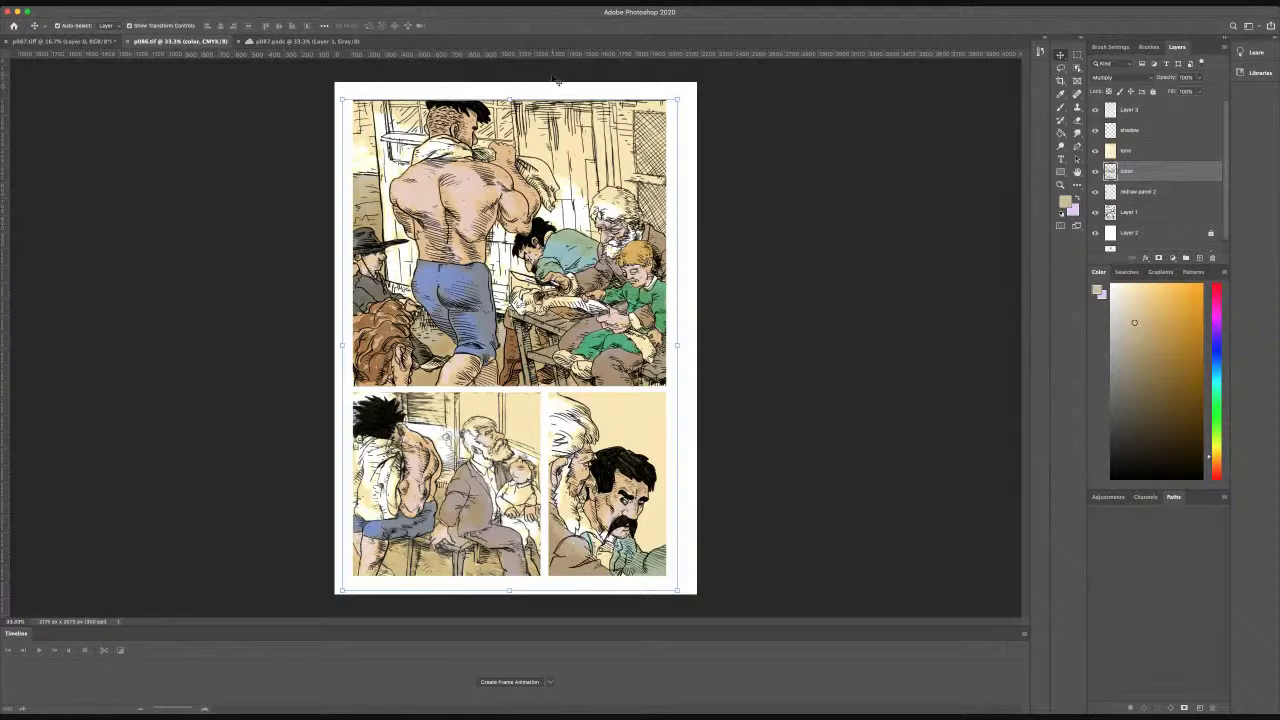
Compare the p087.psdc line art with the coloured p086.tif, and open the finished comic page p085.tif
left_click(281, 41)
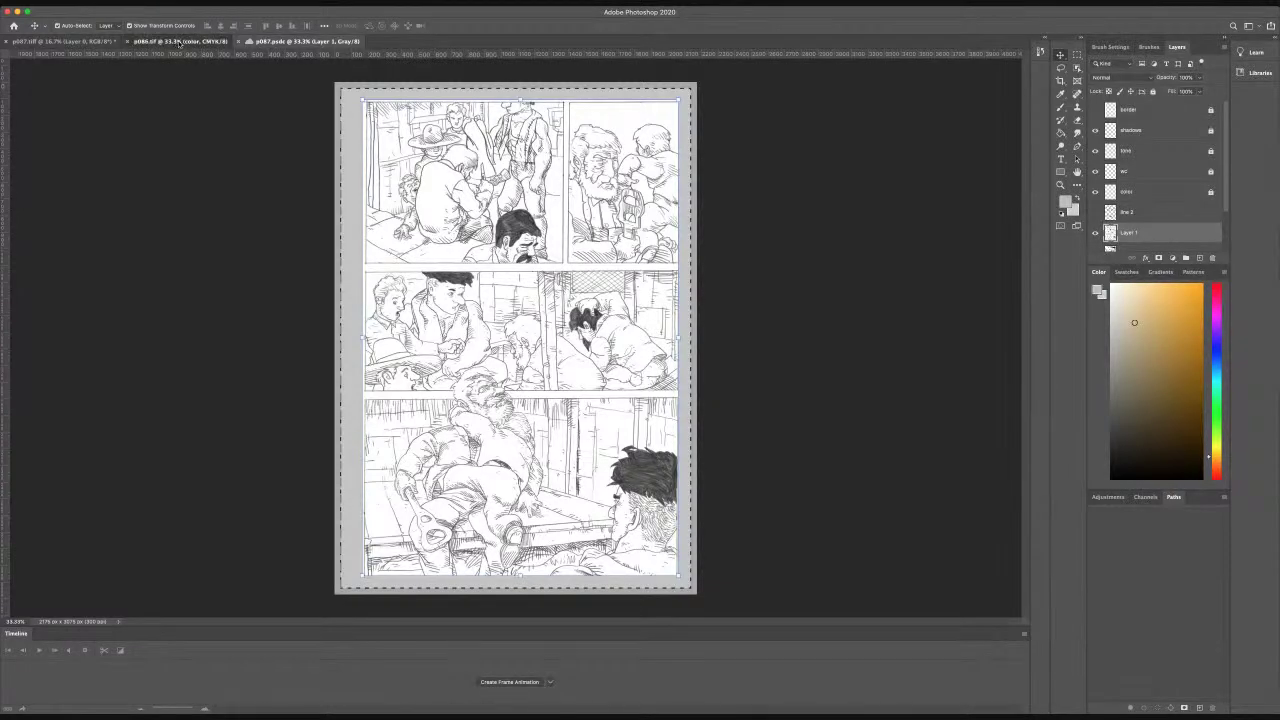
left_click(180, 42)
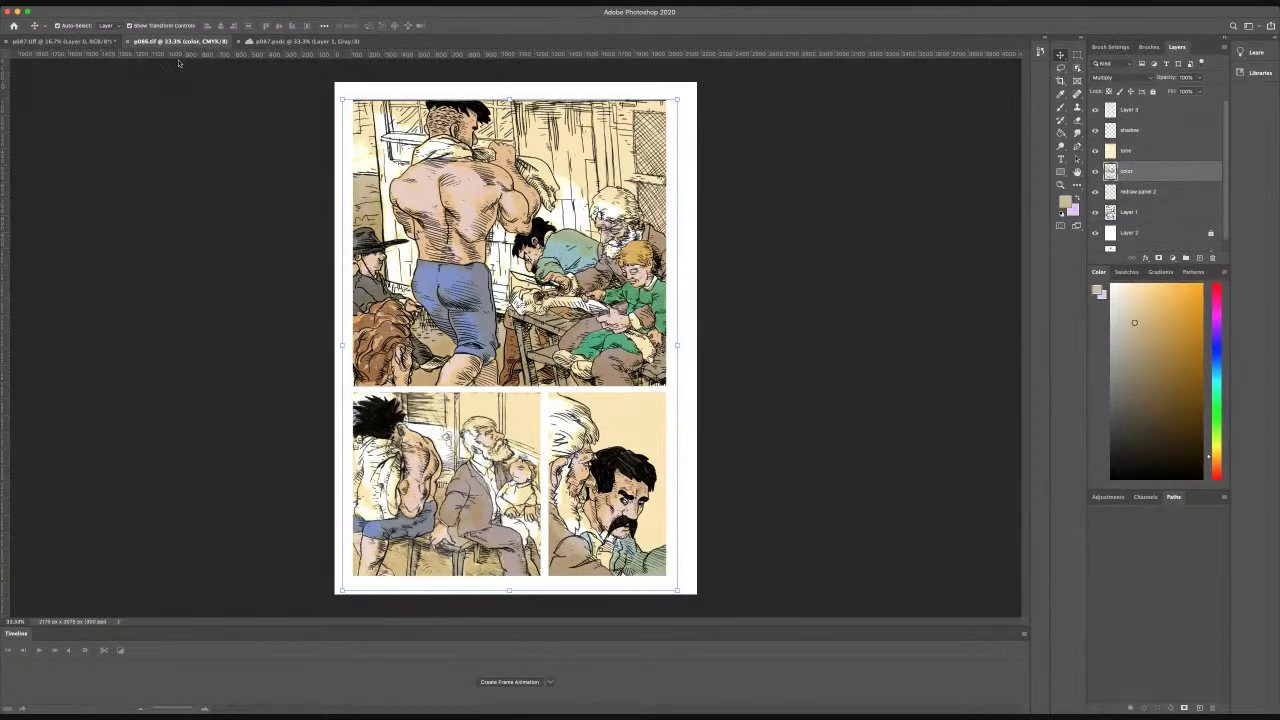
double_click(257, 115)
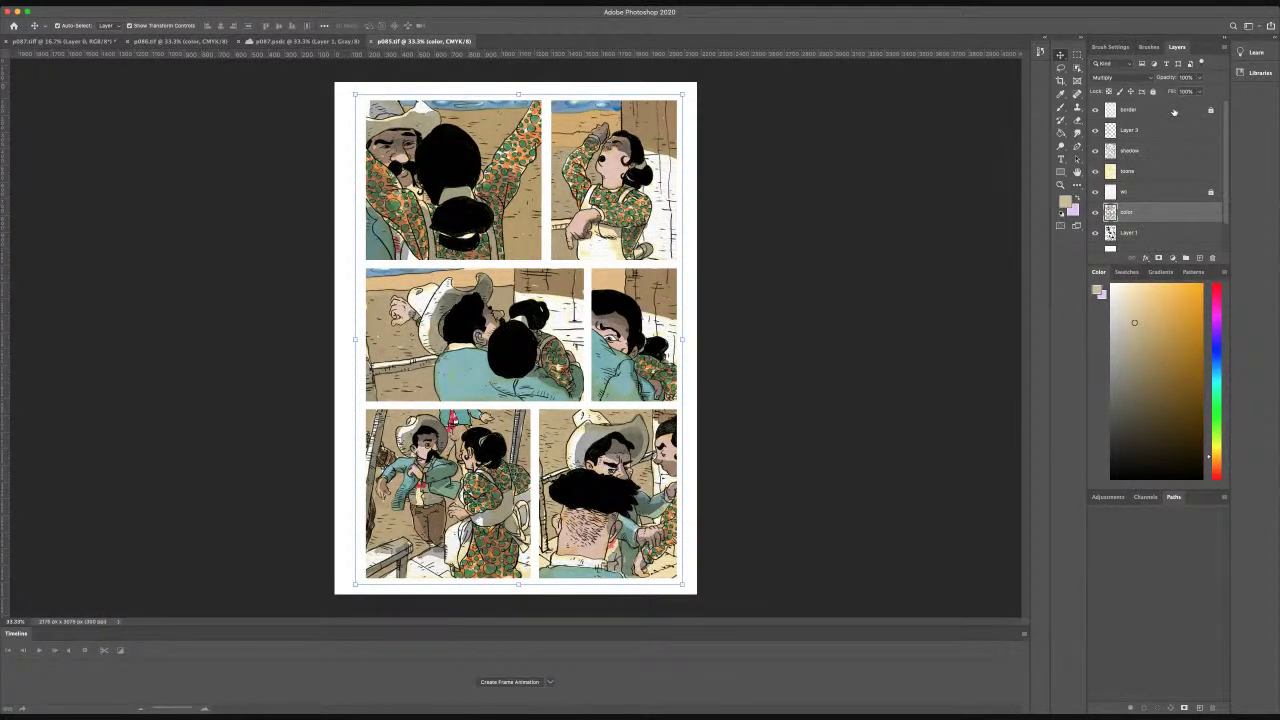
Lock the remaining unlocked layers of p085.tif, including Layer 1, color, shadow, Layer 3 and Layer 2
left_click(1184, 228)
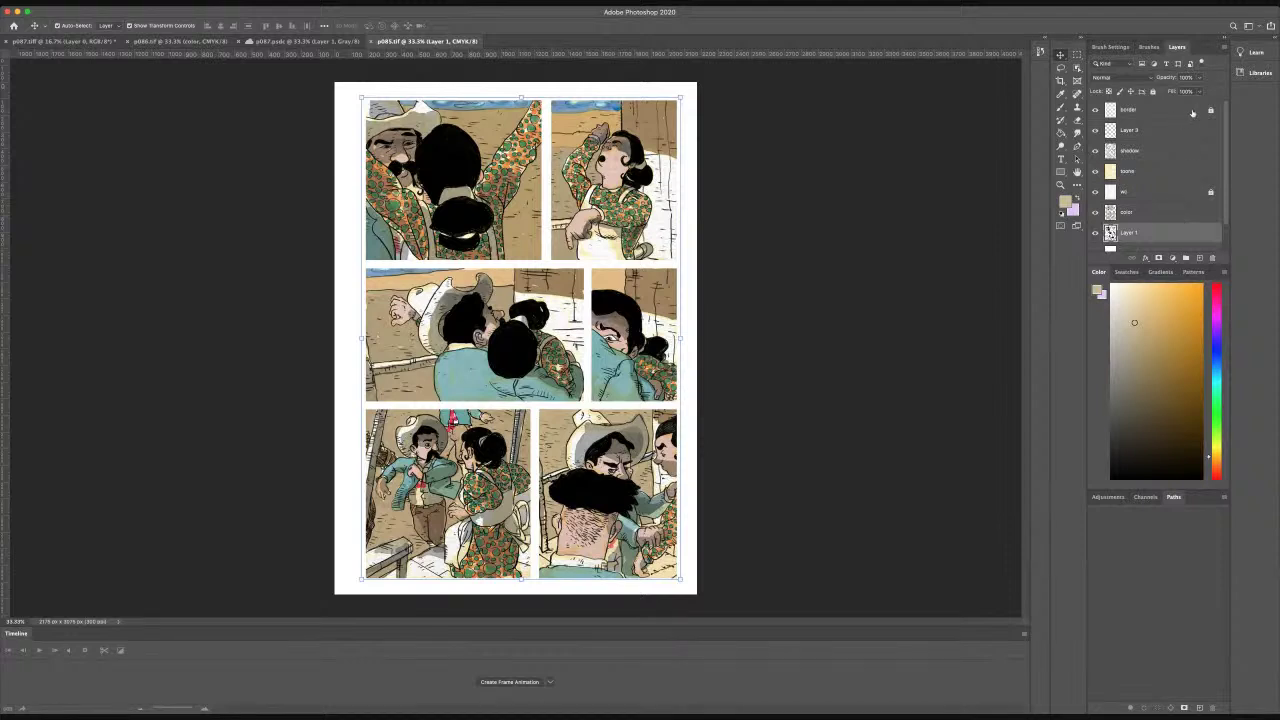
left_click(1155, 92)
left_click(1184, 210)
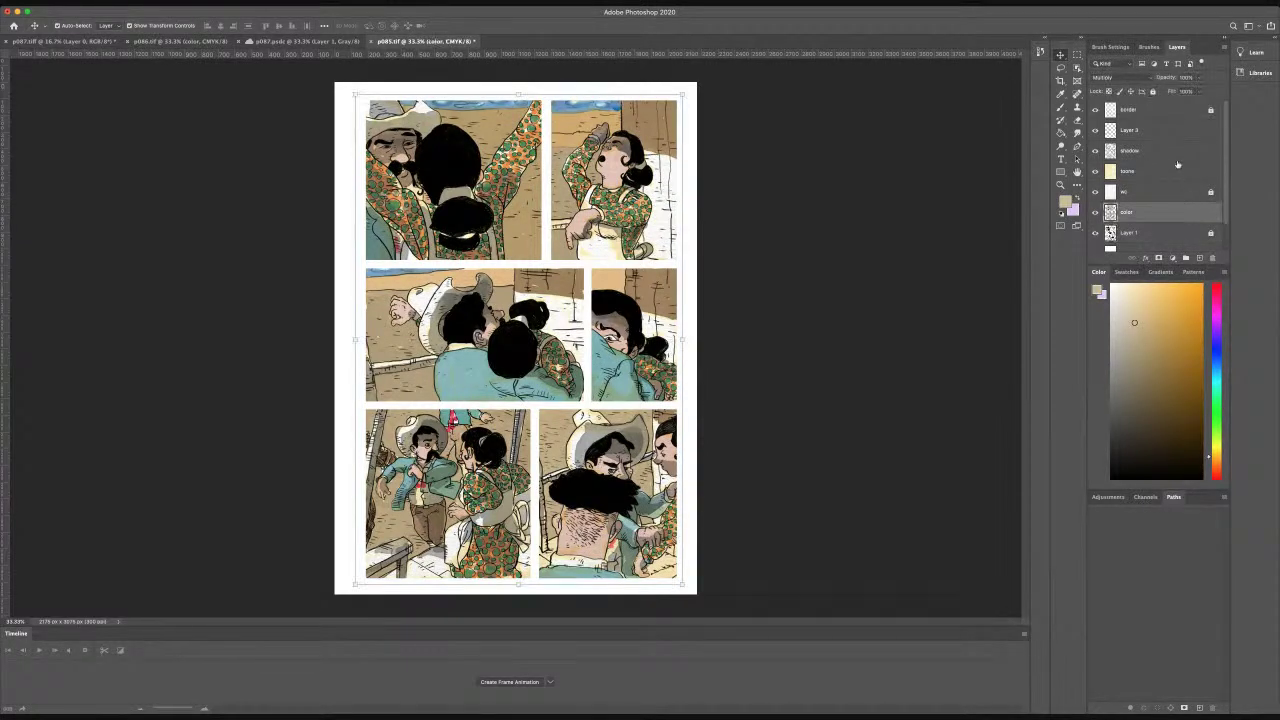
left_click(1162, 174)
left_click(1155, 92)
left_click(1161, 152)
left_click(1155, 92)
left_click(1152, 91)
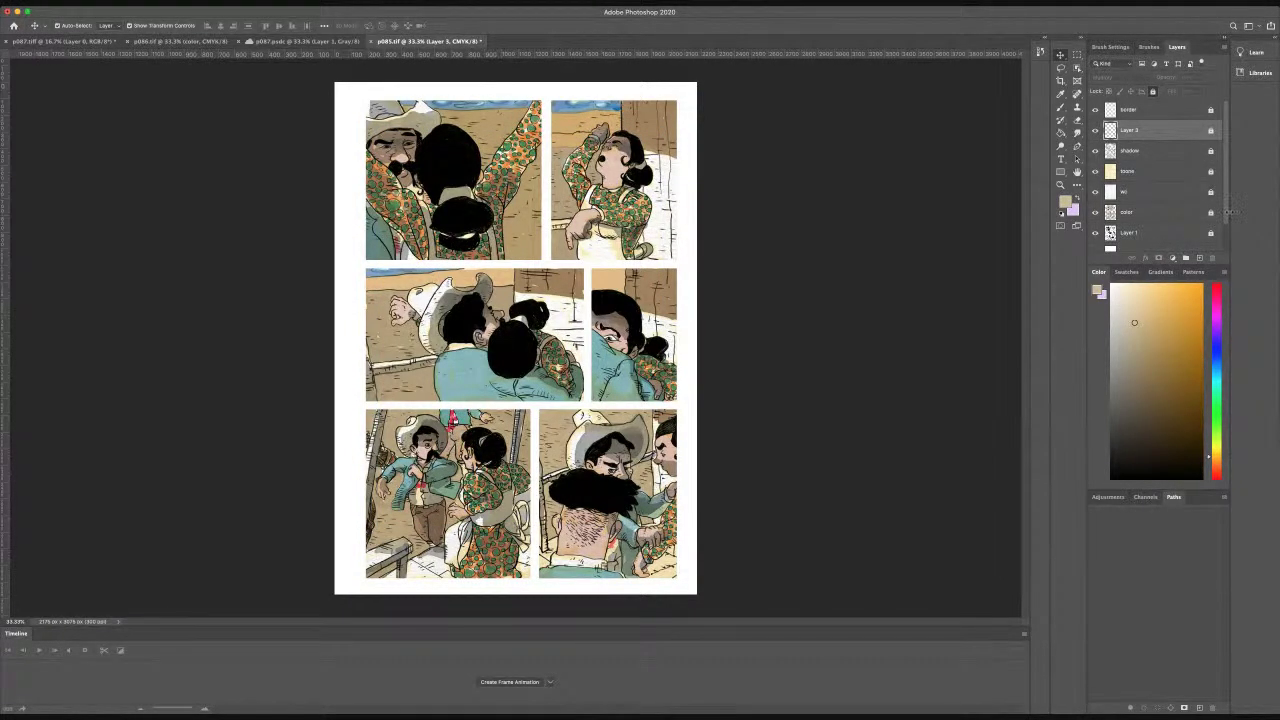
left_click_drag(1230, 213, 1239, 215)
scroll(1180, 237, "down", 3)
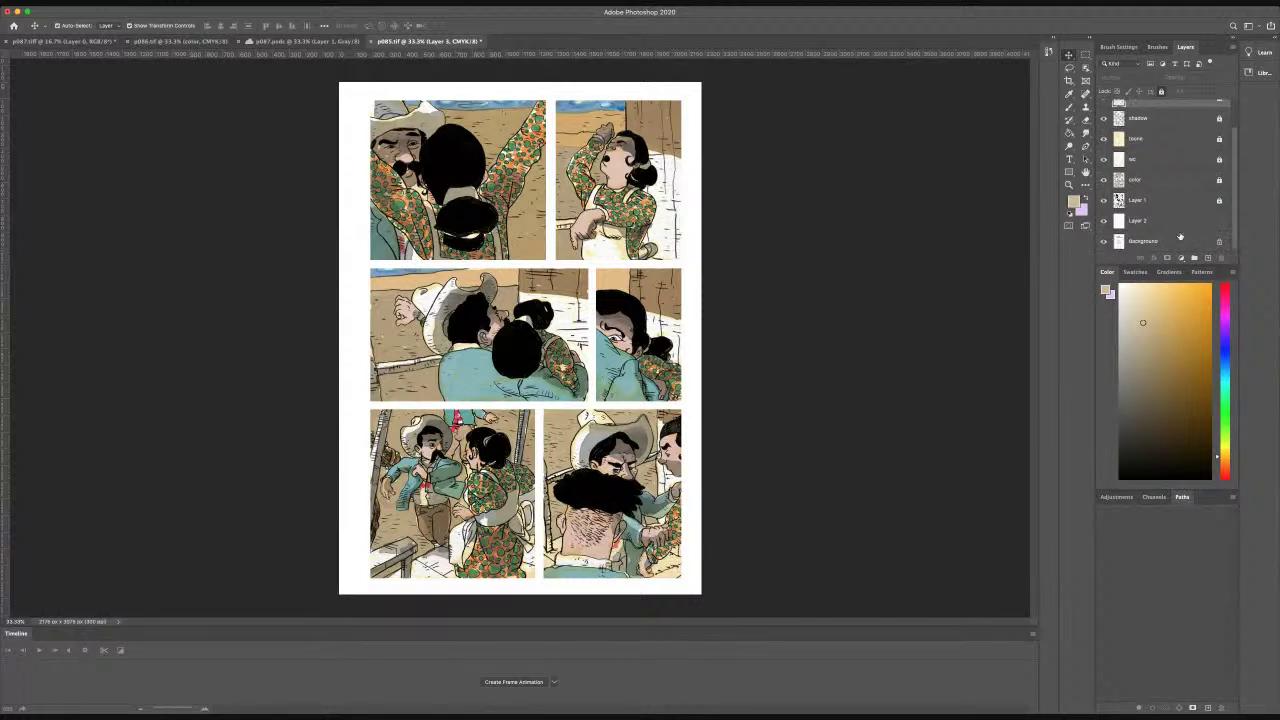
left_click(1180, 228)
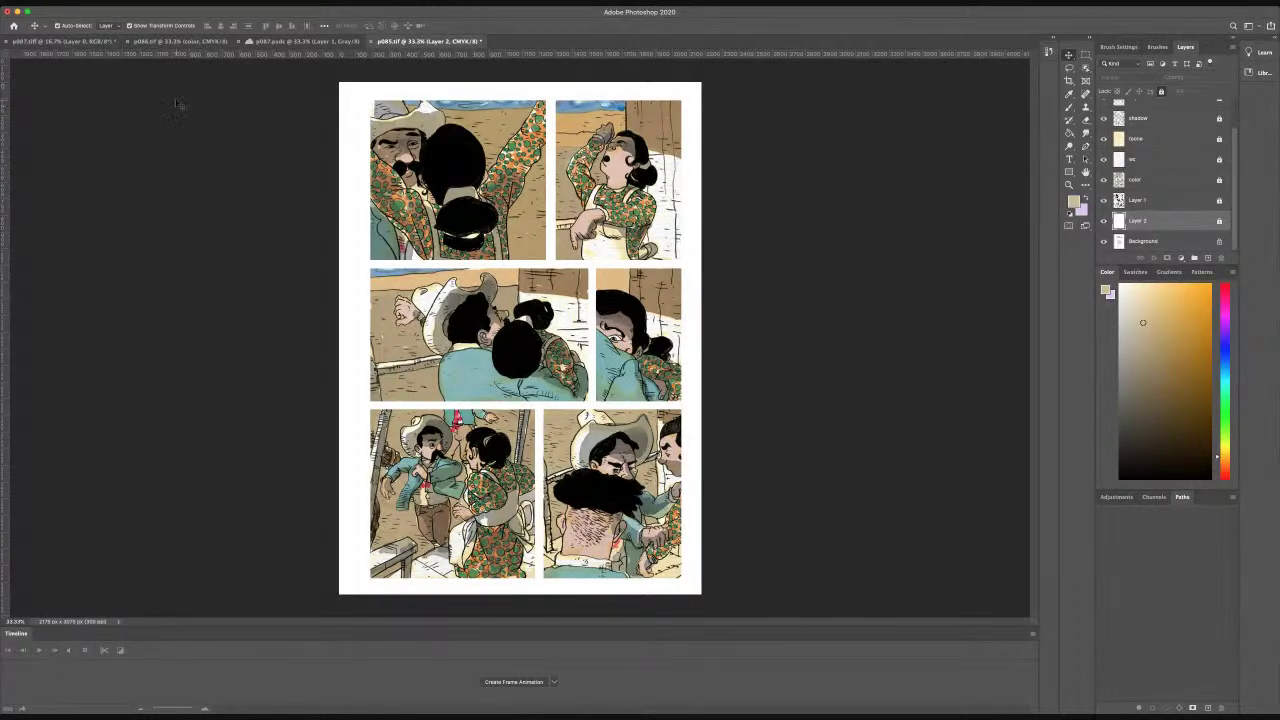
Switch to p086.tif and lock its Layer 1
left_click(170, 42)
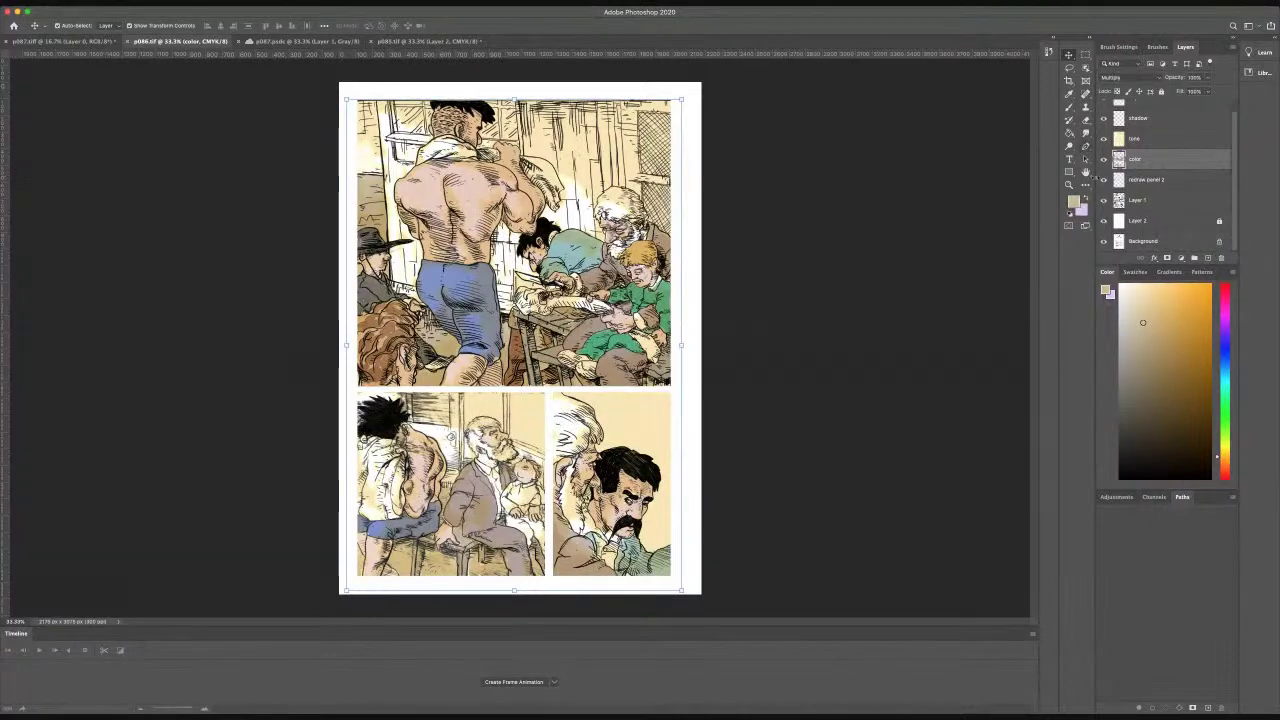
left_click(1197, 203)
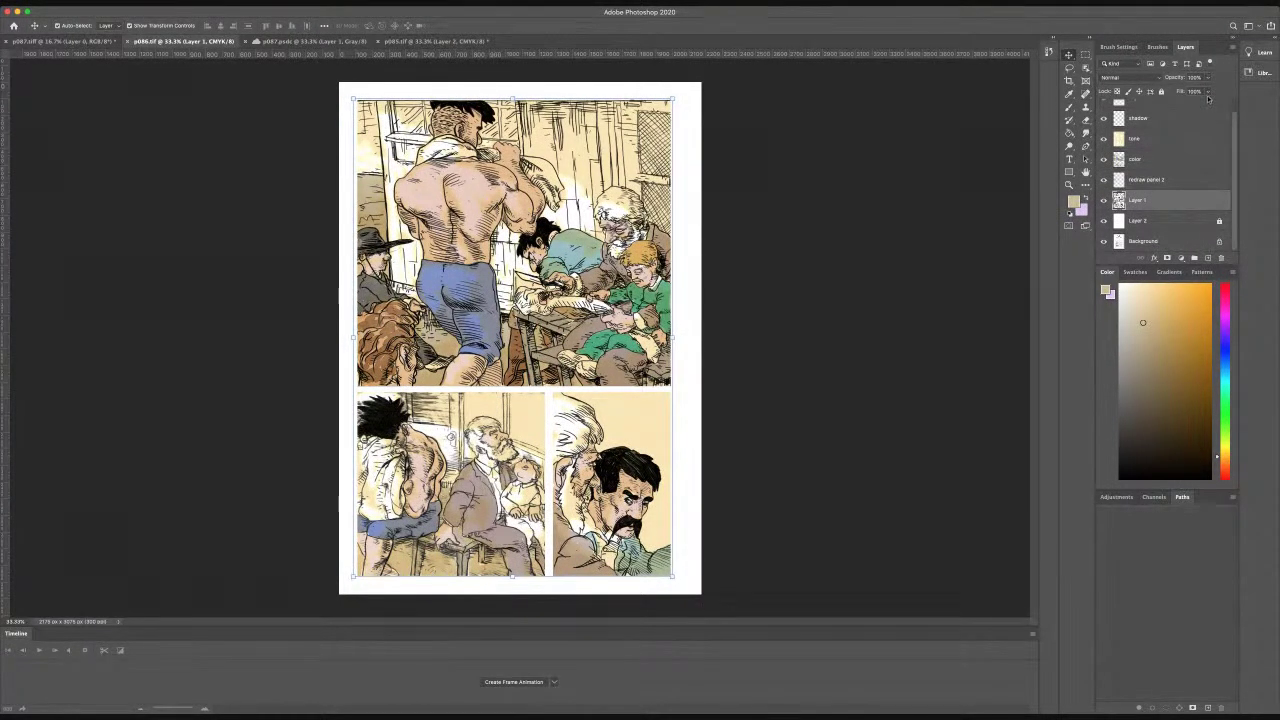
left_click(1161, 91)
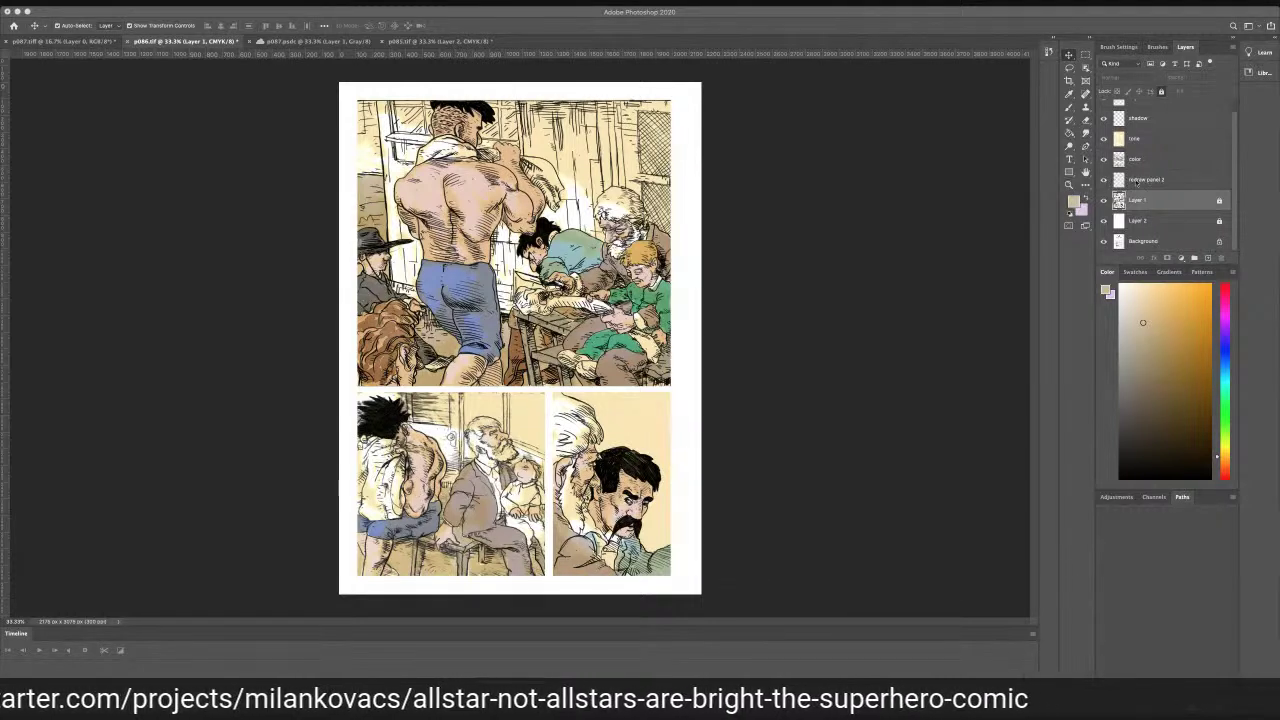
Make the shadow layer active and pick a mid grey as the foreground colour
left_click(1163, 118)
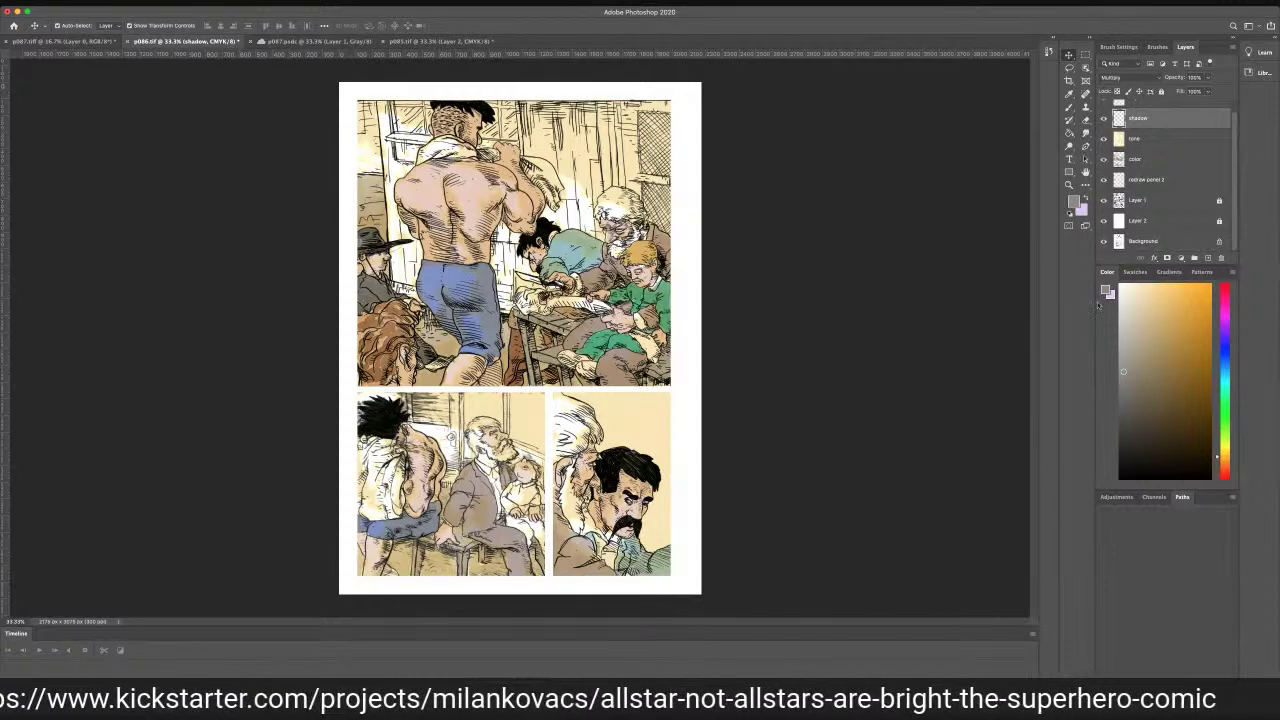
key("i")
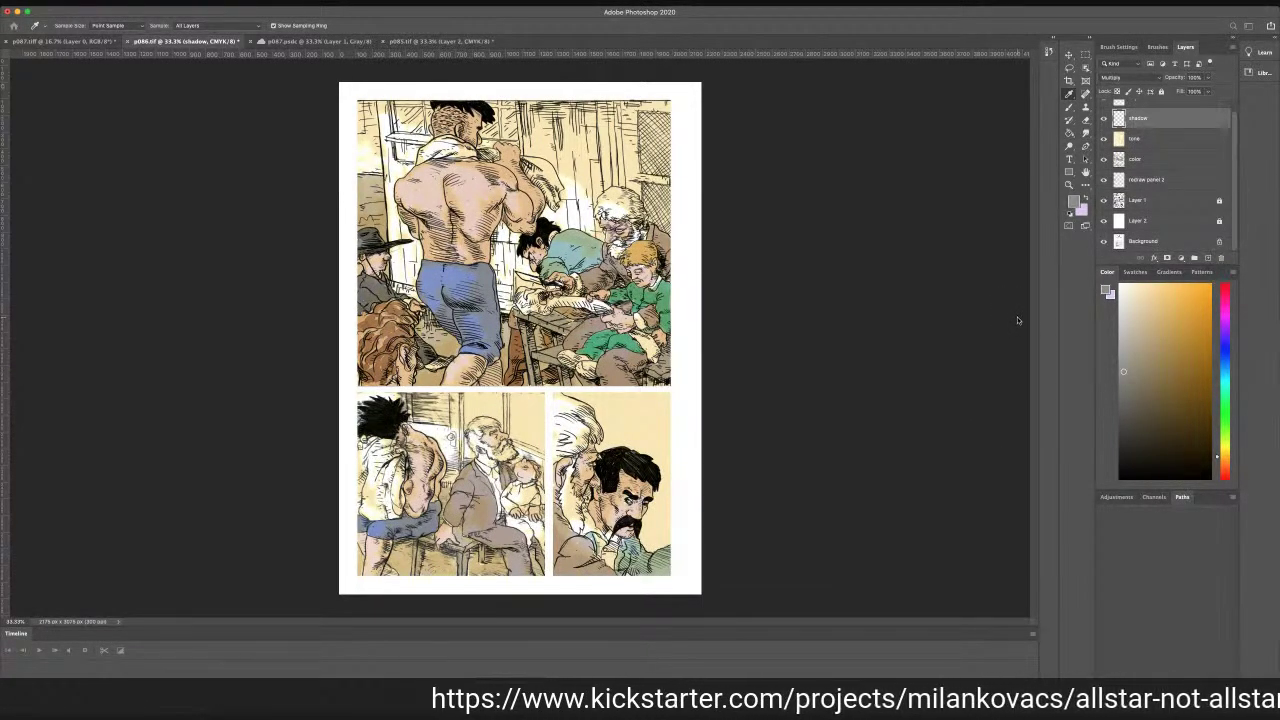
key("v")
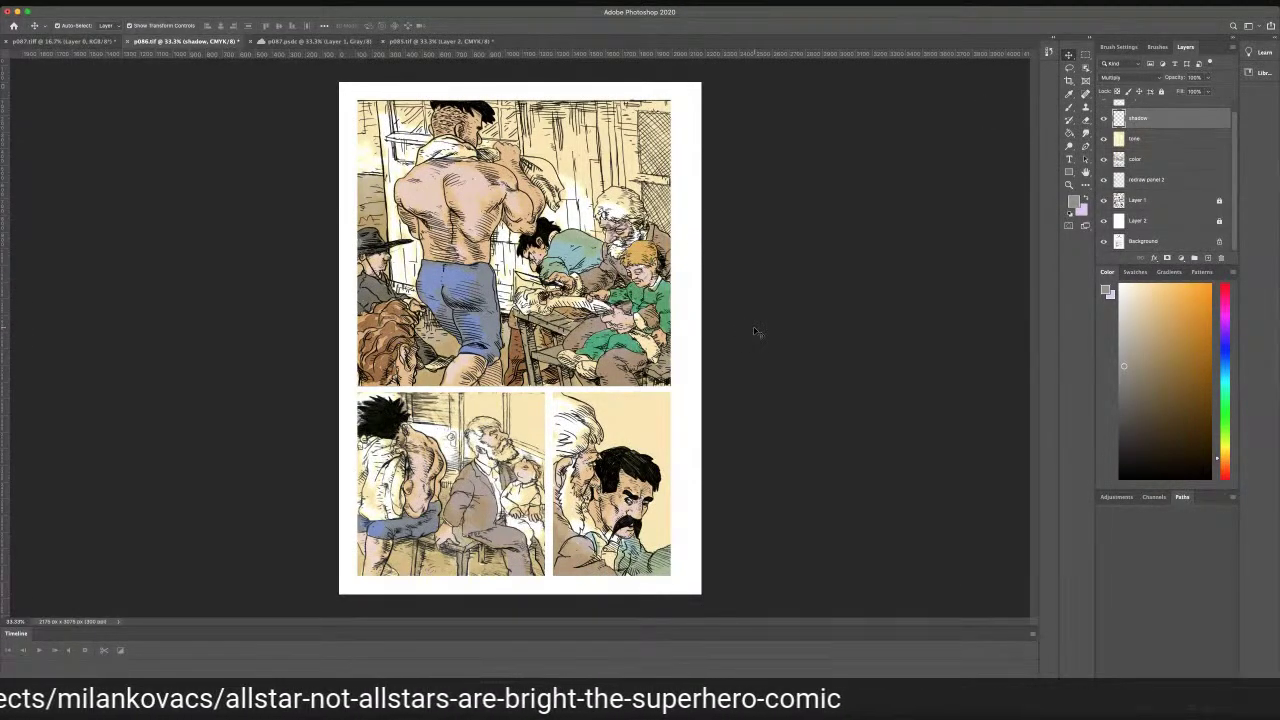
Brush grey shadows over the standing man's fist, arm, lower back, shorts and the cloth on his shoulder in the first panel
key("super+equal")
key("super+equal")
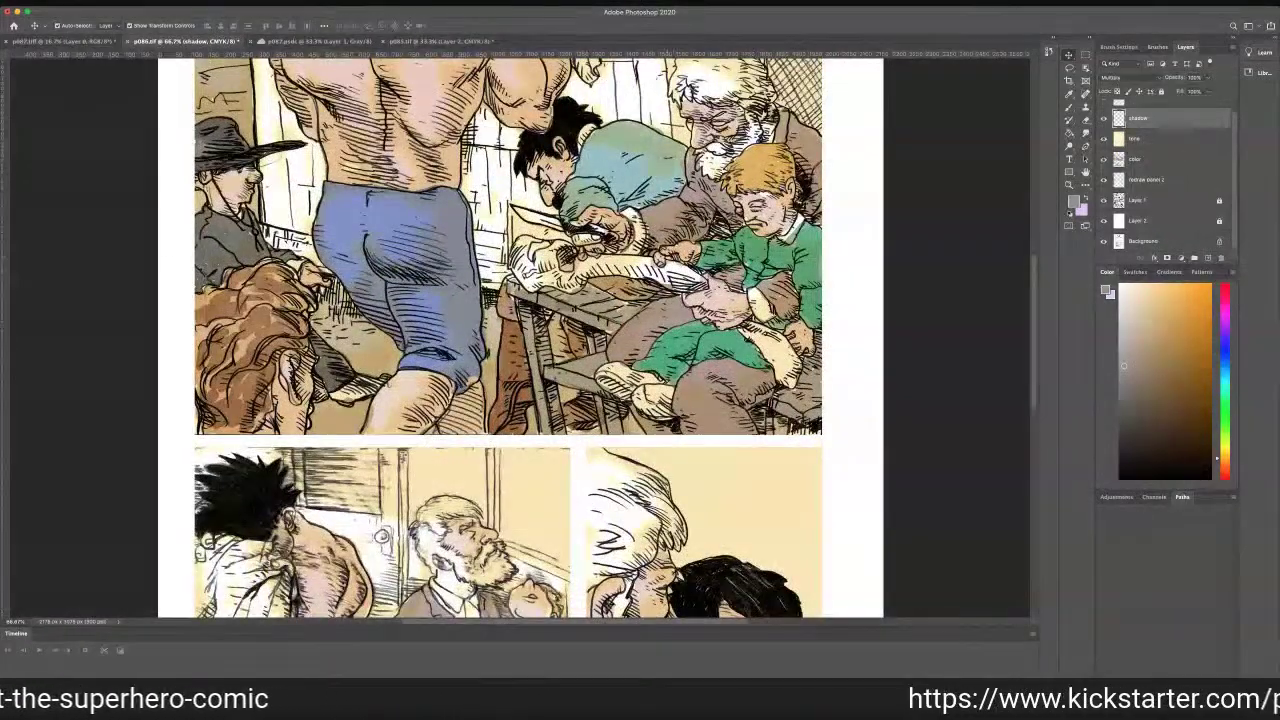
left_click(1085, 172)
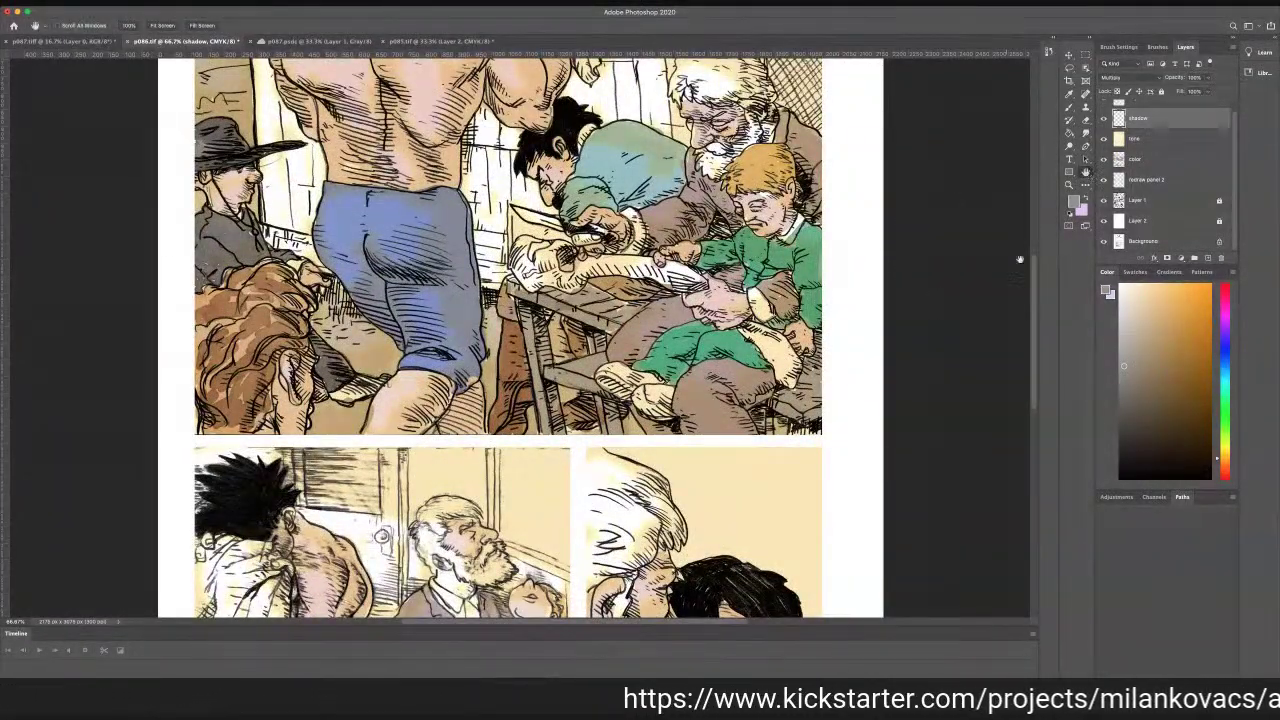
left_click_drag(1034, 278, 1036, 227)
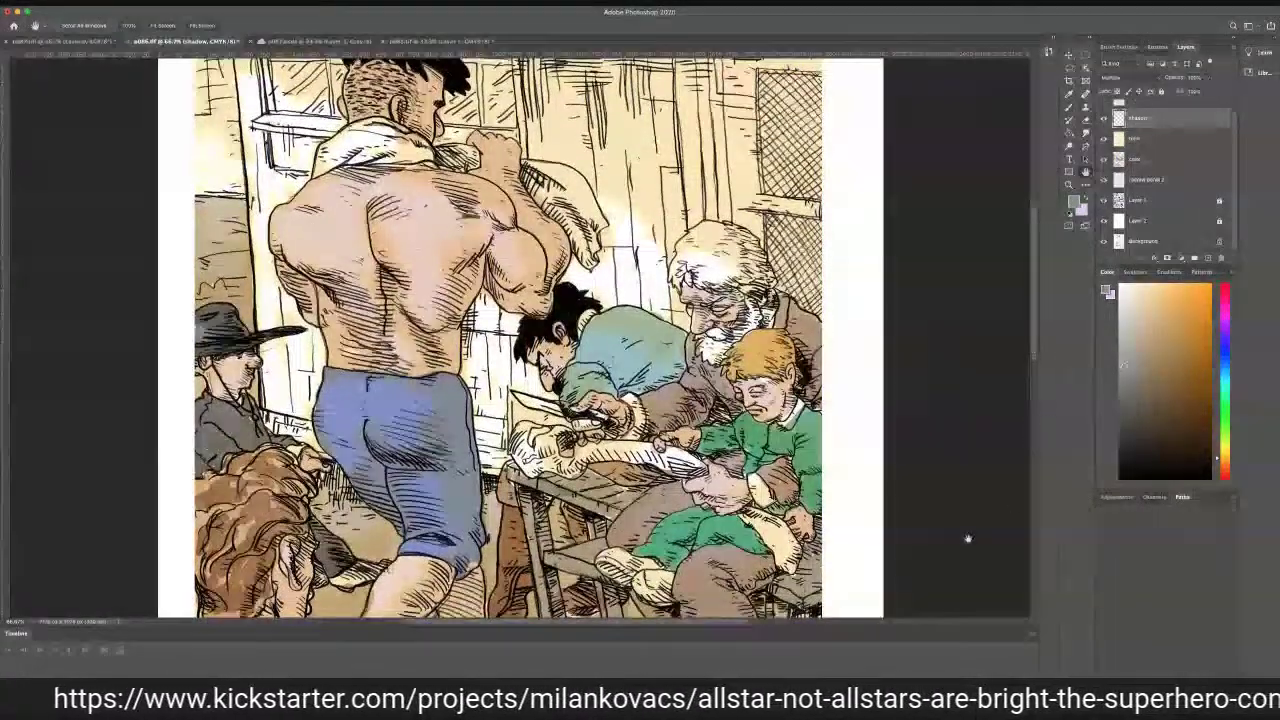
left_click_drag(970, 627, 978, 669)
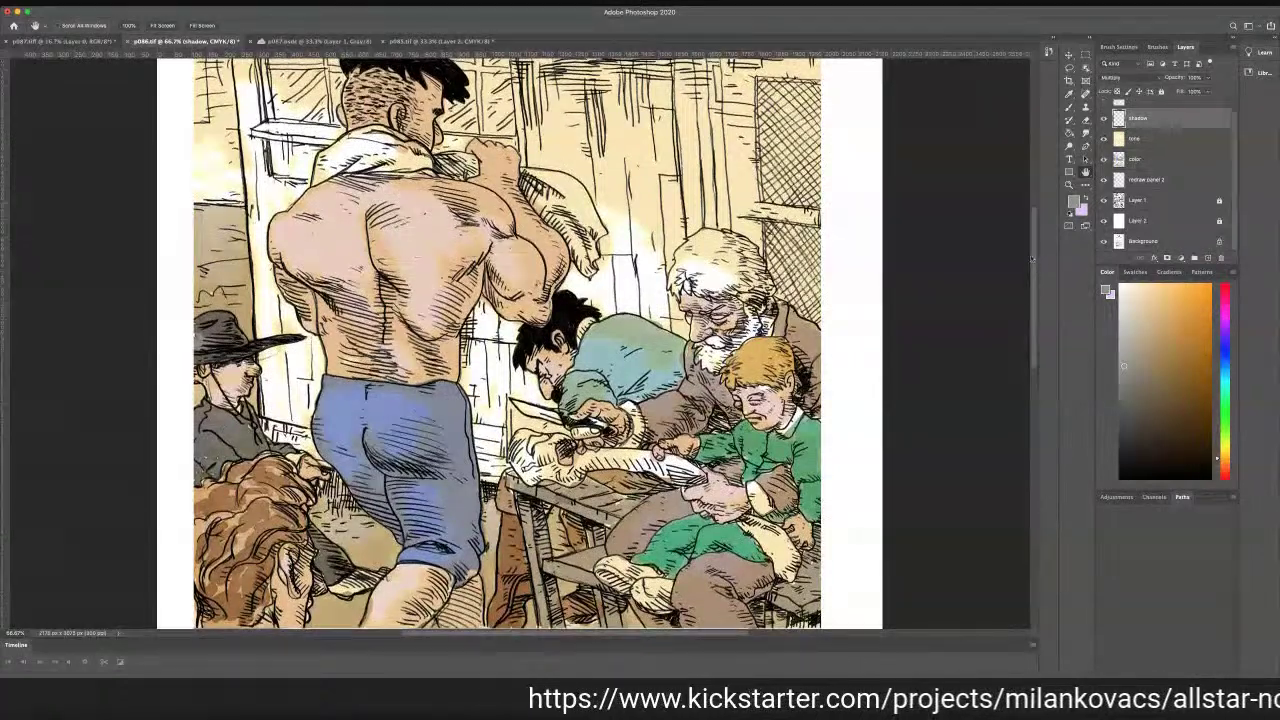
left_click(1069, 107)
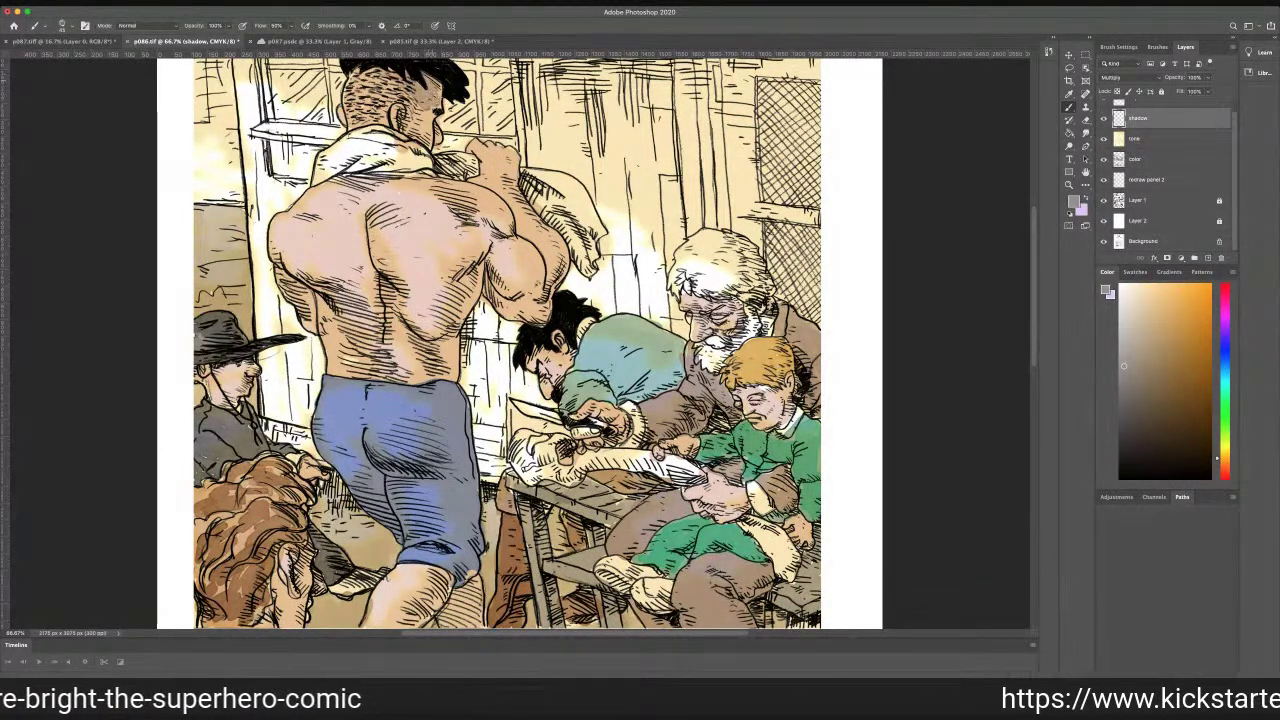
mouse_move(437, 106)
left_mouse_down()
mouse_move(428, 133)
mouse_move(400, 122)
mouse_move(420, 149)
mouse_move(404, 142)
mouse_move(464, 165)
mouse_move(510, 162)
mouse_move(452, 173)
left_mouse_up()
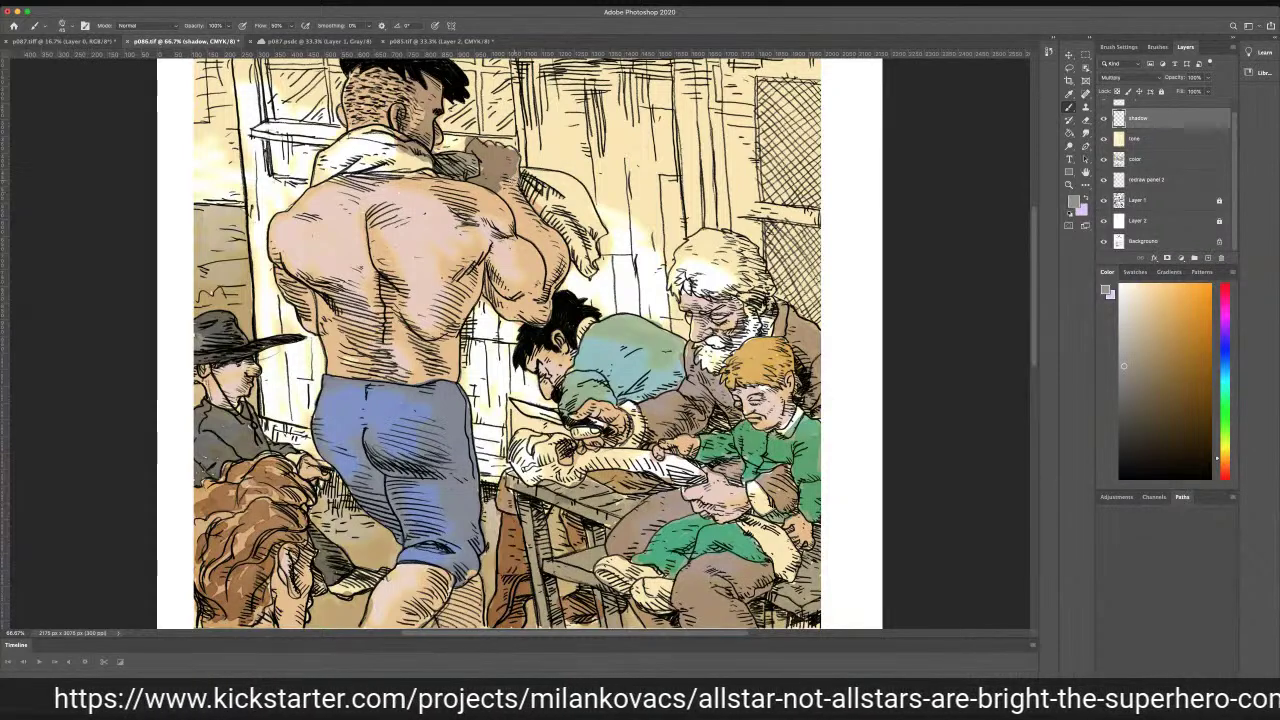
mouse_move(515, 181)
left_mouse_down()
mouse_move(567, 236)
mouse_move(552, 252)
mouse_move(545, 238)
mouse_move(562, 268)
mouse_move(543, 318)
mouse_move(488, 275)
mouse_move(490, 300)
mouse_move(525, 310)
mouse_move(495, 292)
mouse_move(488, 255)
mouse_move(455, 268)
mouse_move(470, 272)
mouse_move(472, 295)
mouse_move(460, 315)
mouse_move(430, 315)
mouse_move(455, 335)
mouse_move(452, 370)
mouse_move(455, 345)
mouse_move(445, 368)
mouse_move(402, 384)
mouse_move(435, 385)
mouse_move(455, 415)
mouse_move(440, 375)
mouse_move(458, 410)
mouse_move(460, 395)
mouse_move(463, 471)
mouse_move(430, 478)
mouse_move(475, 495)
mouse_move(458, 440)
mouse_move(432, 468)
mouse_move(396, 472)
mouse_move(466, 480)
mouse_move(472, 452)
mouse_move(472, 508)
left_mouse_up()
mouse_move(472, 568)
left_mouse_down()
mouse_move(444, 552)
mouse_move(469, 557)
mouse_move(437, 539)
mouse_move(469, 567)
mouse_move(396, 626)
left_mouse_up()
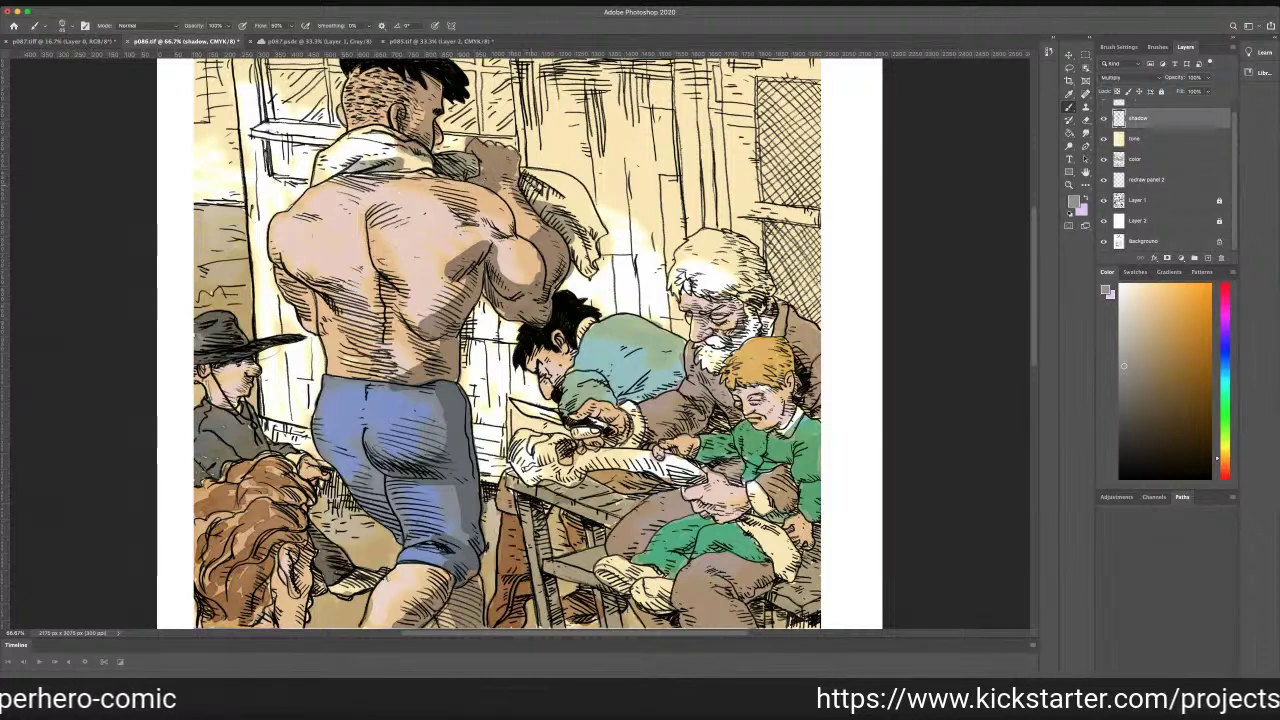
mouse_move(524, 177)
left_mouse_down()
mouse_move(573, 188)
mouse_move(550, 188)
mouse_move(555, 199)
mouse_move(547, 174)
mouse_move(601, 235)
mouse_move(588, 258)
mouse_move(575, 250)
left_mouse_up()
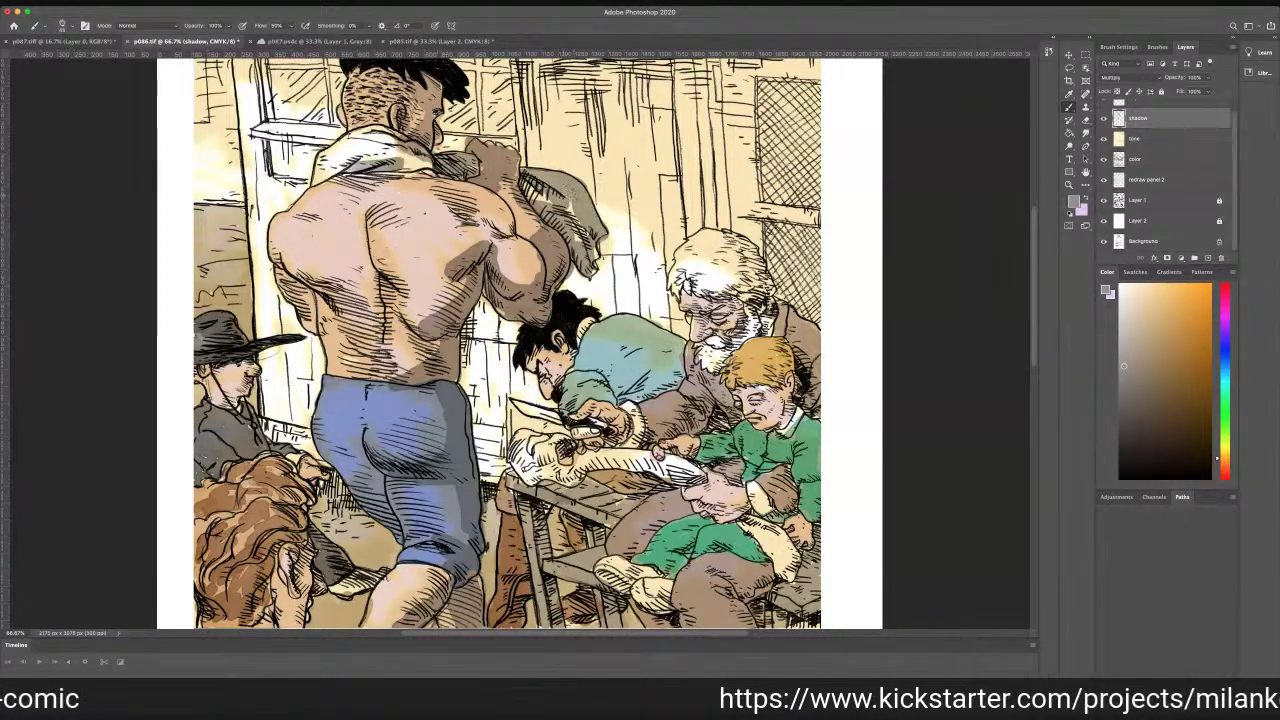
Paint shadow across the upper wall and window around the standing man's head, and shade his face
mouse_move(238, 62)
left_mouse_down()
mouse_move(310, 102)
mouse_move(342, 76)
mouse_move(270, 60)
left_mouse_up()
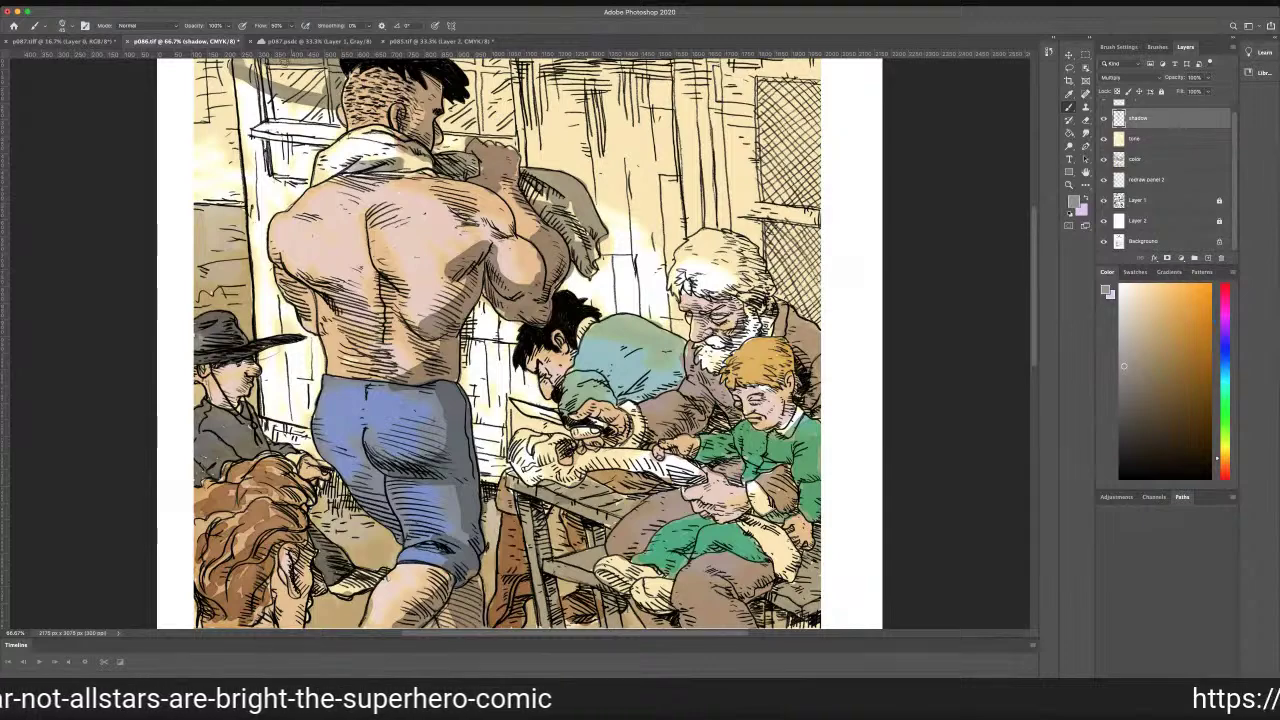
left_click_drag(1033, 298, 1032, 292)
mouse_move(236, 80)
left_mouse_down()
mouse_move(318, 104)
mouse_move(328, 100)
mouse_move(292, 82)
mouse_move(338, 95)
left_mouse_up()
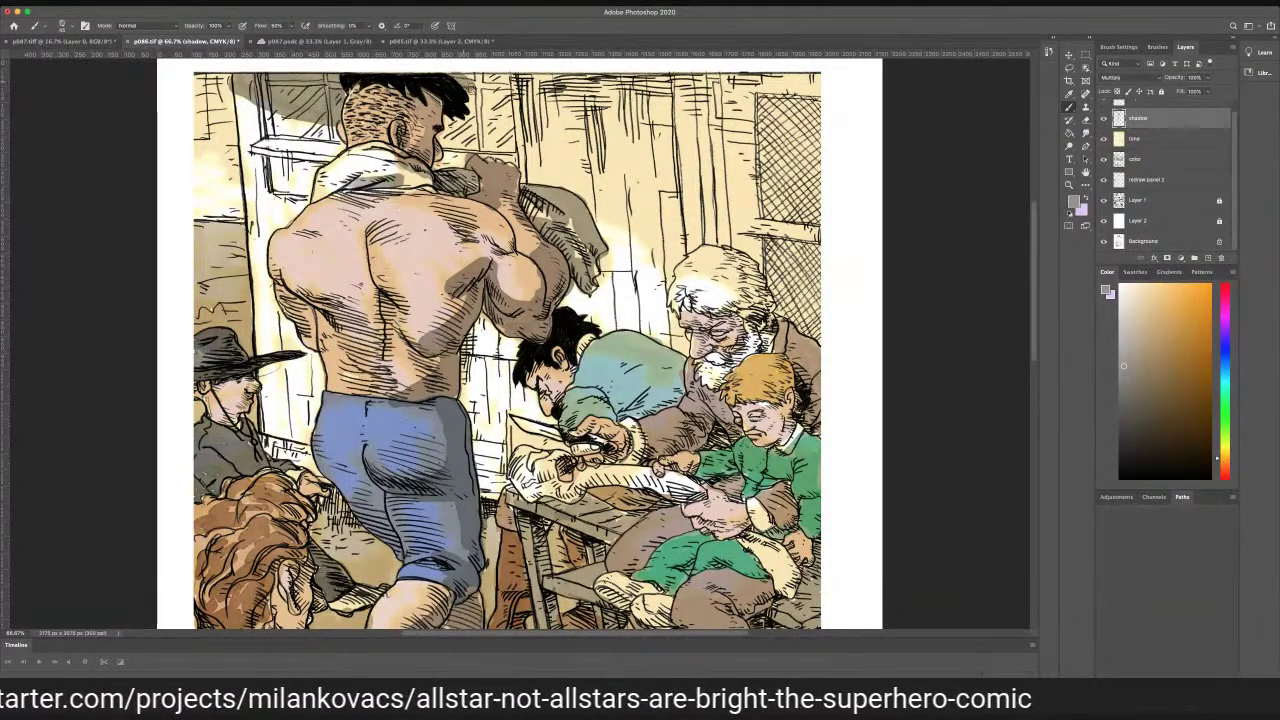
mouse_move(472, 99)
left_mouse_down()
mouse_move(477, 112)
mouse_move(449, 120)
left_mouse_up()
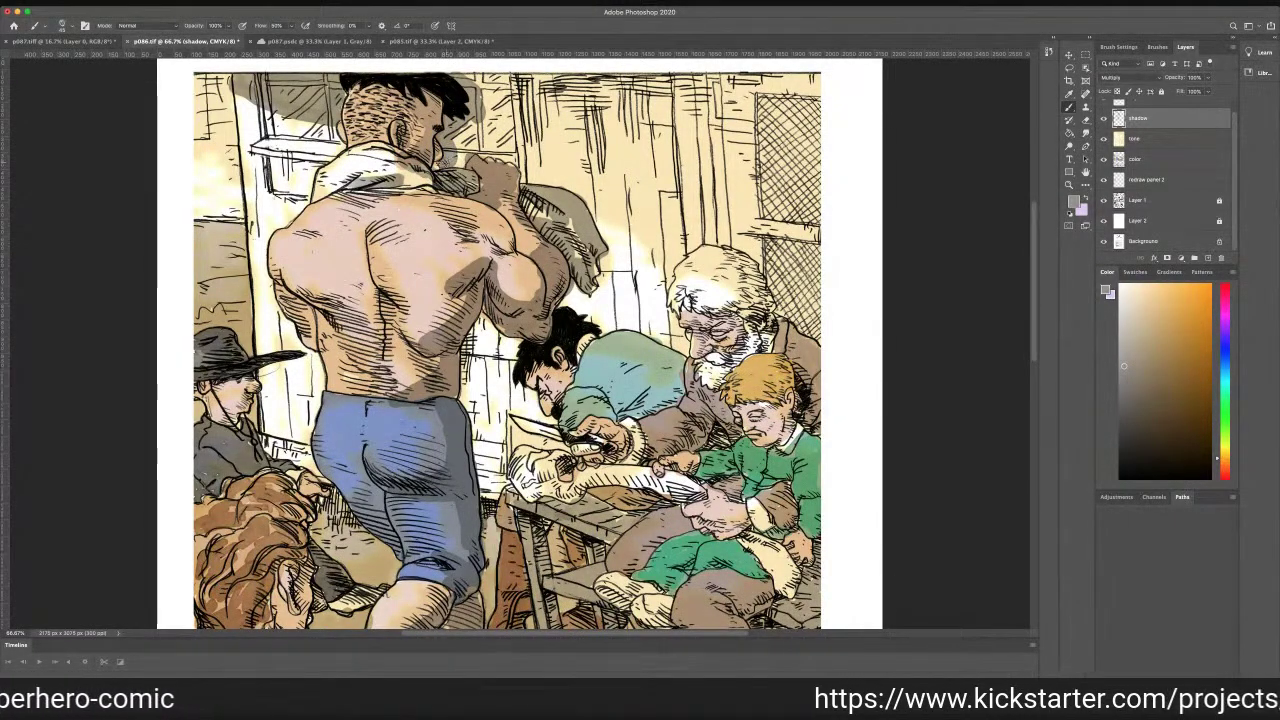
mouse_move(449, 165)
left_mouse_down()
mouse_move(463, 140)
mouse_move(461, 151)
mouse_move(480, 149)
mouse_move(468, 80)
mouse_move(805, 80)
mouse_move(812, 100)
mouse_move(815, 72)
mouse_move(818, 188)
mouse_move(712, 130)
mouse_move(560, 110)
mouse_move(730, 105)
mouse_move(530, 90)
left_mouse_up()
Outline and fill a large shadow over the plank wall and lattice behind the seated figures, ending above the old man's head
mouse_move(826, 129)
left_mouse_down()
mouse_move(790, 190)
mouse_move(611, 127)
mouse_move(530, 112)
mouse_move(505, 122)
mouse_move(480, 92)
mouse_move(486, 132)
mouse_move(529, 156)
mouse_move(524, 172)
mouse_move(588, 192)
mouse_move(620, 253)
mouse_move(660, 263)
mouse_move(619, 255)
left_mouse_up()
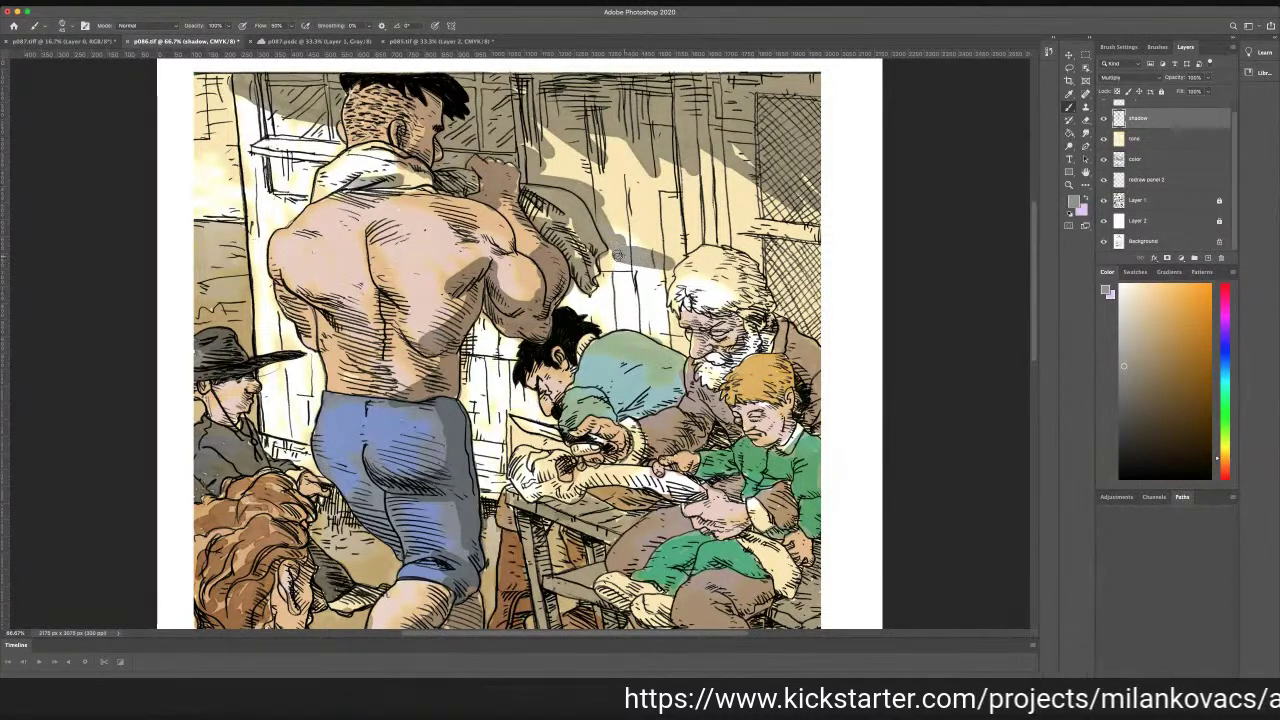
mouse_move(613, 251)
left_mouse_down()
mouse_move(676, 262)
mouse_move(710, 240)
mouse_move(757, 250)
left_mouse_up()
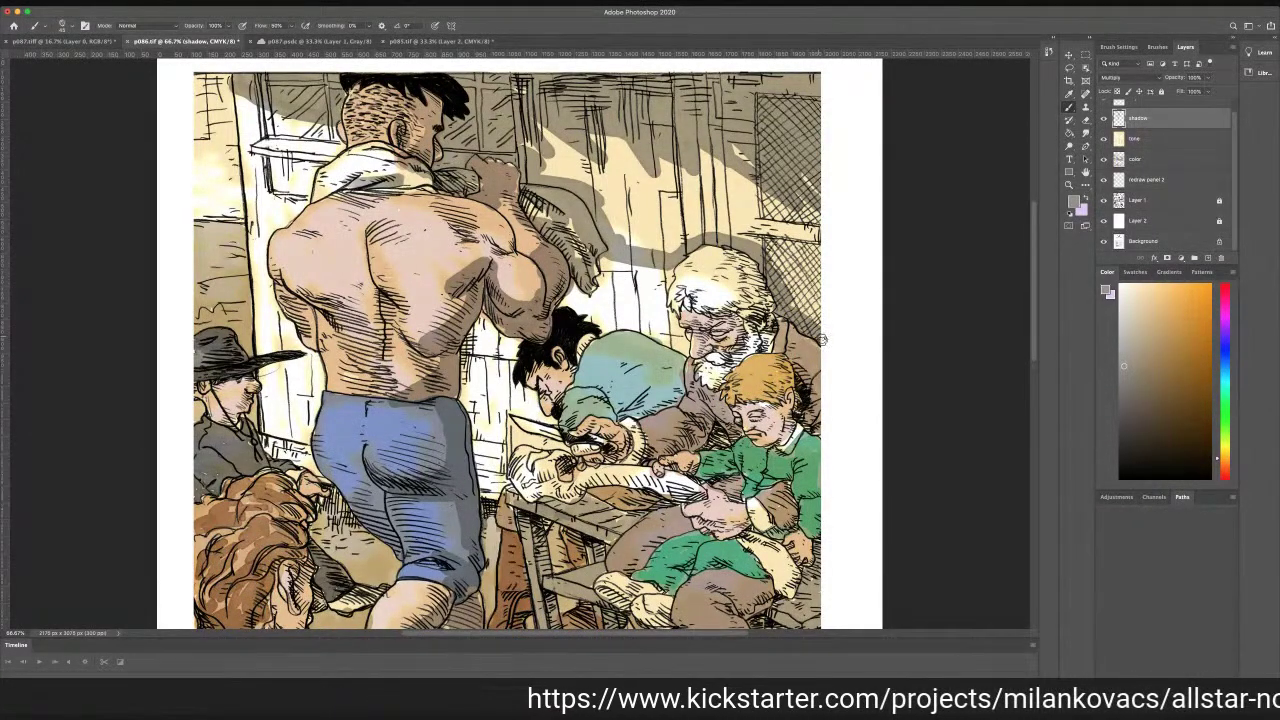
mouse_move(822, 340)
left_mouse_down()
mouse_move(812, 262)
mouse_move(800, 258)
left_mouse_up()
mouse_move(804, 304)
left_mouse_down()
mouse_move(770, 235)
mouse_move(815, 232)
mouse_move(806, 172)
mouse_move(772, 230)
mouse_move(756, 186)
mouse_move(742, 222)
mouse_move(700, 212)
mouse_move(745, 236)
mouse_move(630, 240)
mouse_move(605, 225)
mouse_move(622, 210)
mouse_move(553, 160)
mouse_move(520, 157)
mouse_move(583, 158)
mouse_move(520, 104)
mouse_move(516, 76)
left_mouse_up()
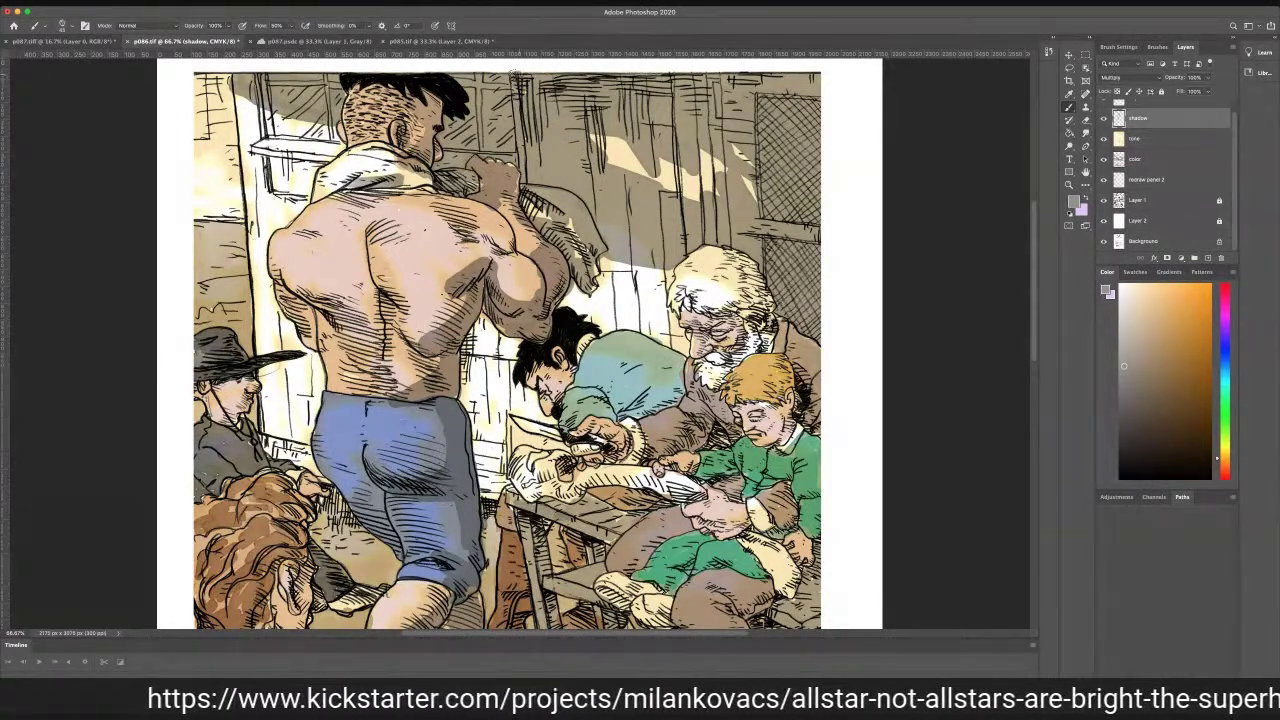
mouse_move(505, 120)
left_mouse_down()
mouse_move(637, 168)
mouse_move(648, 121)
mouse_move(702, 118)
mouse_move(740, 174)
mouse_move(645, 183)
left_mouse_up()
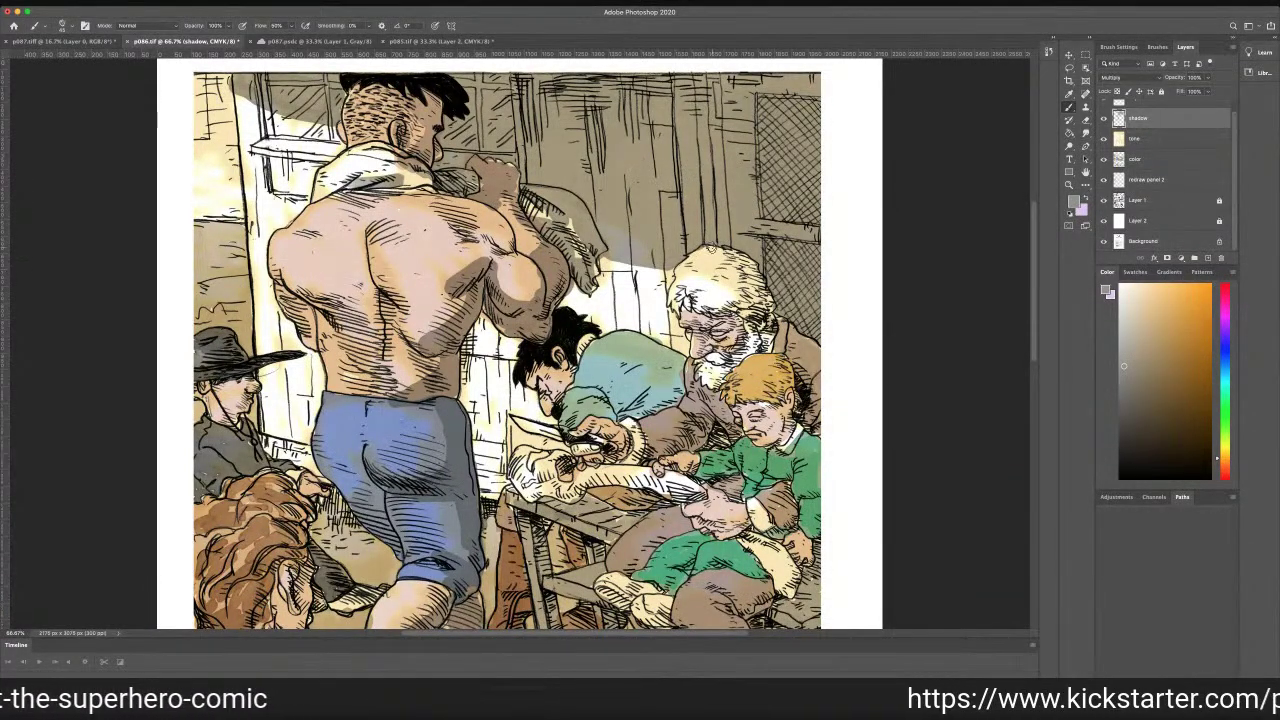
Shade the old man's hair and coat, the sleeves, the object being carved, and the boy's legs and feet by the bench
mouse_move(678, 270)
left_mouse_down()
mouse_move(740, 262)
mouse_move(760, 312)
mouse_move(742, 312)
mouse_move(768, 346)
mouse_move(780, 338)
mouse_move(736, 313)
mouse_move(744, 331)
left_mouse_up()
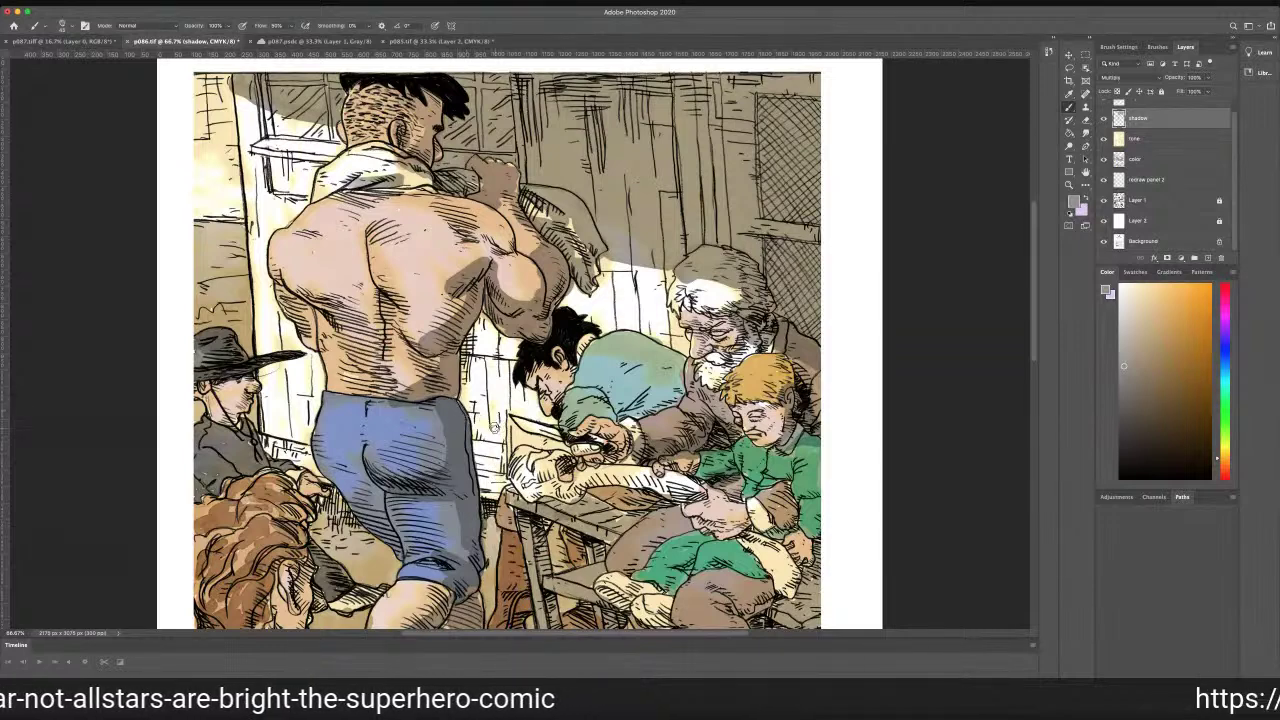
mouse_move(563, 431)
left_mouse_down()
mouse_move(636, 411)
mouse_move(677, 371)
mouse_move(705, 365)
mouse_move(714, 407)
mouse_move(642, 418)
mouse_move(678, 408)
mouse_move(663, 441)
mouse_move(642, 424)
mouse_move(637, 440)
mouse_move(674, 474)
mouse_move(582, 471)
mouse_move(664, 490)
mouse_move(672, 504)
mouse_move(679, 523)
mouse_move(610, 542)
mouse_move(633, 538)
mouse_move(630, 569)
mouse_move(680, 533)
left_mouse_up()
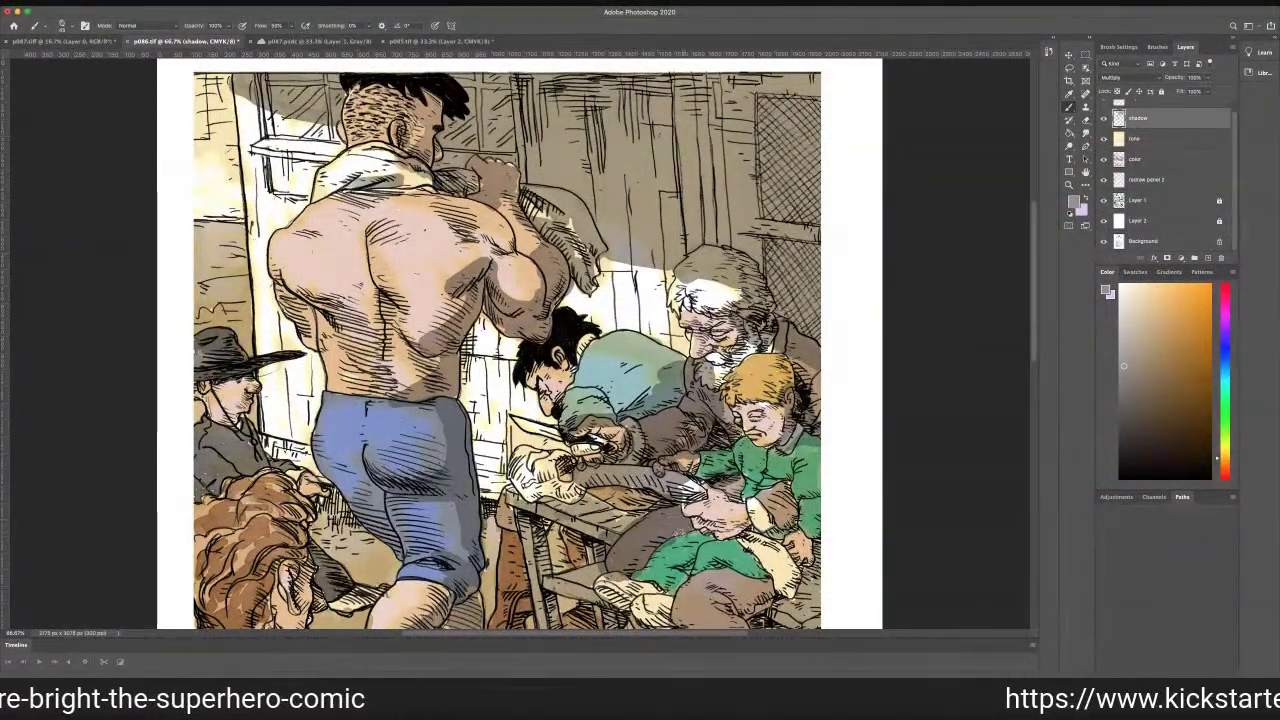
left_click_drag(660, 577, 648, 580)
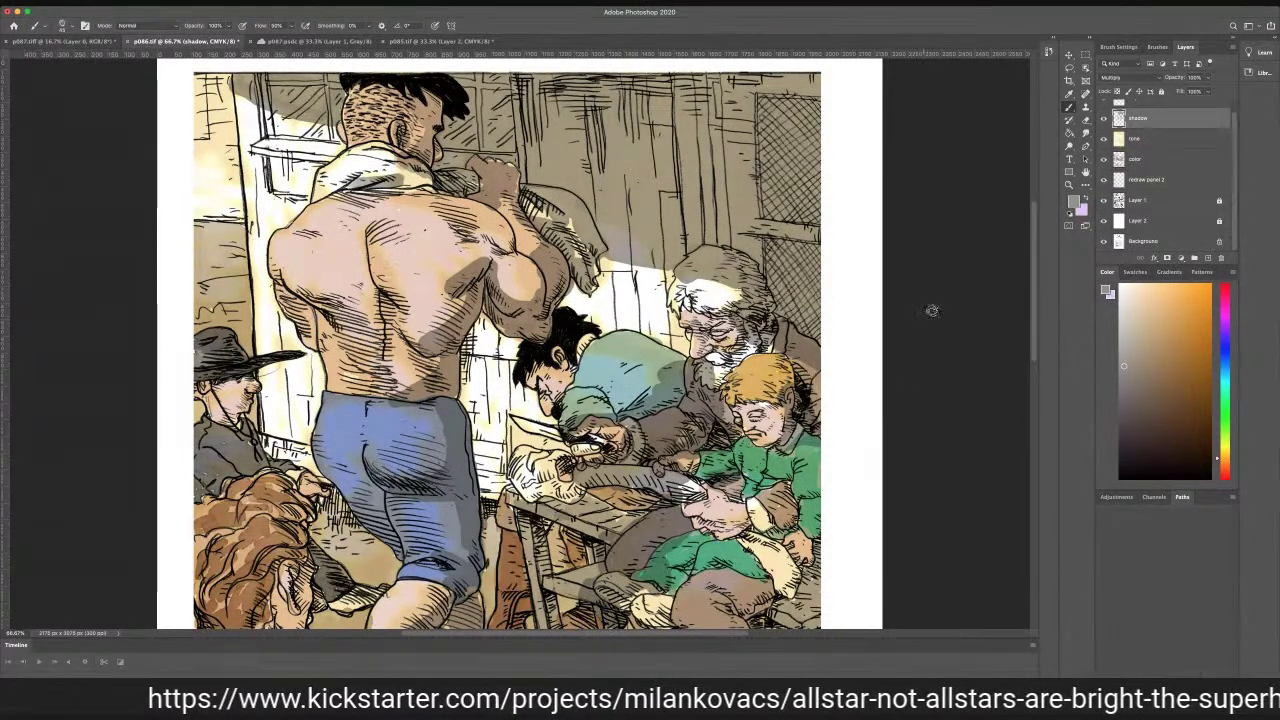
scroll(1033, 338, "down", 3)
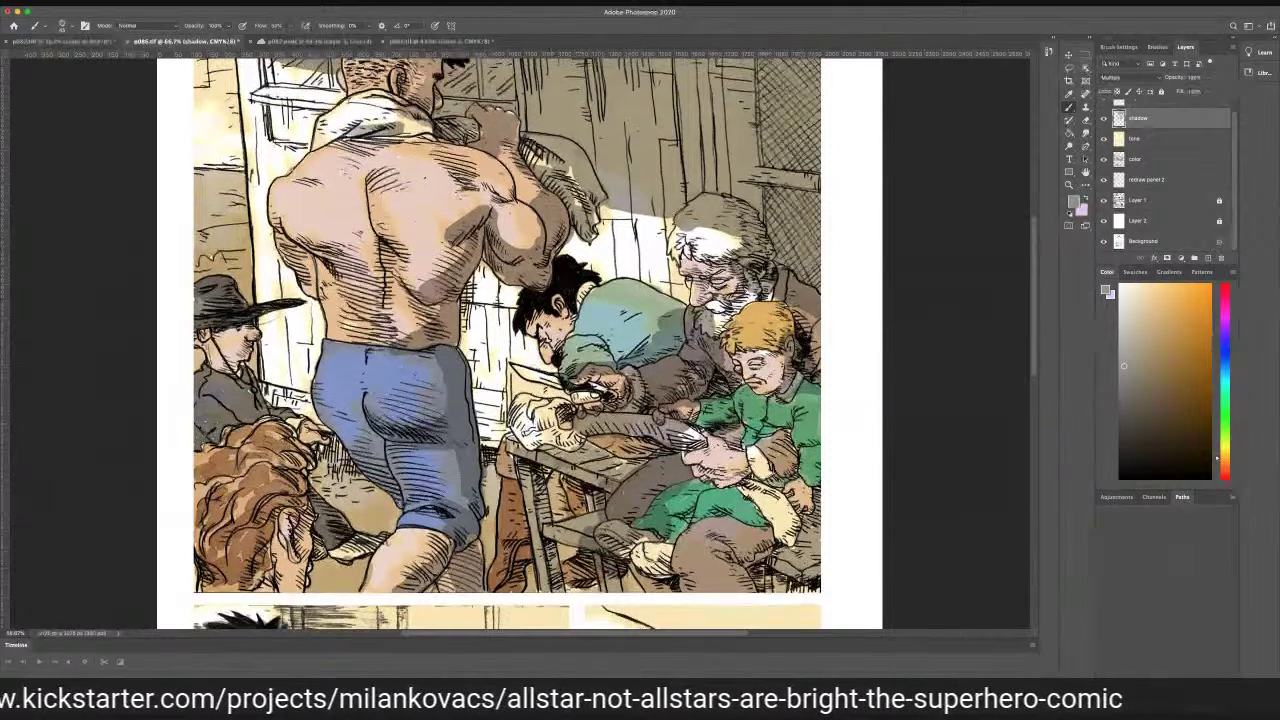
mouse_move(576, 568)
left_mouse_down()
mouse_move(630, 560)
mouse_move(630, 584)
mouse_move(600, 582)
left_mouse_up()
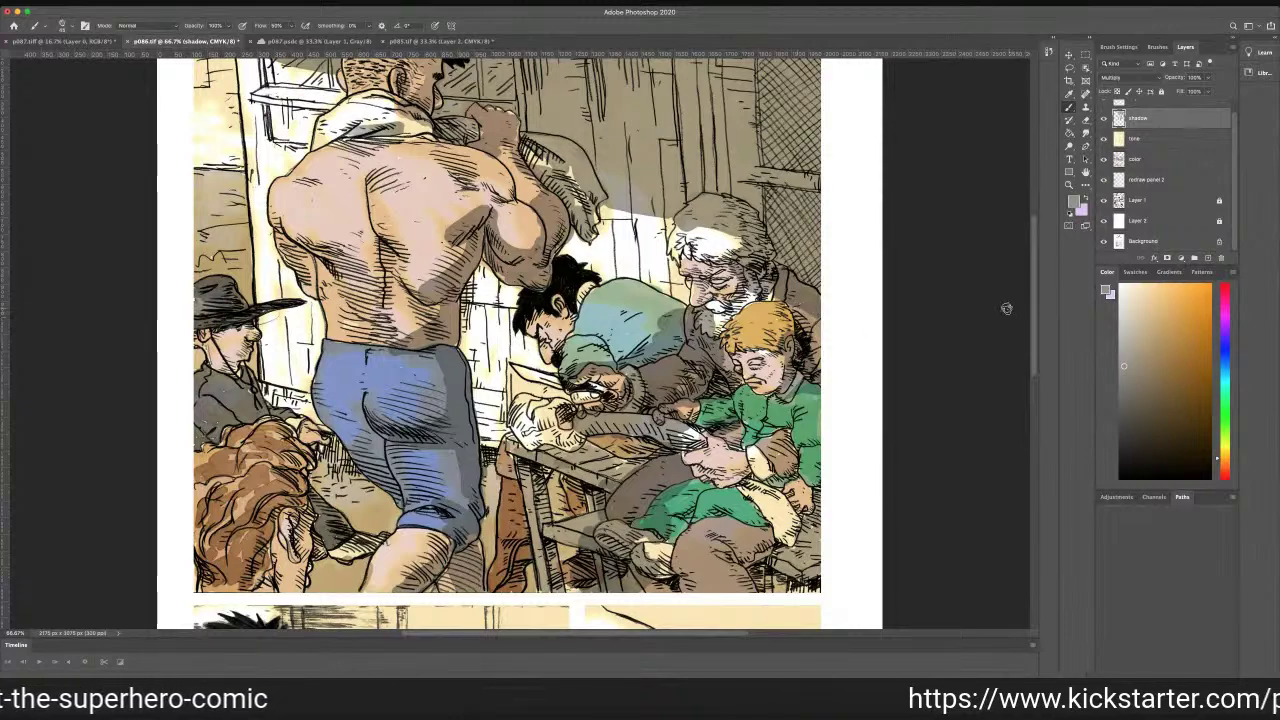
scroll(1031, 302, "up", 2)
scroll(1031, 302, "up", 3)
scroll(1031, 302, "down", 2)
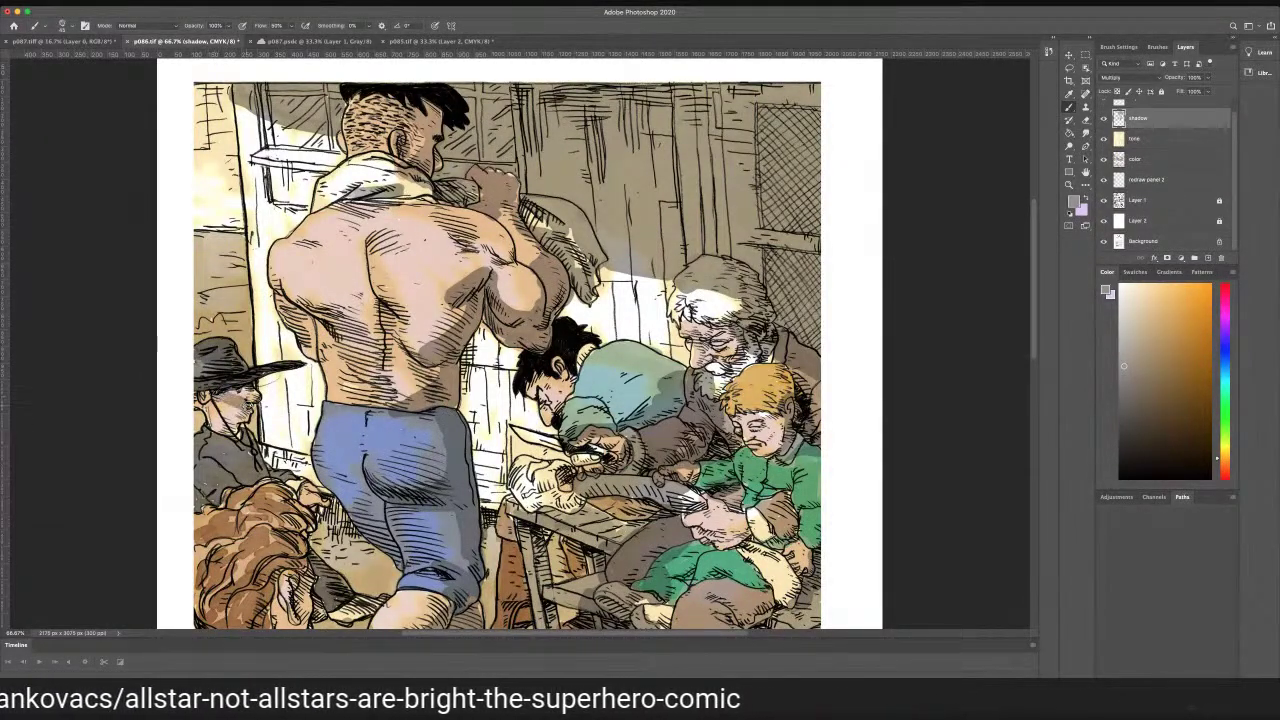
Shade the hatted man's face, the red-haired figure's hair and face, and the standing man's lower leg and back in the first panel
left_click_drag(247, 395, 240, 401)
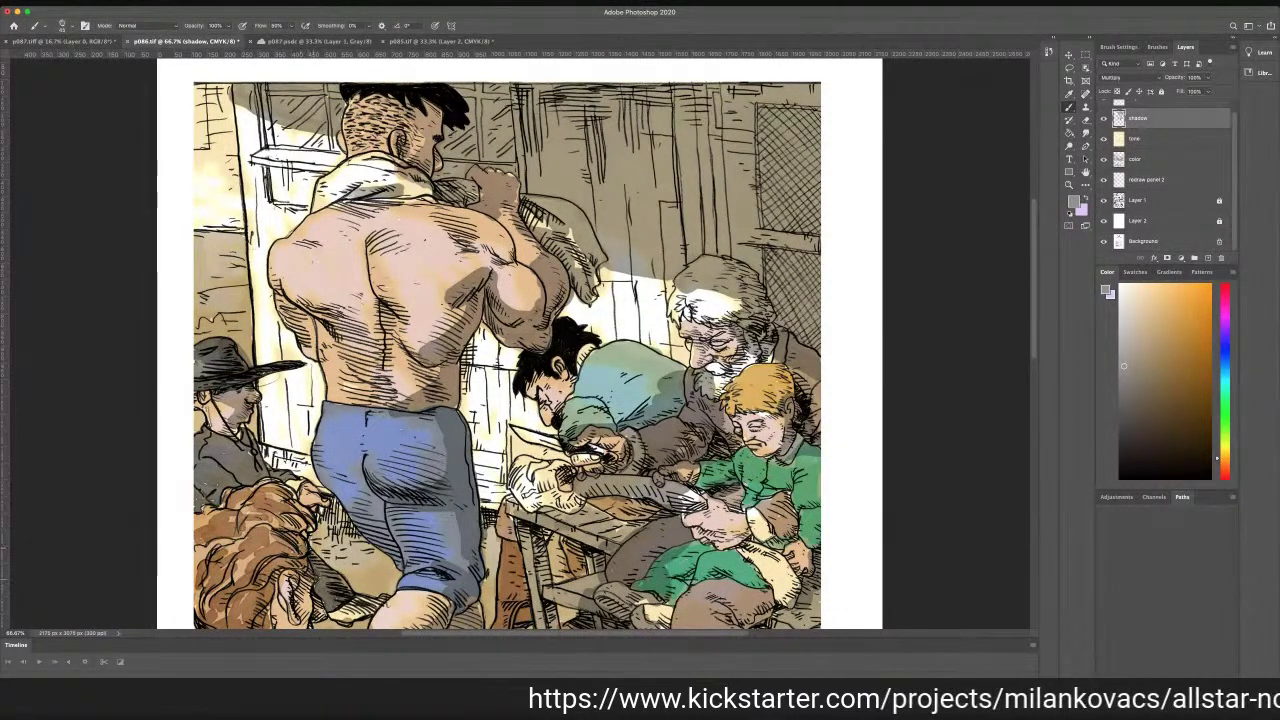
scroll(1036, 345, "down", 3)
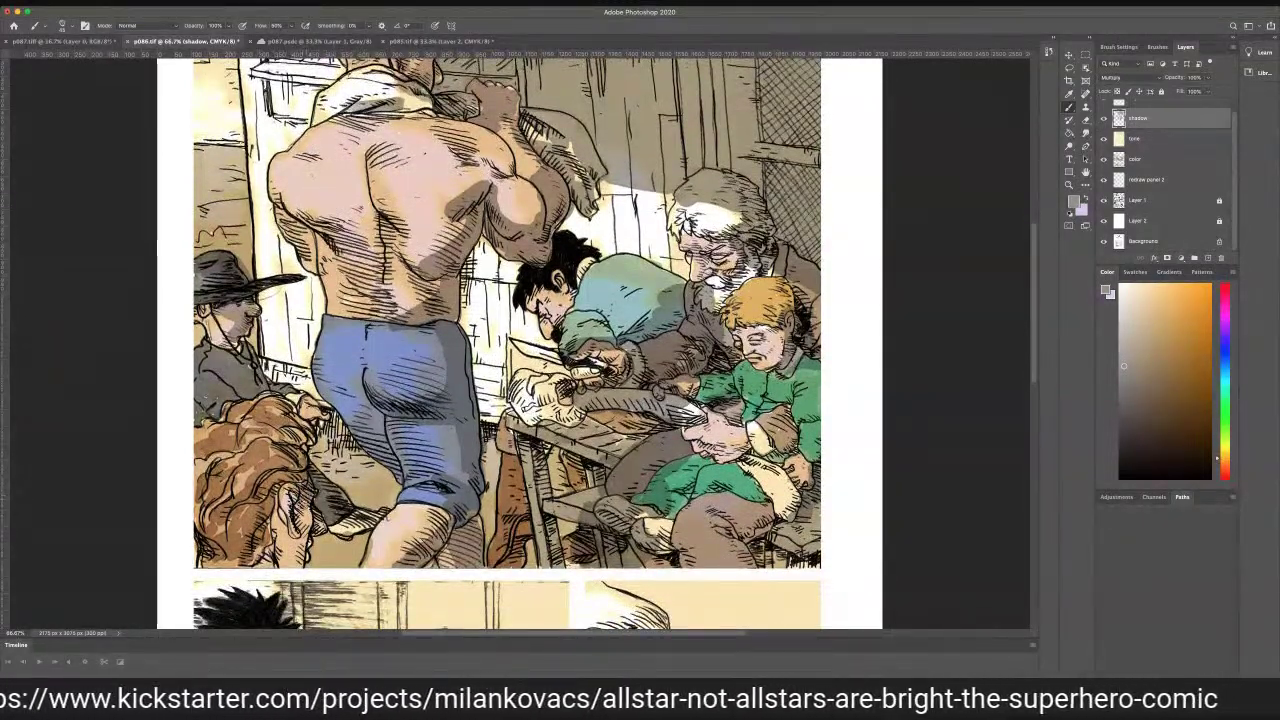
mouse_move(300, 500)
left_mouse_down()
mouse_move(297, 560)
mouse_move(285, 567)
mouse_move(272, 545)
mouse_move(272, 502)
mouse_move(254, 561)
left_mouse_up()
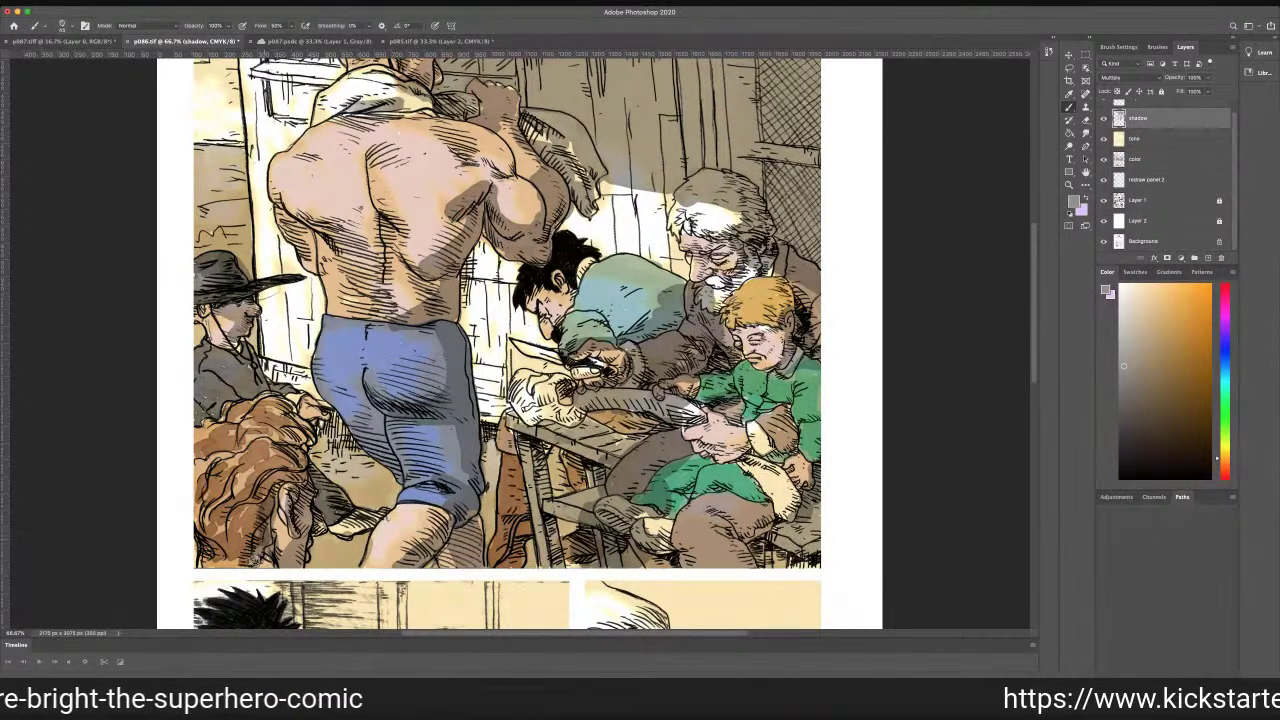
mouse_move(360, 508)
left_mouse_down()
mouse_move(337, 528)
mouse_move(371, 520)
left_mouse_up()
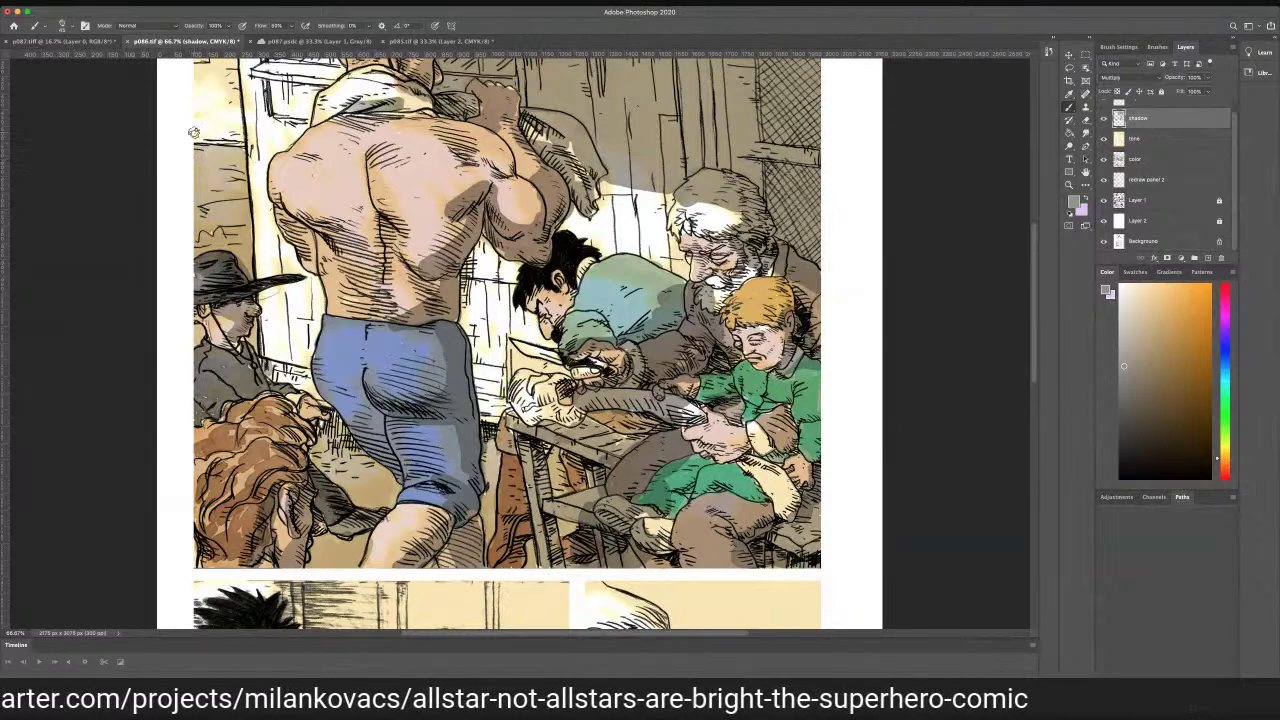
scroll(1037, 298, "up", 3)
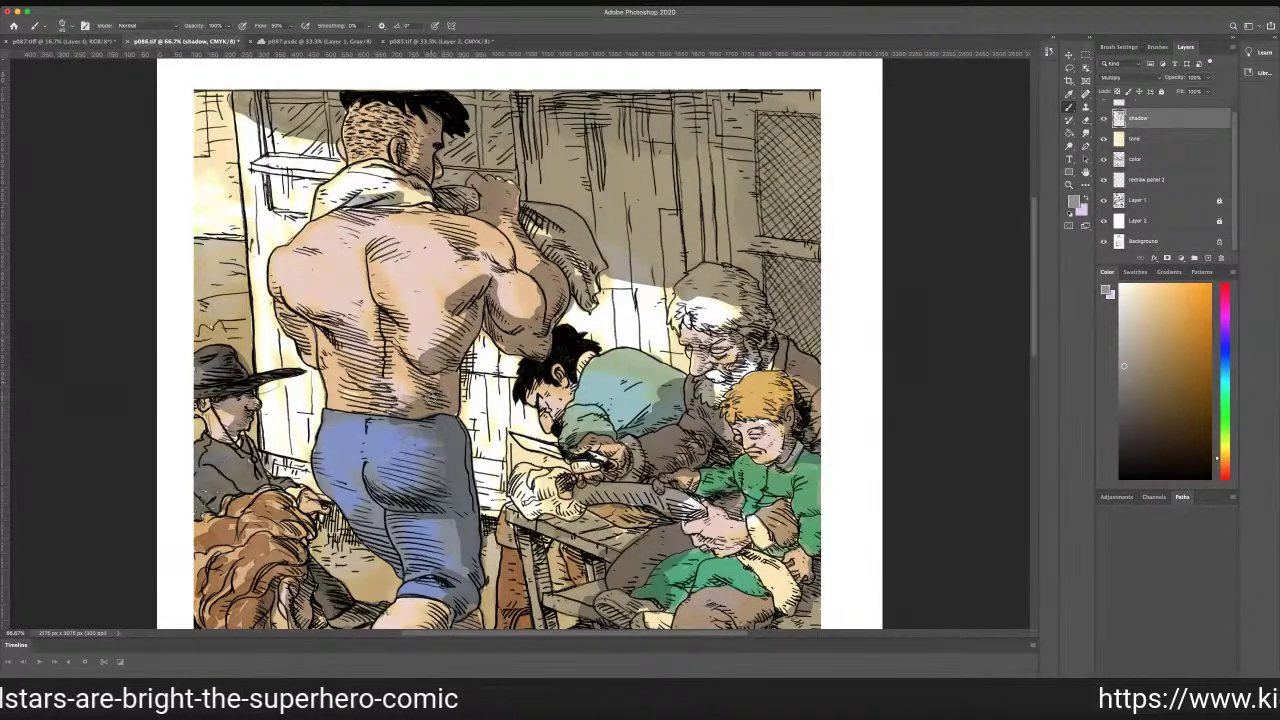
mouse_move(433, 356)
left_mouse_down()
mouse_move(475, 283)
mouse_move(436, 299)
left_mouse_up()
left_click(1084, 168)
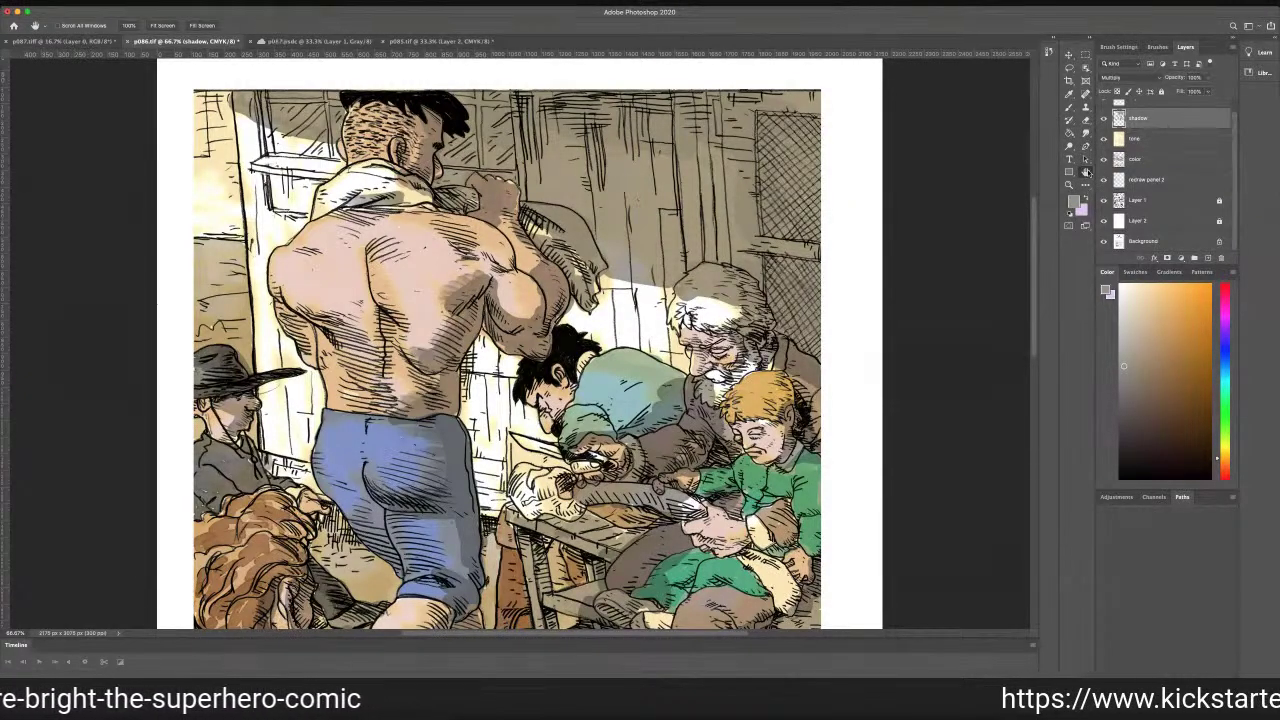
left_click(1086, 133)
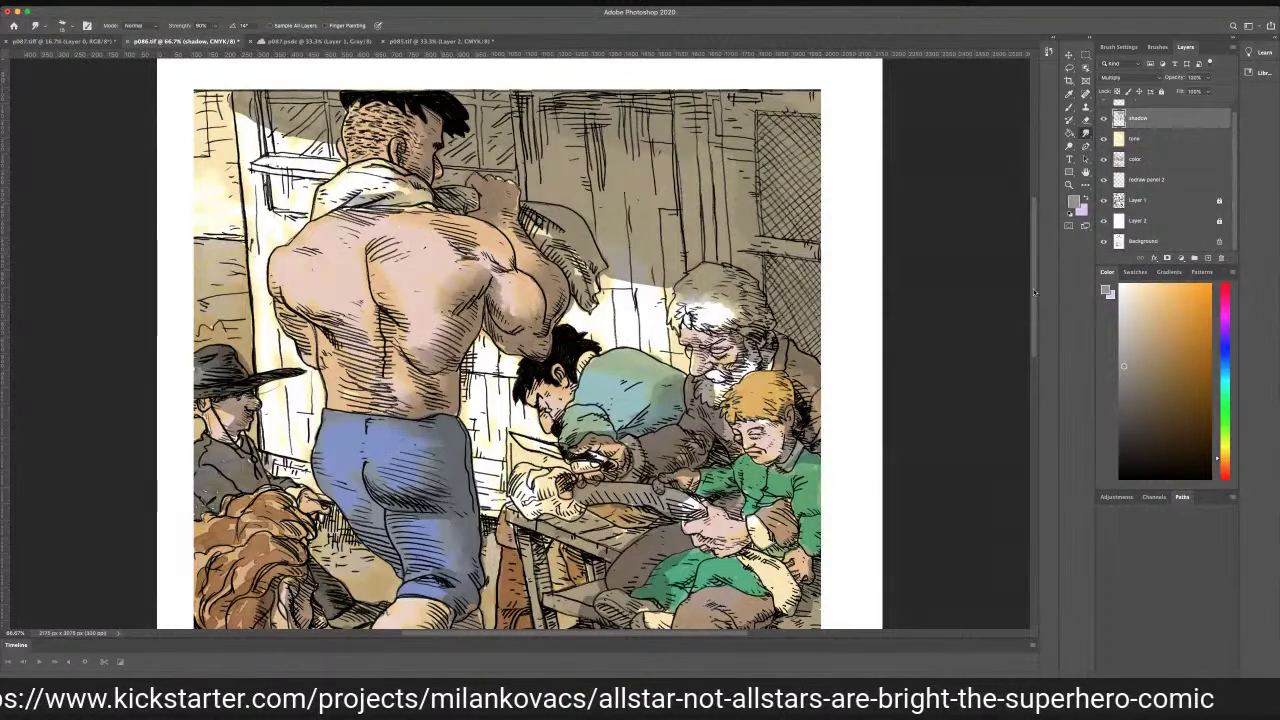
scroll(1032, 287, "down", 5)
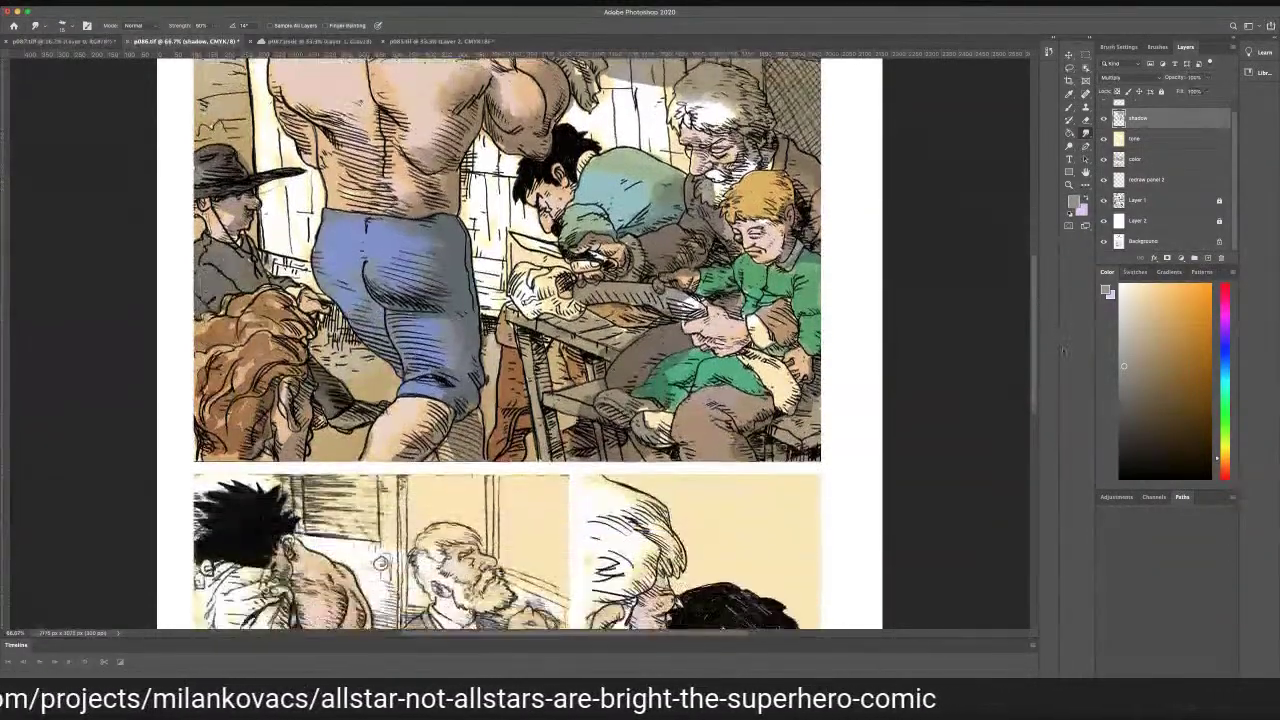
scroll(1032, 287, "up", 1)
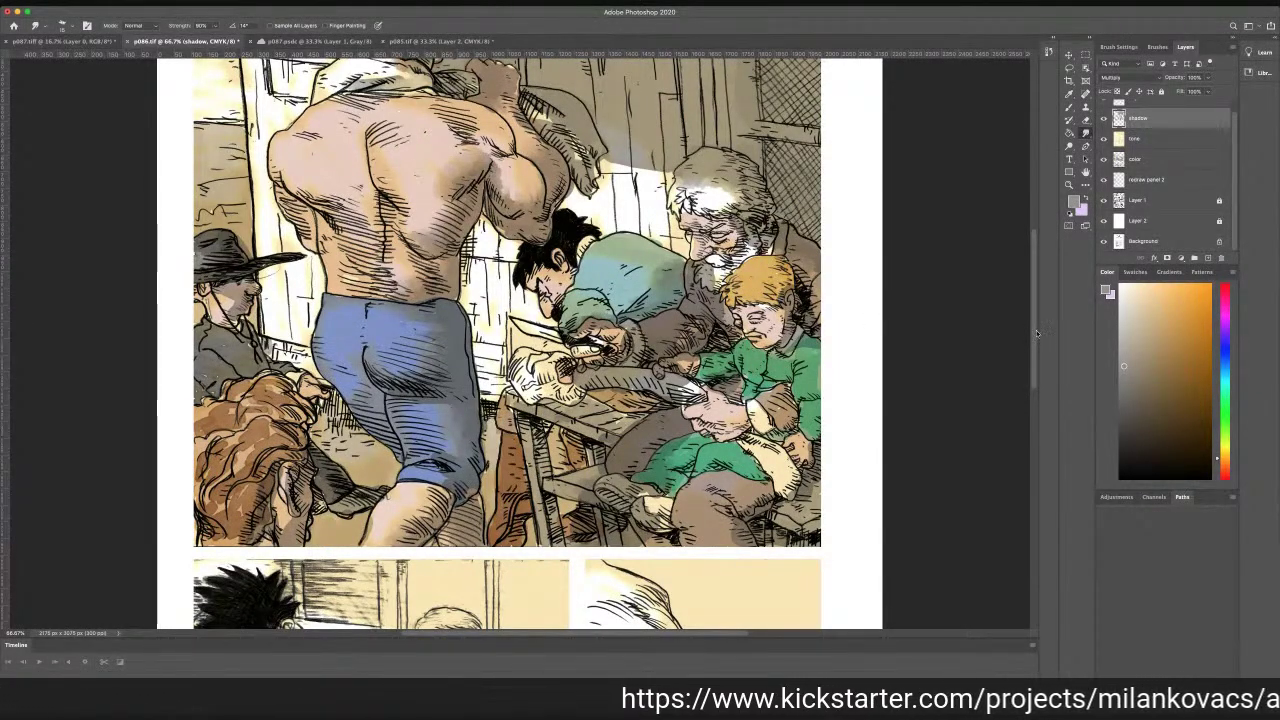
scroll(1037, 333, "down", 5)
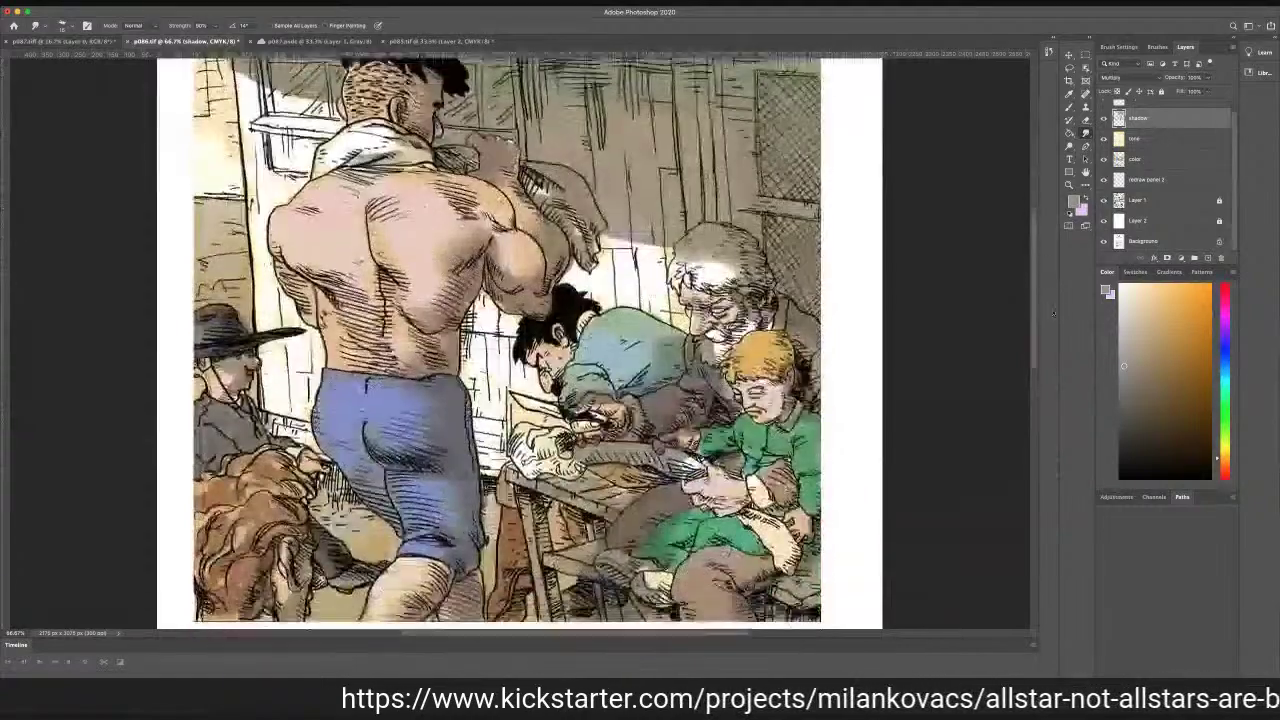
left_click_drag(1053, 313, 1039, 299)
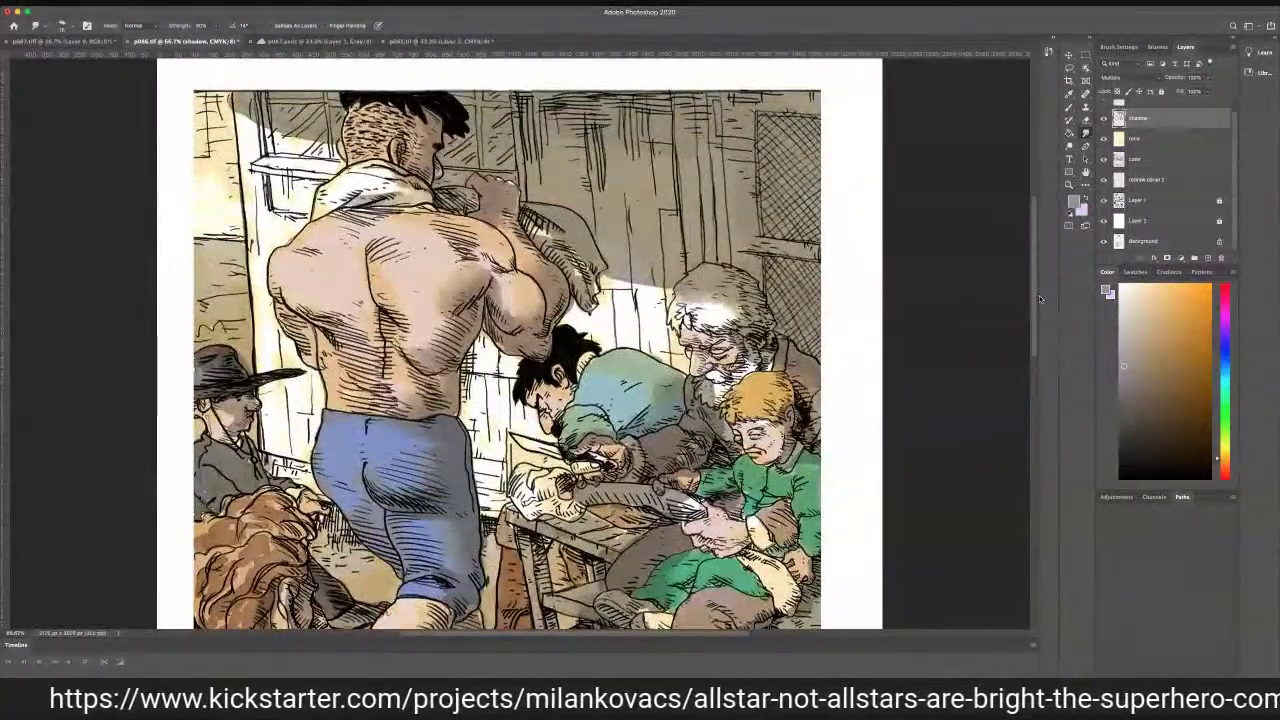
Brush grey shadows in the second panel over the shirtless man's back, arm, draped shirt and leg, and the bearded man's hair and face
scroll(1039, 298, "down", 8)
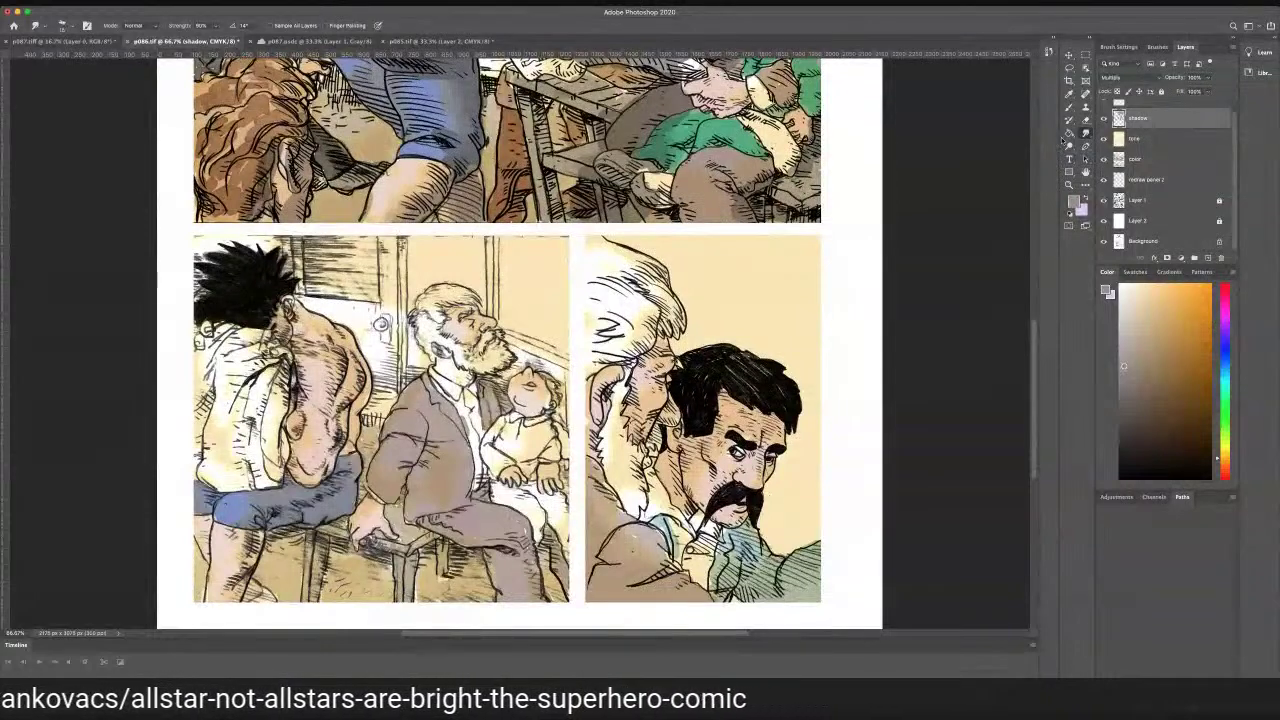
left_click(1069, 107)
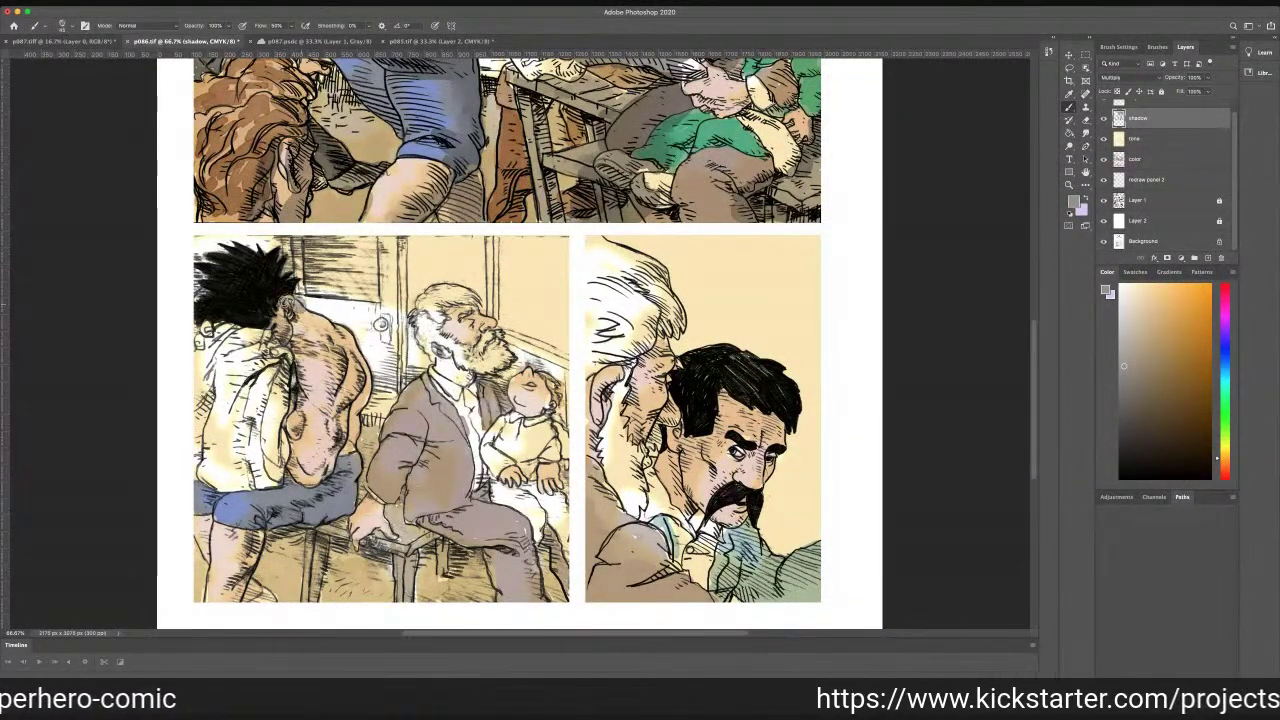
mouse_move(279, 327)
left_mouse_down()
mouse_move(332, 328)
mouse_move(362, 385)
mouse_move(347, 339)
mouse_move(332, 328)
mouse_move(356, 412)
left_mouse_up()
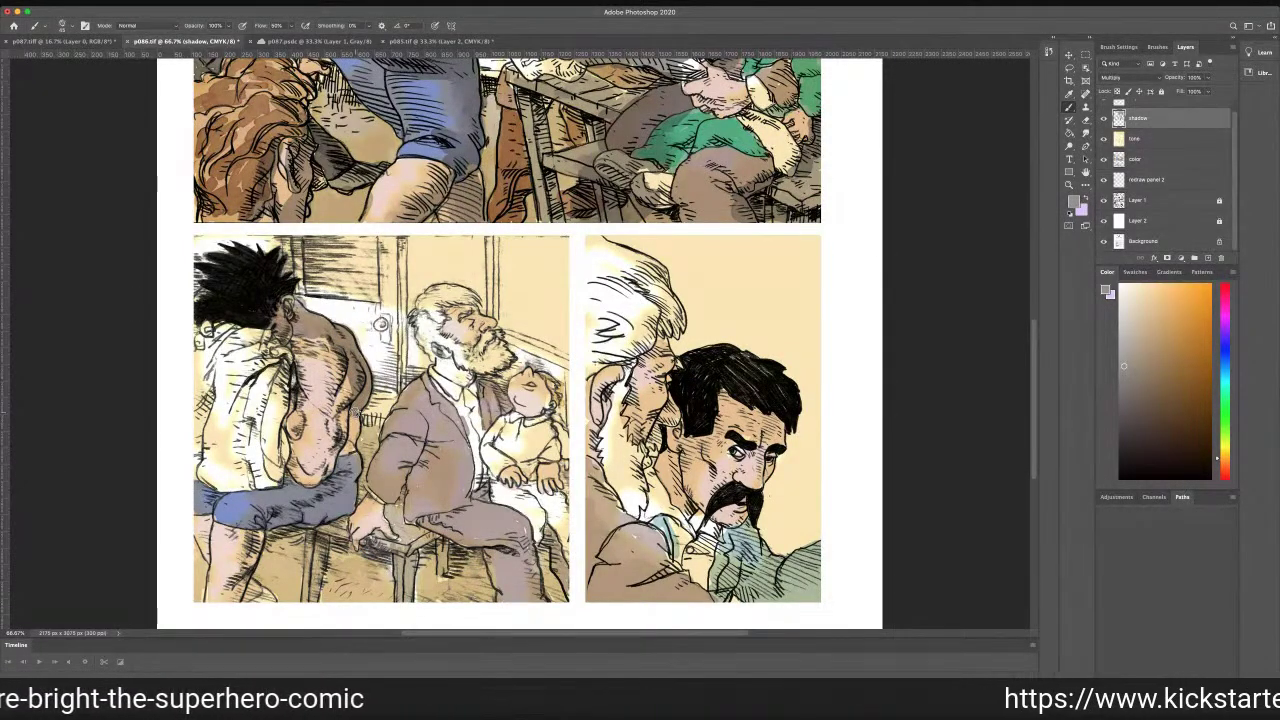
left_click_drag(357, 415, 352, 440)
mouse_move(342, 452)
left_mouse_down()
mouse_move(349, 398)
mouse_move(333, 410)
left_mouse_up()
mouse_move(278, 352)
left_mouse_down()
mouse_move(311, 362)
mouse_move(290, 462)
left_mouse_up()
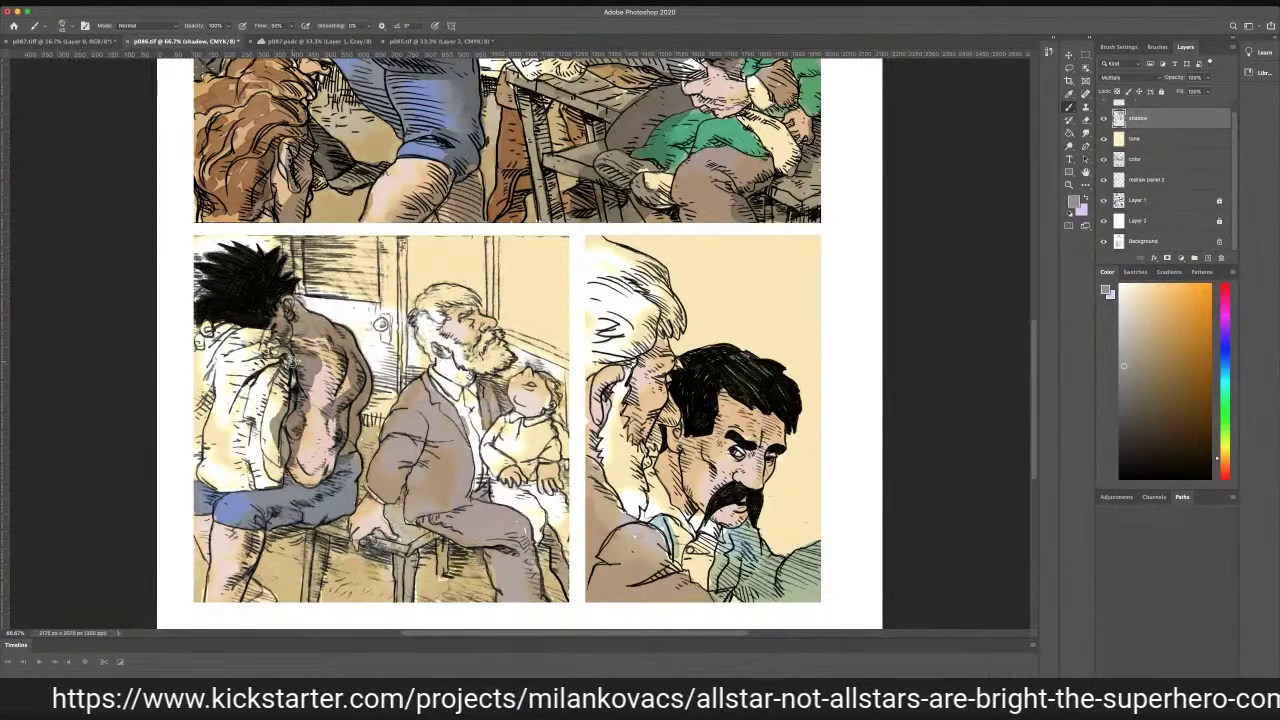
mouse_move(282, 463)
left_mouse_down()
mouse_move(311, 485)
mouse_move(354, 458)
mouse_move(345, 517)
mouse_move(268, 532)
mouse_move(258, 522)
mouse_move(283, 517)
mouse_move(248, 457)
left_mouse_up()
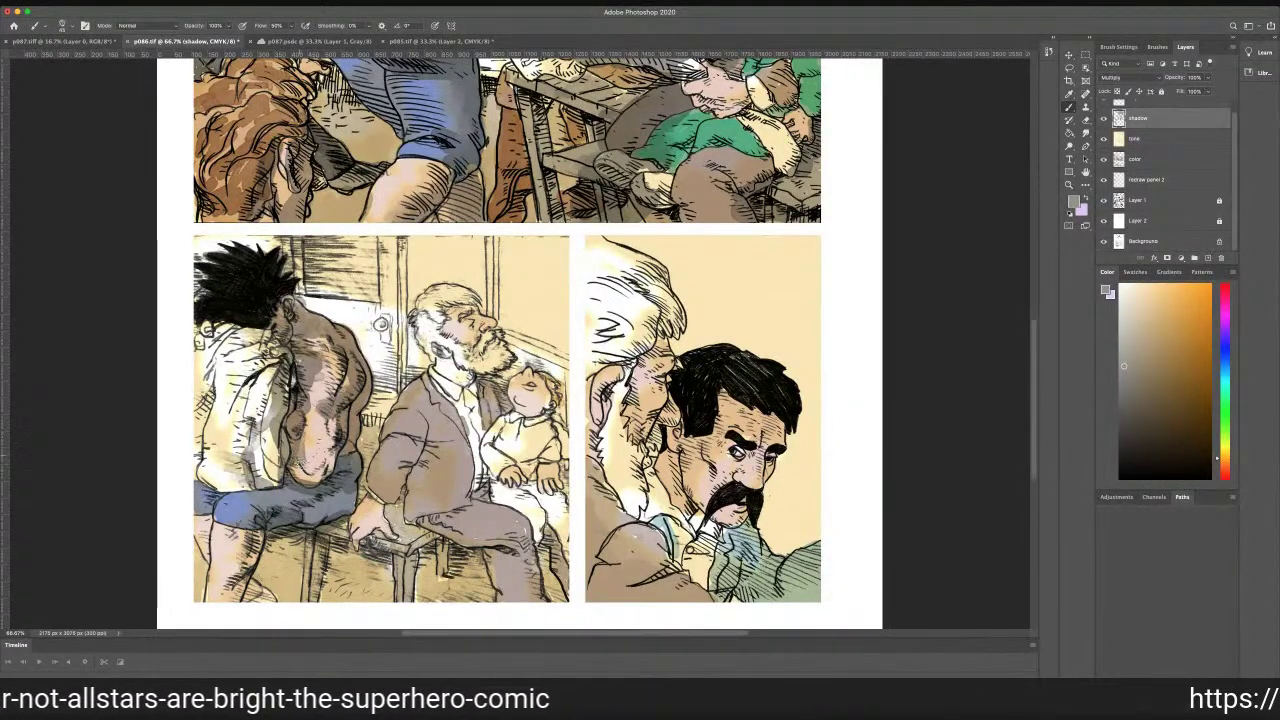
mouse_move(292, 496)
left_mouse_down()
mouse_move(333, 489)
mouse_move(344, 509)
mouse_move(345, 488)
mouse_move(324, 518)
mouse_move(262, 523)
mouse_move(247, 590)
left_mouse_up()
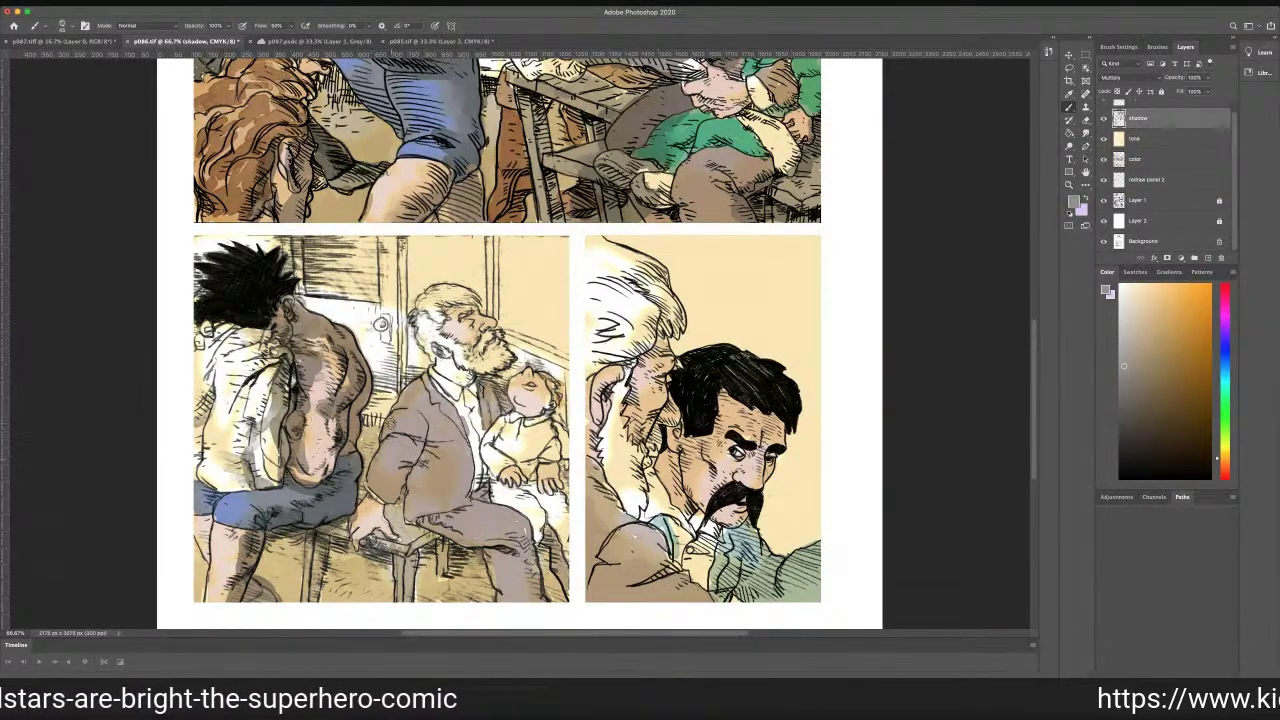
mouse_move(416, 339)
left_mouse_down()
mouse_move(418, 322)
mouse_move(444, 314)
mouse_move(482, 323)
mouse_move(448, 292)
mouse_move(422, 309)
left_mouse_up()
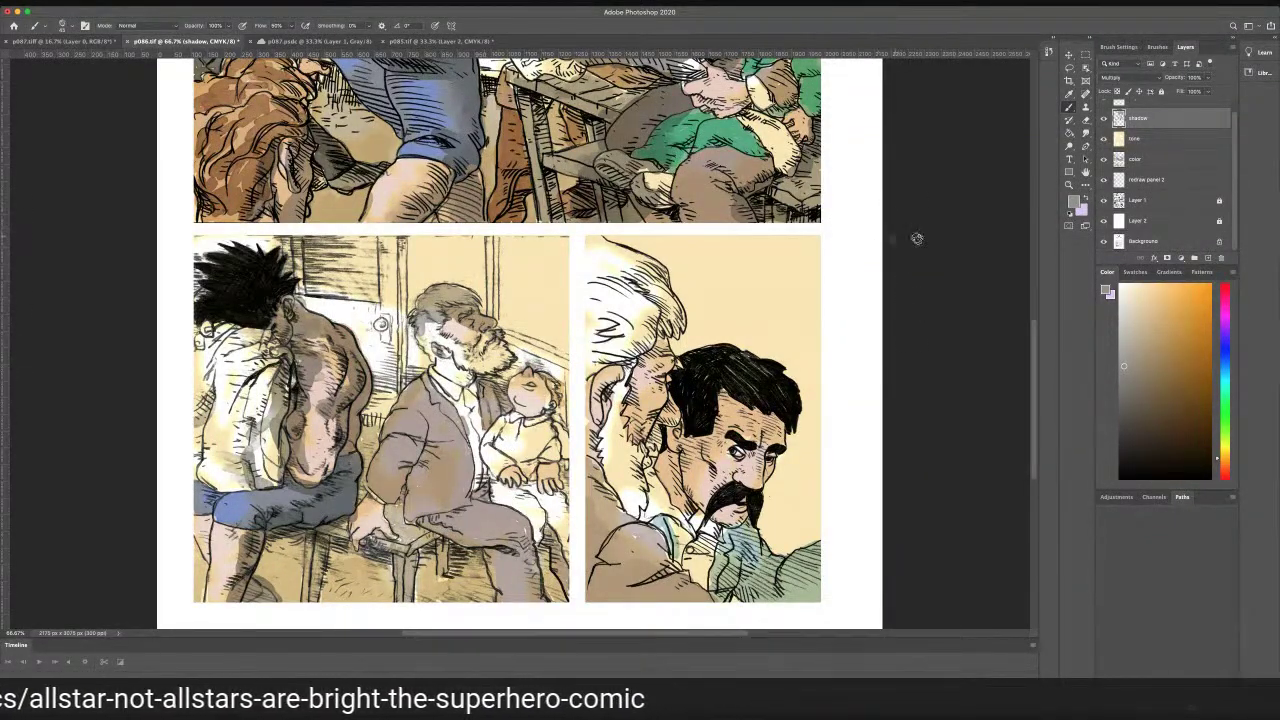
On the color layer, sample green from the first panel's boy and paint the child's sweater and trousers in the second panel
left_click(1164, 203)
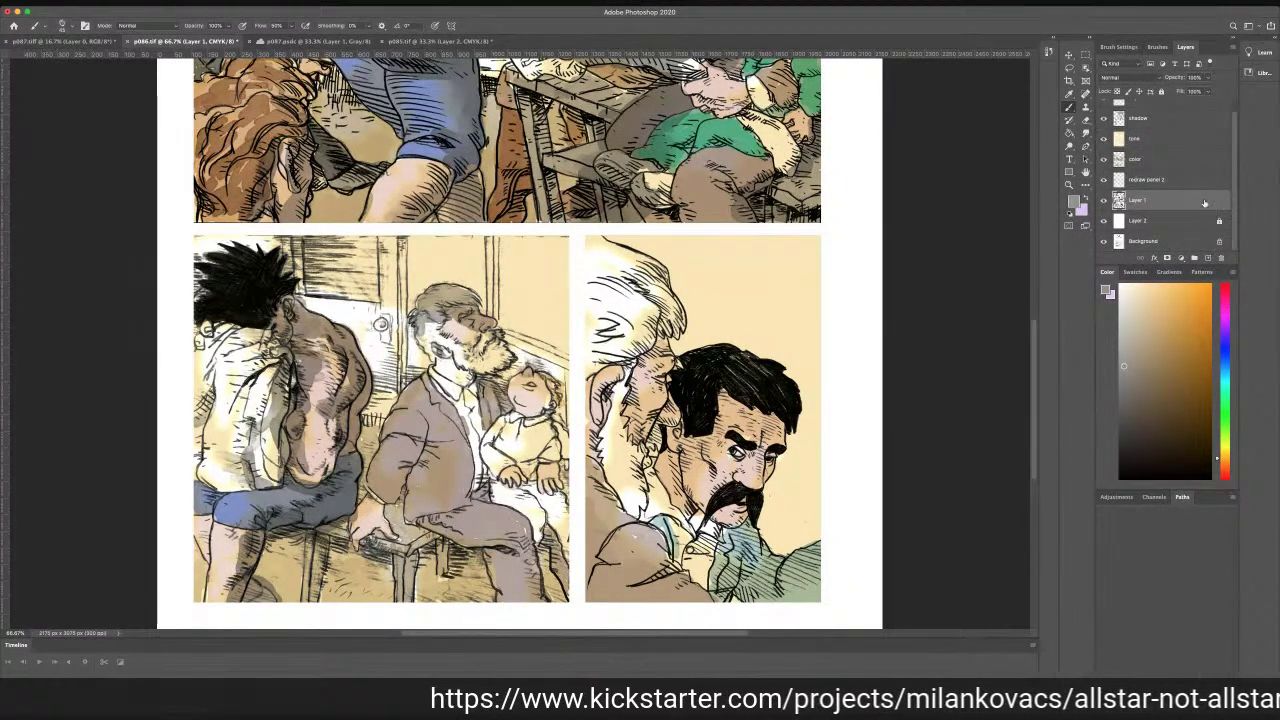
left_click(1161, 91)
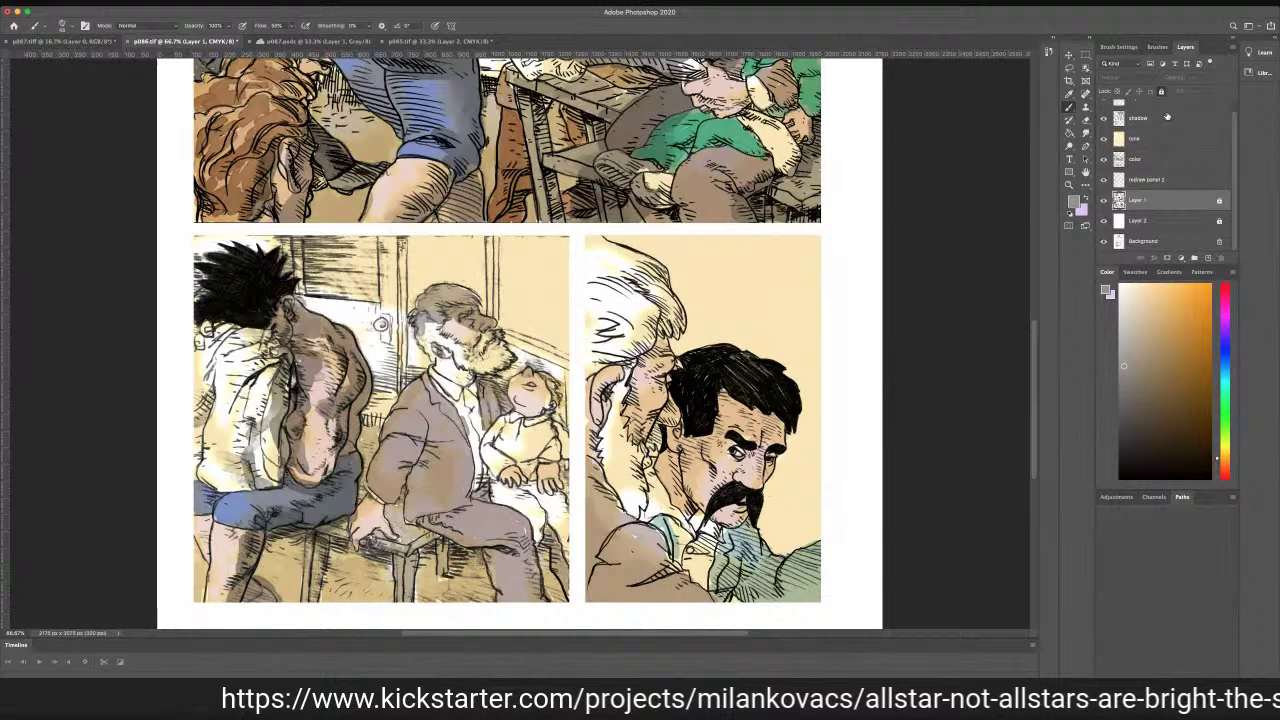
left_click(1176, 163)
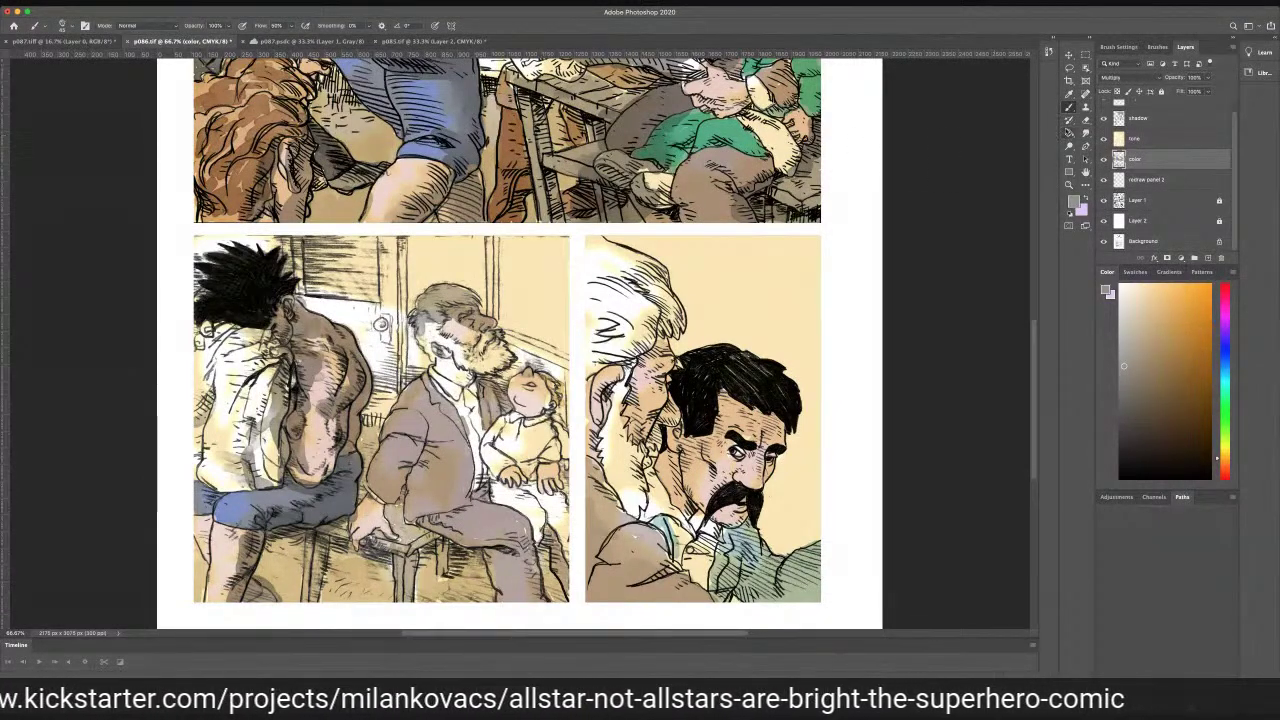
left_click(1069, 94)
left_click(811, 93)
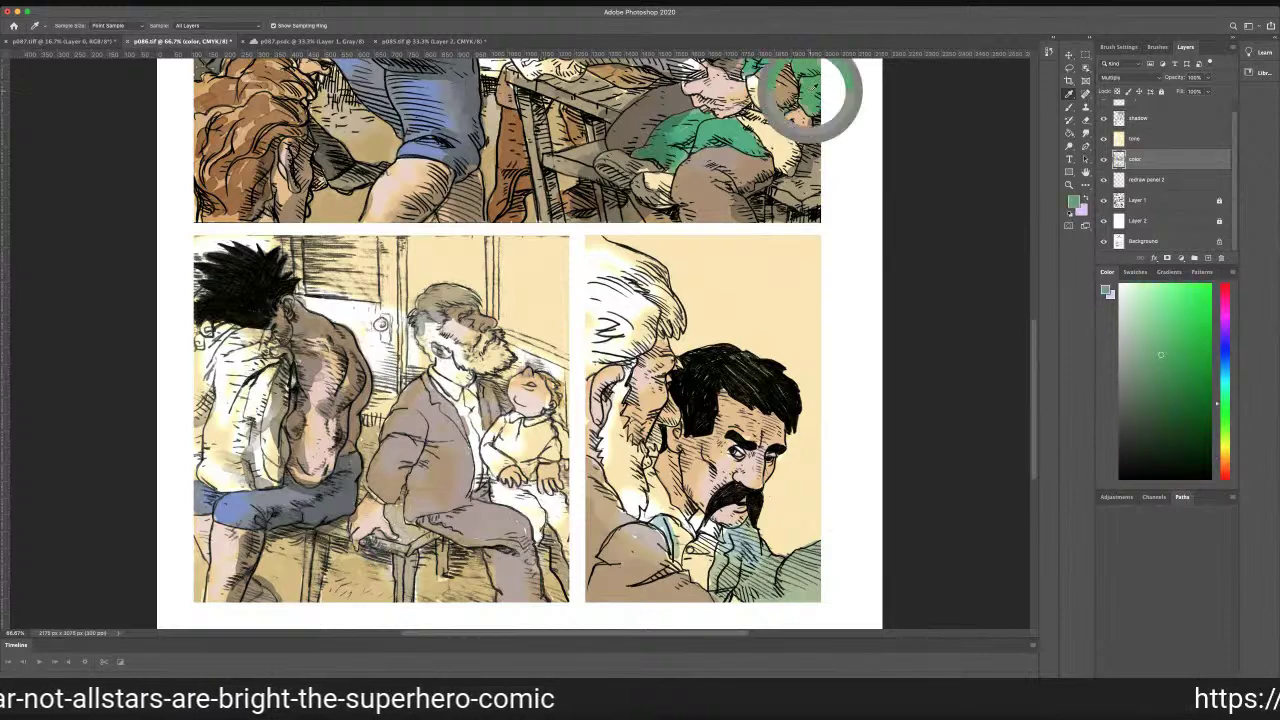
left_click(1069, 107)
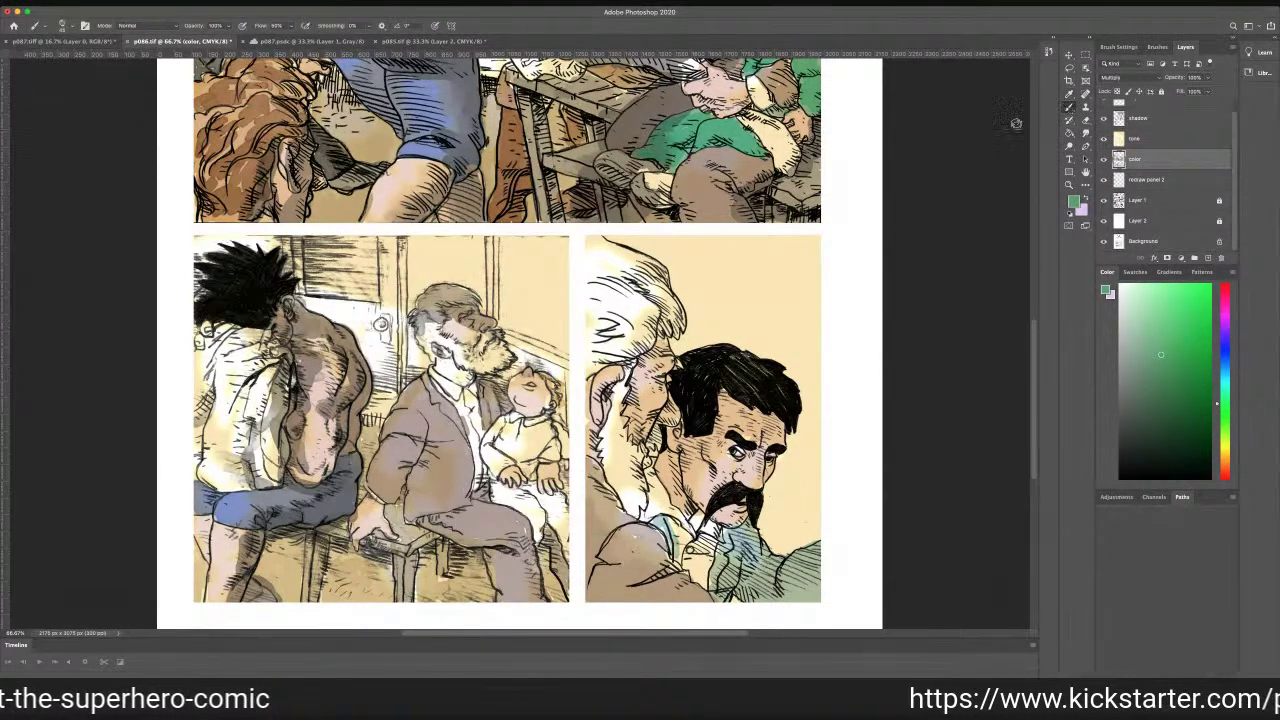
mouse_move(515, 433)
left_mouse_down()
mouse_move(520, 444)
mouse_move(512, 428)
mouse_move(490, 434)
mouse_move(508, 460)
mouse_move(494, 472)
mouse_move(516, 432)
mouse_move(550, 428)
mouse_move(531, 452)
left_mouse_up()
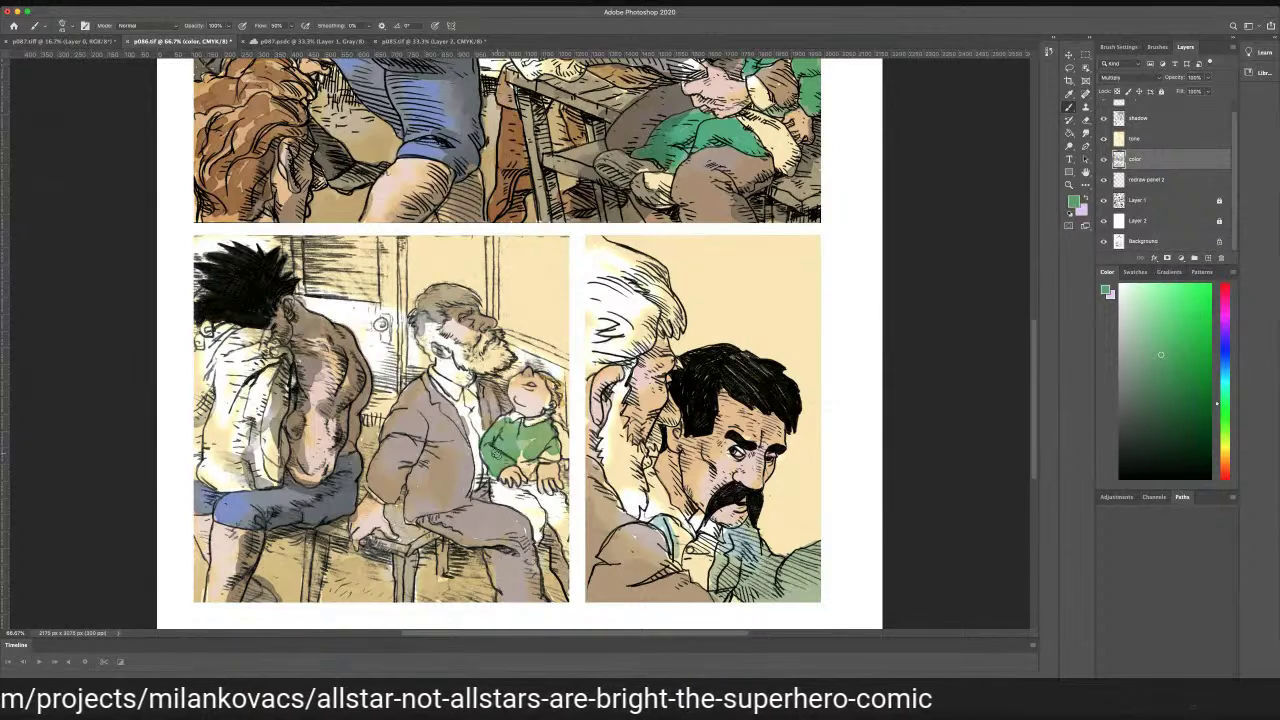
key("super+z")
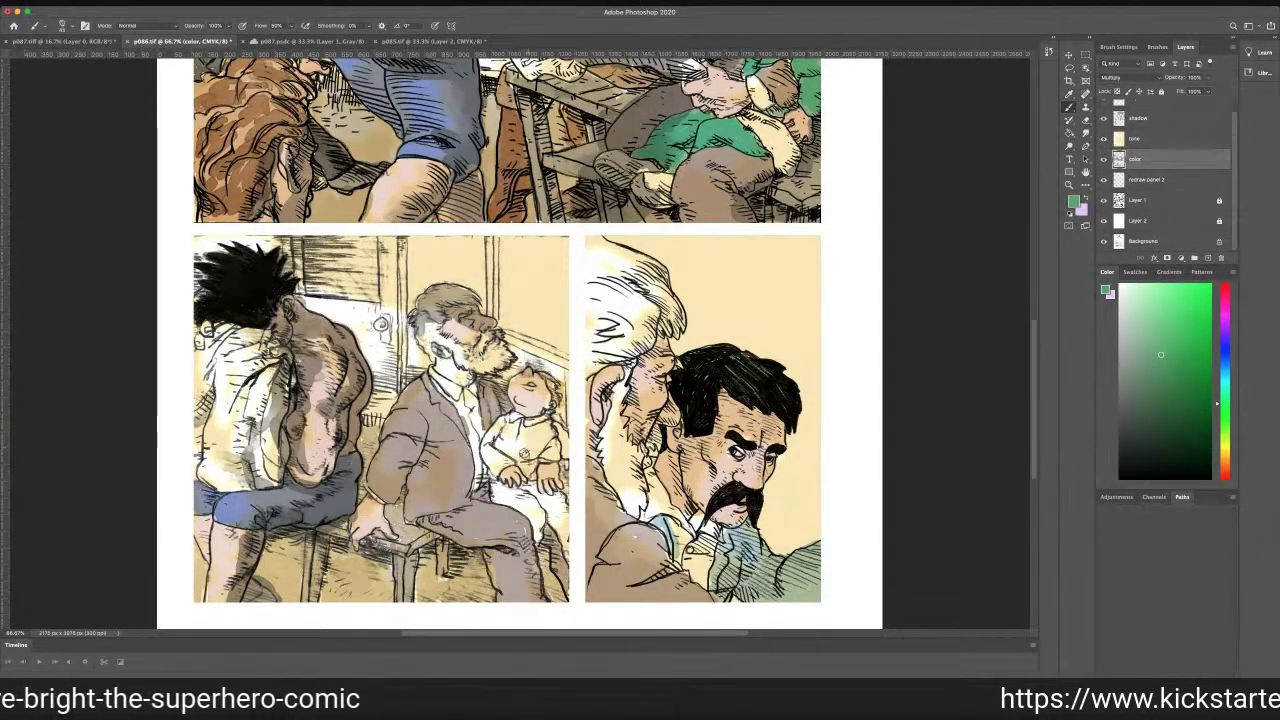
mouse_move(530, 441)
left_mouse_down()
mouse_move(529, 470)
mouse_move(510, 448)
mouse_move(544, 435)
mouse_move(535, 448)
mouse_move(542, 426)
mouse_move(506, 424)
mouse_move(490, 442)
mouse_move(500, 428)
mouse_move(488, 440)
mouse_move(498, 470)
mouse_move(552, 424)
left_mouse_up()
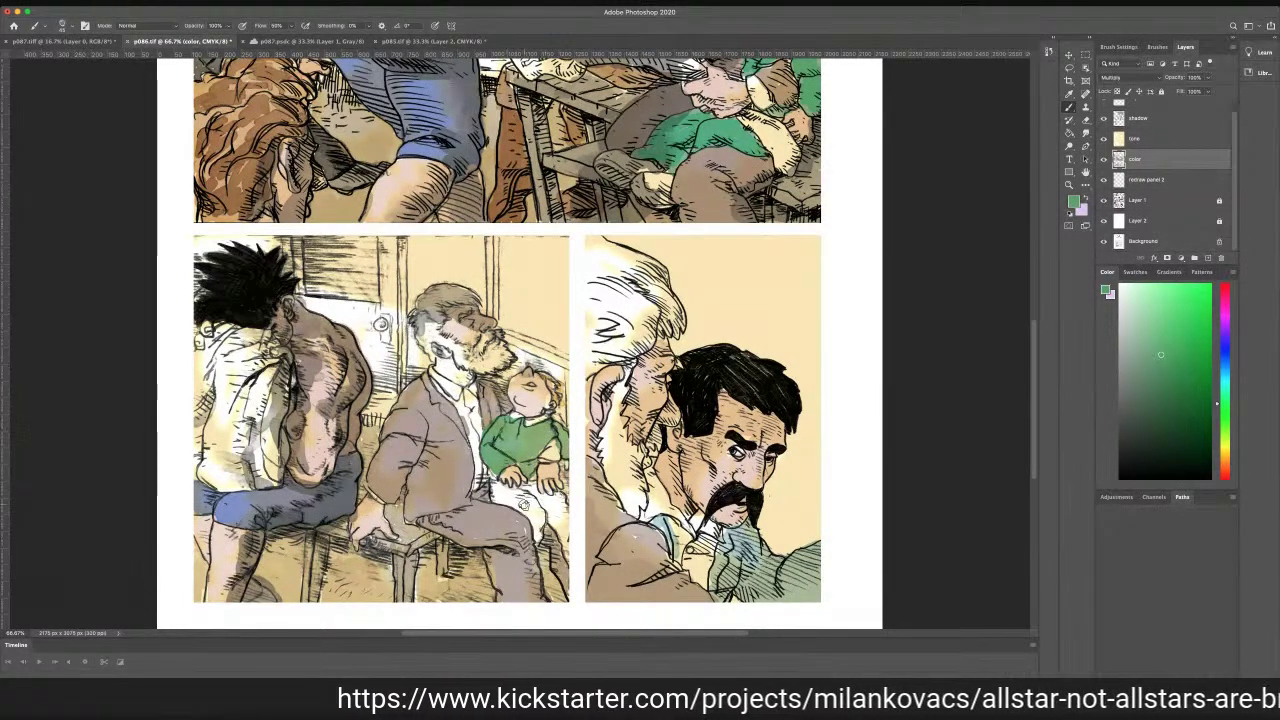
mouse_move(527, 493)
left_mouse_down()
mouse_move(563, 510)
mouse_move(566, 532)
mouse_move(542, 509)
mouse_move(537, 532)
mouse_move(530, 508)
mouse_move(489, 478)
mouse_move(497, 497)
left_mouse_up()
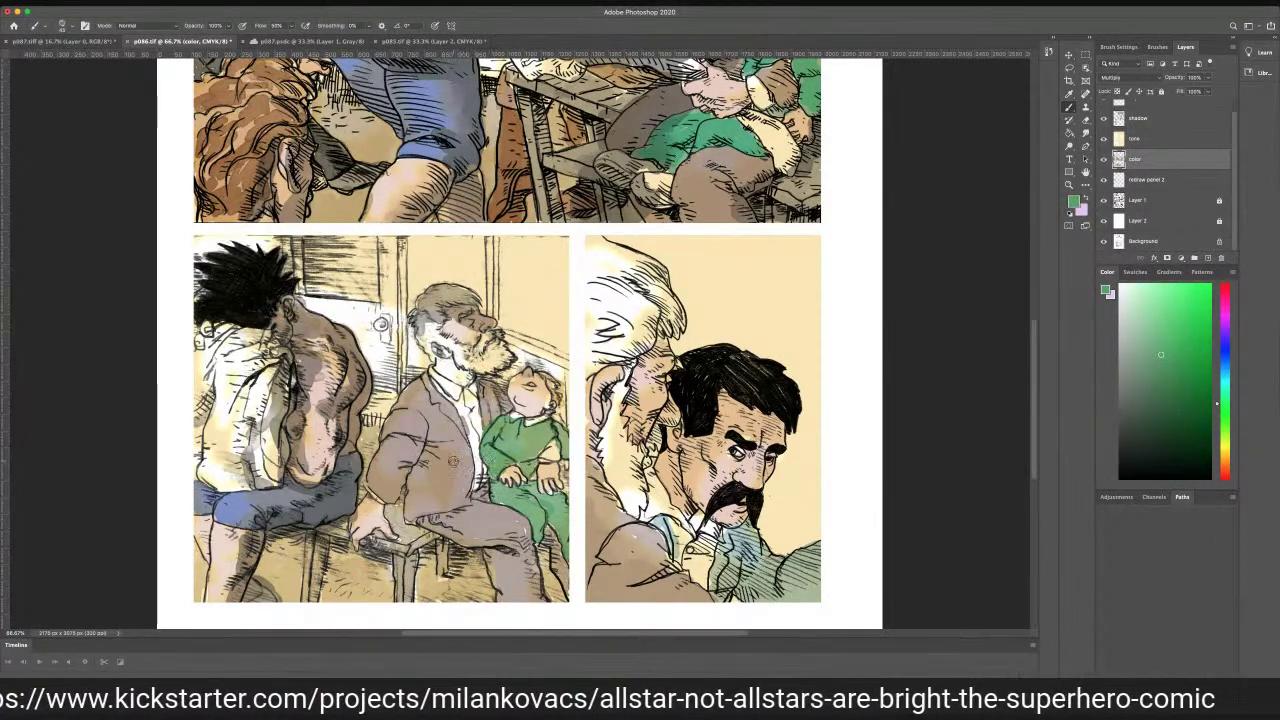
Sample the bearded man's jacket colour and paint the small sleeve area beside the child's arm on the color layer
left_click(1069, 94)
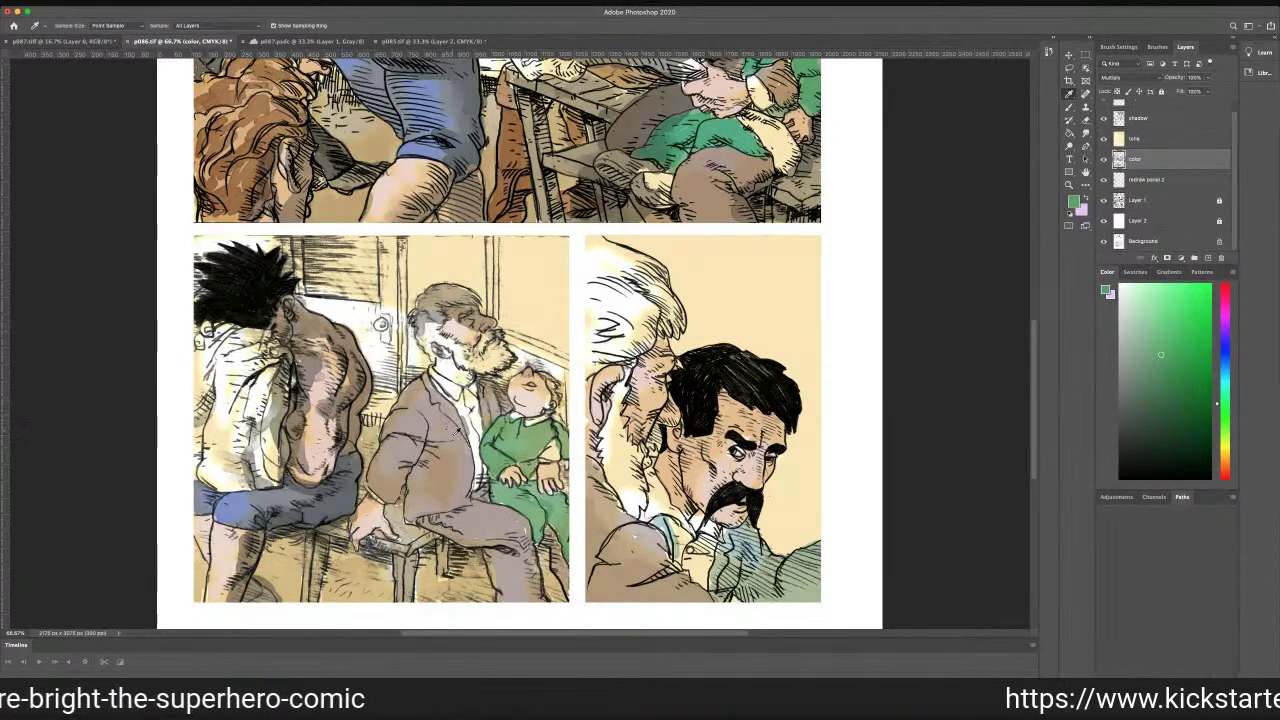
left_click(452, 436)
left_click(1066, 107)
left_click_drag(554, 446, 546, 456)
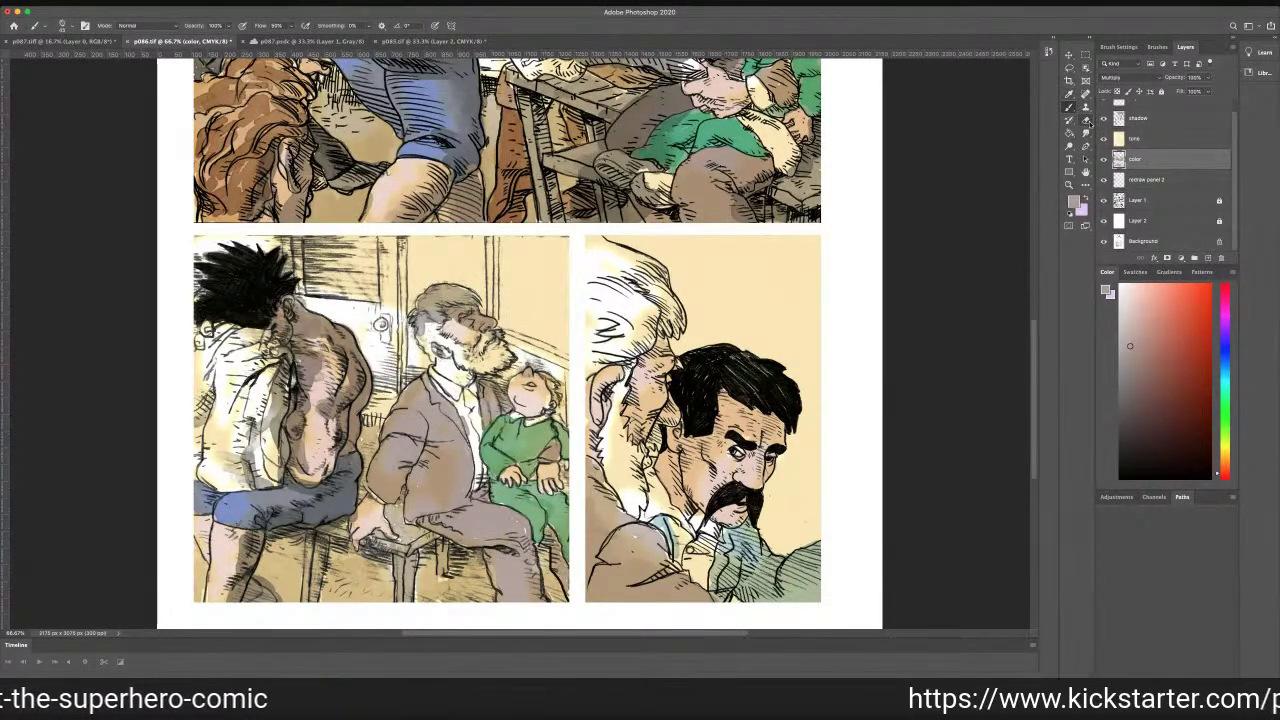
key("e")
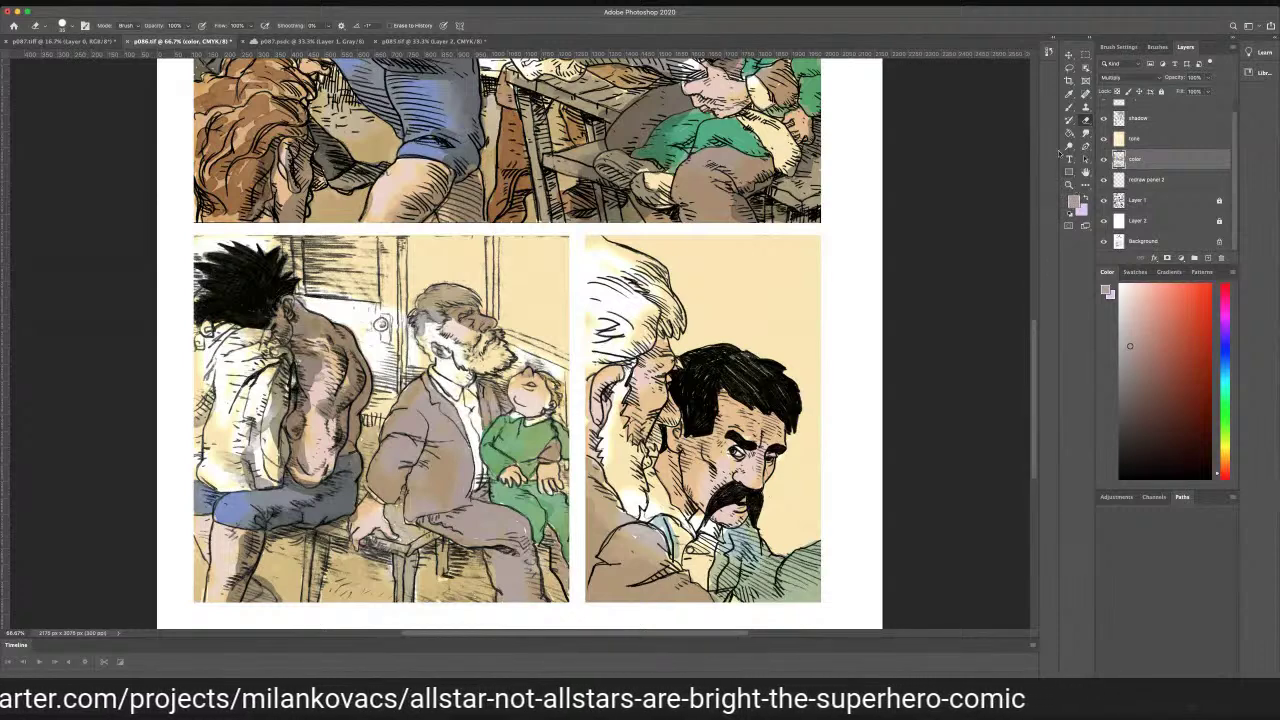
left_click(1069, 106)
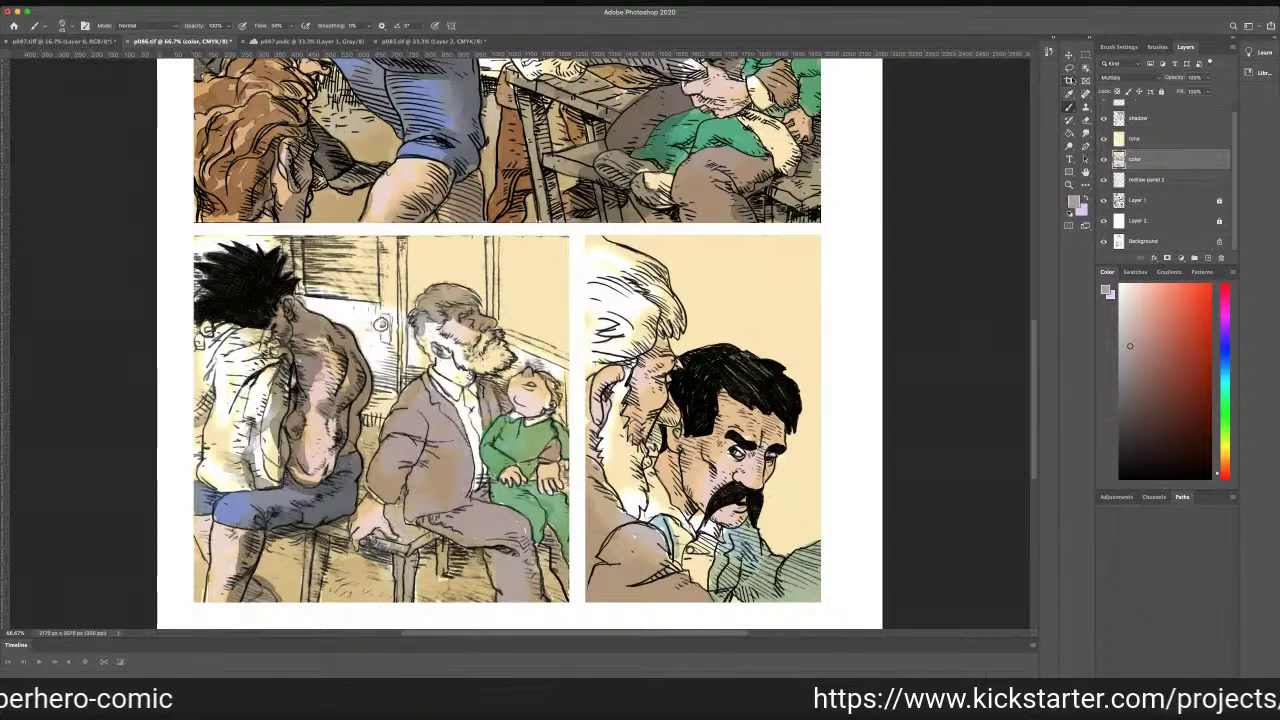
Hide the tone layer, sample grey from the bearded man's hair in the second panel, and show the tone layer again
left_click(1069, 93)
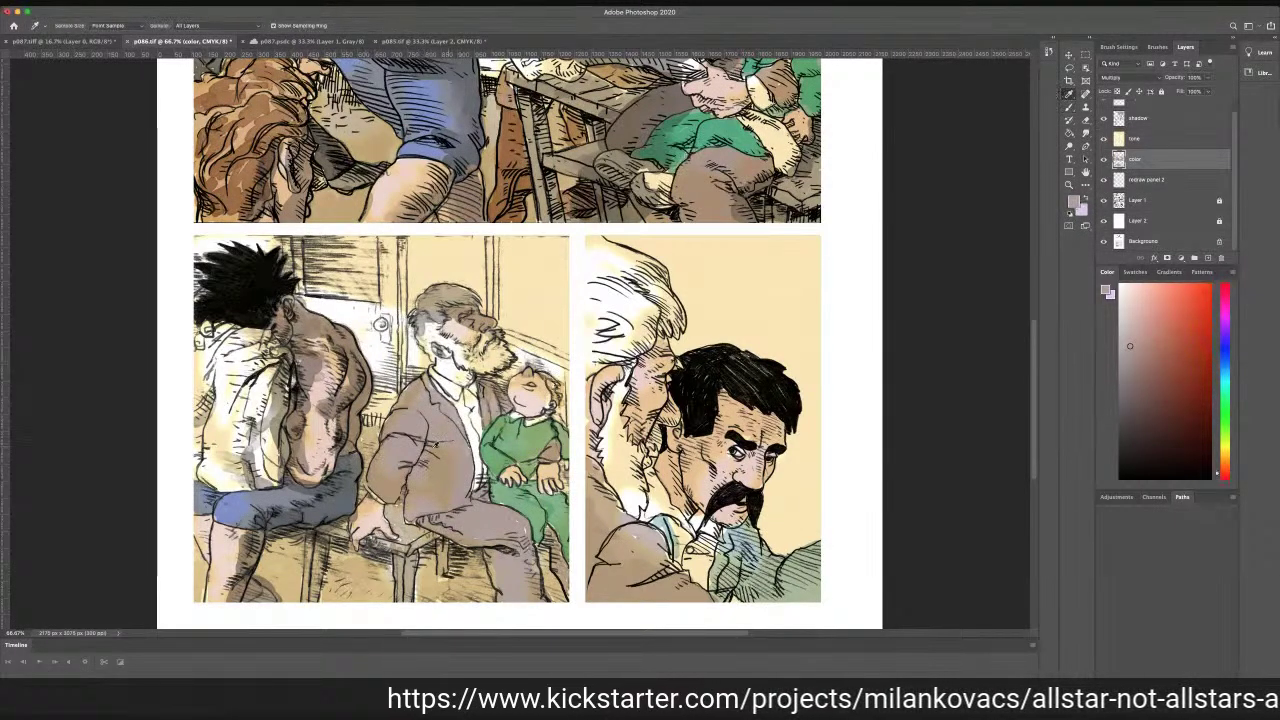
left_click(1105, 140)
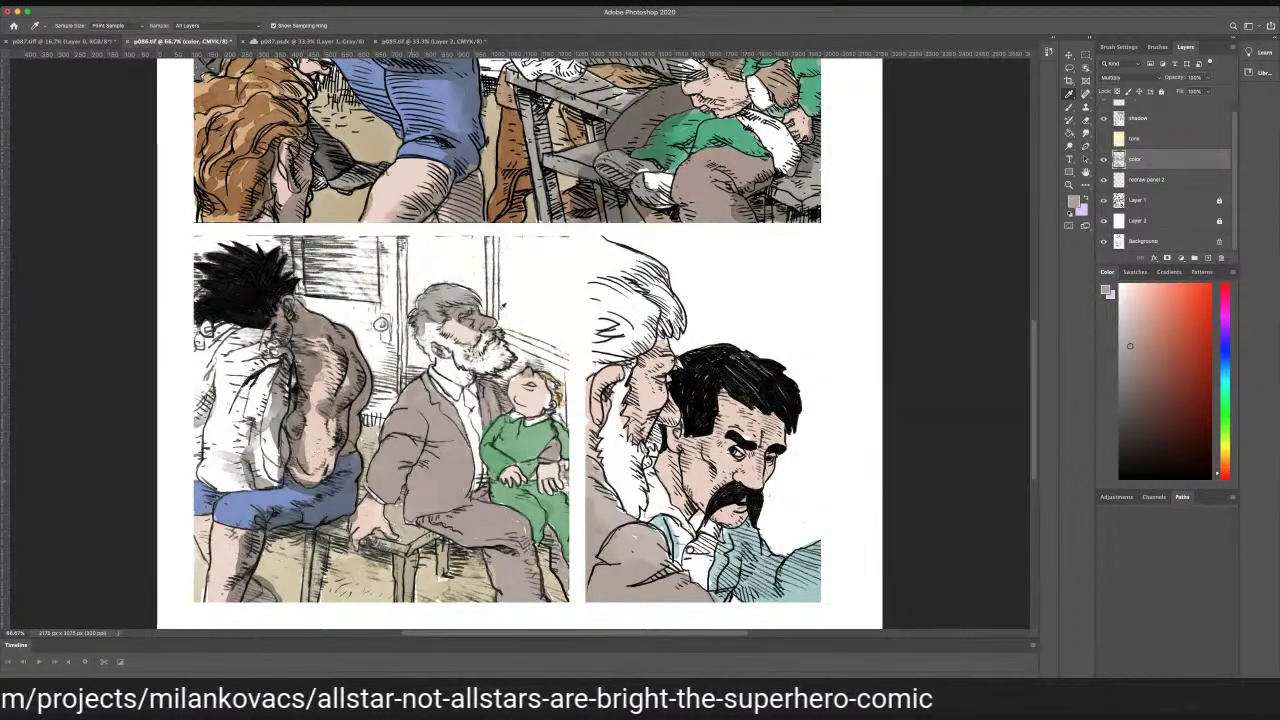
left_click(446, 283)
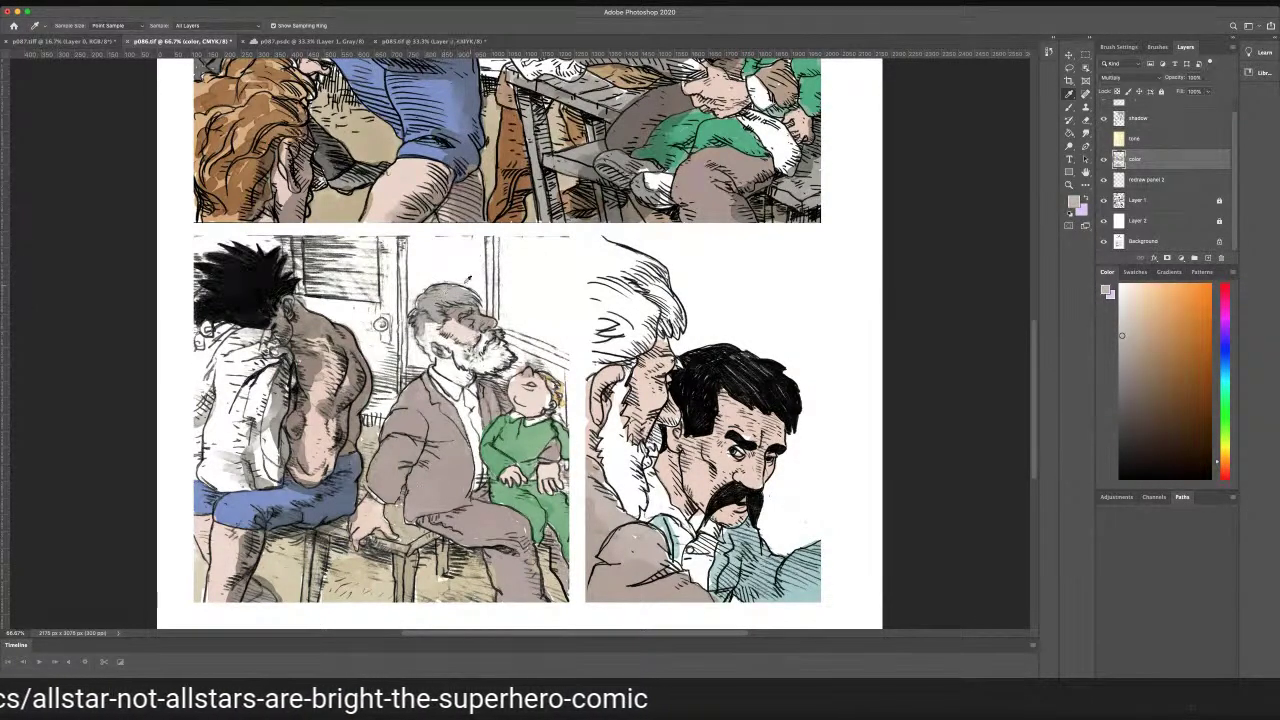
left_click(1104, 138)
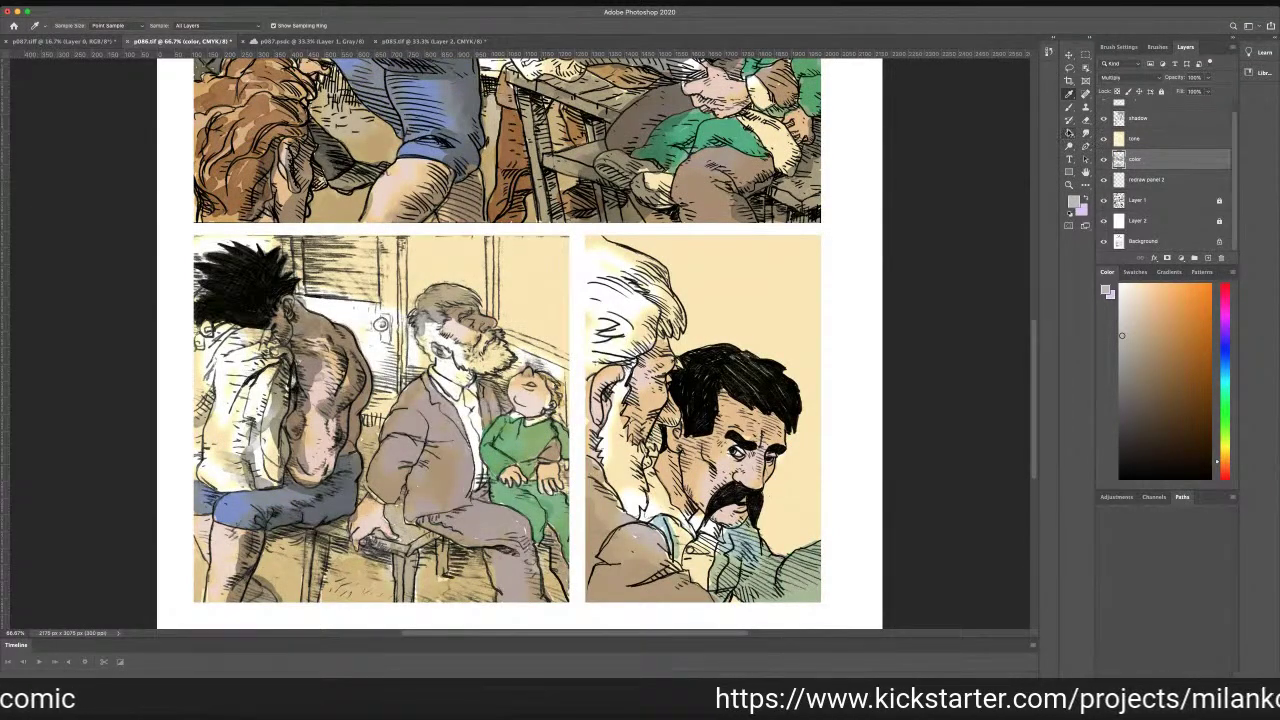
left_click(1069, 107)
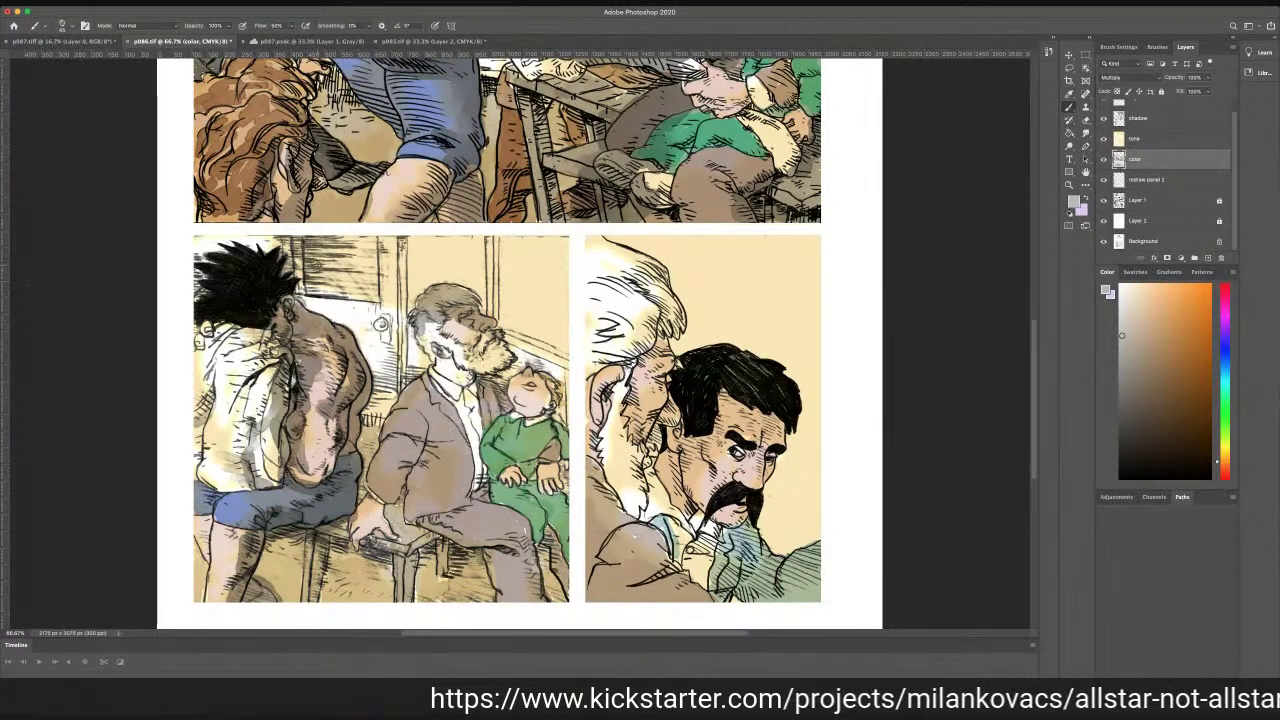
mouse_move(312, 254)
left_mouse_down()
mouse_move(368, 273)
mouse_move(306, 274)
mouse_move(231, 237)
left_mouse_up()
mouse_move(310, 250)
left_mouse_down()
mouse_move(505, 242)
mouse_move(334, 296)
mouse_move(300, 278)
left_mouse_up()
mouse_move(394, 303)
left_mouse_down()
mouse_move(450, 270)
mouse_move(485, 280)
mouse_move(435, 310)
mouse_move(470, 296)
mouse_move(560, 355)
mouse_move(550, 360)
mouse_move(520, 334)
mouse_move(525, 305)
mouse_move(555, 340)
mouse_move(567, 242)
mouse_move(480, 245)
mouse_move(465, 260)
mouse_move(540, 282)
mouse_move(545, 270)
left_mouse_up()
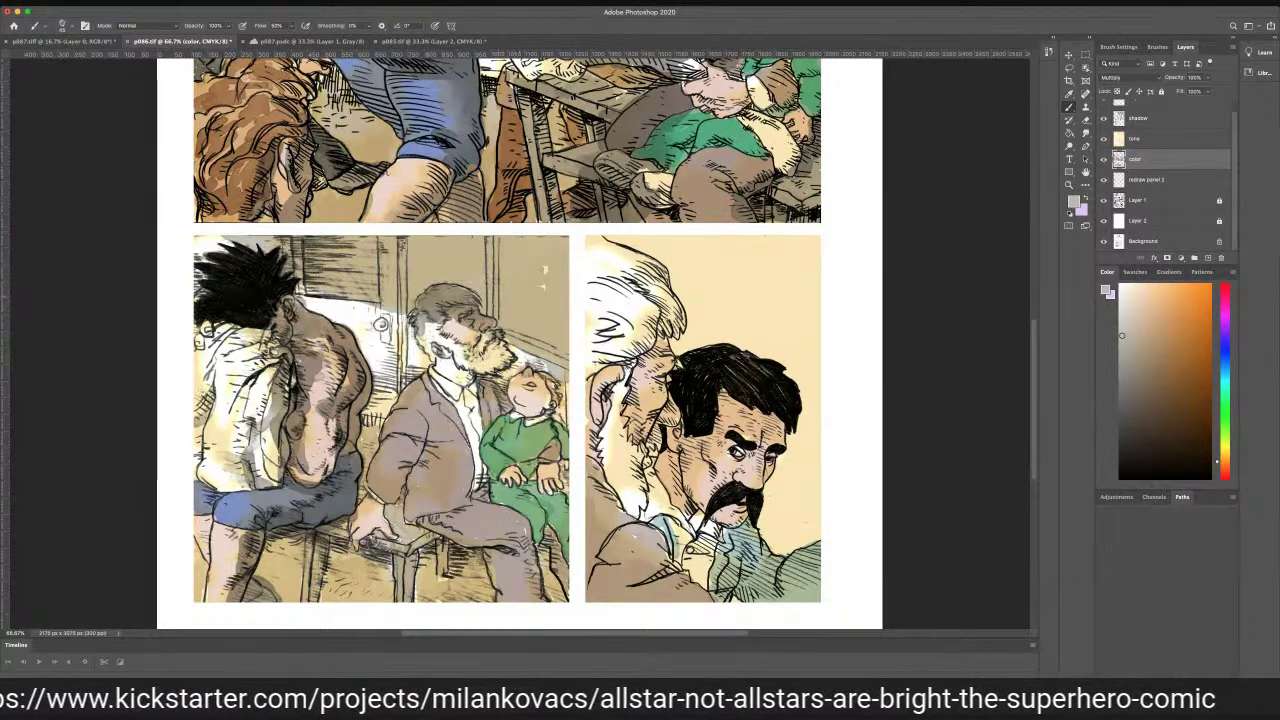
left_click_drag(564, 388, 556, 428)
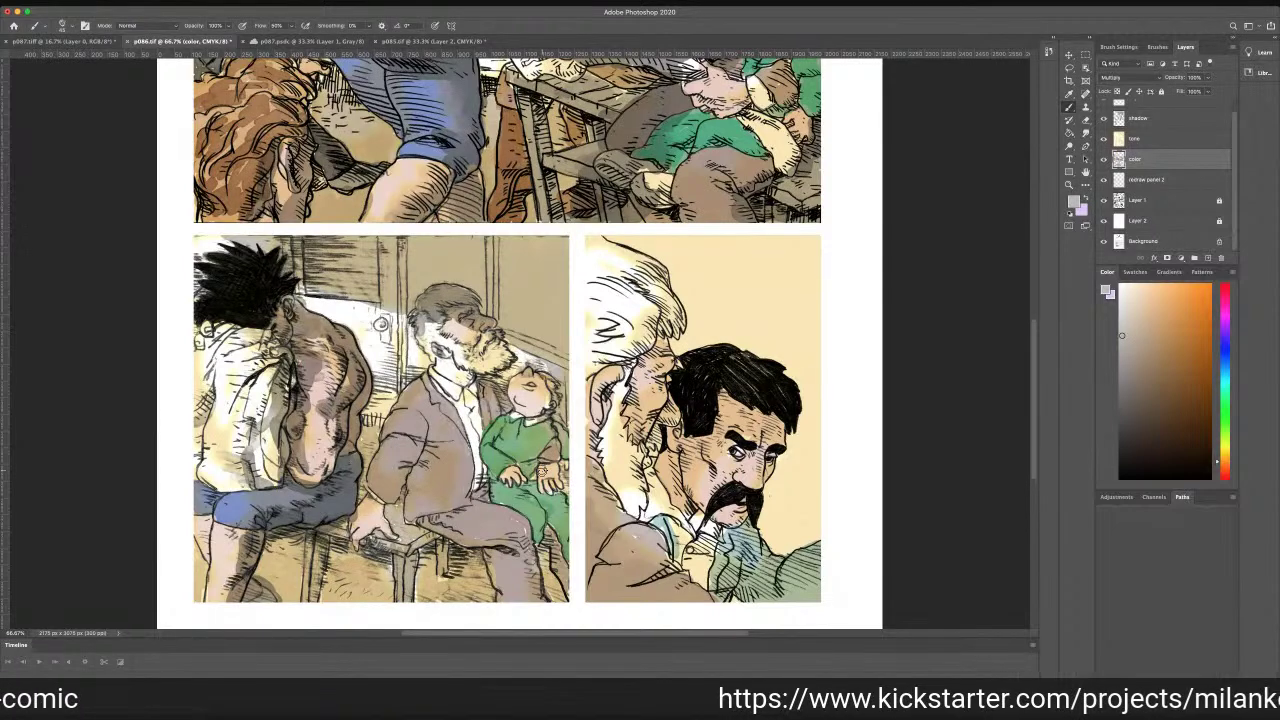
key("super+z")
key("super+z")
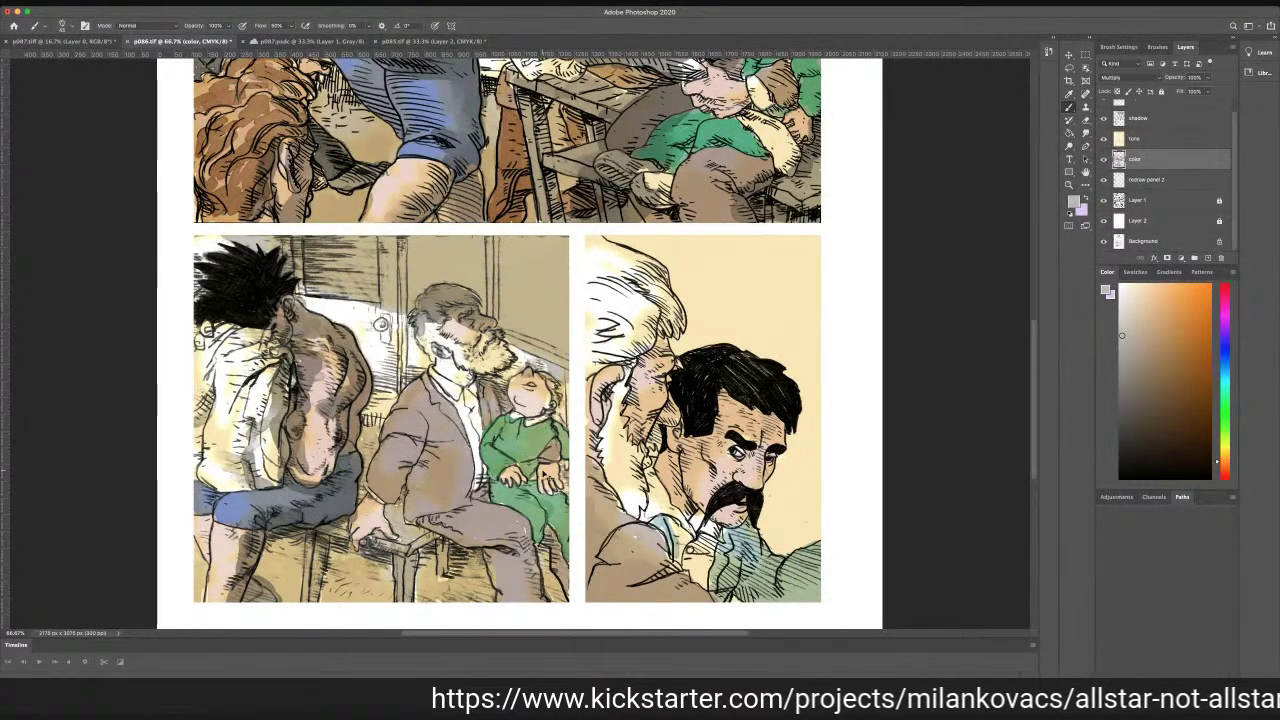
key("ctrl+z")
key("ctrl+z")
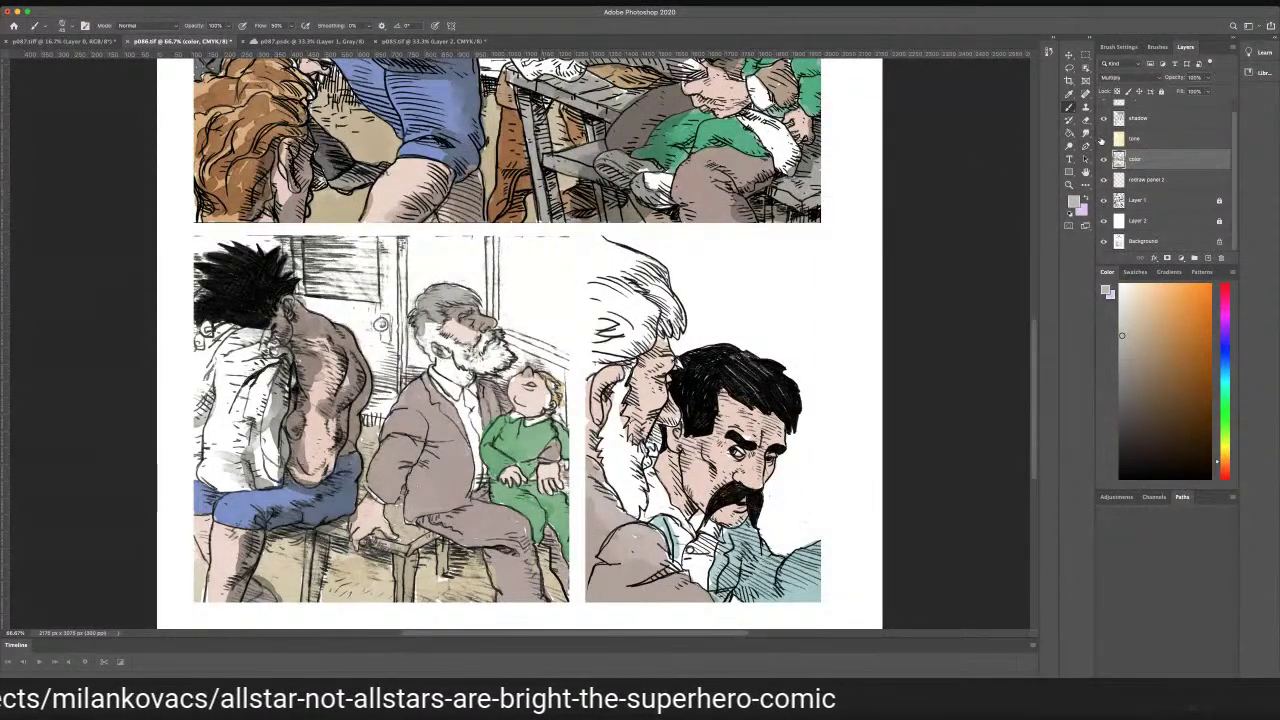
left_click(1103, 139)
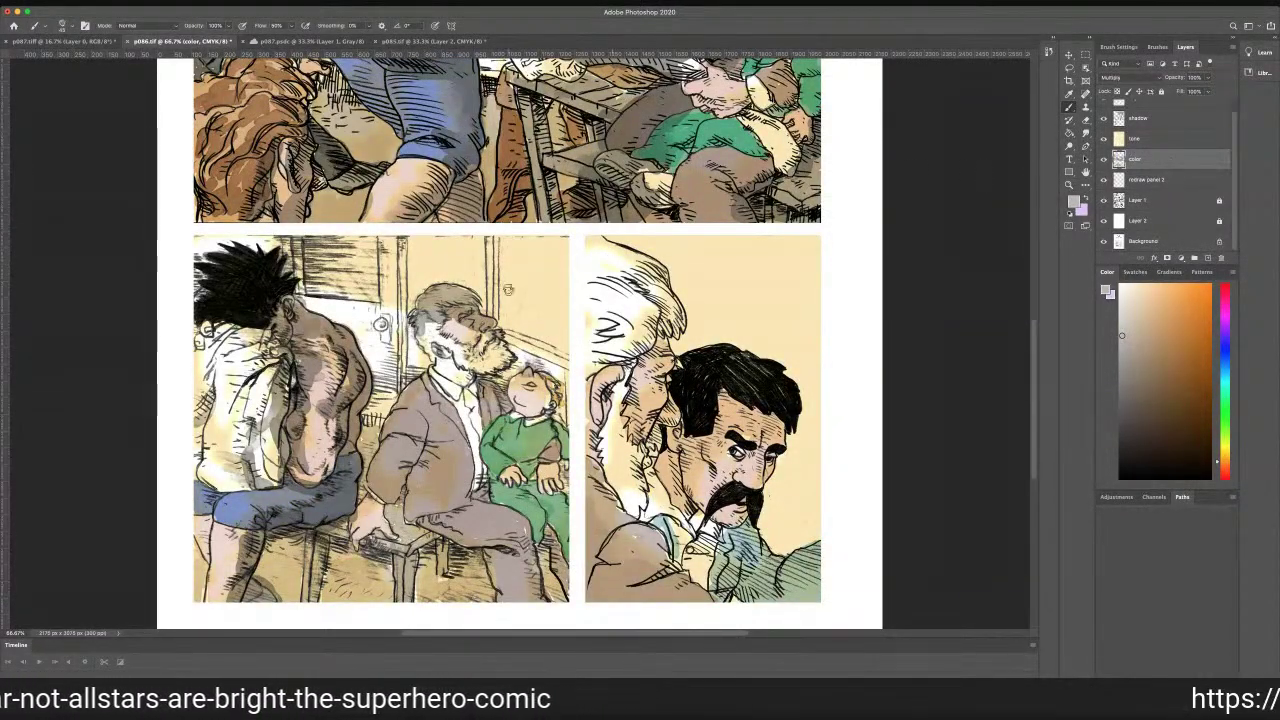
On the shadow layer, pick a slightly darker grey and brush shadow over the shutter and back wall of the second panel
left_click(1150, 120)
mouse_move(345, 290)
left_mouse_down()
mouse_move(312, 287)
mouse_move(386, 286)
left_mouse_up()
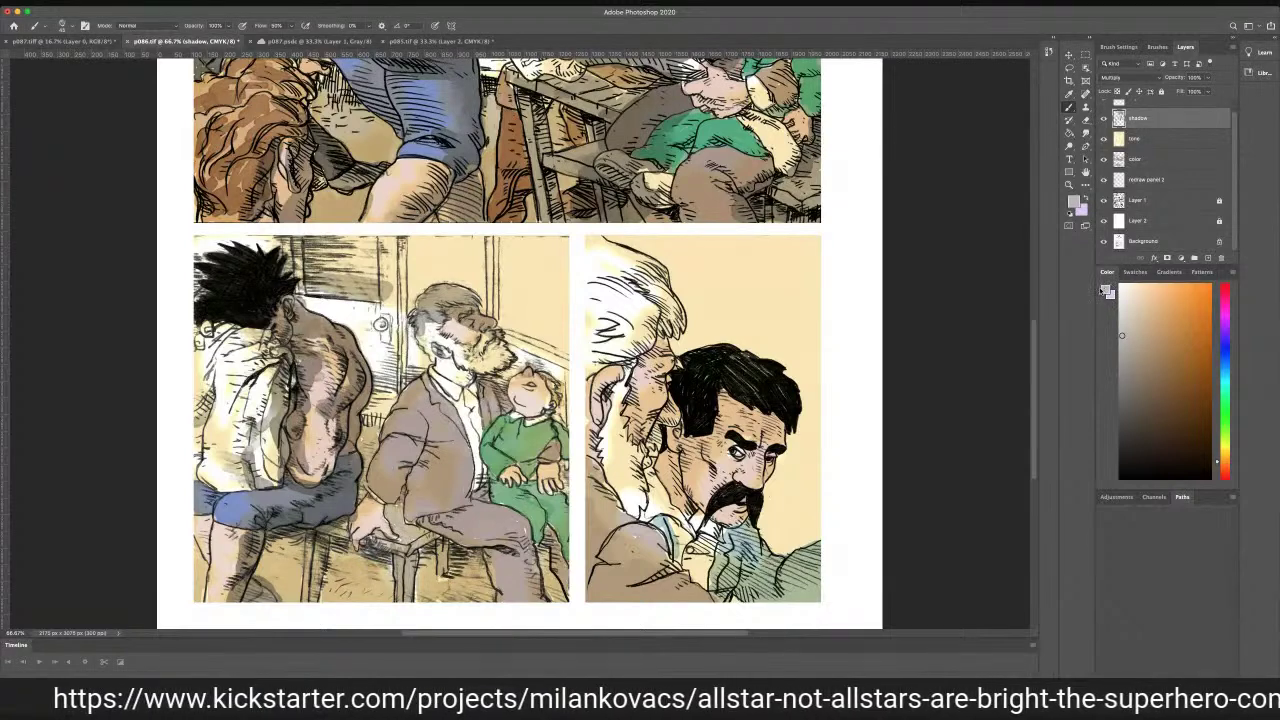
left_click(1125, 350)
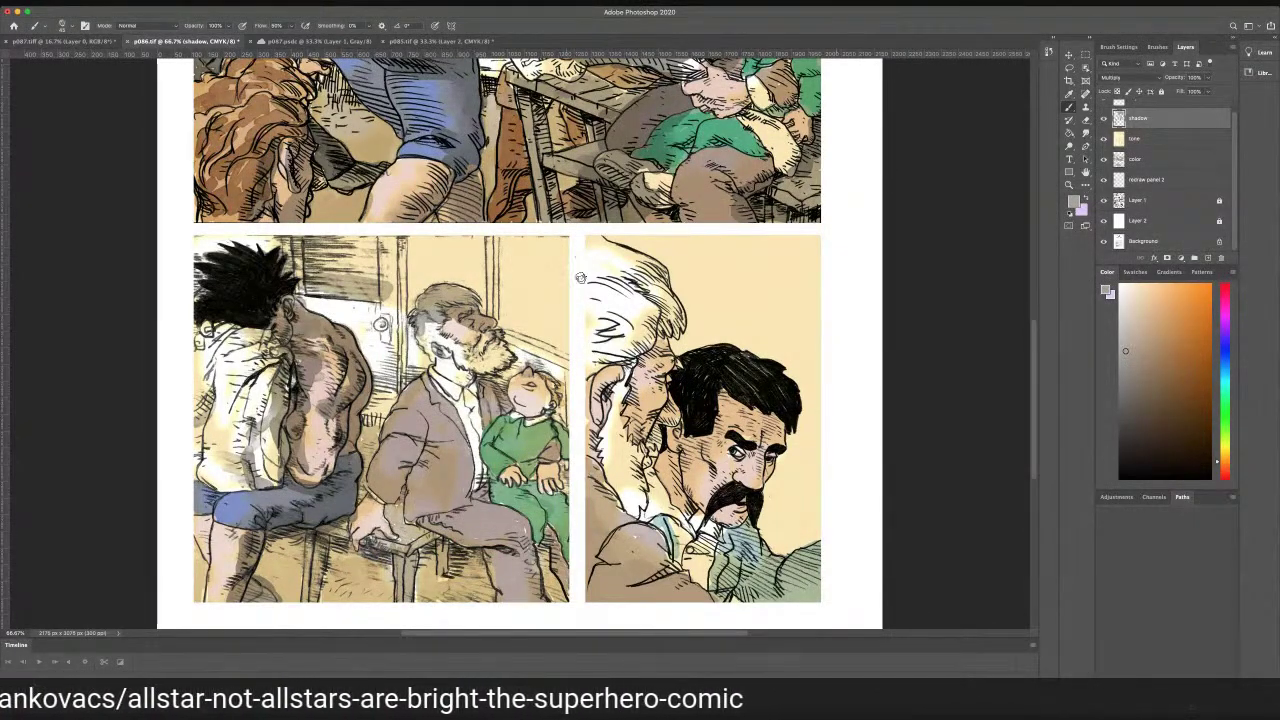
mouse_move(353, 278)
left_mouse_down()
mouse_move(314, 287)
mouse_move(275, 242)
mouse_move(285, 246)
left_mouse_up()
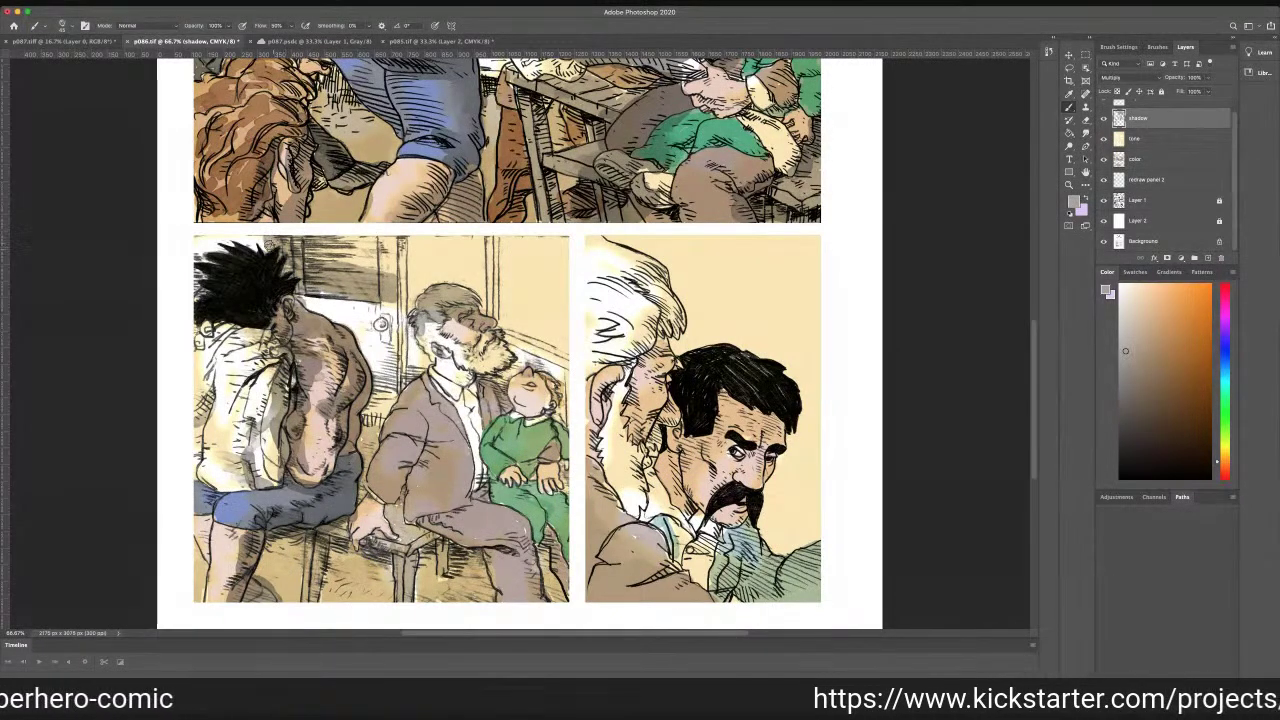
mouse_move(296, 248)
left_mouse_down()
mouse_move(378, 262)
mouse_move(292, 236)
mouse_move(482, 250)
mouse_move(372, 274)
mouse_move(420, 288)
mouse_move(392, 300)
mouse_move(409, 304)
mouse_move(462, 280)
mouse_move(505, 292)
mouse_move(449, 298)
mouse_move(514, 340)
mouse_move(500, 381)
left_mouse_up()
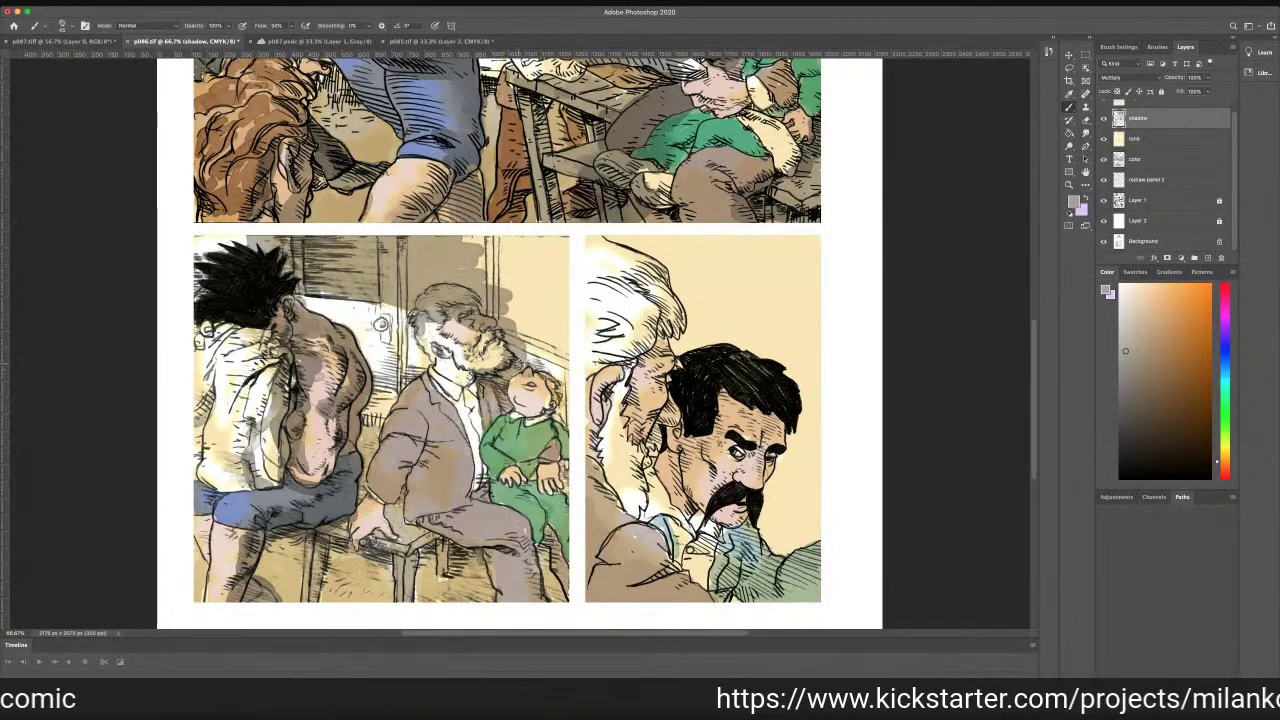
mouse_move(520, 356)
left_mouse_down()
mouse_move(558, 378)
mouse_move(558, 415)
mouse_move(552, 318)
mouse_move(530, 320)
mouse_move(516, 296)
mouse_move(488, 290)
mouse_move(478, 244)
mouse_move(543, 241)
mouse_move(560, 276)
mouse_move(562, 246)
mouse_move(526, 284)
mouse_move(565, 328)
mouse_move(559, 258)
mouse_move(559, 352)
mouse_move(496, 262)
left_mouse_up()
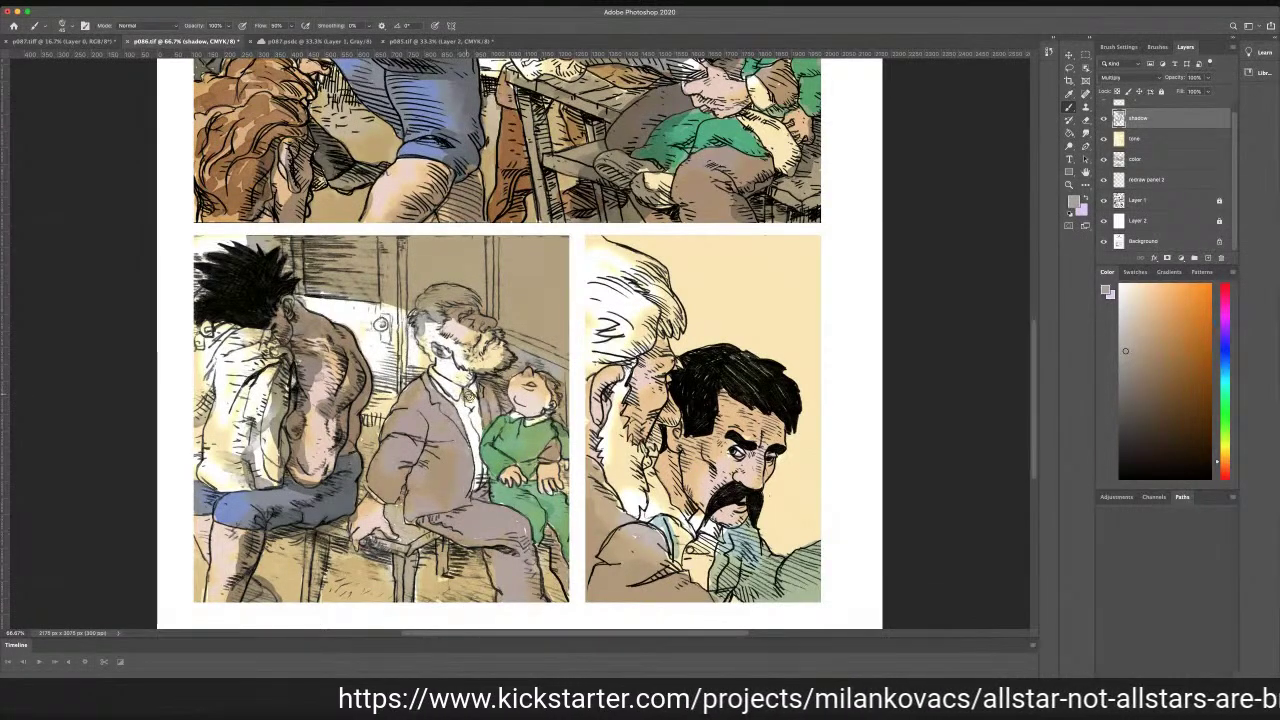
Brush grey shadows beside the bearded man's jacket front, under the bench and across the floor in the second panel
mouse_move(488, 404)
left_mouse_down()
mouse_move(488, 418)
mouse_move(510, 405)
mouse_move(474, 428)
mouse_move(462, 412)
mouse_move(491, 480)
left_mouse_up()
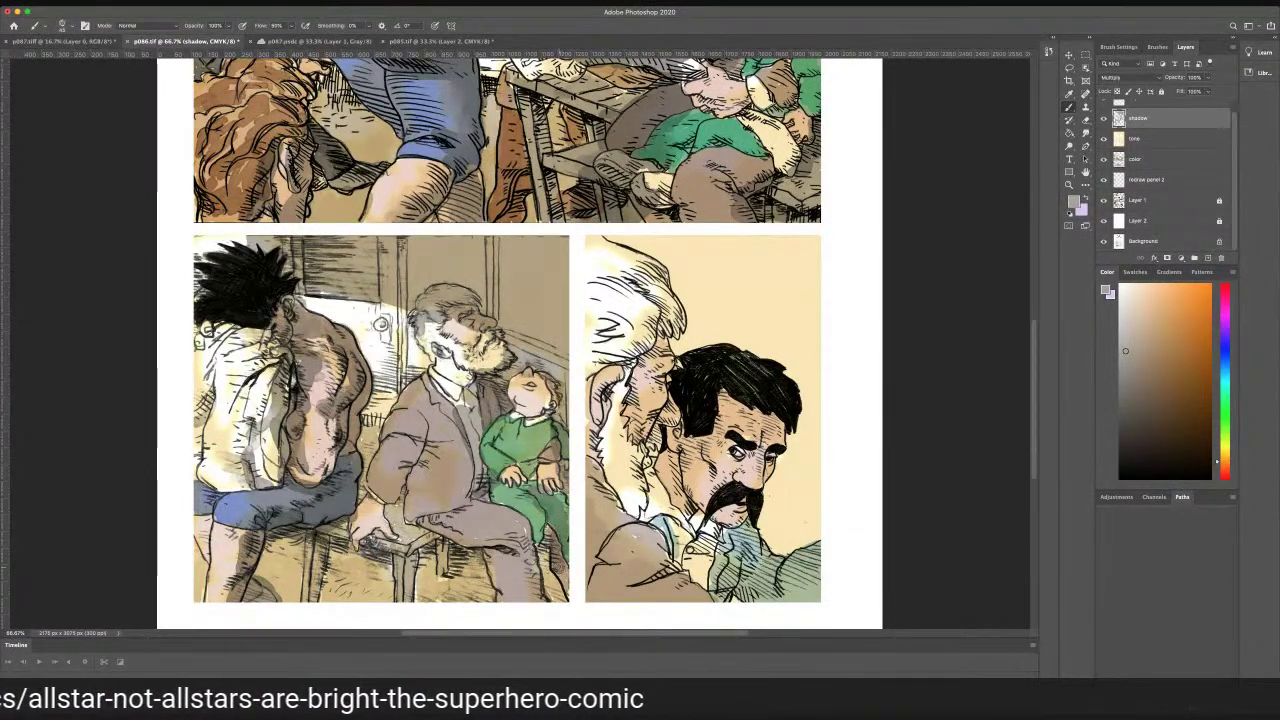
mouse_move(474, 553)
left_mouse_down()
mouse_move(496, 553)
mouse_move(442, 557)
mouse_move(421, 596)
mouse_move(472, 562)
mouse_move(482, 580)
mouse_move(469, 599)
left_mouse_up()
mouse_move(347, 584)
left_mouse_down()
mouse_move(382, 580)
mouse_move(328, 570)
mouse_move(345, 553)
mouse_move(395, 590)
mouse_move(380, 567)
left_mouse_up()
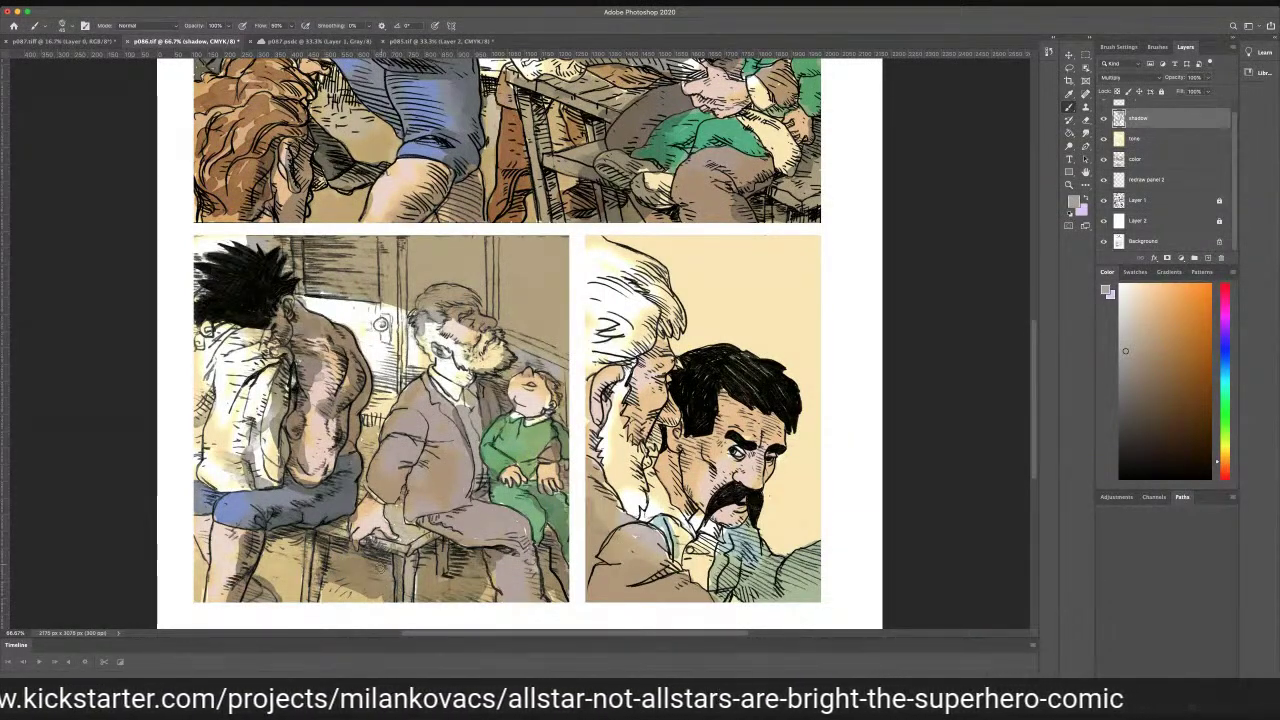
mouse_move(262, 547)
left_mouse_down()
mouse_move(294, 576)
mouse_move(265, 561)
mouse_move(307, 579)
mouse_move(293, 581)
mouse_move(312, 602)
mouse_move(348, 554)
mouse_move(385, 597)
mouse_move(426, 572)
mouse_move(421, 601)
mouse_move(198, 535)
mouse_move(398, 587)
left_mouse_up()
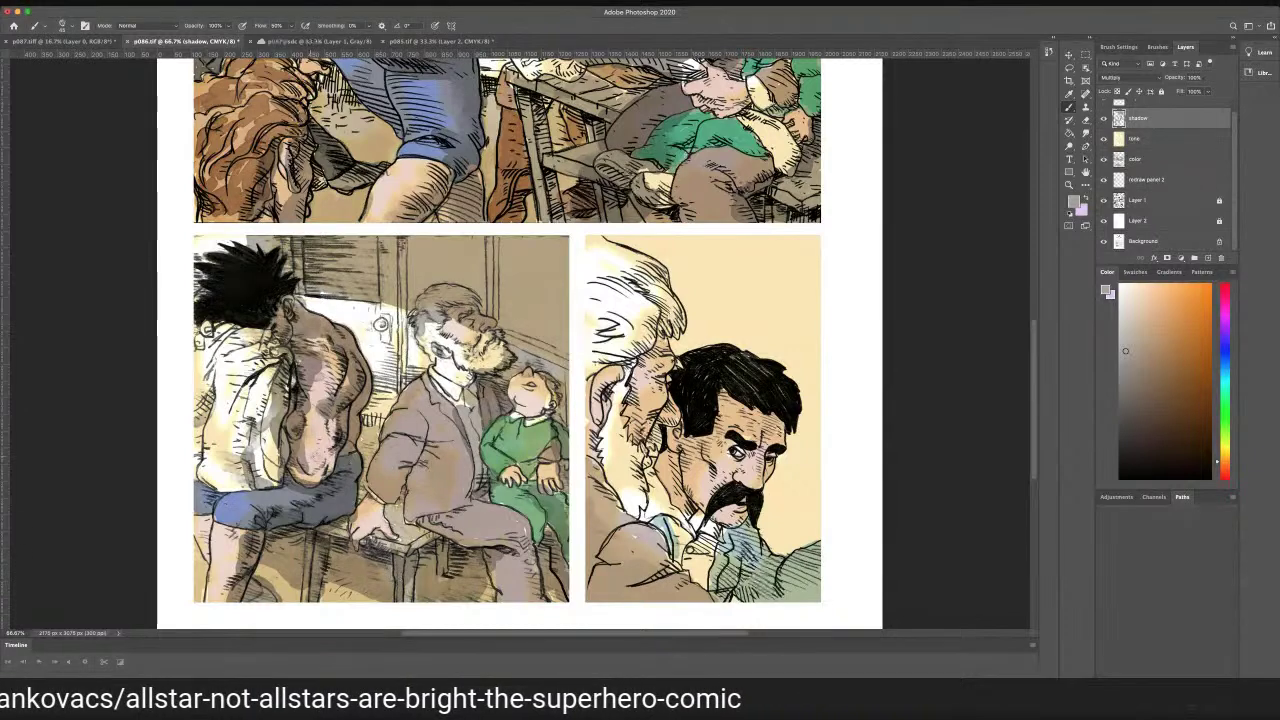
Shade the bearded man's jacket and trousers and the shirtless man's draped shirt and arm in the second panel
mouse_move(363, 420)
left_mouse_down()
mouse_move(386, 411)
mouse_move(359, 486)
mouse_move(420, 391)
mouse_move(395, 417)
mouse_move(402, 400)
mouse_move(451, 378)
mouse_move(425, 394)
left_mouse_up()
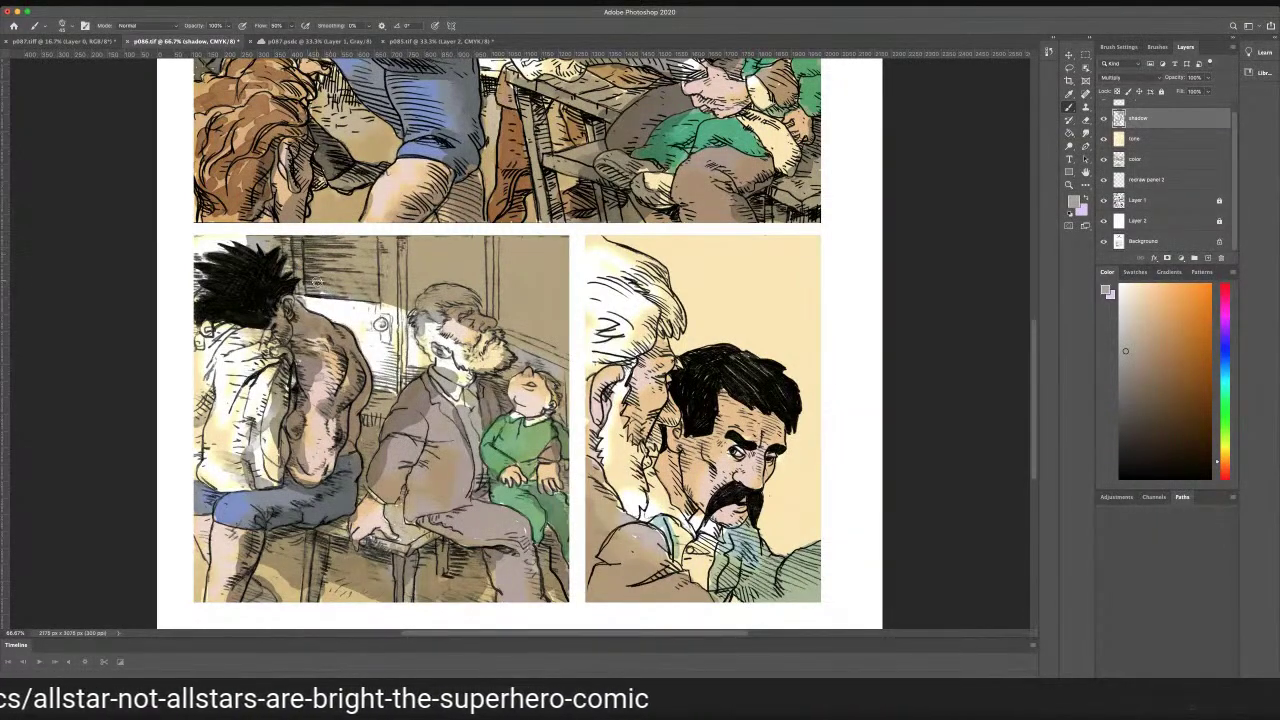
left_click_drag(273, 366, 231, 406)
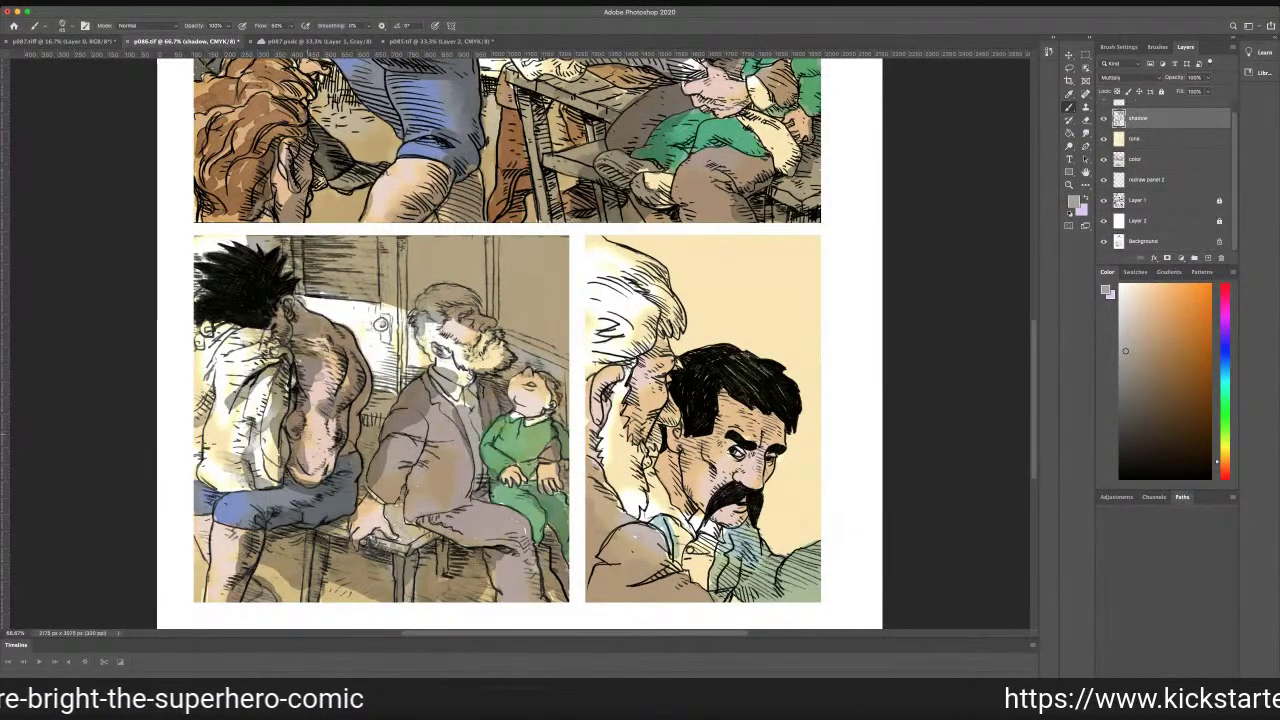
left_click_drag(294, 437, 314, 438)
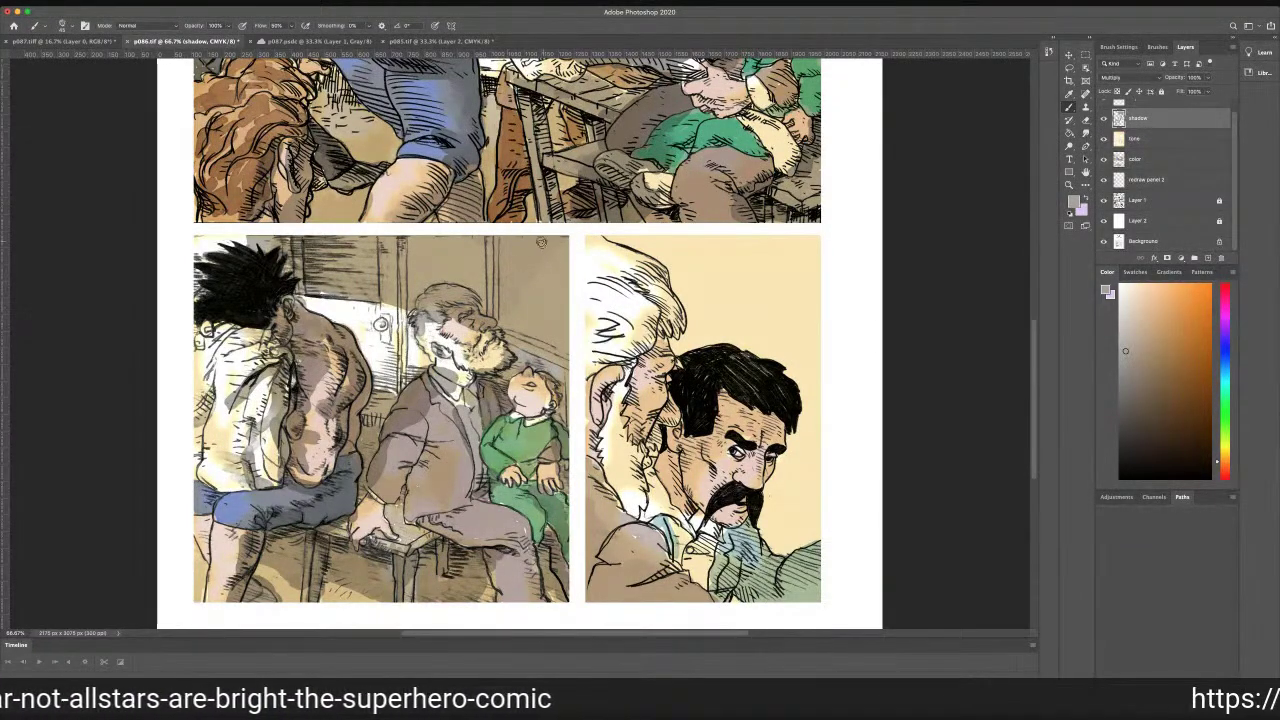
mouse_move(402, 242)
left_mouse_down()
mouse_move(443, 242)
mouse_move(408, 260)
mouse_move(342, 232)
left_mouse_up()
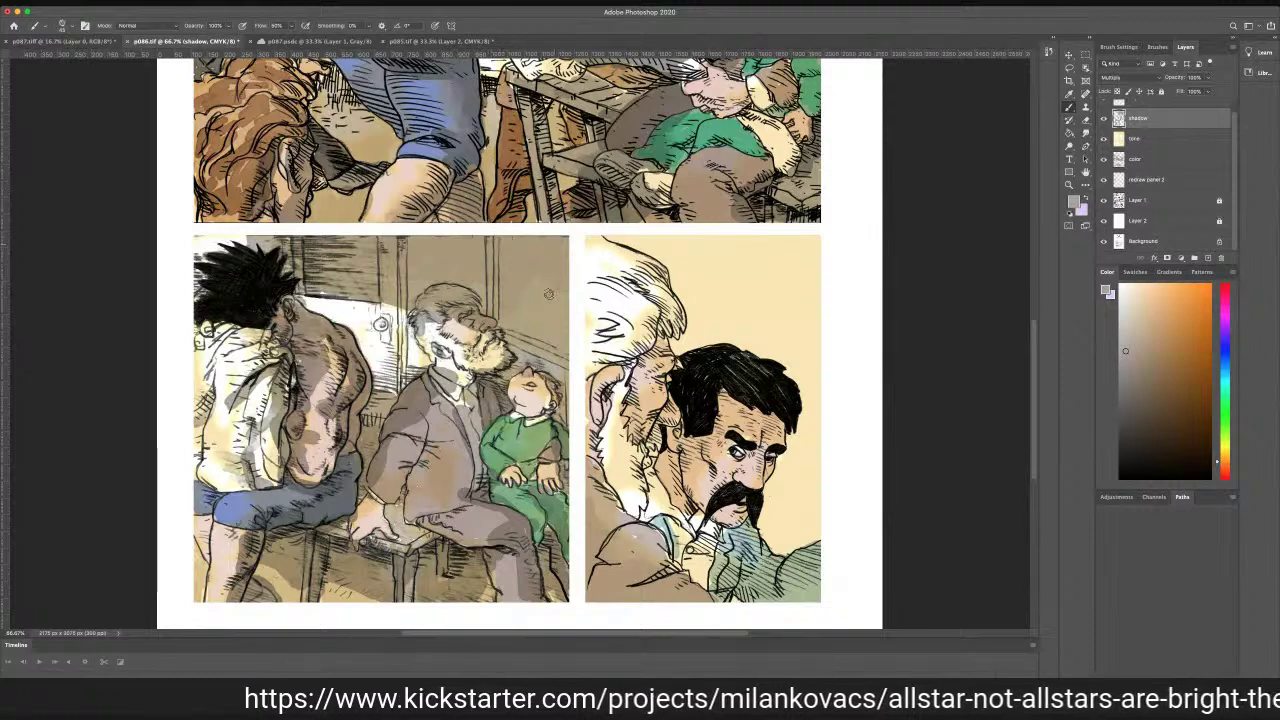
Brush grey shadows in the third panel over both men's faces, the white hair and beard, the teal coat and the background wall
mouse_move(763, 423)
left_mouse_down()
mouse_move(764, 452)
mouse_move(724, 427)
mouse_move(780, 397)
left_mouse_up()
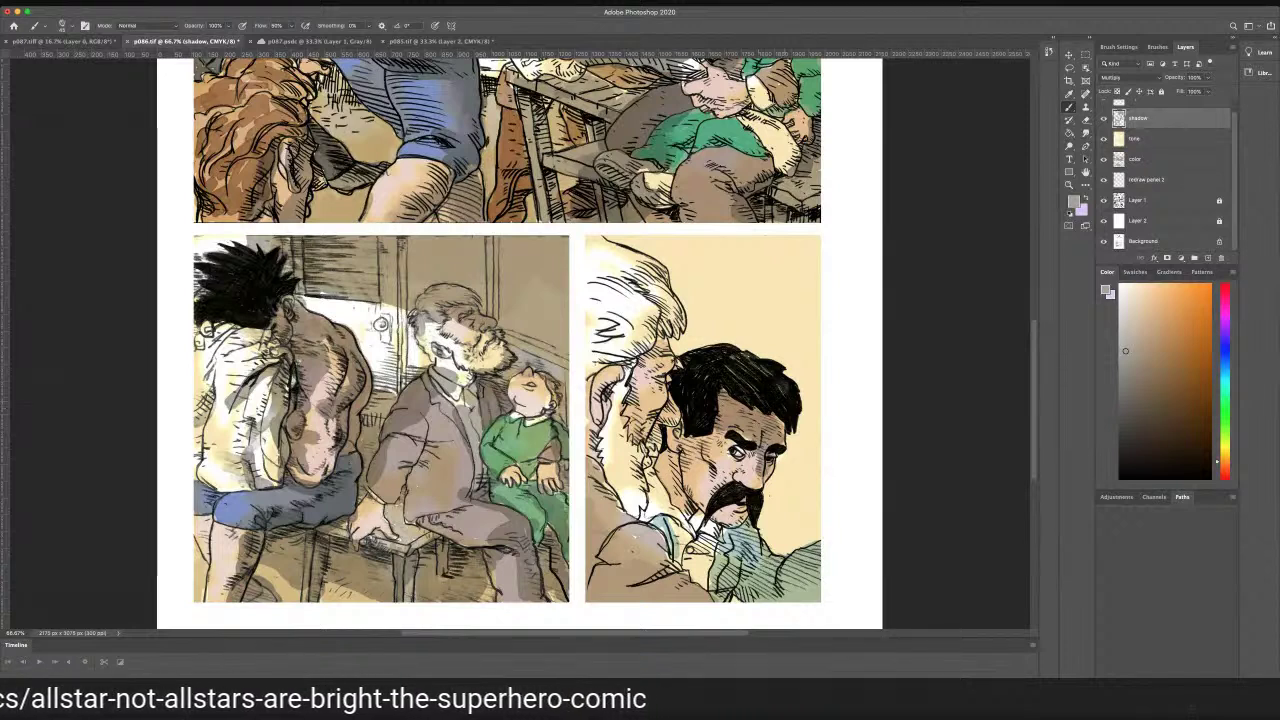
mouse_move(718, 432)
left_mouse_down()
mouse_move(743, 434)
mouse_move(714, 458)
mouse_move(672, 460)
mouse_move(676, 434)
left_mouse_up()
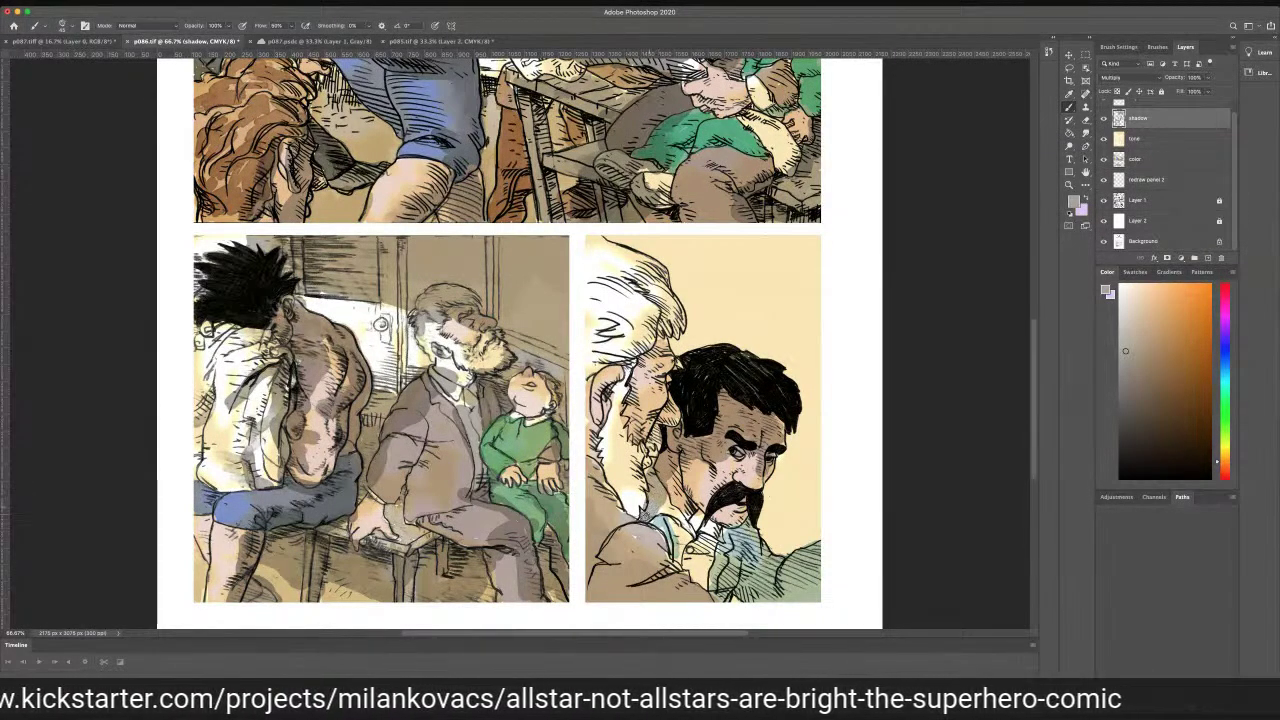
mouse_move(660, 438)
left_mouse_down()
mouse_move(649, 457)
mouse_move(667, 406)
mouse_move(666, 352)
mouse_move(648, 342)
mouse_move(614, 392)
mouse_move(637, 445)
mouse_move(640, 505)
mouse_move(630, 512)
mouse_move(625, 495)
left_mouse_up()
mouse_move(651, 340)
left_mouse_down()
mouse_move(660, 322)
mouse_move(674, 330)
mouse_move(656, 304)
mouse_move(670, 294)
mouse_move(649, 290)
mouse_move(662, 272)
mouse_move(650, 268)
mouse_move(635, 292)
mouse_move(600, 286)
mouse_move(645, 305)
mouse_move(640, 336)
mouse_move(606, 367)
mouse_move(650, 362)
mouse_move(622, 425)
mouse_move(666, 575)
mouse_move(724, 594)
mouse_move(724, 572)
mouse_move(775, 562)
mouse_move(748, 596)
mouse_move(805, 575)
mouse_move(829, 542)
left_mouse_up()
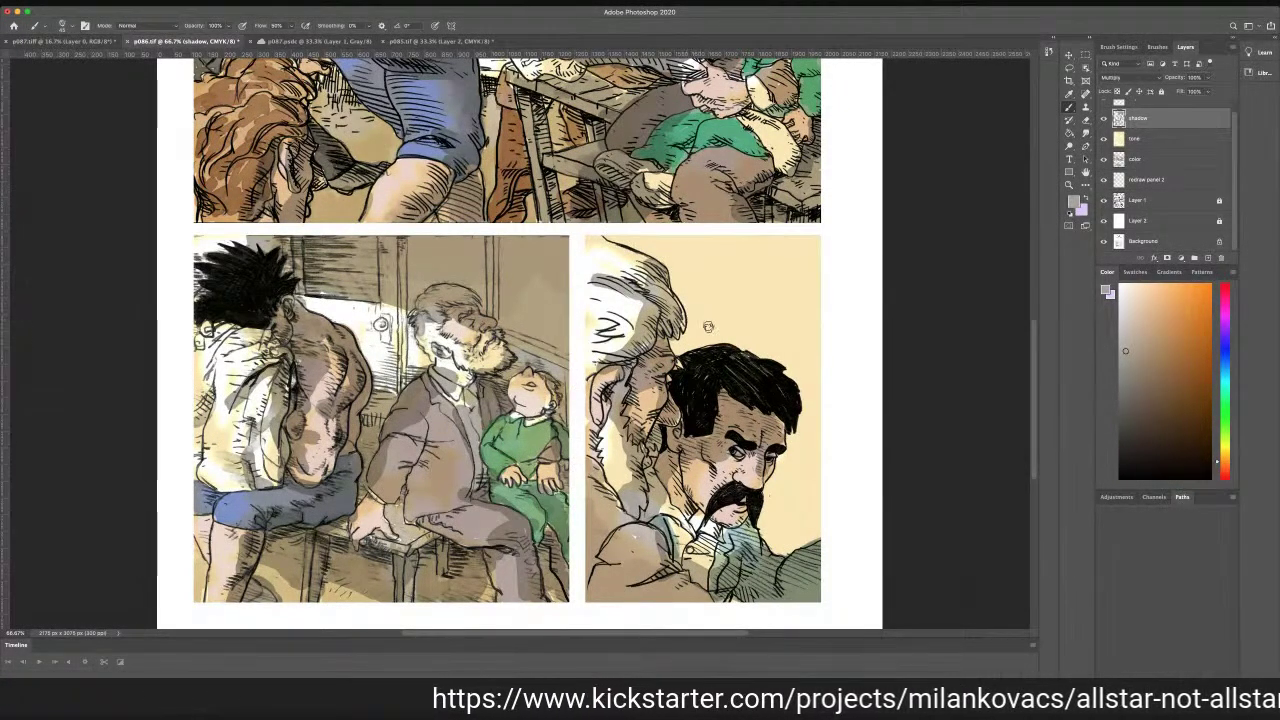
mouse_move(735, 340)
left_mouse_down()
mouse_move(830, 318)
mouse_move(720, 325)
mouse_move(672, 352)
mouse_move(690, 262)
mouse_move(612, 242)
mouse_move(688, 256)
mouse_move(800, 242)
mouse_move(786, 248)
mouse_move(800, 272)
mouse_move(780, 292)
mouse_move(730, 288)
mouse_move(708, 306)
mouse_move(792, 303)
left_mouse_up()
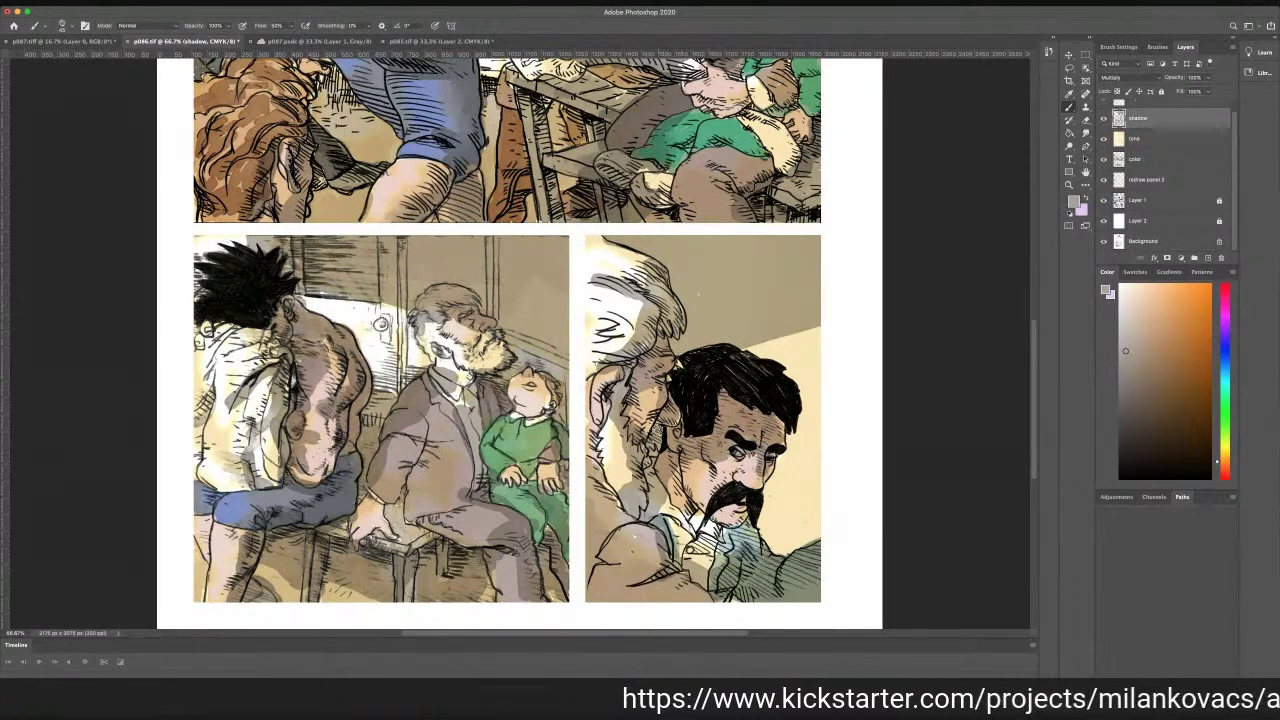
mouse_move(760, 514)
left_mouse_down()
mouse_move(822, 520)
mouse_move(792, 546)
mouse_move(737, 507)
mouse_move(699, 526)
mouse_move(741, 528)
left_mouse_up()
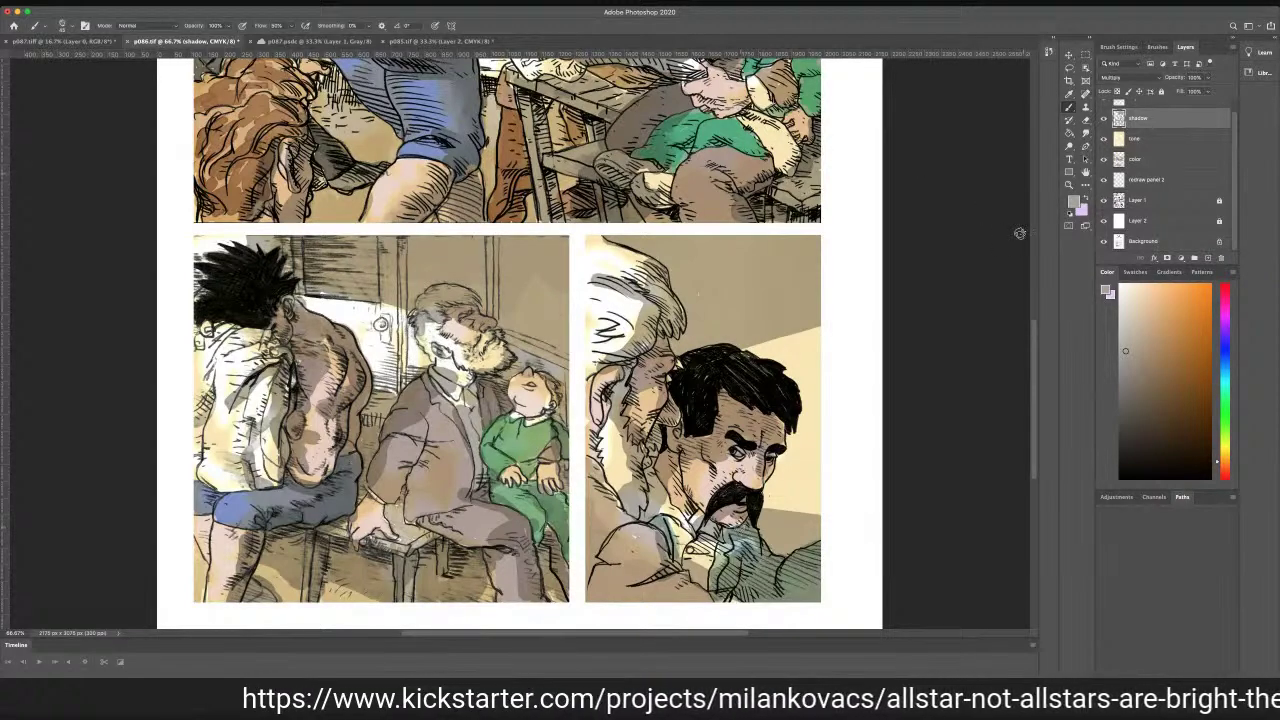
On the color layer, sample the skin tone from the blond boy's face in the first panel for the brush
left_click_drag(1035, 346, 1020, 248)
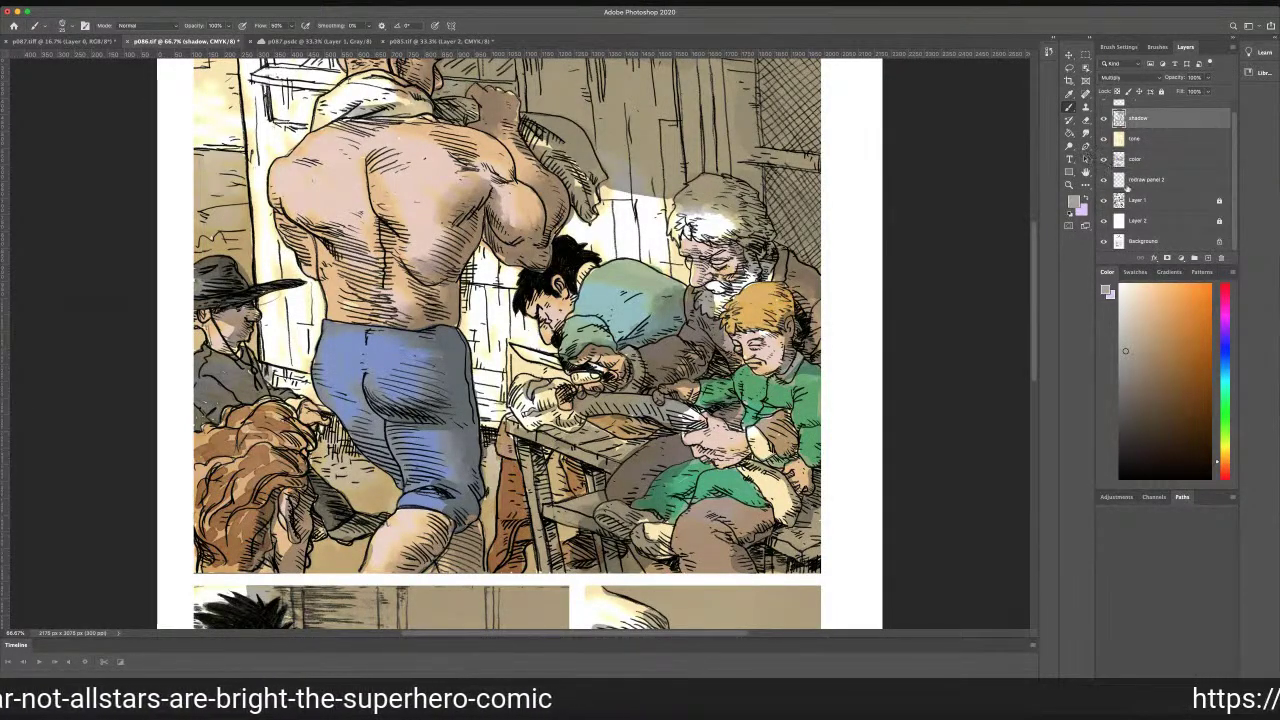
left_click(1166, 160)
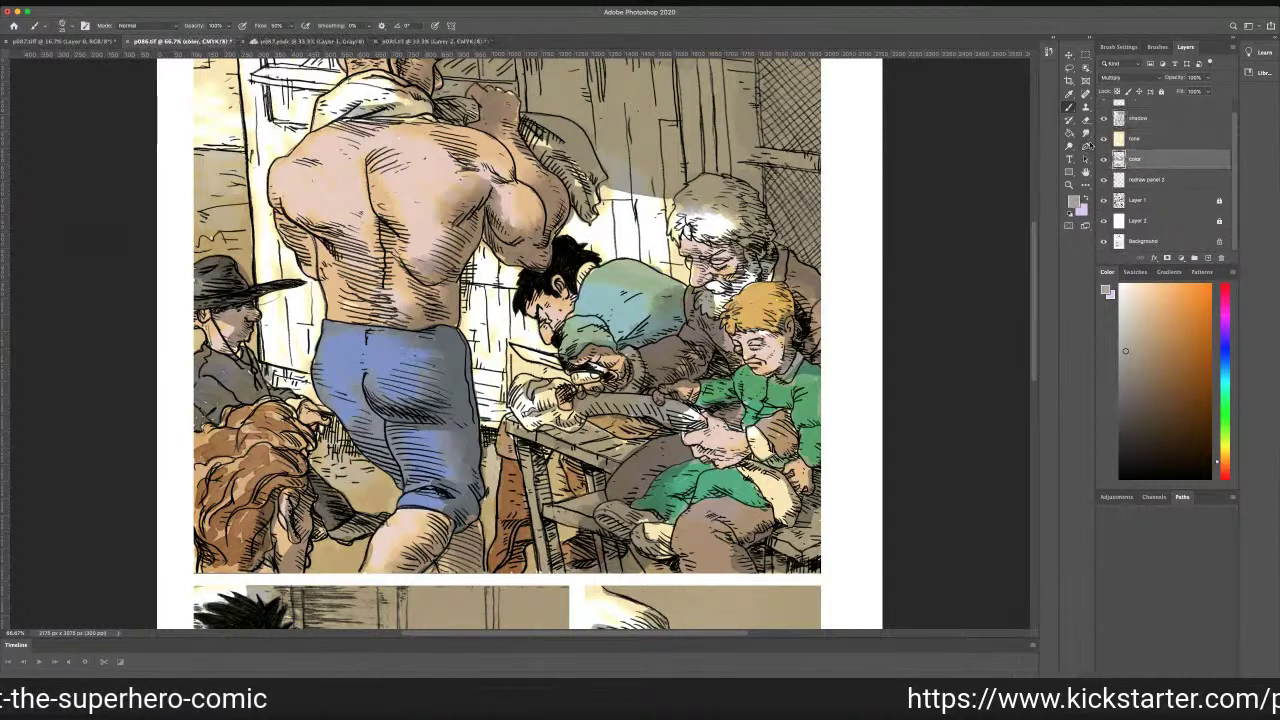
left_click(1068, 94)
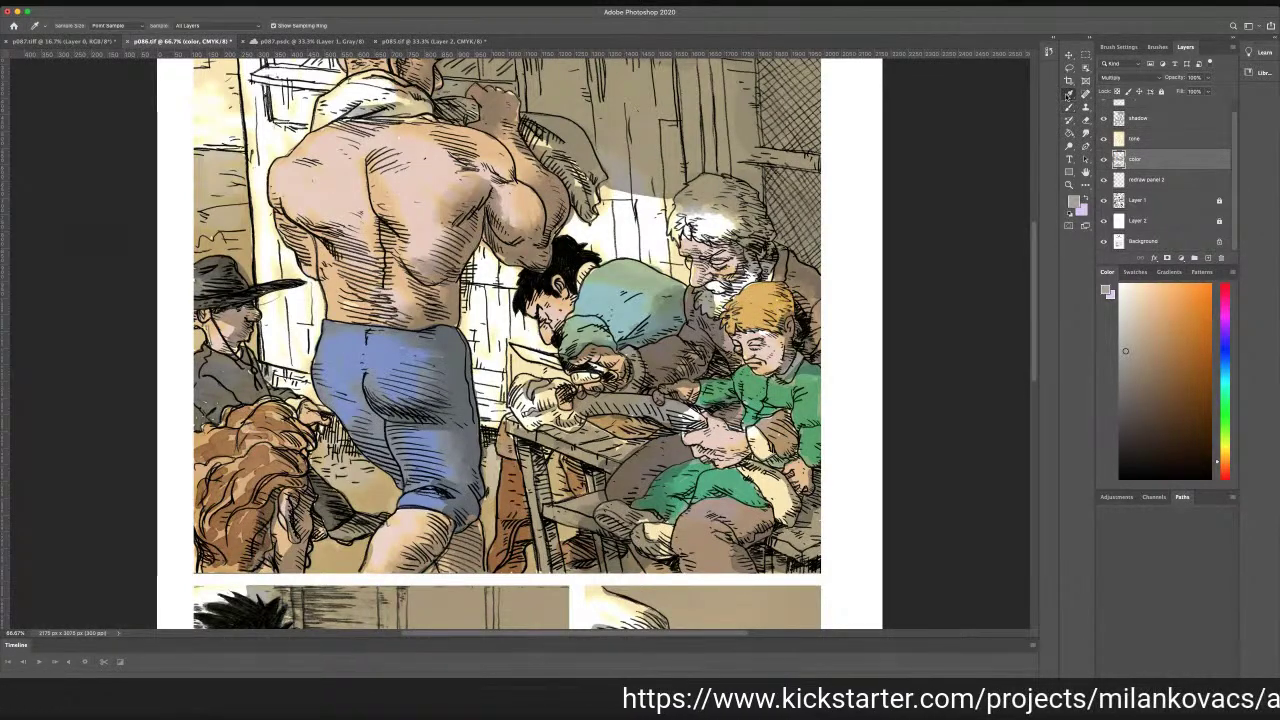
left_click(768, 349)
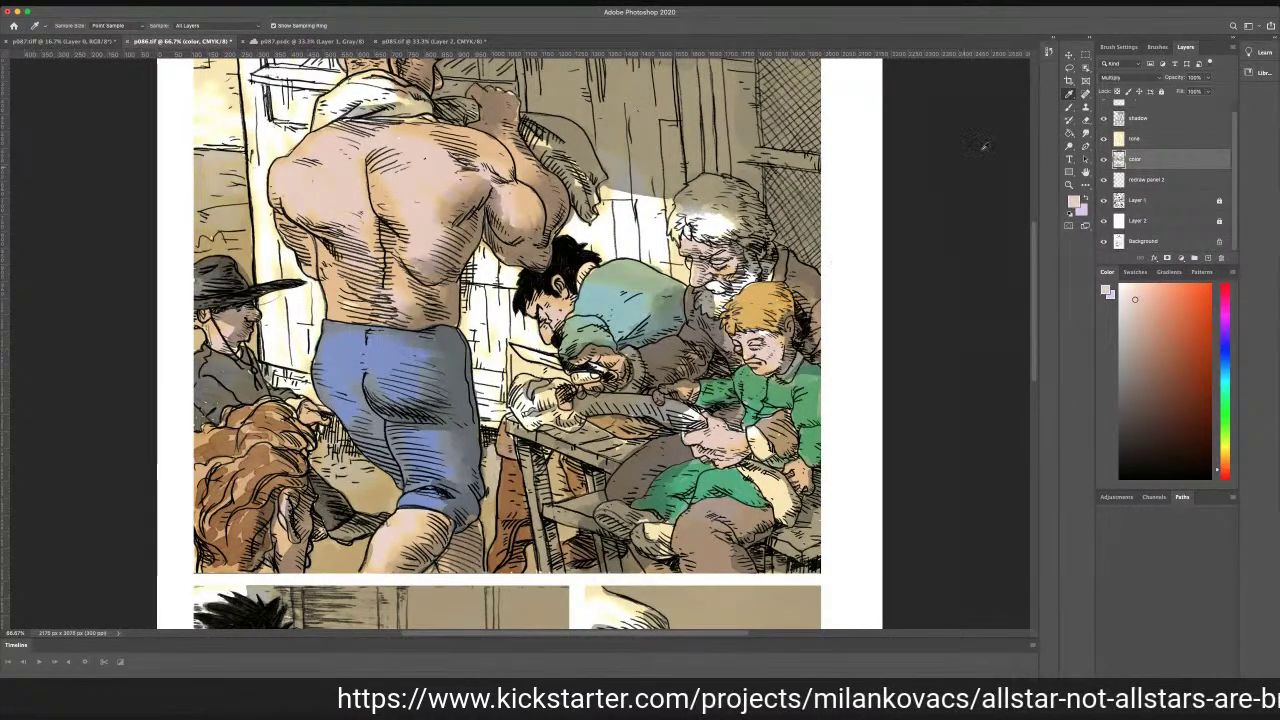
left_click(1067, 107)
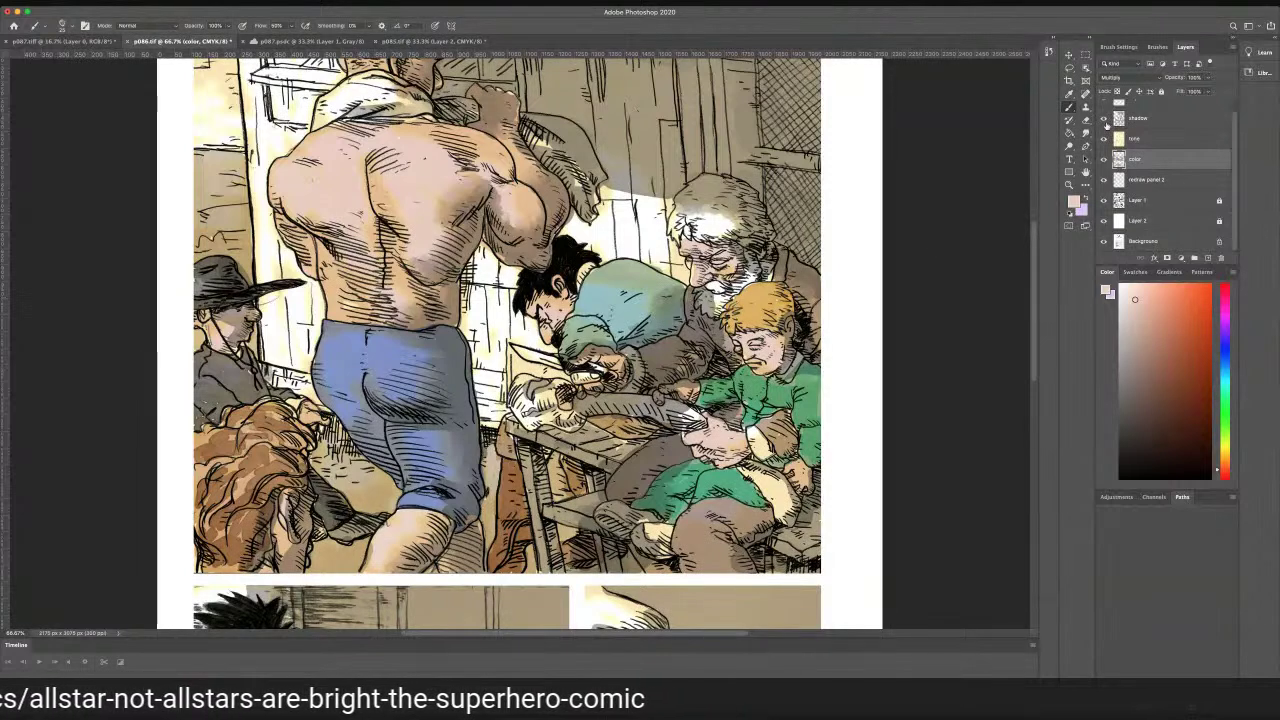
On the shadow layer, choose a darker warm grey and brush shadows over the curly brown hair in the first panel's foreground
left_click(1154, 118)
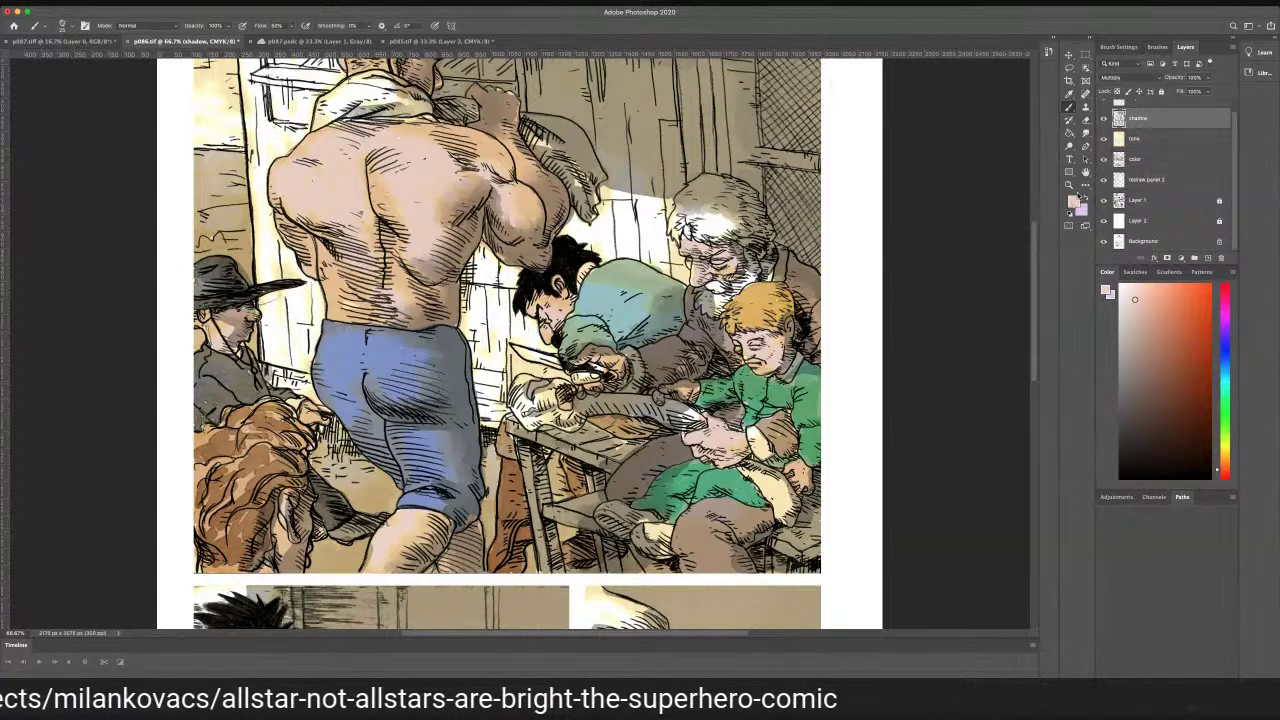
left_click(1130, 358)
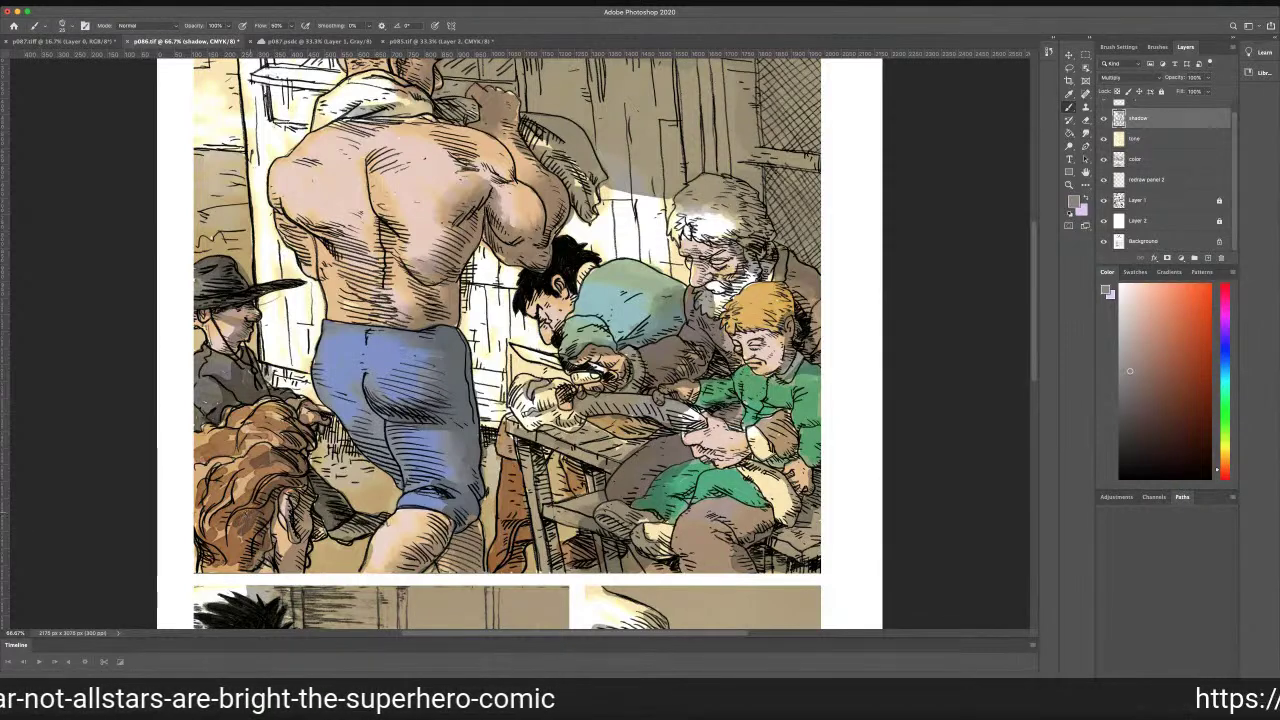
left_click_drag(308, 543, 293, 570)
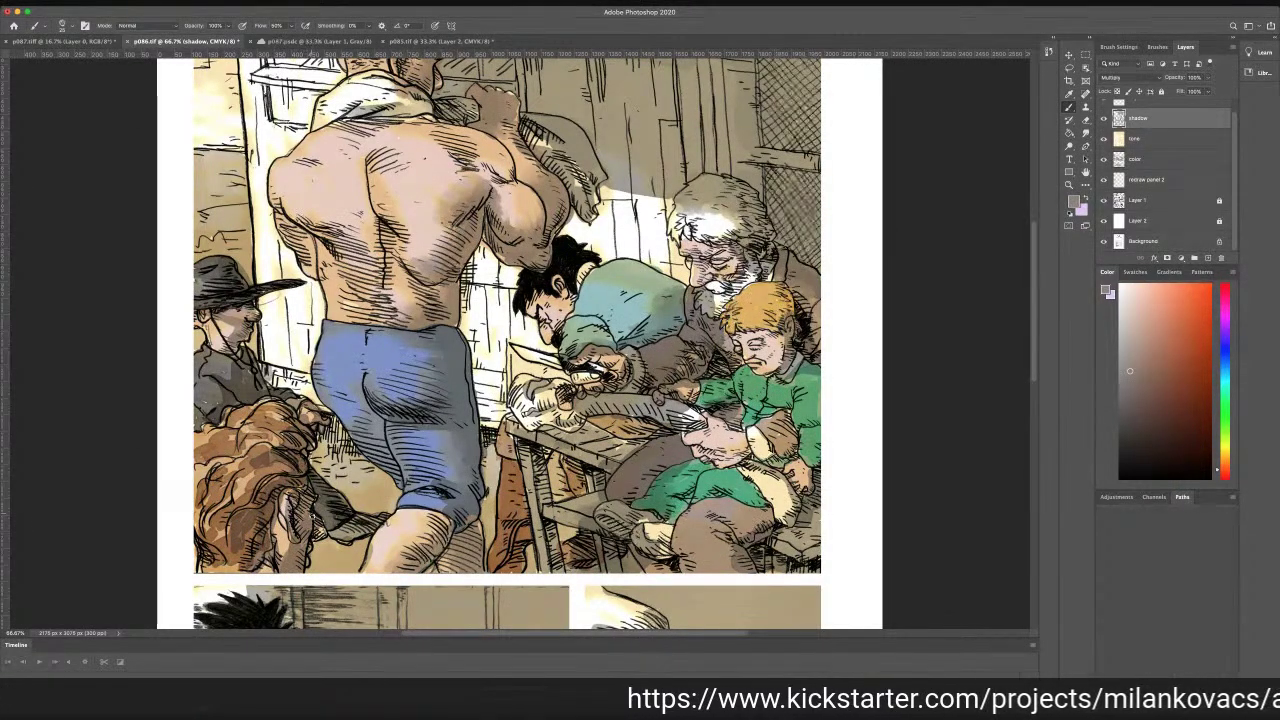
mouse_move(300, 505)
left_mouse_down()
mouse_move(297, 491)
mouse_move(240, 472)
left_mouse_up()
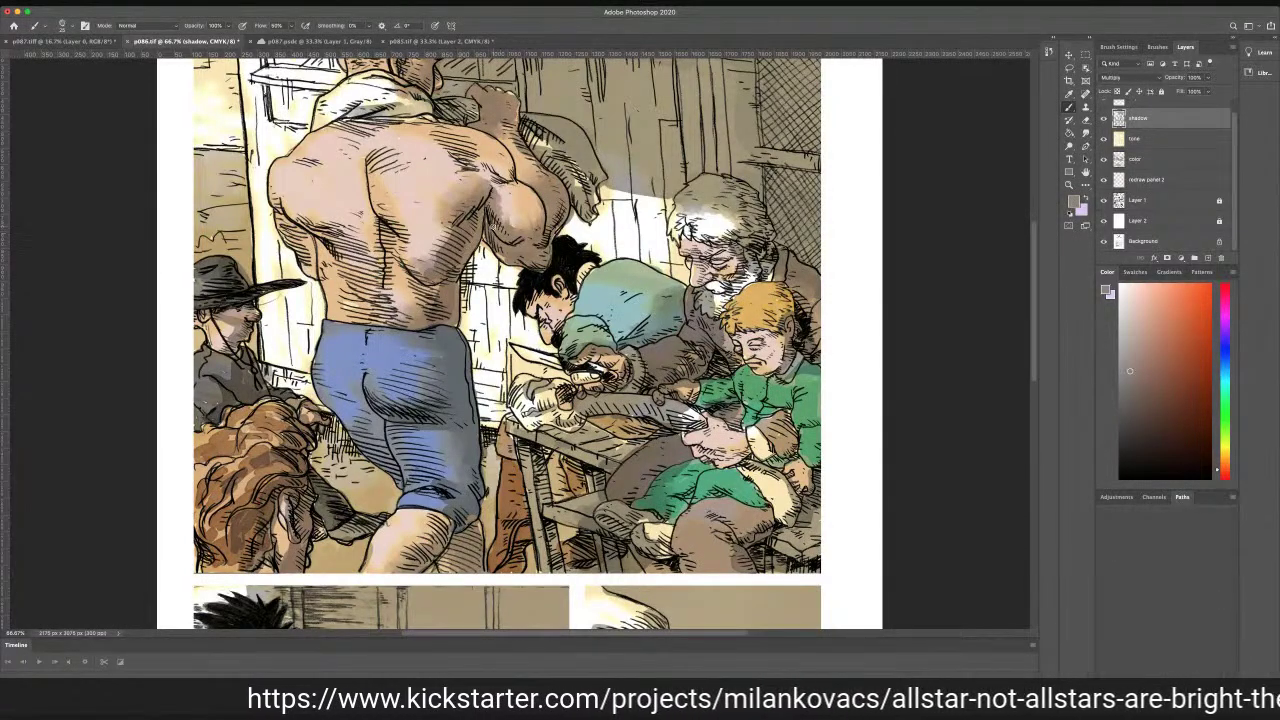
Deepen the shadows on the shirtless man's raised arm and the shaded side of his blue shorts in the first panel
left_click_drag(503, 245, 535, 256)
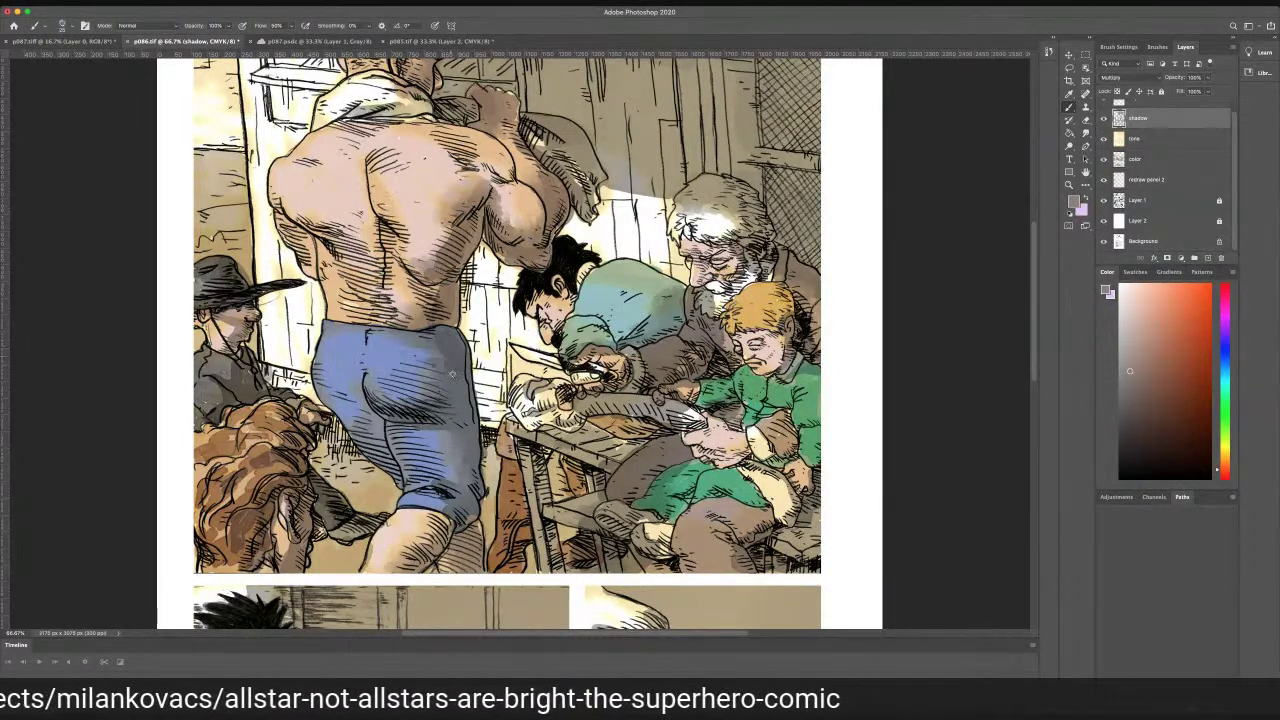
mouse_move(458, 421)
left_mouse_down()
mouse_move(471, 447)
mouse_move(452, 511)
left_mouse_up()
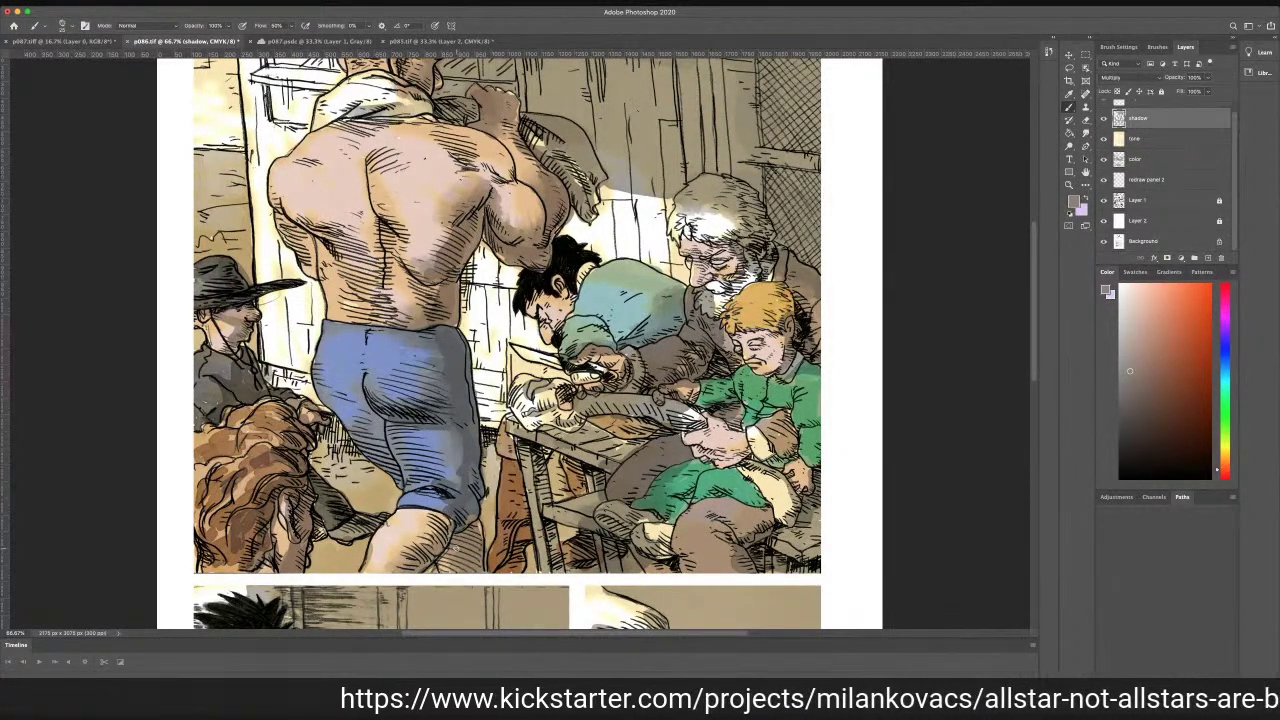
key("super+minus")
key("super+minus")
key("super+minus")
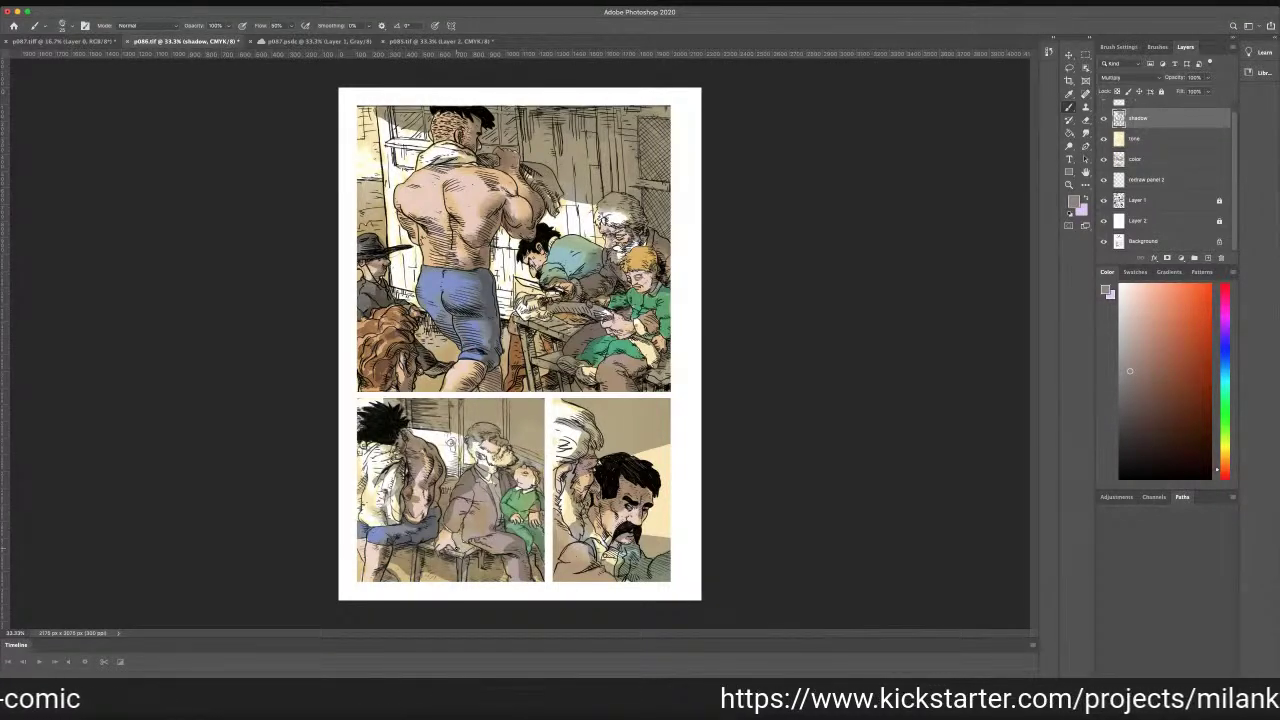
Save the p086.tif page and bring up the p087.psdc page
key("super+s")
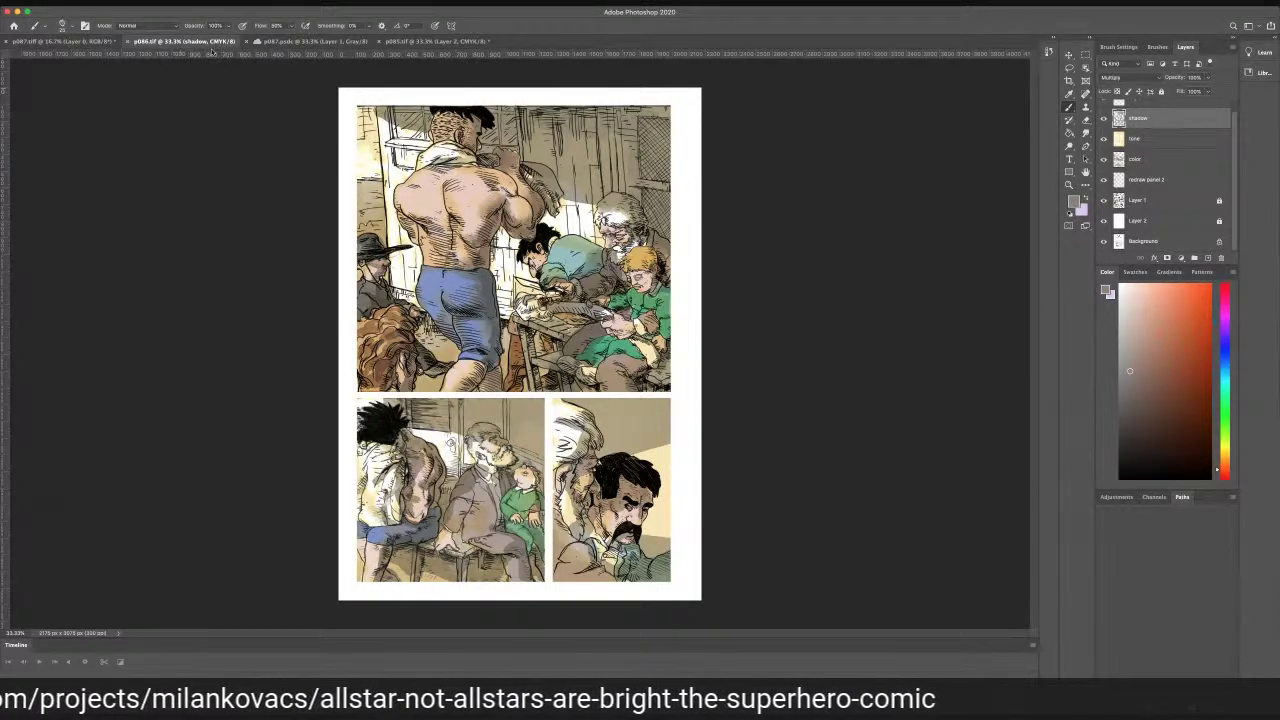
left_click(66, 45)
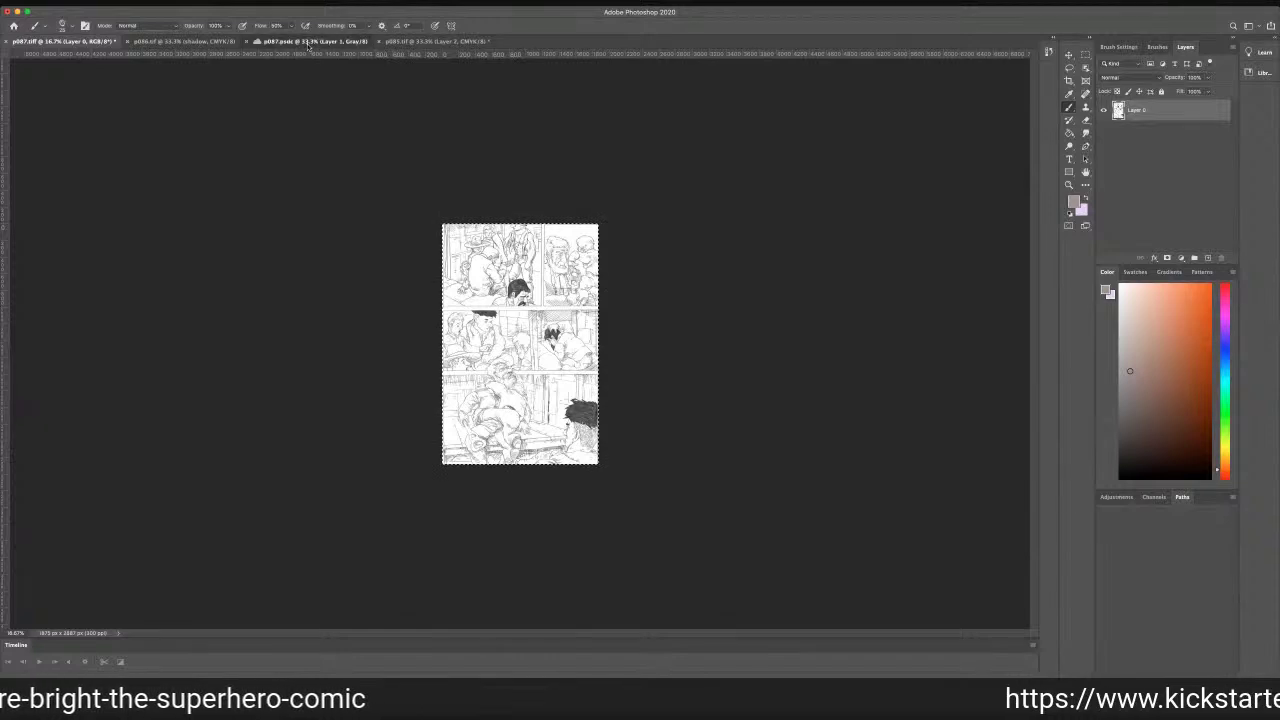
left_click(308, 42)
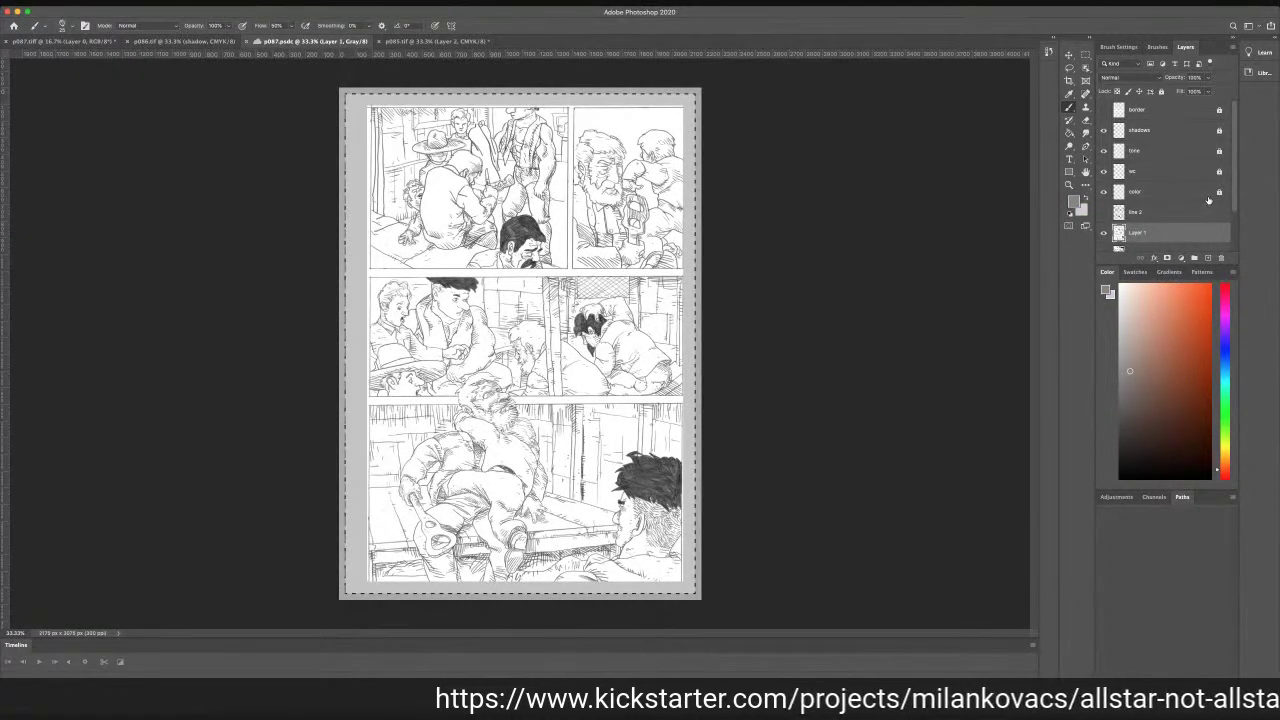
Check Layer 1 by toggling its visibility and delete the old line art layer from p087.psdc
left_click(795, 206)
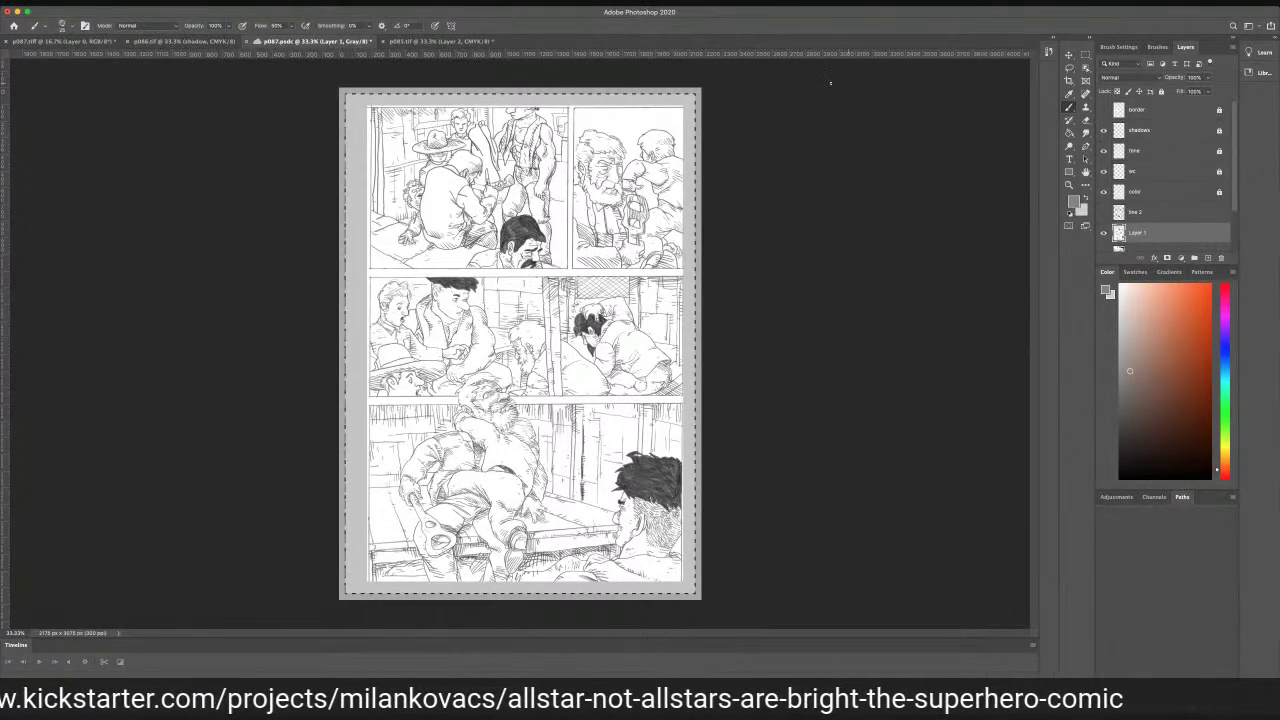
left_click(1086, 54)
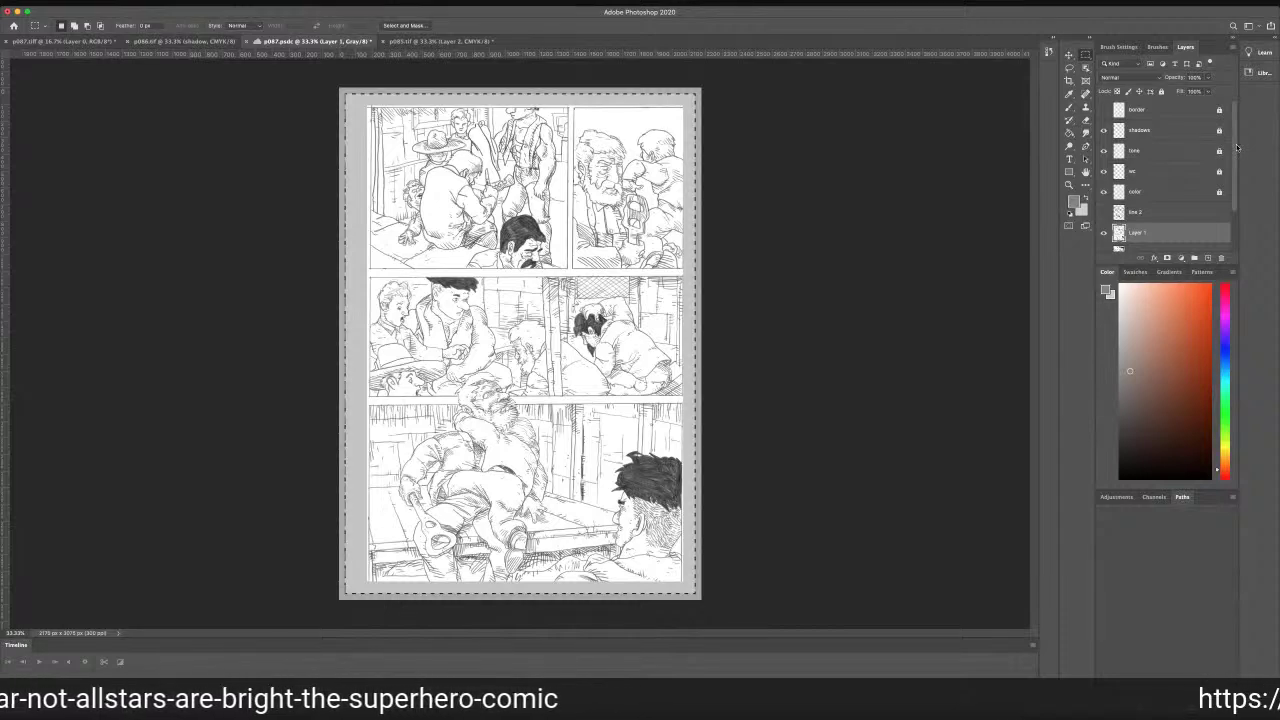
left_click_drag(1237, 148, 1253, 197)
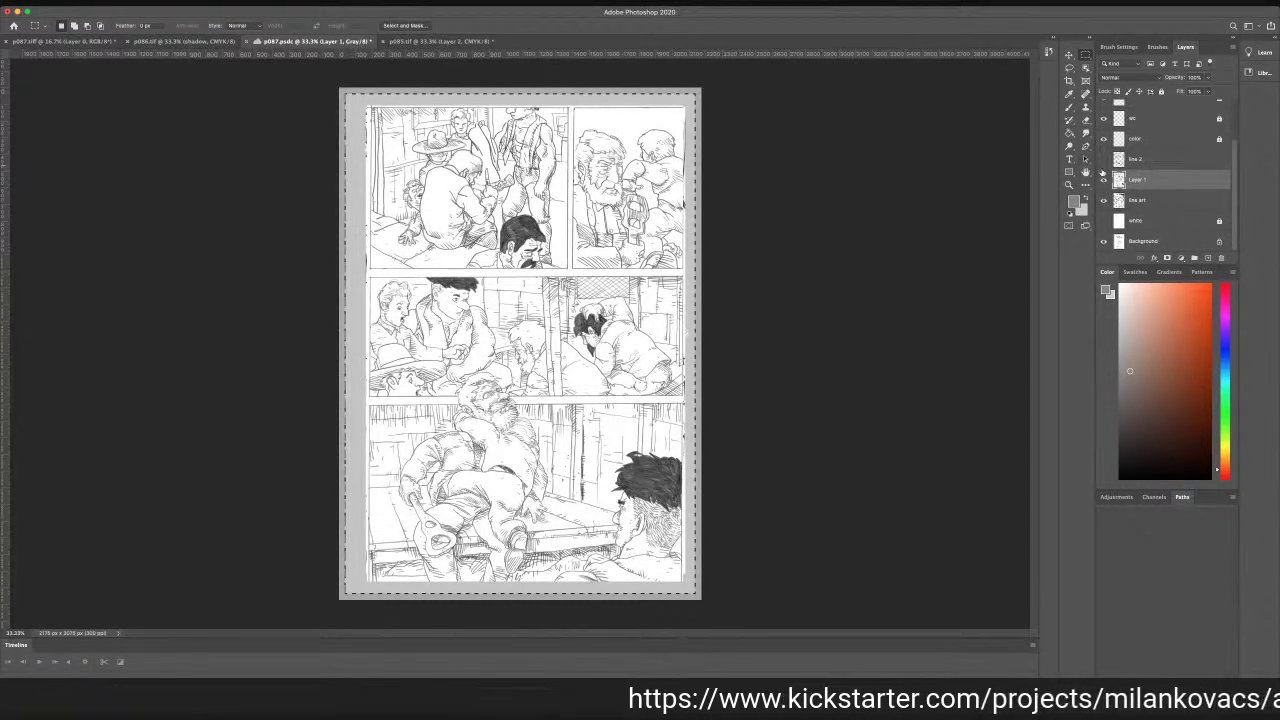
left_click(1104, 179)
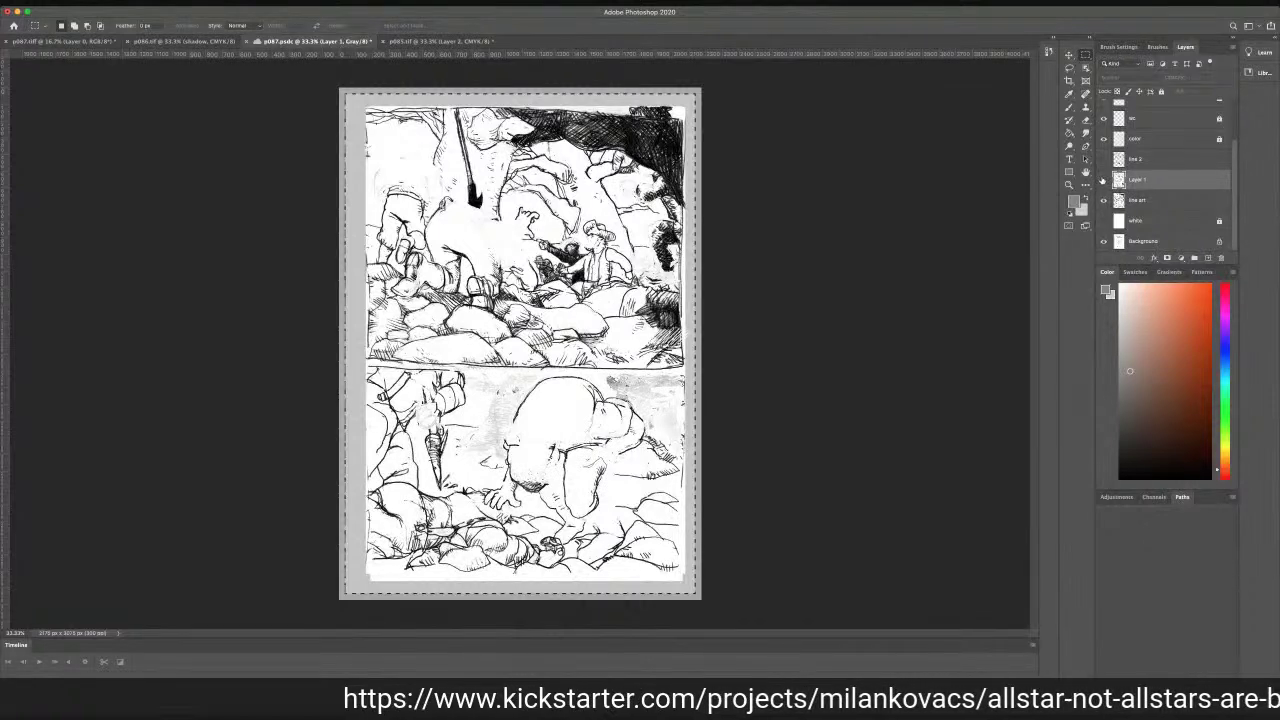
left_click(1104, 181)
left_click(1106, 201)
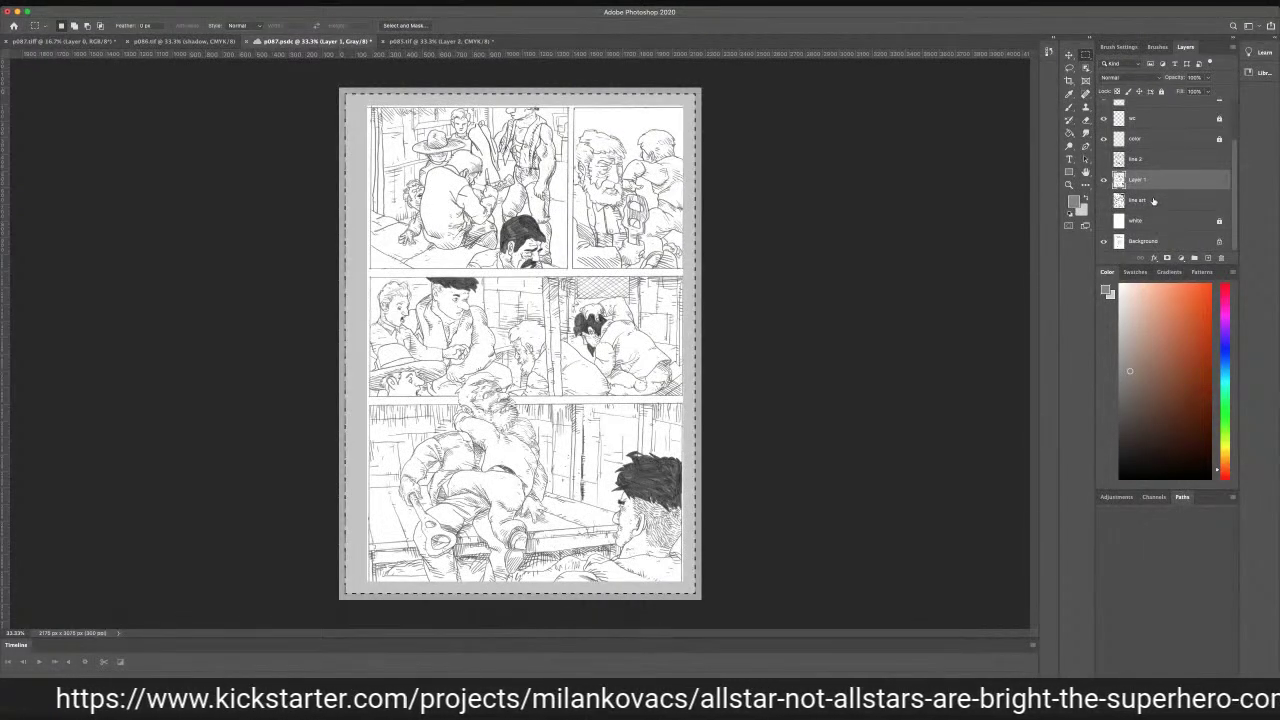
left_click(1152, 201)
left_click(1221, 260)
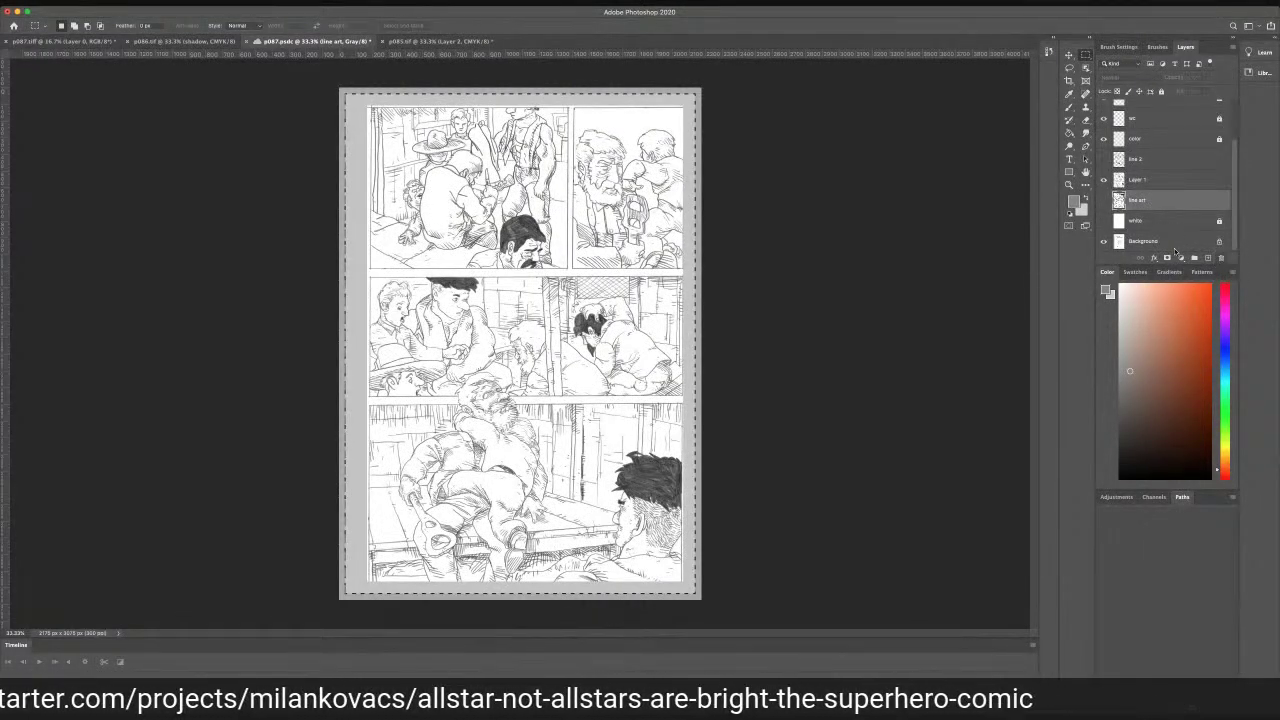
left_click(713, 228)
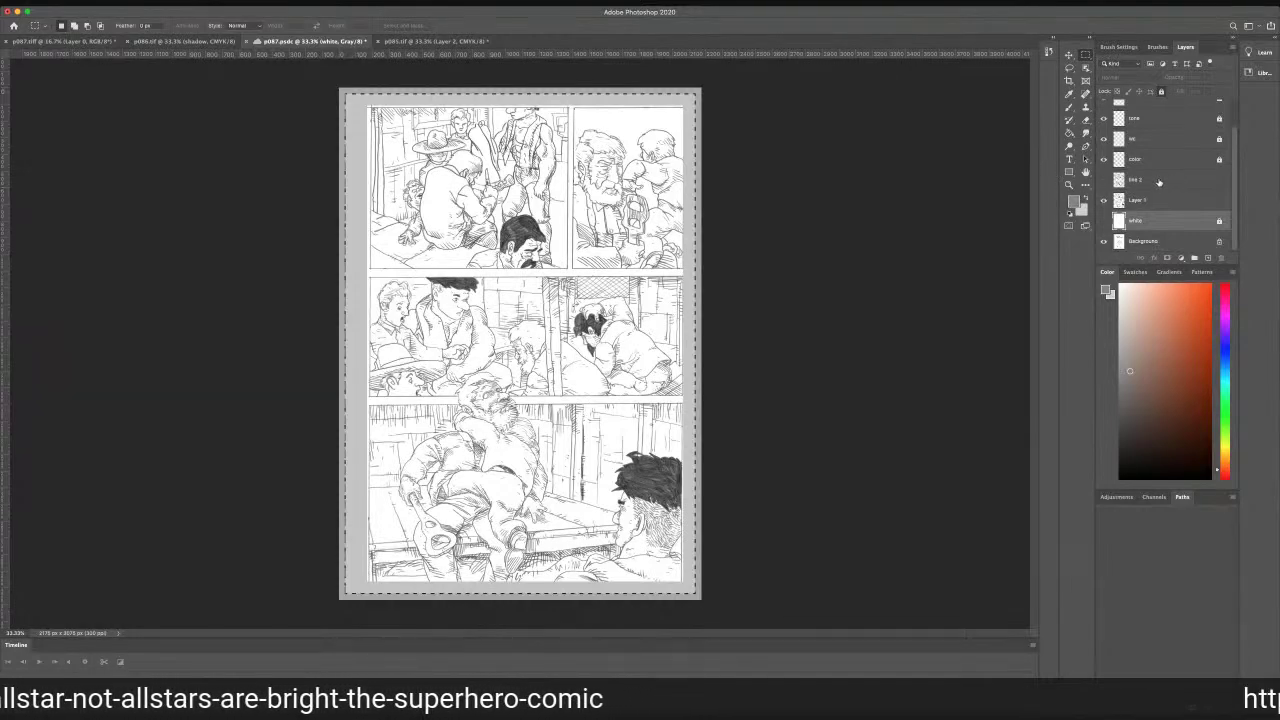
Check the hidden line 2 layer of p087.psdc and delete it
left_click(1103, 180)
left_click(1103, 180)
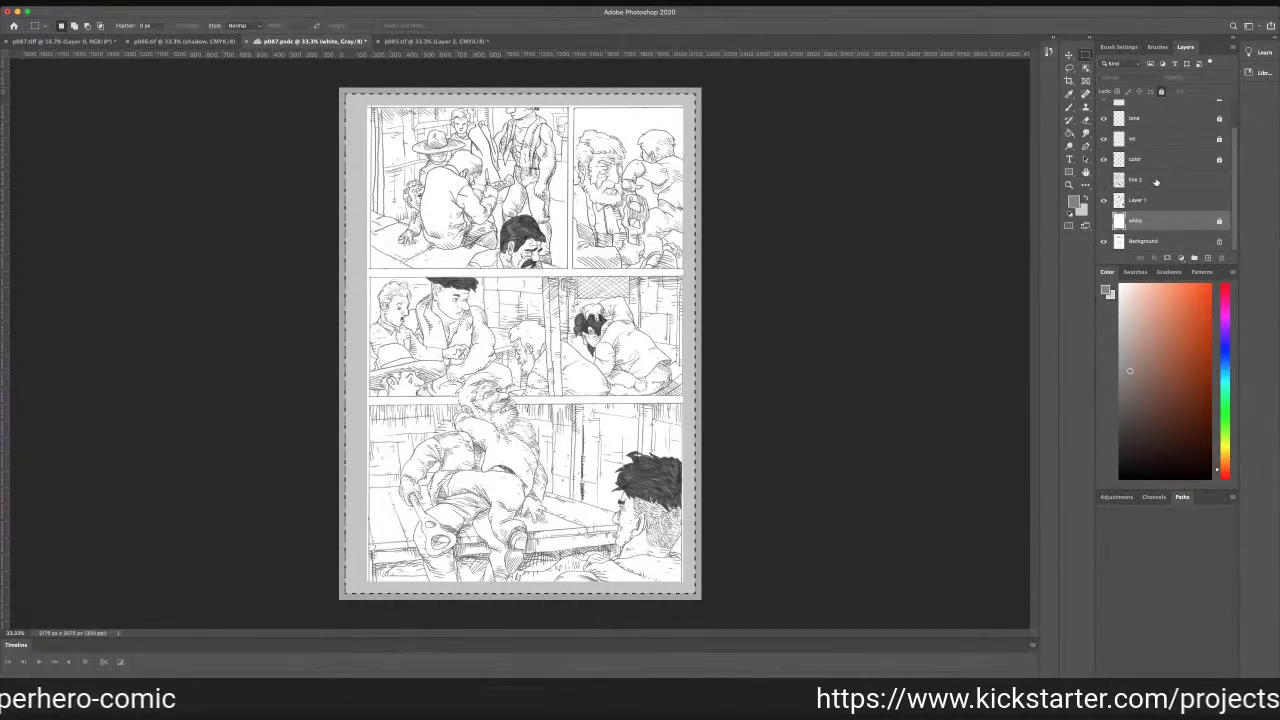
left_click(1156, 182)
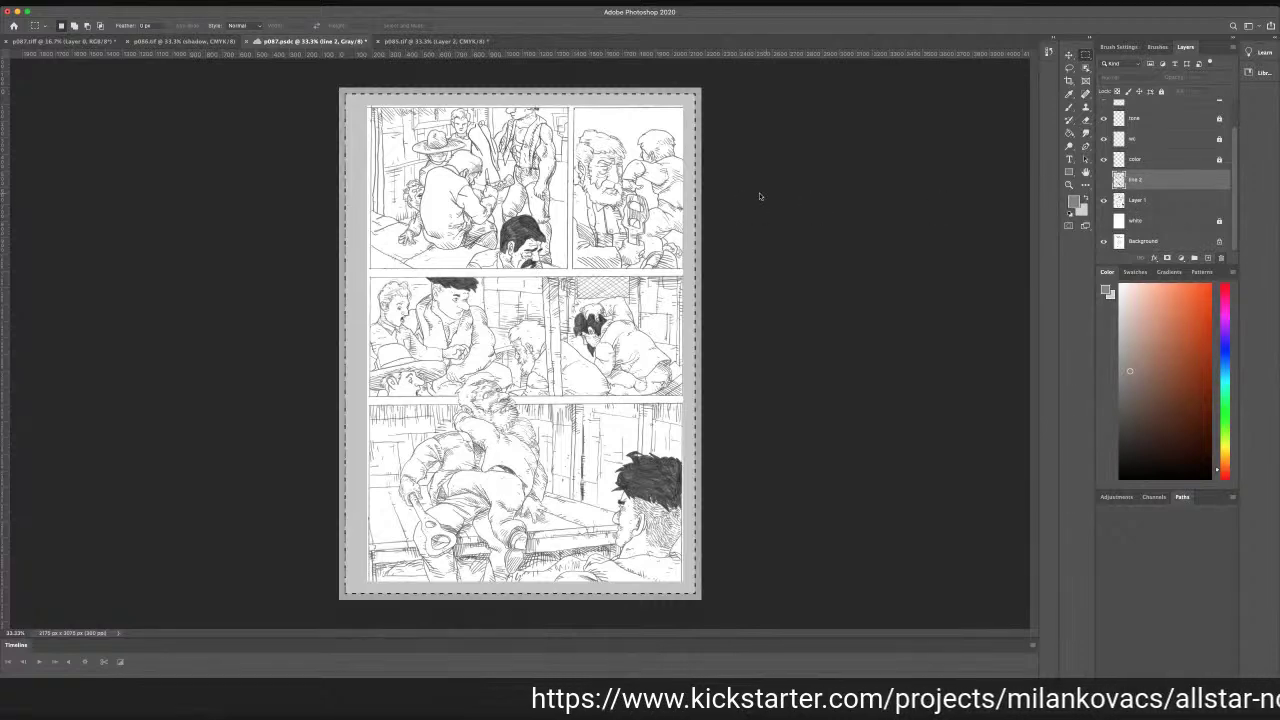
key("Delete")
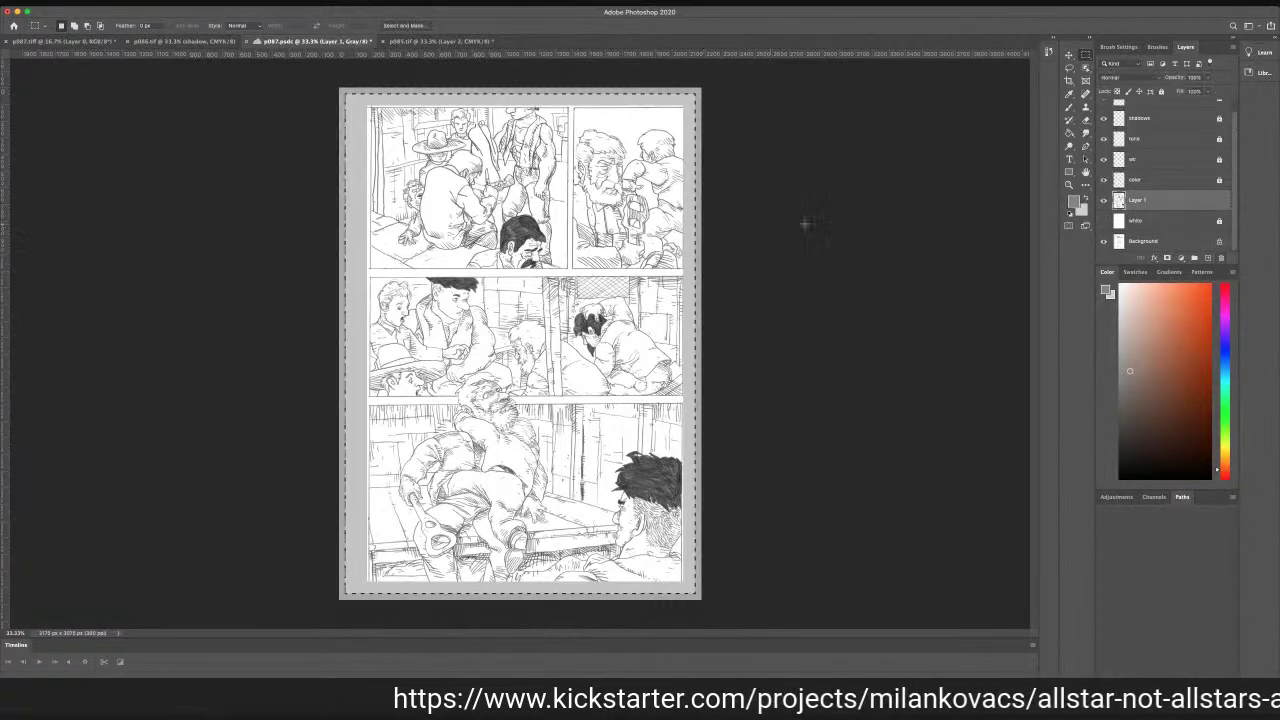
Copy the wc paper texture layer from p085.tif and paste it above the color layer in p086.tif
left_click(1166, 182)
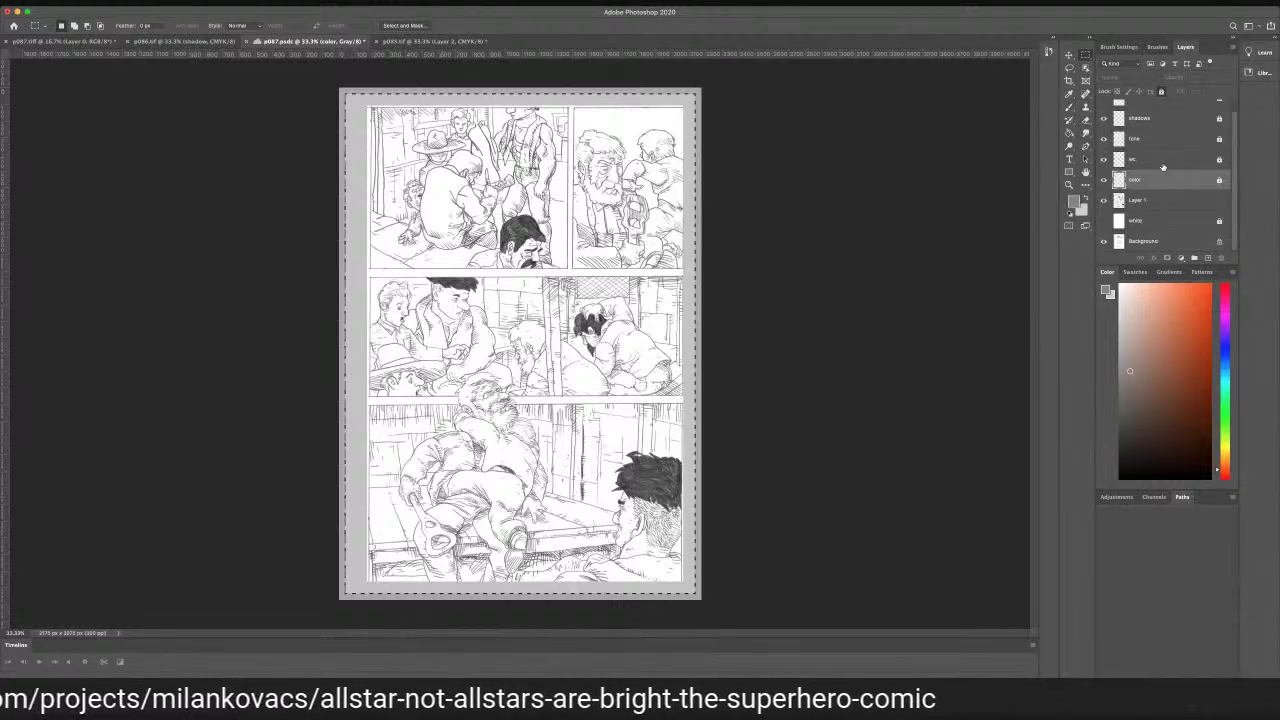
left_click(1158, 161)
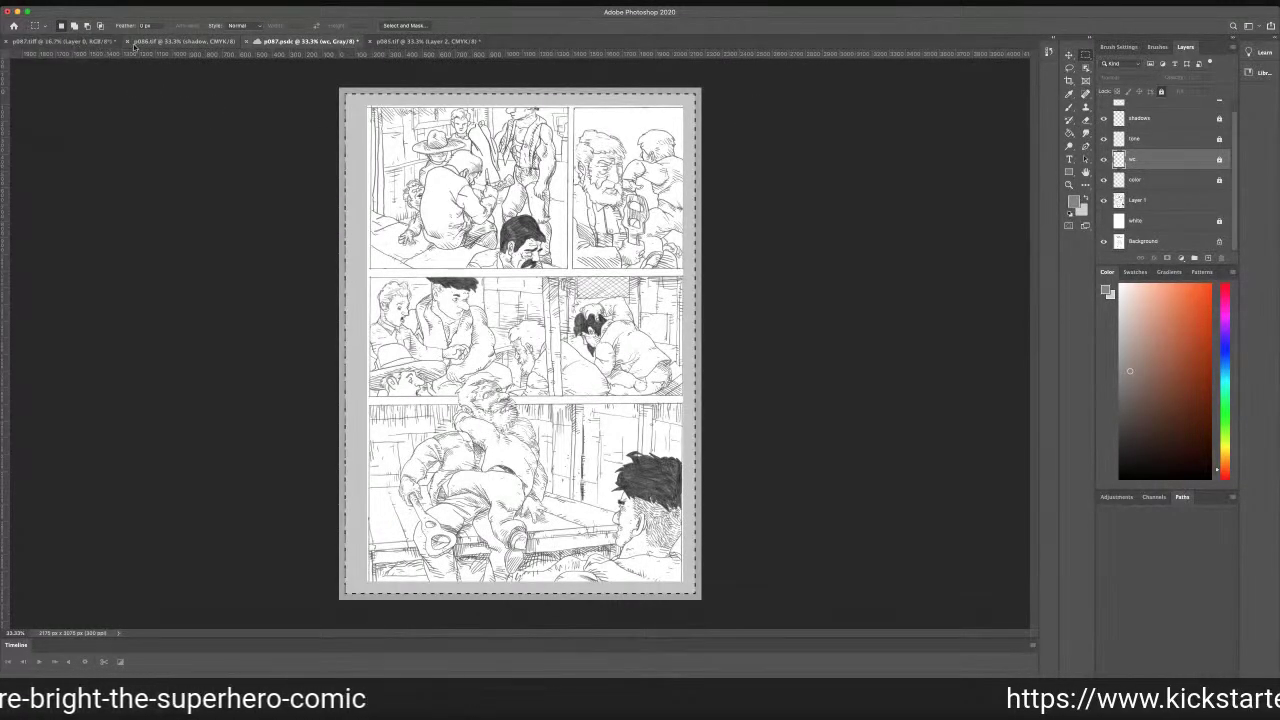
left_click(179, 42)
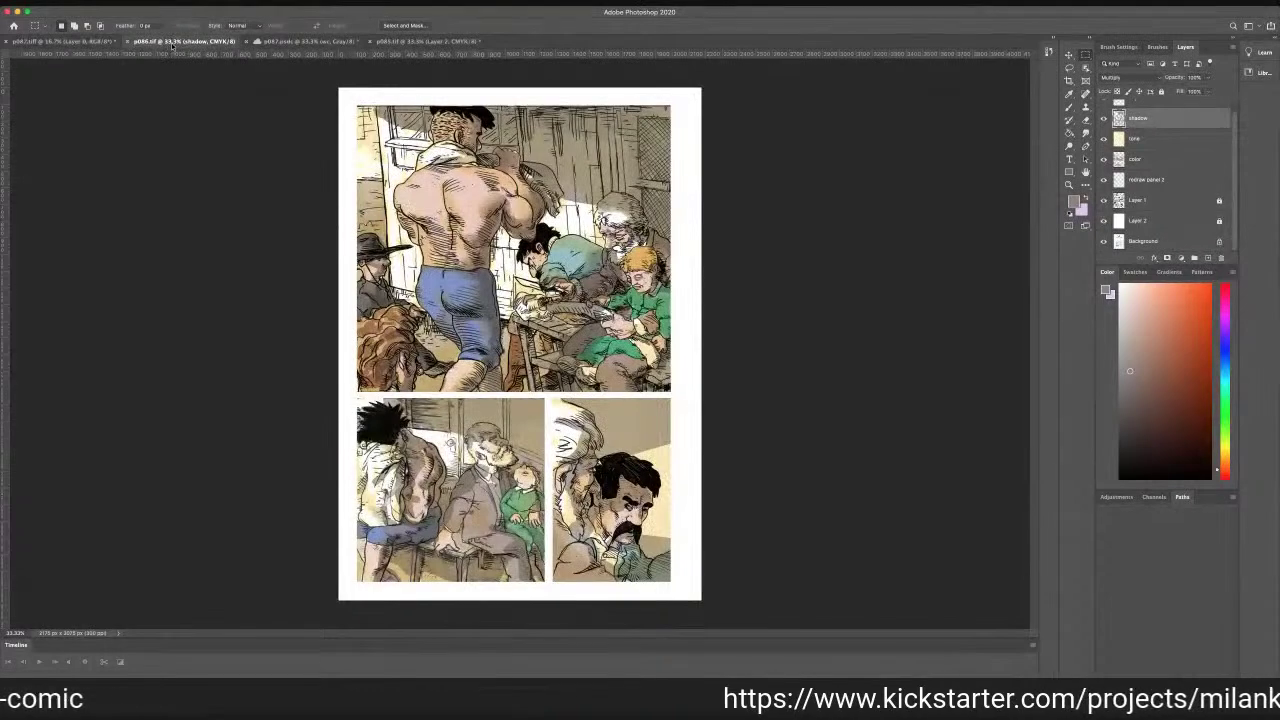
left_click(410, 42)
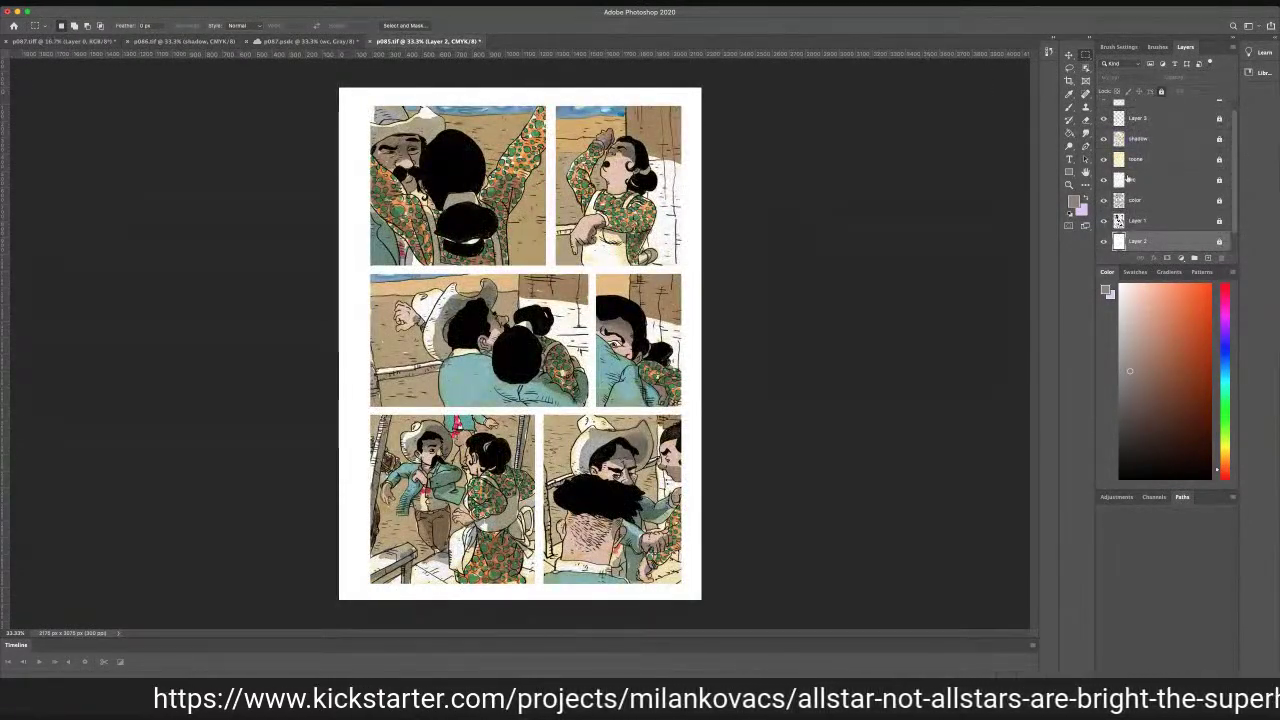
left_click(1146, 181)
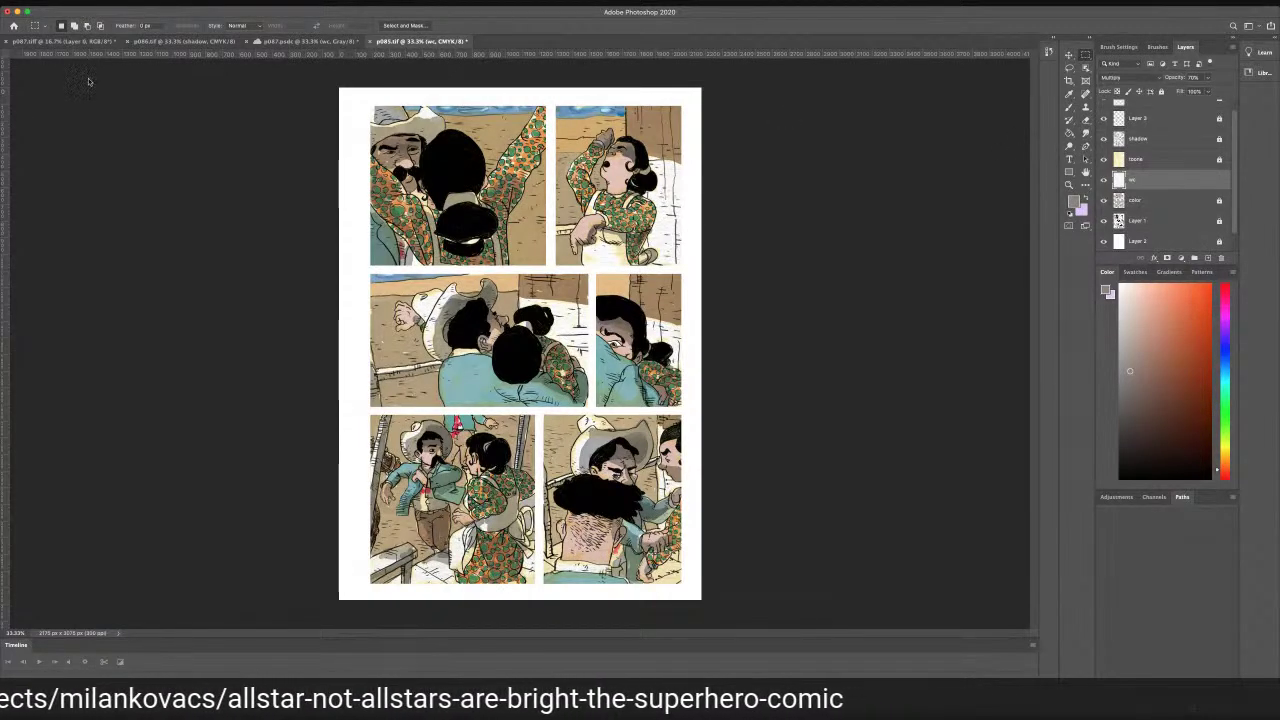
left_click(172, 41)
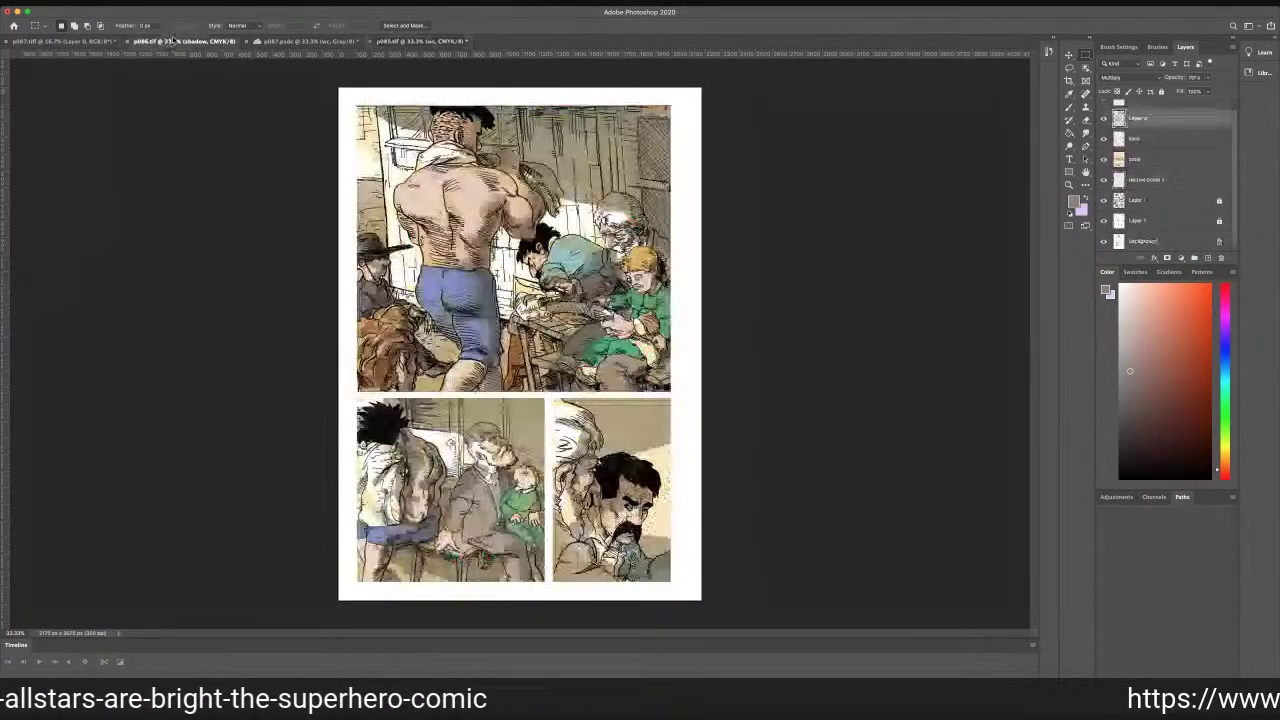
left_click(1154, 158)
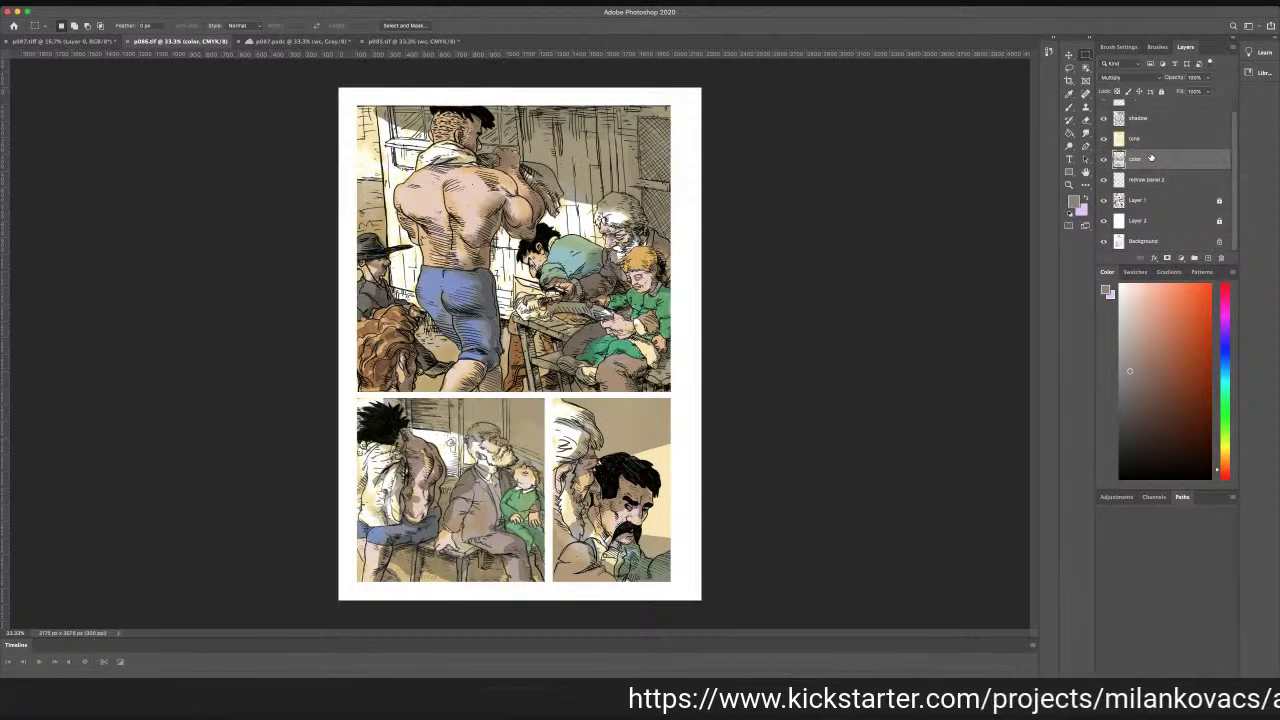
key("super+v")
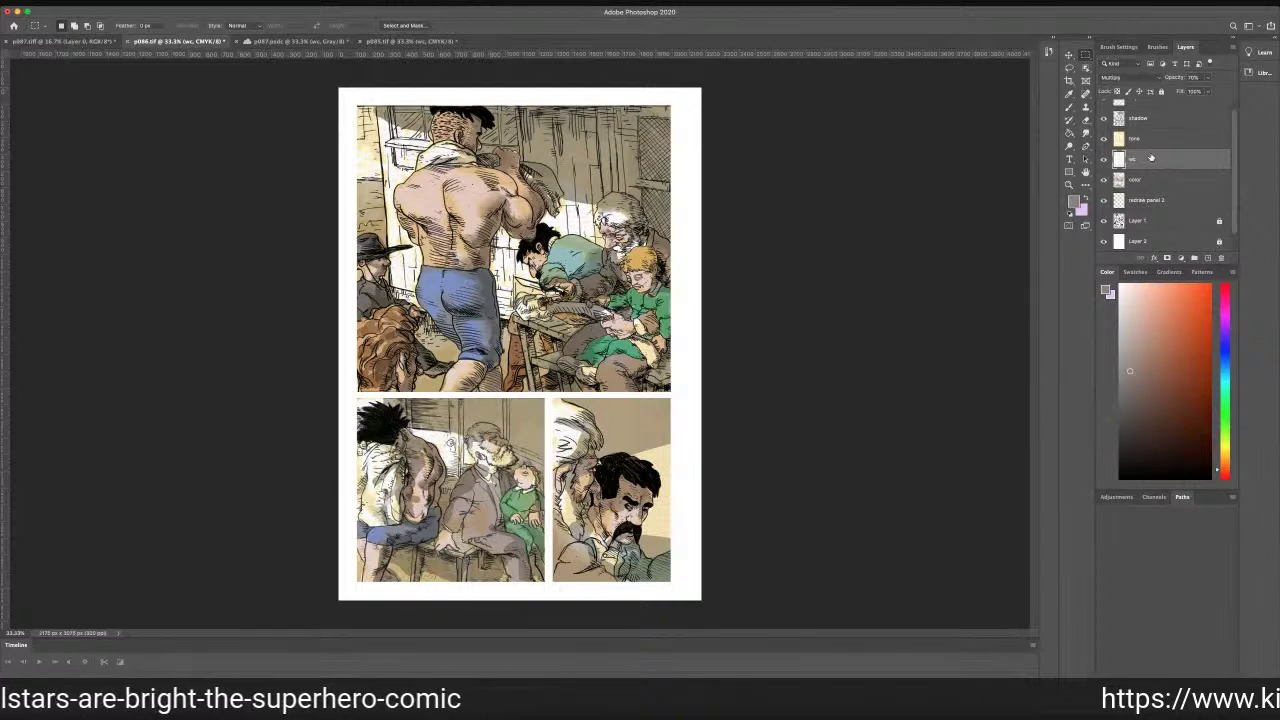
Set the opacity of the pasted wc layer in p086.tif to 89%
left_click(1208, 79)
left_click_drag(1209, 90, 1233, 90)
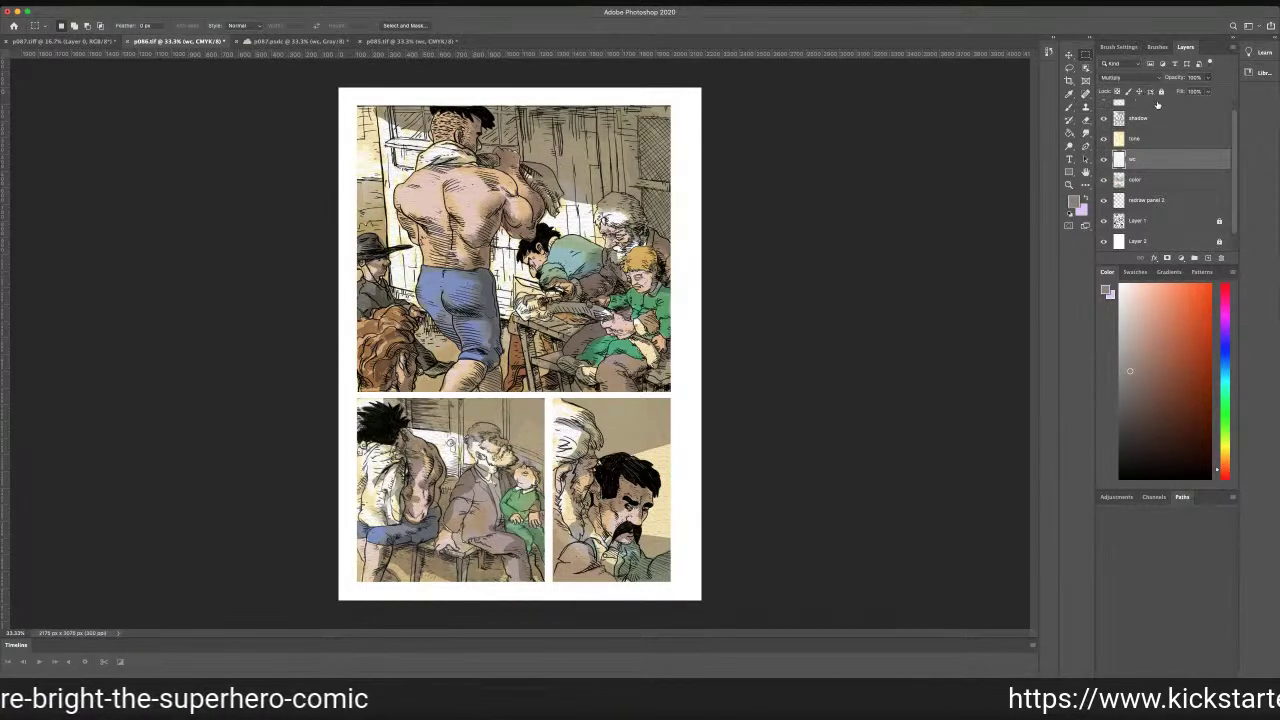
left_click_drag(1223, 94, 1220, 94)
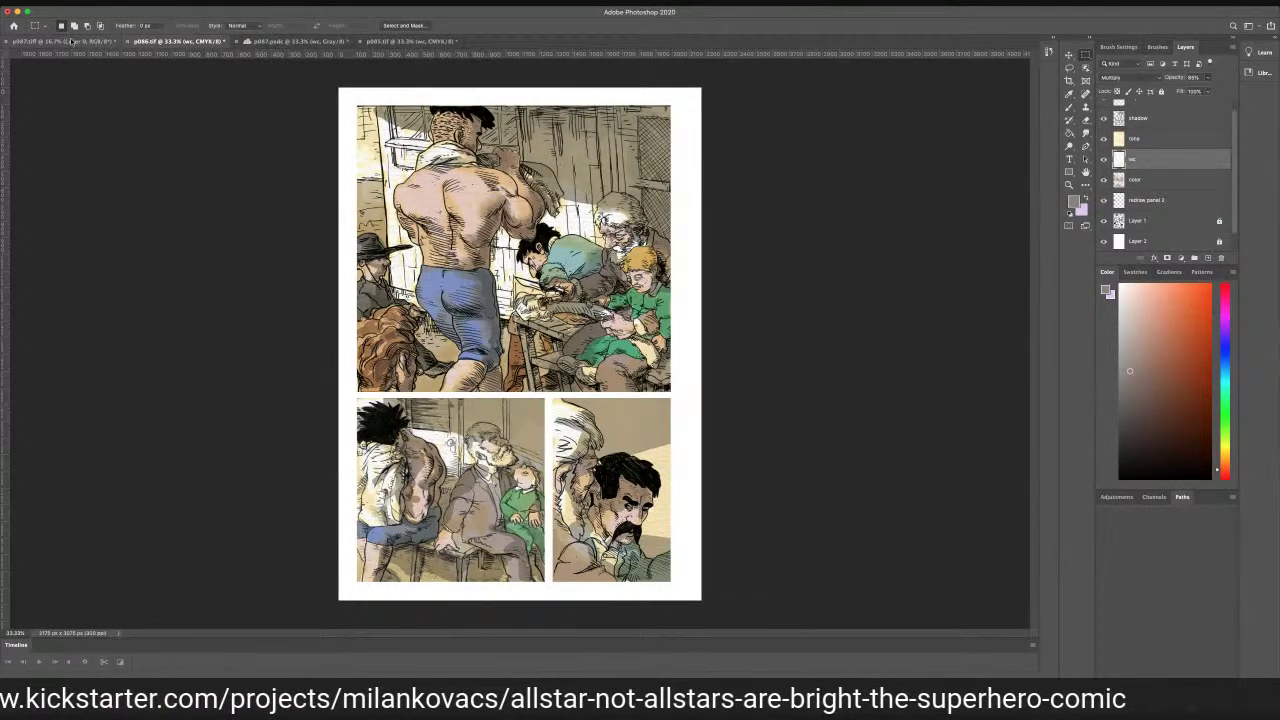
Paste the wc texture layer into p087.psdc and unlock and delete the old wc layer beneath it
left_click(292, 41)
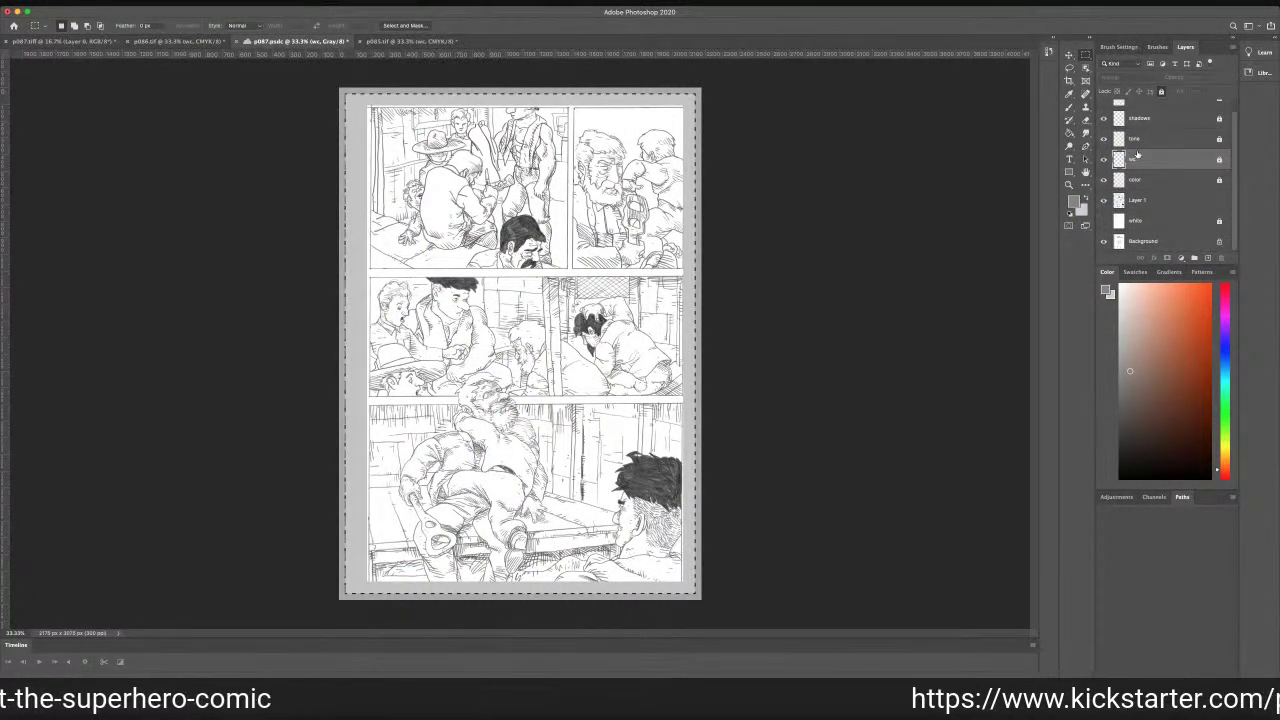
key("super+j")
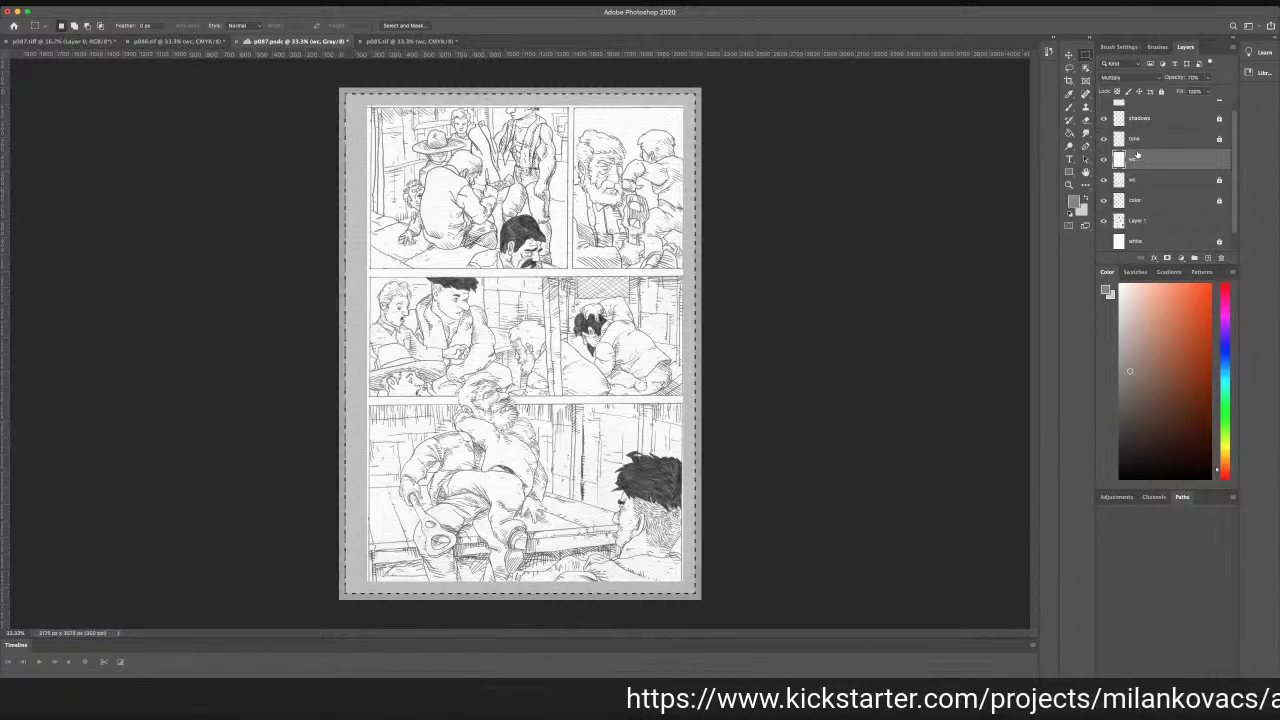
left_click(1194, 179)
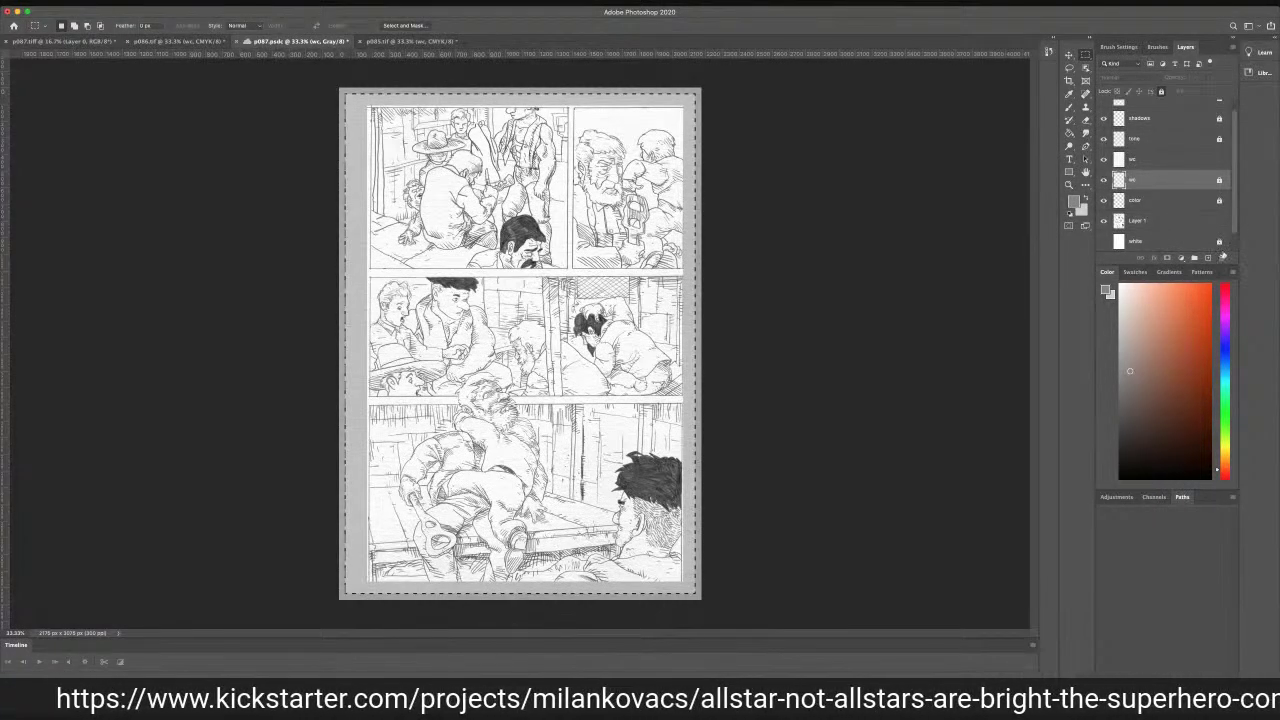
left_click(1161, 90)
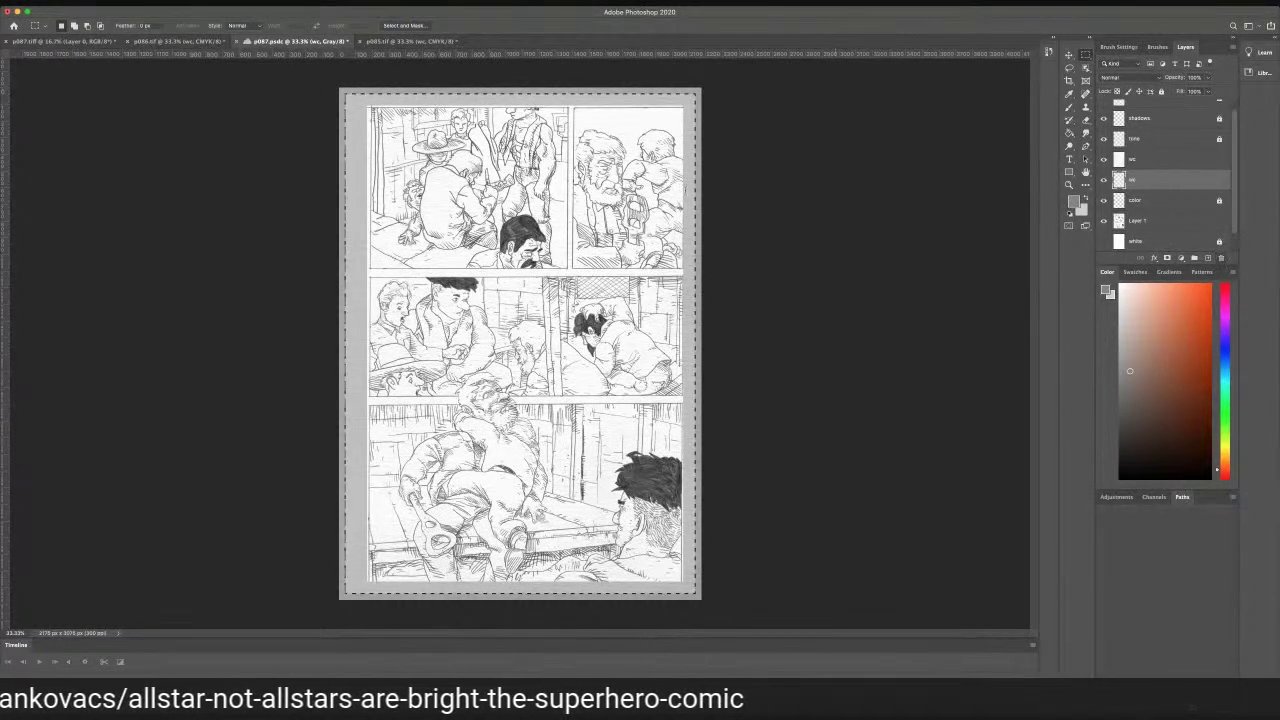
left_click(720, 229)
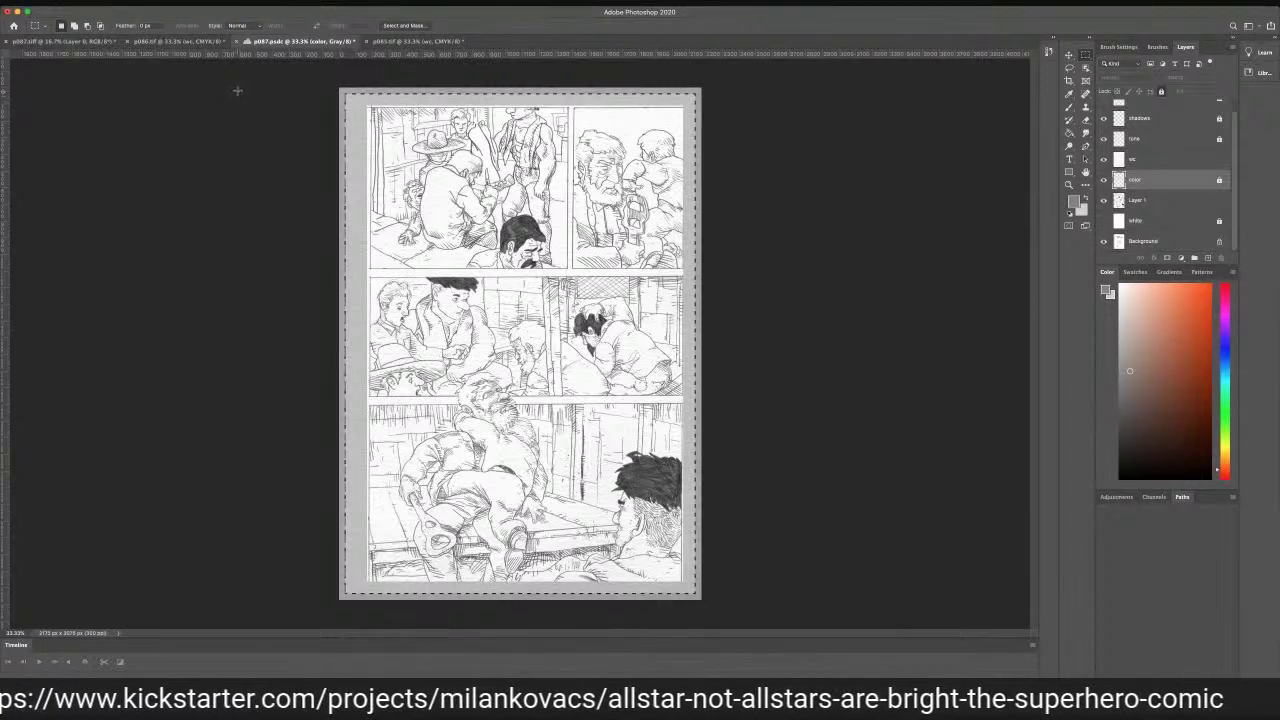
Clear the page selection, show the border layer, and marquee-select the white horizontal strip that cuts across the second row of panels
key("ctrl+s")
scroll(1170, 170, "up", 1)
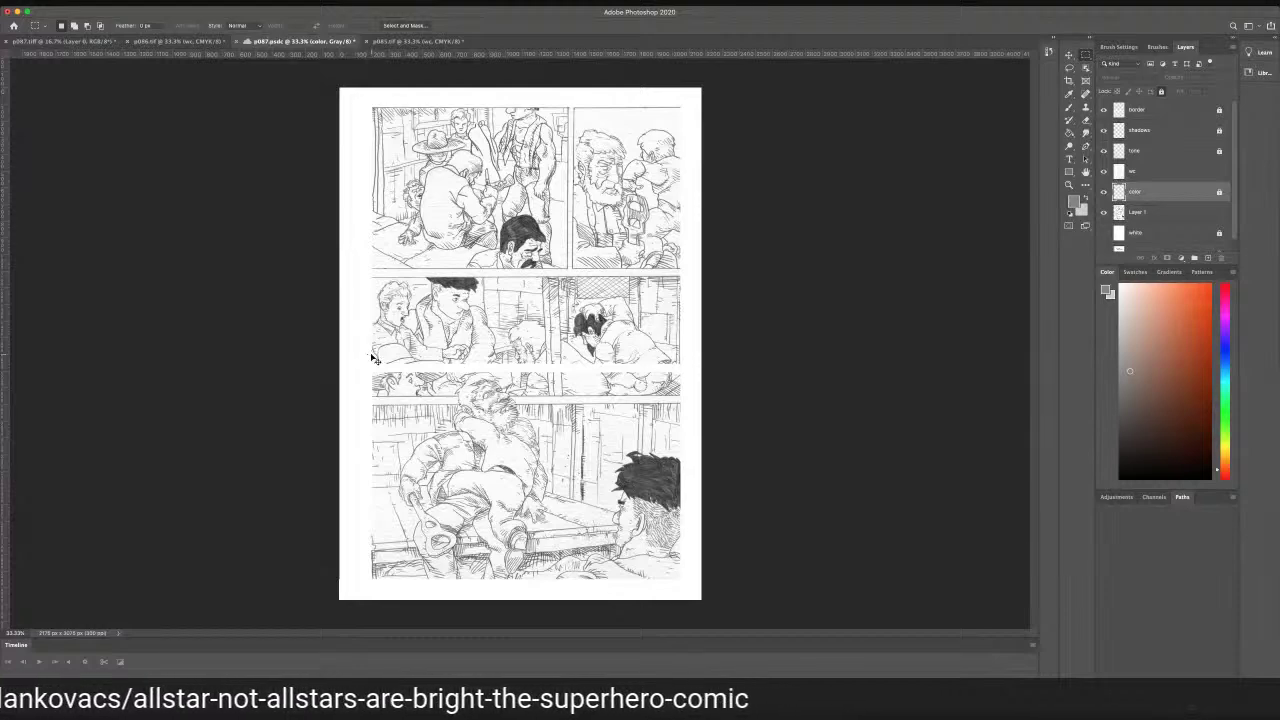
scroll(371, 355, "up", 3)
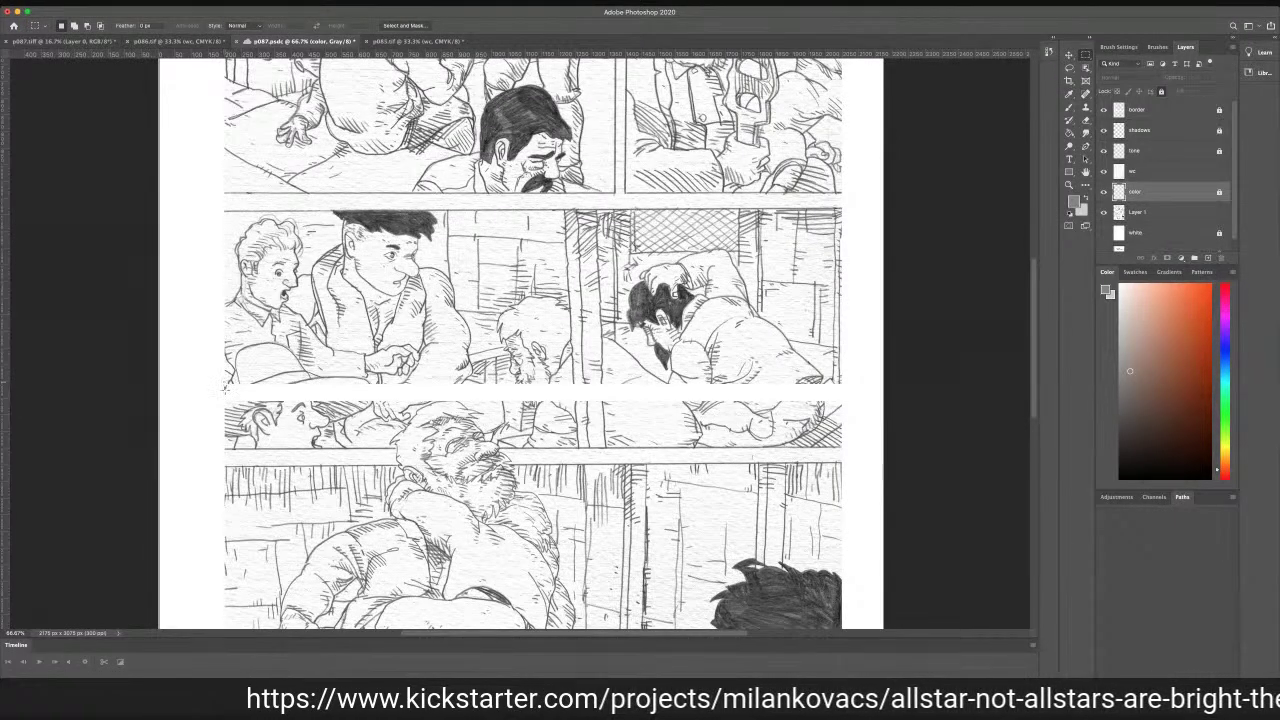
left_click_drag(514, 394, 726, 395)
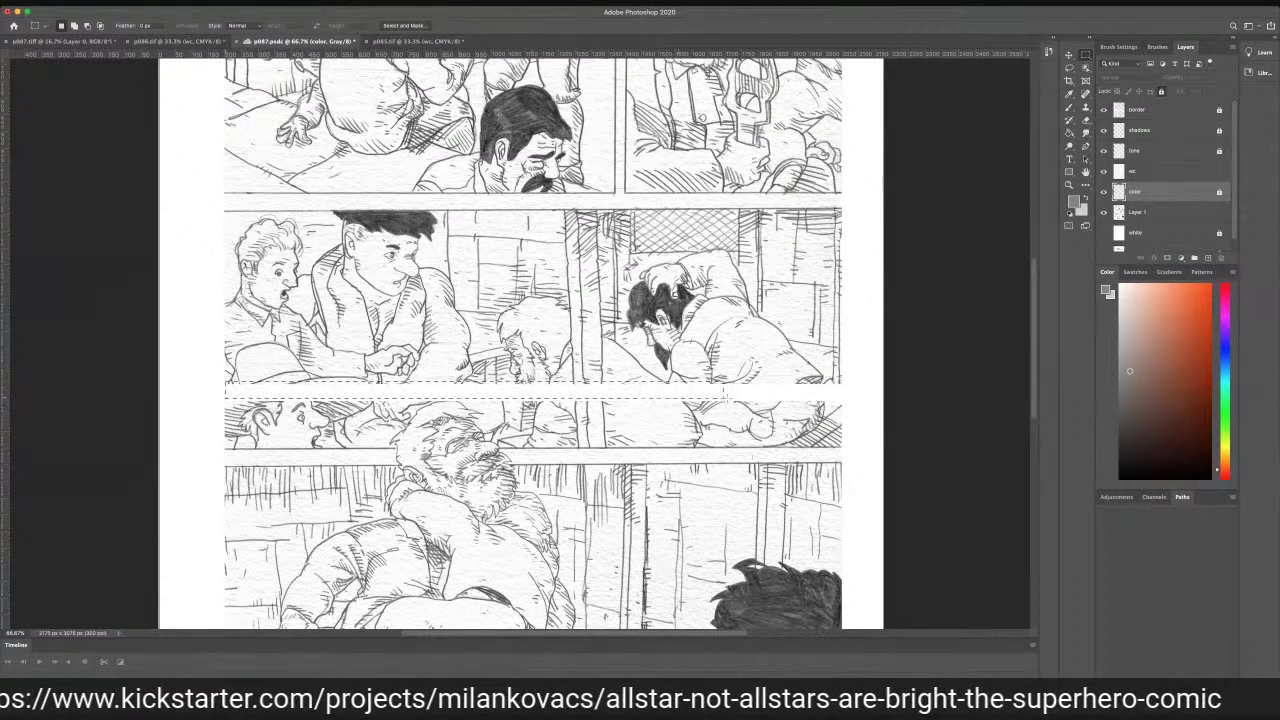
left_click_drag(836, 403, 843, 398)
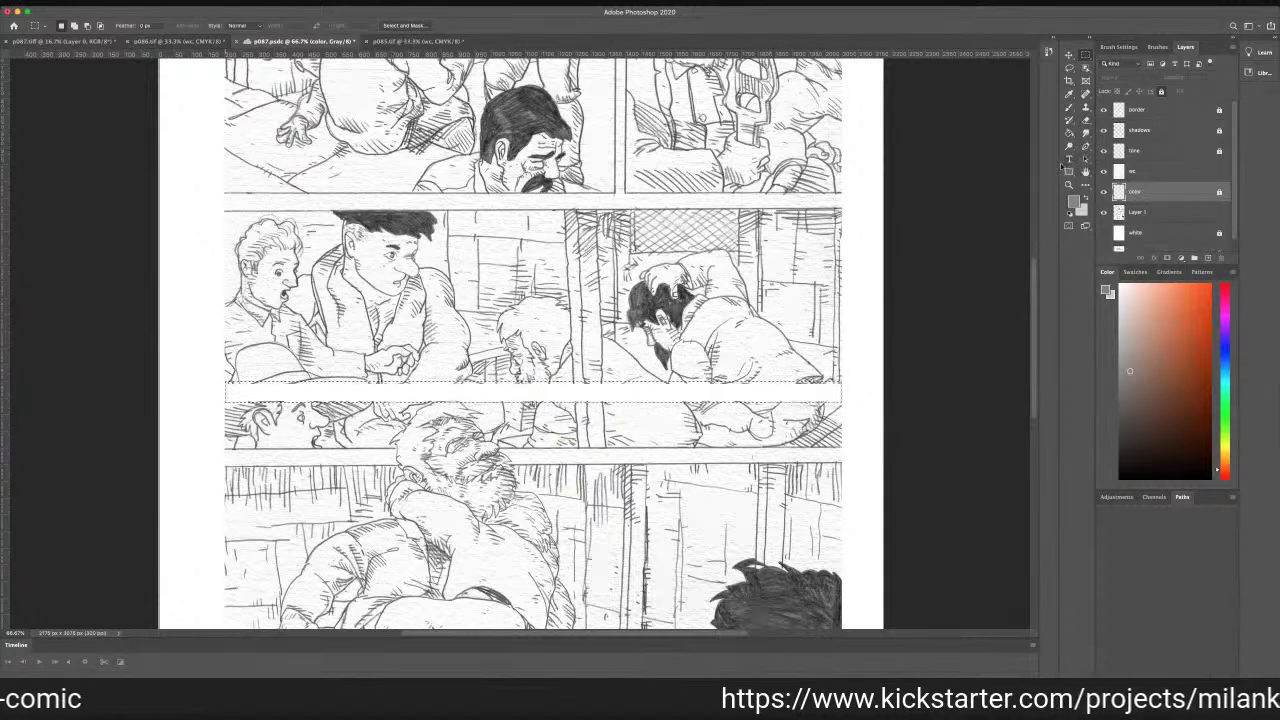
Move the selected strip on the border layer down onto the gutter between the second and third rows of panels
left_click(1181, 110)
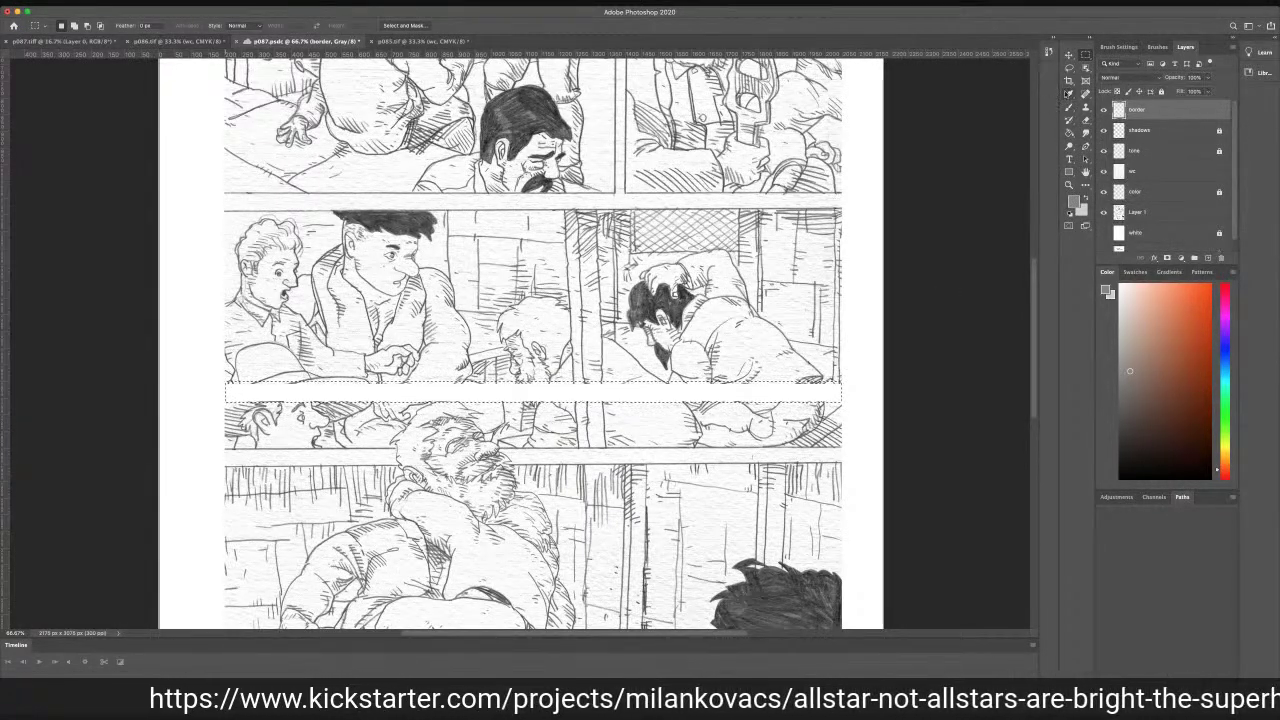
left_click(1069, 57)
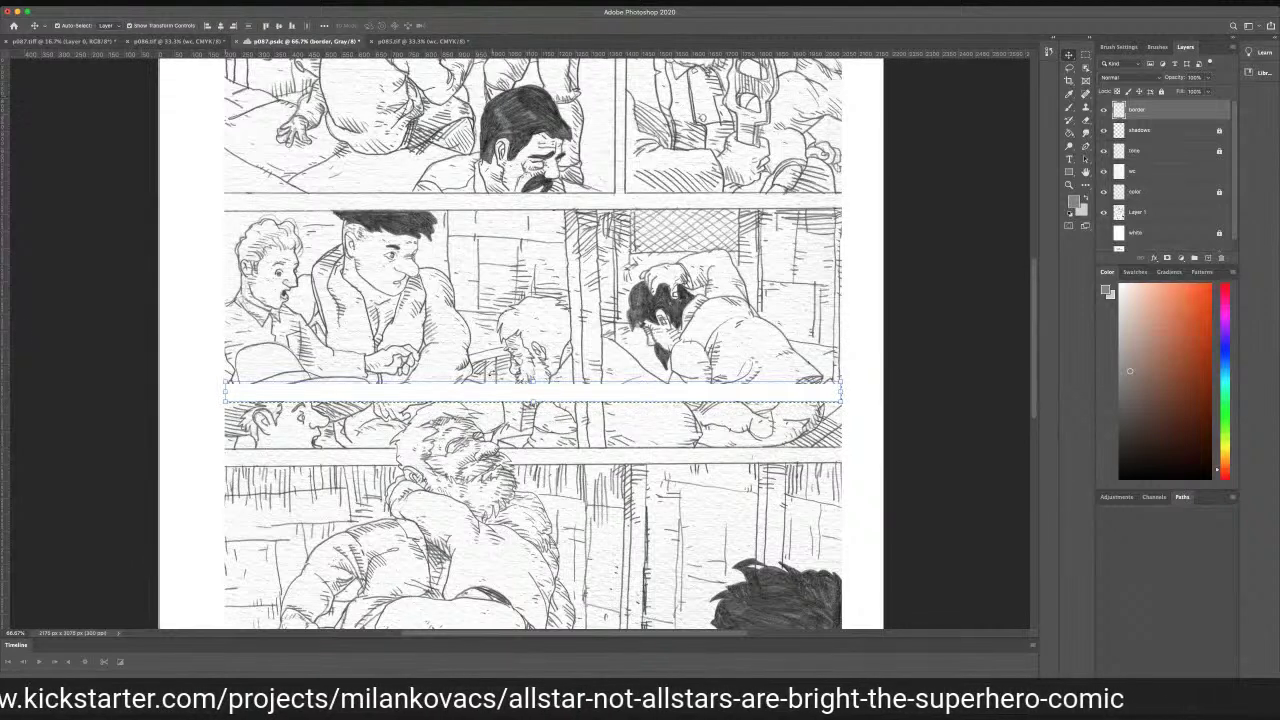
left_click_drag(501, 397, 498, 460)
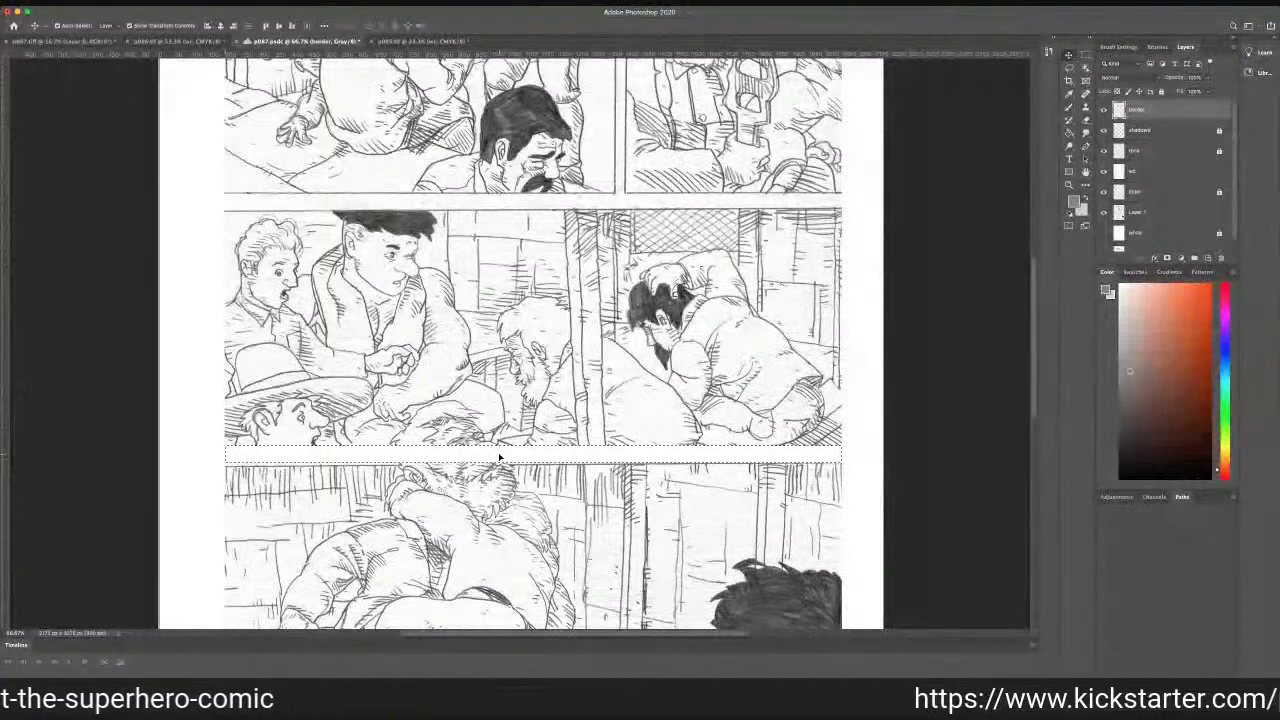
Widen the white strip in the gutter between the second and third rows so it extends past both side edges of the panels
left_click_drag(500, 457, 496, 457)
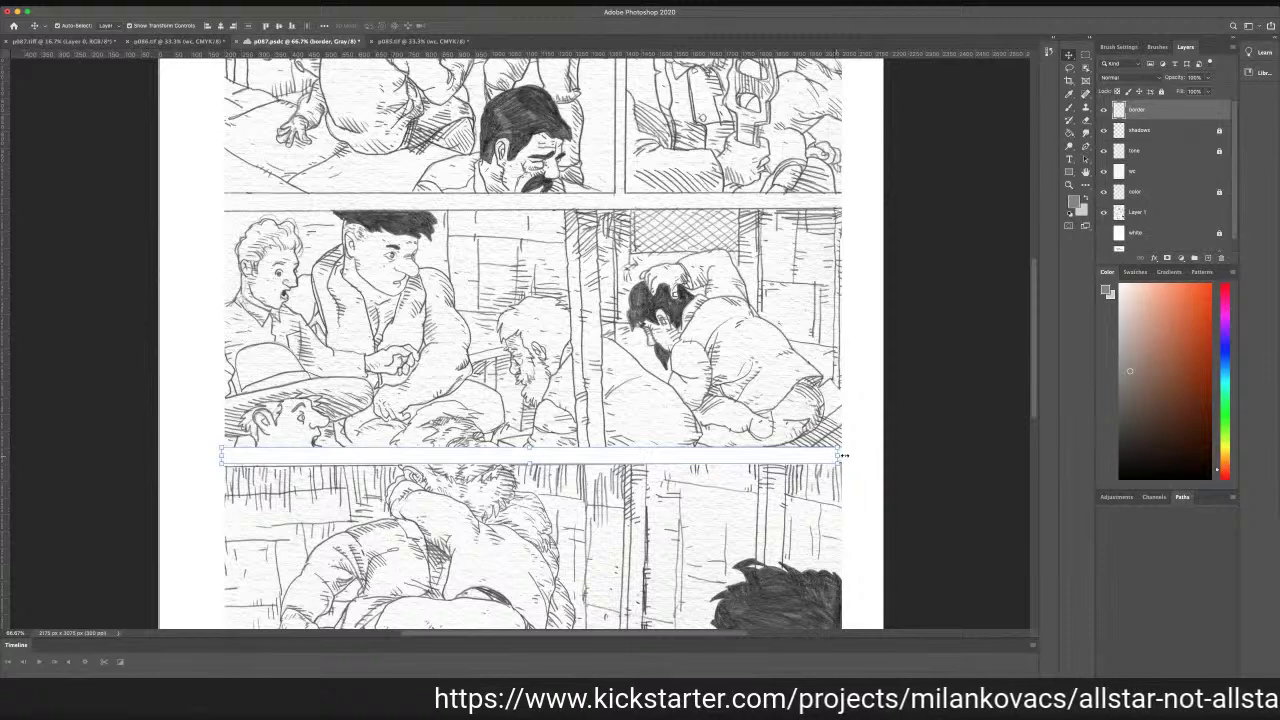
left_click_drag(835, 456, 849, 456)
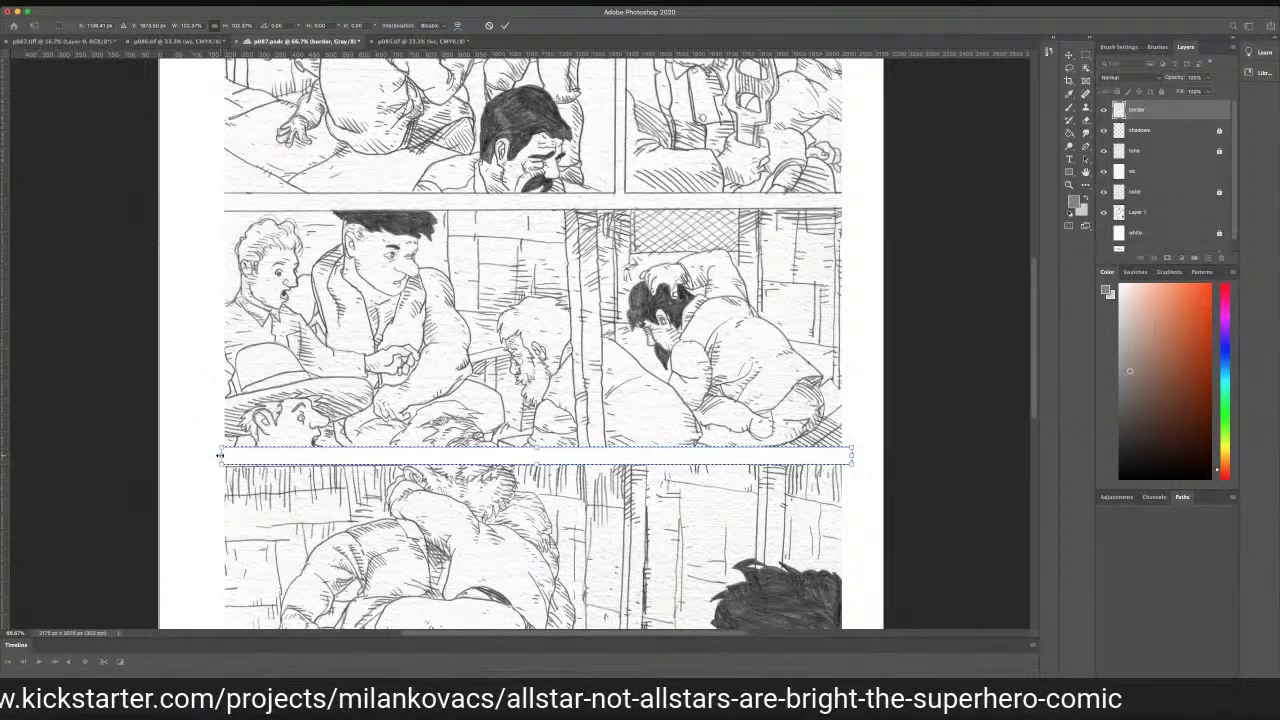
left_click_drag(213, 454, 211, 455)
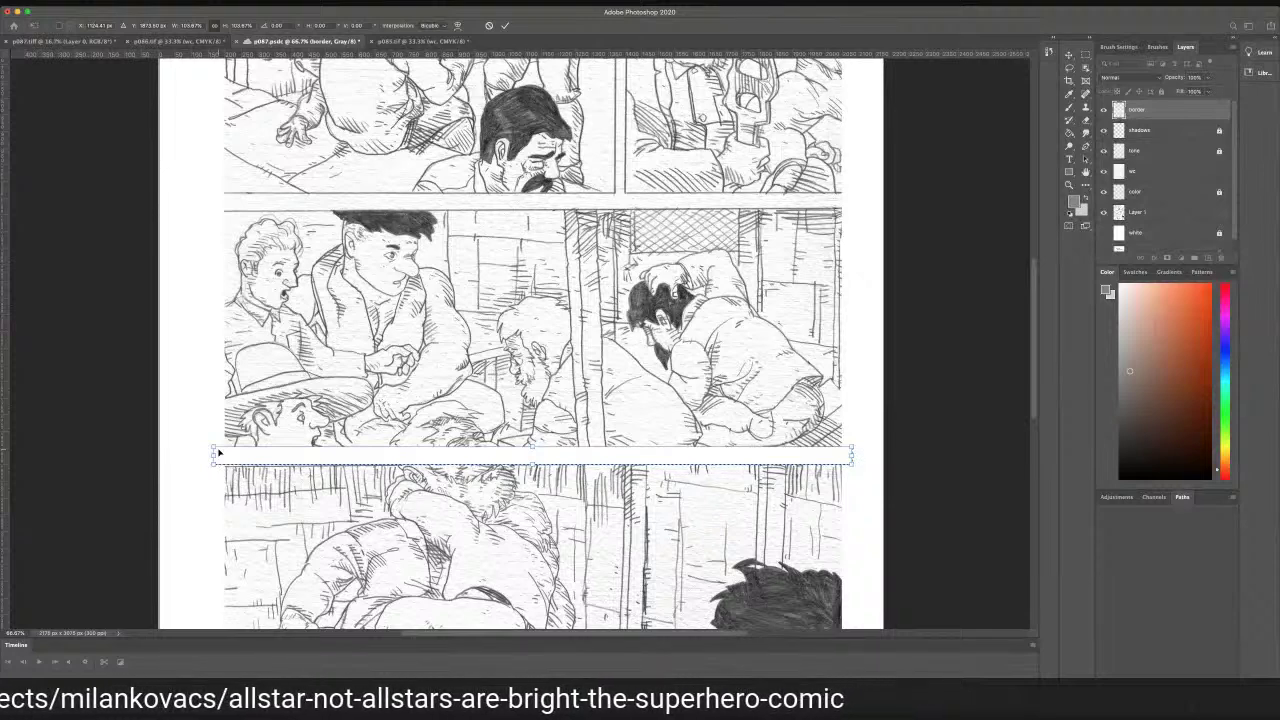
key("Return")
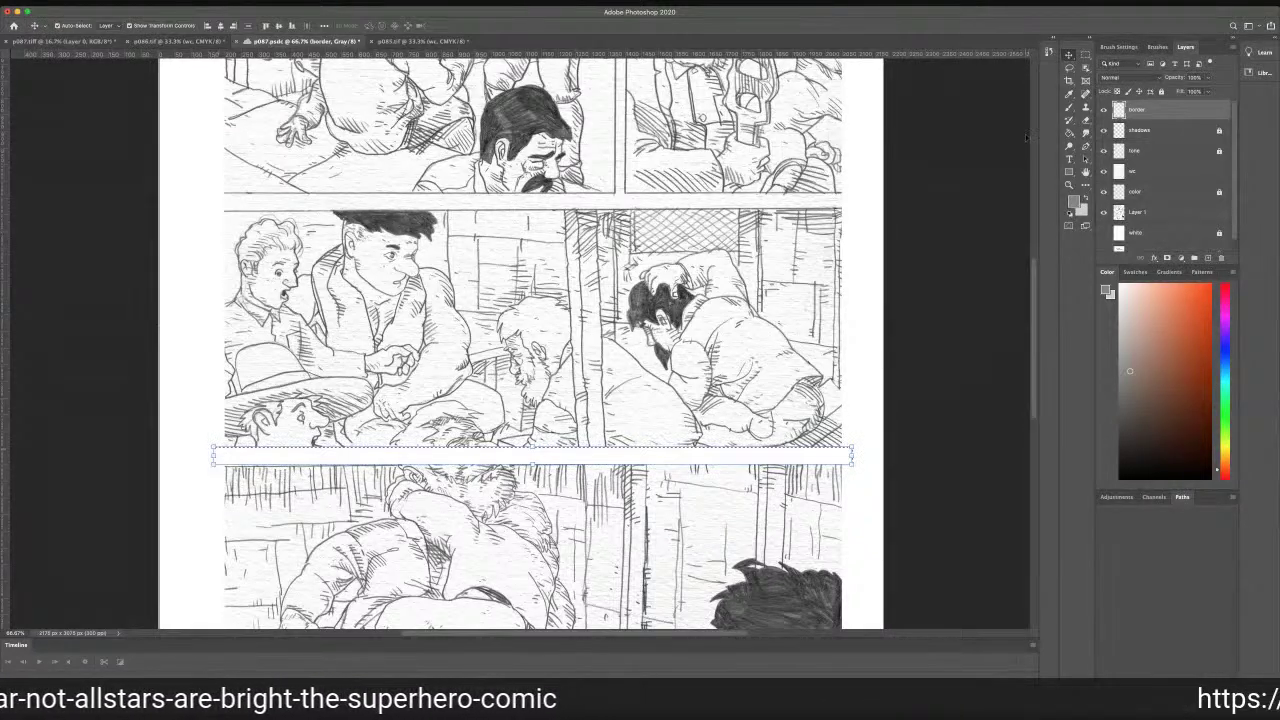
Copy the white strip to a new layer, move the copy onto the gutter between the first and second rows, and stretch it slightly
left_click(1085, 55)
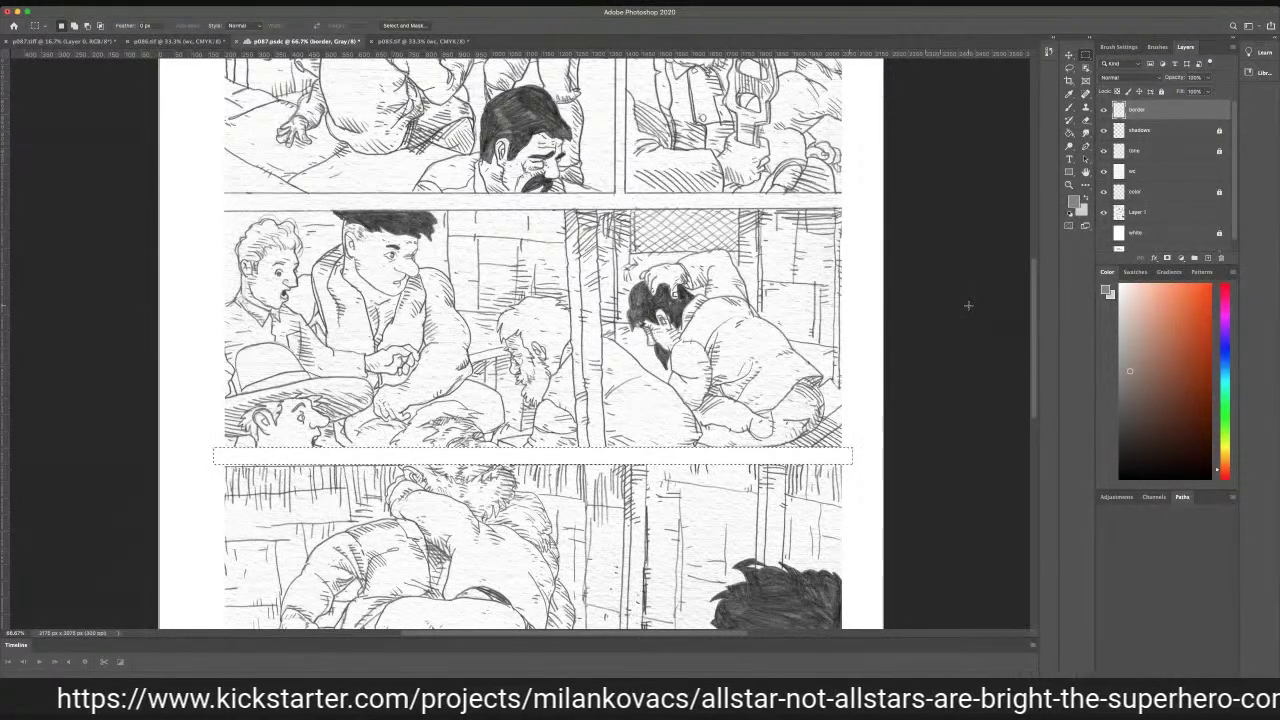
key("ctrl+j")
left_click(1068, 55)
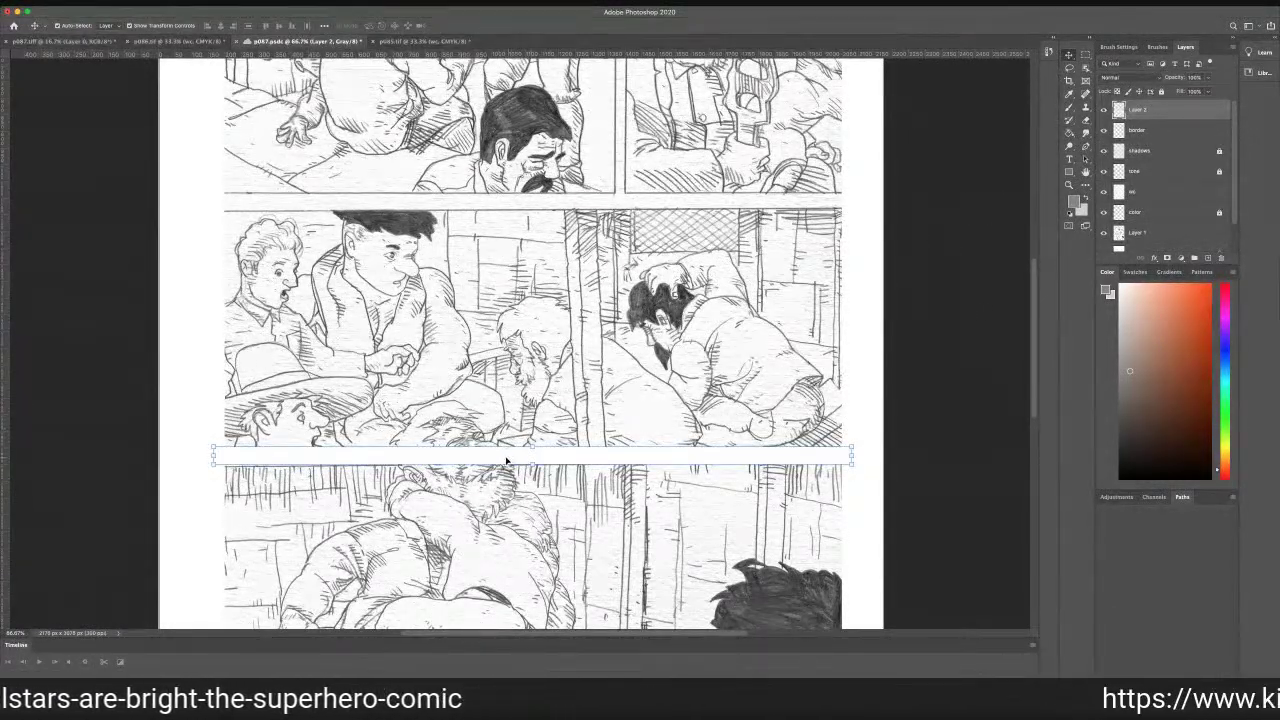
left_click_drag(506, 461, 497, 206)
left_click_drag(841, 201, 848, 201)
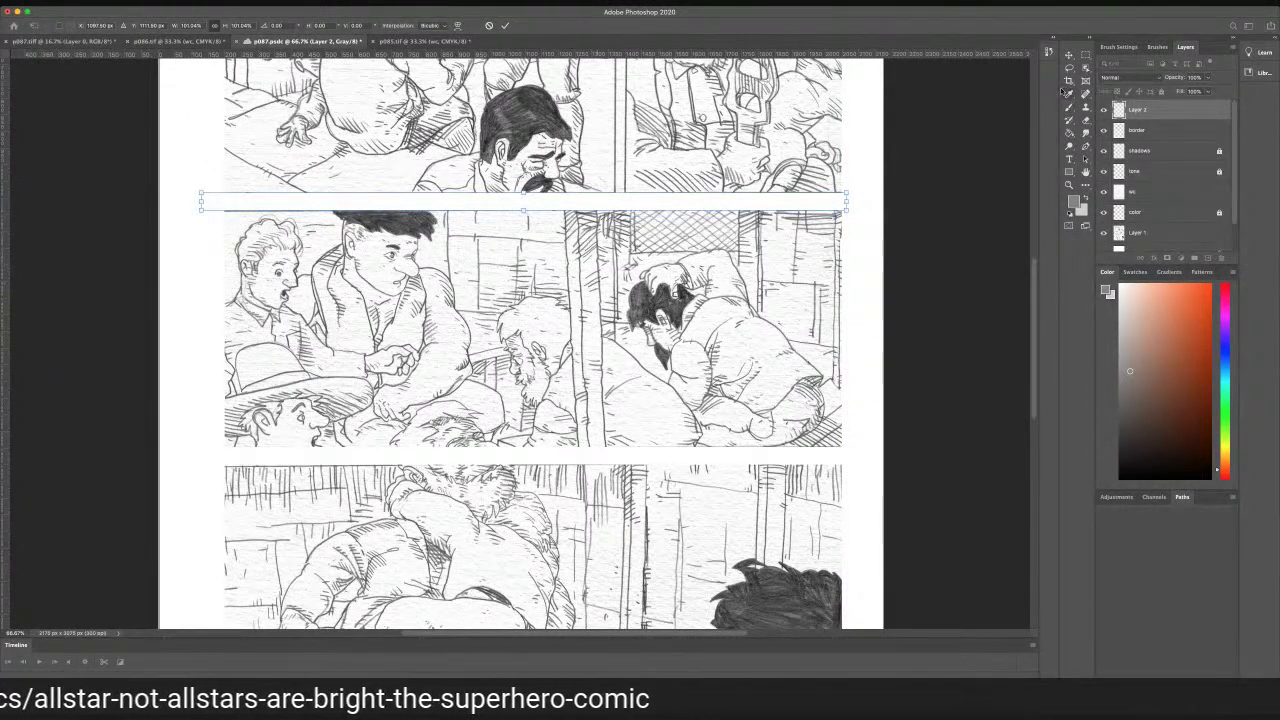
left_click(1085, 55)
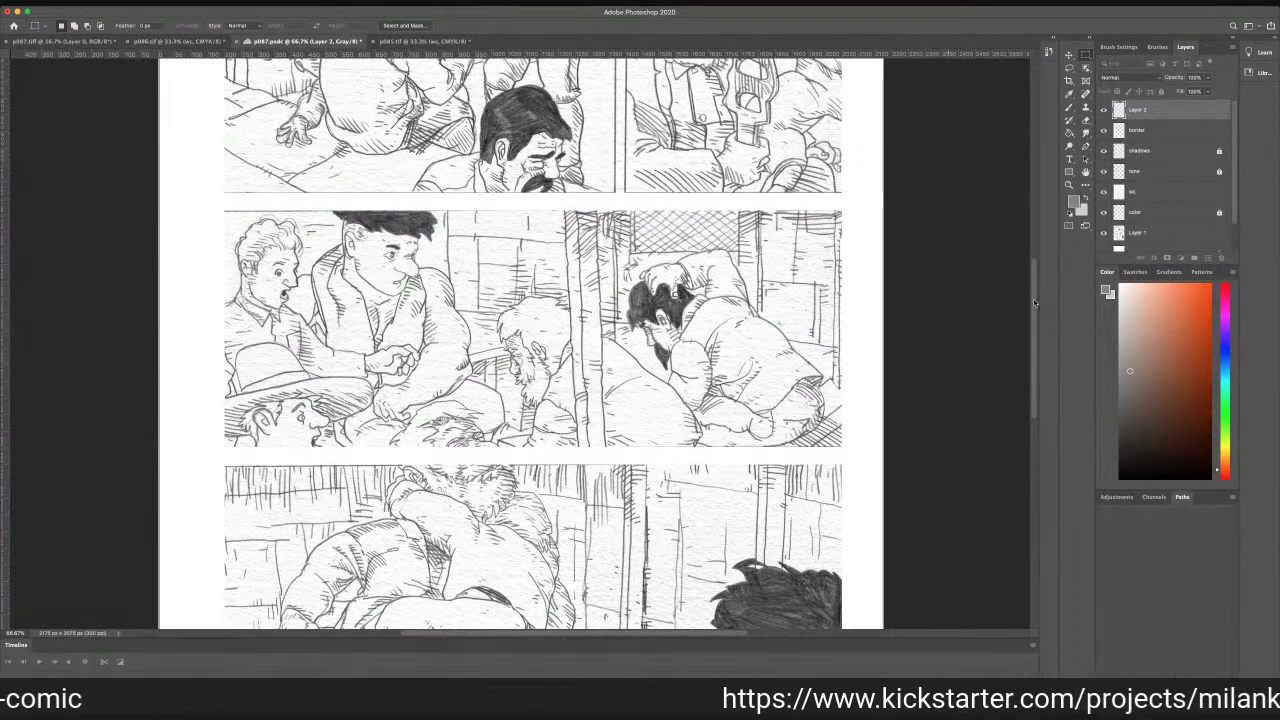
Merge the copied strip layer down into the border layer
scroll(1025, 290, "up", 2)
scroll(1019, 274, "up", 3)
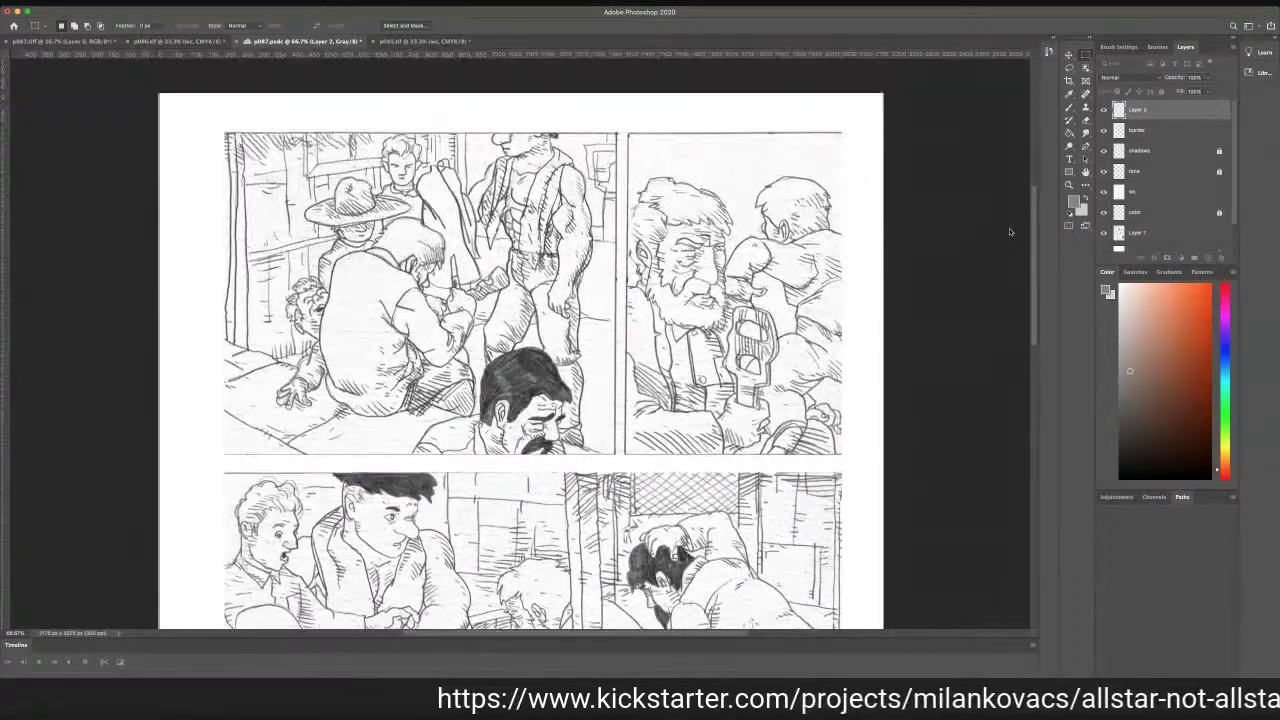
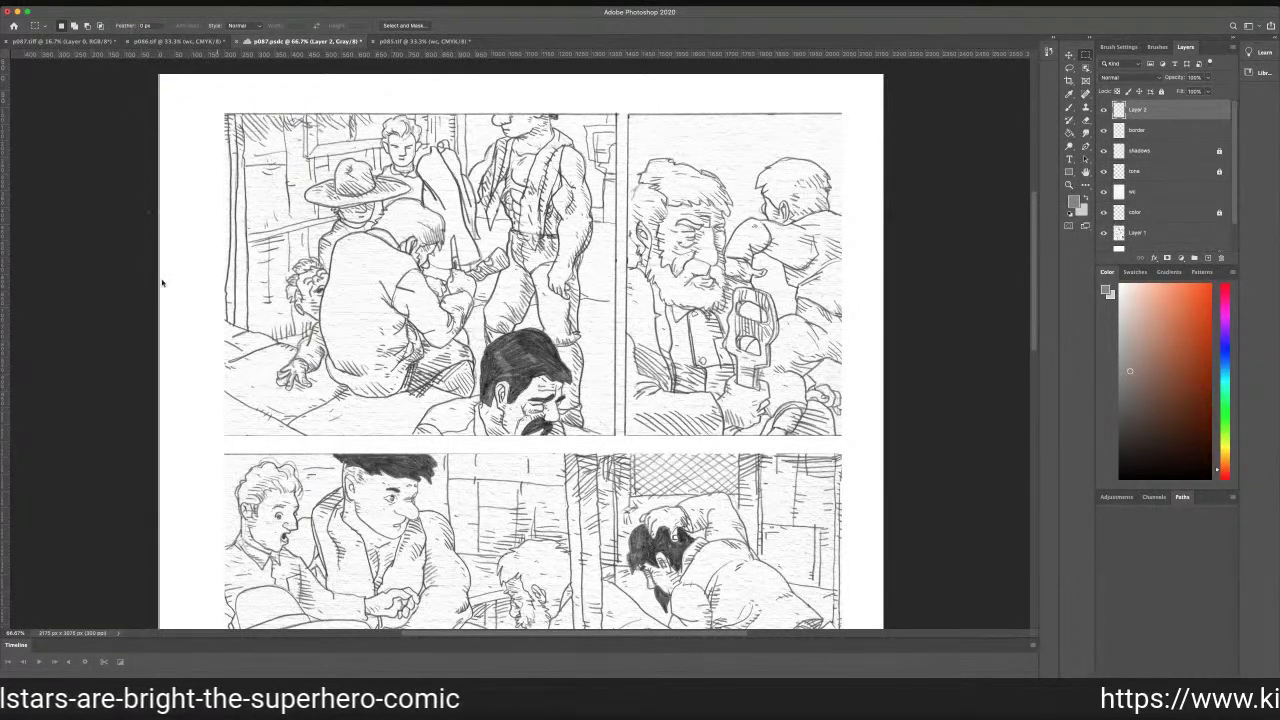
key("BackSpace")
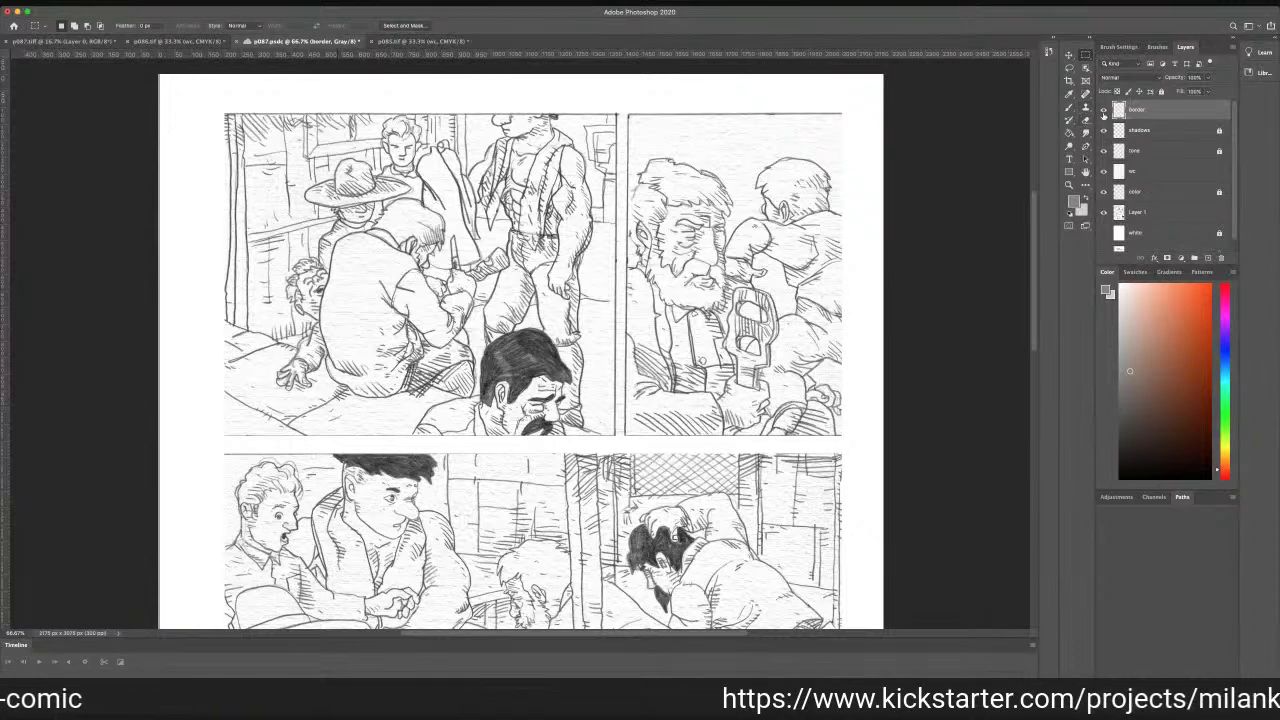
Hide and show the border layer repeatedly to compare its frames with the drawn panel edges across the page, including the third row
left_click(1104, 110)
left_click(1104, 110)
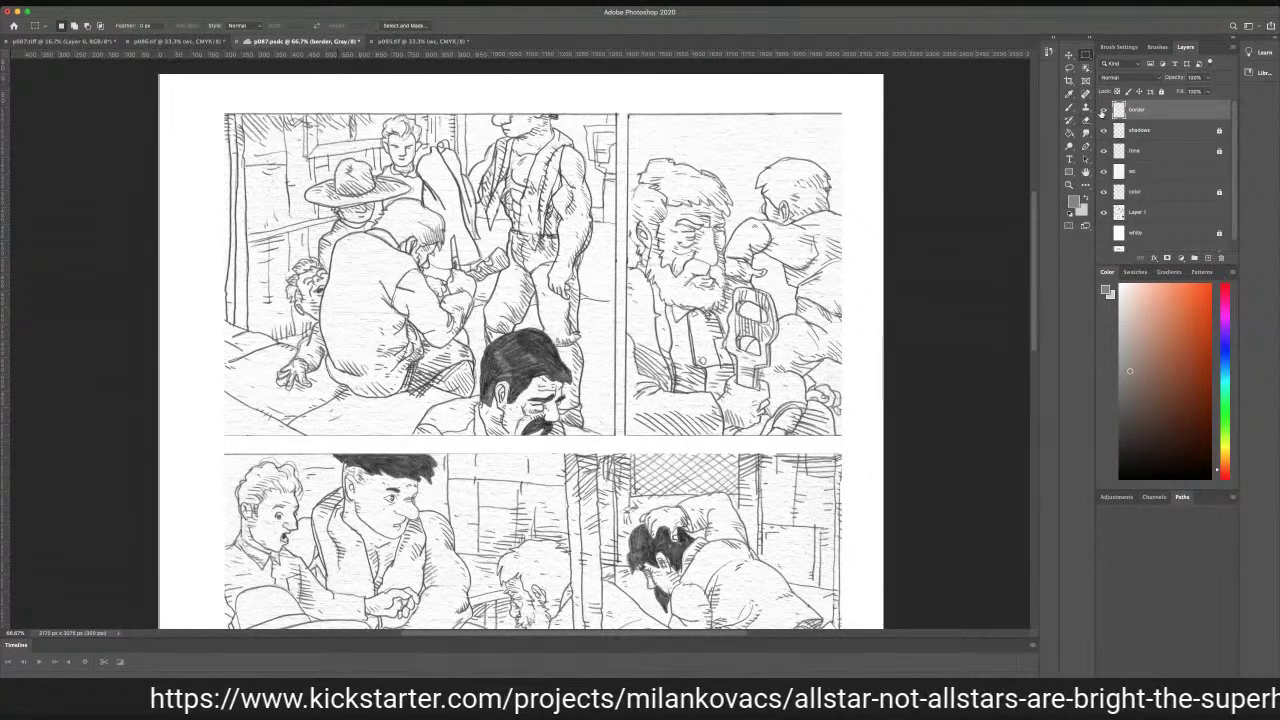
key("super+z")
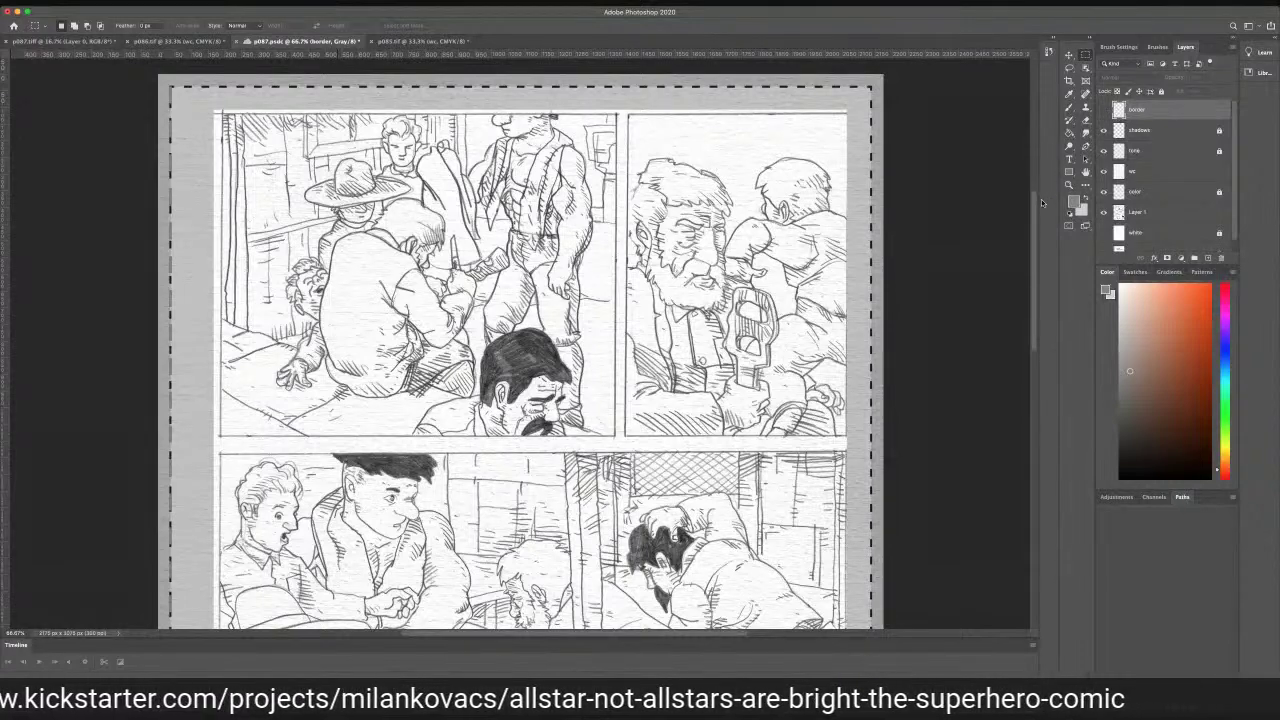
scroll(1037, 205, "down", 10)
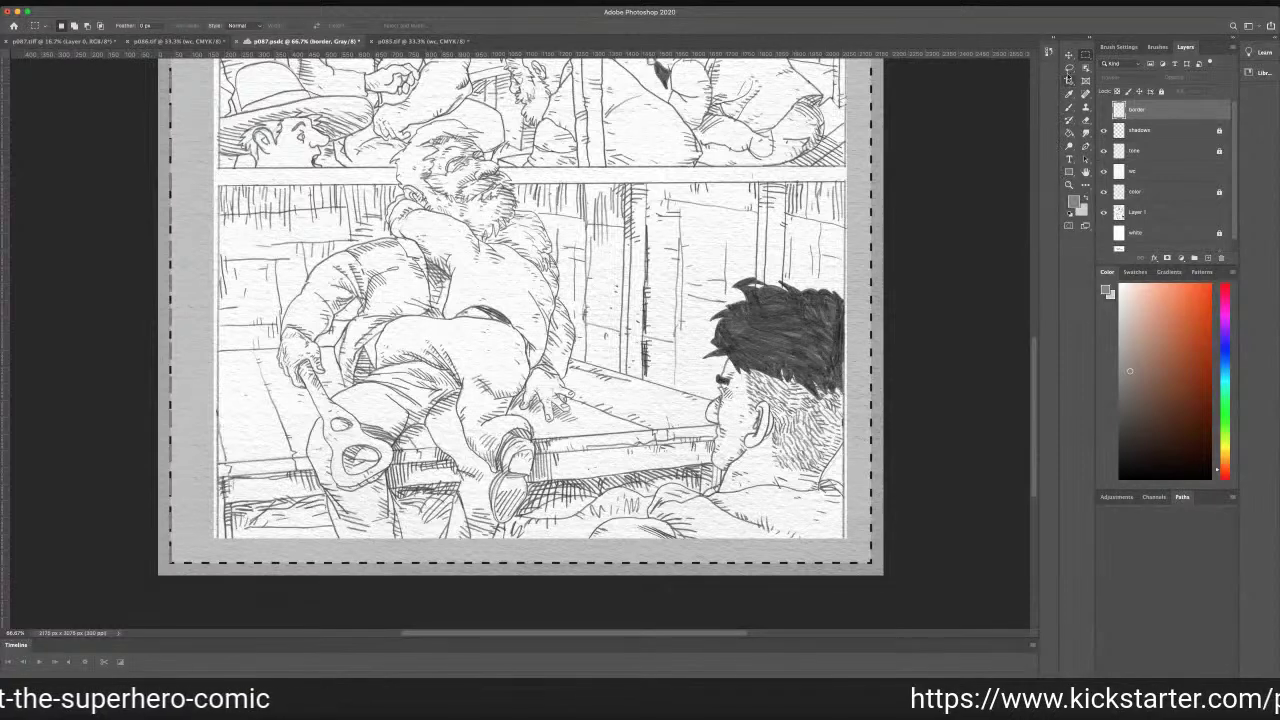
left_click(1104, 110)
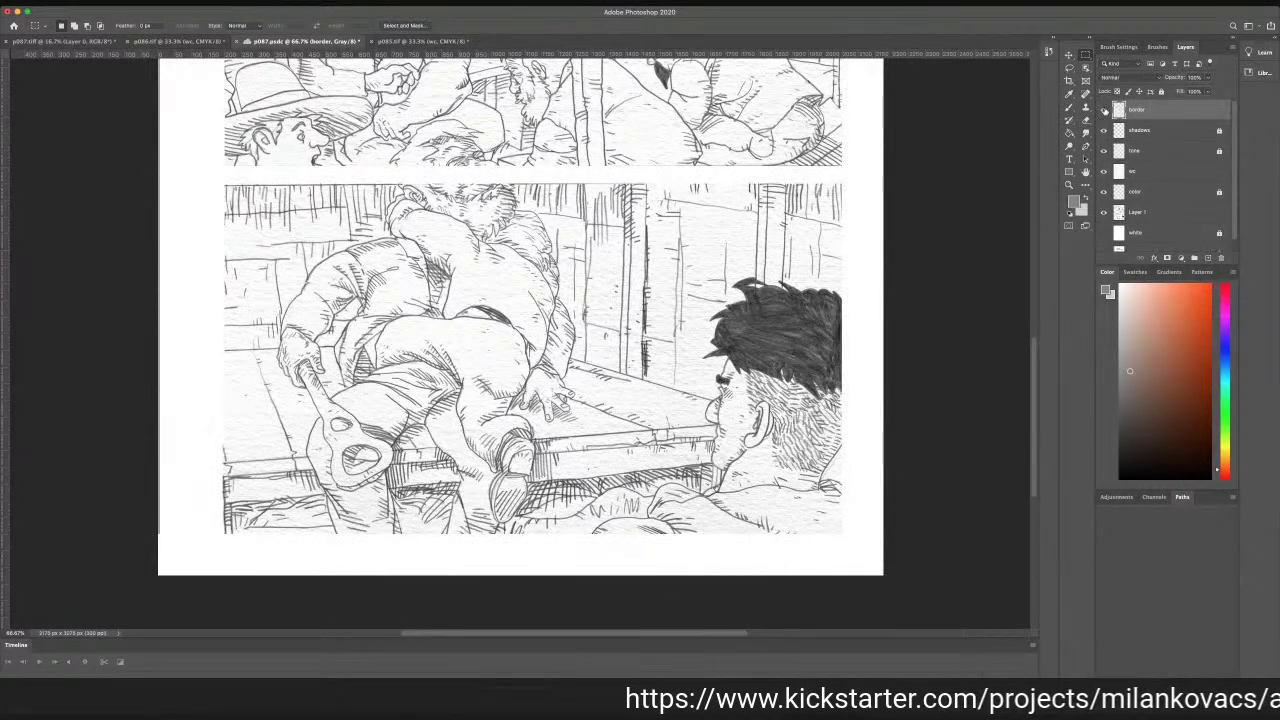
left_click(1104, 110)
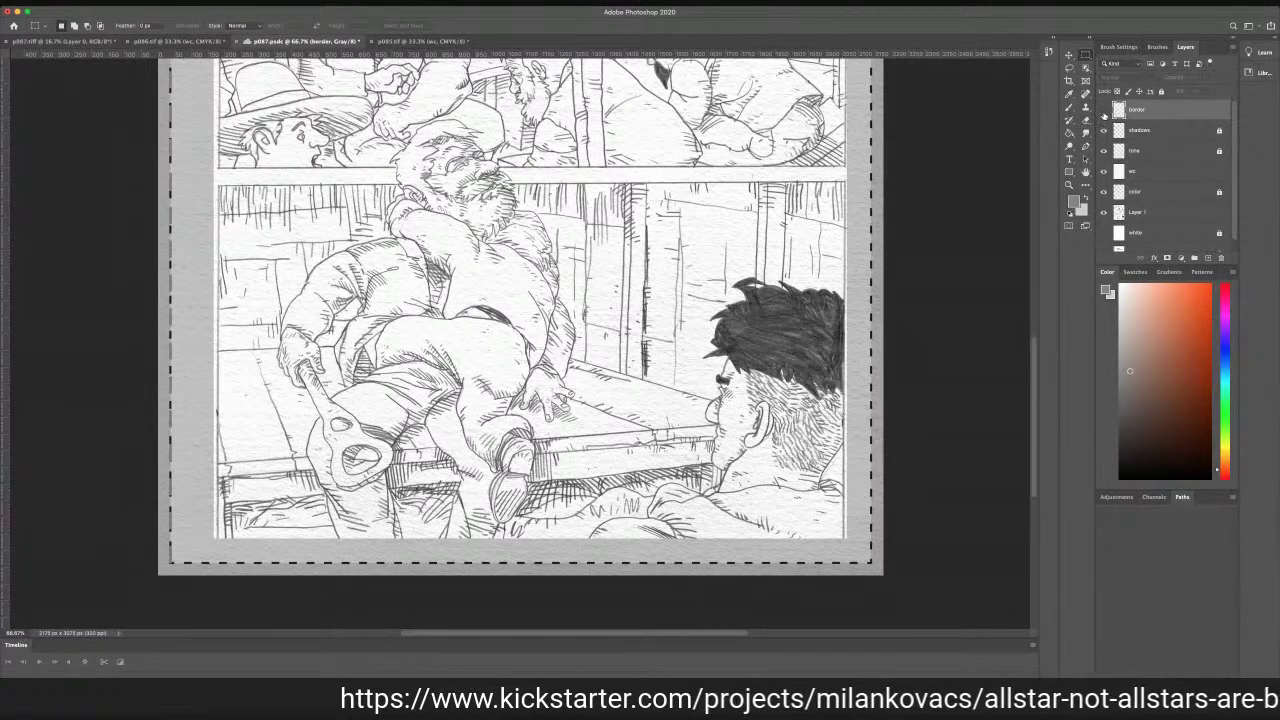
left_click(1104, 110)
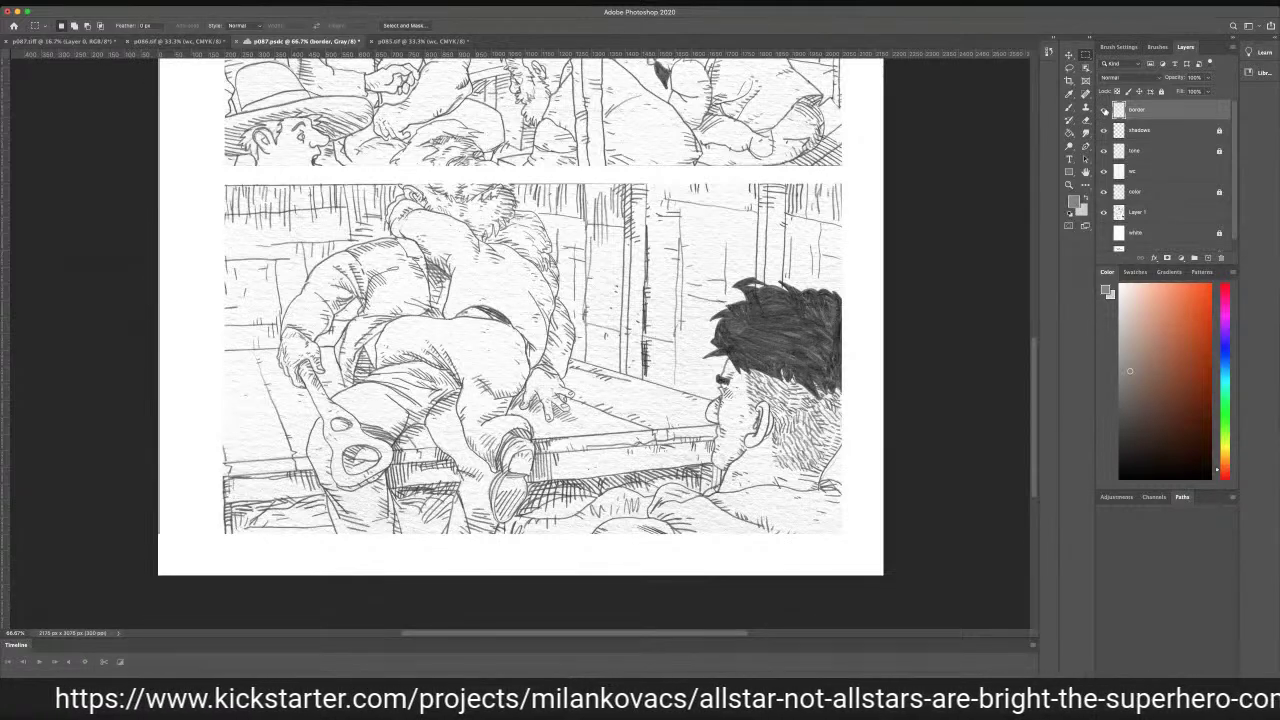
left_click(1104, 110)
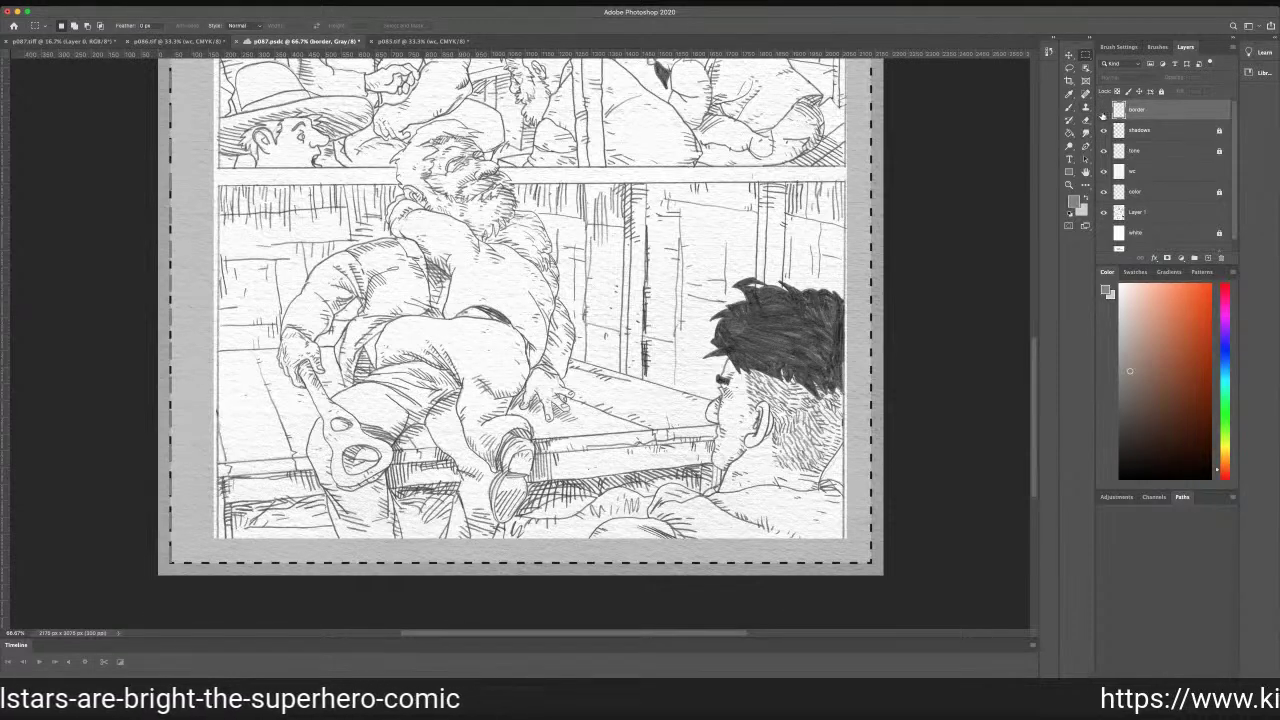
left_click(1104, 111)
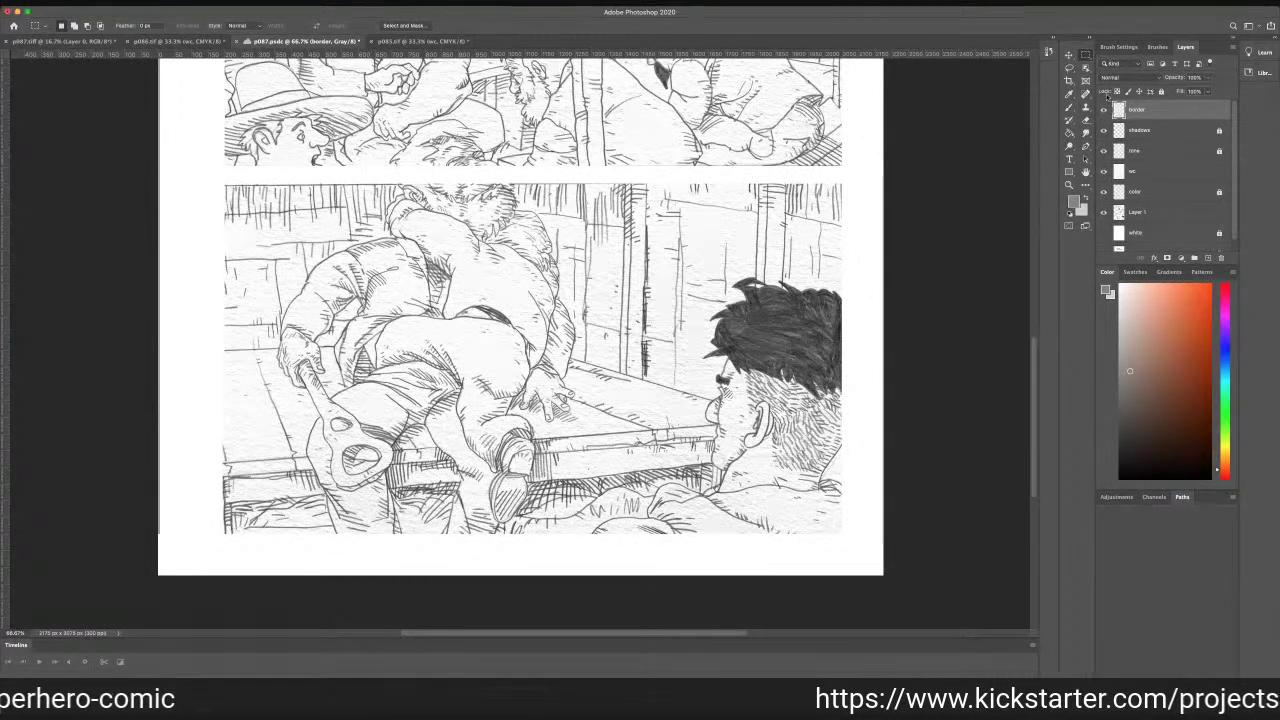
Try the Multiply blend mode on the border layer
key("super+z")
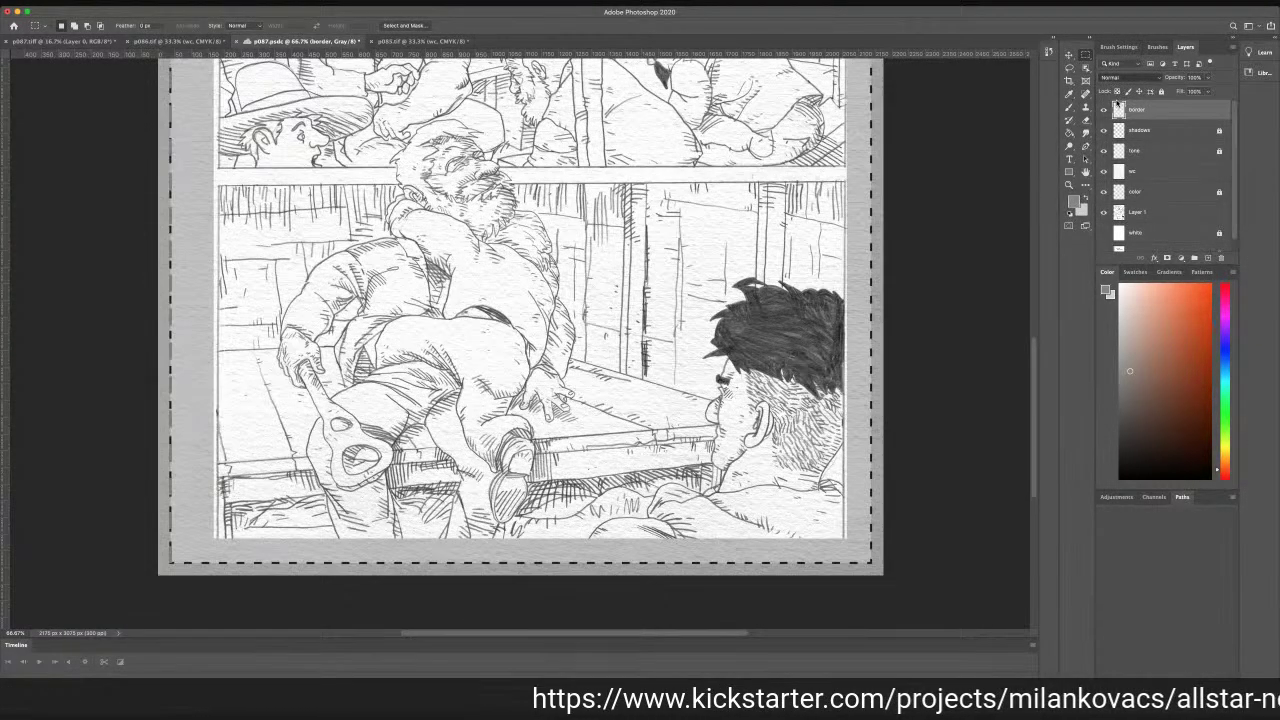
key("alt+shift+m")
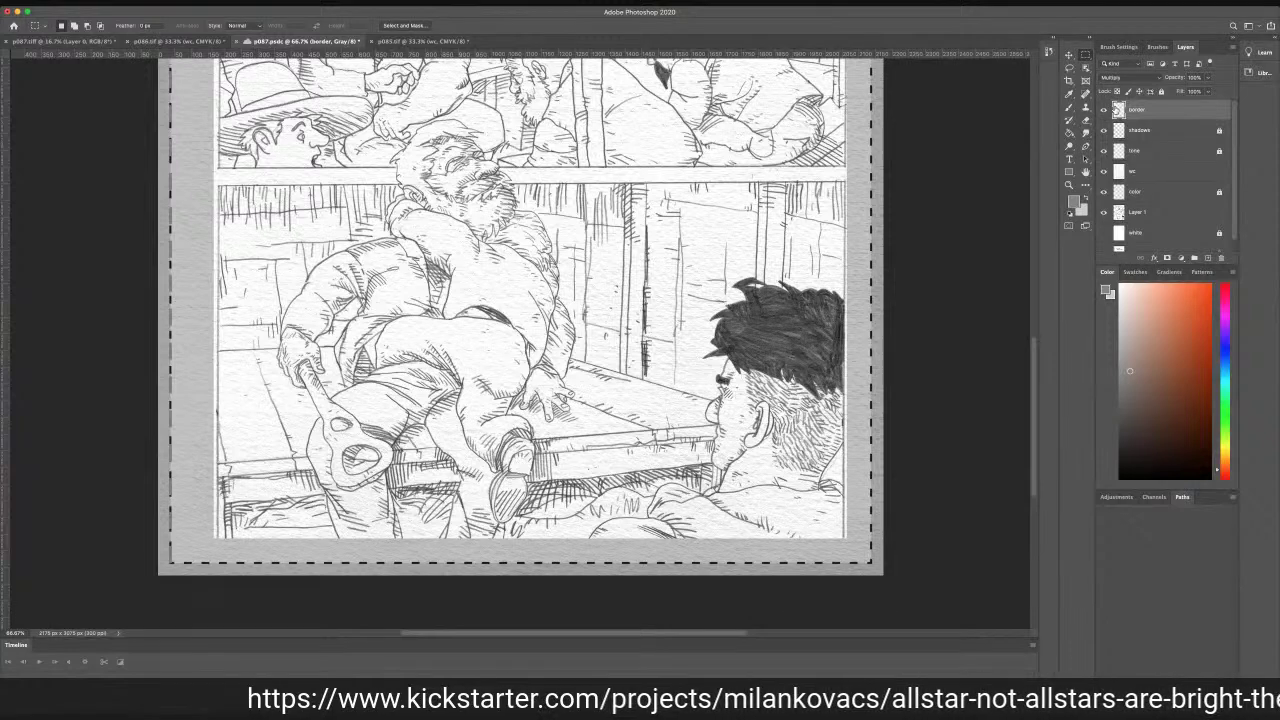
left_click(1115, 52)
Scale the border layer up proportionally from its lower and upper edges to about 101% so it fits the drawn panels, and apply the transform
key("v")
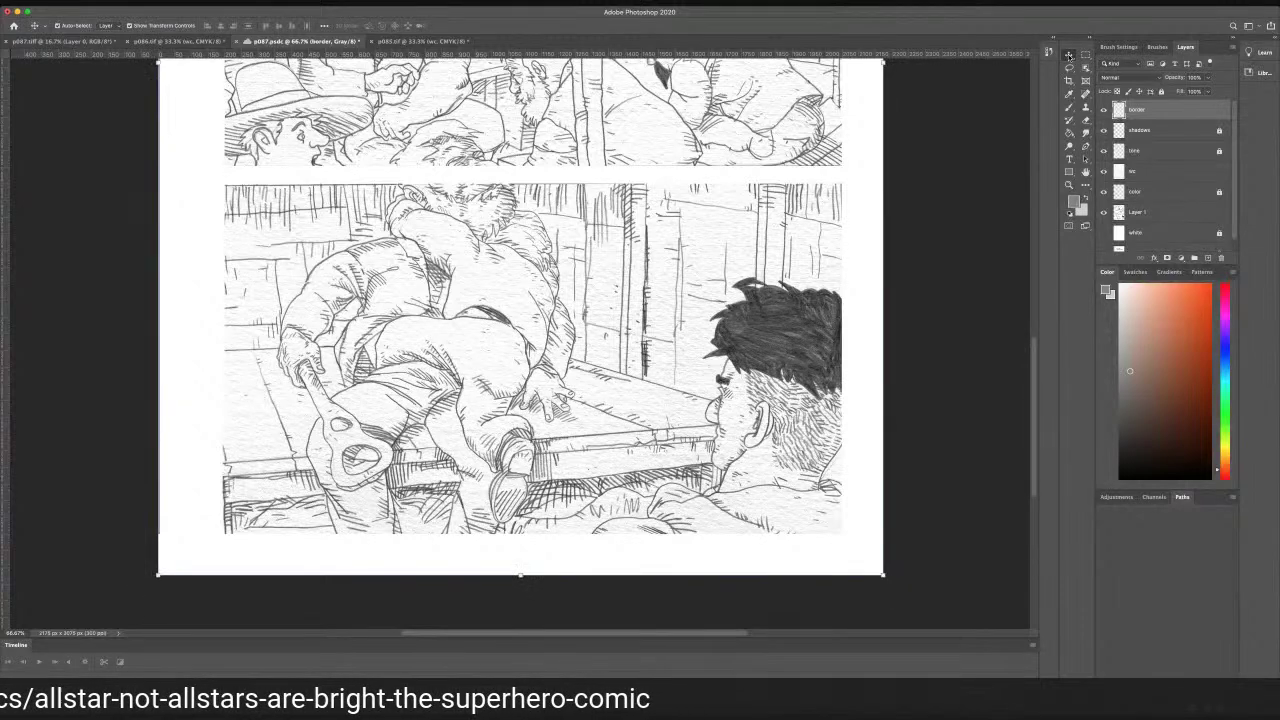
left_click(520, 576)
left_click_drag(520, 578, 520, 582)
left_click_drag(520, 582, 520, 580)
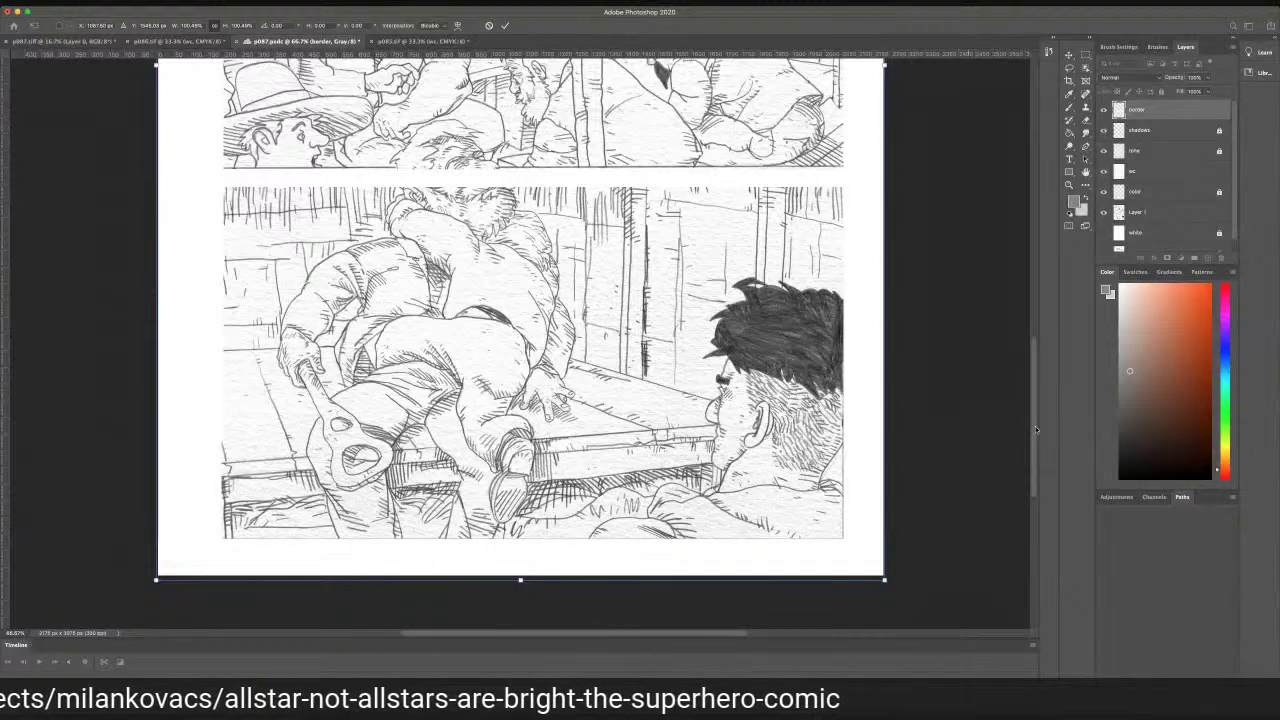
scroll(1035, 426, "up", 7)
scroll(979, 332, "up", 7)
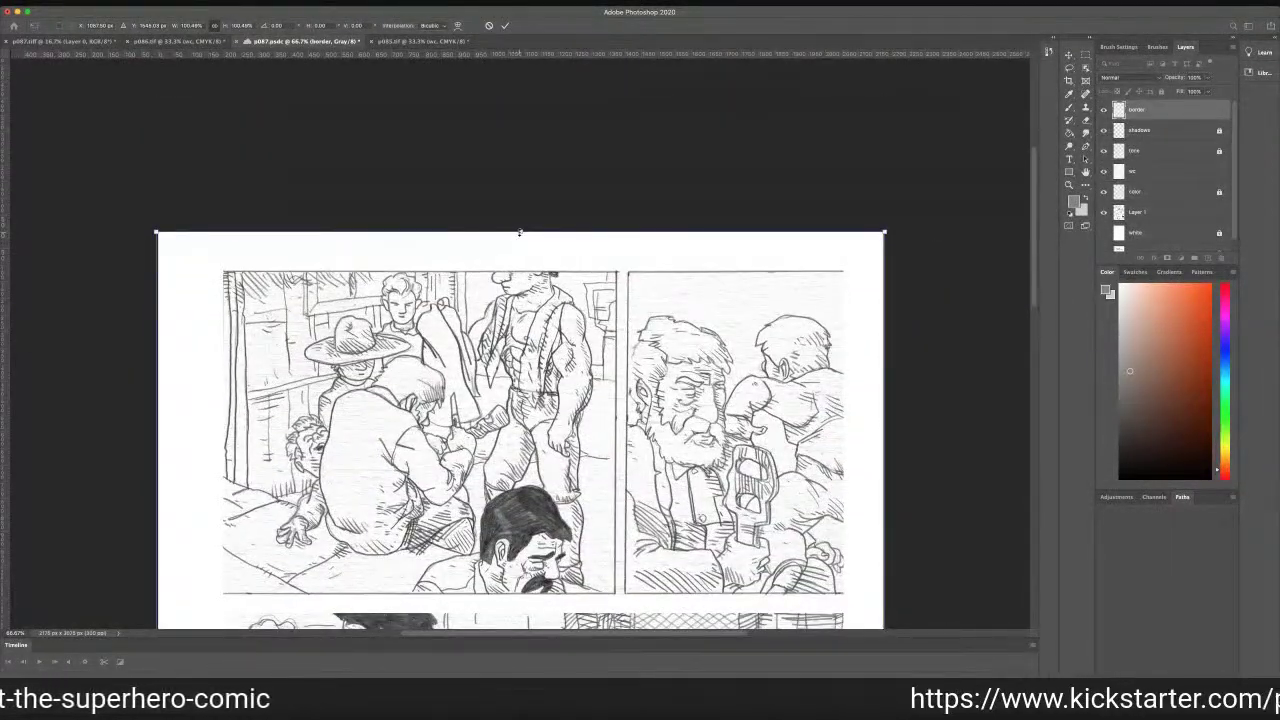
left_click_drag(517, 231, 505, 227)
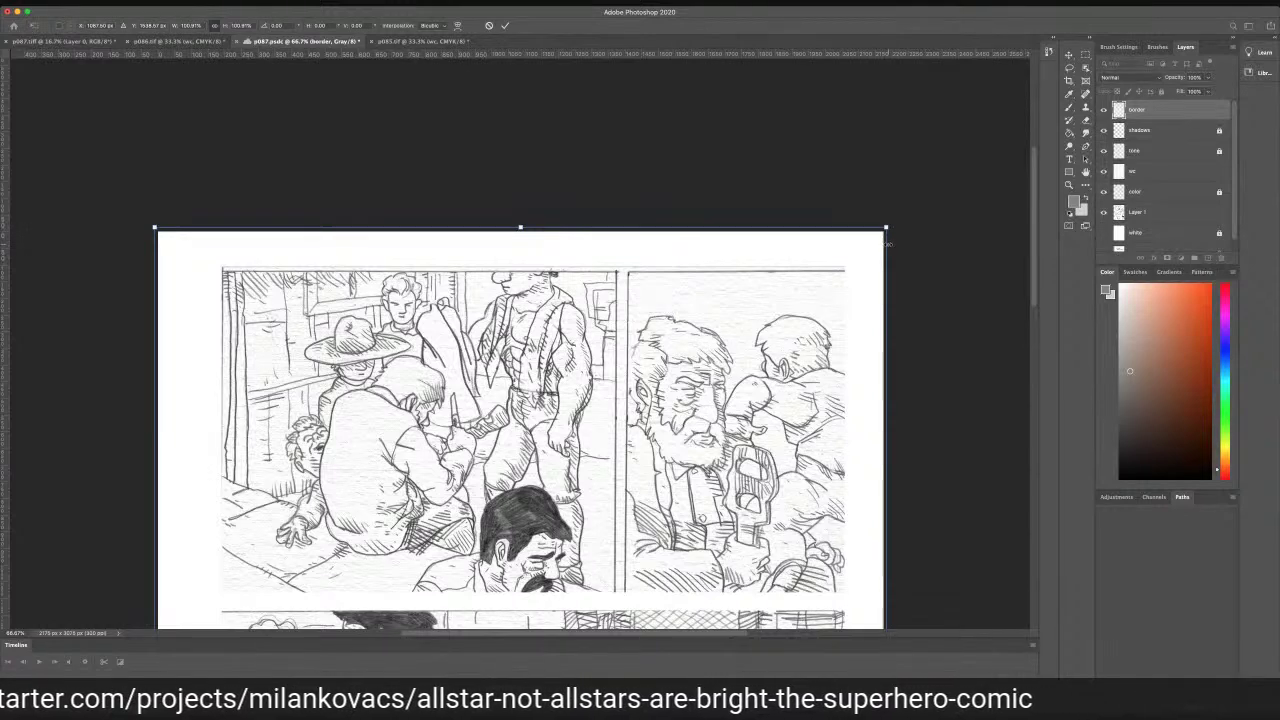
key("Return")
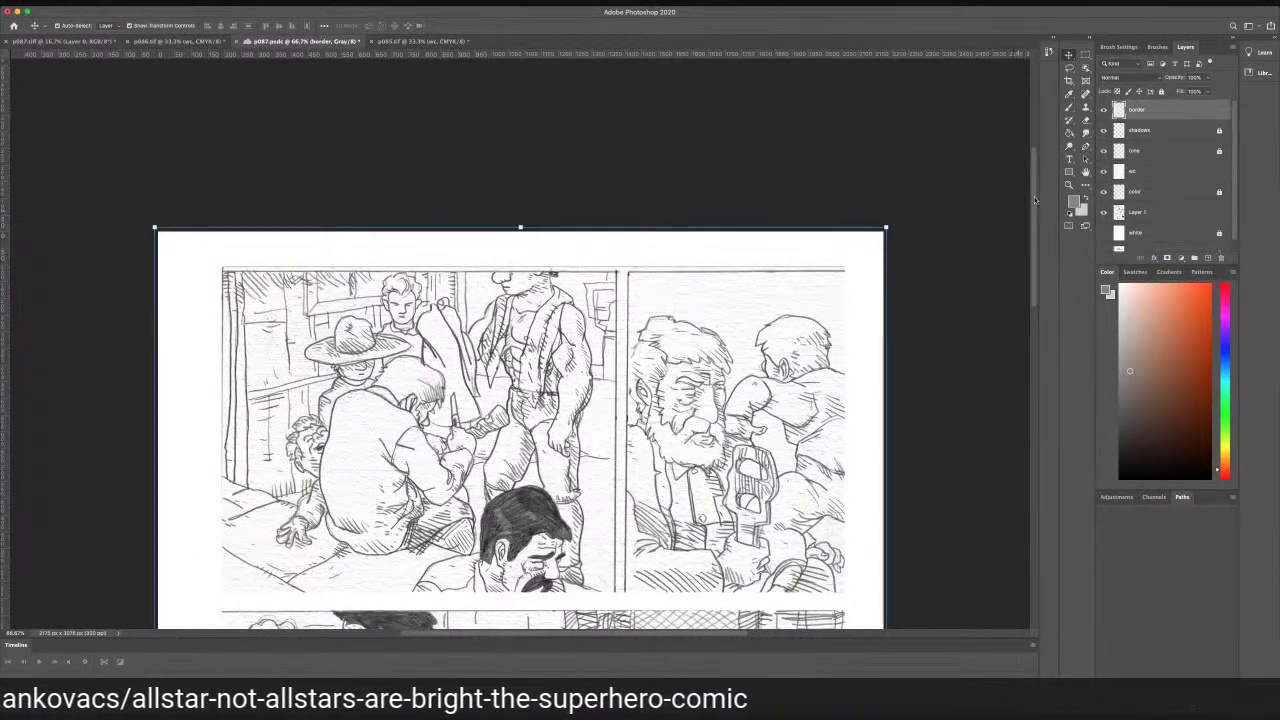
Marquee-select the narrow vertical gutter between the two top-row panels, keeping the border layer active
scroll(1032, 203, "down", 3)
scroll(1049, 242, "down", 3)
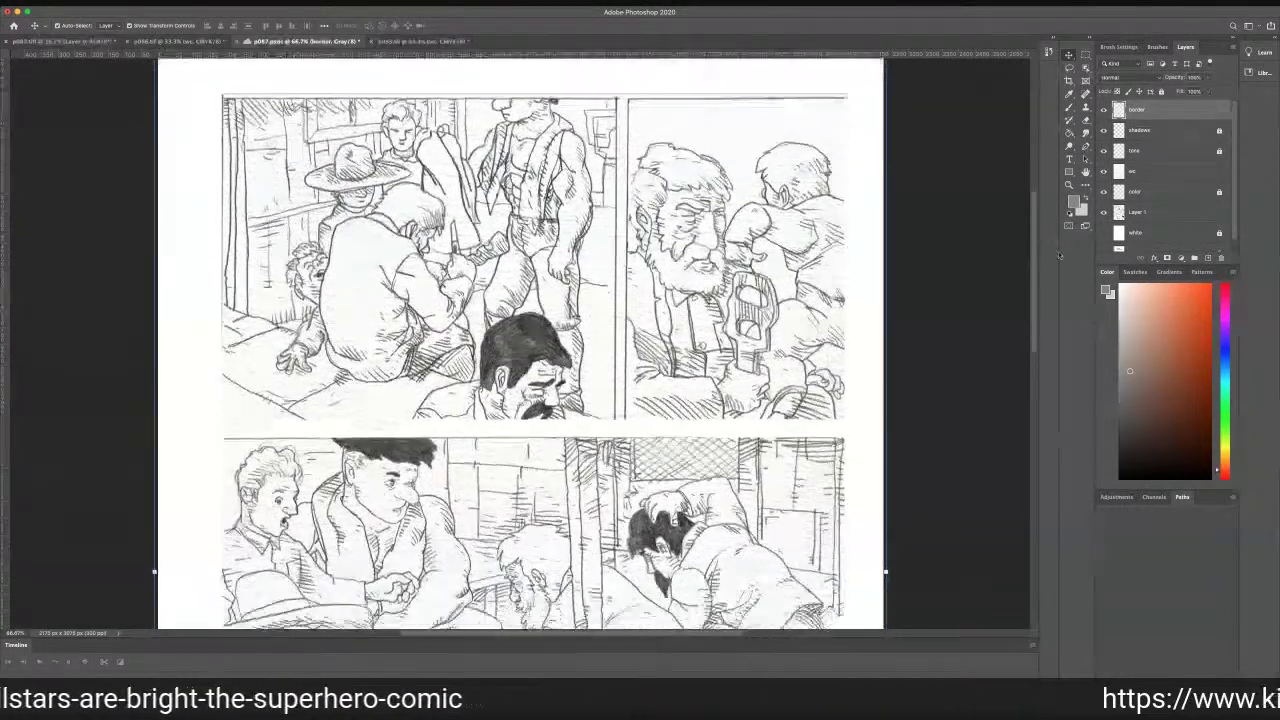
scroll(1066, 276, "down", 10)
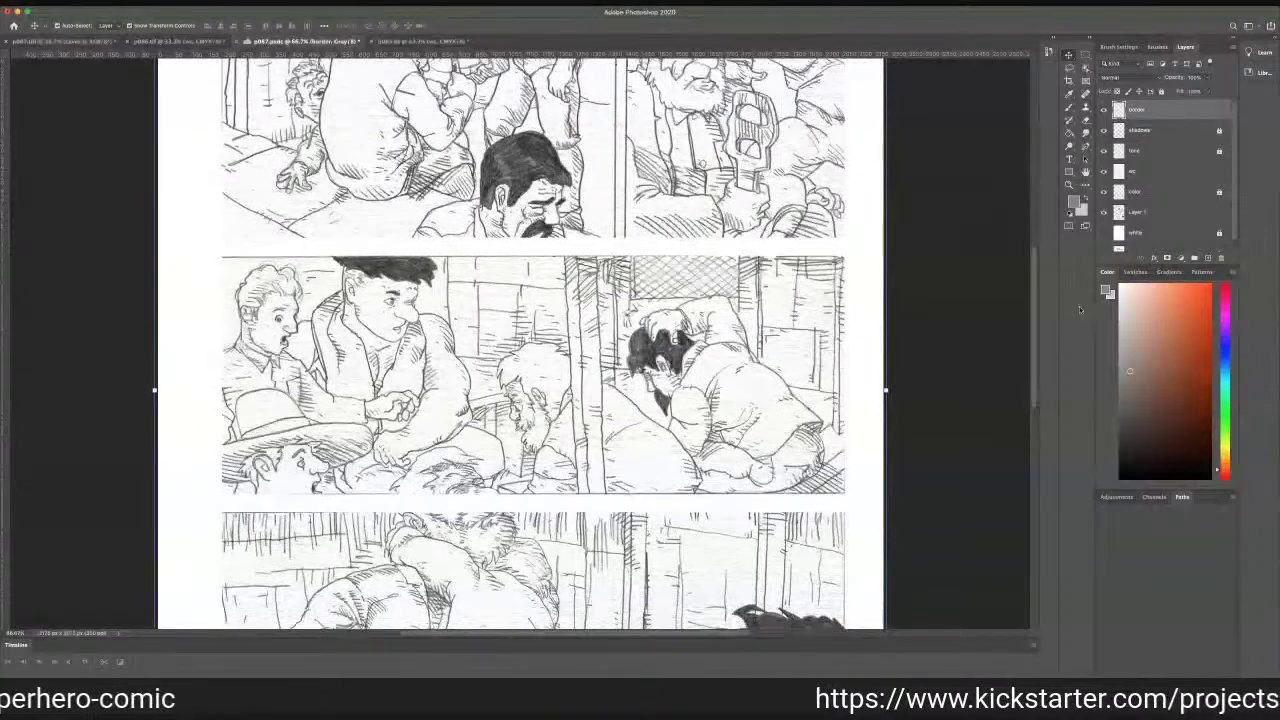
scroll(1035, 230, "up", 10)
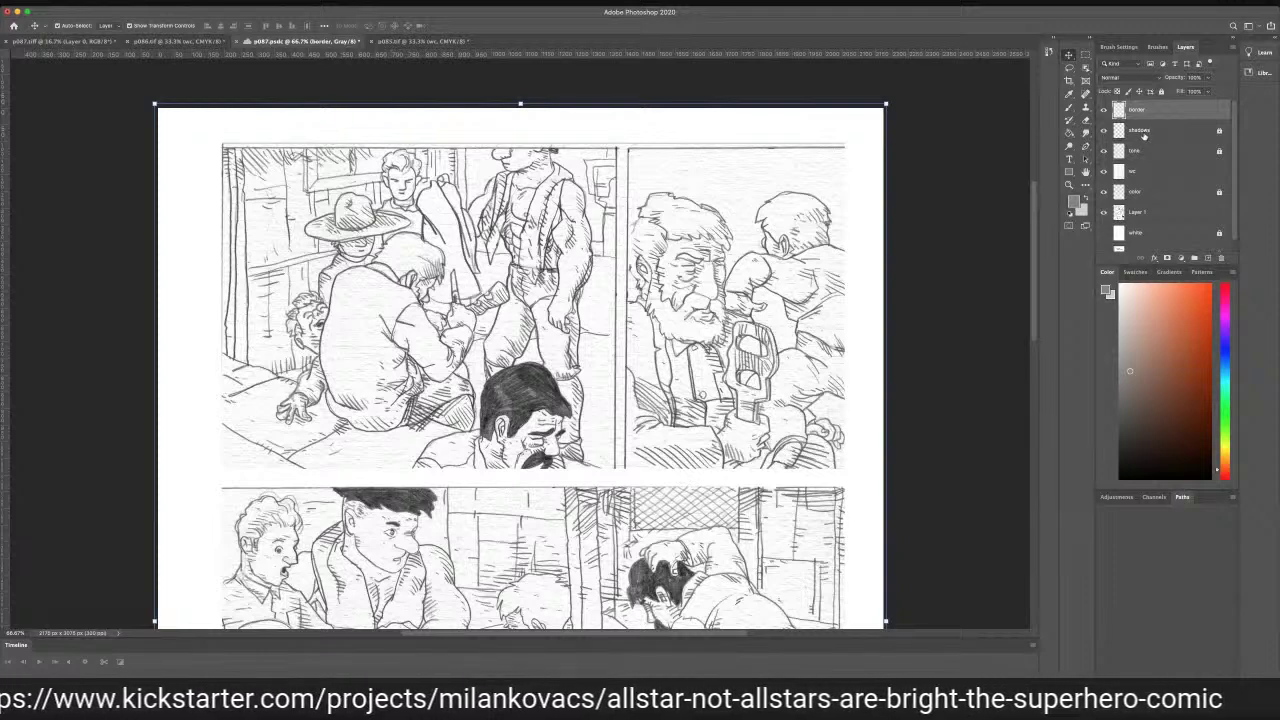
left_click(1069, 67)
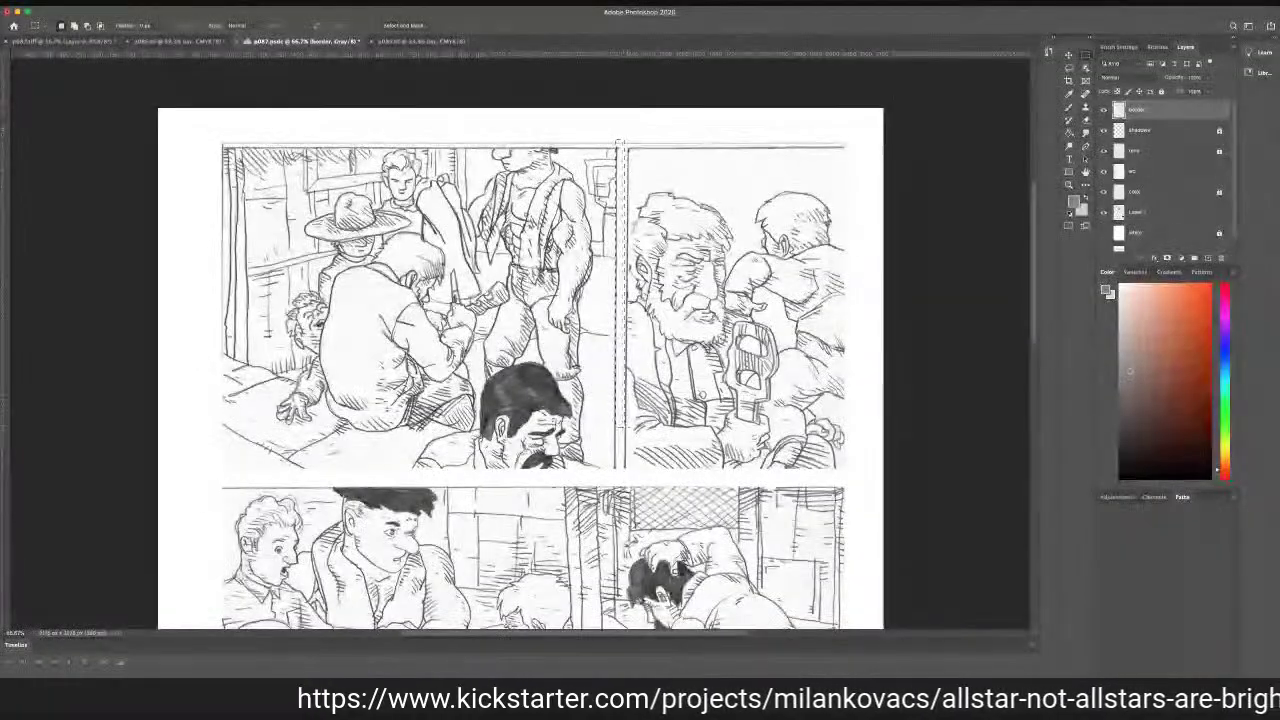
left_click_drag(615, 143, 626, 468)
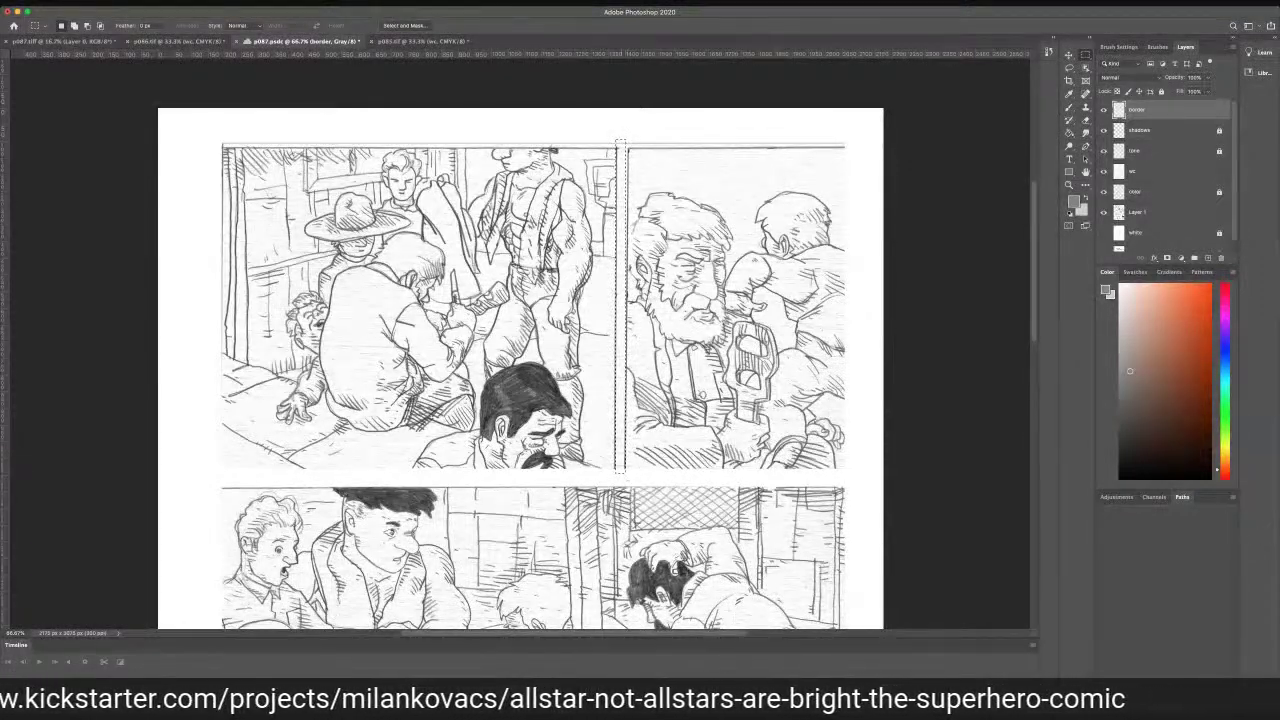
key("super+d")
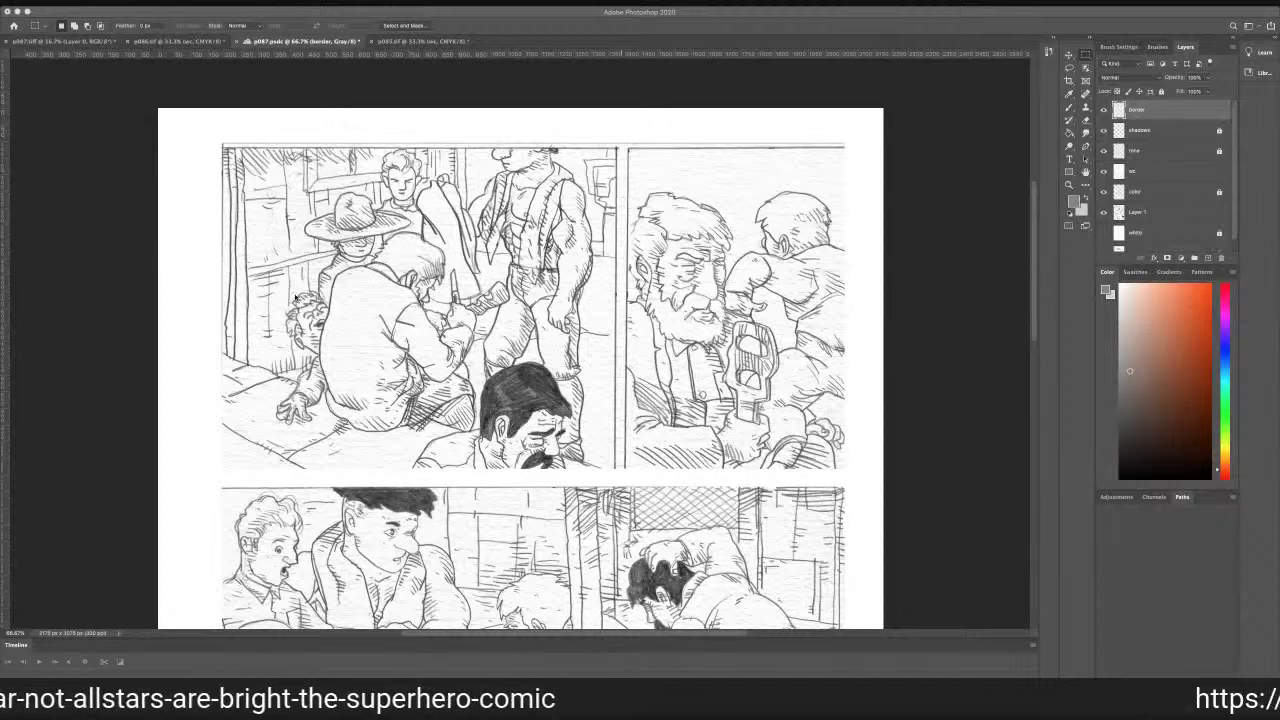
key("ctrl+shift+d")
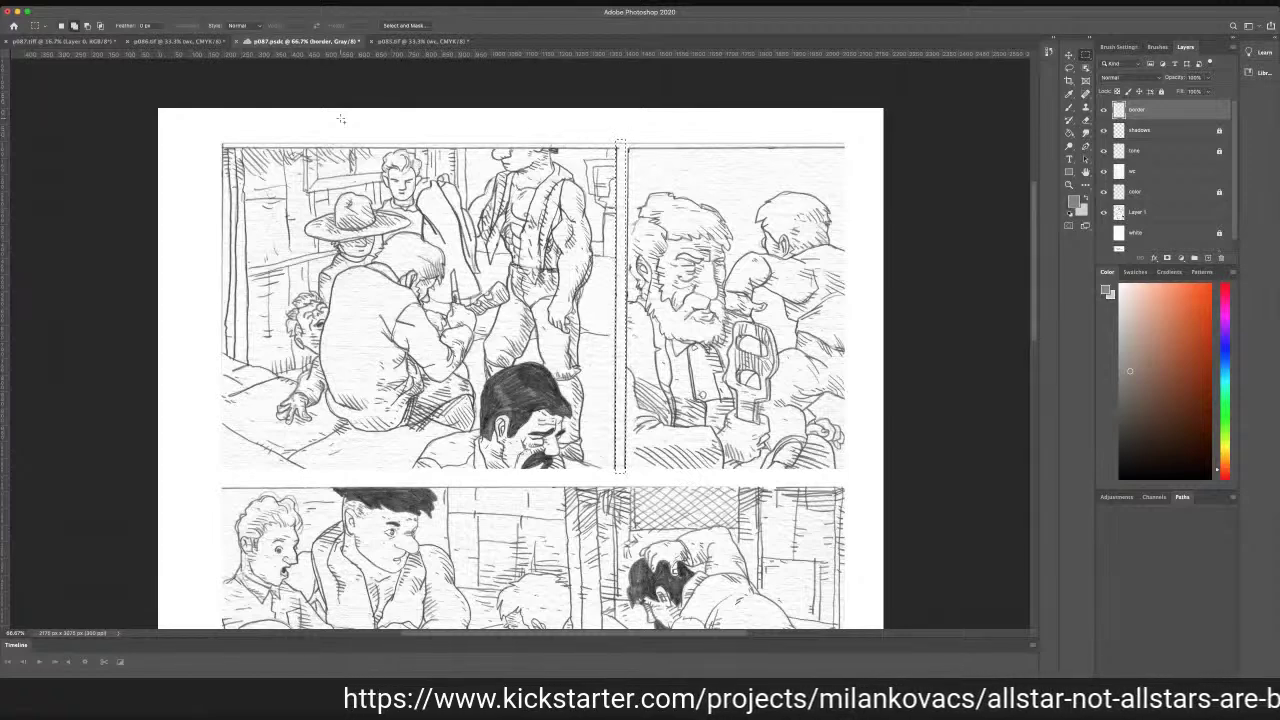
key("i")
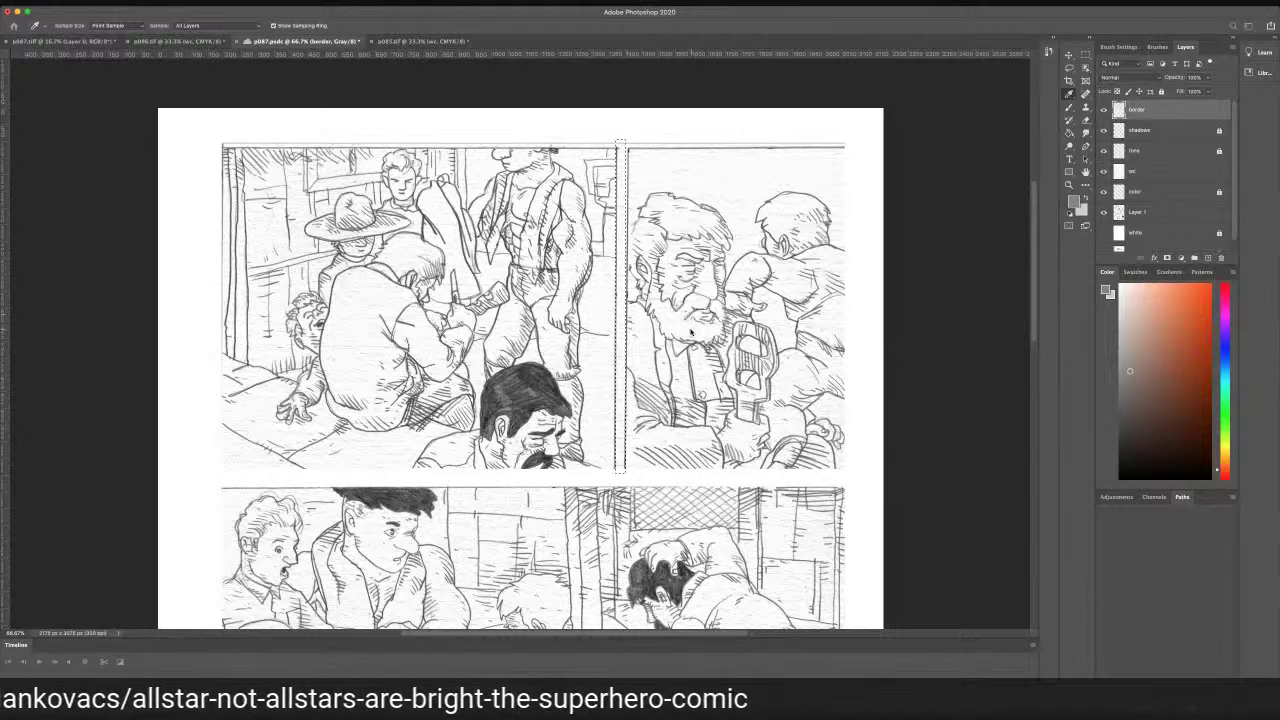
key("m")
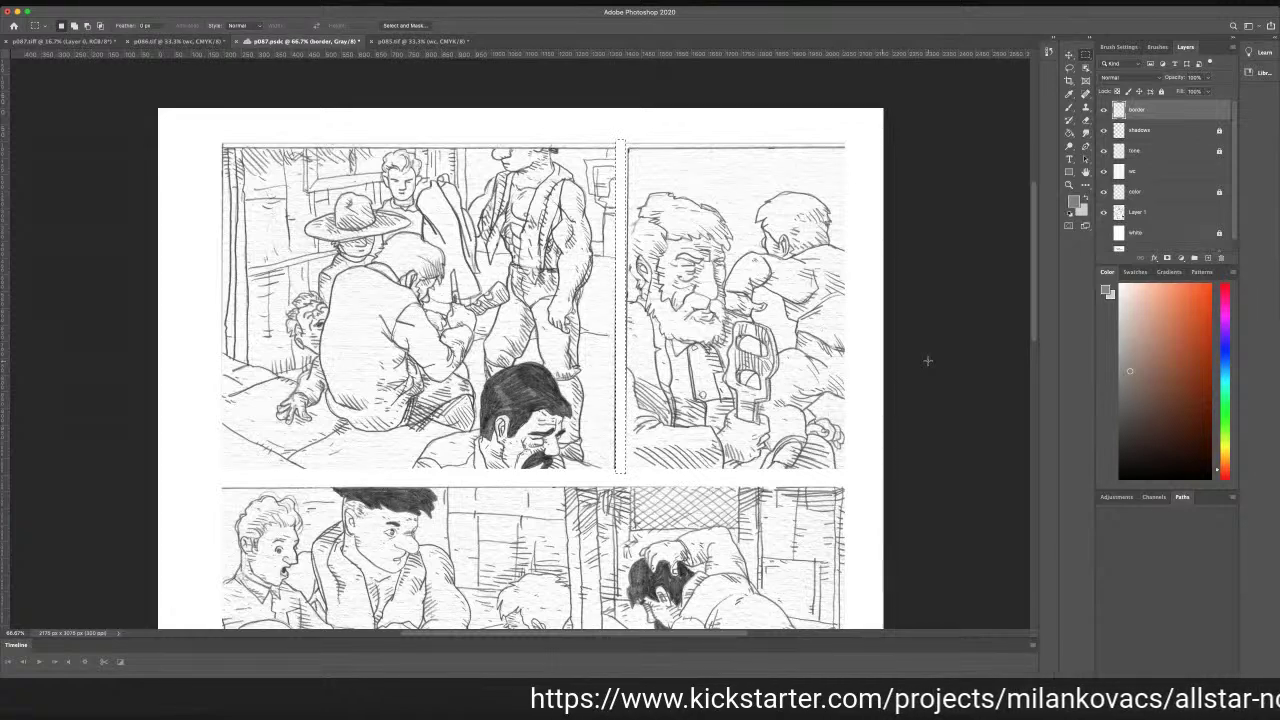
key("super+j")
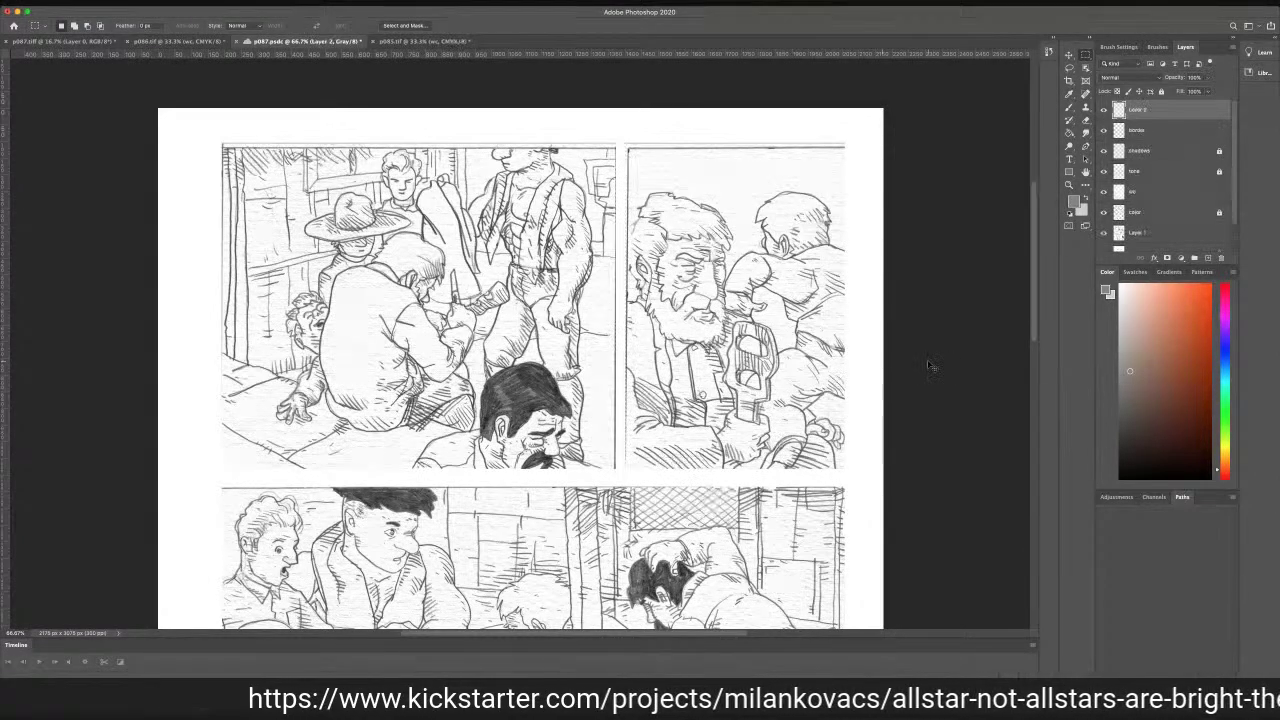
left_click(1068, 55)
left_click_drag(1035, 254, 1030, 96)
left_click(1085, 56)
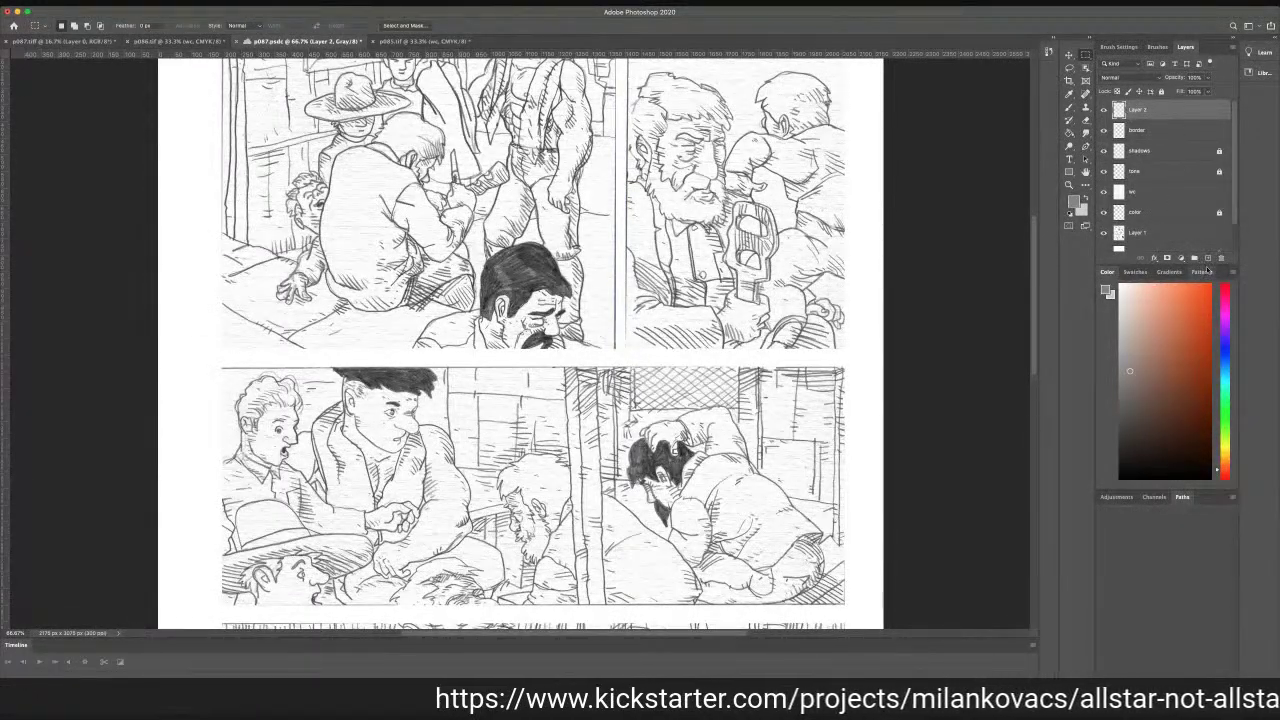
left_click(1219, 259)
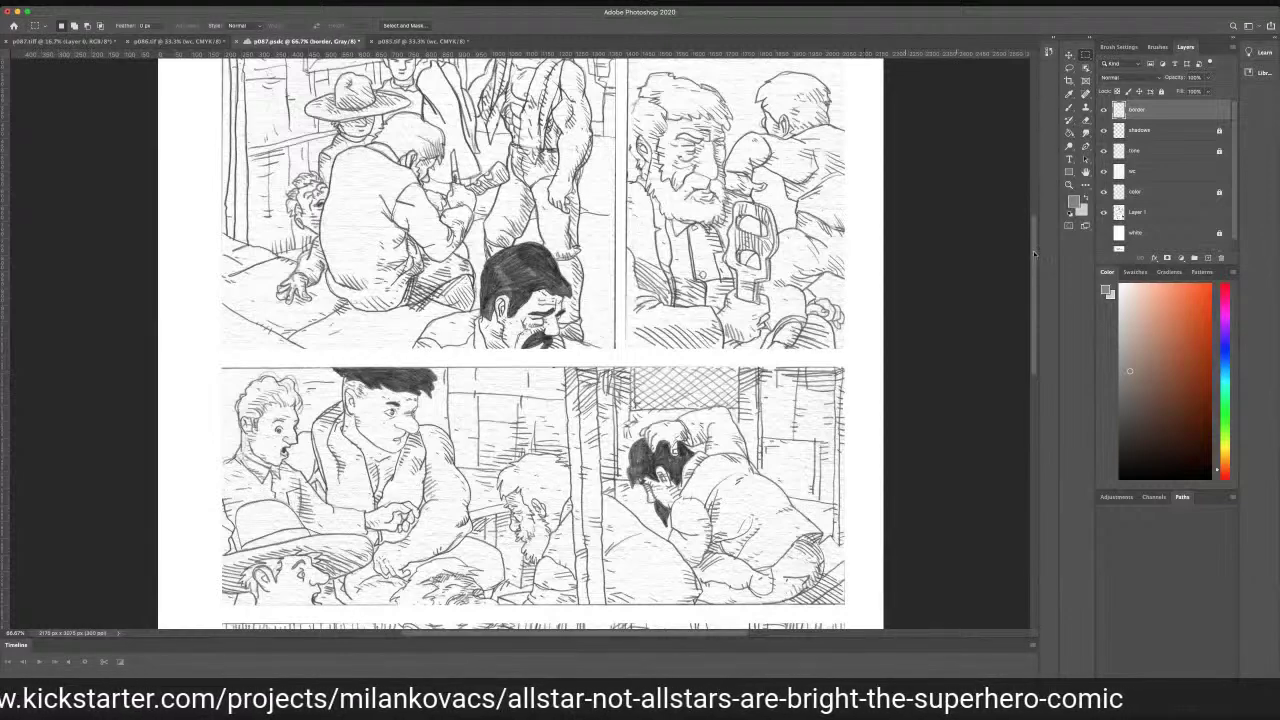
Lock the border layer completely so it cannot be edited
left_click_drag(1034, 254, 1022, 184)
scroll(1025, 185, "up", 1)
scroll(1035, 188, "down", 2)
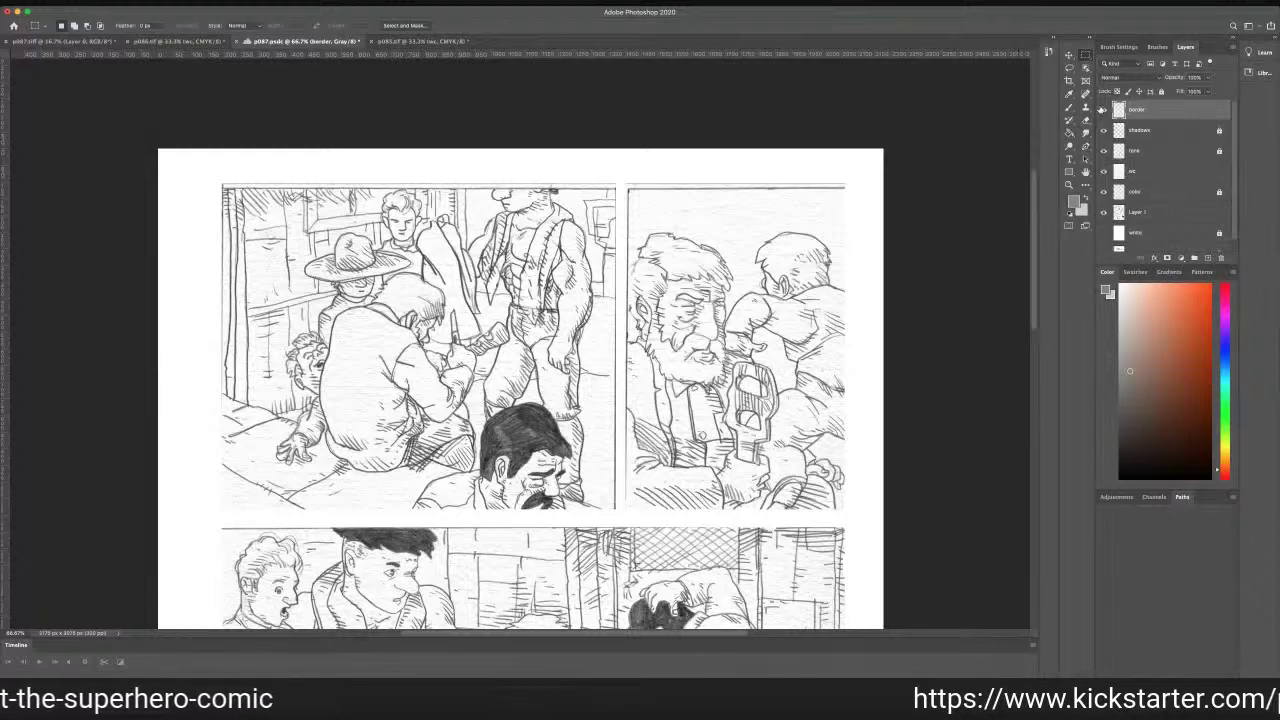
left_click(1162, 92)
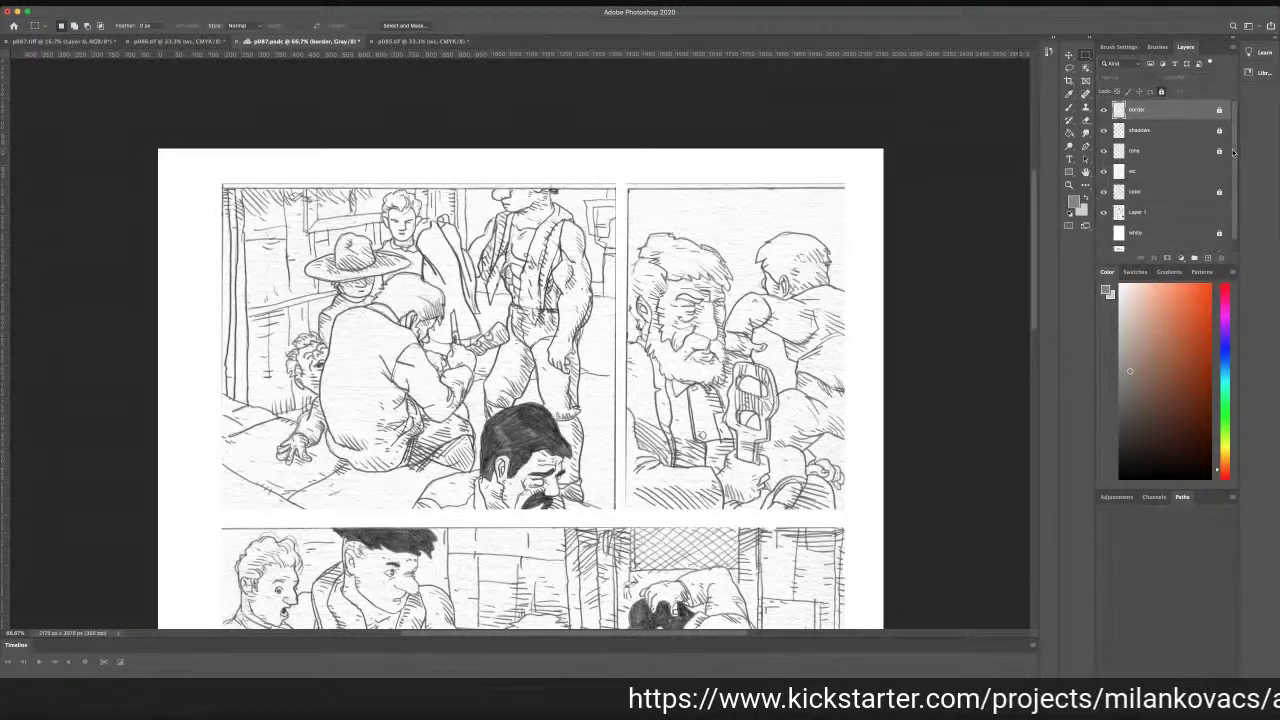
Stretch Layer 1 vertically from its upper edge to about 100.7% height, keeping the width, and apply the transform
scroll(1234, 158, "down", 1)
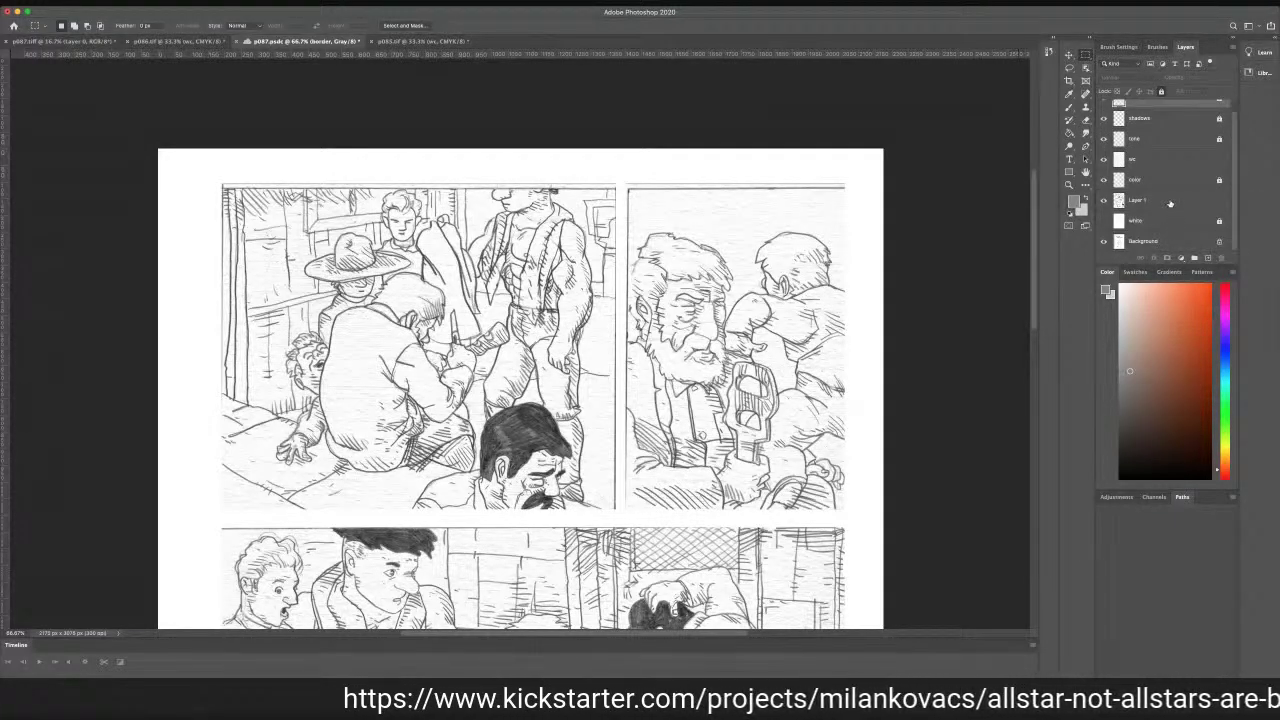
left_click(1170, 201)
left_click(1069, 56)
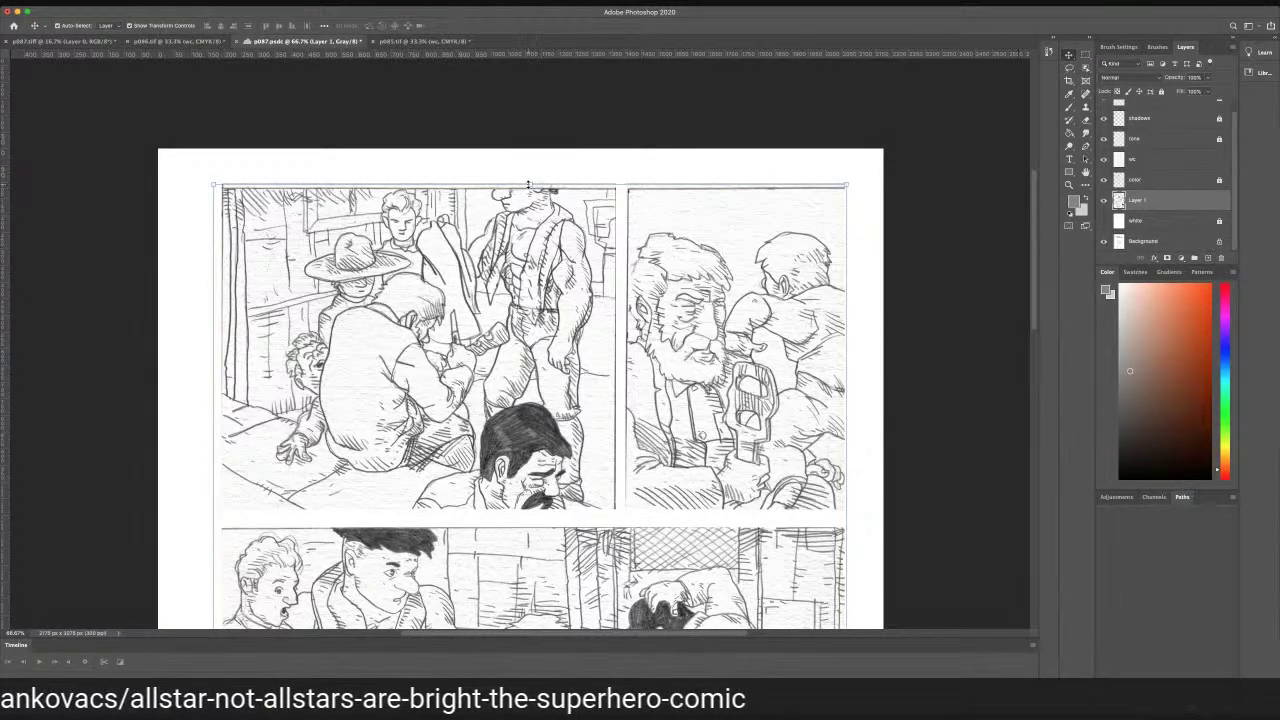
left_click(530, 185)
left_click_drag(530, 185, 528, 178)
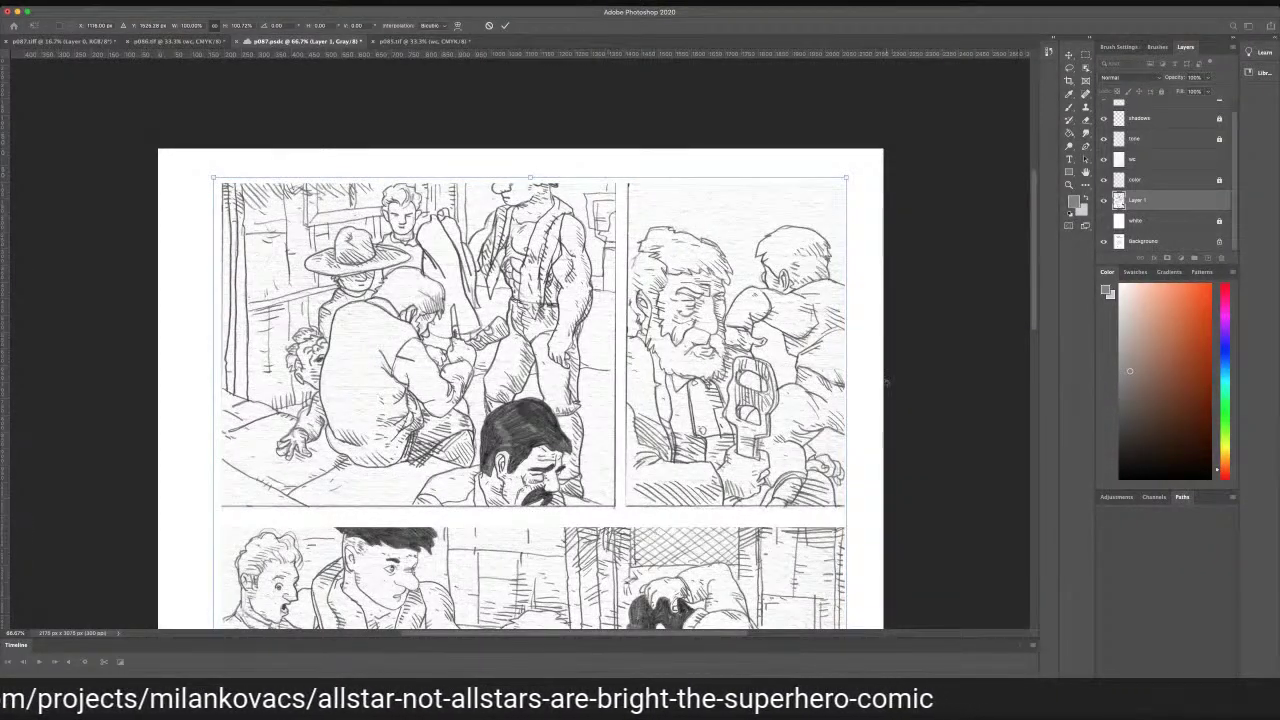
scroll(1035, 325, "down", 5)
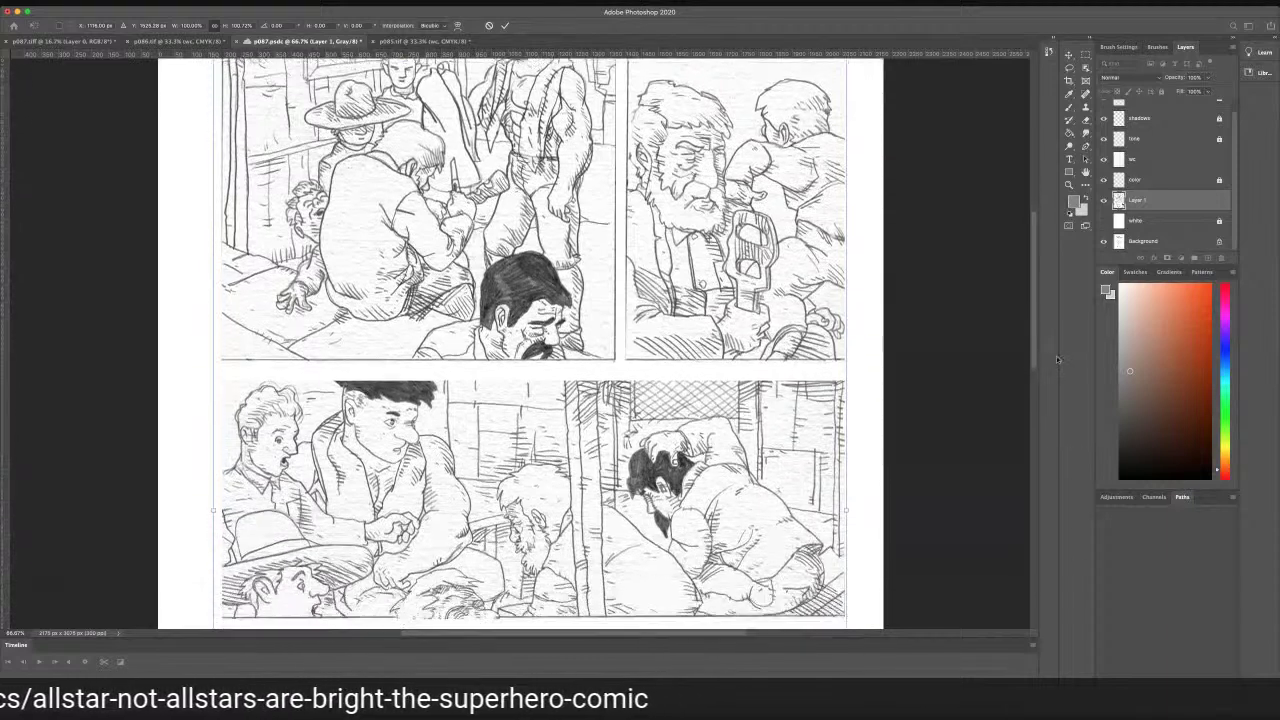
left_click_drag(1063, 366, 1093, 406)
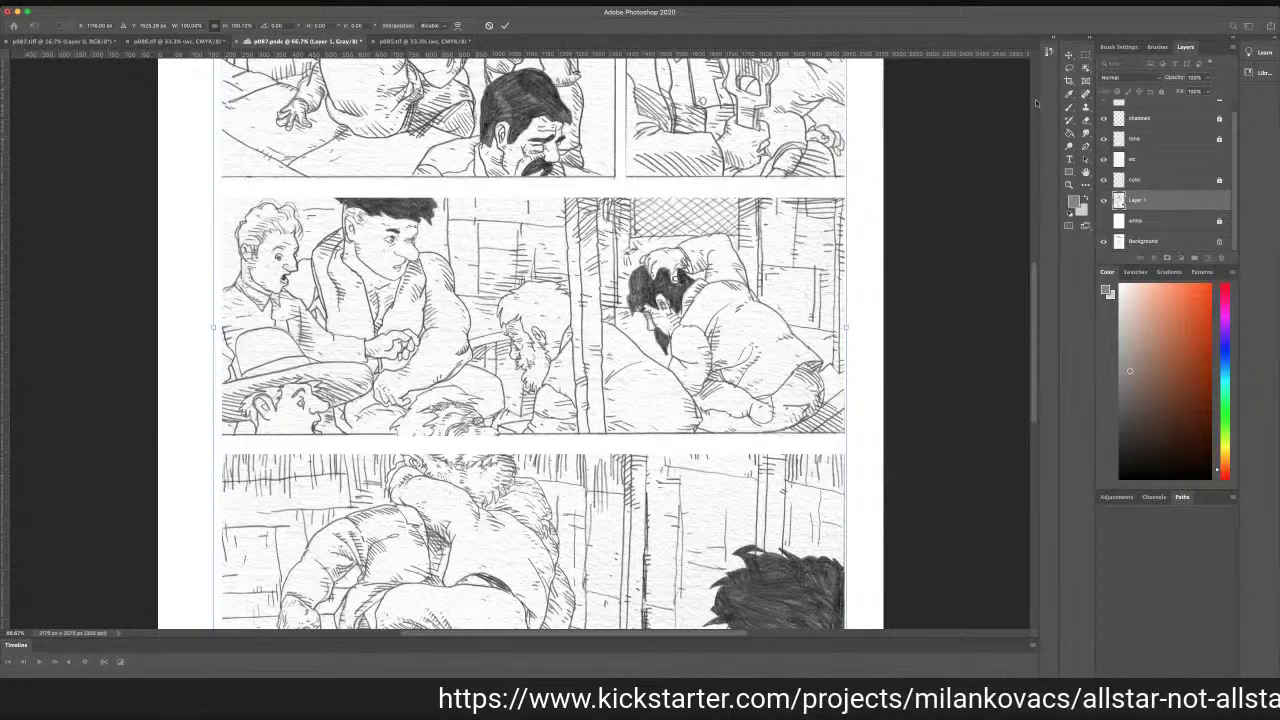
left_click(1067, 55)
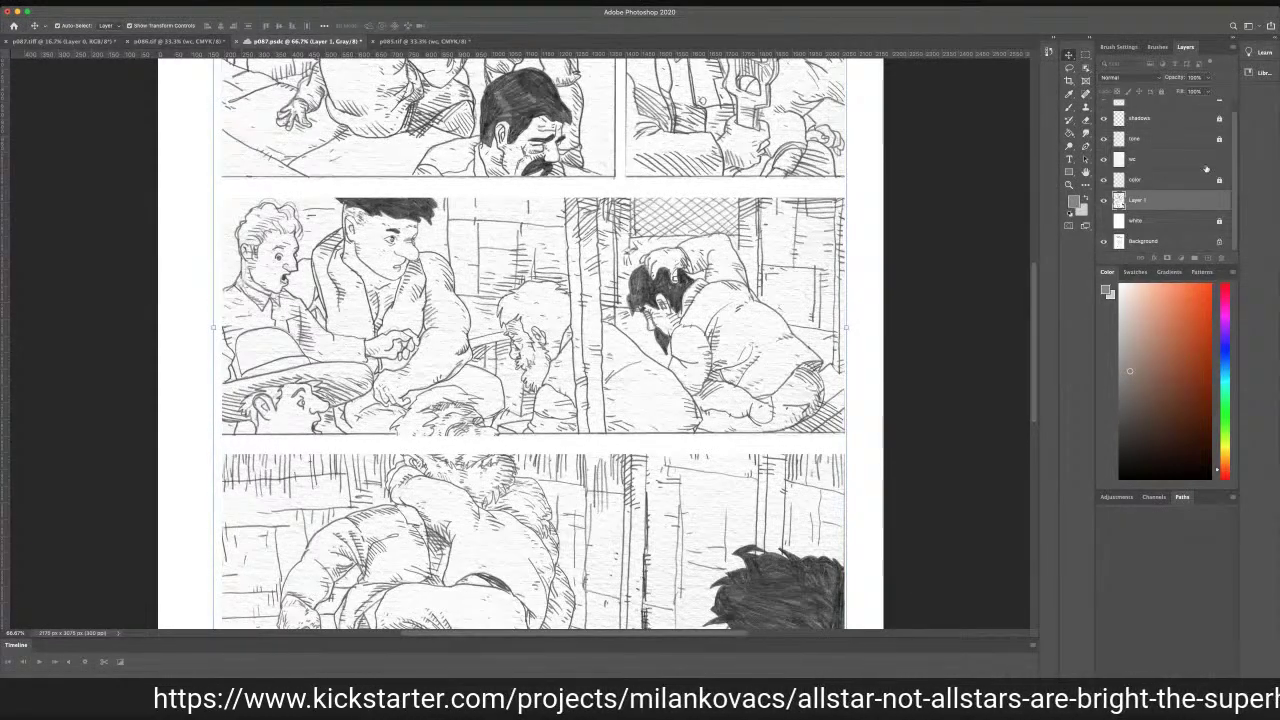
Unlock the border layer, select its horizontal gutter strip between the second and third rows, nudge it slightly upward, and deselect
left_click_drag(1234, 165, 1230, 150)
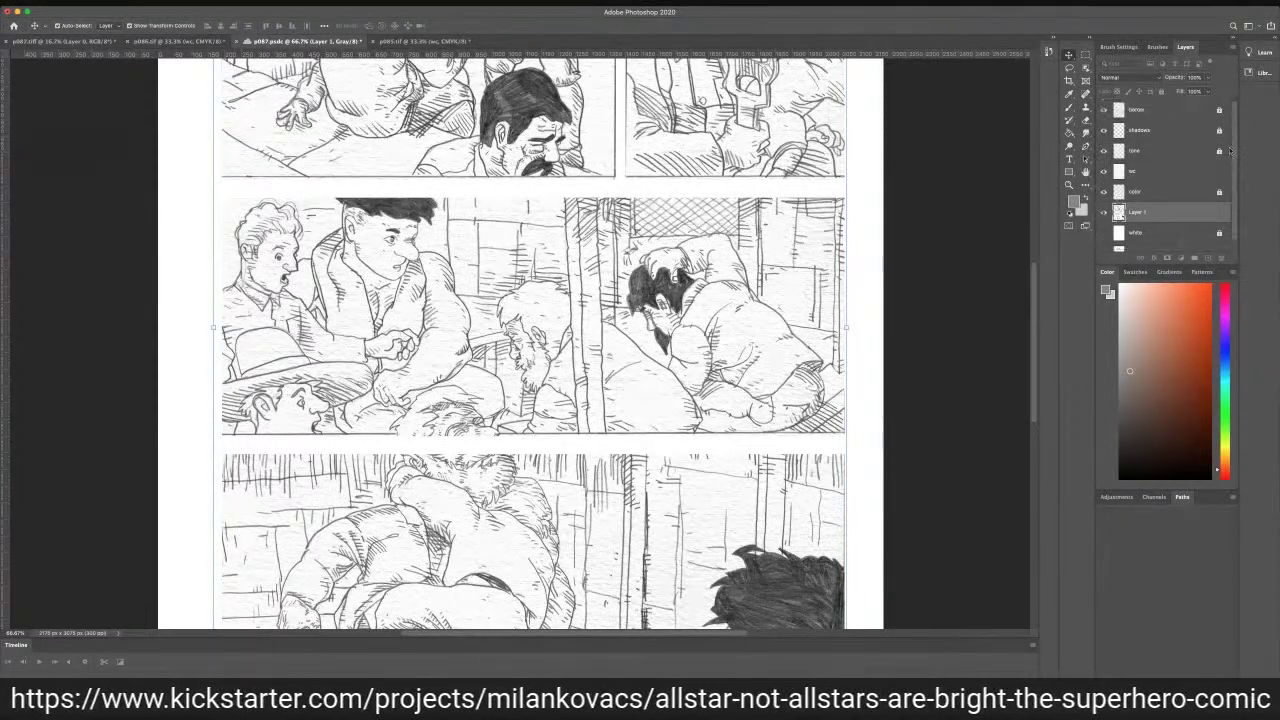
left_click(1158, 111)
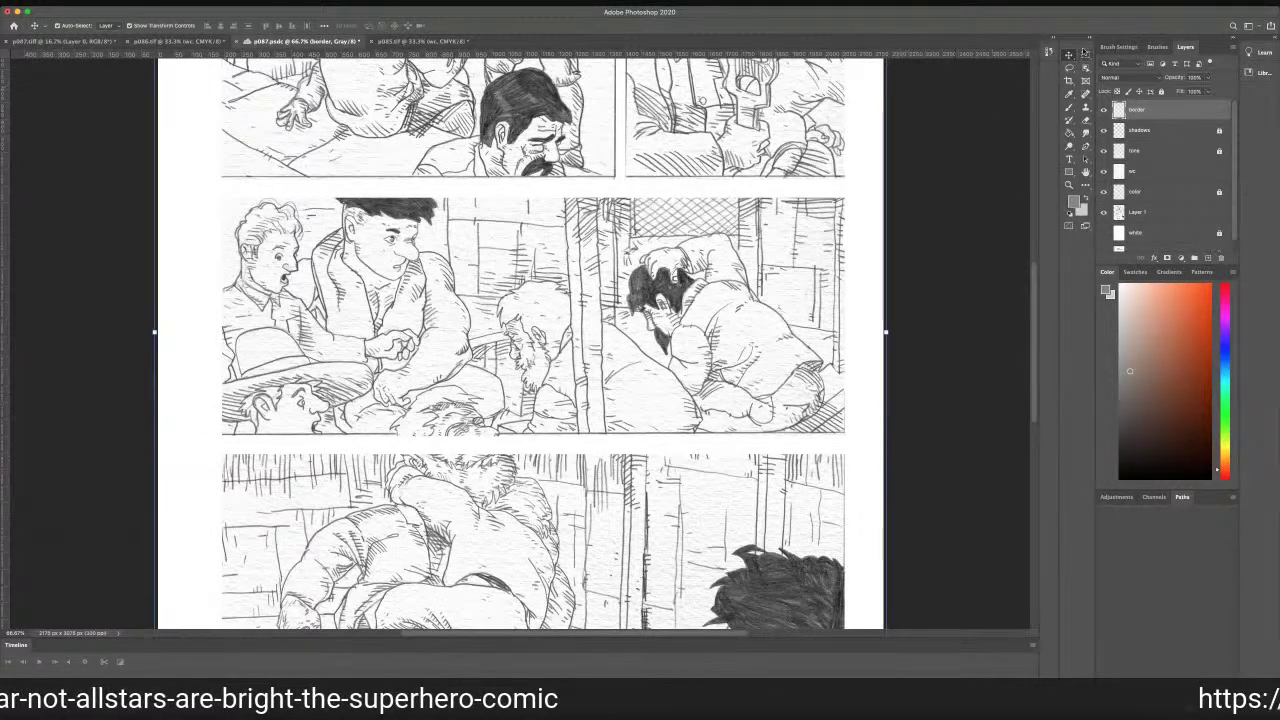
left_click(1087, 55)
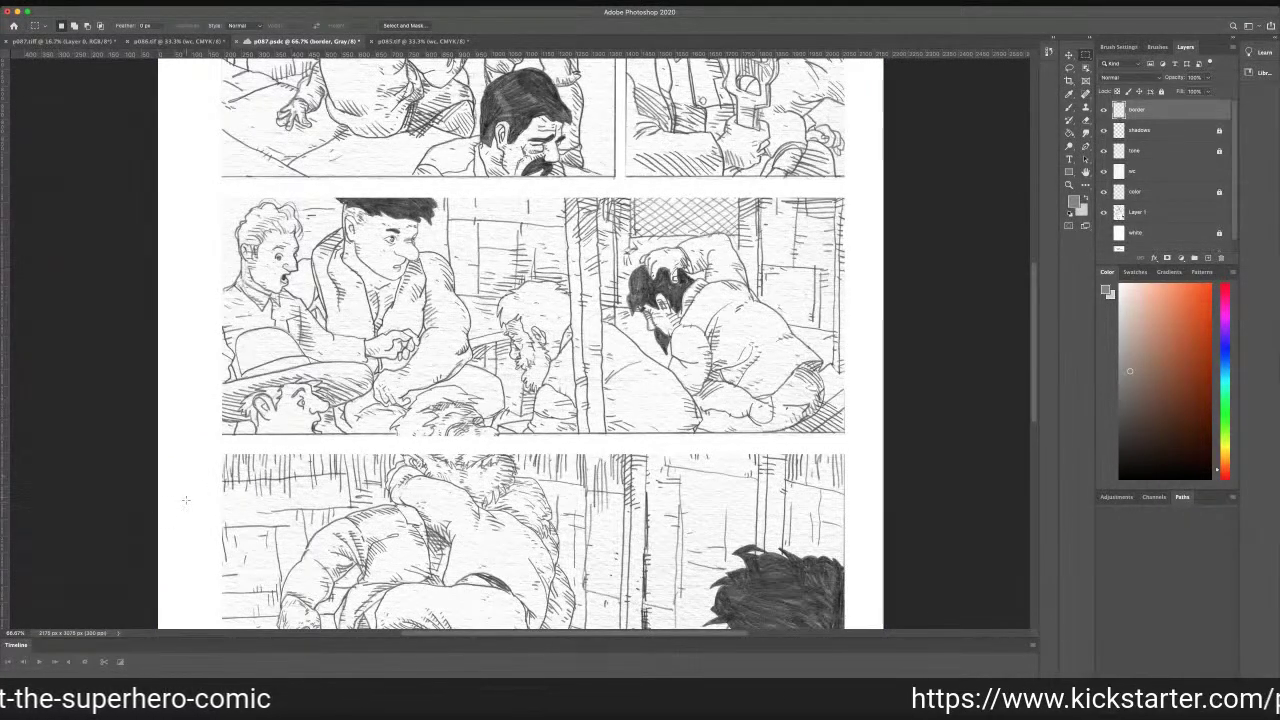
left_click_drag(217, 436, 848, 455)
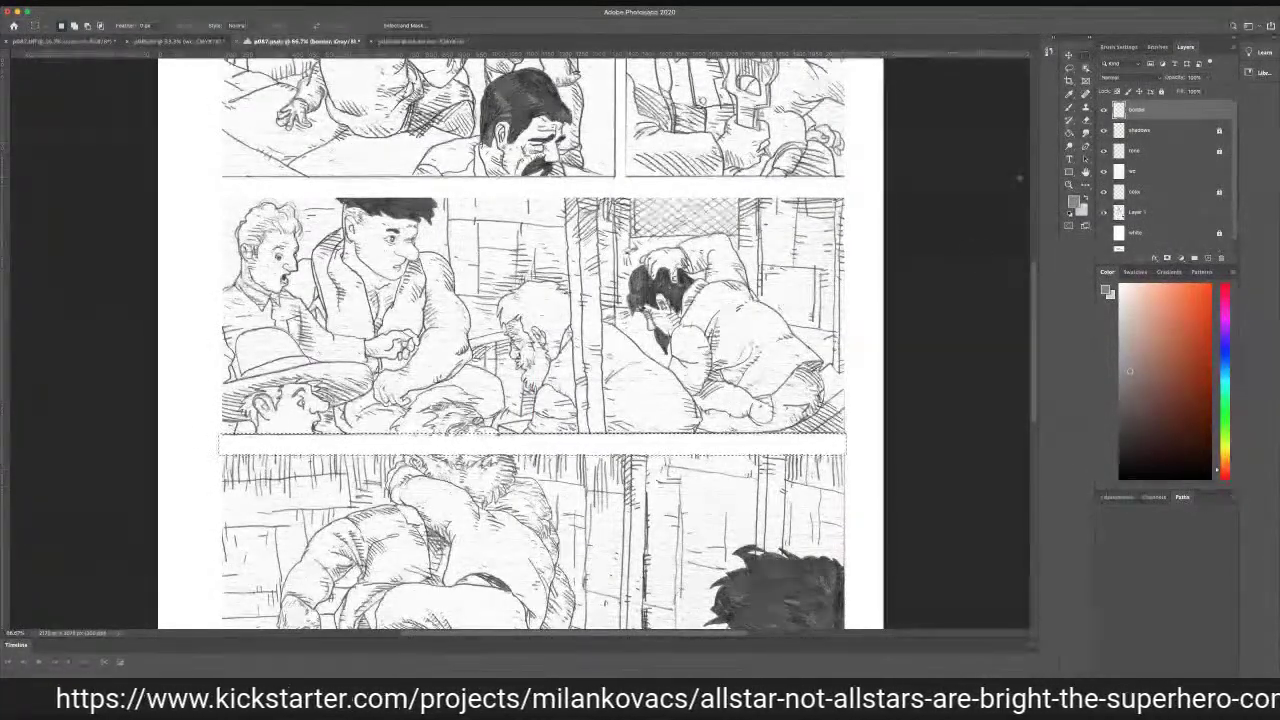
key("v")
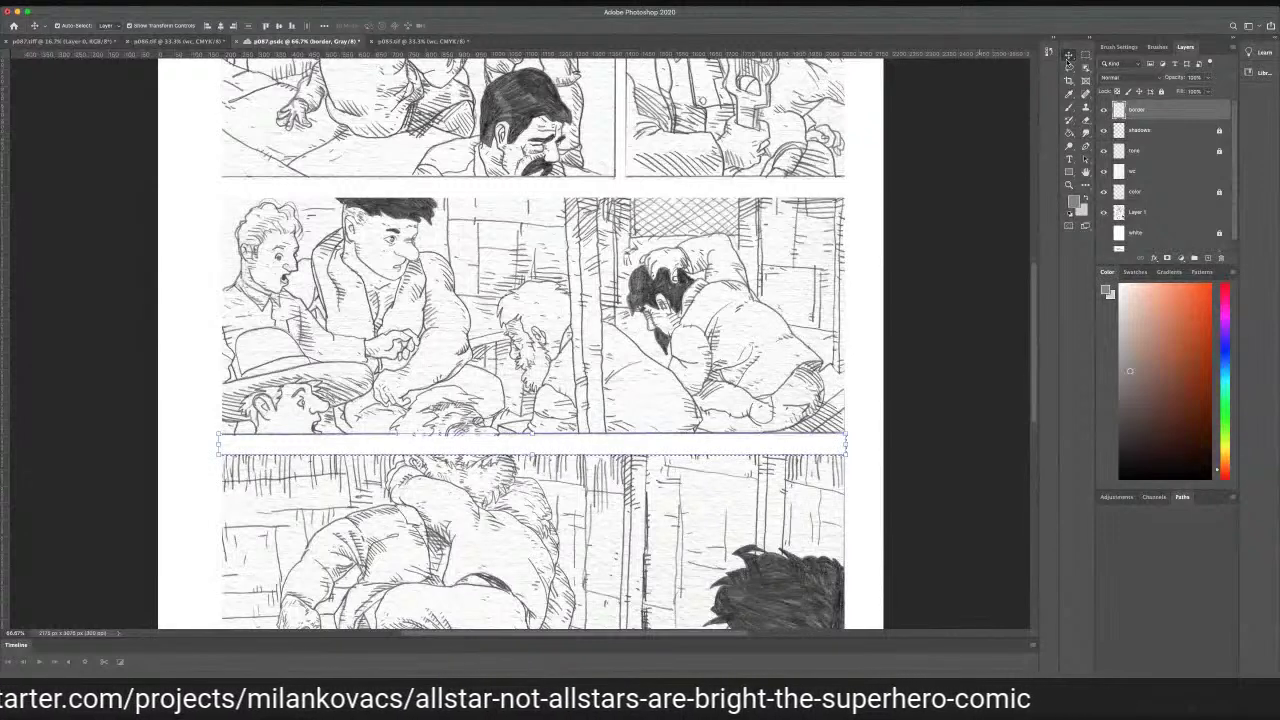
key("Up")
key("Up")
key("Up")
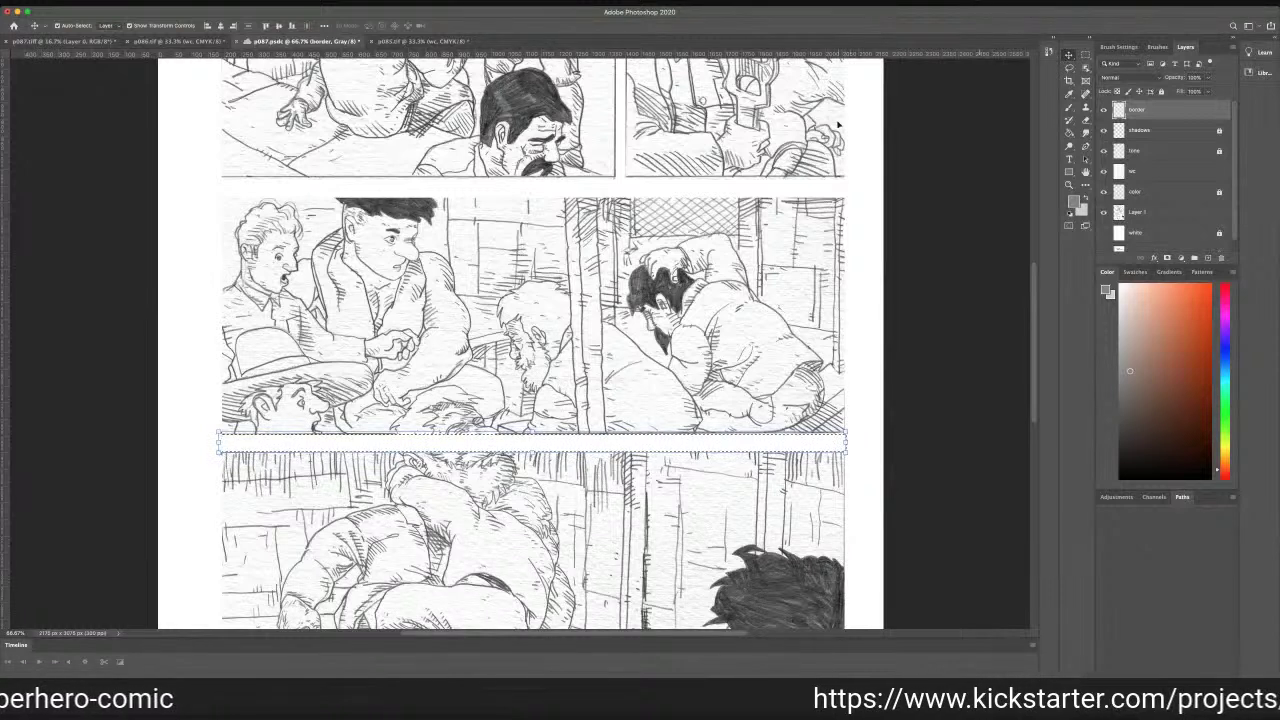
left_click(1086, 55)
left_click(950, 137)
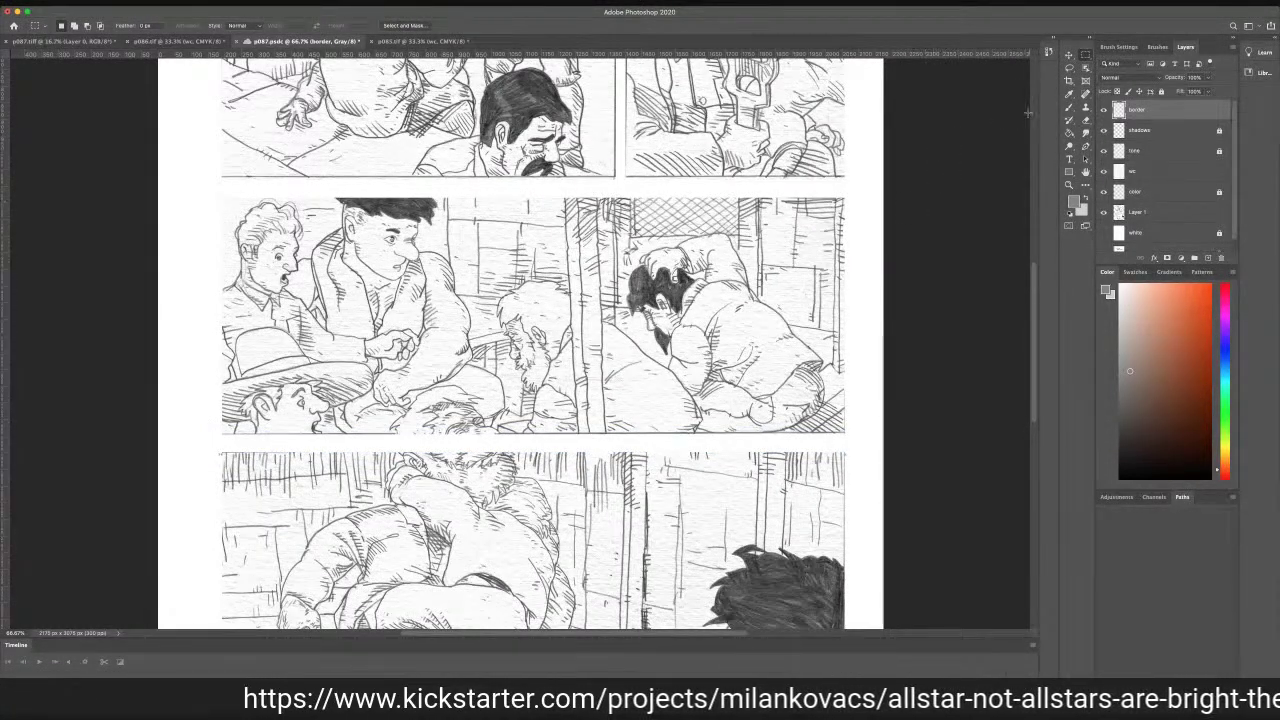
Erase the border layer's gutter over the bearded man's head so the figure overlaps the second and third rows
left_click(1086, 120)
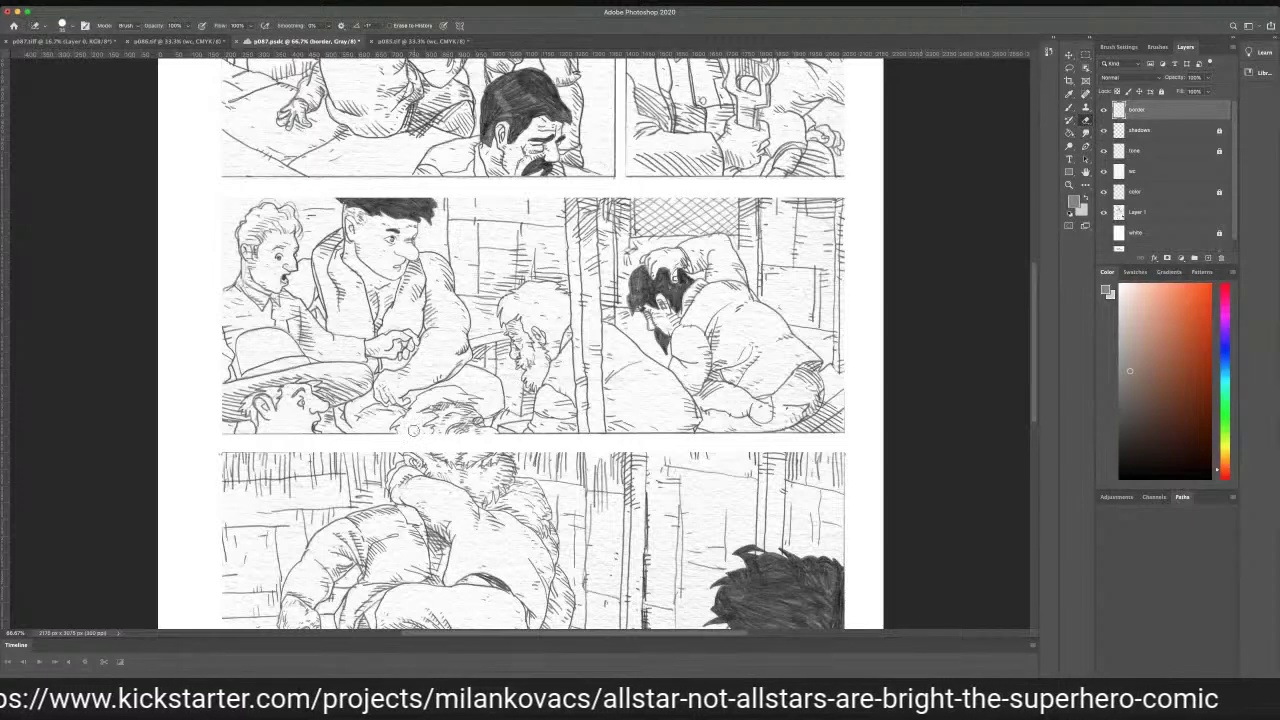
left_click_drag(464, 442, 477, 440)
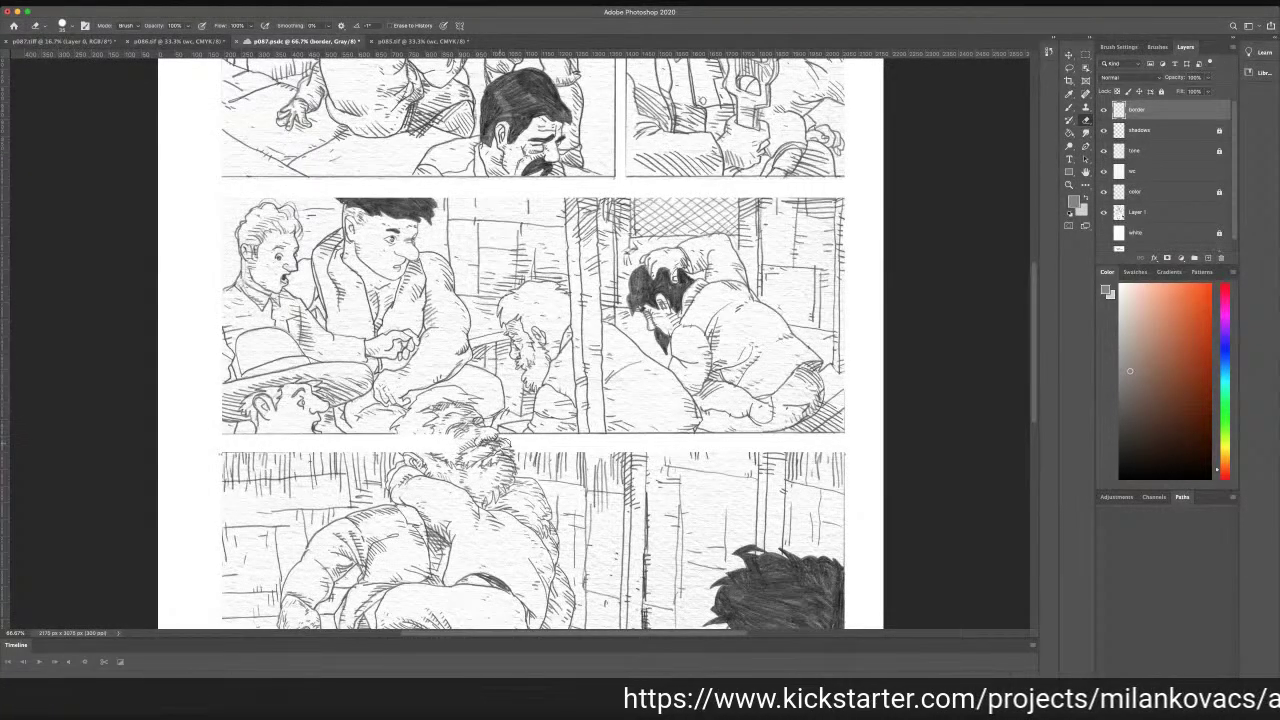
mouse_move(470, 453)
left_mouse_down()
mouse_move(401, 437)
mouse_move(409, 457)
mouse_move(472, 434)
mouse_move(470, 458)
left_mouse_up()
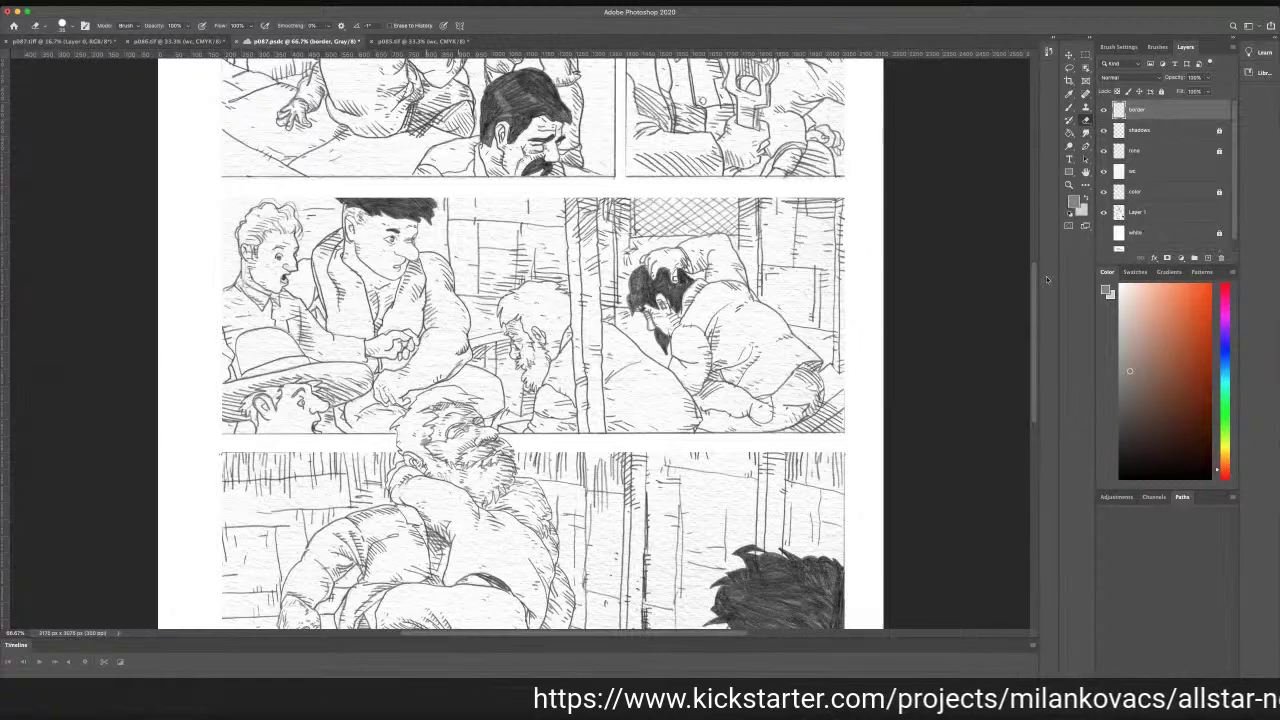
On Layer 1, erase the drawn frame line along the left edge of the second top-row panel, undoing the overshooting stroke
left_click_drag(1034, 288, 1002, 195)
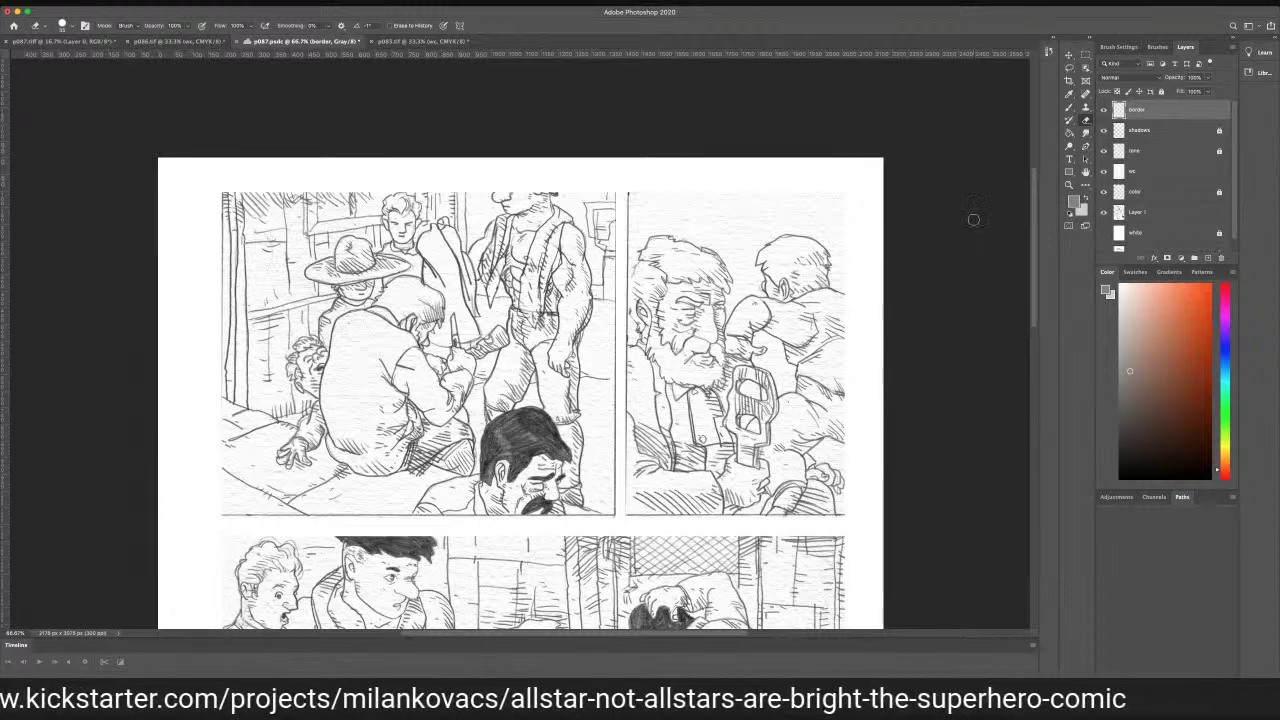
left_click(1163, 213)
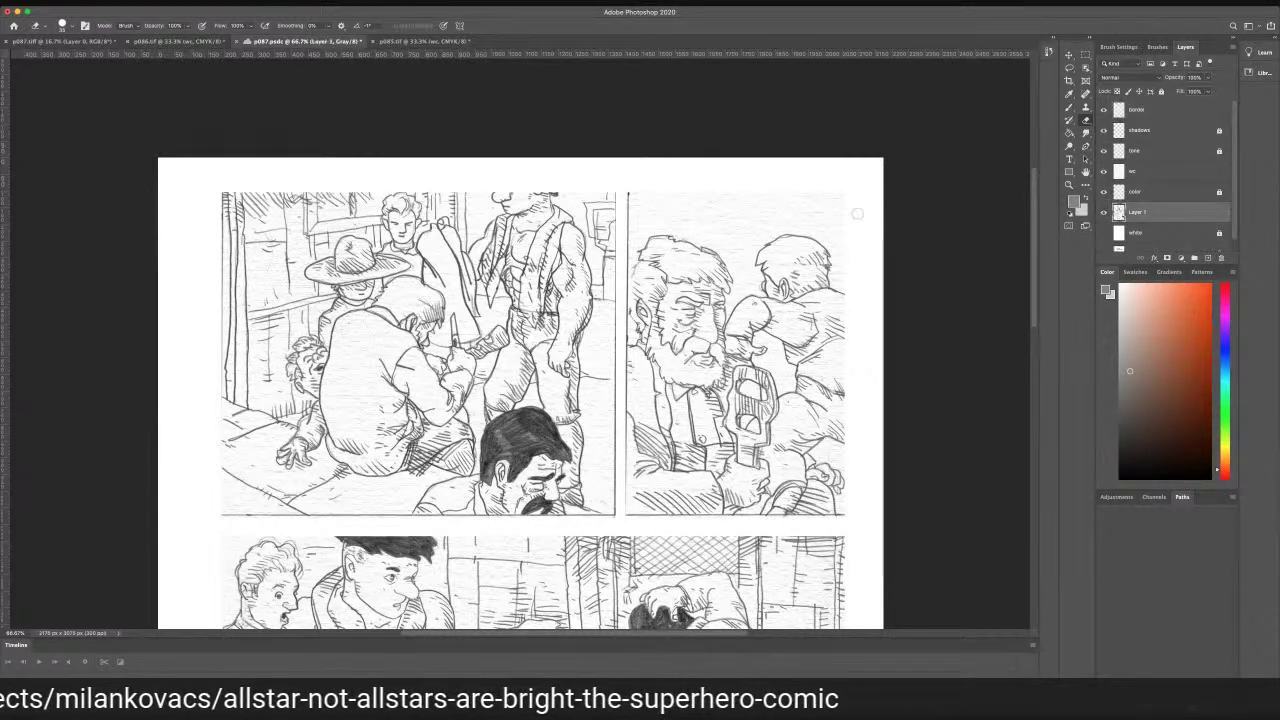
mouse_move(626, 197)
left_mouse_down()
mouse_move(623, 371)
mouse_move(632, 382)
left_mouse_up()
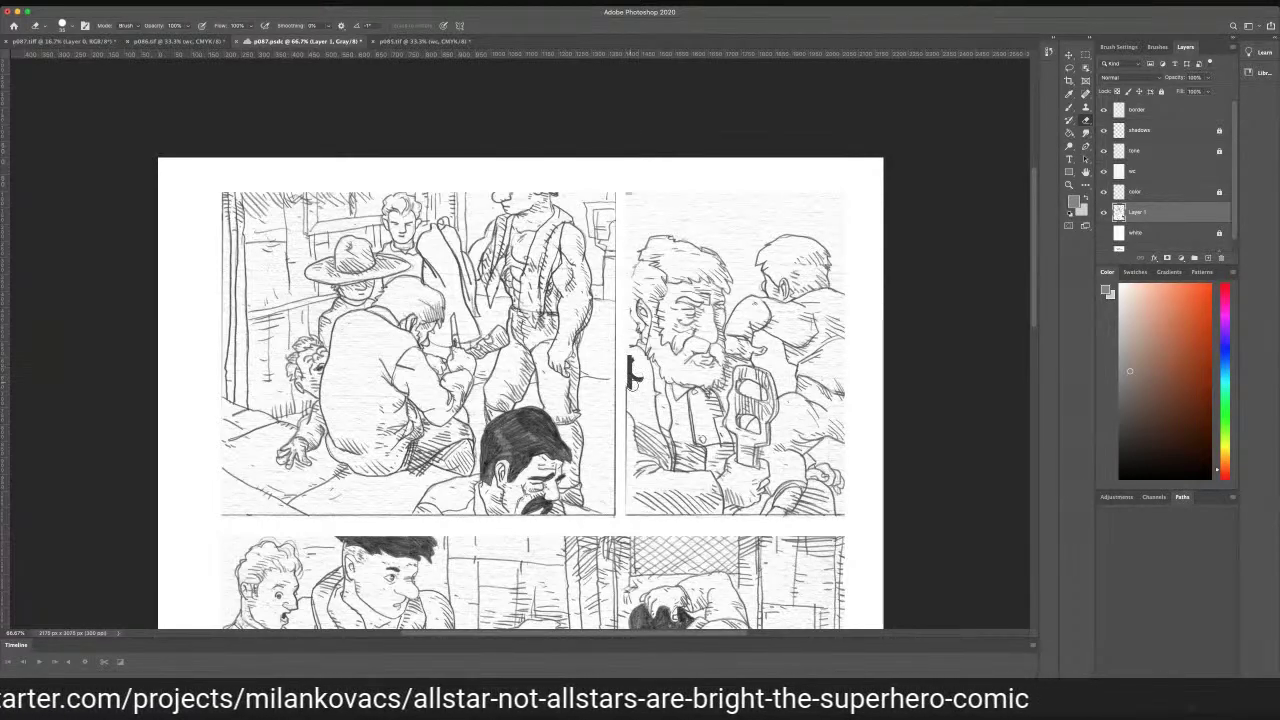
key("super+z")
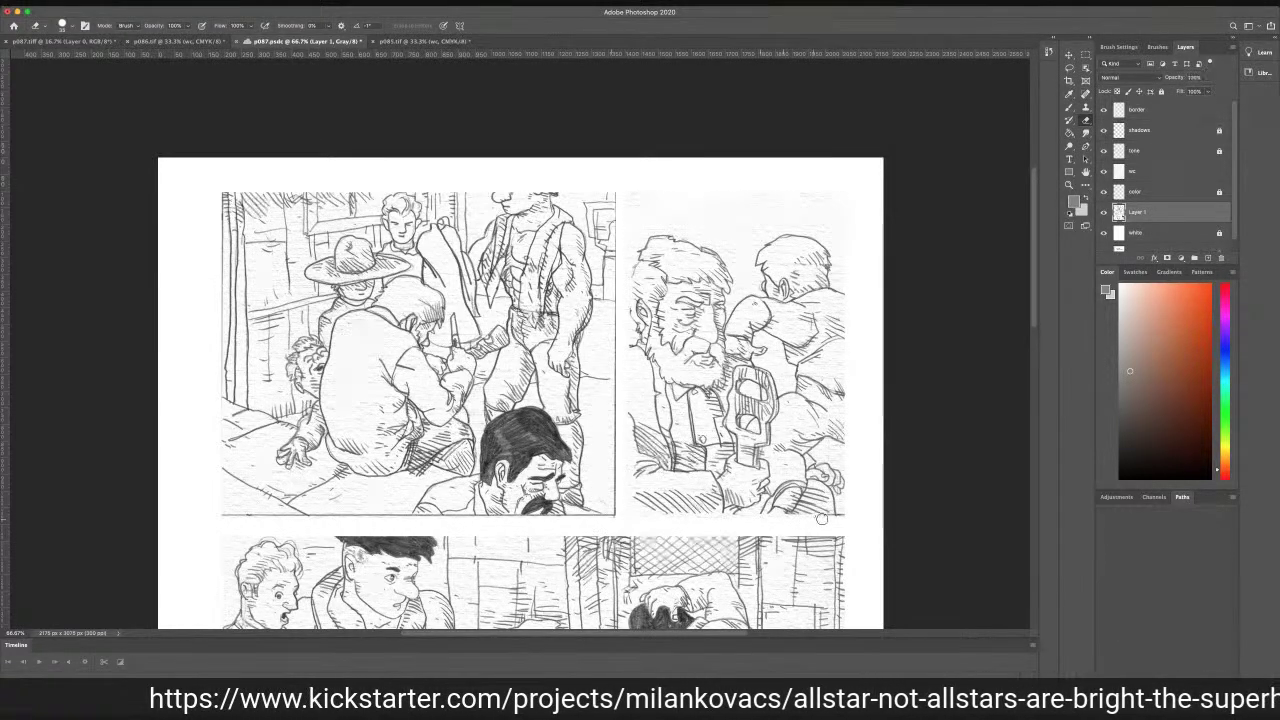
Erase the drawn frame lines along the right and lower edges of the first top-row panel on Layer 1
mouse_move(612, 514)
left_mouse_down()
mouse_move(615, 309)
mouse_move(612, 339)
left_mouse_up()
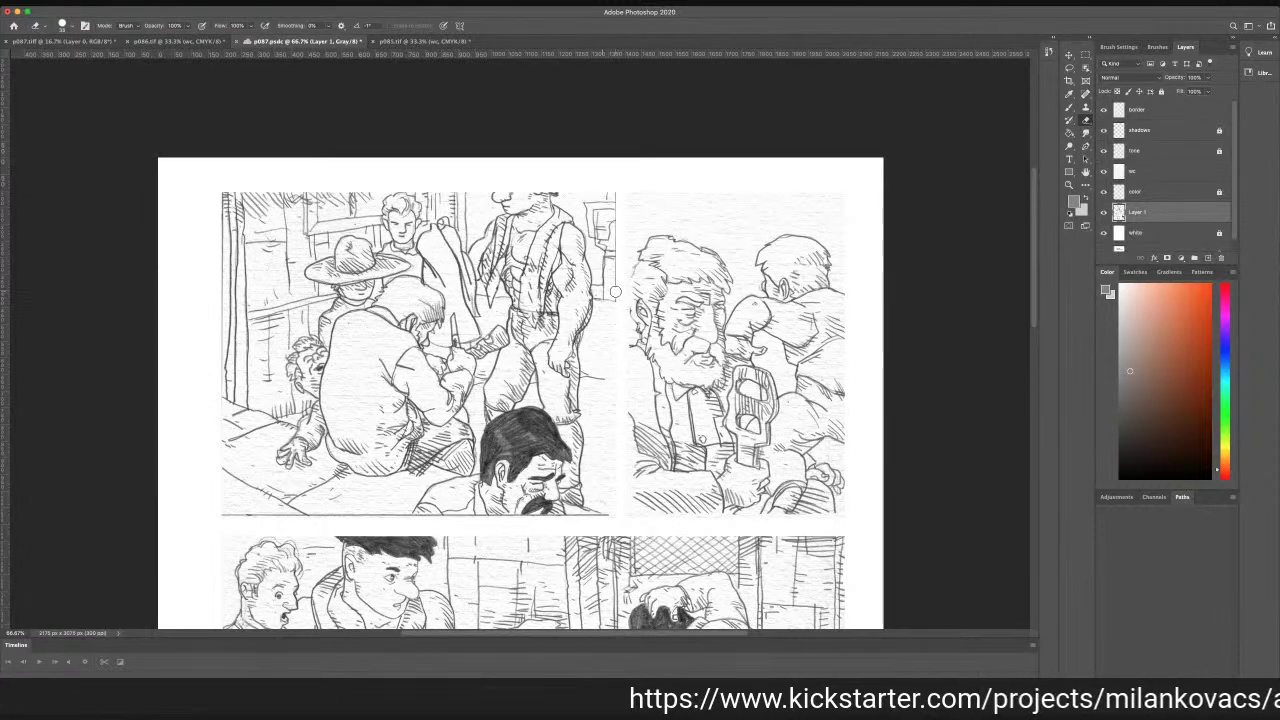
left_click_drag(617, 296, 616, 196)
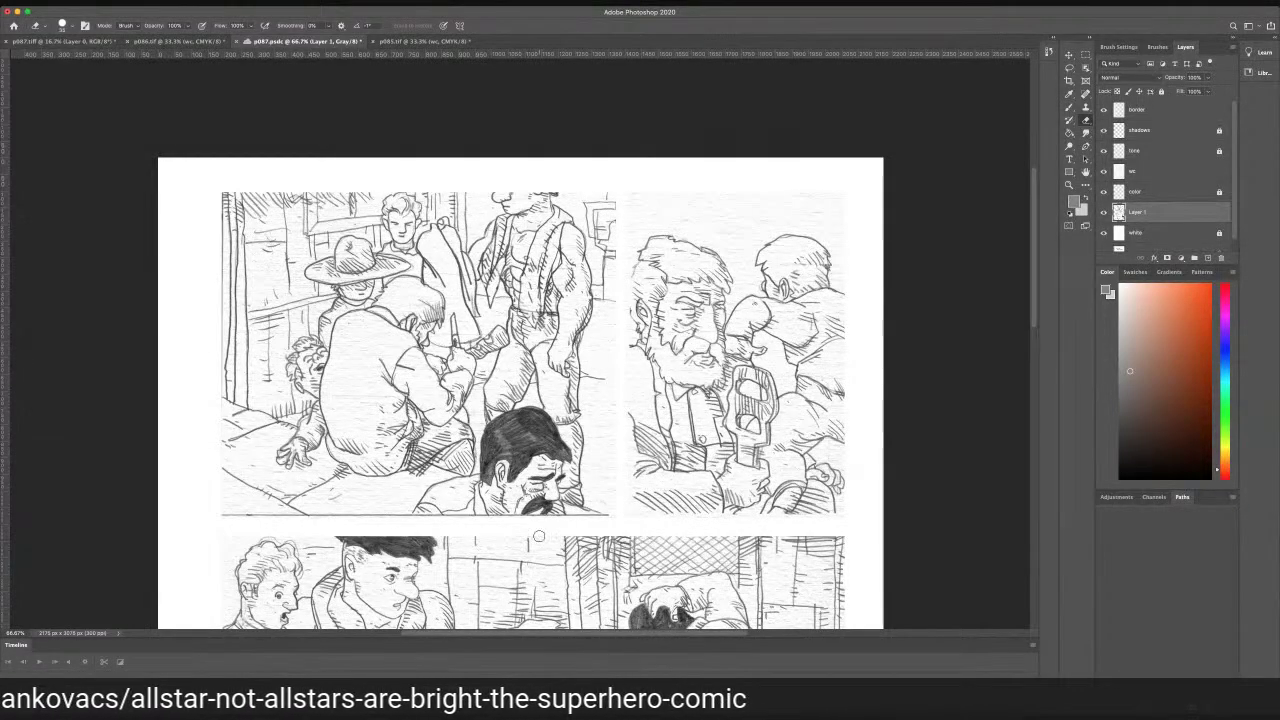
left_click_drag(572, 520, 603, 520)
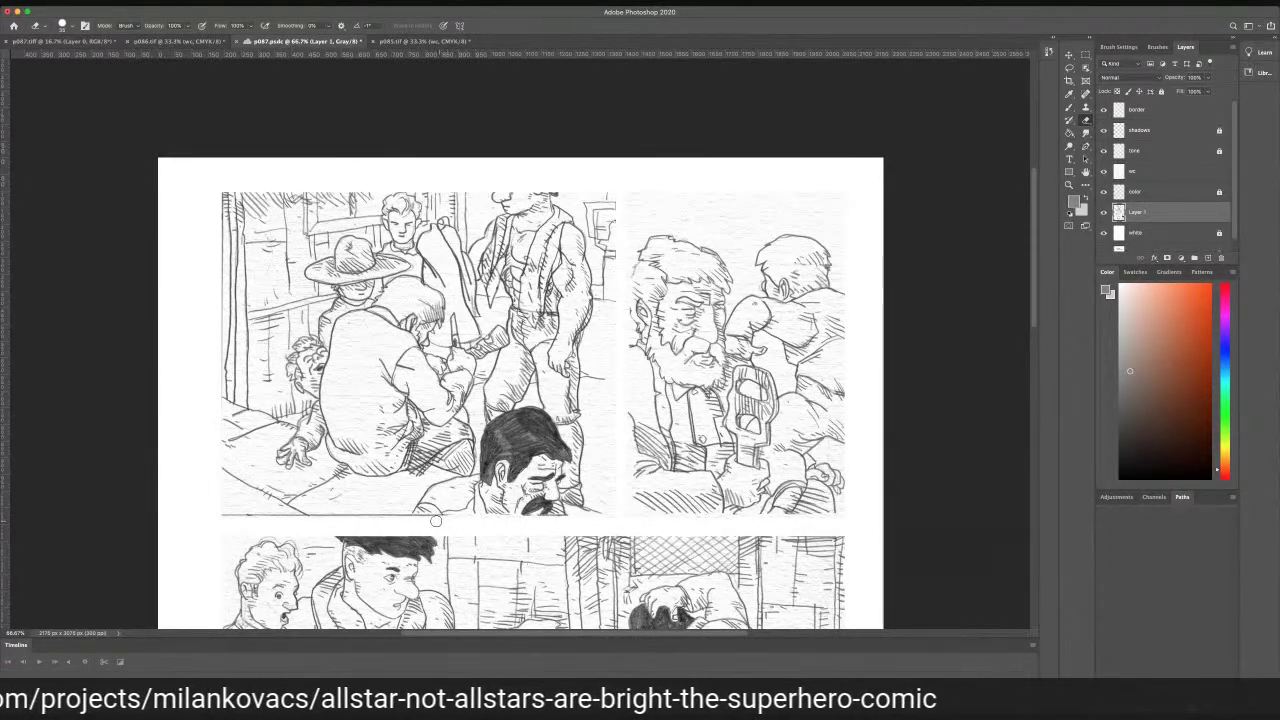
left_click_drag(435, 520, 216, 512)
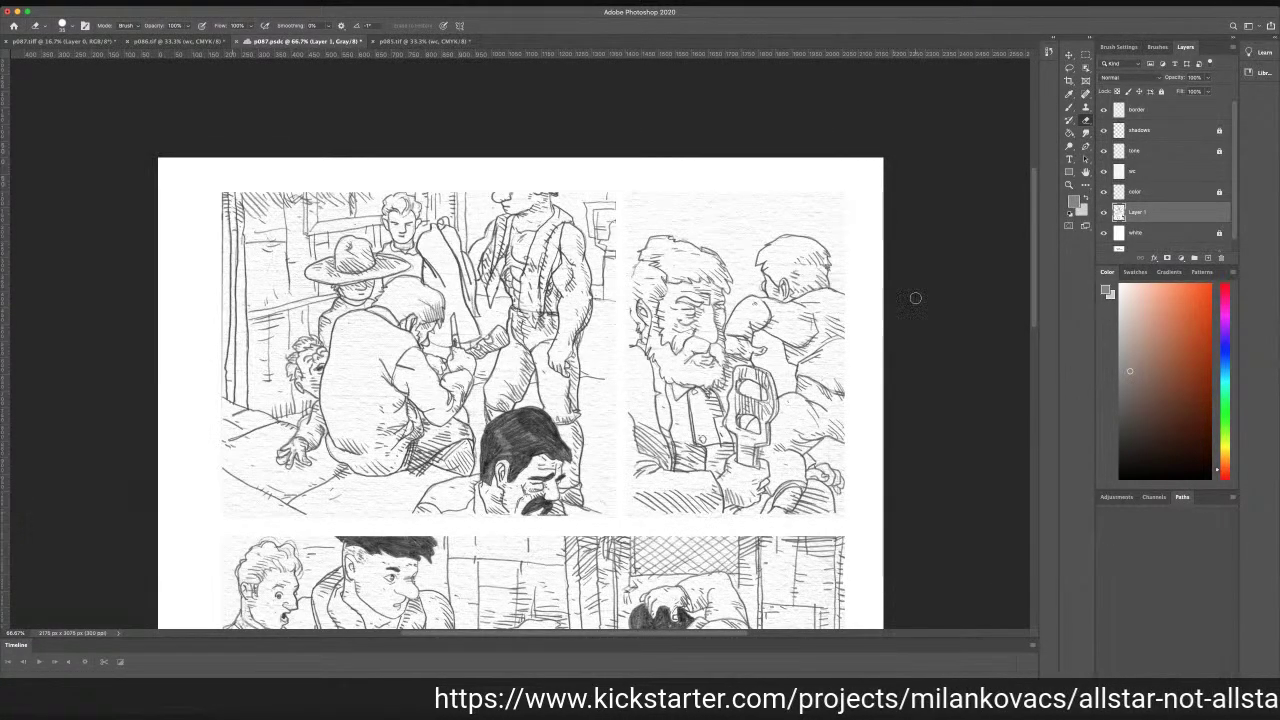
Apply a tonal adjustment to Layer 1 that darkens the line art and brightens the paper across the whole page
left_click_drag(1036, 285, 1083, 397)
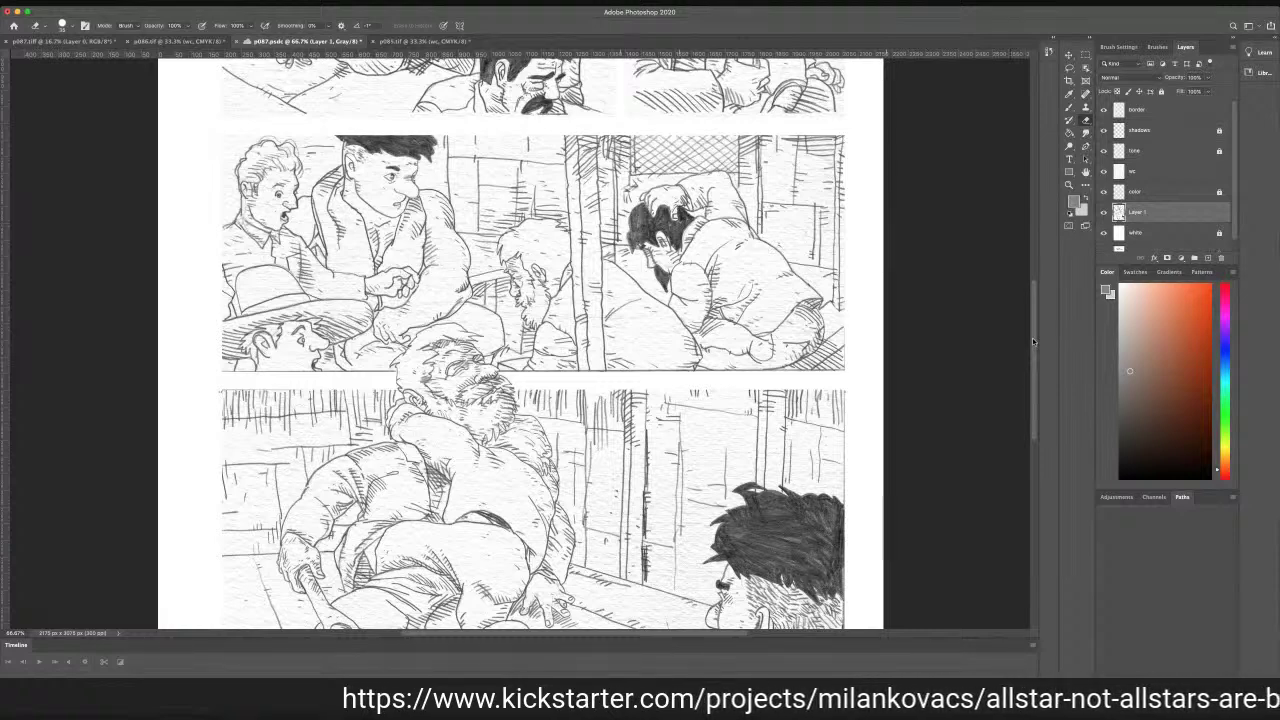
scroll(1032, 337, "up", 5)
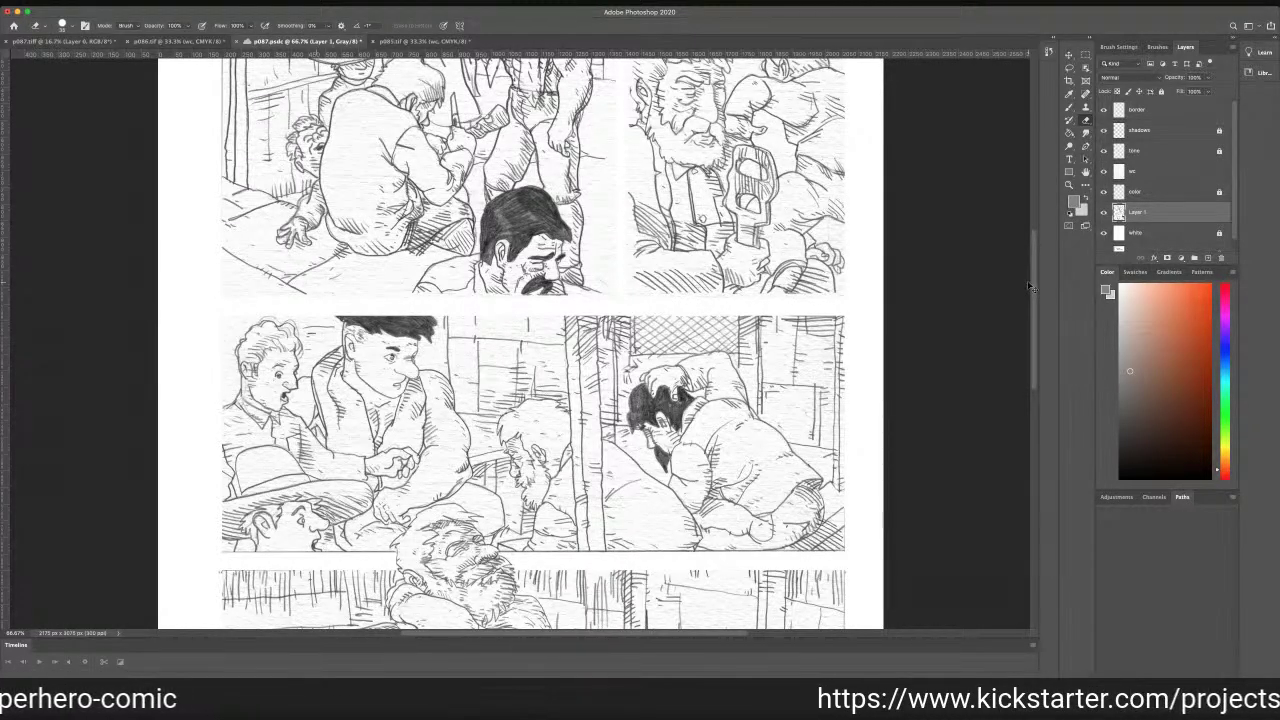
key("super+minus")
key("super+minus")
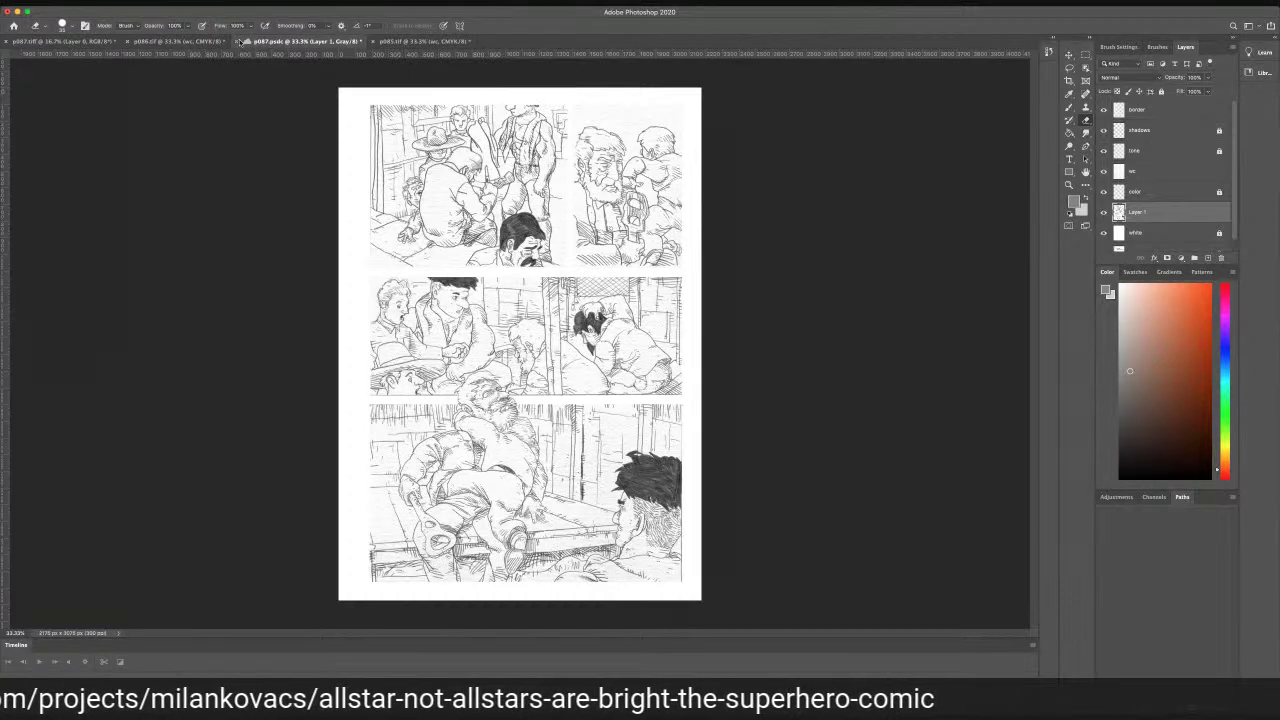
key("i")
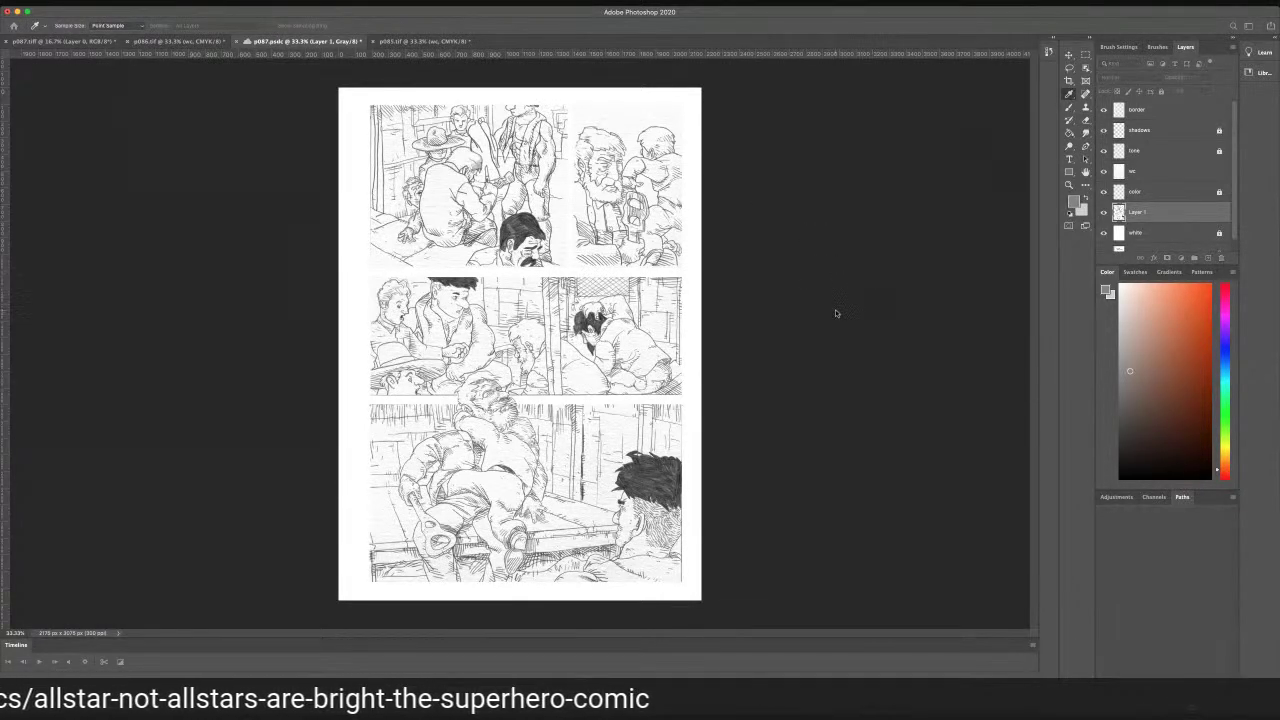
left_click_drag(837, 310, 863, 311)
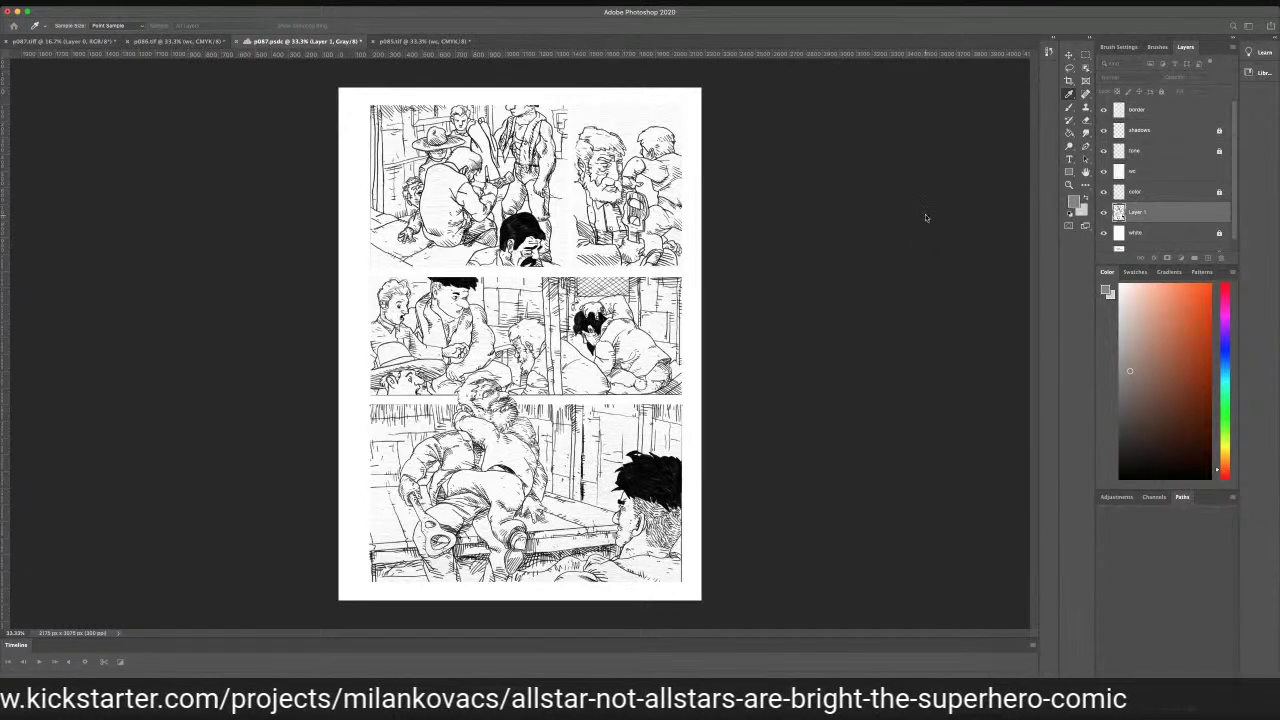
key("e")
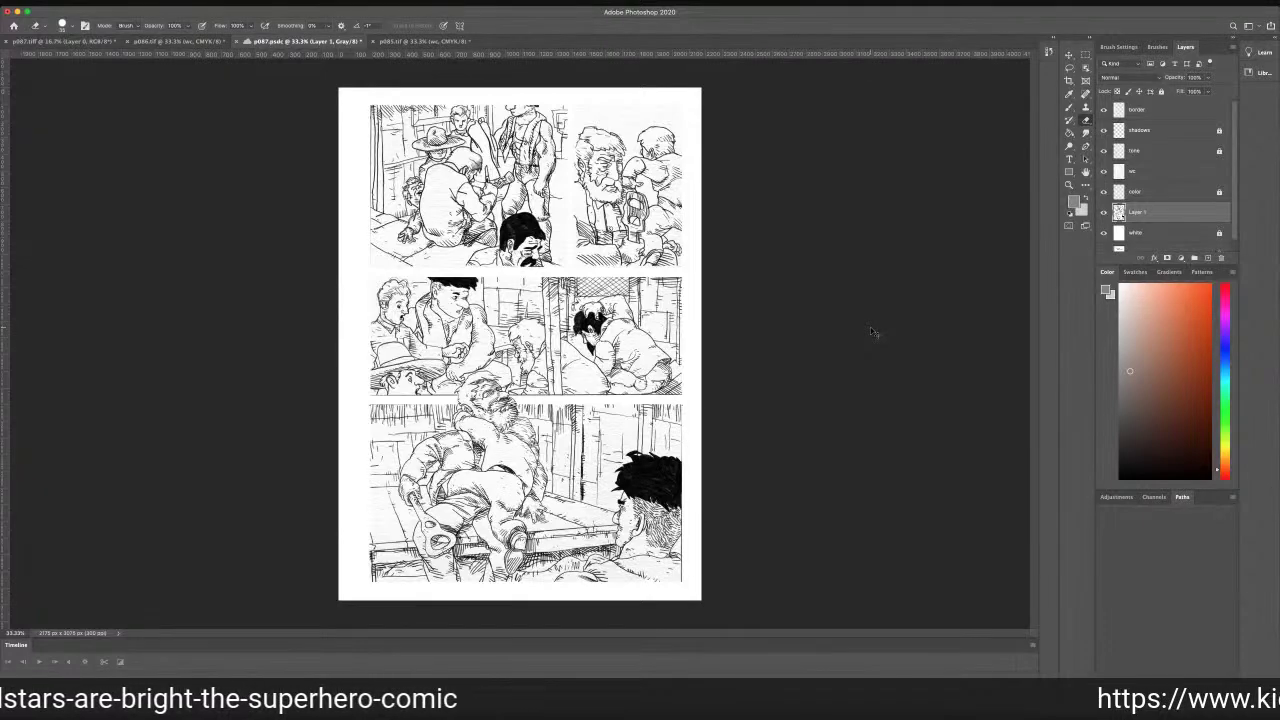
Set the foreground colour to black, switch to the Brush on Layer 1 and save the document
key("super+equal")
key("super+equal")
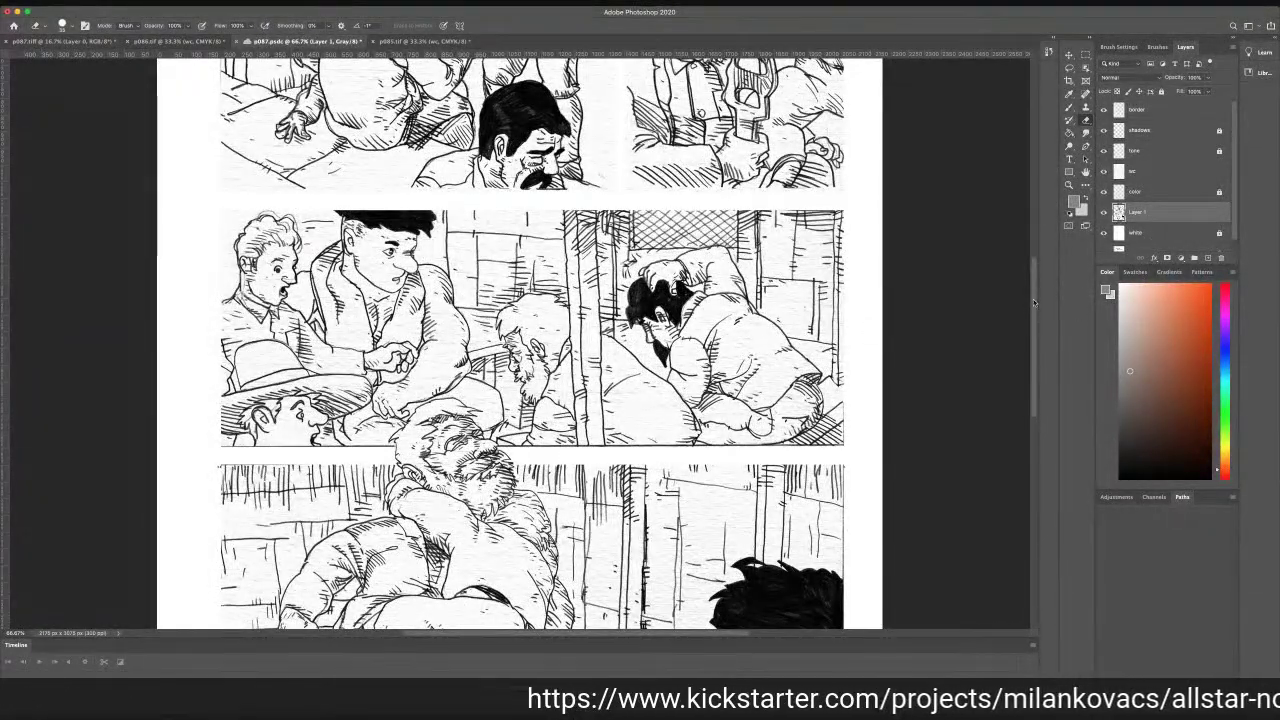
scroll(1025, 291, "up", 1)
scroll(1025, 291, "up", 6)
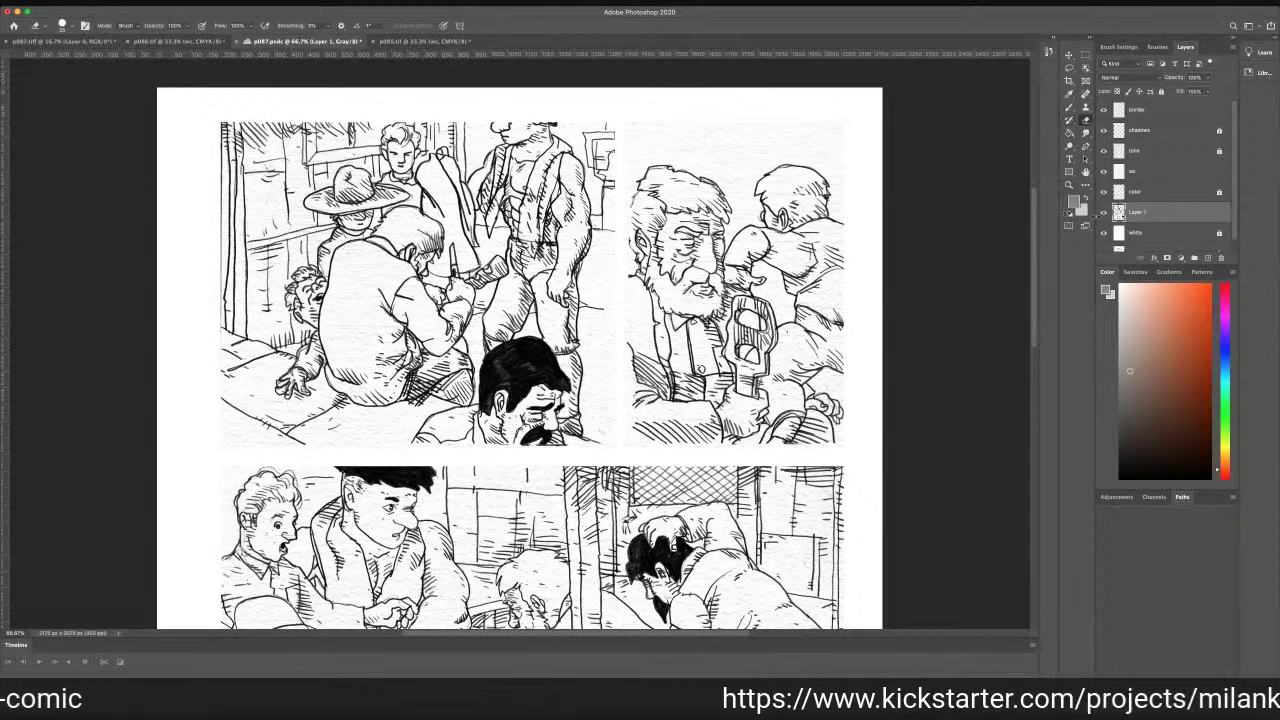
left_click(1122, 476)
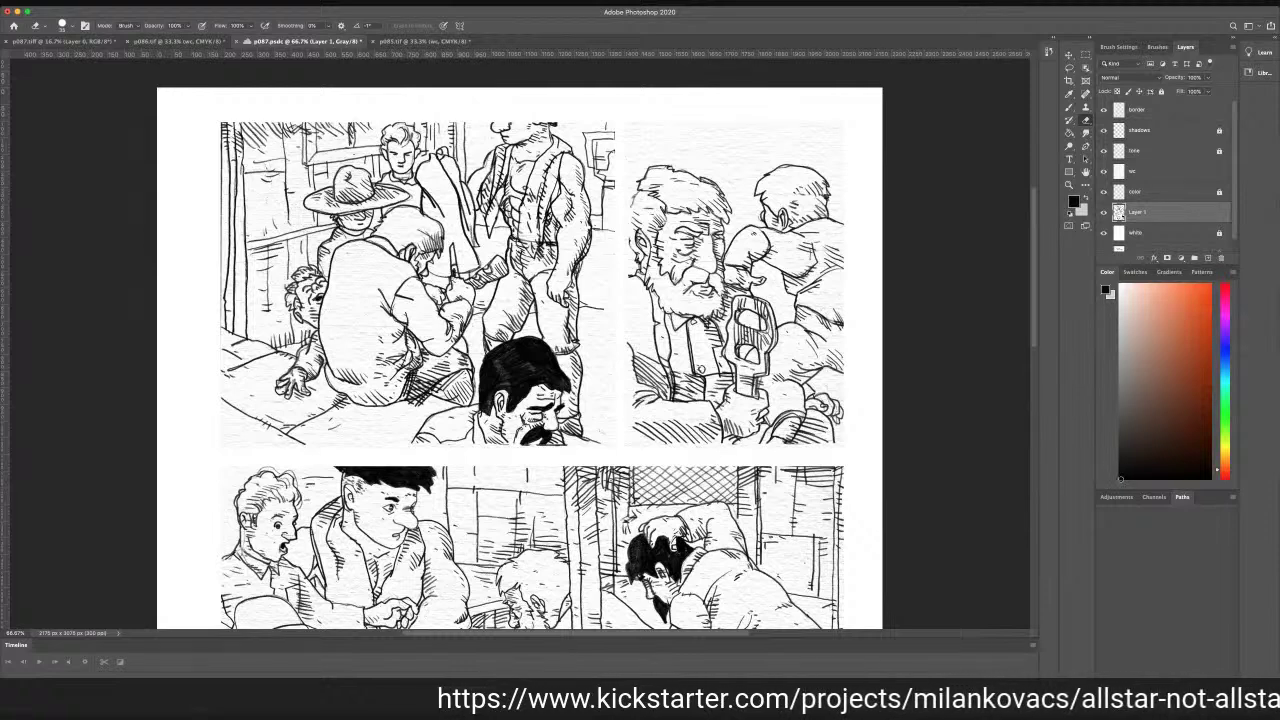
left_click(1069, 107)
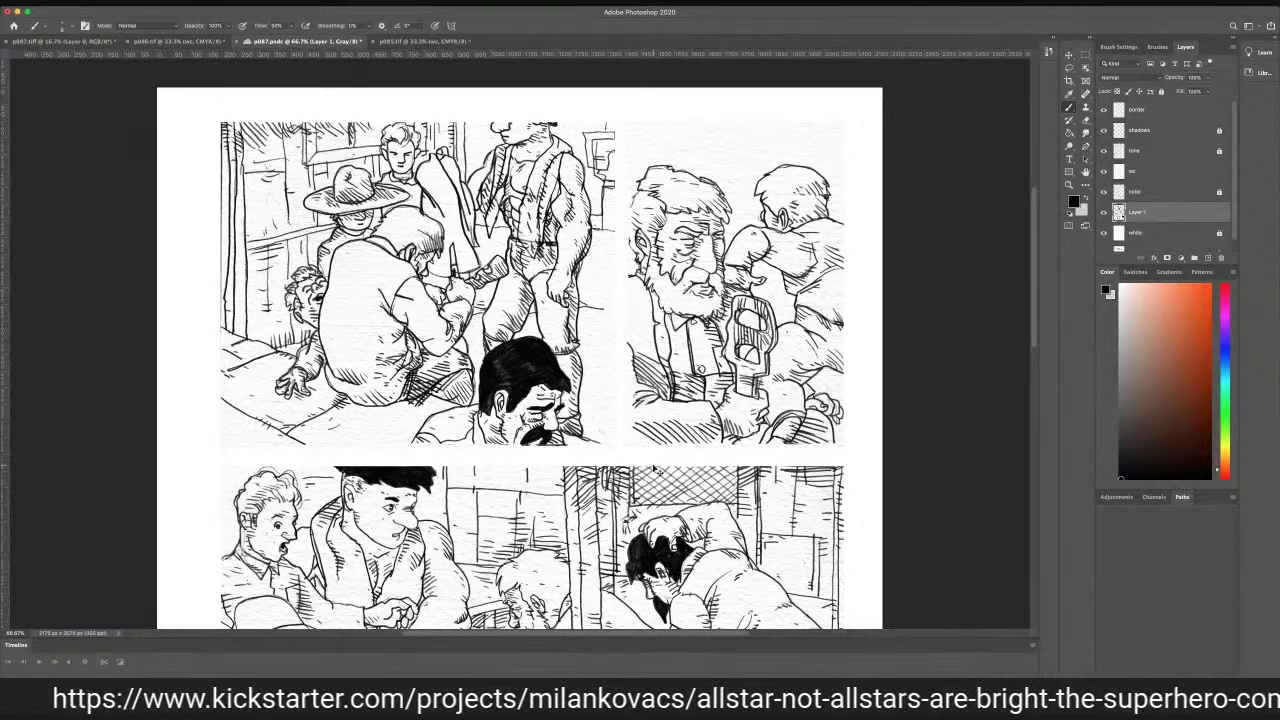
key("super+plus")
key("super+plus")
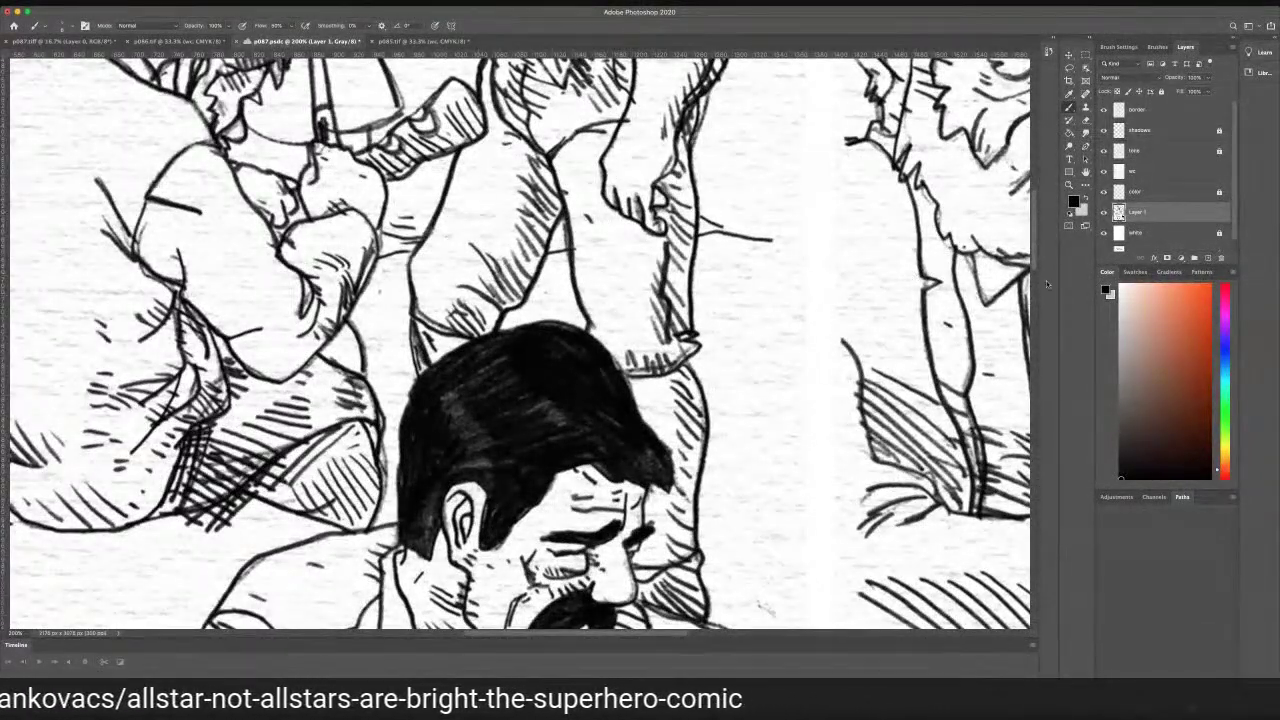
scroll(1034, 262, "down", 8)
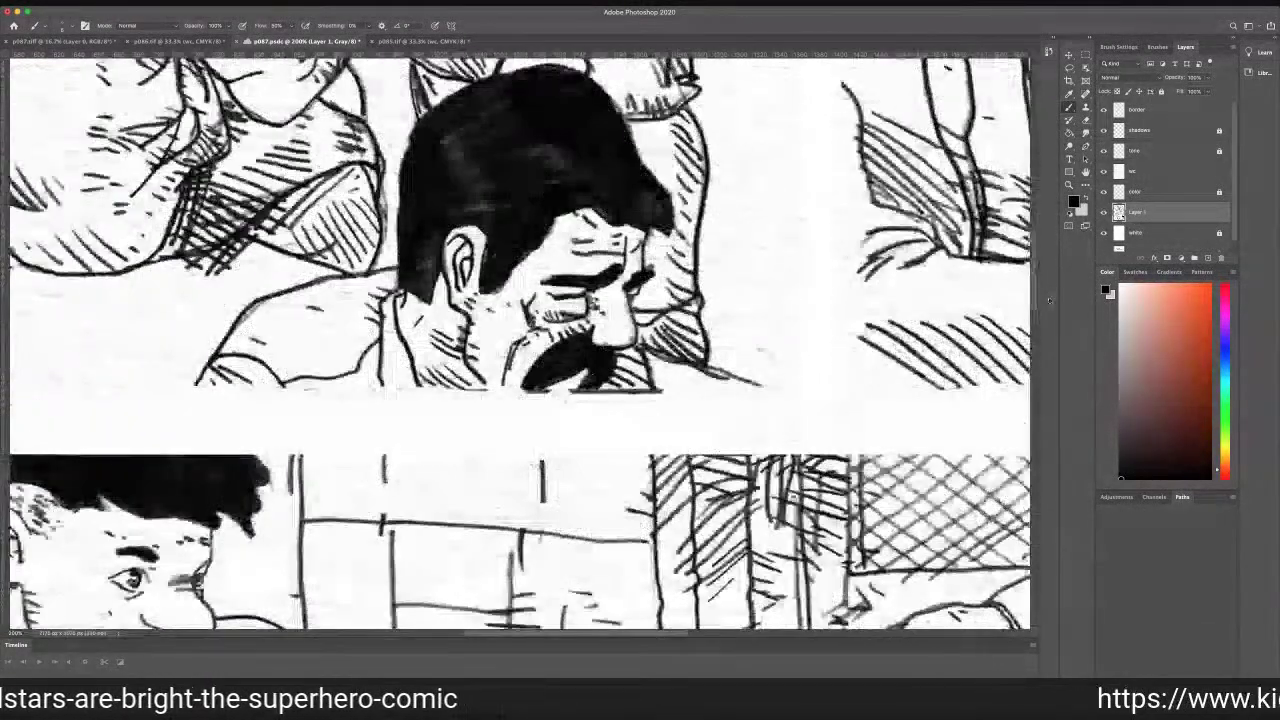
scroll(937, 313, "up", 2)
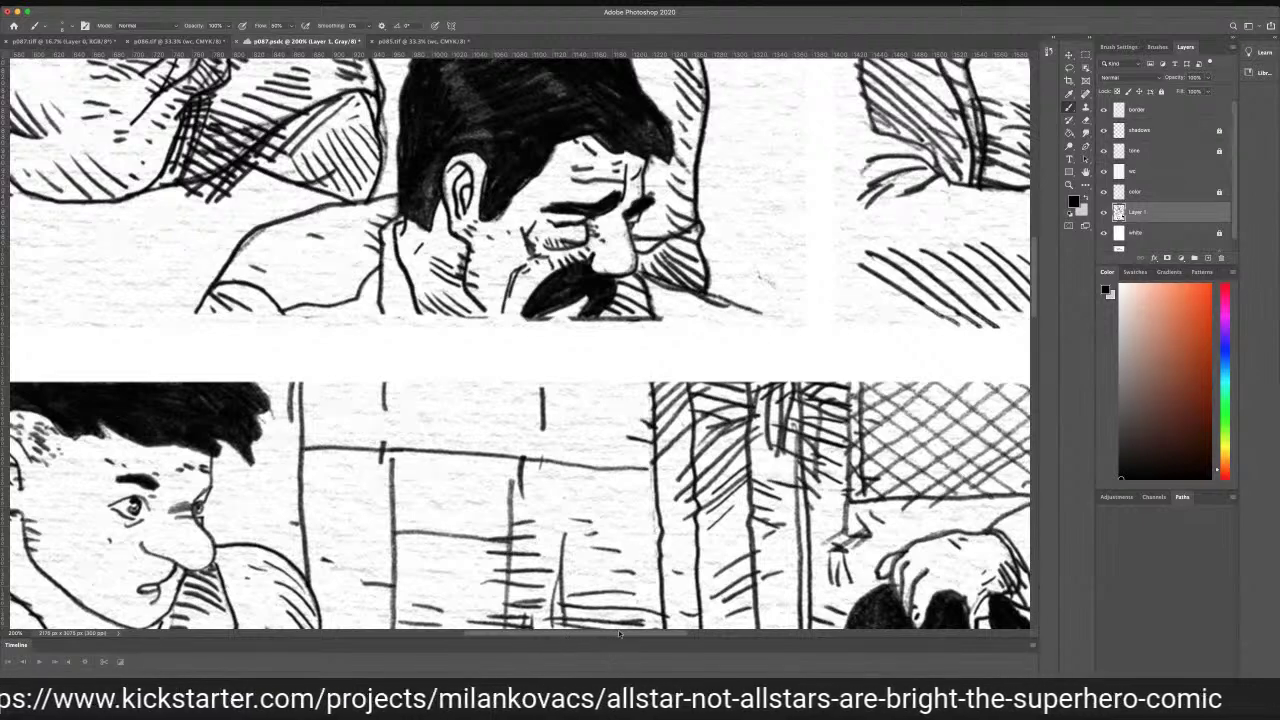
scroll(619, 636, "right", 5)
key("super+s")
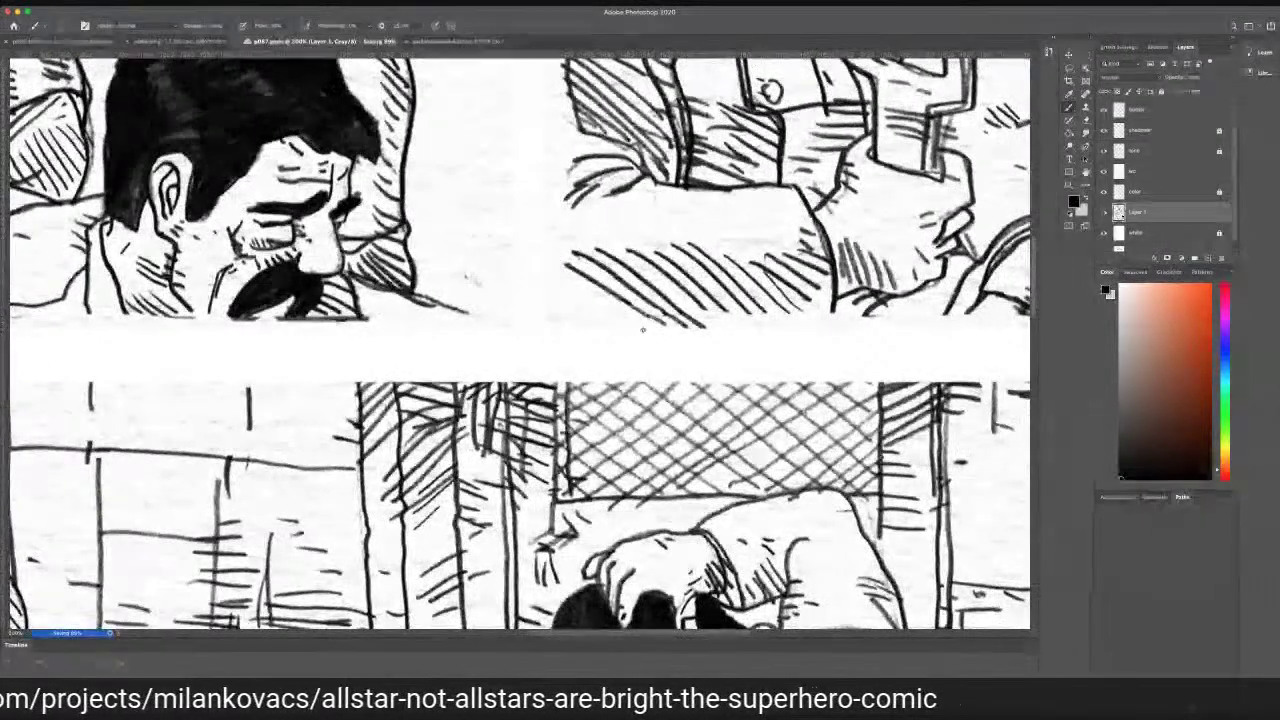
Extend the sleeve and clothing lines in black down to the lower edge of the second top-row panel
mouse_move(721, 320)
left_mouse_down()
mouse_move(776, 331)
mouse_move(804, 320)
left_mouse_up()
left_click_drag(796, 312, 824, 334)
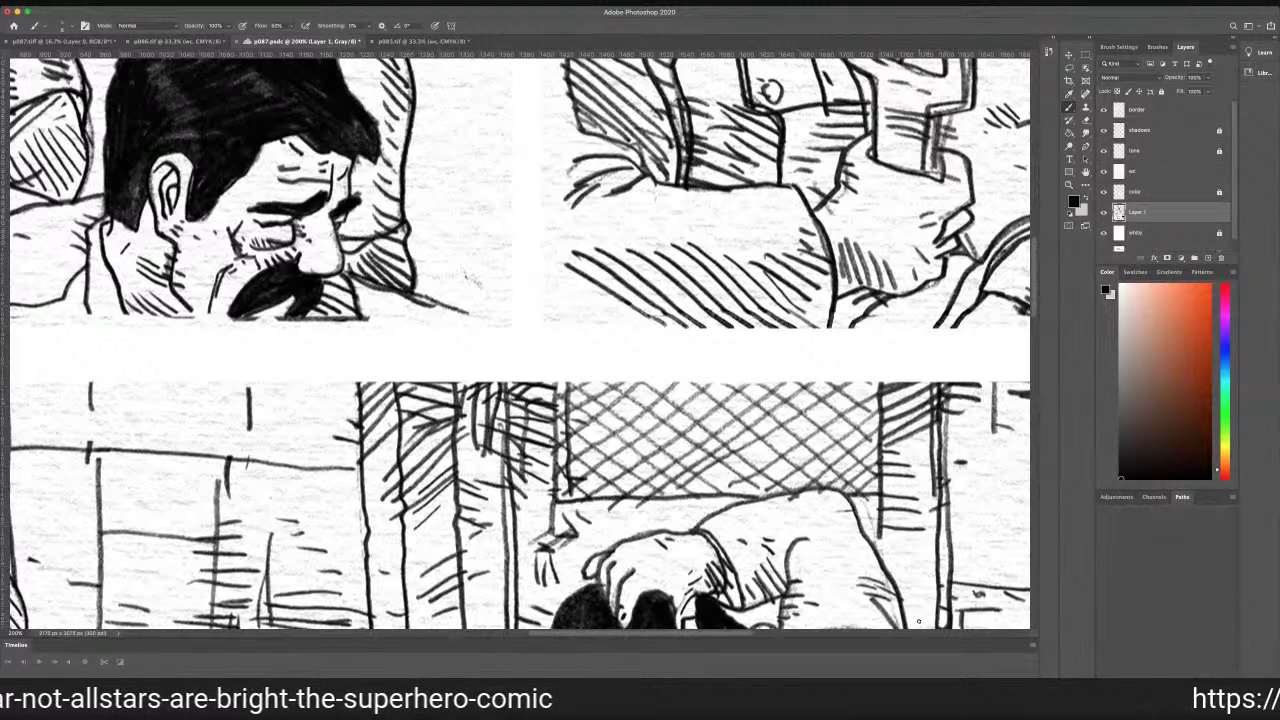
scroll(520, 340, "right", 10)
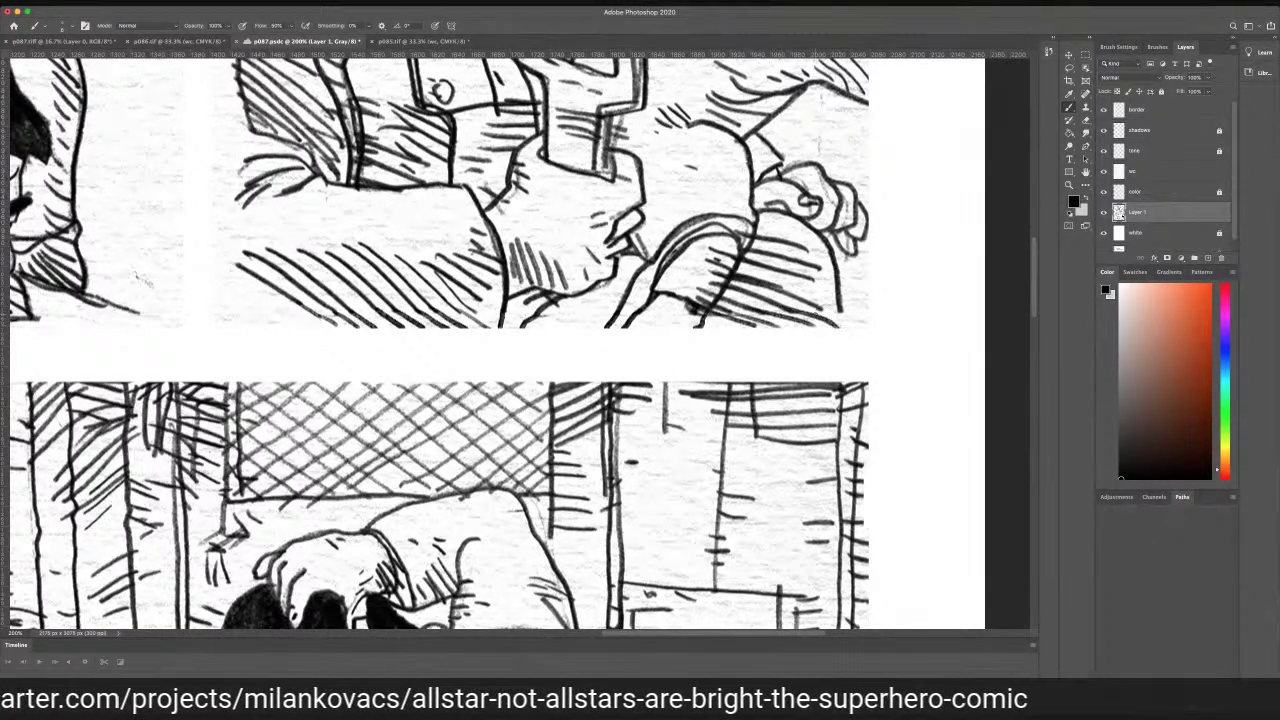
left_click_drag(815, 308, 846, 327)
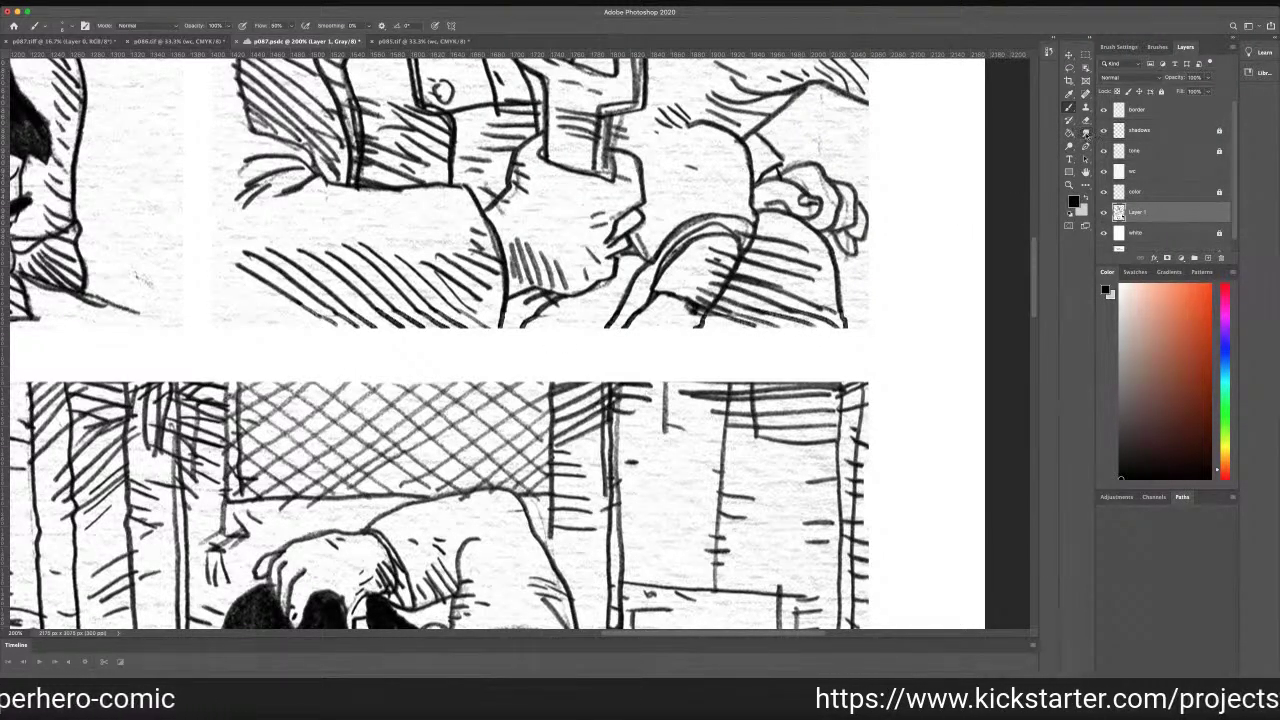
Clean up the grey edges around the bearded man's fist using a smaller Dodge brush set to Highlights at 100% exposure
left_click(1085, 133)
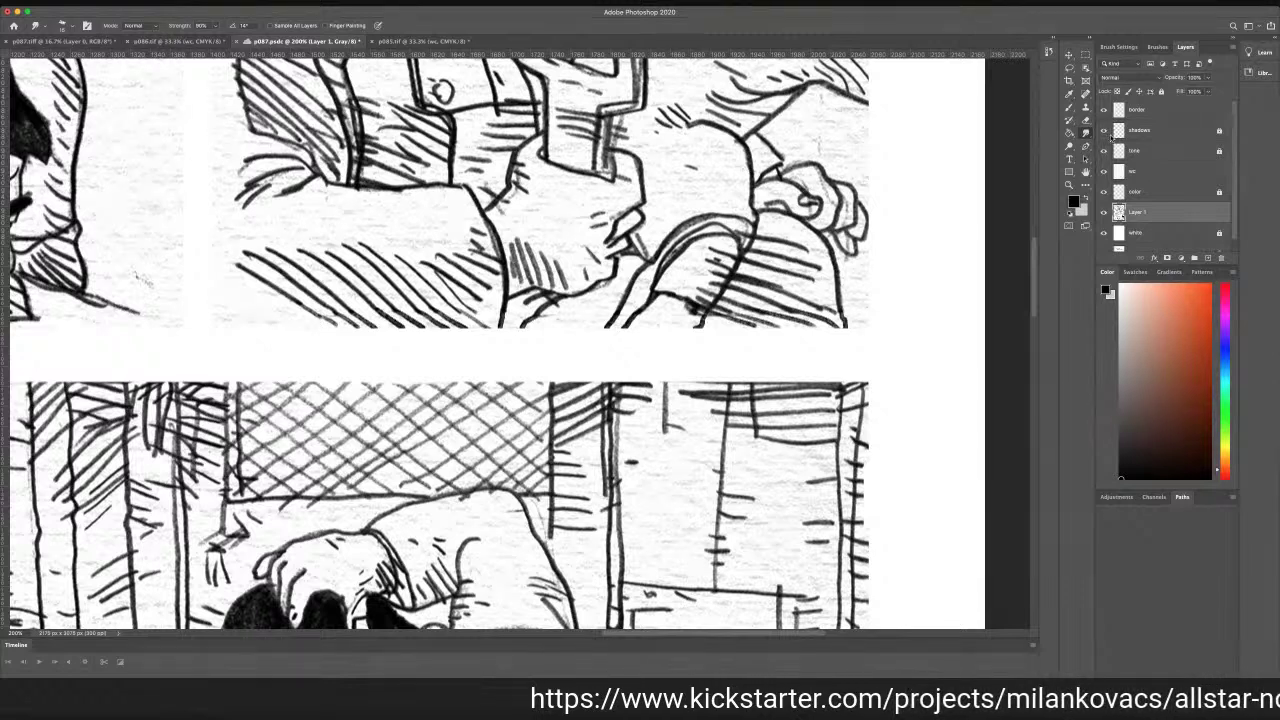
left_click(1070, 145)
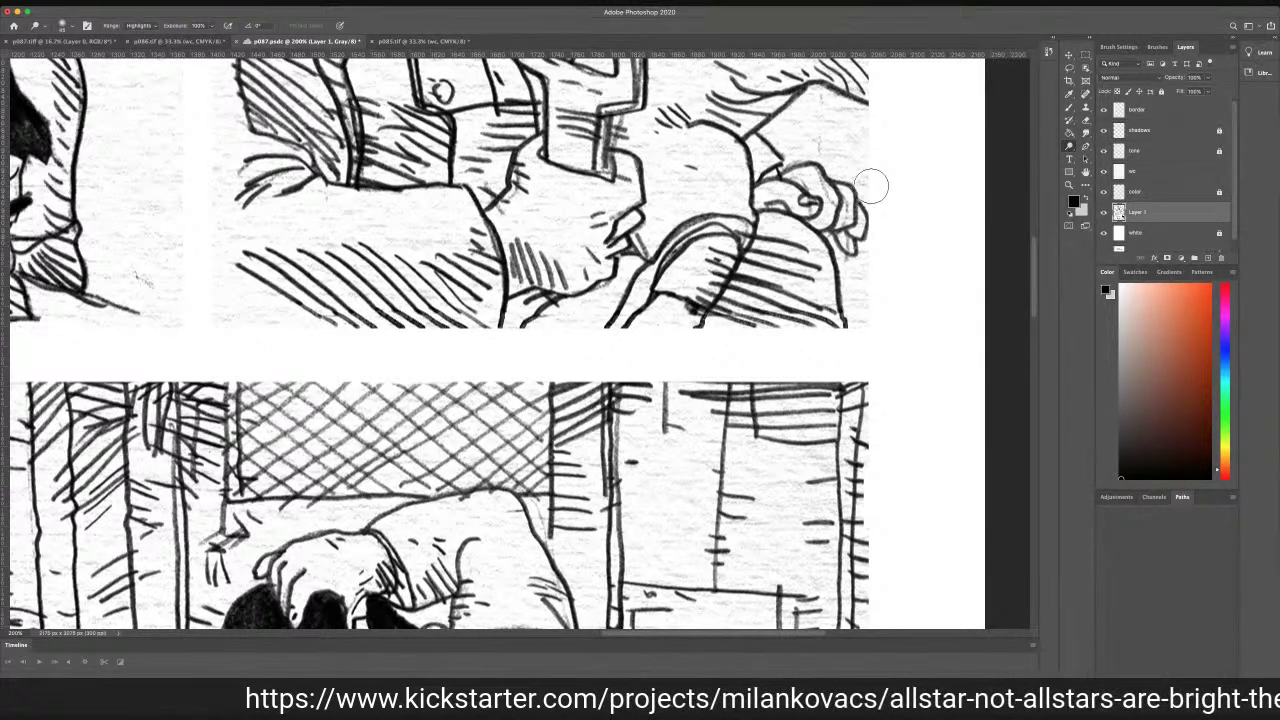
key("bracketleft")
key("bracketleft")
key("bracketleft")
key("bracketleft")
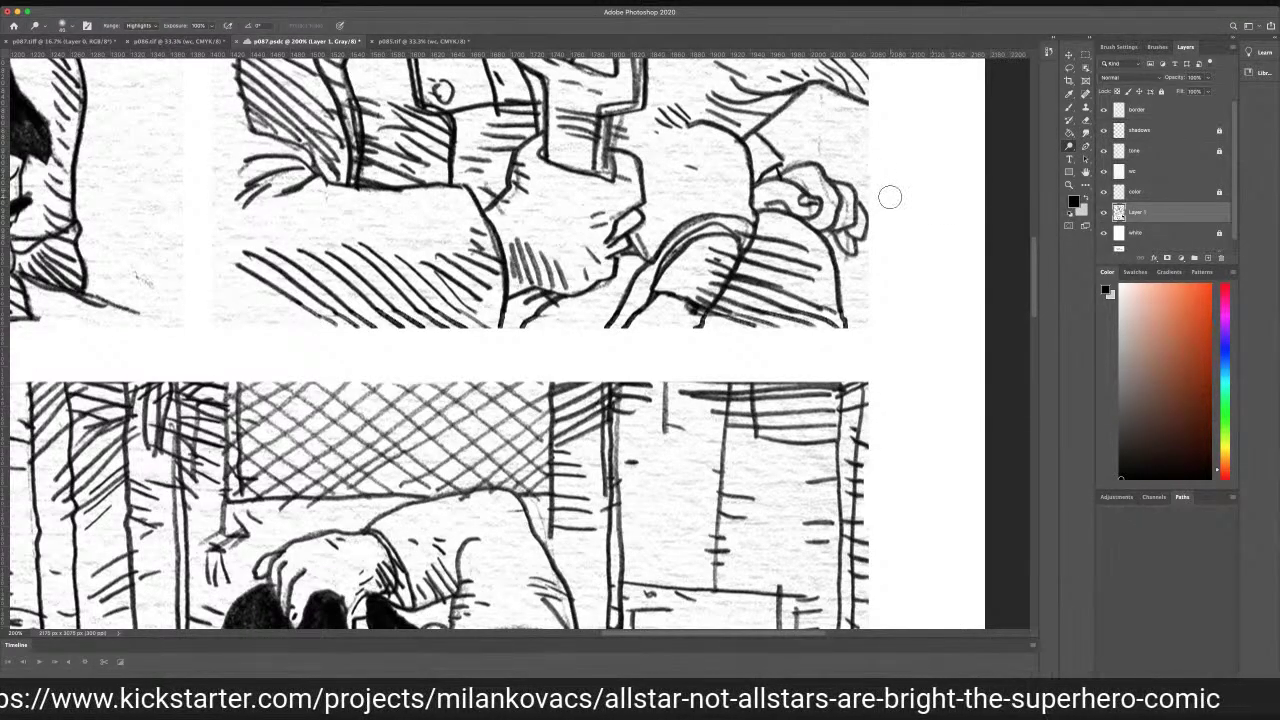
key("bracketleft")
key("bracketleft")
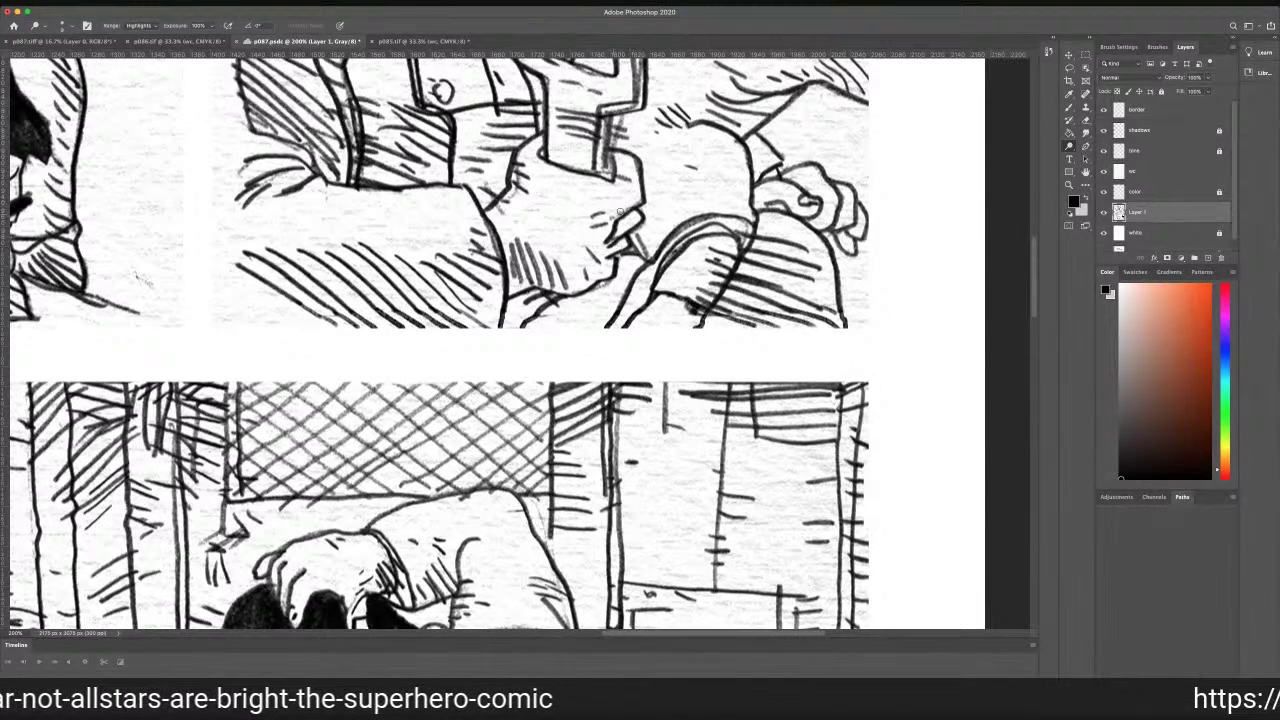
left_click_drag(643, 240, 641, 240)
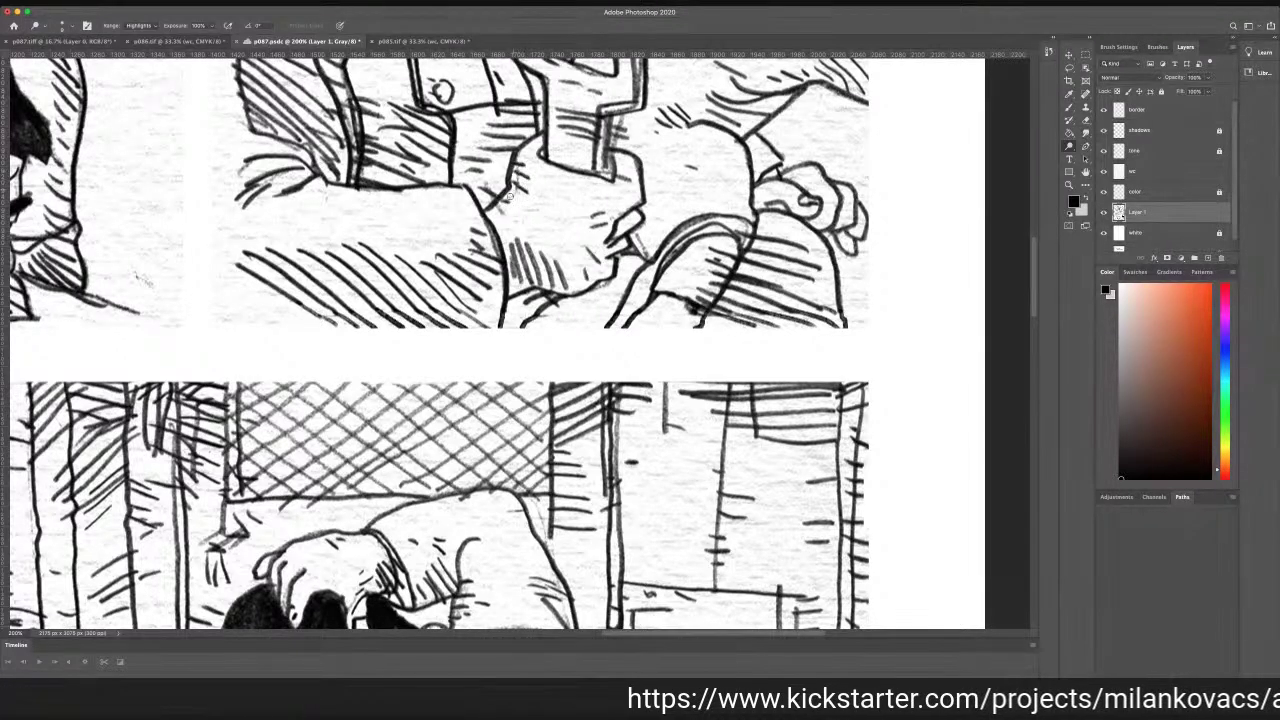
mouse_move(626, 124)
left_mouse_down()
mouse_move(614, 140)
mouse_move(636, 107)
mouse_move(614, 108)
left_mouse_up()
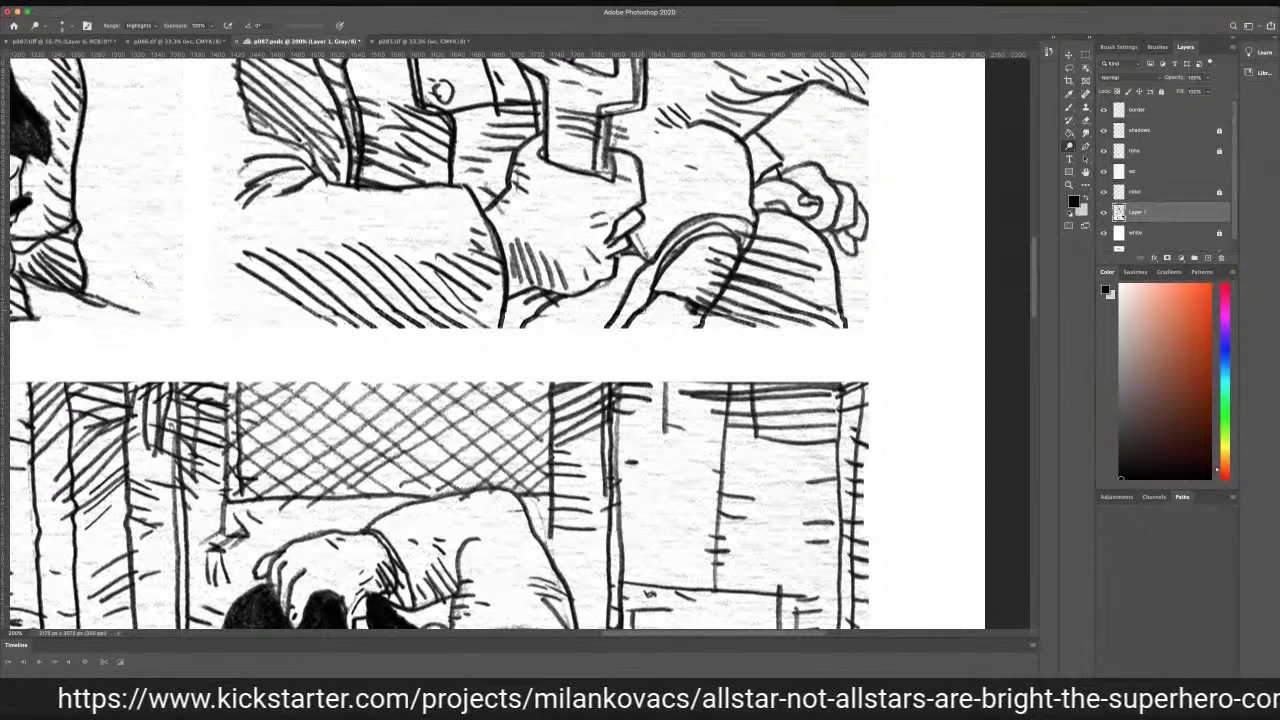
left_click_drag(614, 281, 604, 286)
left_click_drag(635, 238, 647, 251)
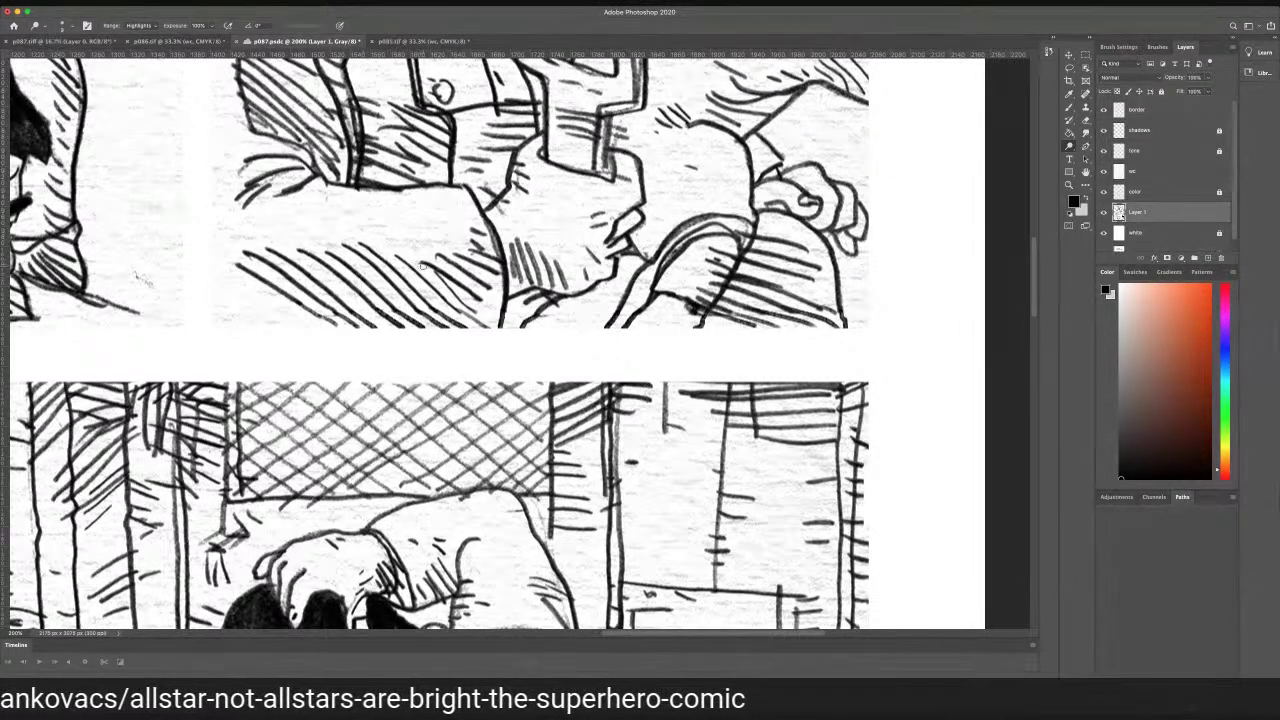
Dodge the grey smudges along the bearded man's cuff and the folds of his sleeve
left_click_drag(485, 241, 498, 259)
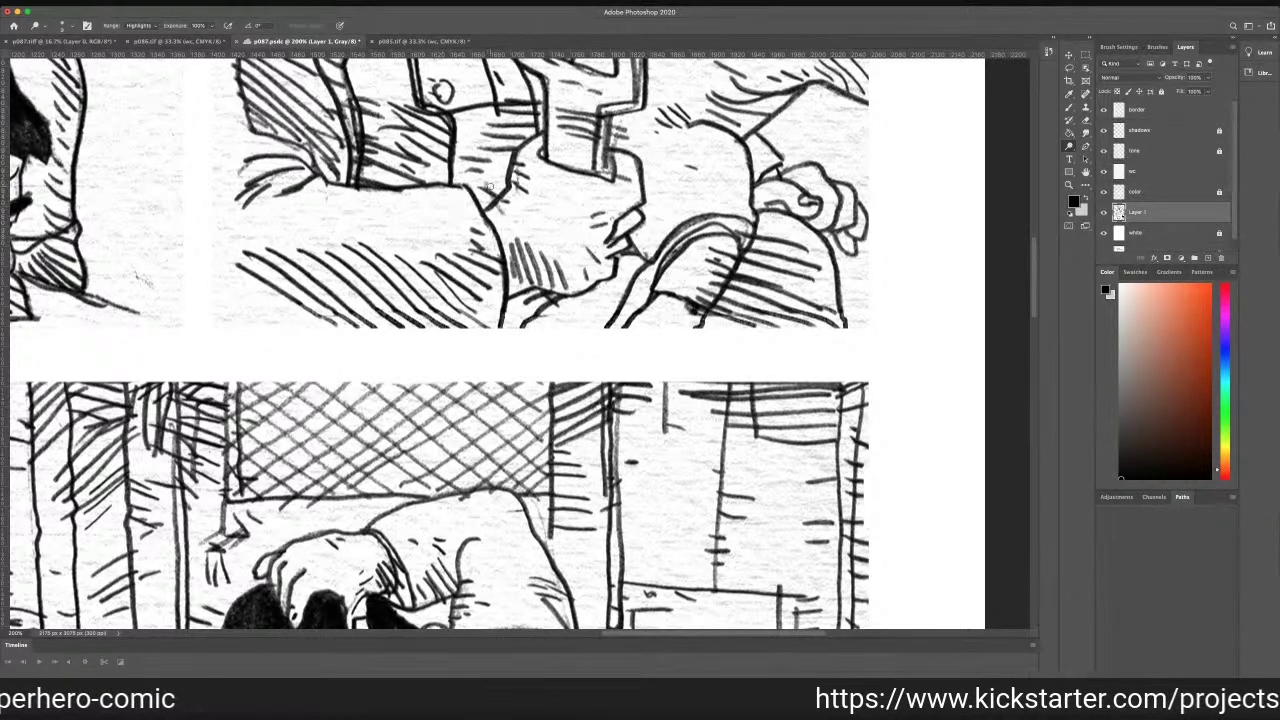
left_click_drag(505, 205, 503, 208)
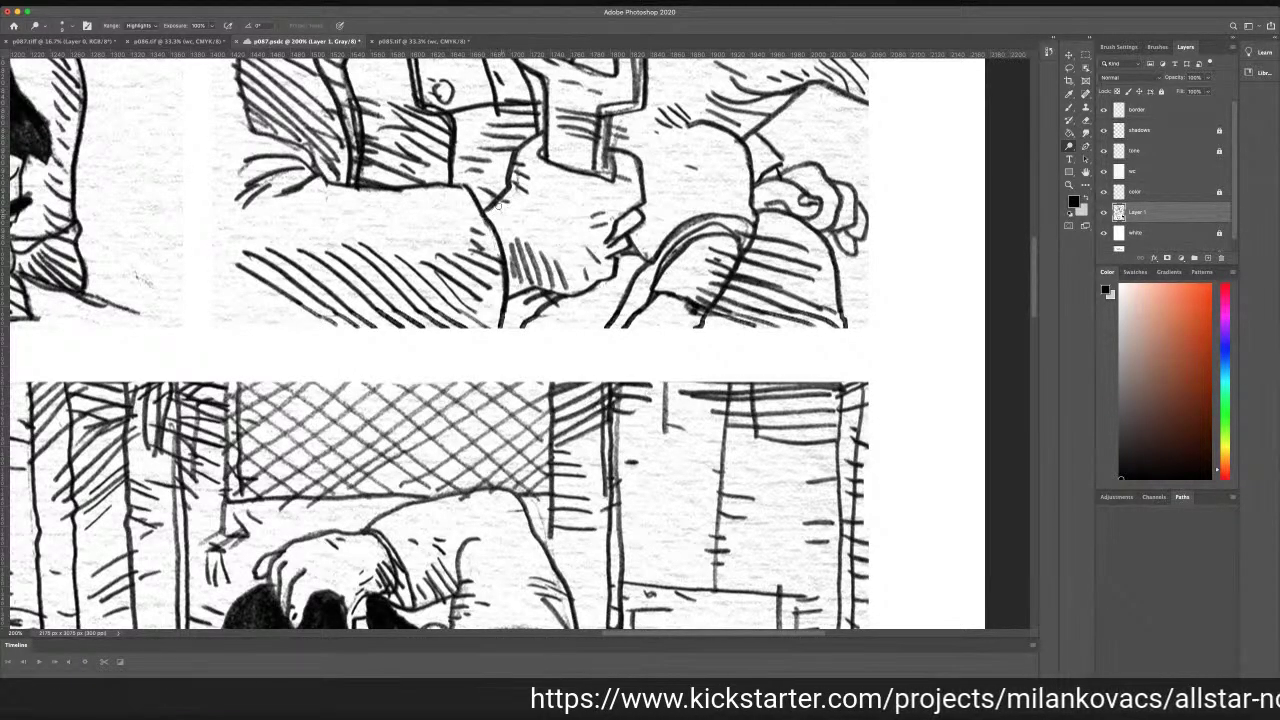
left_click_drag(251, 167, 242, 168)
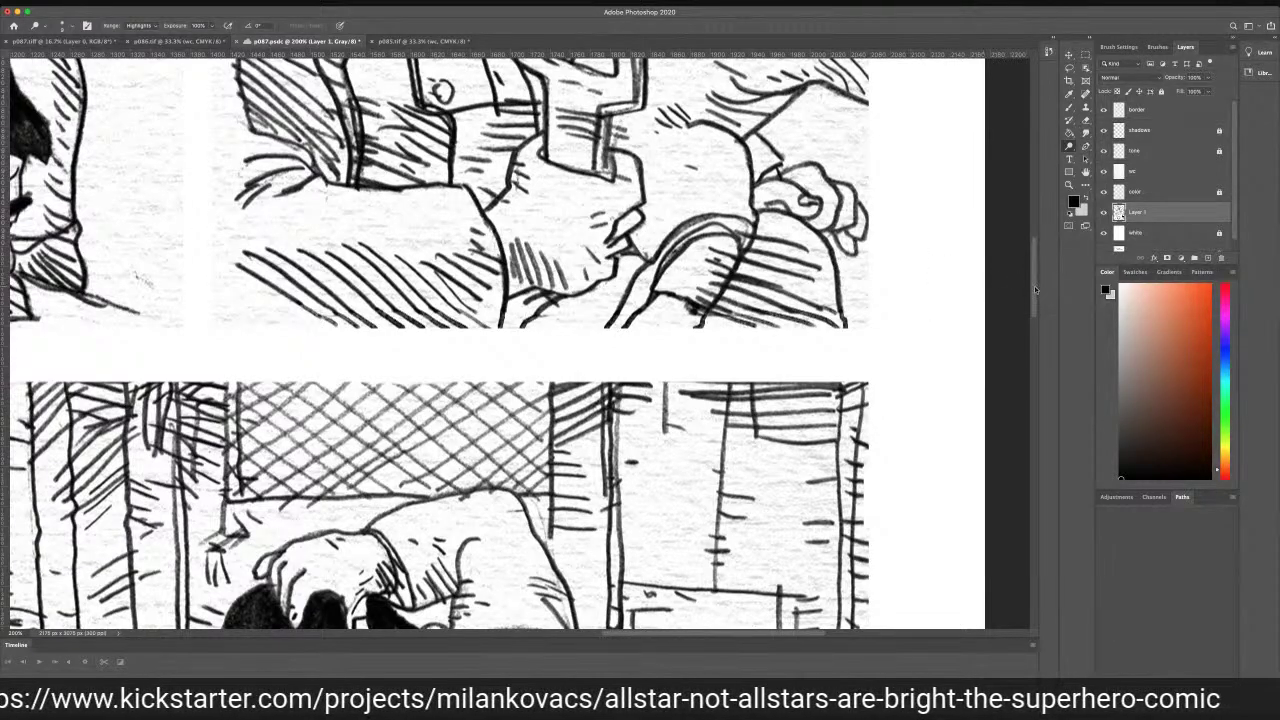
Draw a jagged black outline along the back of the bearded man's hair down past the ear, and dodge the grey smudge inside it
scroll(1020, 257, "up", 5)
scroll(1020, 257, "up", 9)
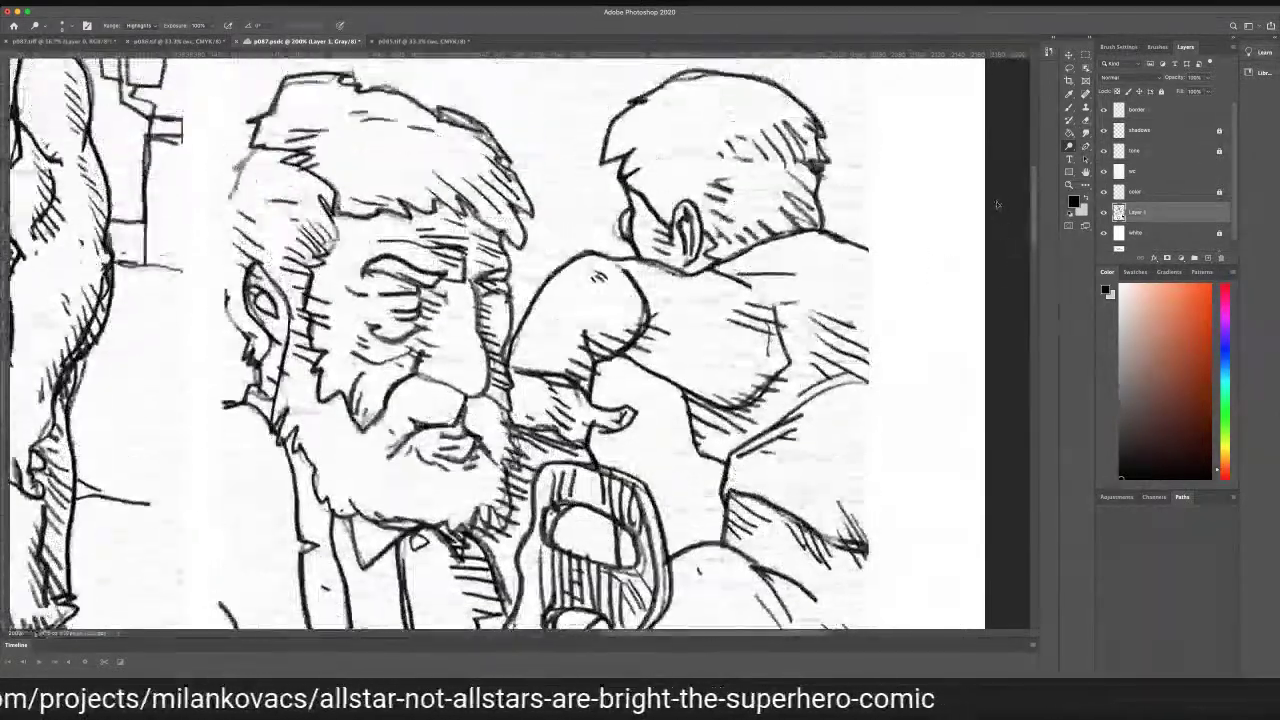
scroll(1015, 228, "down", 4)
scroll(1015, 228, "up", 4)
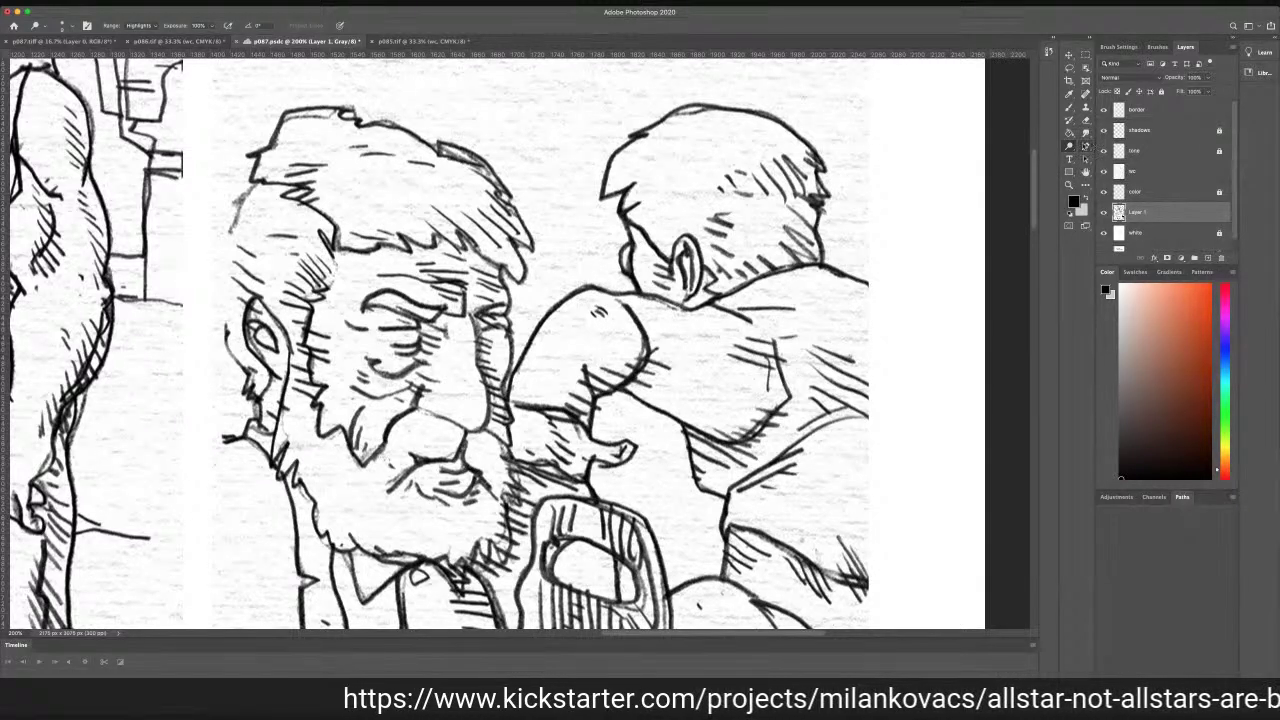
left_click(1069, 107)
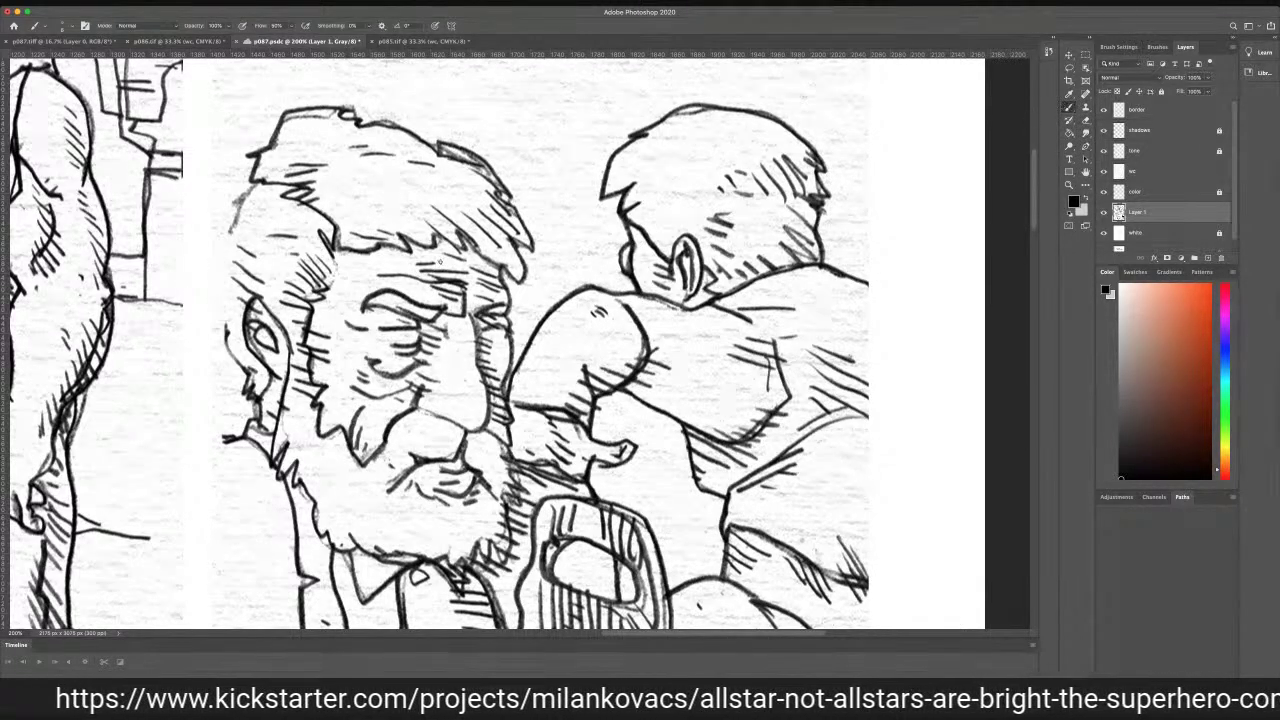
mouse_move(257, 181)
left_mouse_down()
mouse_move(233, 192)
mouse_move(212, 270)
mouse_move(220, 344)
mouse_move(246, 394)
left_mouse_up()
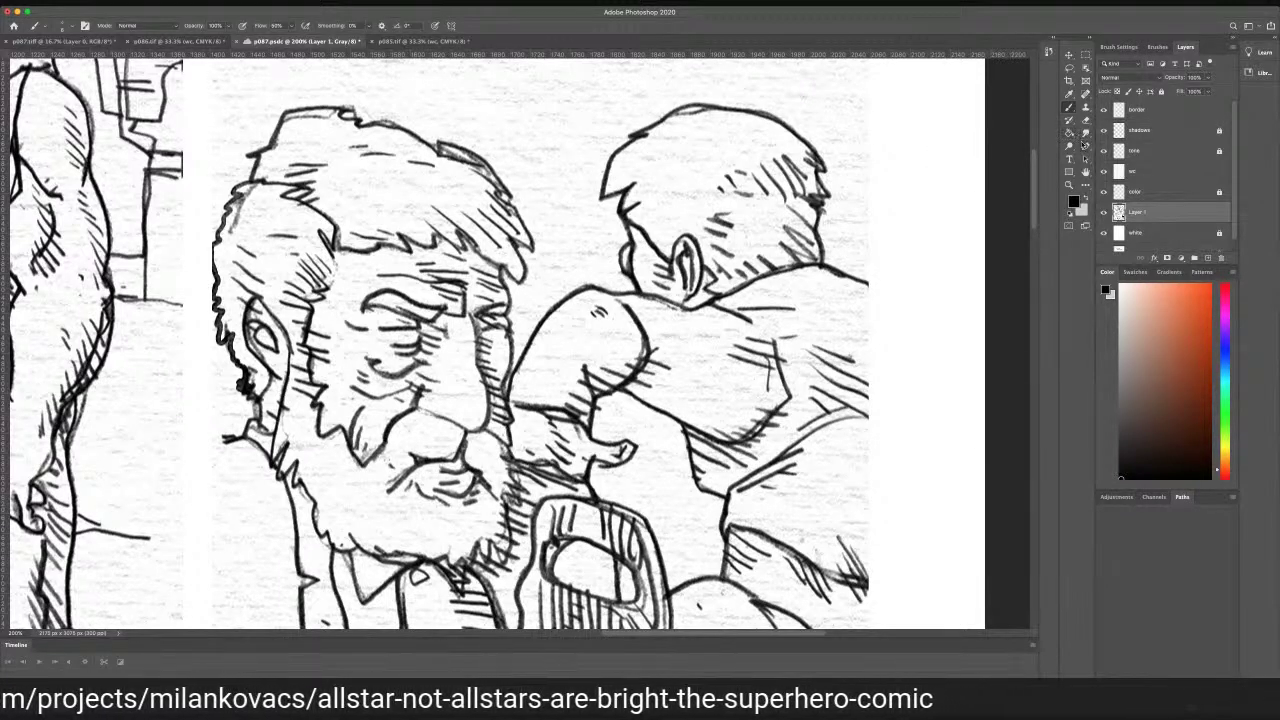
left_click(1069, 146)
left_click_drag(234, 235, 251, 192)
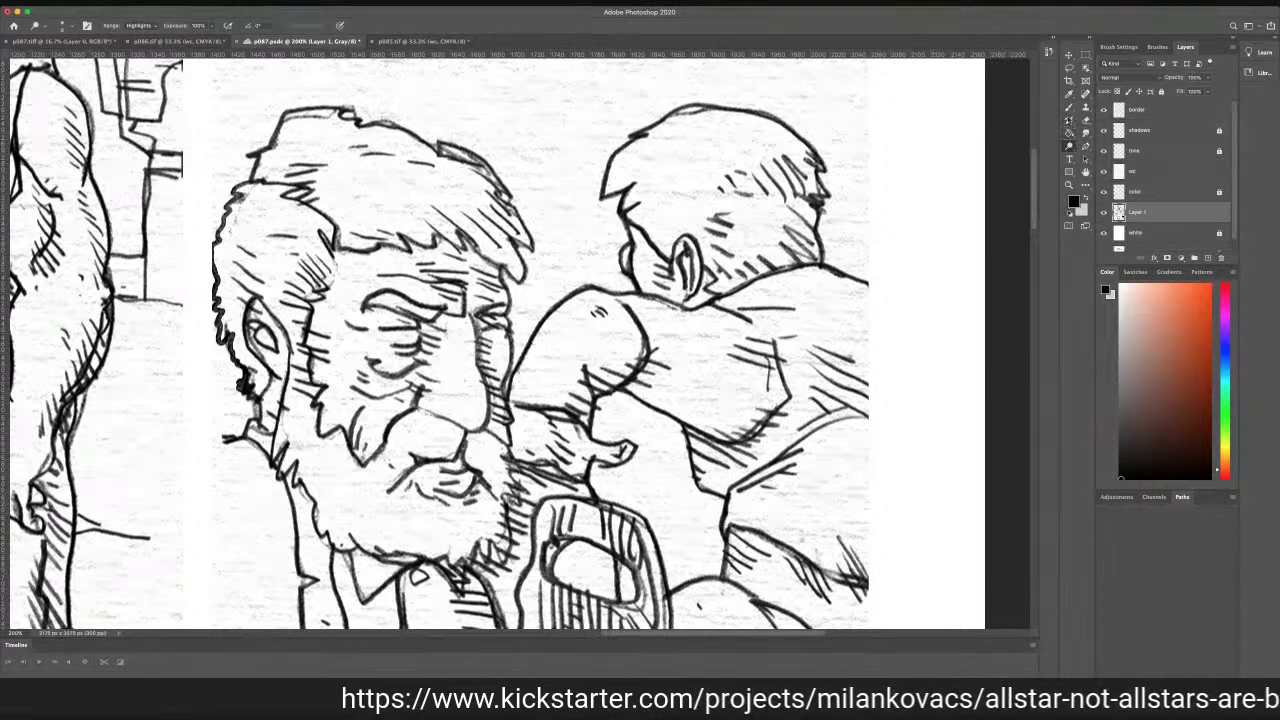
Ink the lower lid of the bearded man's near eye and the lines around his far eye in black
left_click(1069, 107)
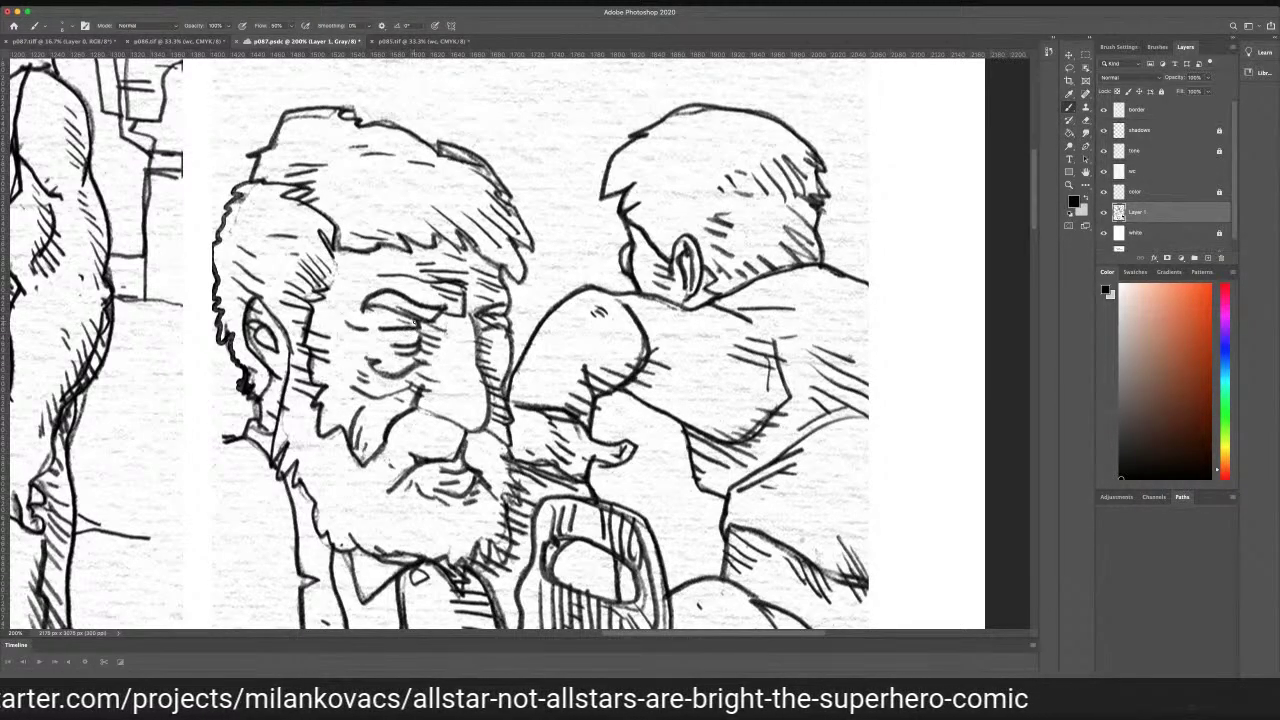
left_click_drag(412, 345, 388, 346)
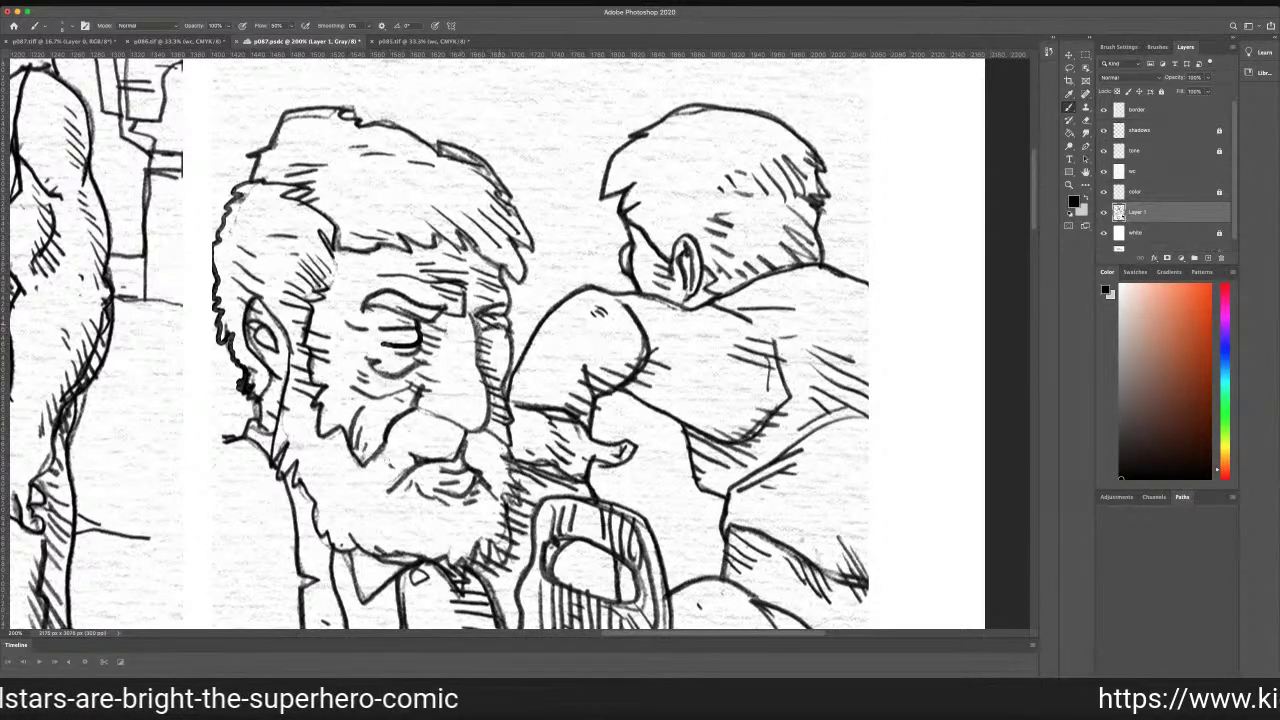
mouse_move(504, 312)
left_mouse_down()
mouse_move(511, 332)
mouse_move(484, 336)
left_mouse_up()
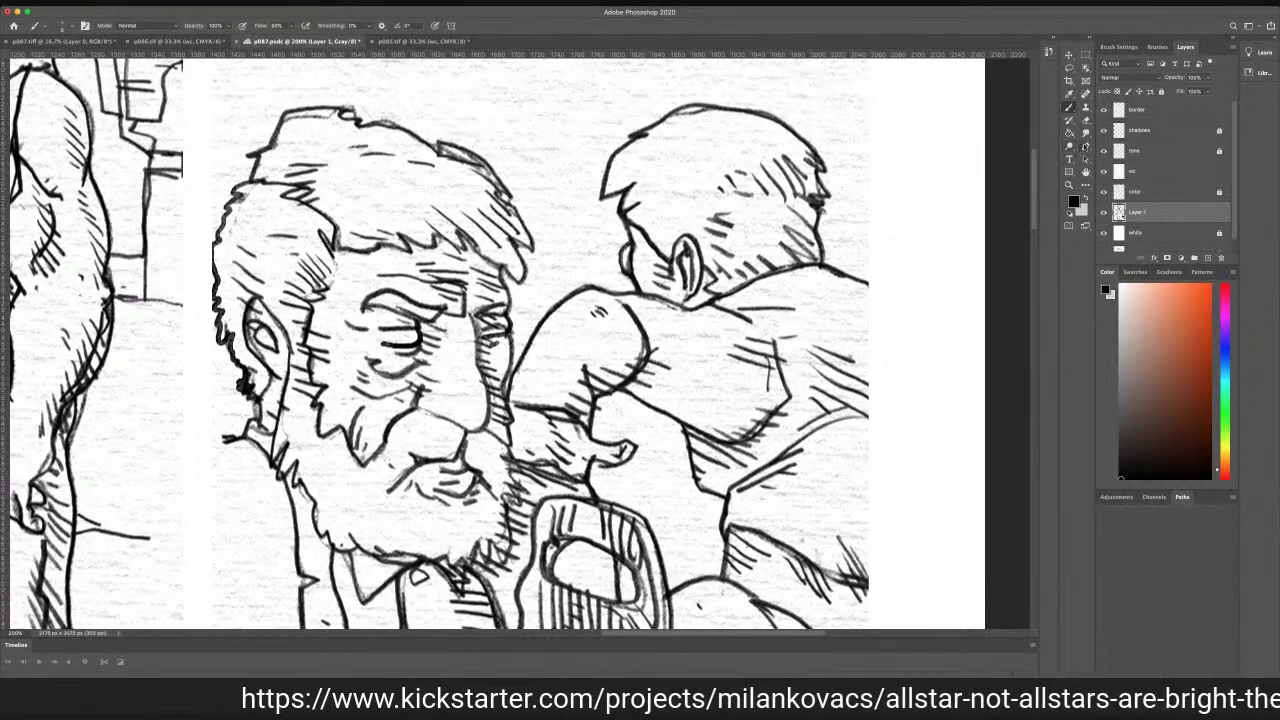
Reduce the Eraser size and clean out excess lines in and around the bearded man's eyes
left_click(1086, 120)
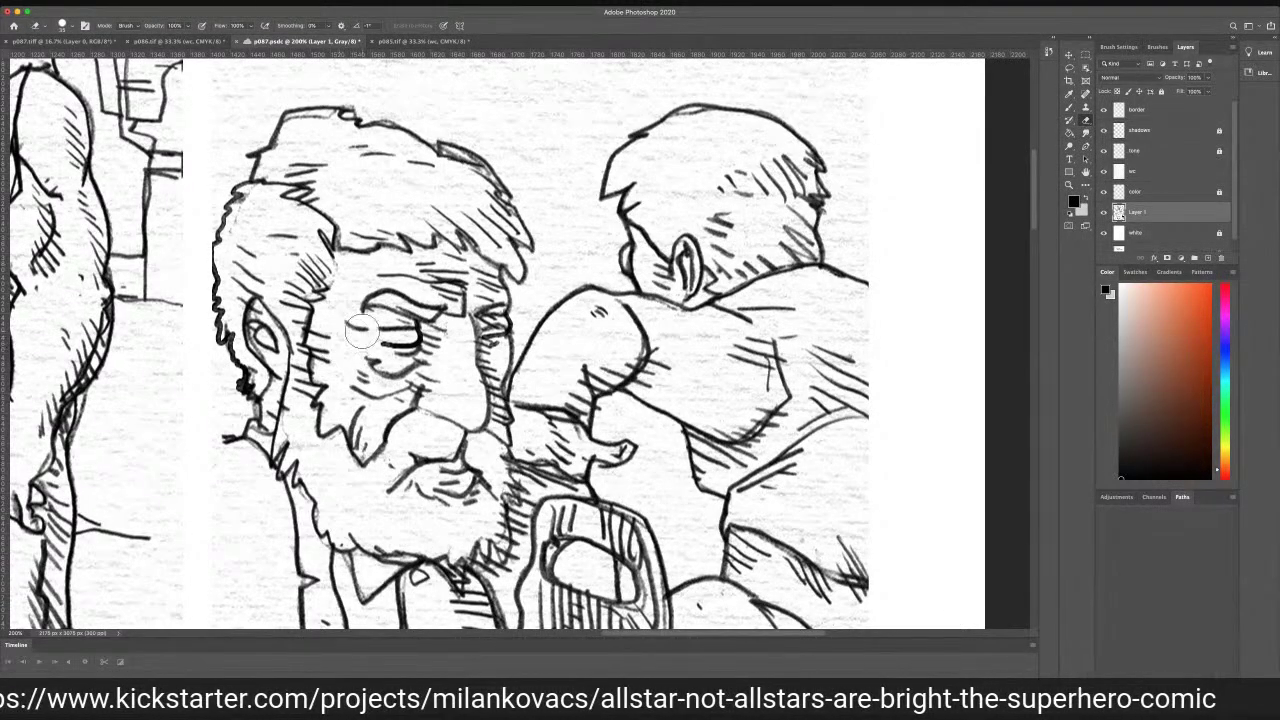
key("bracketleft")
key("bracketleft")
key("bracketleft")
key("bracketleft")
key("bracketleft")
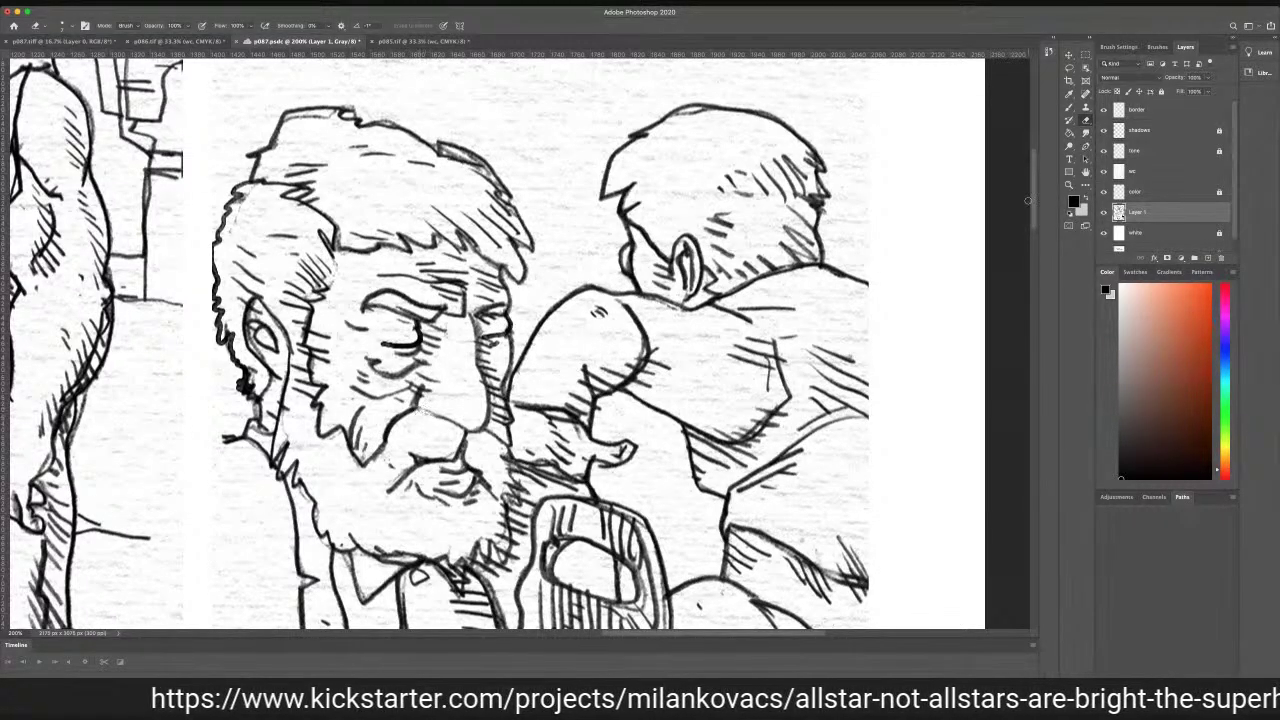
Ink the bearded man's nose contour with the Brush and add black hatching below the nose and along the shaded side of the beard
left_click(1069, 107)
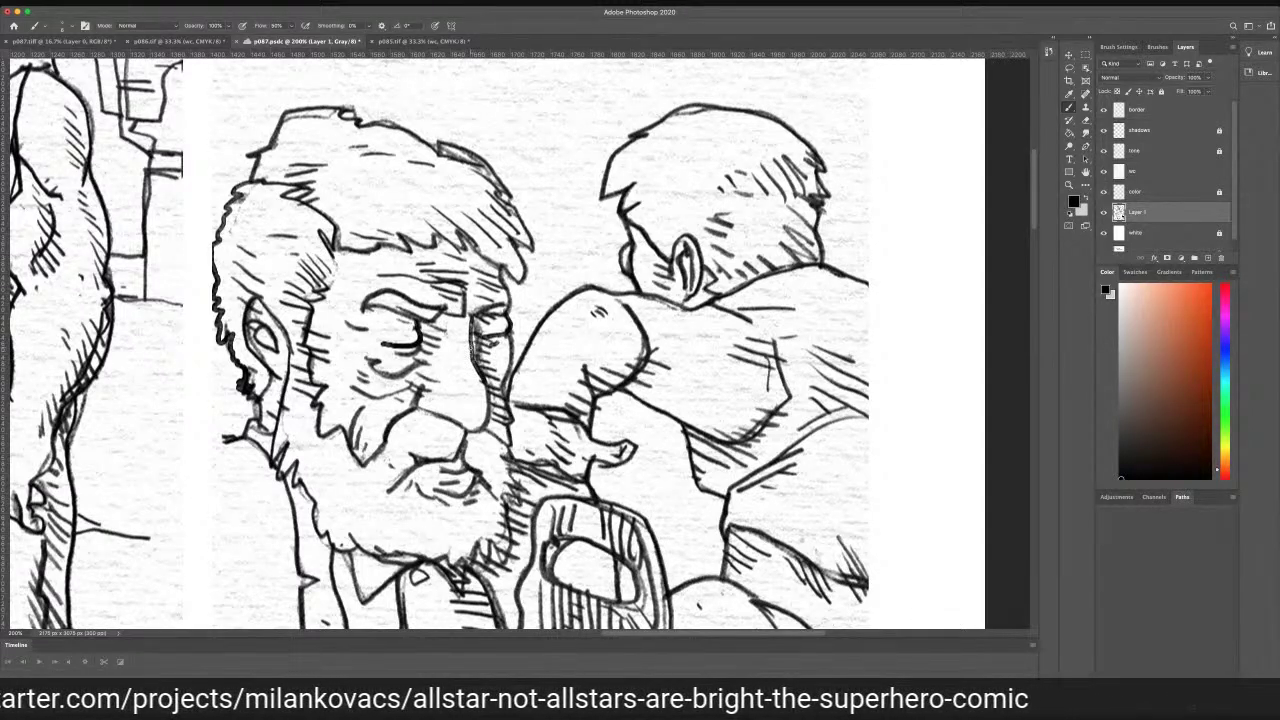
left_click_drag(472, 337, 471, 351)
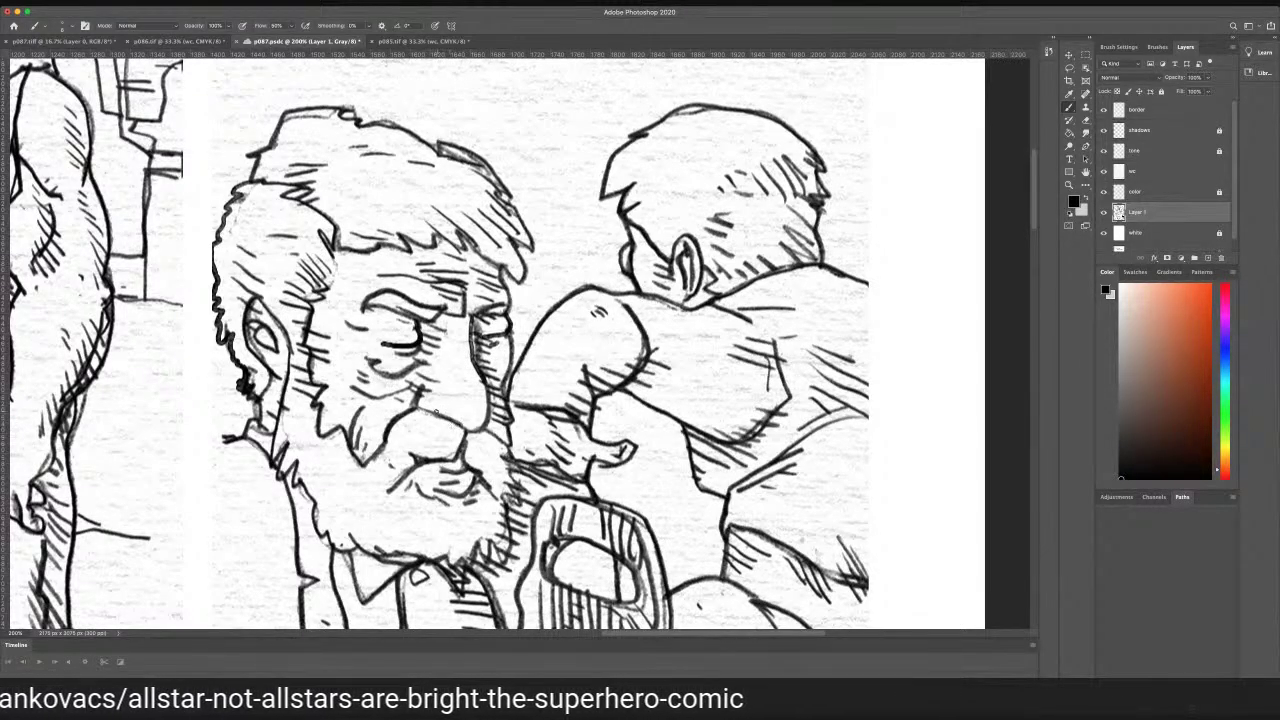
mouse_move(483, 430)
left_mouse_down()
mouse_move(509, 442)
mouse_move(478, 438)
mouse_move(414, 470)
left_mouse_up()
left_click_drag(493, 522, 502, 546)
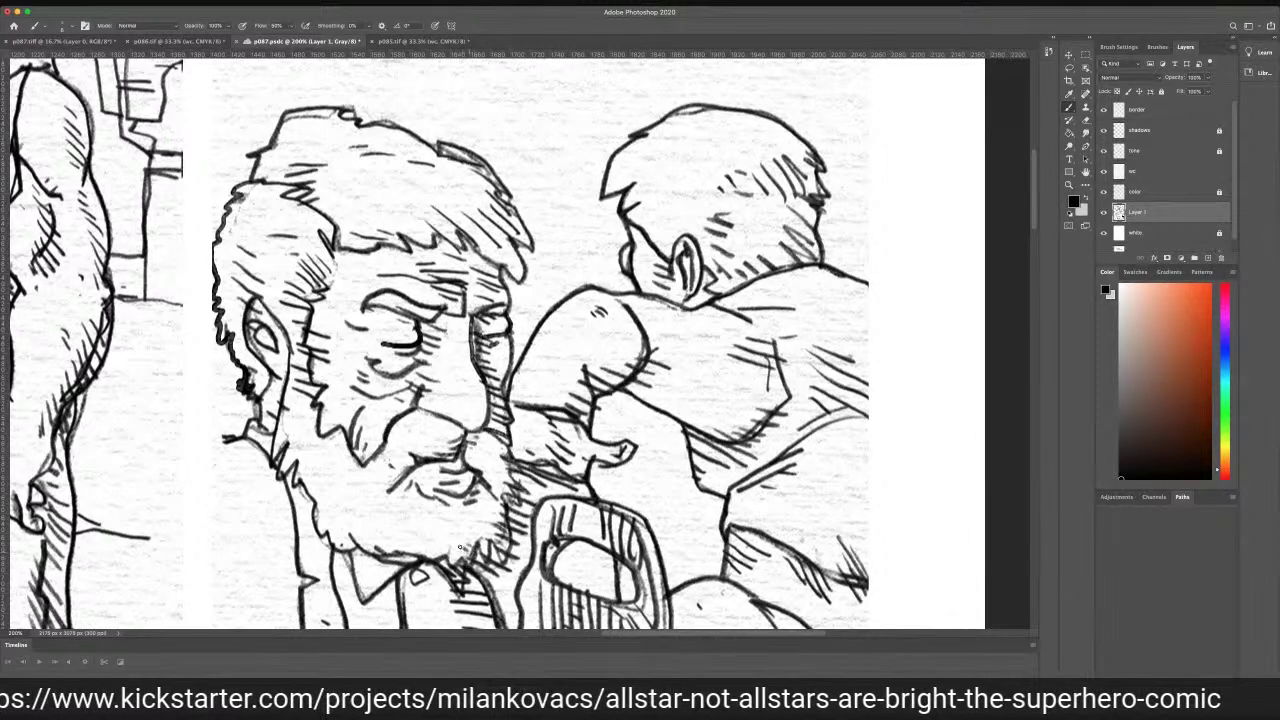
mouse_move(447, 537)
left_mouse_down()
mouse_move(437, 547)
mouse_move(418, 531)
mouse_move(466, 510)
left_mouse_up()
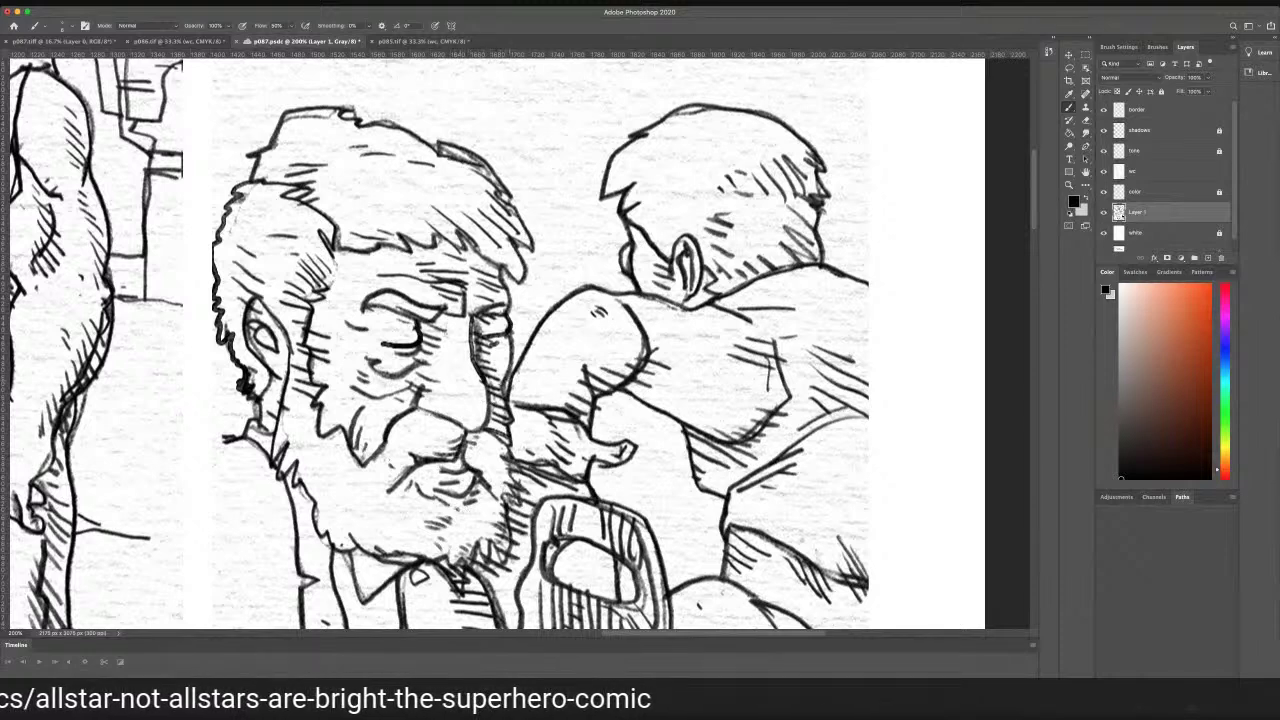
Add black hatching to the near edge of the hunched shoulder and along the shaded side of the short-haired man's head
mouse_move(578, 366)
left_mouse_down()
mouse_move(590, 382)
mouse_move(608, 371)
left_mouse_up()
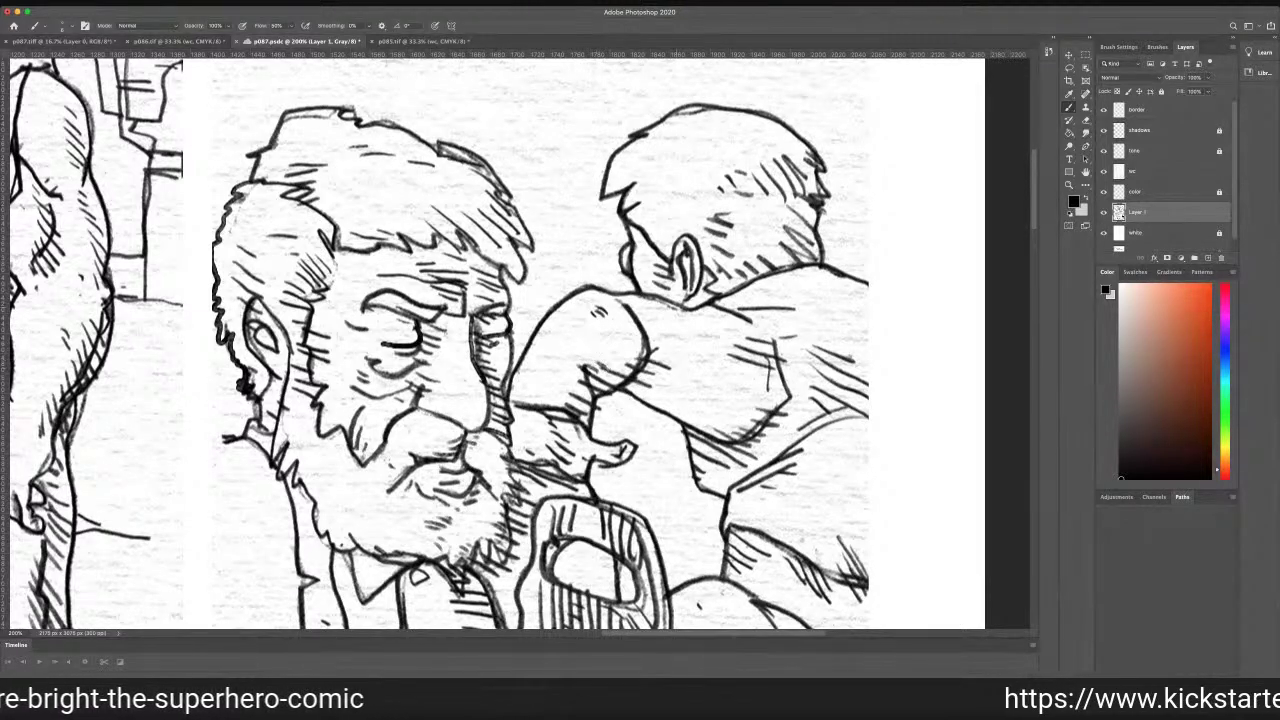
mouse_move(746, 257)
left_mouse_down()
mouse_move(786, 252)
mouse_move(734, 230)
mouse_move(793, 227)
mouse_move(752, 211)
mouse_move(800, 217)
left_mouse_up()
mouse_move(799, 199)
left_mouse_down()
mouse_move(751, 146)
mouse_move(812, 154)
left_mouse_up()
mouse_move(772, 132)
left_mouse_down()
mouse_move(800, 144)
mouse_move(768, 122)
left_mouse_up()
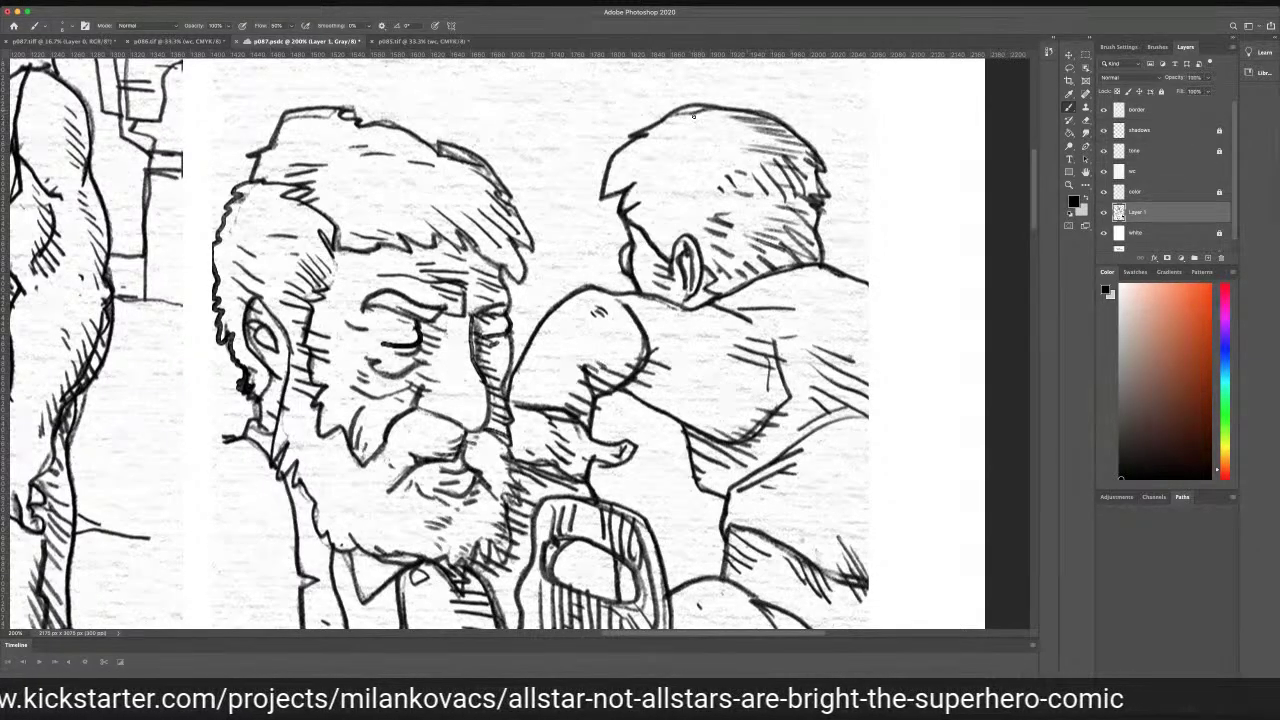
Hatch the back of the short-haired man's head and neck in black, from the crown down to behind his ear
mouse_move(708, 191)
left_mouse_down()
mouse_move(767, 204)
mouse_move(788, 228)
left_mouse_up()
left_click_drag(720, 222, 780, 234)
mouse_move(736, 232)
left_mouse_down()
mouse_move(792, 250)
mouse_move(782, 254)
left_mouse_up()
left_click_drag(778, 246, 802, 266)
left_click_drag(738, 256, 778, 261)
mouse_move(748, 274)
left_mouse_down()
mouse_move(774, 264)
mouse_move(758, 272)
left_mouse_up()
mouse_move(726, 286)
left_mouse_down()
mouse_move(746, 276)
mouse_move(716, 274)
left_mouse_up()
left_click_drag(703, 277, 716, 264)
left_click_drag(699, 270, 716, 257)
mouse_move(699, 264)
left_mouse_down()
mouse_move(718, 253)
mouse_move(701, 242)
left_mouse_up()
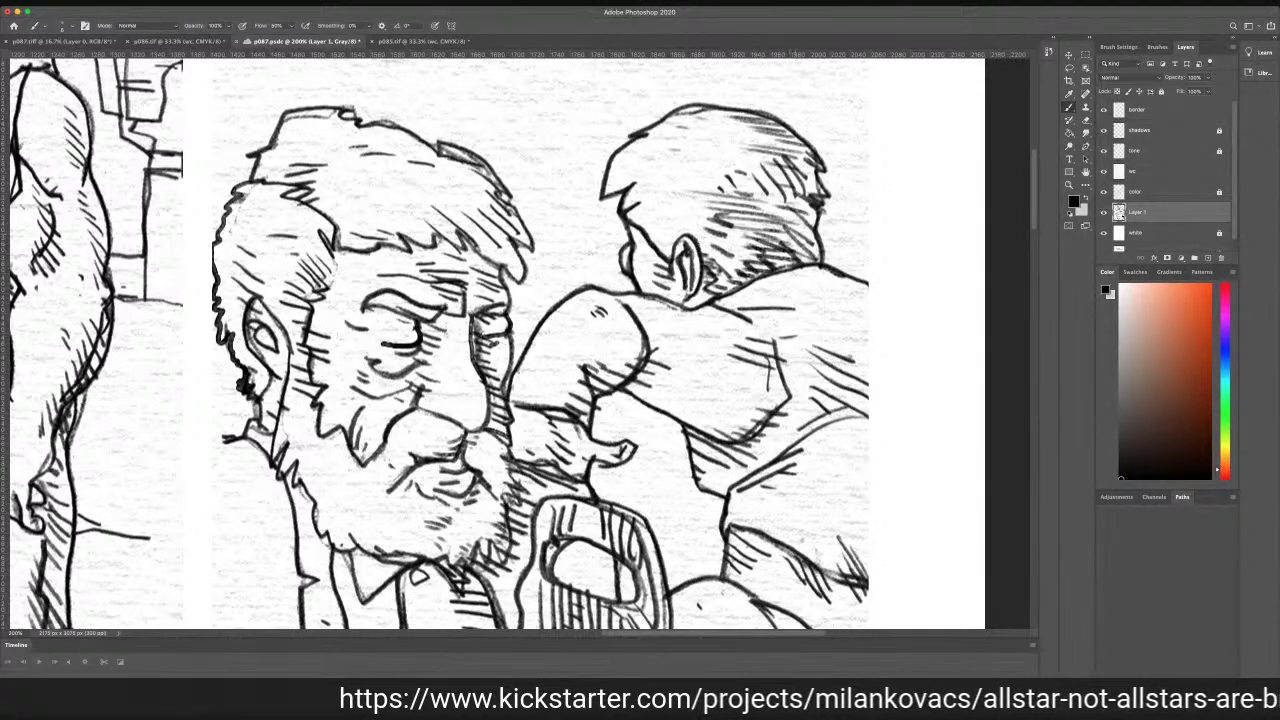
Extend the hatching at the short-haired man's nape and down his back, and ink curved fold lines on his shoulder
mouse_move(799, 215)
left_mouse_down()
mouse_move(819, 223)
mouse_move(818, 242)
left_mouse_up()
left_click_drag(794, 234, 812, 254)
mouse_move(794, 240)
left_mouse_down()
mouse_move(839, 272)
mouse_move(854, 287)
mouse_move(819, 313)
mouse_move(854, 320)
mouse_move(820, 332)
mouse_move(868, 338)
mouse_move(815, 335)
mouse_move(866, 372)
mouse_move(869, 433)
left_mouse_up()
left_click_drag(850, 438, 876, 444)
mouse_move(753, 321)
left_mouse_down()
mouse_move(783, 346)
mouse_move(786, 330)
mouse_move(804, 366)
mouse_move(794, 414)
left_mouse_up()
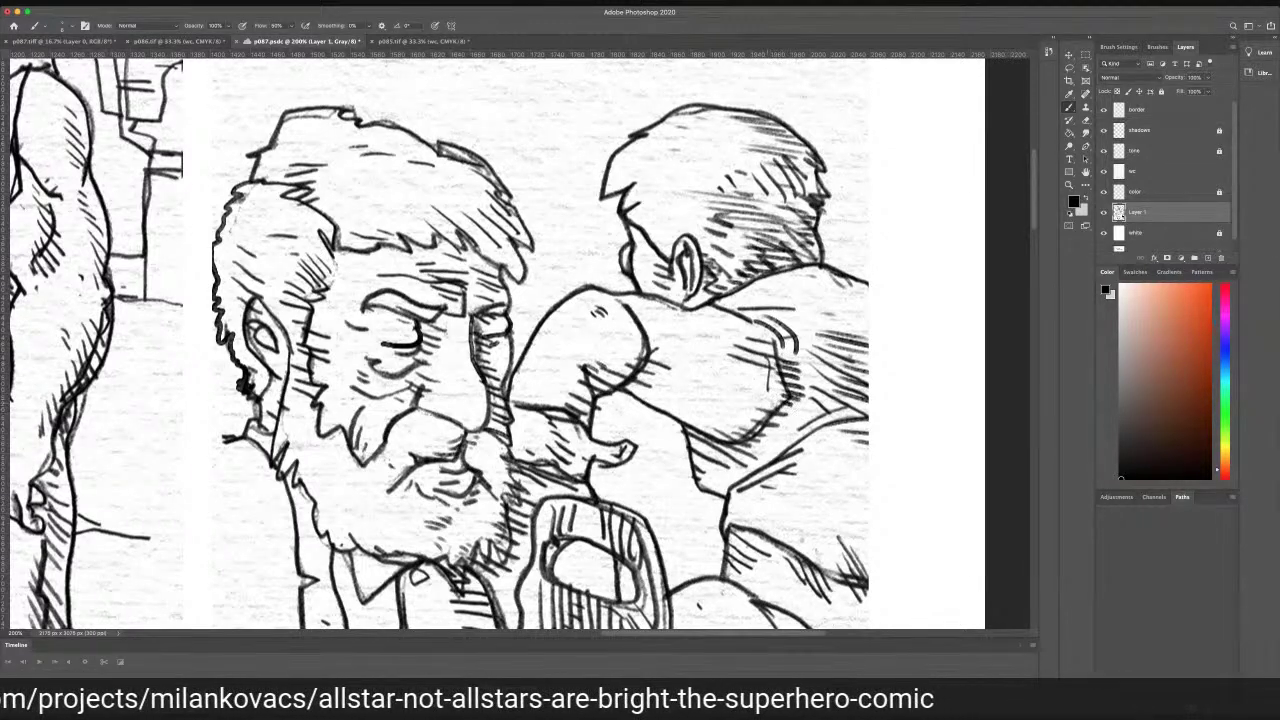
Hatch the short-haired man's upper arm in black, and add shading strokes around the hand and sleeve beside the beard
mouse_move(611, 379)
left_mouse_down()
mouse_move(711, 396)
mouse_move(631, 370)
mouse_move(704, 383)
left_mouse_up()
mouse_move(643, 352)
left_mouse_down()
mouse_move(702, 371)
mouse_move(674, 355)
left_mouse_up()
left_click_drag(694, 358, 650, 342)
mouse_move(782, 412)
left_mouse_down()
mouse_move(740, 394)
mouse_move(686, 406)
left_mouse_up()
mouse_move(752, 438)
left_mouse_down()
mouse_move(670, 410)
mouse_move(698, 426)
left_mouse_up()
mouse_move(634, 368)
left_mouse_down()
mouse_move(594, 352)
mouse_move(628, 352)
mouse_move(602, 346)
mouse_move(612, 325)
left_mouse_up()
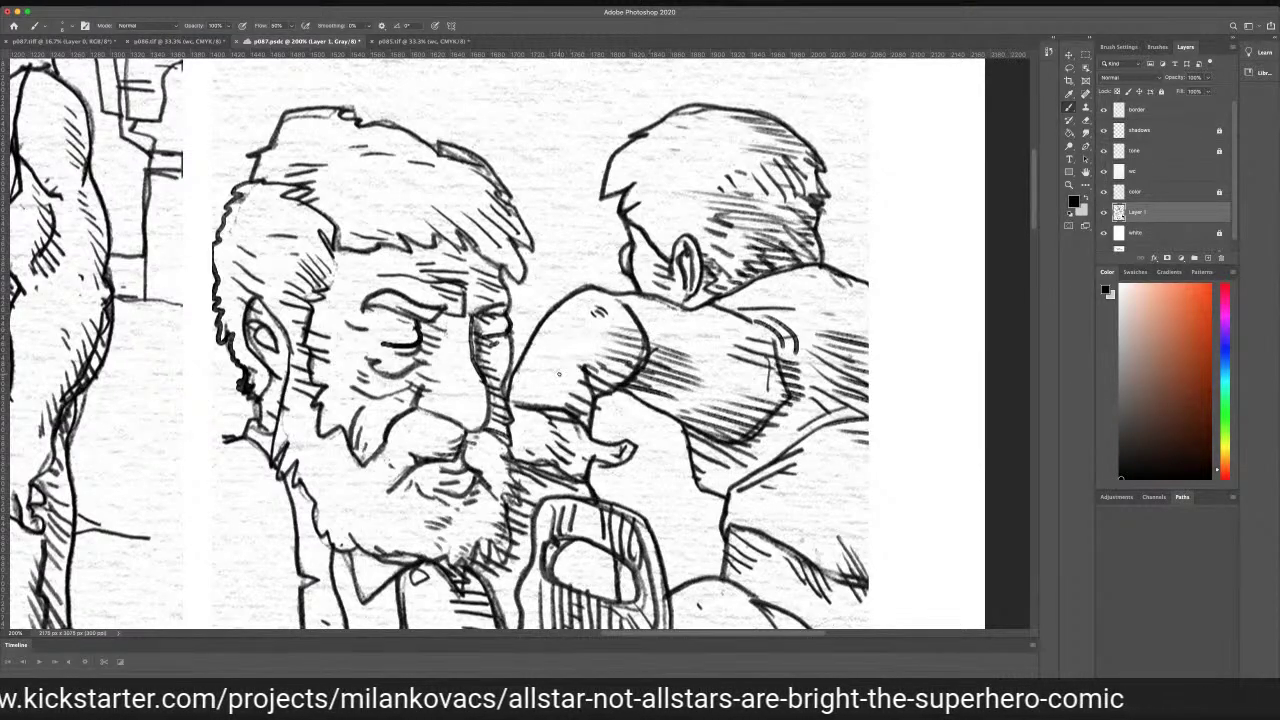
mouse_move(588, 390)
left_mouse_down()
mouse_move(560, 378)
mouse_move(508, 446)
left_mouse_up()
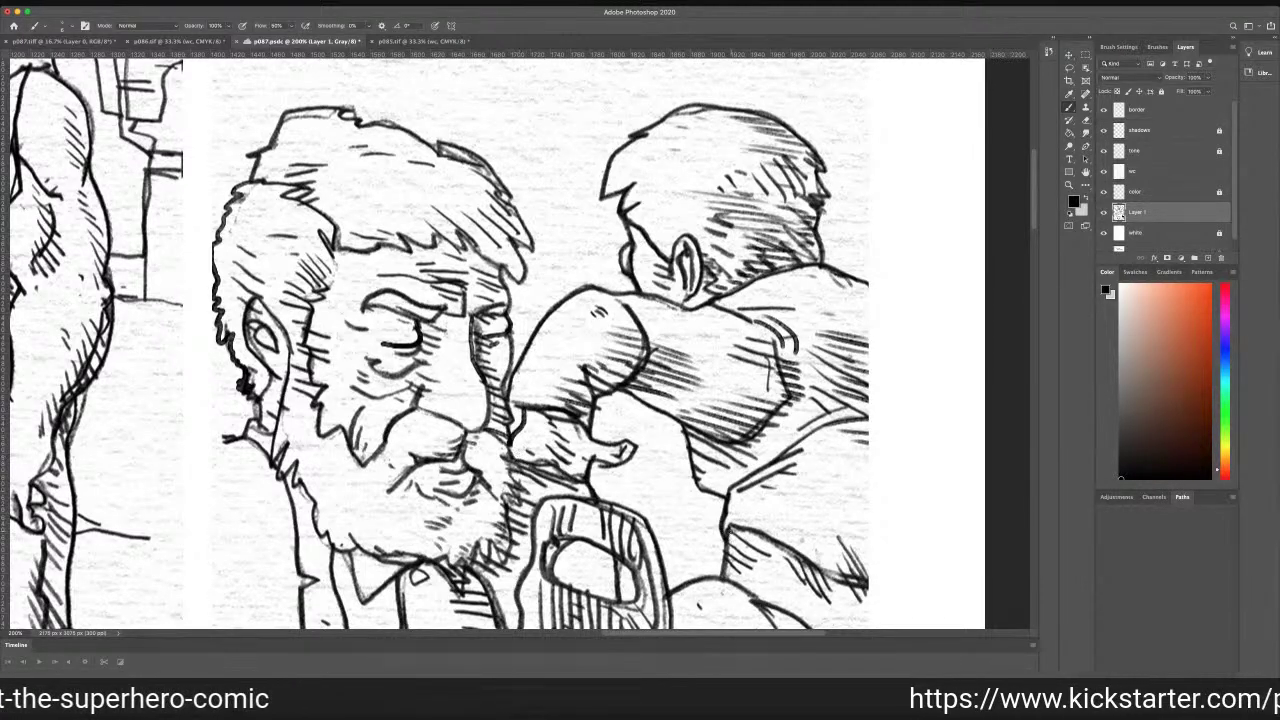
Fill the clothing below the short-haired man's back with hatching up to the panel edge, and thicken the fold contours there
mouse_move(728, 532)
left_mouse_down()
mouse_move(803, 516)
mouse_move(777, 535)
mouse_move(812, 546)
mouse_move(795, 549)
mouse_move(862, 566)
left_mouse_up()
left_click_drag(842, 572, 868, 570)
mouse_move(818, 494)
left_mouse_down()
mouse_move(872, 470)
mouse_move(868, 448)
left_mouse_up()
left_click_drag(842, 496, 868, 488)
left_click_drag(802, 518, 868, 506)
mouse_move(814, 540)
left_mouse_down()
mouse_move(868, 521)
mouse_move(868, 552)
left_mouse_up()
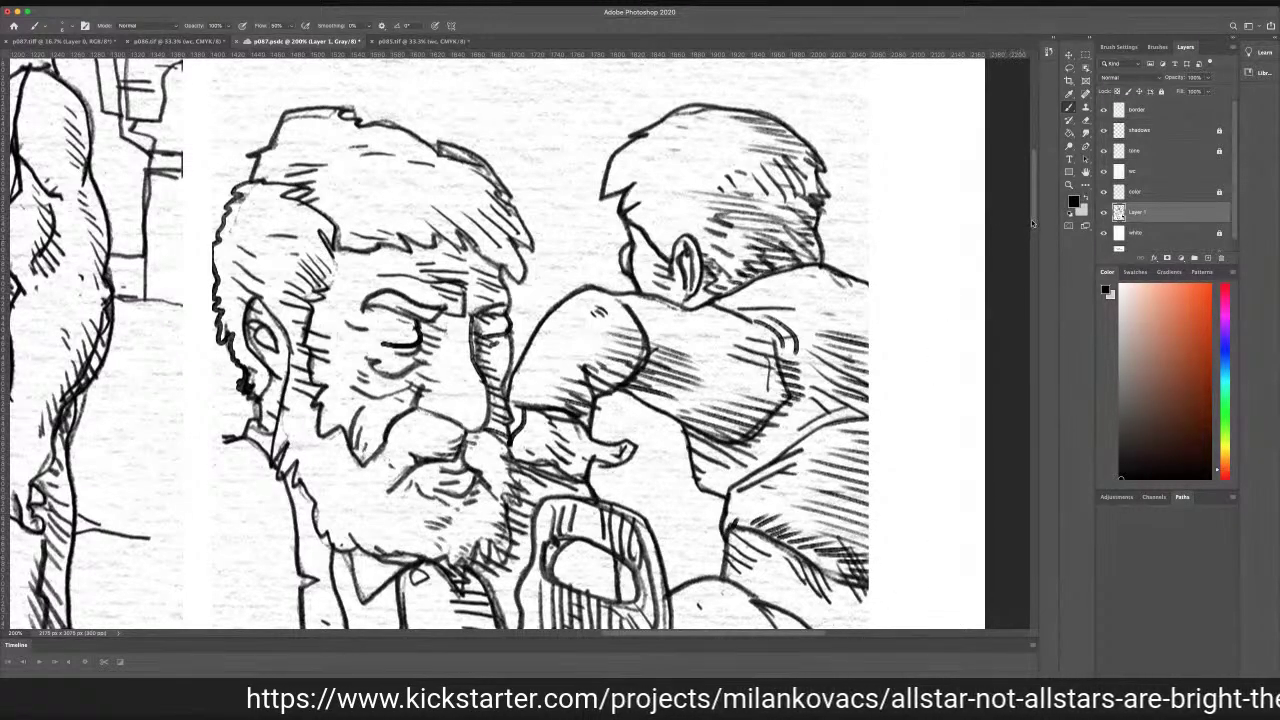
scroll(1013, 224, "down", 10)
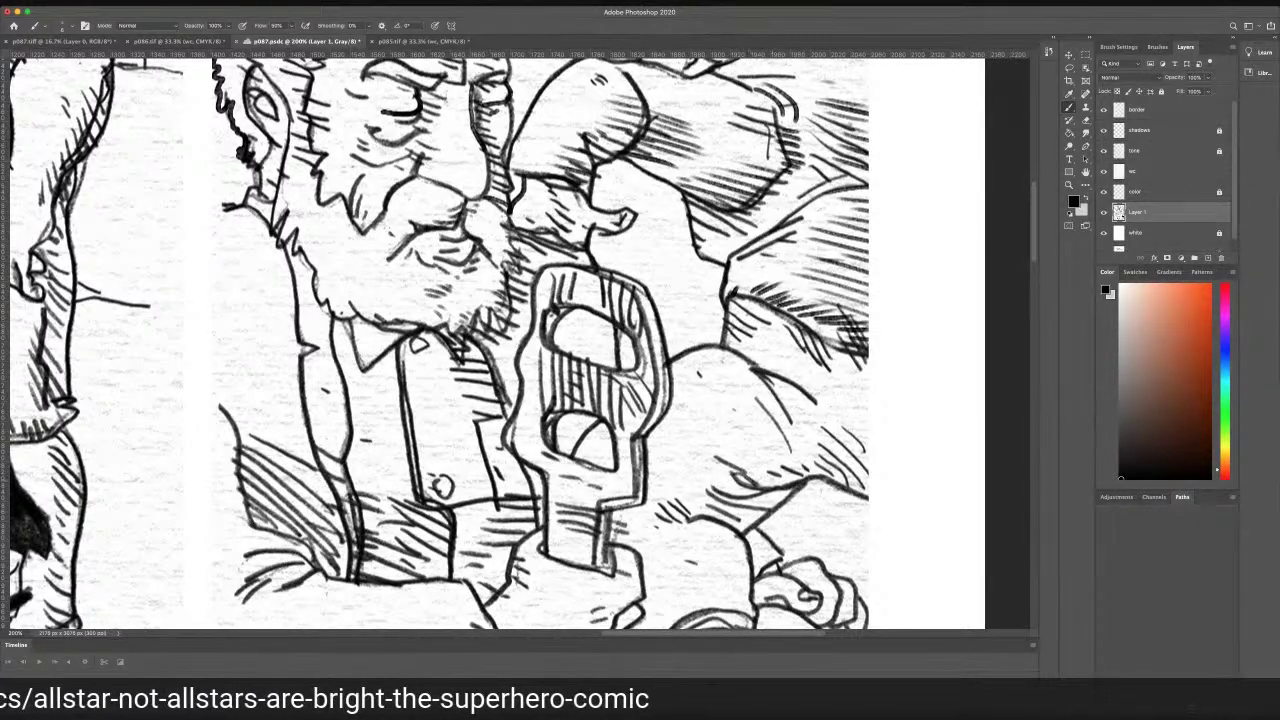
left_click_drag(760, 304, 870, 353)
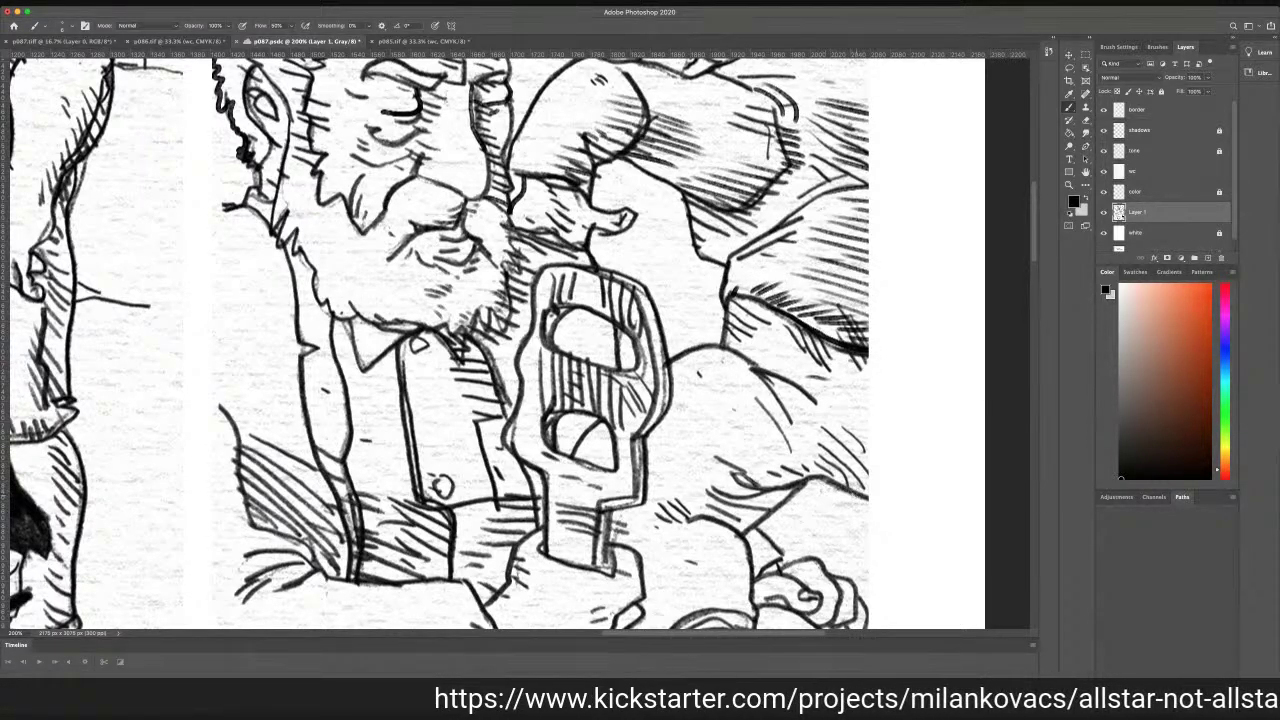
left_click_drag(849, 490, 872, 520)
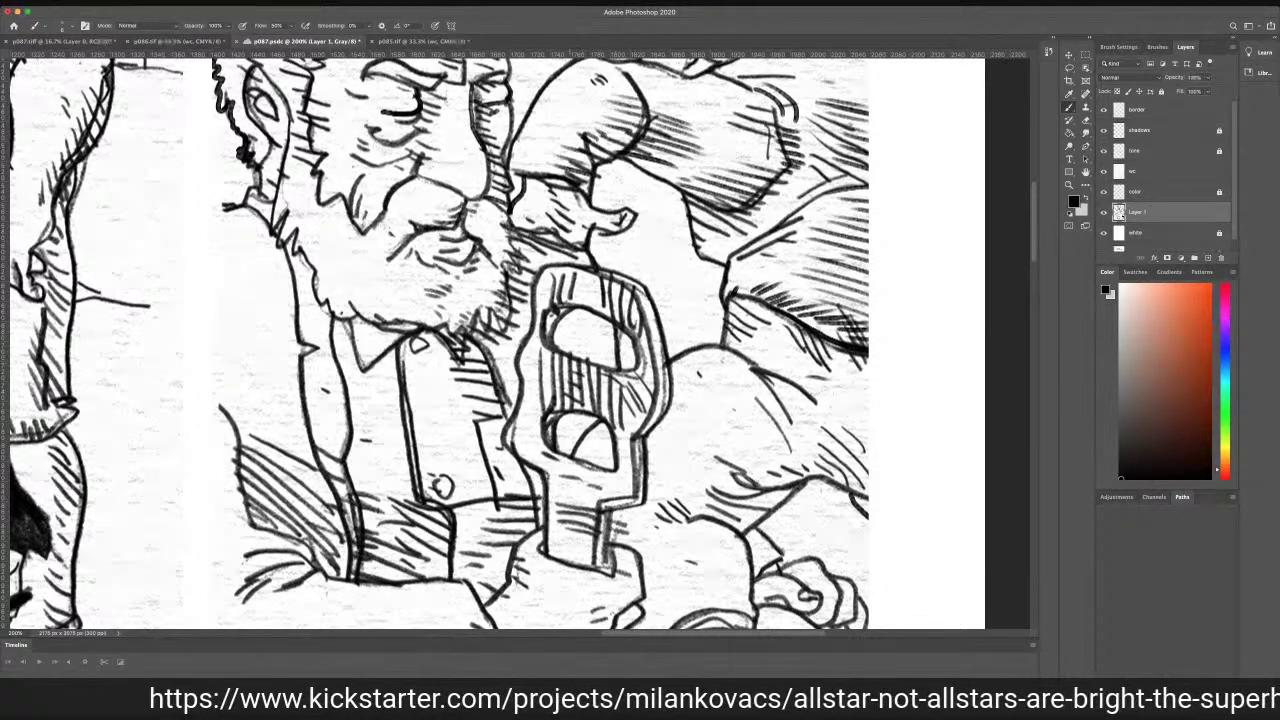
Hatch the rim, top and inner faces of the two-holed handle in black and thicken its shaded outline
left_click_drag(660, 355, 664, 390)
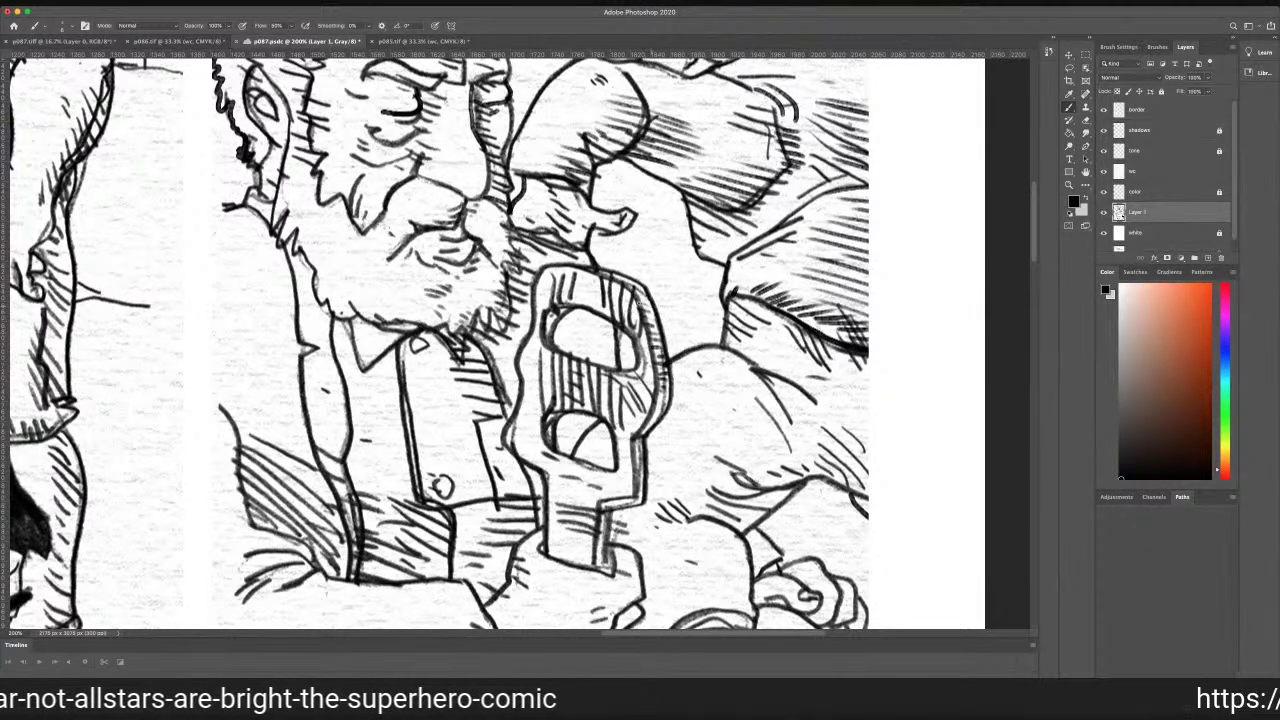
mouse_move(664, 399)
left_mouse_down()
mouse_move(627, 437)
mouse_move(644, 450)
mouse_move(639, 478)
left_mouse_up()
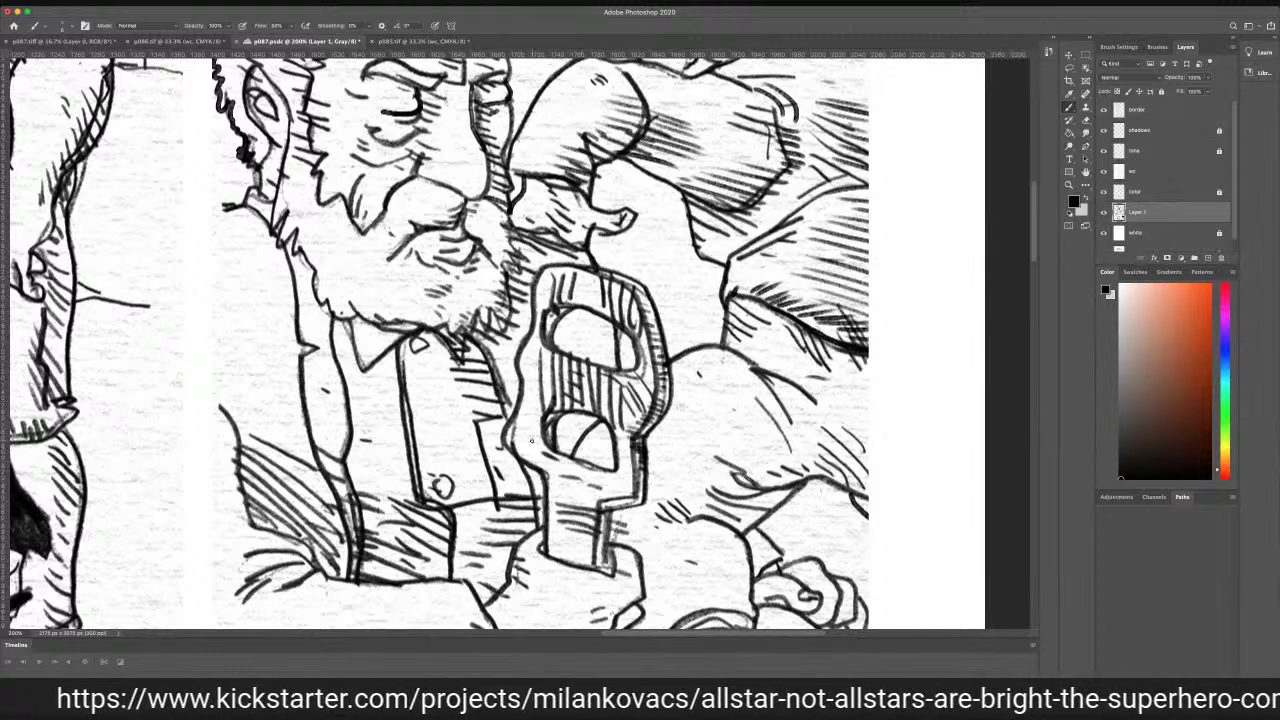
mouse_move(569, 307)
left_mouse_down()
mouse_move(552, 328)
mouse_move(550, 304)
mouse_move(600, 310)
left_mouse_up()
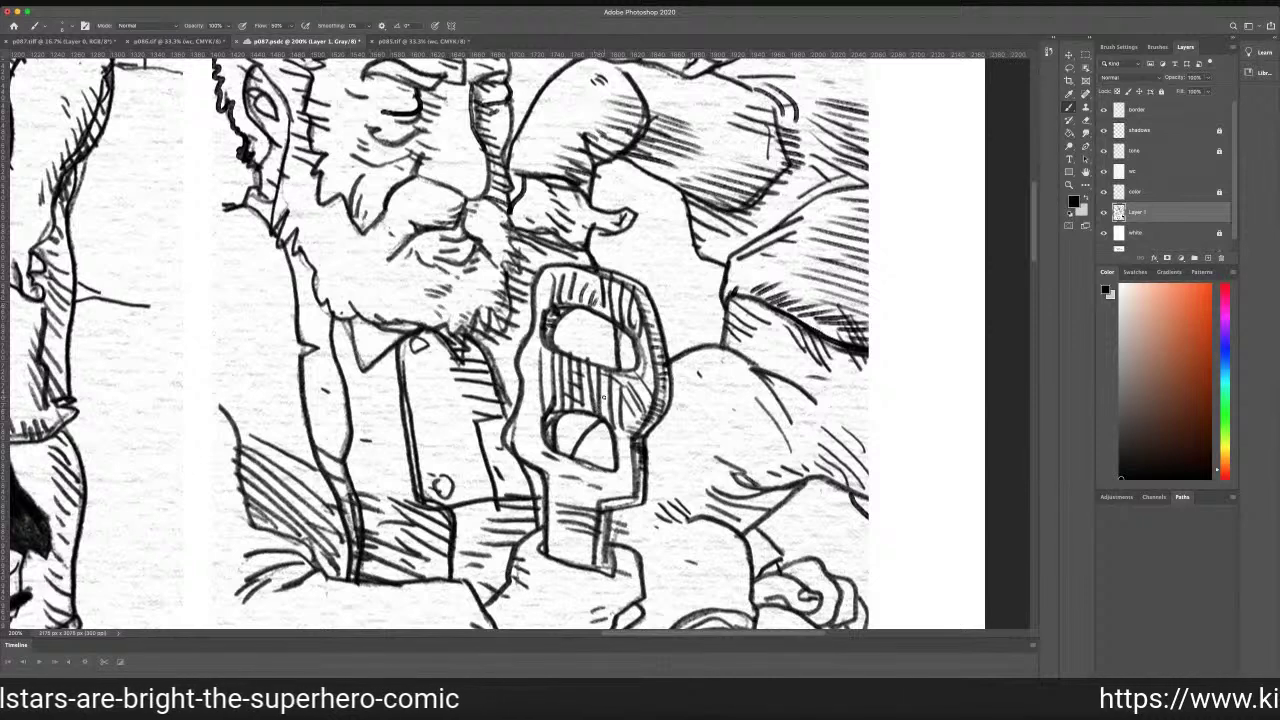
left_click_drag(637, 380, 650, 354)
Ink a jagged black edge down the shaded side of the beard and hatch the bearded man's moustache and cheek
mouse_move(508, 228)
left_mouse_down()
mouse_move(521, 255)
mouse_move(516, 310)
left_mouse_up()
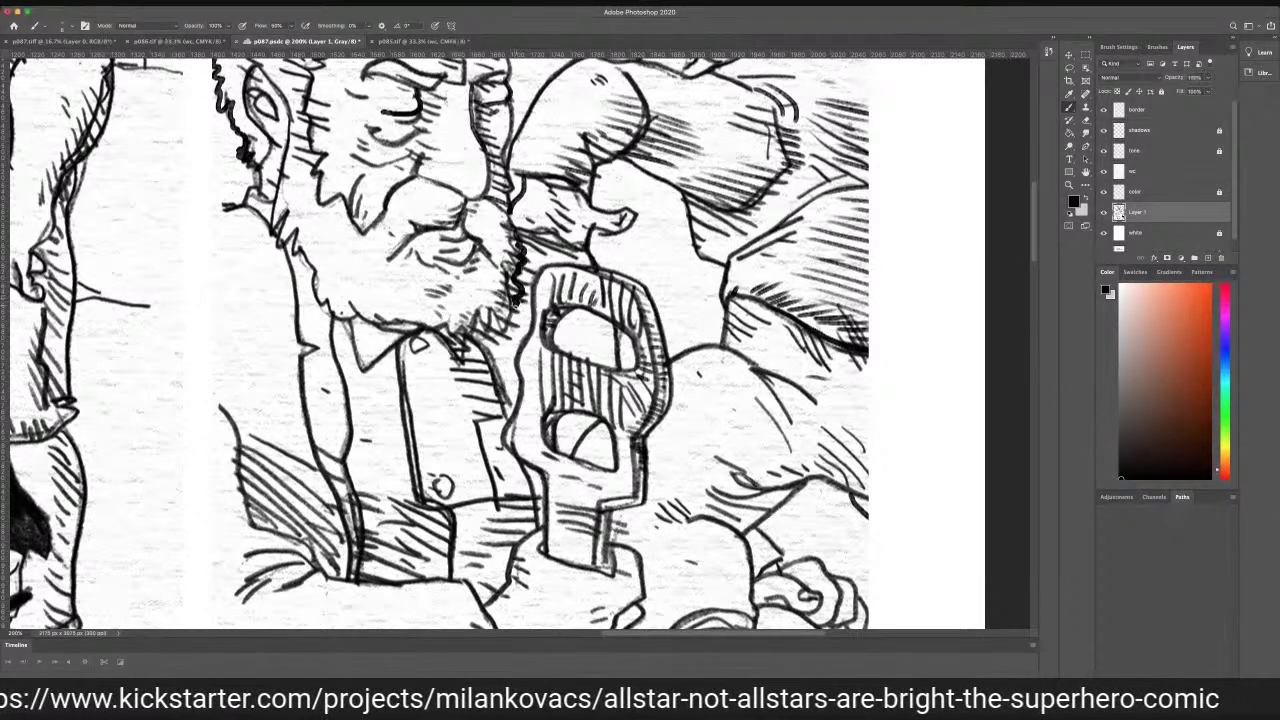
mouse_move(508, 204)
left_mouse_down()
mouse_move(472, 204)
mouse_move(492, 210)
mouse_move(474, 214)
mouse_move(502, 242)
left_mouse_up()
left_click_drag(446, 196, 466, 198)
mouse_move(432, 186)
left_mouse_down()
mouse_move(452, 192)
mouse_move(458, 214)
left_mouse_up()
mouse_move(442, 210)
left_mouse_down()
mouse_move(464, 220)
mouse_move(452, 222)
left_mouse_up()
mouse_move(424, 214)
left_mouse_down()
mouse_move(460, 226)
mouse_move(430, 219)
left_mouse_up()
mouse_move(402, 214)
left_mouse_down()
mouse_move(440, 226)
mouse_move(418, 242)
left_mouse_up()
mouse_move(382, 238)
left_mouse_down()
mouse_move(414, 246)
mouse_move(400, 248)
left_mouse_up()
mouse_move(378, 248)
left_mouse_down()
mouse_move(398, 252)
mouse_move(392, 288)
mouse_move(408, 300)
left_mouse_up()
Thicken the shirt edge beside the handle, and draw a curved line with short hatching inside the handle's upper hole
mouse_move(464, 340)
left_mouse_down()
mouse_move(494, 366)
mouse_move(516, 419)
mouse_move(507, 409)
left_mouse_up()
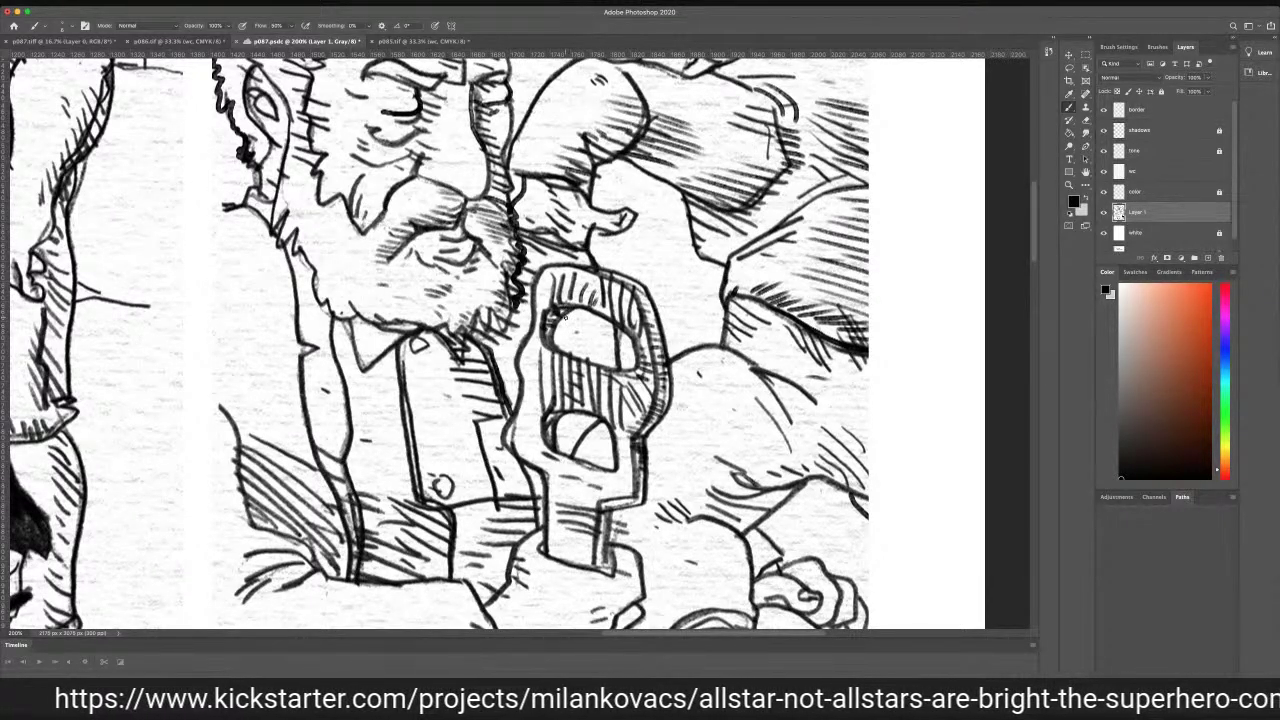
left_click_drag(587, 308, 619, 366)
left_click_drag(596, 320, 596, 346)
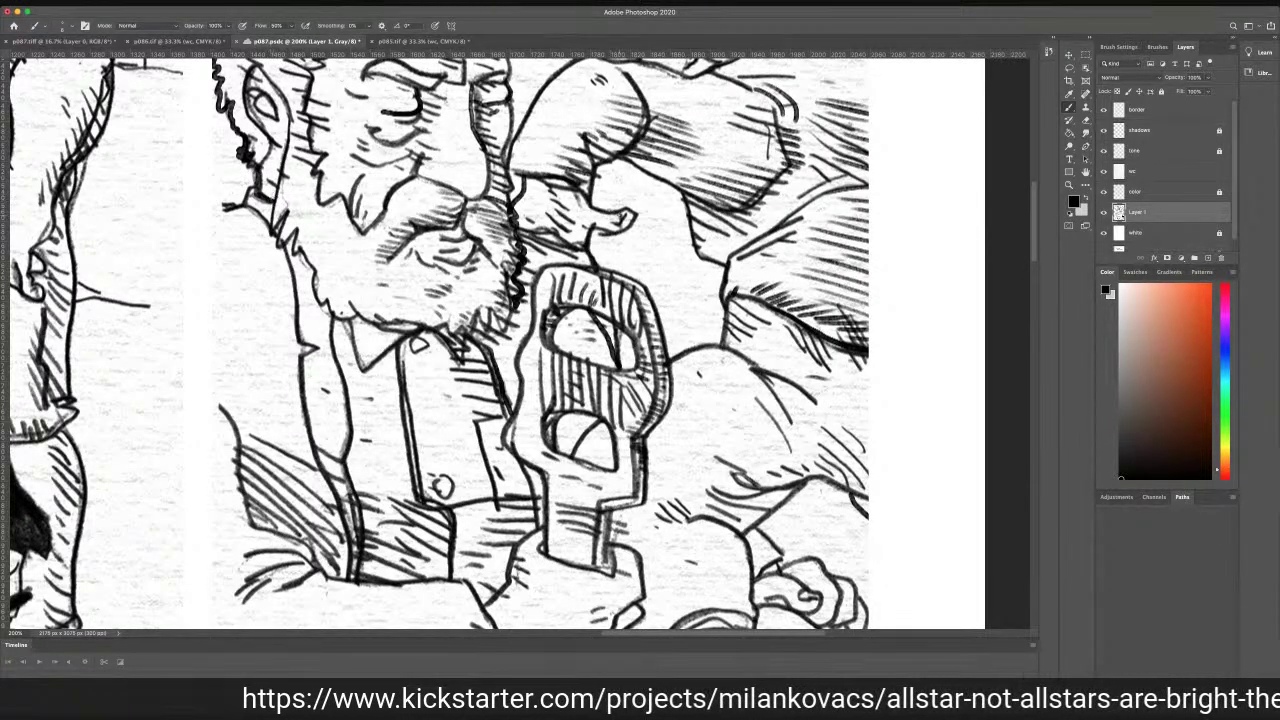
Hatch the forearm and sleeve beside the gripping hand, and reinforce the arm's upper contour and curved lower edge in black
scroll(1036, 250, "down", 5)
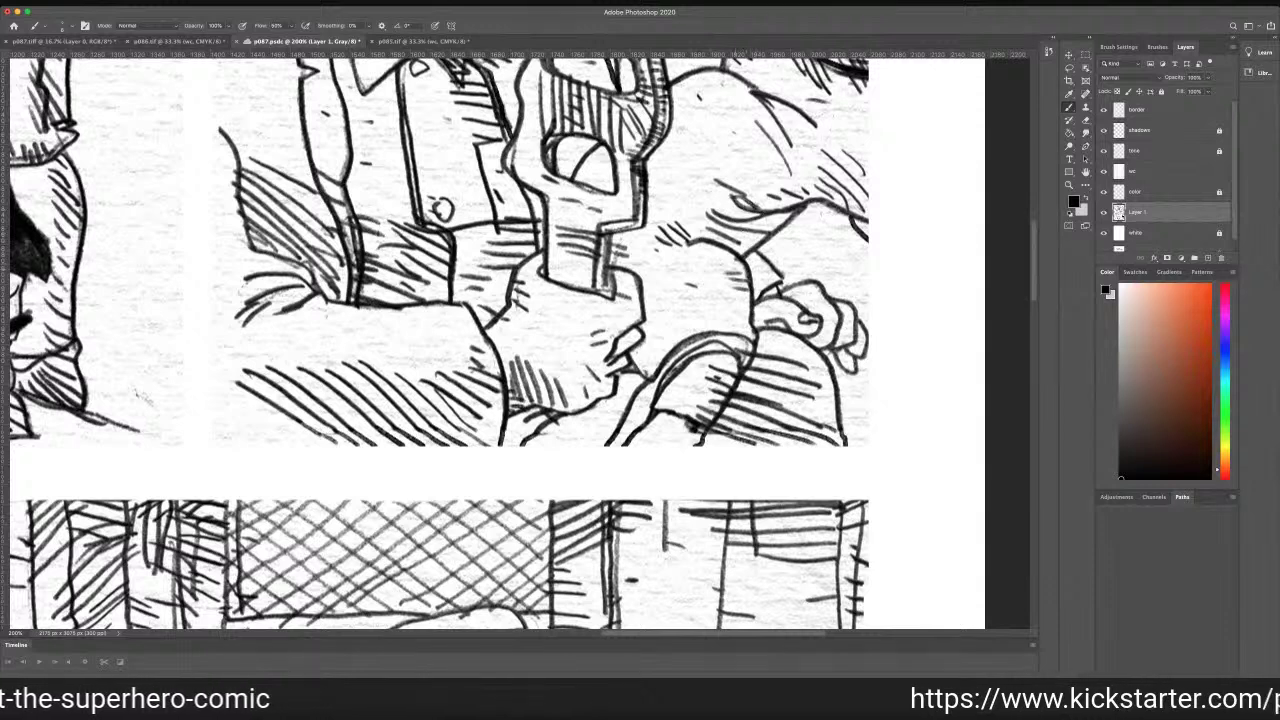
mouse_move(739, 257)
left_mouse_down()
mouse_move(687, 234)
mouse_move(730, 259)
left_mouse_up()
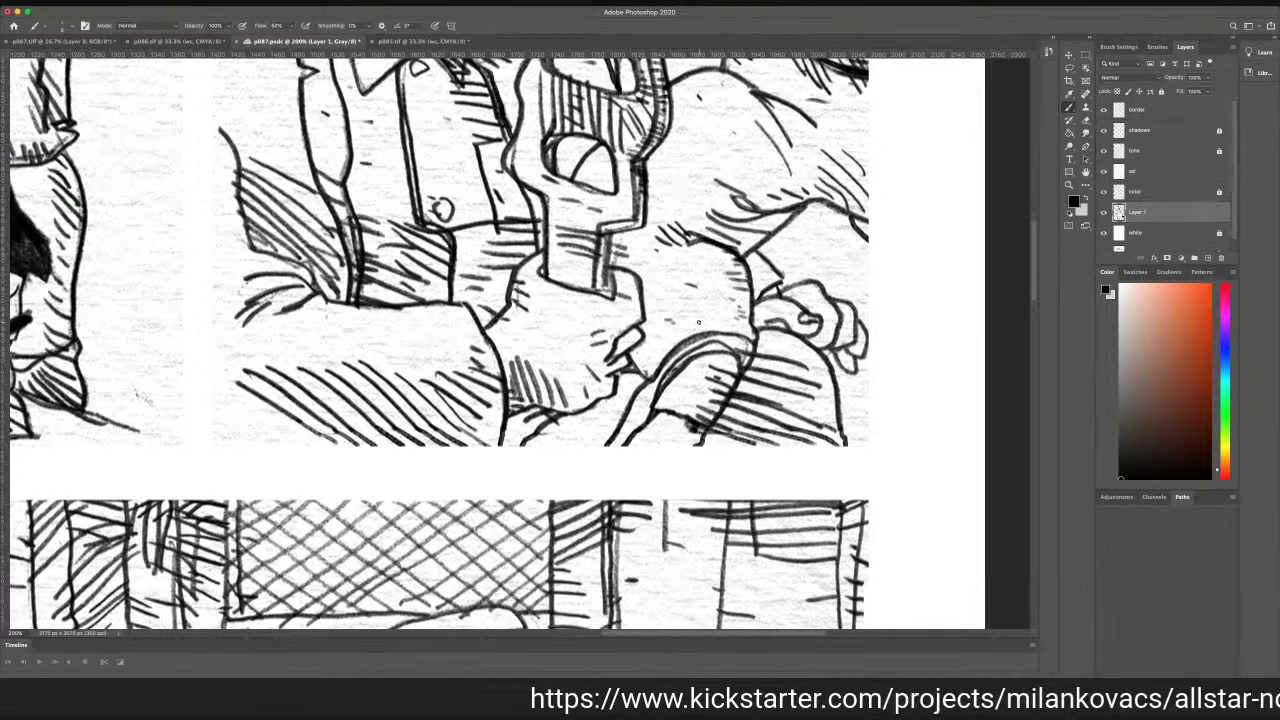
mouse_move(754, 349)
left_mouse_down()
mouse_move(746, 361)
mouse_move(795, 347)
mouse_move(776, 339)
left_mouse_up()
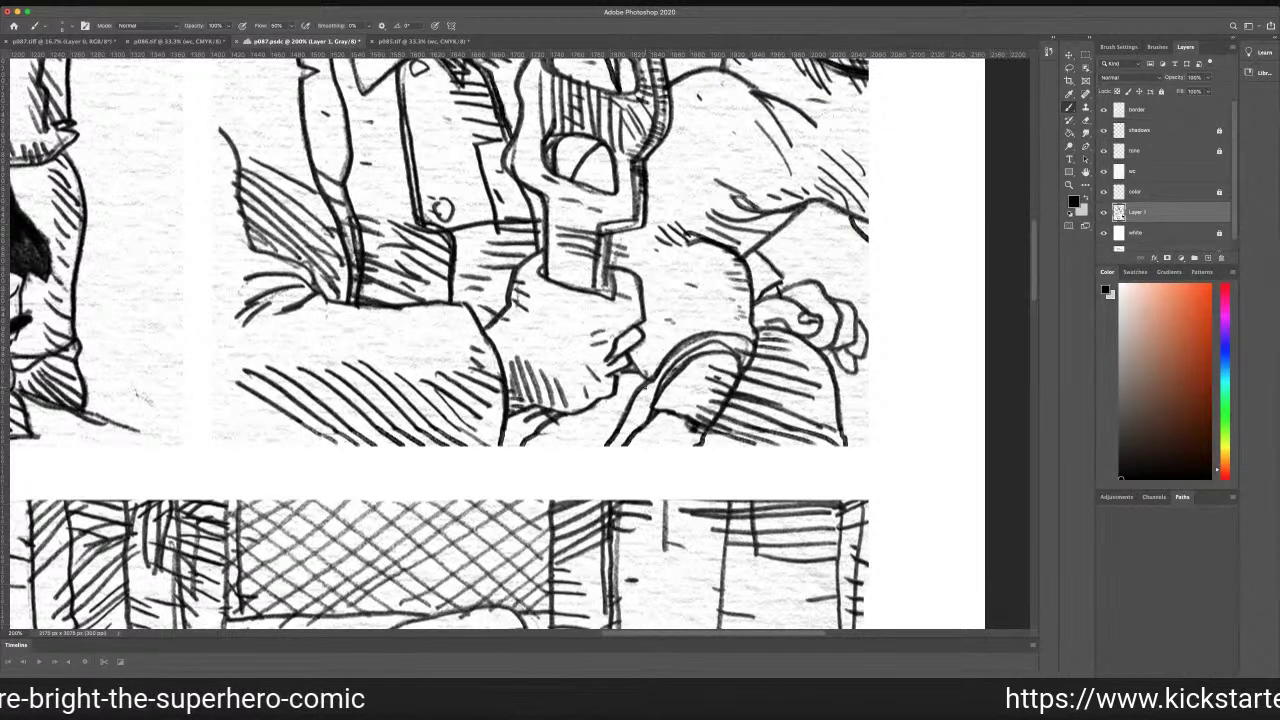
left_click_drag(648, 379, 652, 387)
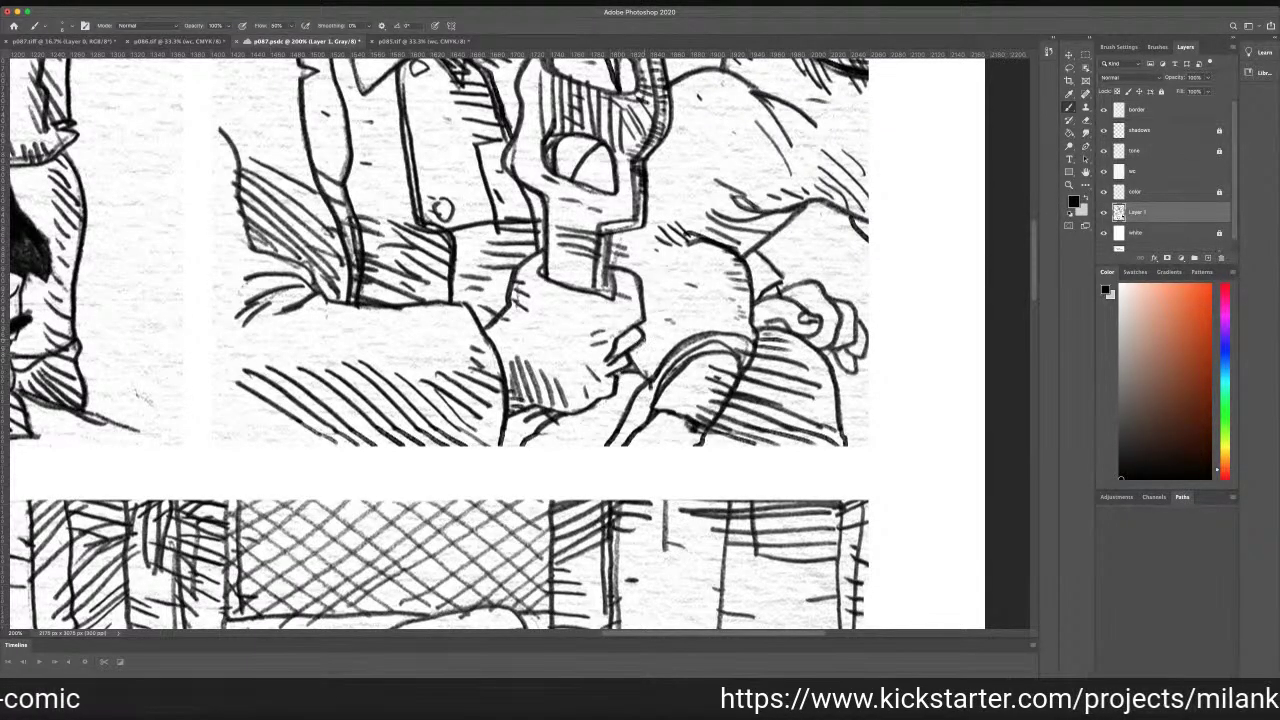
mouse_move(644, 328)
left_mouse_down()
mouse_move(658, 334)
mouse_move(653, 353)
left_mouse_up()
left_click_drag(724, 336, 756, 366)
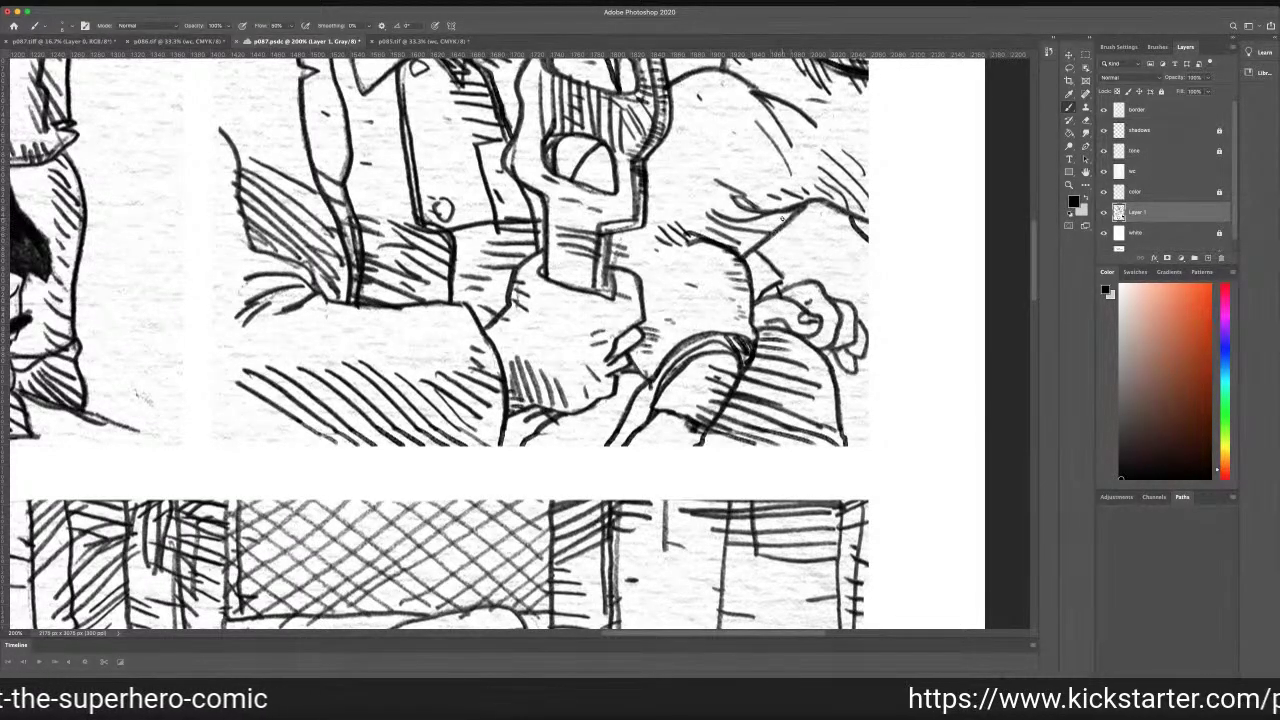
mouse_move(749, 217)
left_mouse_down()
mouse_move(773, 230)
mouse_move(745, 250)
mouse_move(646, 252)
mouse_move(704, 230)
mouse_move(670, 232)
mouse_move(643, 244)
mouse_move(643, 260)
mouse_move(718, 234)
left_mouse_up()
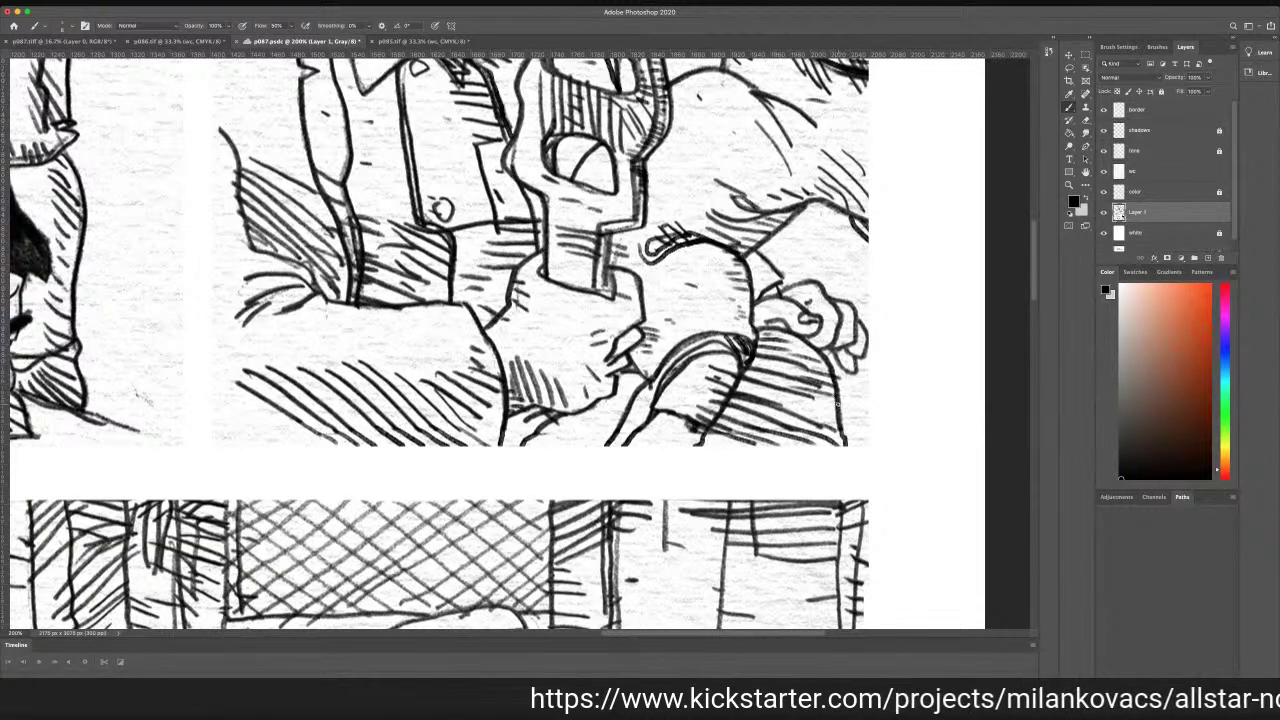
Add hatching and a bold contour to the clothing along the panel's lower edge, and ink the bearded man's sleeve folds
mouse_move(786, 399)
left_mouse_down()
mouse_move(839, 417)
mouse_move(838, 446)
left_mouse_up()
left_click_drag(774, 440, 811, 447)
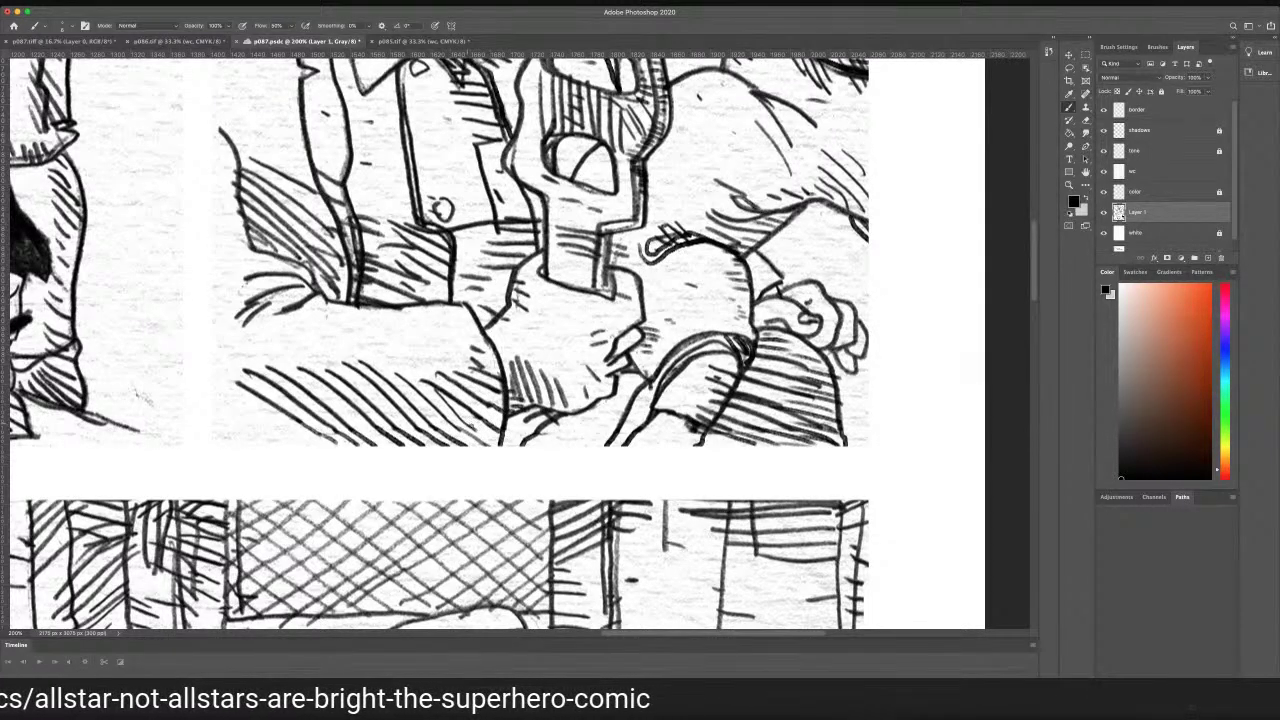
left_click_drag(450, 420, 481, 445)
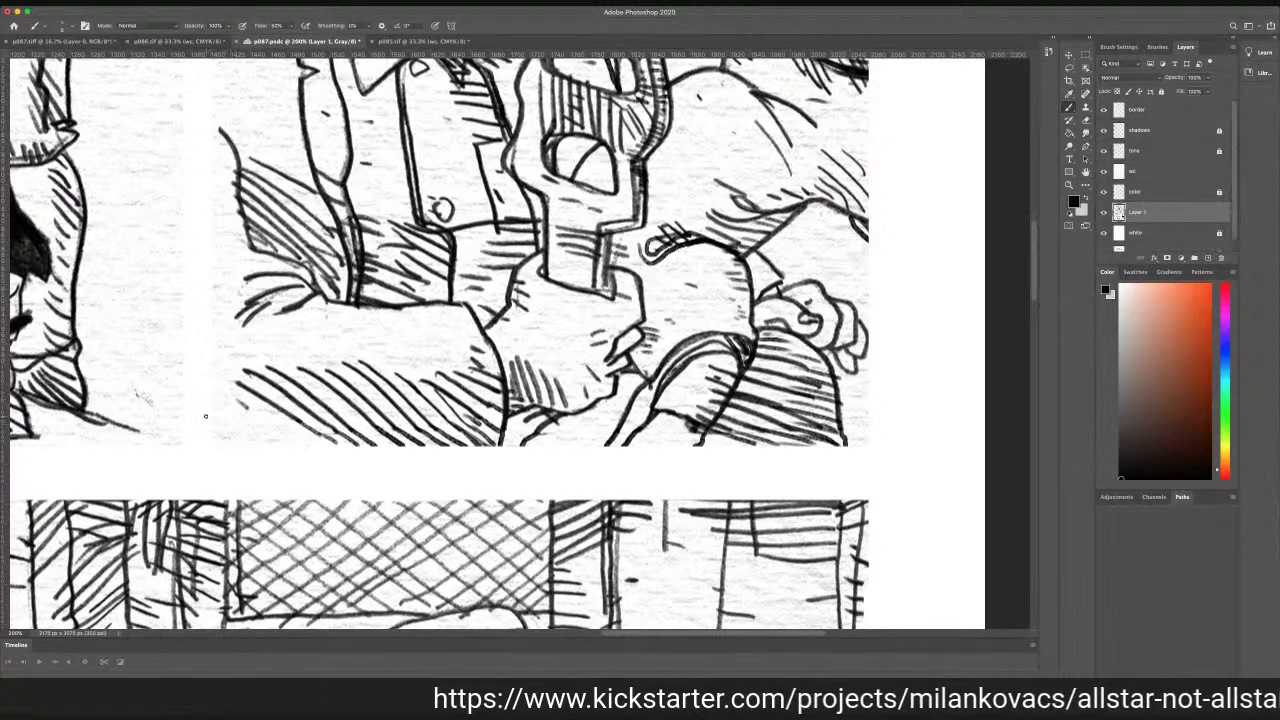
left_click_drag(211, 418, 286, 446)
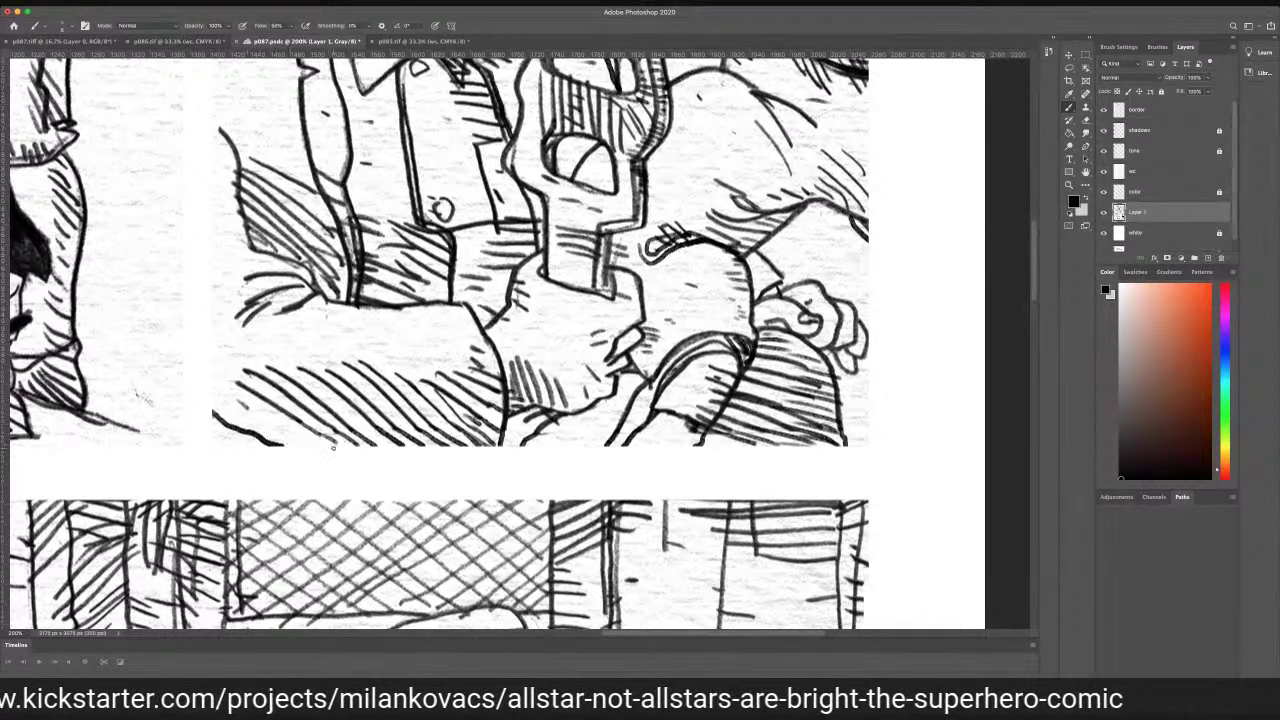
mouse_move(454, 304)
left_mouse_down()
mouse_move(282, 289)
mouse_move(244, 301)
mouse_move(274, 300)
mouse_move(260, 310)
mouse_move(237, 277)
mouse_move(274, 256)
left_mouse_up()
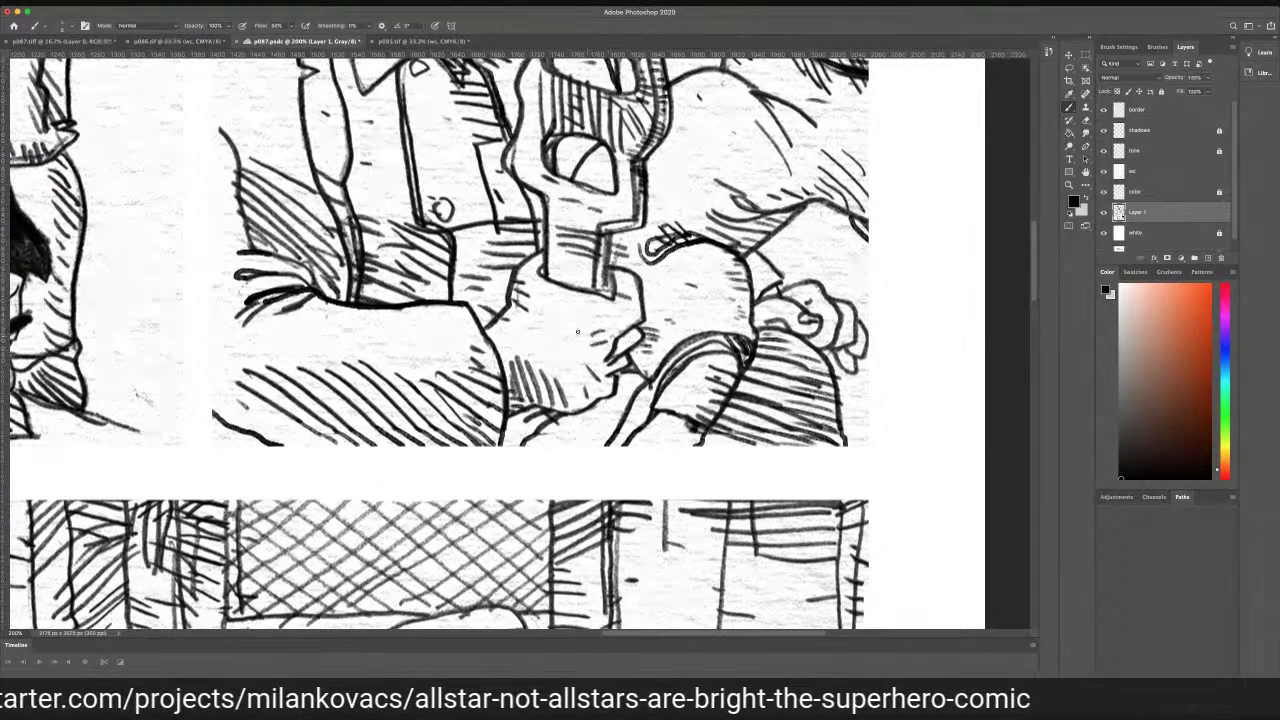
Hatch the bearded man's nose, cheek and temple in black, and ink the curve of his nostril
left_click_drag(1033, 274, 993, 206)
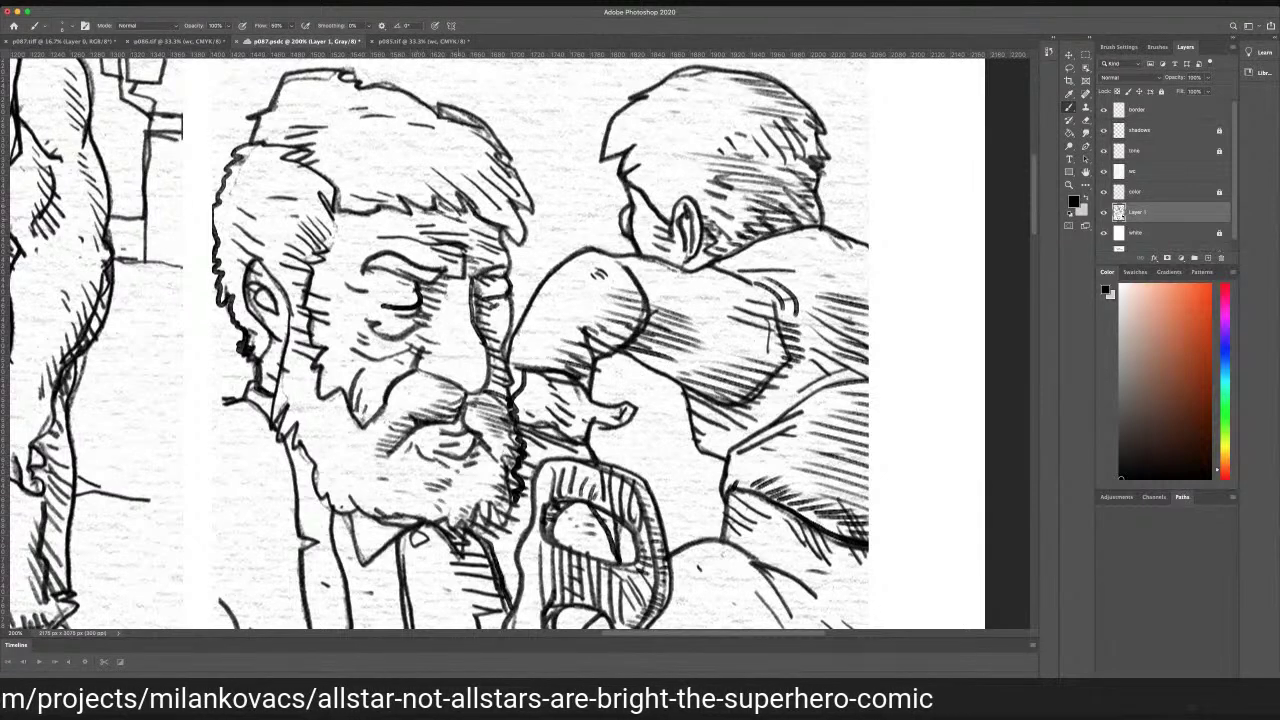
mouse_move(468, 224)
left_mouse_down()
mouse_move(500, 235)
mouse_move(513, 270)
mouse_move(499, 323)
left_mouse_up()
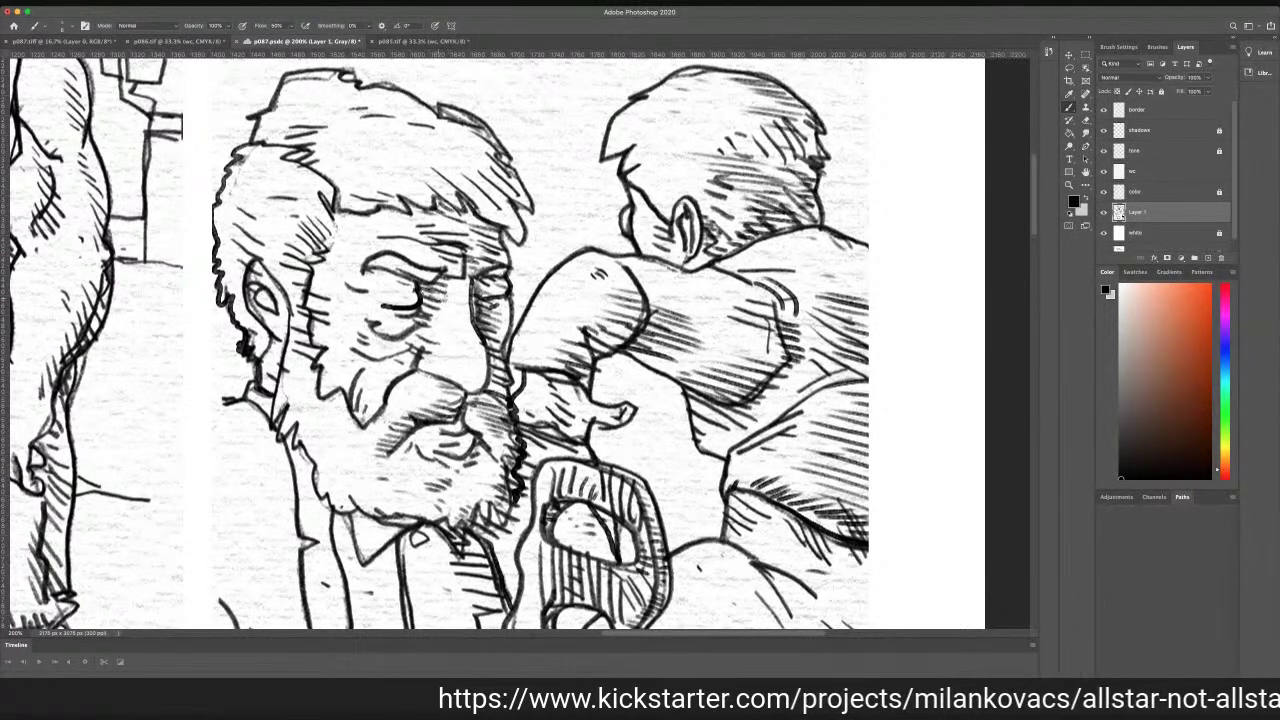
left_click_drag(436, 342, 455, 354)
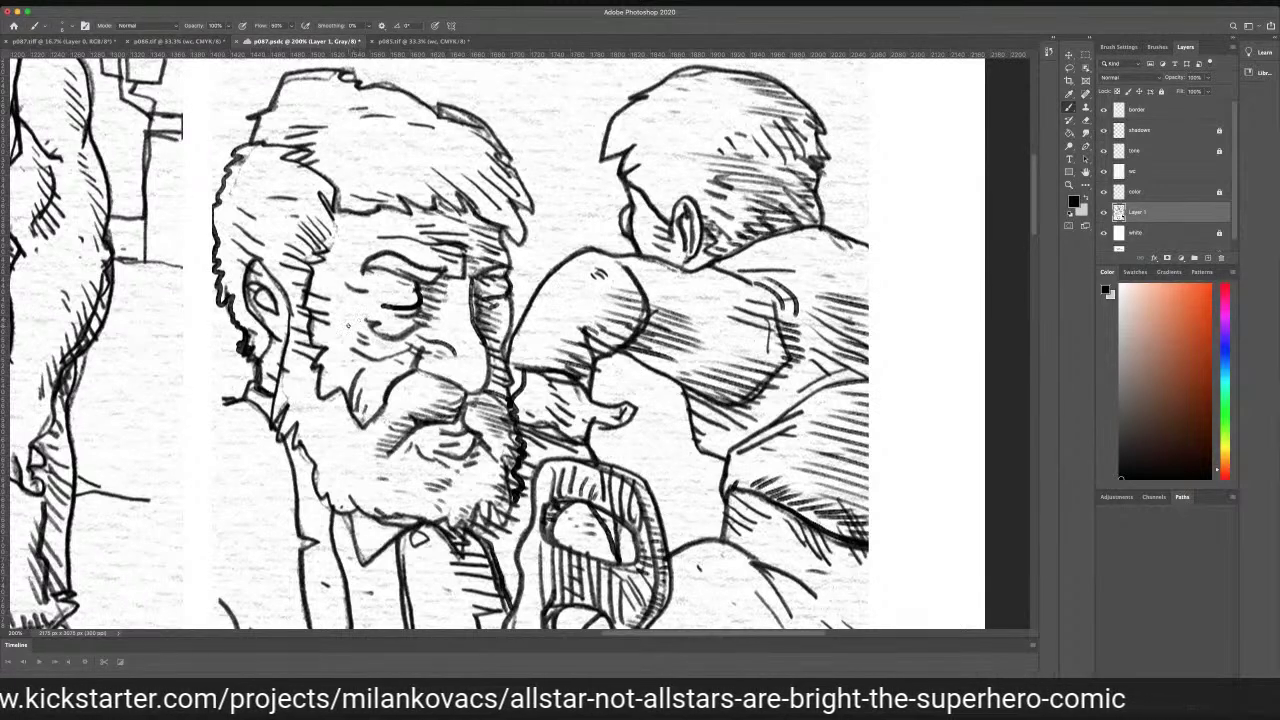
left_click_drag(395, 376, 366, 394)
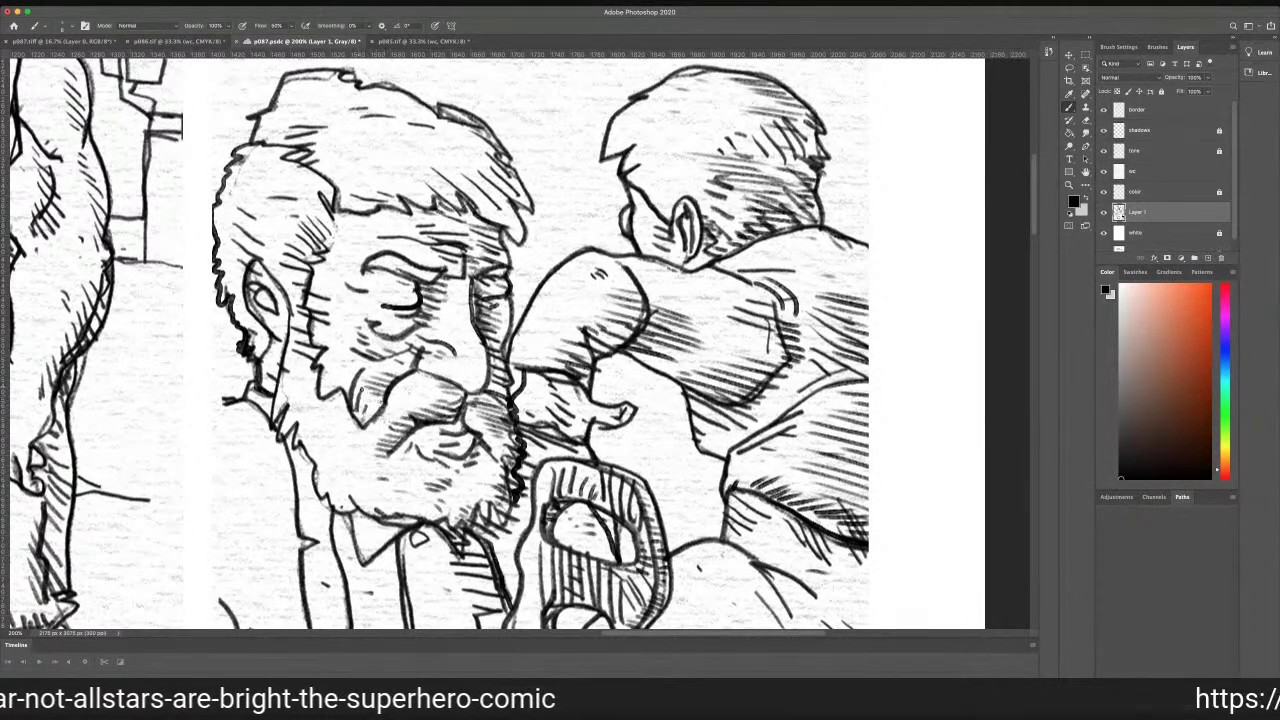
mouse_move(301, 327)
left_mouse_down()
mouse_move(340, 390)
mouse_move(326, 290)
left_mouse_up()
left_click_drag(309, 274, 322, 279)
left_click_drag(306, 266, 319, 274)
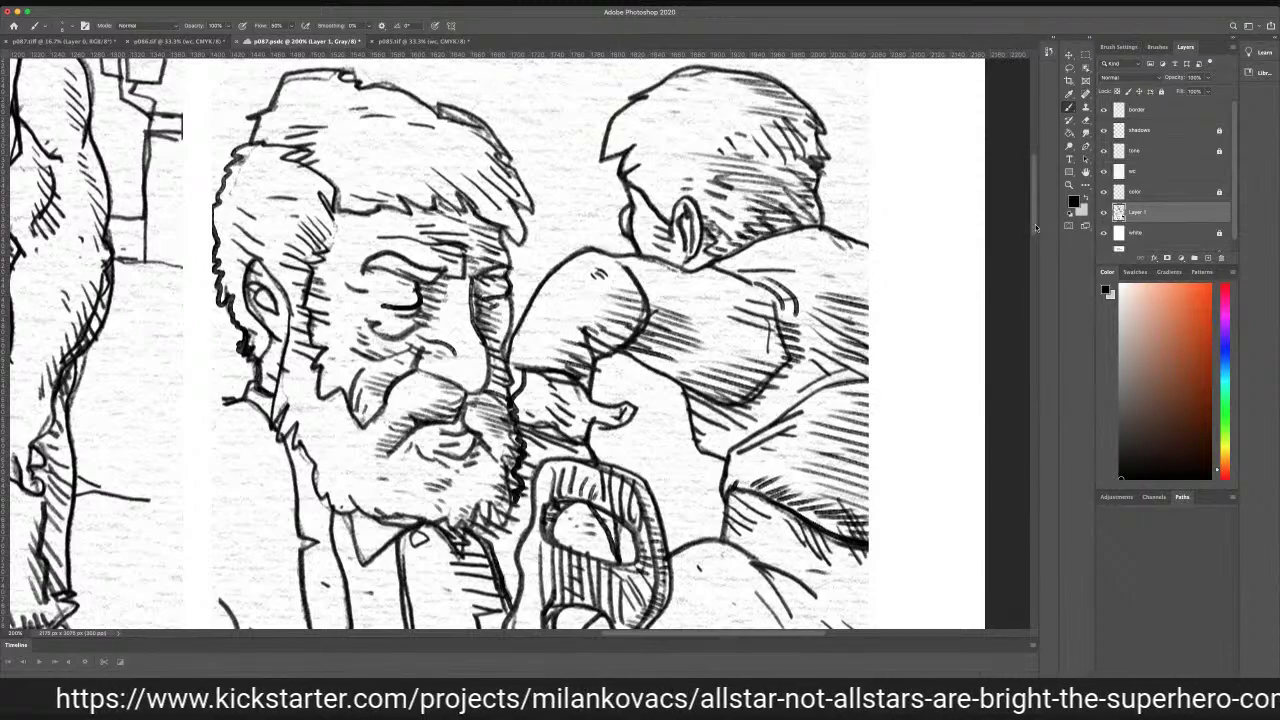
Darken the stem and hatch the lower part of the two-holed handle, and add short shading strokes to the bearded man's shirt
scroll(1036, 228, "down", 8)
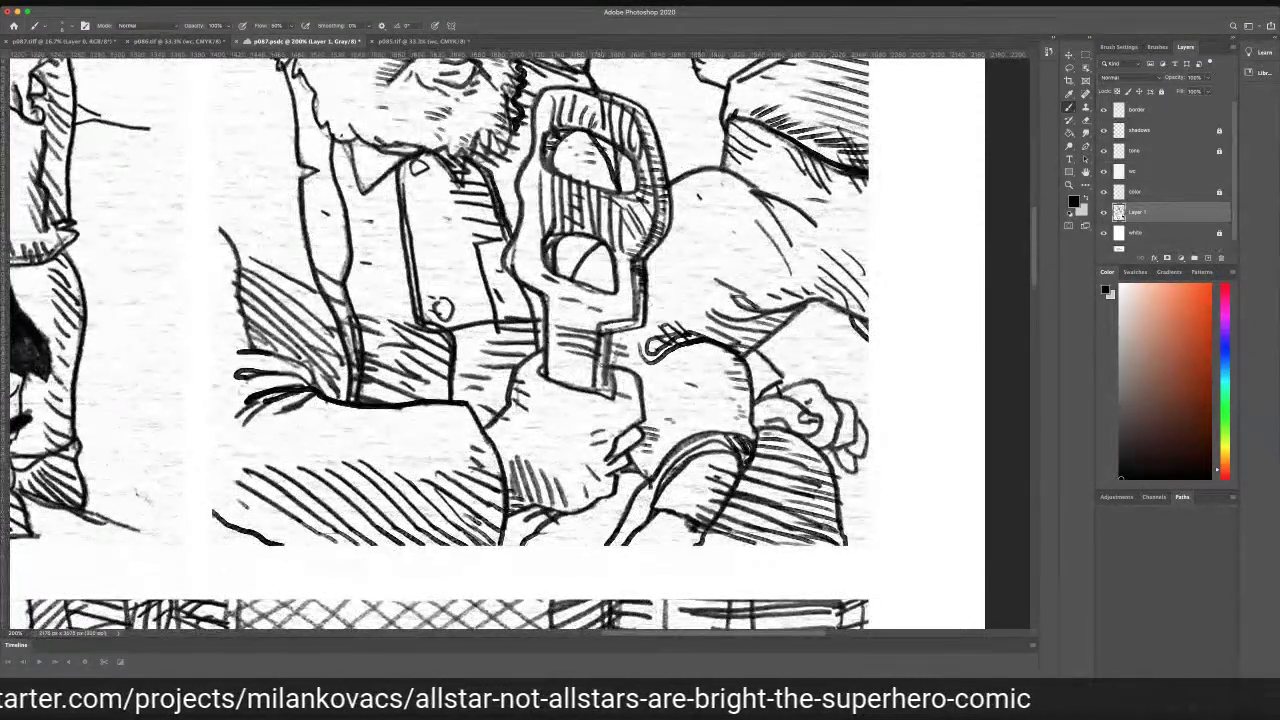
mouse_move(612, 333)
left_mouse_down()
mouse_move(598, 396)
mouse_move(618, 390)
mouse_move(591, 385)
left_mouse_up()
left_click_drag(579, 371, 593, 375)
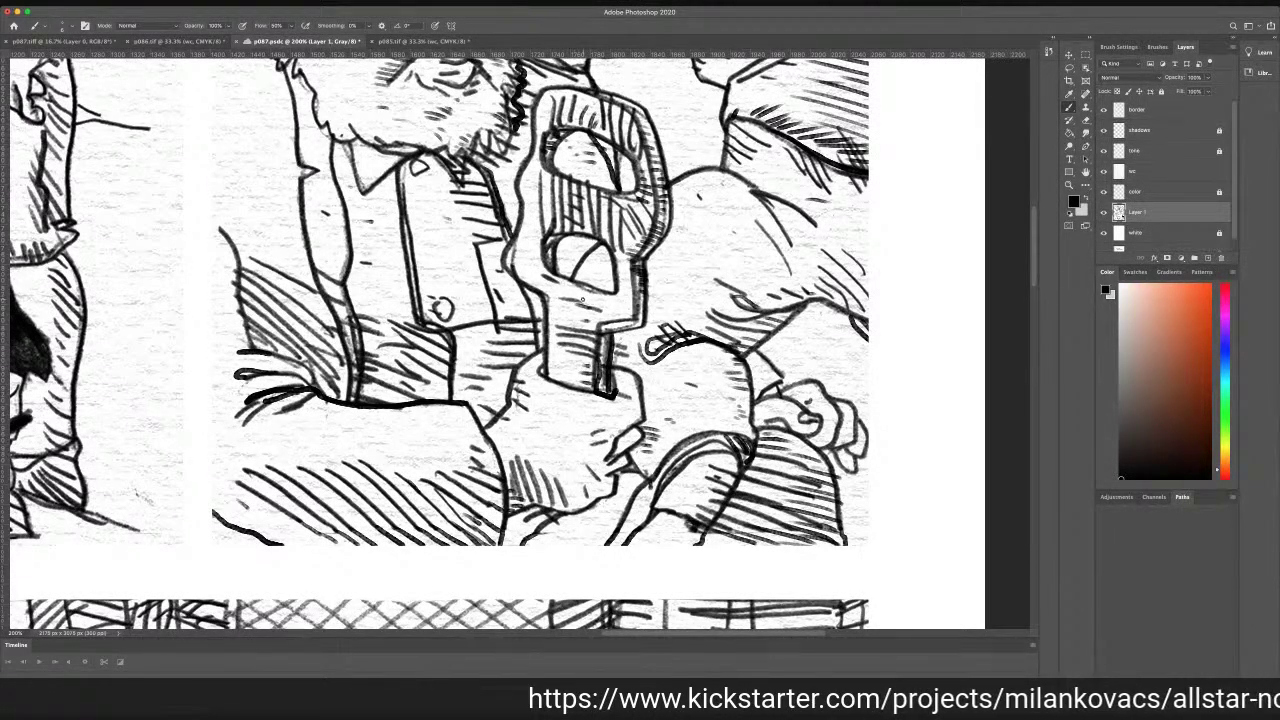
mouse_move(644, 325)
left_mouse_down()
mouse_move(608, 328)
mouse_move(620, 306)
left_mouse_up()
left_click_drag(531, 285, 557, 296)
left_click_drag(560, 302, 542, 297)
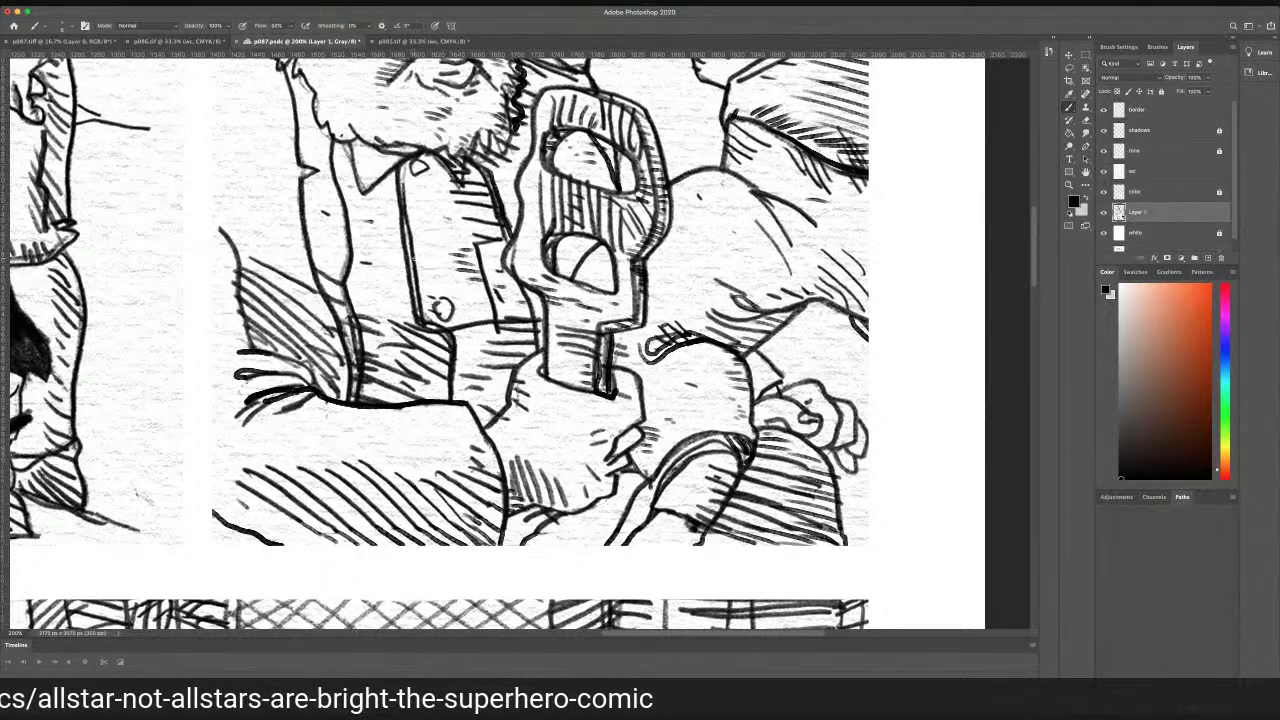
mouse_move(350, 221)
left_mouse_down()
mouse_move(364, 224)
mouse_move(365, 210)
left_mouse_up()
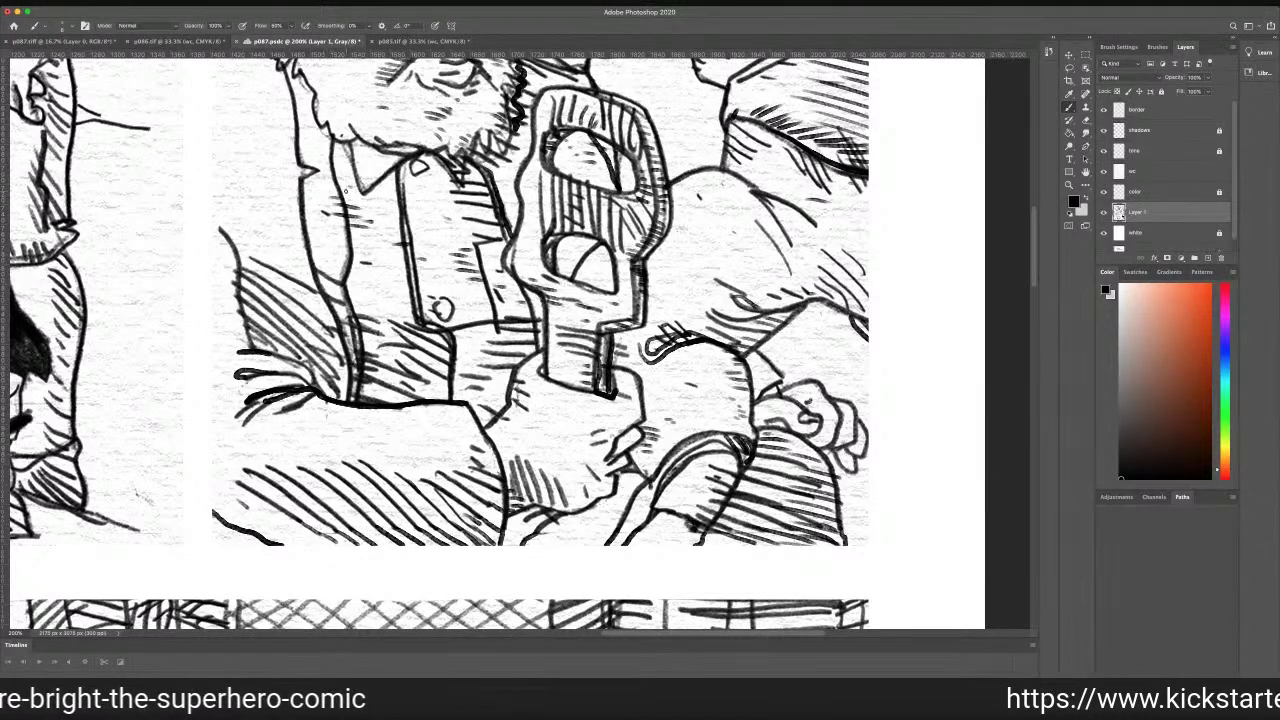
Add short shading strokes beside the bearded man's collar and hatch the clothing just below the gripping hand in black
mouse_move(334, 167)
left_mouse_down()
mouse_move(346, 171)
mouse_move(352, 148)
left_mouse_up()
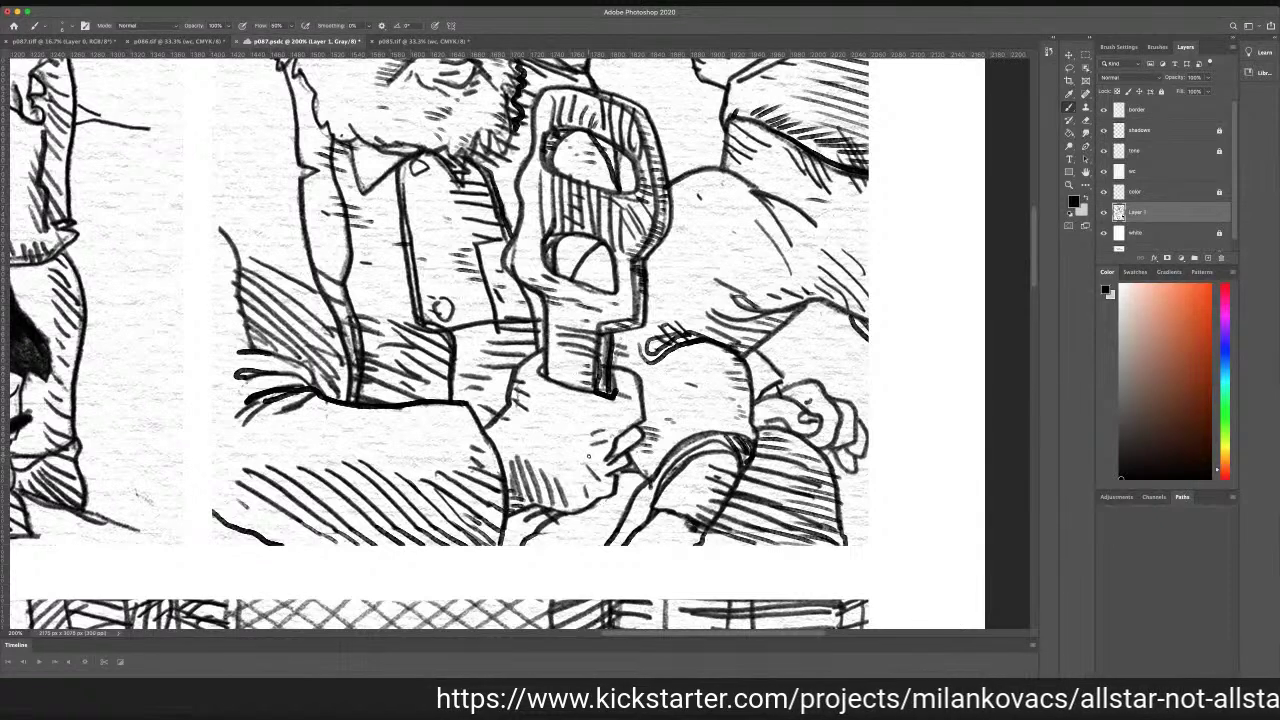
mouse_move(627, 475)
left_mouse_down()
mouse_move(648, 484)
mouse_move(619, 528)
left_mouse_up()
left_click_drag(597, 529, 611, 537)
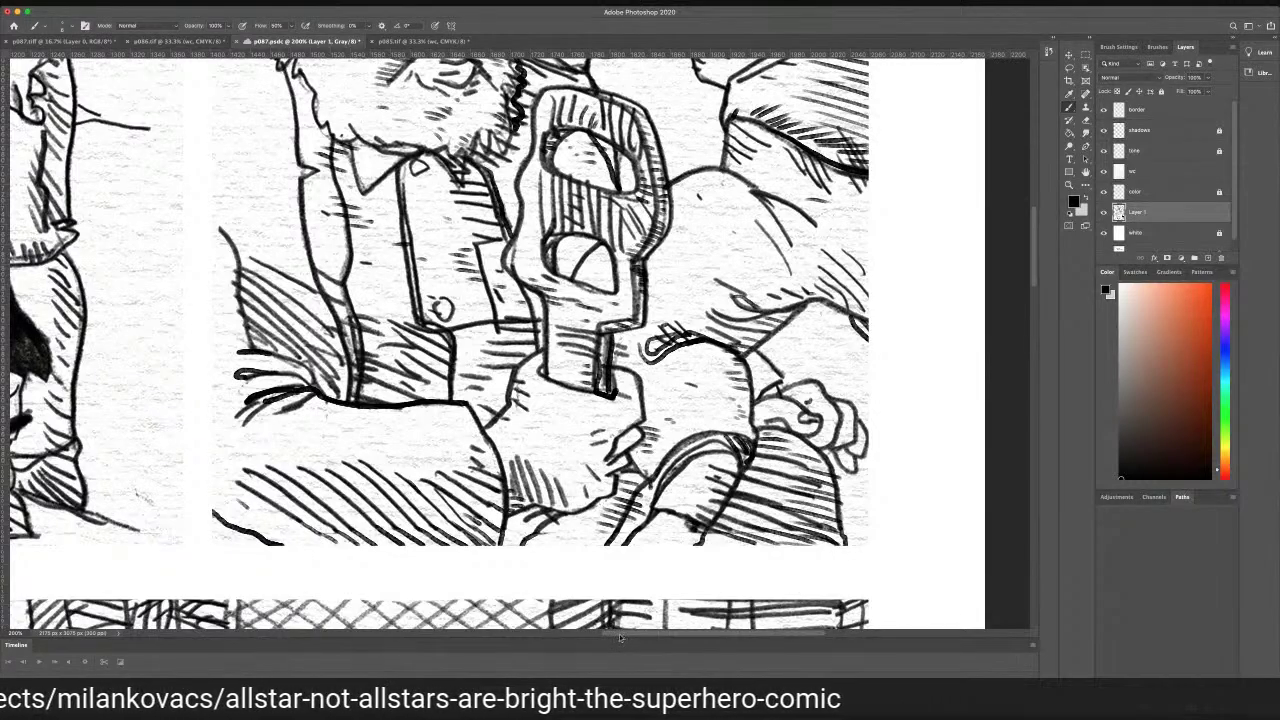
Darken the light patches in the moustached man's black hair, and hatch the lower edge of the seated figure's leg beside him
left_click_drag(619, 634, 580, 640)
scroll(614, 634, "left", 10)
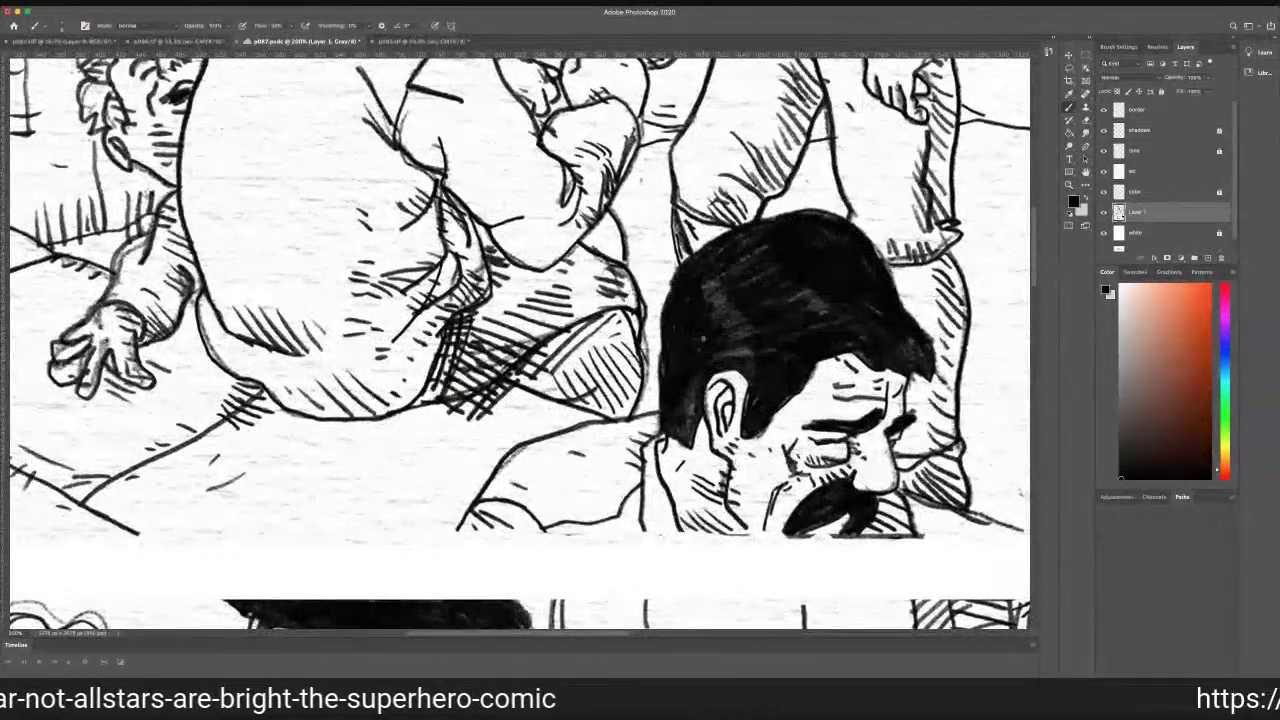
mouse_move(773, 302)
left_mouse_down()
mouse_move(850, 308)
mouse_move(832, 316)
left_mouse_up()
mouse_move(710, 306)
left_mouse_down()
mouse_move(776, 341)
mouse_move(754, 337)
left_mouse_up()
mouse_move(728, 333)
left_mouse_down()
mouse_move(758, 357)
mouse_move(716, 366)
left_mouse_up()
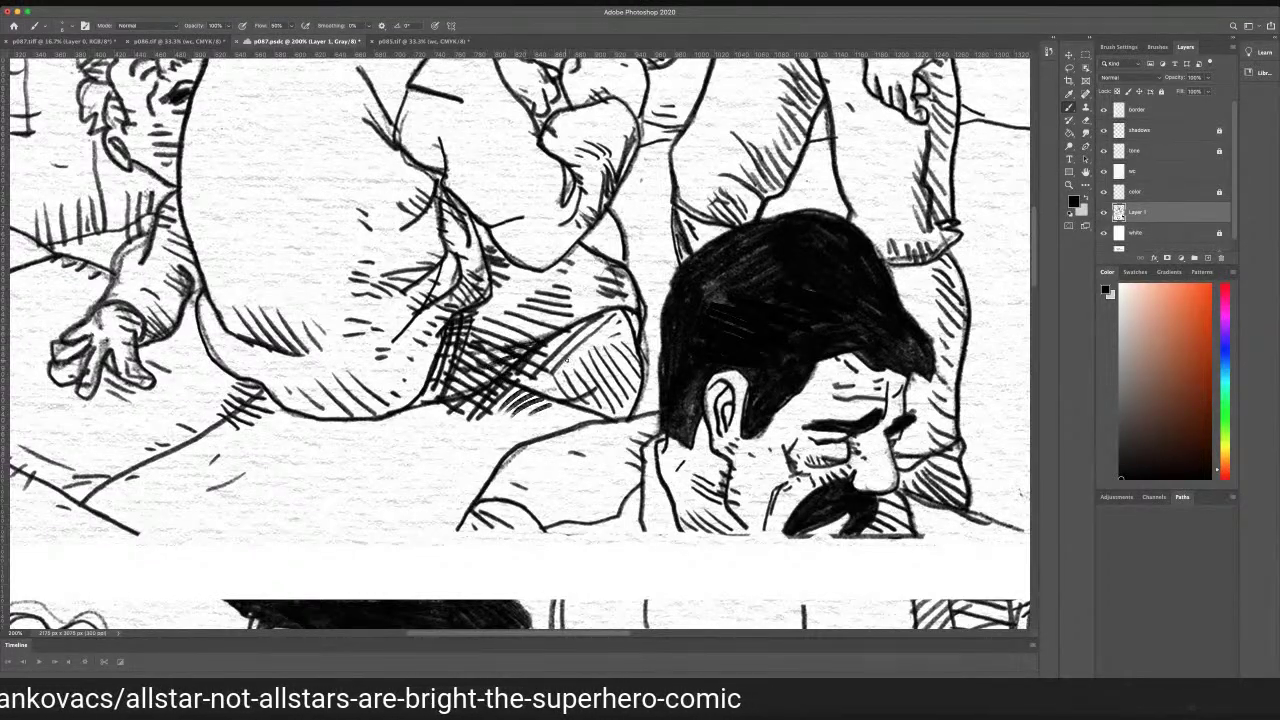
mouse_move(616, 399)
left_mouse_down()
mouse_move(648, 389)
mouse_move(623, 409)
left_mouse_up()
left_click_drag(589, 413, 607, 405)
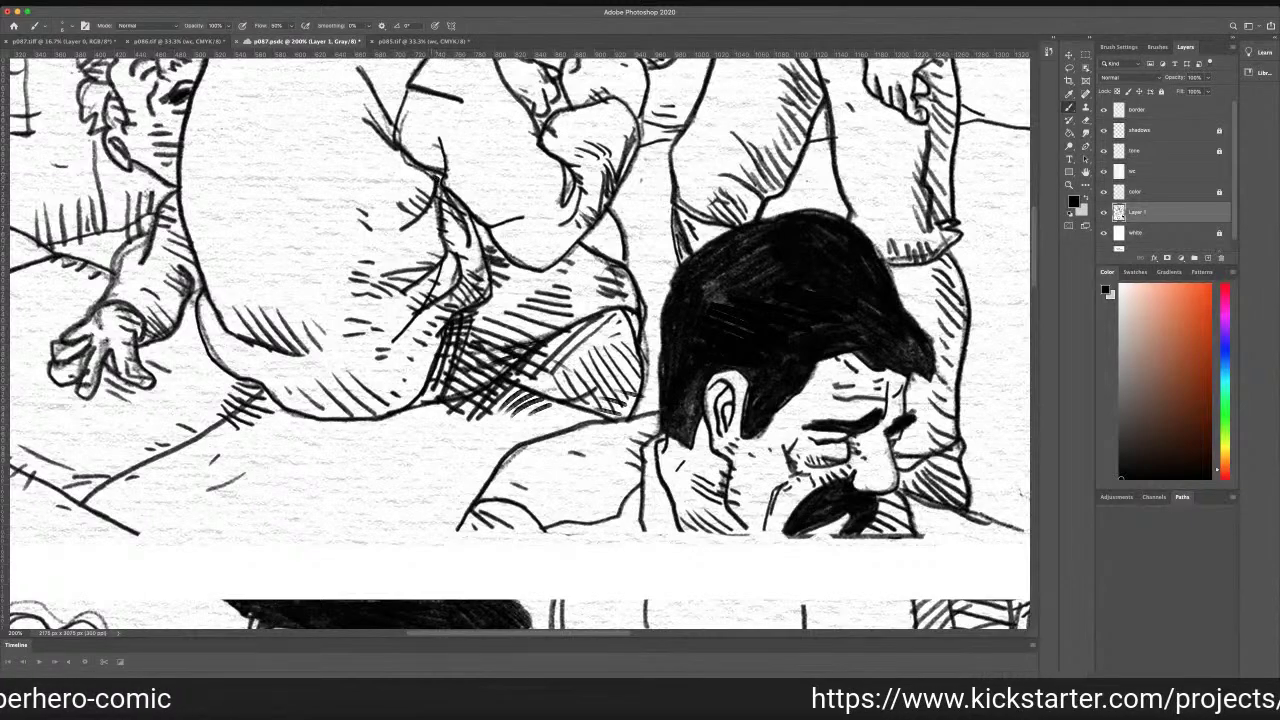
Hatch the cheek and jaw of the bowed figure holding the knife in black
left_click_drag(1034, 275, 1031, 233)
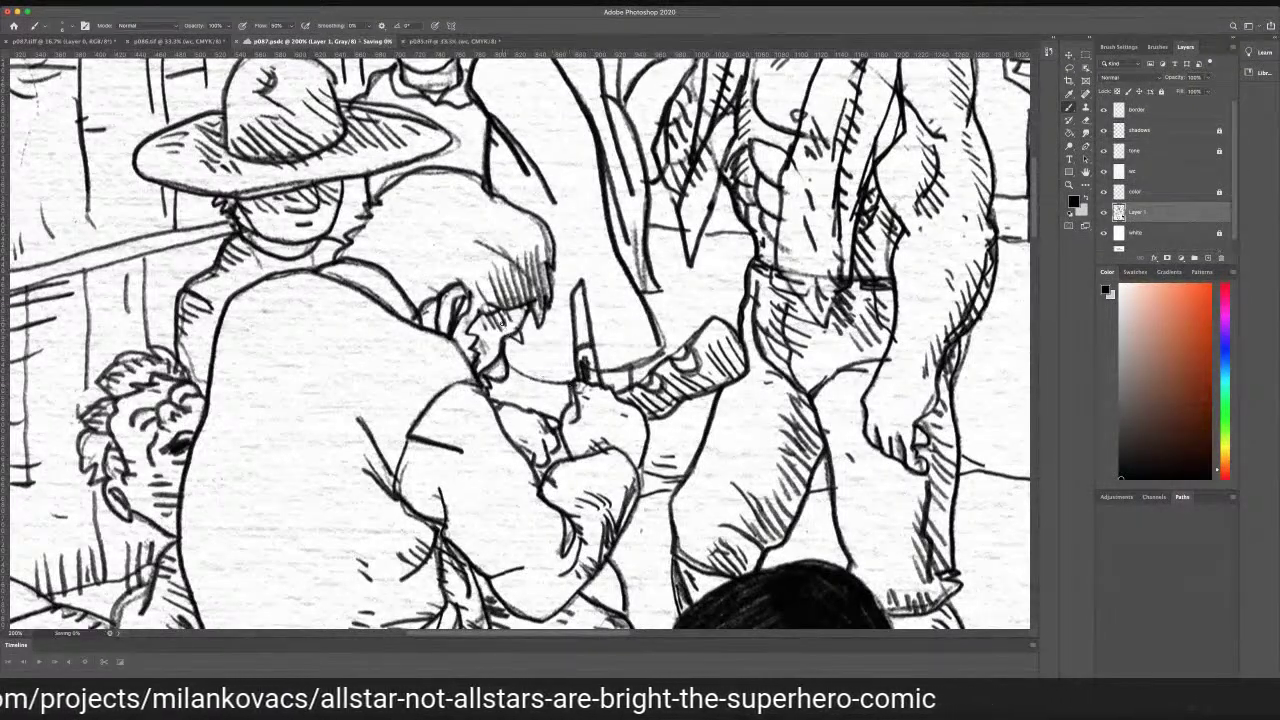
left_click_drag(510, 330, 488, 348)
left_click_drag(503, 344, 482, 353)
mouse_move(502, 350)
left_mouse_down()
mouse_move(473, 361)
mouse_move(480, 373)
mouse_move(446, 335)
mouse_move(470, 324)
left_mouse_up()
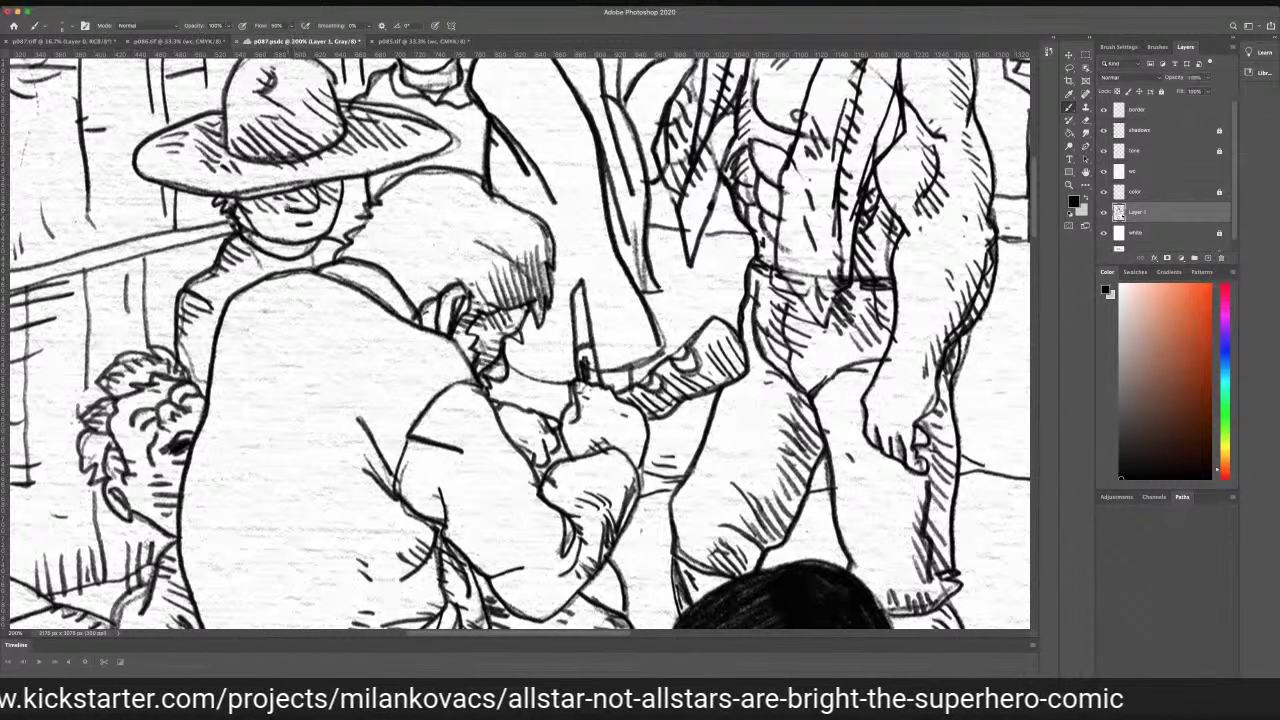
Ink the hatted figure's mouth and the shadow under the brim, and add strokes to the curly-haired figure's hair and jaw
left_click_drag(316, 220, 298, 232)
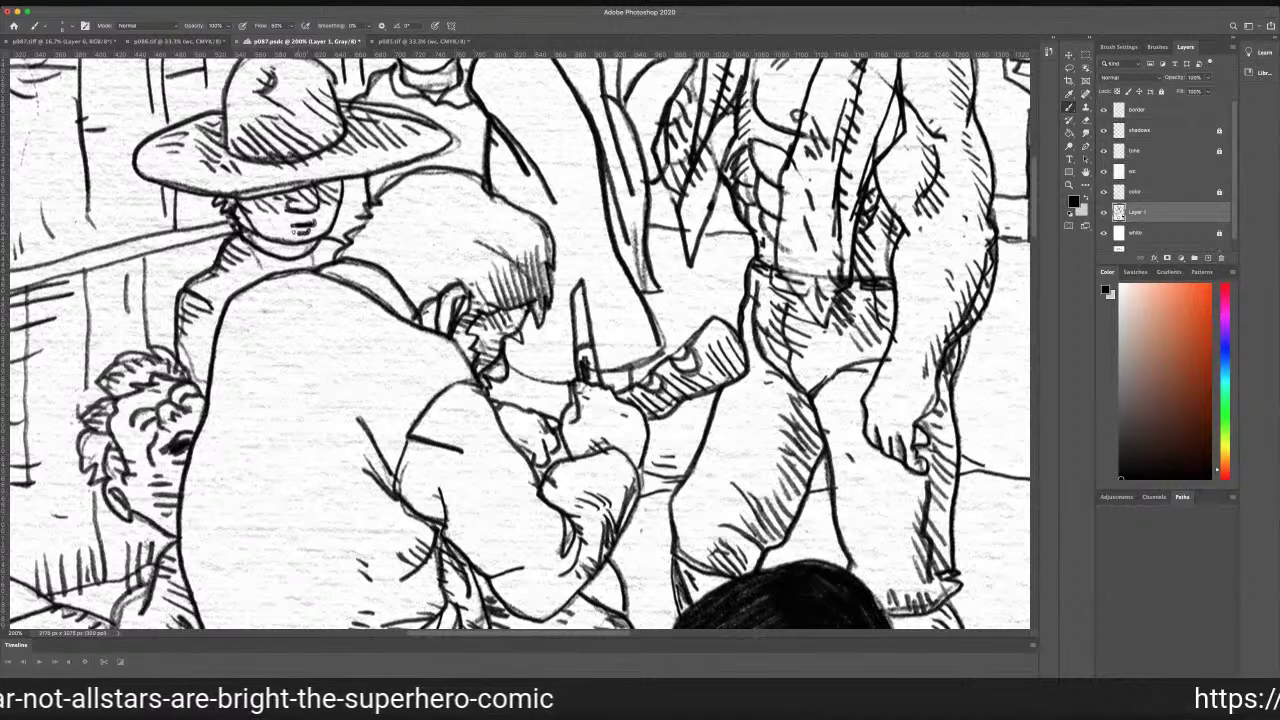
left_click_drag(329, 183, 362, 179)
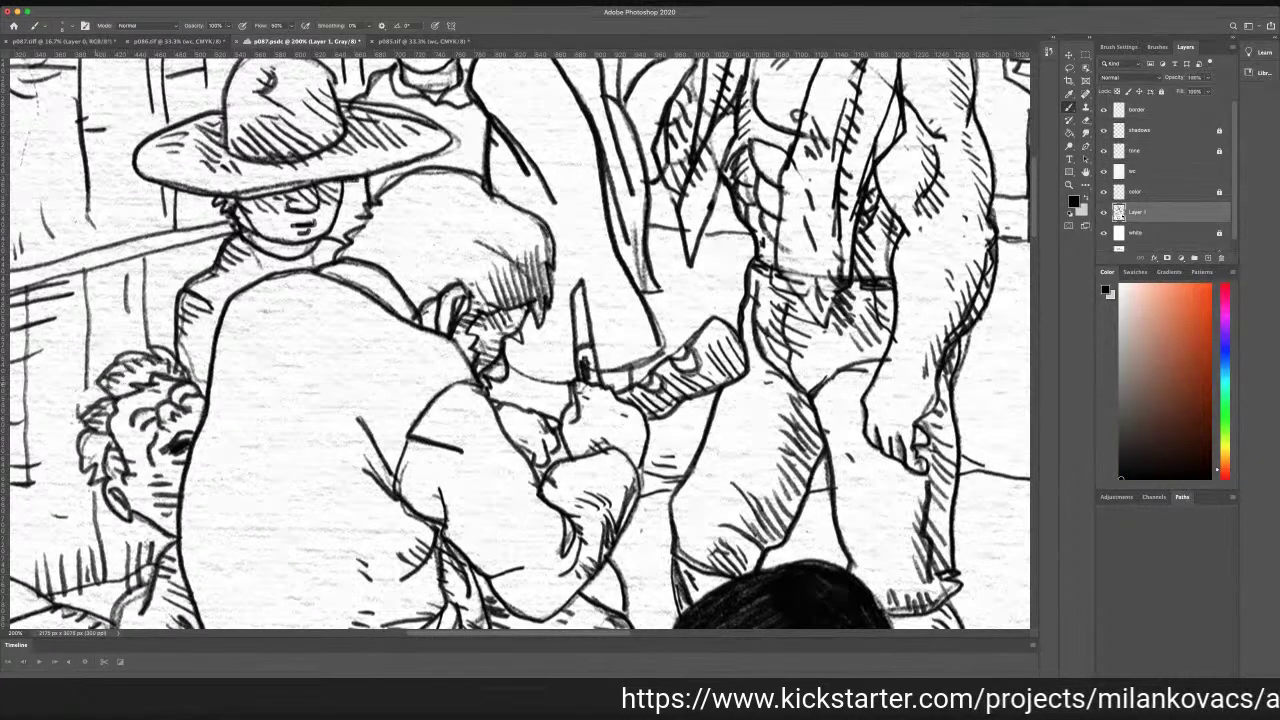
left_click_drag(102, 386, 81, 419)
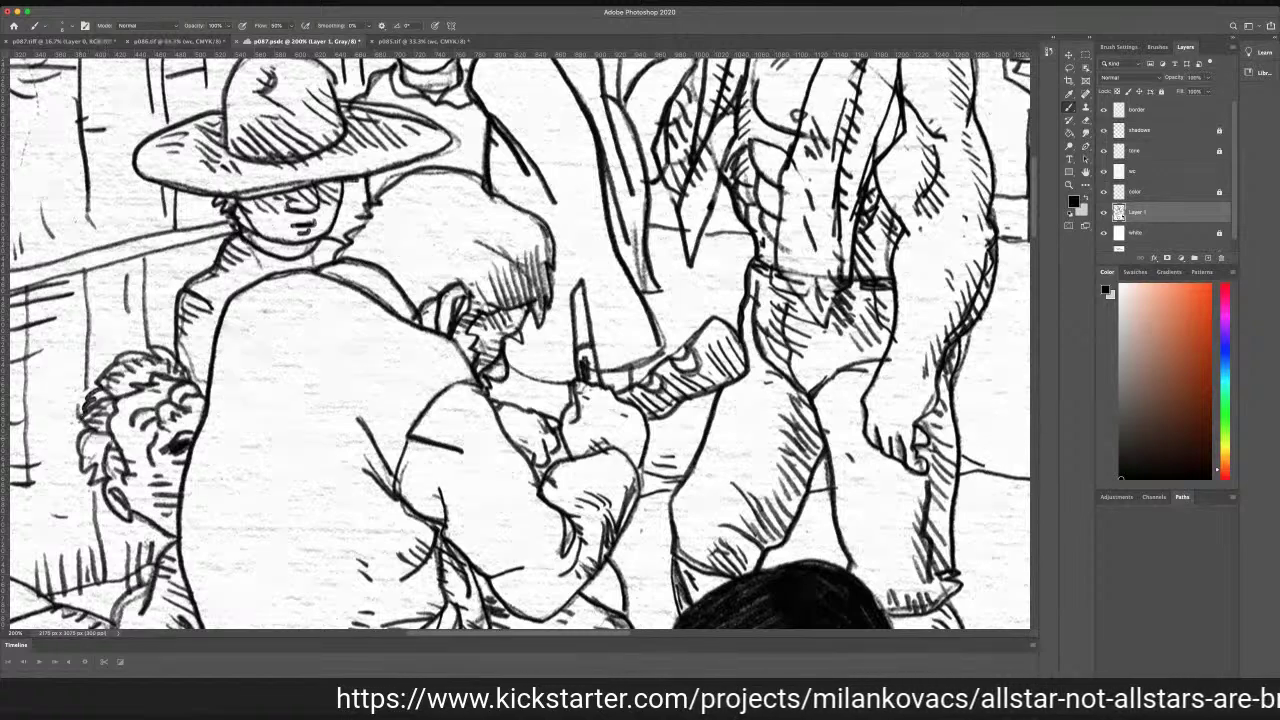
left_click_drag(130, 520, 150, 508)
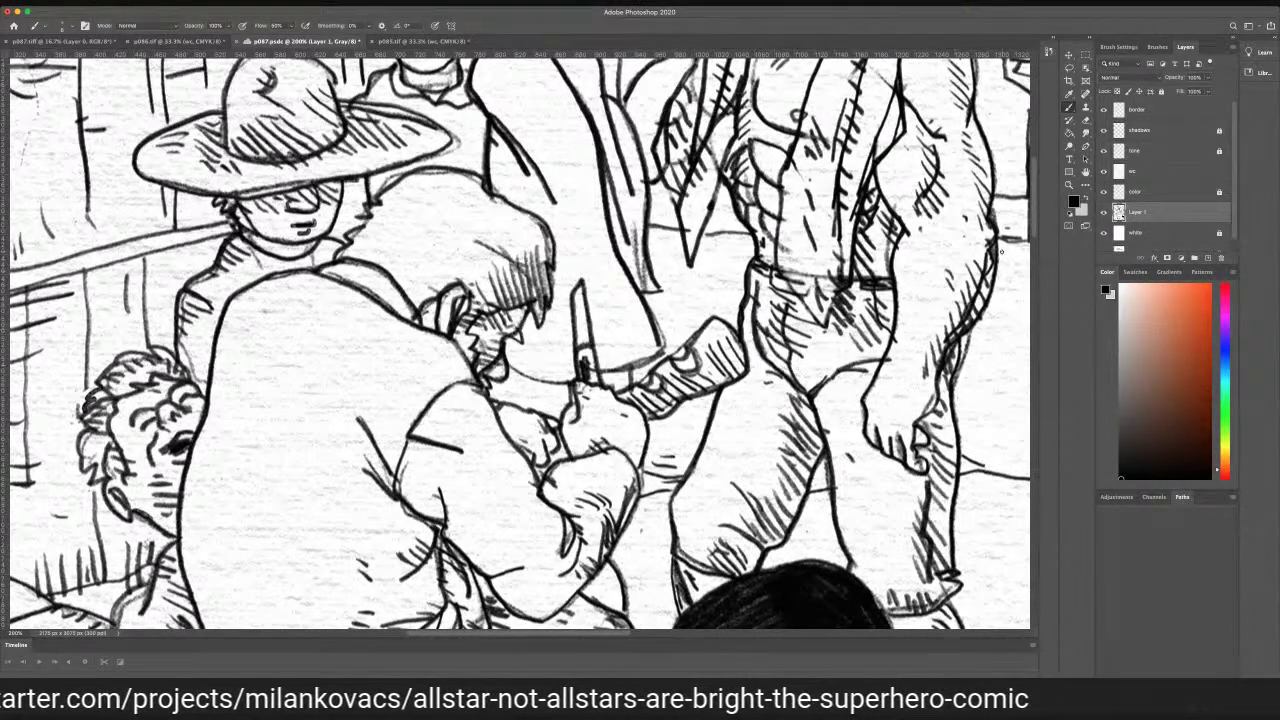
Hatch the shirtless man's shoulder, upper arm and the outer side of his elbow in black
scroll(520, 340, "up", 5)
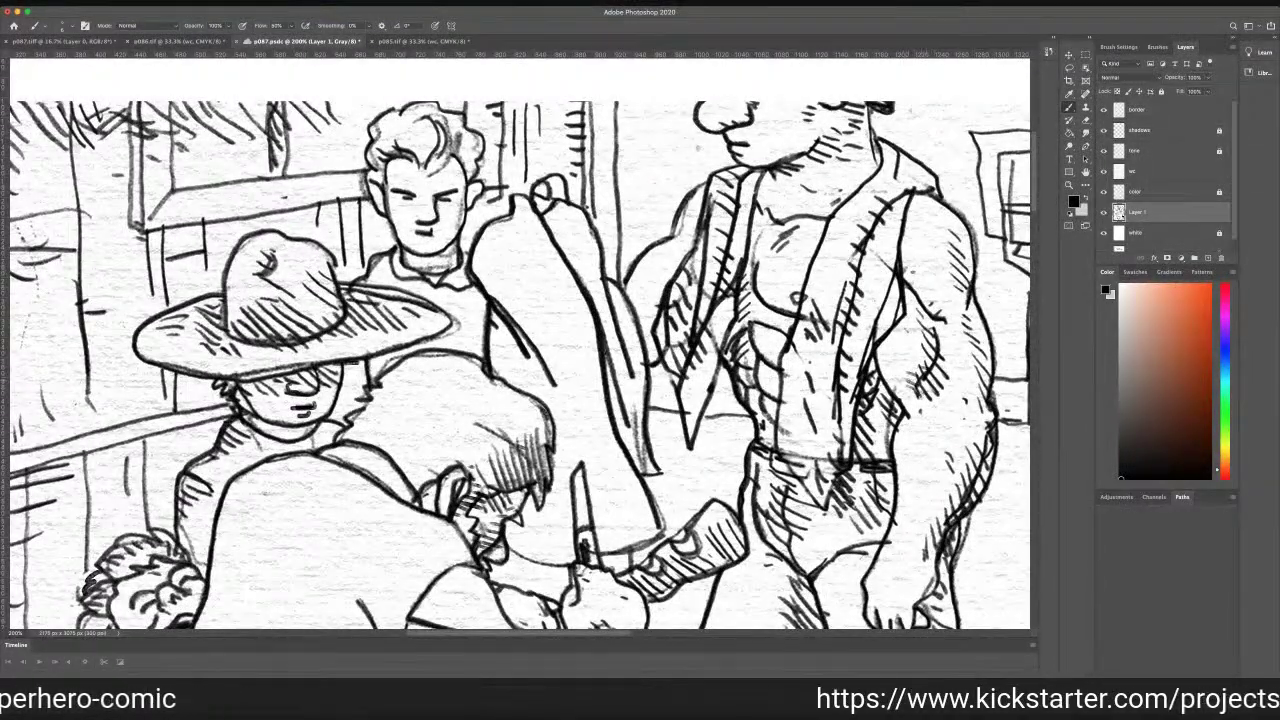
mouse_move(924, 292)
left_mouse_down()
mouse_move(962, 307)
mouse_move(940, 318)
mouse_move(955, 342)
left_mouse_up()
left_click_drag(965, 290, 949, 303)
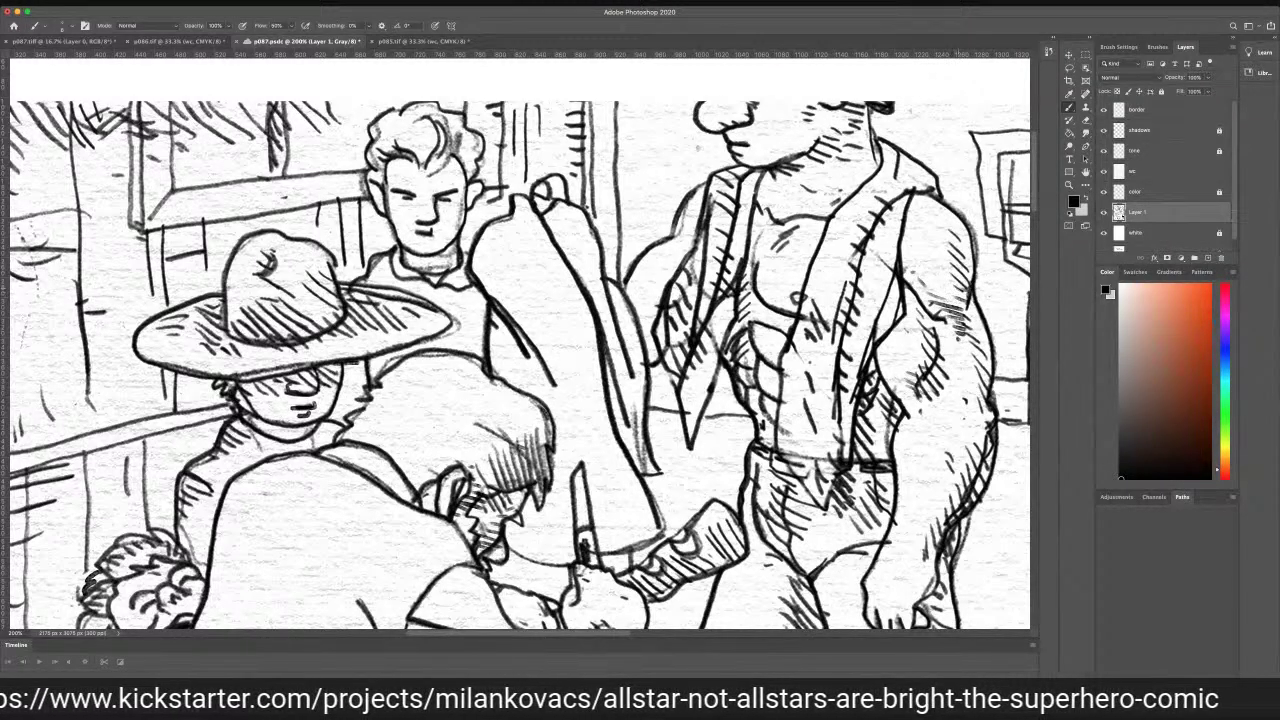
mouse_move(962, 234)
left_mouse_down()
mouse_move(953, 268)
mouse_move(945, 246)
left_mouse_up()
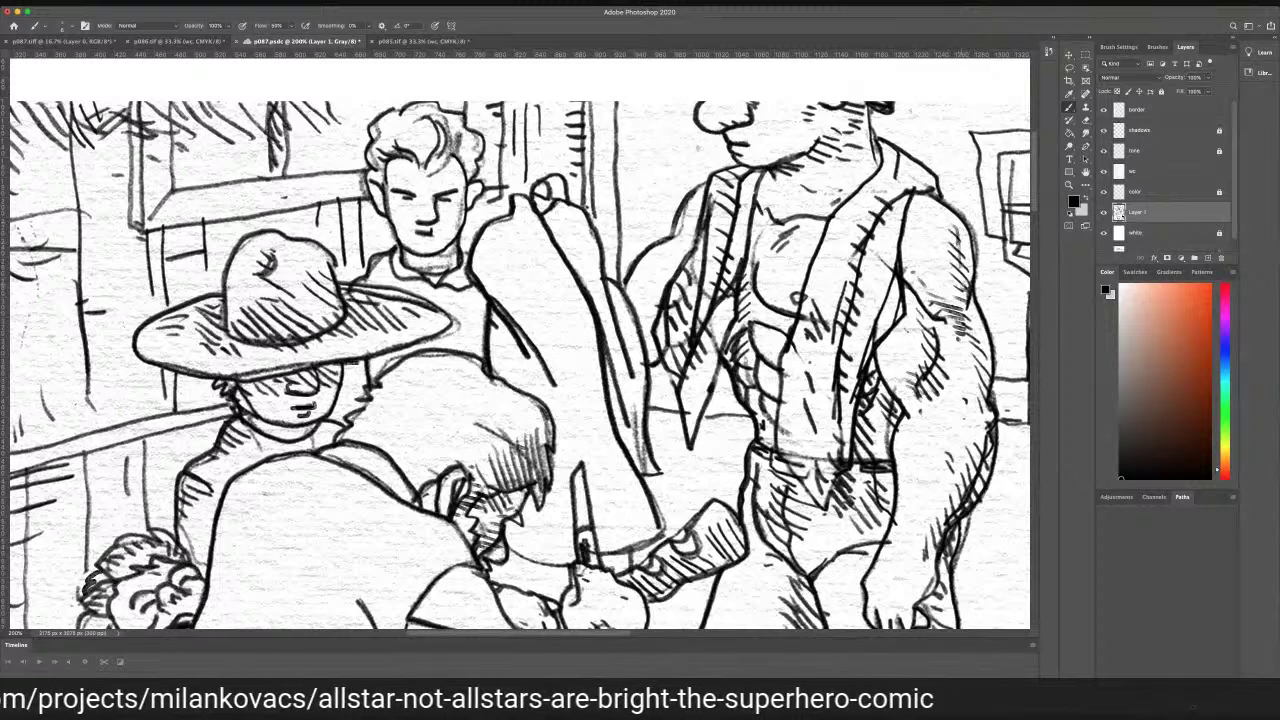
left_click_drag(977, 369, 968, 384)
left_click_drag(983, 359, 970, 379)
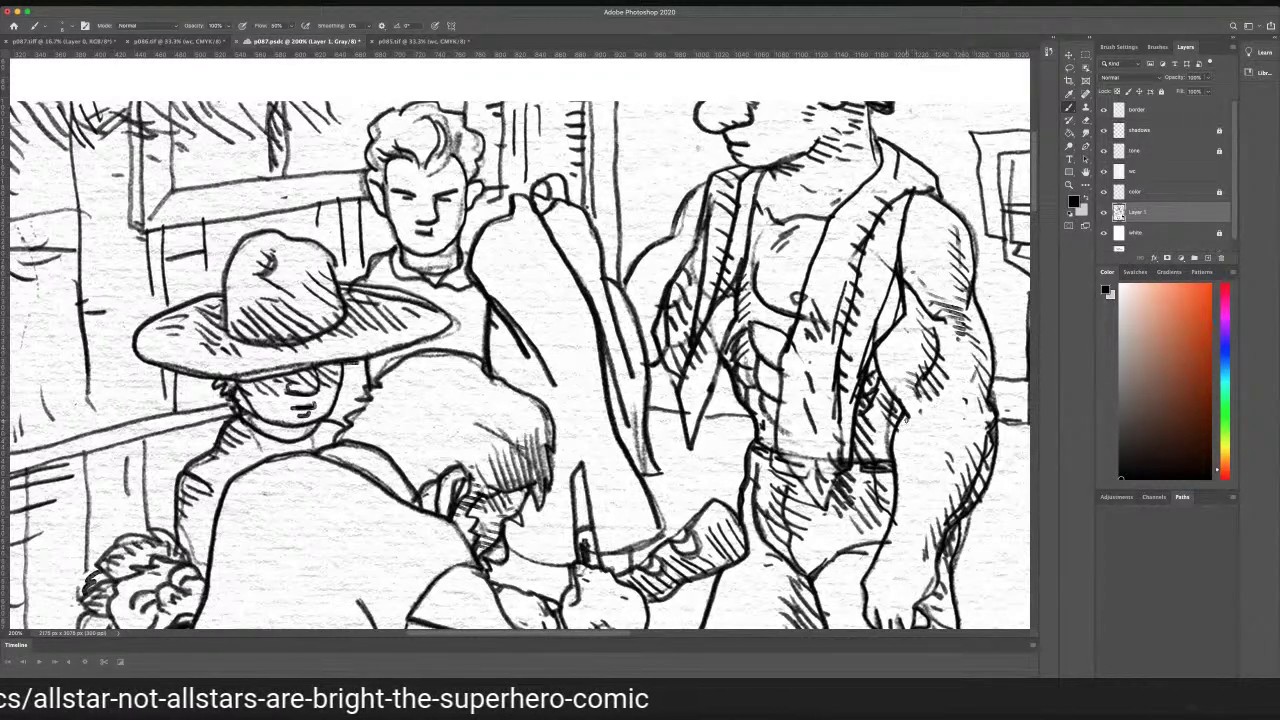
Reinforce the contour between the shirtless man's waist and arm, and add shading strokes around his elbow and forearm
left_click_drag(908, 409, 896, 507)
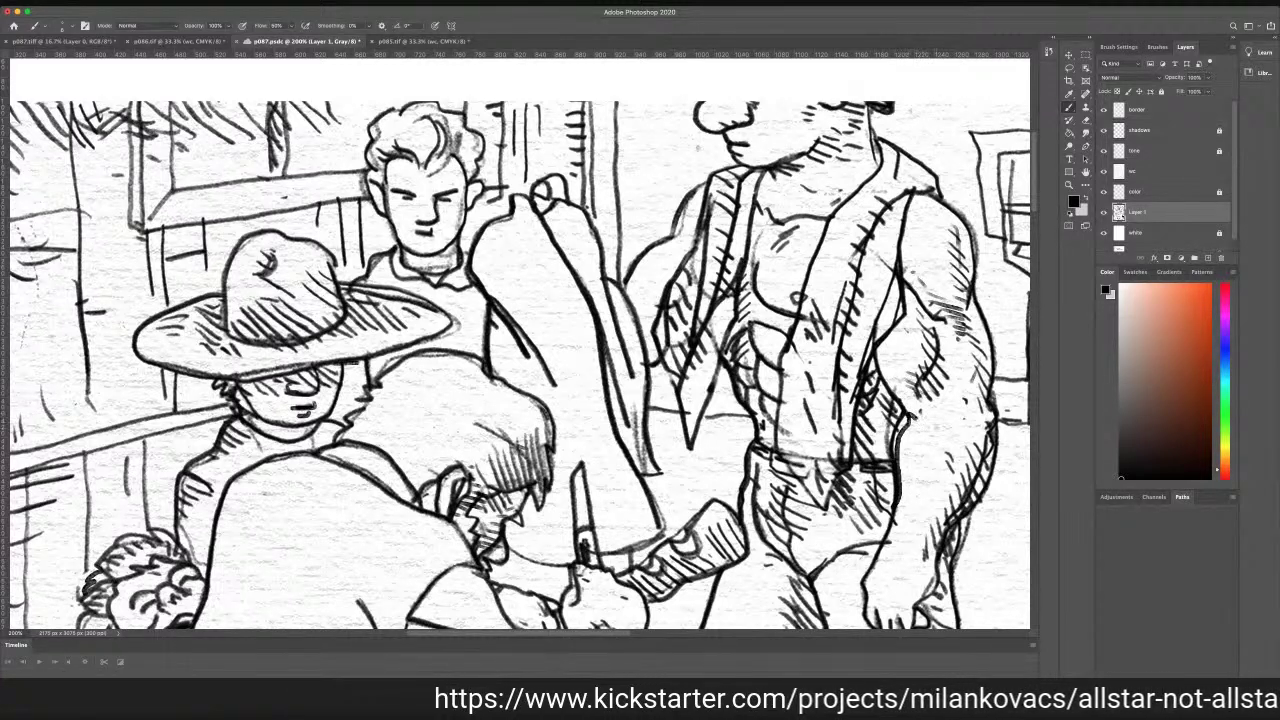
mouse_move(978, 425)
left_mouse_down()
mouse_move(956, 422)
mouse_move(966, 470)
left_mouse_up()
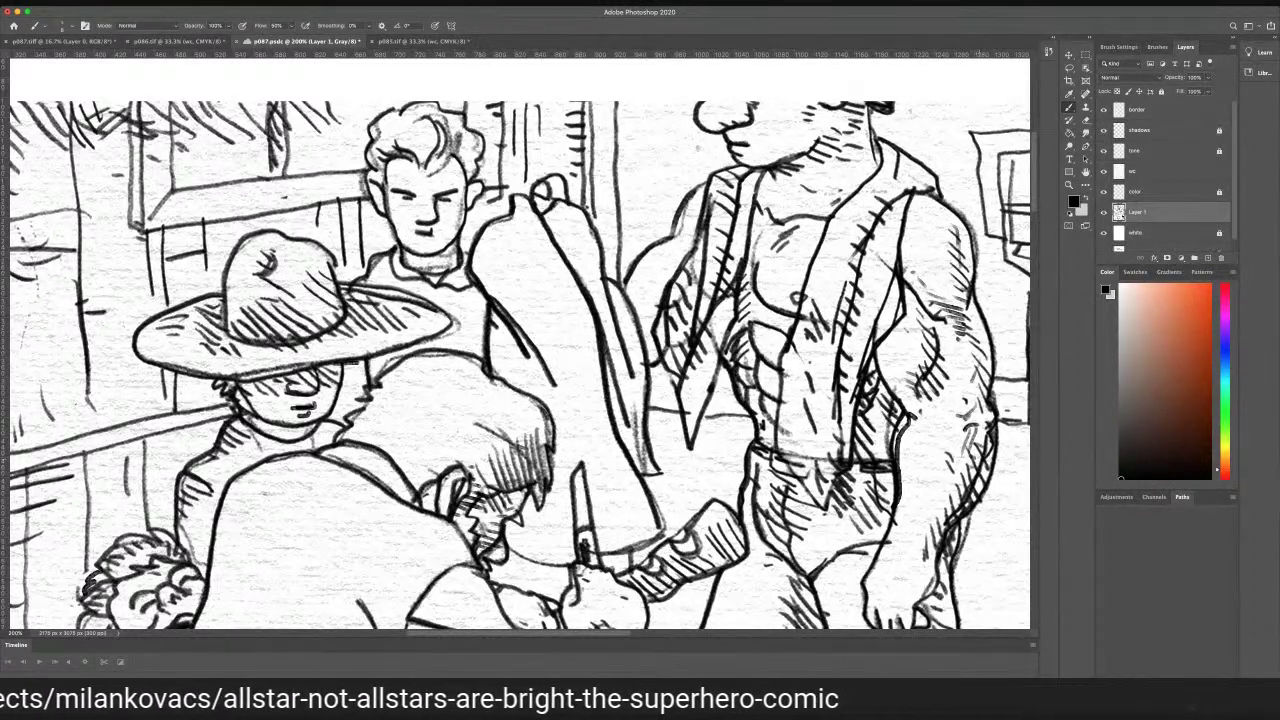
mouse_move(978, 398)
left_mouse_down()
mouse_move(958, 410)
mouse_move(950, 364)
left_mouse_up()
left_click_drag(976, 342, 954, 360)
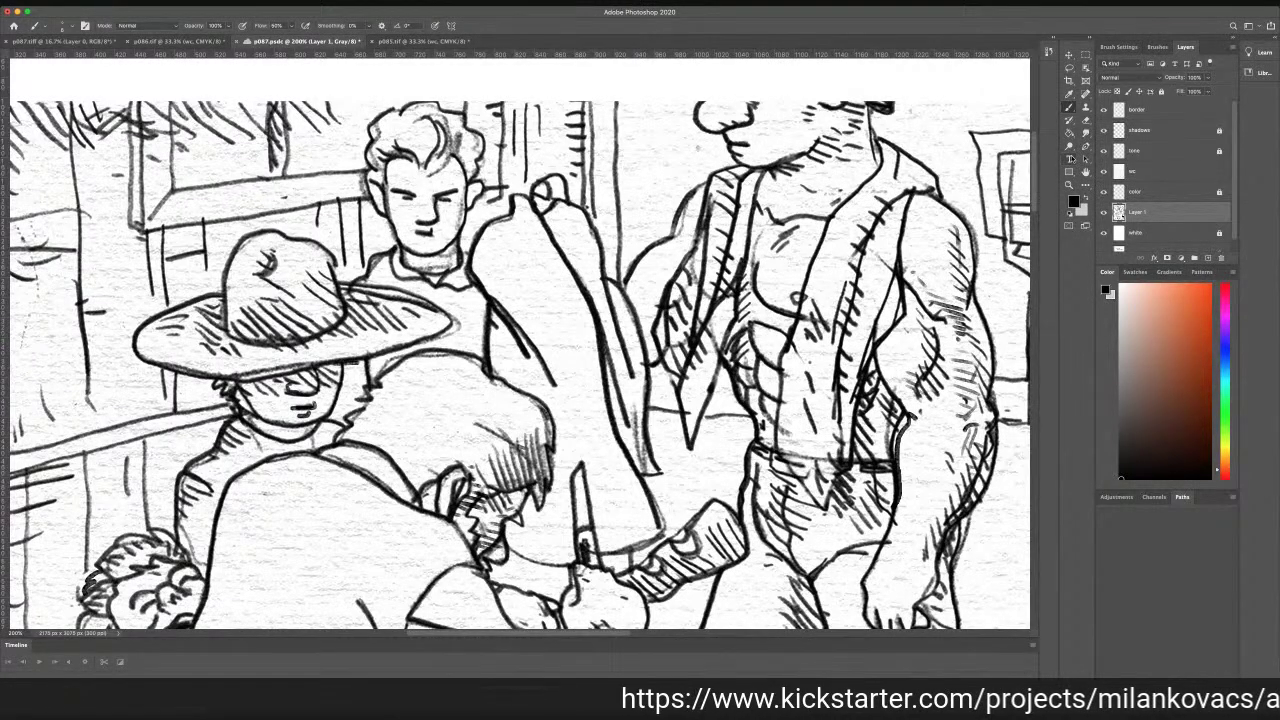
Erase excess hatching on the shirtless man's open vest and waistline, the smudge along the neighbouring coat's edge, and marks beside the young man's hair
left_click(1085, 120)
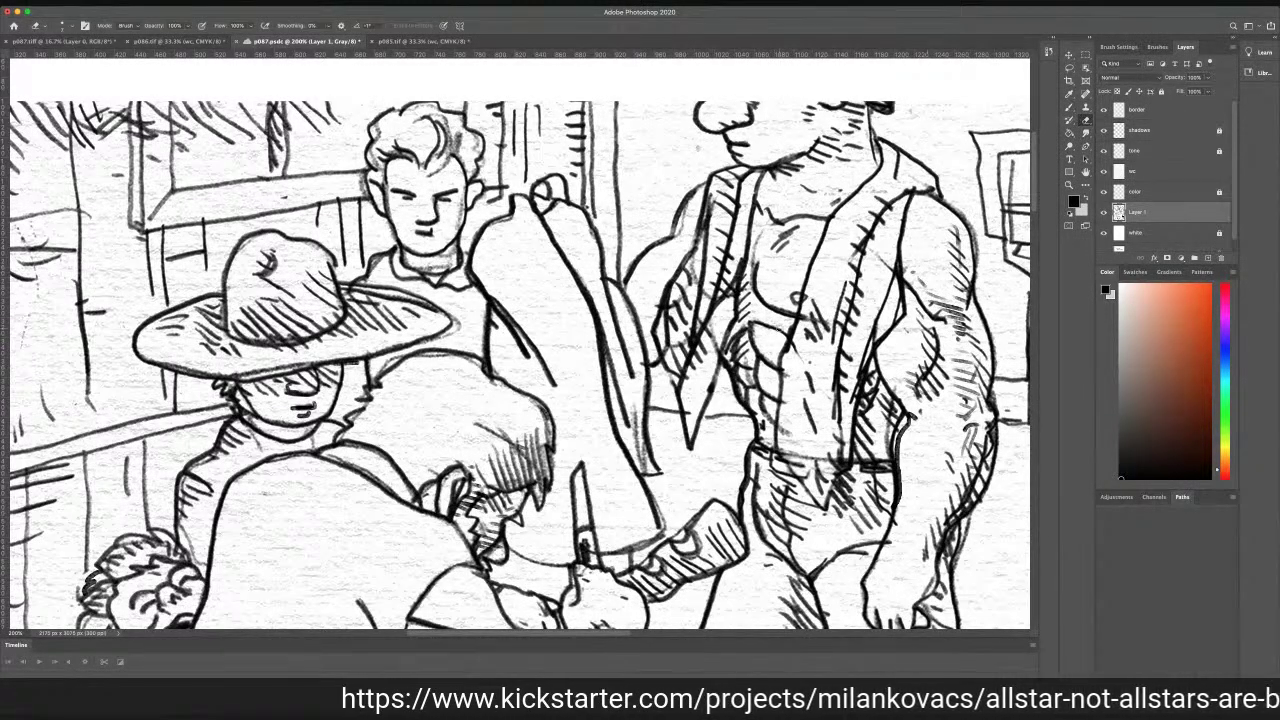
mouse_move(808, 314)
left_mouse_down()
mouse_move(809, 327)
mouse_move(822, 320)
mouse_move(815, 298)
mouse_move(816, 335)
mouse_move(795, 345)
left_mouse_up()
mouse_move(812, 460)
left_mouse_down()
mouse_move(788, 455)
mouse_move(842, 456)
mouse_move(800, 466)
mouse_move(822, 490)
mouse_move(820, 478)
left_mouse_up()
mouse_move(693, 264)
left_mouse_down()
mouse_move(670, 316)
mouse_move(674, 292)
mouse_move(669, 340)
mouse_move(672, 306)
mouse_move(680, 344)
mouse_move(687, 307)
mouse_move(681, 347)
mouse_move(662, 340)
mouse_move(674, 364)
mouse_move(712, 348)
left_mouse_up()
left_click_drag(719, 289, 702, 295)
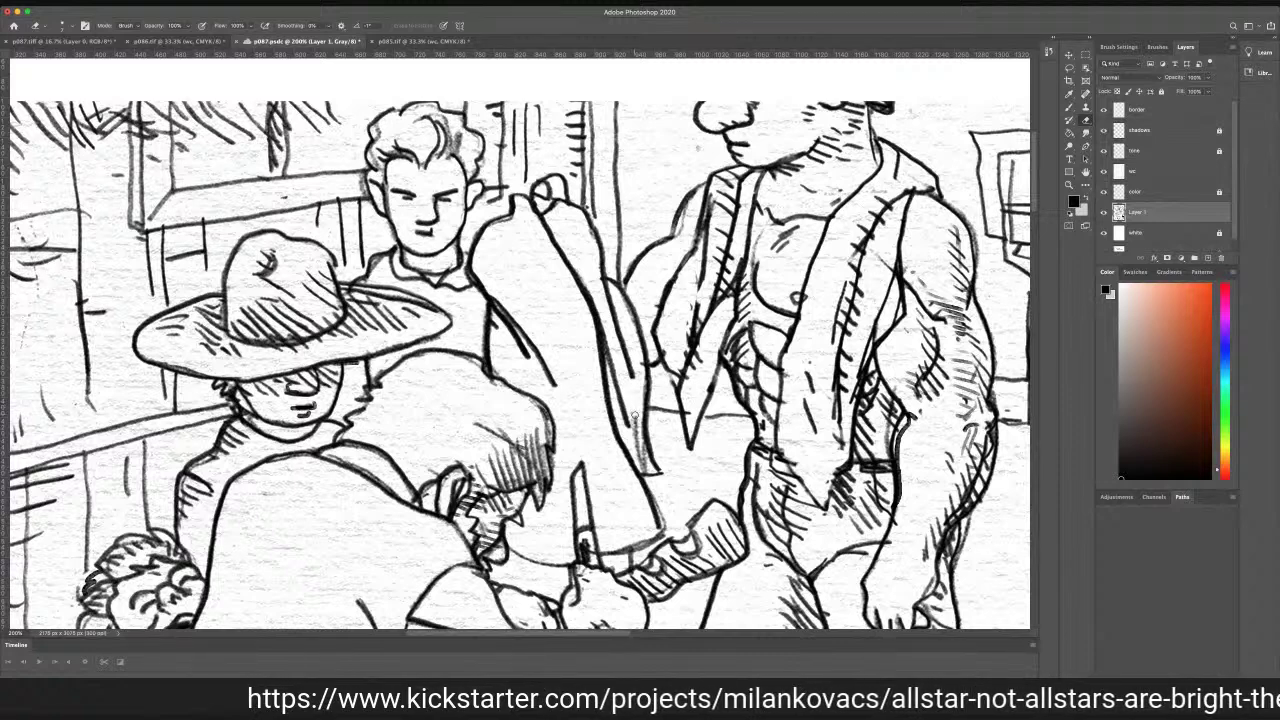
left_click_drag(635, 430, 643, 465)
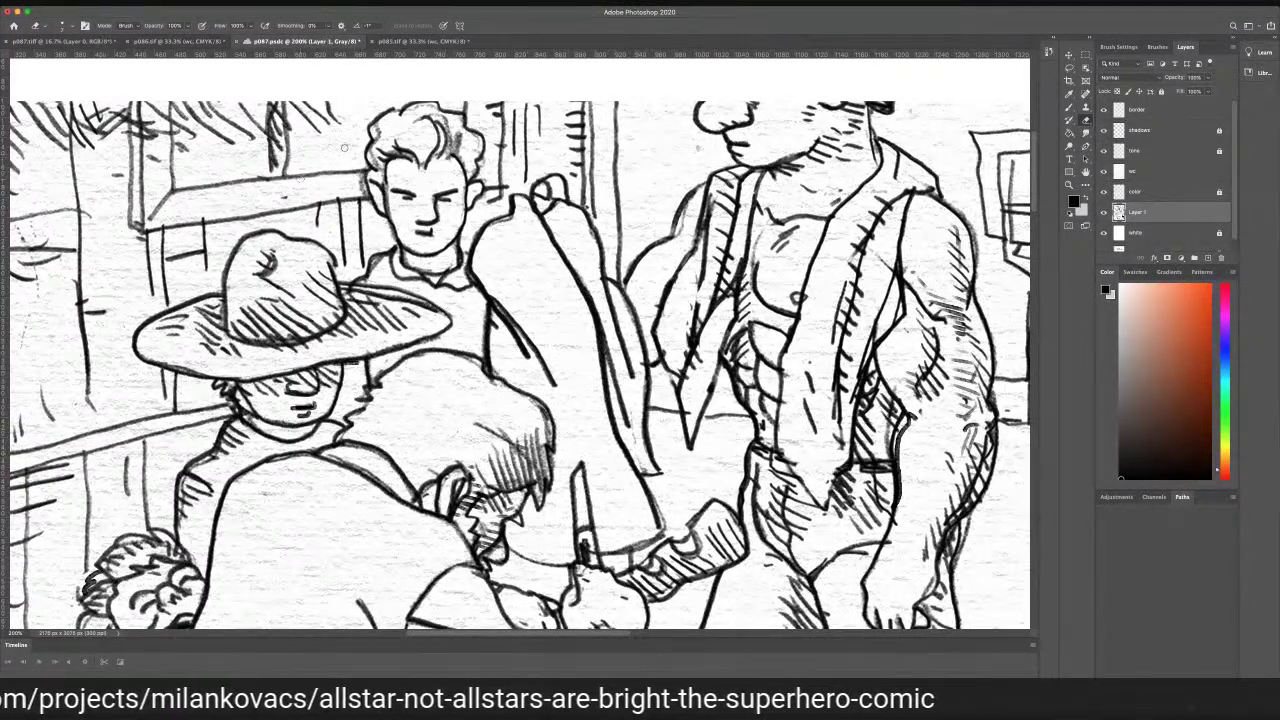
left_click_drag(377, 124, 376, 156)
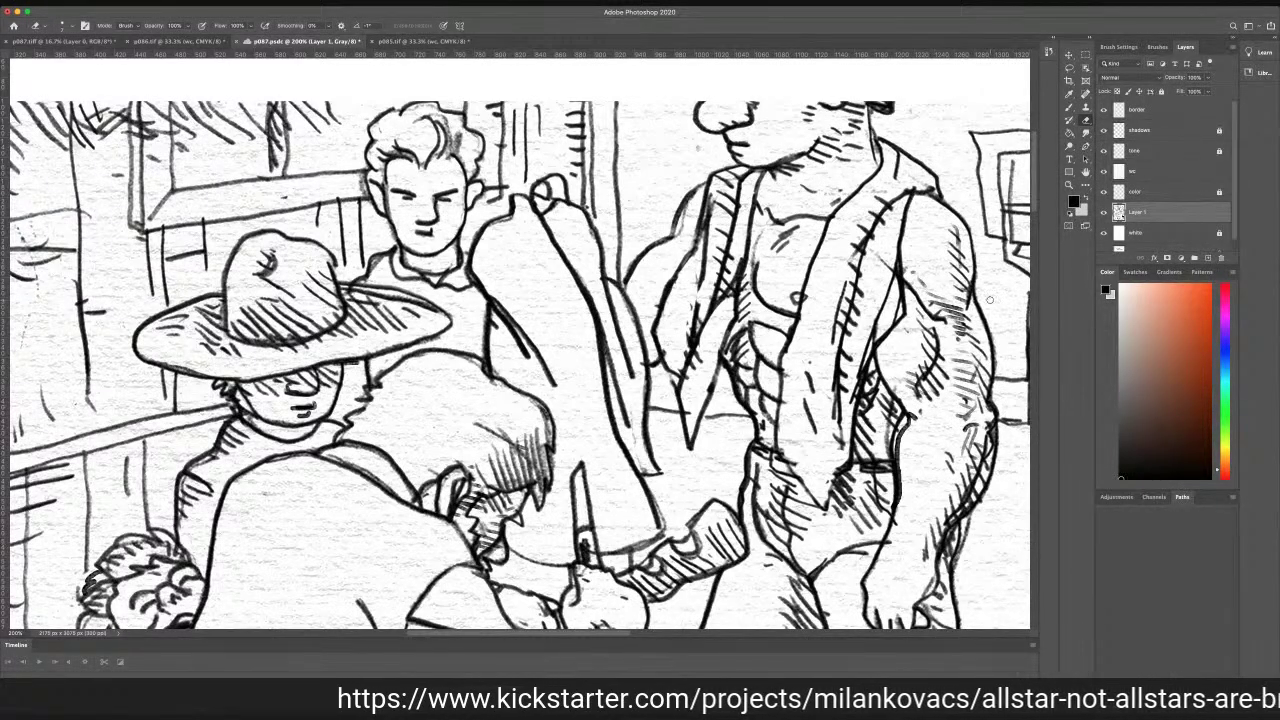
Erase the leftover frame line beneath the moustached man's face, and extend his moustache in black to the panel's lower edge
scroll(1036, 206, "up", 3)
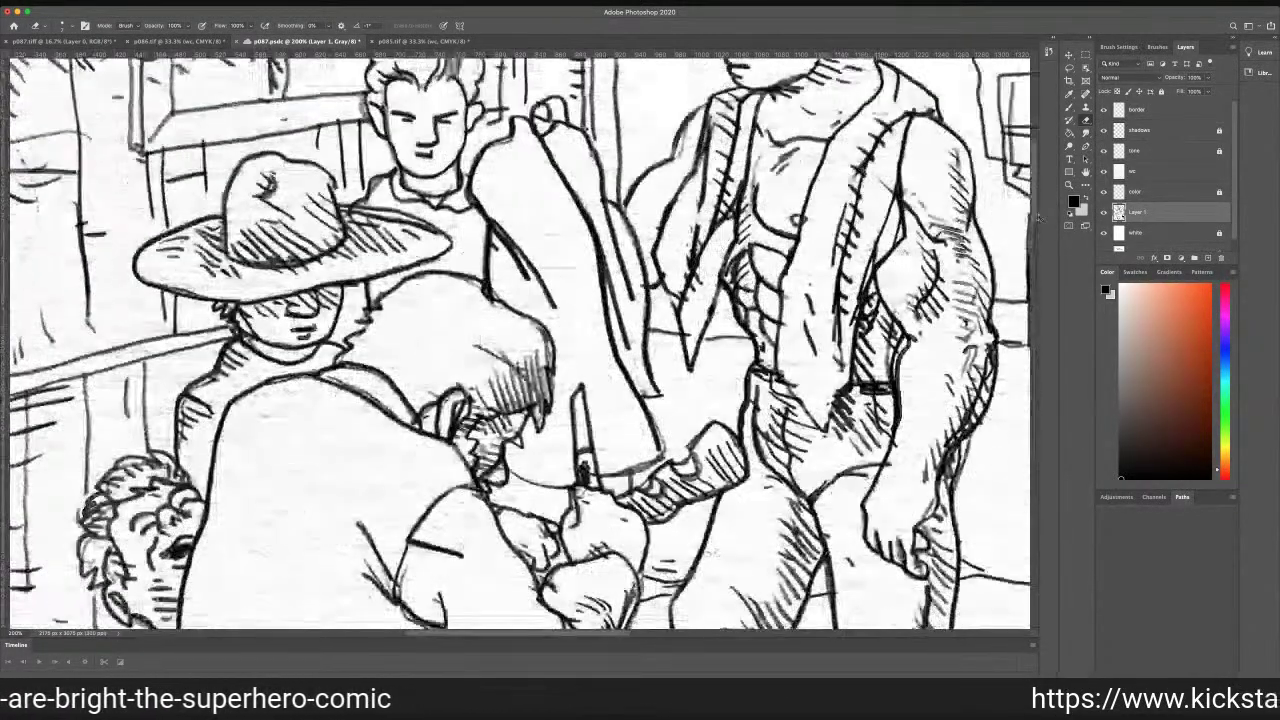
scroll(520, 340, "down", 10)
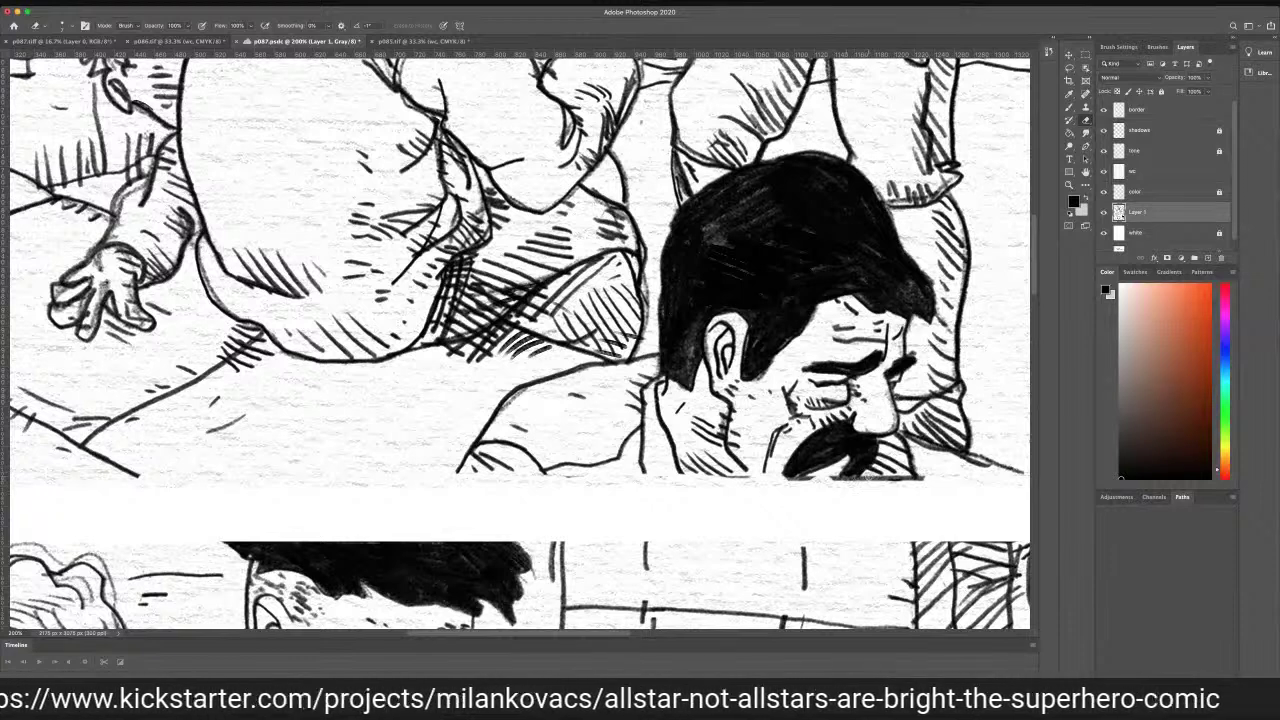
left_click_drag(867, 479, 919, 479)
mouse_move(831, 474)
left_mouse_down()
mouse_move(801, 483)
mouse_move(861, 479)
mouse_move(851, 487)
left_mouse_up()
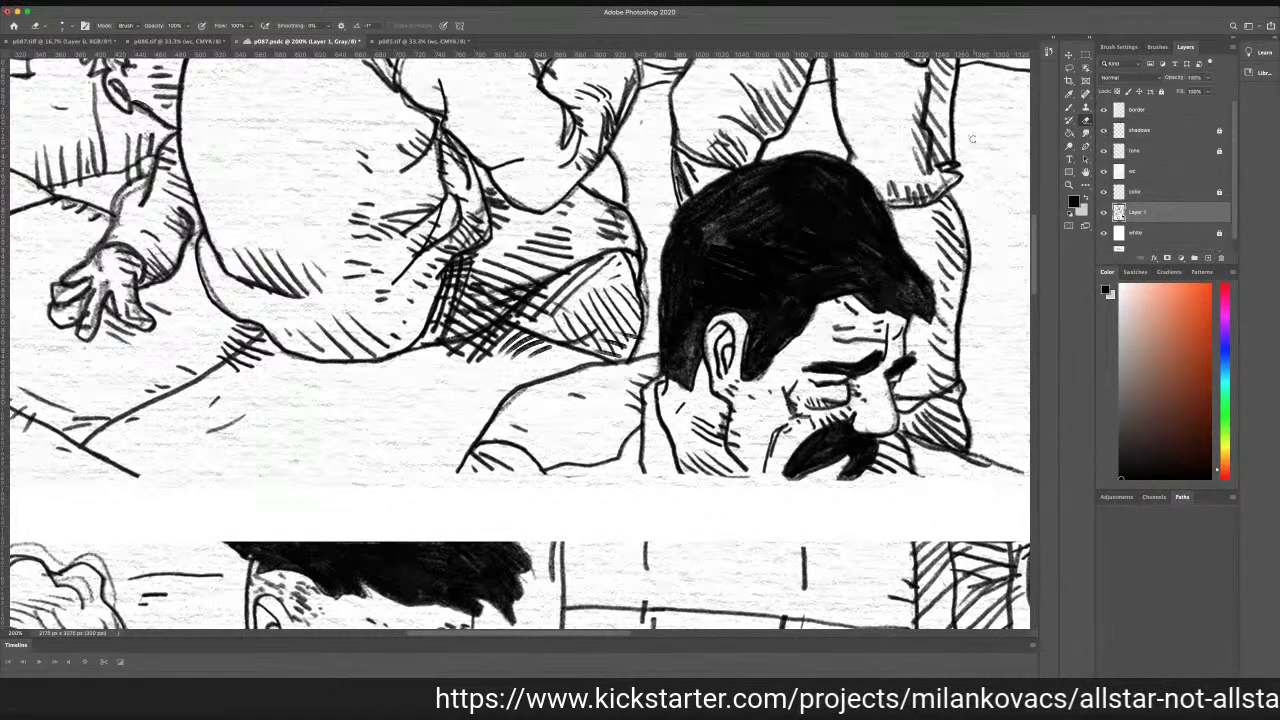
left_click(1069, 108)
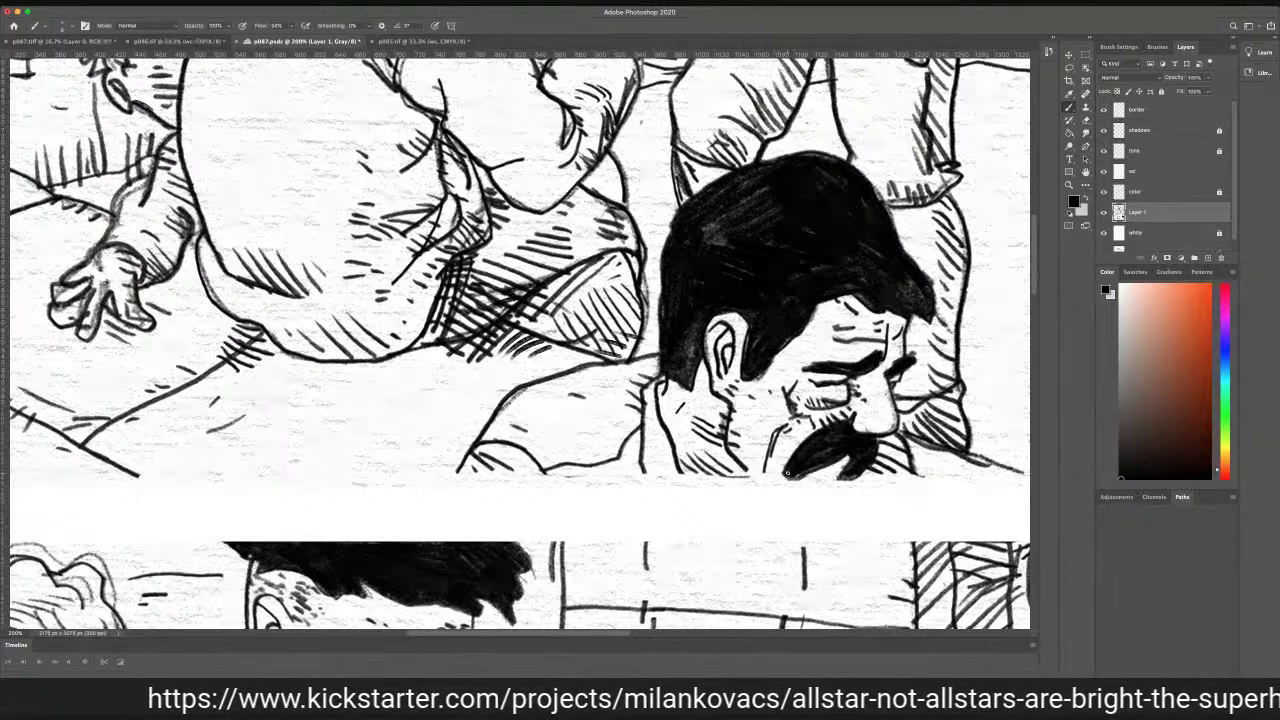
left_click_drag(785, 478, 786, 482)
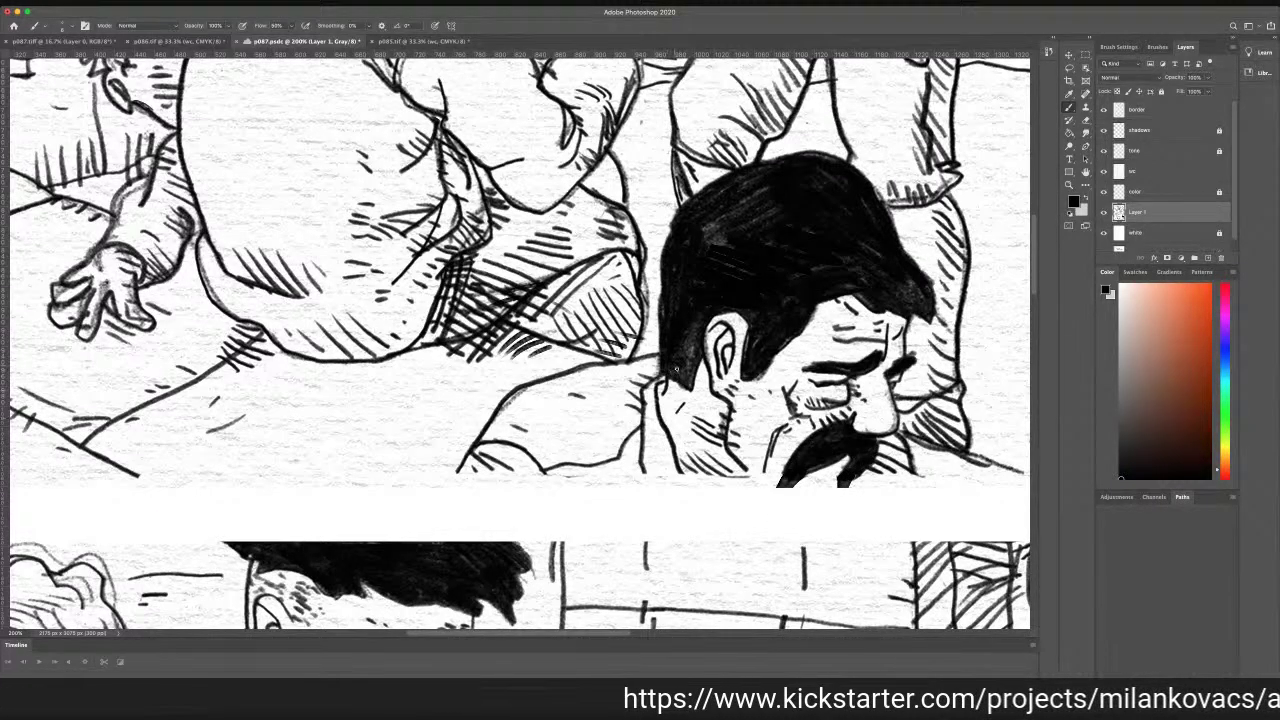
Fill the moustached man's hair with solid black from the nape and sideburn up to the crown
mouse_move(677, 347)
left_mouse_down()
mouse_move(696, 334)
mouse_move(689, 367)
left_mouse_up()
mouse_move(681, 252)
left_mouse_down()
mouse_move(760, 222)
mouse_move(764, 178)
left_mouse_up()
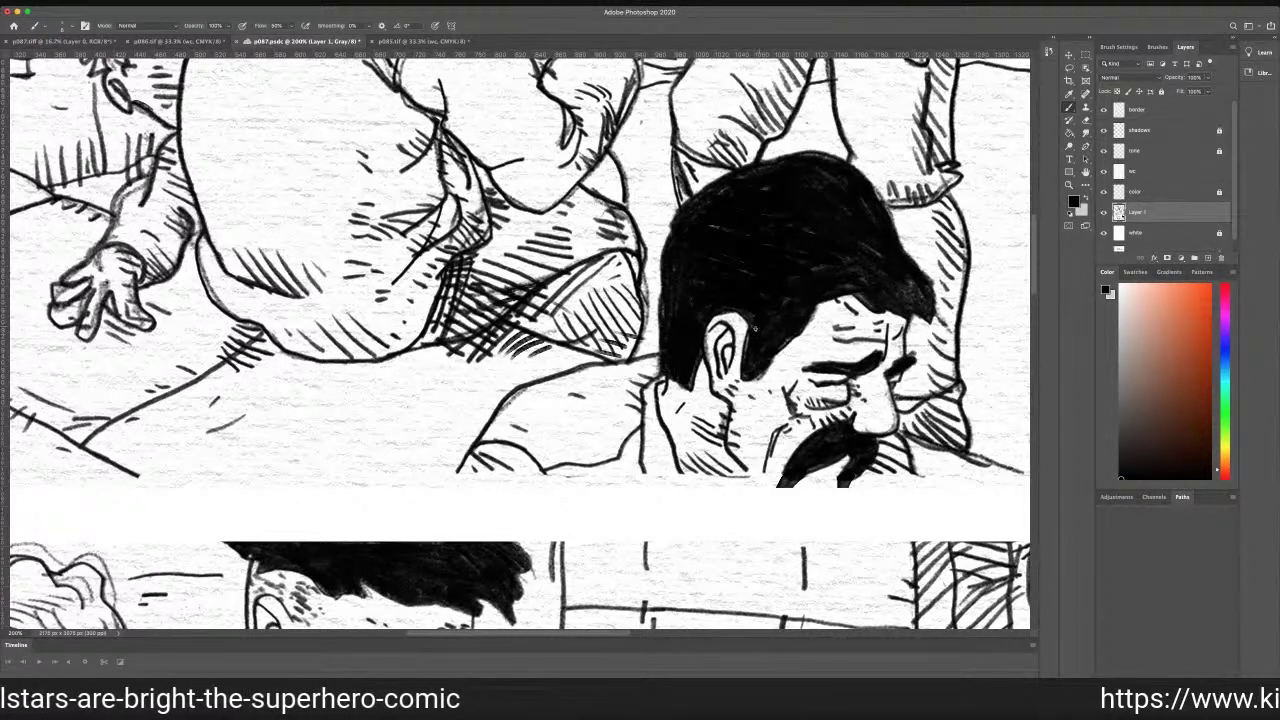
left_click_drag(773, 331, 787, 326)
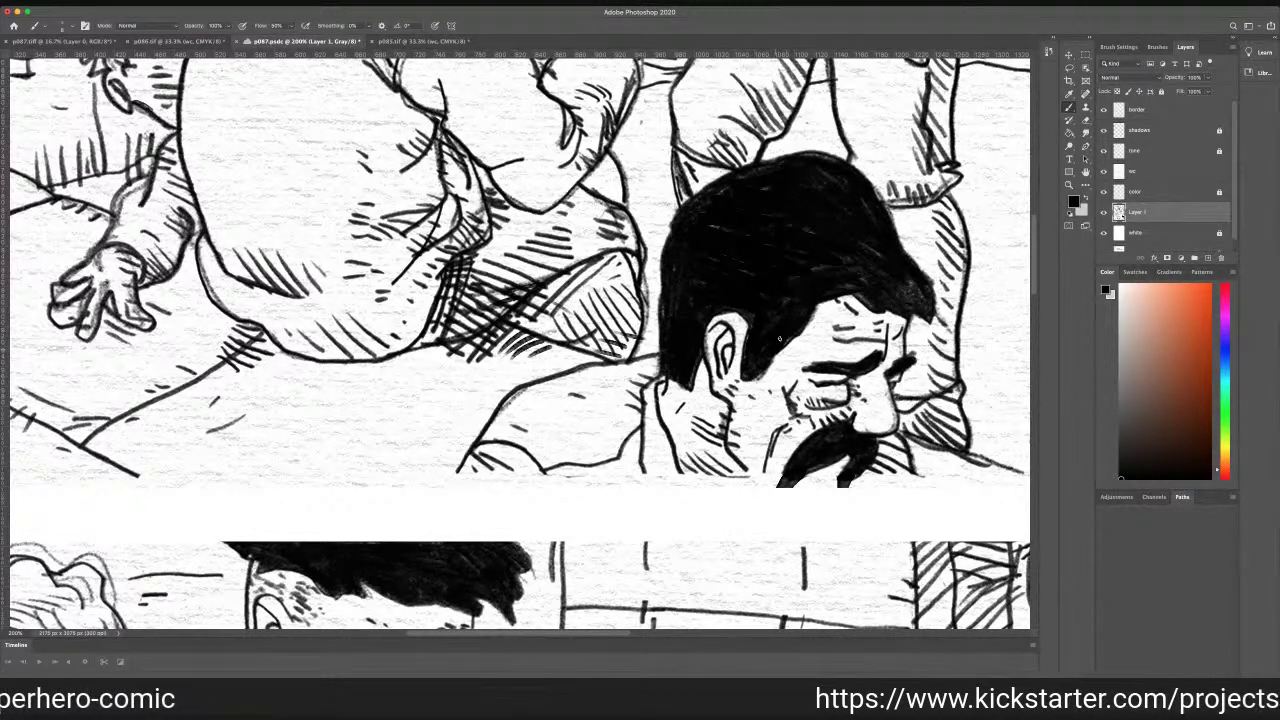
left_click_drag(755, 370, 755, 373)
mouse_move(789, 280)
left_mouse_down()
mouse_move(872, 271)
mouse_move(923, 305)
mouse_move(867, 297)
mouse_move(885, 296)
mouse_move(860, 273)
mouse_move(884, 272)
mouse_move(864, 246)
mouse_move(886, 259)
mouse_move(863, 230)
mouse_move(870, 219)
mouse_move(818, 166)
left_mouse_up()
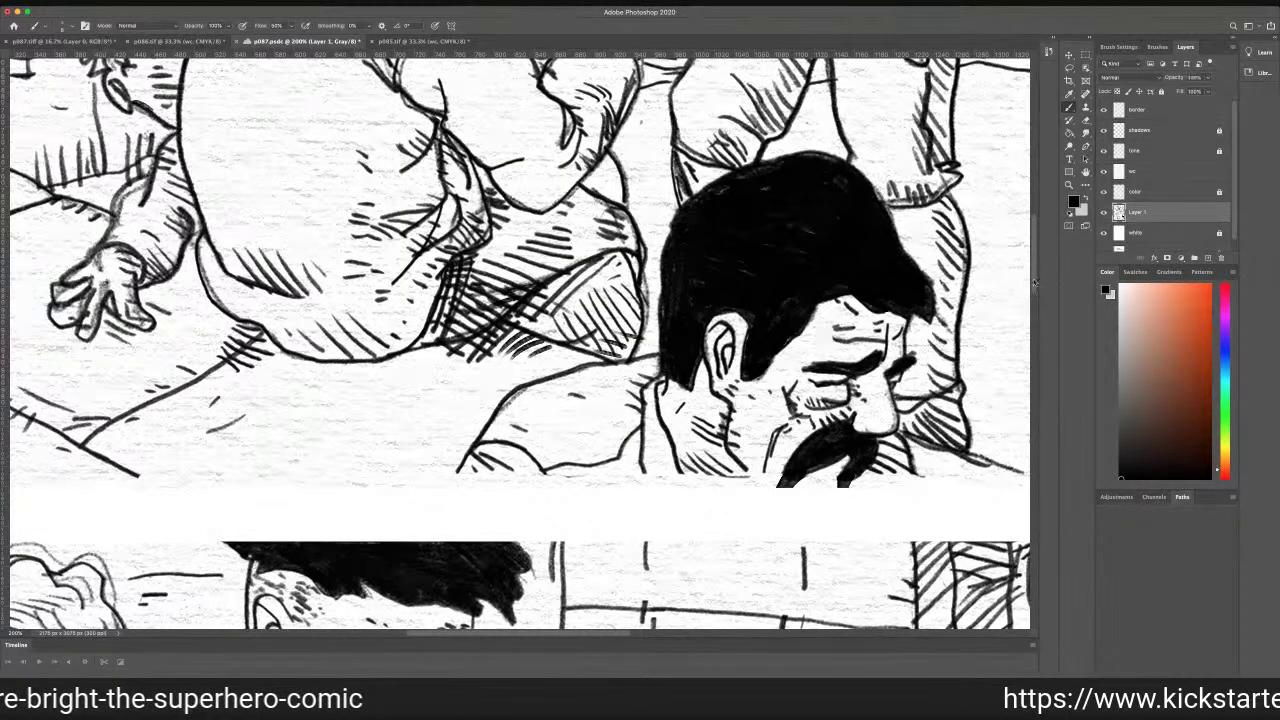
Erase the faint far eyebrow of the dark-haired youth in the panel below and redraw it in solid black
scroll(1030, 270, "up", 10)
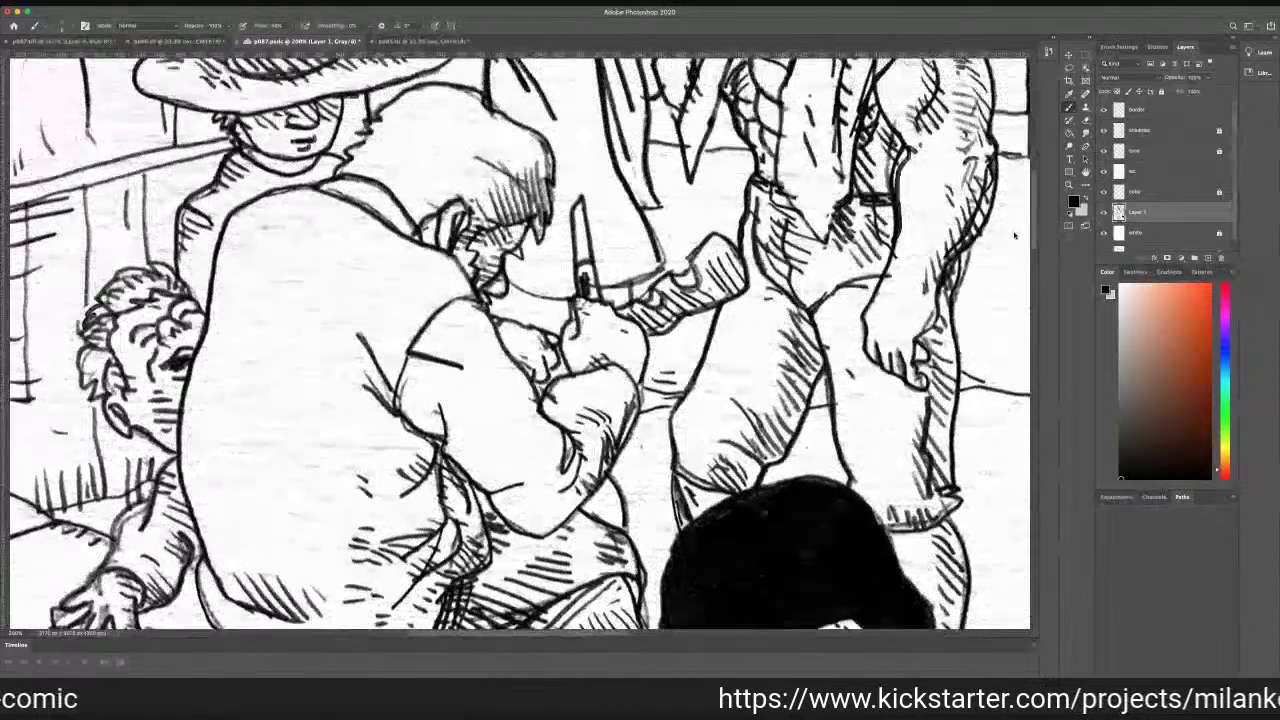
scroll(1014, 234, "down", 10)
scroll(1014, 234, "right", 5)
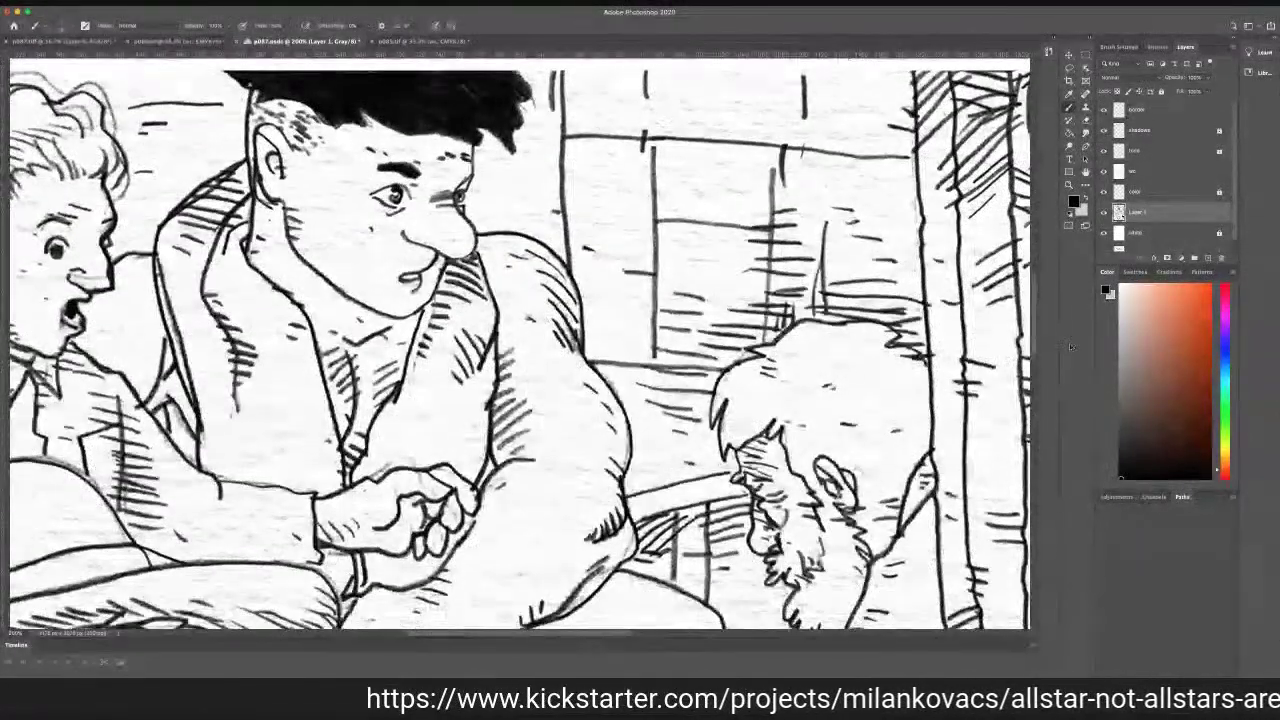
scroll(1070, 347, "up", 1)
left_click(1085, 120)
left_click_drag(431, 222, 445, 231)
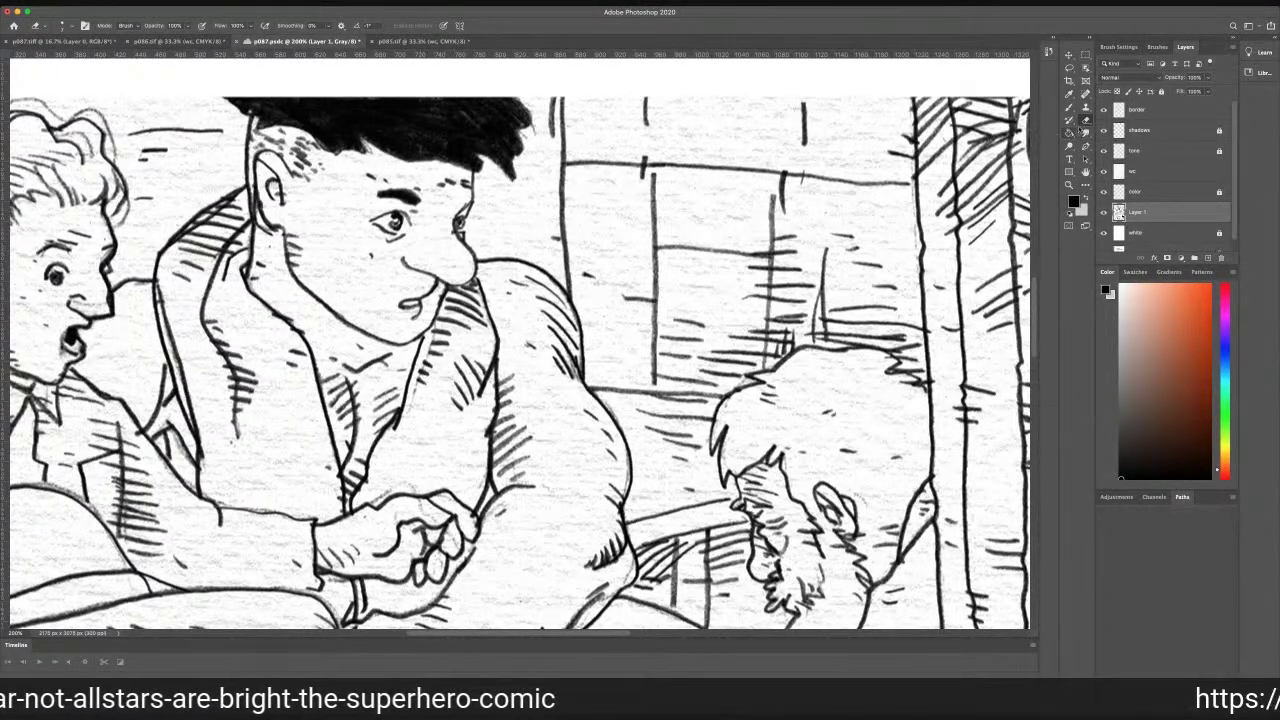
left_click(1069, 107)
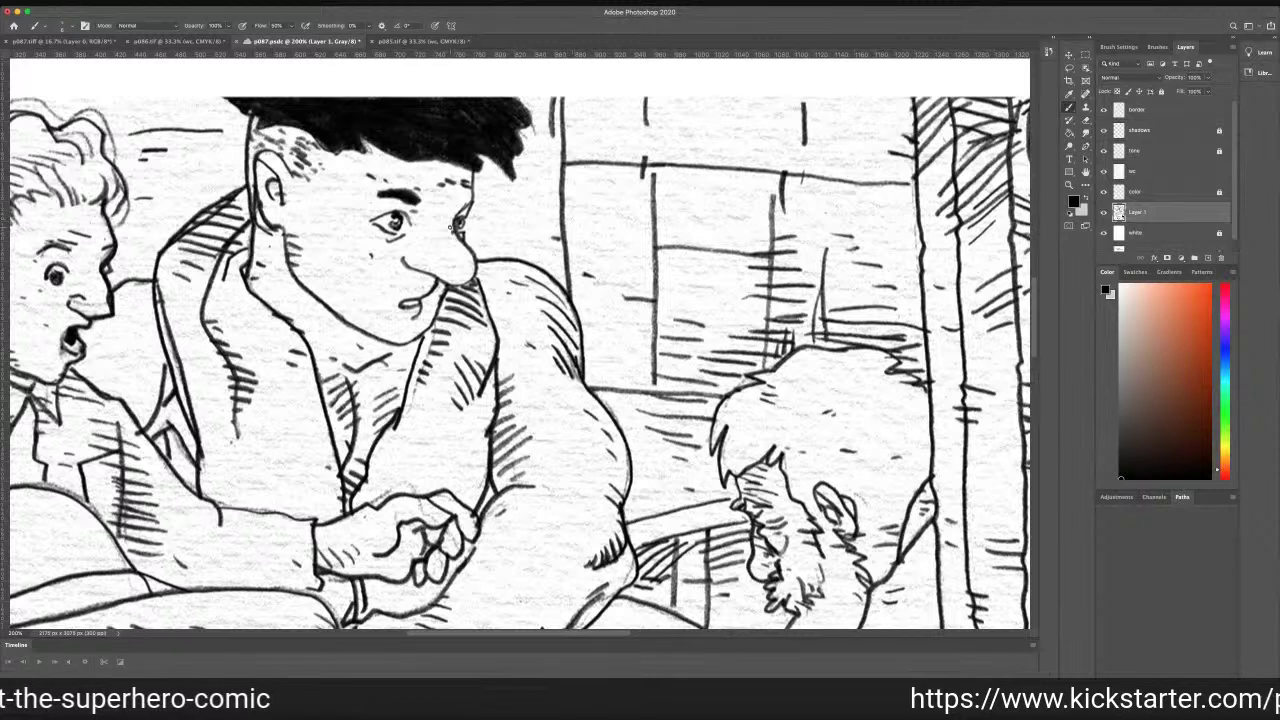
left_click_drag(462, 204, 460, 194)
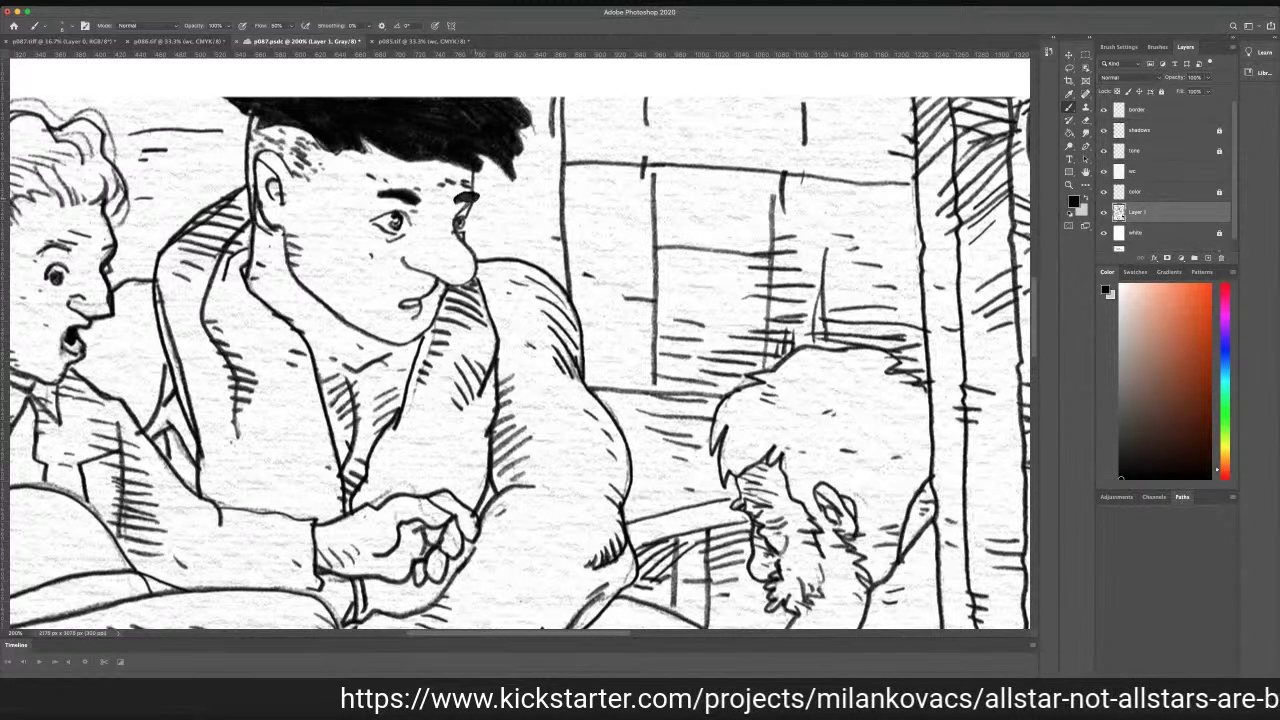
Thicken and extend the dark-haired youth's near eyebrow in solid black toward his temple
left_click_drag(412, 202, 371, 192)
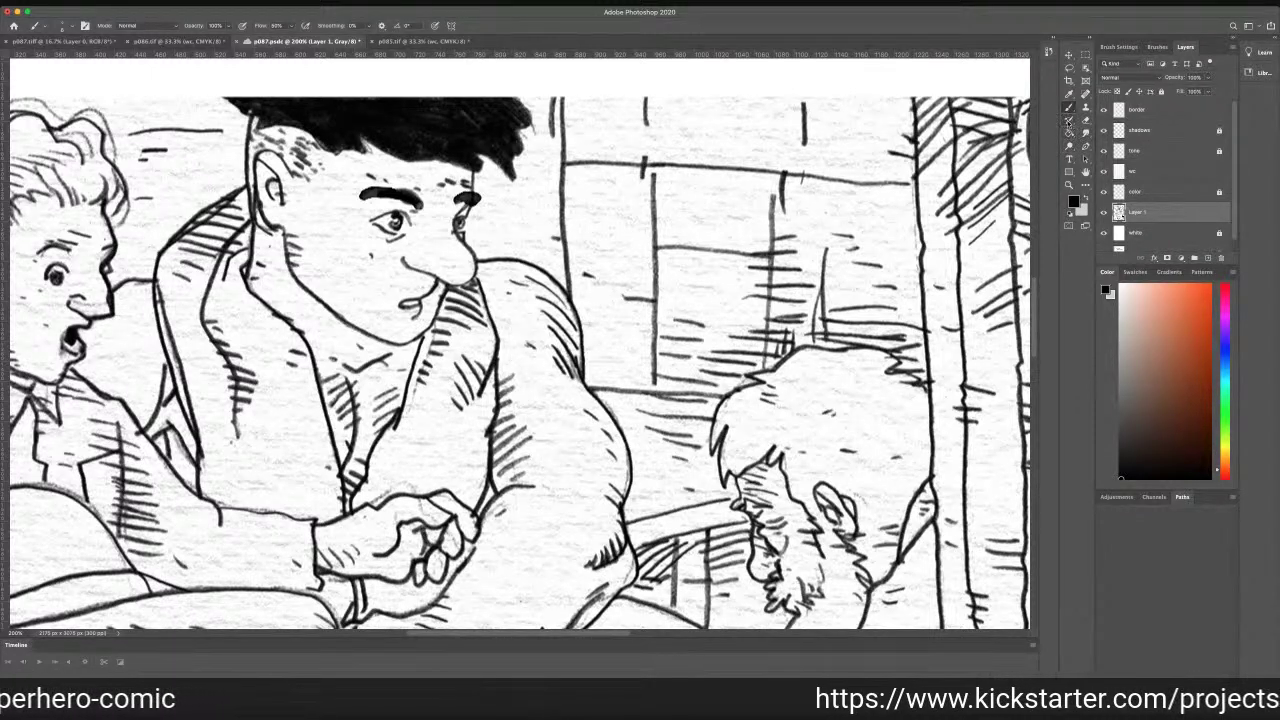
Erase the stray marks along the lower edge of the dark-haired youth's forearm, just above the bearded man's head
left_click(1086, 120)
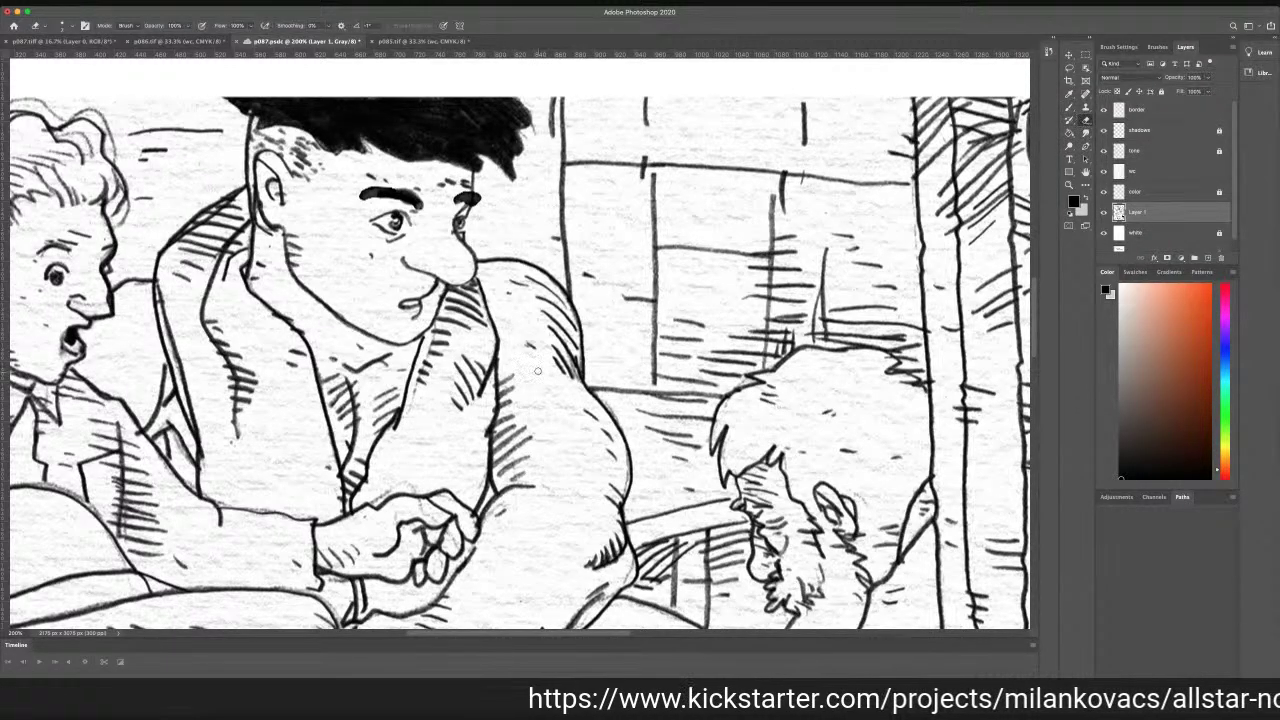
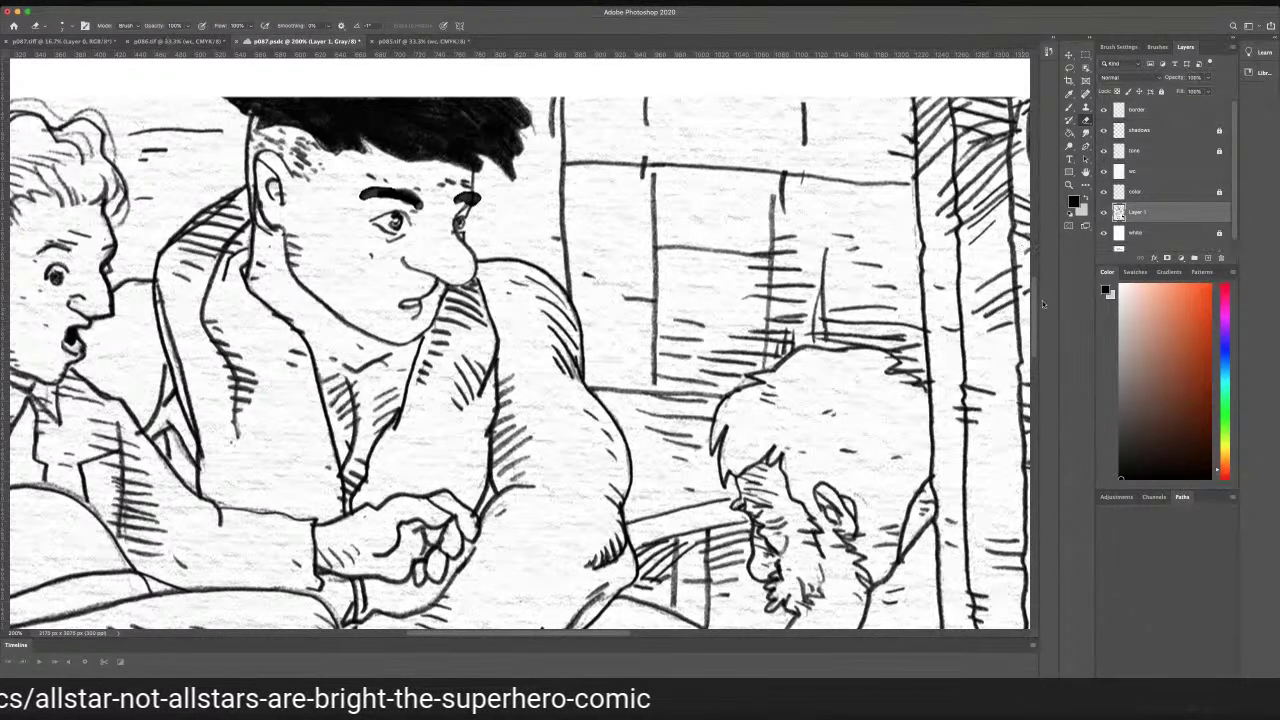
scroll(1034, 299, "down", 5)
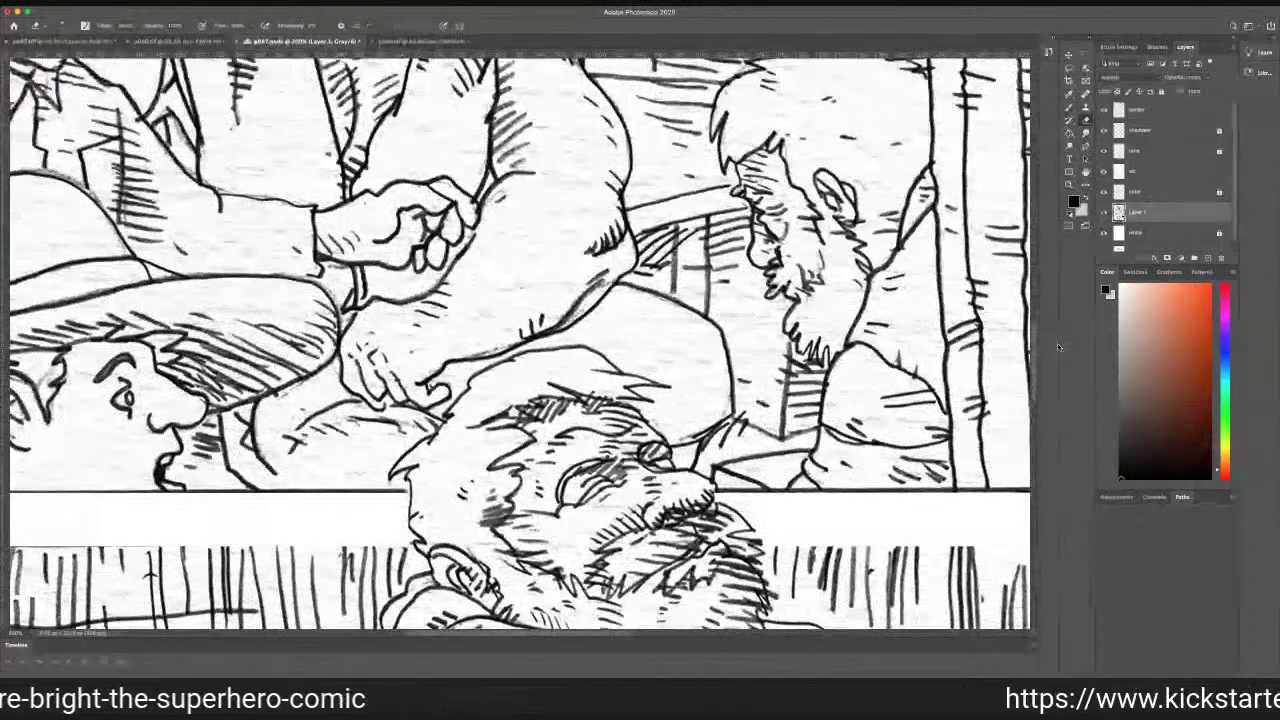
left_click_drag(1058, 346, 1057, 345)
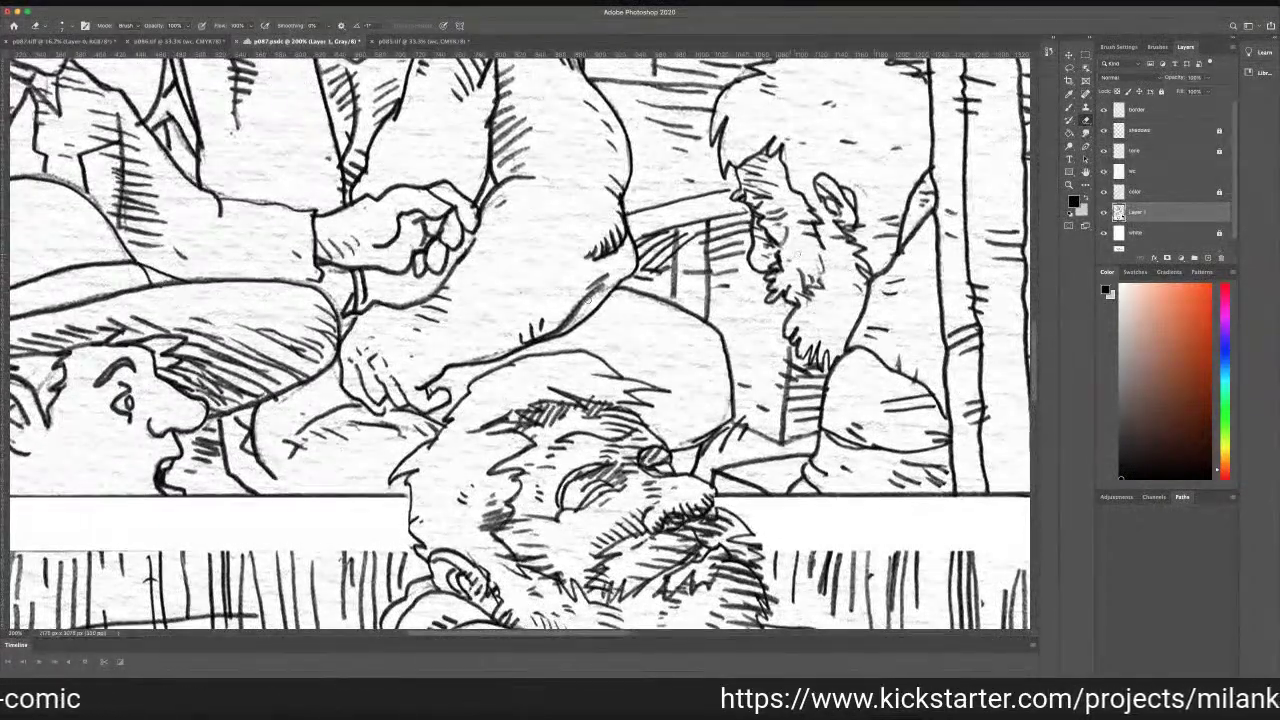
left_click_drag(462, 357, 510, 351)
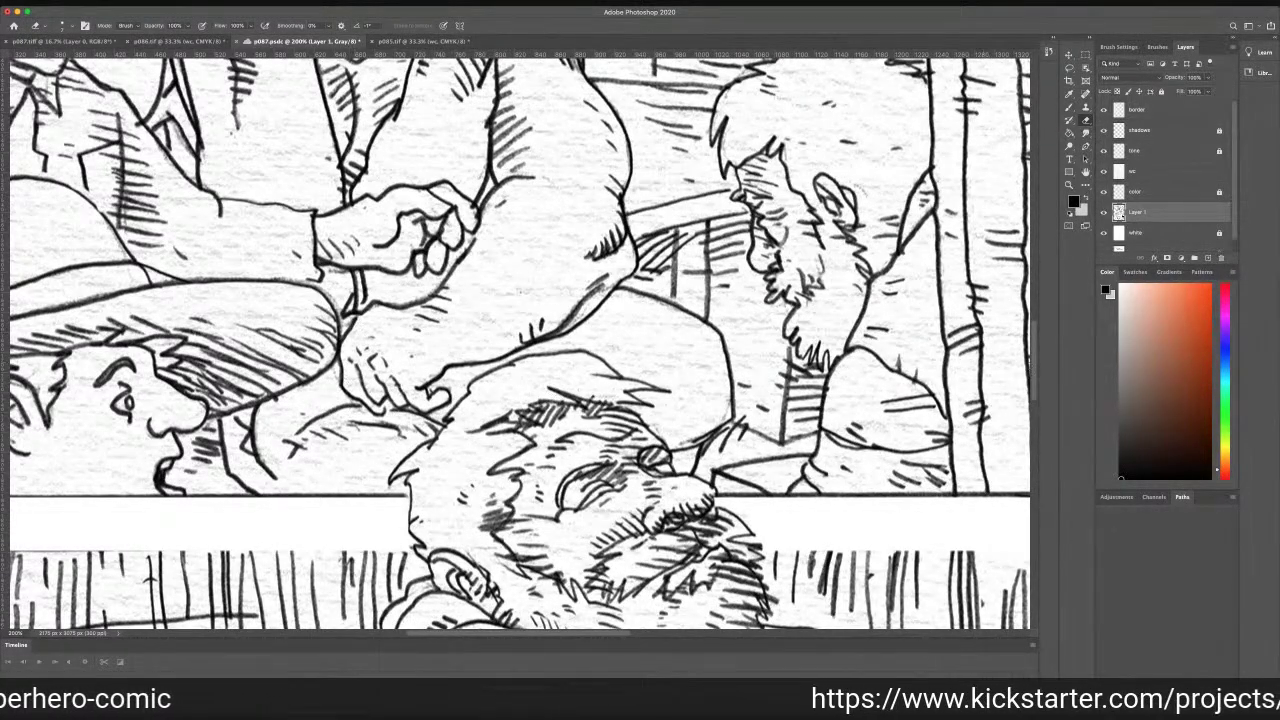
mouse_move(1036, 371)
left_mouse_down()
mouse_move(1036, 338)
mouse_move(1036, 355)
left_mouse_up()
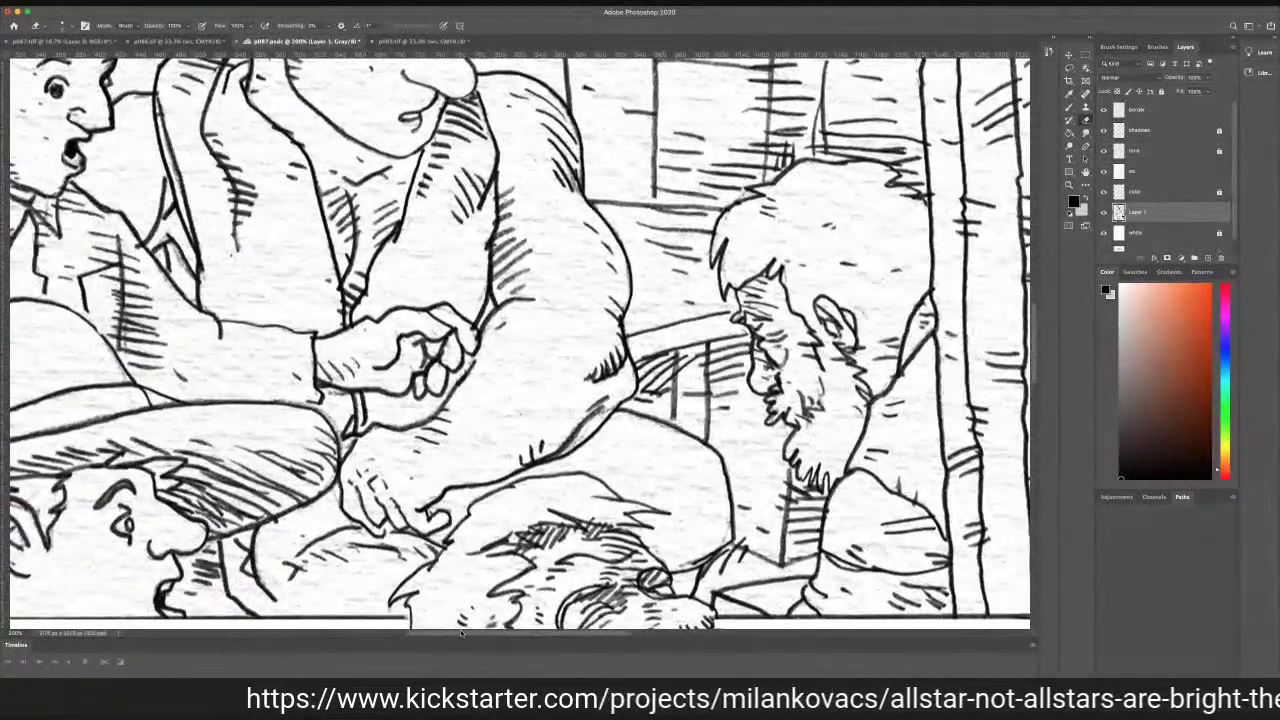
left_click_drag(463, 636, 378, 639)
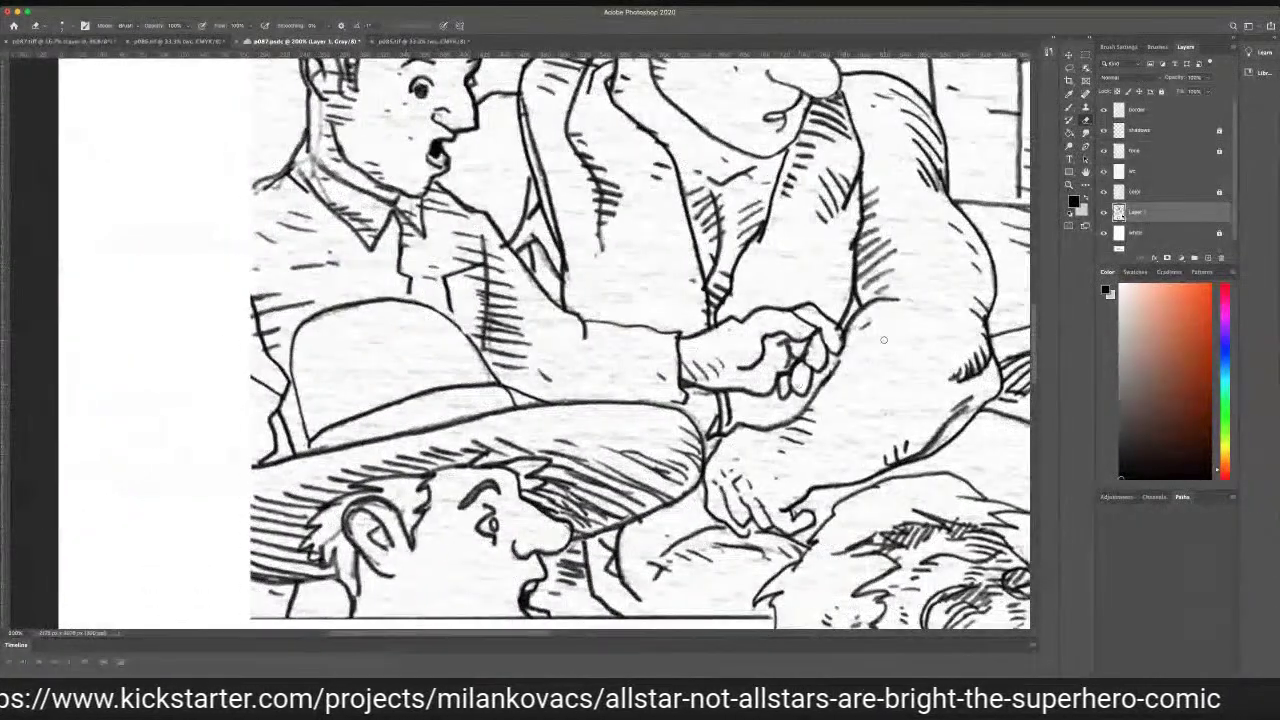
Erase the stray sketch lines around the curly-haired man's hair in the middle panel, and redraw his eye with the brush
scroll(990, 290, "up", 5)
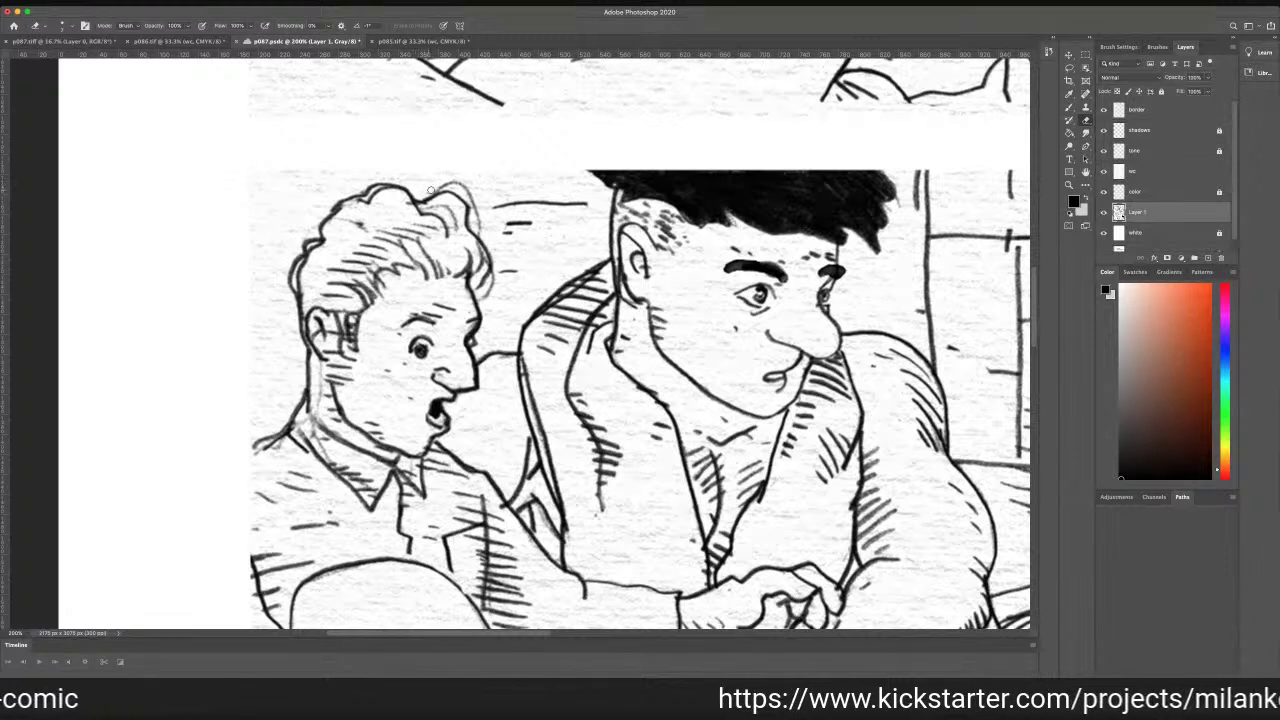
left_click_drag(469, 193, 482, 231)
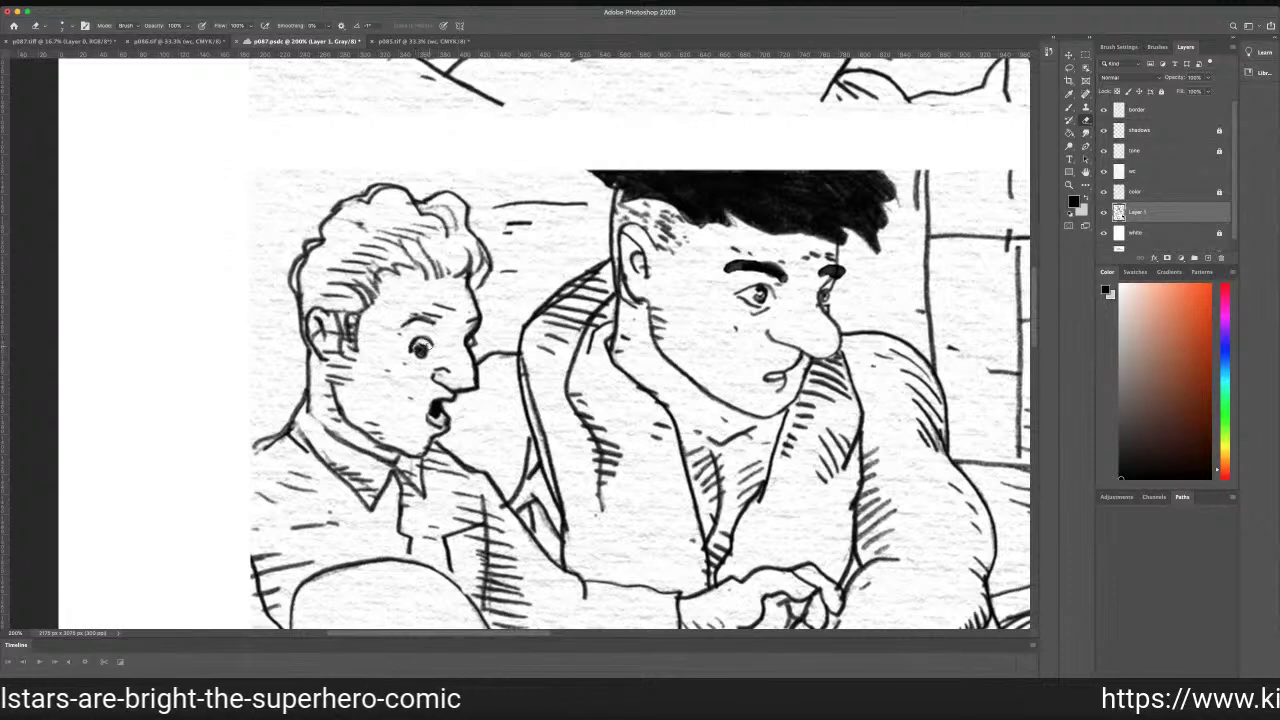
left_click_drag(424, 345, 416, 360)
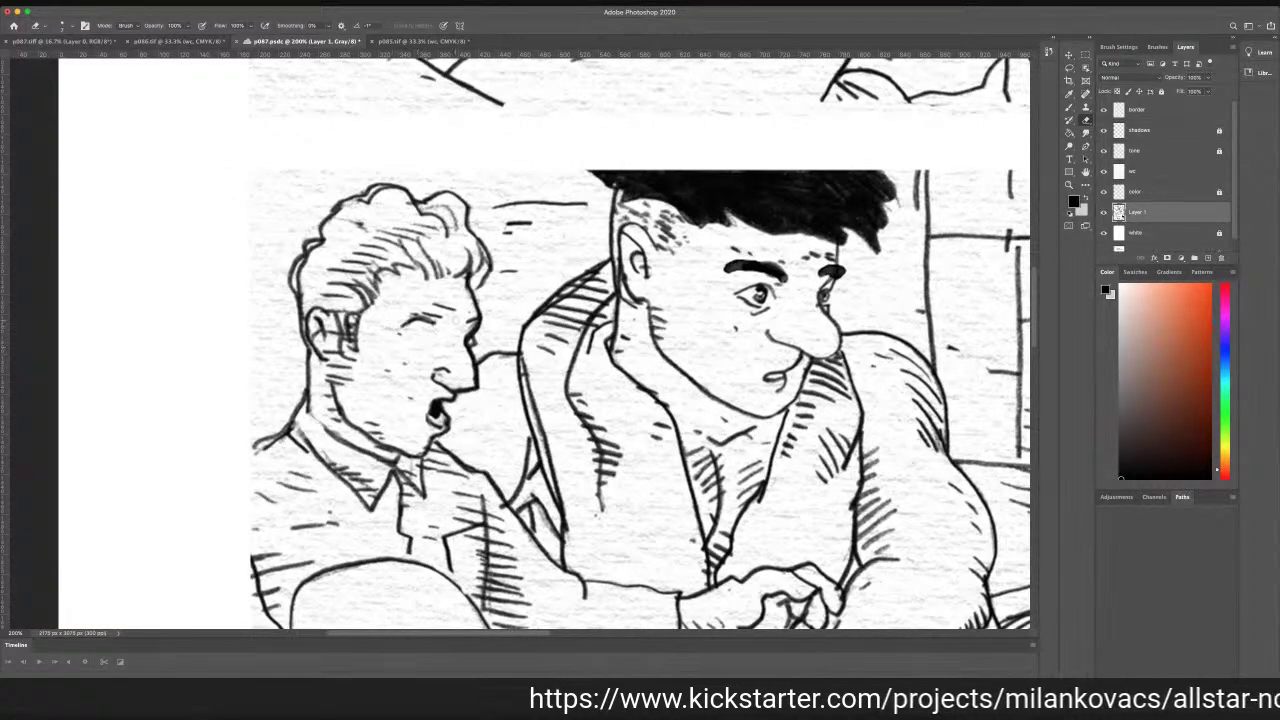
left_click(1068, 108)
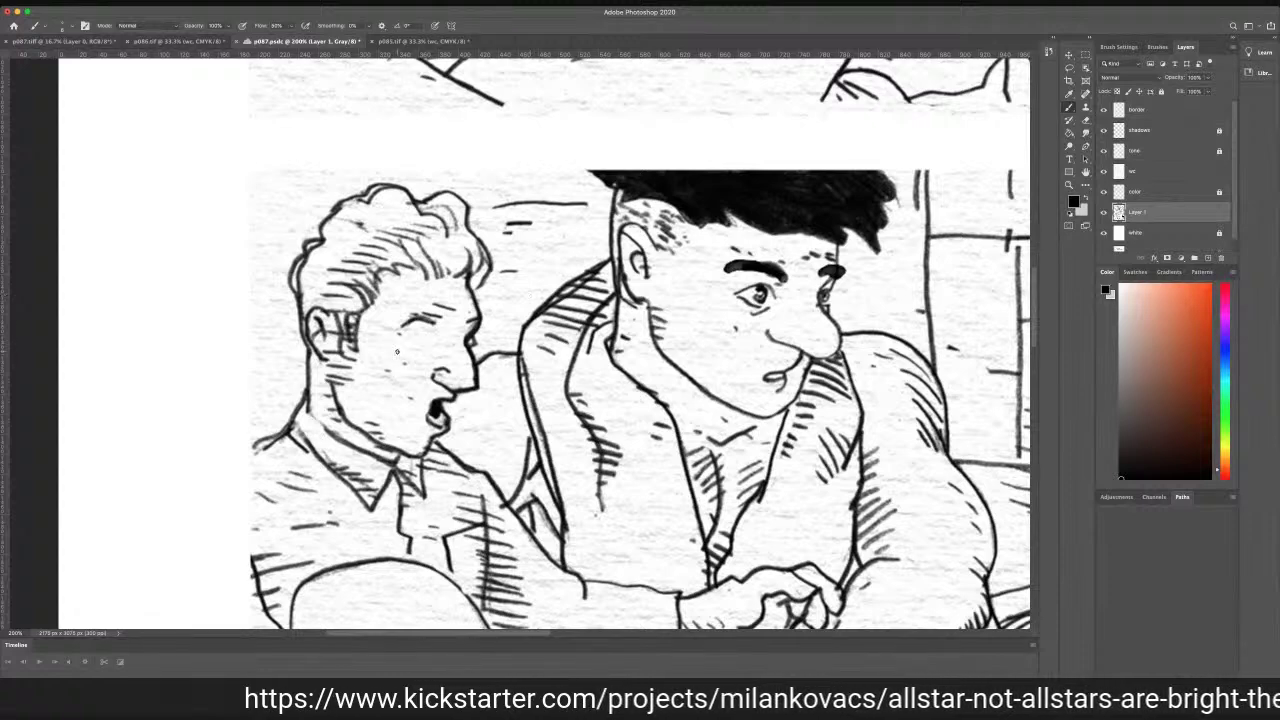
left_click_drag(404, 346, 415, 340)
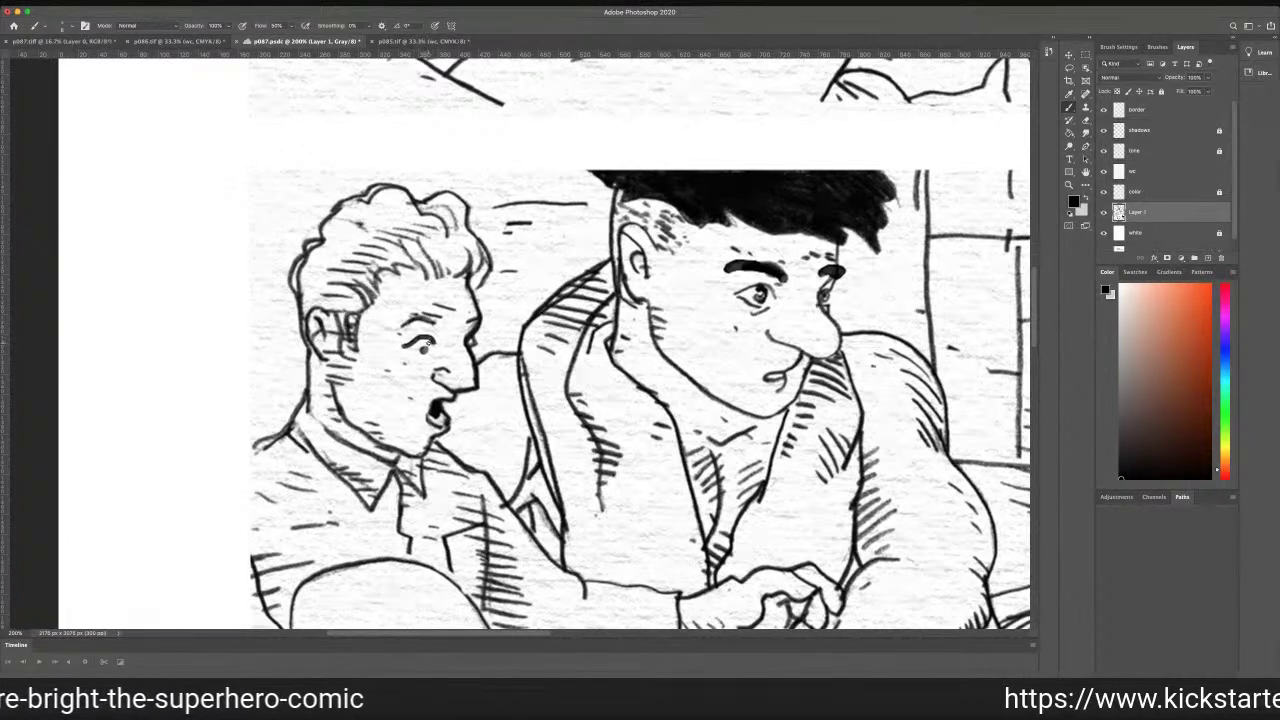
left_click_drag(424, 346, 424, 358)
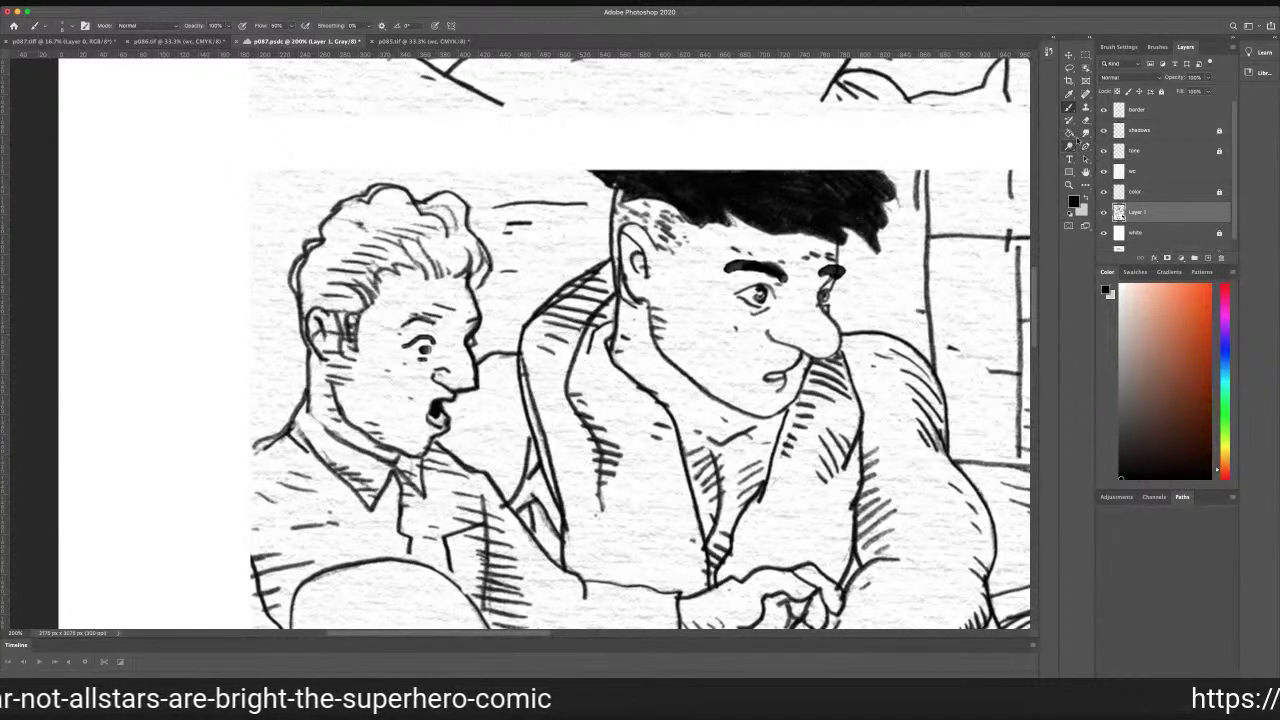
left_click(1070, 146)
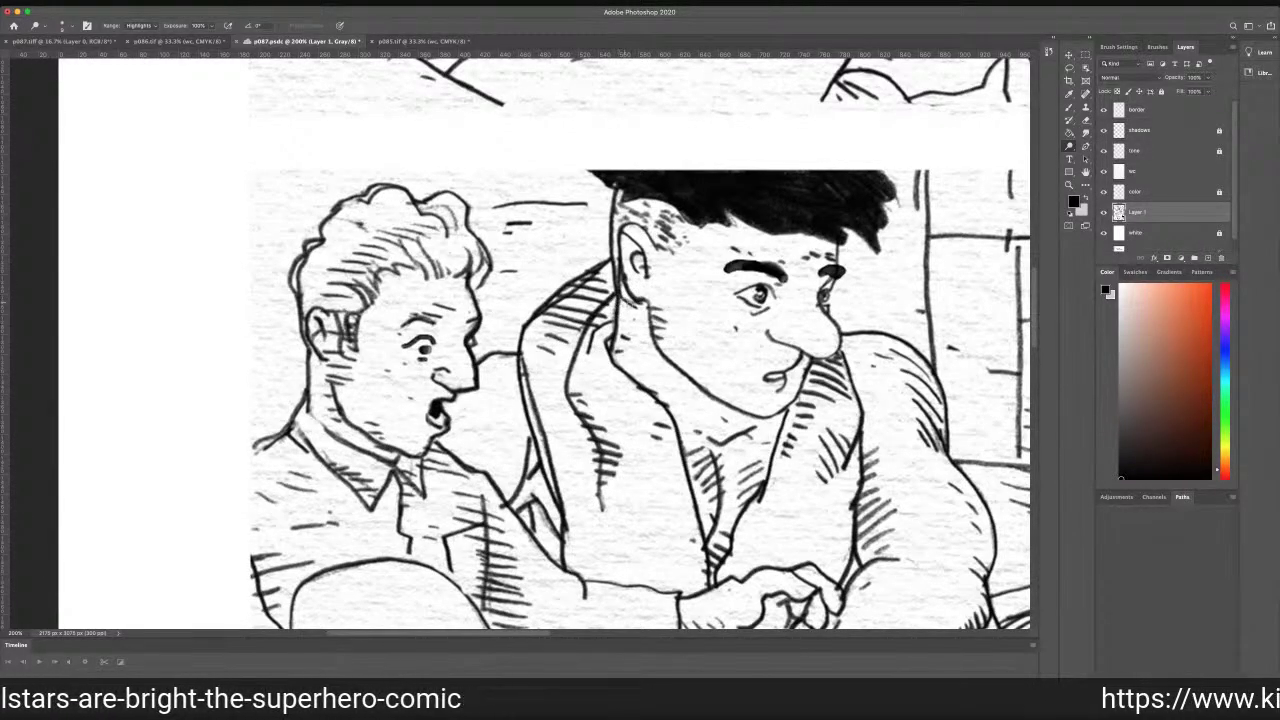
left_click(1085, 121)
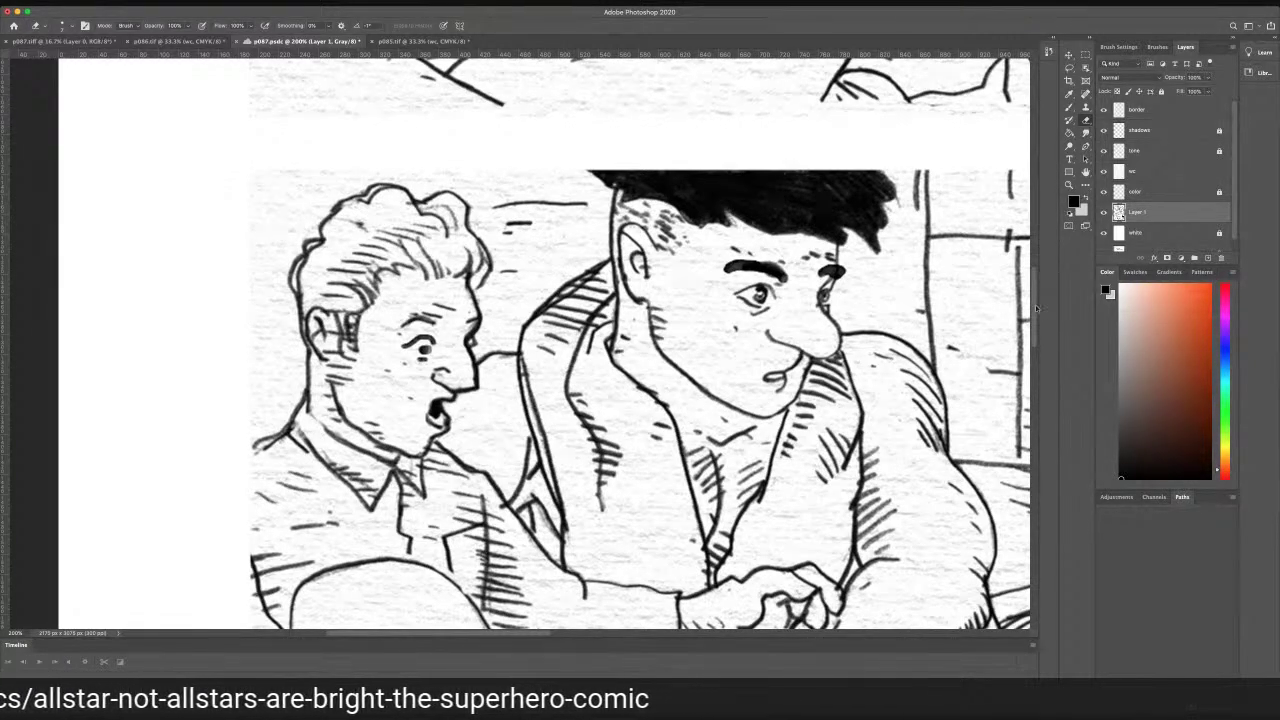
Inspect the inked line art across the middle and bottom panels for leftover flaws, ending with the whole page in view
scroll(1033, 300, "down", 2)
scroll(1031, 304, "down", 10)
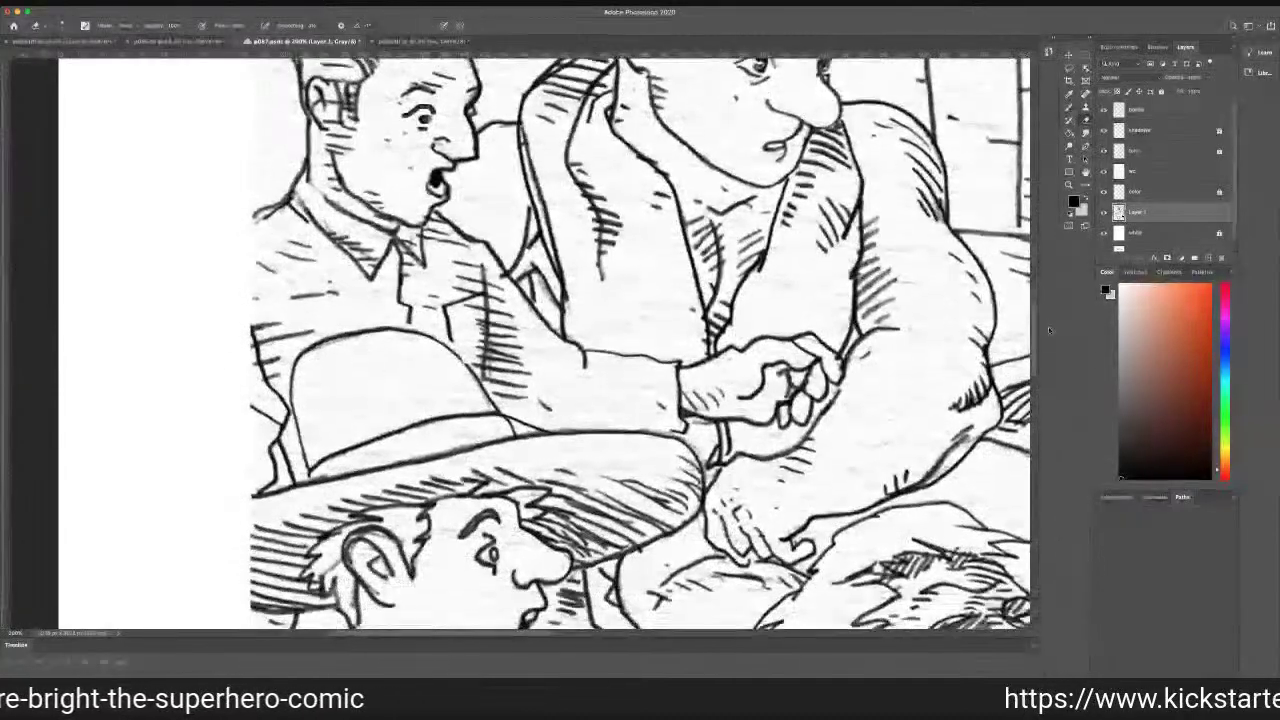
scroll(1075, 354, "down", 20)
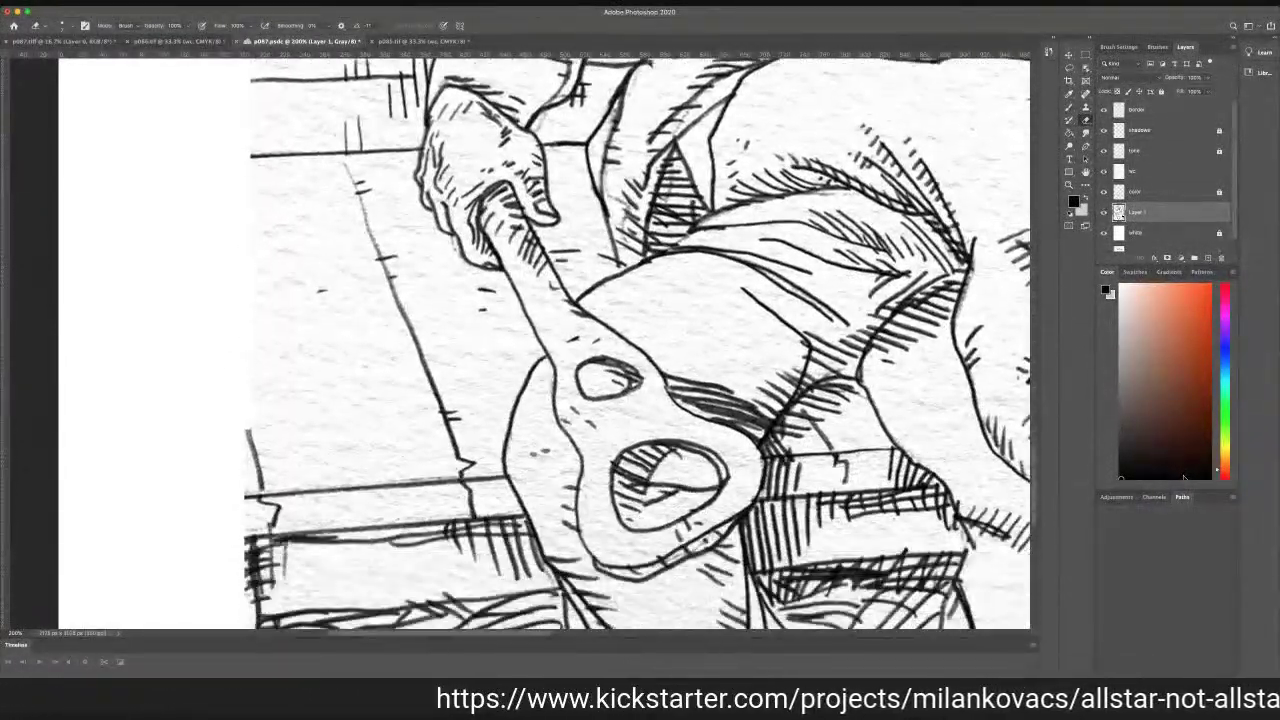
scroll(1159, 457, "down", 5)
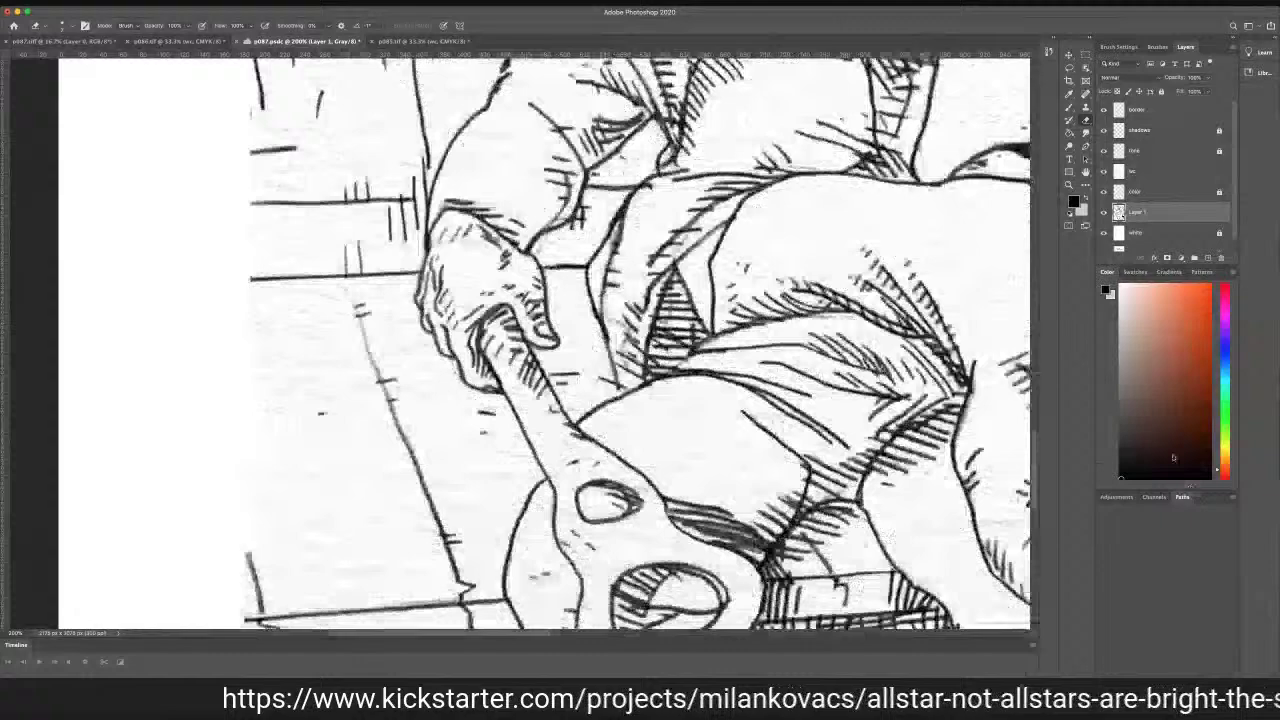
scroll(913, 372, "up", 10)
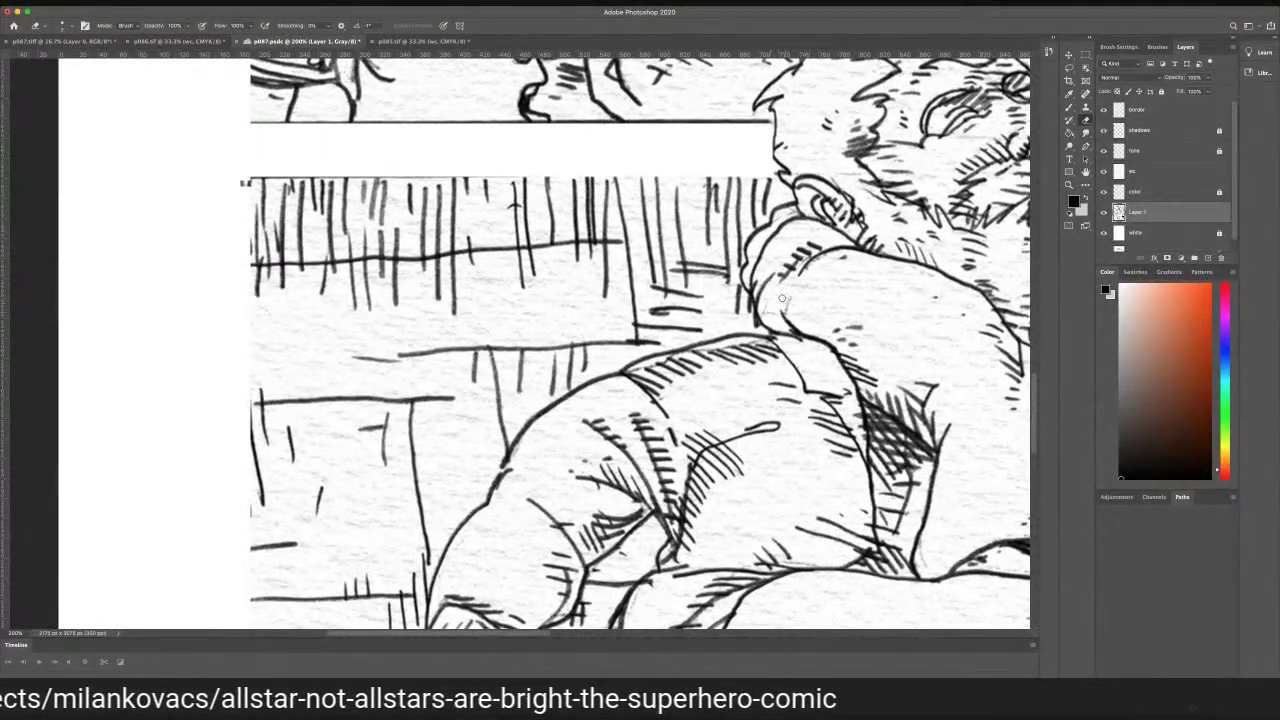
left_click_drag(542, 633, 673, 634)
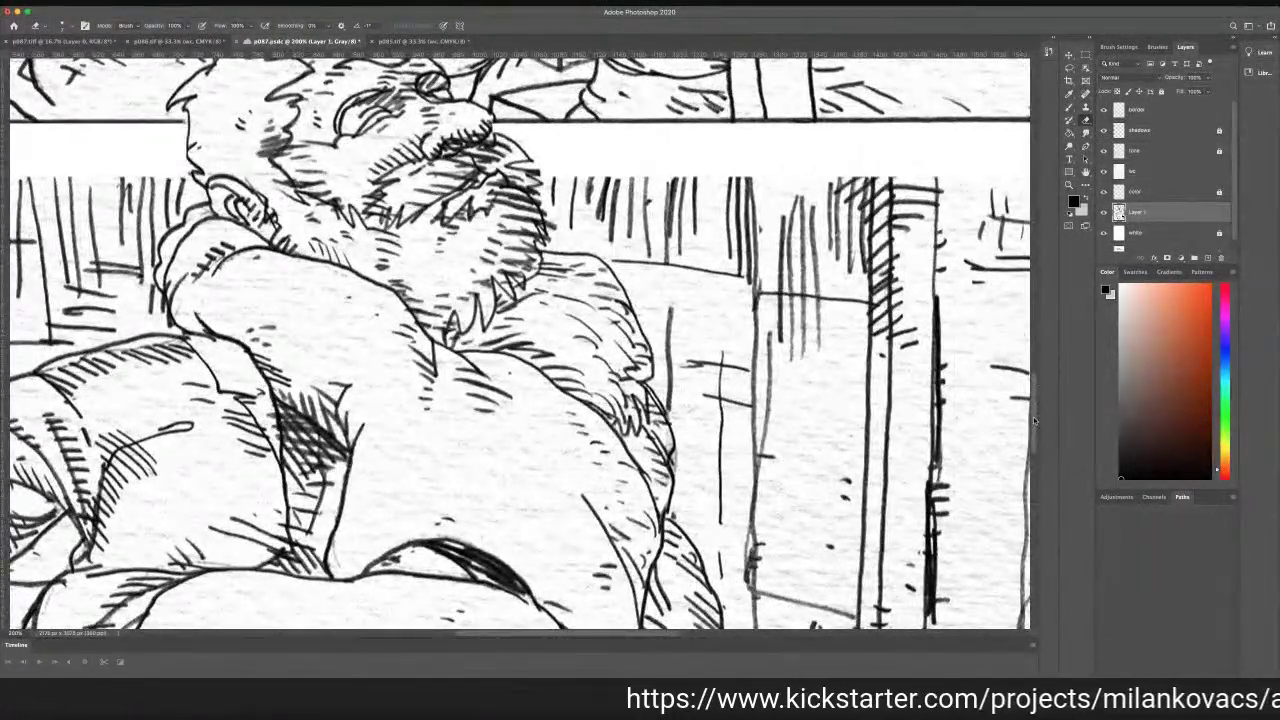
scroll(1033, 416, "up", 4)
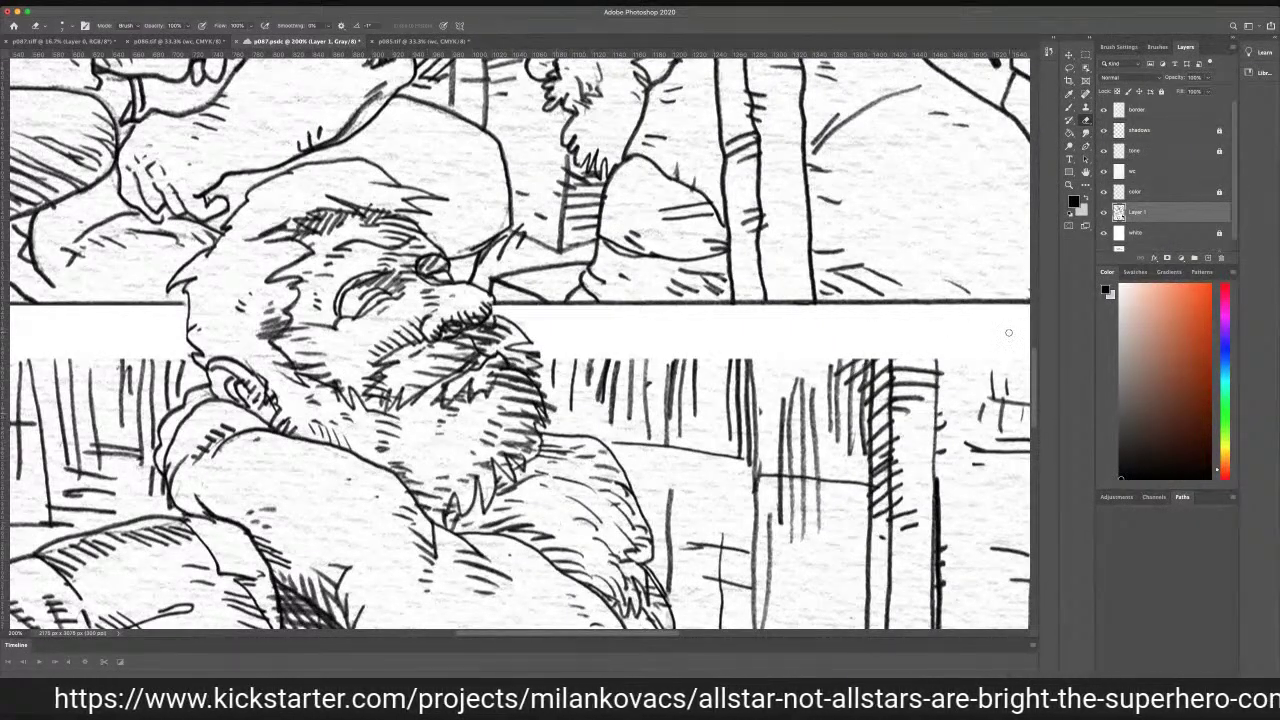
scroll(1034, 368, "down", 6)
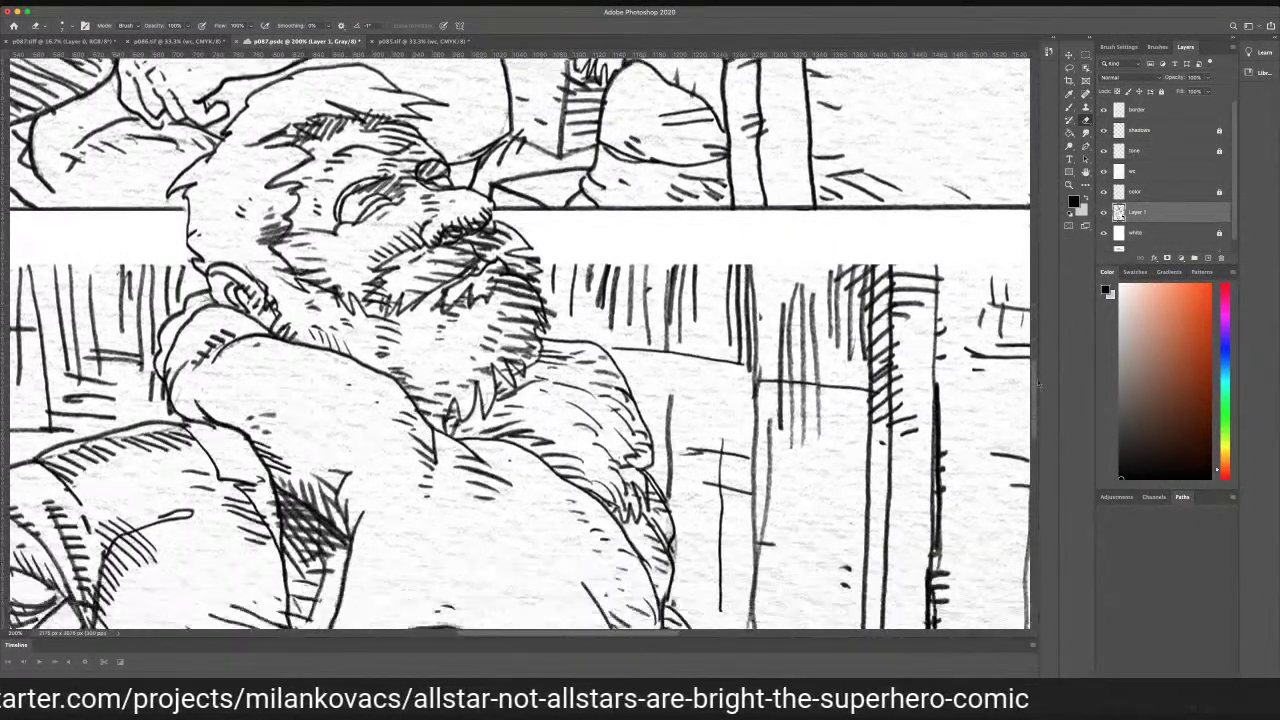
scroll(1053, 400, "down", 8)
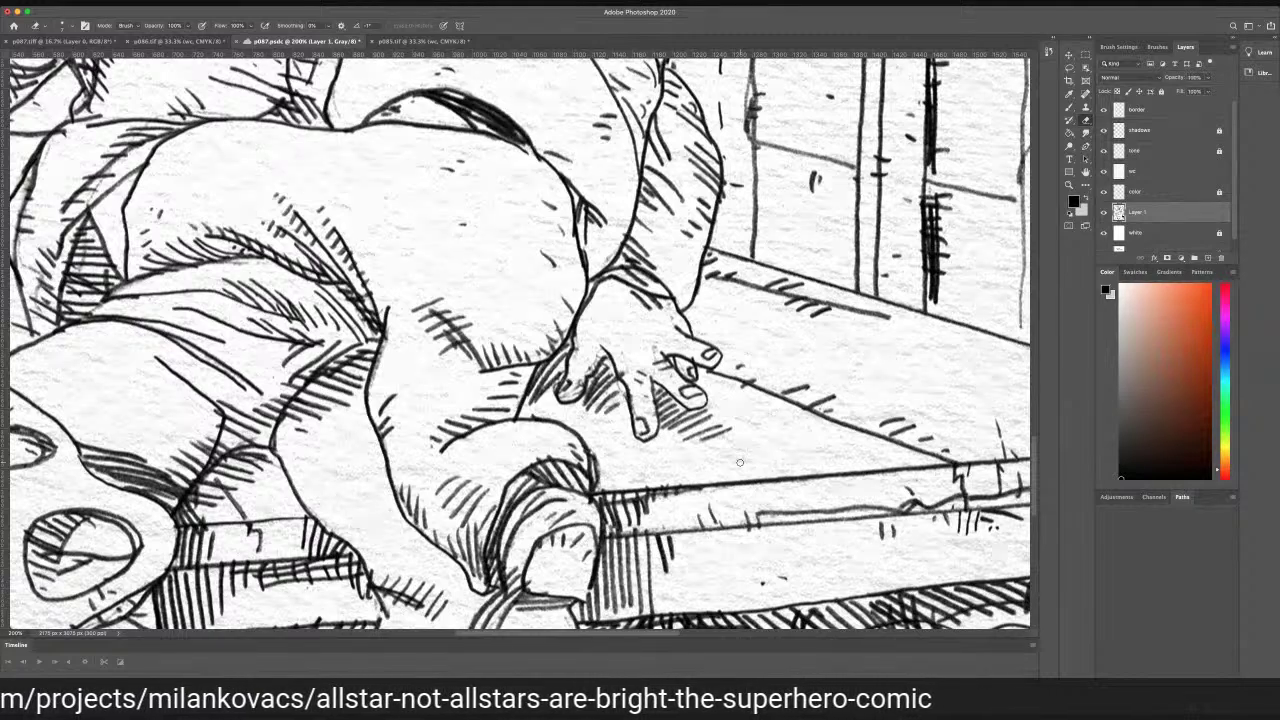
key("super+minus")
key("super+minus")
key("super+minus")
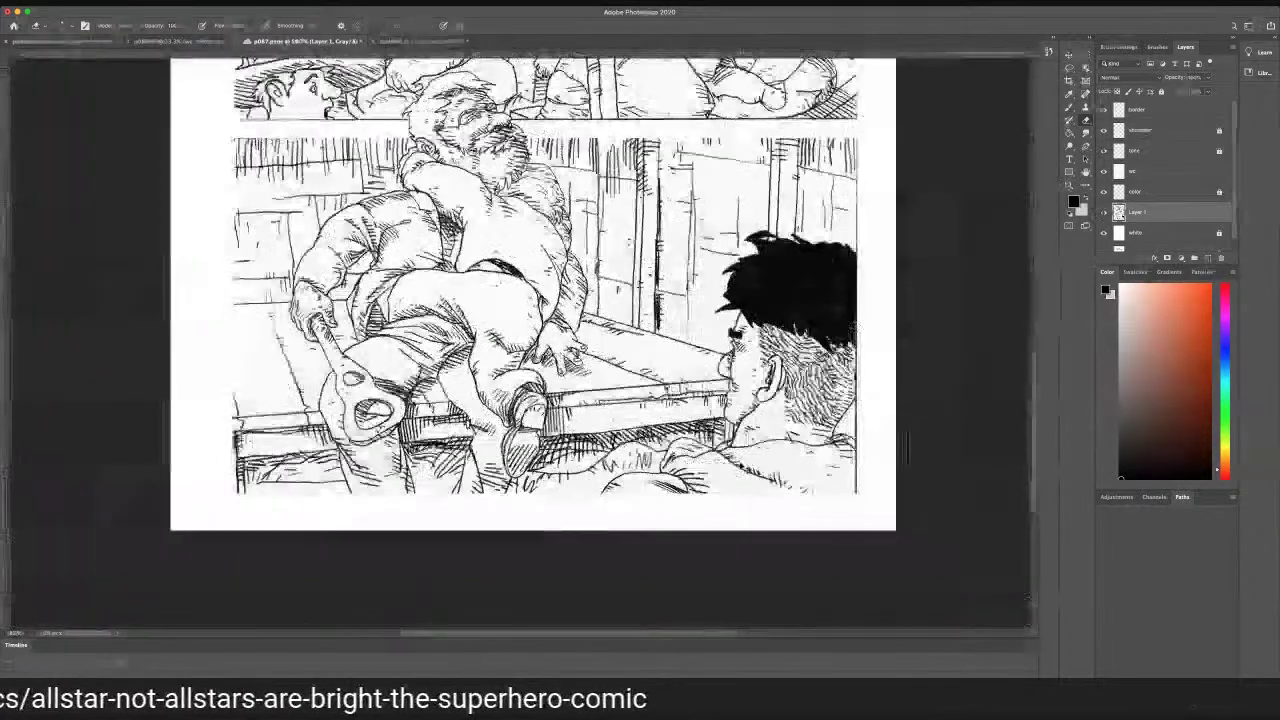
scroll(744, 468, "down", 3)
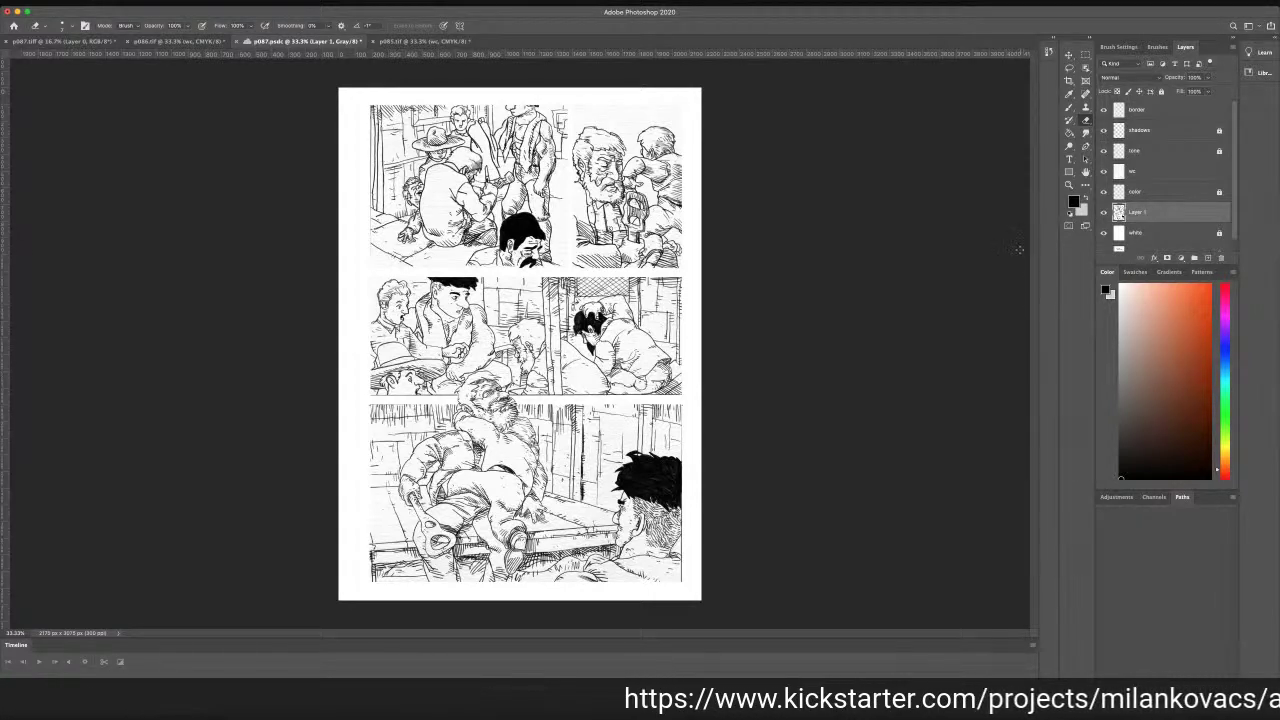
Lock the line art on Layer 1 and convert the document from grayscale to CMYK color
left_click(1163, 92)
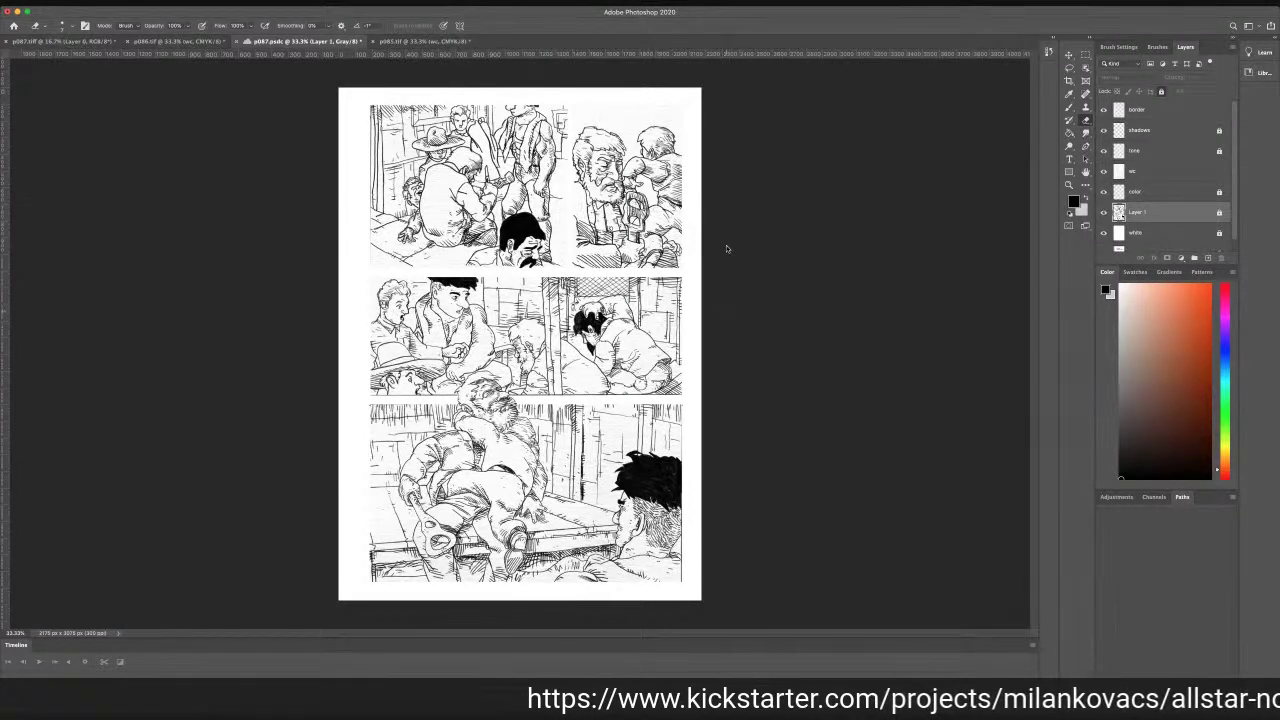
key("super+z")
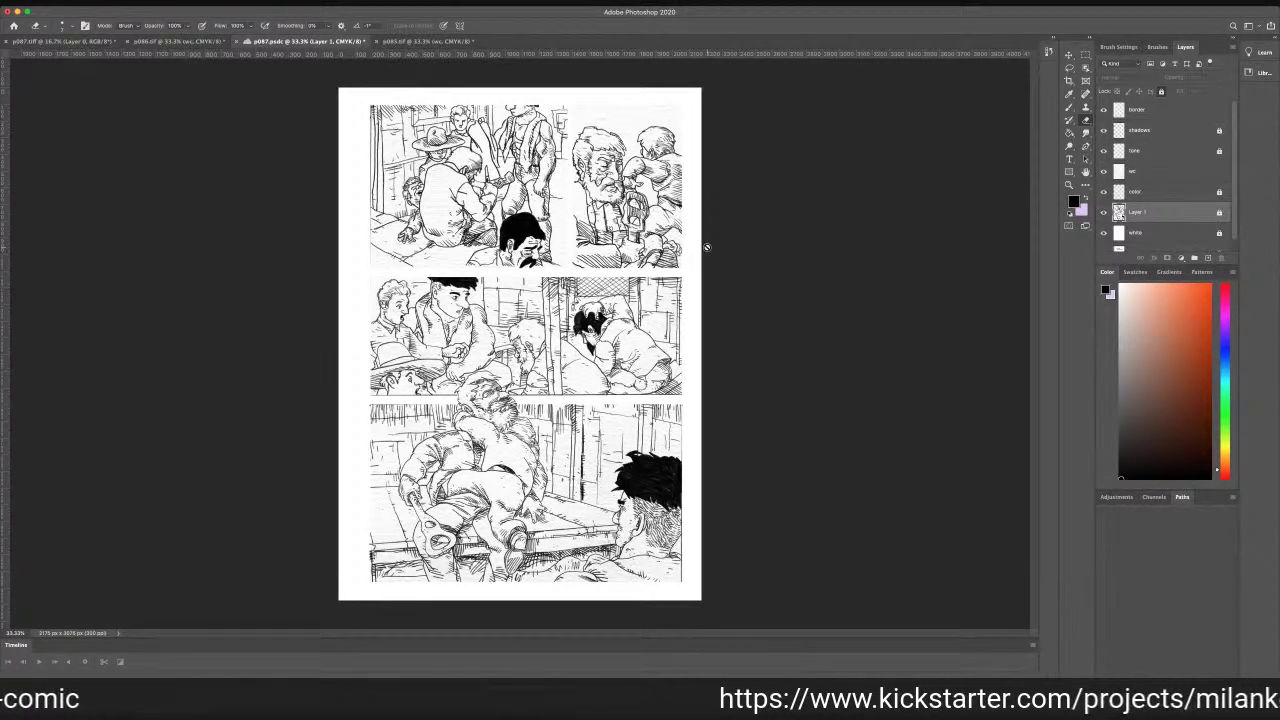
Unlock the tone layer and fill the comic panels on it with a pale yellow, leaving the gutters white
left_click(1156, 150)
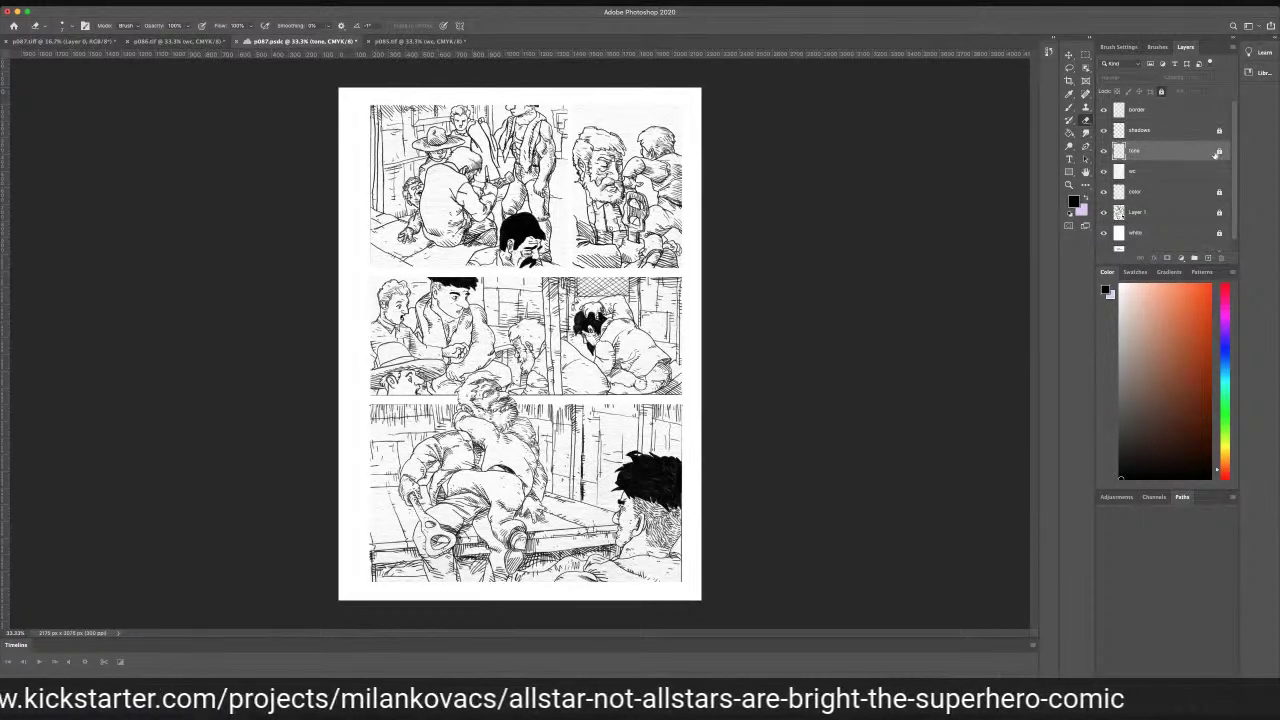
left_click(1218, 151)
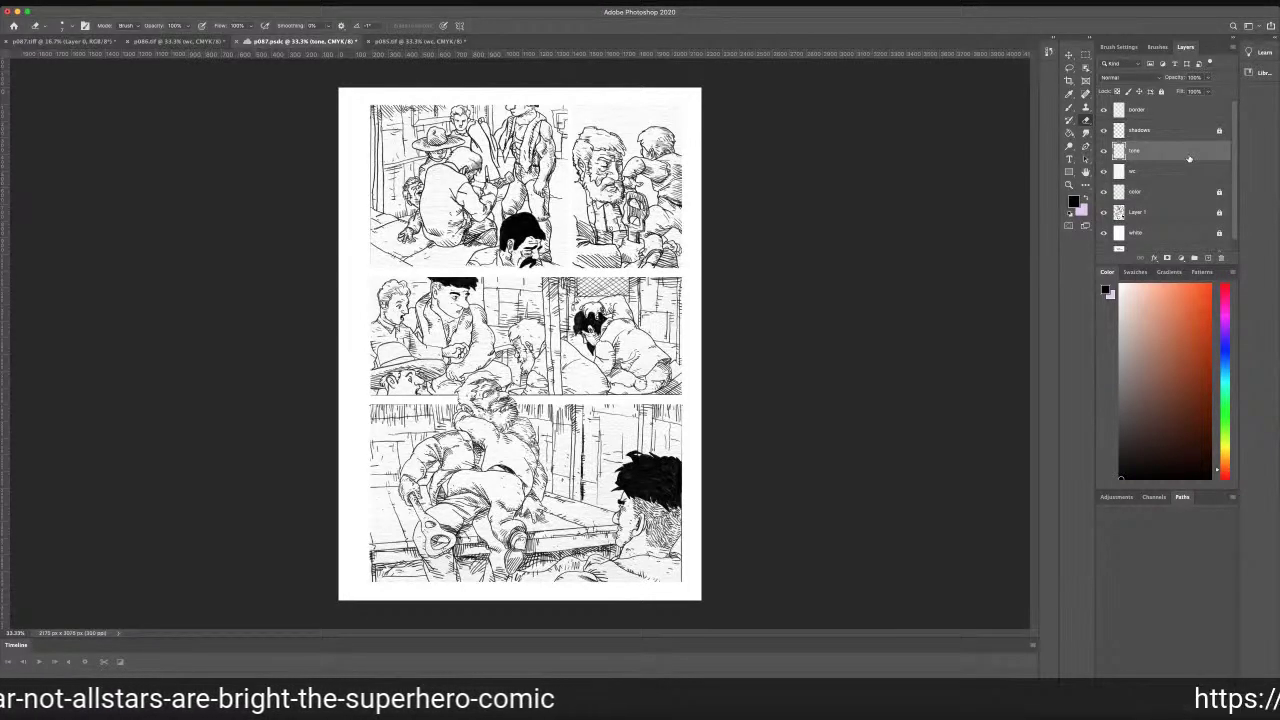
key("i")
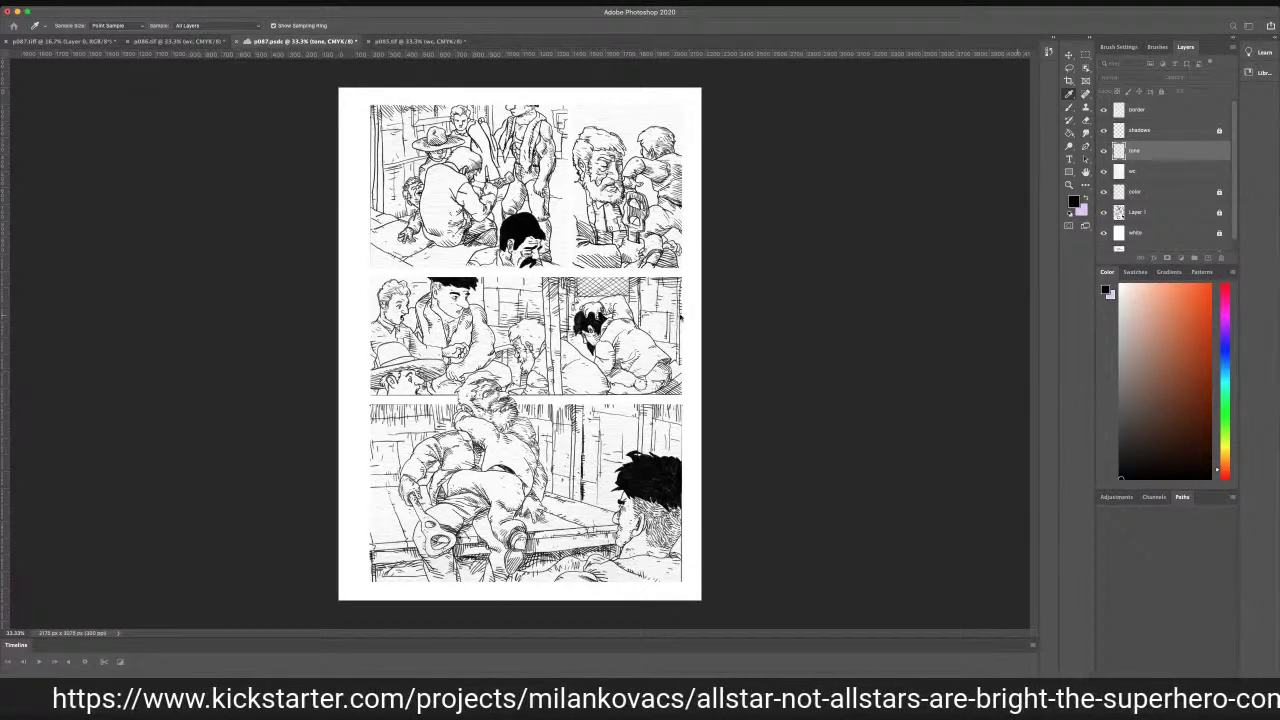
left_click(682, 316)
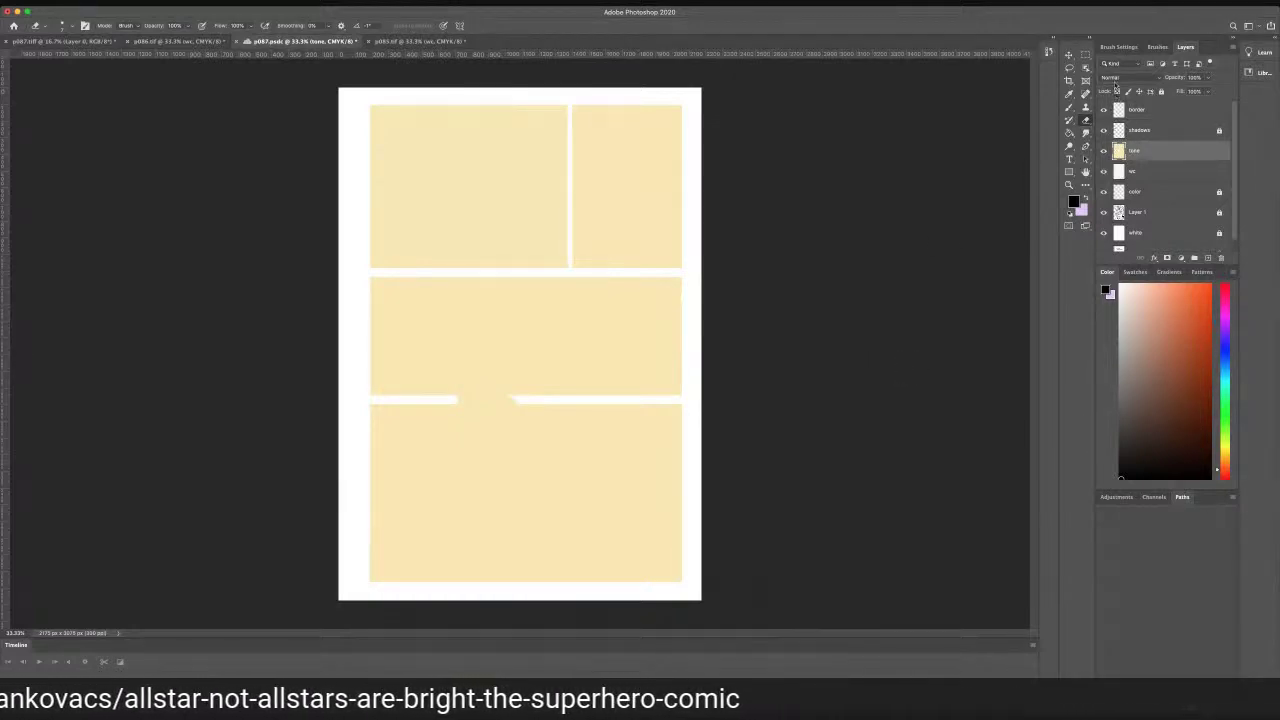
Set the tone layer's blend mode to Multiply, lower its opacity to about 79%, and save the page
left_click(1128, 78)
left_click(1125, 103)
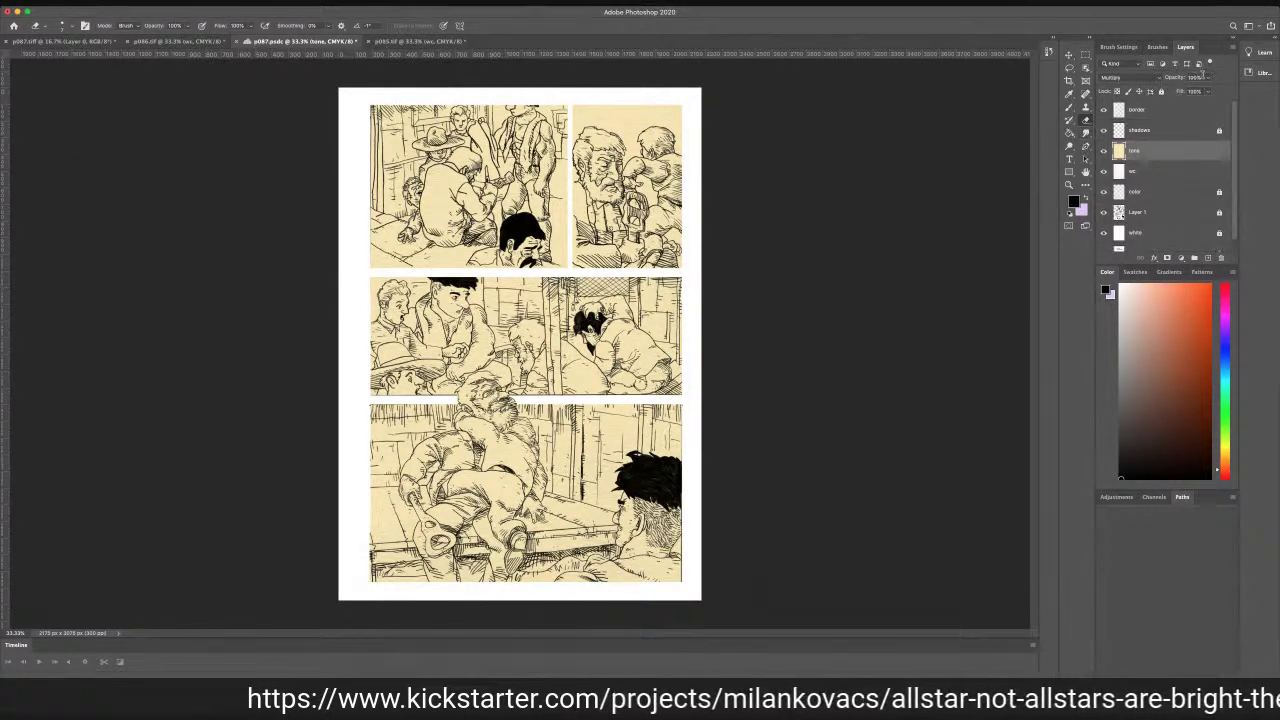
left_click(1207, 79)
left_click_drag(1210, 89, 1207, 89)
key("ctrl+s")
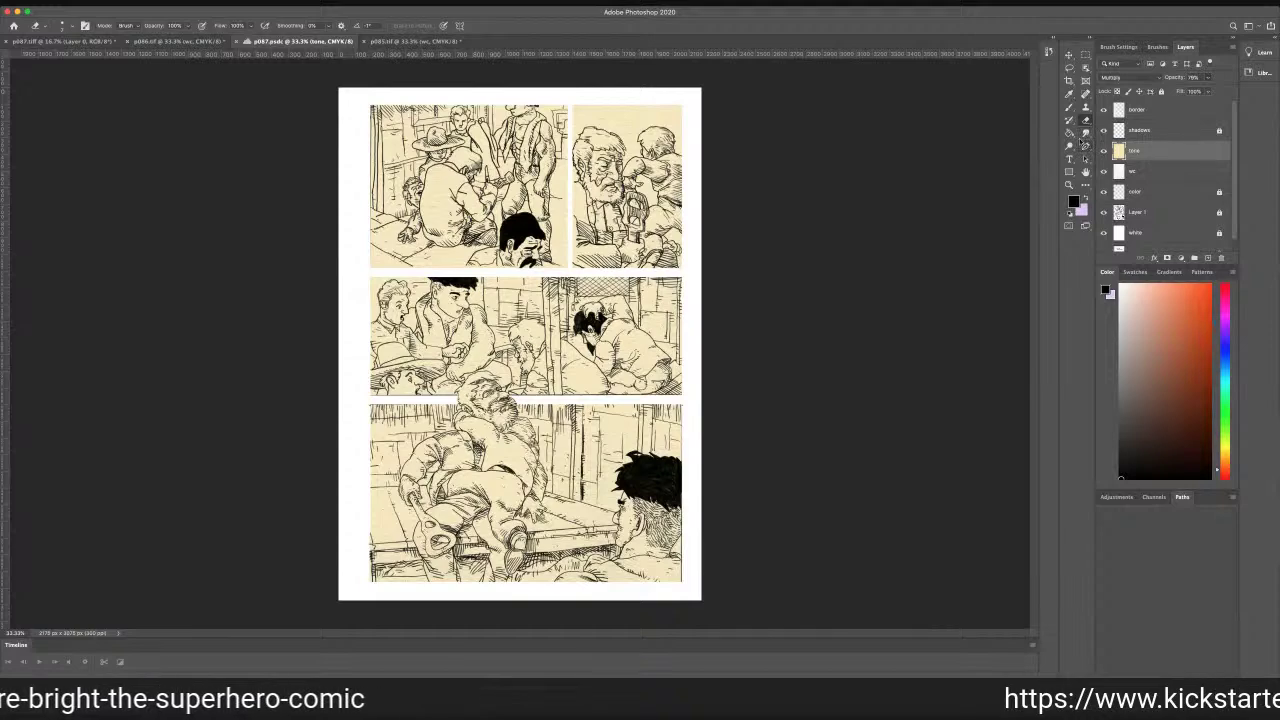
Compare the toned page p087 with the colored pages p085.tif and p086.tif as references for its coloring
left_click(1070, 148)
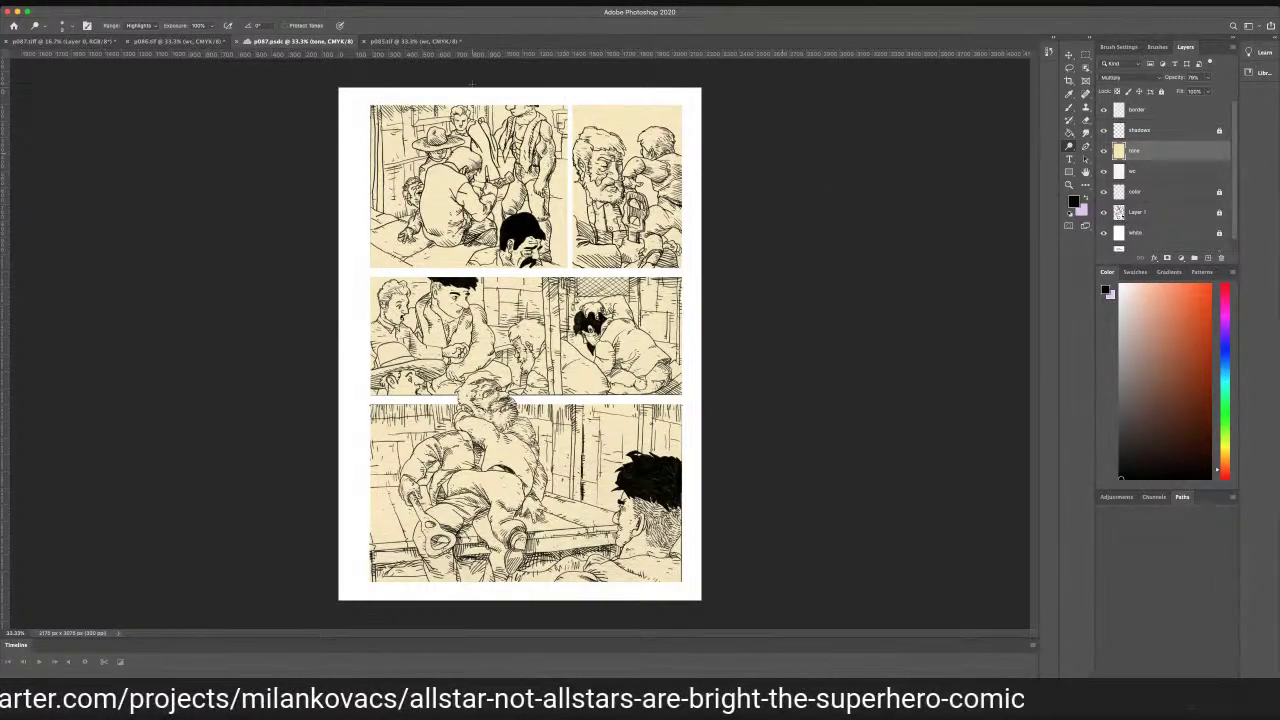
left_click(420, 41)
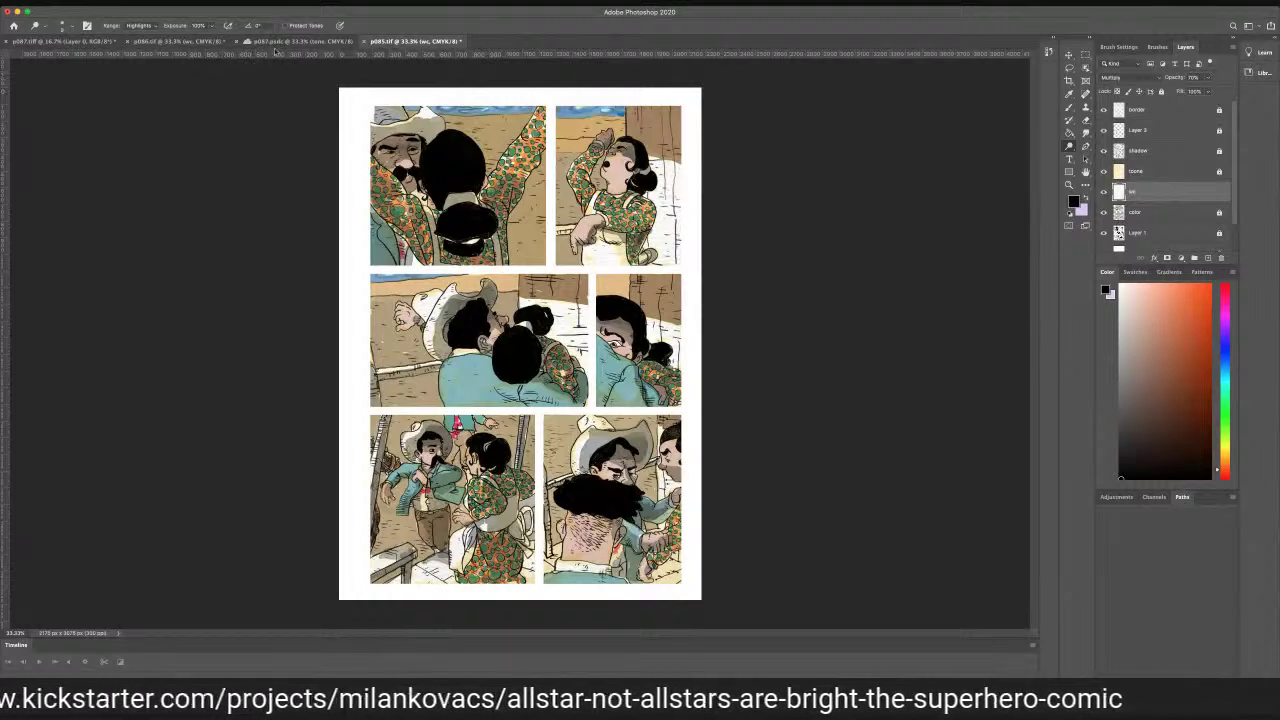
left_click(155, 41)
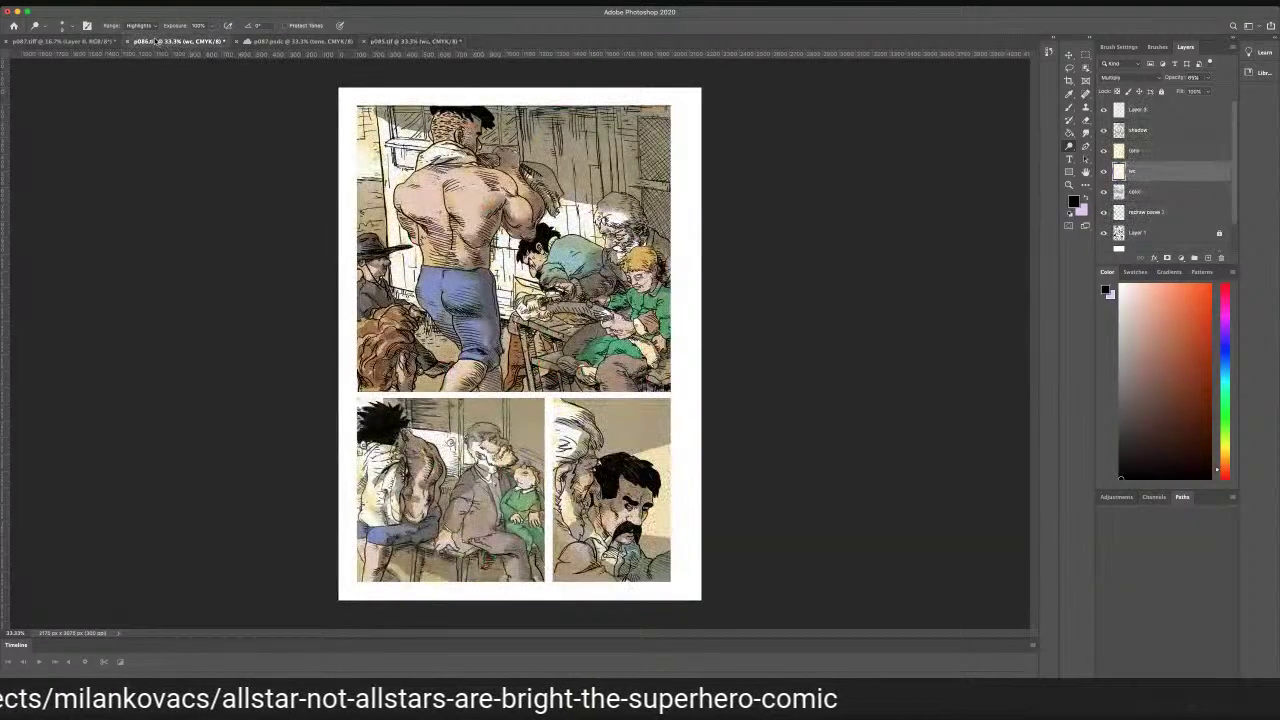
left_click(285, 42)
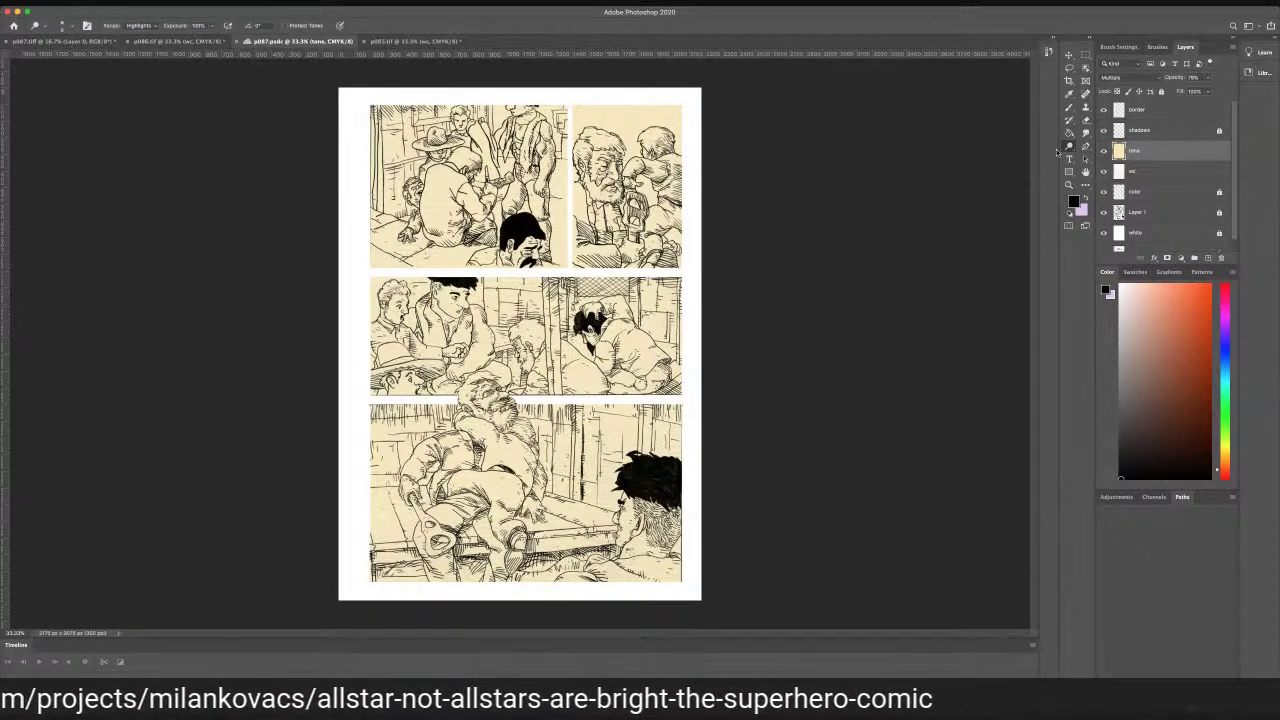
key("super+equal")
key("super+equal")
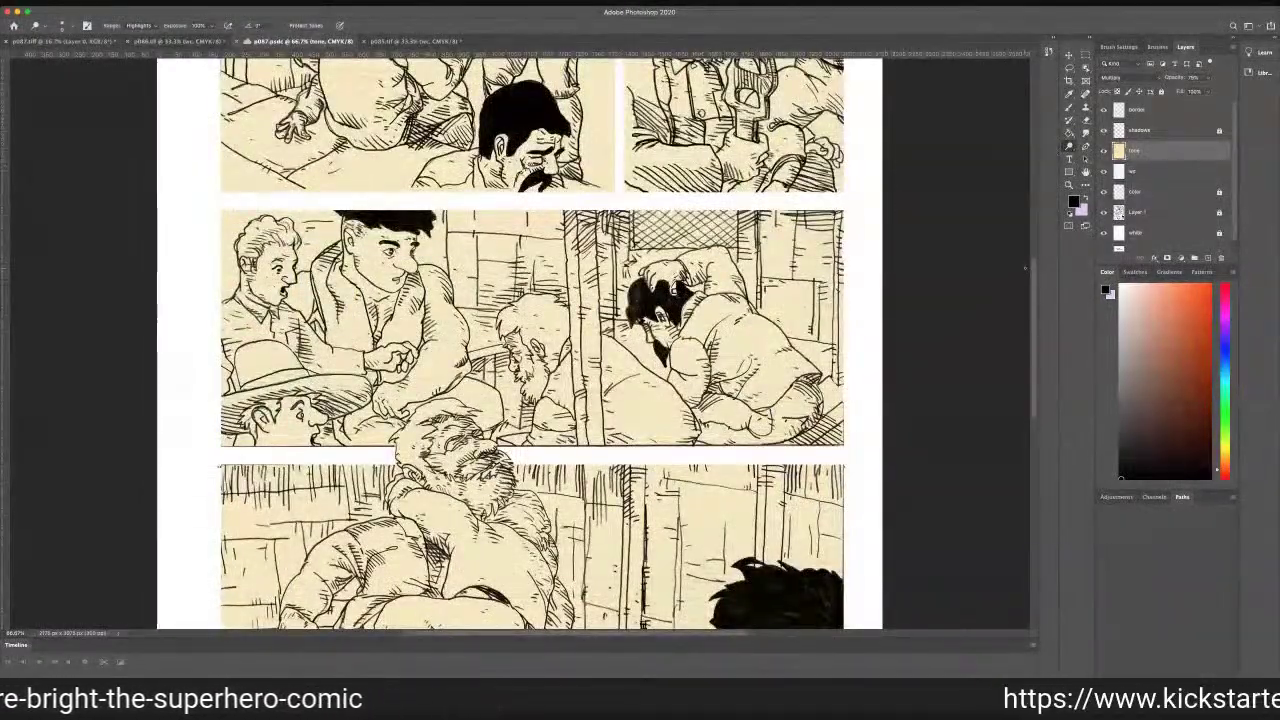
scroll(1020, 255, "up", 3)
scroll(1014, 243, "up", 5)
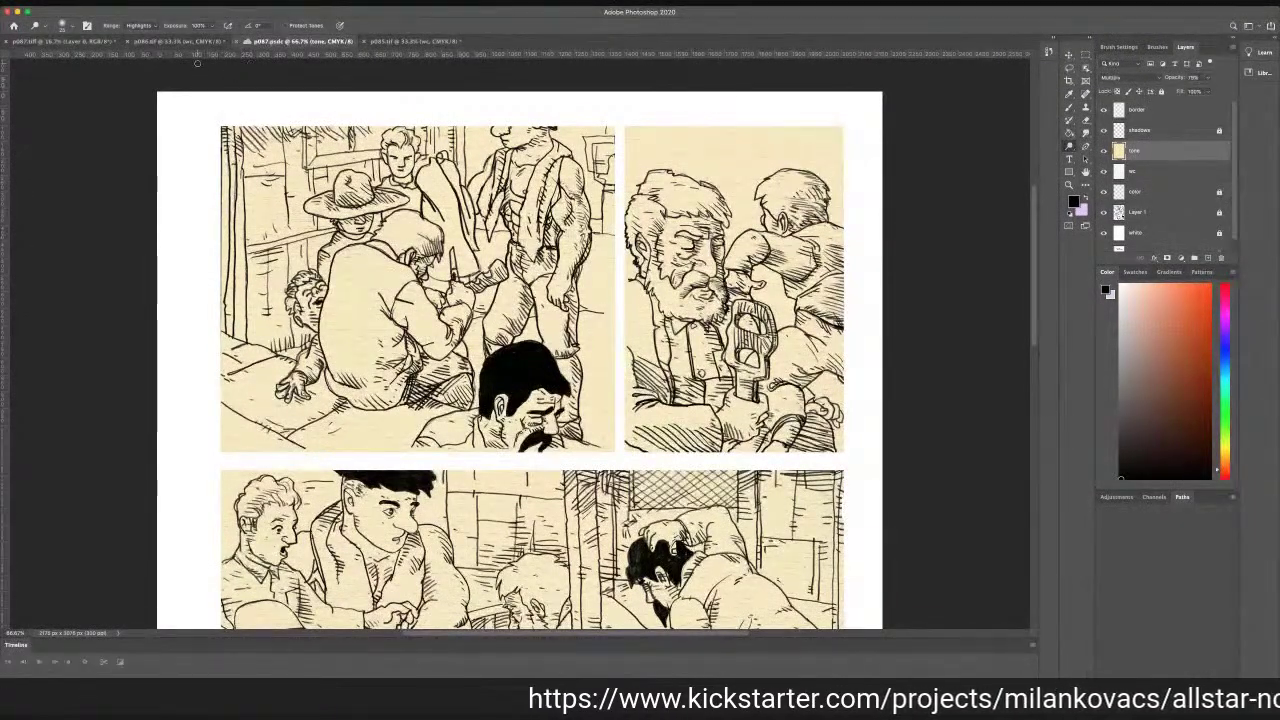
left_click(166, 41)
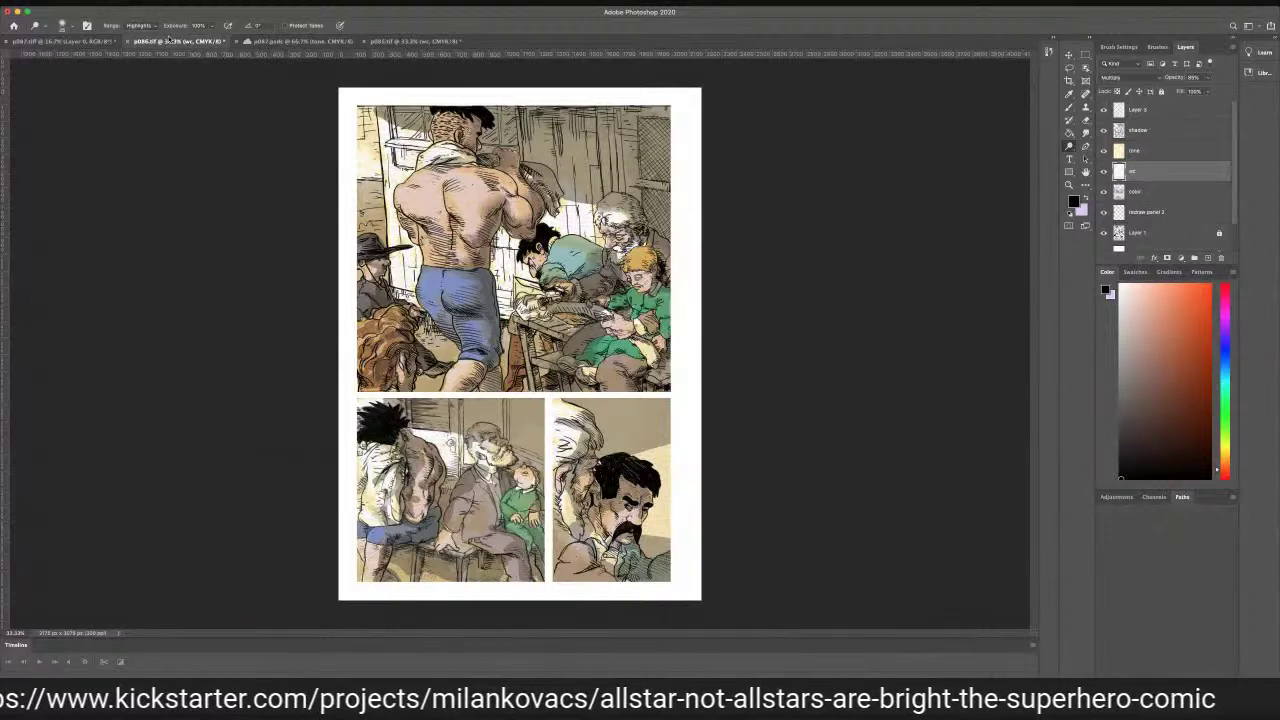
left_click(294, 41)
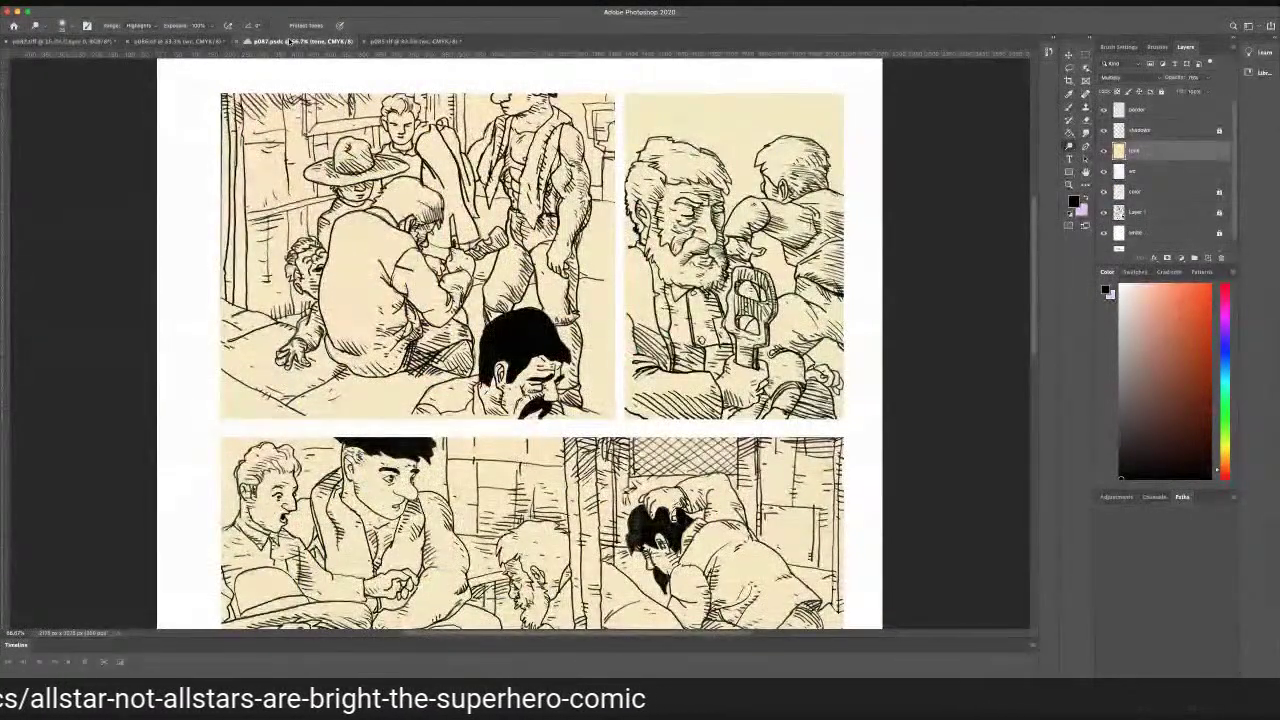
left_click(189, 41)
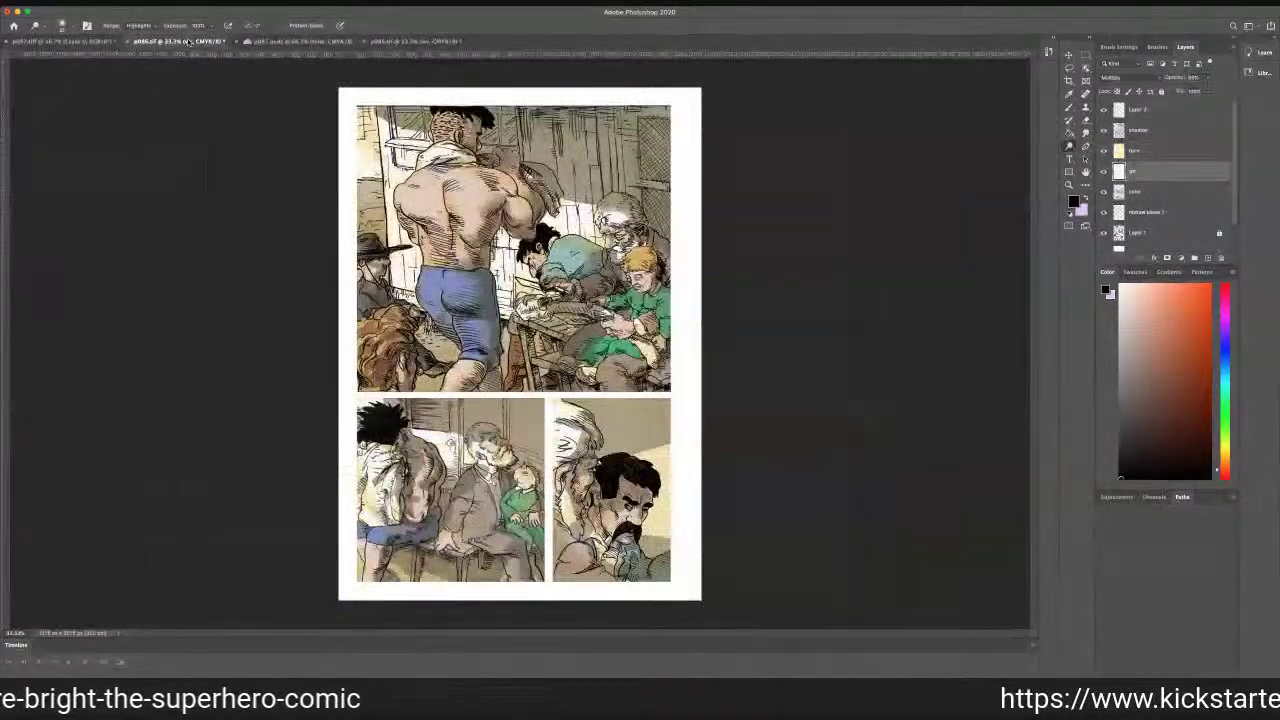
On the tone layer of page p087, dodge highlights onto the standing muscular man and the mustached man's face in the first panel
left_click(268, 42)
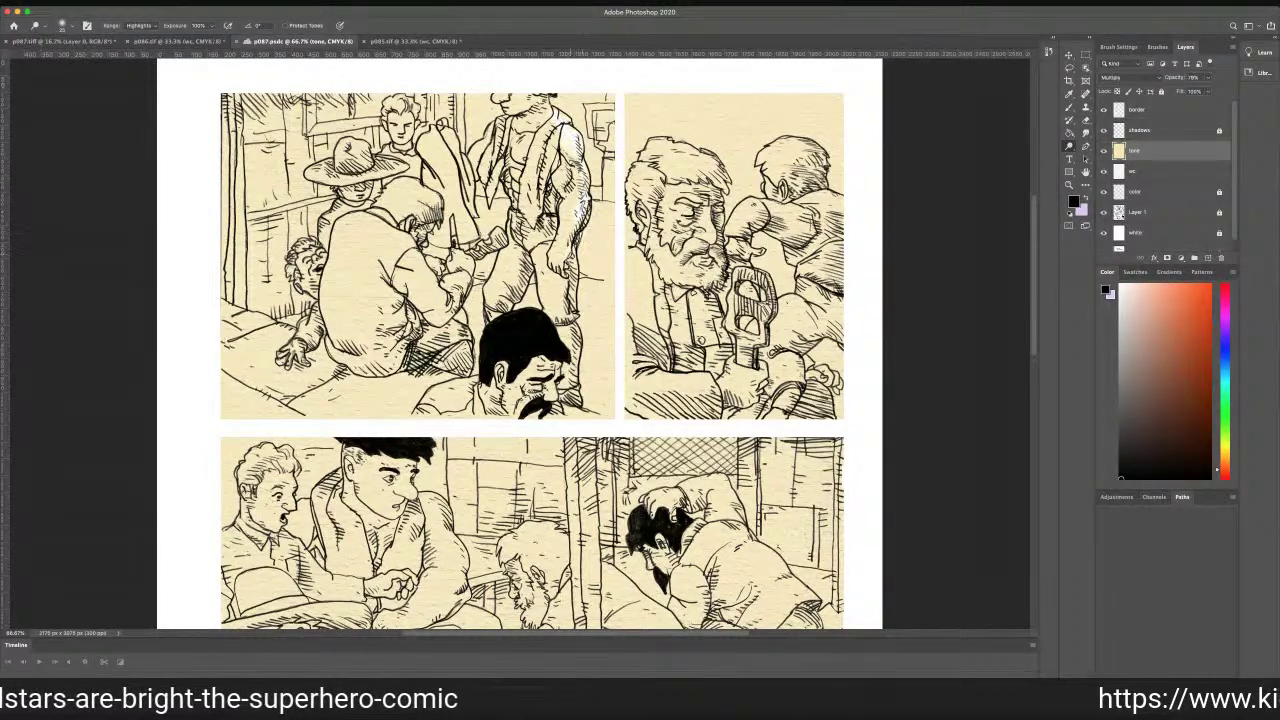
mouse_move(567, 264)
left_mouse_down()
mouse_move(563, 250)
mouse_move(567, 328)
left_mouse_up()
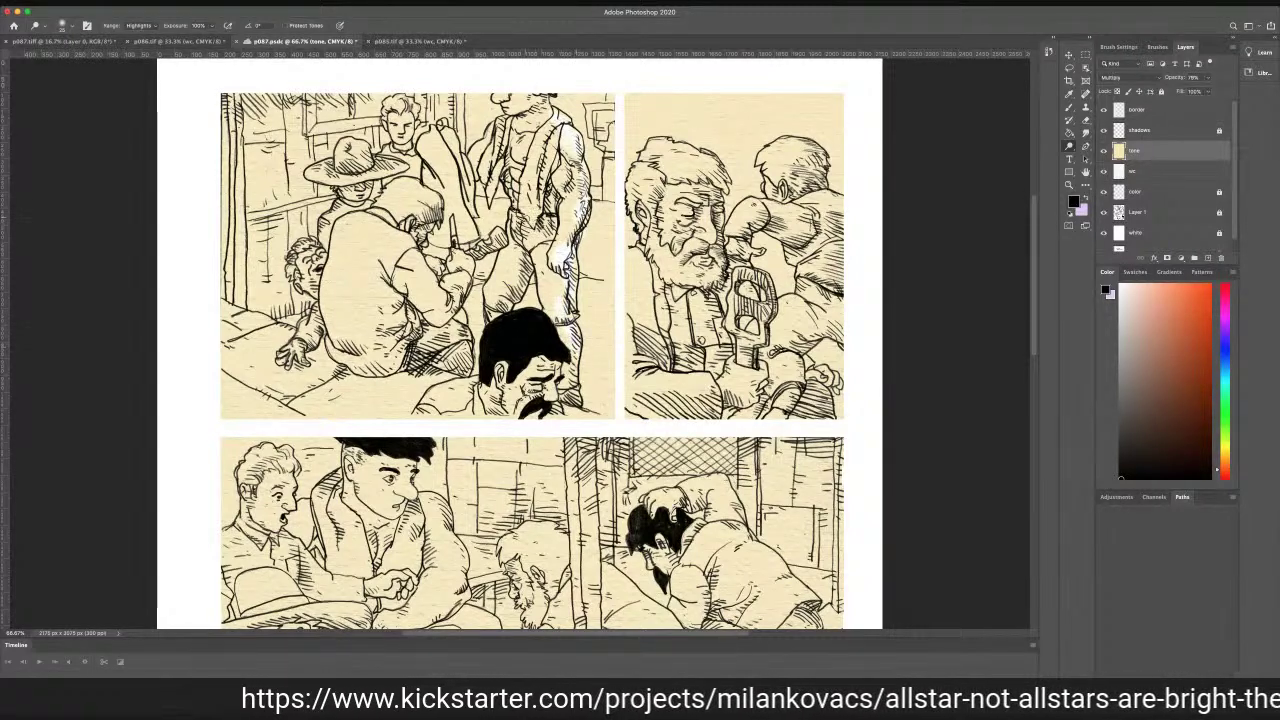
left_click_drag(552, 138, 542, 122)
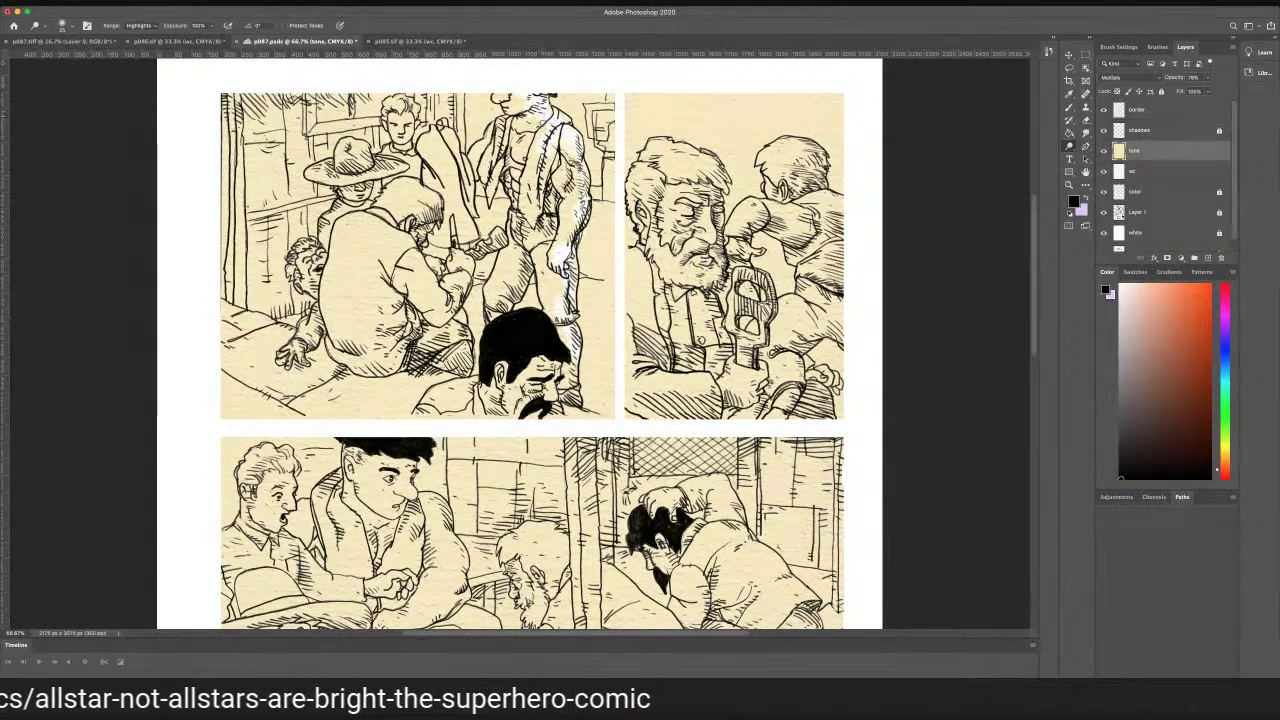
left_click_drag(551, 150, 554, 186)
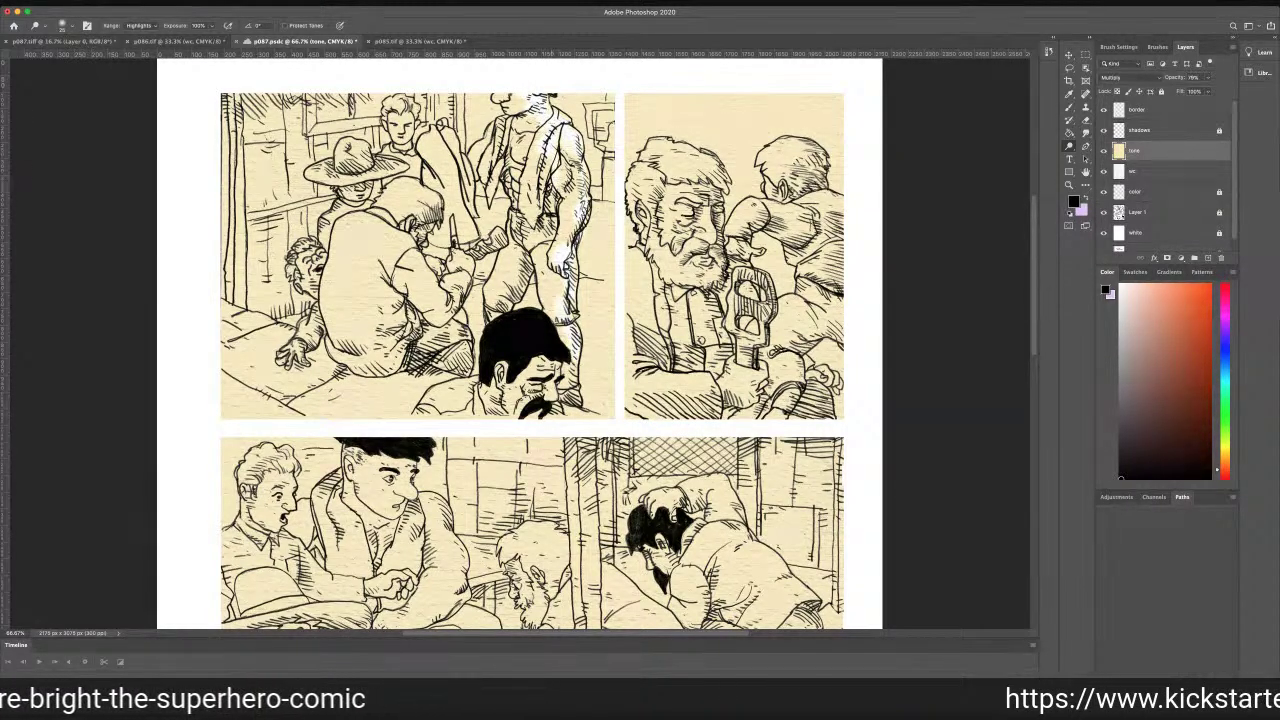
left_click_drag(558, 284, 571, 392)
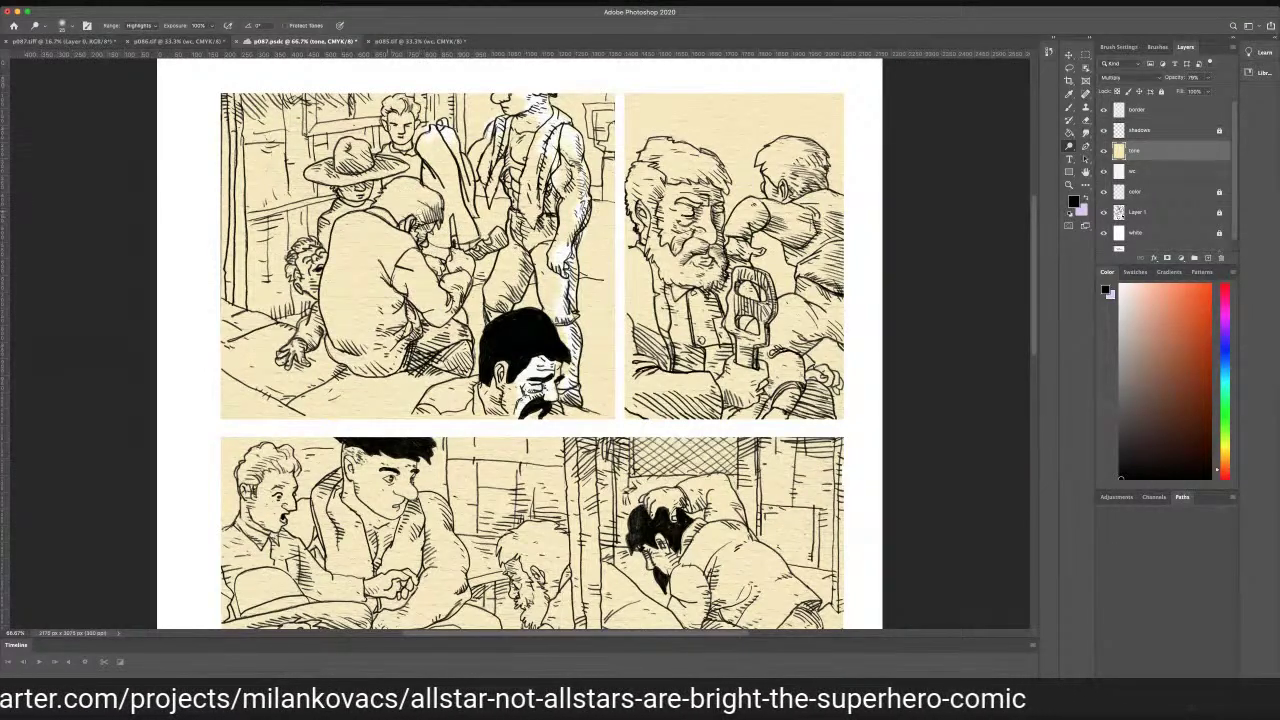
Dodge highlights onto the crouching man's head in the first panel, checking the colored page p086.tif for reference
left_click(168, 42)
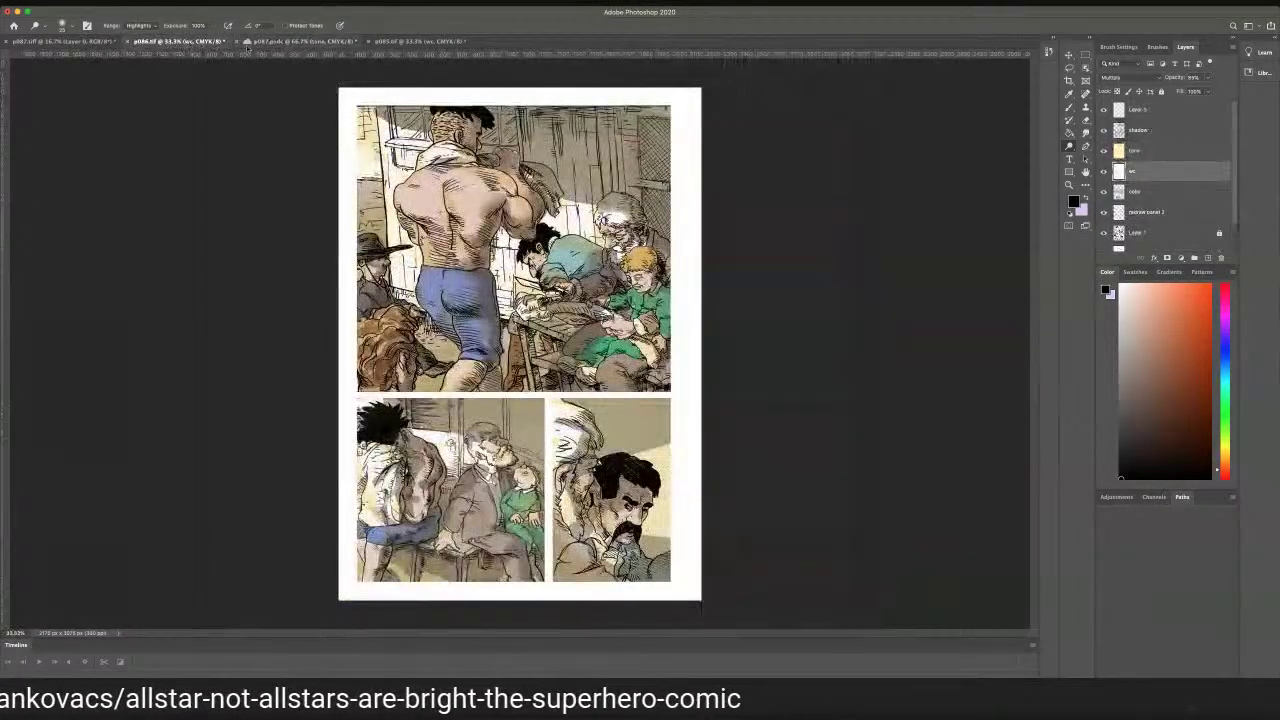
left_click(298, 42)
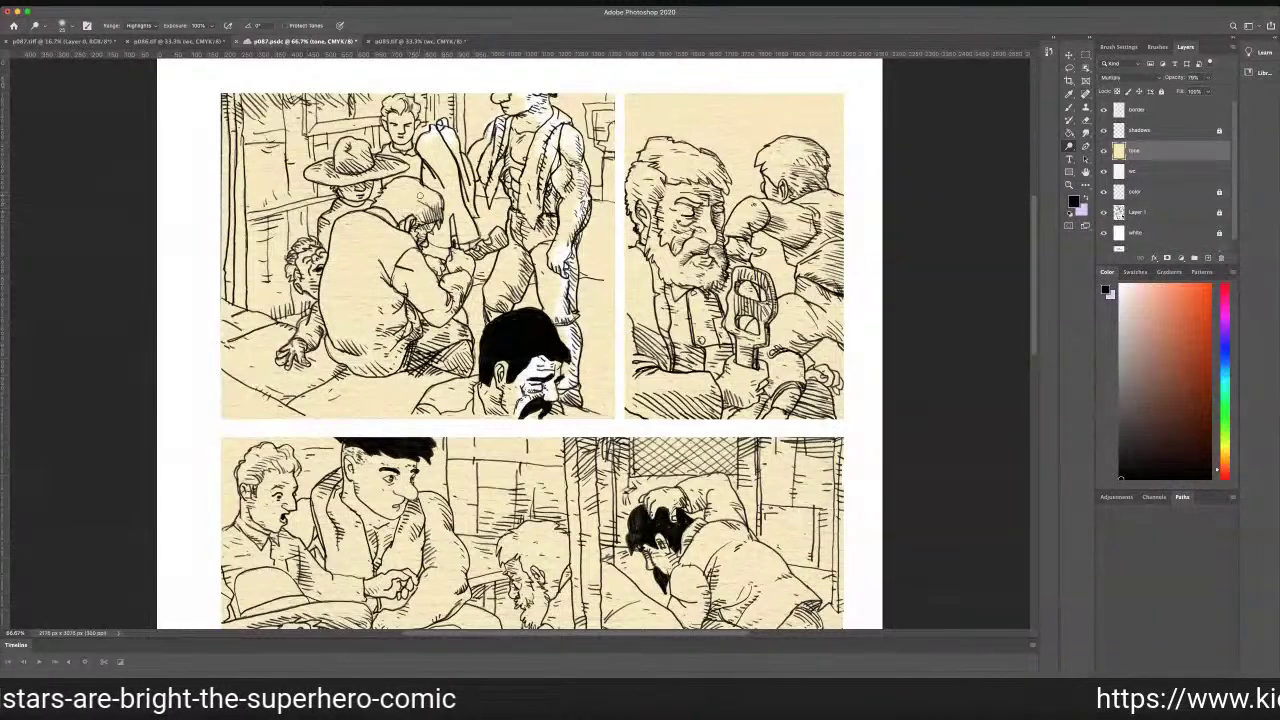
mouse_move(422, 197)
left_mouse_down()
mouse_move(433, 198)
mouse_move(428, 220)
mouse_move(408, 180)
left_mouse_up()
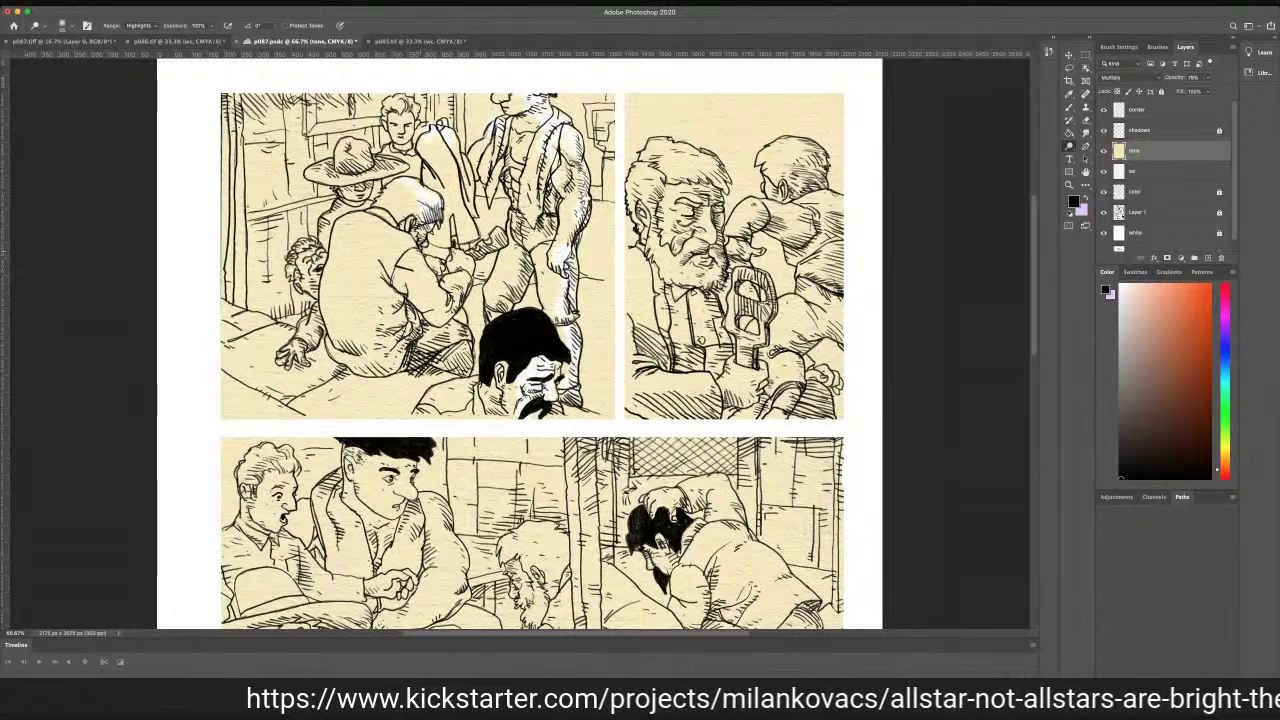
left_click(166, 44)
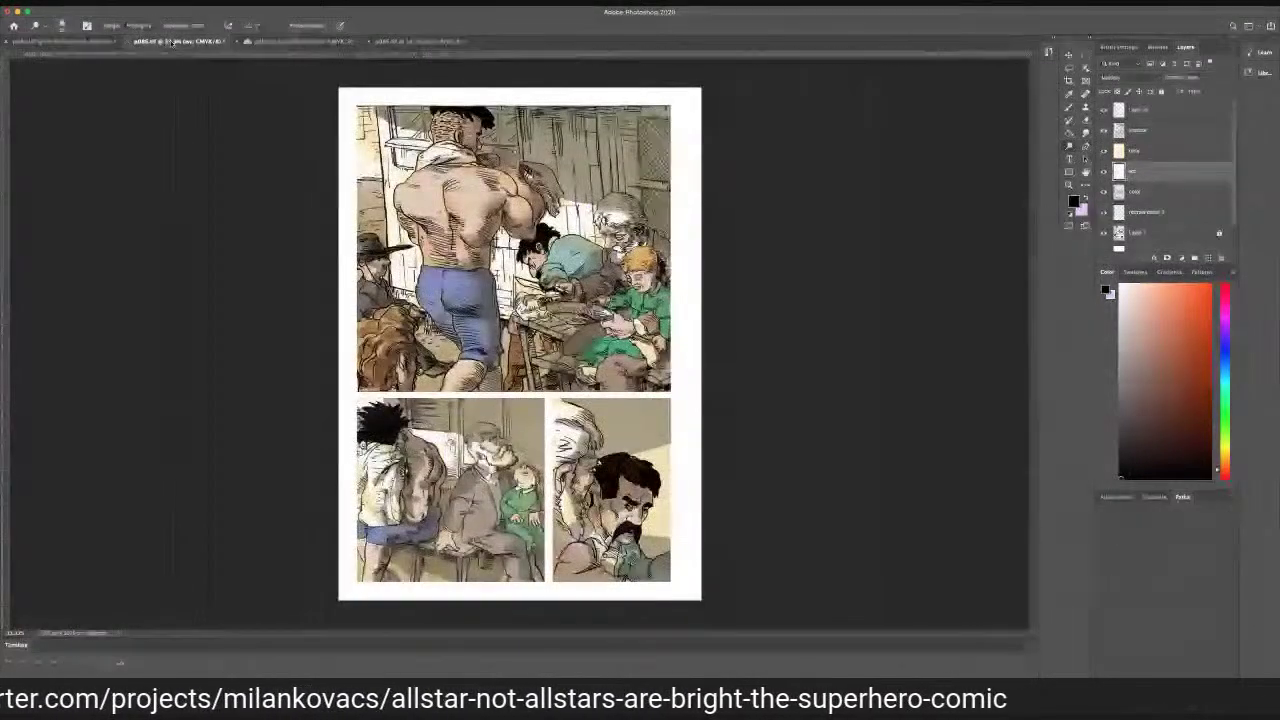
left_click(292, 46)
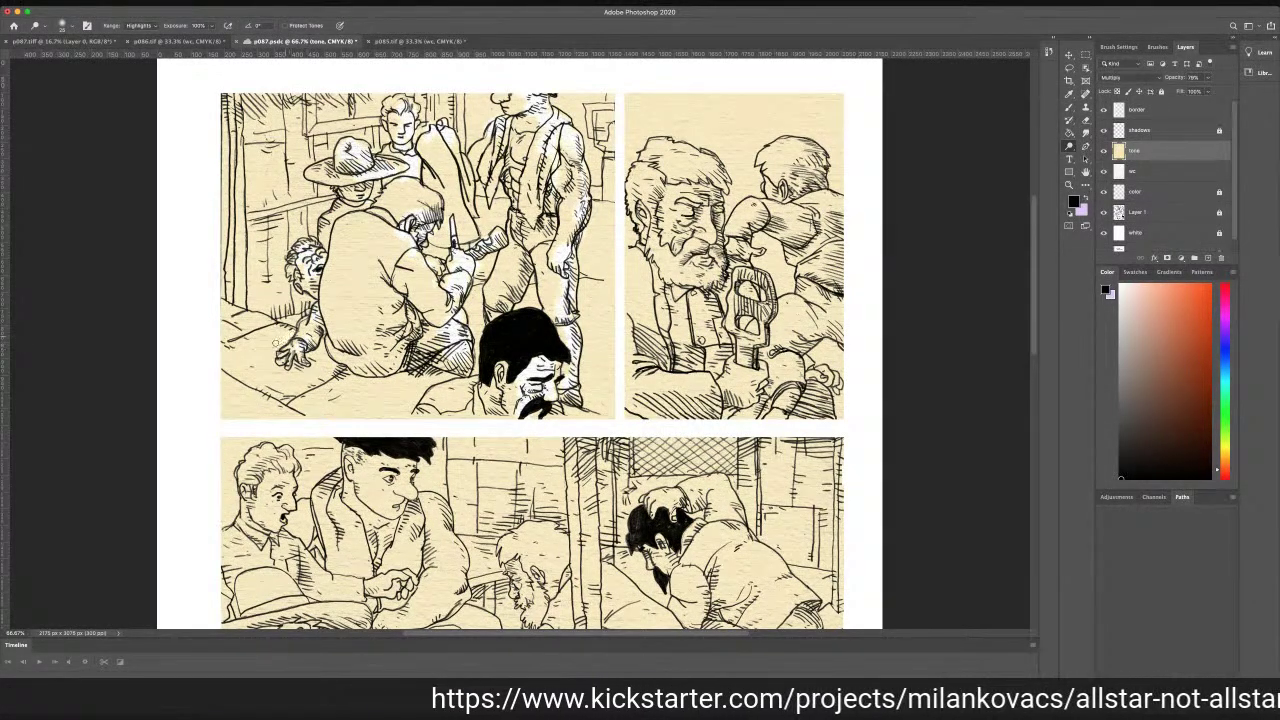
Dodge the floorboards beside the crouching child and the wooden wall behind the hatted man in the first panel to near white
mouse_move(234, 324)
left_mouse_down()
mouse_move(267, 335)
mouse_move(229, 310)
left_mouse_up()
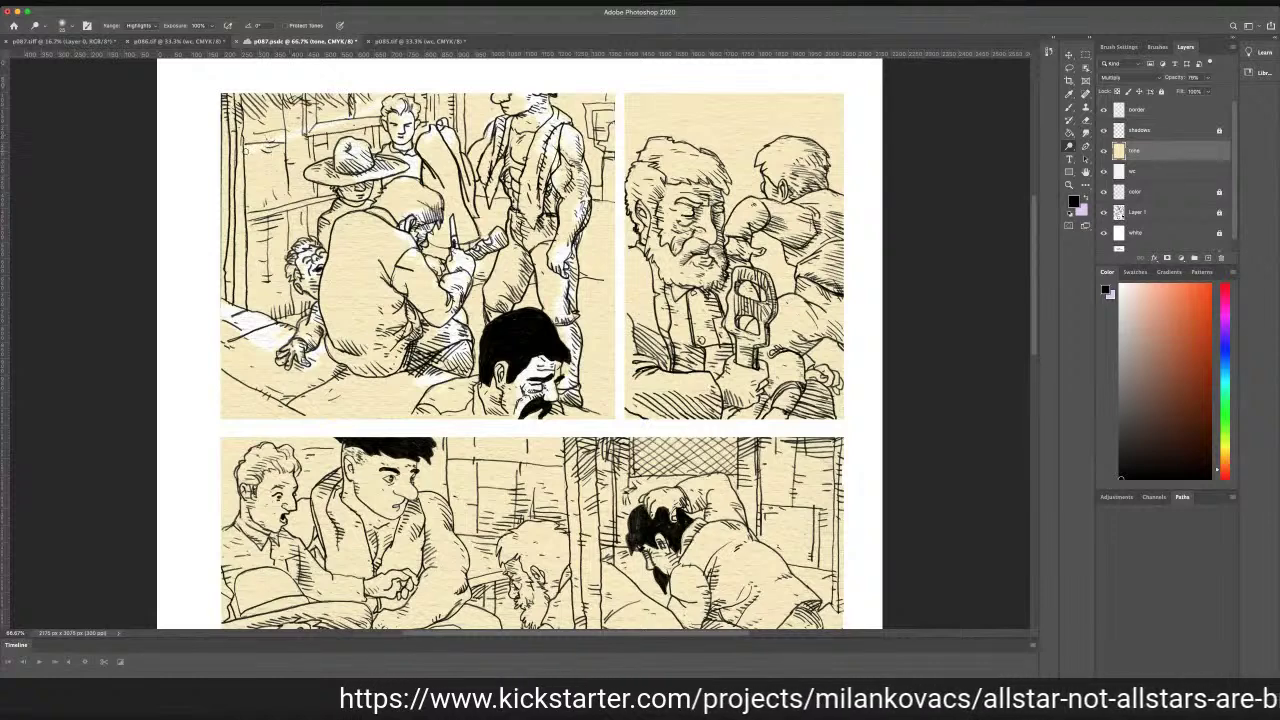
mouse_move(258, 172)
left_mouse_down()
mouse_move(254, 192)
mouse_move(268, 149)
mouse_move(314, 187)
mouse_move(299, 194)
mouse_move(315, 151)
mouse_move(288, 146)
mouse_move(350, 129)
mouse_move(380, 137)
mouse_move(366, 136)
mouse_move(446, 108)
left_mouse_up()
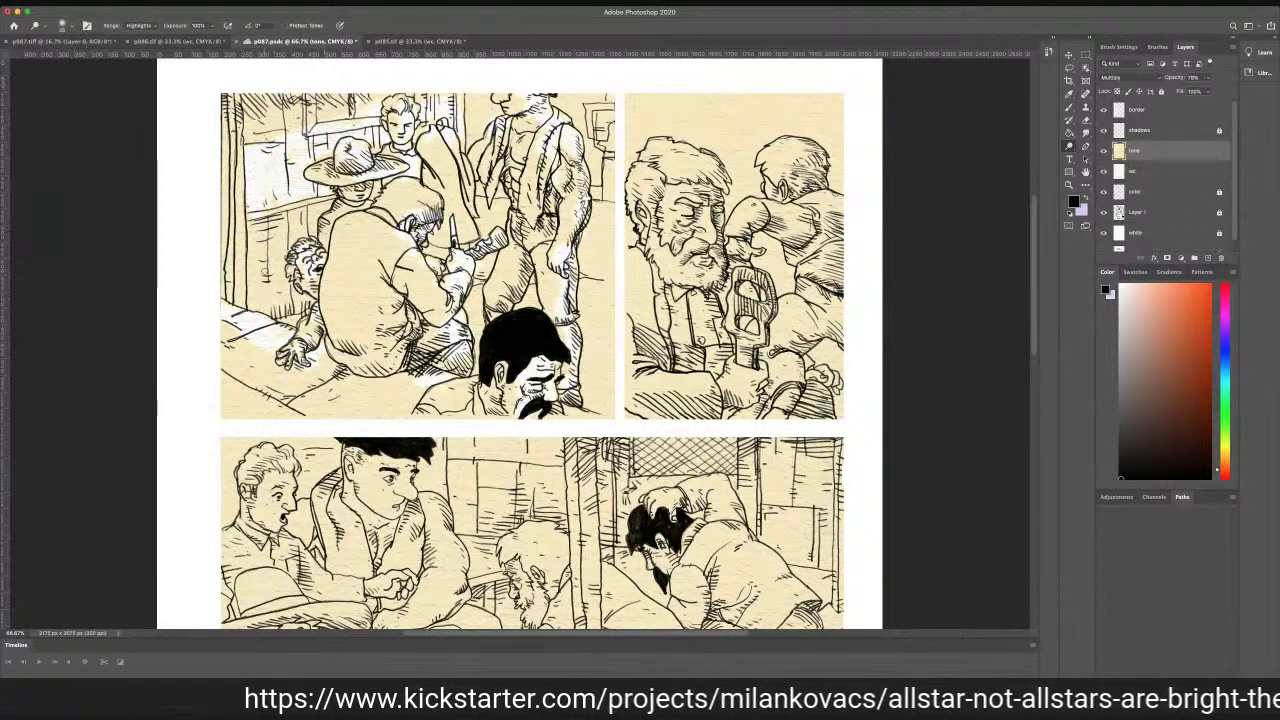
mouse_move(245, 215)
left_mouse_down()
mouse_move(254, 238)
mouse_move(266, 202)
mouse_move(325, 208)
mouse_move(254, 276)
mouse_move(252, 297)
mouse_move(298, 302)
mouse_move(241, 238)
left_mouse_up()
left_click_drag(231, 298, 233, 264)
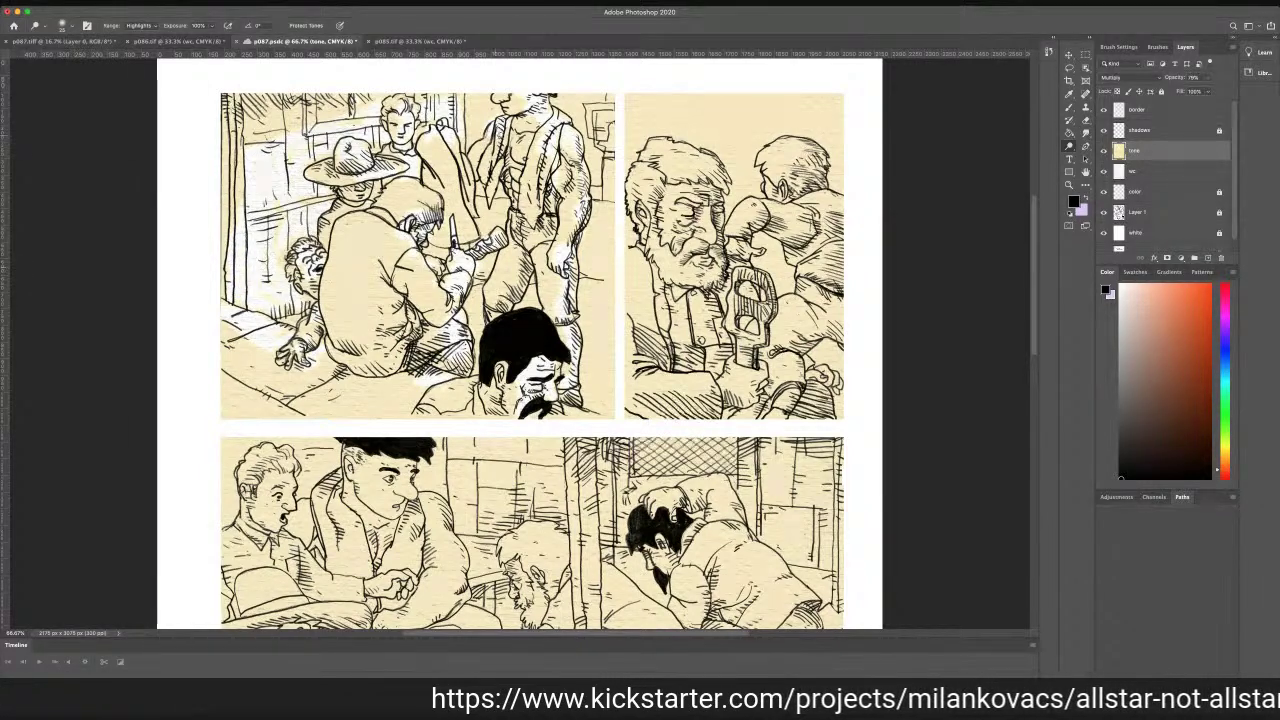
Lighten the background wall around the standing man in the first panel with the Dodge tool
mouse_move(592, 118)
left_mouse_down()
mouse_move(593, 100)
mouse_move(565, 107)
mouse_move(592, 161)
mouse_move(576, 156)
left_mouse_up()
mouse_move(471, 98)
left_mouse_down()
mouse_move(482, 96)
mouse_move(474, 132)
left_mouse_up()
left_click_drag(585, 171, 602, 206)
mouse_move(516, 204)
left_mouse_down()
mouse_move(486, 208)
mouse_move(476, 188)
left_mouse_up()
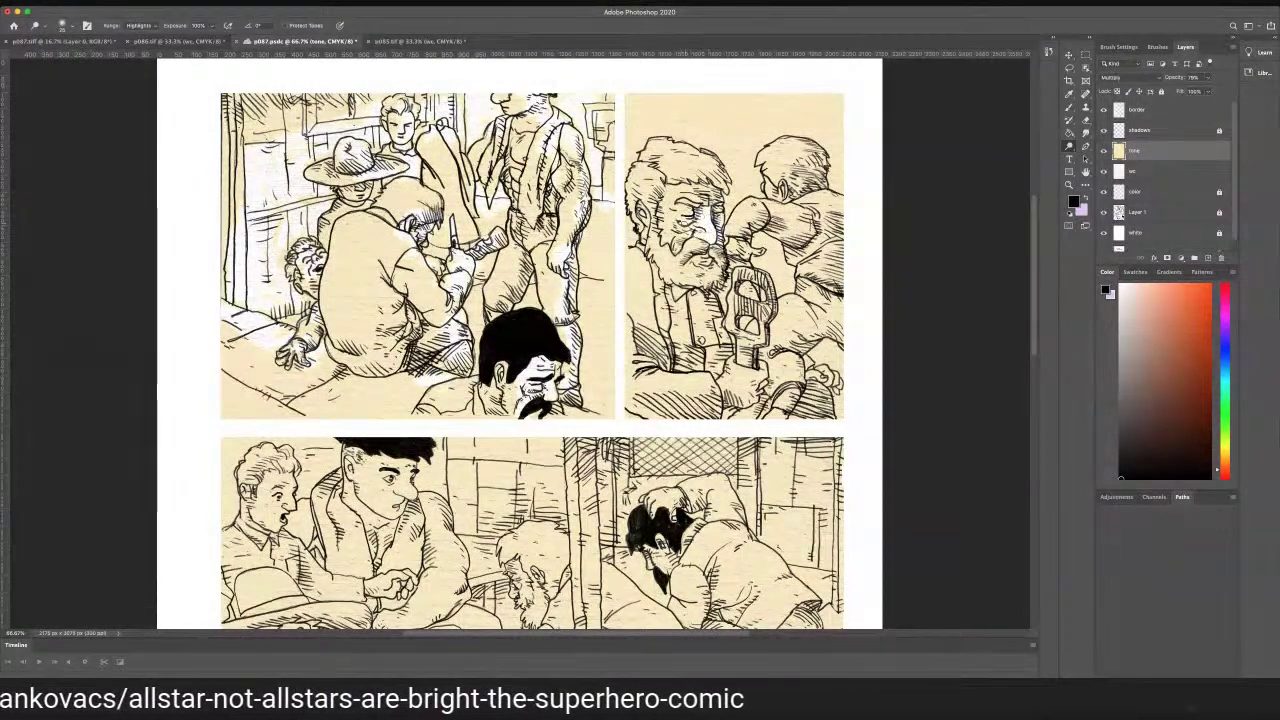
Dodge highlights onto the bearded man's face, beard and shirt and onto the turned-away man's neck and back in the second panel
mouse_move(716, 256)
left_mouse_down()
mouse_move(698, 235)
mouse_move(654, 231)
mouse_move(687, 284)
mouse_move(706, 278)
left_mouse_up()
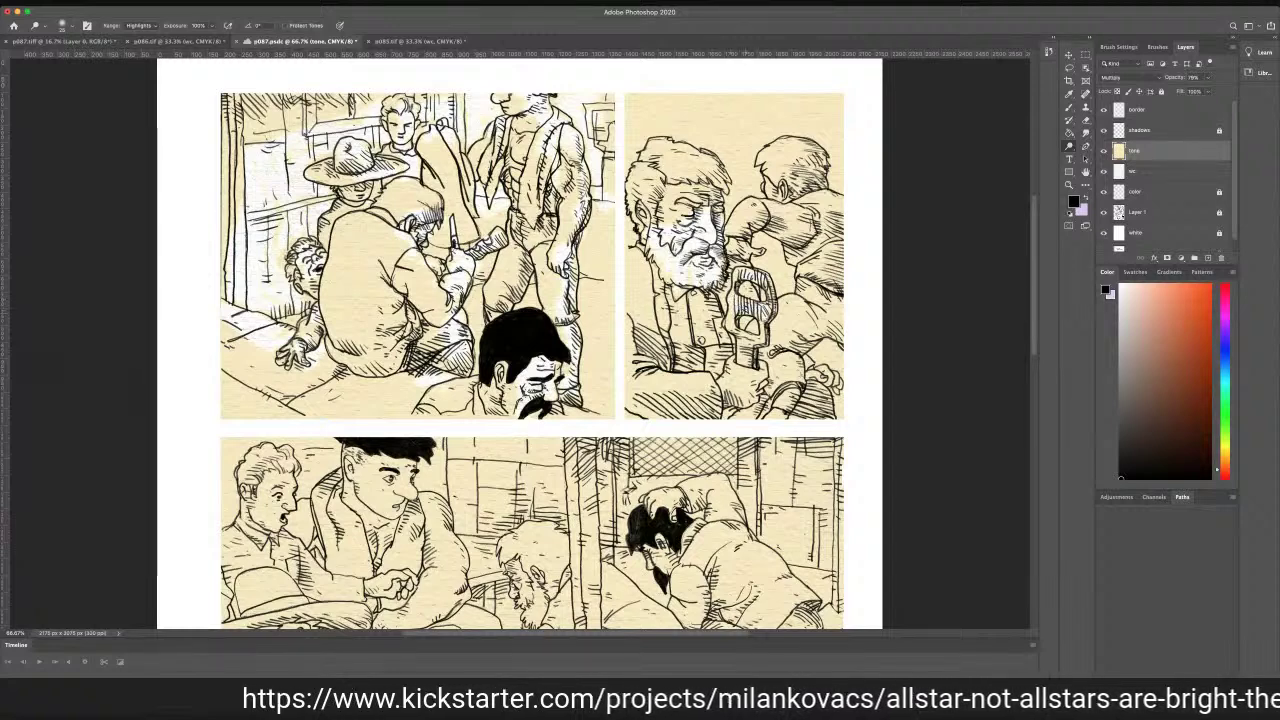
mouse_move(736, 335)
left_mouse_down()
mouse_move(751, 392)
mouse_move(742, 377)
left_mouse_up()
mouse_move(699, 313)
left_mouse_down()
mouse_move(695, 291)
mouse_move(679, 293)
mouse_move(720, 312)
mouse_move(725, 300)
mouse_move(754, 323)
mouse_move(746, 292)
left_mouse_up()
mouse_move(730, 388)
left_mouse_down()
mouse_move(689, 389)
mouse_move(733, 381)
mouse_move(676, 368)
mouse_move(678, 343)
mouse_move(627, 288)
mouse_move(656, 262)
mouse_move(638, 255)
mouse_move(627, 264)
mouse_move(650, 288)
mouse_move(630, 344)
mouse_move(636, 385)
left_mouse_up()
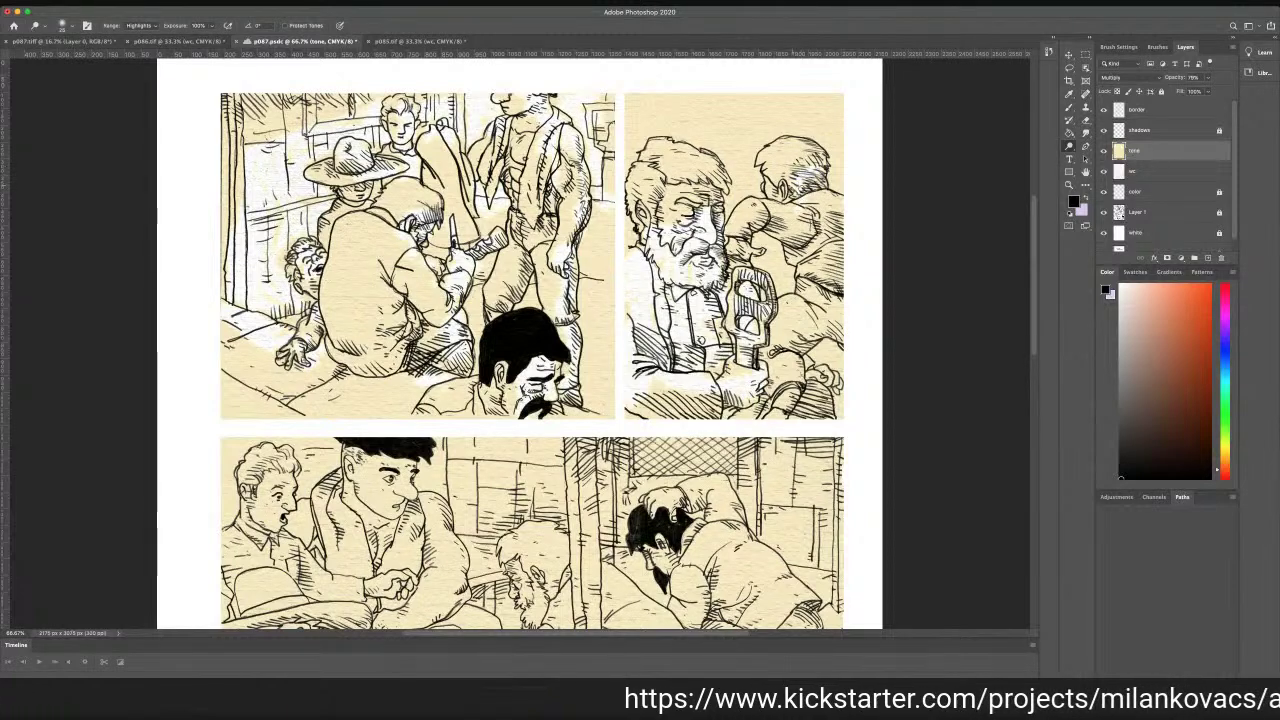
mouse_move(820, 190)
left_mouse_down()
mouse_move(838, 196)
mouse_move(804, 220)
mouse_move(734, 214)
mouse_move(744, 247)
mouse_move(830, 262)
mouse_move(832, 207)
mouse_move(845, 228)
left_mouse_up()
mouse_move(815, 298)
left_mouse_down()
mouse_move(800, 299)
mouse_move(813, 320)
mouse_move(833, 315)
mouse_move(769, 361)
mouse_move(796, 380)
mouse_move(782, 405)
mouse_move(816, 380)
left_mouse_up()
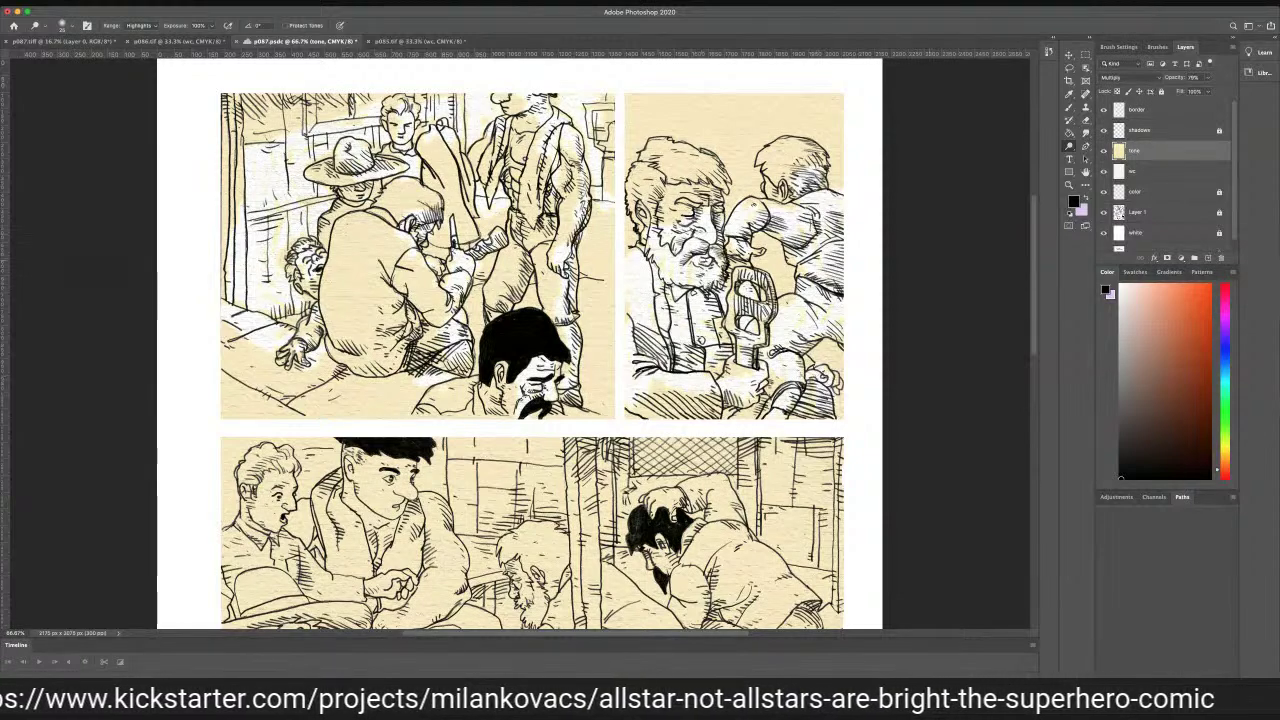
Dodge highlights onto the two young men, the hatted man and the bent knee in the middle panel
scroll(1038, 270, "down", 5)
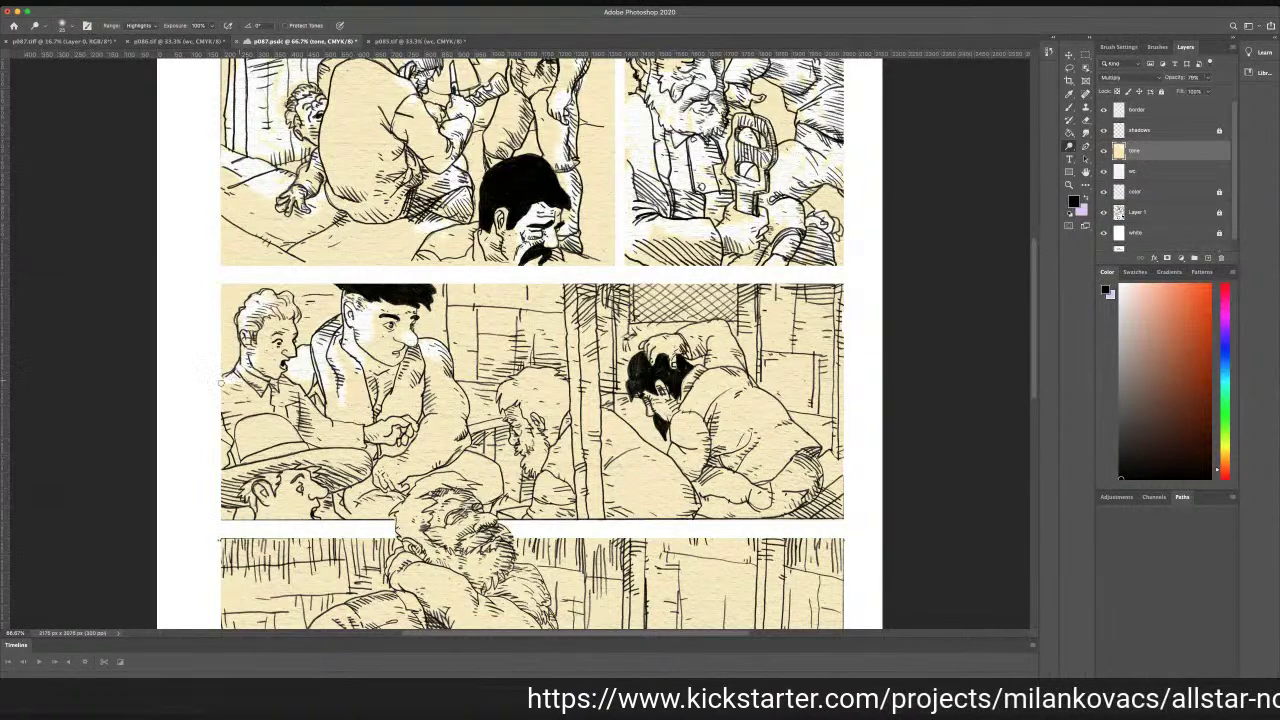
left_click_drag(291, 386, 285, 390)
mouse_move(244, 441)
left_mouse_down()
mouse_move(274, 430)
mouse_move(241, 427)
mouse_move(273, 454)
mouse_move(248, 470)
mouse_move(324, 454)
left_mouse_up()
mouse_move(276, 498)
left_mouse_down()
mouse_move(264, 503)
mouse_move(303, 511)
mouse_move(262, 500)
left_mouse_up()
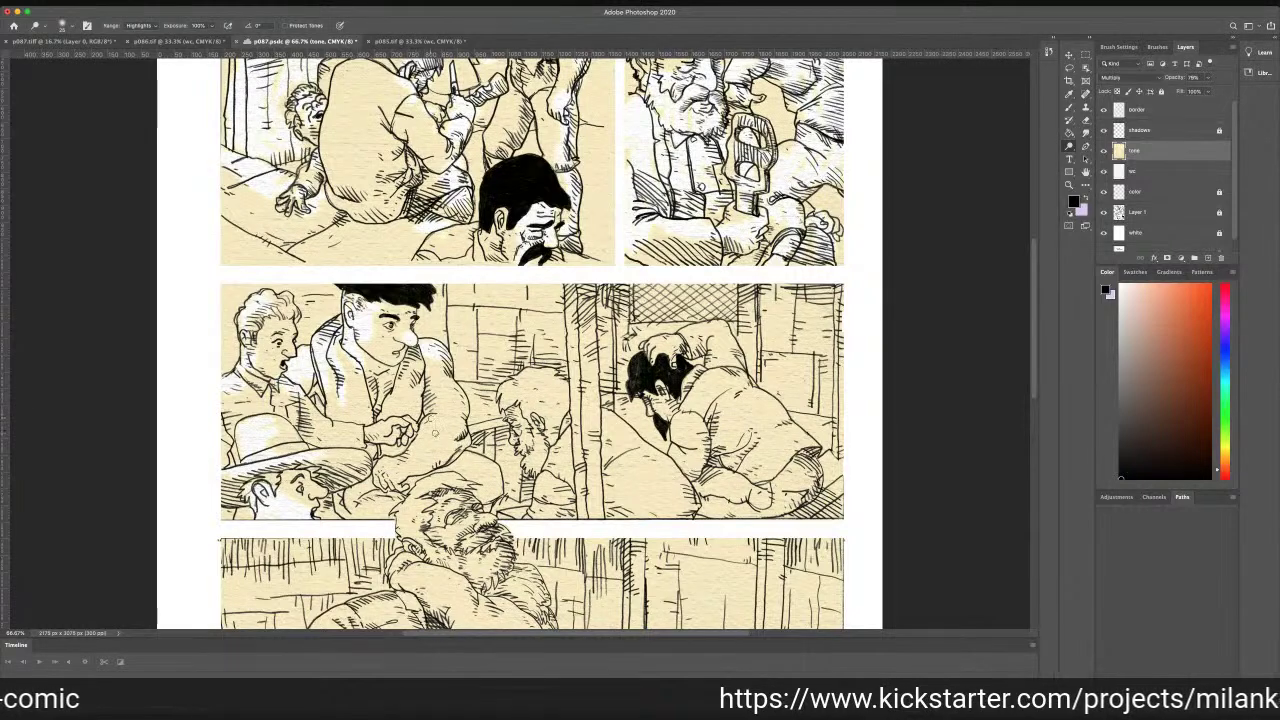
left_click_drag(463, 455, 497, 468)
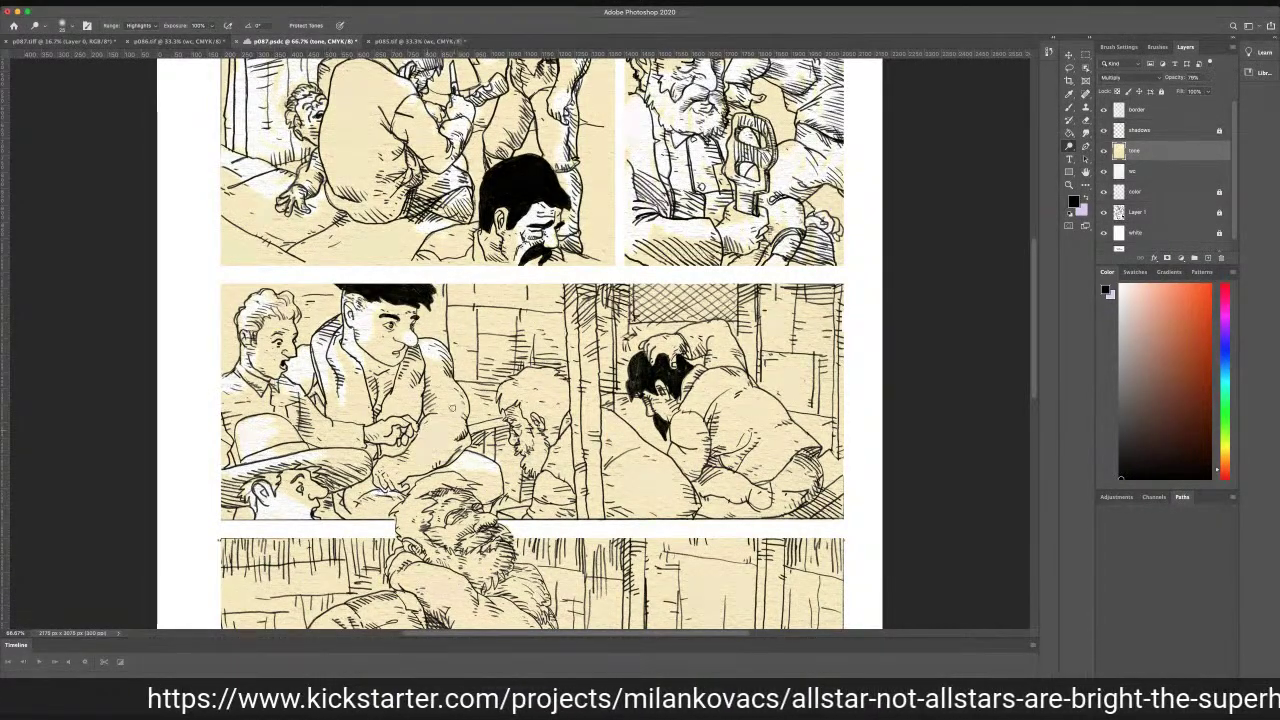
Lighten the old bearded man's hair, beard and clothing and the wooden post beside him in the middle panel
left_click_drag(531, 387, 513, 386)
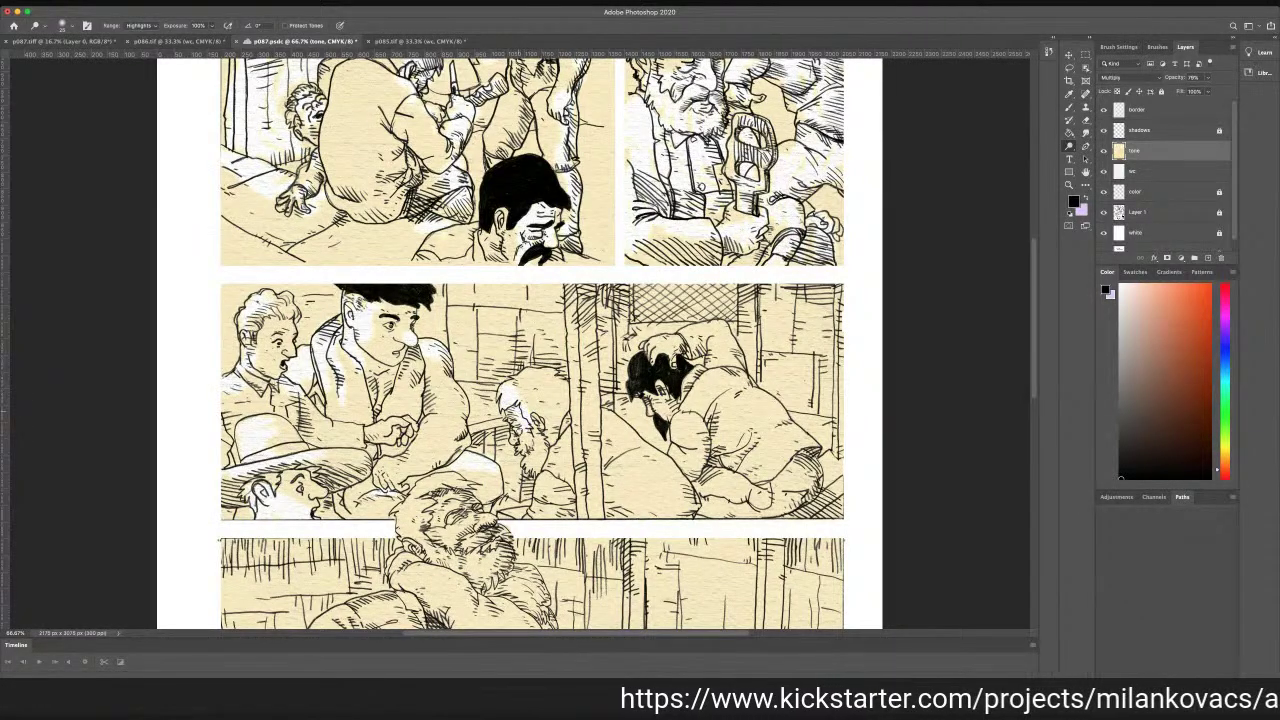
left_click_drag(520, 432, 531, 462)
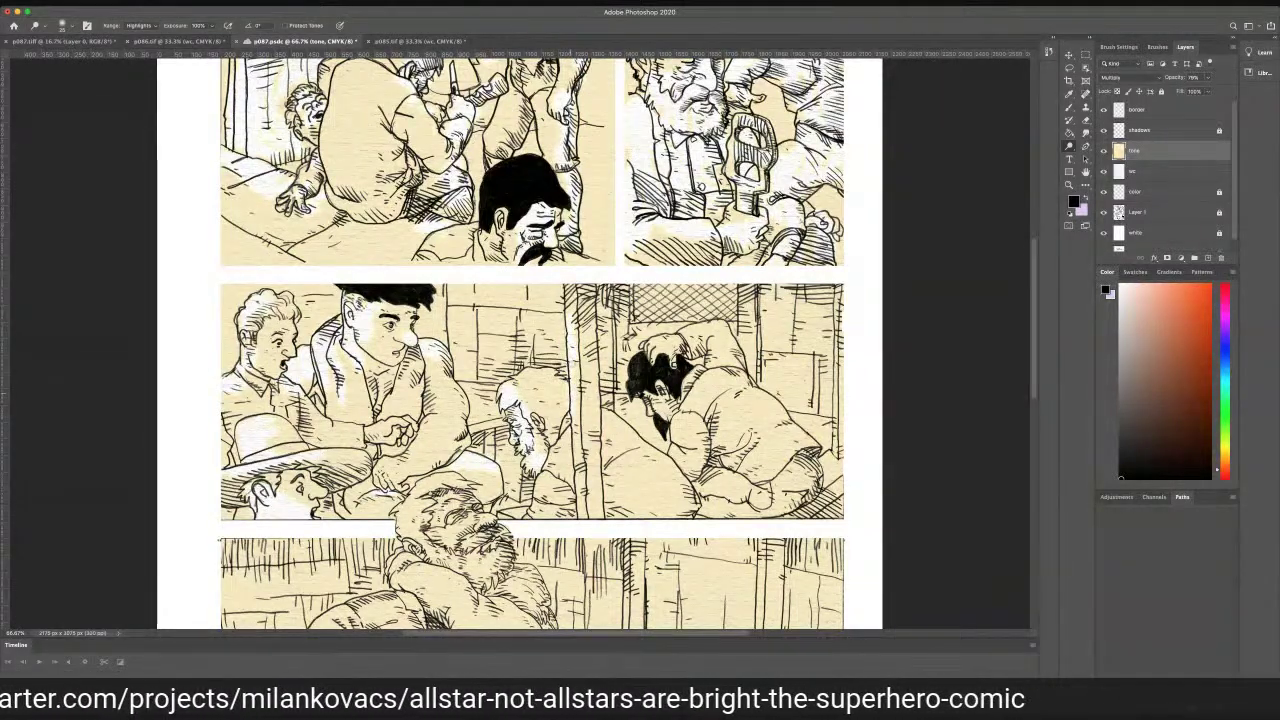
left_click_drag(574, 425, 588, 513)
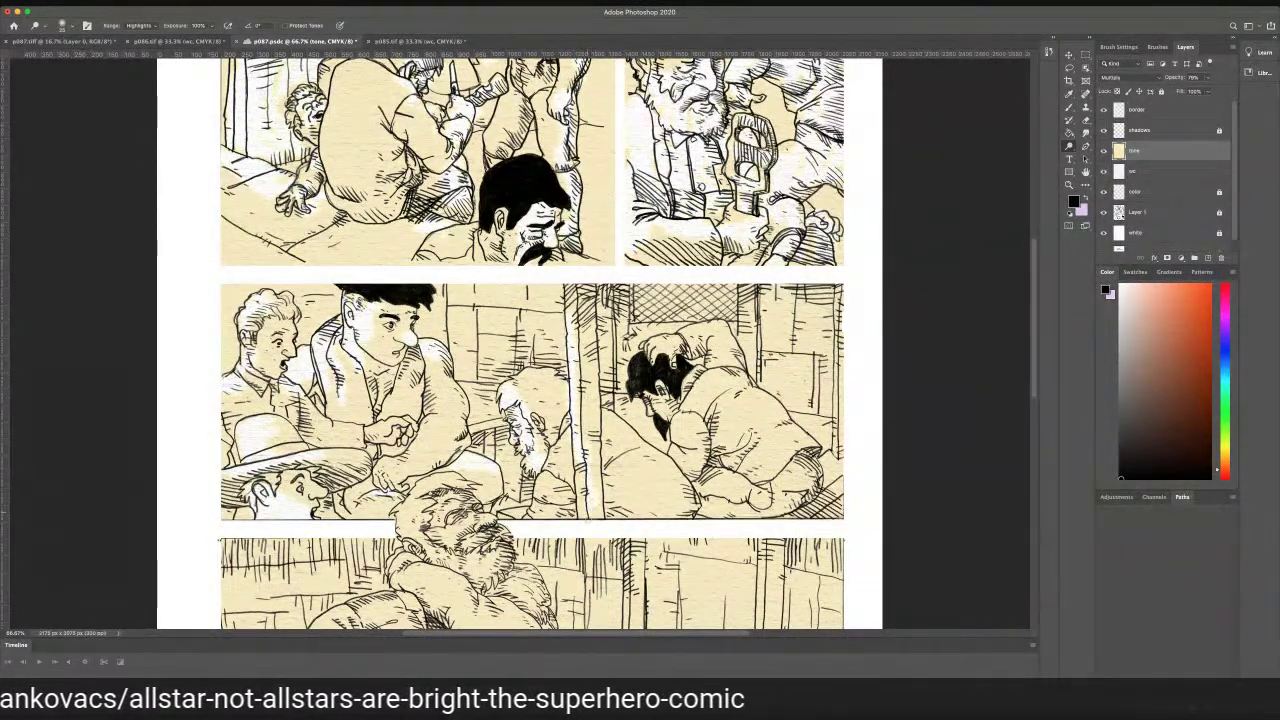
mouse_move(573, 455)
left_mouse_down()
mouse_move(568, 496)
mouse_move(560, 478)
mouse_move(542, 508)
left_mouse_up()
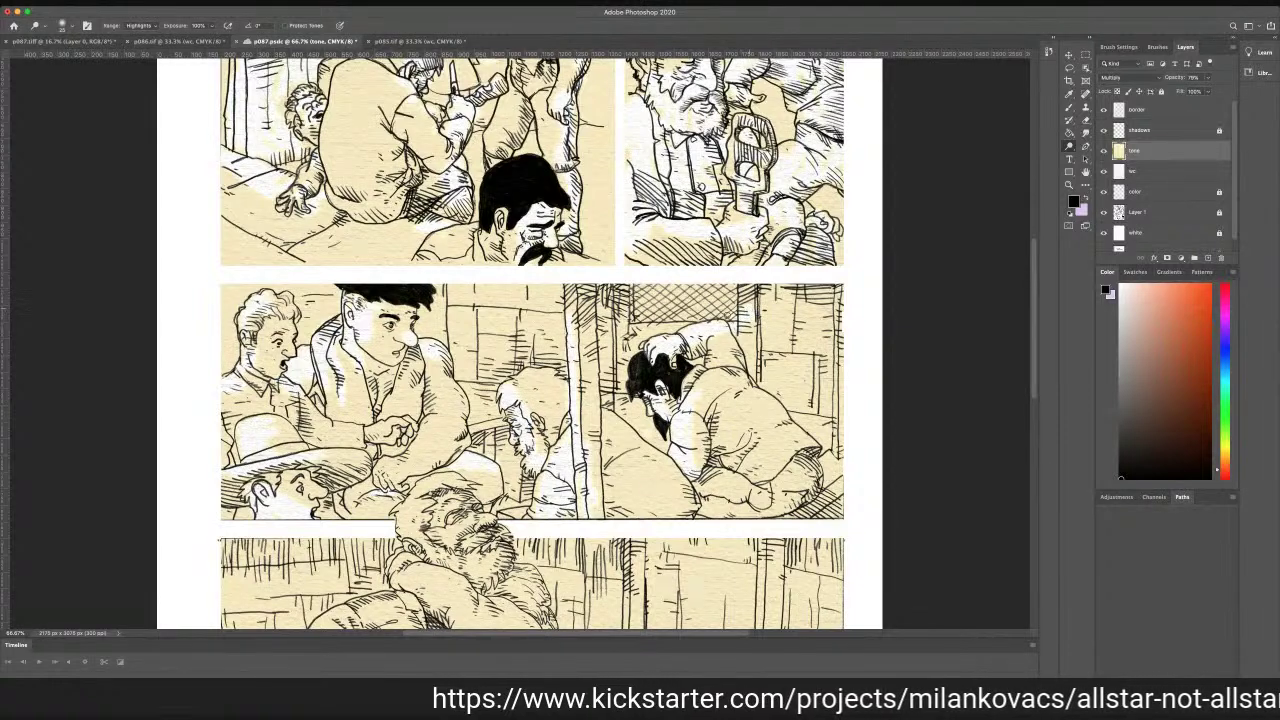
Dodge highlights onto the hunched black-haired man's head and arms and the wall behind him in the middle panel
mouse_move(686, 311)
left_mouse_down()
mouse_move(726, 314)
mouse_move(643, 336)
mouse_move(642, 315)
mouse_move(606, 344)
mouse_move(610, 392)
mouse_move(621, 357)
left_mouse_up()
left_click_drag(619, 409, 648, 431)
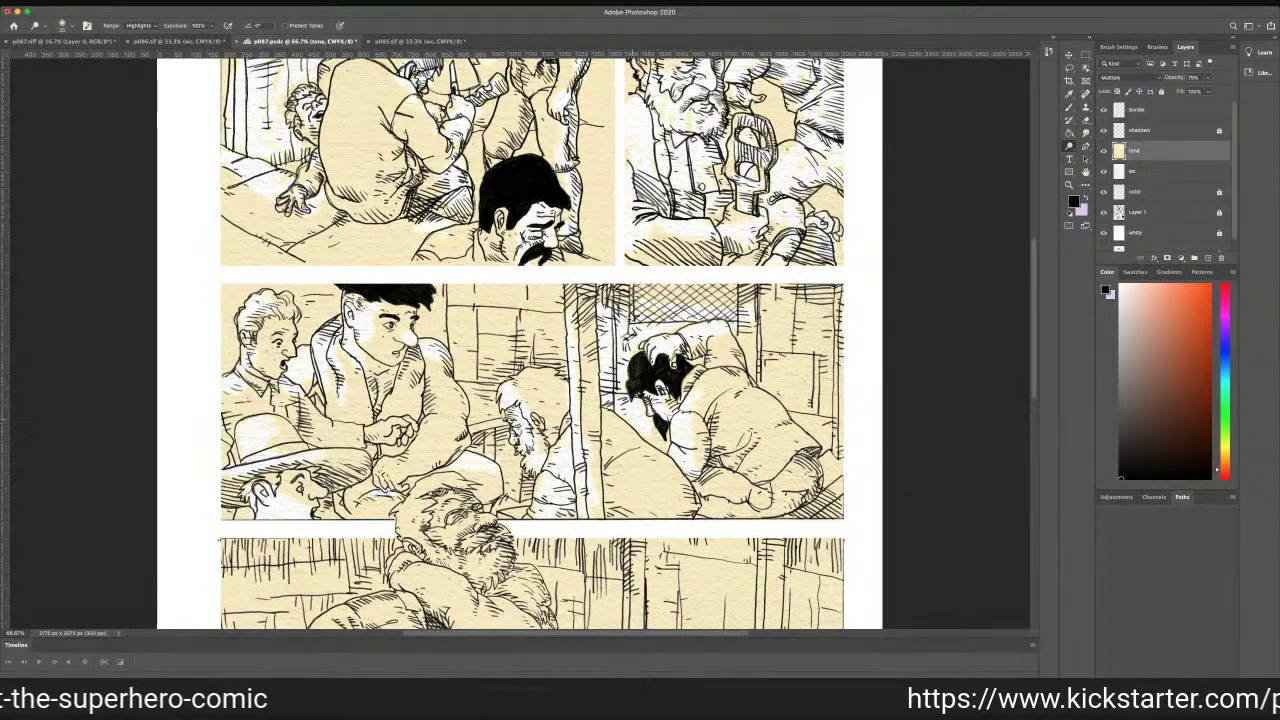
mouse_move(750, 336)
left_mouse_down()
mouse_move(778, 309)
mouse_move(804, 317)
mouse_move(781, 303)
mouse_move(818, 307)
mouse_move(815, 337)
mouse_move(806, 316)
mouse_move(779, 386)
mouse_move(742, 335)
left_mouse_up()
mouse_move(758, 388)
left_mouse_down()
mouse_move(825, 438)
mouse_move(824, 373)
mouse_move(821, 423)
mouse_move(783, 363)
left_mouse_up()
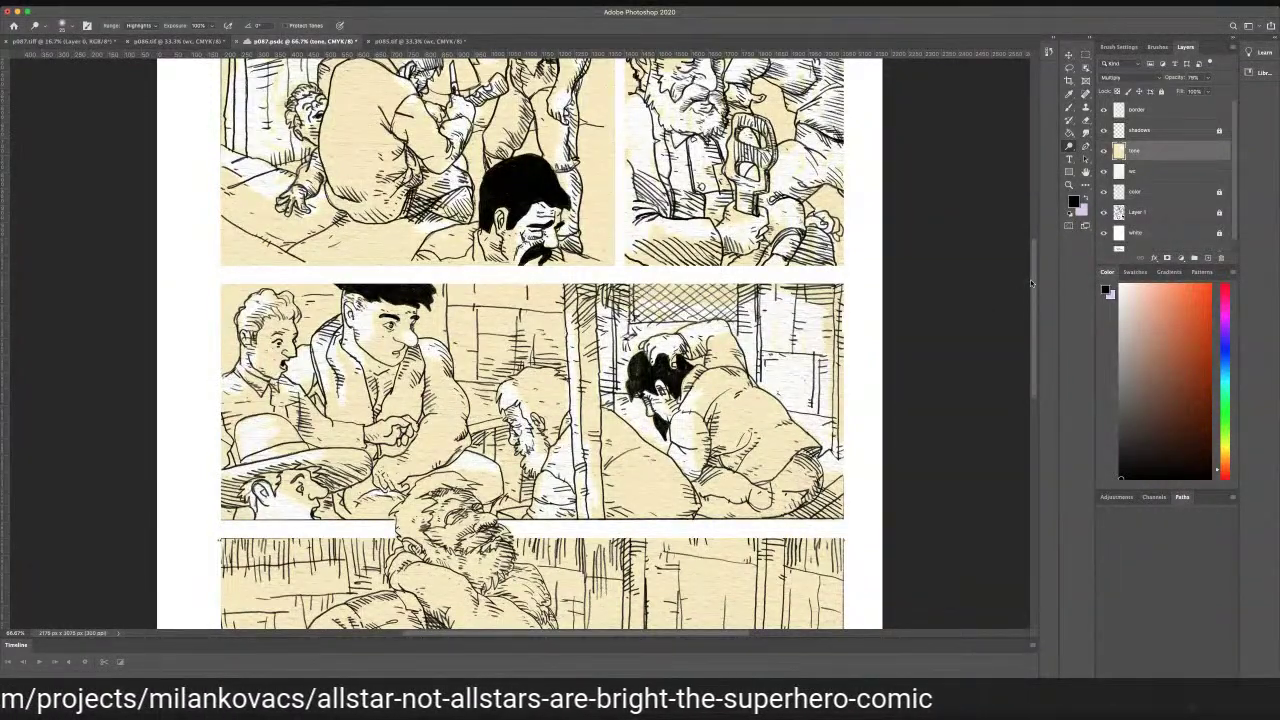
Dodge highlights over the reclining bearded man's face, arms, torso and legs in the bottom panel
scroll(1030, 279, "down", 5)
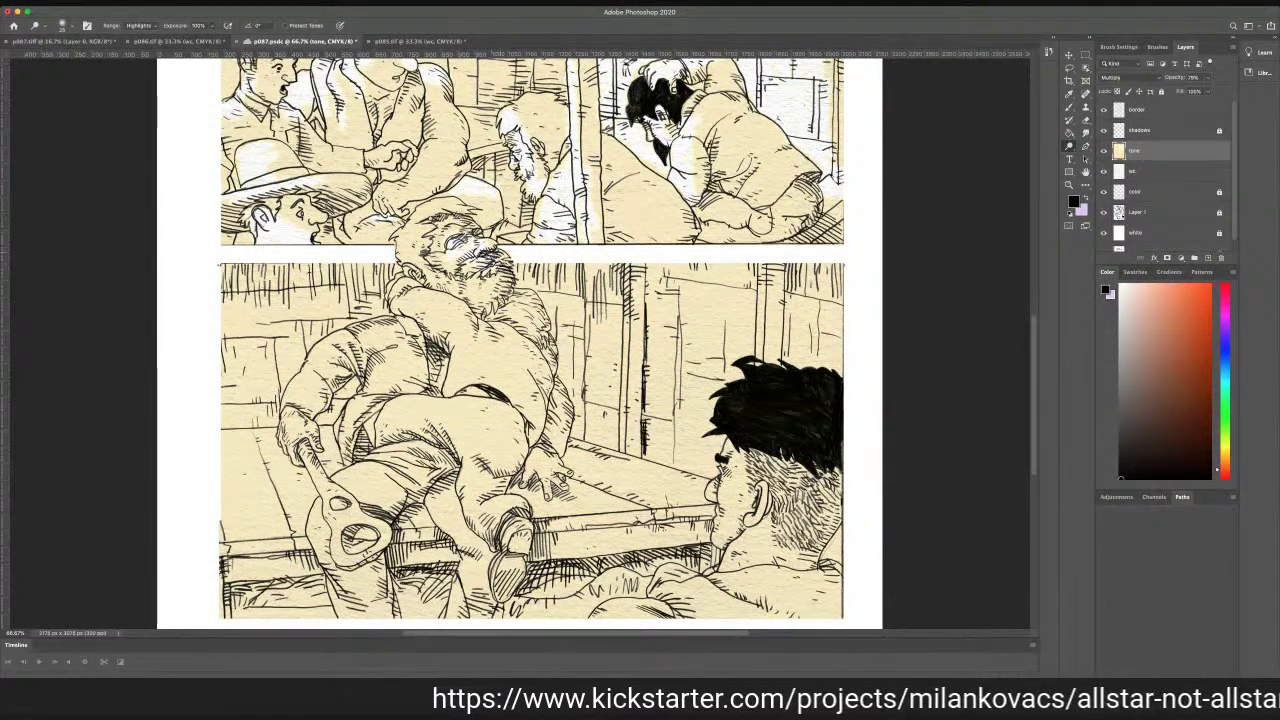
mouse_move(507, 290)
left_mouse_down()
mouse_move(428, 266)
mouse_move(409, 285)
mouse_move(446, 302)
mouse_move(453, 325)
mouse_move(508, 308)
mouse_move(538, 322)
mouse_move(518, 336)
mouse_move(550, 362)
mouse_move(539, 386)
mouse_move(505, 335)
mouse_move(486, 366)
mouse_move(476, 350)
mouse_move(488, 358)
mouse_move(456, 374)
mouse_move(460, 345)
mouse_move(454, 370)
mouse_move(506, 385)
mouse_move(532, 428)
mouse_move(542, 392)
left_mouse_up()
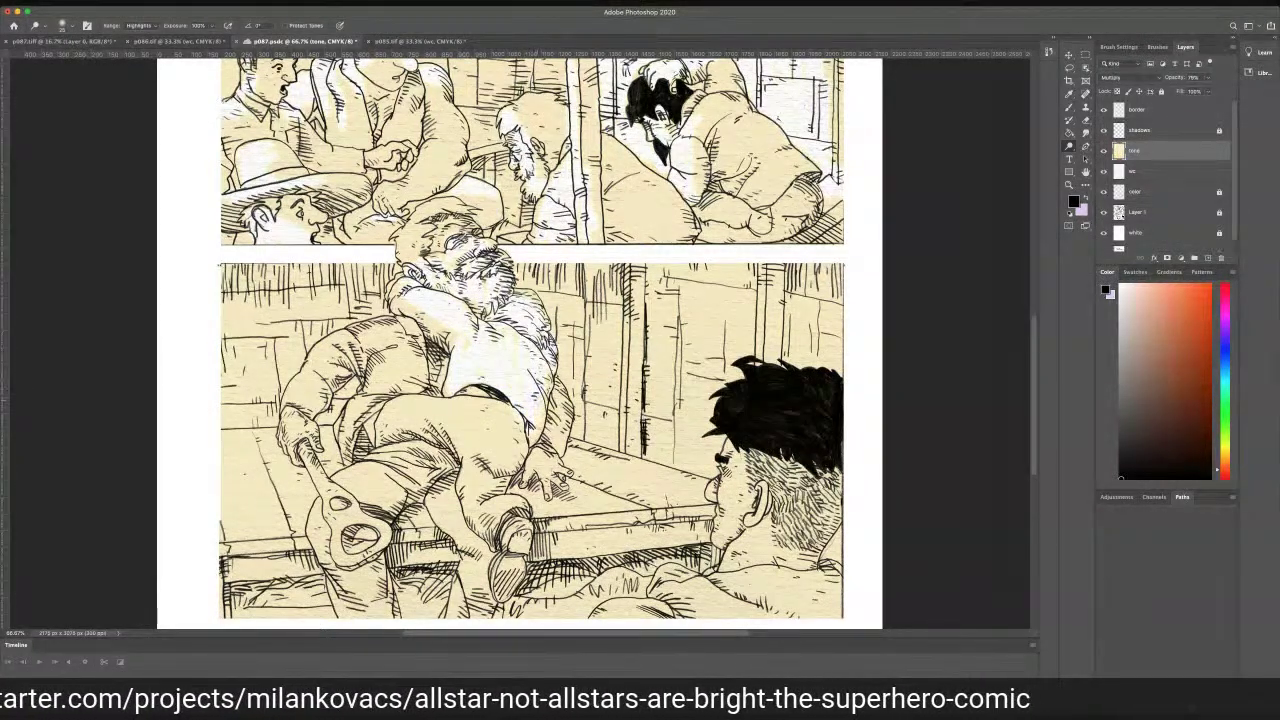
mouse_move(408, 385)
left_mouse_down()
mouse_move(398, 328)
mouse_move(366, 346)
mouse_move(388, 377)
mouse_move(359, 422)
mouse_move(364, 390)
mouse_move(305, 373)
mouse_move(289, 398)
mouse_move(312, 402)
mouse_move(305, 450)
mouse_move(384, 542)
mouse_move(334, 527)
mouse_move(322, 503)
left_mouse_up()
mouse_move(396, 411)
left_mouse_down()
mouse_move(470, 427)
mouse_move(462, 408)
mouse_move(504, 416)
mouse_move(488, 404)
mouse_move(478, 436)
mouse_move(490, 474)
mouse_move(472, 498)
mouse_move(478, 514)
mouse_move(504, 496)
mouse_move(492, 528)
left_mouse_up()
left_click_drag(420, 424, 364, 440)
mouse_move(392, 502)
left_mouse_down()
mouse_move(414, 486)
mouse_move(360, 480)
mouse_move(408, 474)
mouse_move(406, 452)
mouse_move(424, 471)
mouse_move(392, 498)
mouse_move(357, 492)
left_mouse_up()
mouse_move(450, 510)
left_mouse_down()
mouse_move(482, 530)
mouse_move(463, 597)
mouse_move(484, 569)
mouse_move(490, 598)
left_mouse_up()
mouse_move(337, 580)
left_mouse_down()
mouse_move(355, 602)
mouse_move(361, 550)
mouse_move(434, 537)
mouse_move(441, 554)
left_mouse_up()
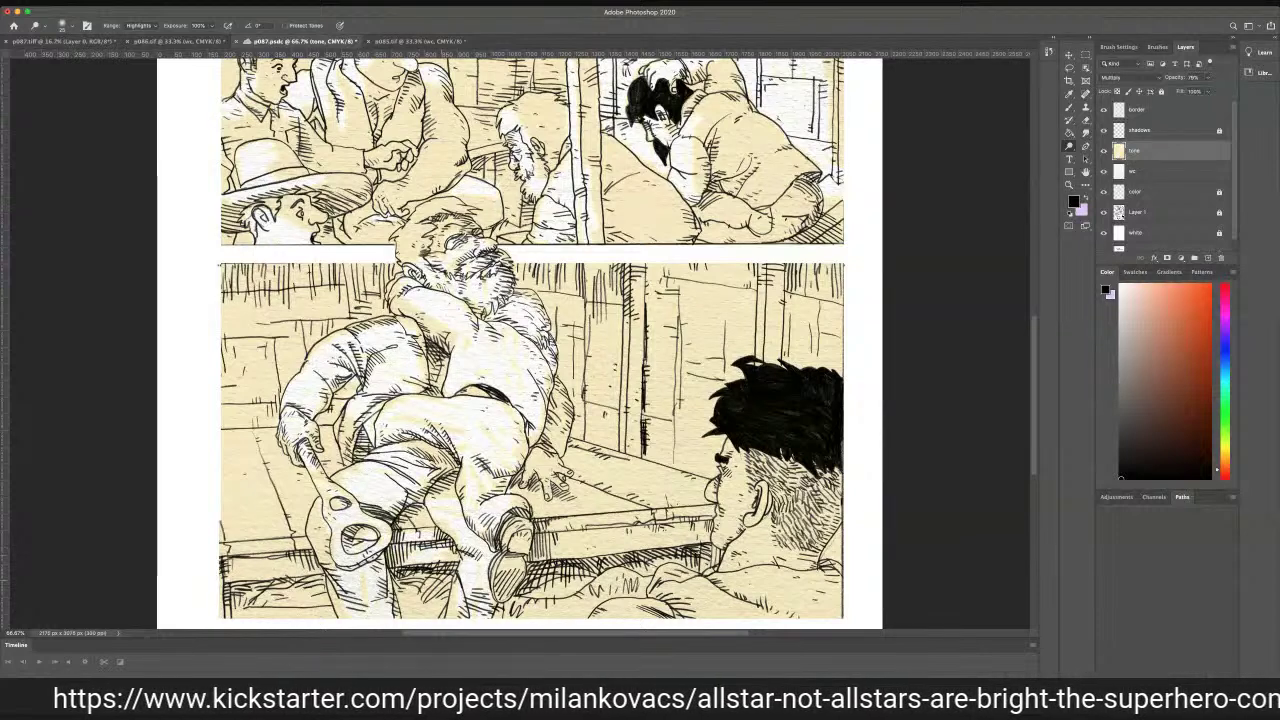
Lighten the bench boards on both sides of the reclining man and his resting hand in the bottom panel
mouse_move(308, 562)
left_mouse_down()
mouse_move(234, 567)
mouse_move(288, 547)
left_mouse_up()
mouse_move(260, 465)
left_mouse_down()
mouse_move(291, 470)
mouse_move(304, 490)
mouse_move(264, 473)
mouse_move(227, 484)
mouse_move(264, 477)
mouse_move(287, 496)
mouse_move(276, 534)
mouse_move(231, 564)
mouse_move(265, 575)
mouse_move(247, 539)
left_mouse_up()
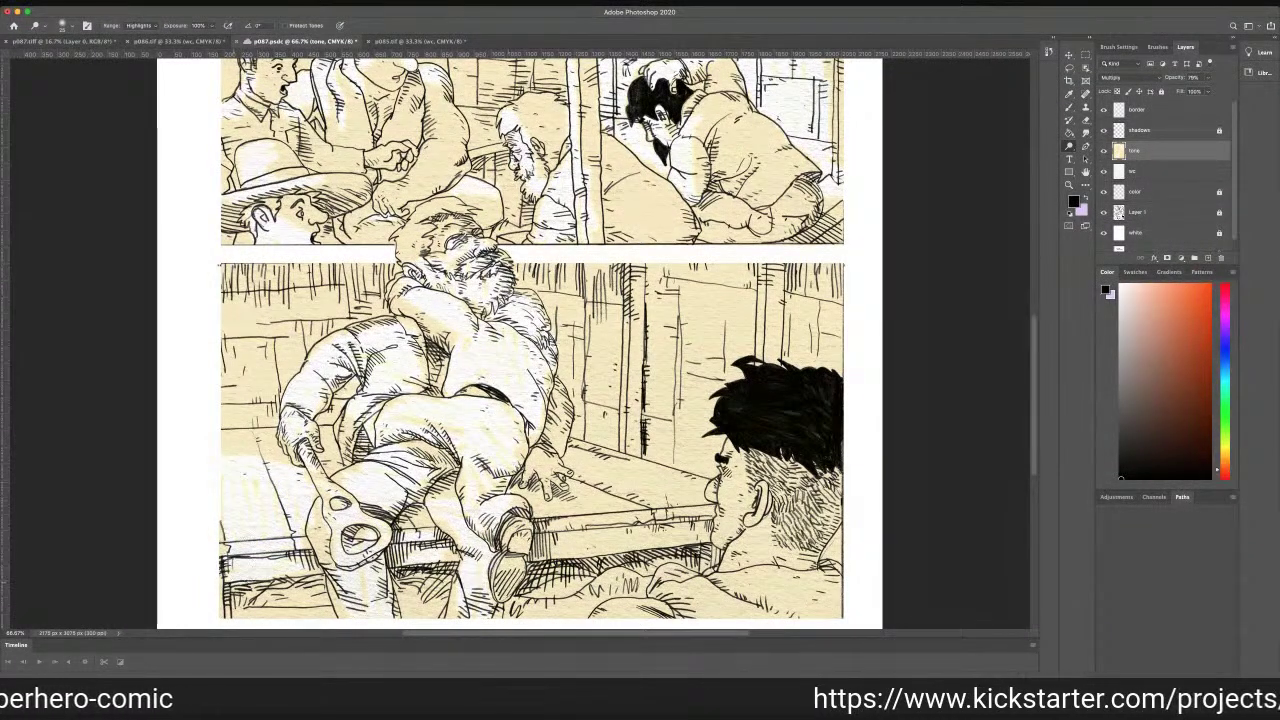
mouse_move(525, 467)
left_mouse_down()
mouse_move(552, 480)
mouse_move(555, 466)
left_mouse_up()
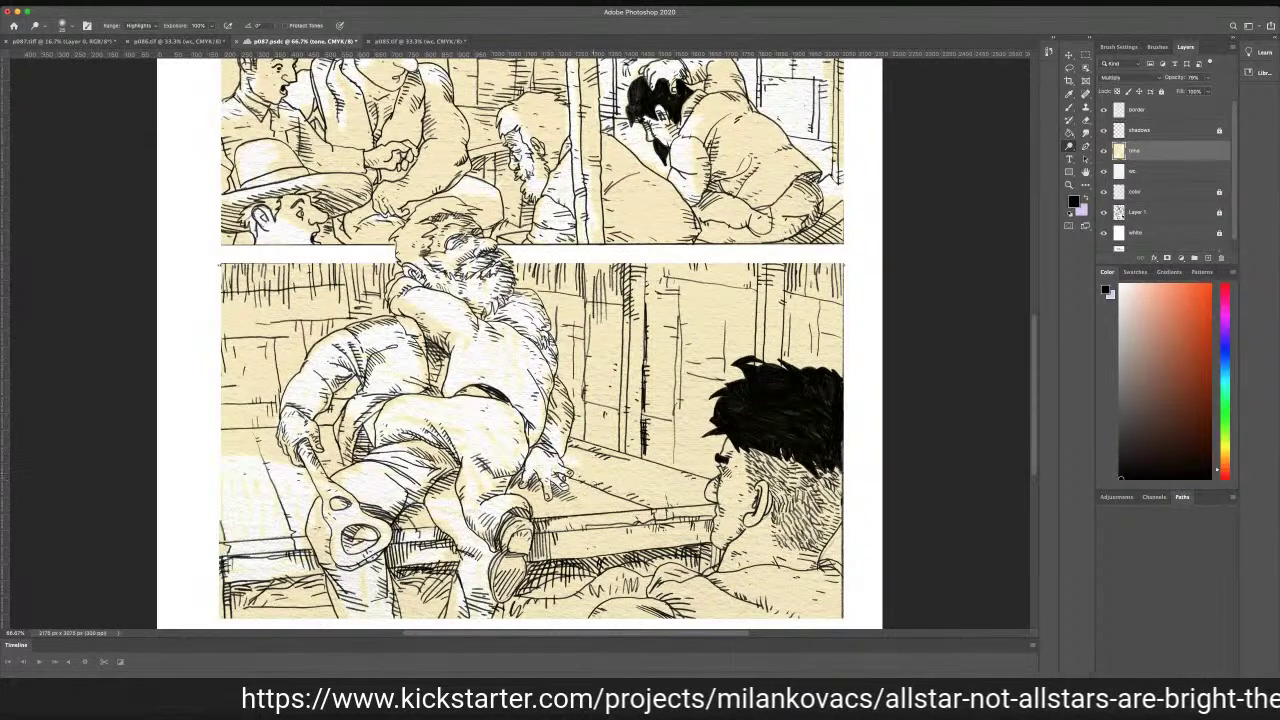
mouse_move(562, 485)
left_mouse_down()
mouse_move(606, 507)
mouse_move(570, 476)
mouse_move(652, 491)
mouse_move(580, 454)
left_mouse_up()
Dodge the lower back wall, the far bench boards and the foreground man's head and shoulders in the bottom panel
mouse_move(562, 372)
left_mouse_down()
mouse_move(830, 338)
mouse_move(780, 346)
mouse_move(840, 358)
mouse_move(735, 350)
mouse_move(655, 362)
mouse_move(703, 420)
mouse_move(710, 476)
mouse_move(592, 446)
mouse_move(600, 405)
mouse_move(577, 392)
mouse_move(665, 372)
mouse_move(585, 388)
mouse_move(660, 396)
mouse_move(594, 410)
mouse_move(698, 442)
mouse_move(625, 412)
mouse_move(658, 406)
mouse_move(673, 371)
left_mouse_up()
mouse_move(648, 466)
left_mouse_down()
mouse_move(687, 480)
mouse_move(696, 512)
mouse_move(650, 518)
mouse_move(682, 512)
mouse_move(663, 512)
mouse_move(686, 531)
left_mouse_up()
mouse_move(740, 490)
left_mouse_down()
mouse_move(795, 500)
mouse_move(818, 488)
mouse_move(812, 552)
mouse_move(740, 568)
mouse_move(806, 602)
mouse_move(834, 583)
mouse_move(722, 610)
mouse_move(665, 612)
mouse_move(650, 605)
mouse_move(680, 606)
mouse_move(636, 597)
left_mouse_up()
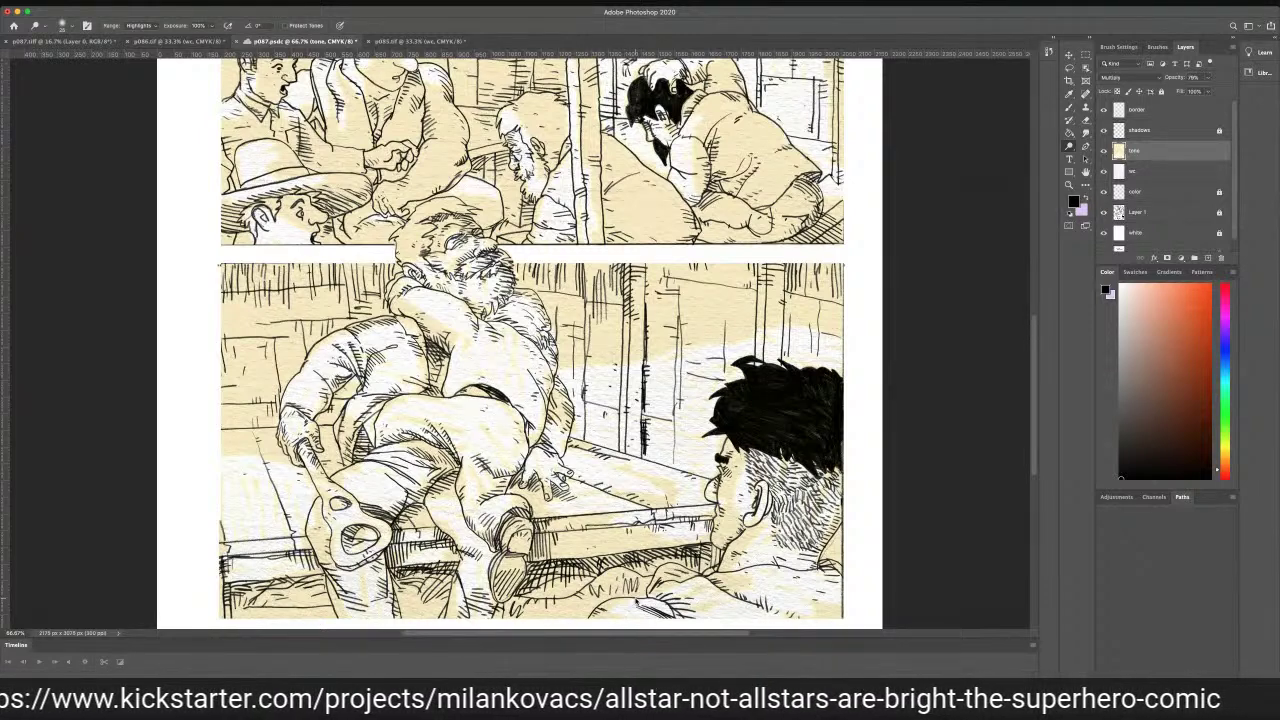
Save the page, and lock the tone layer and the layer directly below it
key("super+s")
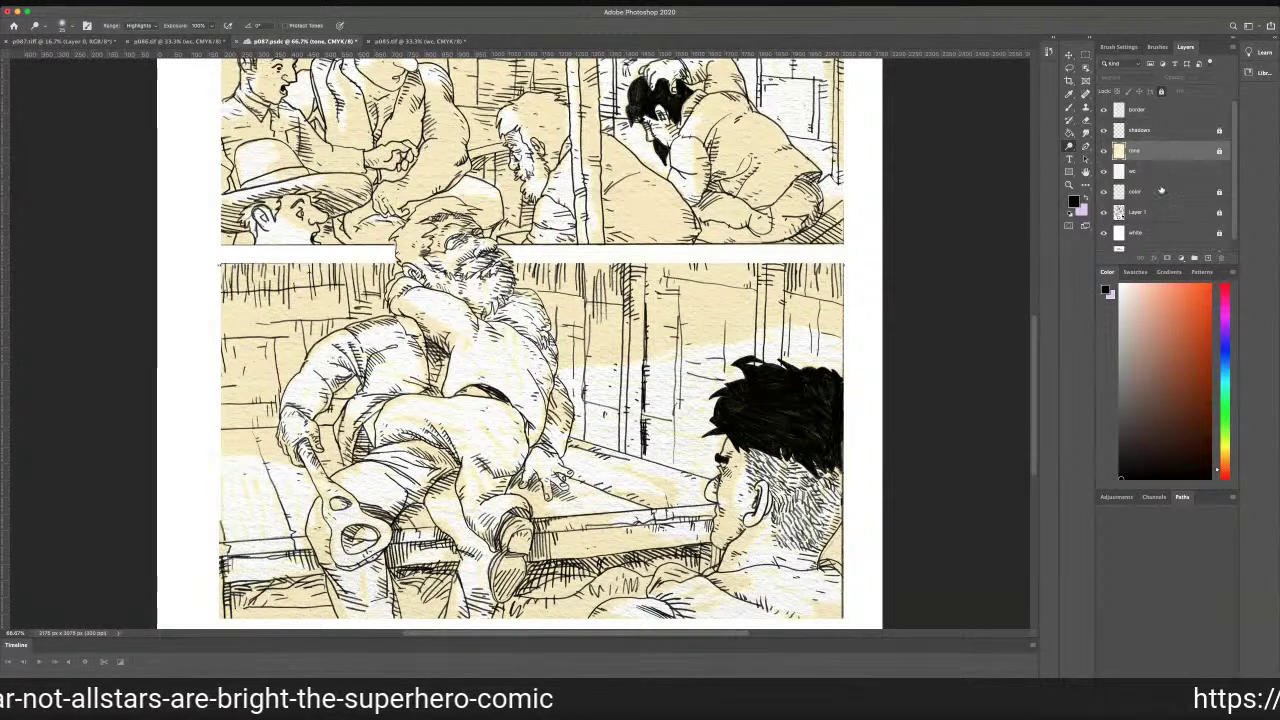
left_click(1104, 172)
left_click(1104, 171)
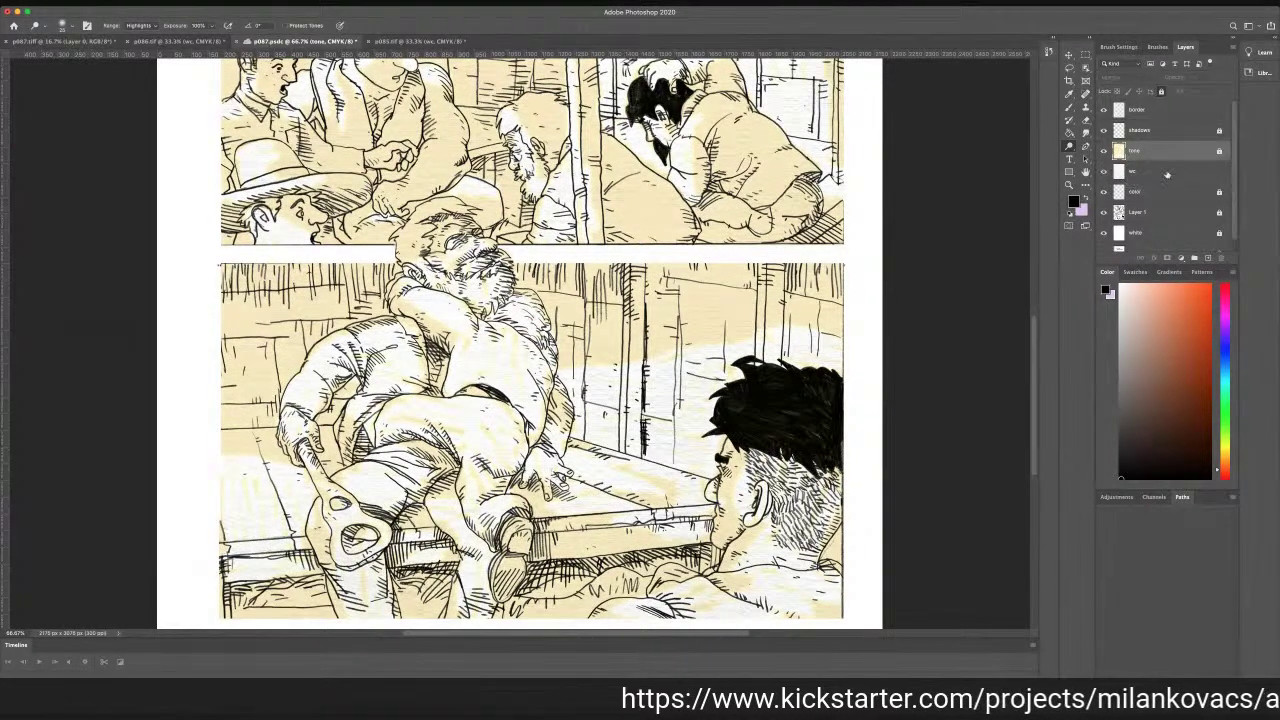
left_click(1181, 173)
left_click(1161, 92)
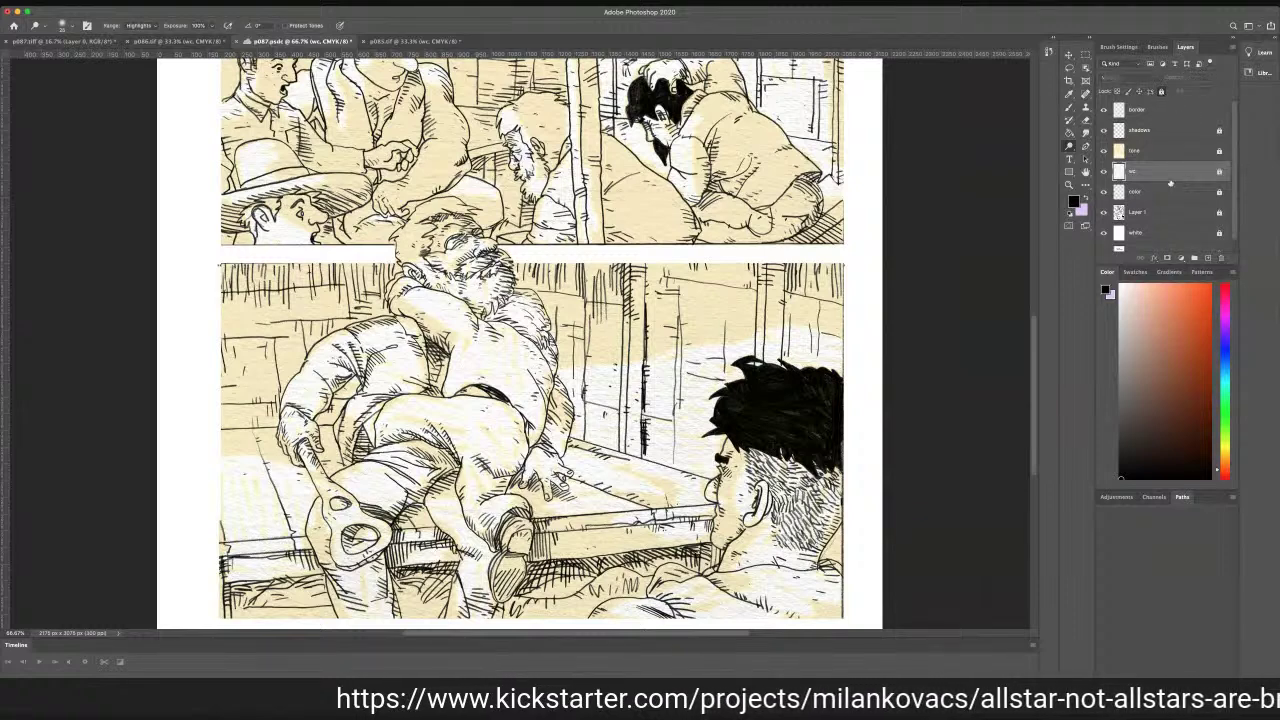
Unlock the color layer on p087 and sample the skin tone from the shirtless man's back on page p086
left_click(1161, 193)
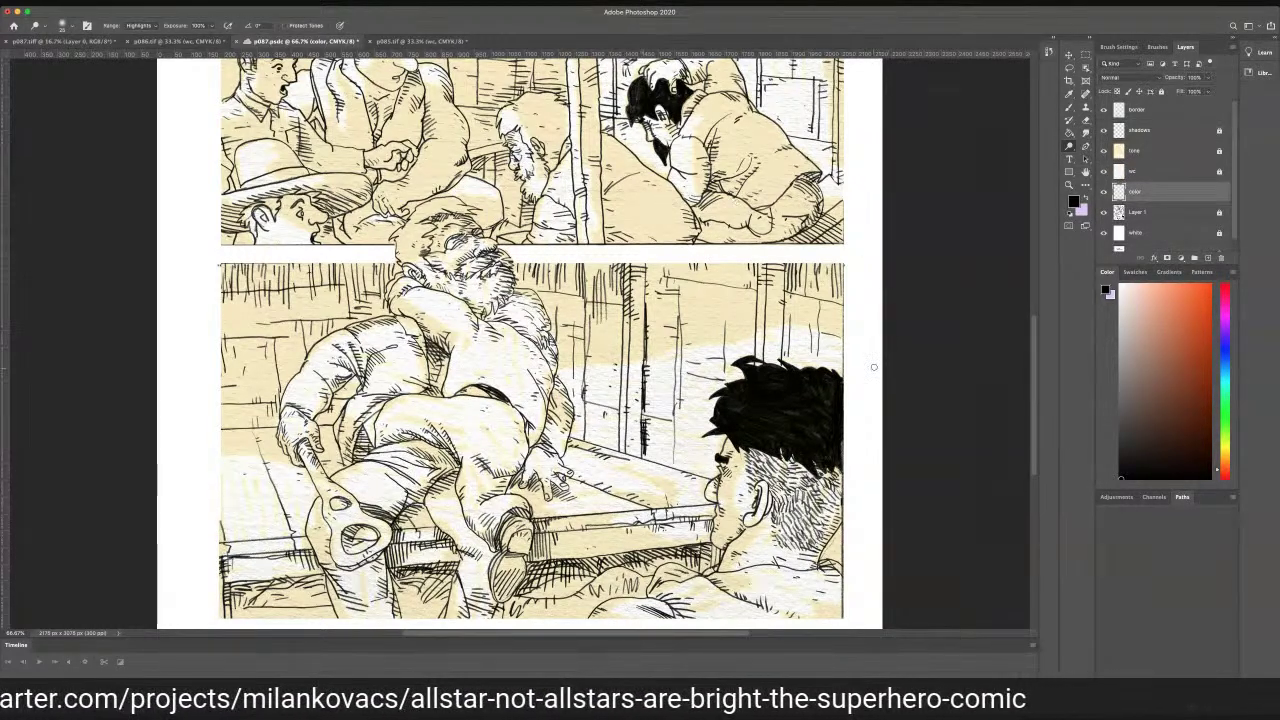
left_click_drag(1035, 340, 982, 207)
scroll(982, 207, "down", 1)
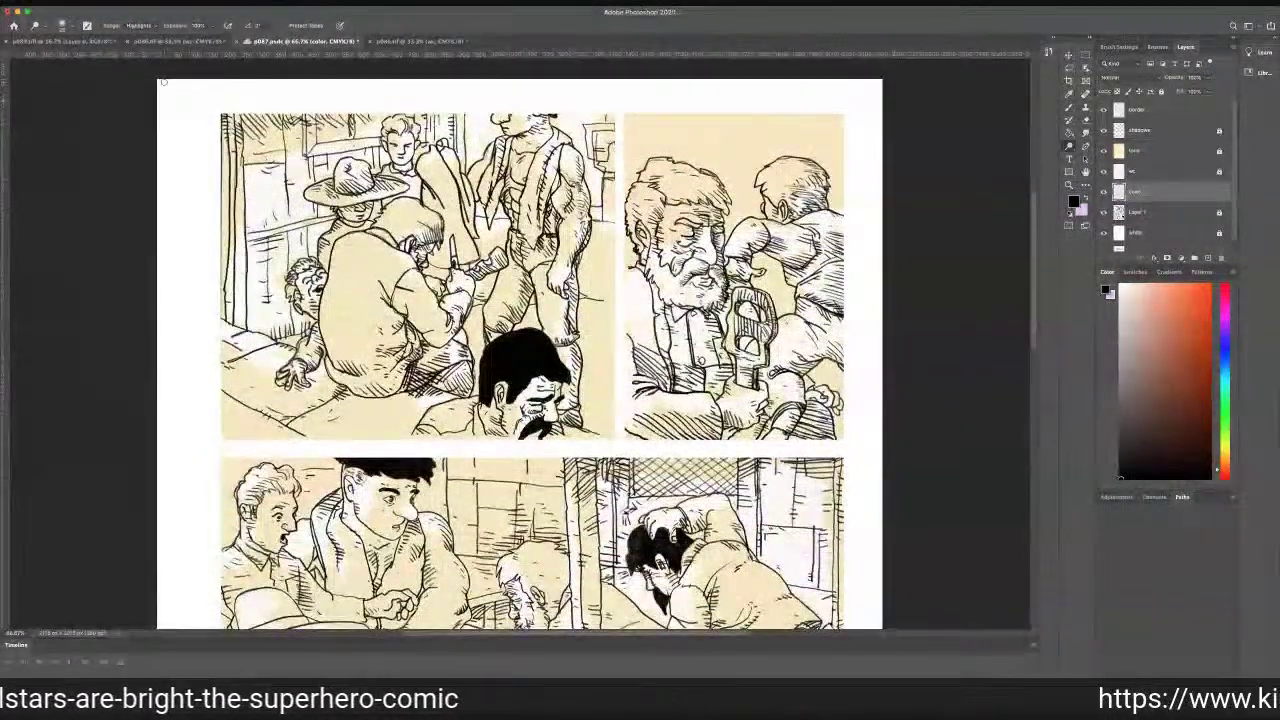
left_click(172, 43)
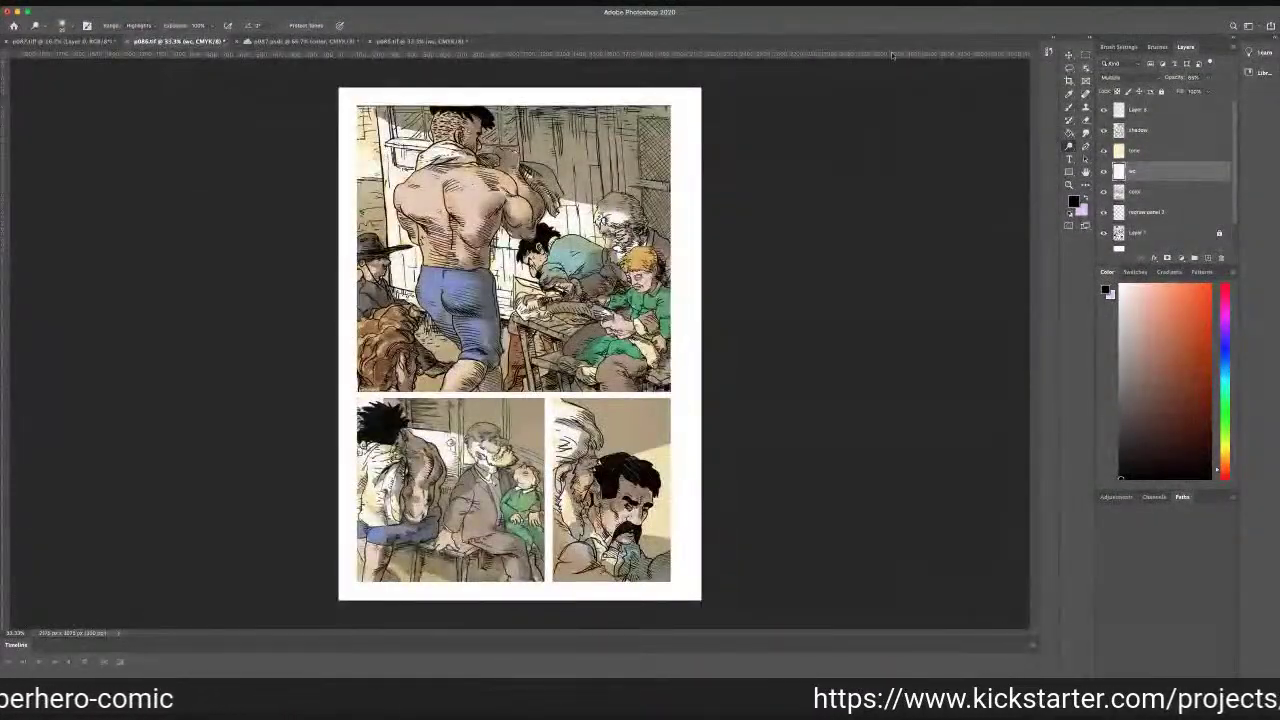
left_click(1069, 94)
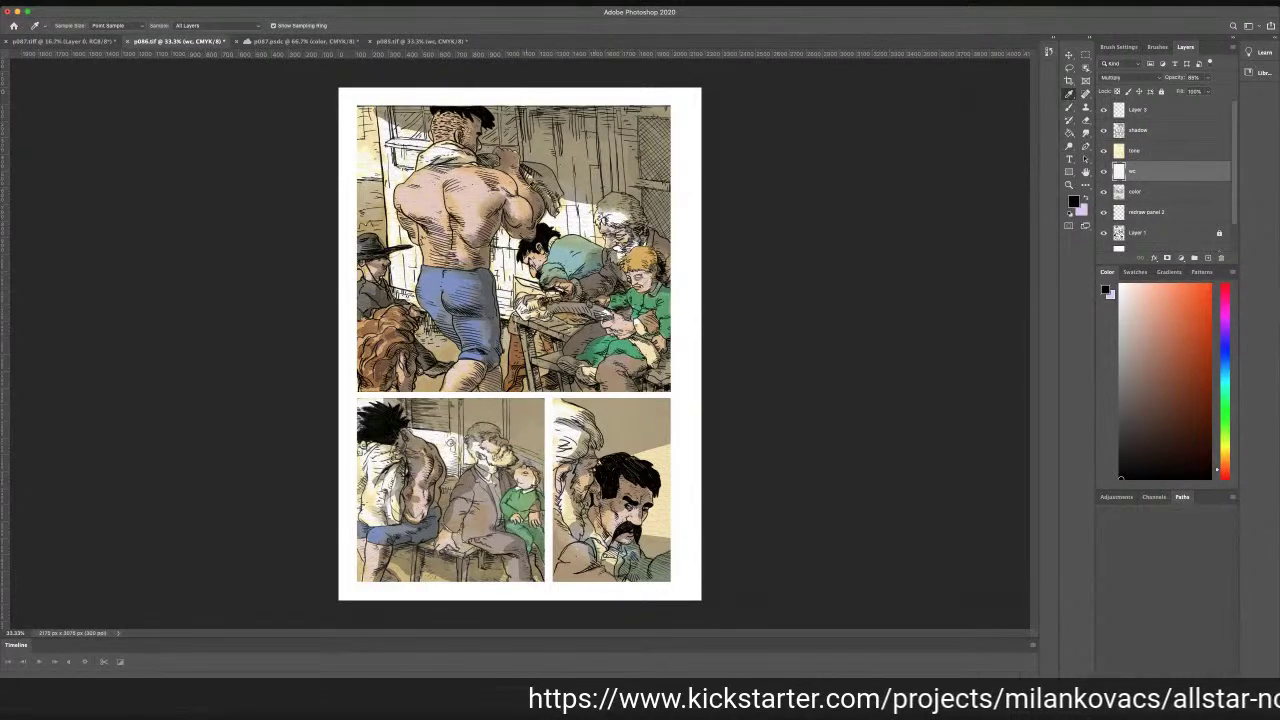
left_click(426, 189)
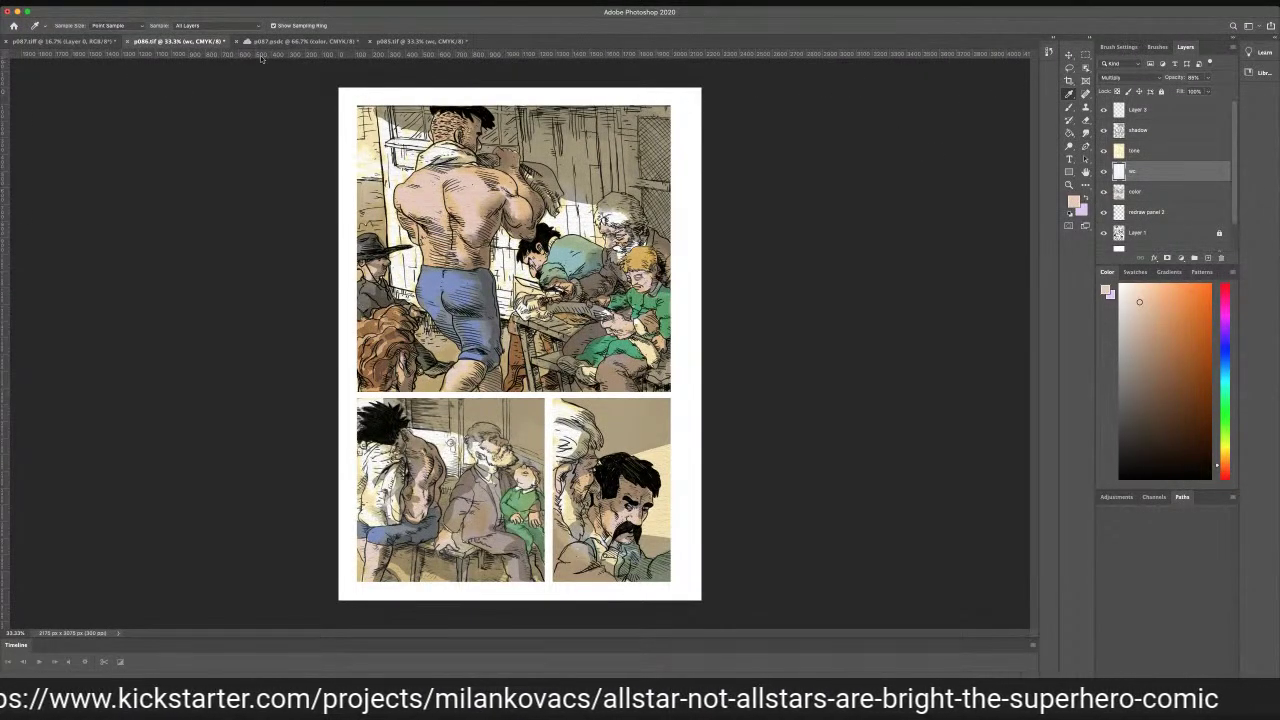
left_click(288, 41)
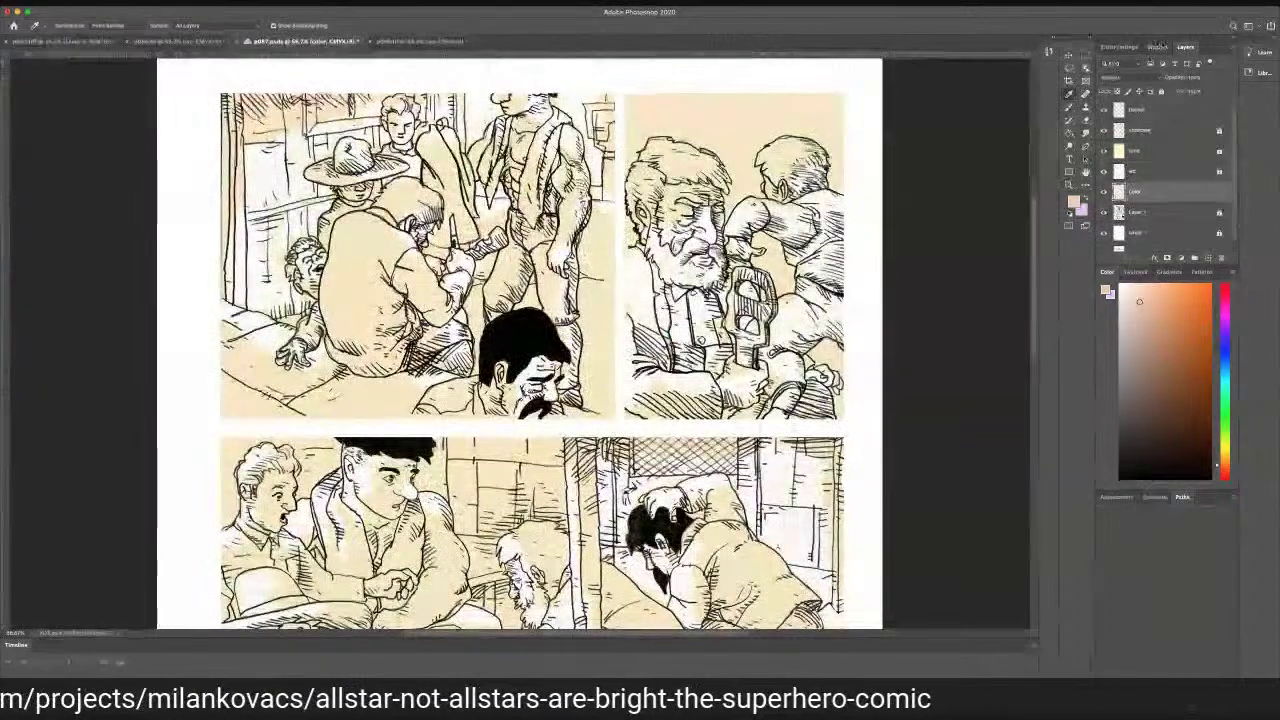
Set the color layer to Multiply and brush the sampled skin tone over the standing man and the other figures' faces and hands in the first panel
left_click(1069, 107)
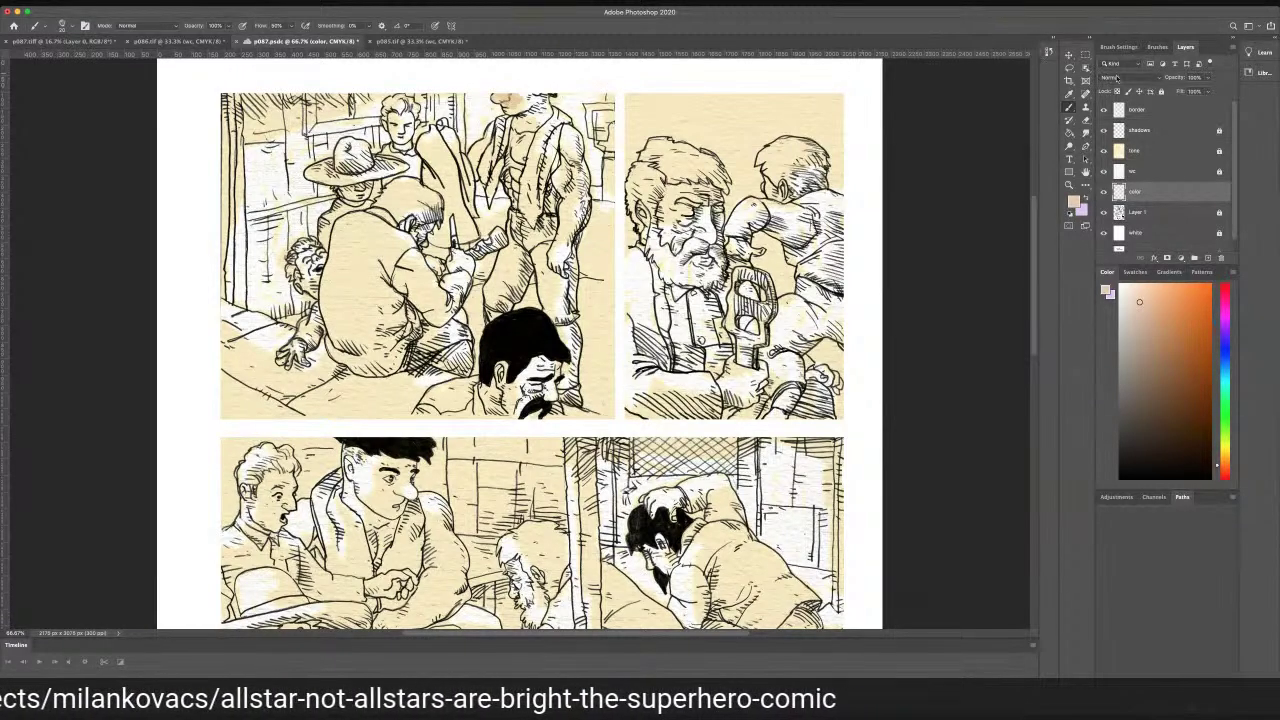
key("shift+alt+m")
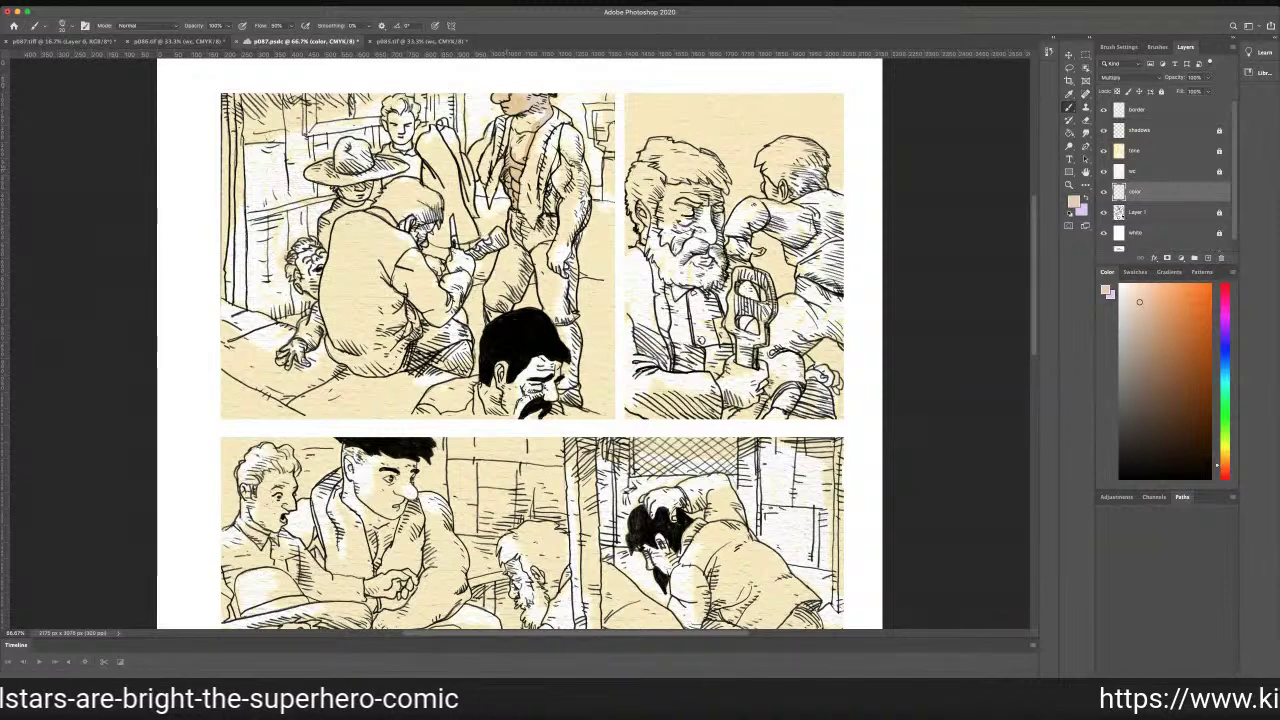
mouse_move(513, 130)
left_mouse_down()
mouse_move(538, 124)
mouse_move(521, 152)
left_mouse_up()
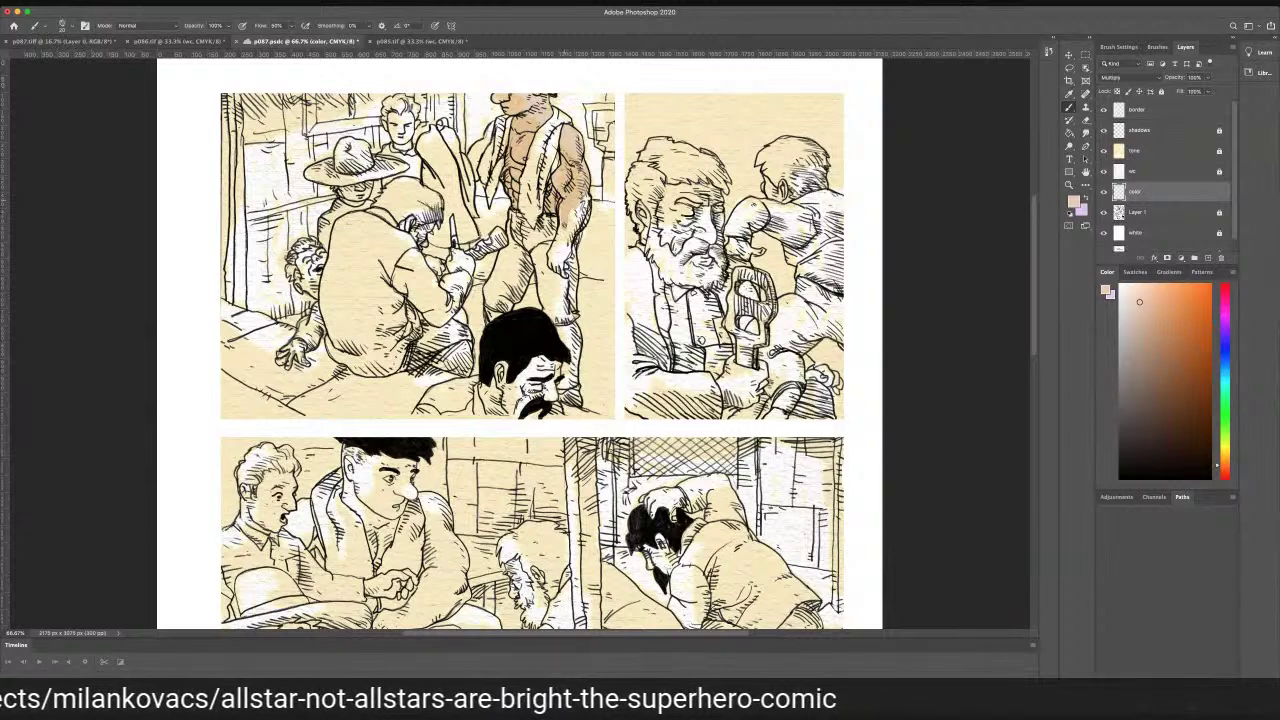
mouse_move(560, 240)
left_mouse_down()
mouse_move(586, 200)
mouse_move(568, 237)
left_mouse_up()
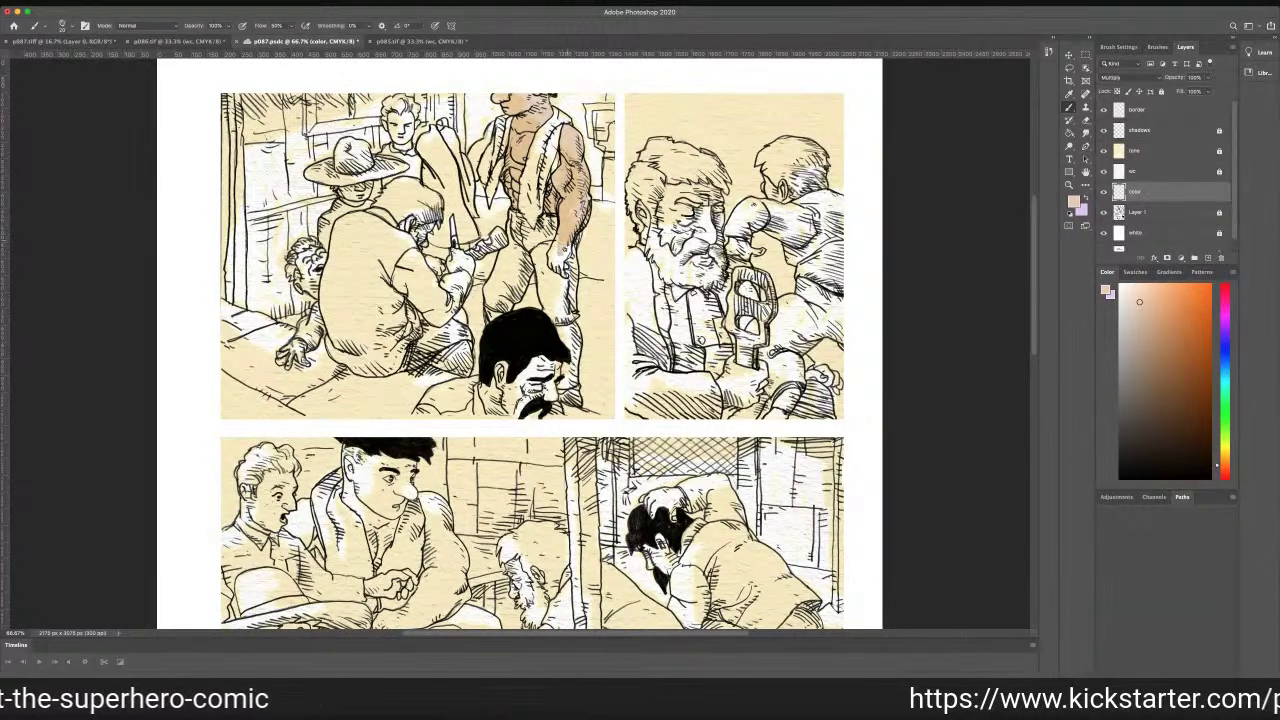
mouse_move(566, 242)
left_mouse_down()
mouse_move(552, 246)
mouse_move(554, 270)
left_mouse_up()
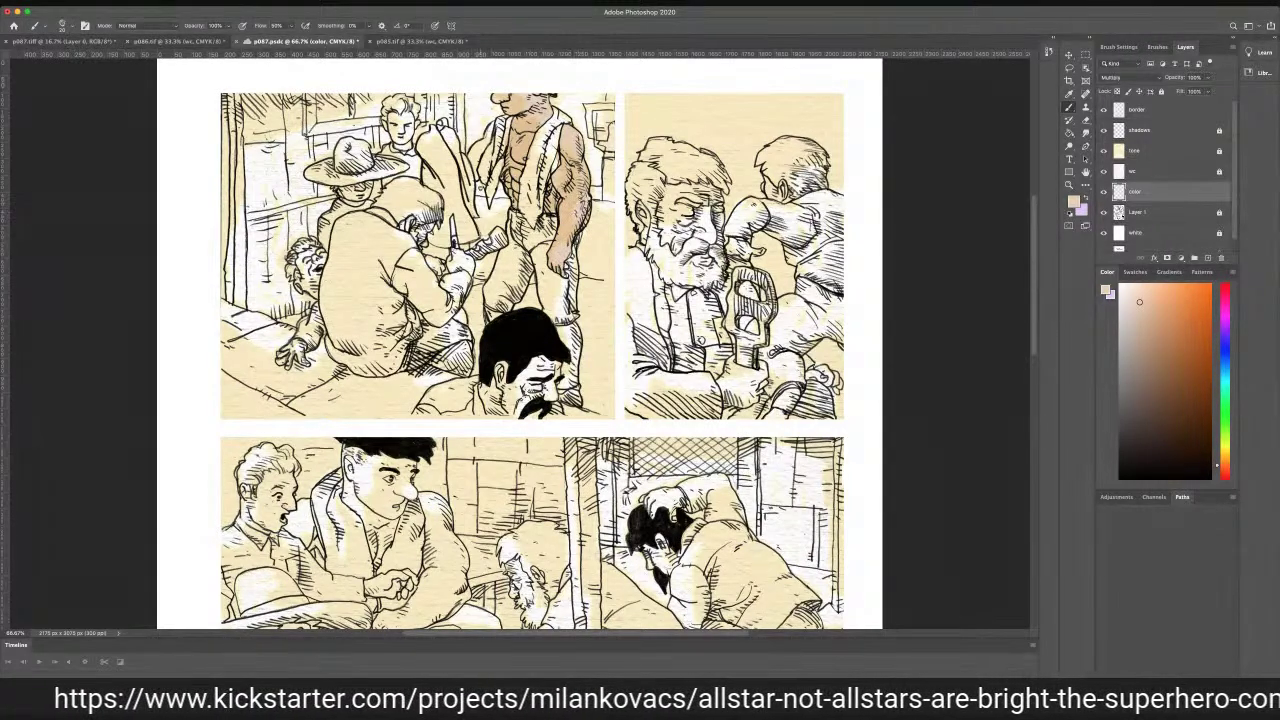
left_click_drag(492, 122, 487, 147)
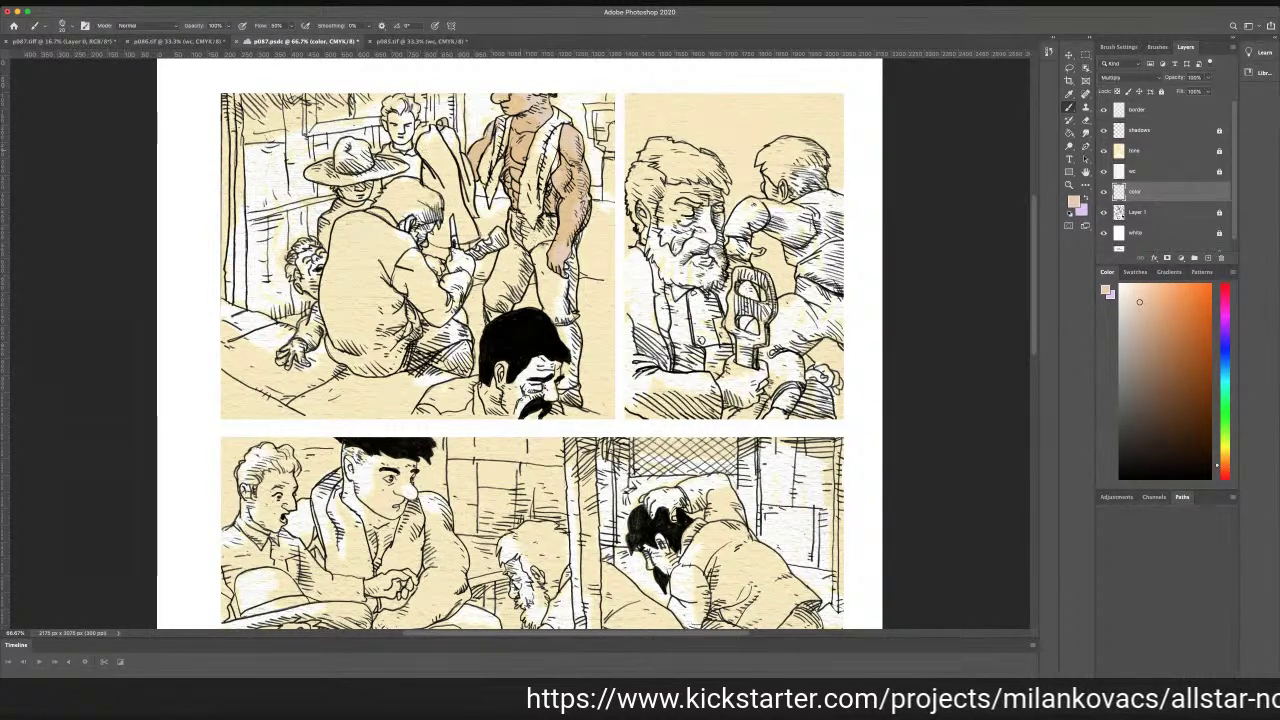
left_click_drag(456, 254, 465, 268)
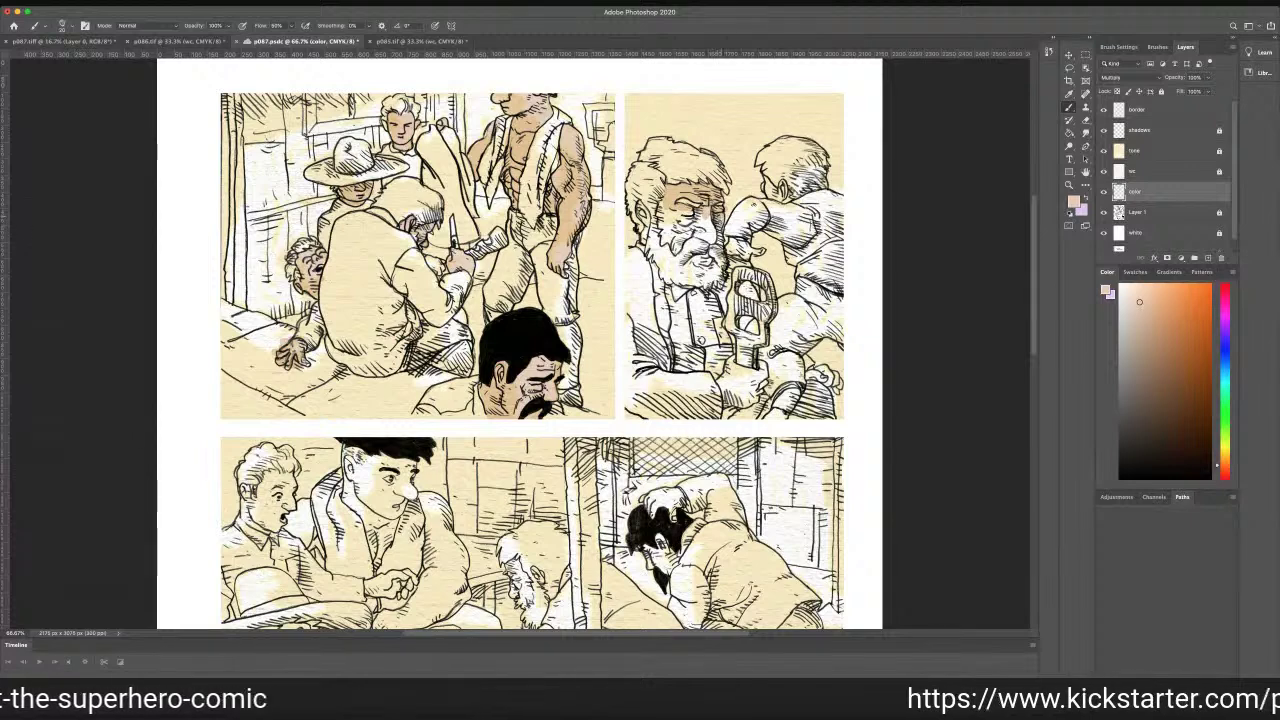
Paint the skin tone on the bearded man's face and hand and the second man's neck and hands in the upper-right panel
mouse_move(714, 238)
left_mouse_down()
mouse_move(704, 215)
mouse_move(680, 247)
mouse_move(662, 220)
mouse_move(682, 220)
left_mouse_up()
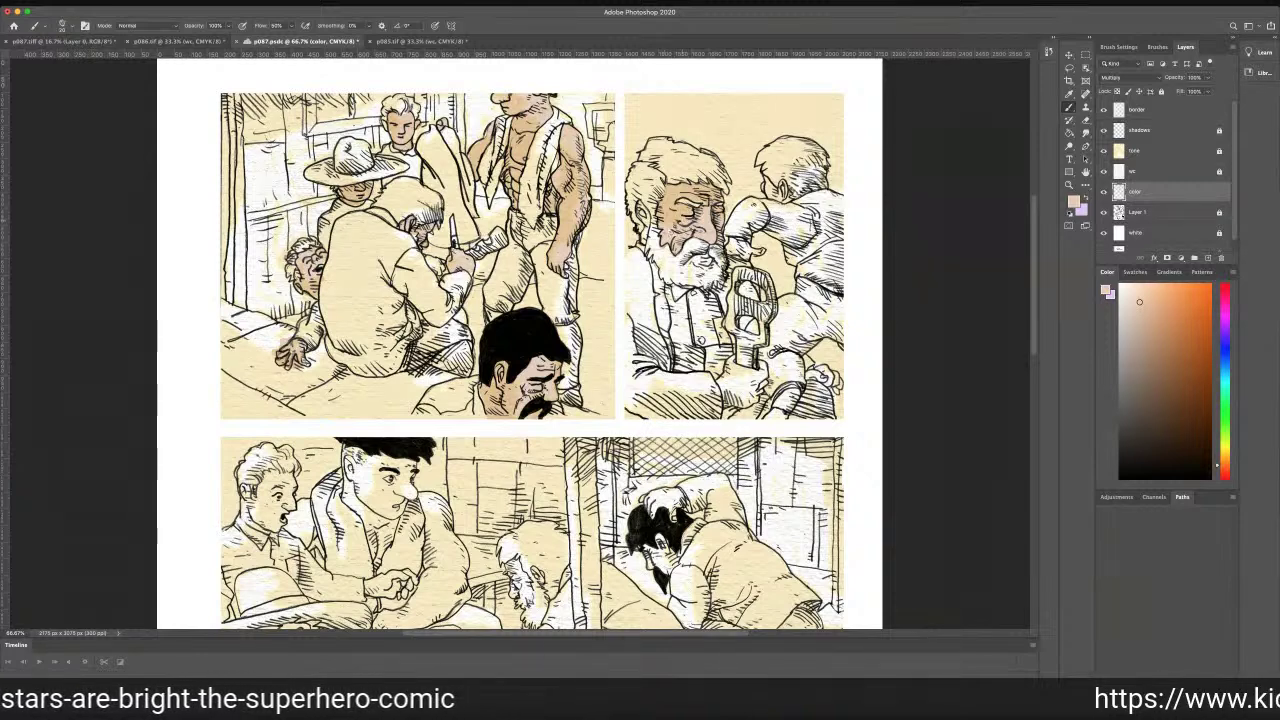
mouse_move(740, 373)
left_mouse_down()
mouse_move(732, 358)
mouse_move(720, 378)
mouse_move(749, 399)
mouse_move(762, 370)
mouse_move(730, 375)
left_mouse_up()
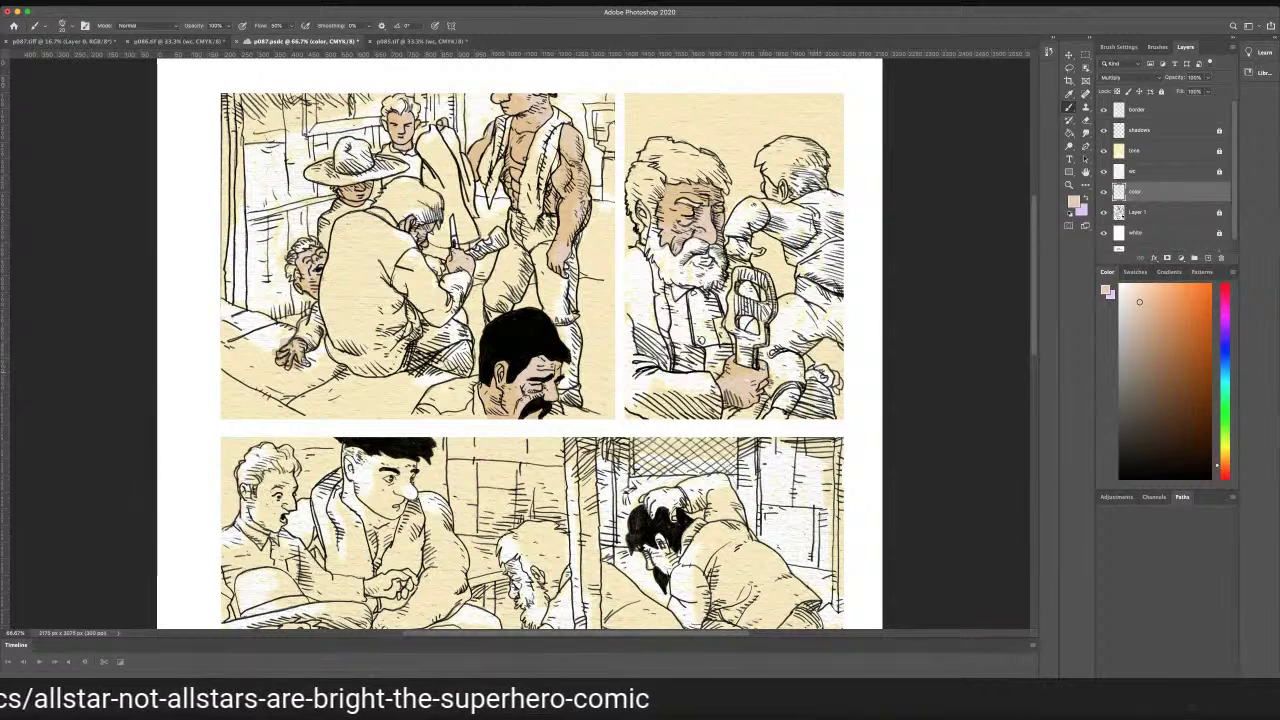
left_click_drag(815, 373, 834, 386)
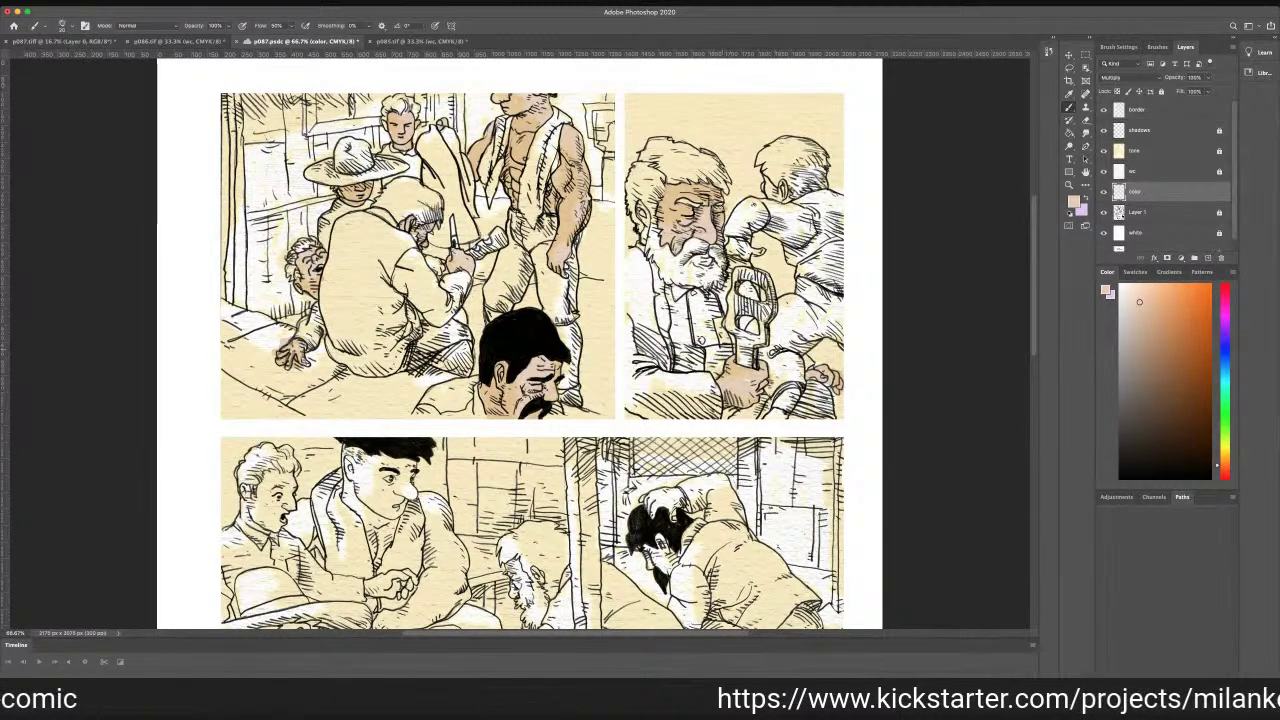
left_click_drag(766, 179, 785, 197)
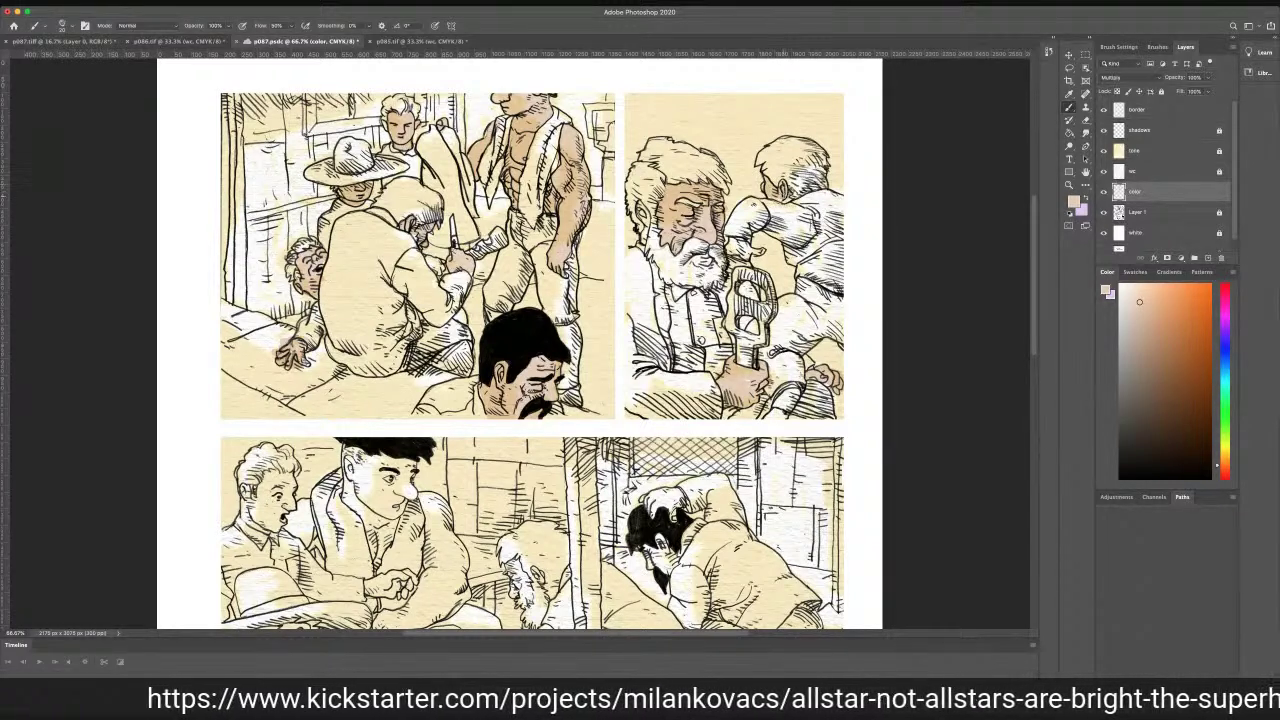
mouse_move(737, 251)
left_mouse_down()
mouse_move(748, 248)
mouse_move(729, 243)
mouse_move(756, 252)
mouse_move(733, 249)
left_mouse_up()
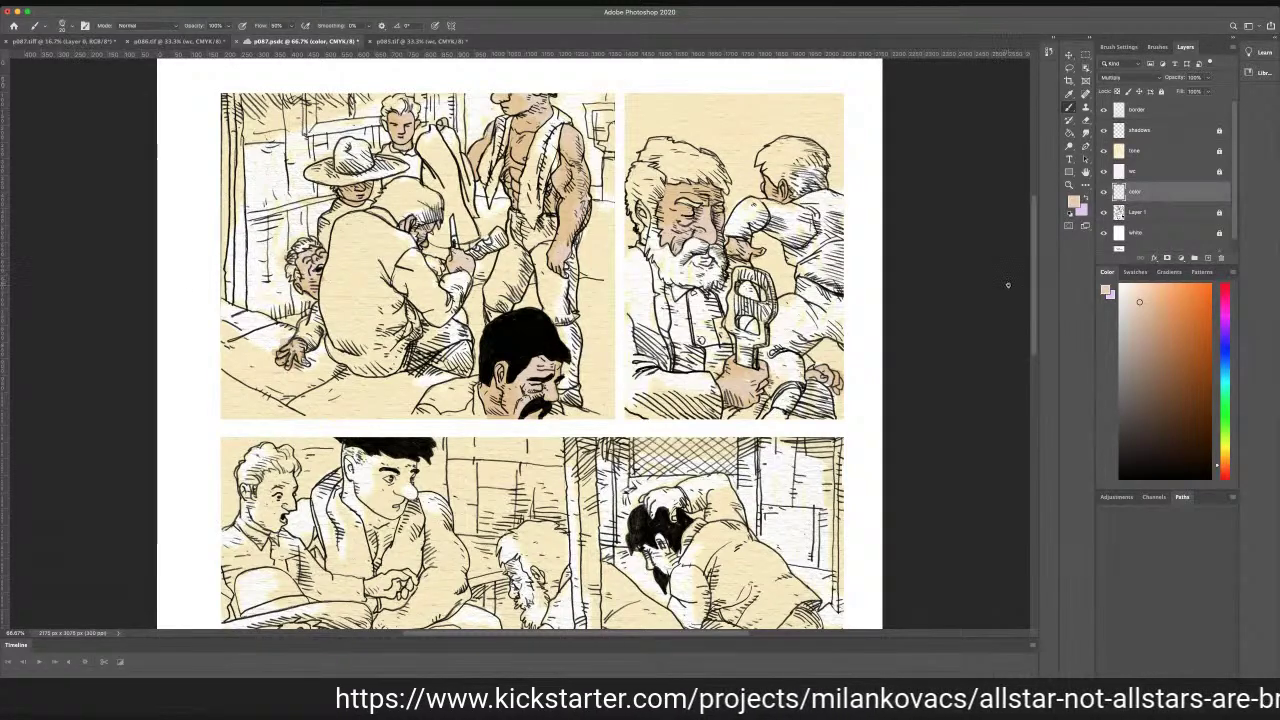
Color the blond man's face and hands and the dark-haired man's face, neck and chest with the skin tone in the middle panel
mouse_move(1036, 310)
left_mouse_down()
mouse_move(1036, 343)
mouse_move(1036, 301)
left_mouse_up()
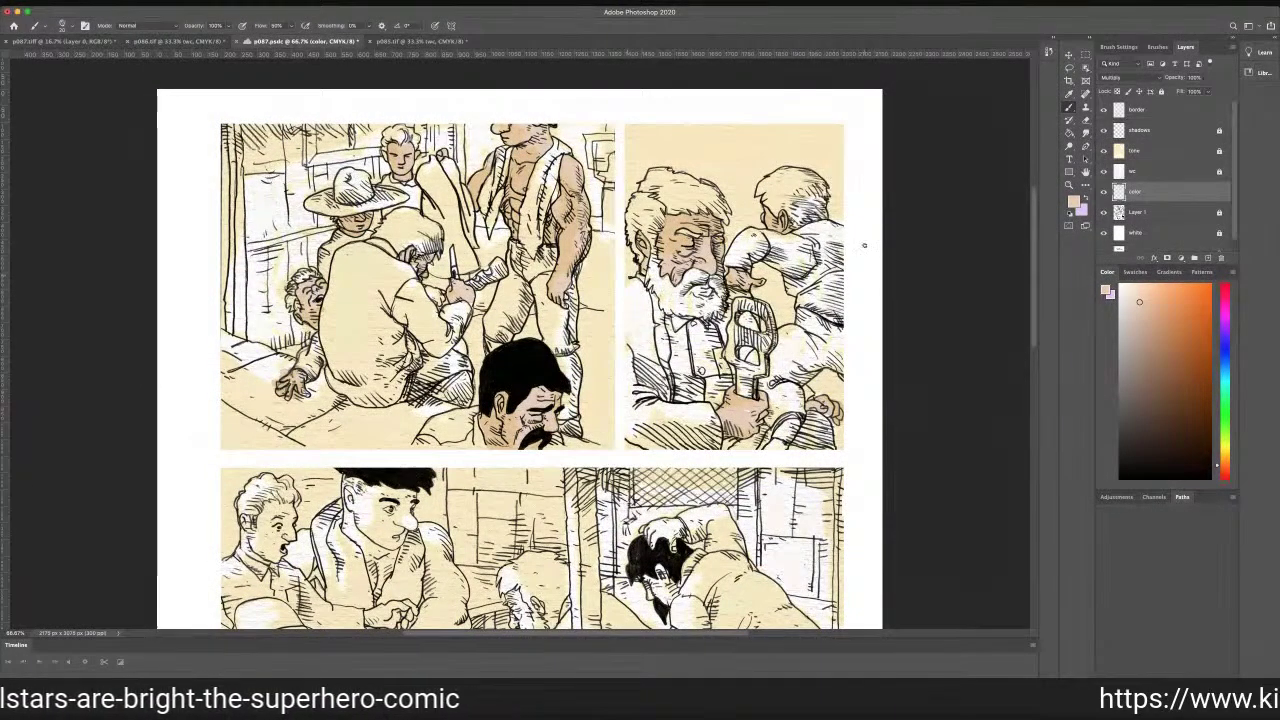
scroll(1033, 257, "down", 5)
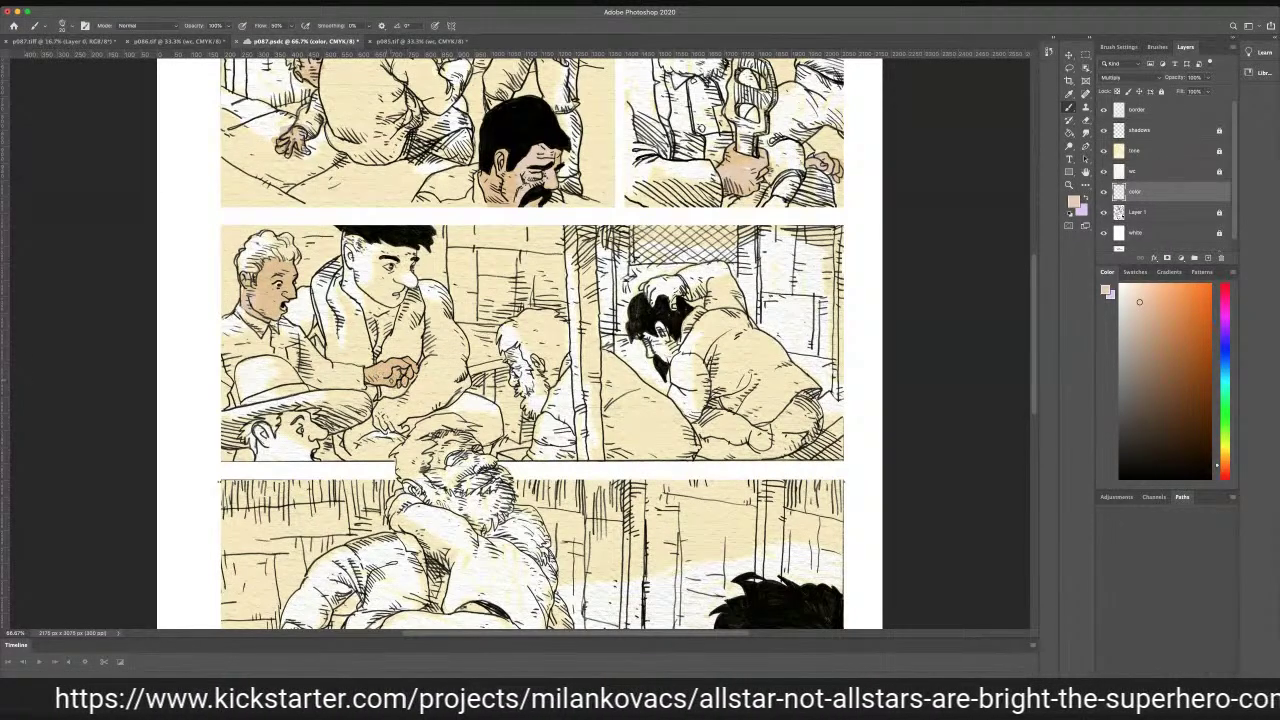
left_click_drag(366, 276, 350, 240)
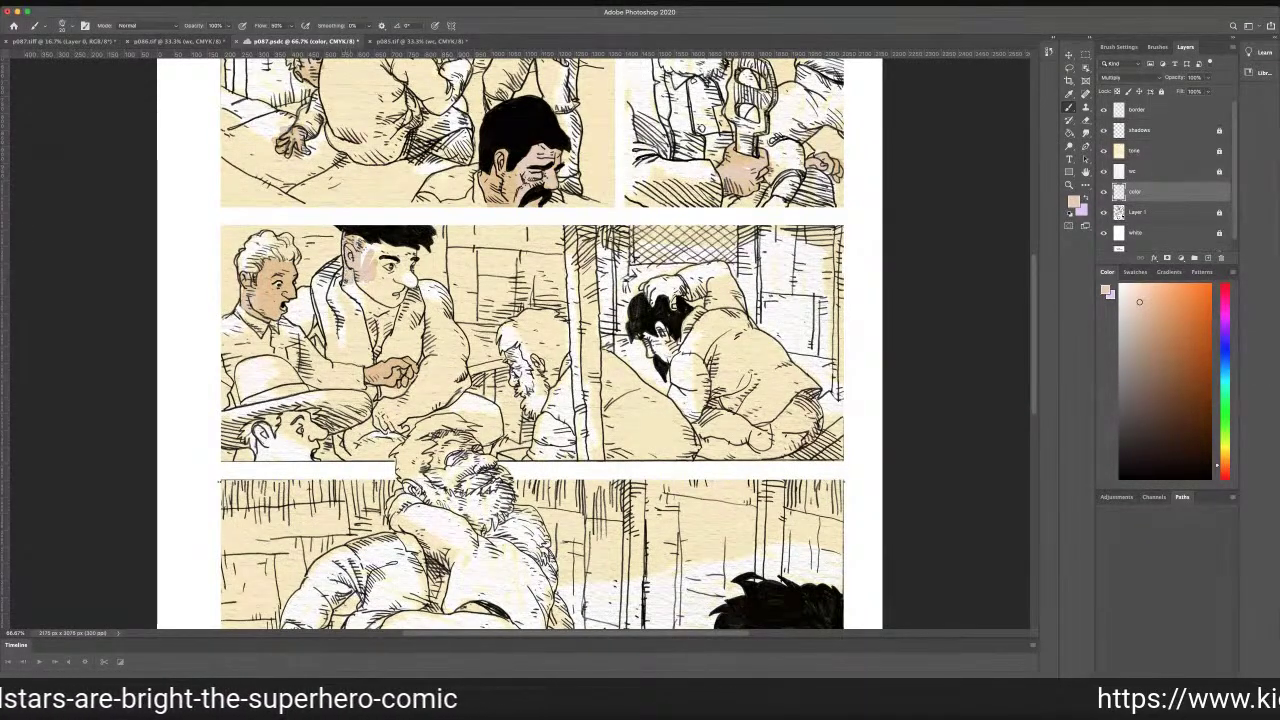
left_click_drag(347, 284, 371, 297)
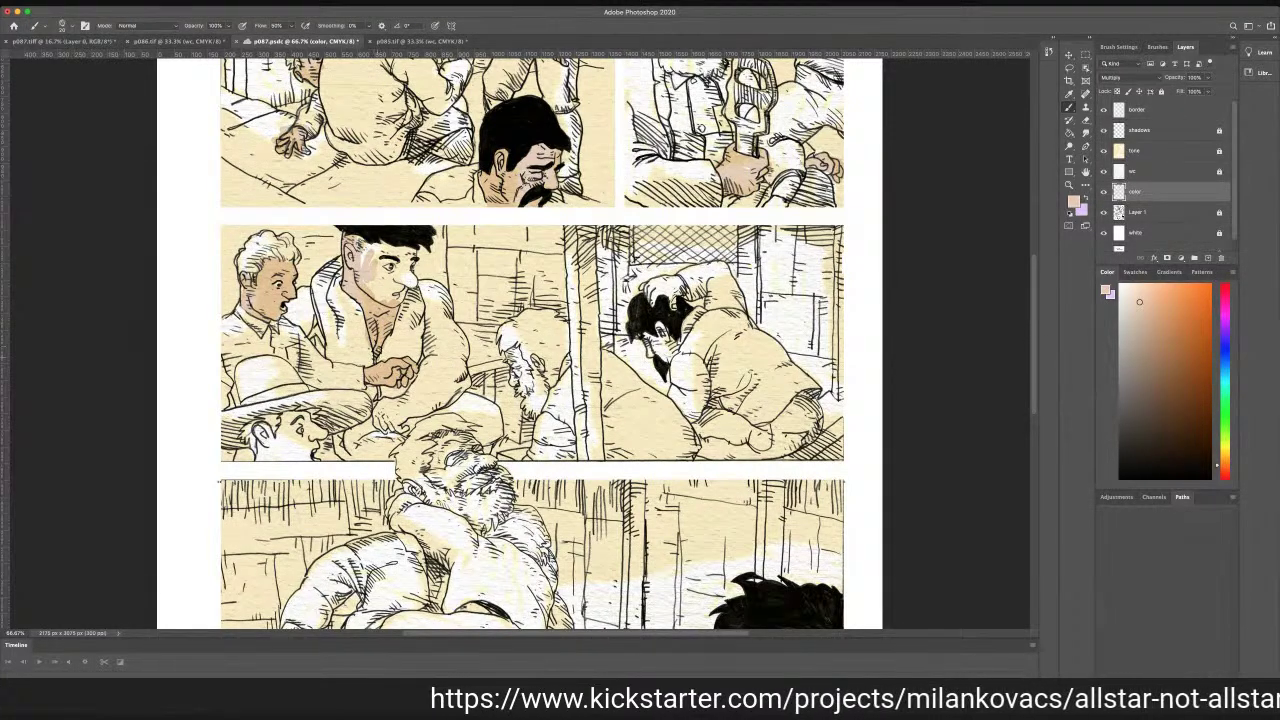
mouse_move(373, 272)
left_mouse_down()
mouse_move(374, 287)
mouse_move(405, 266)
left_mouse_up()
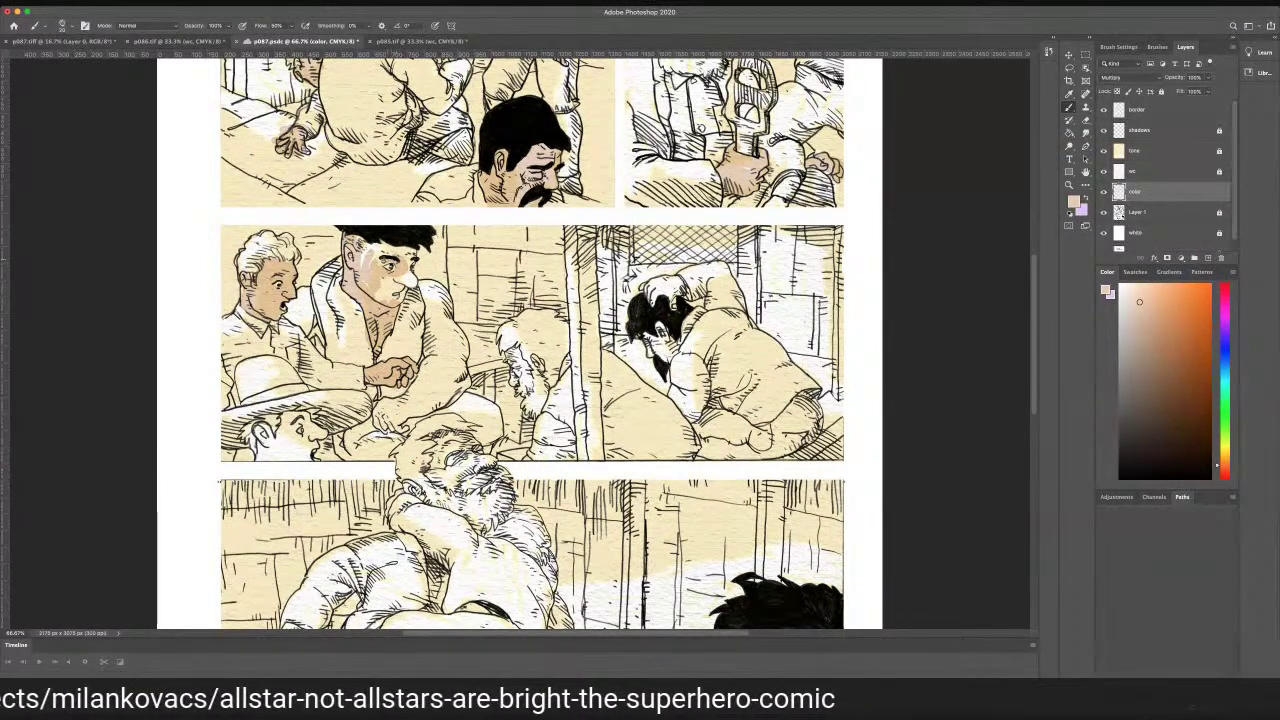
left_click_drag(374, 264, 367, 246)
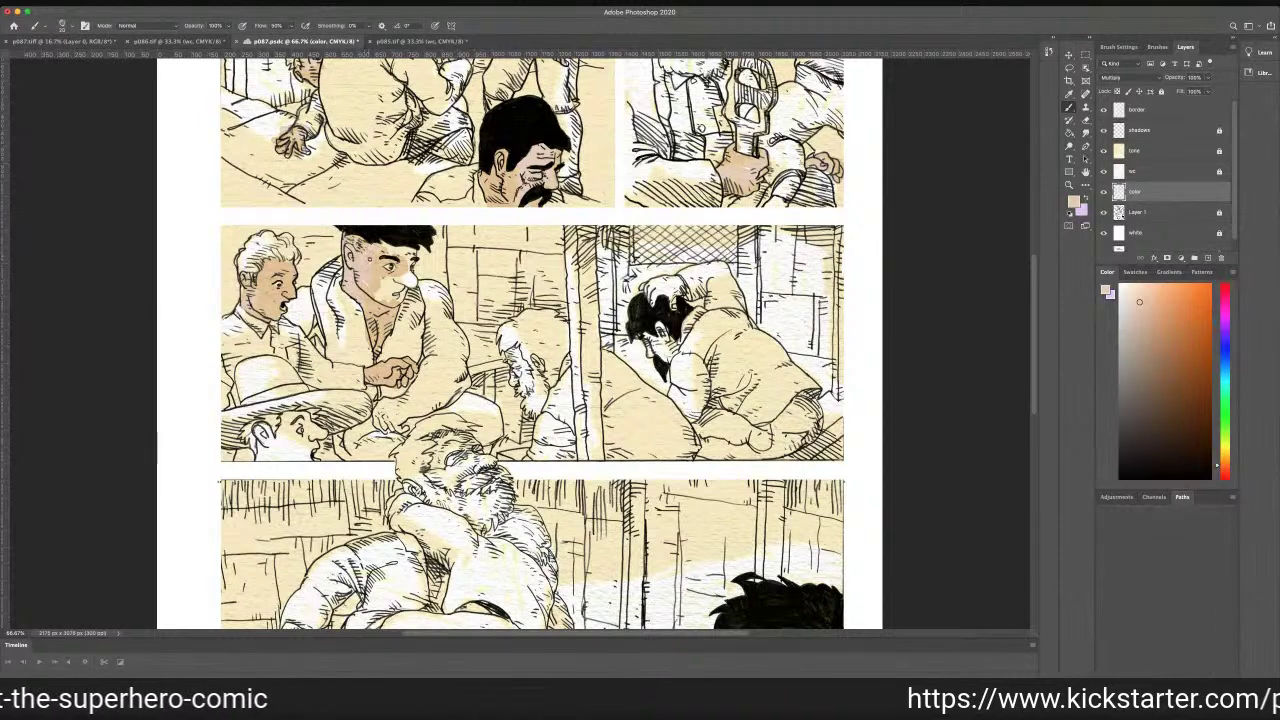
mouse_move(364, 280)
left_mouse_down()
mouse_move(367, 298)
mouse_move(406, 291)
mouse_move(394, 298)
left_mouse_up()
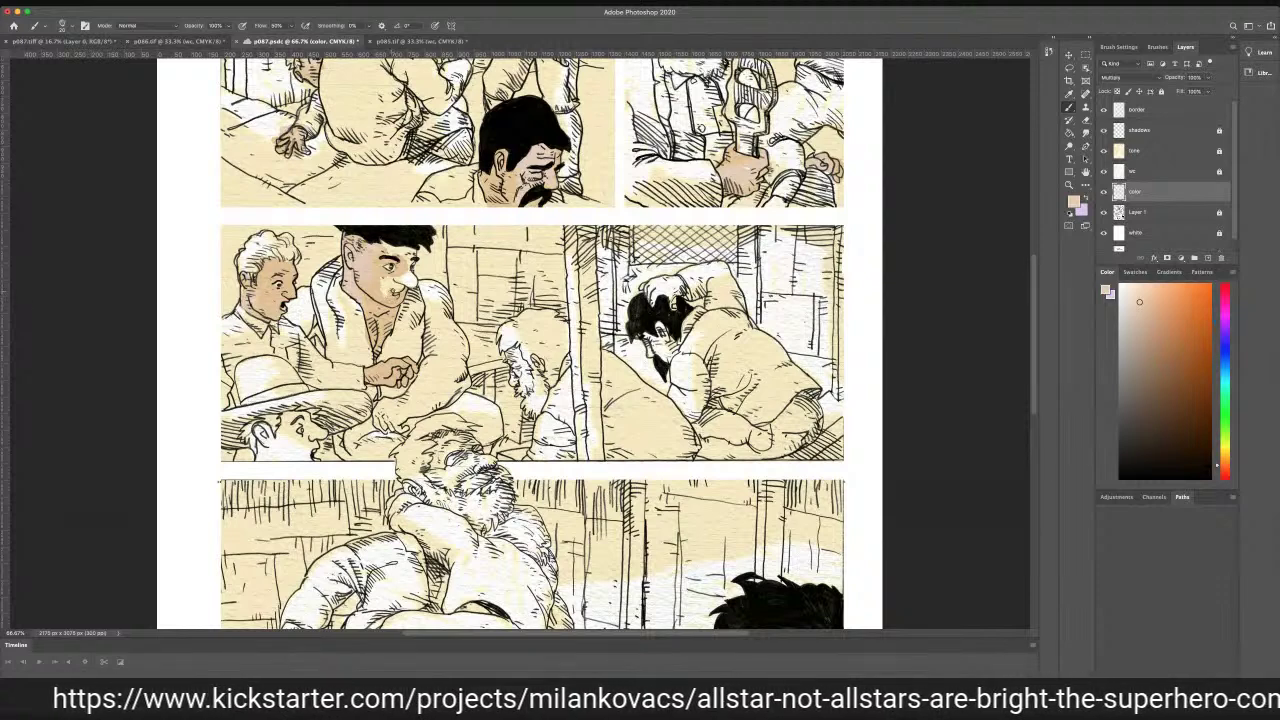
mouse_move(380, 278)
left_mouse_down()
mouse_move(385, 291)
mouse_move(415, 278)
mouse_move(410, 287)
mouse_move(412, 261)
left_mouse_up()
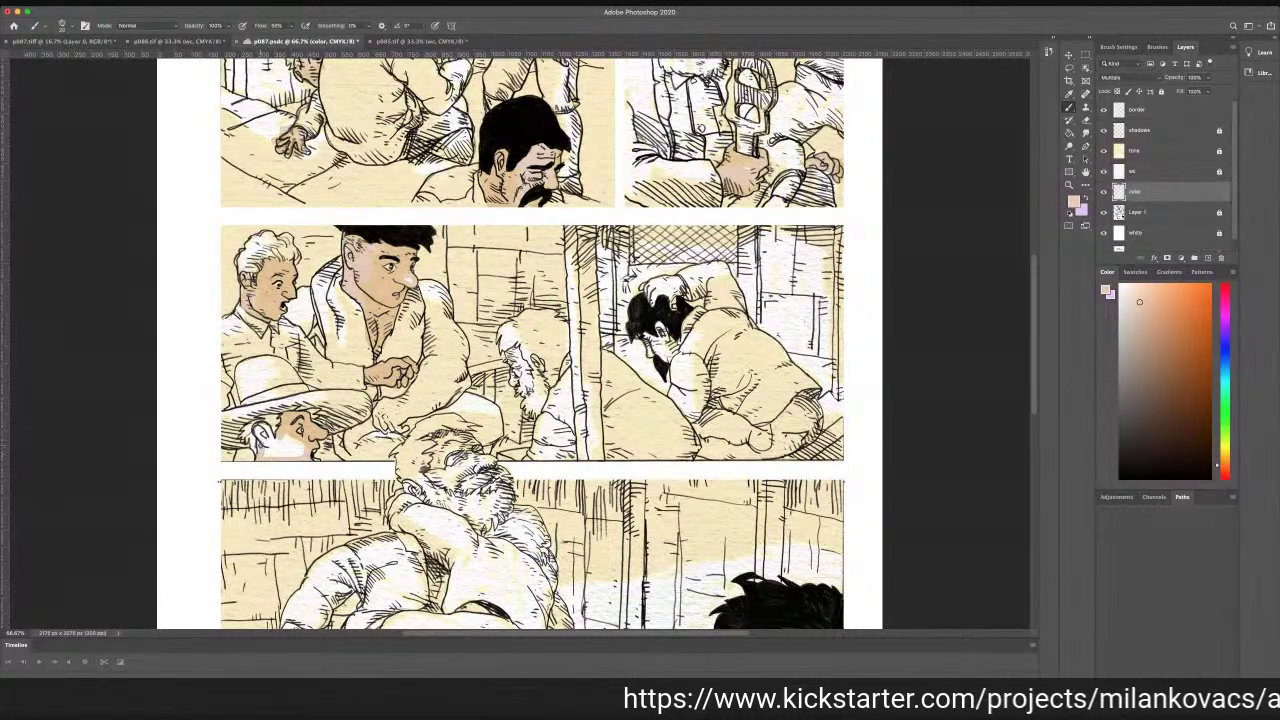
Apply the skin tone to the faces of the hatted man and the old bearded man, and to the crouching man's face and hand
mouse_move(258, 428)
left_mouse_down()
mouse_move(268, 445)
mouse_move(312, 450)
mouse_move(263, 451)
left_mouse_up()
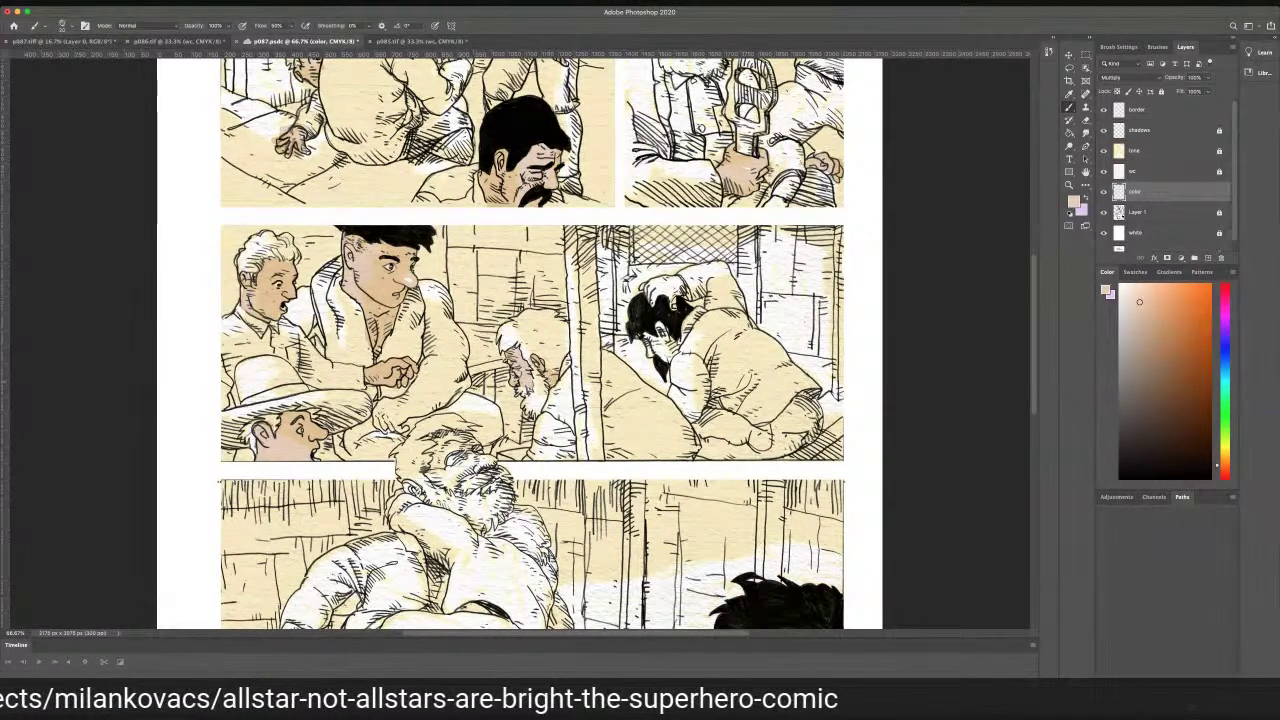
mouse_move(657, 288)
left_mouse_down()
mouse_move(667, 282)
mouse_move(648, 291)
mouse_move(675, 302)
mouse_move(677, 290)
left_mouse_up()
mouse_move(652, 346)
left_mouse_down()
mouse_move(678, 350)
mouse_move(660, 327)
mouse_move(668, 354)
left_mouse_up()
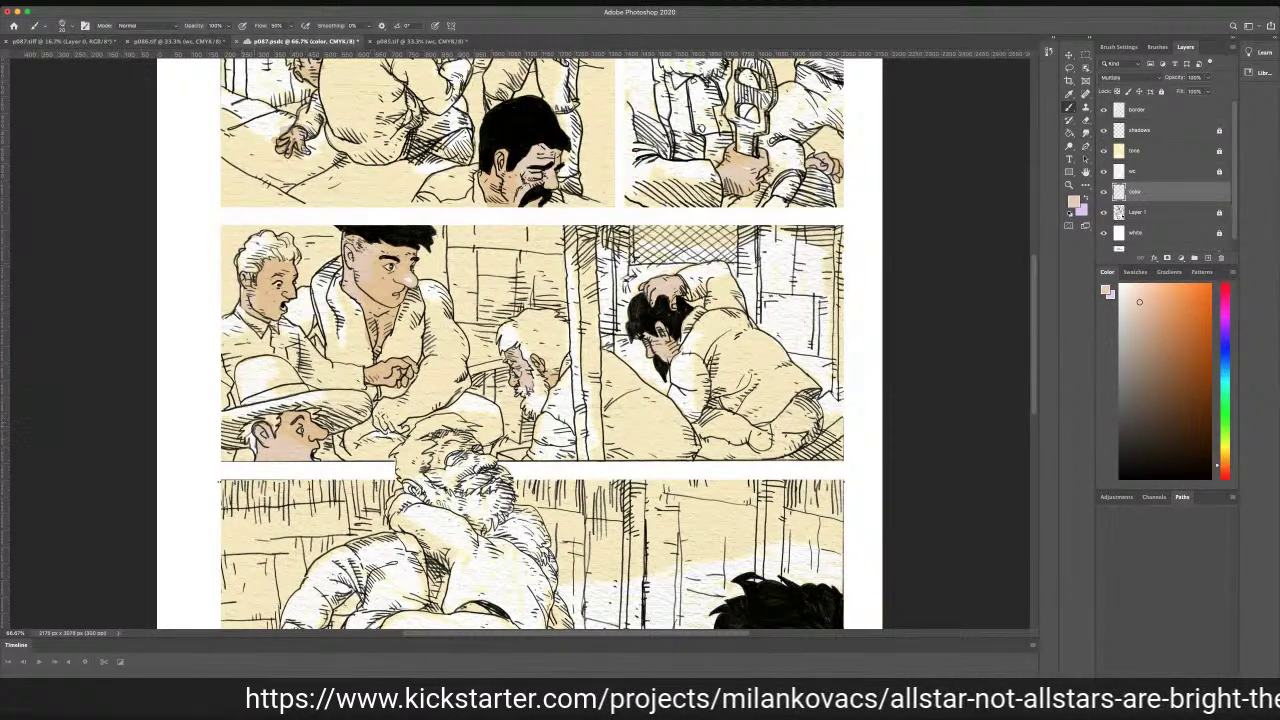
Fill the towel-draped dark-haired man's hand, bare arm and shoulders with the skin tone in the middle panel
mouse_move(402, 407)
left_mouse_down()
mouse_move(388, 400)
mouse_move(375, 415)
mouse_move(402, 429)
mouse_move(380, 408)
left_mouse_up()
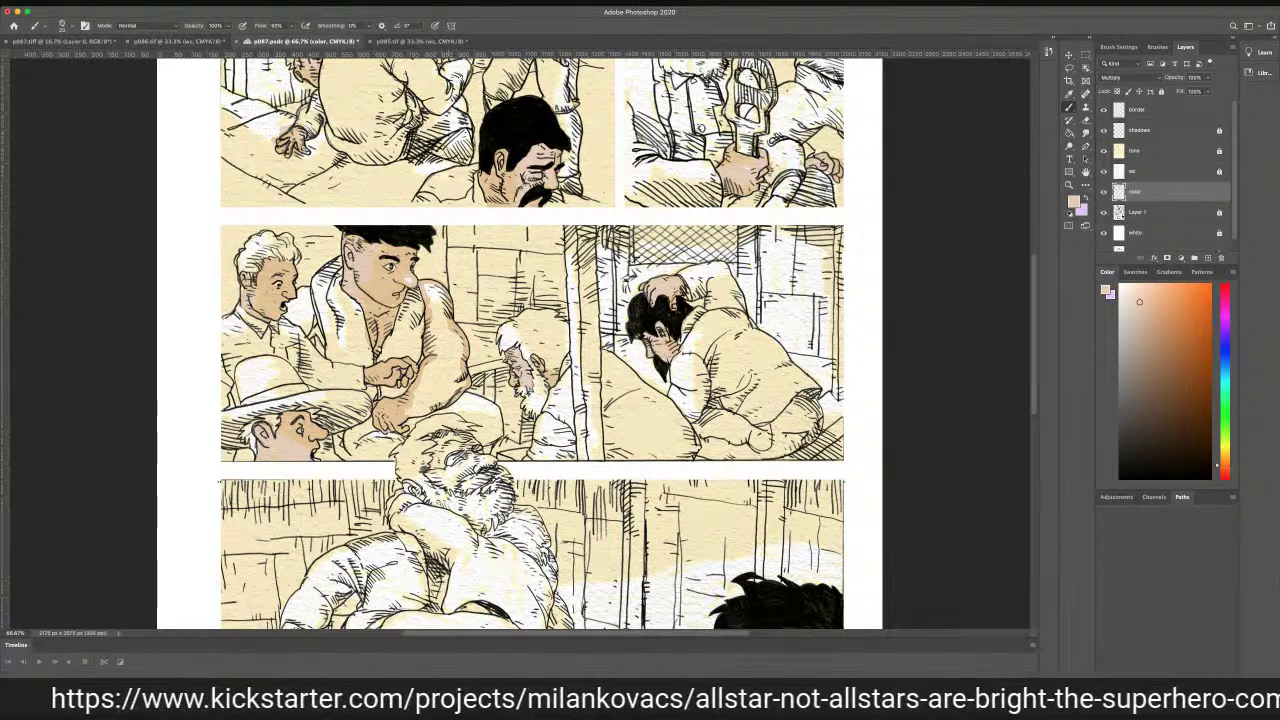
mouse_move(405, 410)
left_mouse_down()
mouse_move(434, 394)
mouse_move(432, 362)
mouse_move(450, 362)
mouse_move(458, 388)
mouse_move(436, 400)
mouse_move(449, 353)
mouse_move(434, 290)
mouse_move(438, 332)
mouse_move(460, 358)
left_mouse_up()
mouse_move(302, 314)
left_mouse_down()
mouse_move(321, 350)
mouse_move(307, 293)
mouse_move(293, 302)
mouse_move(301, 321)
mouse_move(297, 306)
left_mouse_up()
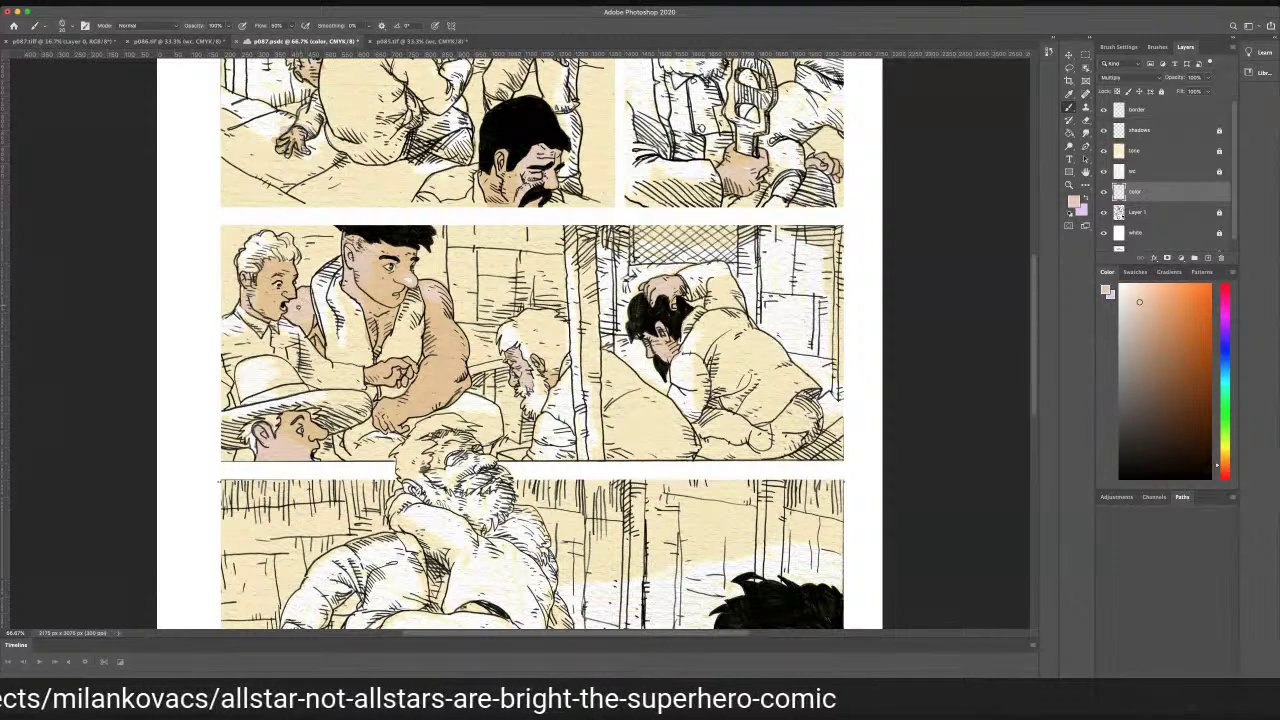
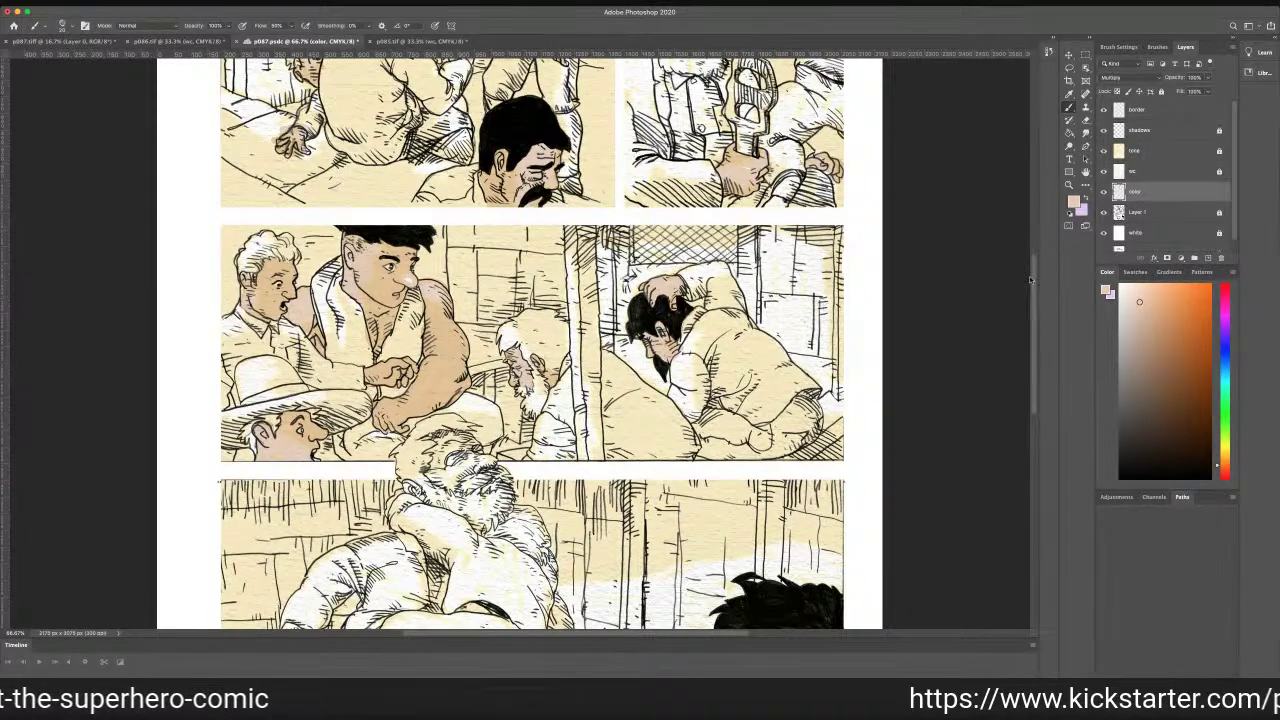
Paint the skin tone on the reclining bearded man's face and both hands in the bottom panel
scroll(1035, 279, "down", 3)
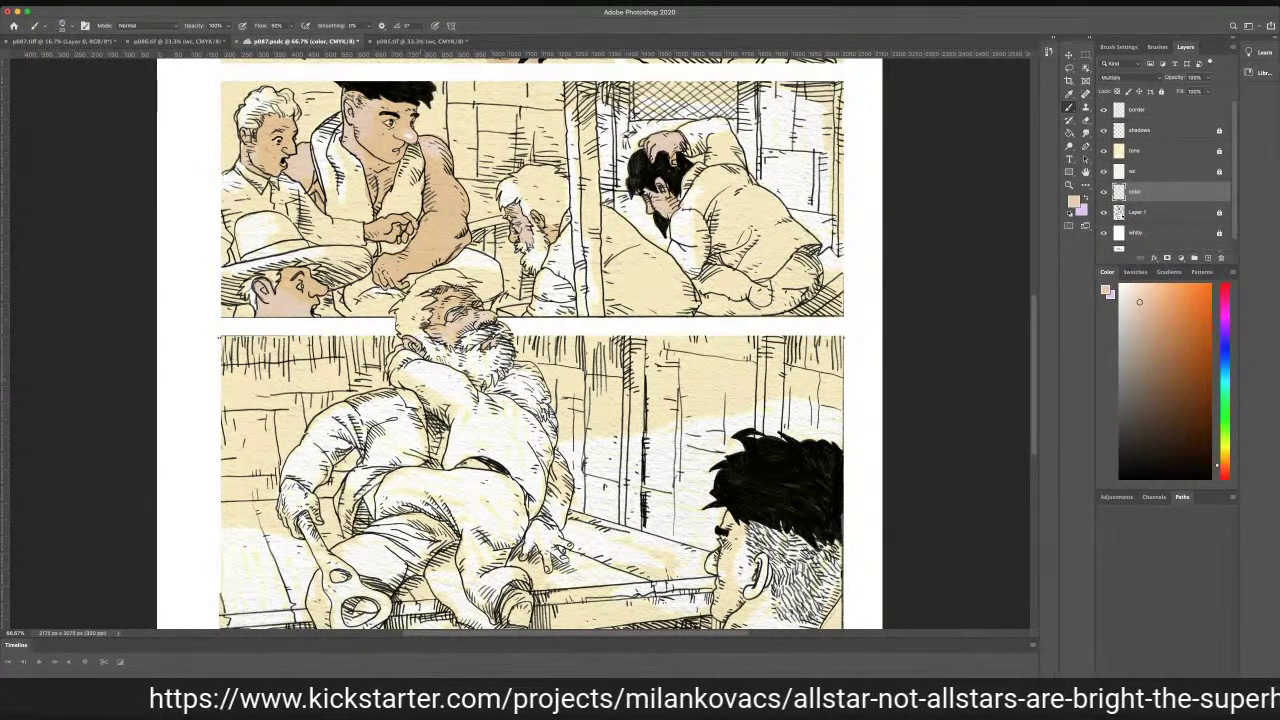
mouse_move(548, 525)
left_mouse_down()
mouse_move(530, 534)
mouse_move(547, 571)
mouse_move(567, 546)
mouse_move(556, 532)
left_mouse_up()
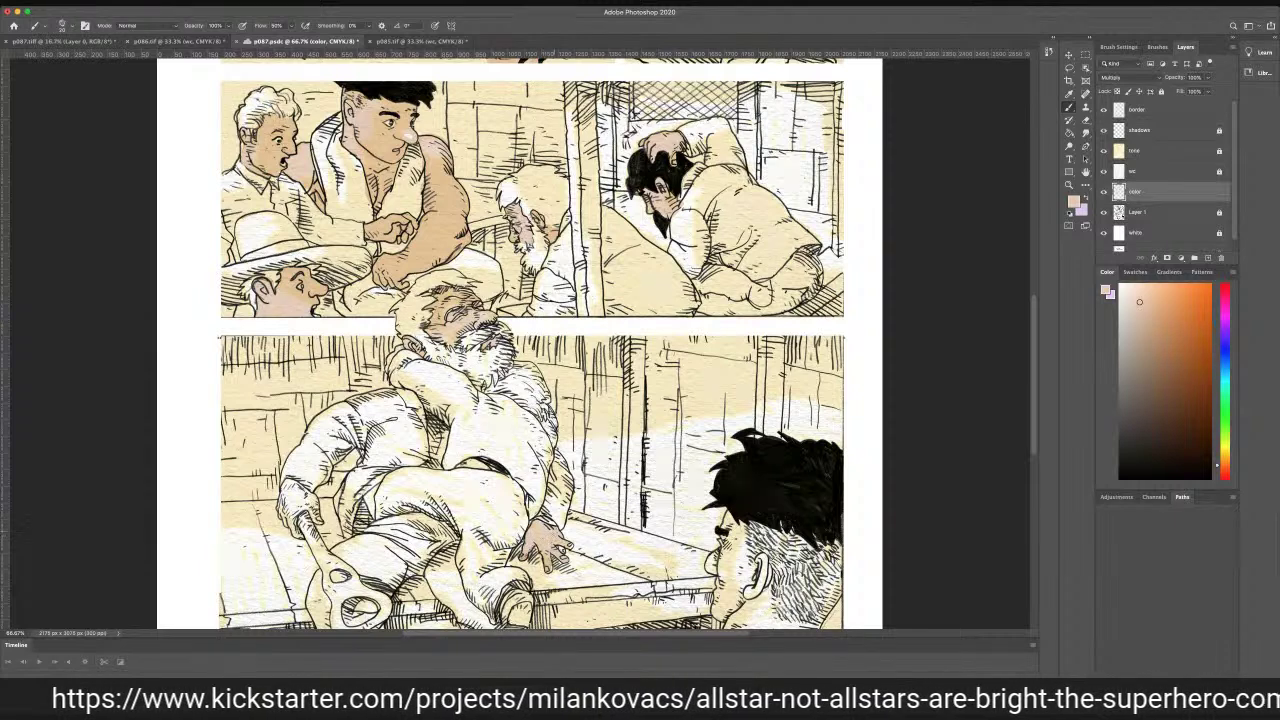
left_click_drag(554, 546, 564, 553)
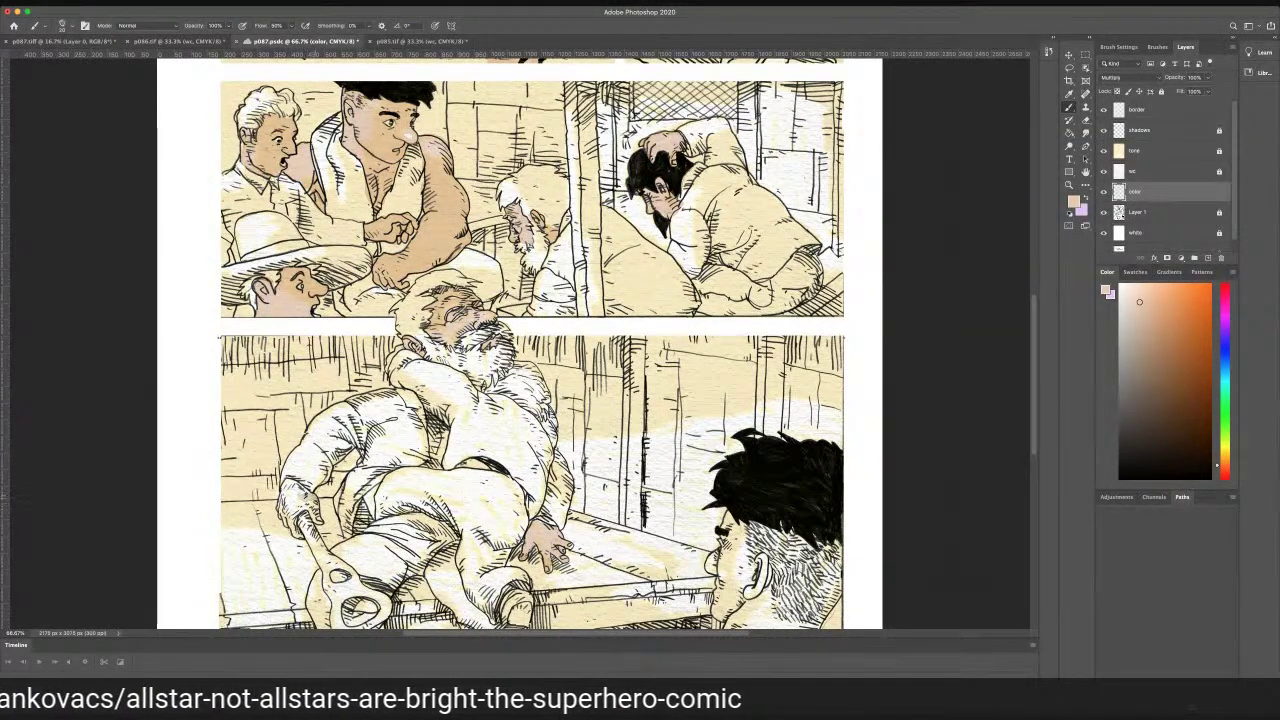
mouse_move(311, 499)
left_mouse_down()
mouse_move(319, 521)
mouse_move(284, 485)
mouse_move(301, 511)
mouse_move(290, 517)
left_mouse_up()
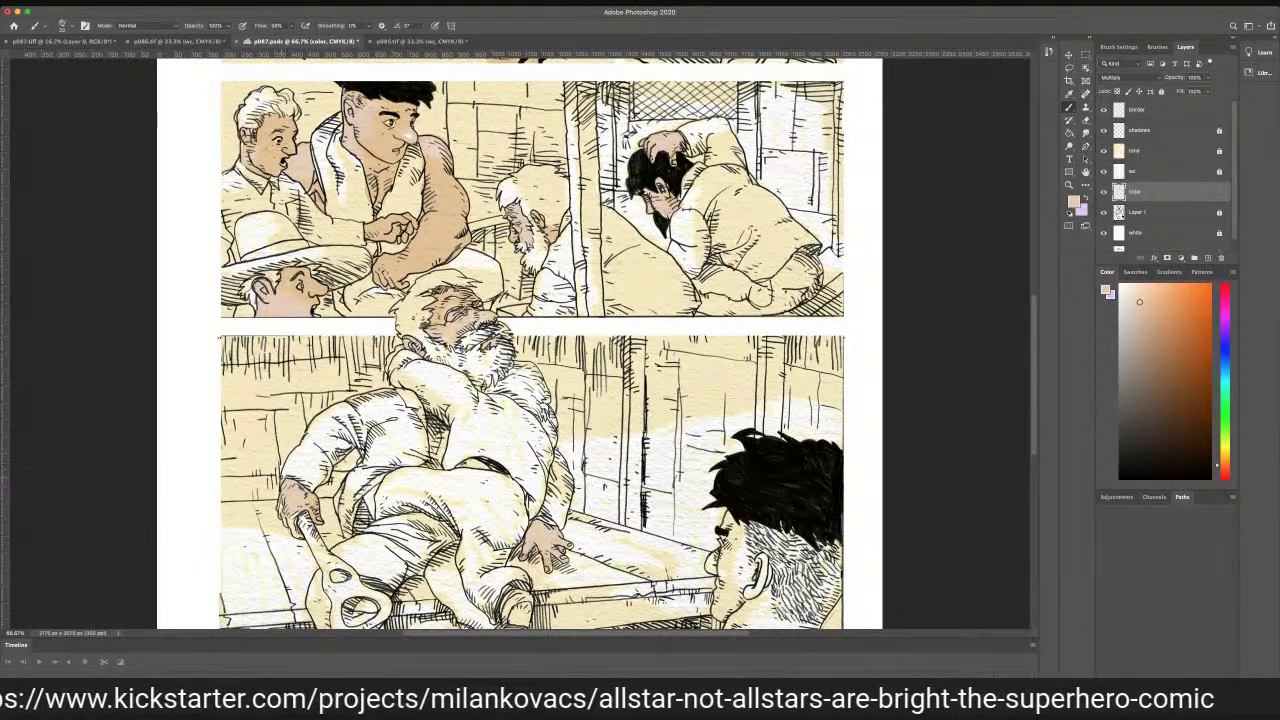
Finish the reclining man's hand, paint the skin tone on the foreground dark-haired man's face, ear, neck and shaved hair in the bottom panel, and save
left_click_drag(292, 511, 297, 527)
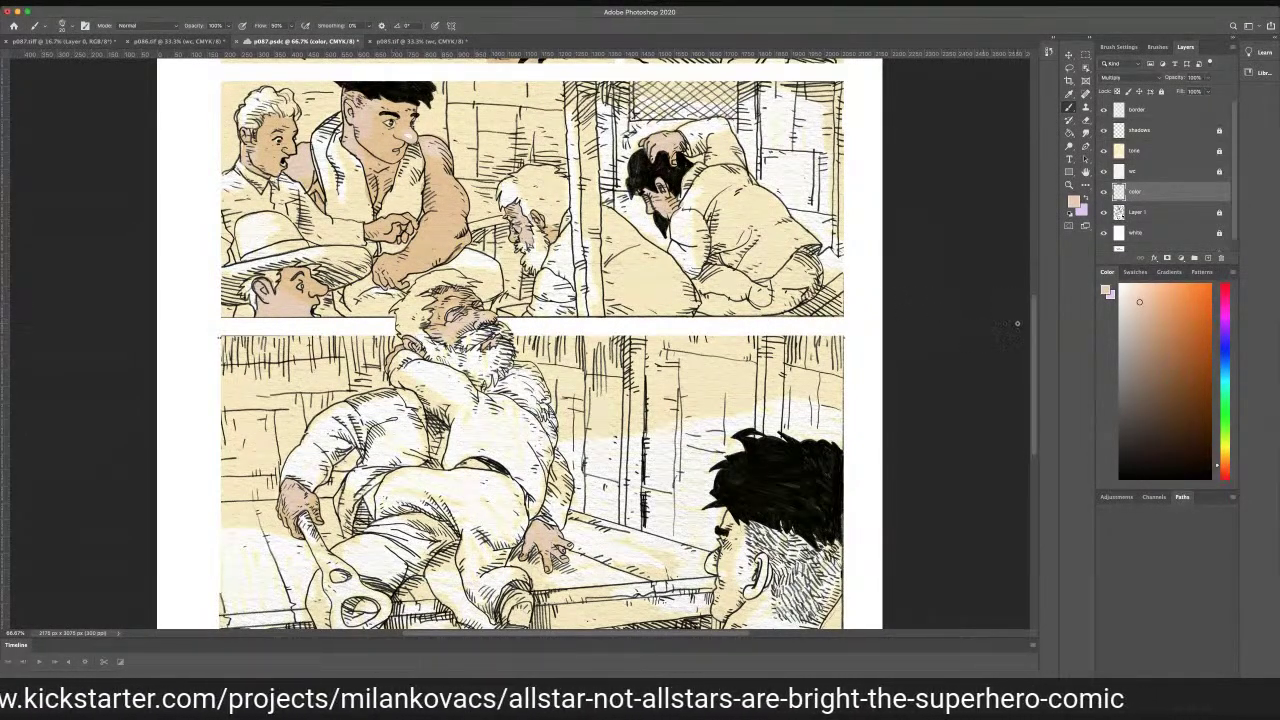
scroll(1020, 324, "down", 5)
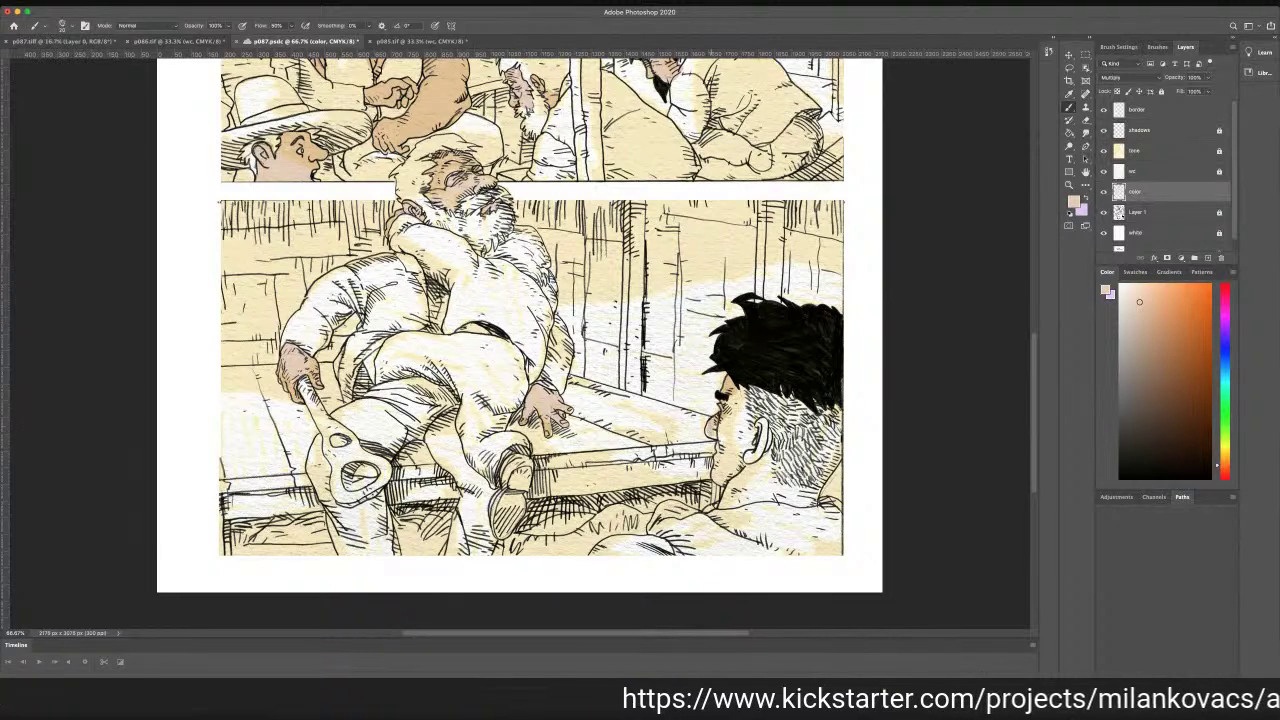
mouse_move(716, 436)
left_mouse_down()
mouse_move(746, 396)
mouse_move(732, 398)
mouse_move(768, 395)
mouse_move(770, 441)
mouse_move(746, 422)
mouse_move(733, 464)
mouse_move(721, 442)
left_mouse_up()
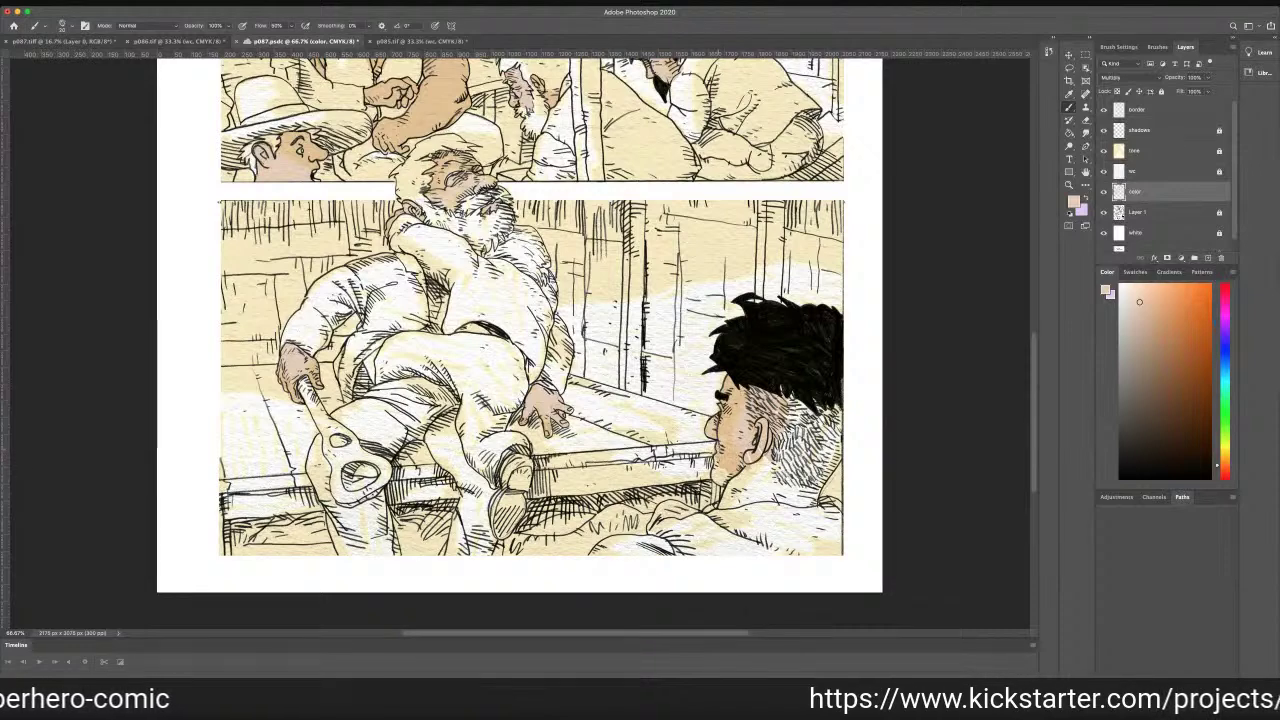
mouse_move(718, 460)
left_mouse_down()
mouse_move(715, 473)
mouse_move(753, 470)
mouse_move(812, 414)
mouse_move(826, 424)
mouse_move(800, 405)
mouse_move(824, 405)
mouse_move(838, 438)
mouse_move(818, 490)
mouse_move(738, 501)
left_mouse_up()
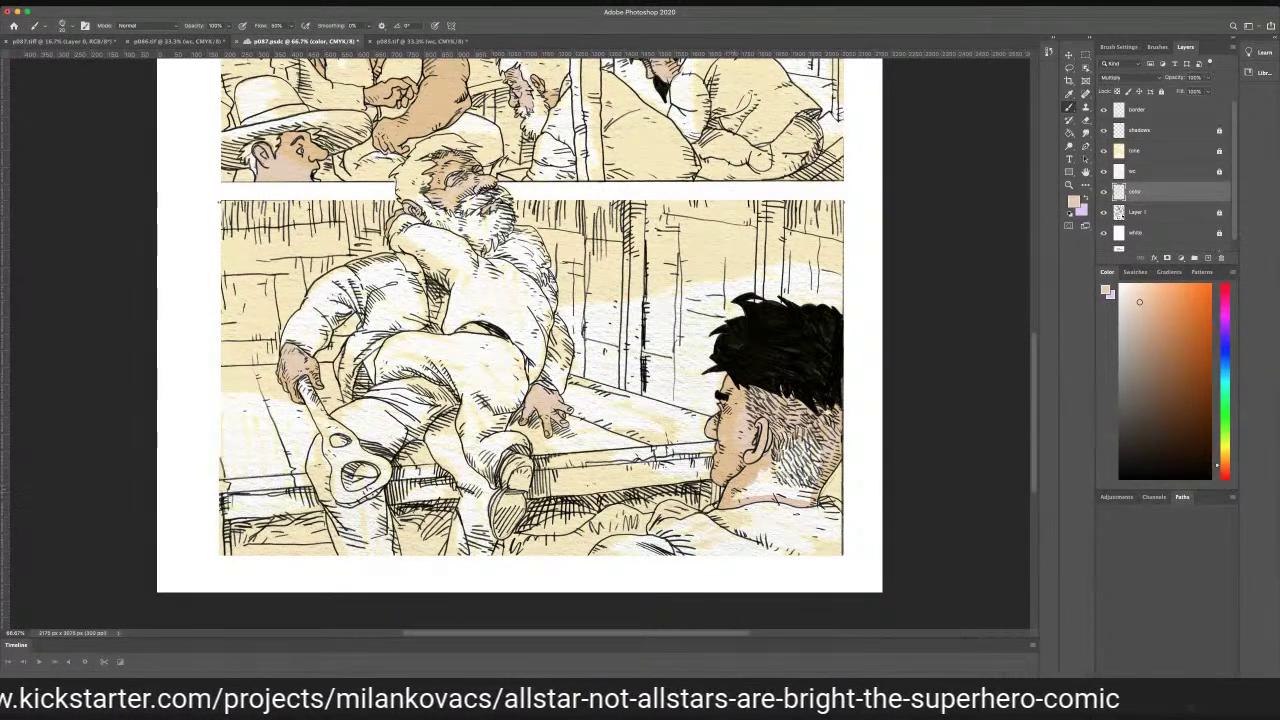
left_click_drag(727, 498, 790, 497)
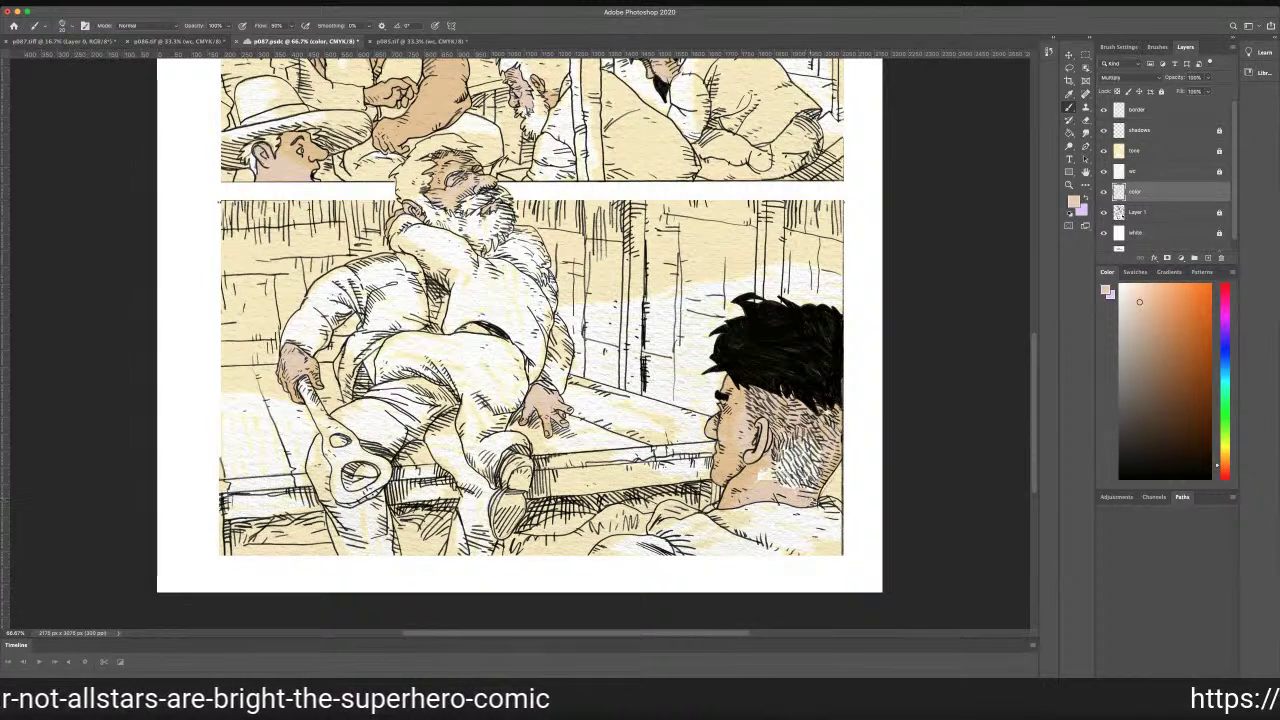
mouse_move(808, 484)
left_mouse_down()
mouse_move(811, 446)
mouse_move(797, 474)
mouse_move(785, 461)
left_mouse_up()
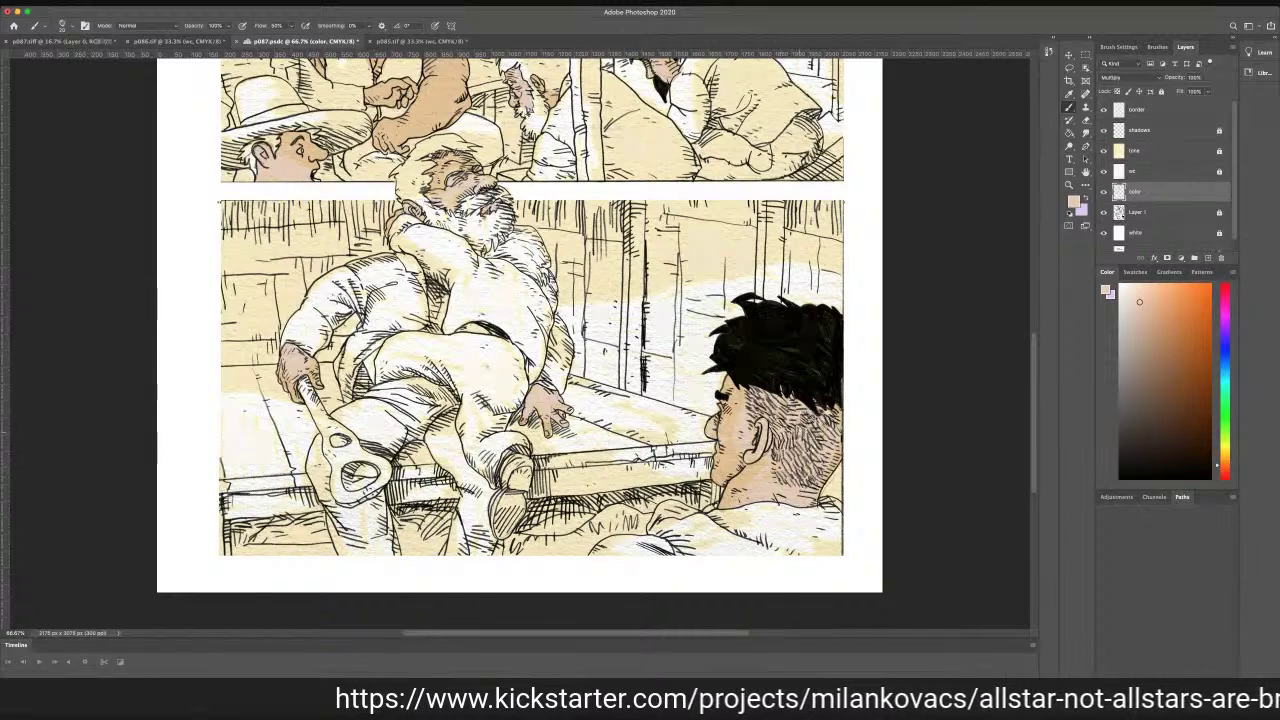
key("super+s")
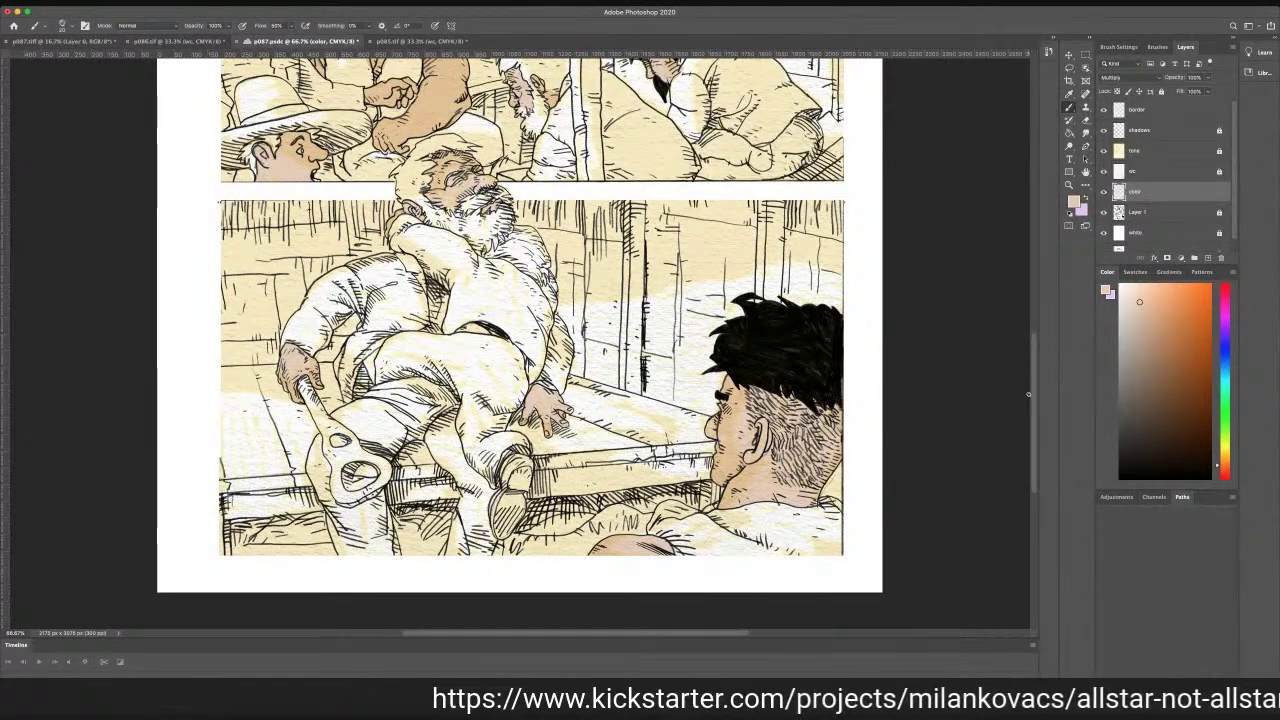
Sample the grey-brown jacket color from the last panel of p086.tif and return to p087 with the Brush ready
scroll(941, 236, "up", 15)
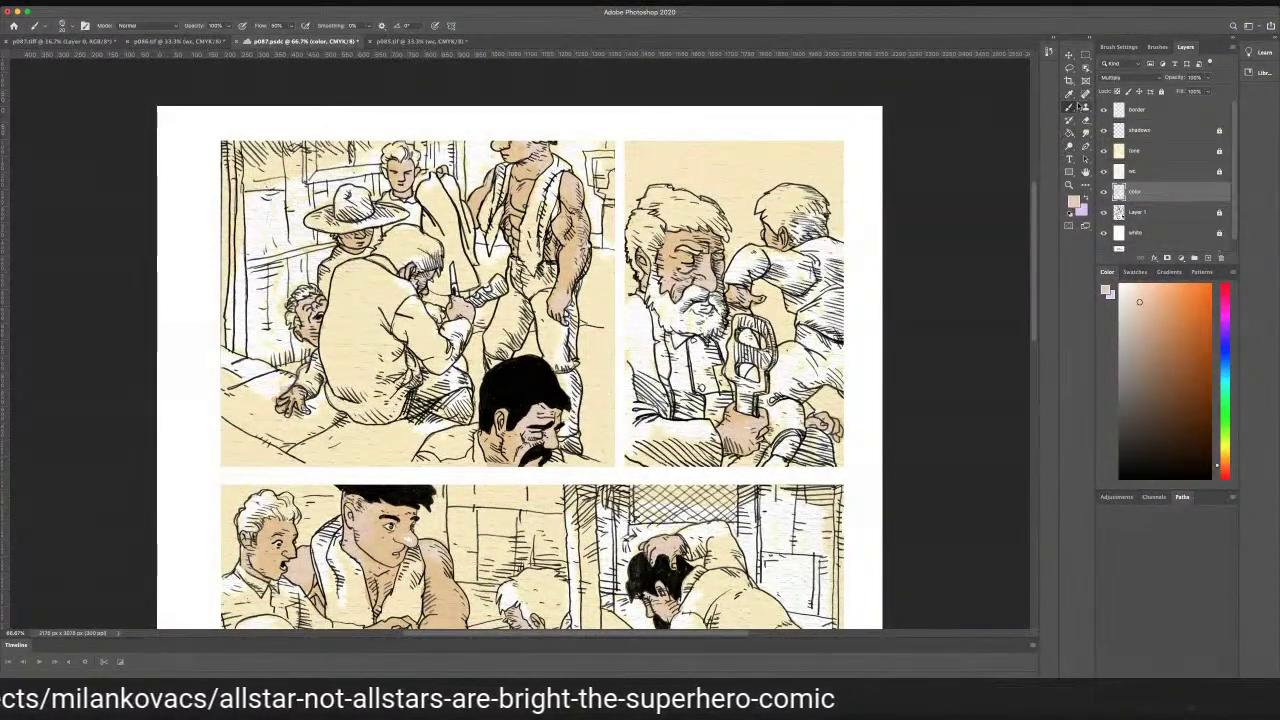
left_click(1069, 93)
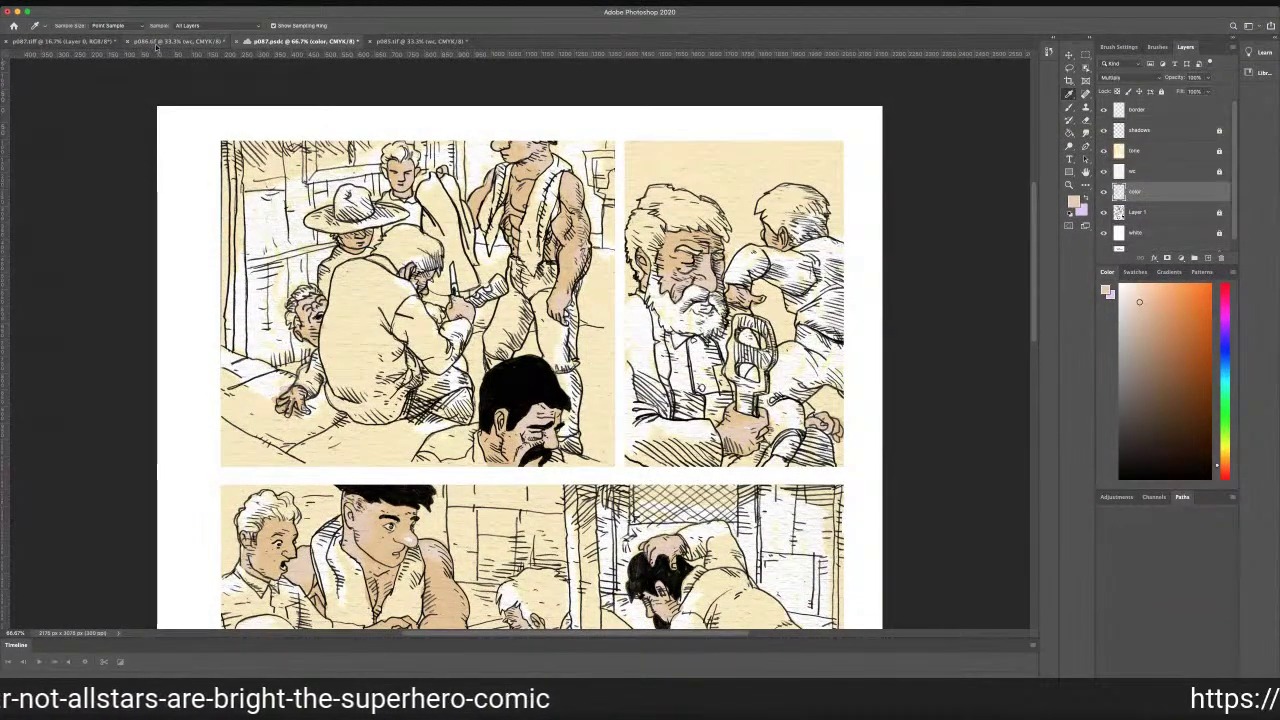
left_click(415, 41)
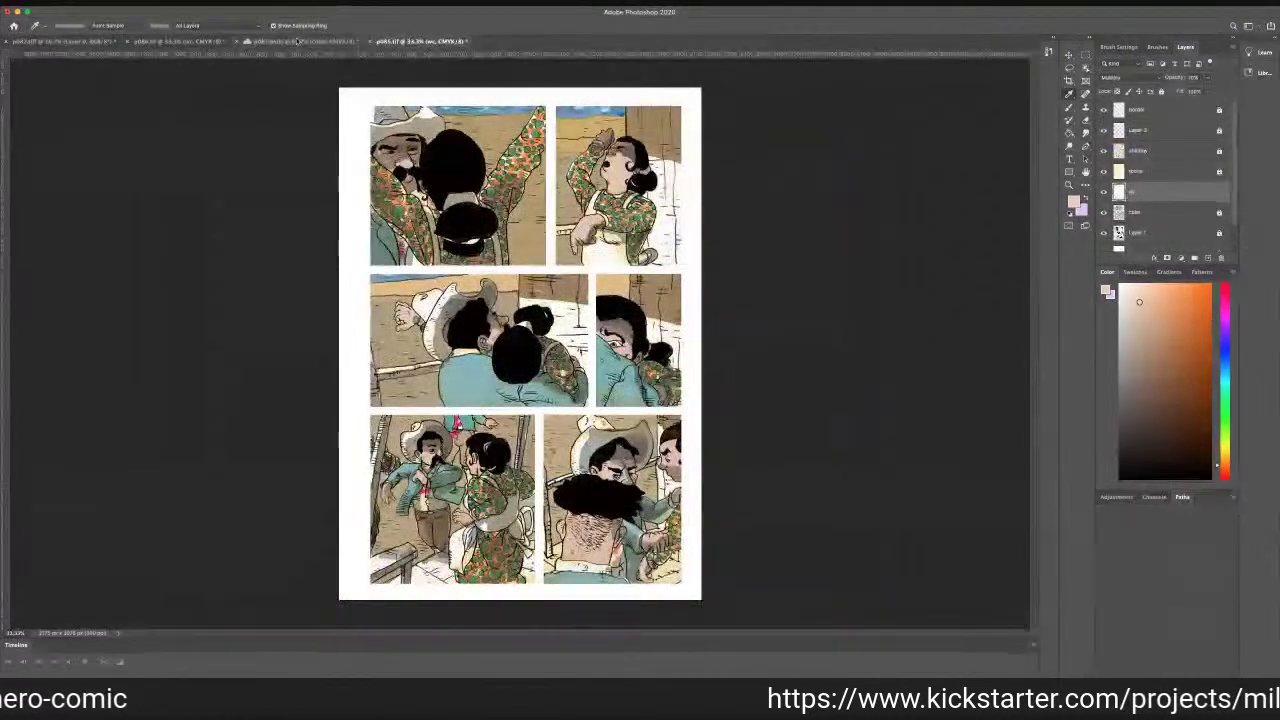
left_click(170, 41)
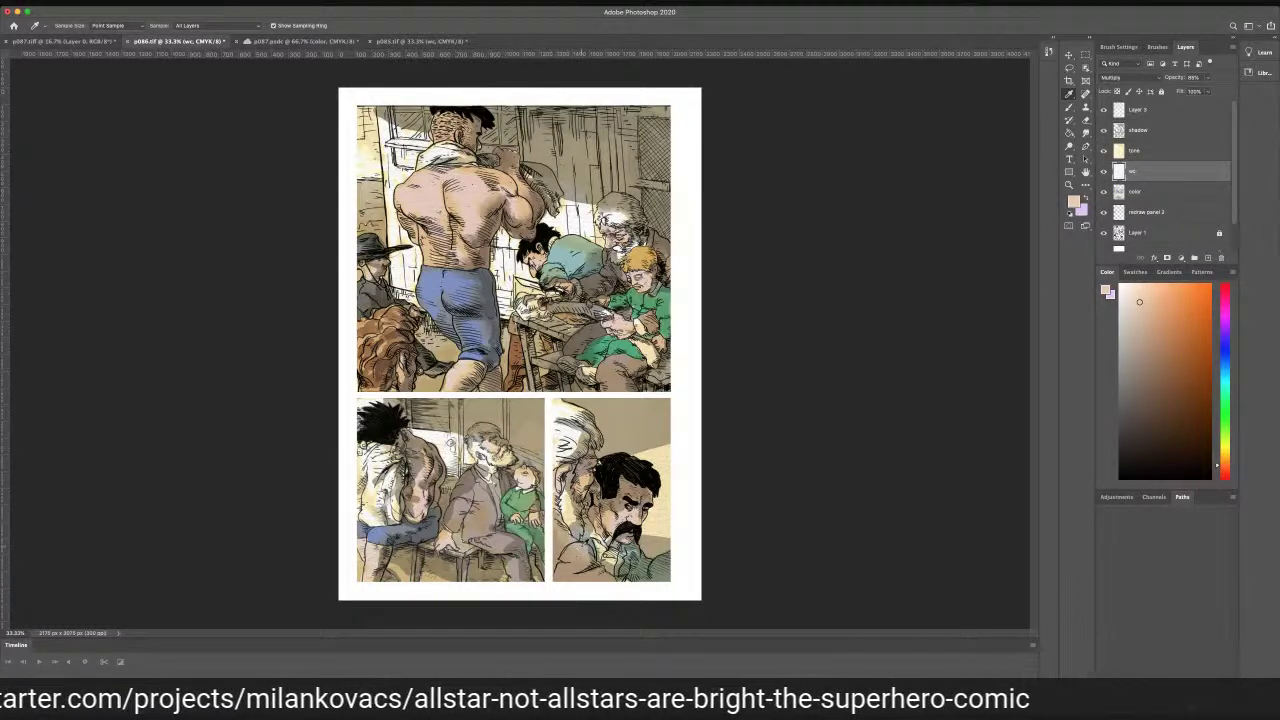
left_click(580, 543)
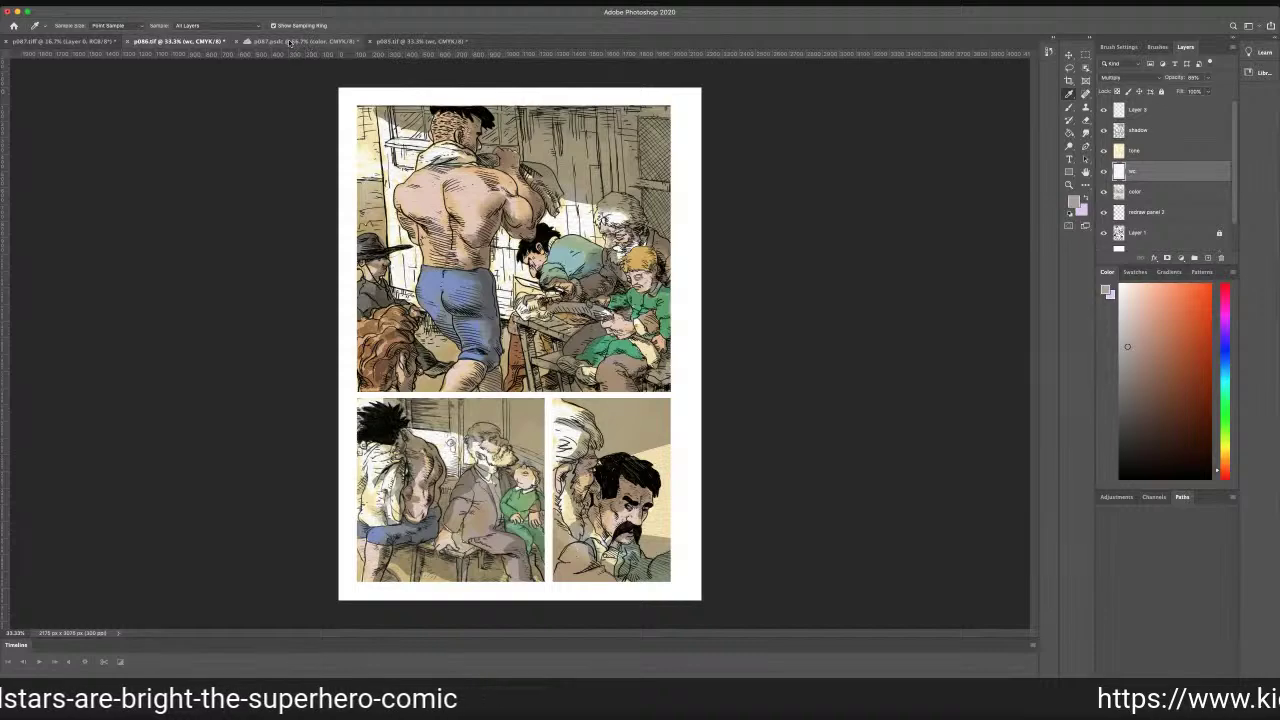
left_click(290, 42)
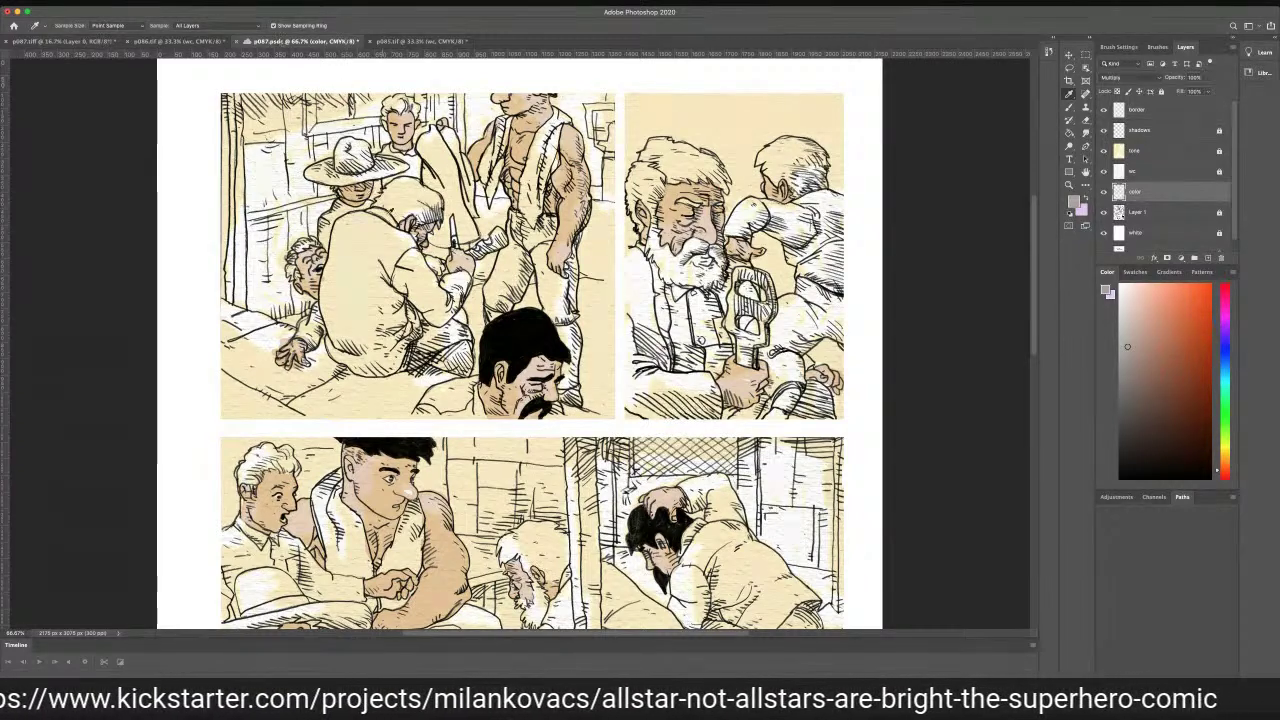
left_click(1069, 107)
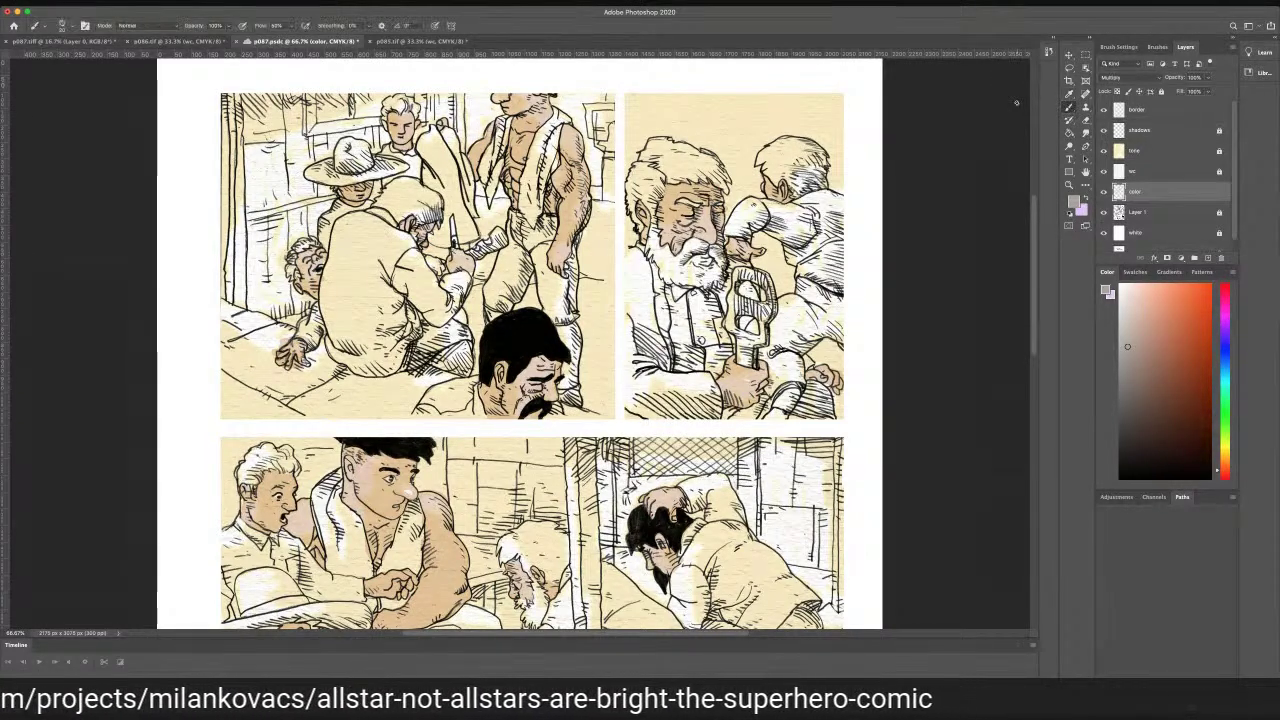
Paint the seated old man's jacket and trousers in the first panel with the sampled grey-brown
mouse_move(353, 240)
left_mouse_down()
mouse_move(353, 216)
mouse_move(338, 226)
mouse_move(335, 236)
mouse_move(370, 214)
left_mouse_up()
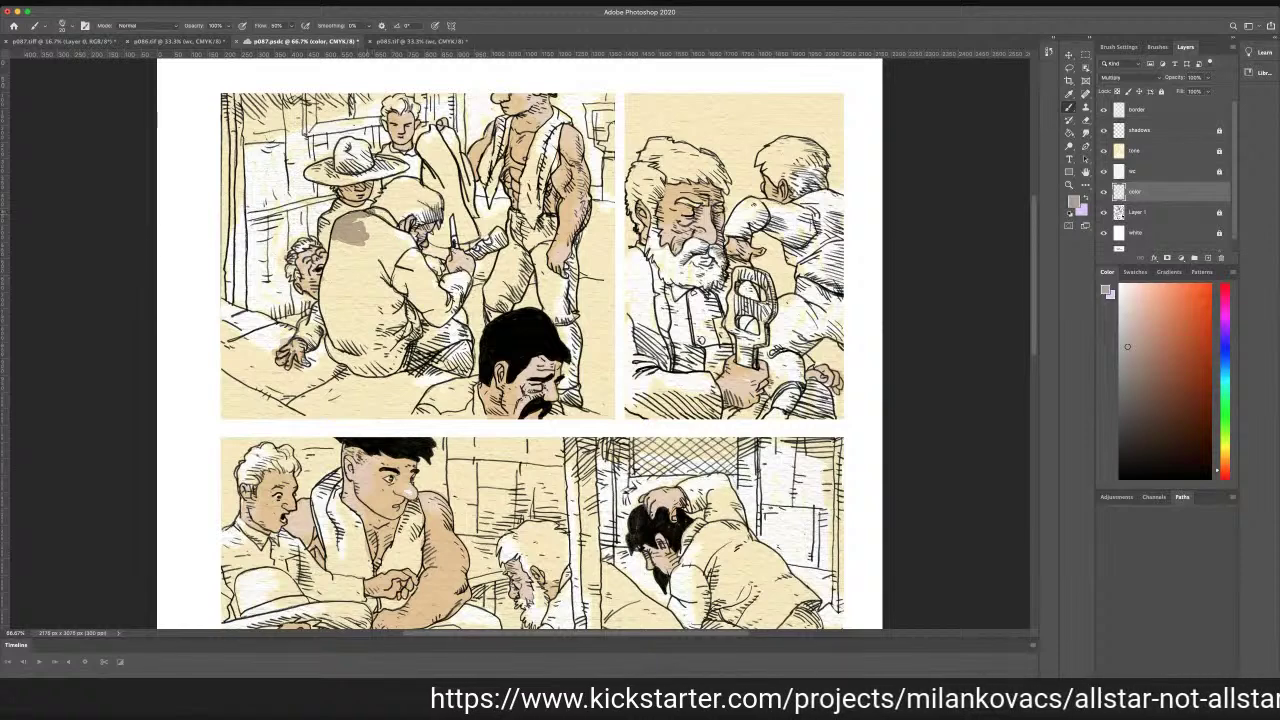
mouse_move(367, 213)
left_mouse_down()
mouse_move(418, 250)
mouse_move(390, 256)
mouse_move(382, 278)
mouse_move(358, 246)
mouse_move(401, 235)
mouse_move(372, 217)
left_mouse_up()
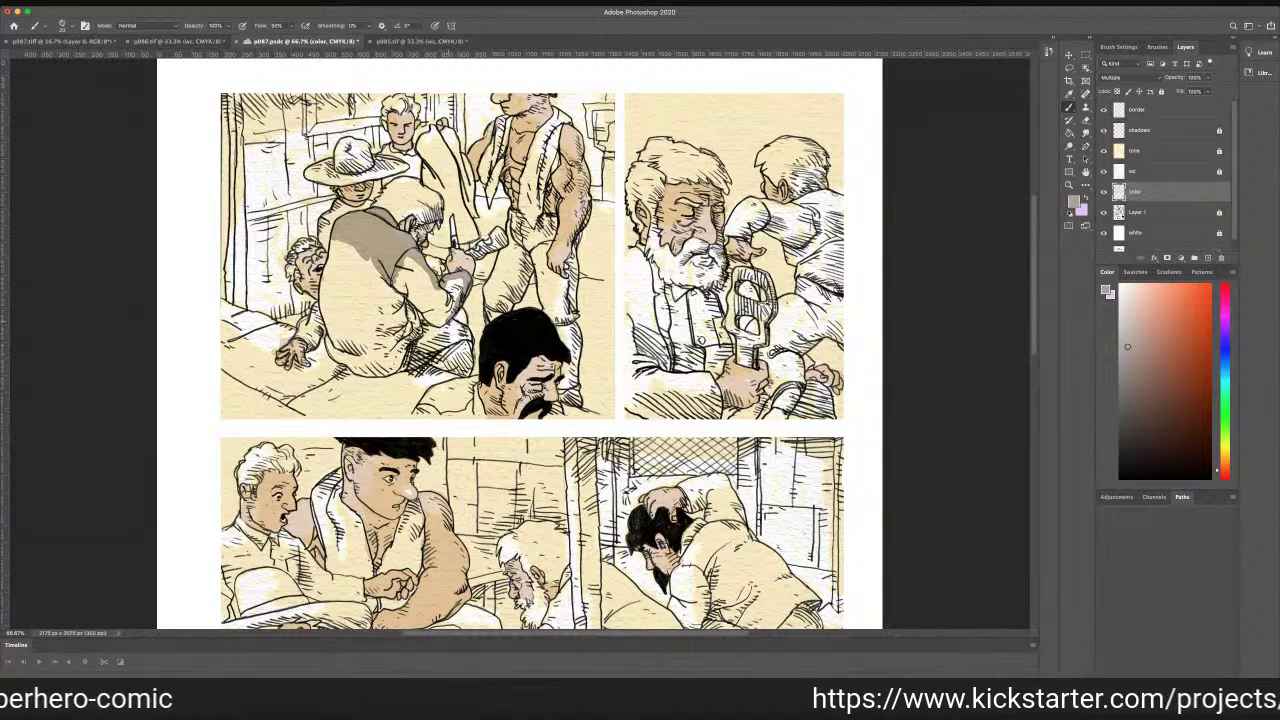
mouse_move(404, 252)
left_mouse_down()
mouse_move(436, 298)
mouse_move(418, 294)
left_mouse_up()
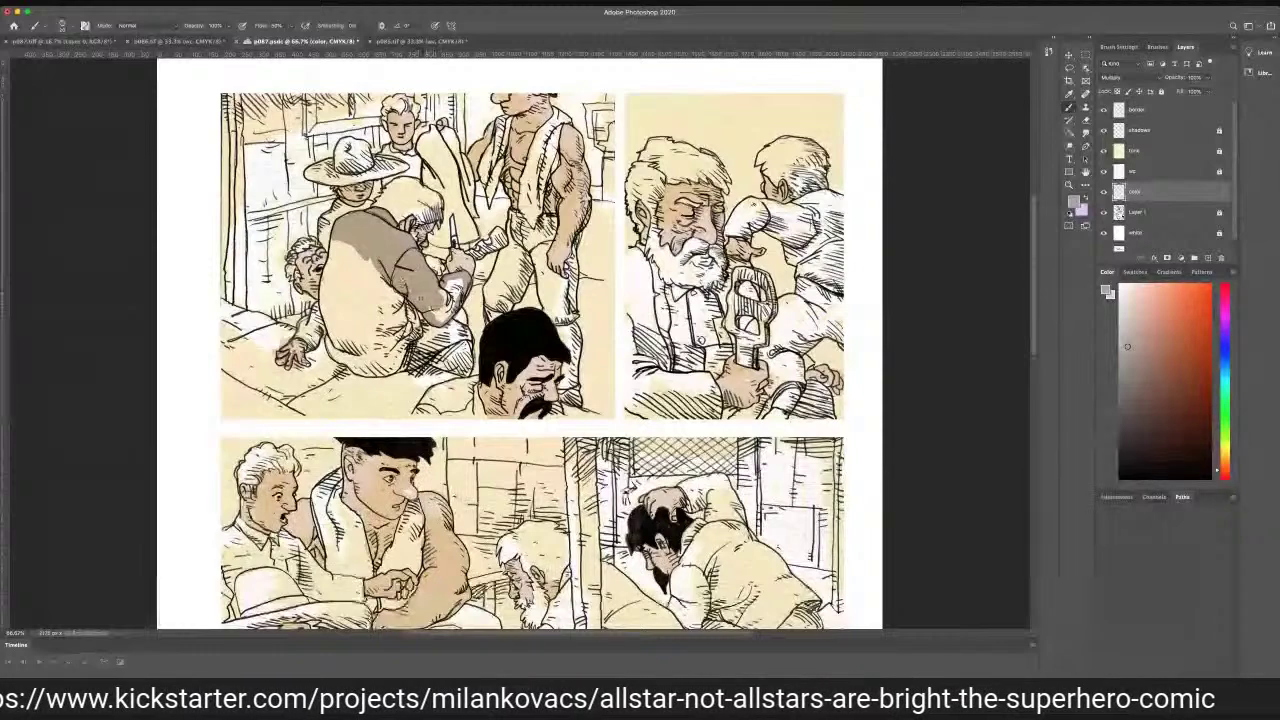
mouse_move(438, 306)
left_mouse_down()
mouse_move(446, 314)
mouse_move(454, 292)
mouse_move(360, 270)
mouse_move(370, 260)
mouse_move(344, 246)
mouse_move(341, 262)
mouse_move(338, 238)
mouse_move(322, 262)
mouse_move(330, 354)
mouse_move(362, 370)
mouse_move(407, 364)
mouse_move(421, 316)
mouse_move(356, 275)
mouse_move(328, 290)
mouse_move(354, 296)
mouse_move(336, 322)
mouse_move(352, 362)
mouse_move(388, 368)
mouse_move(398, 352)
mouse_move(402, 368)
mouse_move(414, 320)
mouse_move(428, 332)
mouse_move(380, 294)
mouse_move(398, 299)
mouse_move(361, 296)
mouse_move(400, 330)
mouse_move(385, 310)
mouse_move(402, 308)
mouse_move(390, 330)
mouse_move(368, 318)
mouse_move(376, 304)
mouse_move(356, 340)
mouse_move(376, 352)
mouse_move(368, 362)
mouse_move(377, 345)
mouse_move(418, 348)
mouse_move(455, 329)
mouse_move(468, 350)
mouse_move(454, 337)
mouse_move(410, 366)
mouse_move(471, 362)
mouse_move(465, 375)
left_mouse_up()
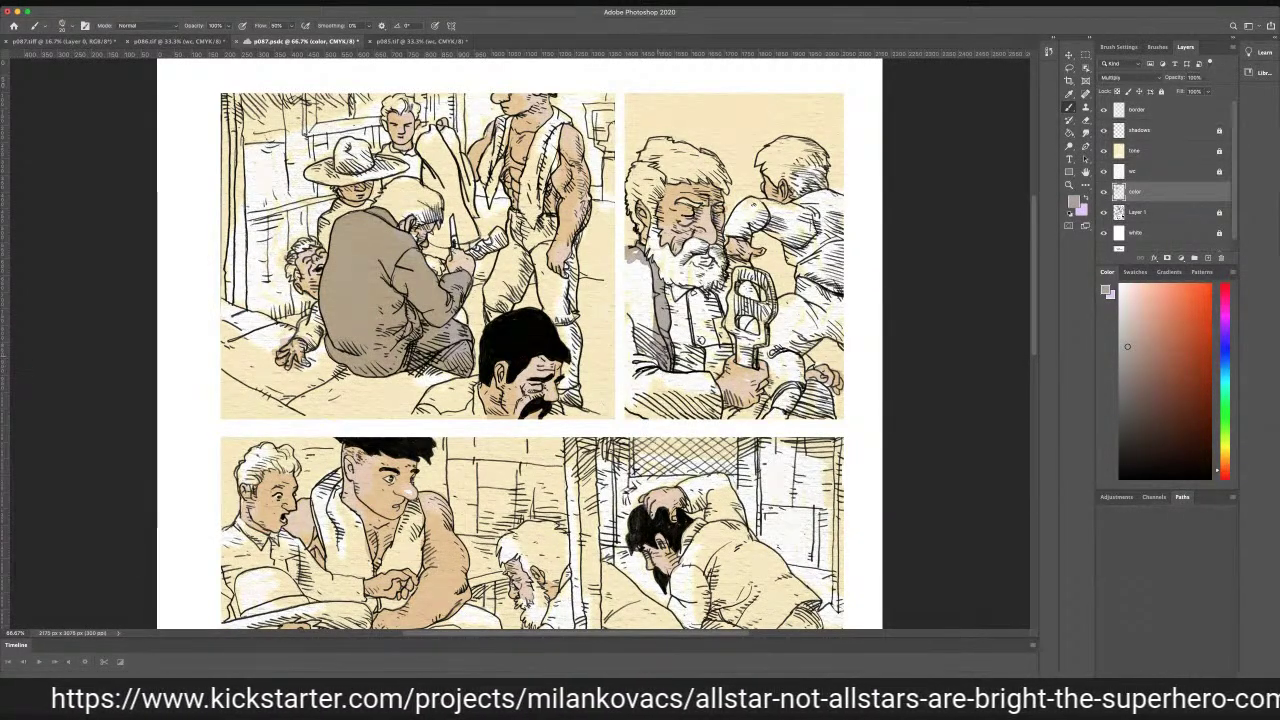
Color the bearded man's jacket, sleeve and trousers in the second panel with the grey-brown
mouse_move(648, 329)
left_mouse_down()
mouse_move(627, 291)
mouse_move(636, 262)
mouse_move(655, 316)
mouse_move(631, 291)
mouse_move(630, 340)
mouse_move(628, 323)
mouse_move(660, 376)
mouse_move(640, 392)
mouse_move(630, 352)
mouse_move(628, 418)
mouse_move(640, 402)
mouse_move(674, 414)
mouse_move(656, 398)
mouse_move(682, 380)
mouse_move(670, 374)
mouse_move(690, 378)
left_mouse_up()
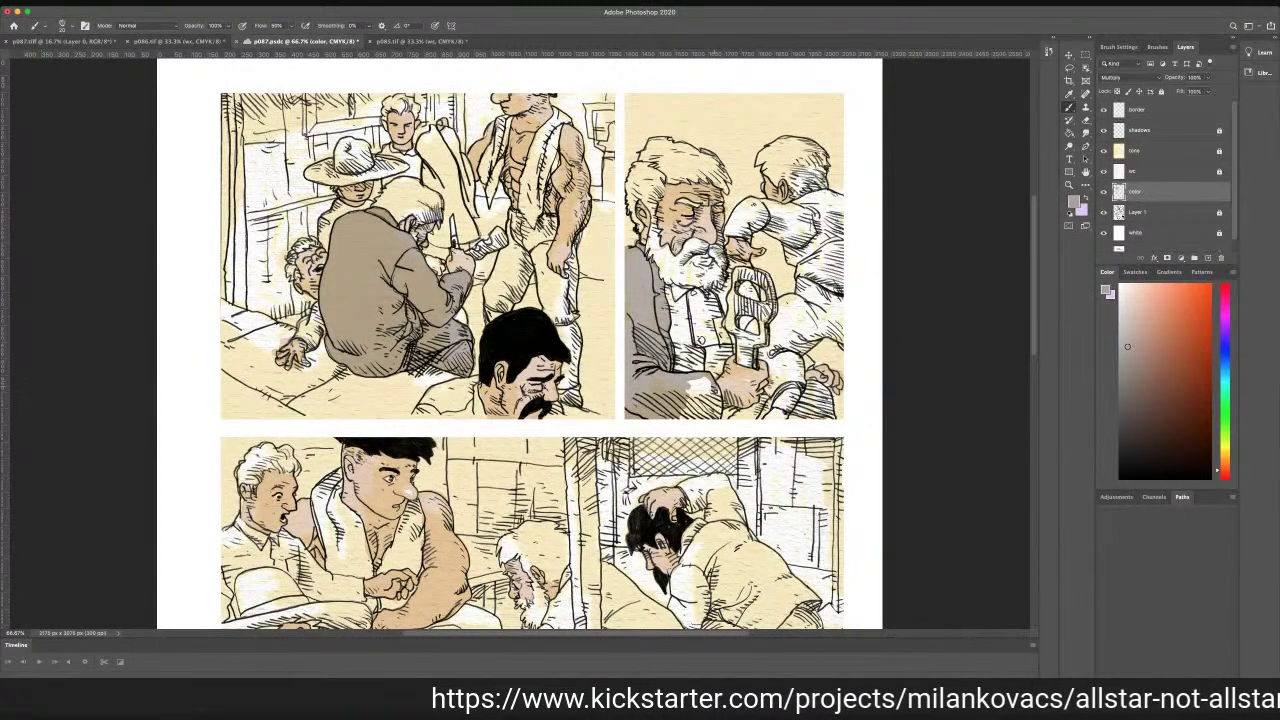
mouse_move(714, 391)
left_mouse_down()
mouse_move(715, 419)
mouse_move(686, 418)
mouse_move(700, 380)
mouse_move(708, 404)
left_mouse_up()
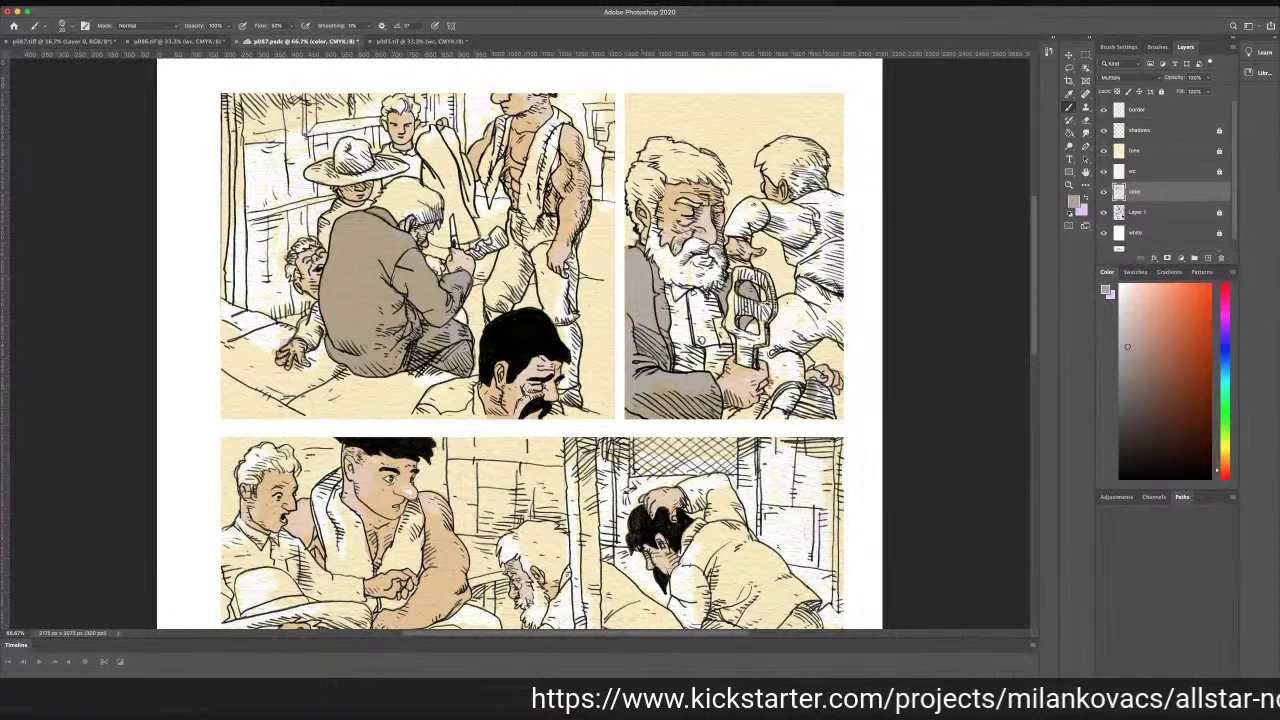
mouse_move(831, 415)
left_mouse_down()
mouse_move(802, 410)
mouse_move(808, 393)
left_mouse_up()
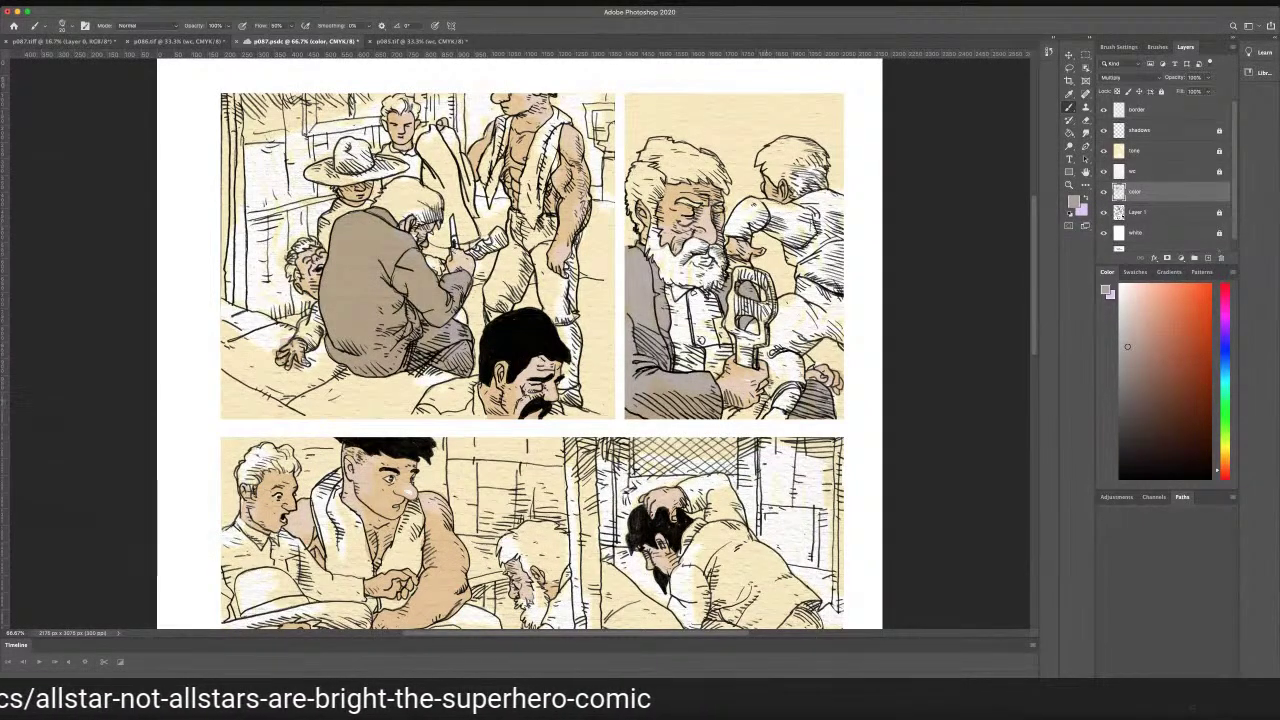
left_click_drag(761, 404, 724, 418)
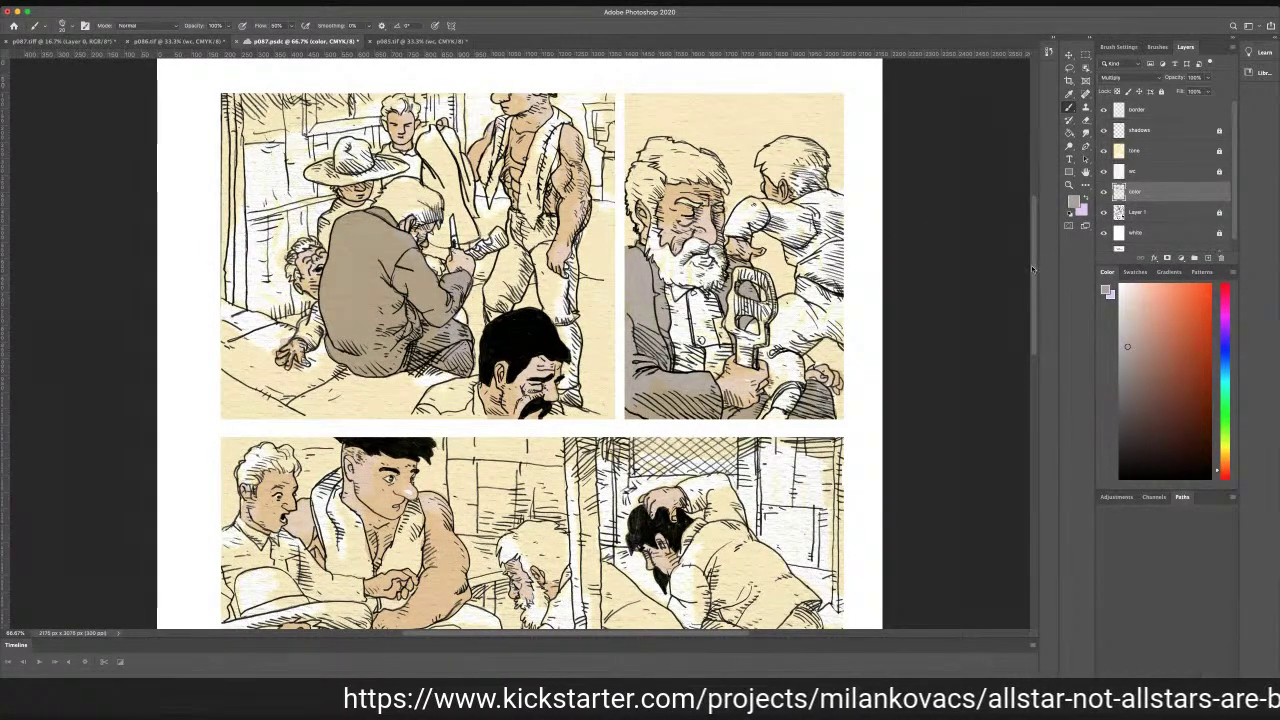
Fill the old bearded man's suit on both sides of the wooden post in the middle panel with the grey-brown
scroll(1031, 265, "down", 3)
scroll(1031, 265, "down", 3)
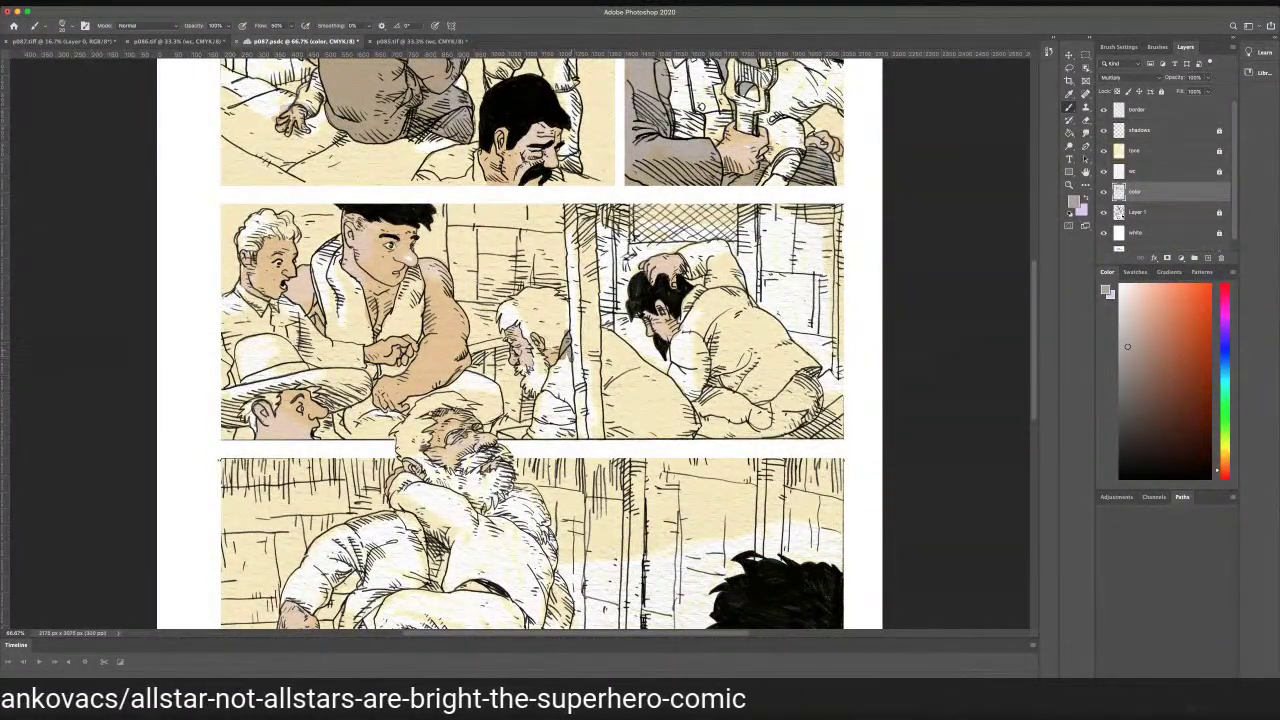
mouse_move(570, 367)
left_mouse_down()
mouse_move(563, 436)
mouse_move(529, 437)
mouse_move(535, 406)
left_mouse_up()
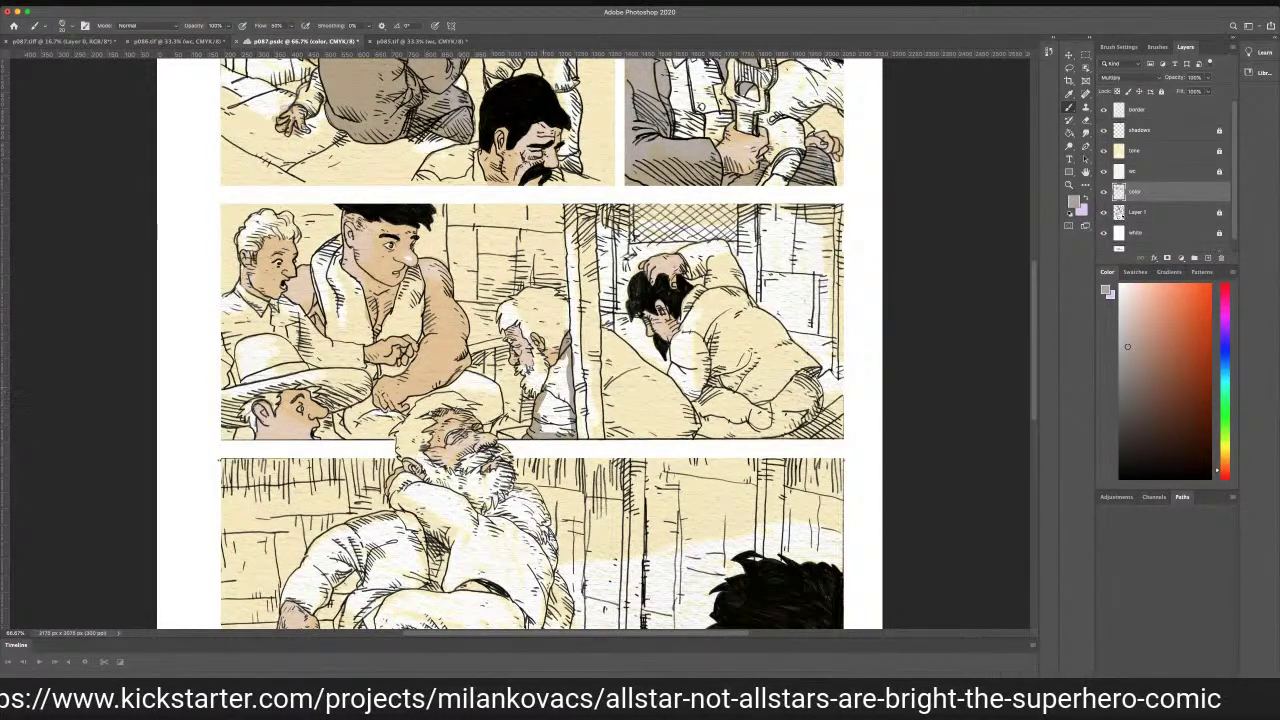
mouse_move(549, 373)
left_mouse_down()
mouse_move(562, 358)
mouse_move(564, 380)
mouse_move(566, 354)
mouse_move(567, 388)
mouse_move(557, 400)
mouse_move(552, 378)
mouse_move(540, 404)
mouse_move(556, 428)
mouse_move(570, 412)
mouse_move(568, 392)
mouse_move(560, 426)
mouse_move(548, 402)
mouse_move(551, 422)
left_mouse_up()
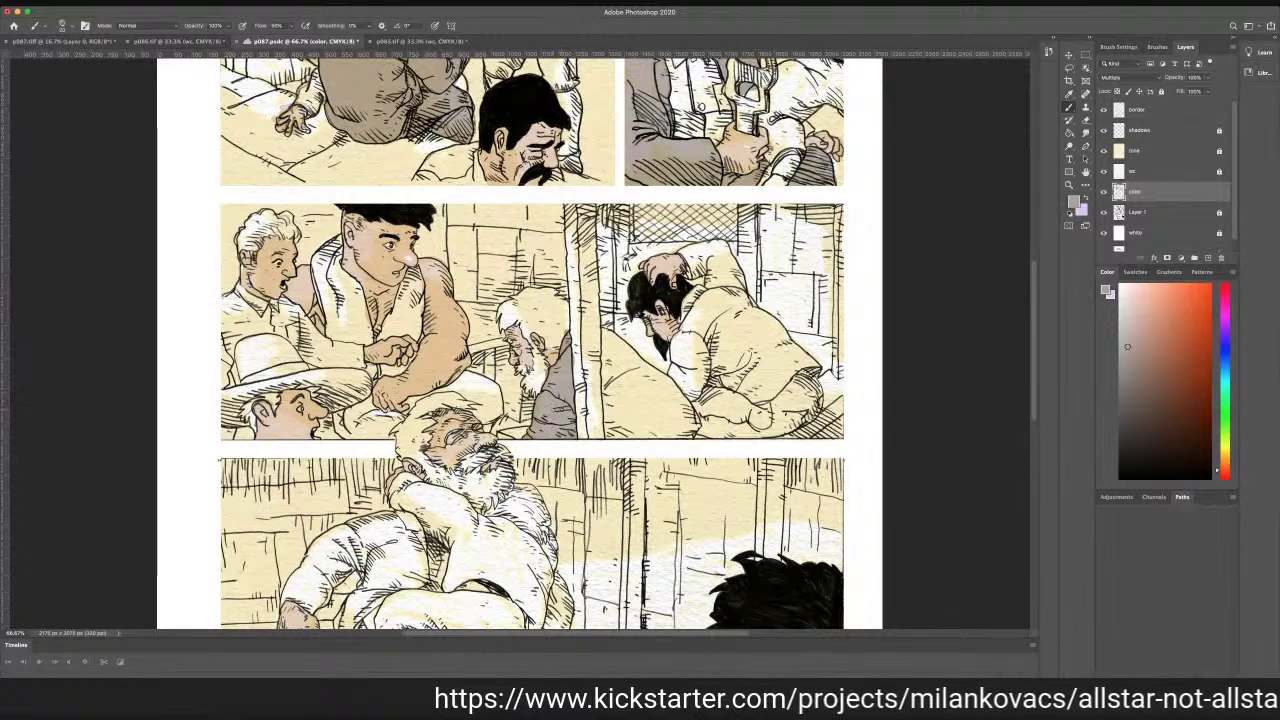
left_click_drag(617, 368, 604, 338)
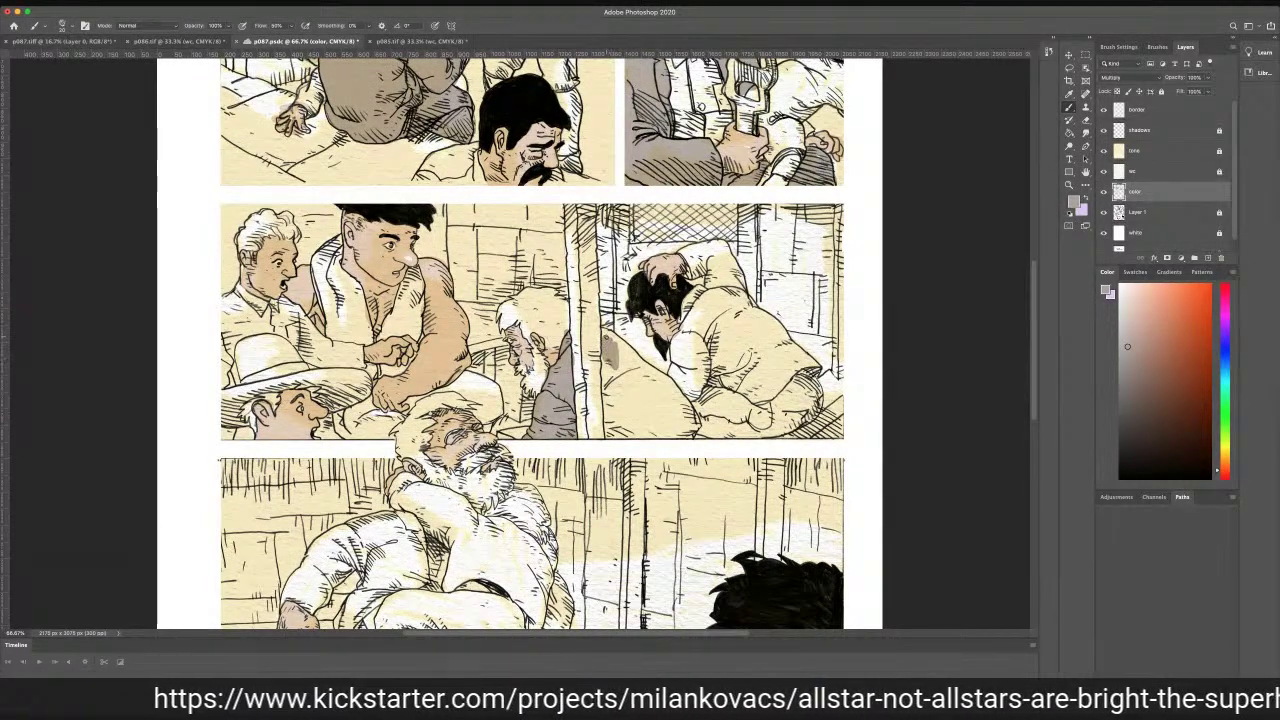
mouse_move(610, 337)
left_mouse_down()
mouse_move(694, 411)
mouse_move(688, 432)
mouse_move(610, 435)
mouse_move(630, 436)
left_mouse_up()
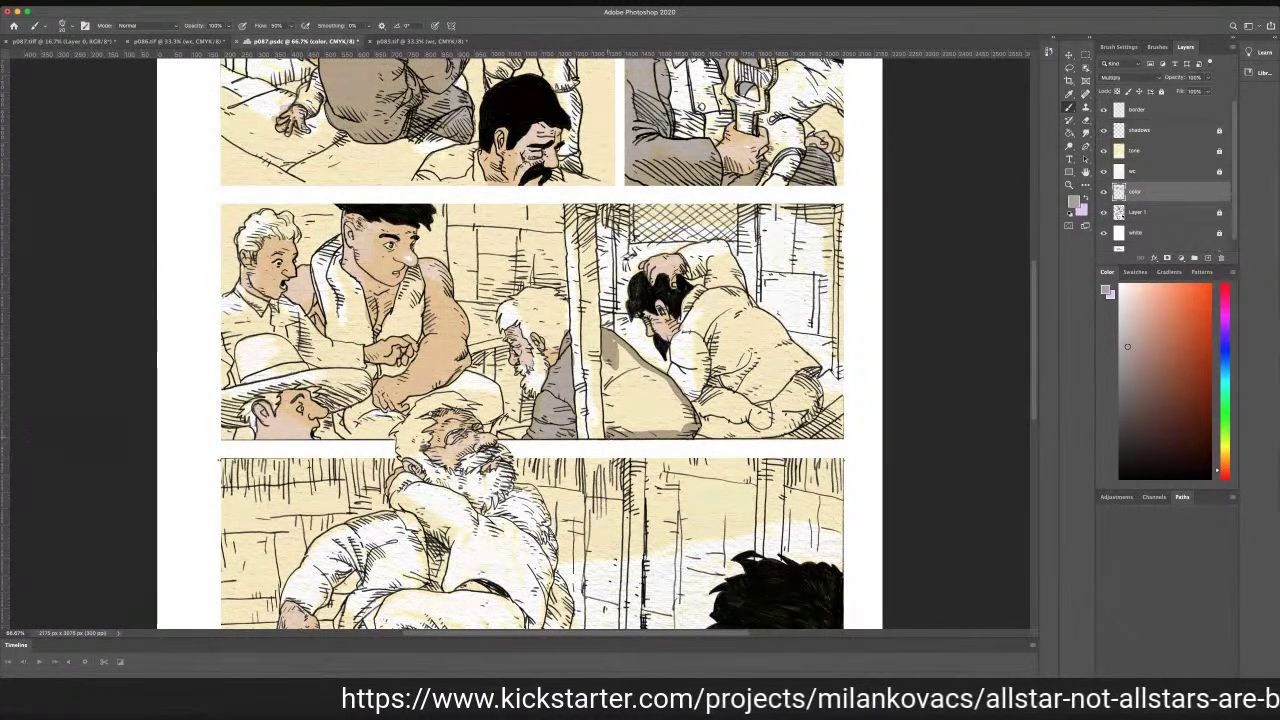
mouse_move(606, 420)
left_mouse_down()
mouse_move(612, 352)
mouse_move(642, 386)
mouse_move(612, 427)
mouse_move(662, 410)
mouse_move(660, 392)
mouse_move(686, 414)
mouse_move(660, 410)
left_mouse_up()
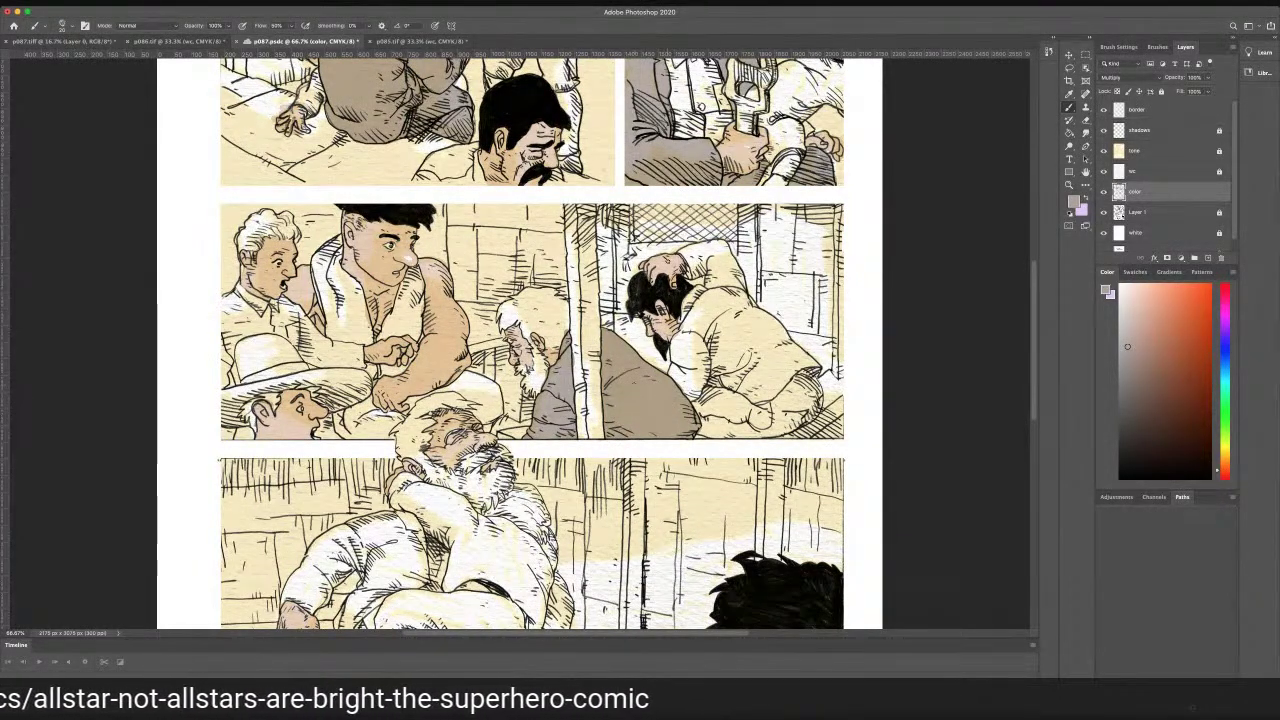
Paint the grey-brown on the reclining bearded man's jacket body and the sleeve of his lowered arm in the bottom panel
scroll(1020, 348, "down", 3)
scroll(530, 345, "down", 1)
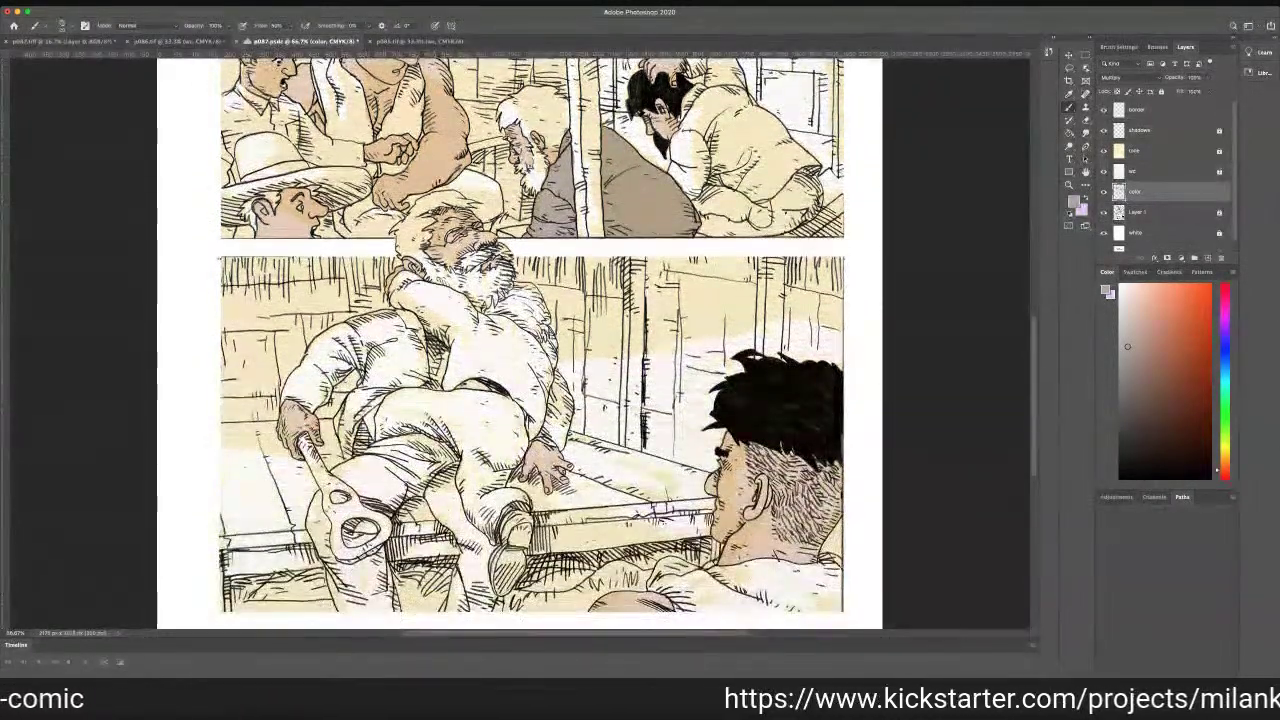
mouse_move(356, 347)
left_mouse_down()
mouse_move(390, 338)
mouse_move(341, 332)
mouse_move(368, 314)
mouse_move(407, 312)
mouse_move(421, 331)
mouse_move(425, 381)
mouse_move(366, 407)
mouse_move(370, 384)
left_mouse_up()
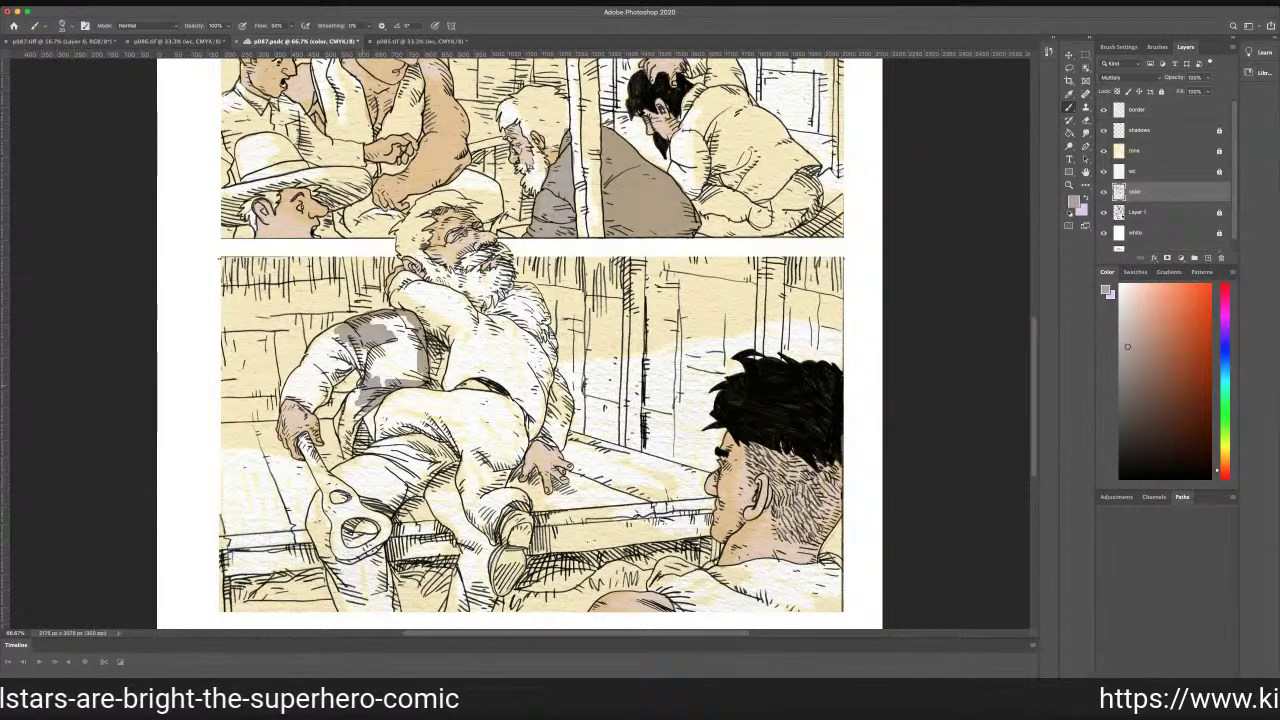
mouse_move(362, 366)
left_mouse_down()
mouse_move(422, 376)
mouse_move(378, 340)
mouse_move(386, 316)
mouse_move(404, 318)
mouse_move(418, 352)
mouse_move(352, 348)
mouse_move(328, 382)
mouse_move(310, 376)
mouse_move(330, 352)
mouse_move(314, 362)
left_mouse_up()
mouse_move(308, 366)
left_mouse_down()
mouse_move(332, 334)
mouse_move(302, 367)
left_mouse_up()
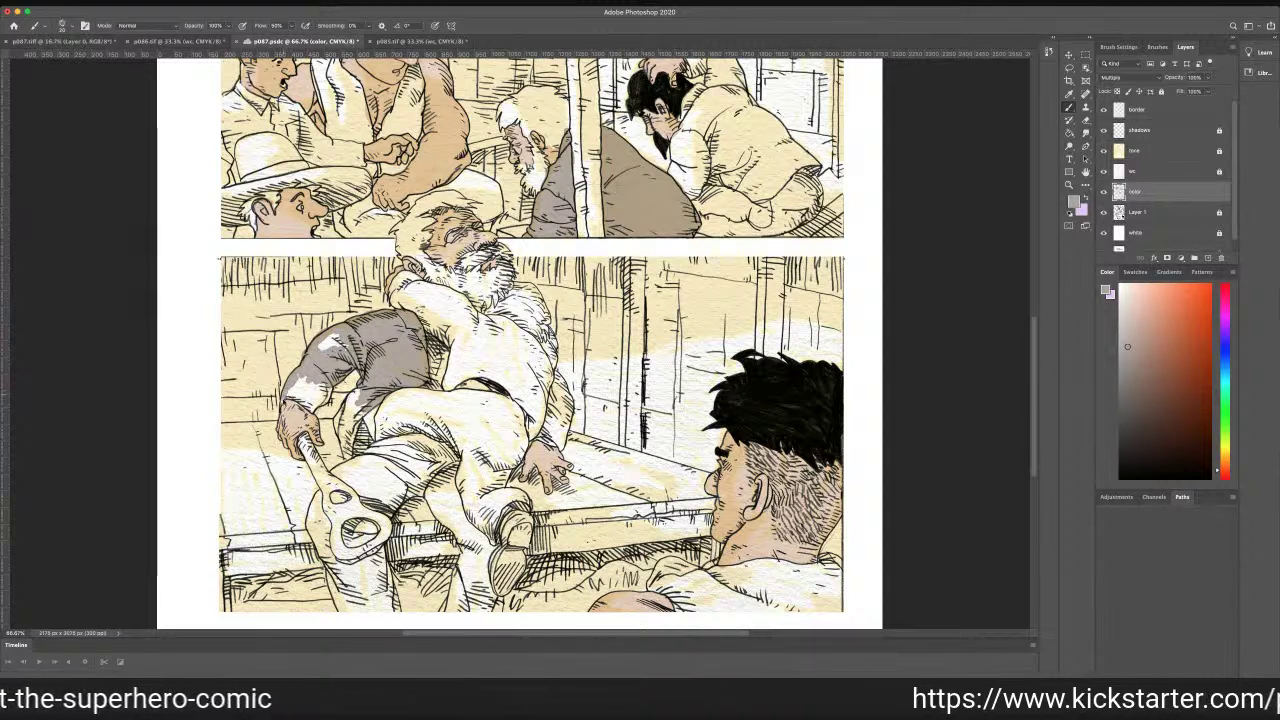
mouse_move(307, 404)
left_mouse_down()
mouse_move(328, 396)
mouse_move(298, 385)
mouse_move(312, 400)
left_mouse_up()
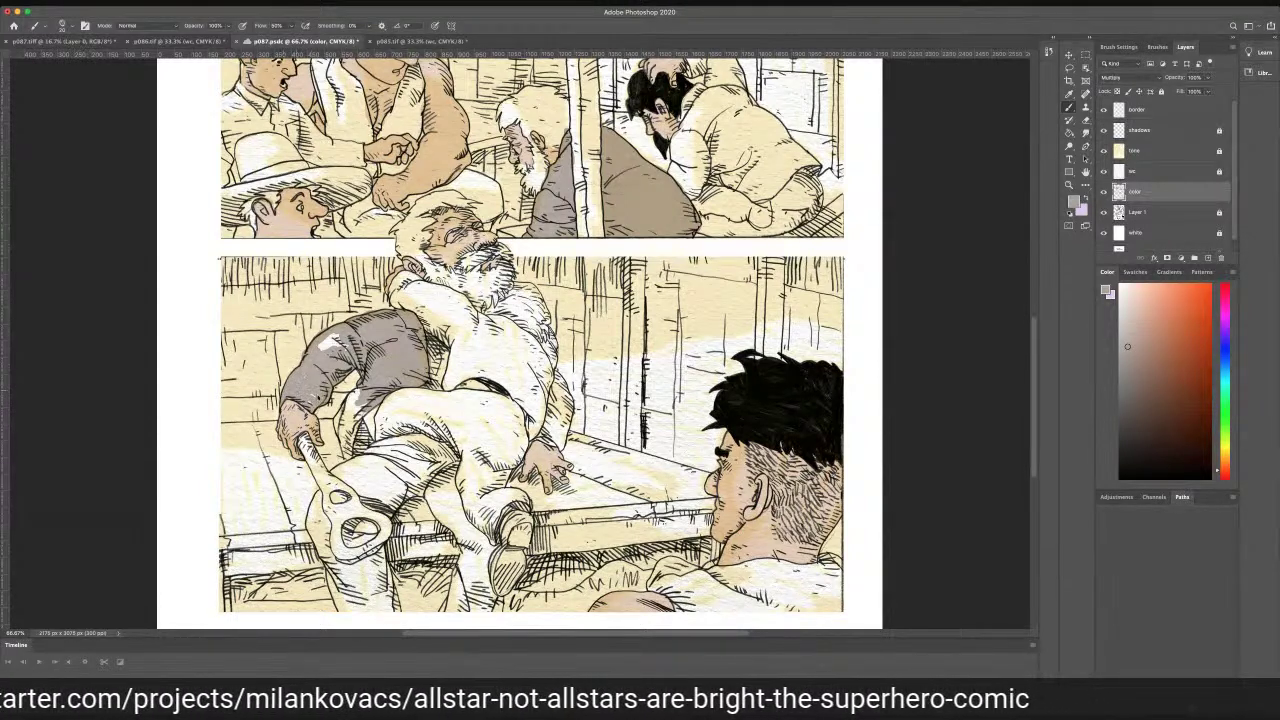
Finish the reclining bearded man's jacket in the bottom panel and paint both trouser legs and his other sleeve with the grey-brown
mouse_move(321, 349)
left_mouse_down()
mouse_move(337, 339)
mouse_move(346, 350)
left_mouse_up()
left_click_drag(364, 394, 354, 406)
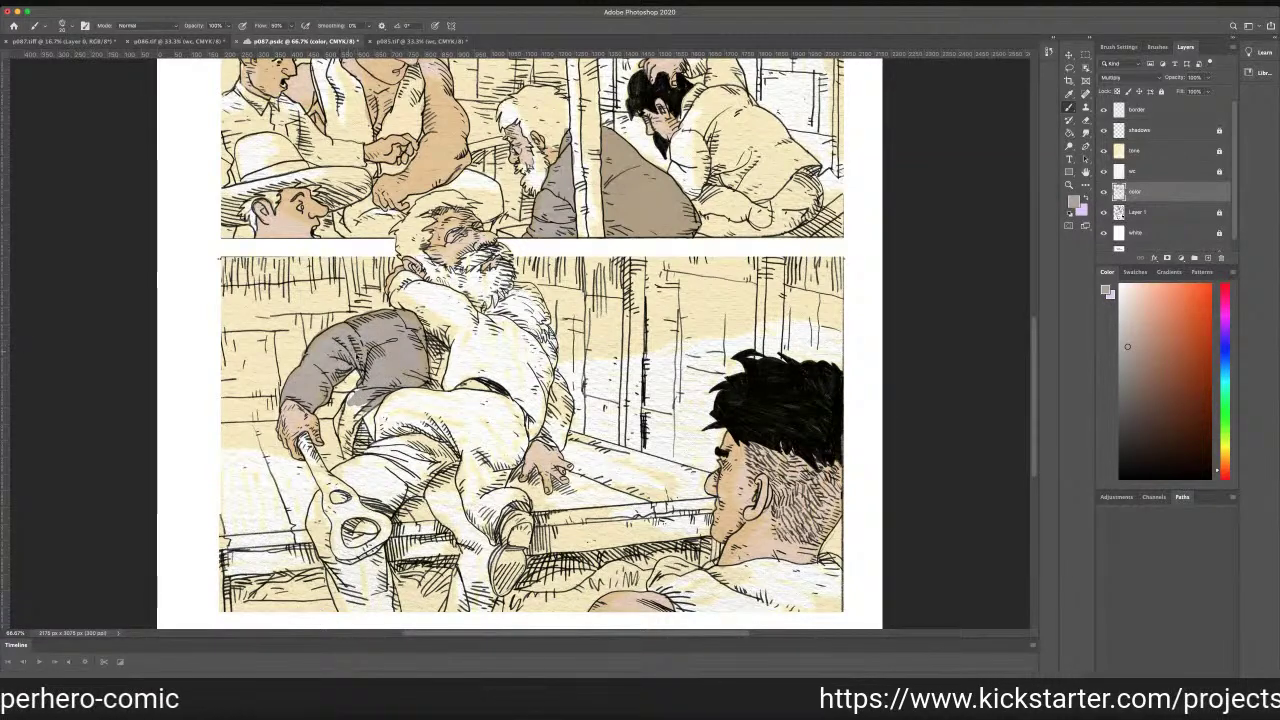
left_click_drag(360, 394, 357, 434)
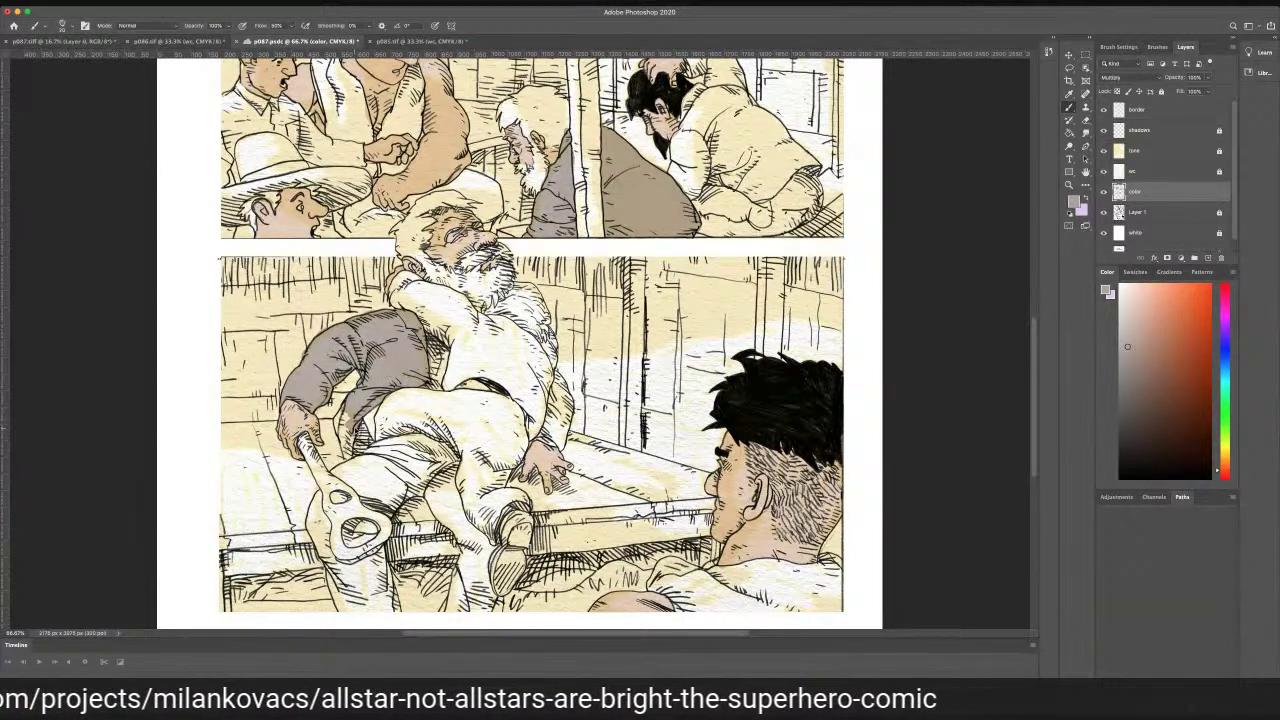
mouse_move(354, 414)
left_mouse_down()
mouse_move(338, 426)
mouse_move(343, 410)
mouse_move(348, 458)
mouse_move(368, 416)
mouse_move(368, 444)
mouse_move(410, 438)
mouse_move(448, 459)
mouse_move(390, 514)
mouse_move(328, 468)
mouse_move(436, 446)
mouse_move(390, 496)
mouse_move(366, 490)
mouse_move(372, 500)
mouse_move(342, 472)
mouse_move(404, 458)
mouse_move(410, 468)
mouse_move(386, 472)
mouse_move(408, 480)
mouse_move(362, 478)
left_mouse_up()
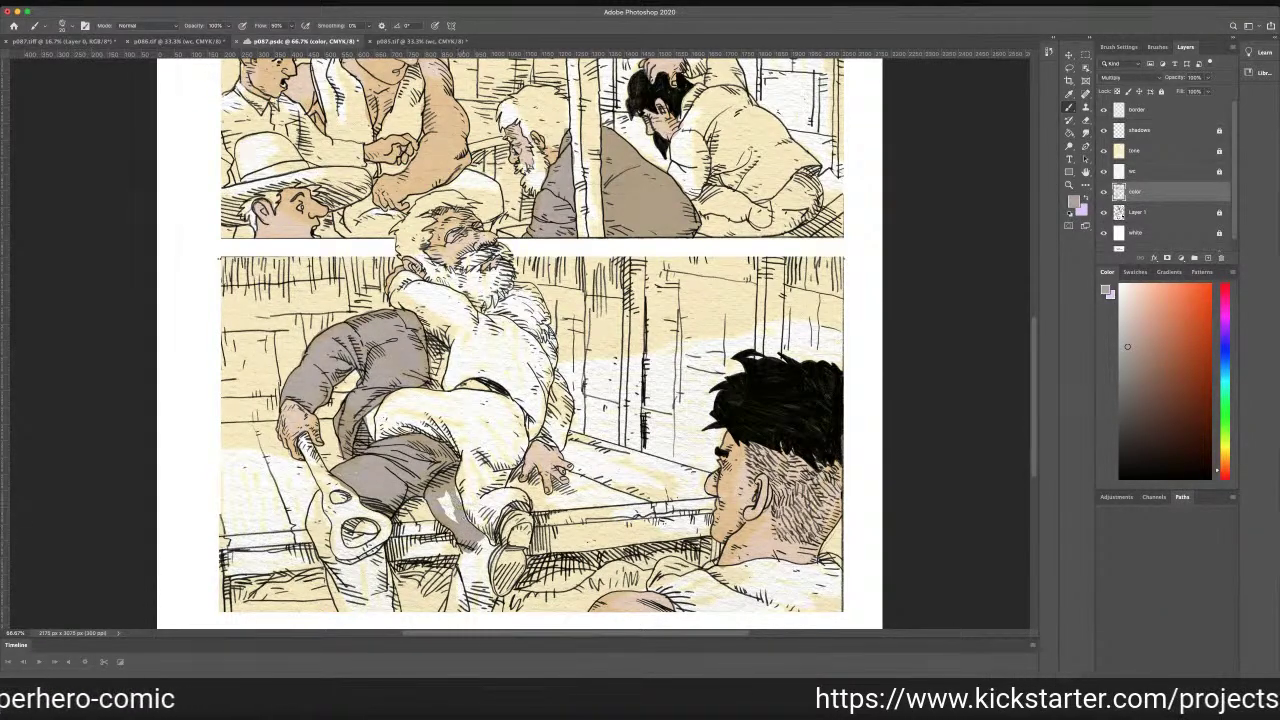
mouse_move(451, 493)
left_mouse_down()
mouse_move(460, 525)
mouse_move(492, 550)
mouse_move(473, 564)
mouse_move(467, 552)
mouse_move(450, 601)
mouse_move(458, 588)
mouse_move(460, 607)
mouse_move(480, 606)
mouse_move(492, 586)
mouse_move(486, 612)
mouse_move(489, 594)
left_mouse_up()
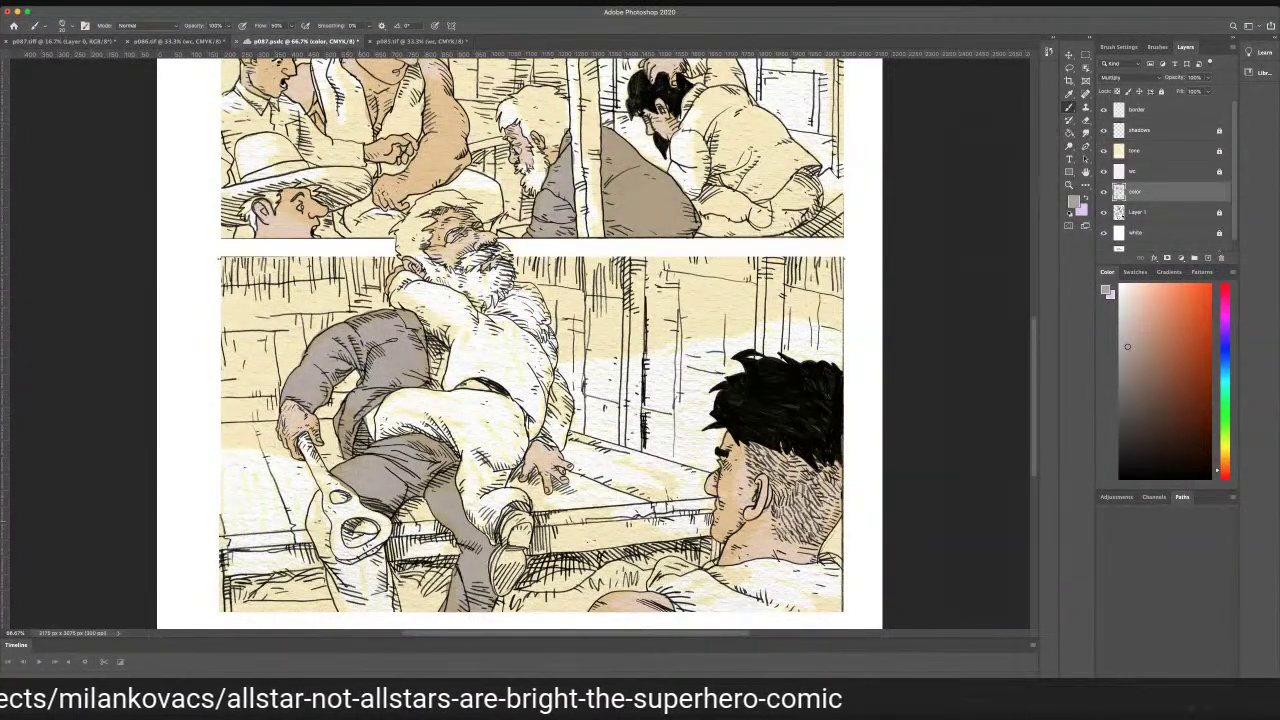
mouse_move(359, 524)
left_mouse_down()
mouse_move(353, 541)
mouse_move(319, 518)
mouse_move(319, 492)
mouse_move(309, 525)
mouse_move(326, 531)
mouse_move(327, 556)
mouse_move(314, 544)
mouse_move(346, 571)
mouse_move(376, 557)
mouse_move(402, 607)
mouse_move(387, 579)
mouse_move(386, 604)
mouse_move(340, 606)
mouse_move(322, 566)
mouse_move(378, 566)
mouse_move(362, 588)
mouse_move(342, 588)
left_mouse_up()
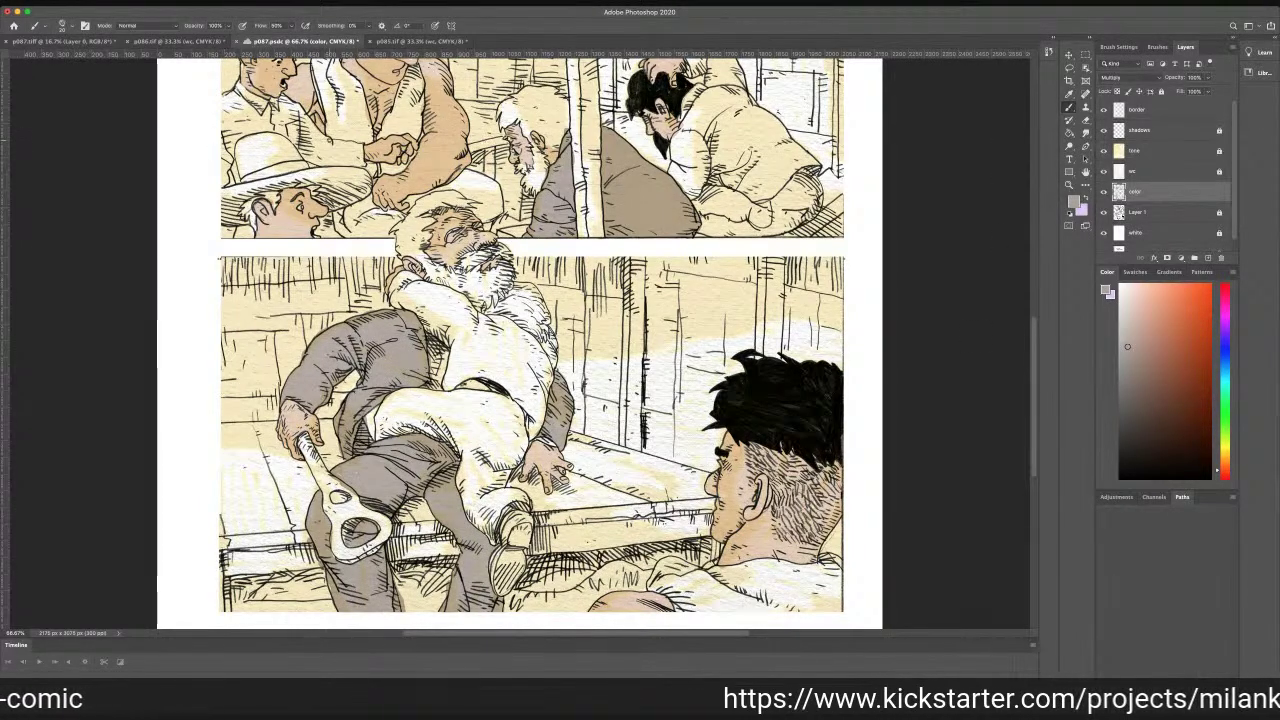
Sample the green of the child's clothes on page p086, paint it over the child's top in p087's bottom panel, and save the page
left_click(160, 42)
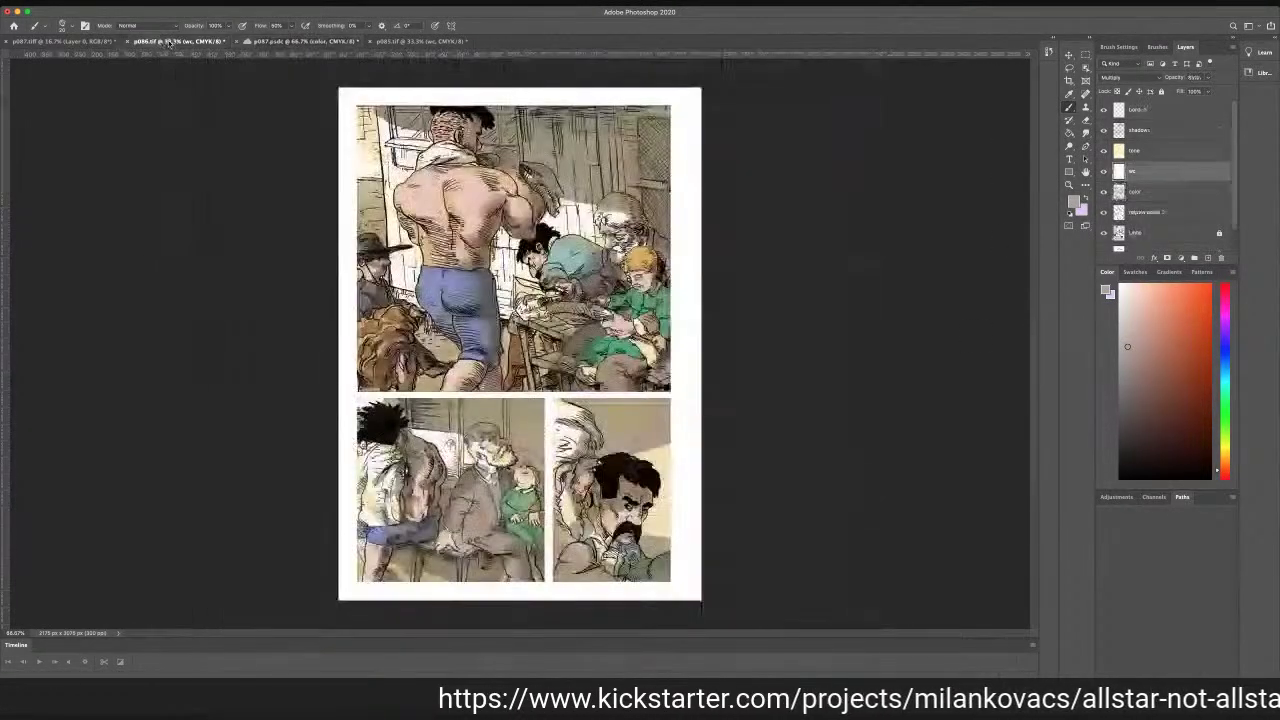
left_click(1069, 93)
left_click(669, 301)
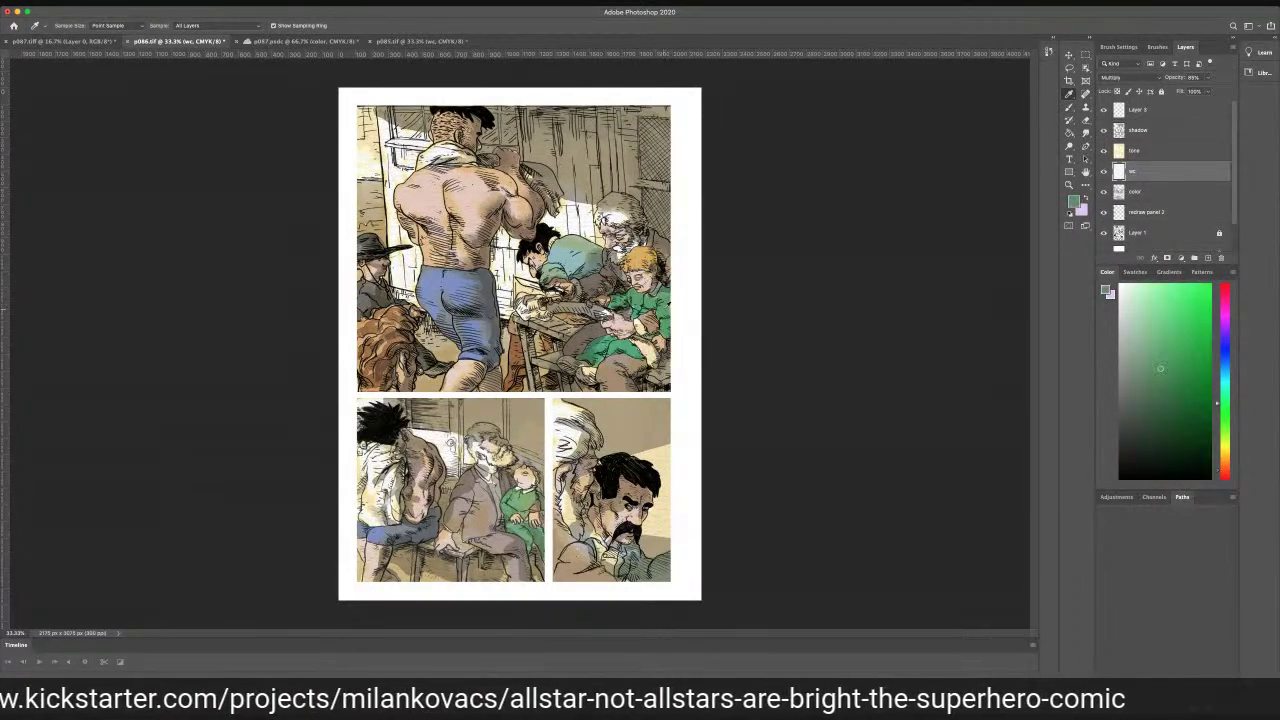
left_click(300, 41)
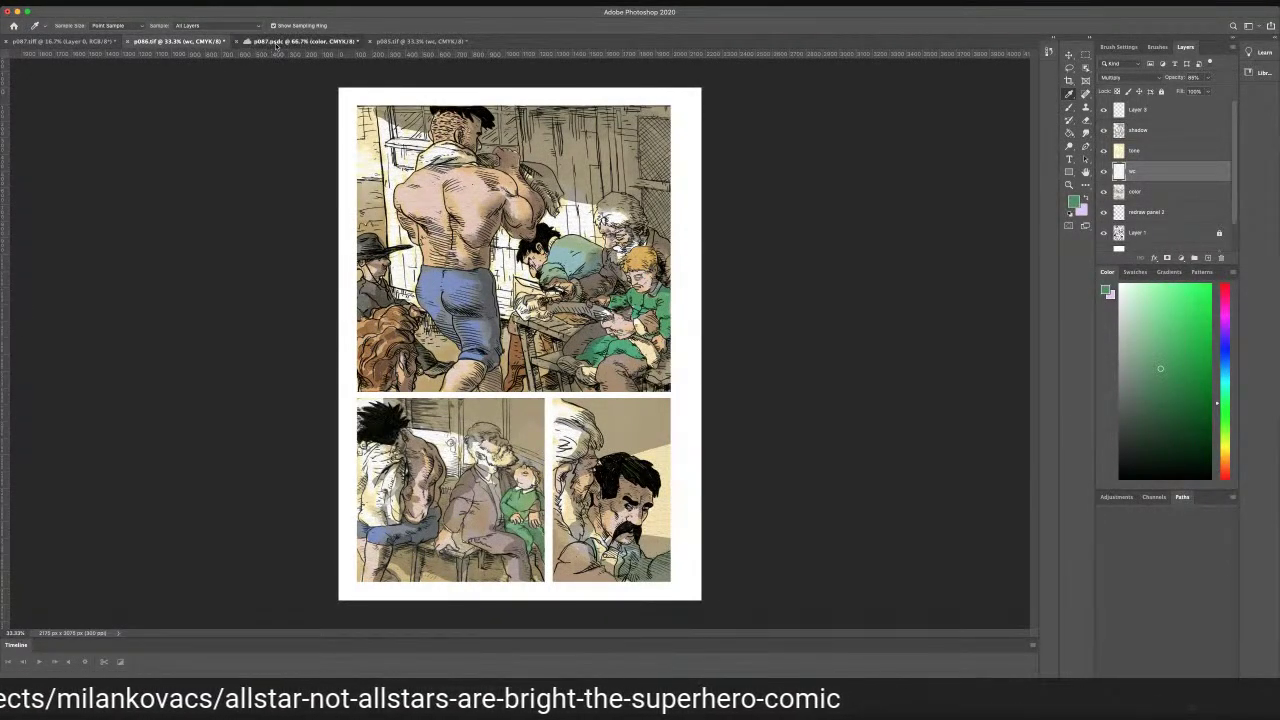
left_click(1069, 107)
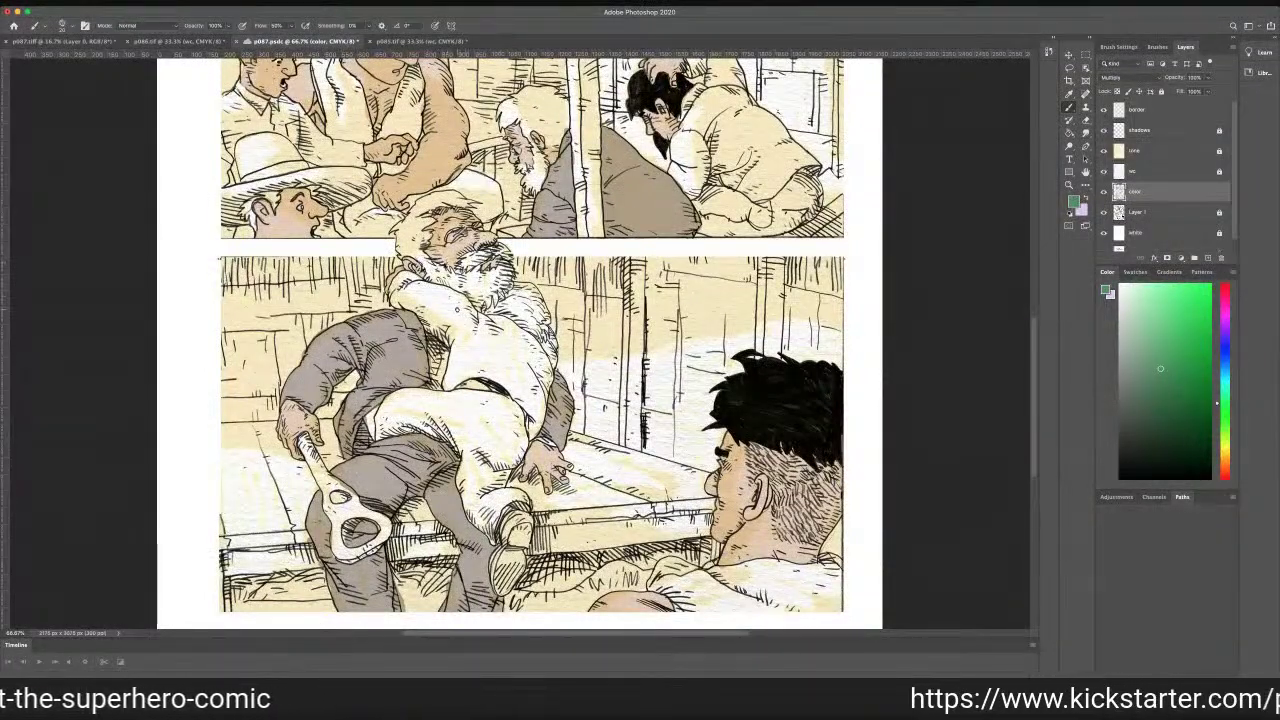
mouse_move(450, 301)
left_mouse_down()
mouse_move(420, 295)
mouse_move(432, 286)
mouse_move(404, 272)
left_mouse_up()
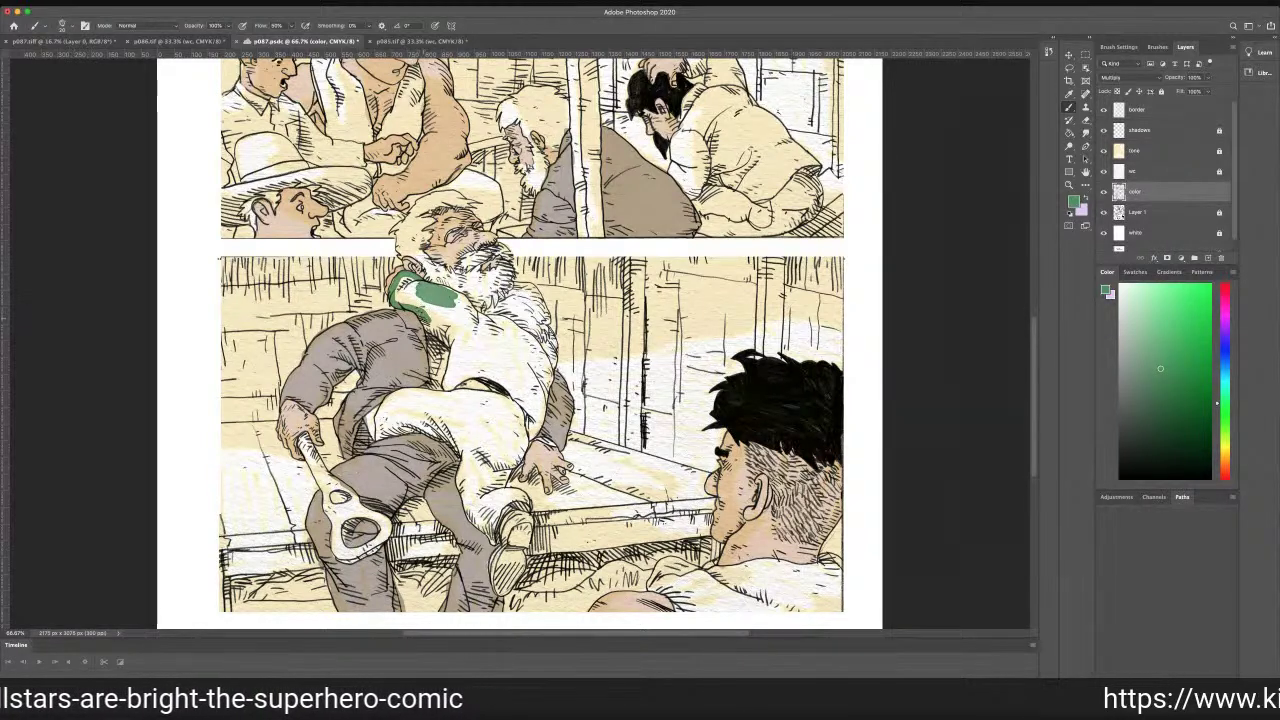
left_click_drag(422, 316, 450, 338)
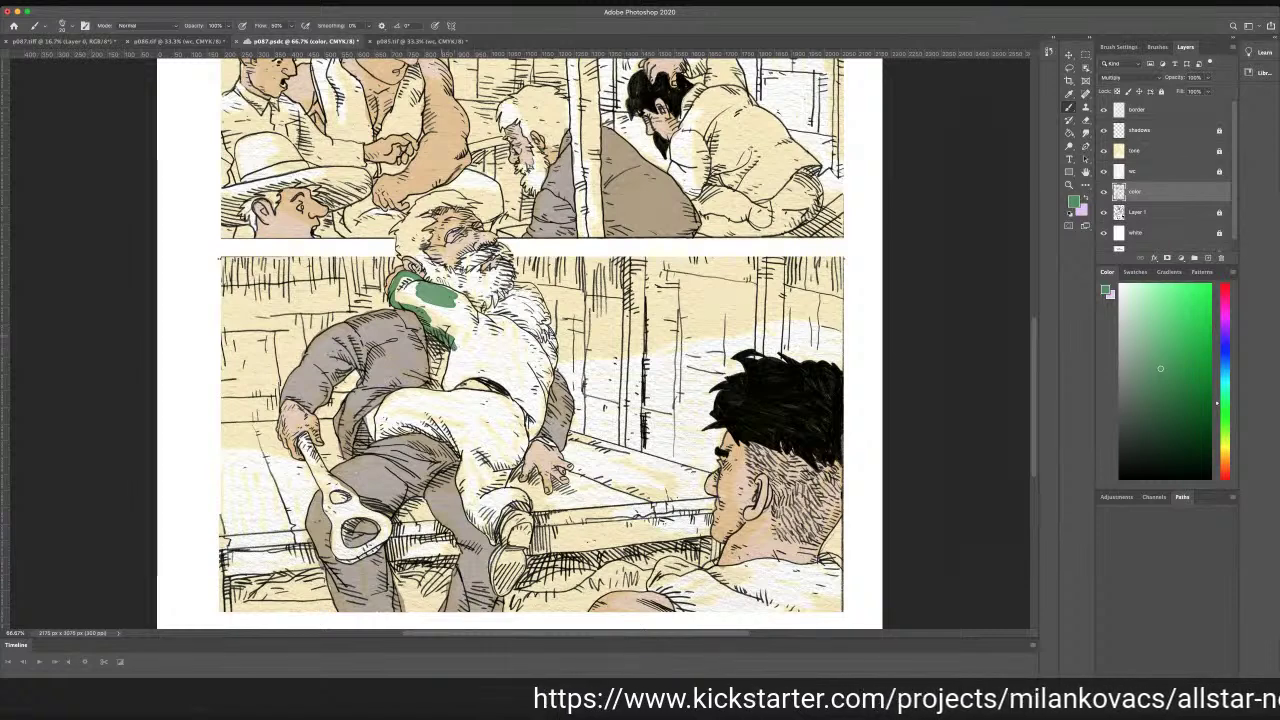
mouse_move(428, 325)
left_mouse_down()
mouse_move(419, 307)
mouse_move(434, 314)
mouse_move(403, 280)
mouse_move(408, 305)
mouse_move(401, 291)
mouse_move(465, 314)
left_mouse_up()
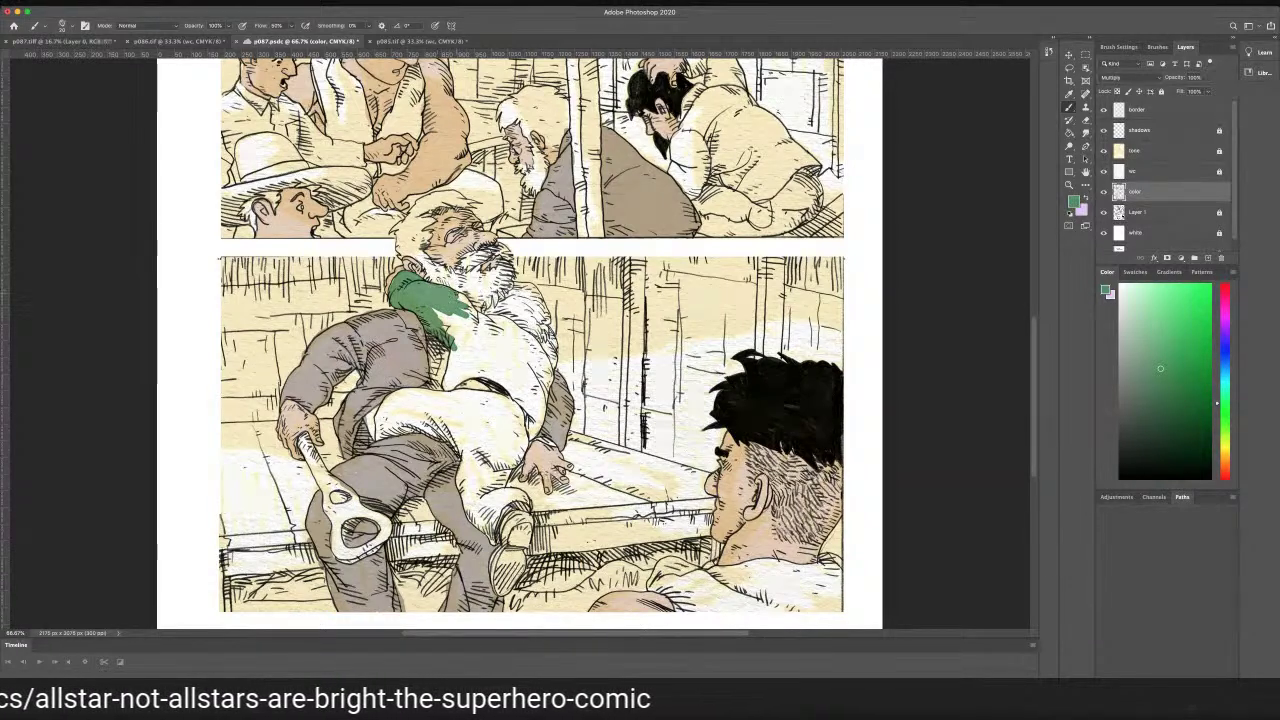
mouse_move(468, 304)
left_mouse_down()
mouse_move(483, 326)
mouse_move(446, 328)
mouse_move(462, 345)
mouse_move(480, 346)
mouse_move(487, 318)
mouse_move(511, 321)
mouse_move(544, 355)
mouse_move(532, 442)
mouse_move(530, 406)
mouse_move(528, 434)
mouse_move(506, 390)
mouse_move(470, 374)
left_mouse_up()
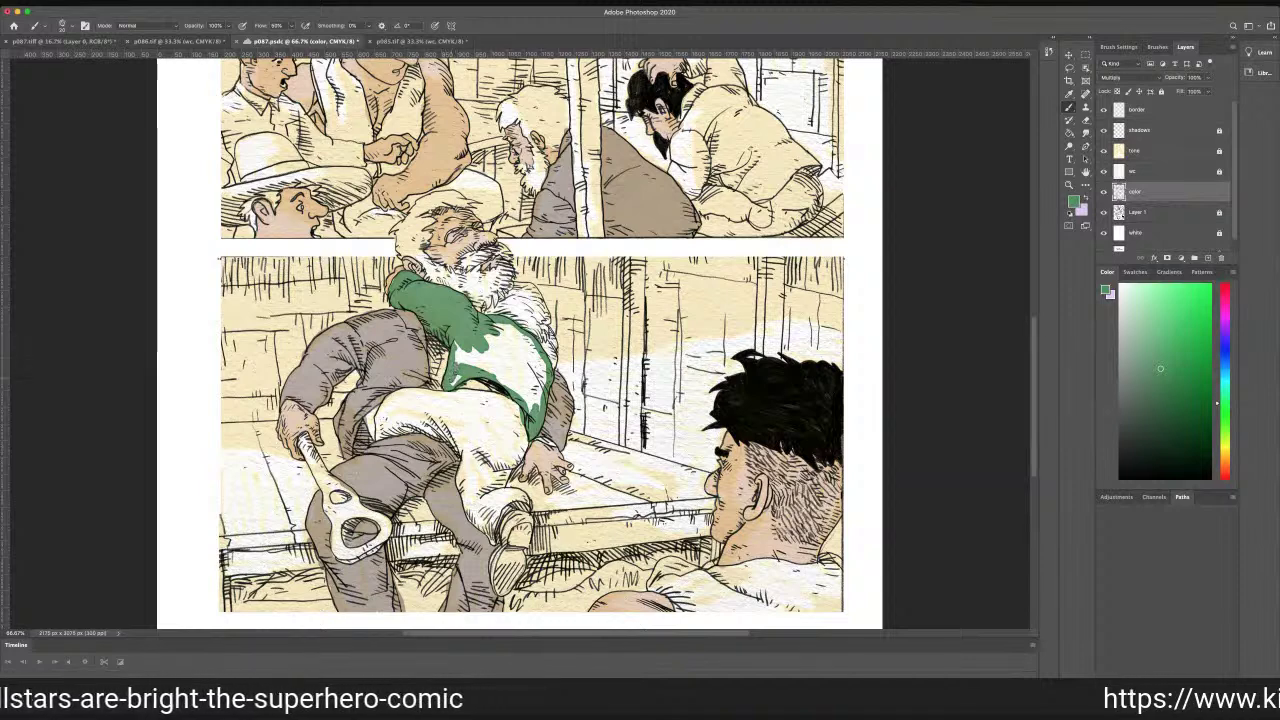
mouse_move(462, 356)
left_mouse_down()
mouse_move(460, 345)
mouse_move(456, 364)
mouse_move(488, 368)
mouse_move(512, 328)
mouse_move(548, 367)
mouse_move(514, 338)
mouse_move(522, 367)
mouse_move(497, 348)
mouse_move(508, 375)
mouse_move(496, 378)
mouse_move(530, 405)
mouse_move(534, 362)
mouse_move(520, 383)
left_mouse_up()
key("super+s")
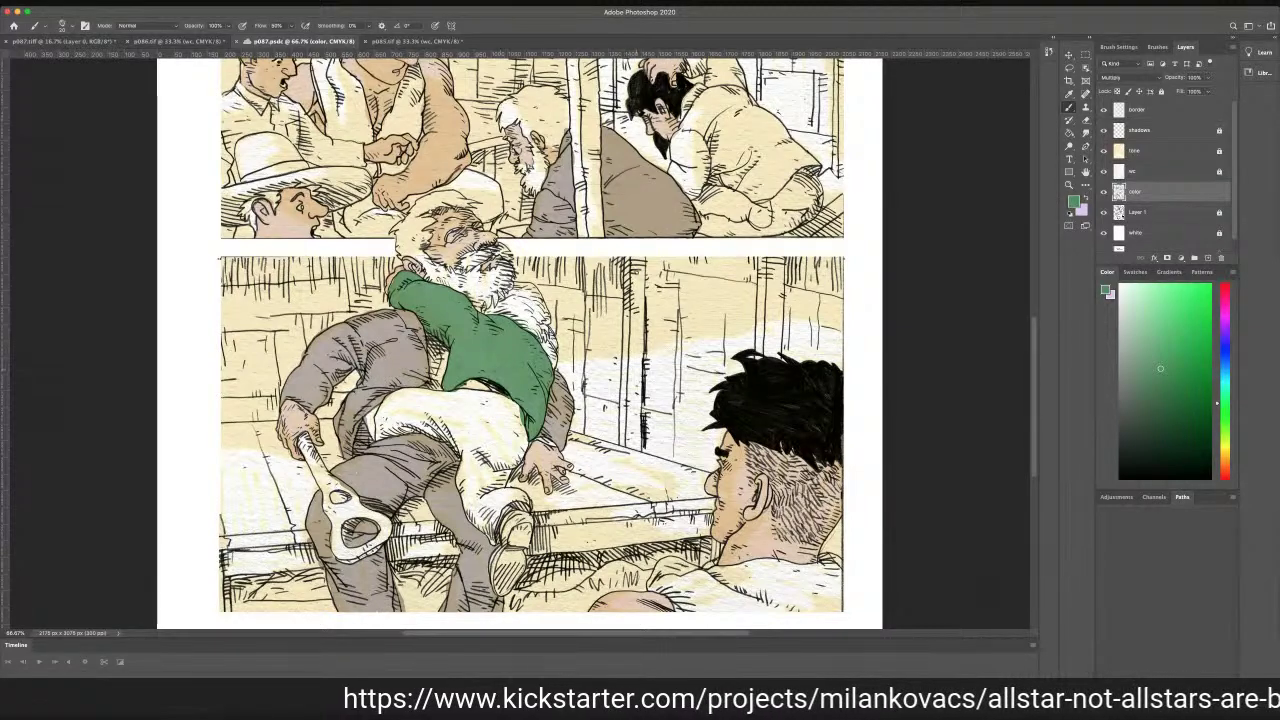
Fill the trousers of the child lying on the bearded man in the bottom panel with the same green, down to the shoe
mouse_move(418, 405)
left_mouse_down()
mouse_move(457, 392)
mouse_move(510, 402)
mouse_move(521, 450)
left_mouse_up()
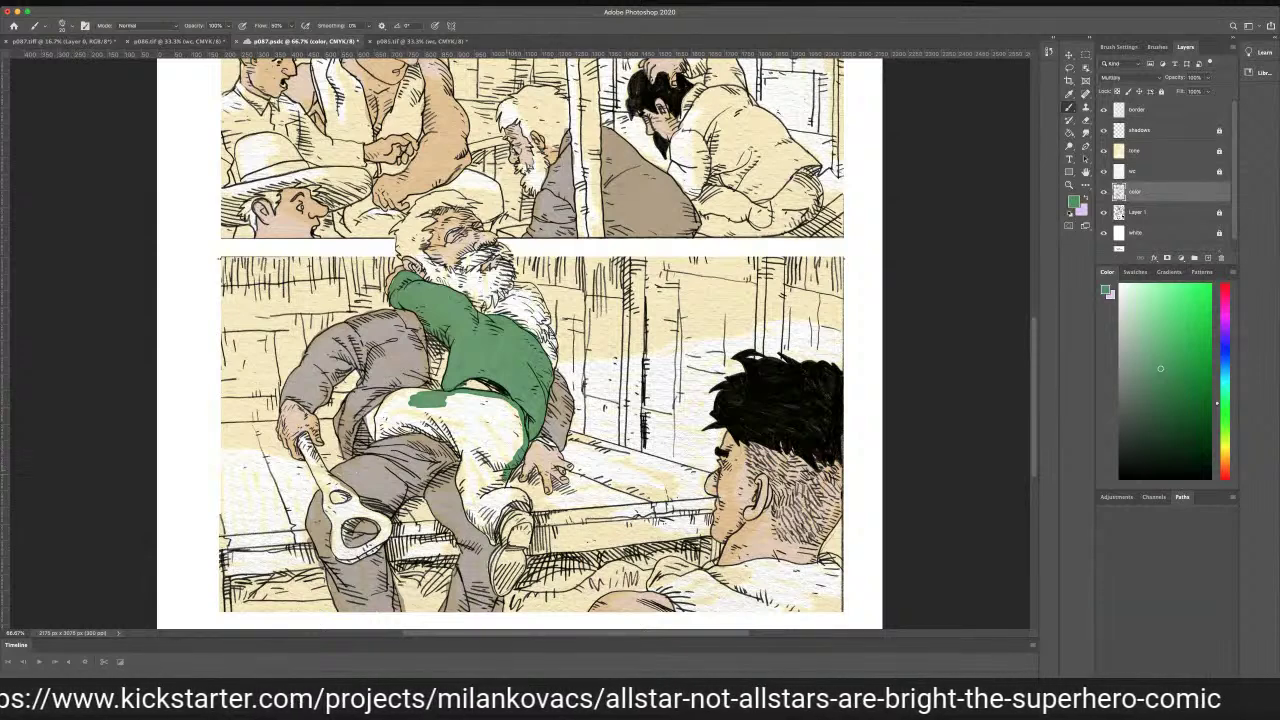
mouse_move(508, 486)
left_mouse_down()
mouse_move(466, 499)
mouse_move(463, 486)
left_mouse_up()
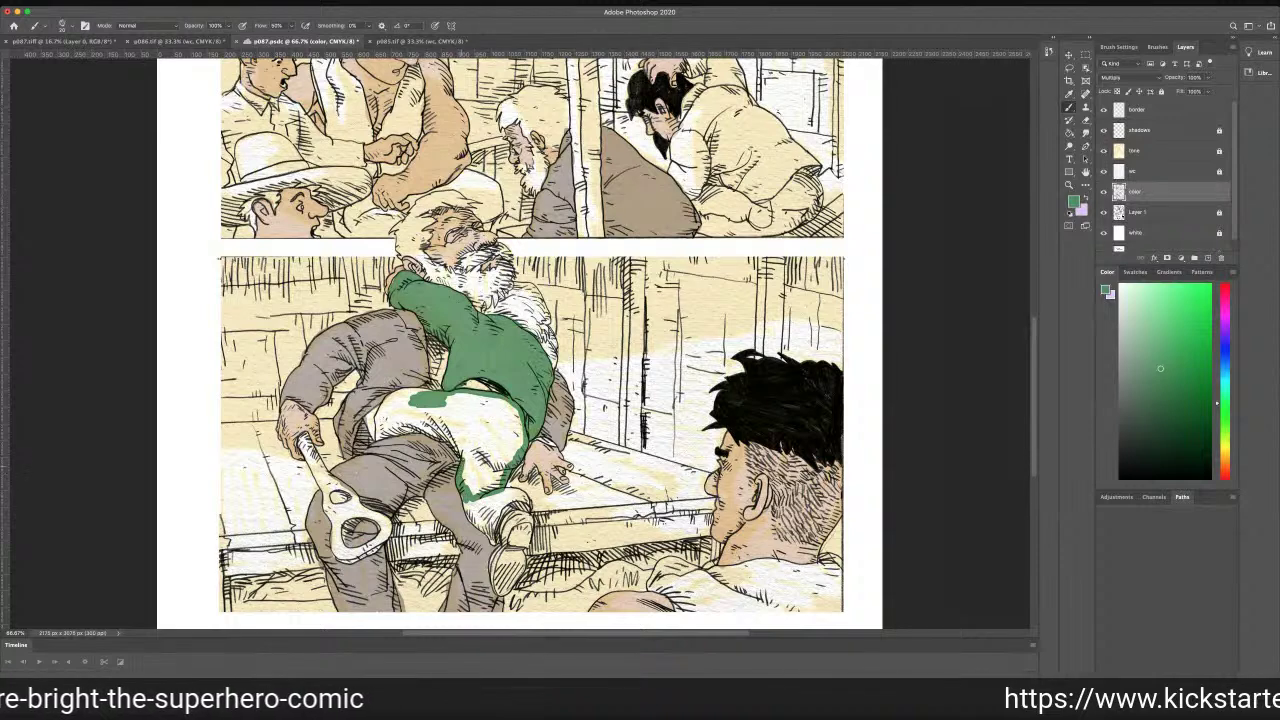
mouse_move(448, 446)
left_mouse_down()
mouse_move(420, 412)
mouse_move(413, 420)
mouse_move(433, 427)
mouse_move(420, 428)
mouse_move(451, 431)
mouse_move(378, 436)
left_mouse_up()
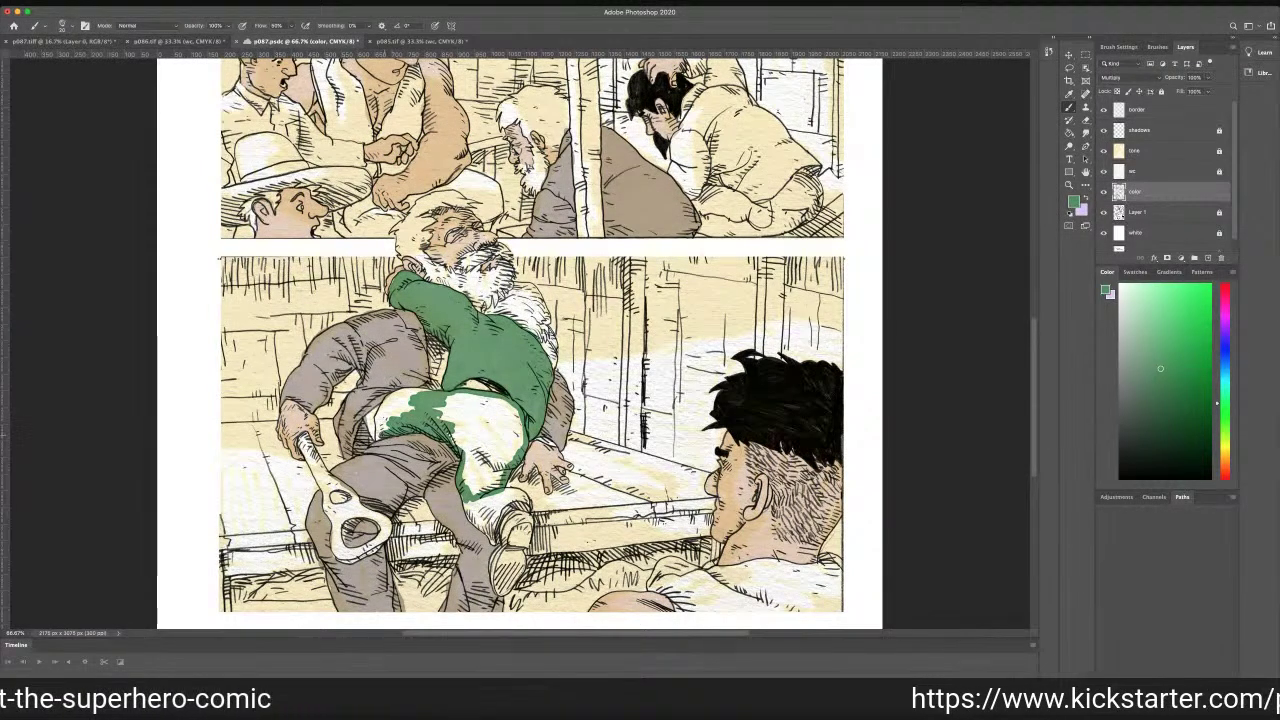
left_click_drag(379, 437, 380, 423)
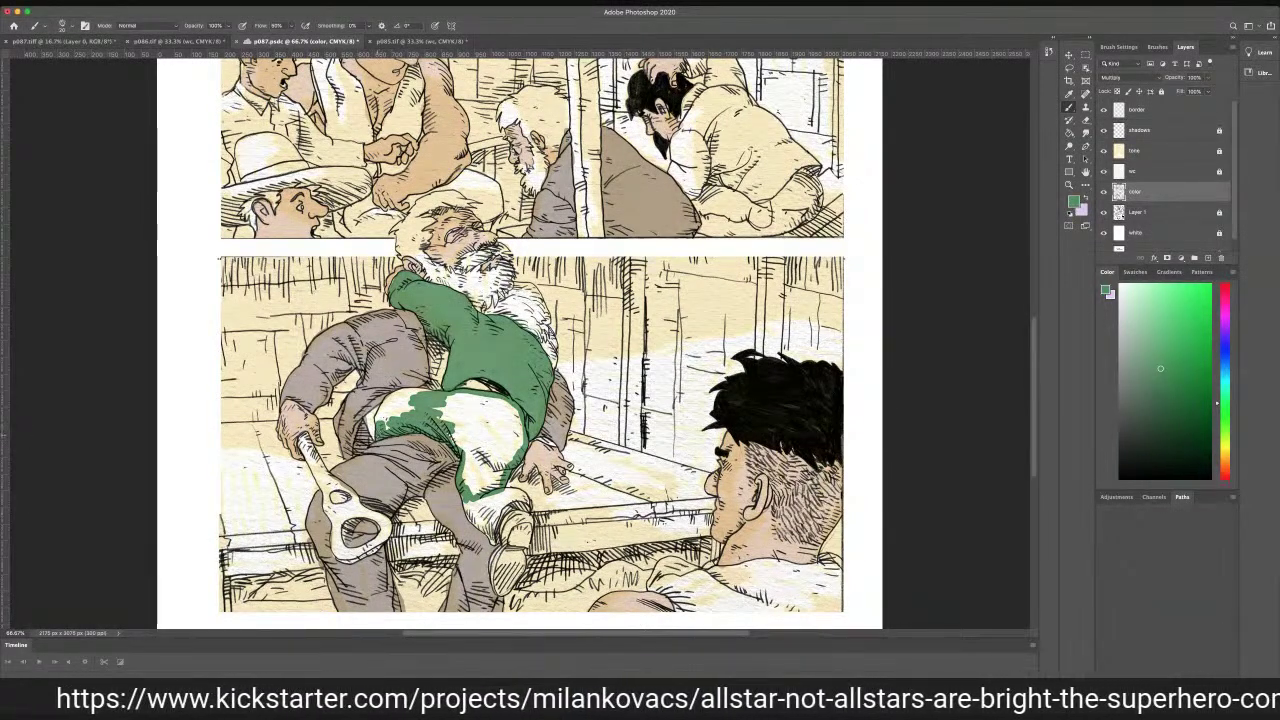
left_click_drag(377, 420, 381, 412)
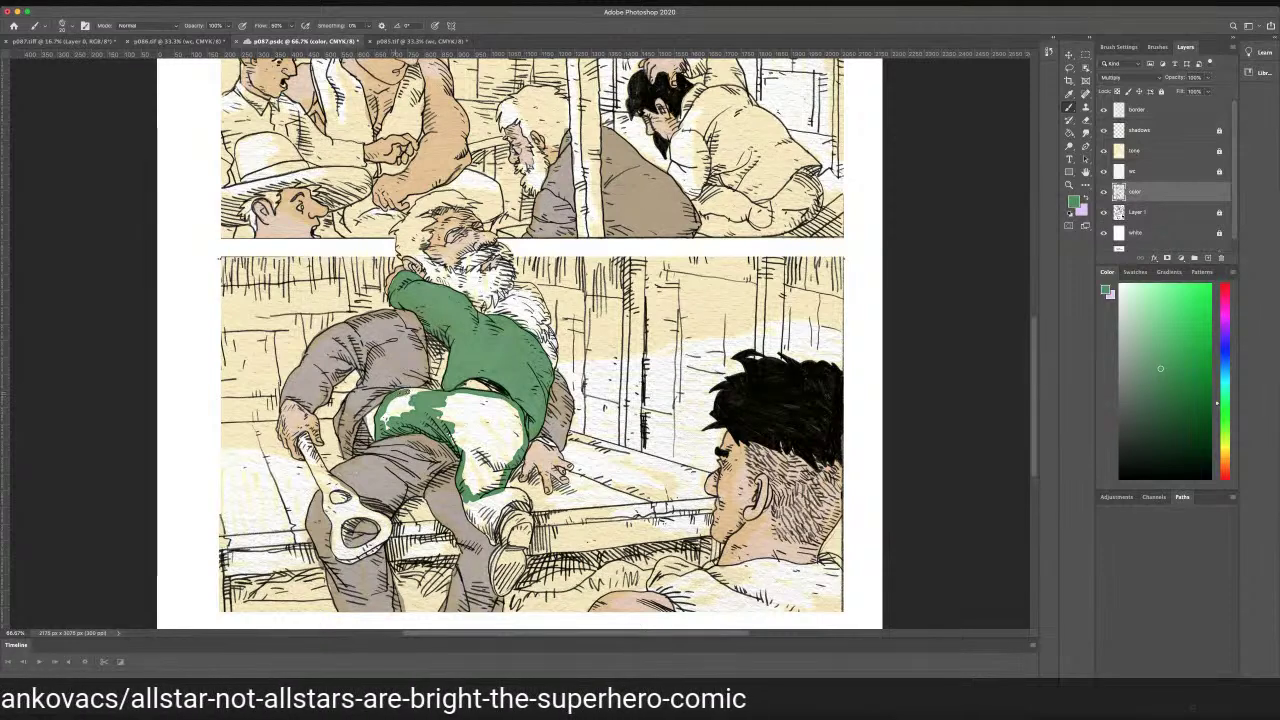
mouse_move(414, 393)
left_mouse_down()
mouse_move(382, 416)
mouse_move(498, 399)
mouse_move(514, 414)
mouse_move(474, 402)
mouse_move(462, 412)
mouse_move(485, 423)
mouse_move(467, 430)
mouse_move(508, 440)
mouse_move(518, 420)
mouse_move(514, 450)
mouse_move(502, 432)
mouse_move(484, 462)
mouse_move(478, 428)
mouse_move(456, 430)
mouse_move(488, 482)
mouse_move(470, 470)
mouse_move(469, 490)
mouse_move(495, 486)
mouse_move(493, 508)
mouse_move(466, 497)
left_mouse_up()
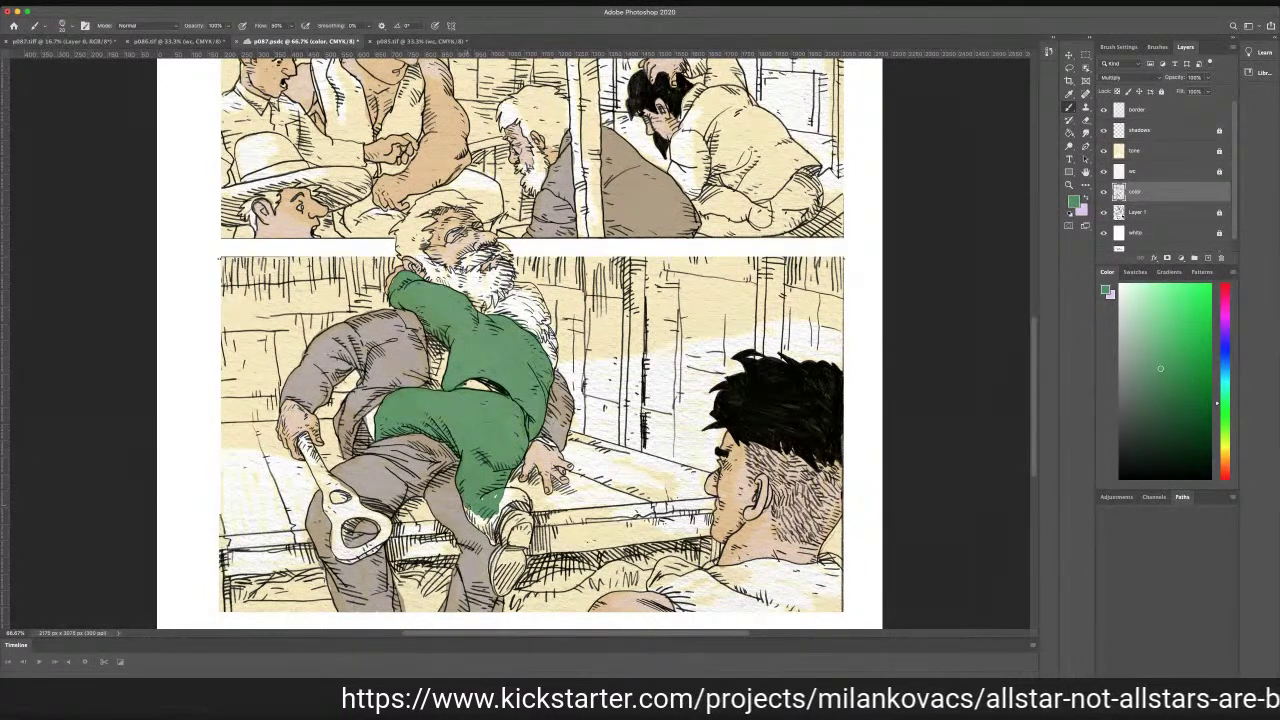
left_click_drag(466, 506, 491, 535)
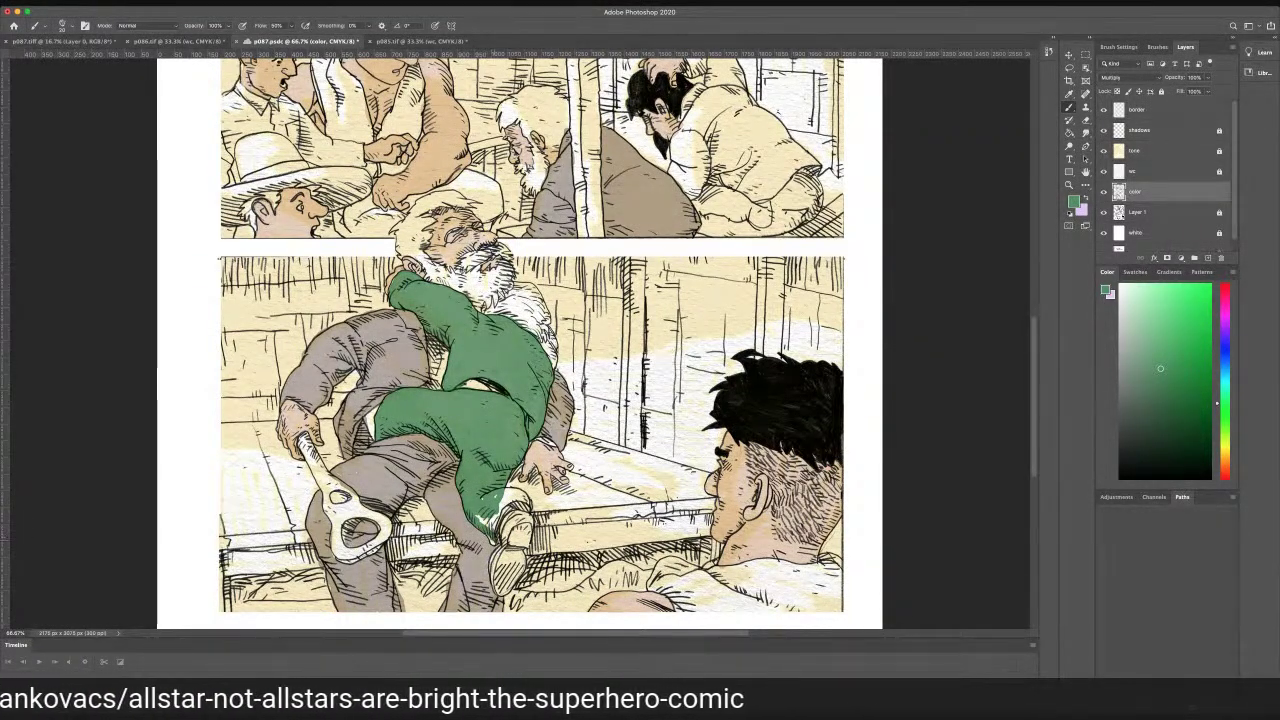
mouse_move(487, 533)
left_mouse_down()
mouse_move(499, 520)
mouse_move(477, 514)
mouse_move(507, 492)
mouse_move(530, 502)
mouse_move(520, 497)
left_mouse_up()
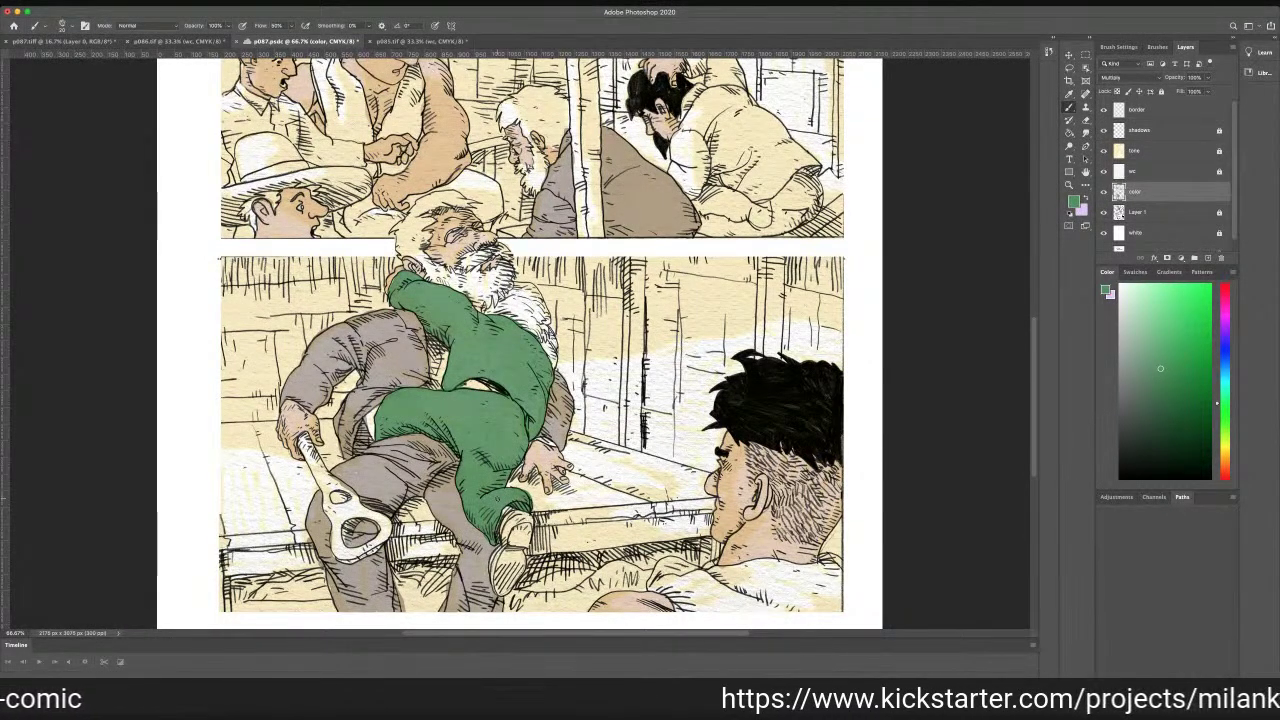
Paint the child's sleeve in the first panel and the climbing child's top and trousers in the second panel green, and save the page
scroll(1032, 356, "up", 10)
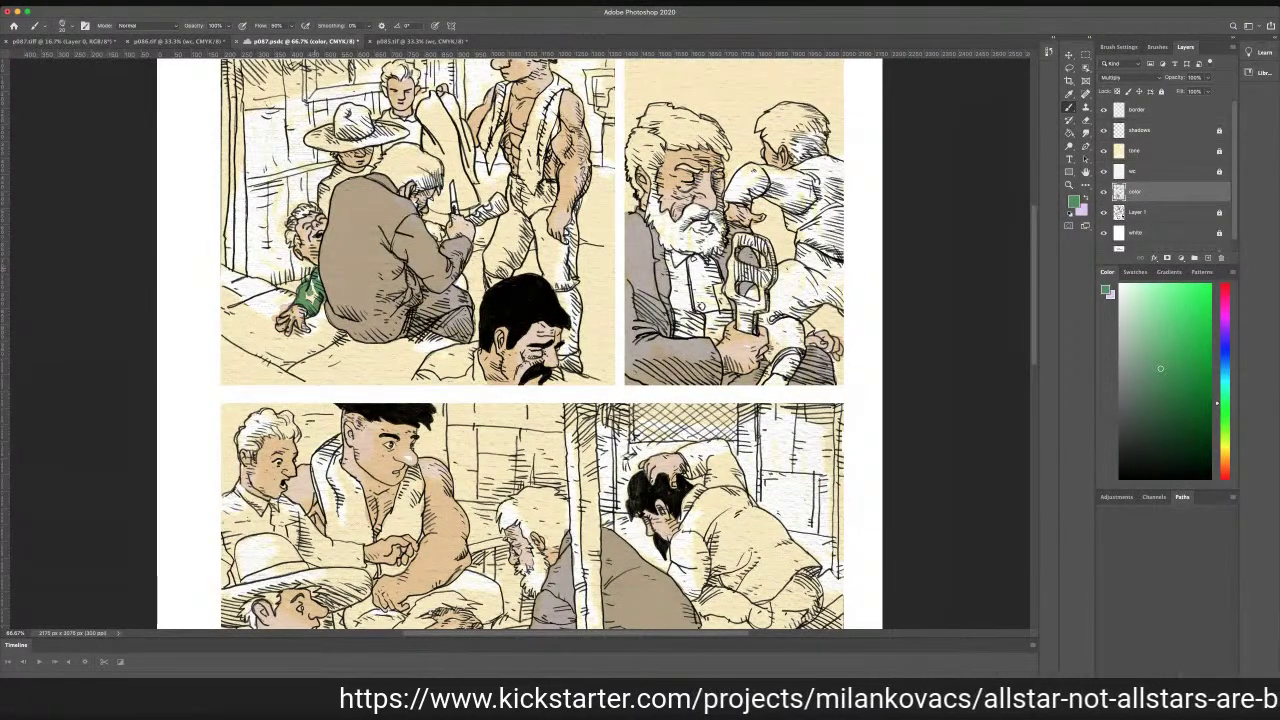
left_click_drag(312, 287, 309, 299)
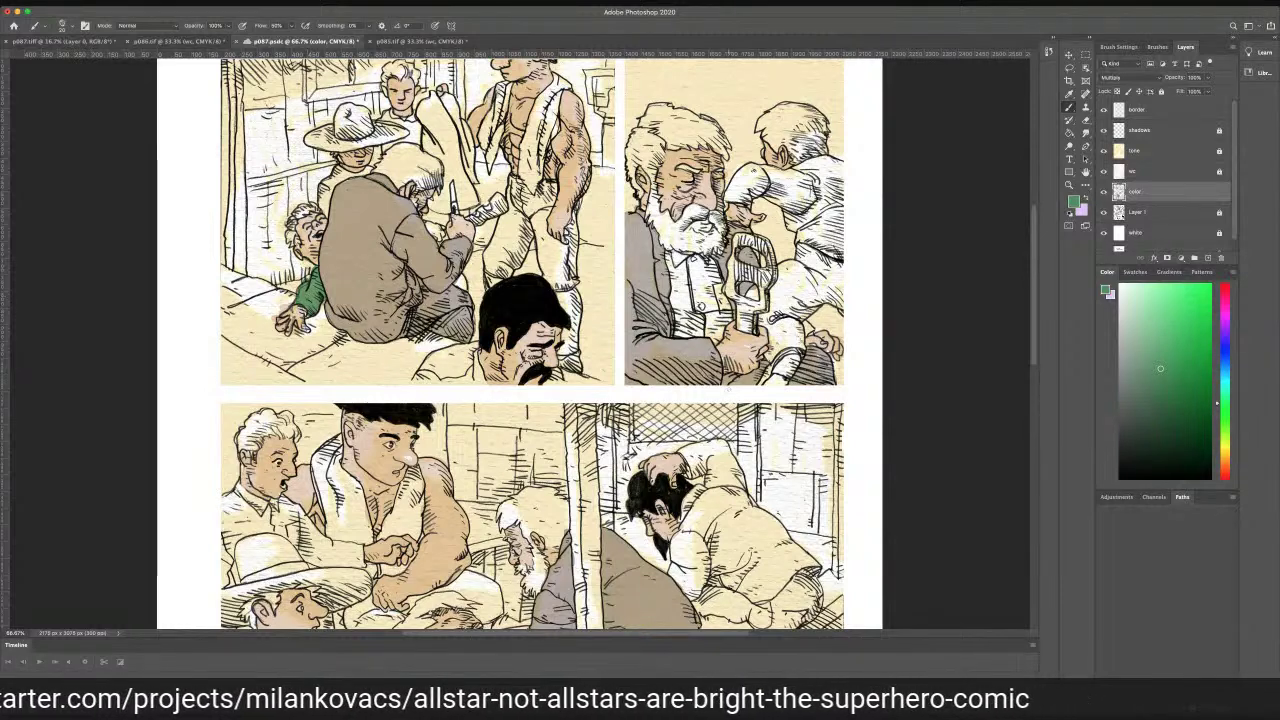
mouse_move(752, 170)
left_mouse_down()
mouse_move(848, 164)
mouse_move(748, 172)
mouse_move(761, 178)
mouse_move(738, 166)
mouse_move(728, 199)
mouse_move(749, 201)
mouse_move(757, 186)
mouse_move(734, 195)
mouse_move(794, 206)
mouse_move(784, 186)
mouse_move(842, 172)
mouse_move(820, 194)
mouse_move(835, 198)
mouse_move(812, 208)
mouse_move(820, 216)
mouse_move(782, 204)
mouse_move(812, 232)
mouse_move(803, 245)
mouse_move(797, 233)
mouse_move(836, 253)
mouse_move(830, 230)
mouse_move(849, 222)
mouse_move(832, 262)
mouse_move(802, 246)
left_mouse_up()
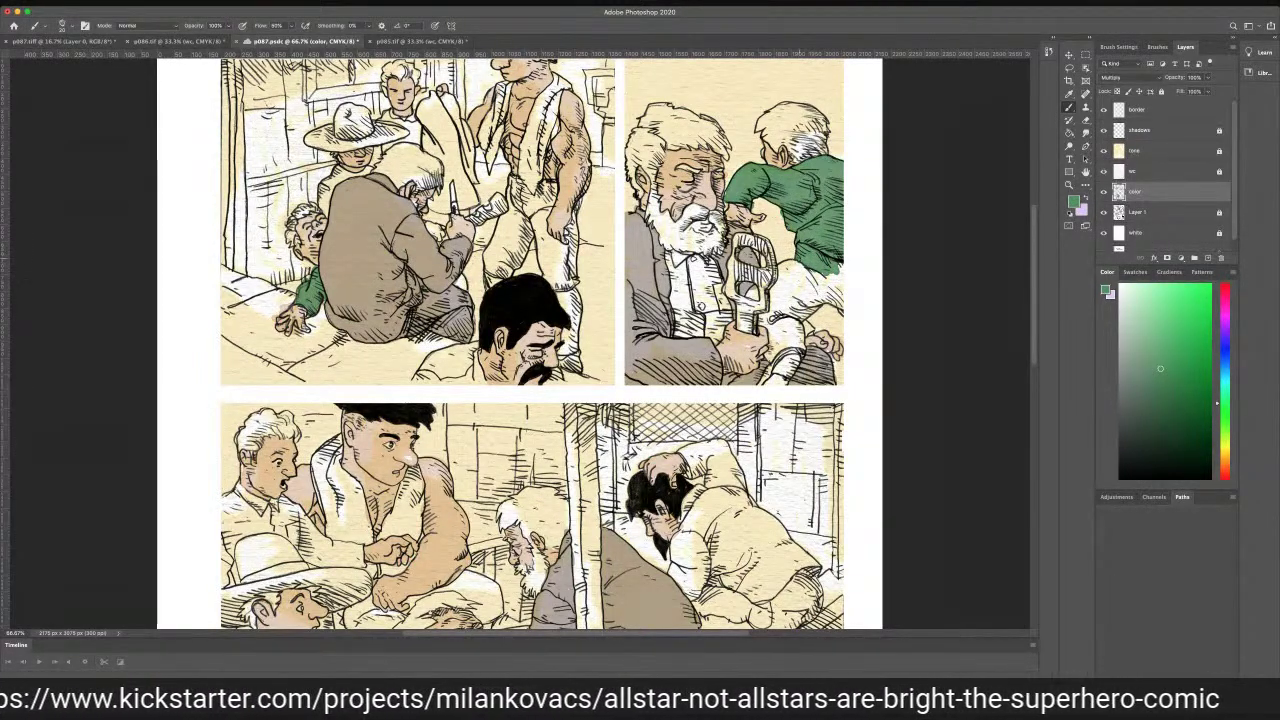
mouse_move(796, 264)
left_mouse_down()
mouse_move(779, 267)
mouse_move(792, 275)
mouse_move(768, 326)
mouse_move(794, 301)
mouse_move(783, 297)
mouse_move(812, 308)
mouse_move(797, 315)
left_mouse_up()
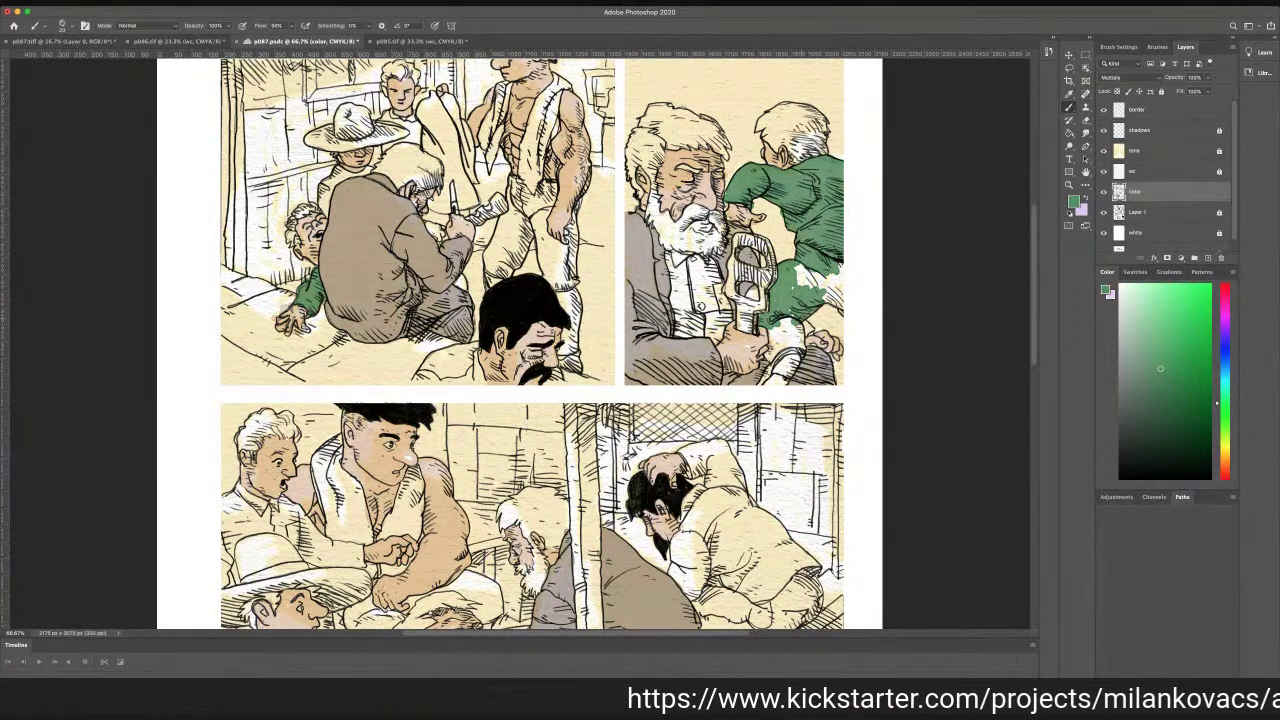
mouse_move(797, 315)
left_mouse_down()
mouse_move(800, 269)
mouse_move(843, 267)
mouse_move(829, 300)
mouse_move(844, 313)
mouse_move(840, 288)
left_mouse_up()
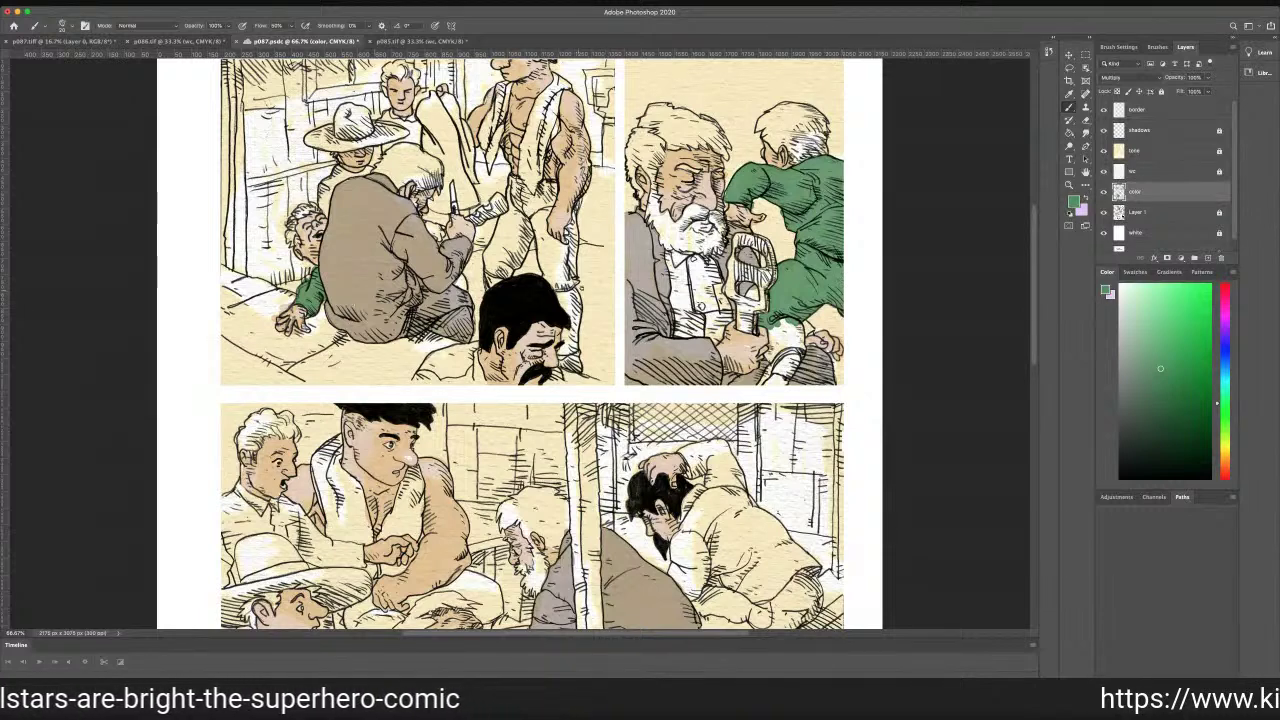
mouse_move(788, 320)
left_mouse_down()
mouse_move(801, 345)
mouse_move(770, 356)
left_mouse_up()
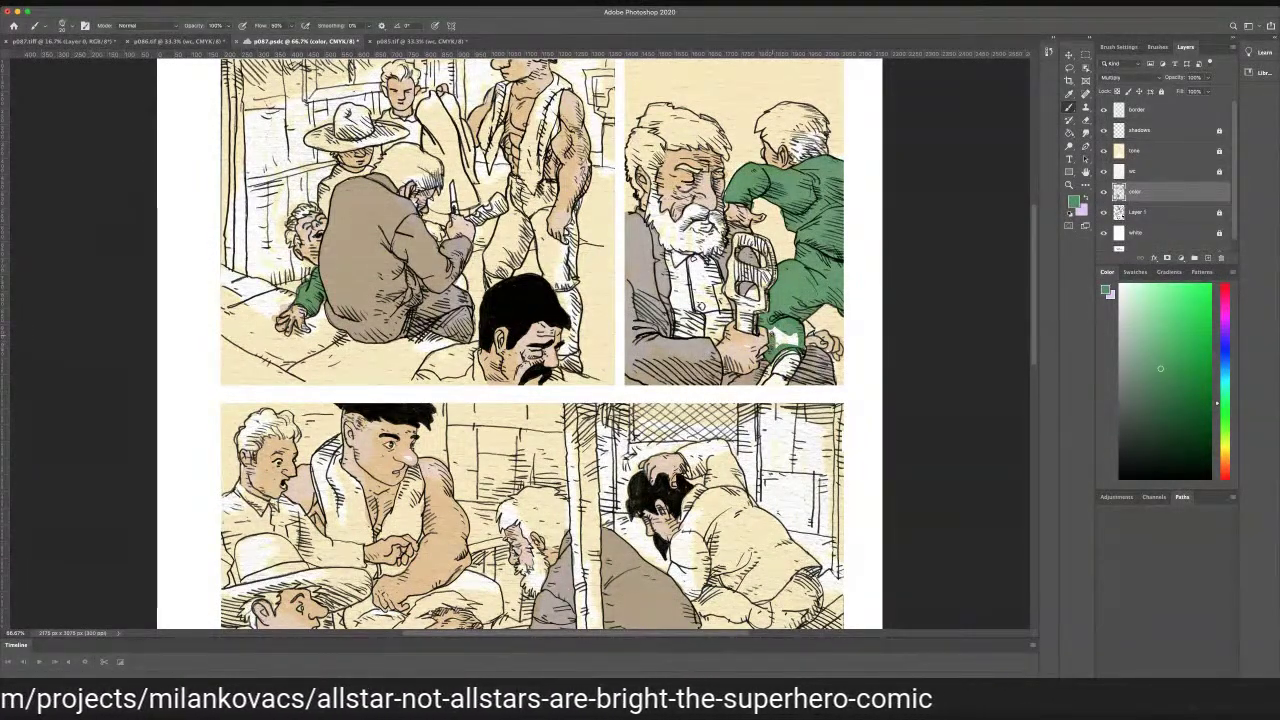
left_click_drag(786, 333, 779, 334)
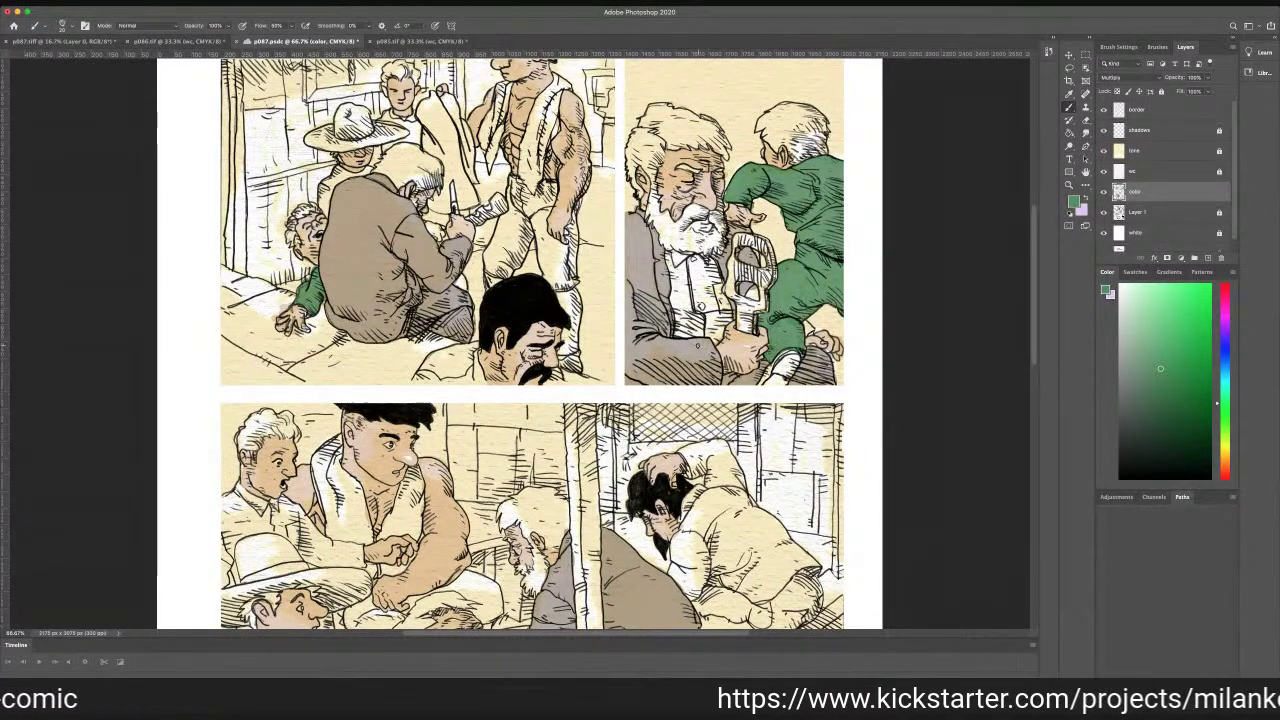
mouse_move(1033, 242)
left_mouse_down()
mouse_move(1052, 288)
mouse_move(1030, 237)
mouse_move(1042, 229)
left_mouse_up()
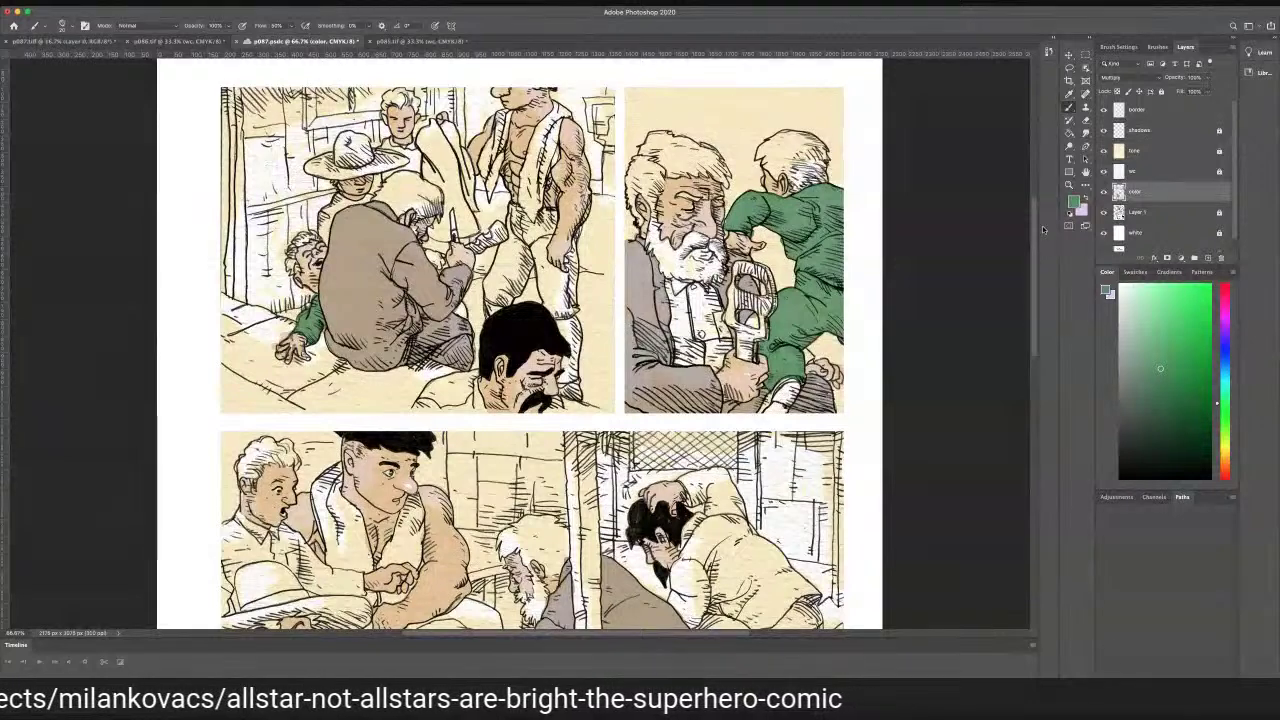
key("ctrl+s")
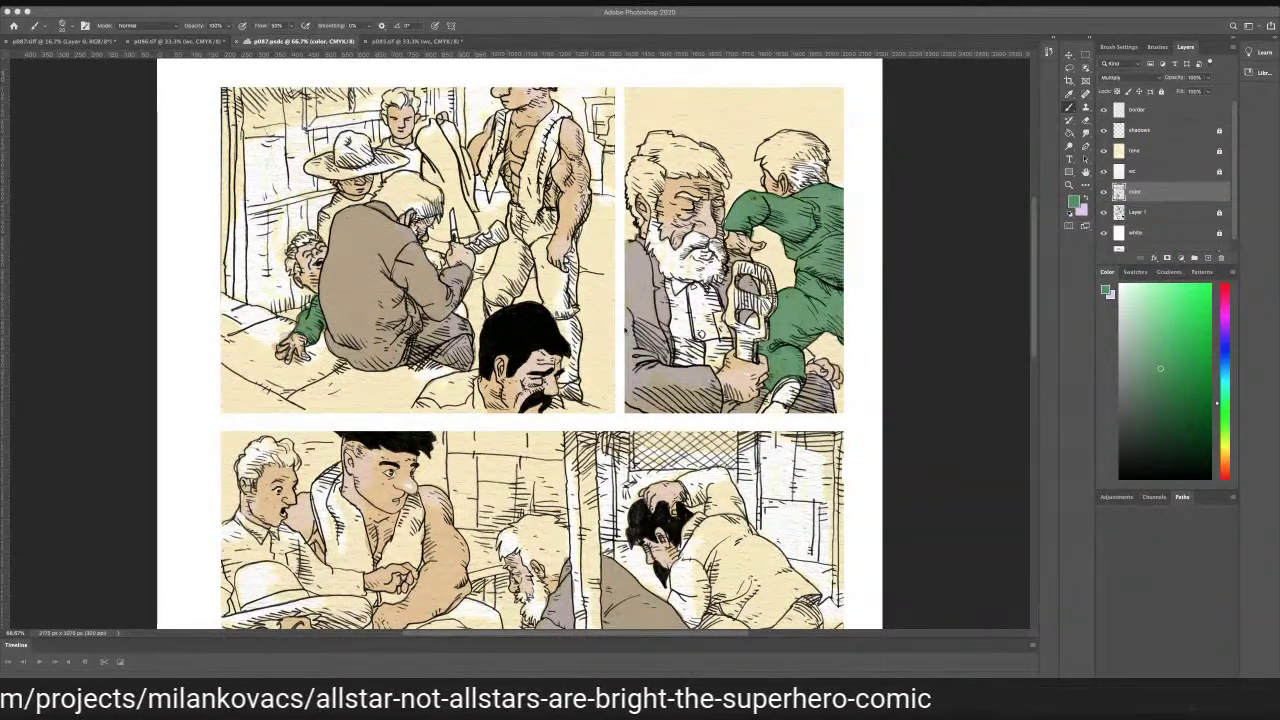
Sample the blue of the muscular man's trousers on page p086 and return to page p087
mouse_move(1033, 316)
left_mouse_down()
mouse_move(1057, 355)
mouse_move(1040, 383)
mouse_move(1075, 459)
mouse_move(1023, 406)
mouse_move(951, 267)
mouse_move(968, 281)
left_mouse_up()
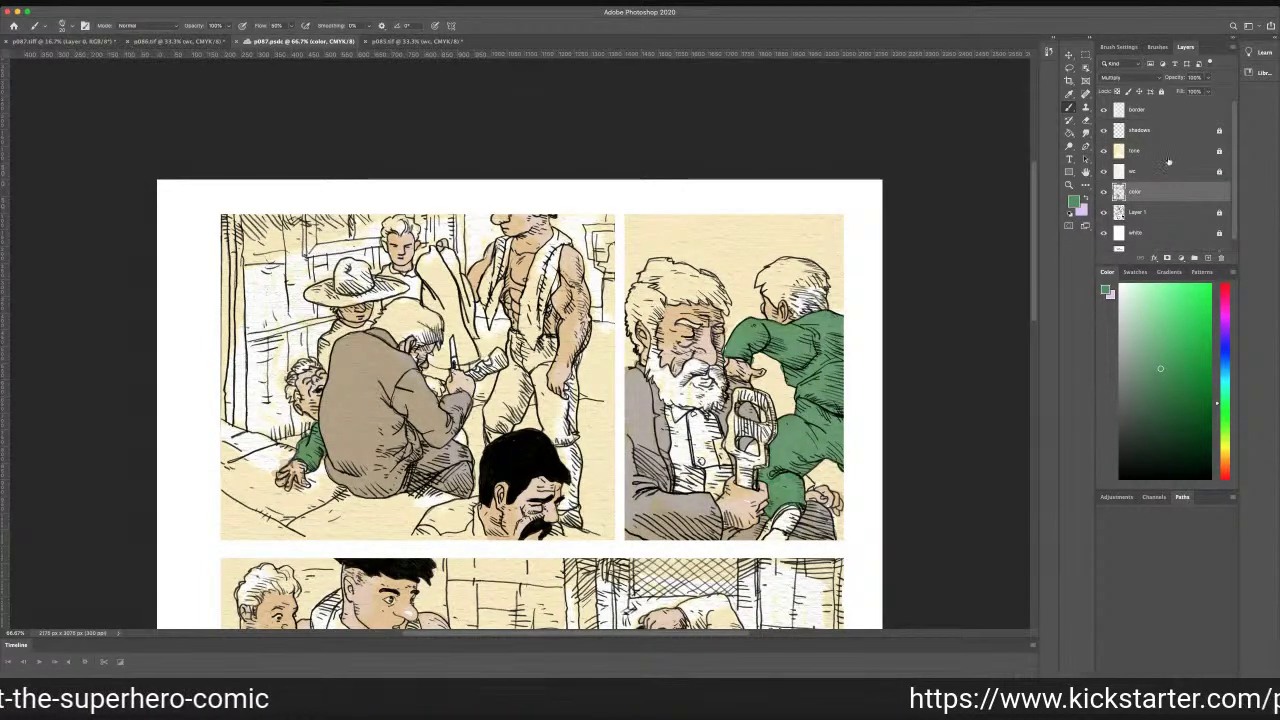
left_click(1069, 93)
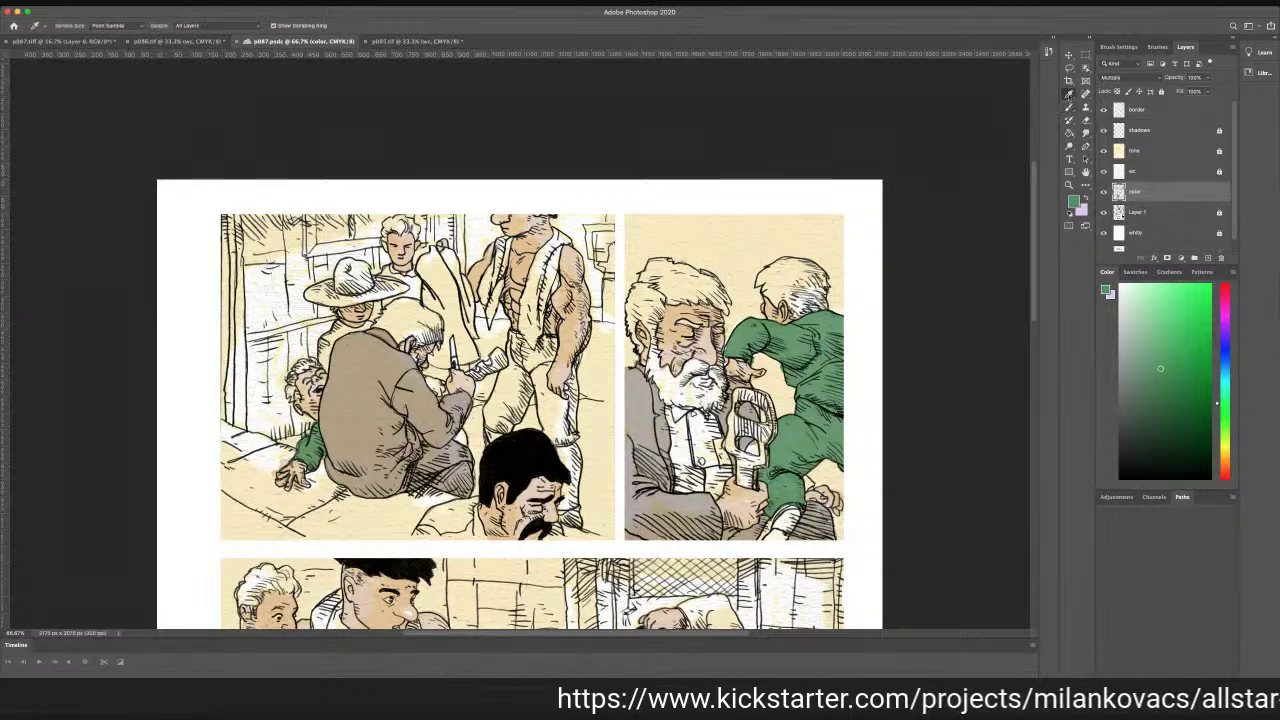
left_click(395, 41)
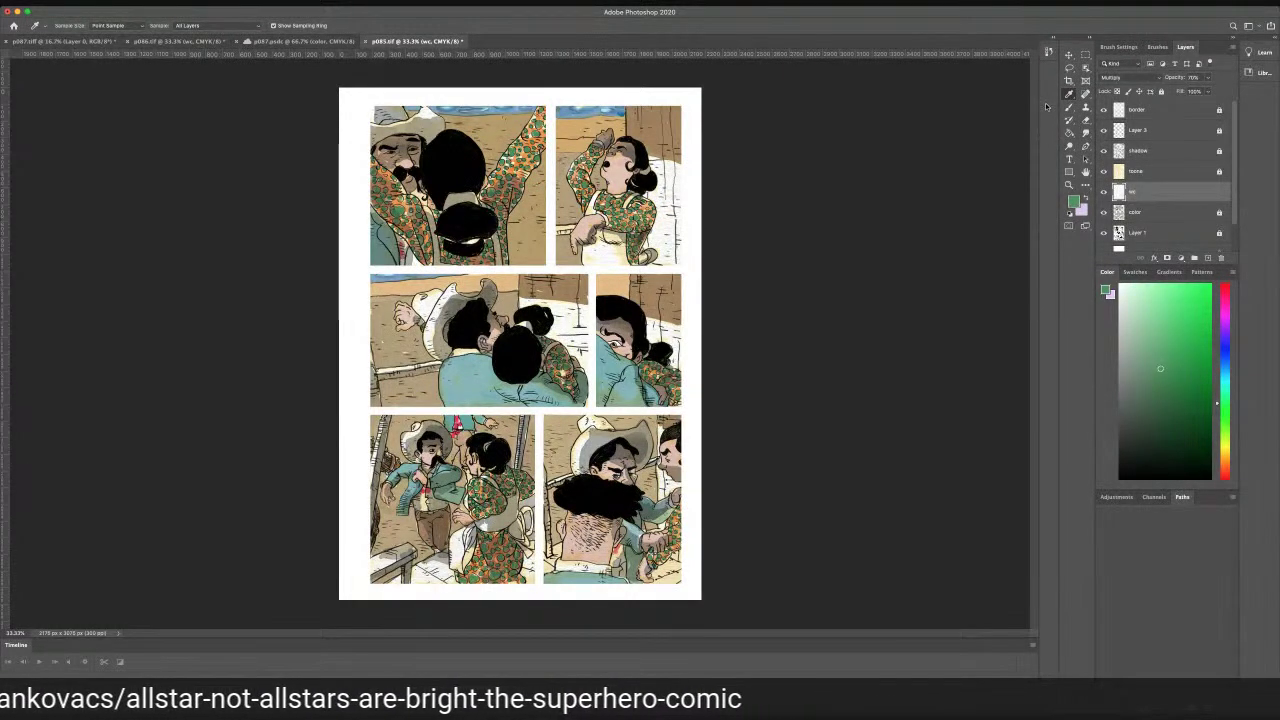
left_click(48, 41)
left_click(155, 41)
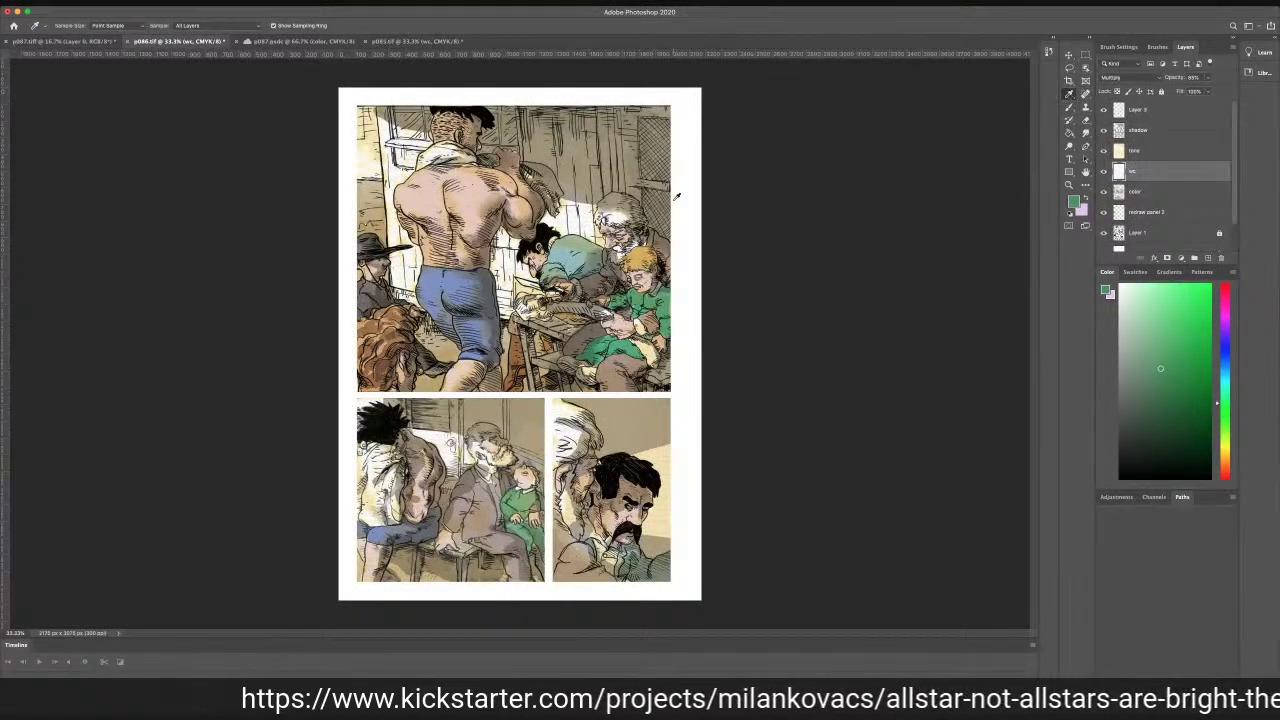
left_click(430, 284)
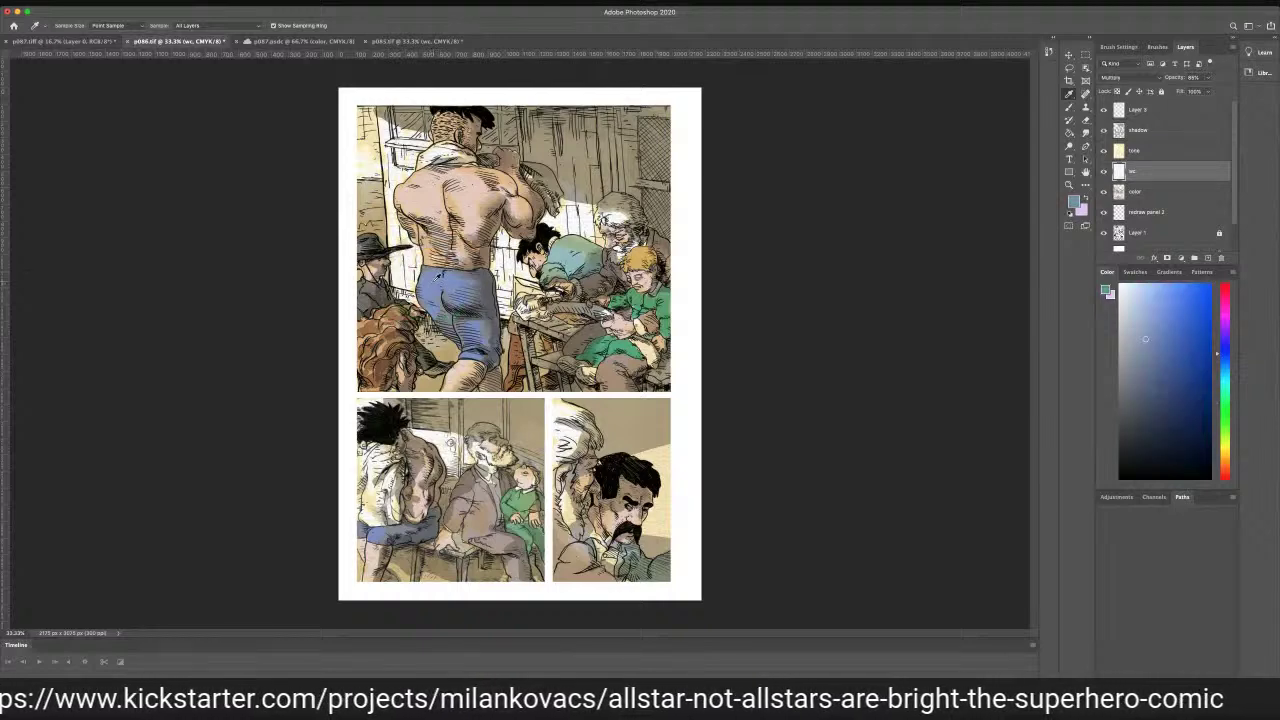
left_click(305, 41)
Paint the standing muscular man's trousers blue in the first panel of p087 and save the page
left_click(1068, 107)
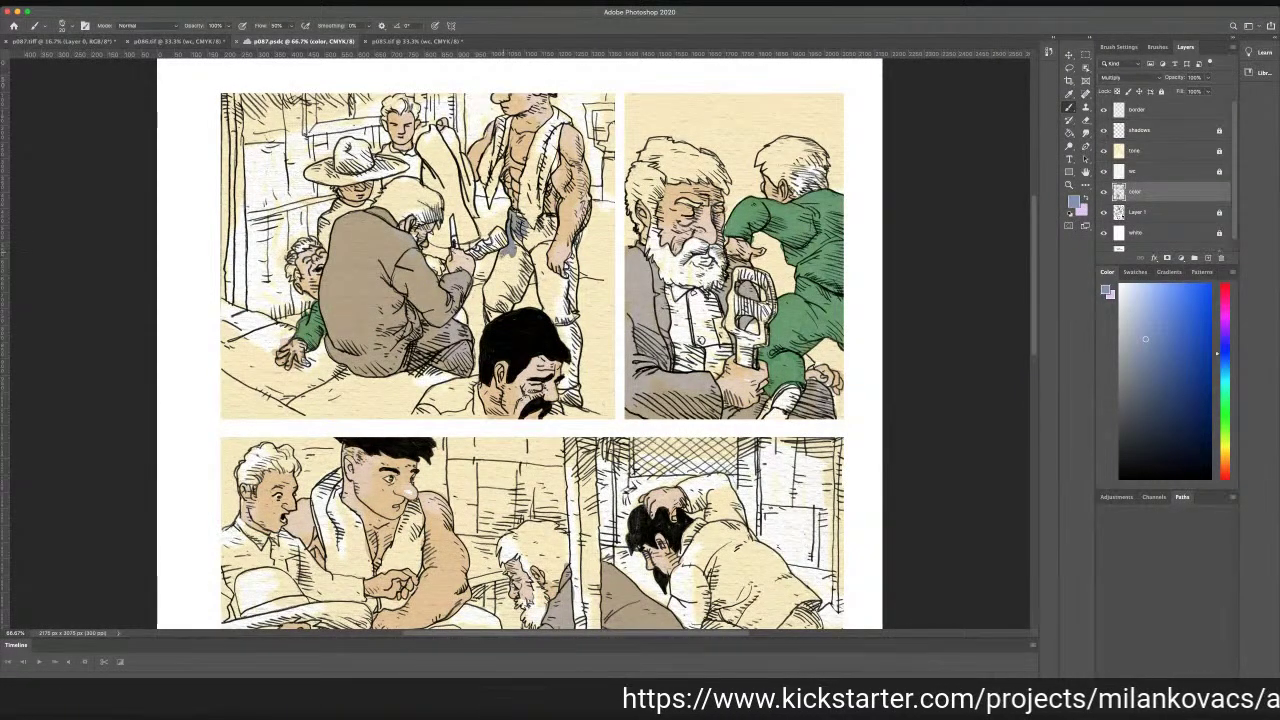
mouse_move(501, 266)
left_mouse_down()
mouse_move(513, 269)
mouse_move(519, 243)
left_mouse_up()
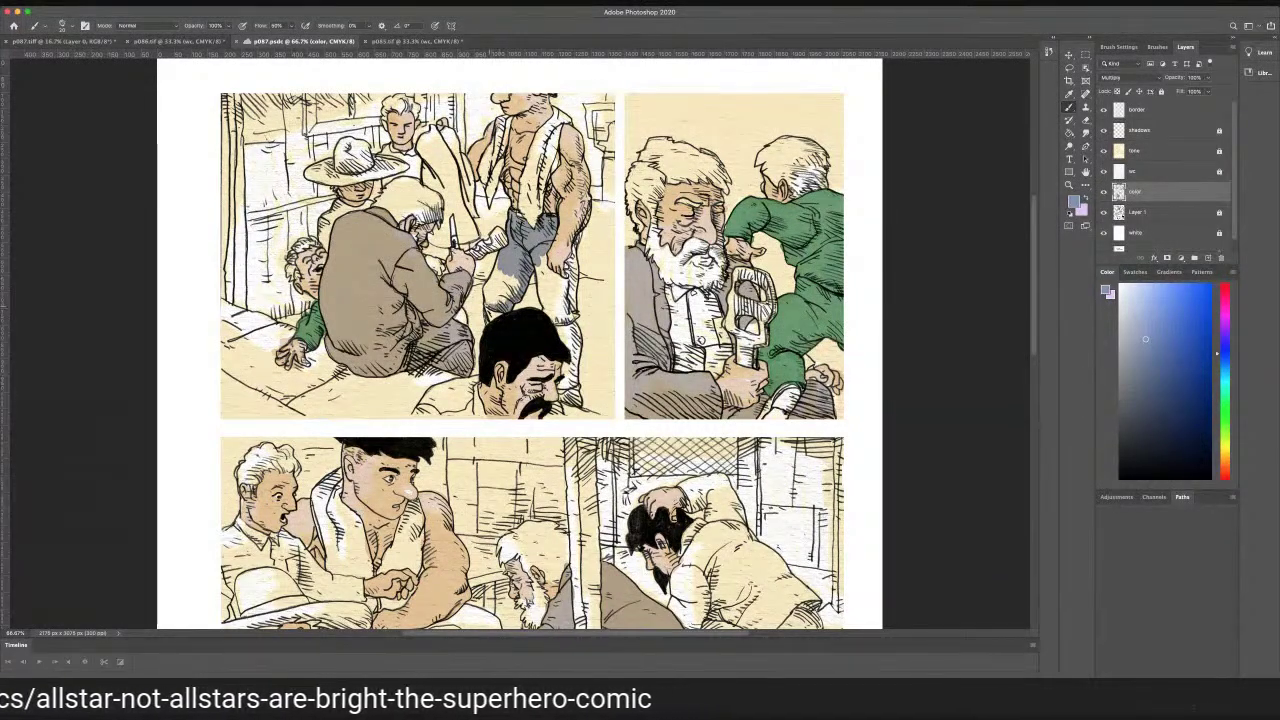
mouse_move(489, 280)
left_mouse_down()
mouse_move(518, 288)
mouse_move(496, 302)
mouse_move(510, 295)
left_mouse_up()
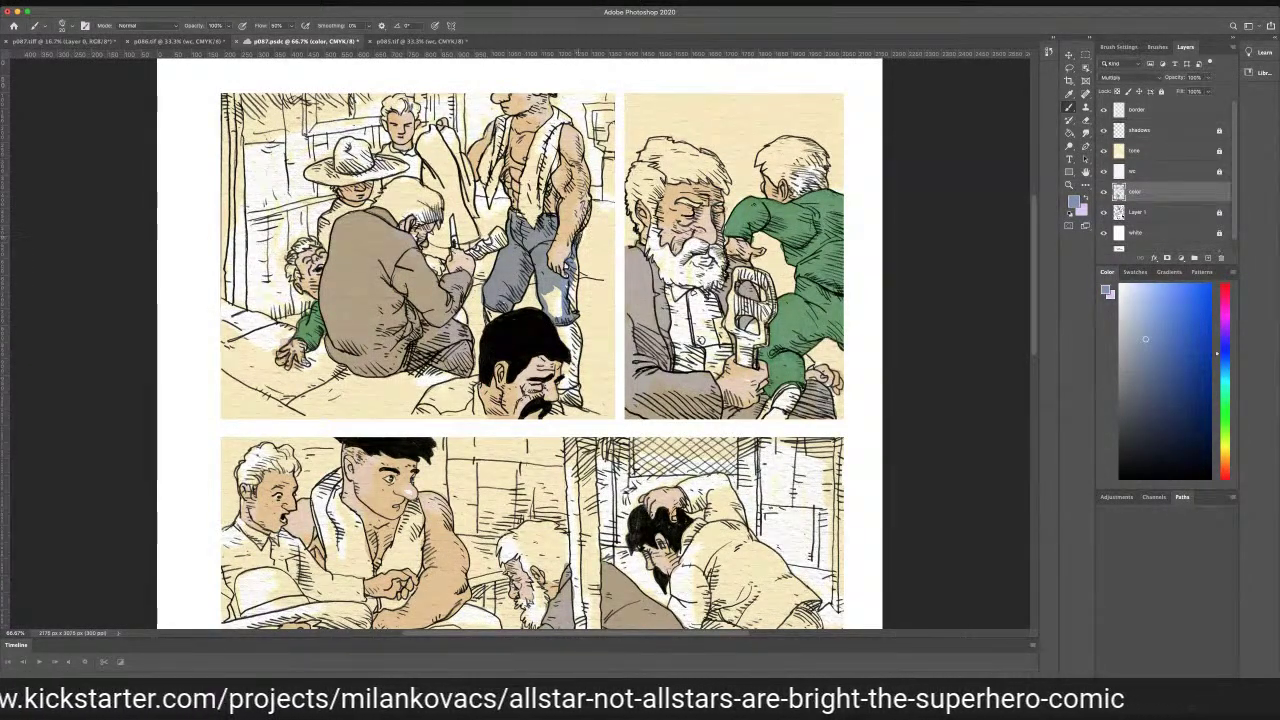
key("super+s")
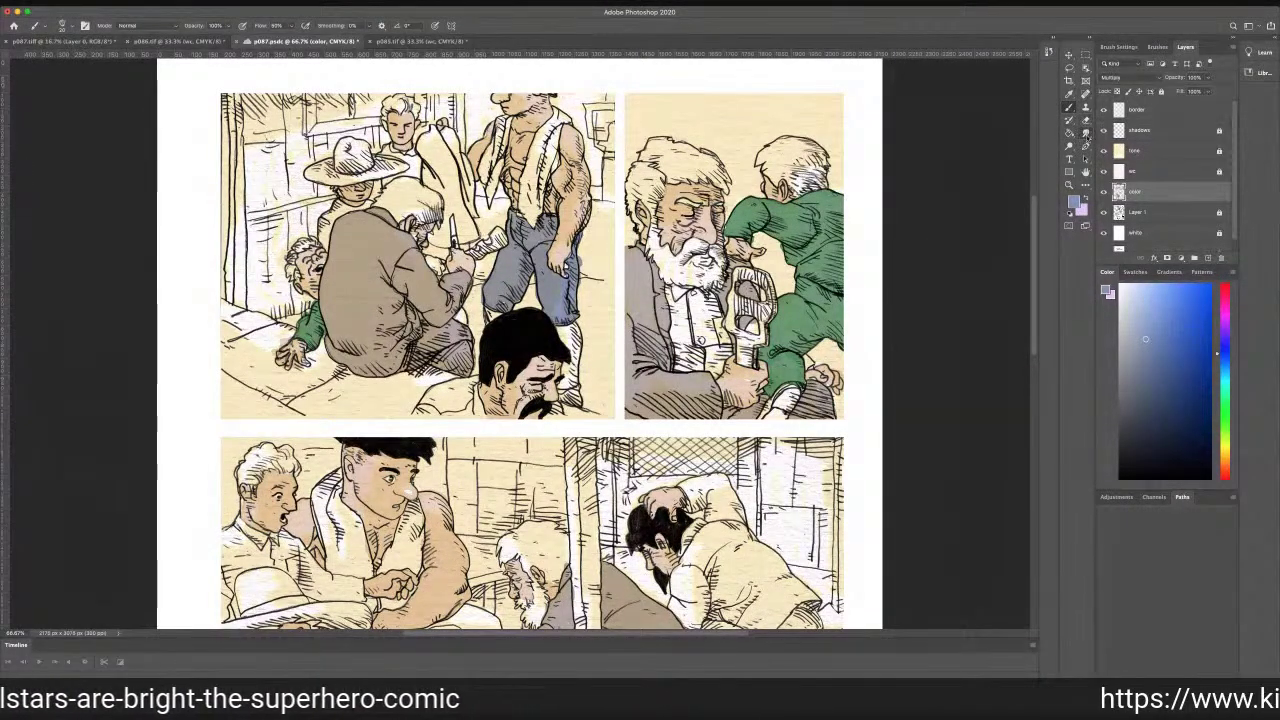
left_click(1068, 146)
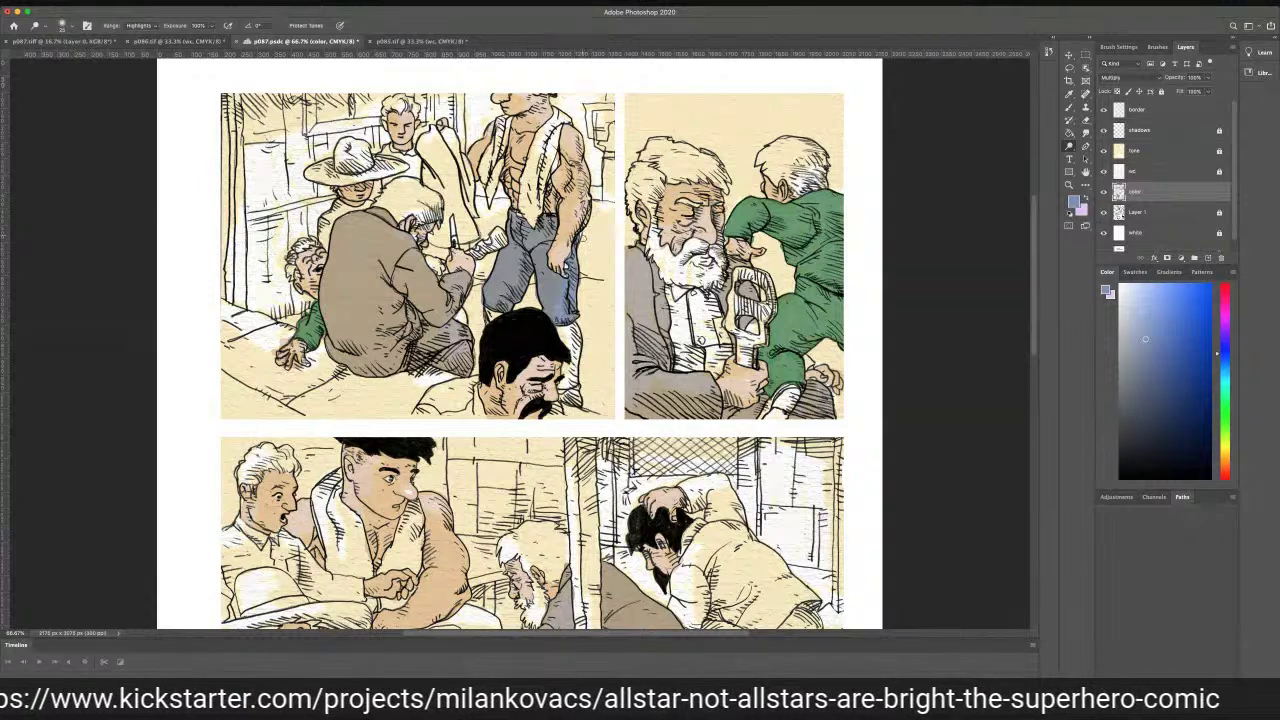
key("b")
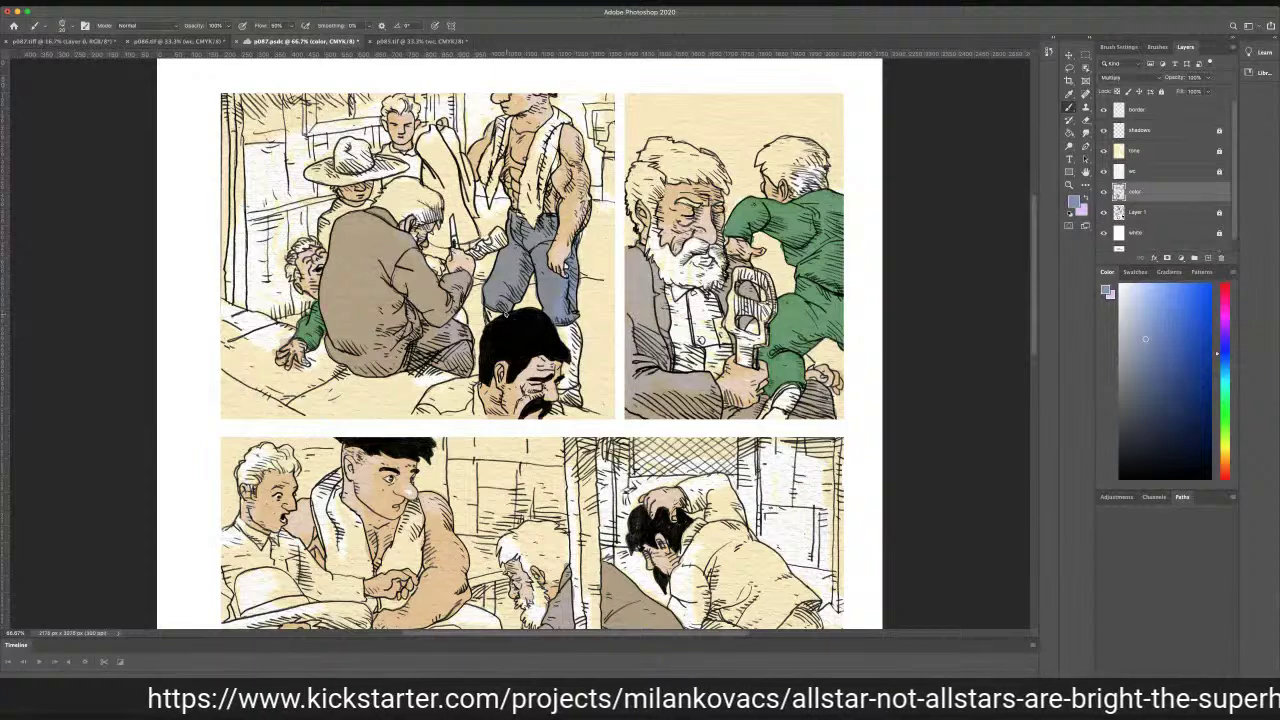
Paint the seated muscular man's trousers in the middle panel with the same blue, on both sides of his arms
scroll(1035, 250, "down", 5)
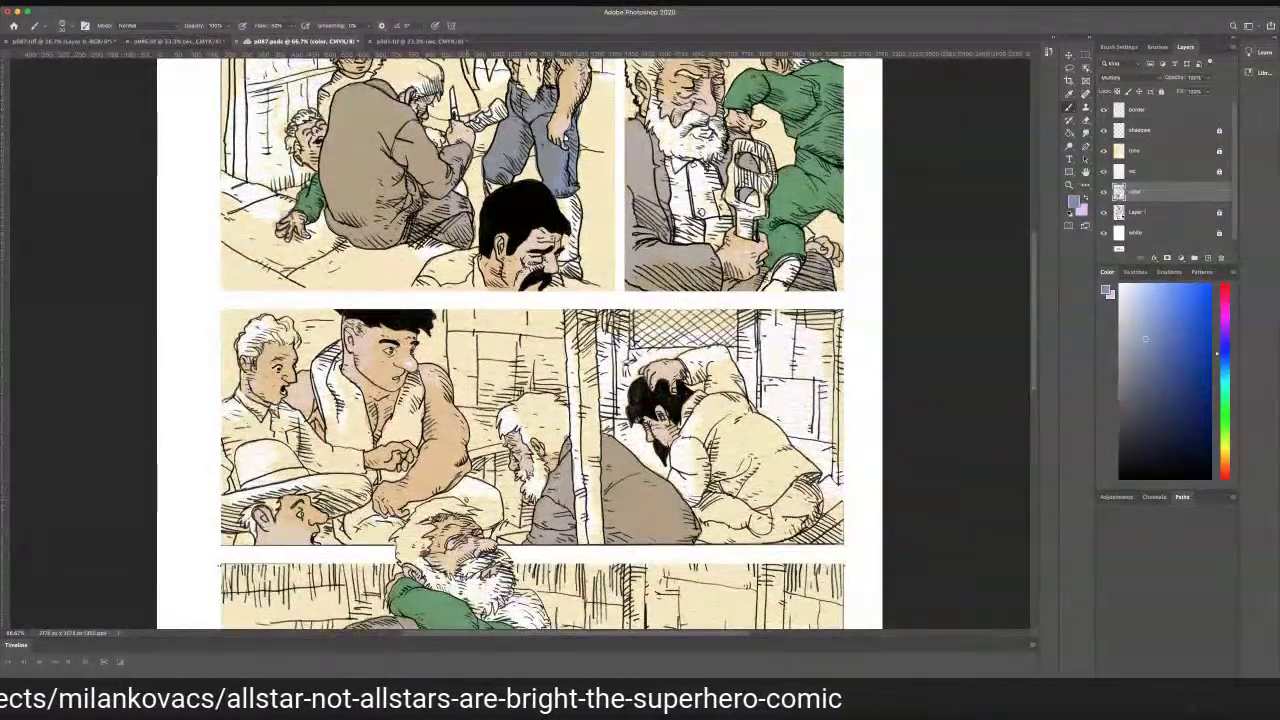
mouse_move(468, 492)
left_mouse_down()
mouse_move(466, 480)
mouse_move(499, 498)
mouse_move(488, 527)
left_mouse_up()
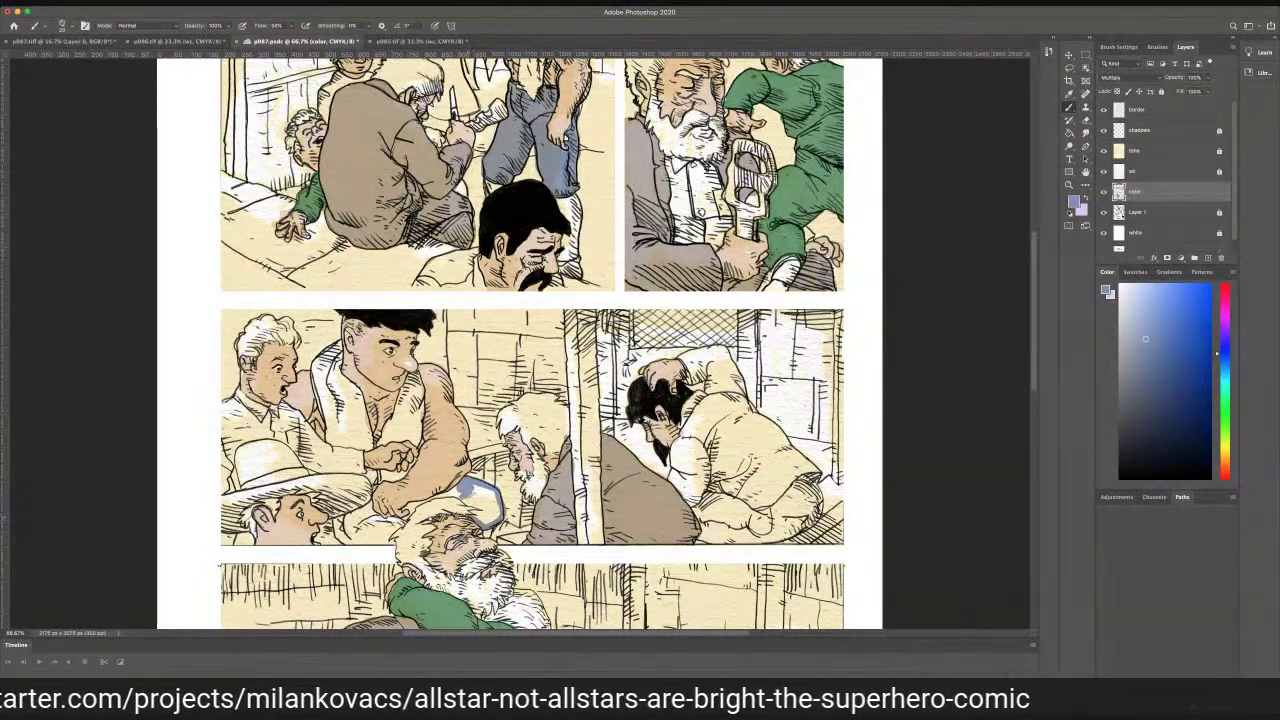
mouse_move(479, 517)
left_mouse_down()
mouse_move(456, 487)
mouse_move(407, 507)
mouse_move(475, 490)
mouse_move(495, 506)
mouse_move(490, 523)
left_mouse_up()
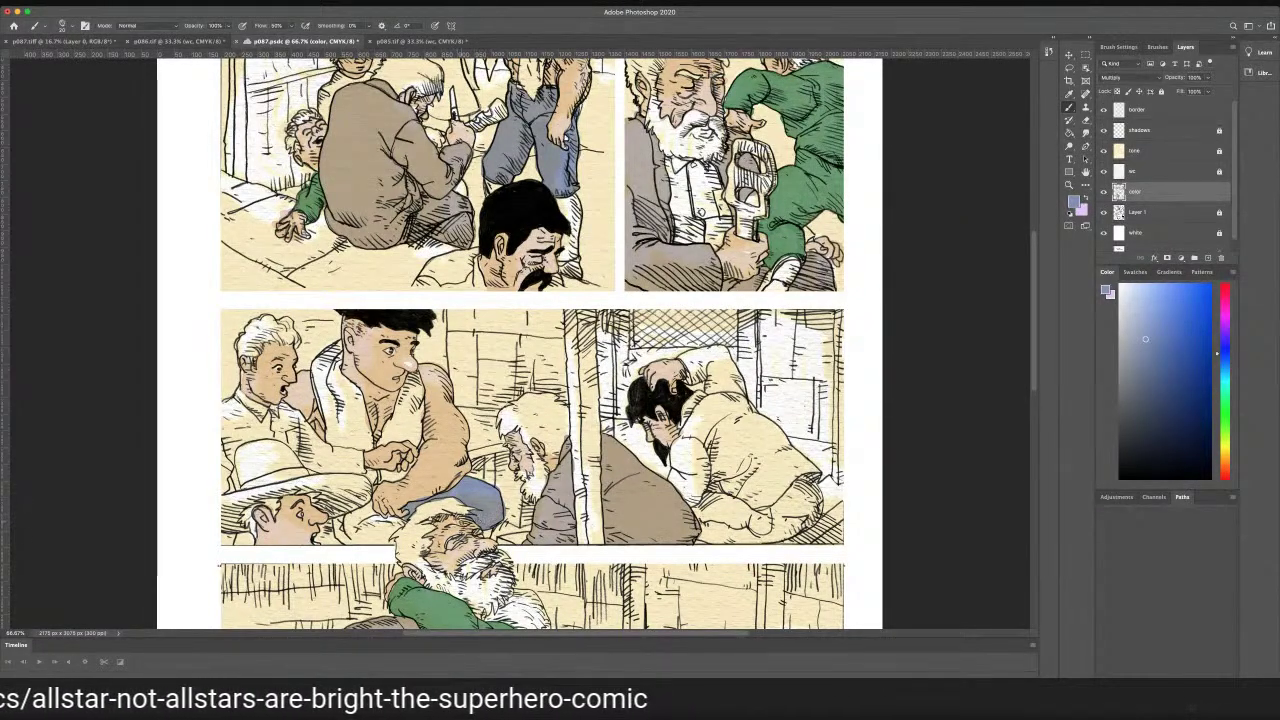
mouse_move(360, 536)
left_mouse_down()
mouse_move(366, 516)
mouse_move(398, 532)
left_mouse_up()
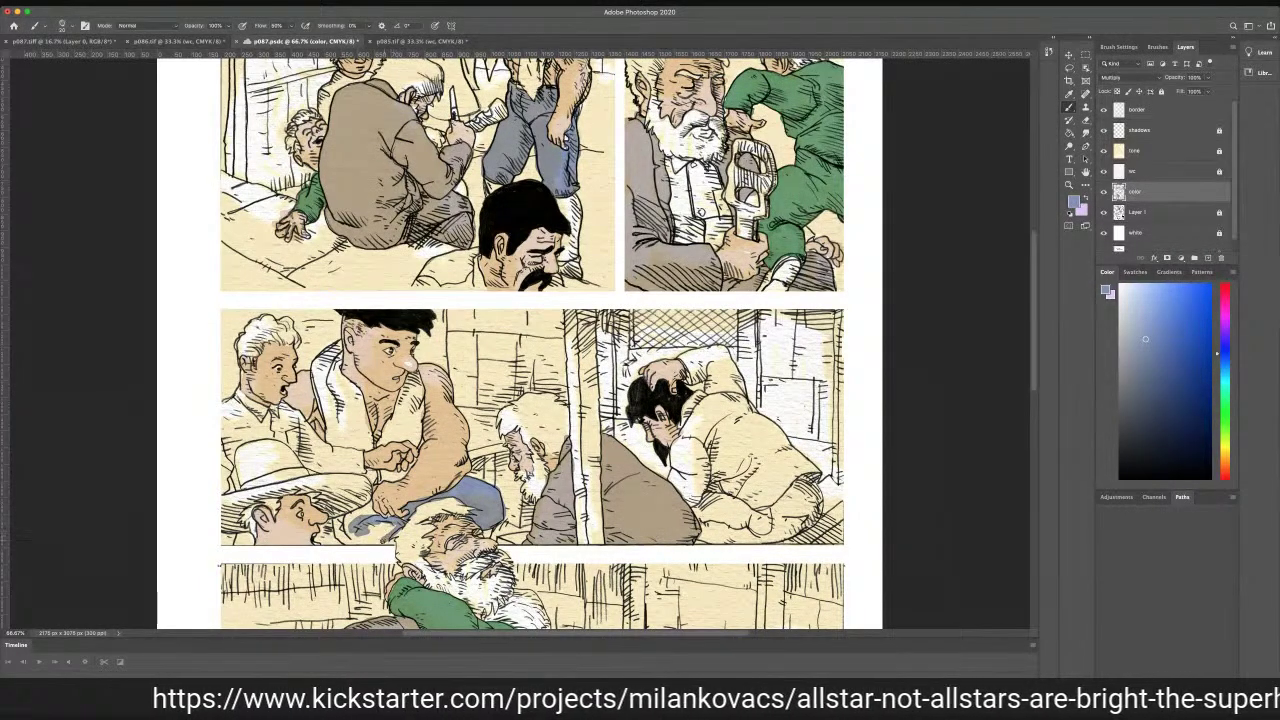
mouse_move(370, 542)
left_mouse_down()
mouse_move(336, 535)
mouse_move(368, 507)
mouse_move(345, 524)
left_mouse_up()
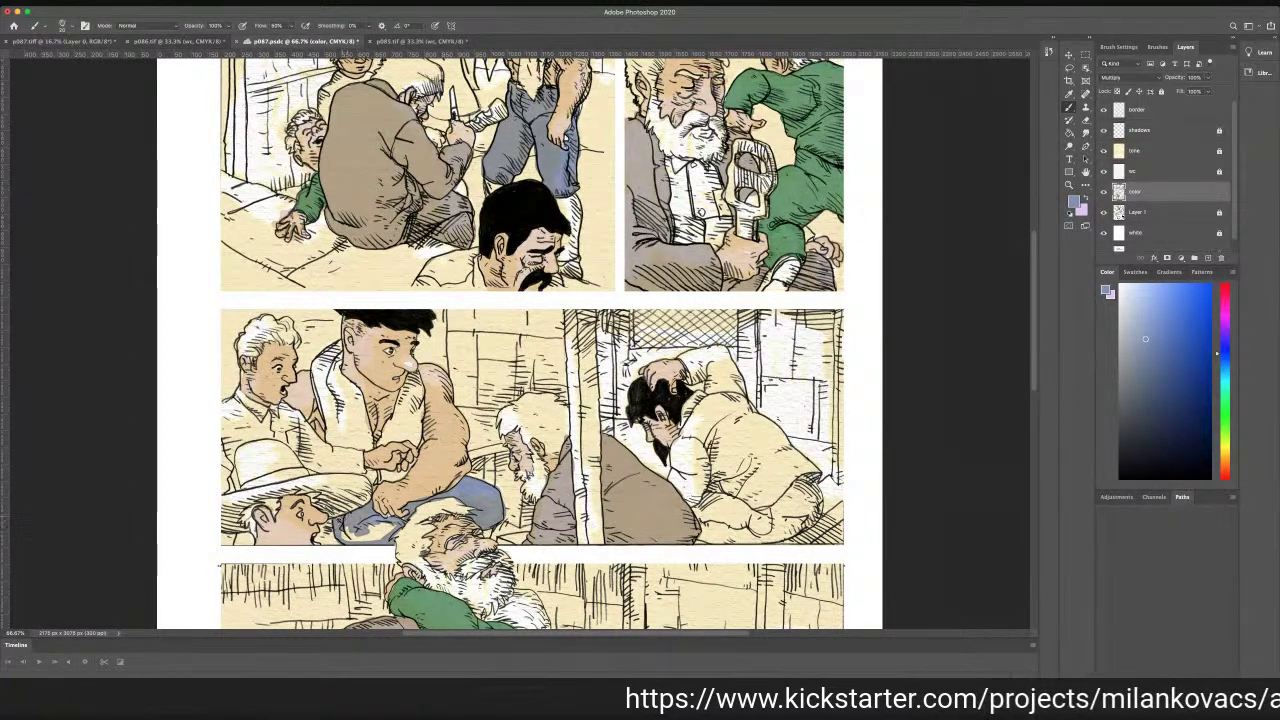
left_click_drag(345, 537, 388, 531)
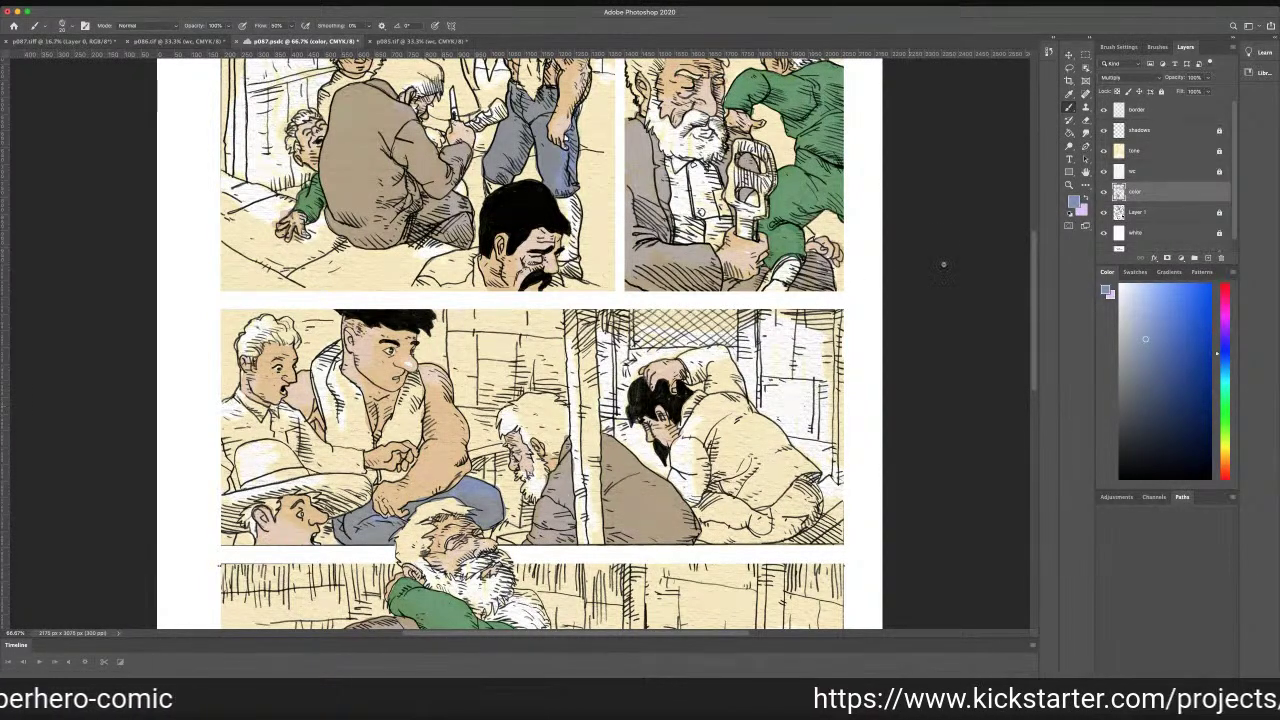
Sample the skin tone from the standing muscular man's arm and paint his bare leg below the blue trousers
left_click(1069, 93)
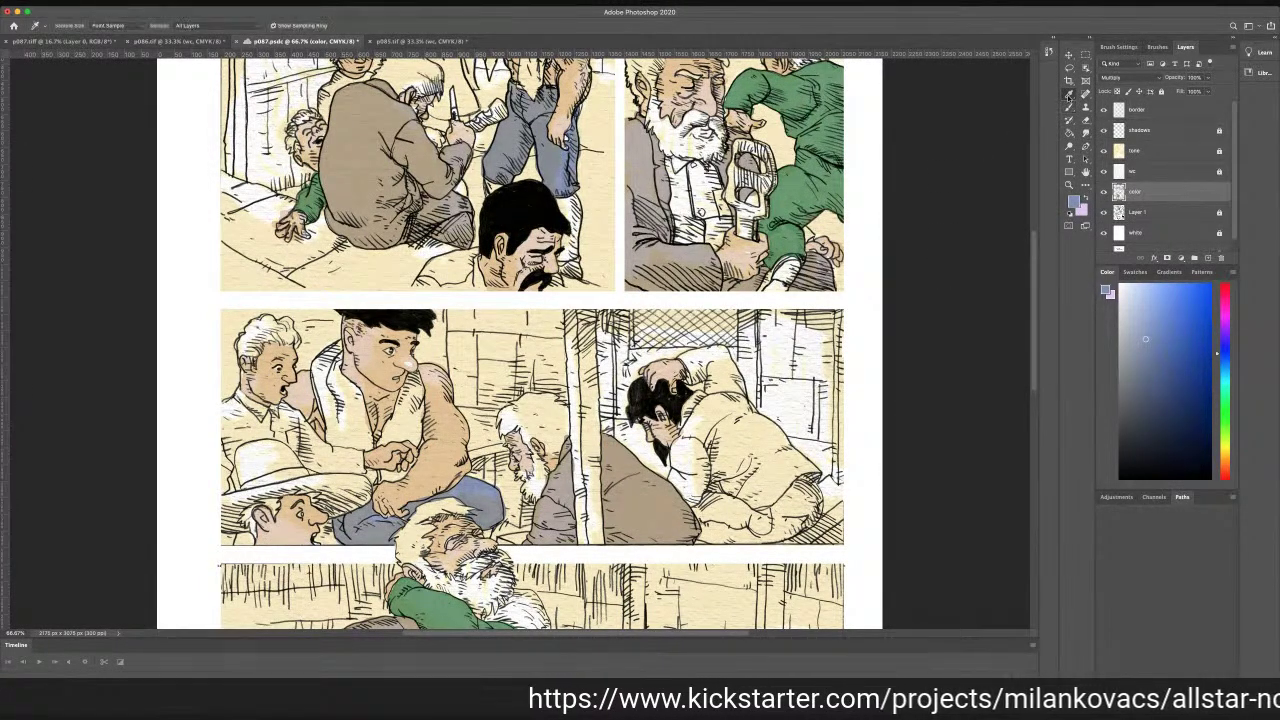
left_click(561, 122)
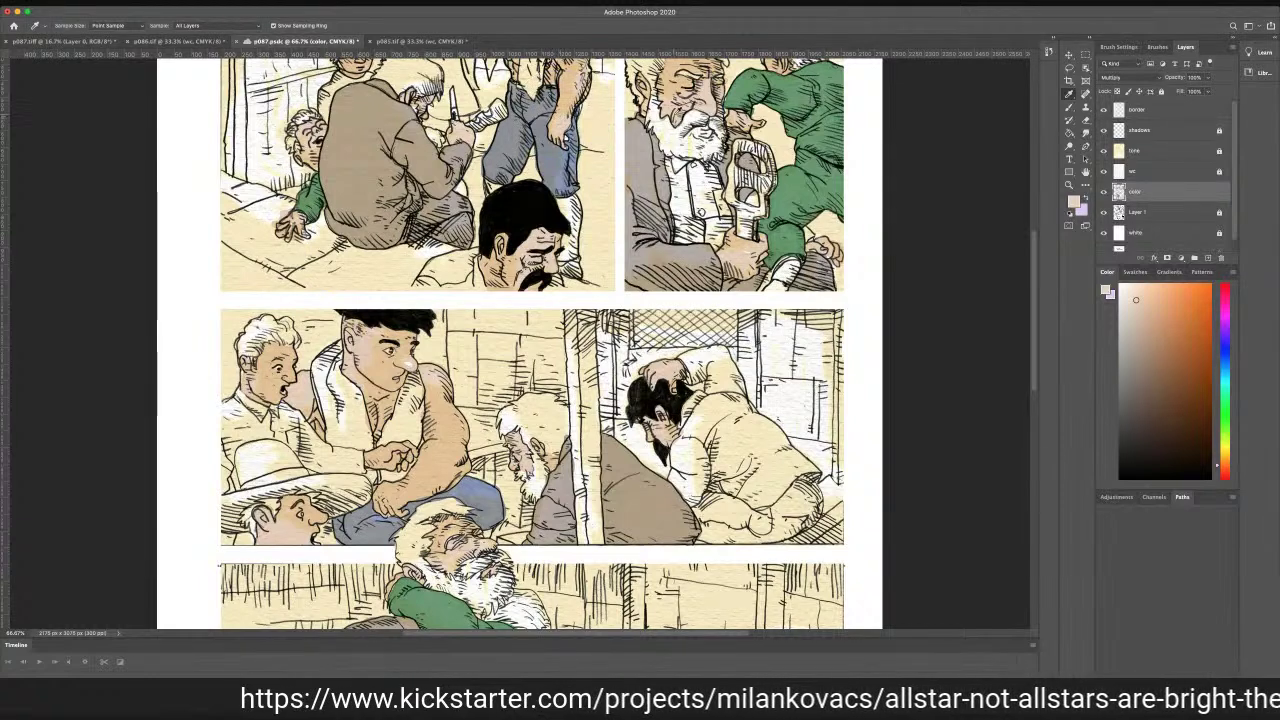
key("b")
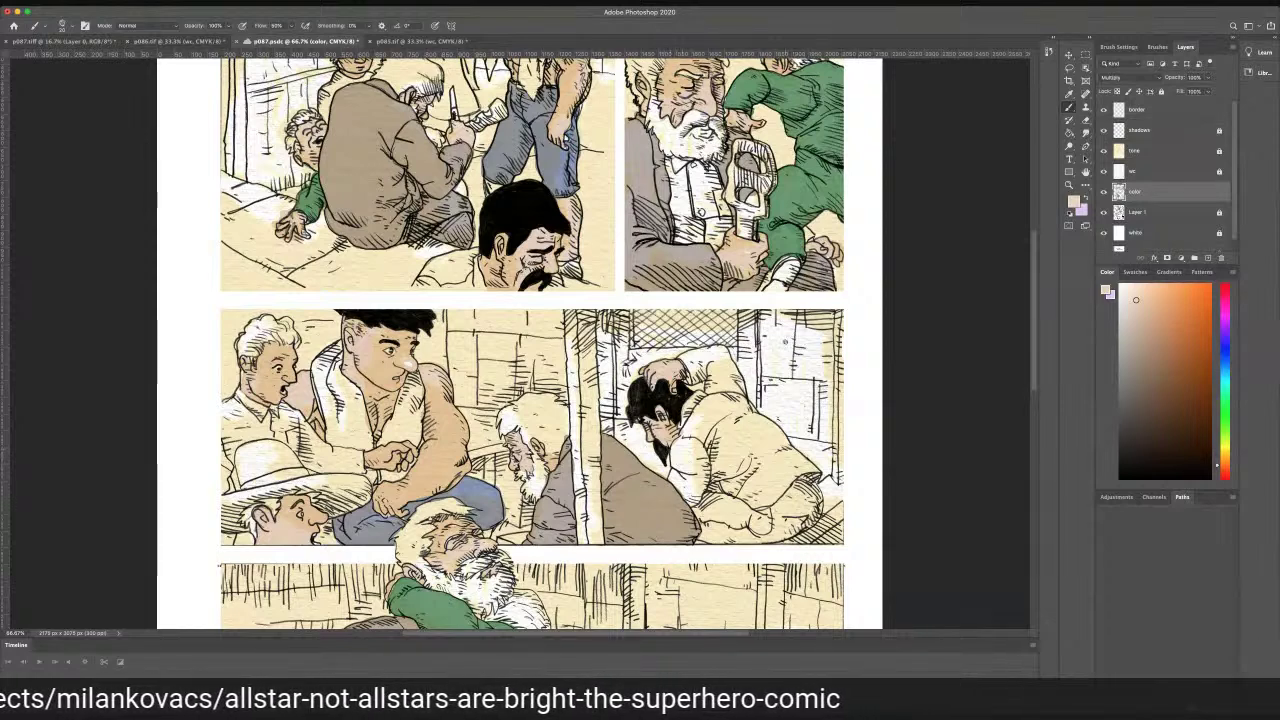
Sample the dark grey of the seated hatted man's clothes on page p086 and return to page p087
left_click(160, 41)
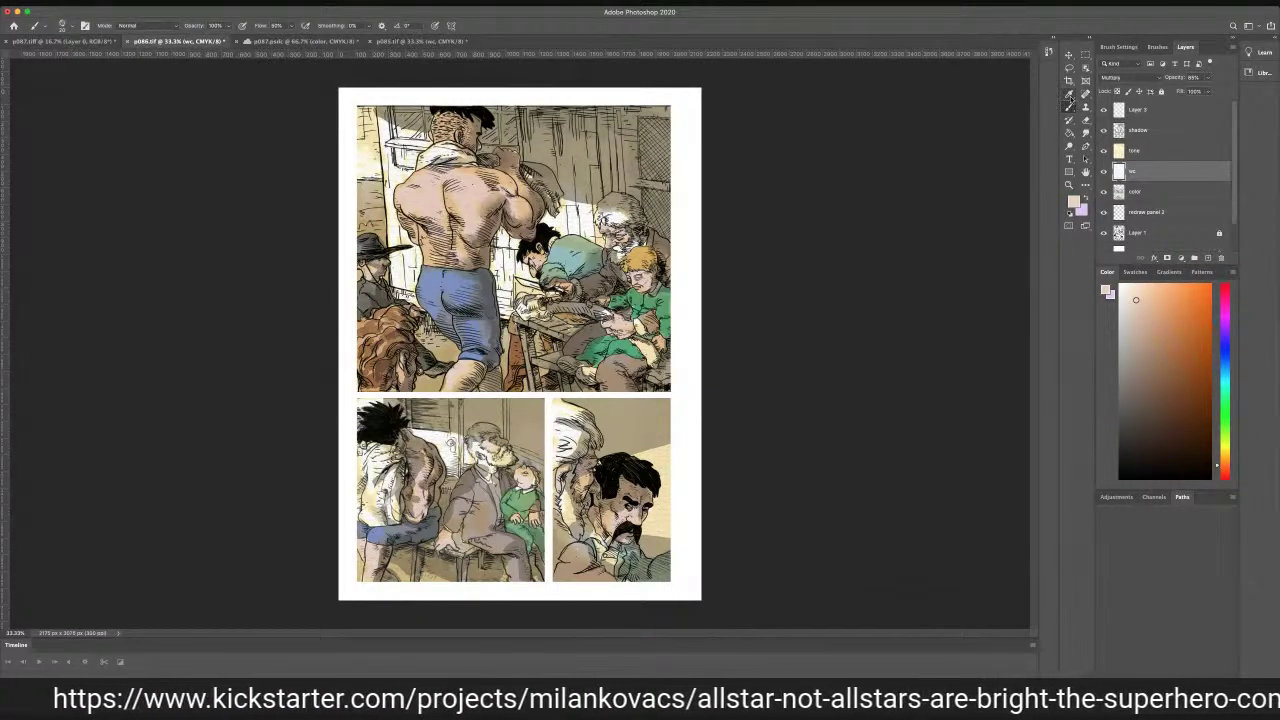
left_click(304, 42)
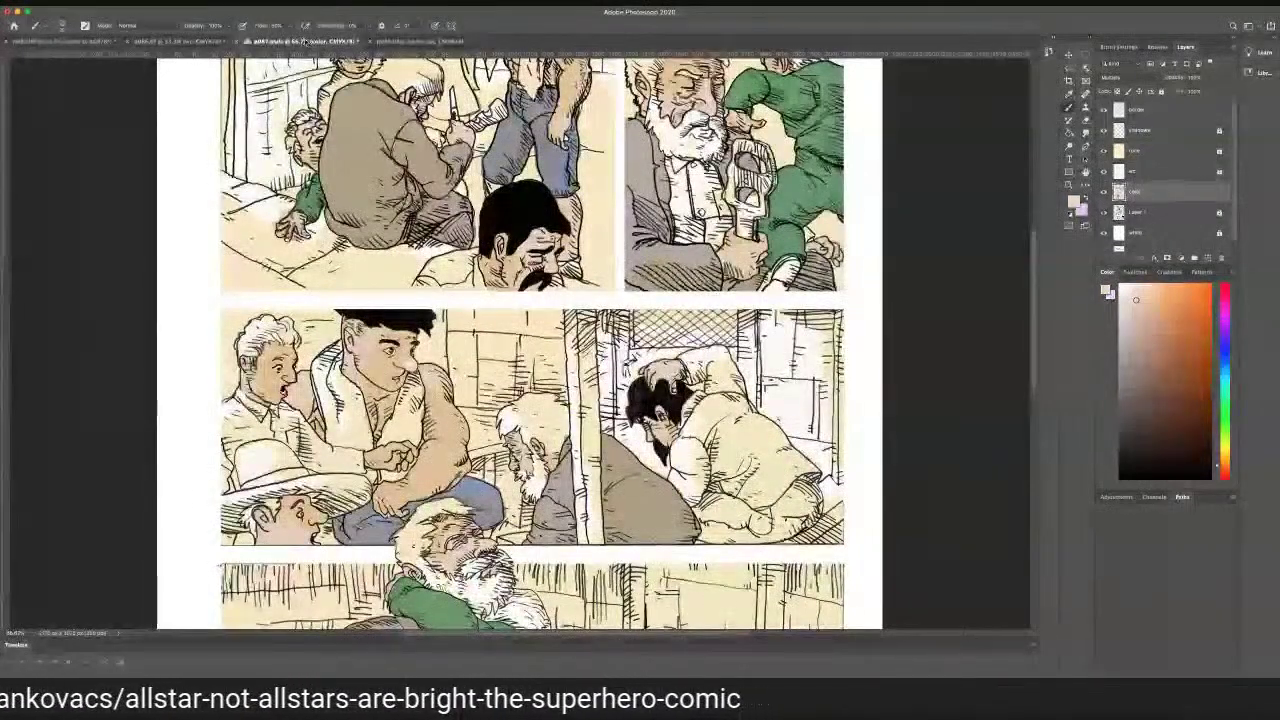
left_click(80, 42)
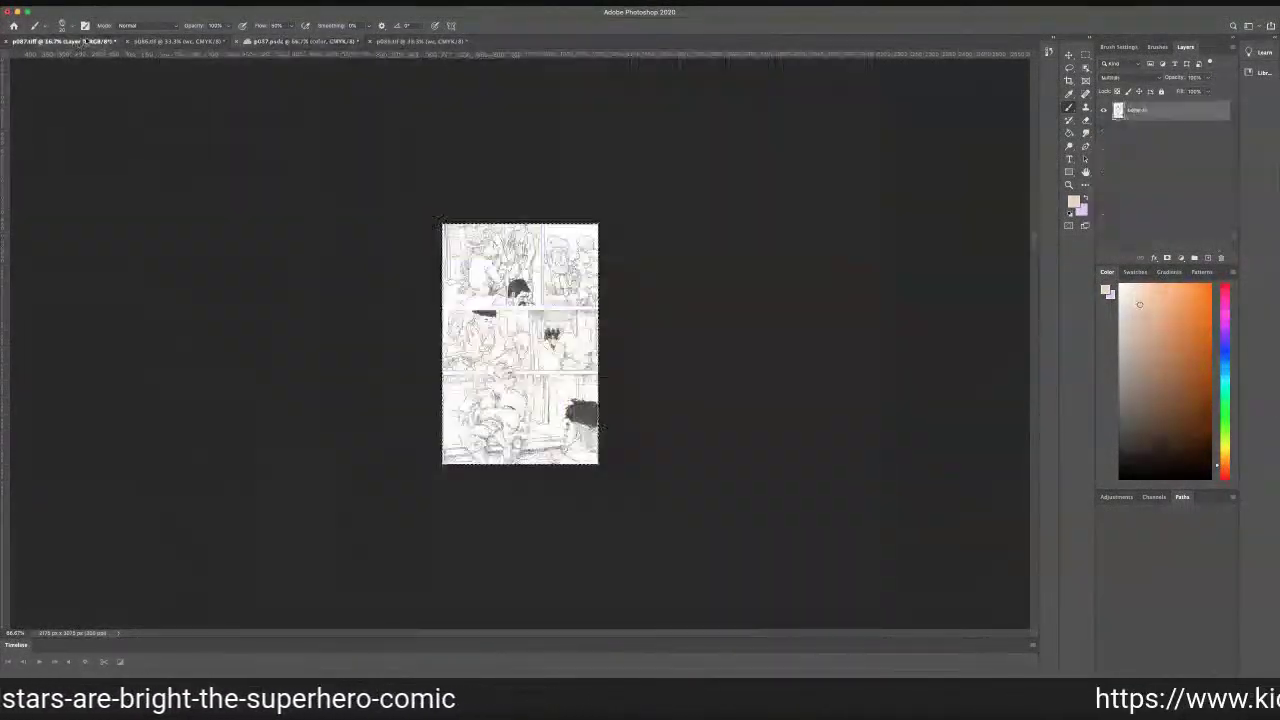
left_click(295, 42)
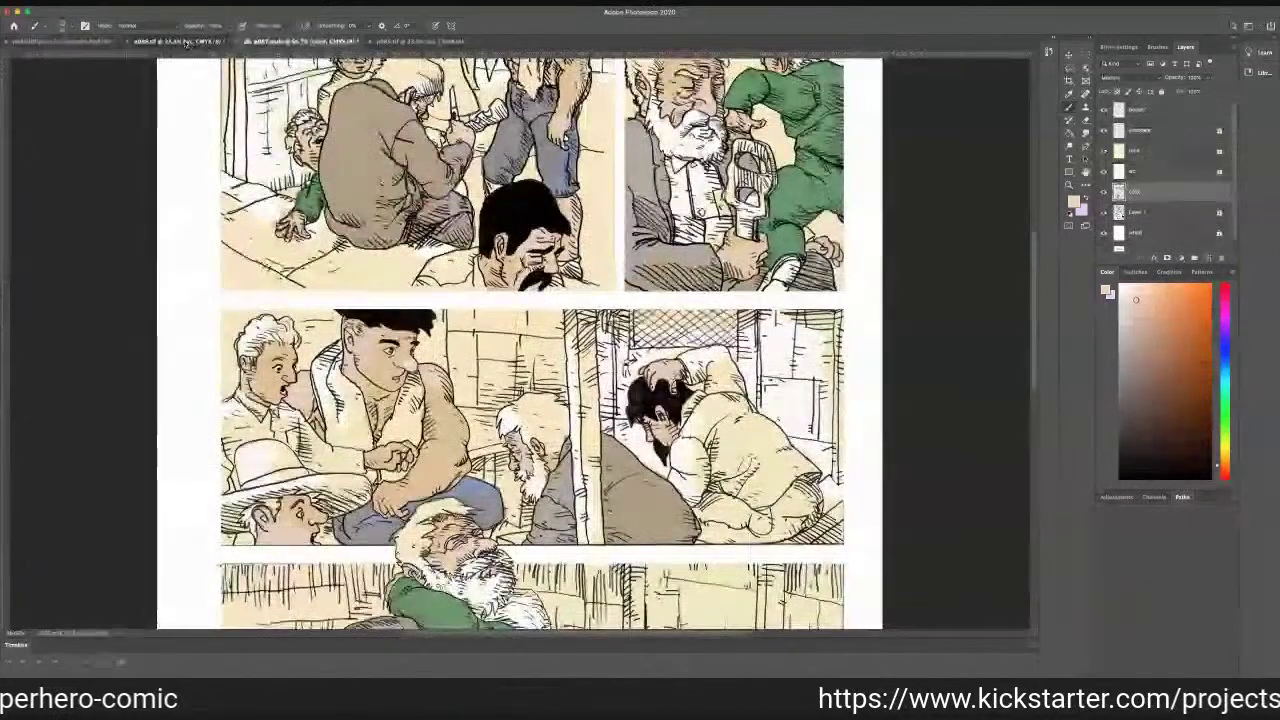
left_click(186, 42)
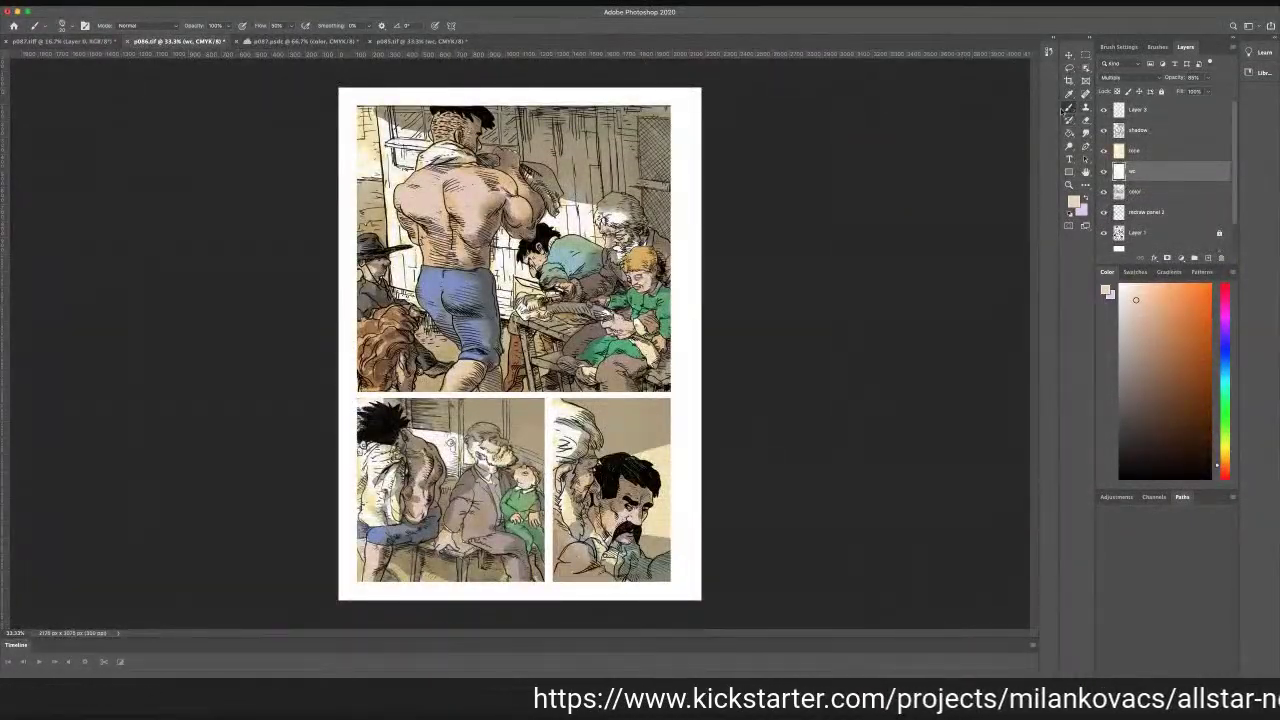
left_click(1069, 94)
left_click(350, 286)
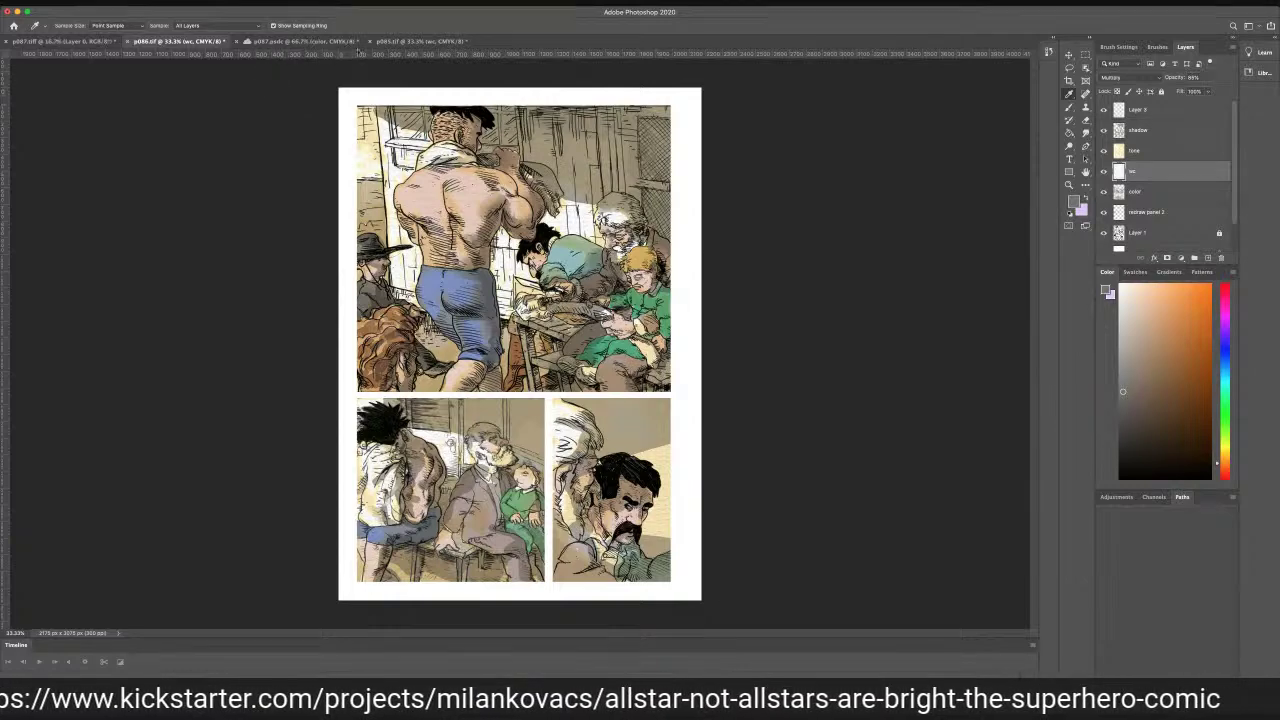
left_click(300, 41)
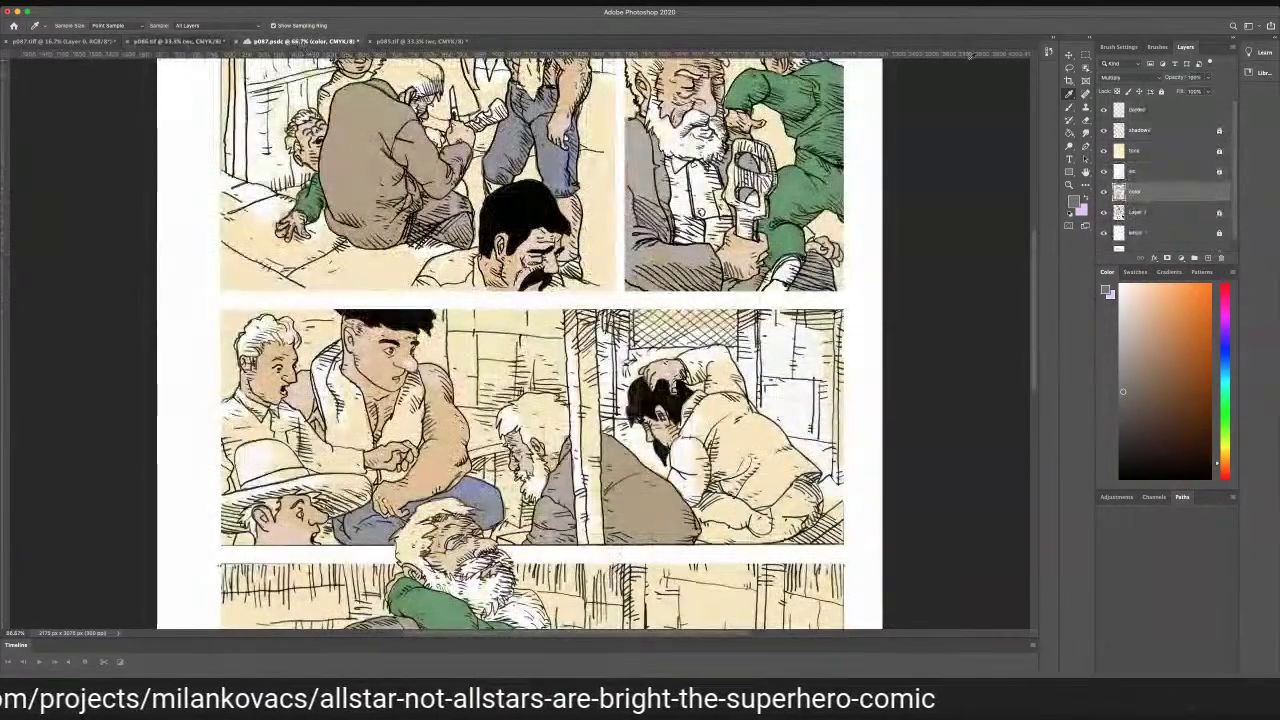
Paint the hat and clothes of the man behind the bearded man in the first panel dark grey
left_click(1068, 107)
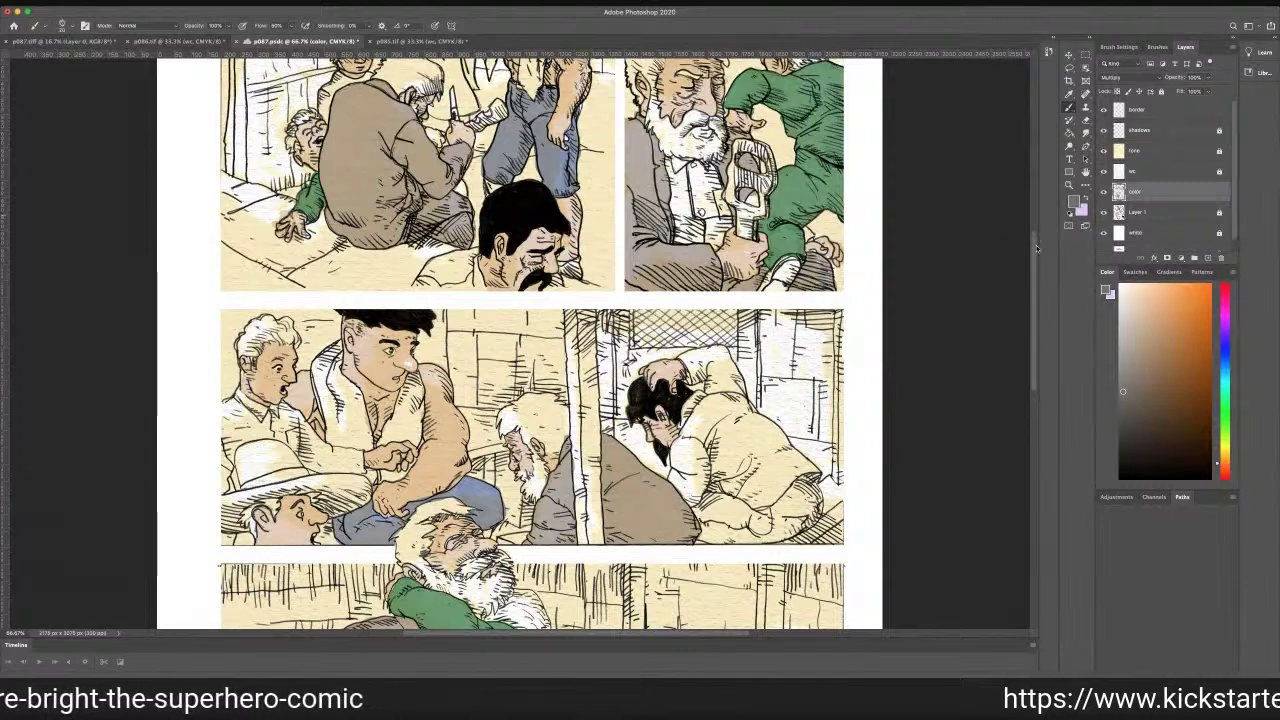
scroll(1031, 244, "up", 5)
scroll(1006, 203, "up", 1)
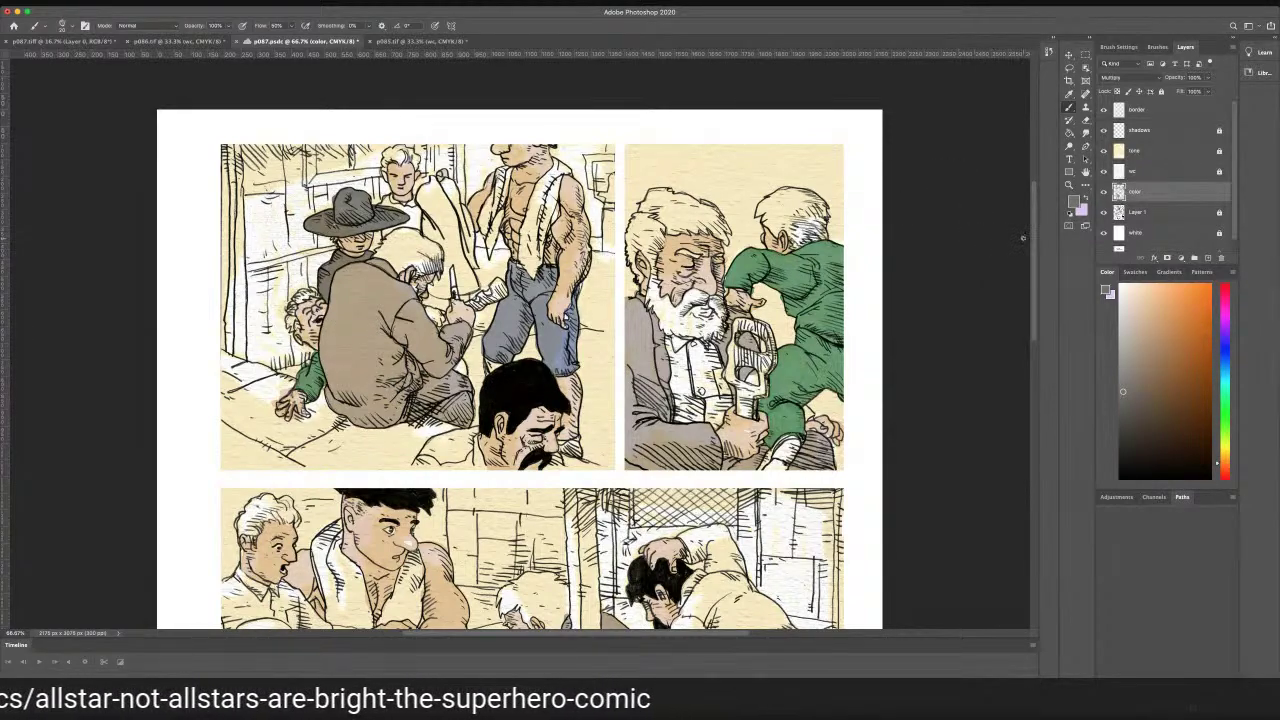
Paint the crown and wide brim of the hatted man's hat in the middle panel with the same dark grey
scroll(1022, 237, "down", 5)
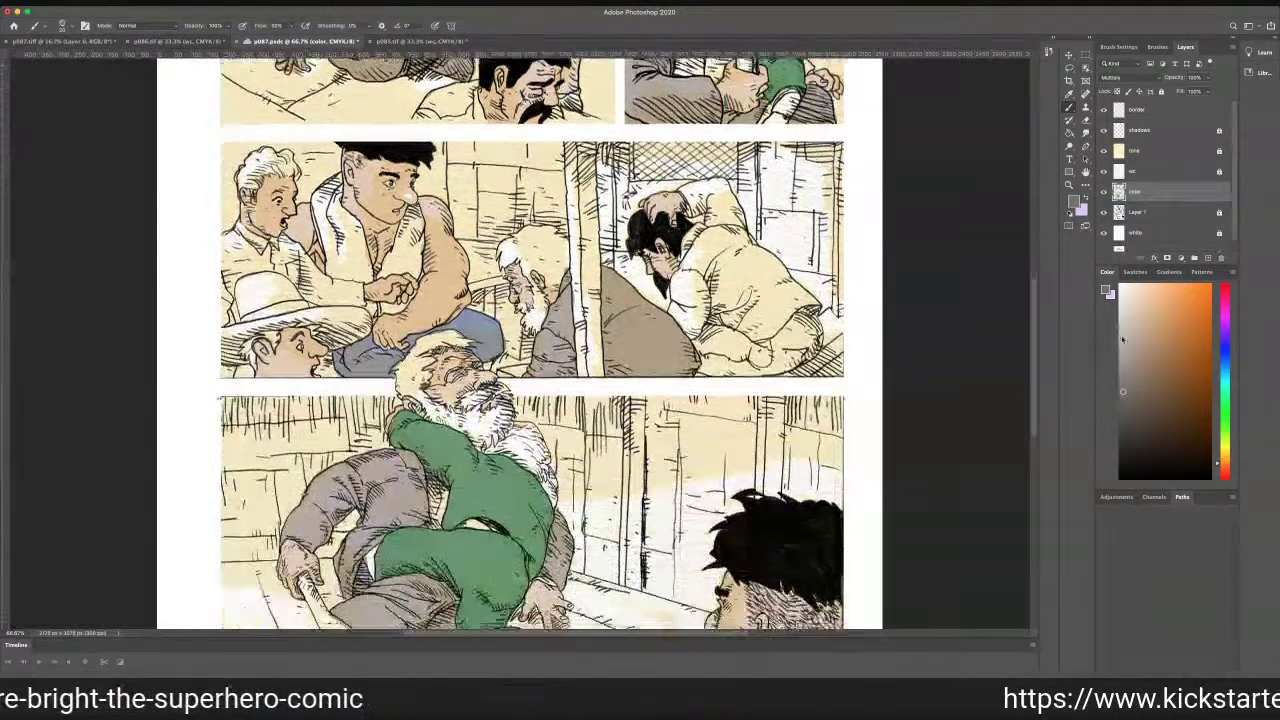
mouse_move(263, 303)
left_mouse_down()
mouse_move(252, 304)
mouse_move(268, 288)
mouse_move(248, 284)
mouse_move(264, 282)
mouse_move(241, 279)
mouse_move(290, 281)
mouse_move(297, 305)
mouse_move(268, 315)
mouse_move(240, 306)
mouse_move(240, 289)
mouse_move(252, 302)
mouse_move(288, 290)
mouse_move(265, 284)
mouse_move(293, 297)
mouse_move(277, 308)
left_mouse_up()
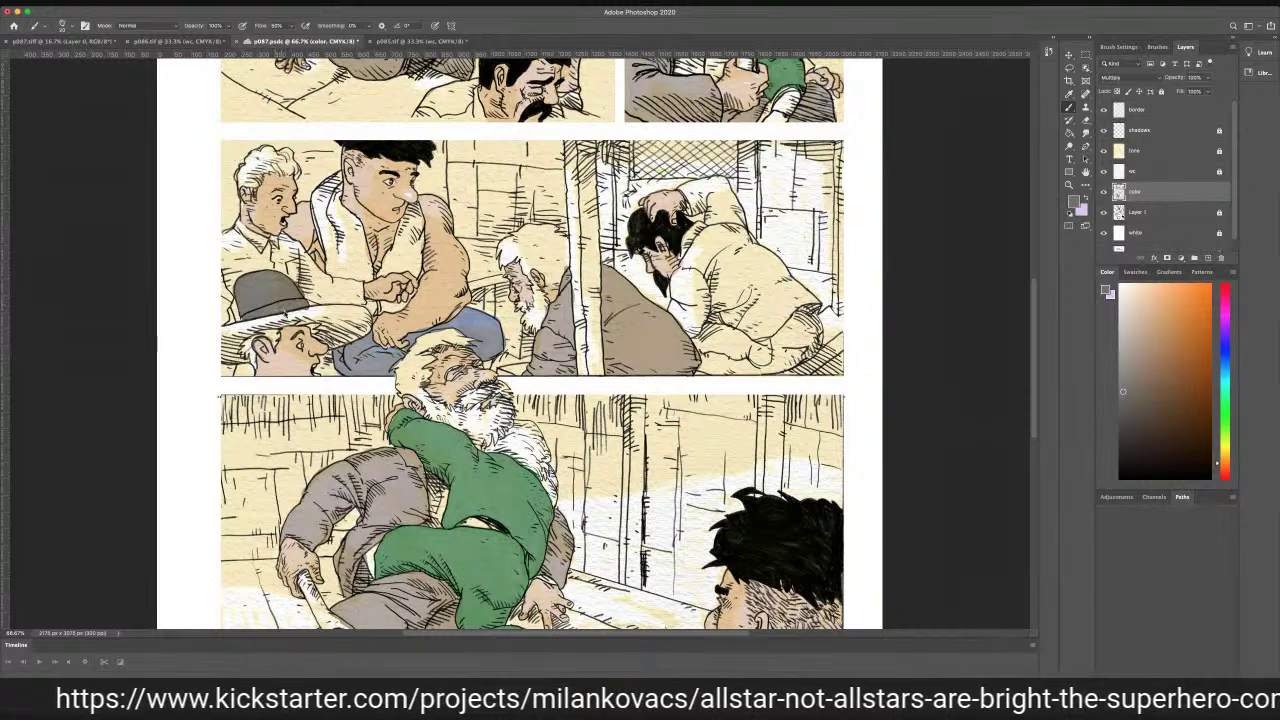
mouse_move(288, 315)
left_mouse_down()
mouse_move(366, 313)
mouse_move(370, 333)
mouse_move(334, 348)
mouse_move(312, 332)
mouse_move(318, 321)
mouse_move(360, 315)
mouse_move(352, 328)
mouse_move(365, 330)
mouse_move(342, 338)
mouse_move(322, 334)
mouse_move(358, 333)
mouse_move(273, 322)
mouse_move(298, 316)
mouse_move(235, 322)
mouse_move(255, 328)
mouse_move(232, 349)
mouse_move(238, 361)
mouse_move(216, 330)
left_mouse_up()
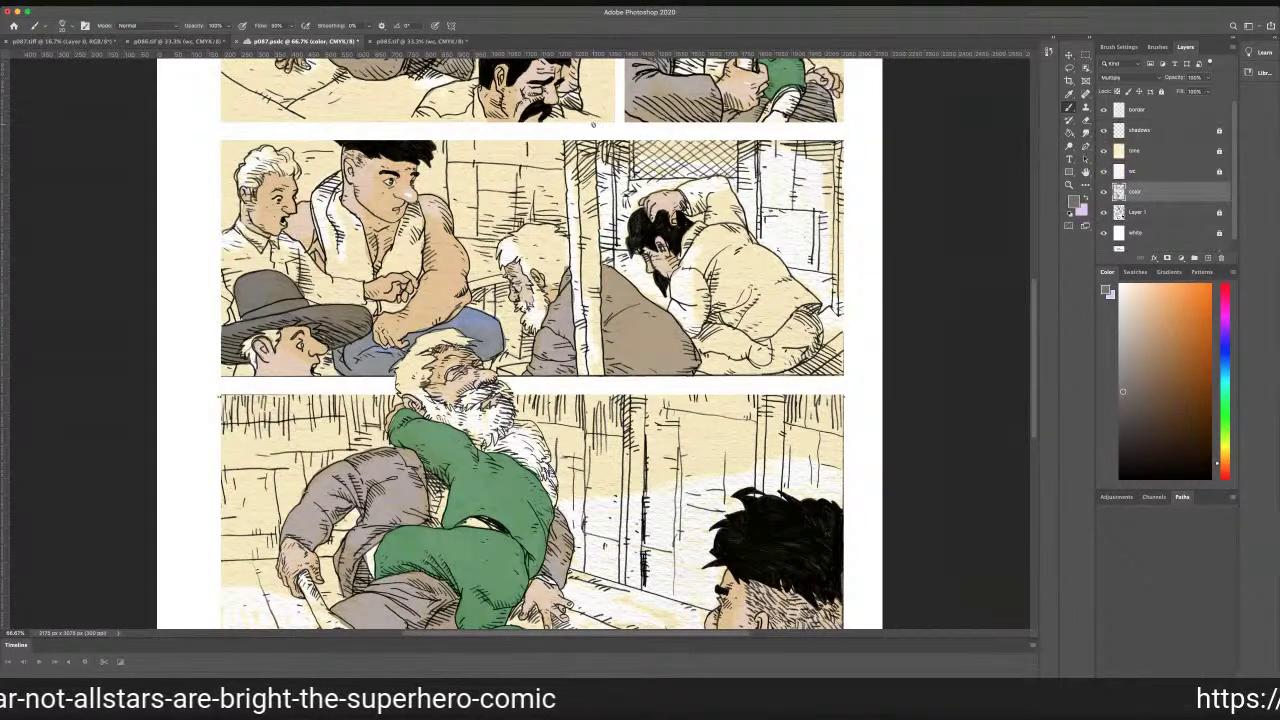
Sample the tan of the brown bundle on page p086 and paint the hair of the curly-haired young man and the hatted man in p087's middle panel
left_click(1068, 94)
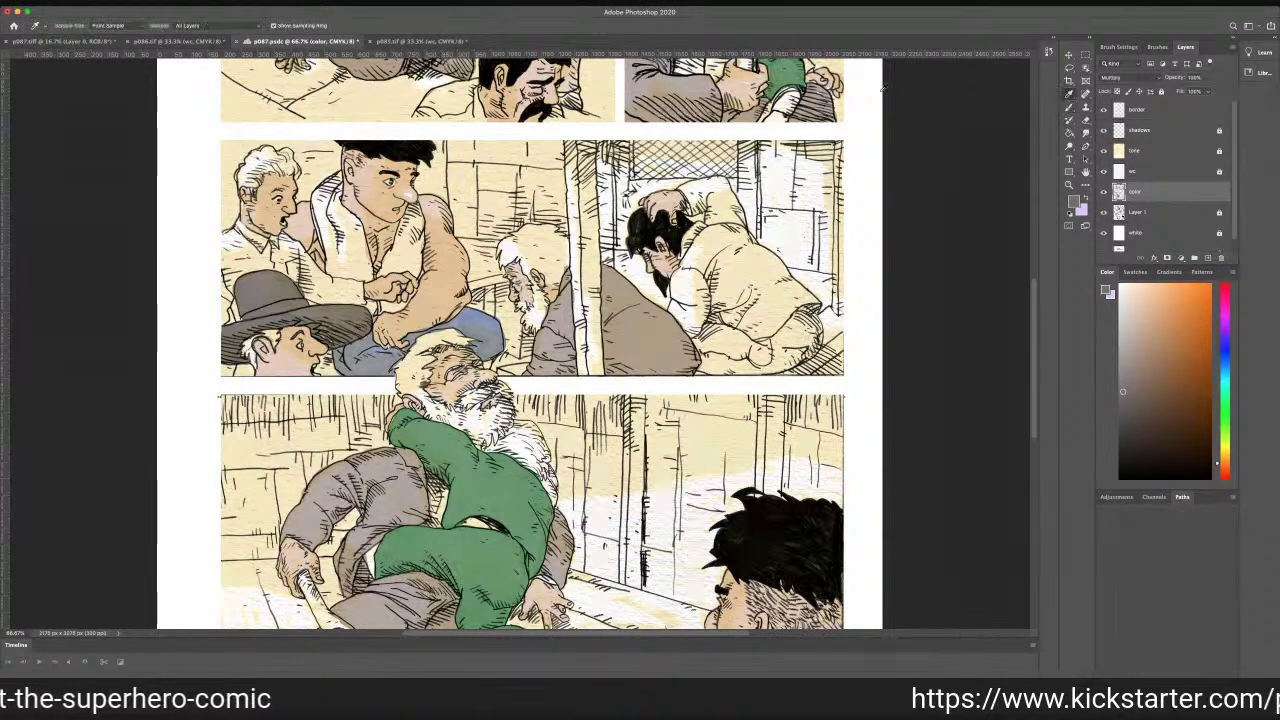
left_click(167, 41)
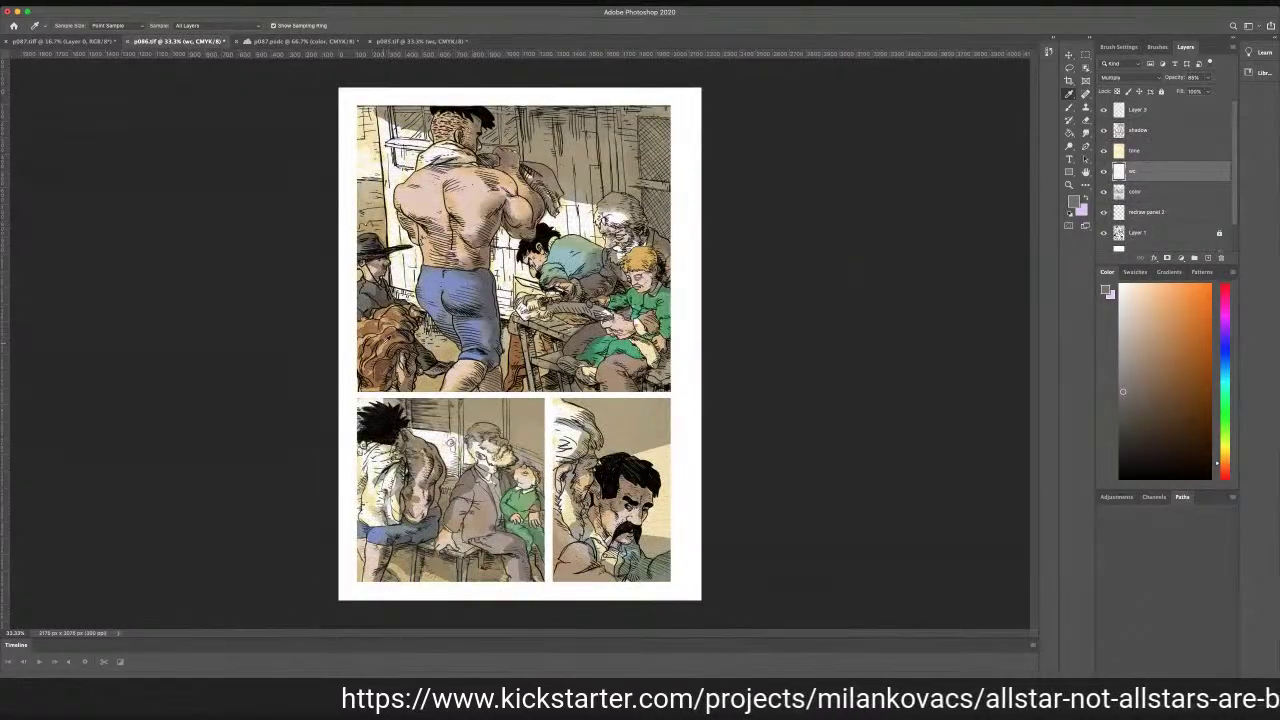
left_click(383, 345)
left_click_drag(378, 349, 377, 349)
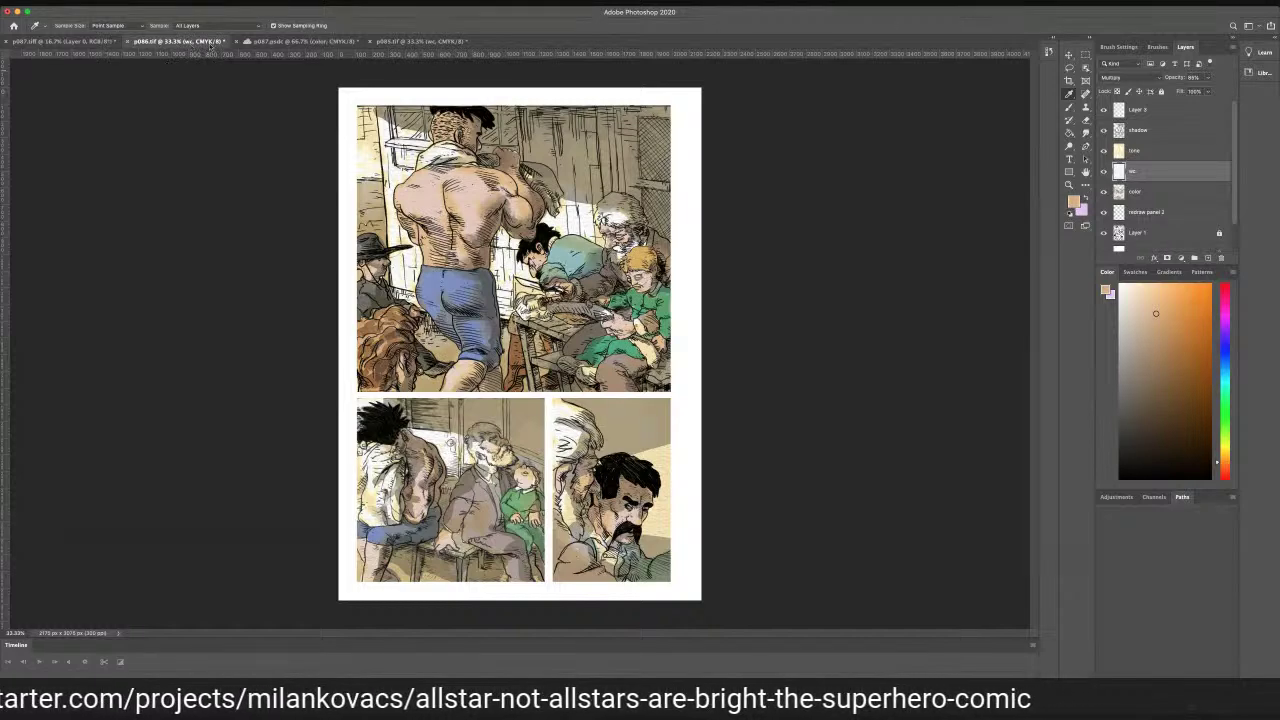
left_click(269, 41)
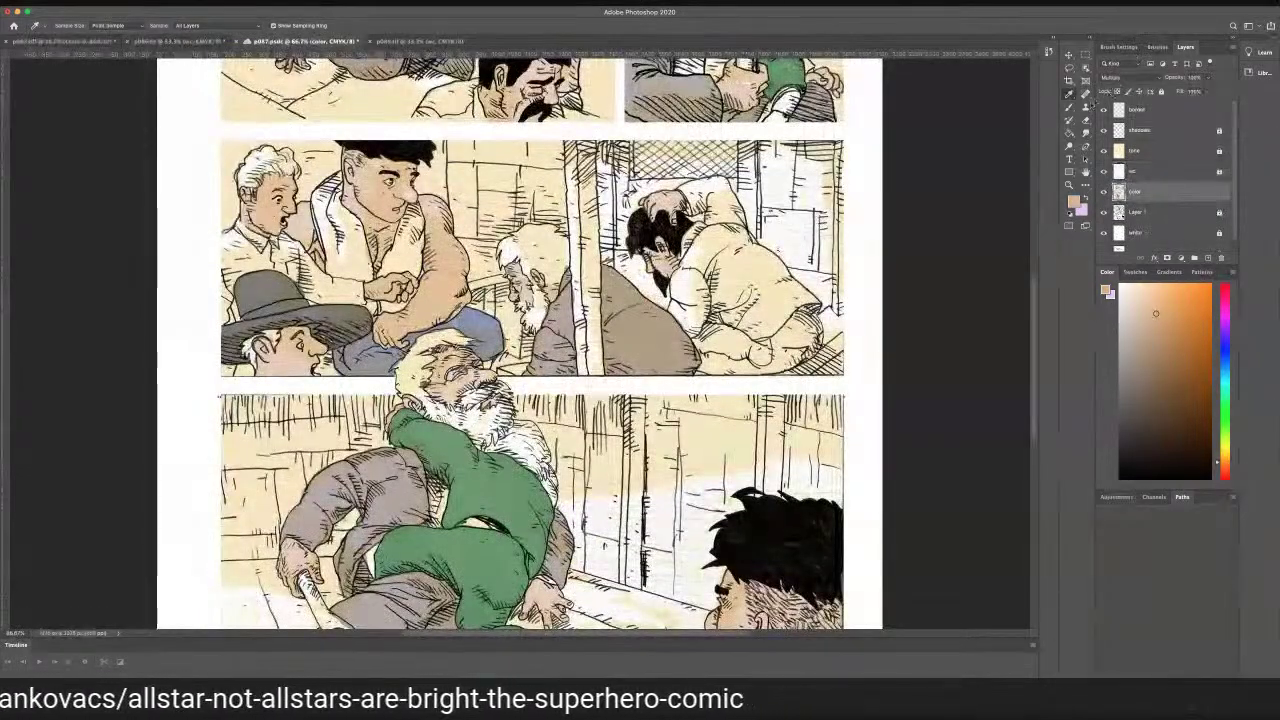
key("b")
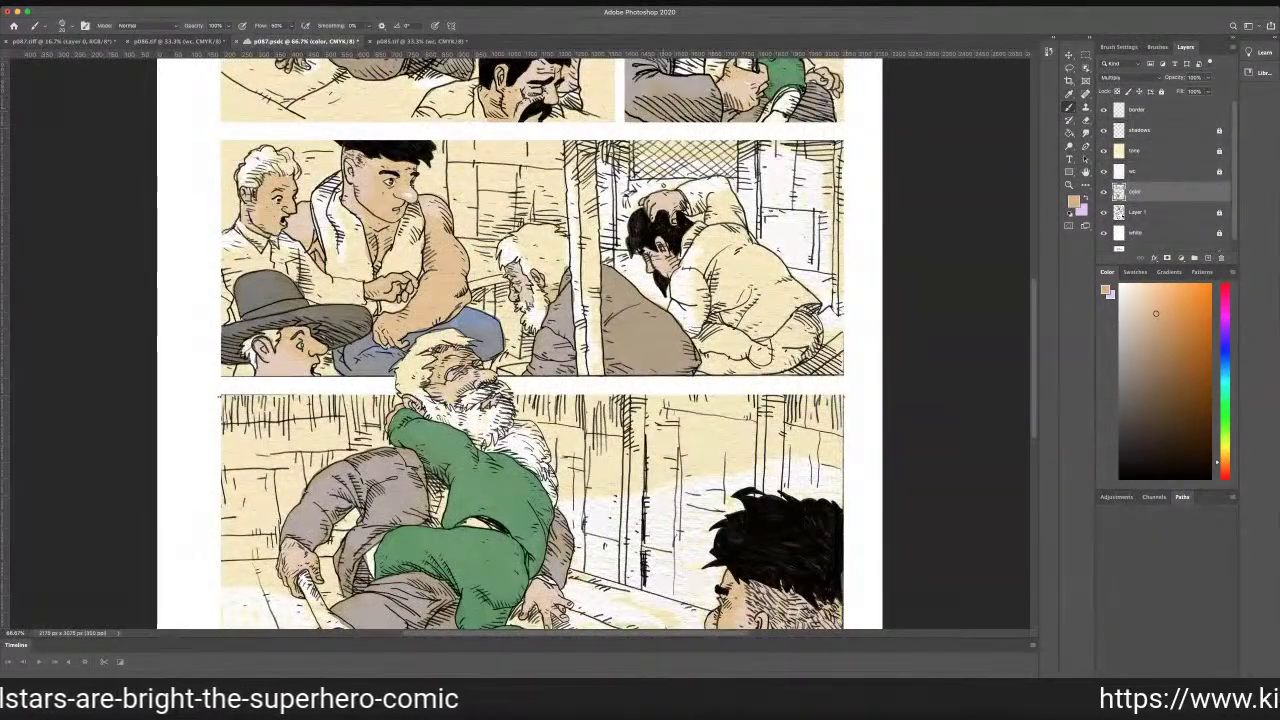
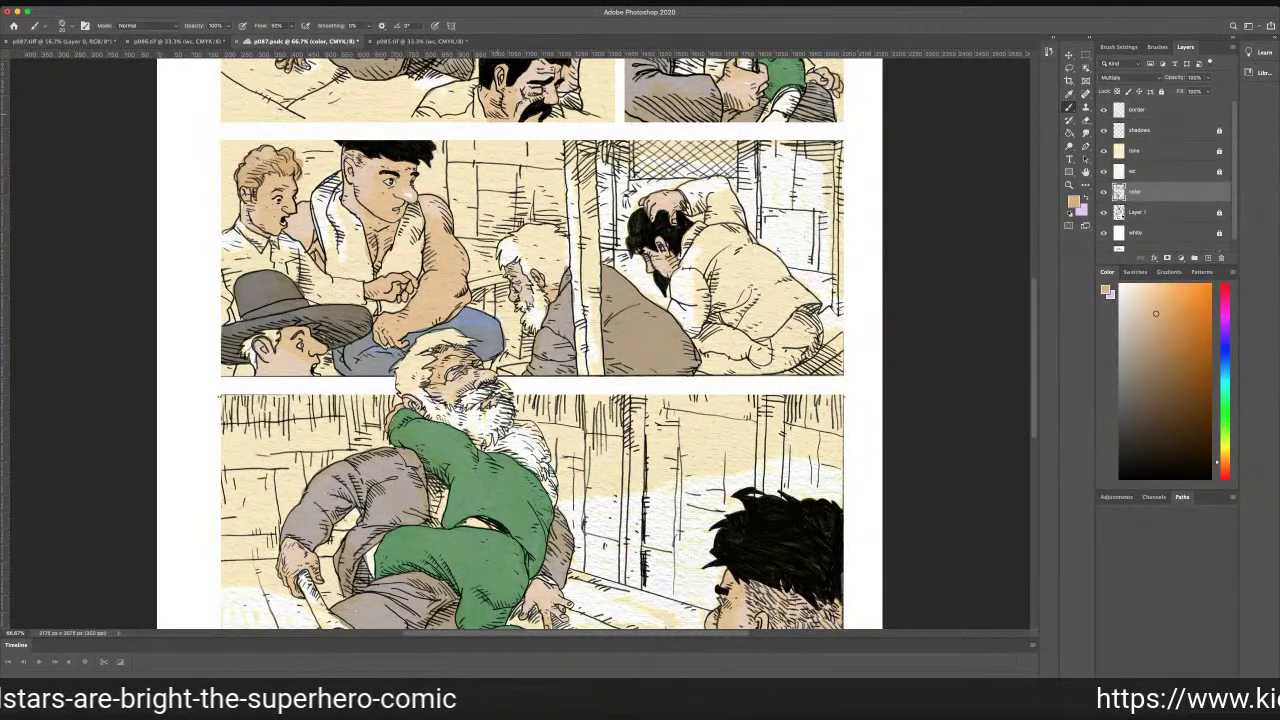
left_click(174, 41)
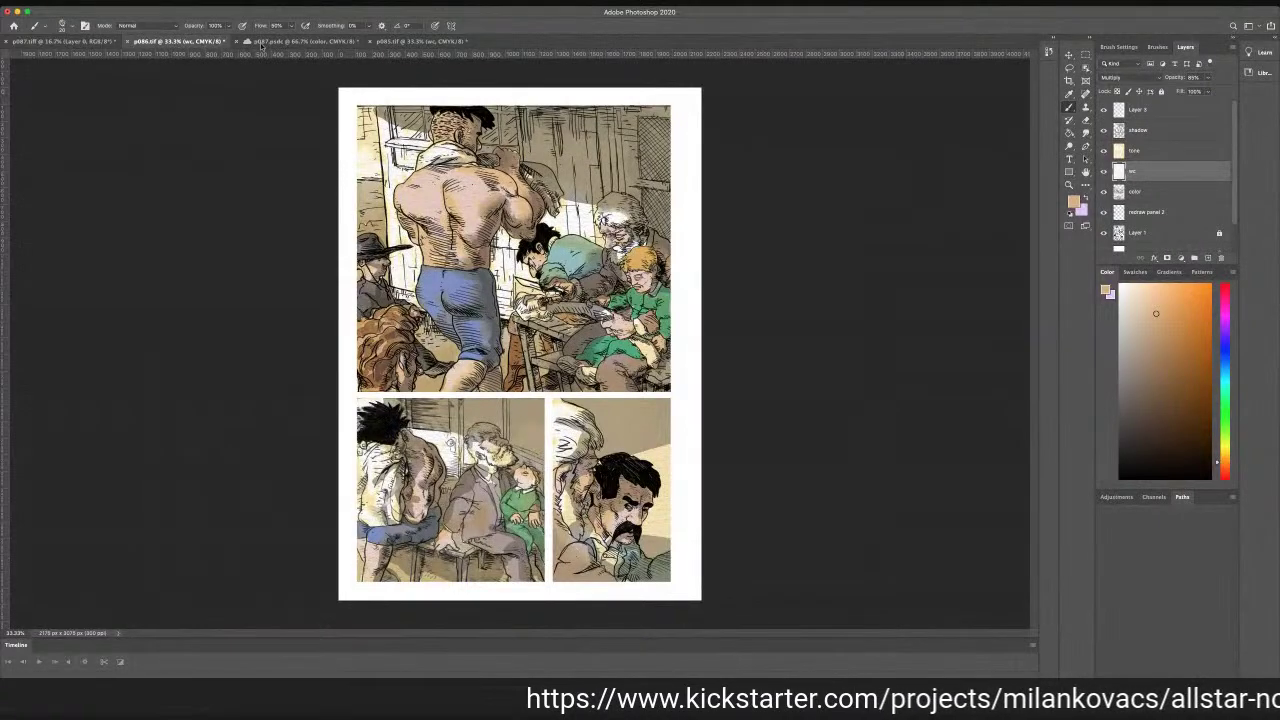
left_click(312, 42)
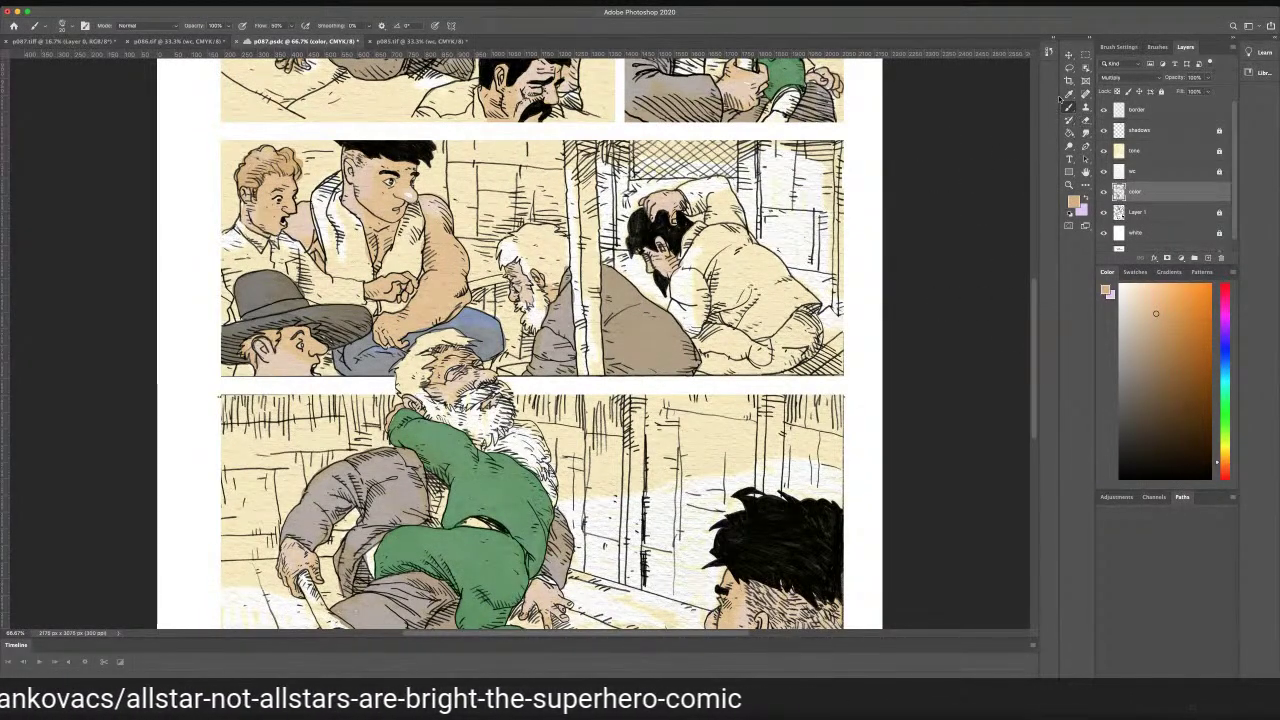
Sample the skin tone from the black-haired man's face in the middle panel
left_click(1069, 93)
left_click(373, 181)
left_click(1069, 107)
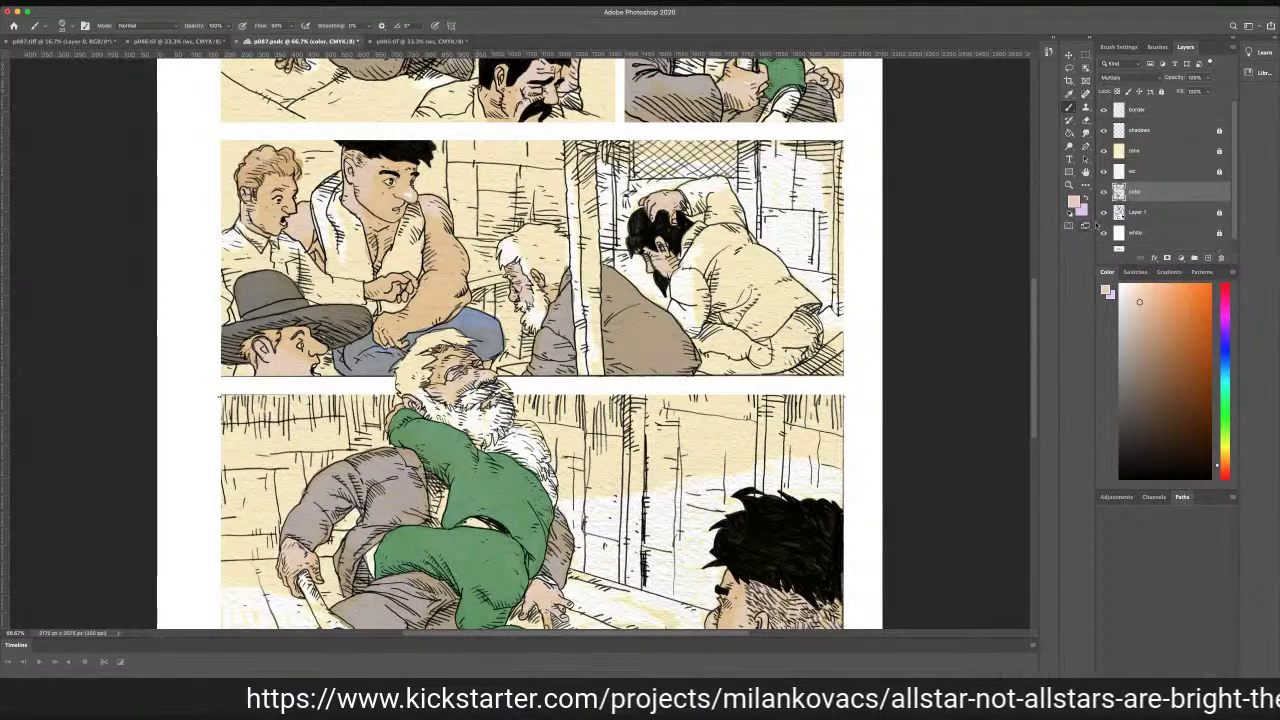
left_click_drag(1033, 294, 1018, 201)
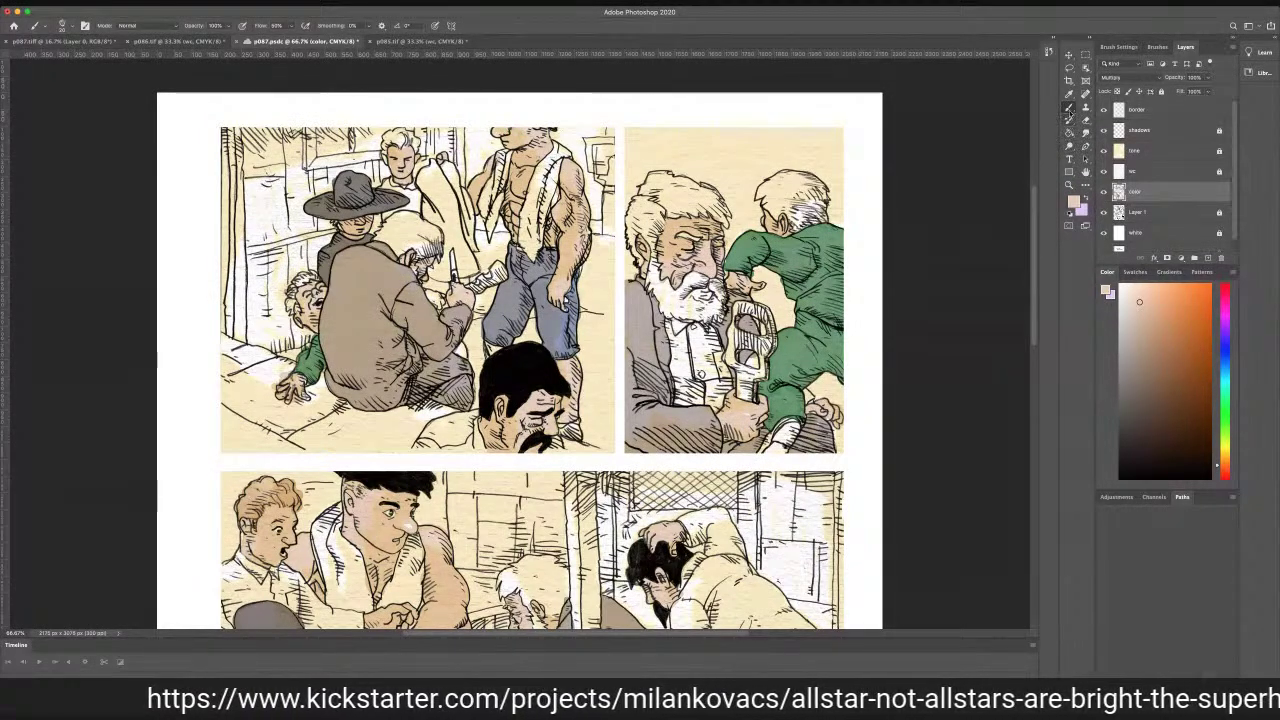
Sample the teal of the bent-over dark-haired man's shirt on page p086 and return to page p087
left_click(1068, 93)
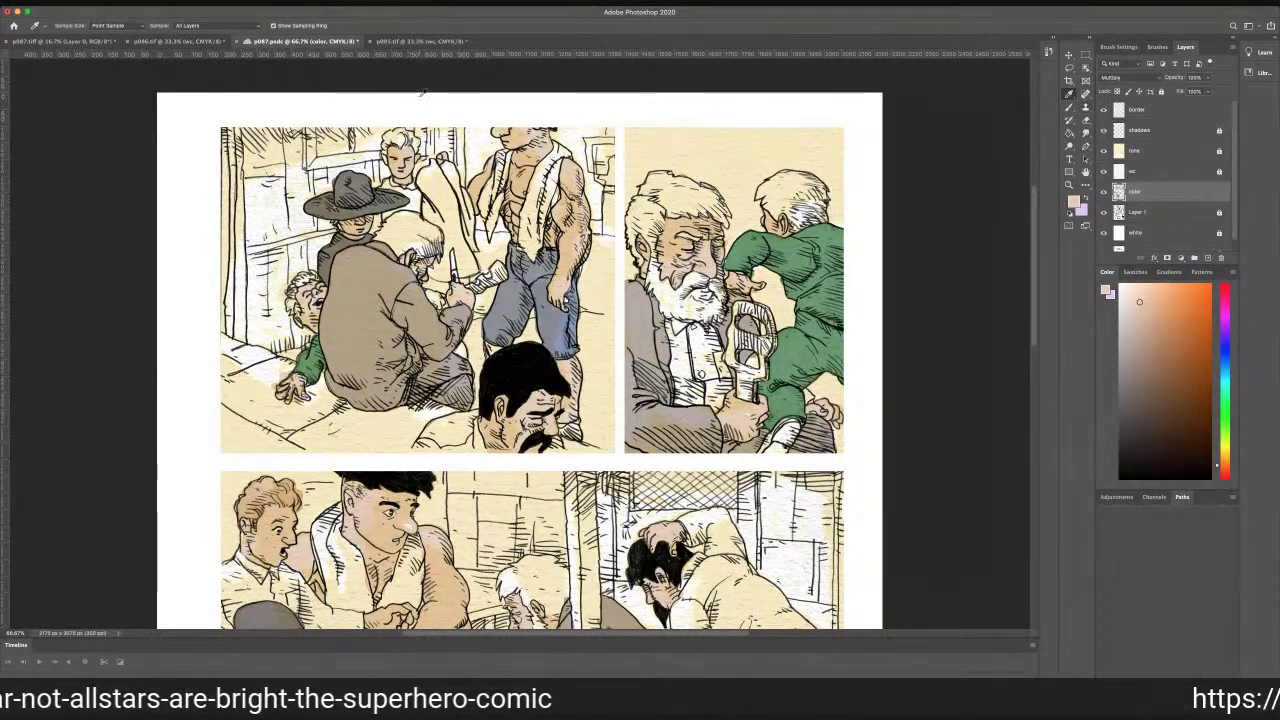
left_click(163, 42)
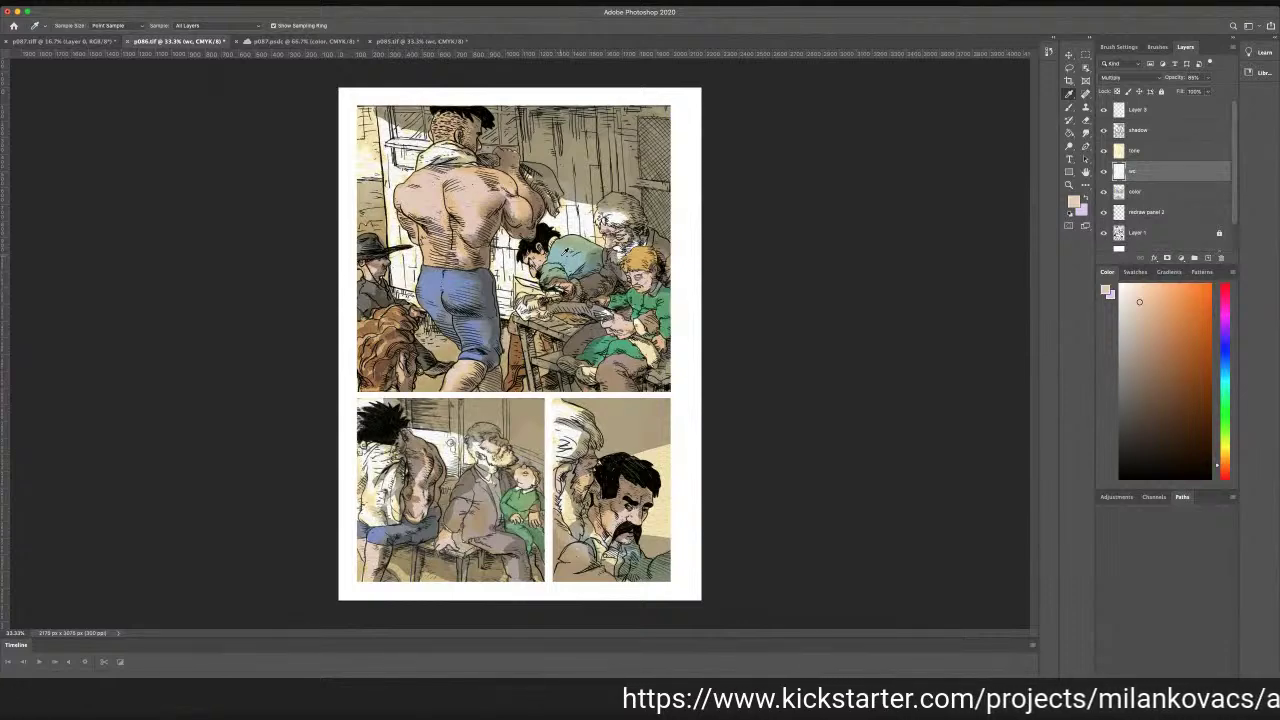
left_click(561, 255)
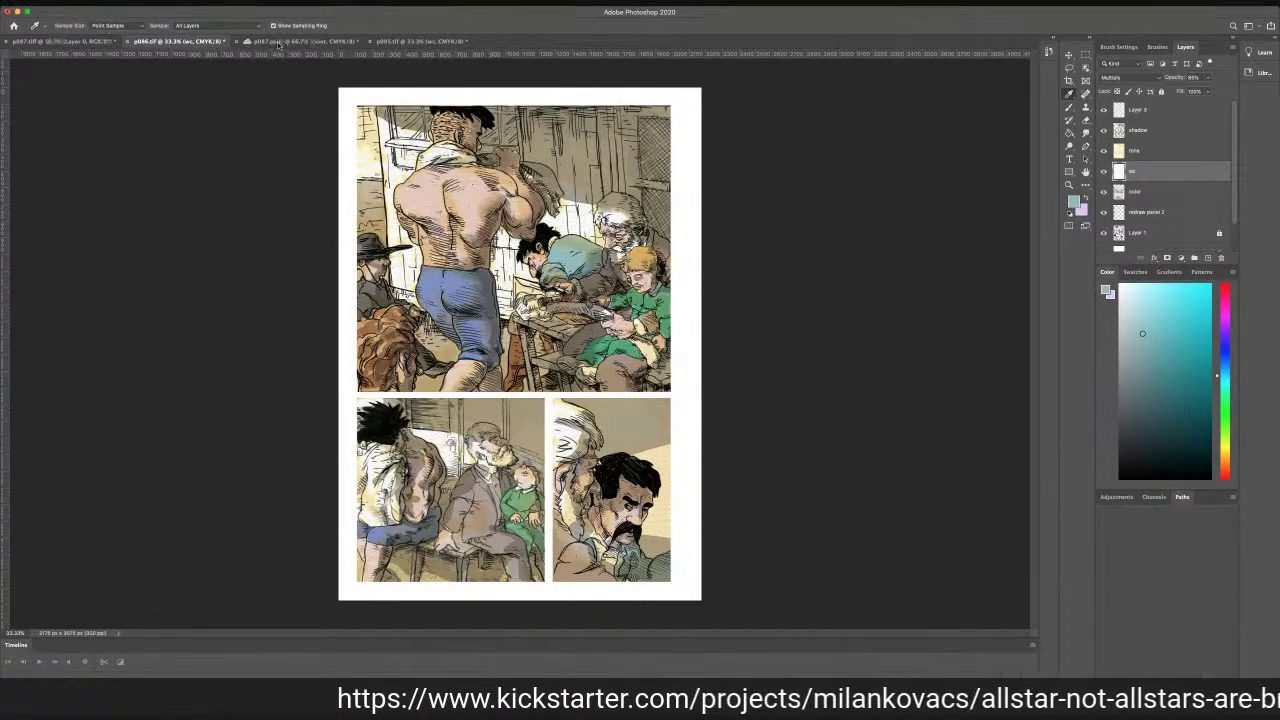
left_click(280, 42)
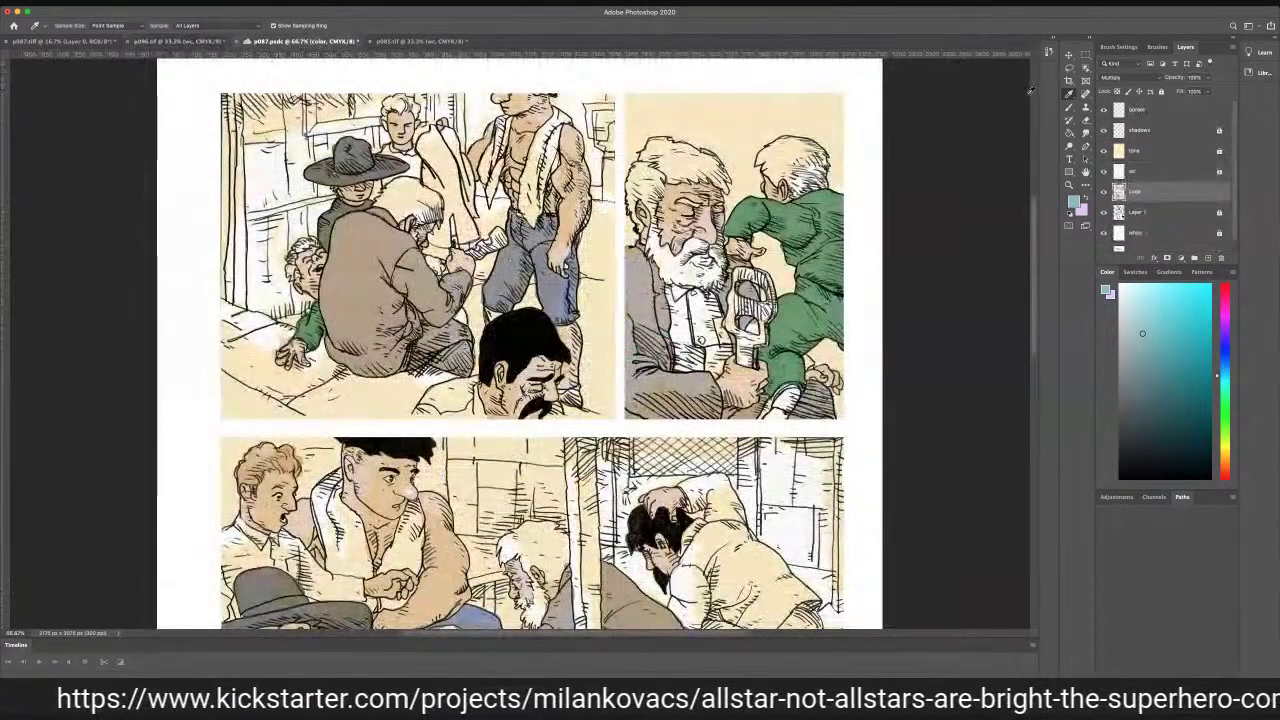
Paint the crouching man's shirt in the middle panel and the mustached man's shirt in the first panel with the sampled teal
key("b")
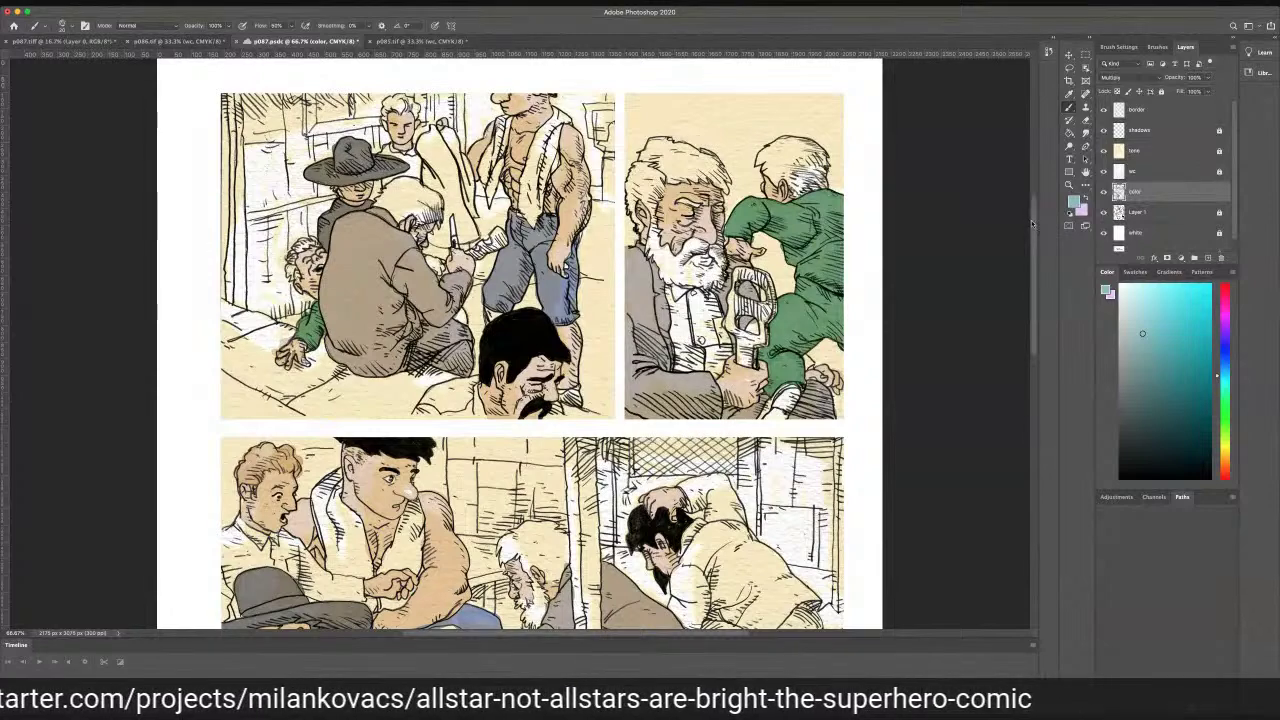
scroll(1036, 228, "down", 3)
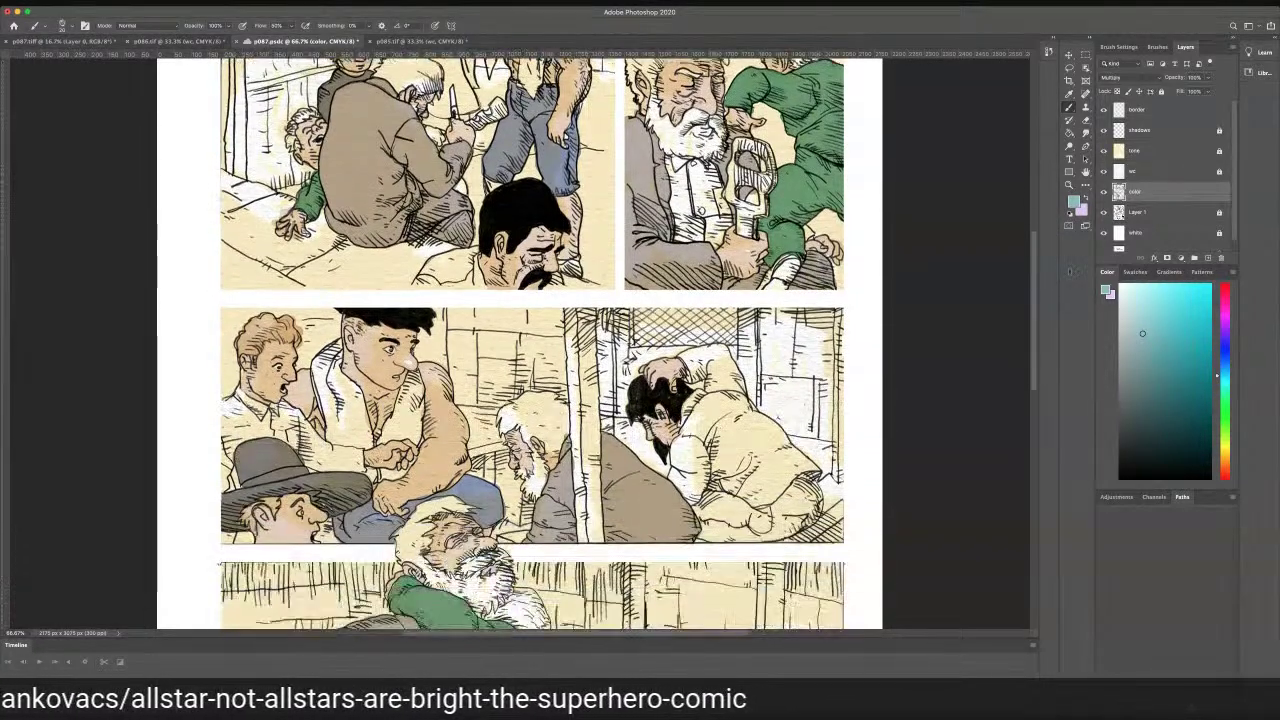
scroll(710, 340, "down", 2)
left_click_drag(709, 341, 674, 391)
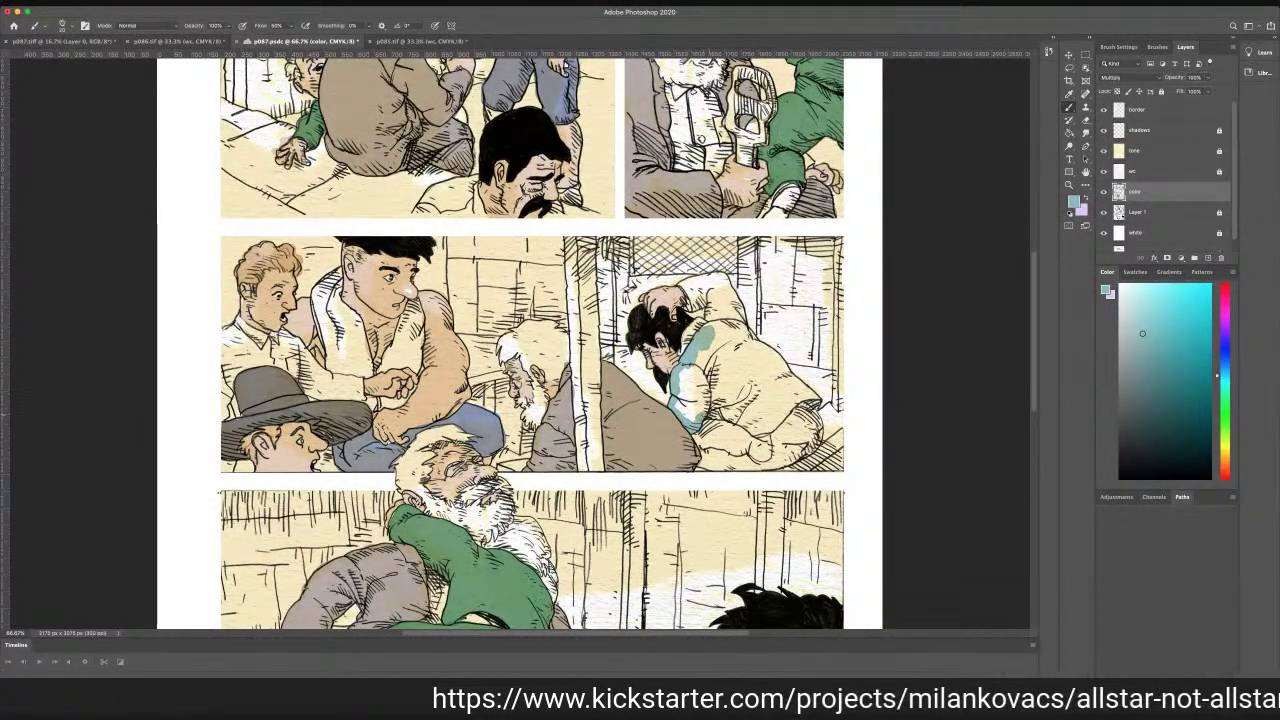
mouse_move(713, 412)
left_mouse_down()
mouse_move(728, 416)
mouse_move(699, 402)
mouse_move(688, 412)
mouse_move(688, 370)
mouse_move(696, 388)
mouse_move(706, 372)
mouse_move(714, 380)
mouse_move(714, 304)
mouse_move(692, 307)
mouse_move(685, 279)
mouse_move(721, 274)
mouse_move(742, 318)
mouse_move(722, 322)
mouse_move(728, 296)
mouse_move(738, 310)
mouse_move(714, 280)
mouse_move(704, 297)
mouse_move(808, 390)
left_mouse_up()
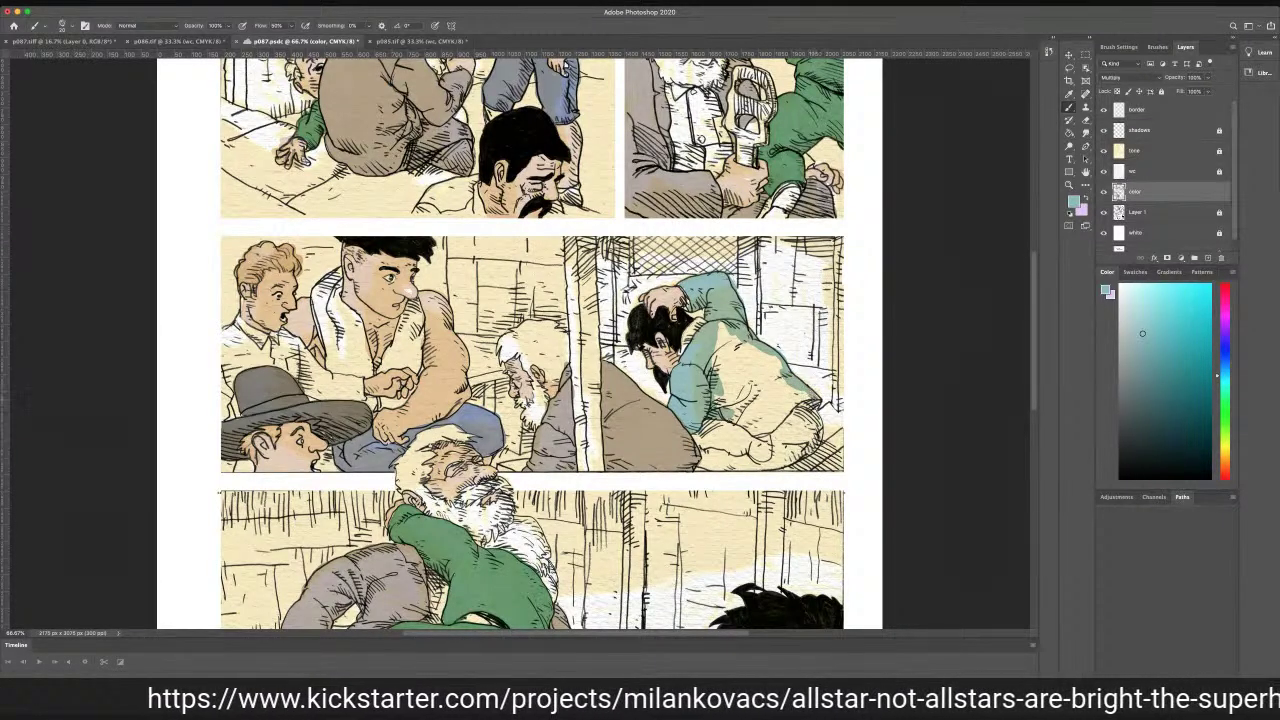
mouse_move(800, 404)
left_mouse_down()
mouse_move(776, 424)
mouse_move(731, 422)
mouse_move(752, 421)
mouse_move(722, 395)
mouse_move(718, 406)
mouse_move(778, 408)
mouse_move(756, 429)
mouse_move(801, 397)
mouse_move(769, 356)
mouse_move(722, 332)
mouse_move(726, 386)
mouse_move(740, 362)
mouse_move(752, 380)
mouse_move(726, 354)
mouse_move(762, 400)
mouse_move(748, 360)
mouse_move(778, 392)
left_mouse_up()
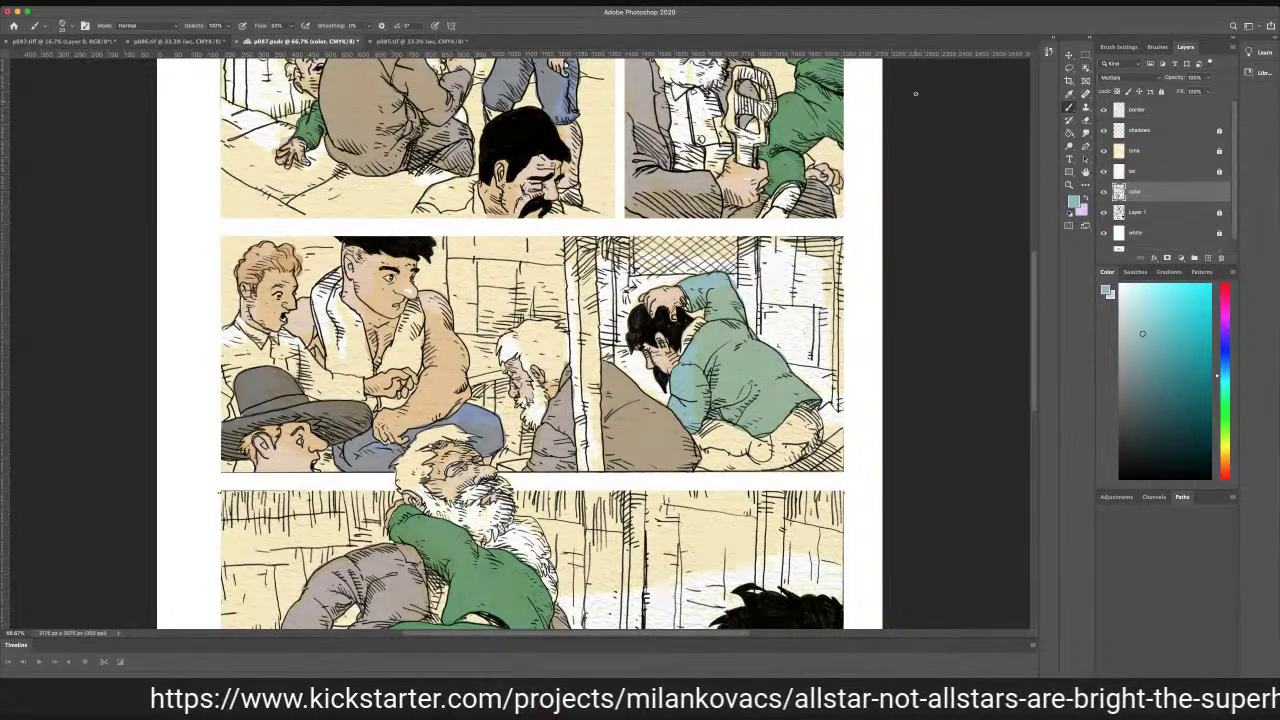
mouse_move(446, 188)
left_mouse_down()
mouse_move(475, 179)
mouse_move(469, 214)
mouse_move(438, 199)
mouse_move(420, 214)
mouse_move(438, 189)
mouse_move(460, 187)
mouse_move(456, 203)
mouse_move(462, 190)
left_mouse_up()
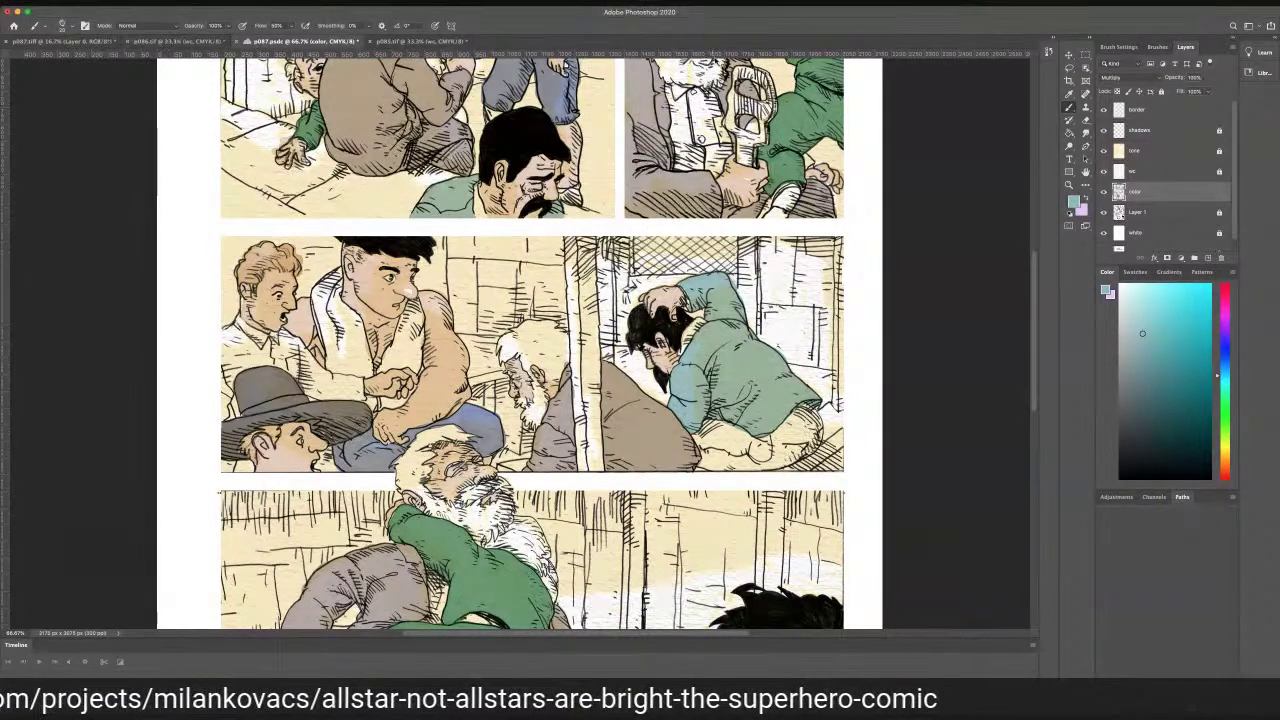
Sample the light brown beside the worktable on page p086, paint the crouching man's trousers on p087 with it, and save the page
left_click(176, 40)
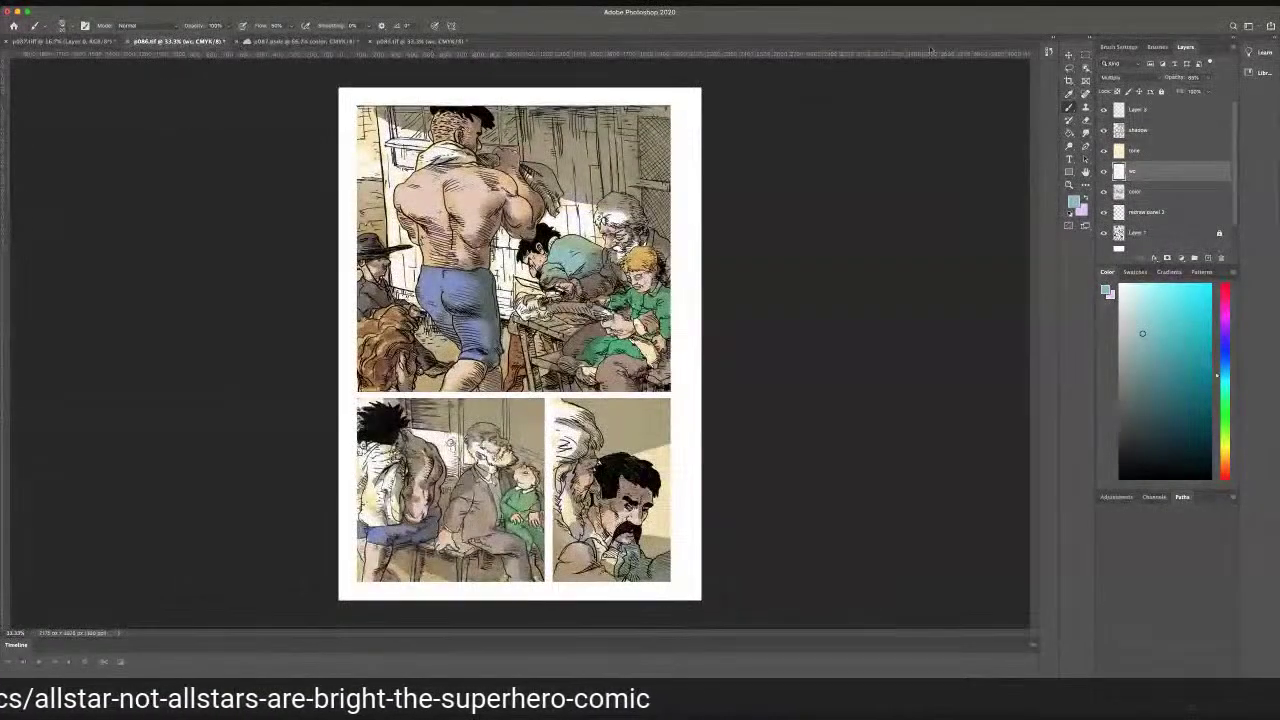
left_click(1068, 92)
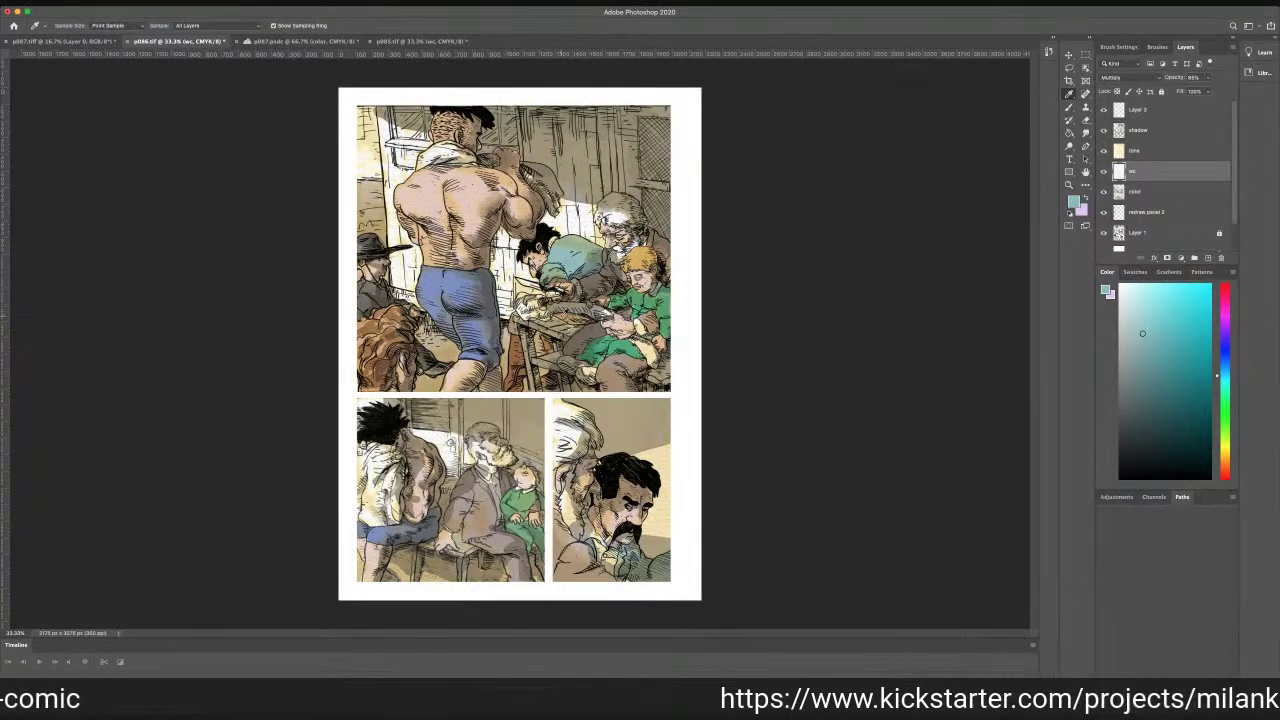
left_click(562, 316)
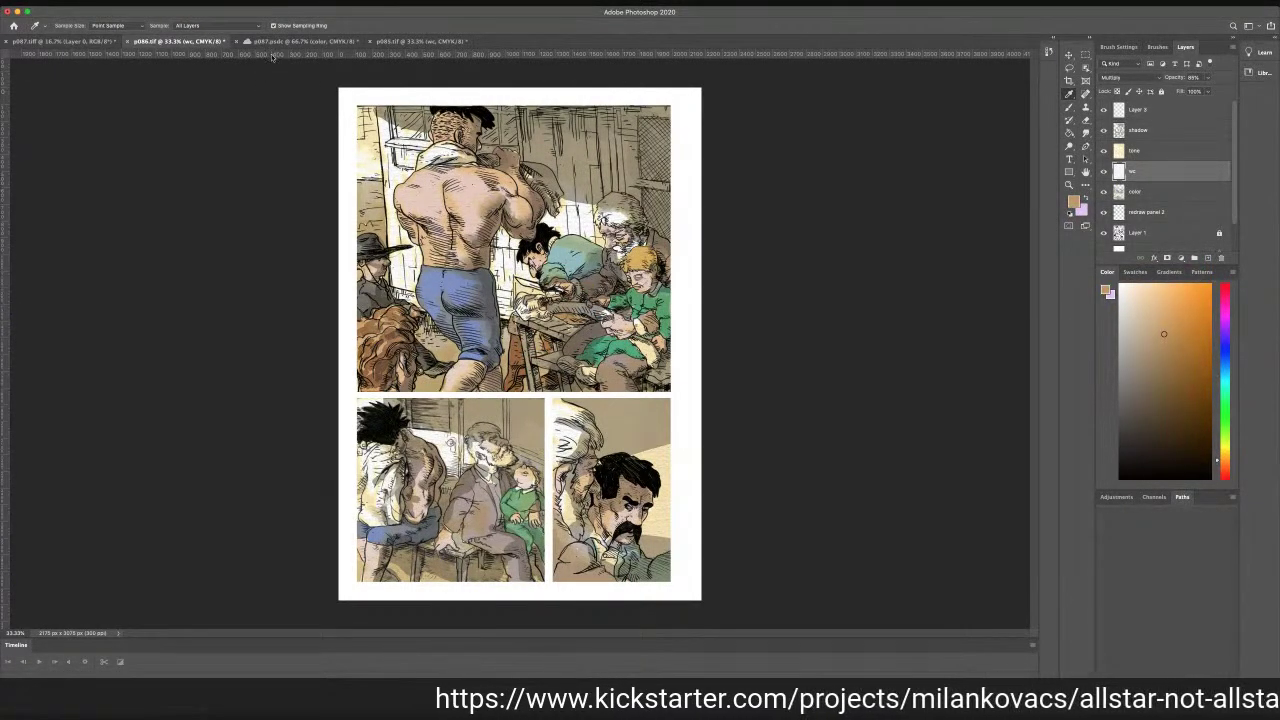
left_click(280, 42)
key("b")
mouse_move(801, 418)
left_mouse_down()
mouse_move(764, 440)
mouse_move(816, 416)
mouse_move(816, 443)
mouse_move(778, 467)
mouse_move(712, 468)
mouse_move(694, 440)
mouse_move(726, 424)
mouse_move(780, 450)
mouse_move(742, 463)
mouse_move(734, 453)
mouse_move(757, 445)
mouse_move(730, 430)
mouse_move(746, 432)
mouse_move(704, 436)
mouse_move(708, 458)
mouse_move(736, 462)
mouse_move(710, 462)
mouse_move(738, 466)
mouse_move(790, 433)
mouse_move(812, 438)
mouse_move(796, 454)
left_mouse_up()
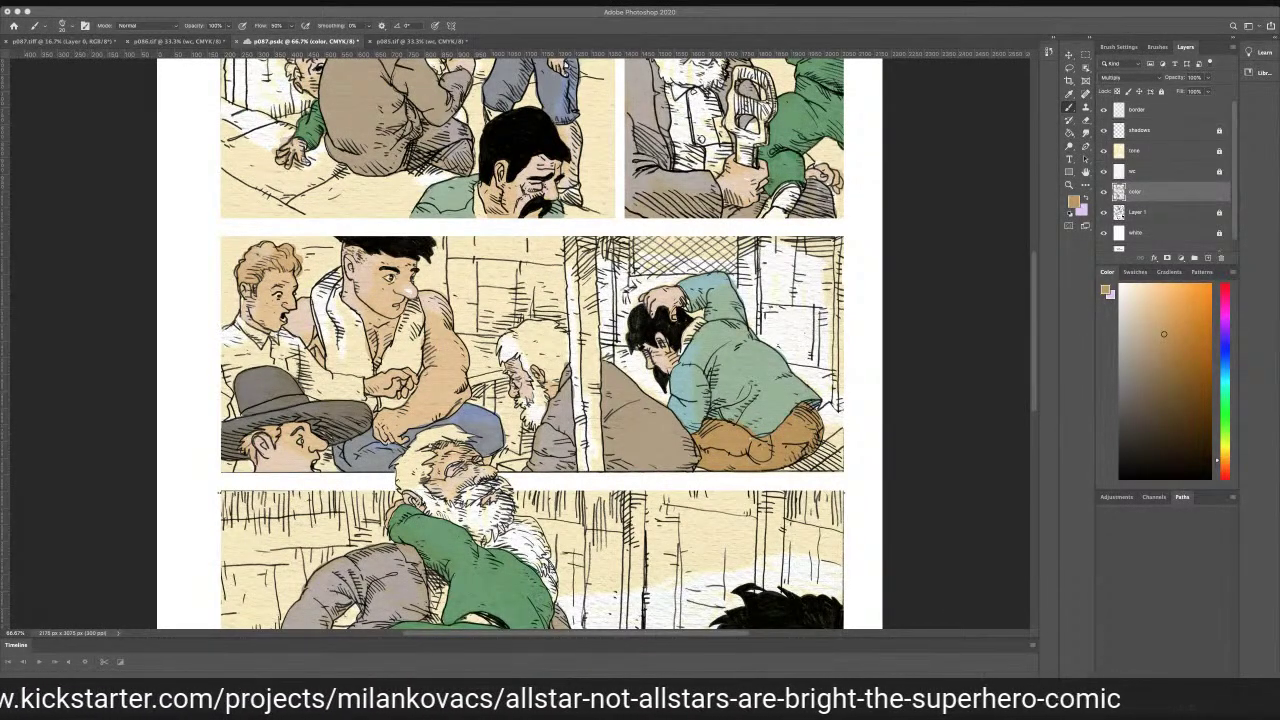
key("super+s")
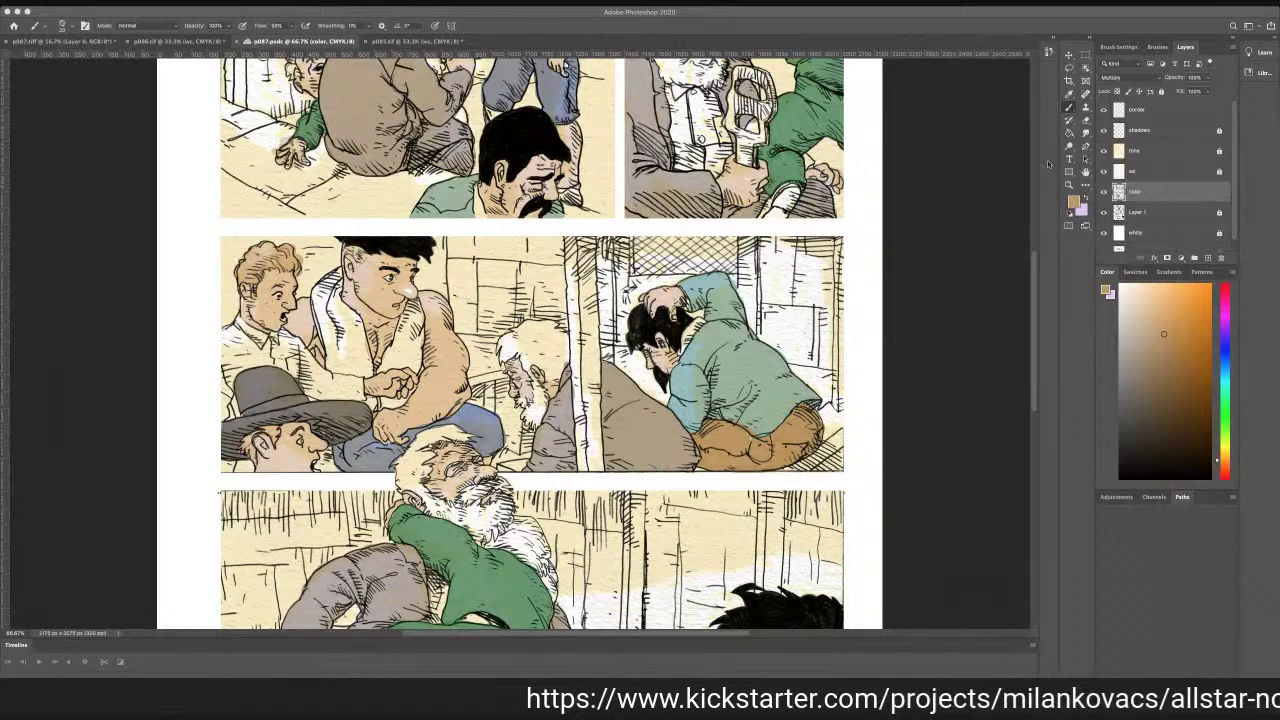
Choose a muted greyish purple as the foreground color for the brush
left_click(1162, 333)
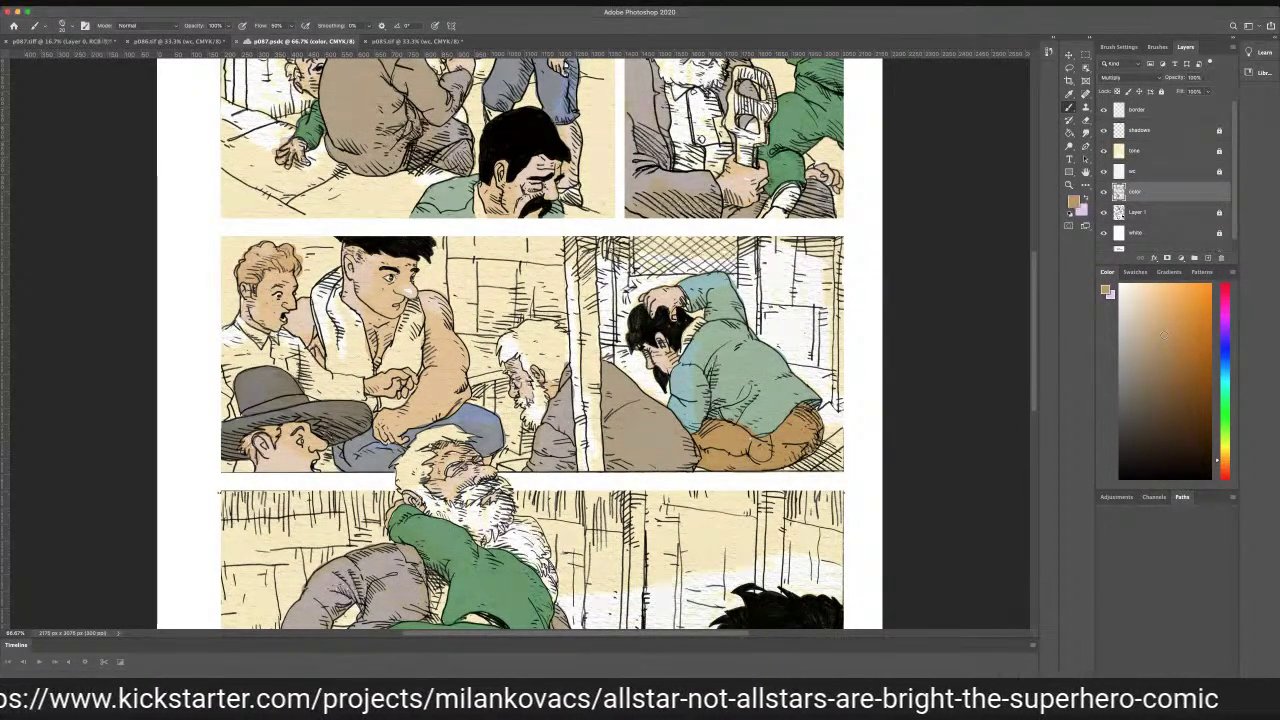
left_click(1213, 453)
left_click_drag(1213, 453, 1202, 323)
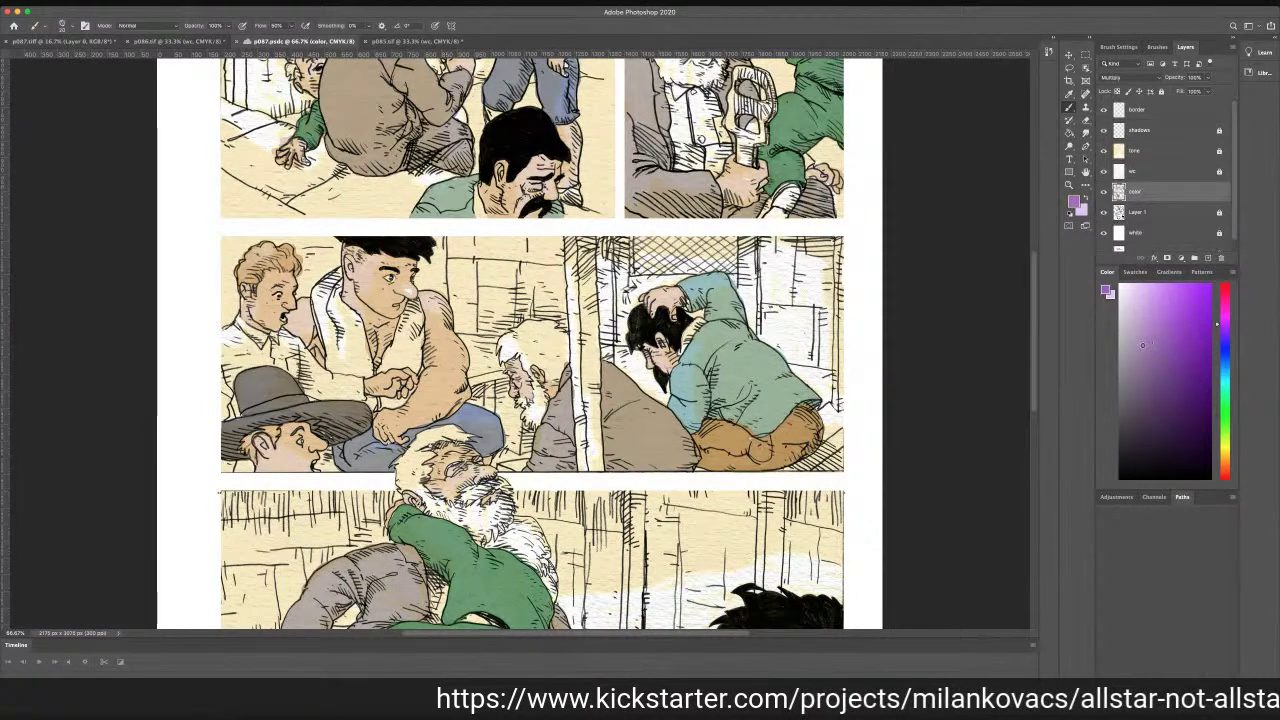
left_click(1132, 336)
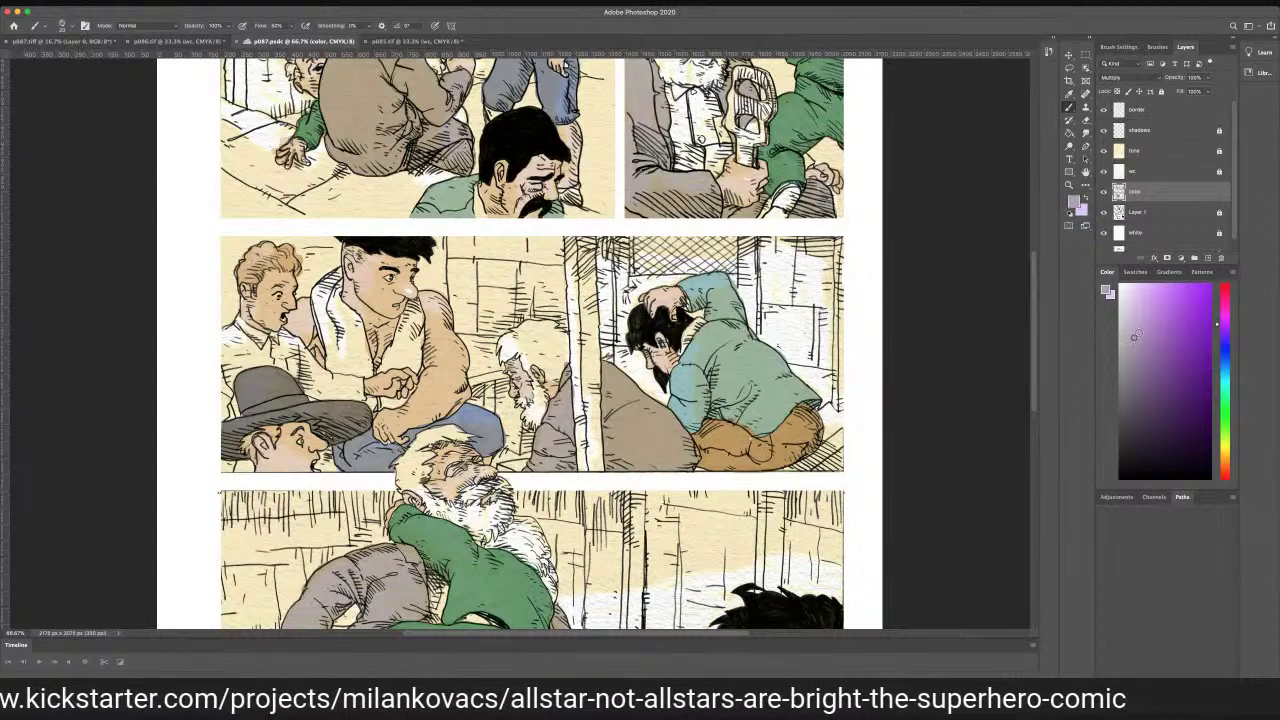
left_click(1069, 93)
left_click(1069, 107)
Paint the curly-haired young man's shirt greyish purple in the middle panel and in the background of the first panel
left_click_drag(287, 355, 274, 335)
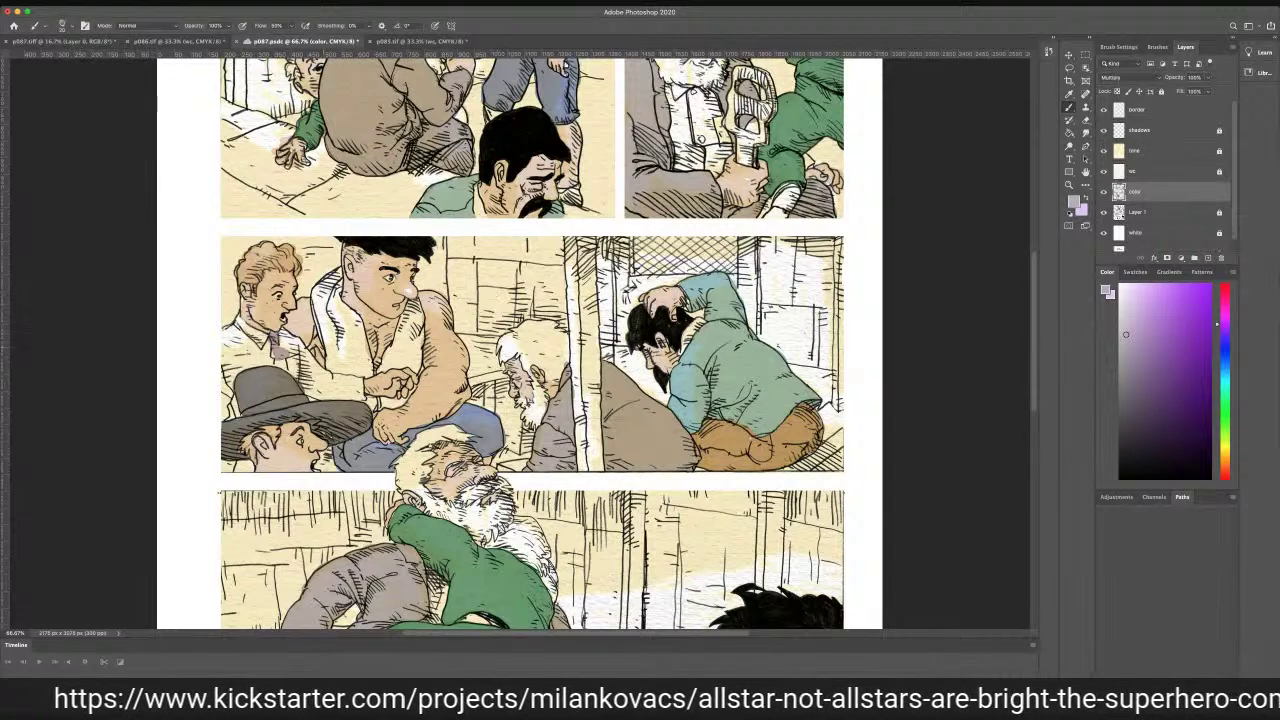
left_click_drag(280, 350, 280, 356)
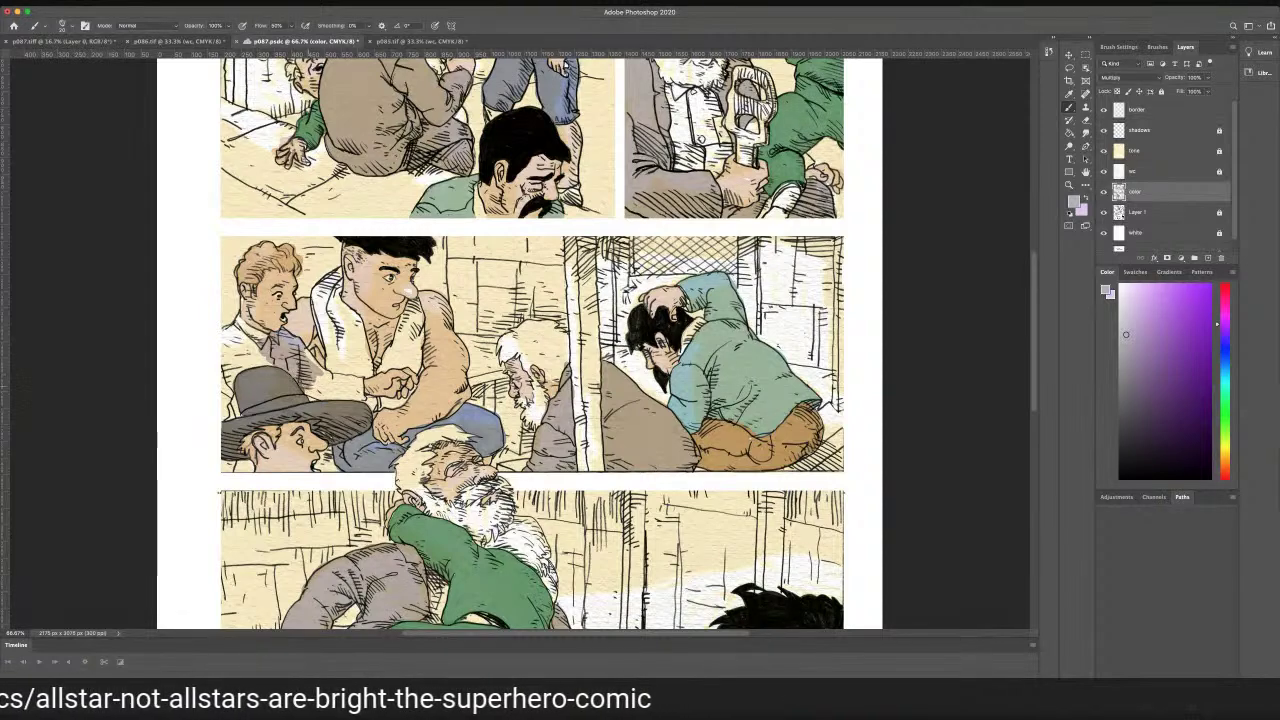
left_click_drag(310, 391, 363, 396)
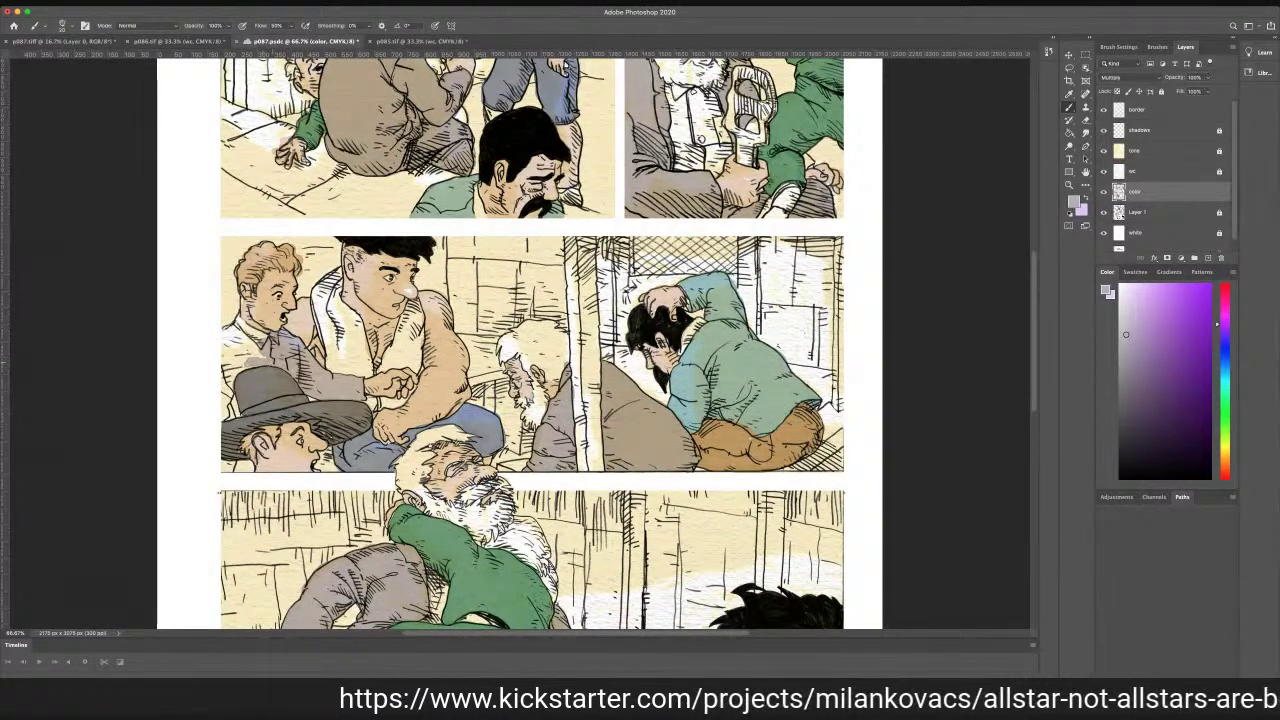
mouse_move(247, 366)
left_mouse_down()
mouse_move(239, 336)
mouse_move(271, 339)
mouse_move(239, 321)
mouse_move(219, 332)
mouse_move(238, 417)
mouse_move(225, 374)
mouse_move(227, 388)
left_mouse_up()
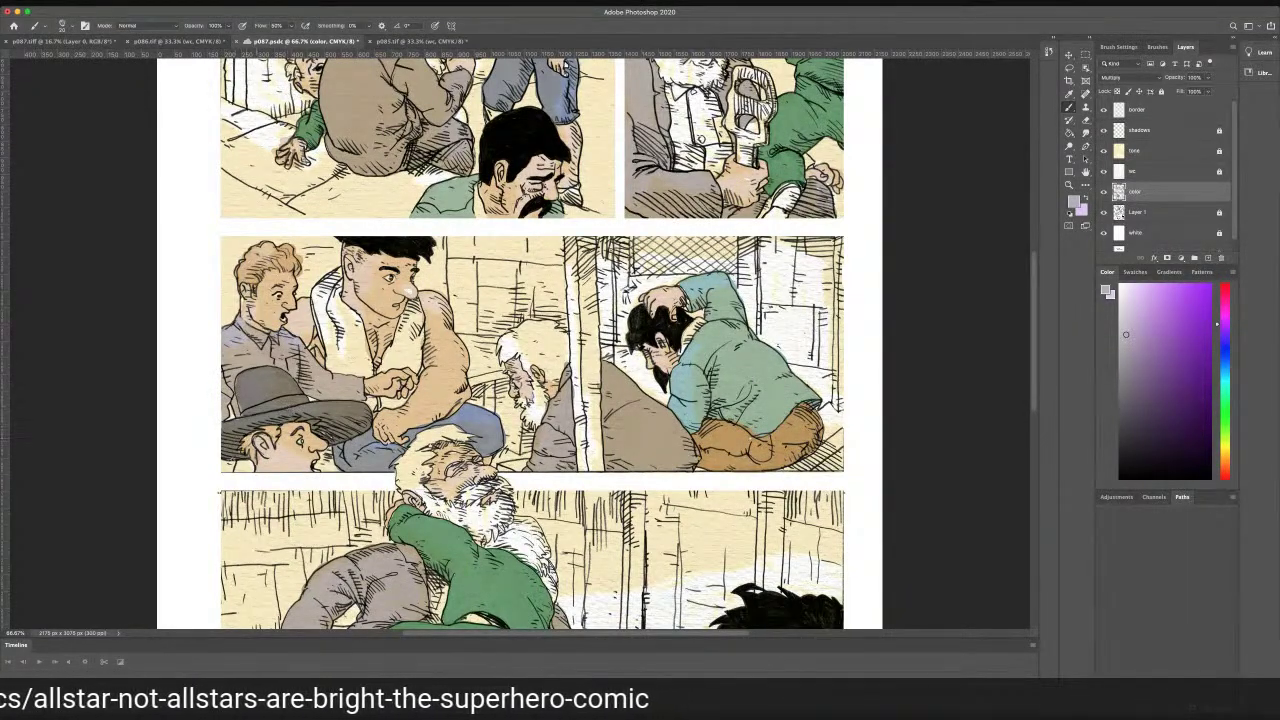
left_click_drag(240, 464, 242, 470)
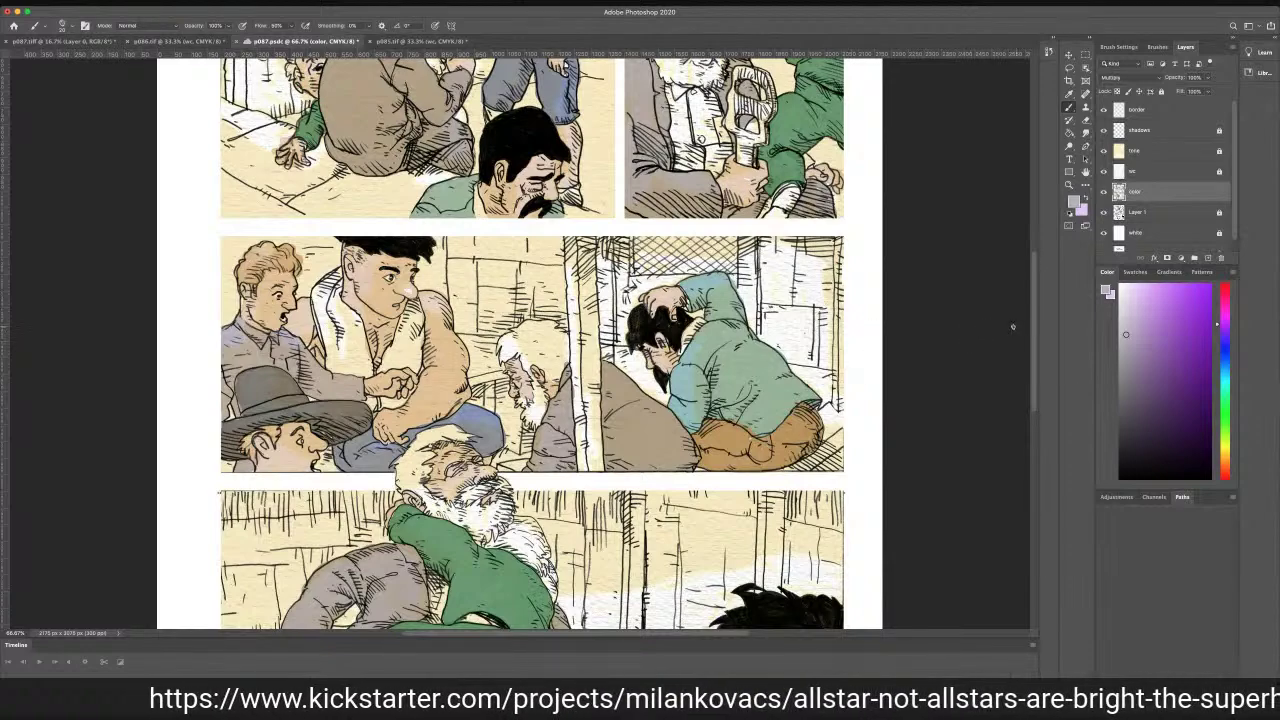
scroll(1035, 335, "up", 5)
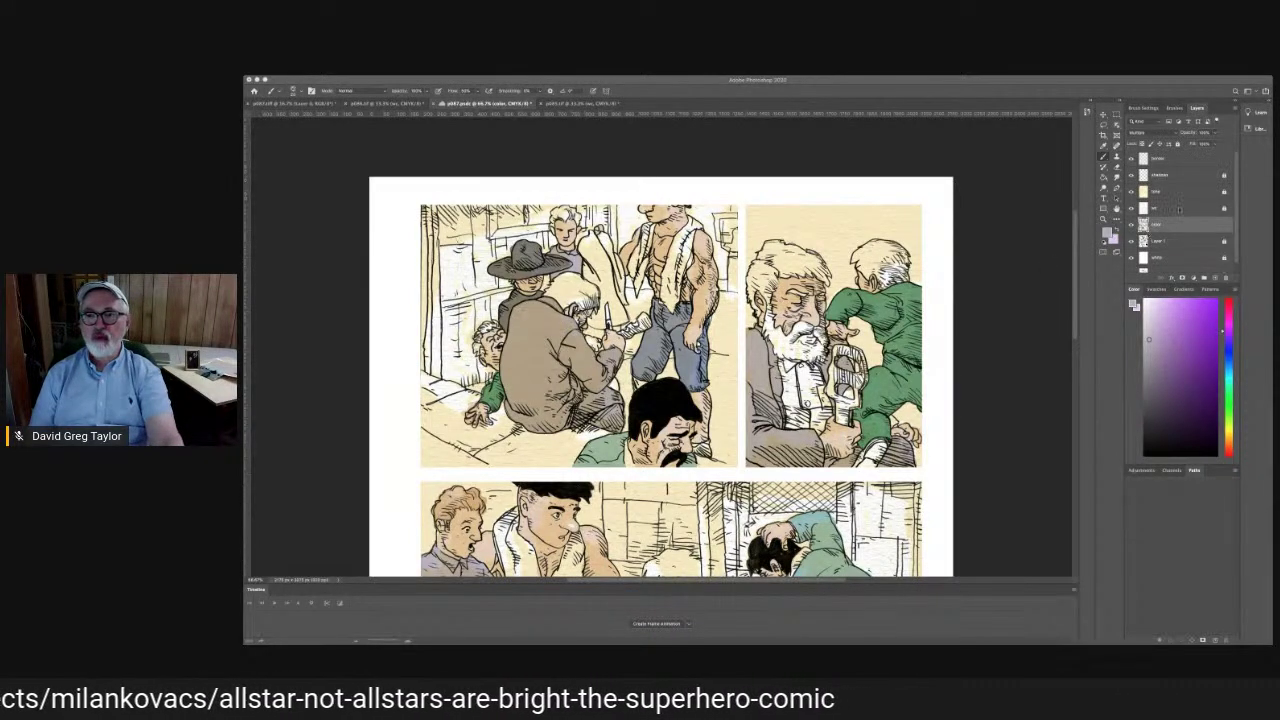
left_click(1102, 147)
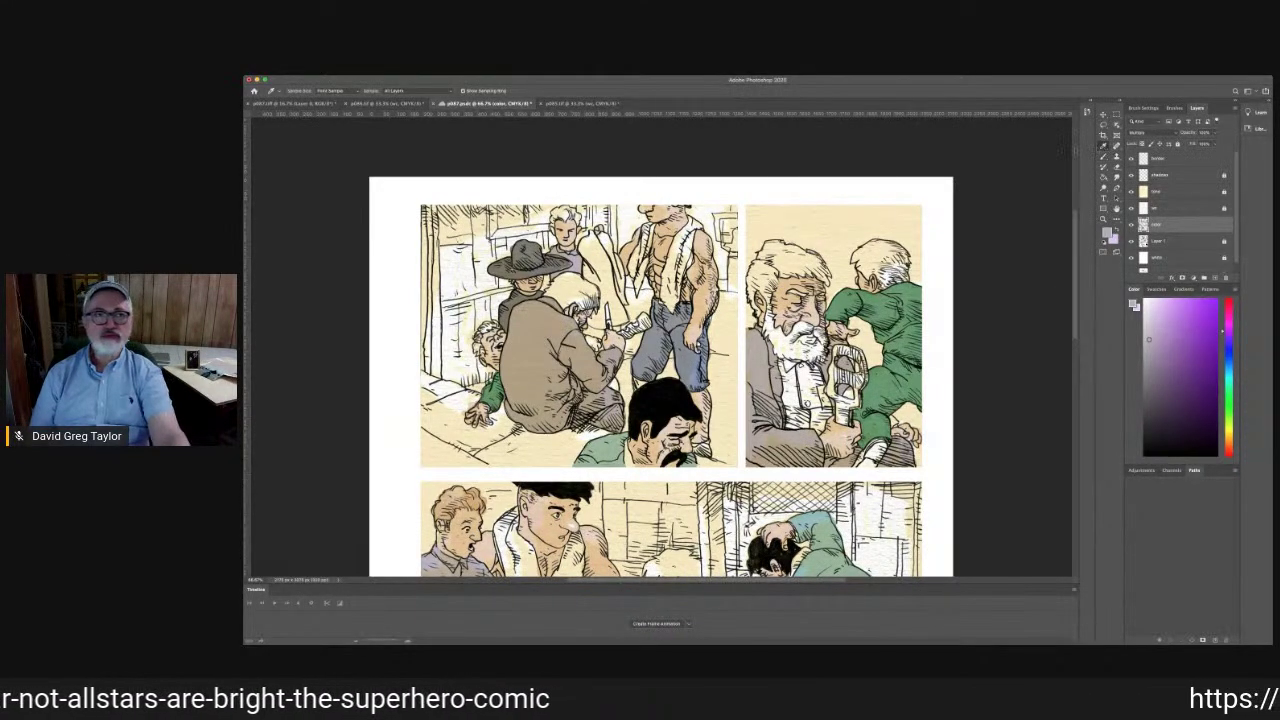
Sample the orange of the boy's hair on page p086 and paint the boy's hair with it in the top and bottom panels of p087
left_click(378, 104)
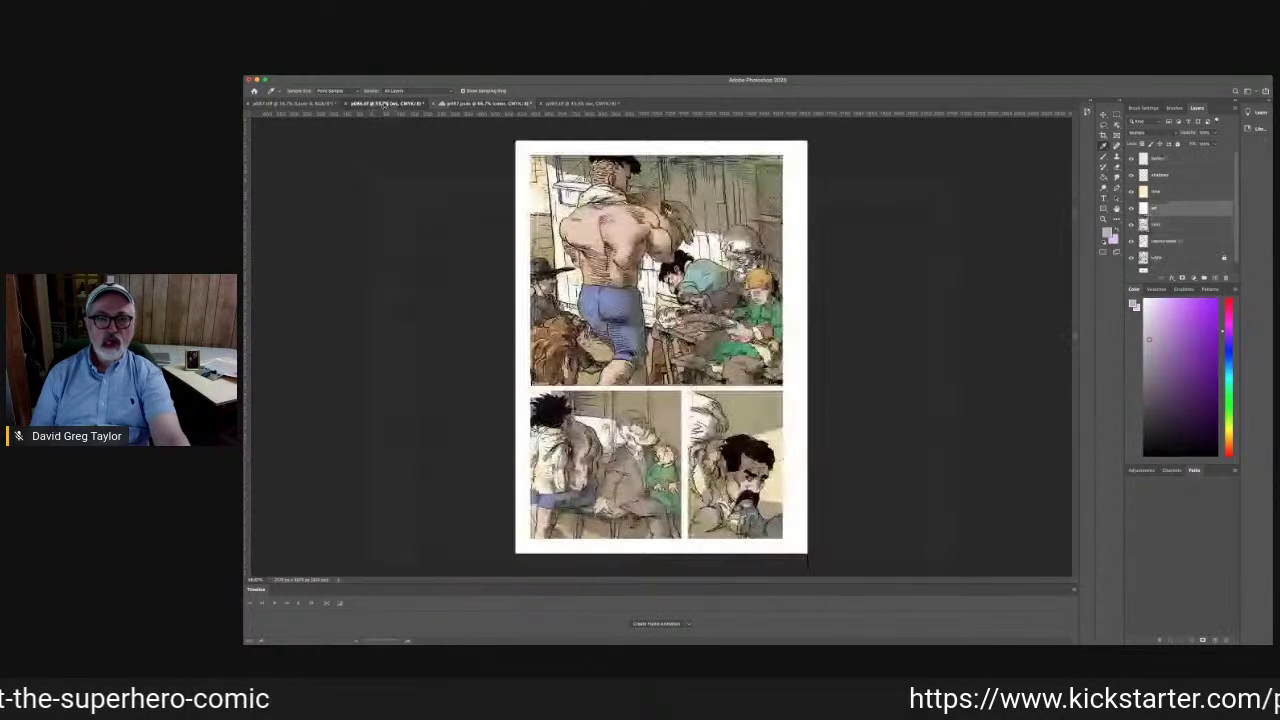
left_click(754, 278)
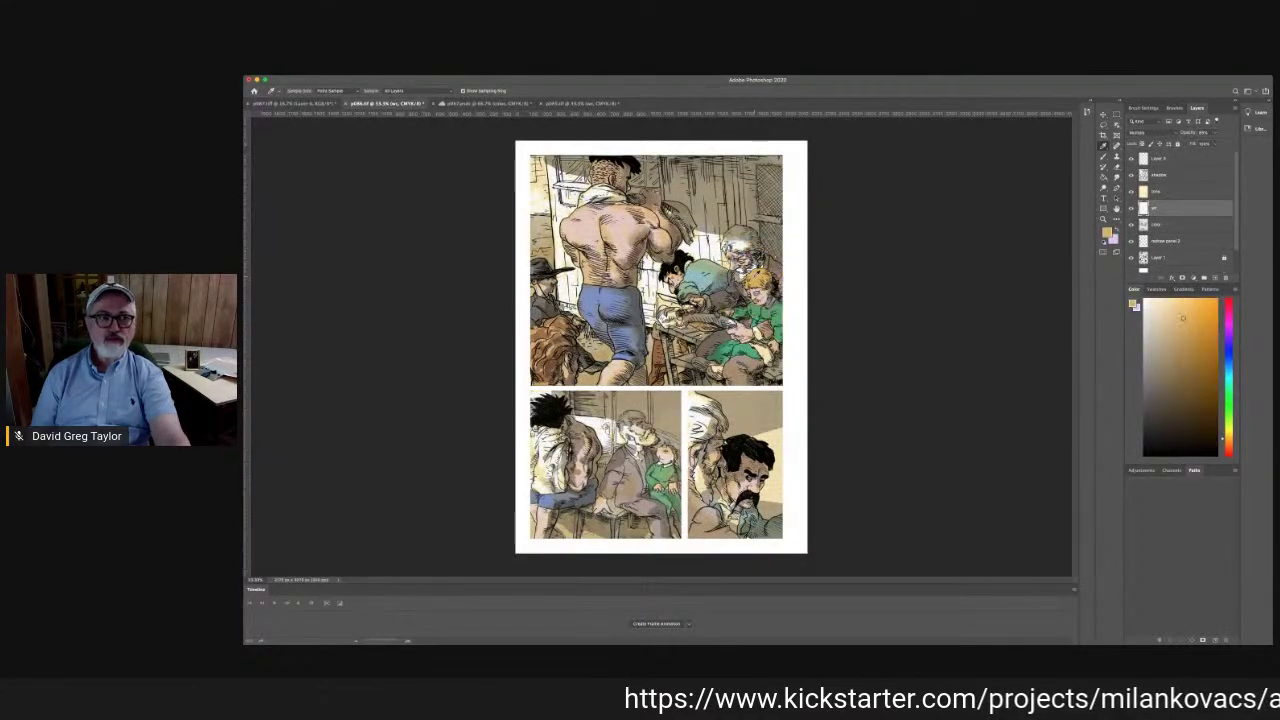
left_click(485, 104)
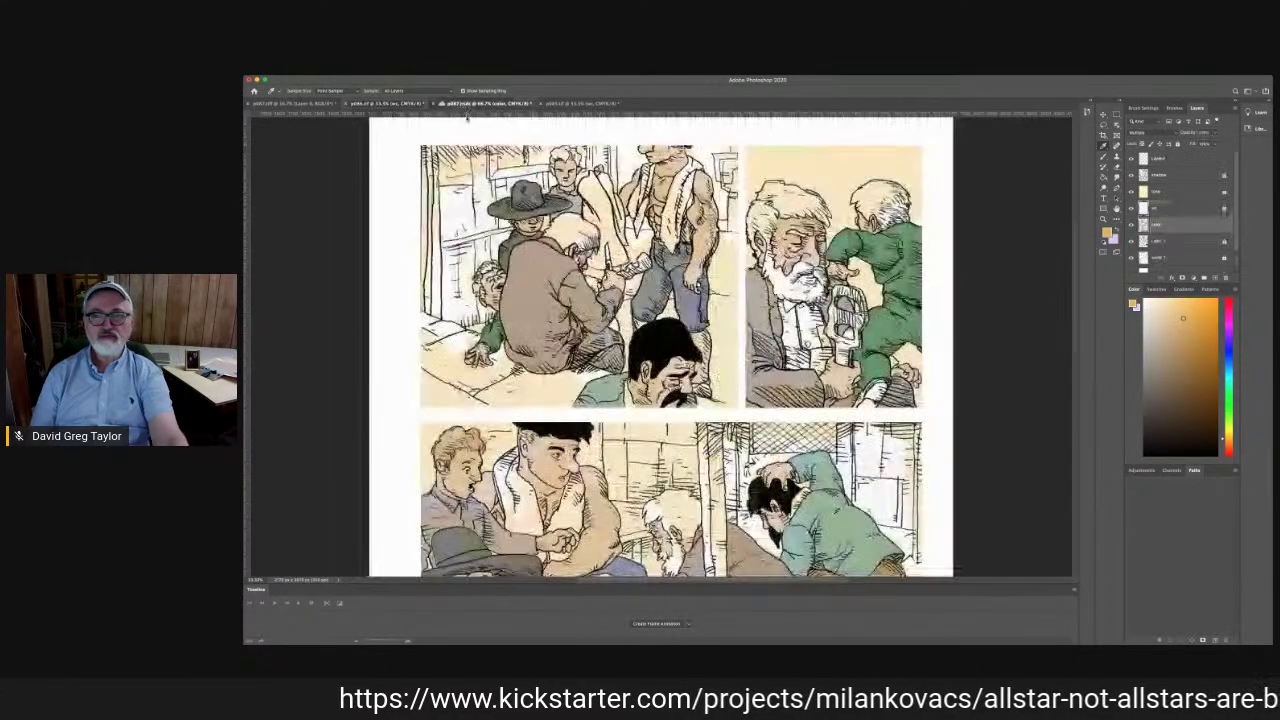
key("b")
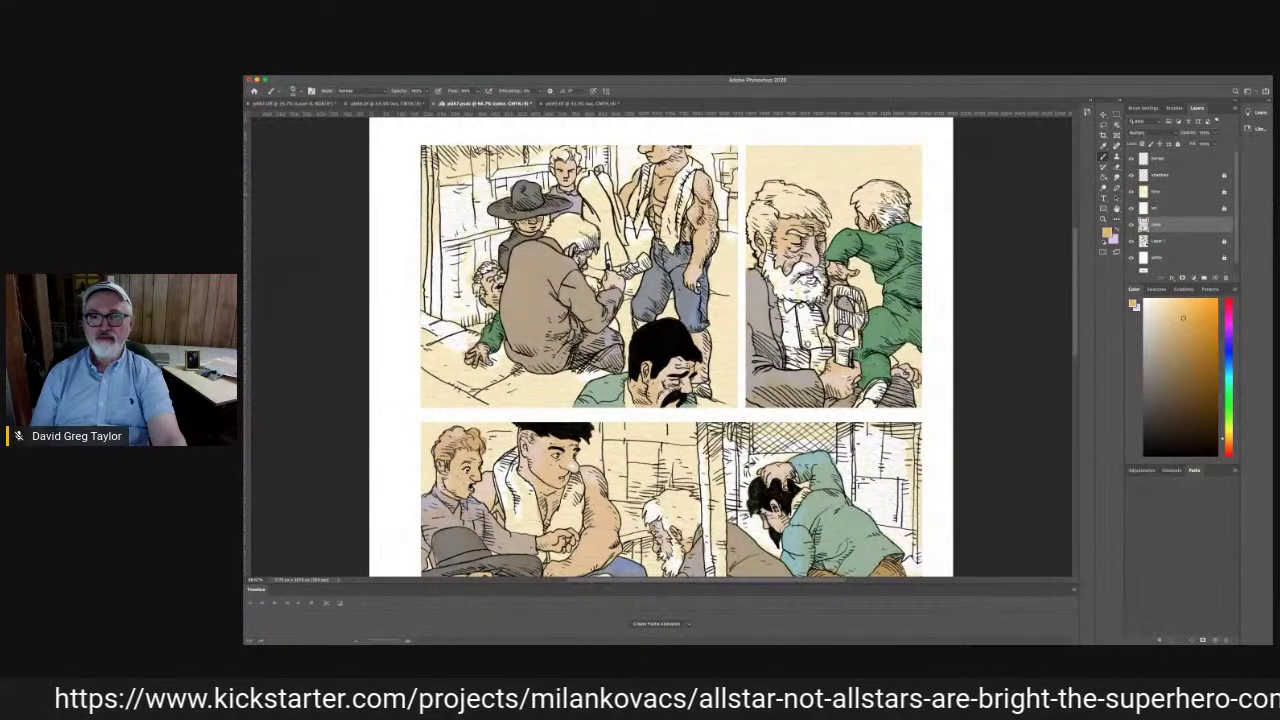
left_click_drag(870, 193, 868, 191)
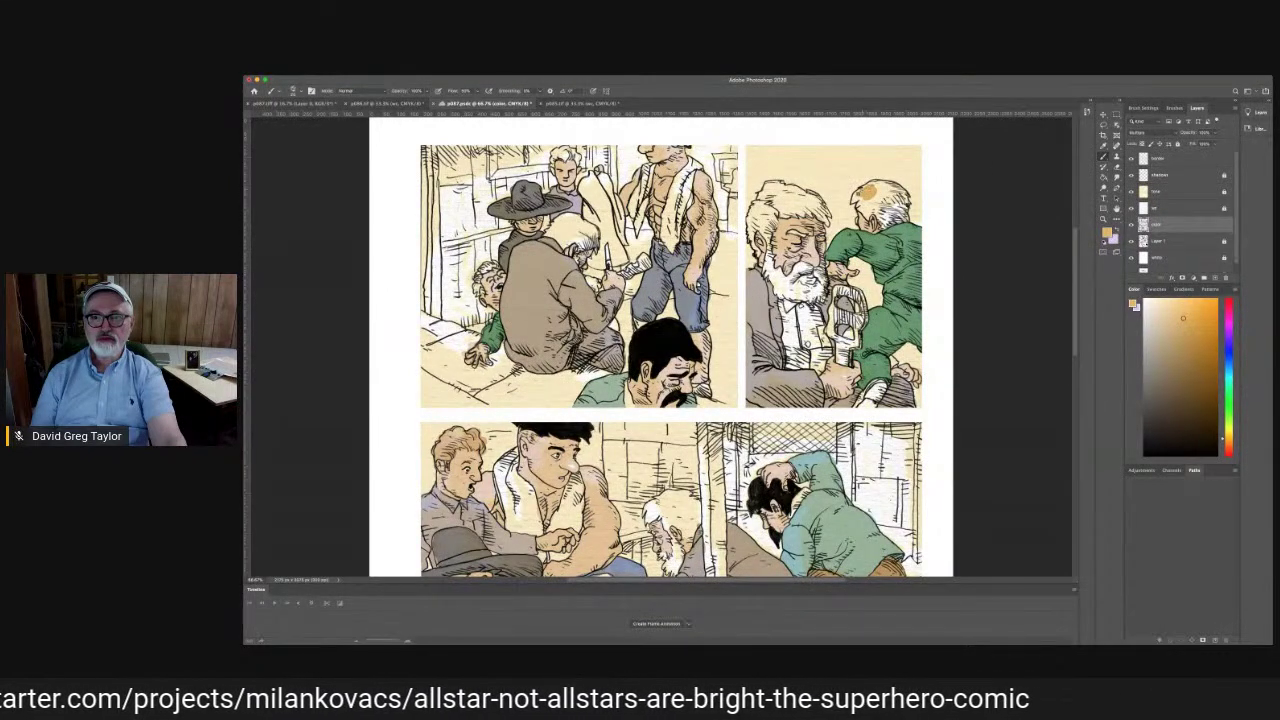
mouse_move(854, 197)
left_mouse_down()
mouse_move(872, 208)
mouse_move(879, 184)
left_mouse_up()
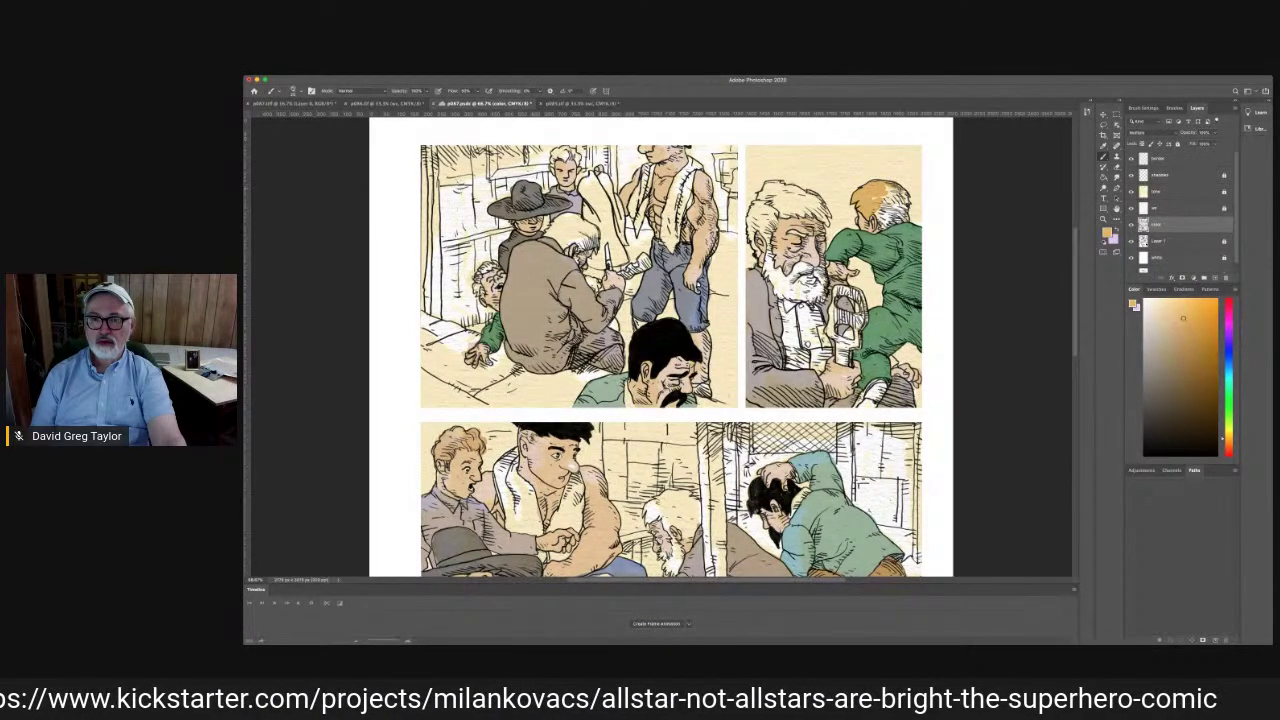
left_click_drag(894, 186, 902, 190)
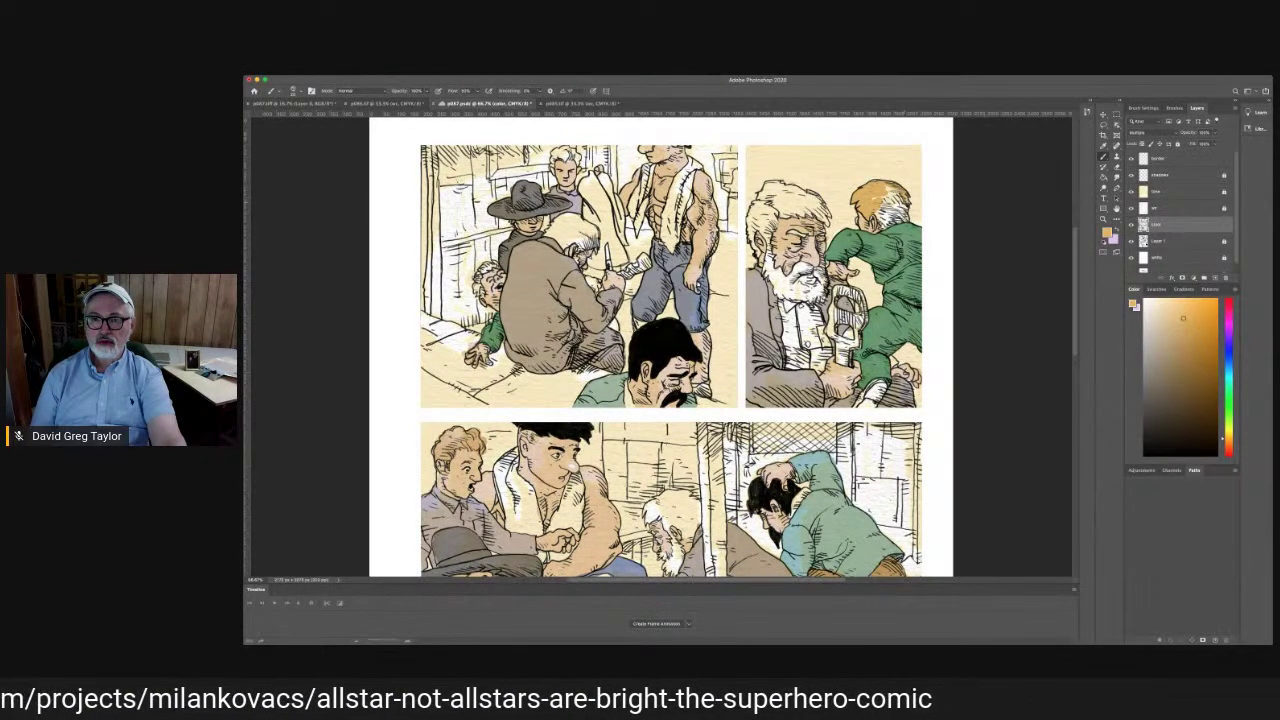
left_click_drag(906, 220, 893, 215)
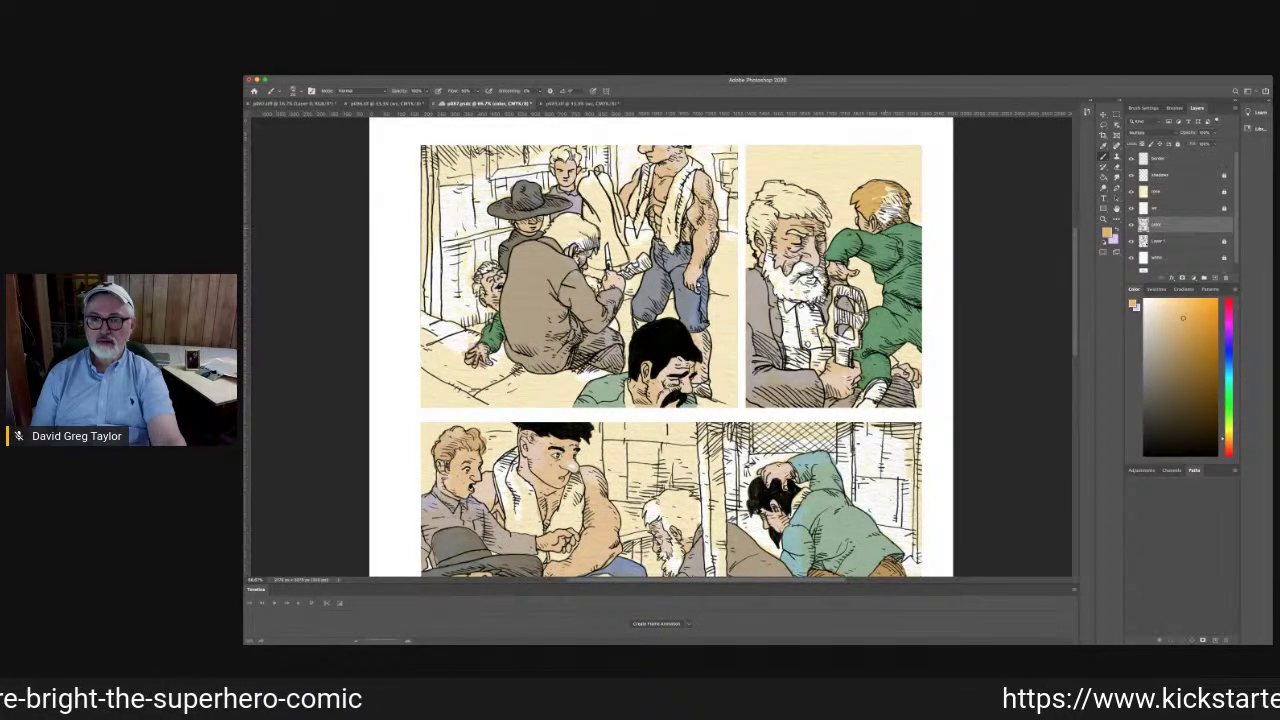
mouse_move(884, 212)
left_mouse_down()
mouse_move(899, 208)
mouse_move(890, 190)
left_mouse_up()
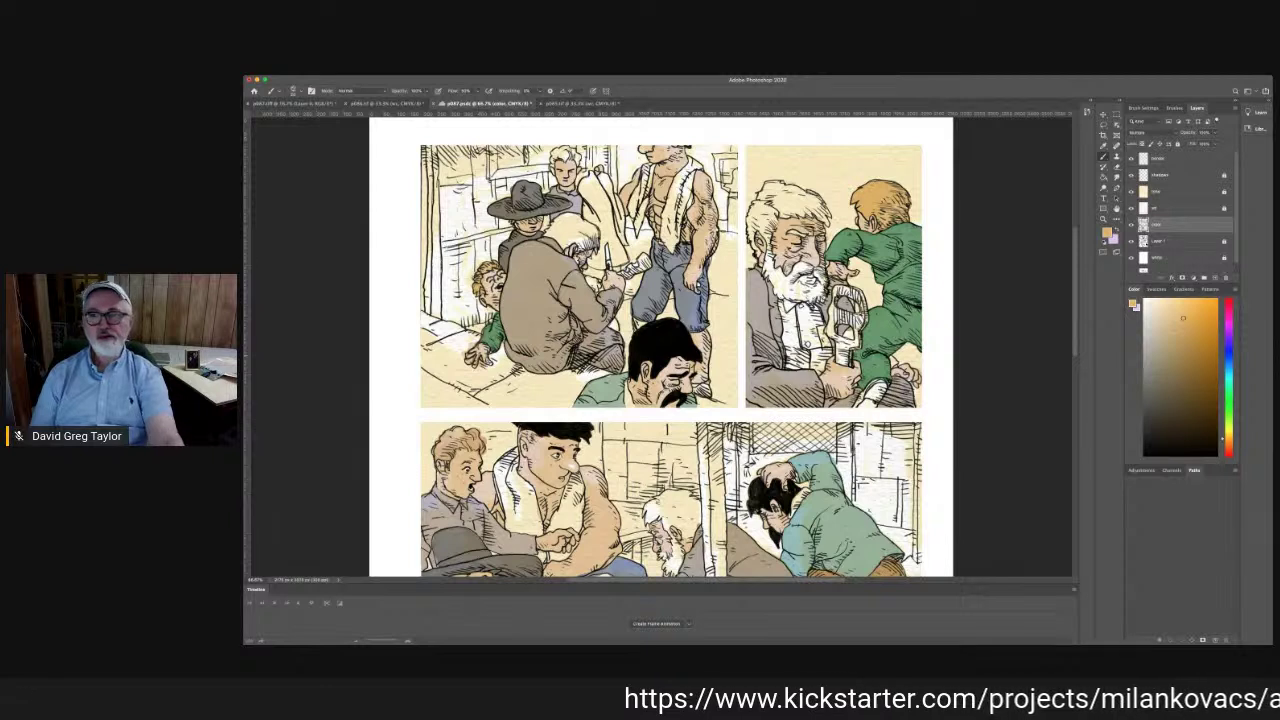
key("i")
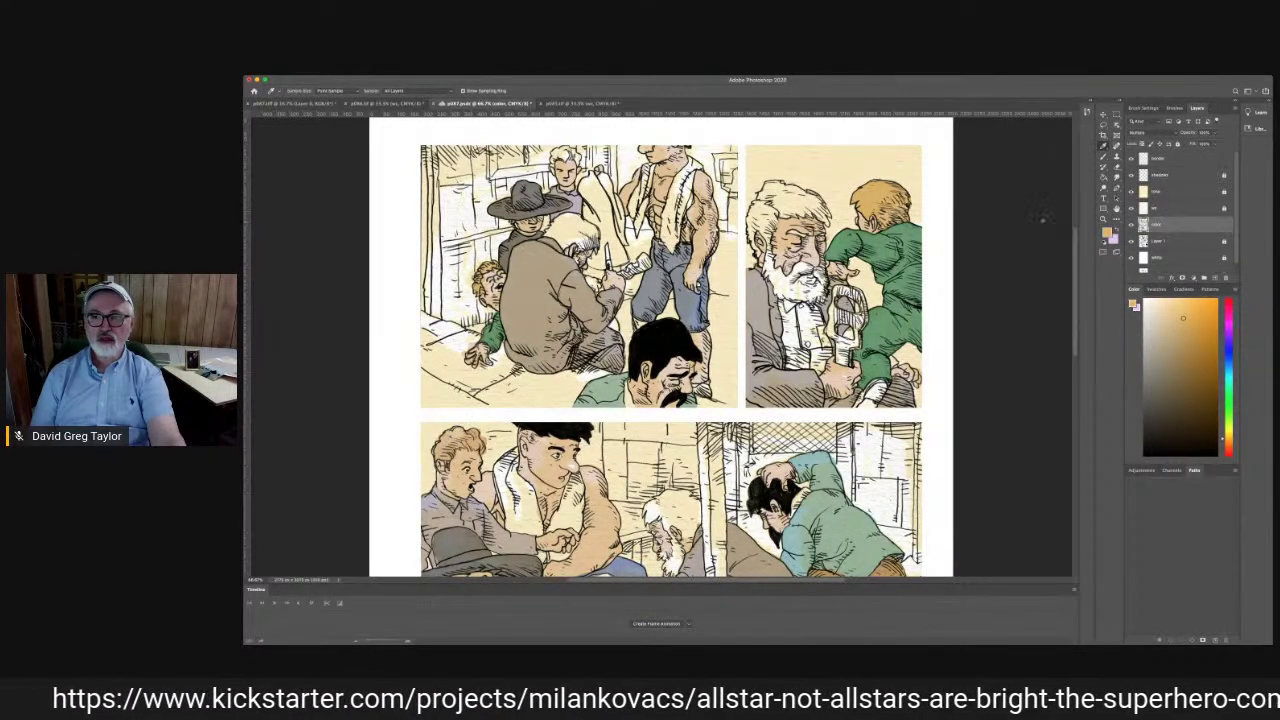
key("b")
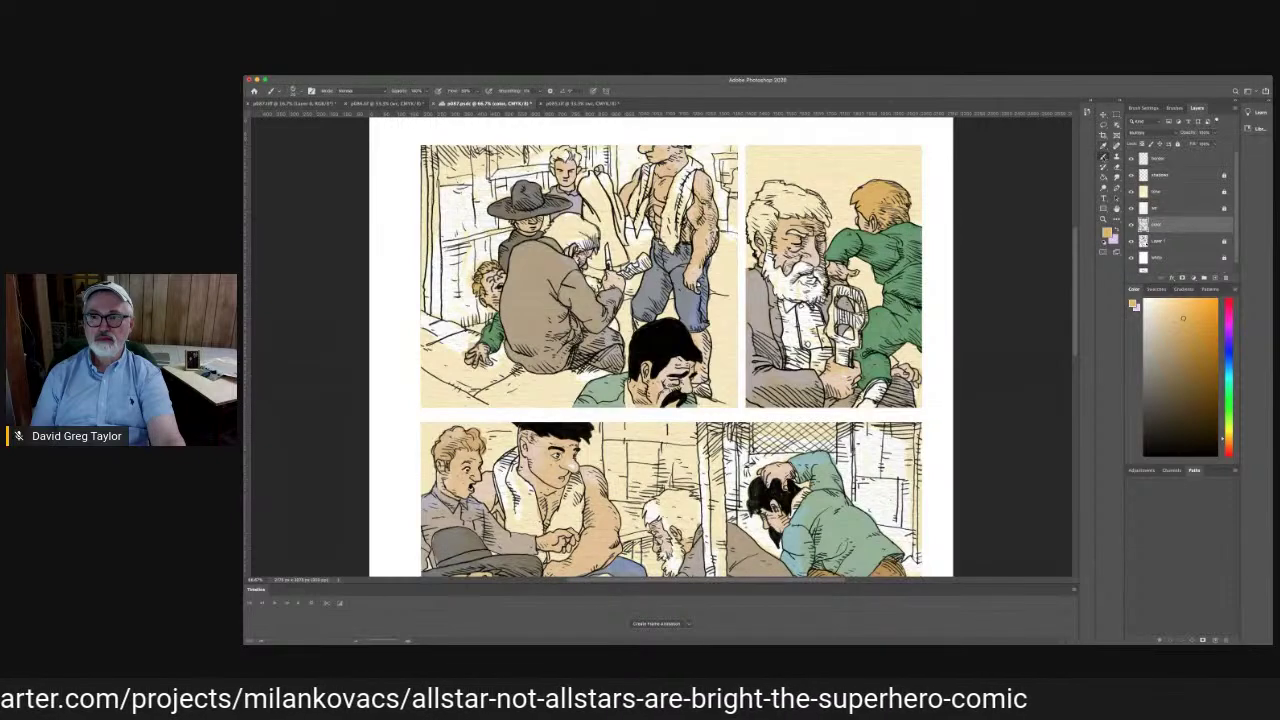
scroll(661, 347, "down", 8)
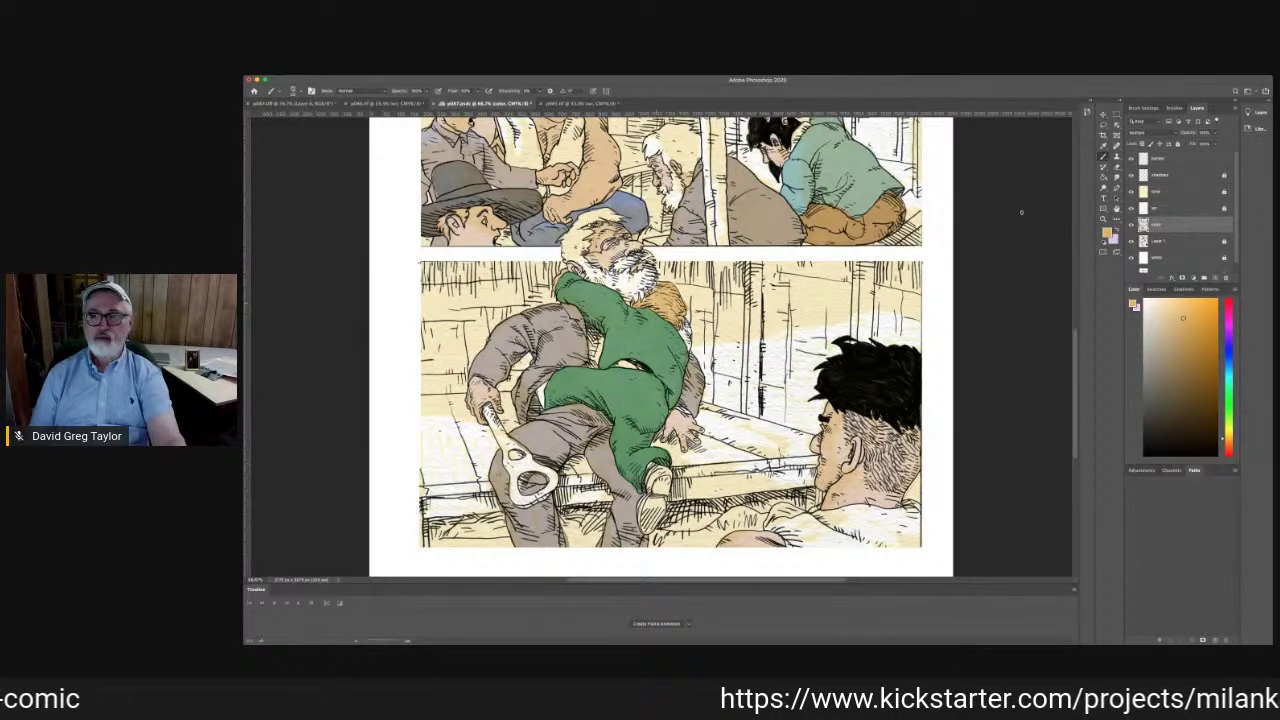
Sample the green of the boy's outfit in the bottom panel as the brush color
left_click(1103, 148)
left_click(640, 340)
key("b")
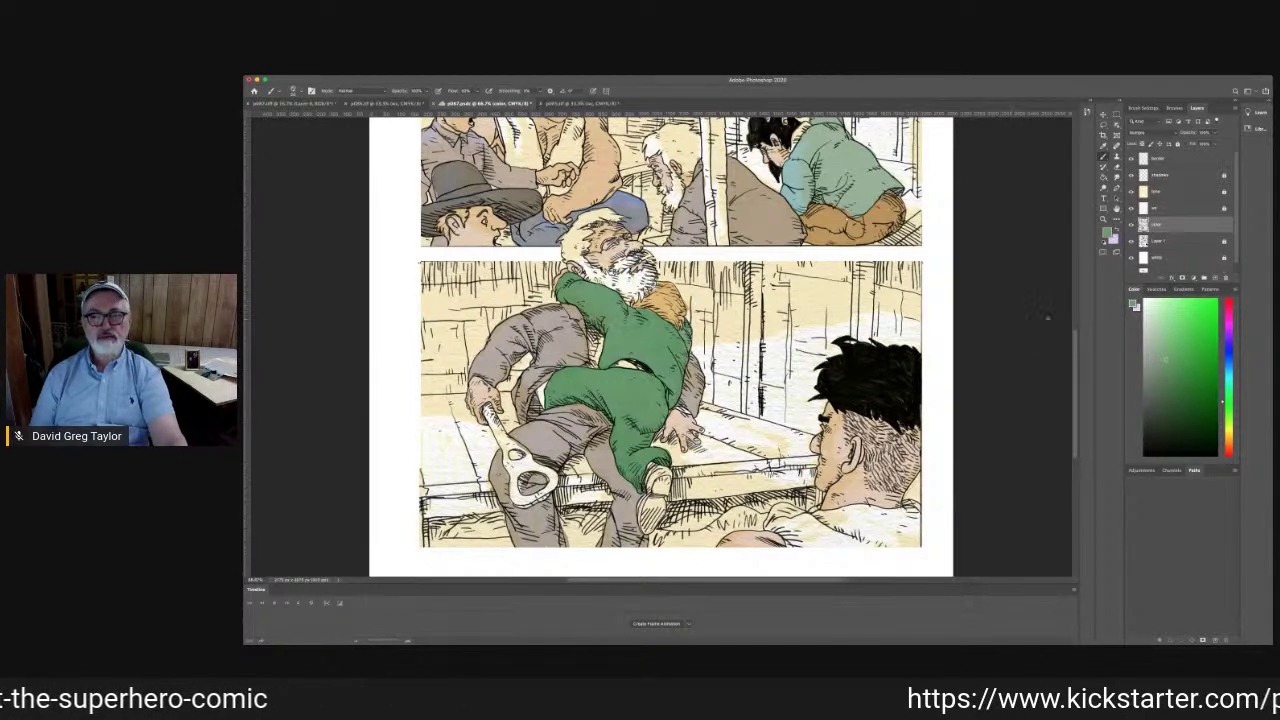
scroll(1045, 316, "up", 5)
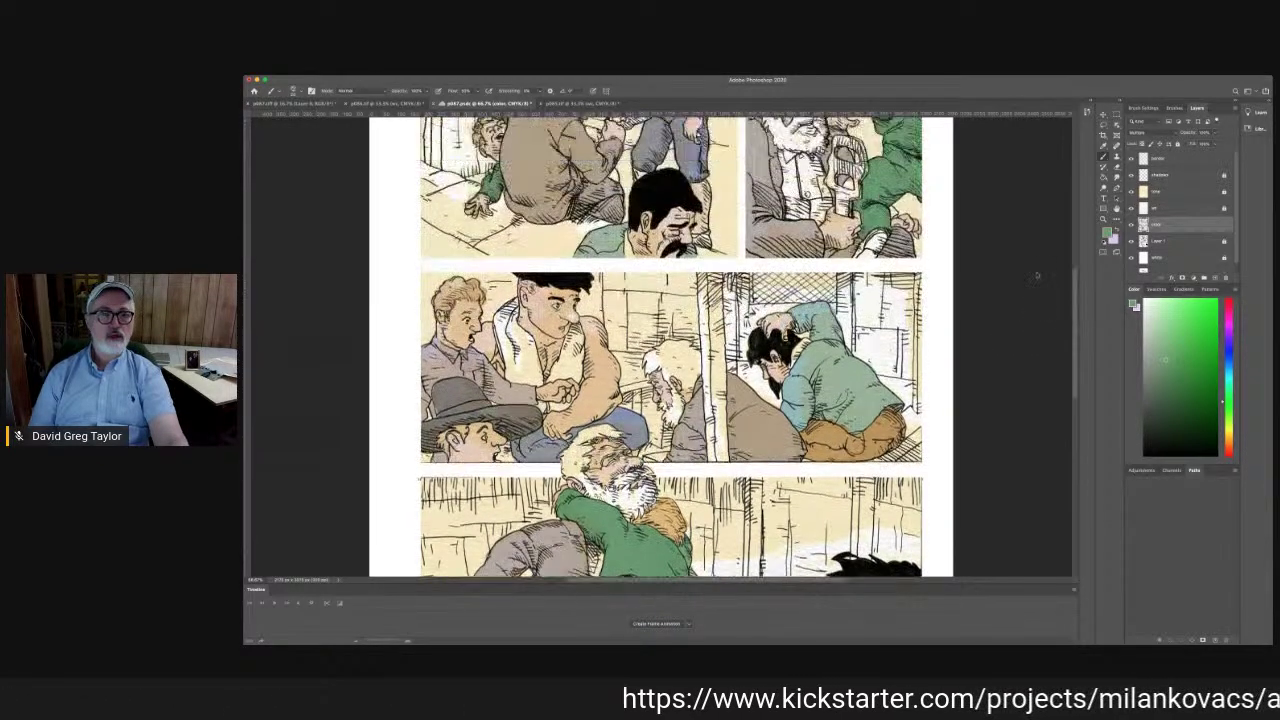
scroll(1037, 275, "up", 4)
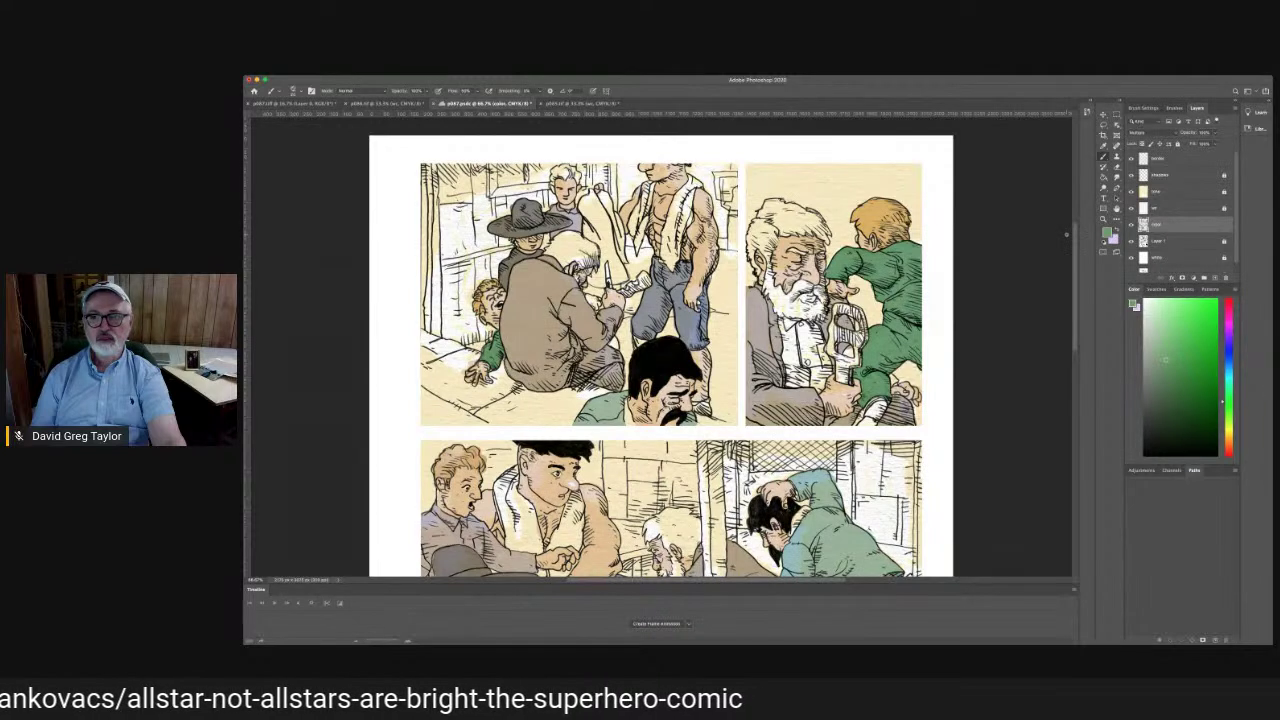
Select and unlock Layer 1, and ready the Eraser for it
left_click(1175, 242)
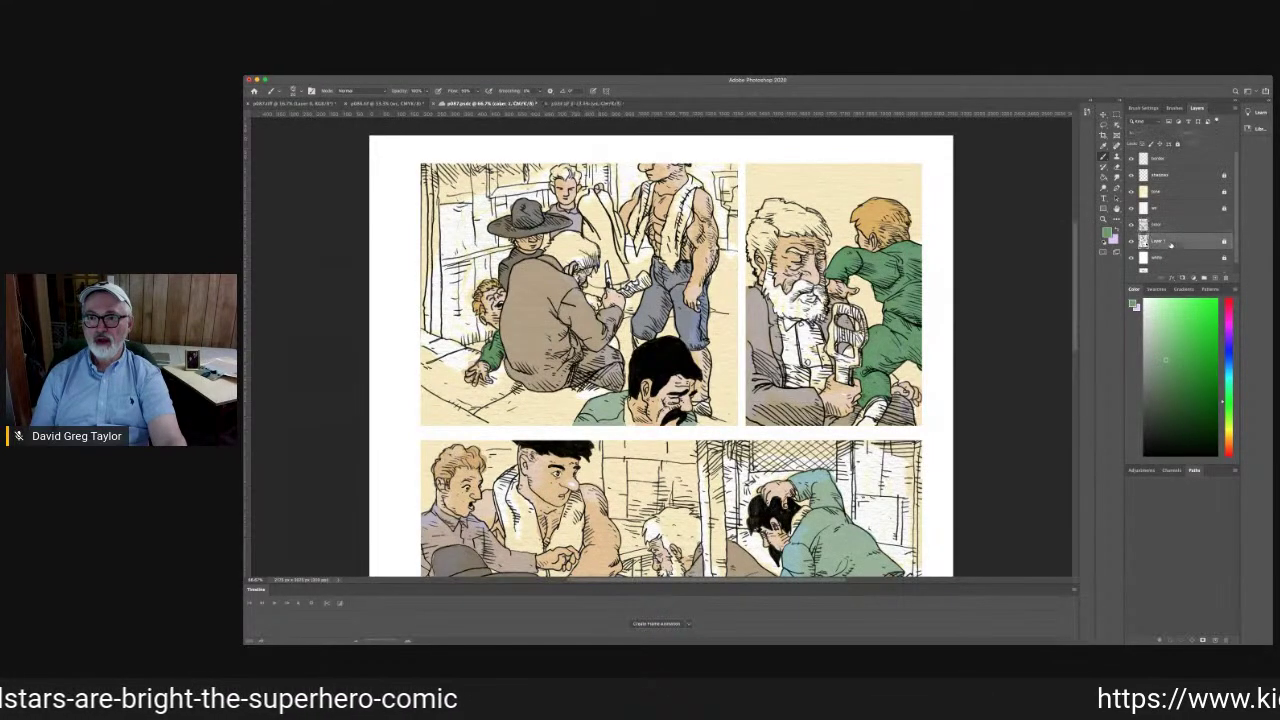
left_click(1117, 168)
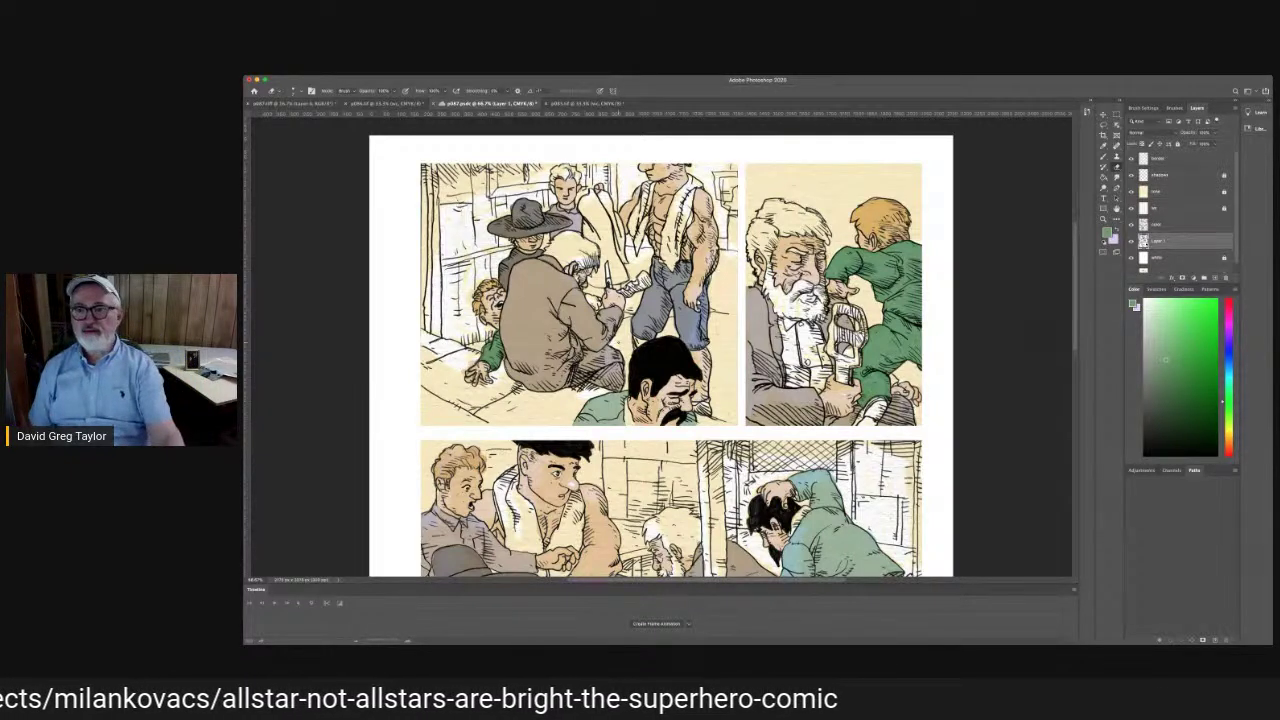
key("b")
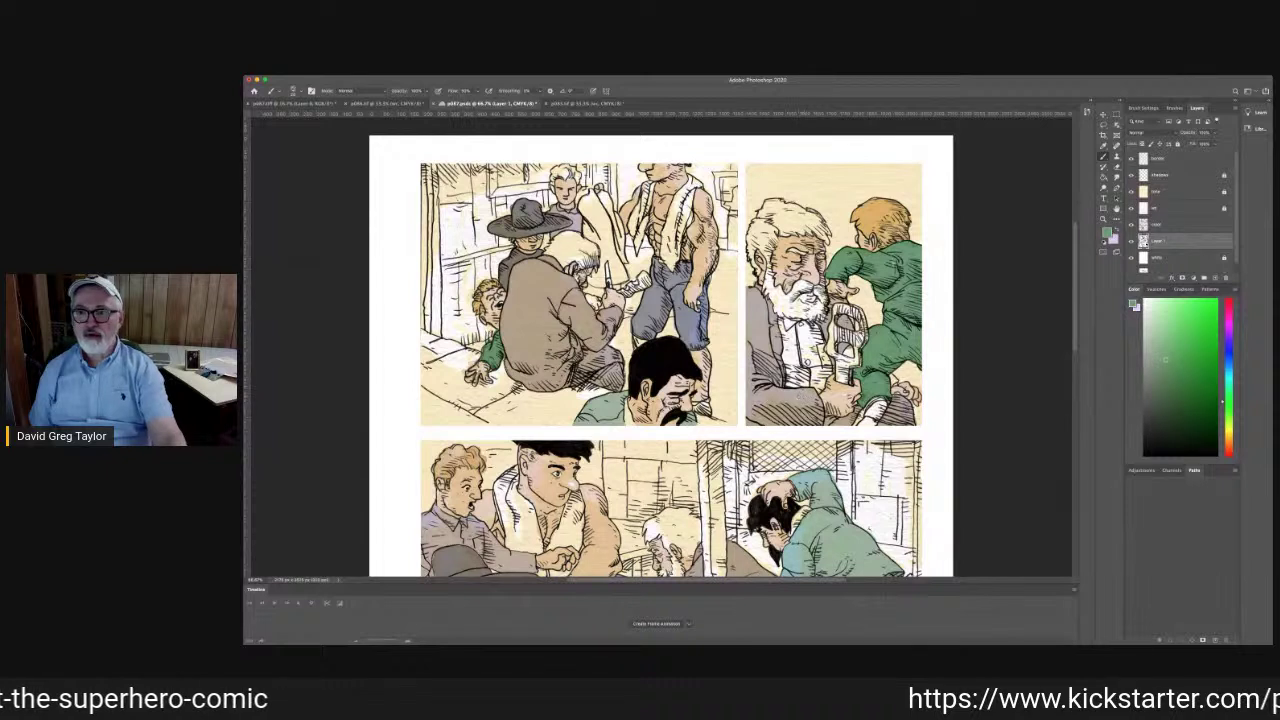
Make the color layer active and sample the grey of the bearded man's suit in the second panel for the brush
key("i")
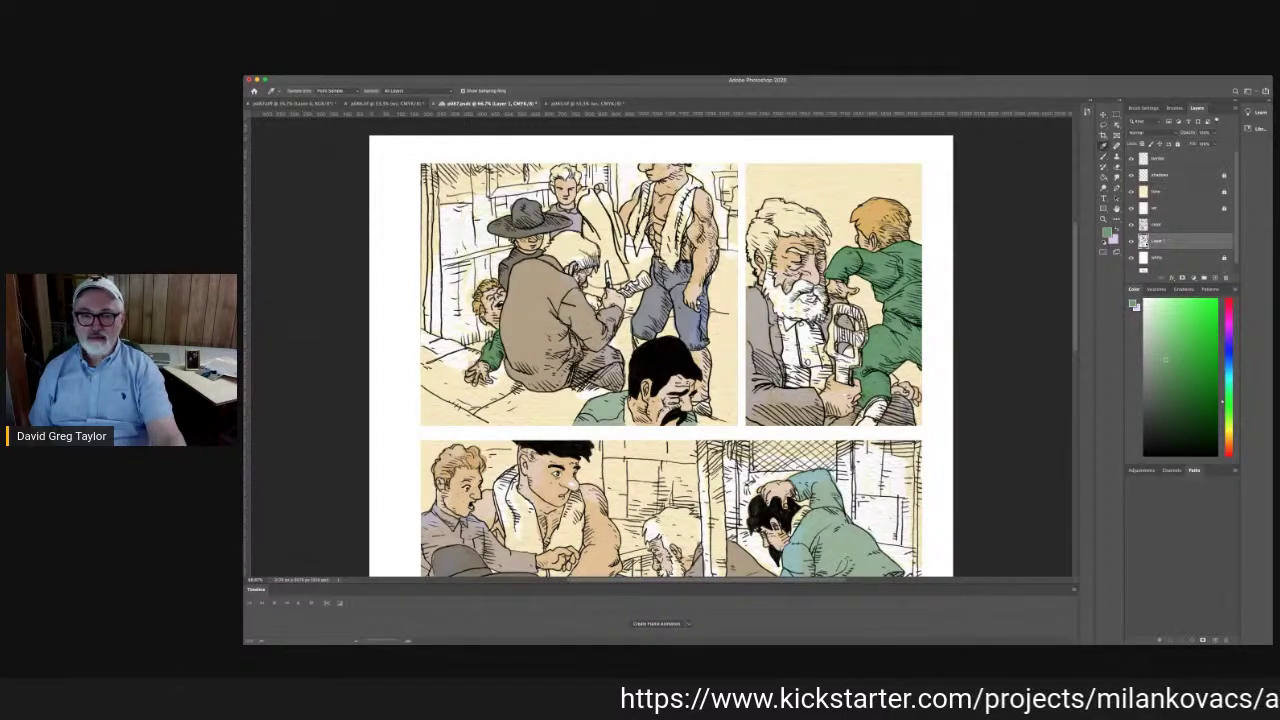
left_click(799, 400)
key("b")
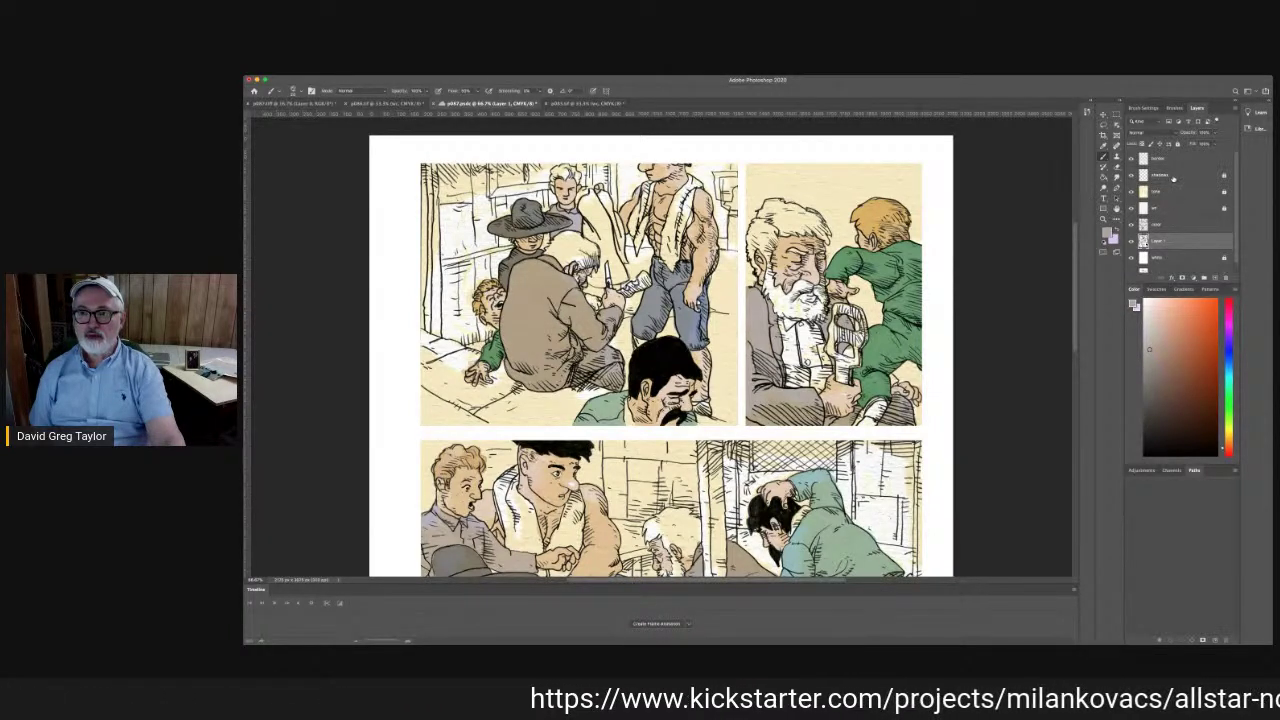
left_click(1171, 228)
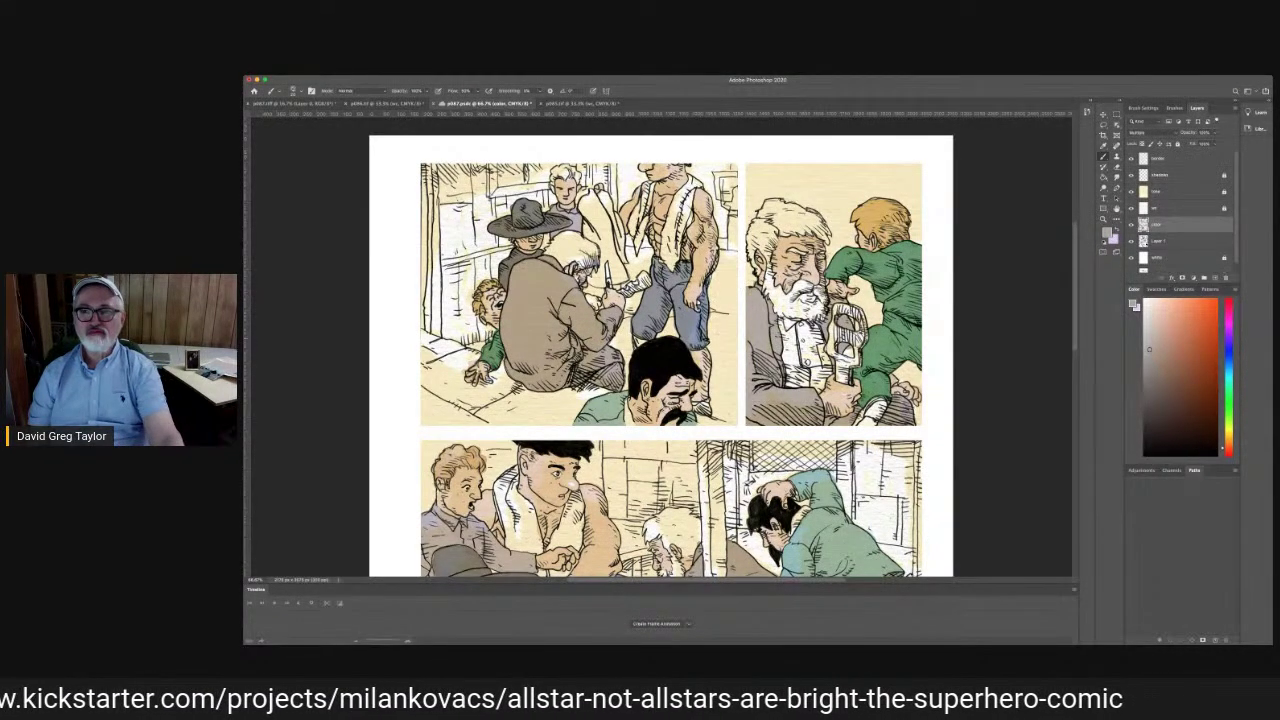
left_click(1104, 147)
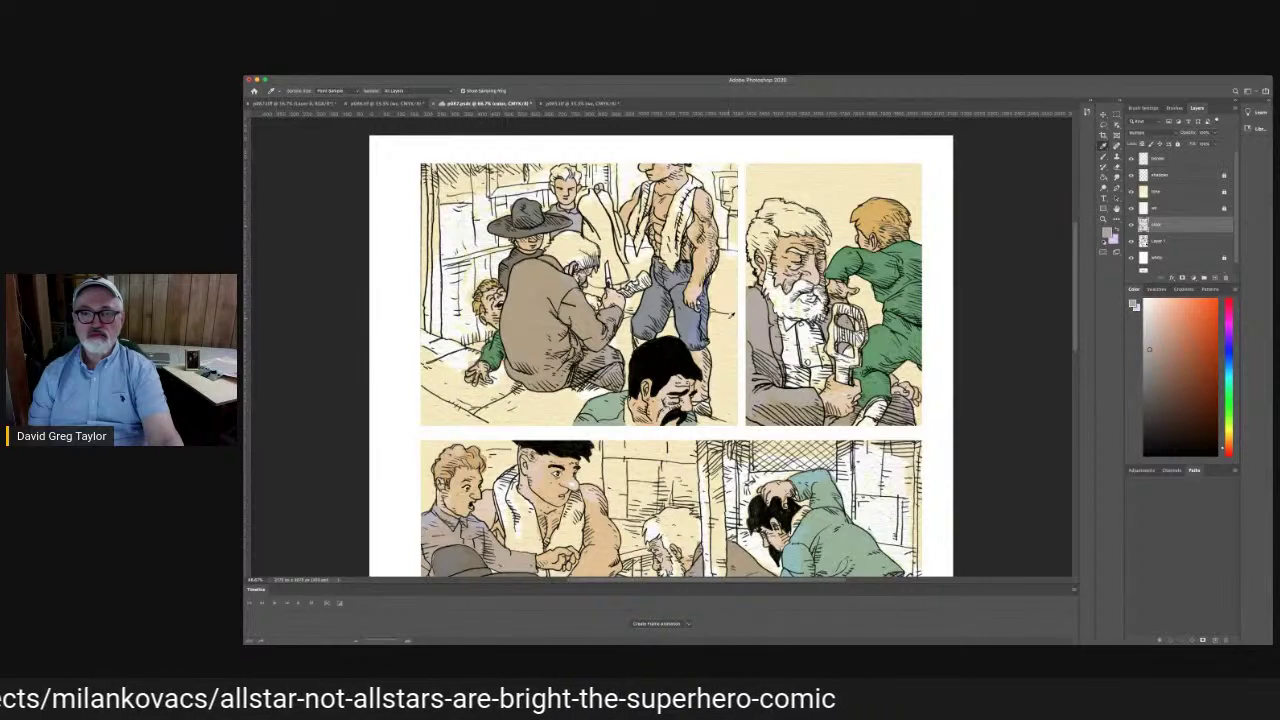
left_click(749, 314)
key("b")
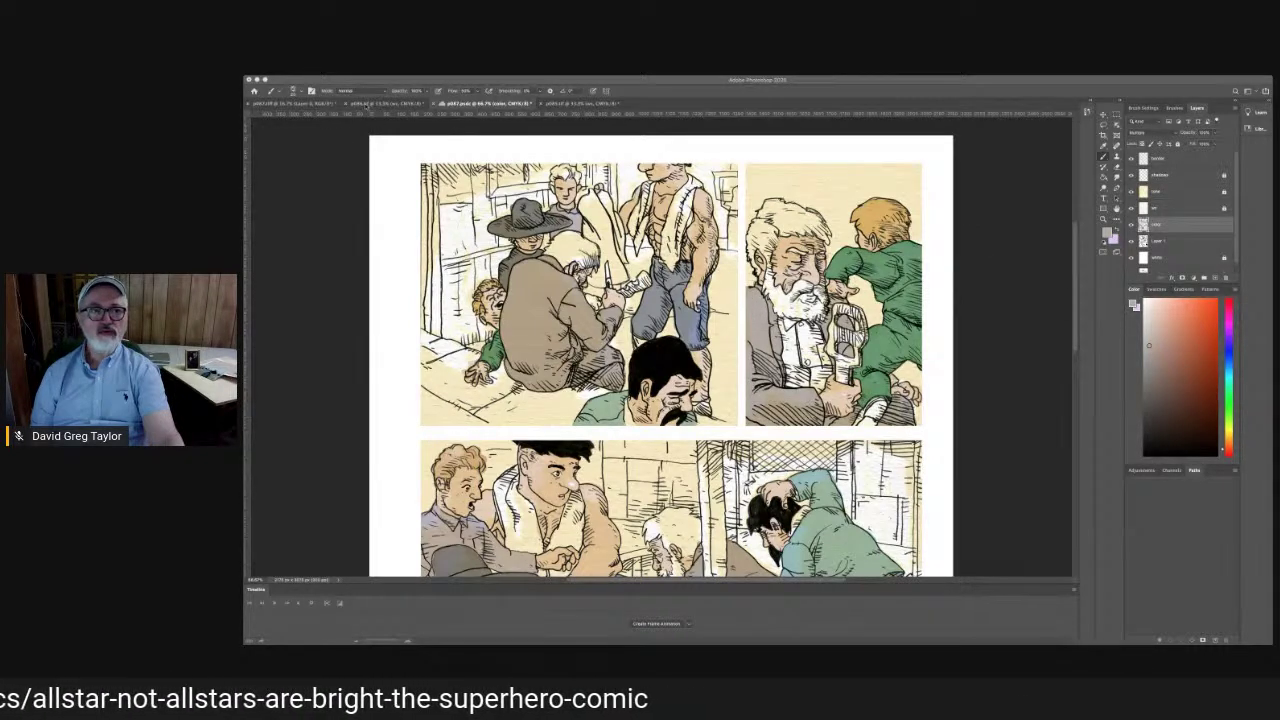
Sample the tan of the wall on page p086 and paint the background around the standing man's legs in p087's first panel with it
left_click(363, 103)
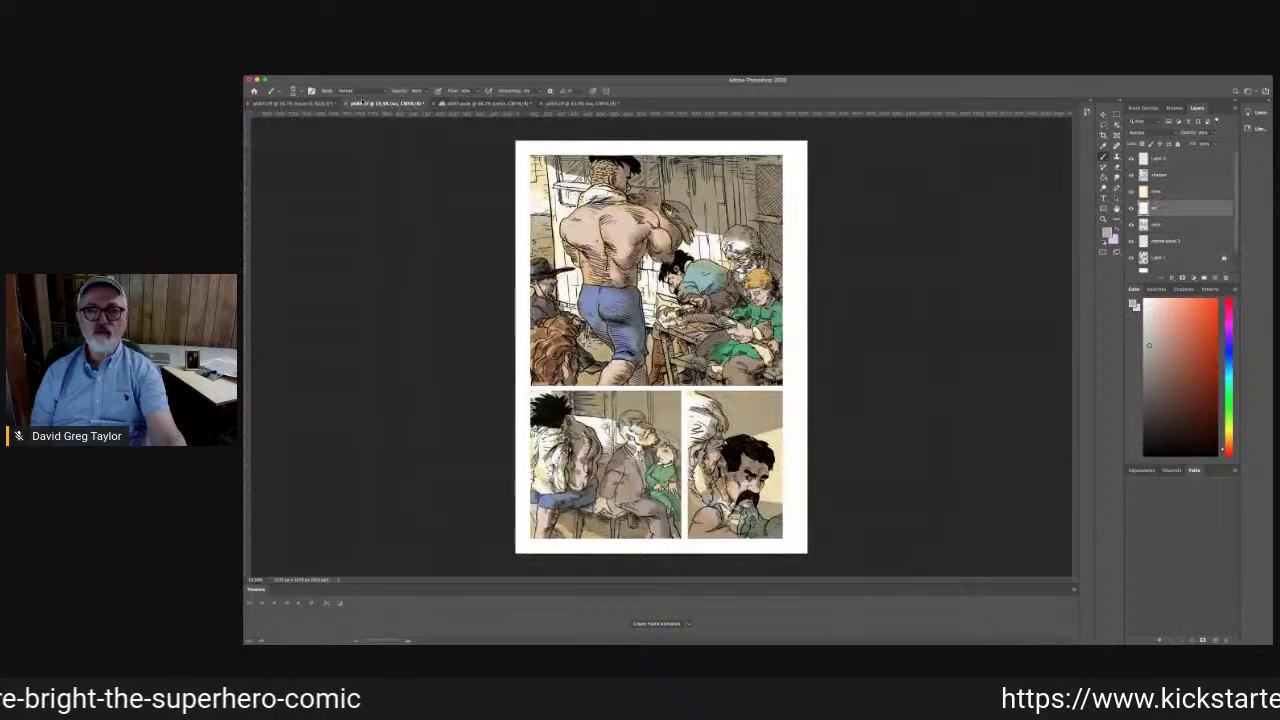
left_click(1104, 147)
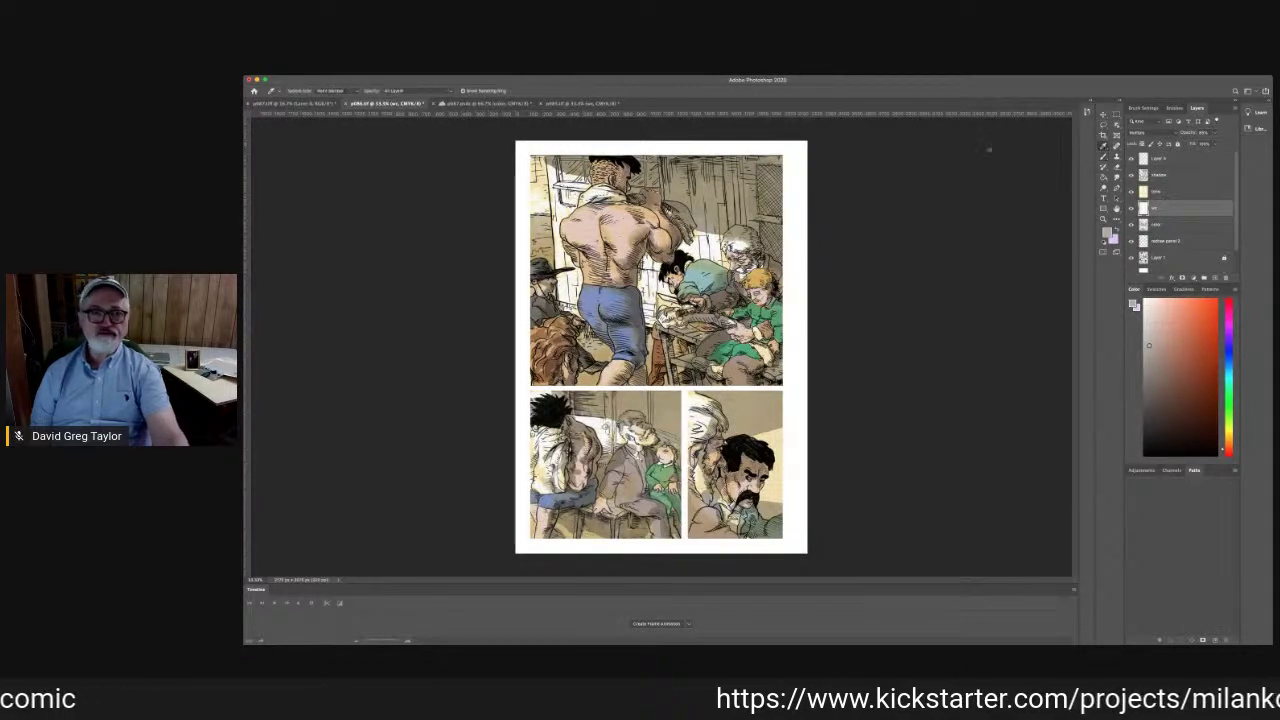
left_click(535, 221)
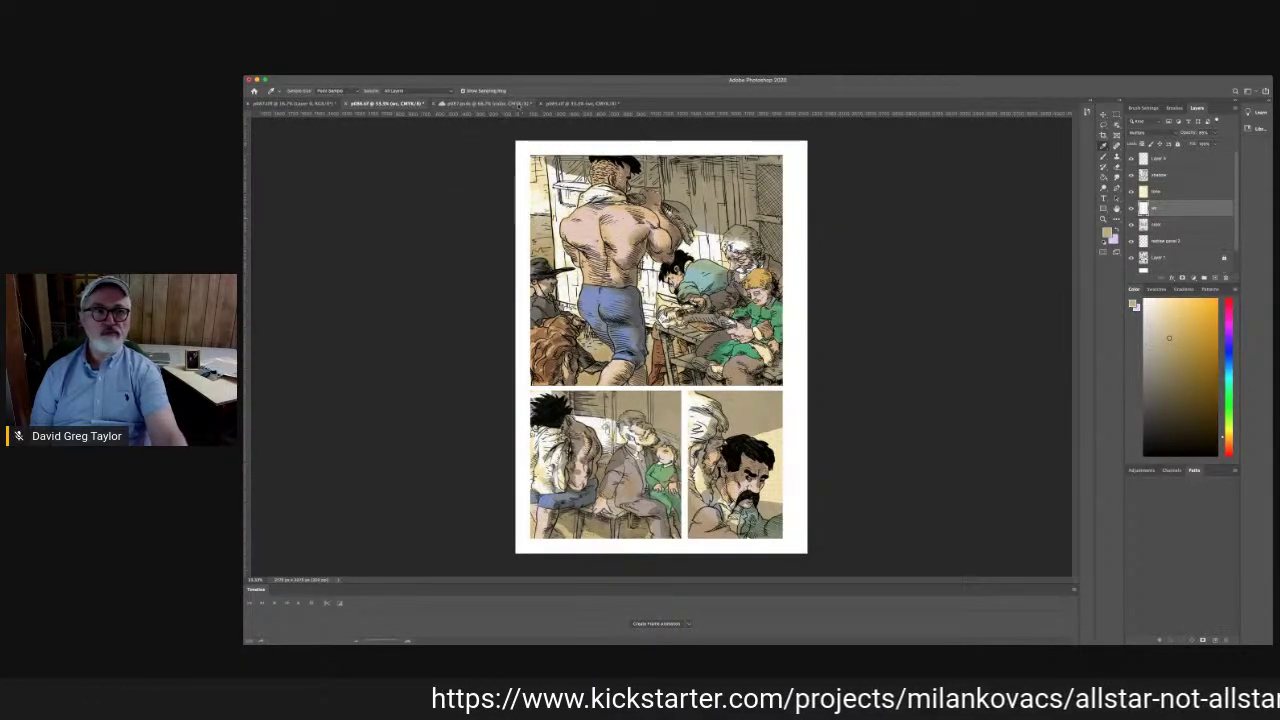
left_click(468, 103)
left_click(1105, 156)
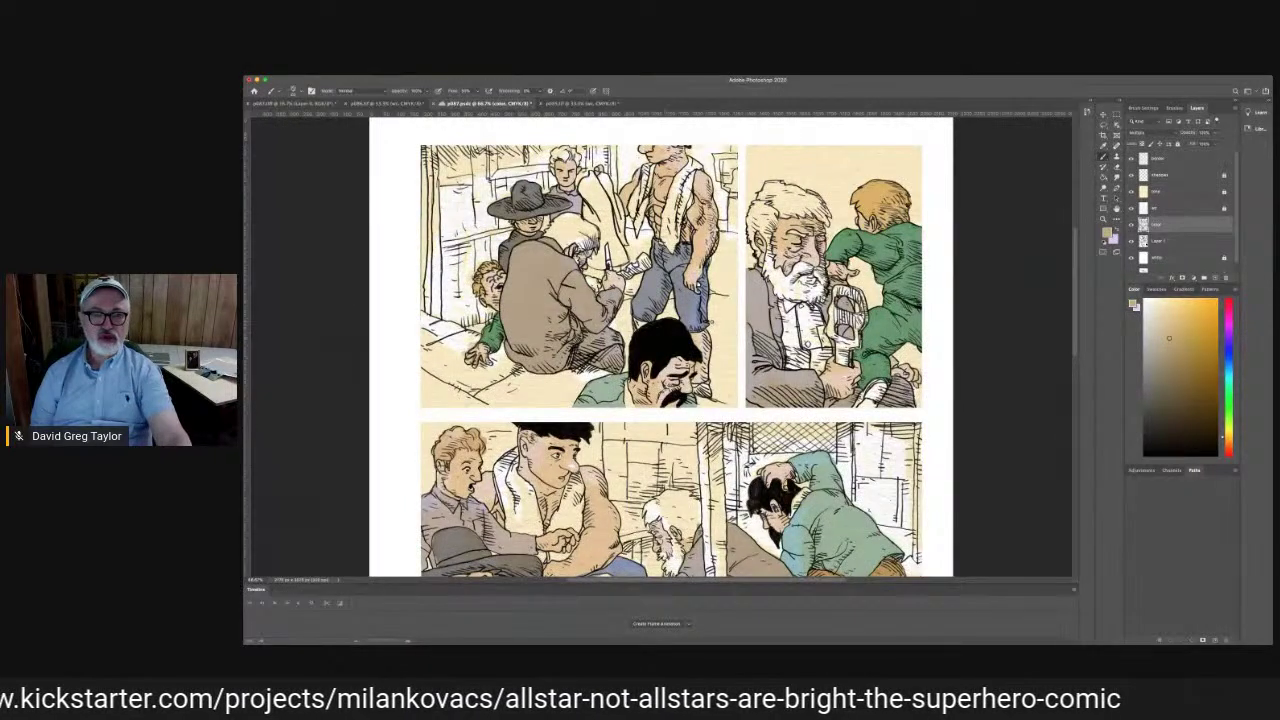
mouse_move(718, 321)
left_mouse_down()
mouse_move(714, 297)
mouse_move(711, 383)
mouse_move(724, 402)
mouse_move(729, 326)
mouse_move(726, 350)
left_mouse_up()
mouse_move(740, 398)
left_mouse_down()
mouse_move(732, 296)
mouse_move(714, 296)
left_mouse_up()
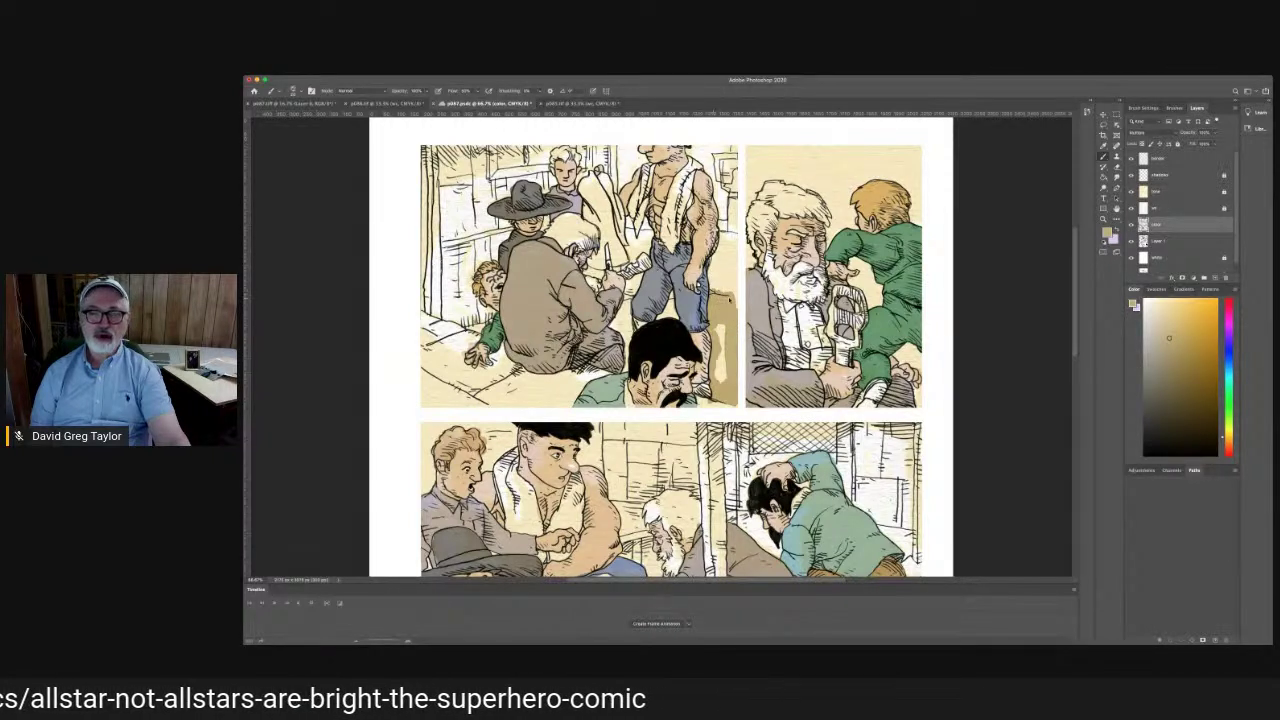
mouse_move(735, 340)
left_mouse_down()
mouse_move(716, 346)
mouse_move(716, 382)
left_mouse_up()
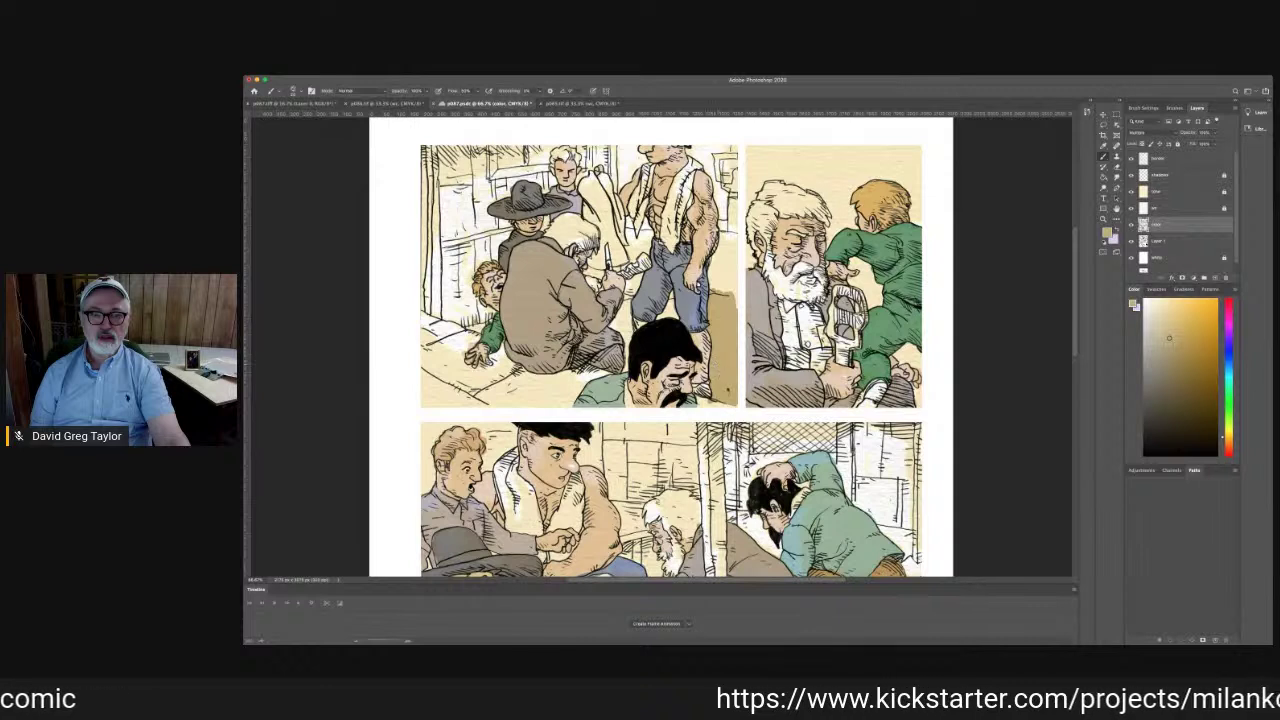
mouse_move(725, 276)
left_mouse_down()
mouse_move(712, 268)
mouse_move(712, 288)
mouse_move(726, 290)
mouse_move(731, 259)
mouse_move(736, 308)
left_mouse_up()
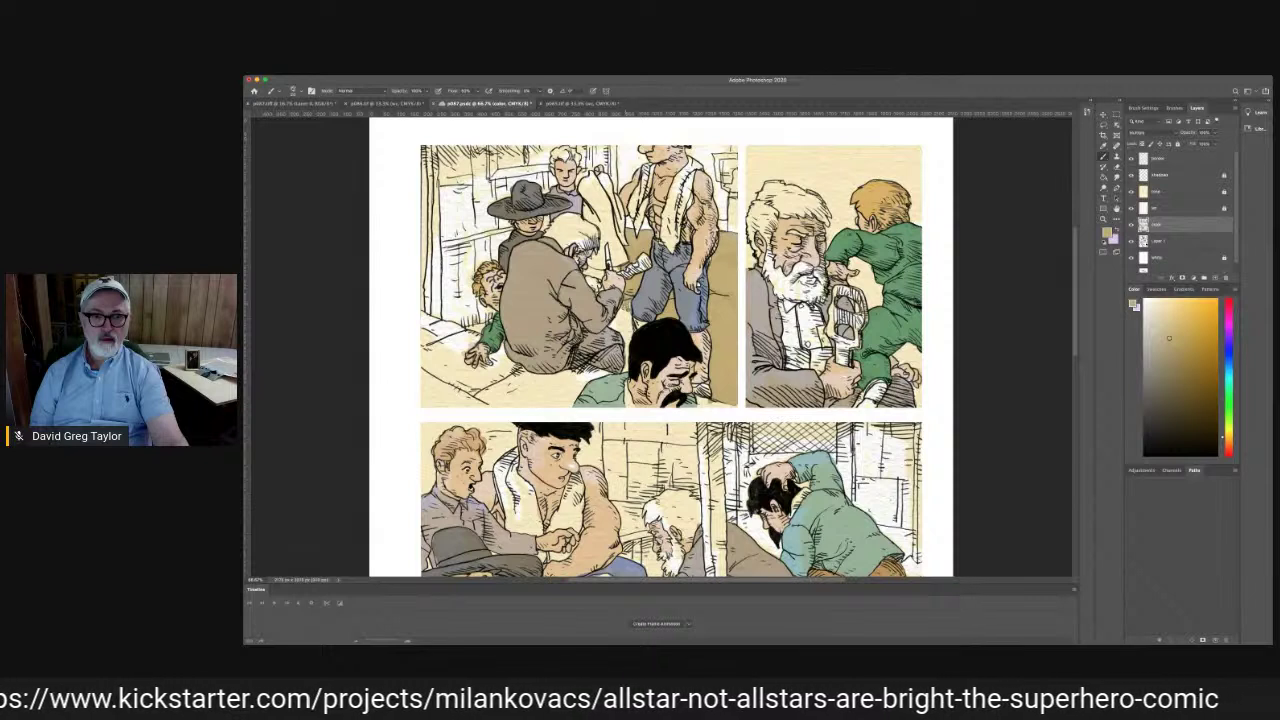
mouse_move(626, 309)
left_mouse_down()
mouse_move(631, 330)
mouse_move(628, 318)
mouse_move(617, 332)
left_mouse_up()
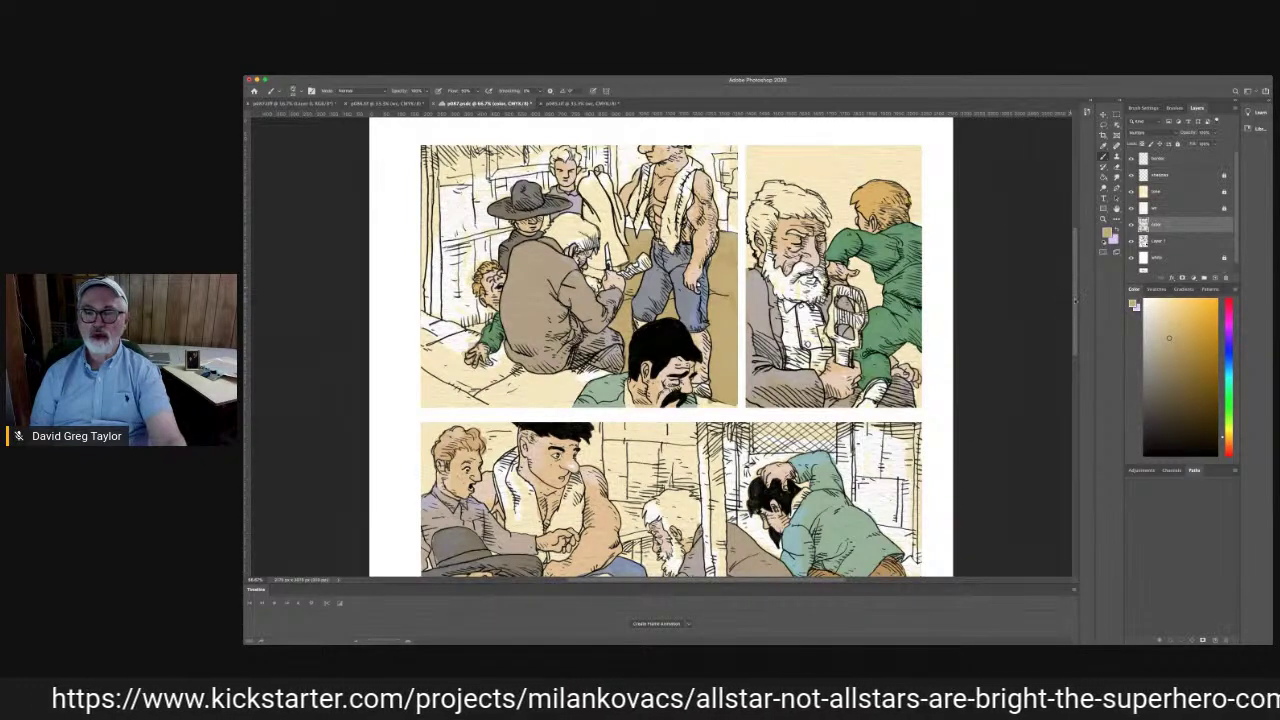
Paint the ground beneath the platform in the bottom panel with the sampled tan, and save the page
scroll(660, 345, "down", 10)
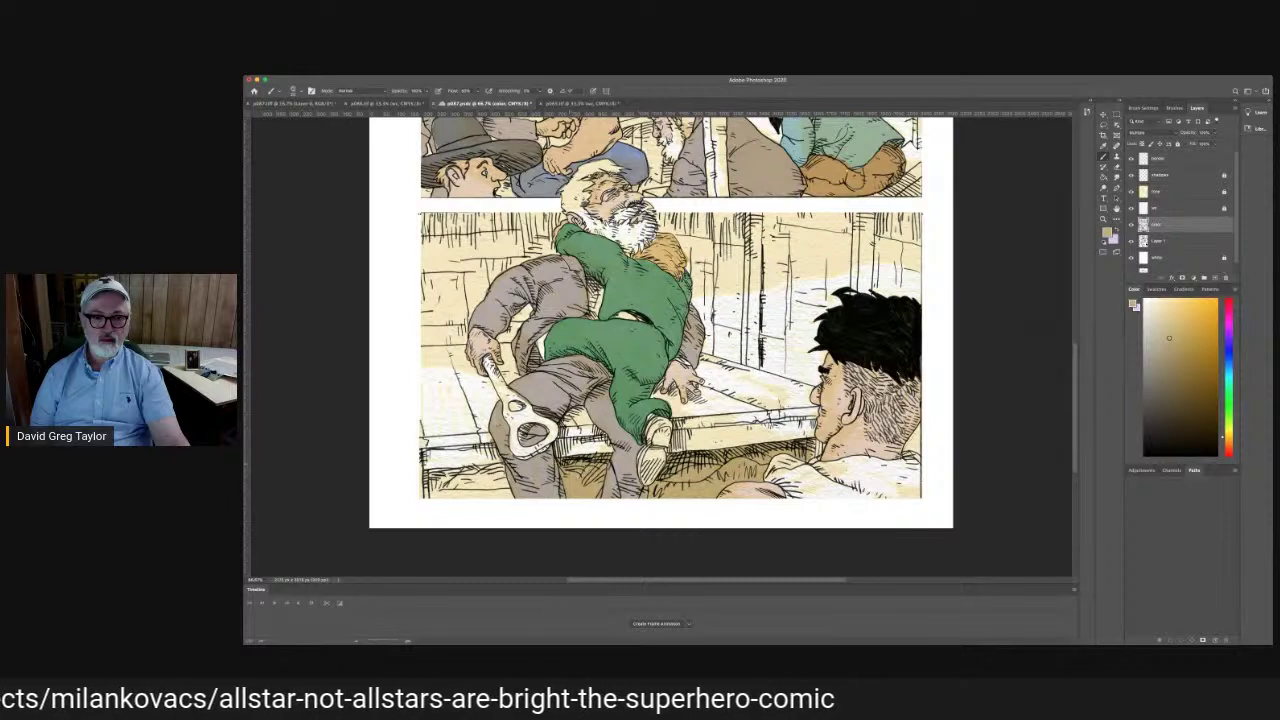
key("super+s")
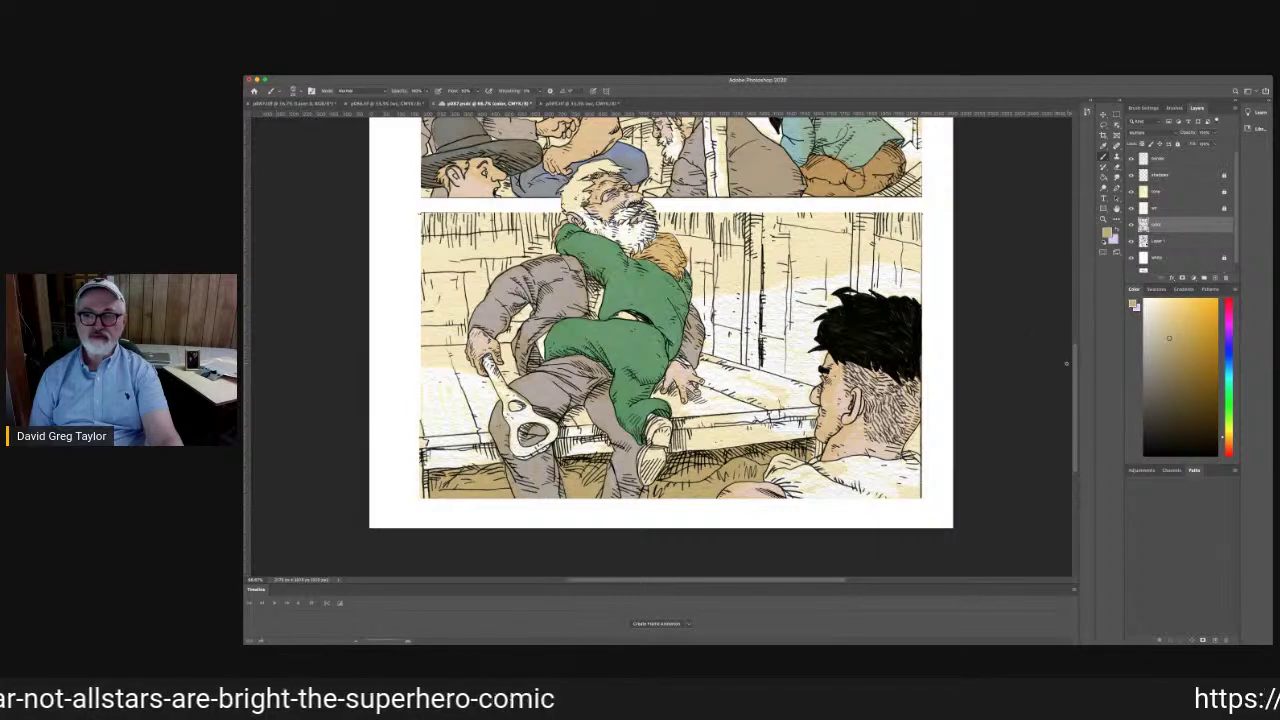
scroll(993, 229, "up", 15)
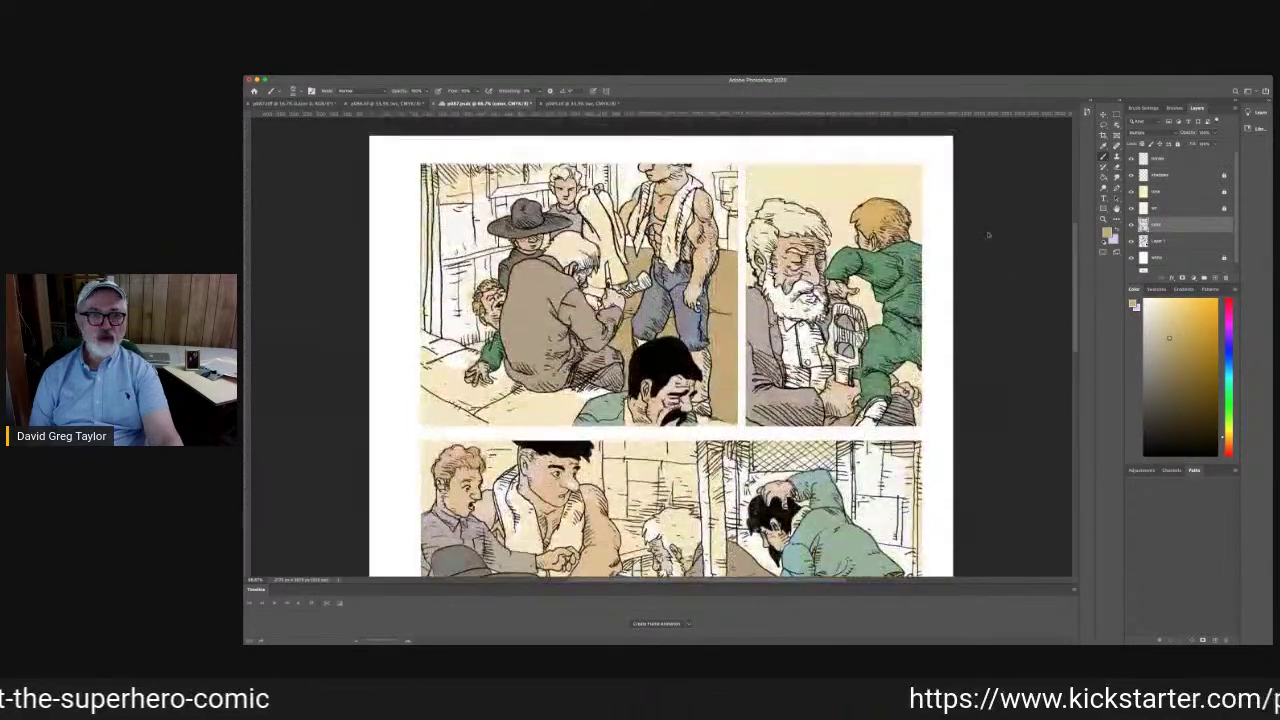
scroll(994, 229, "down", 1)
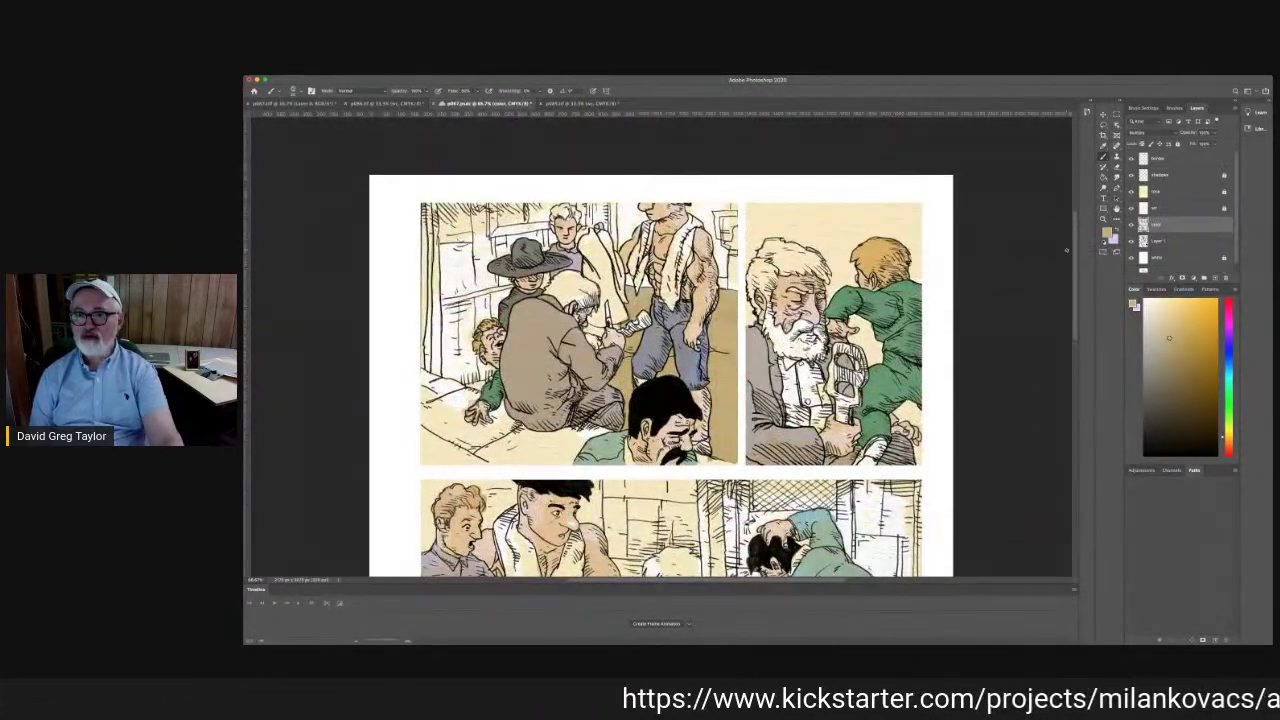
Sample the tan from the middle panel of the page with the floral-dressed woman and paint the wall behind p087's standing man with it
left_click(388, 103)
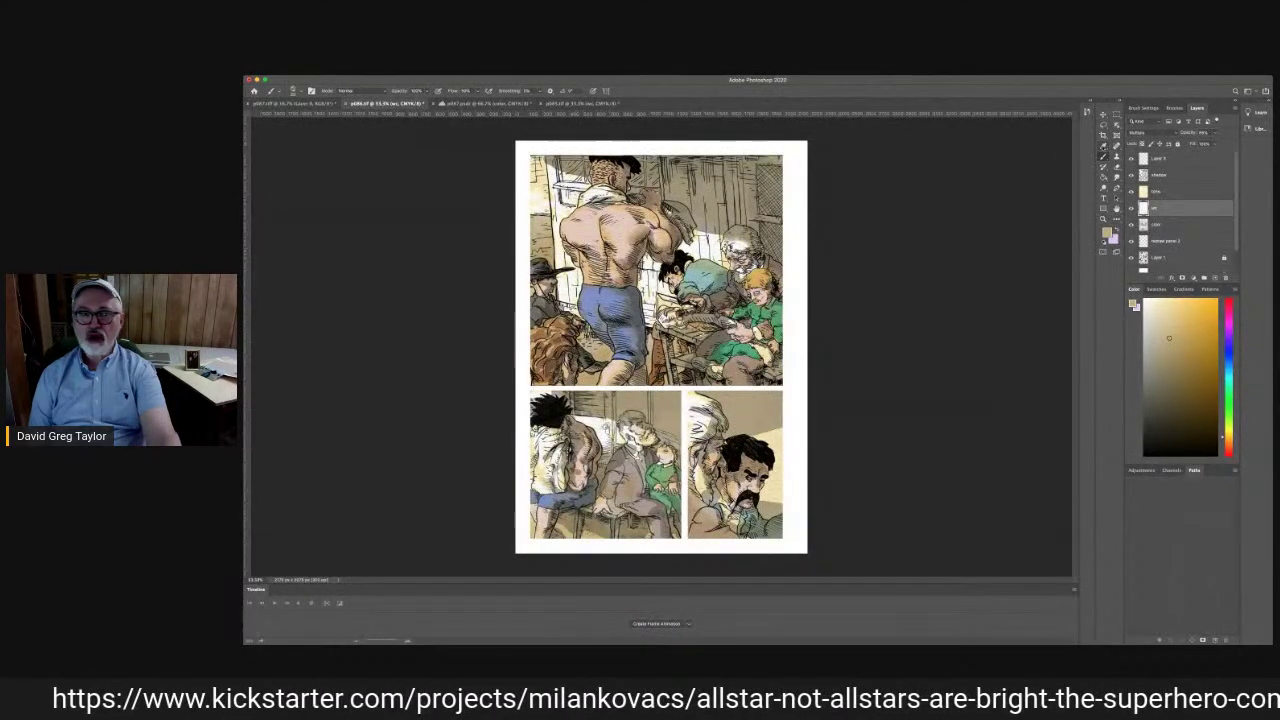
left_click(1103, 147)
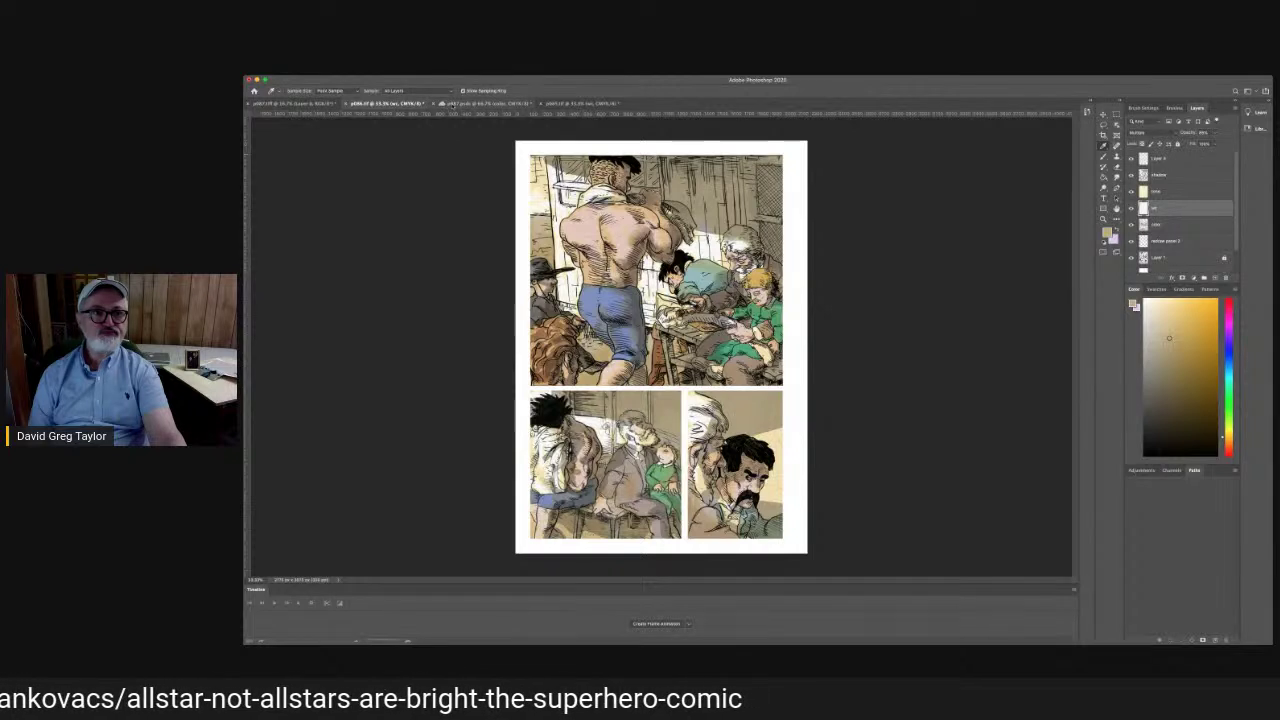
left_click(556, 104)
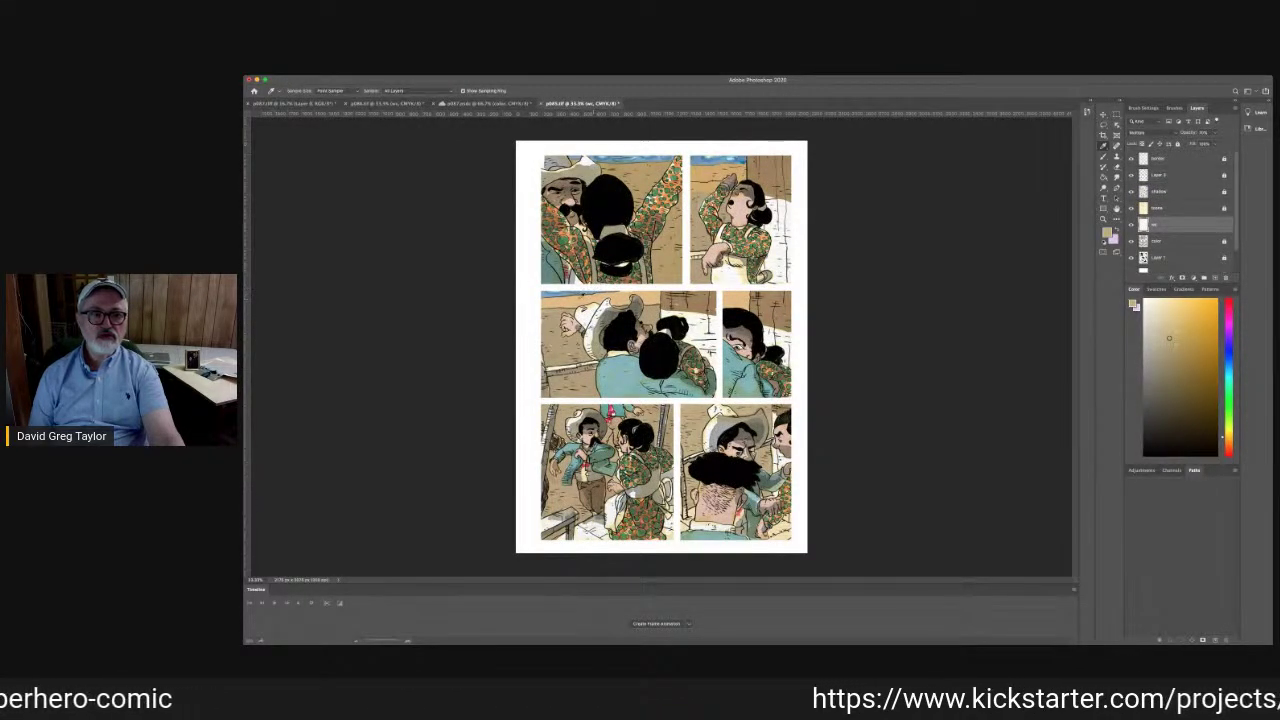
left_click(571, 300)
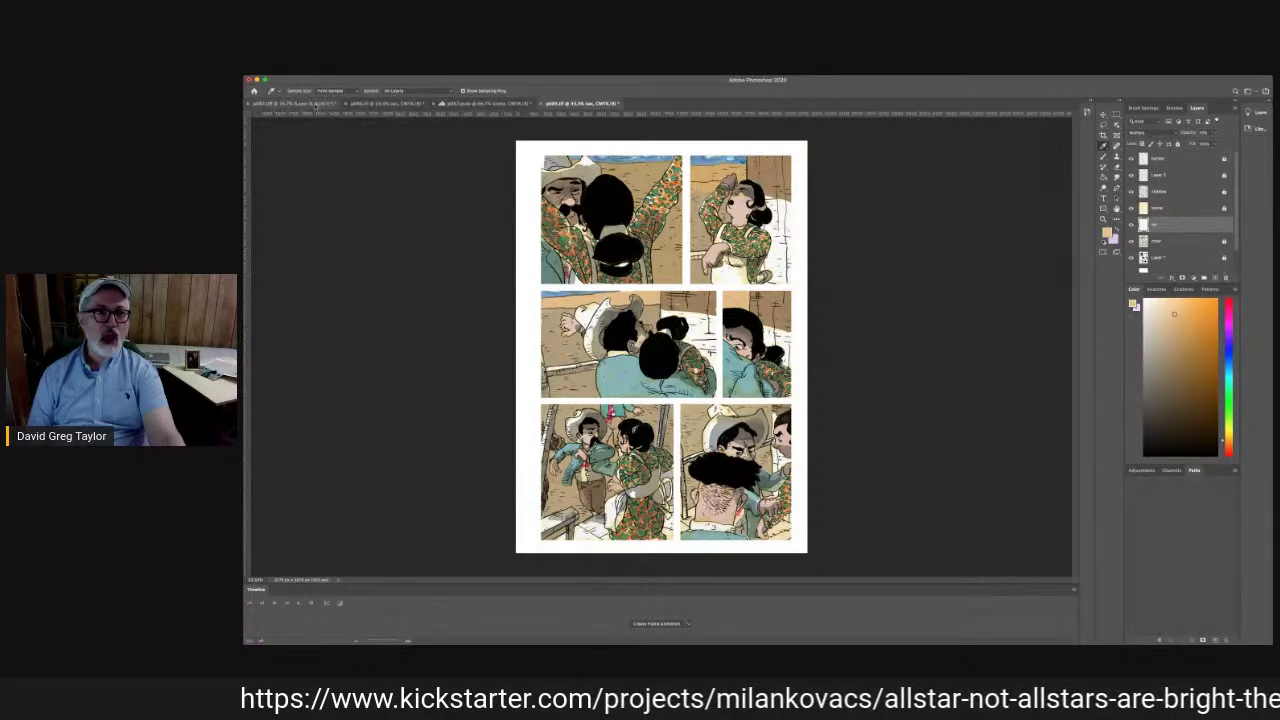
left_click(322, 104)
left_click(466, 104)
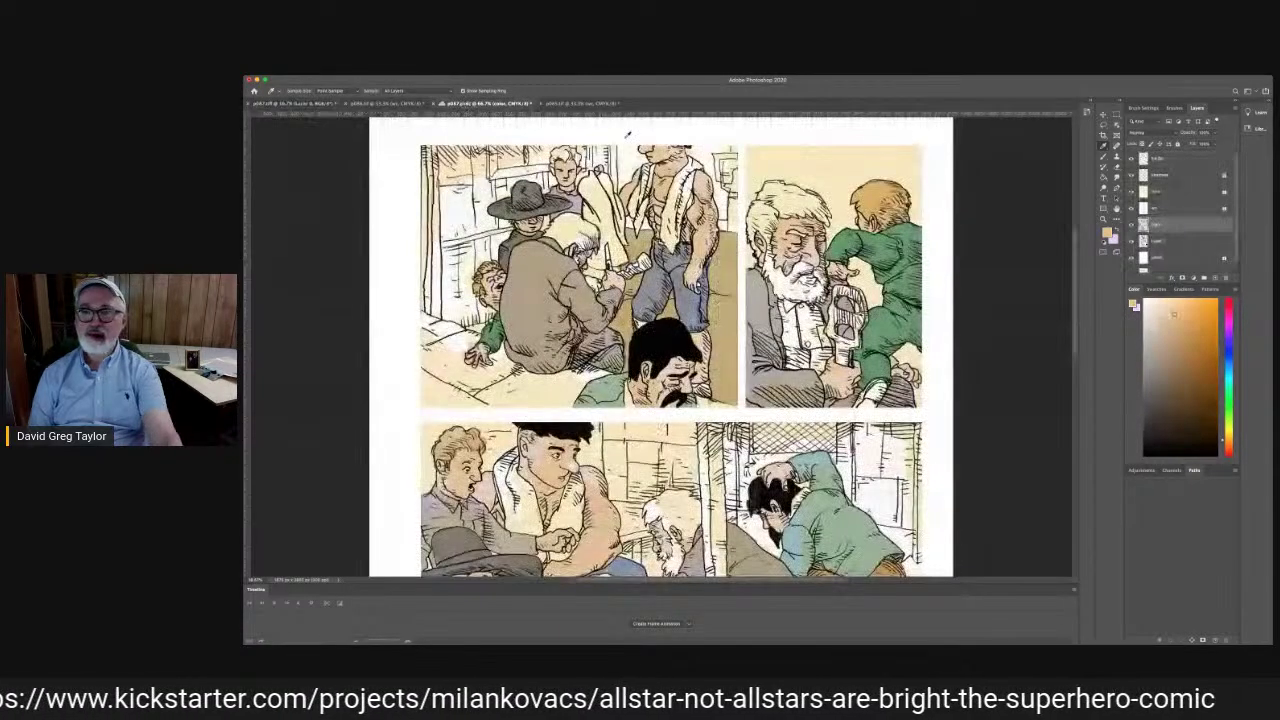
key("b")
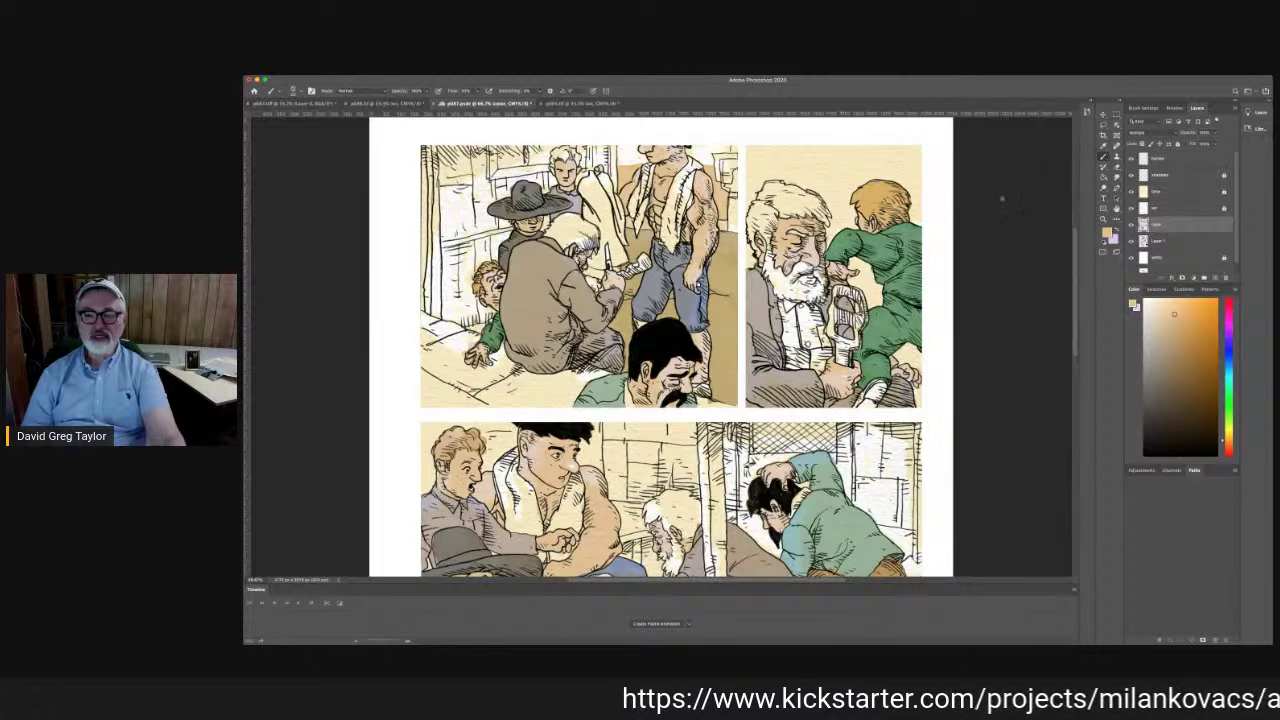
Sample a paler tan from page p087 for the brush and look over its panels
scroll(660, 345, "down", 10)
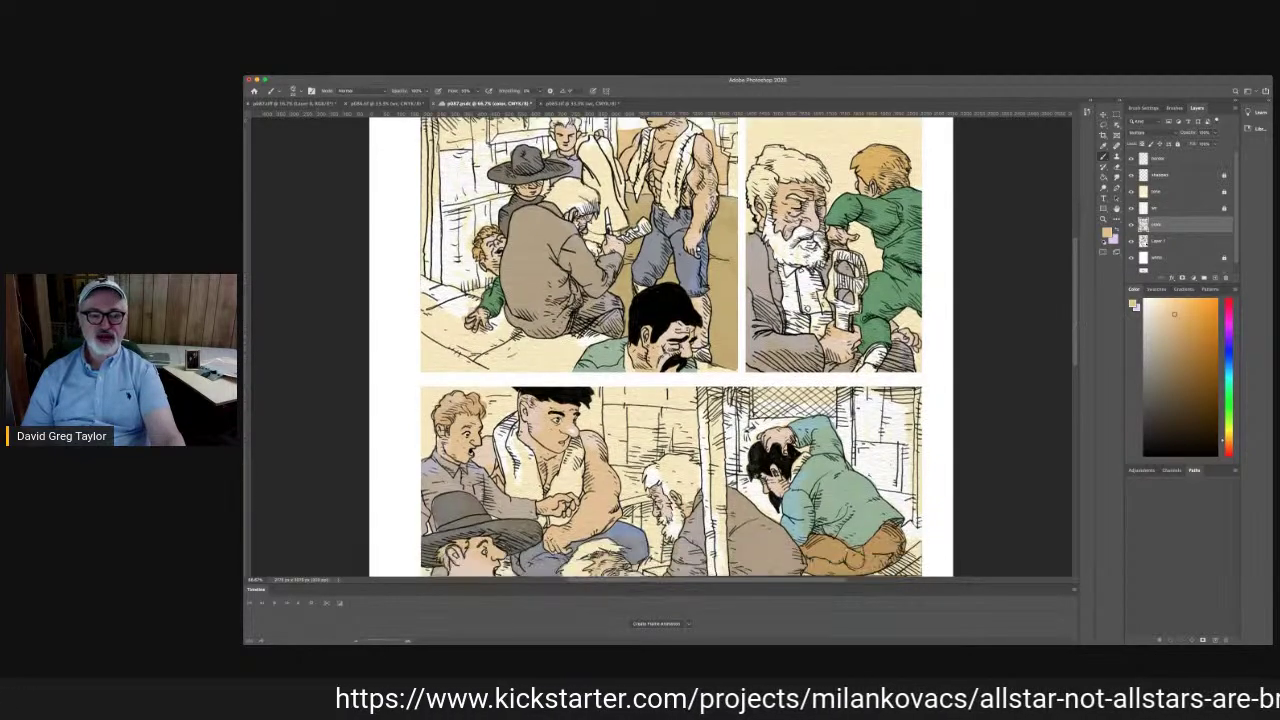
scroll(660, 345, "up", 6)
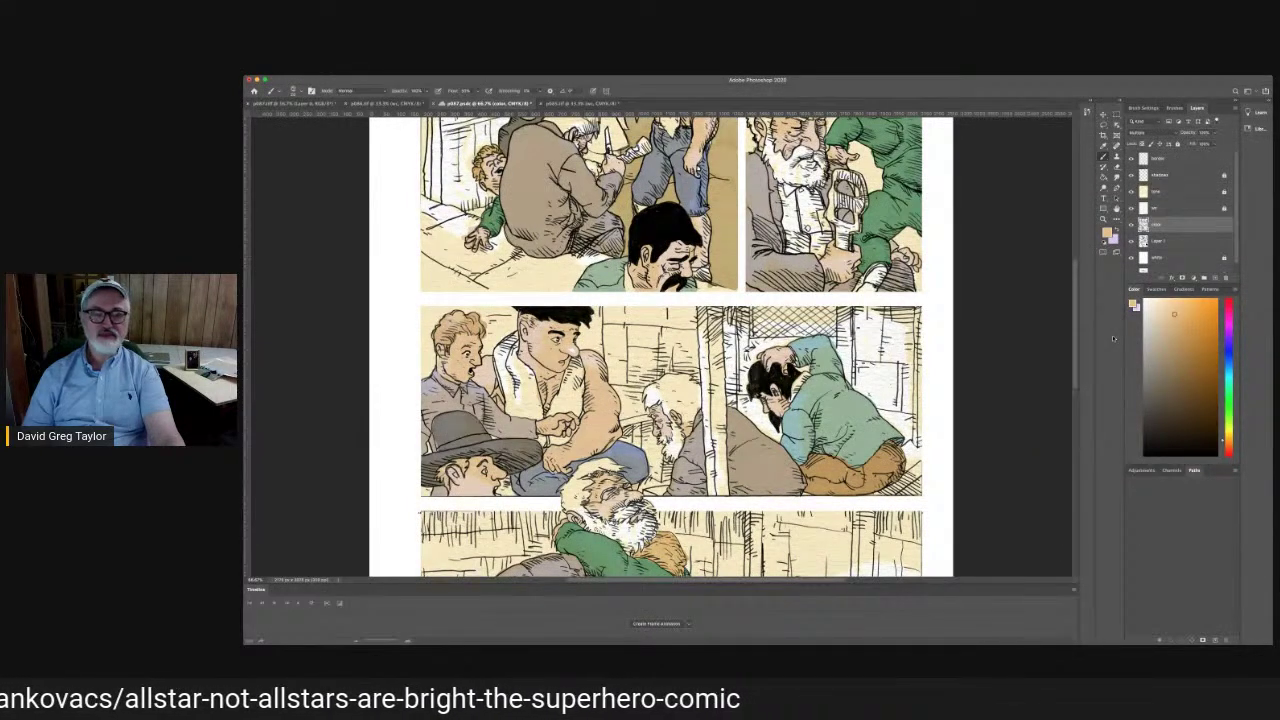
scroll(1113, 338, "up", 5)
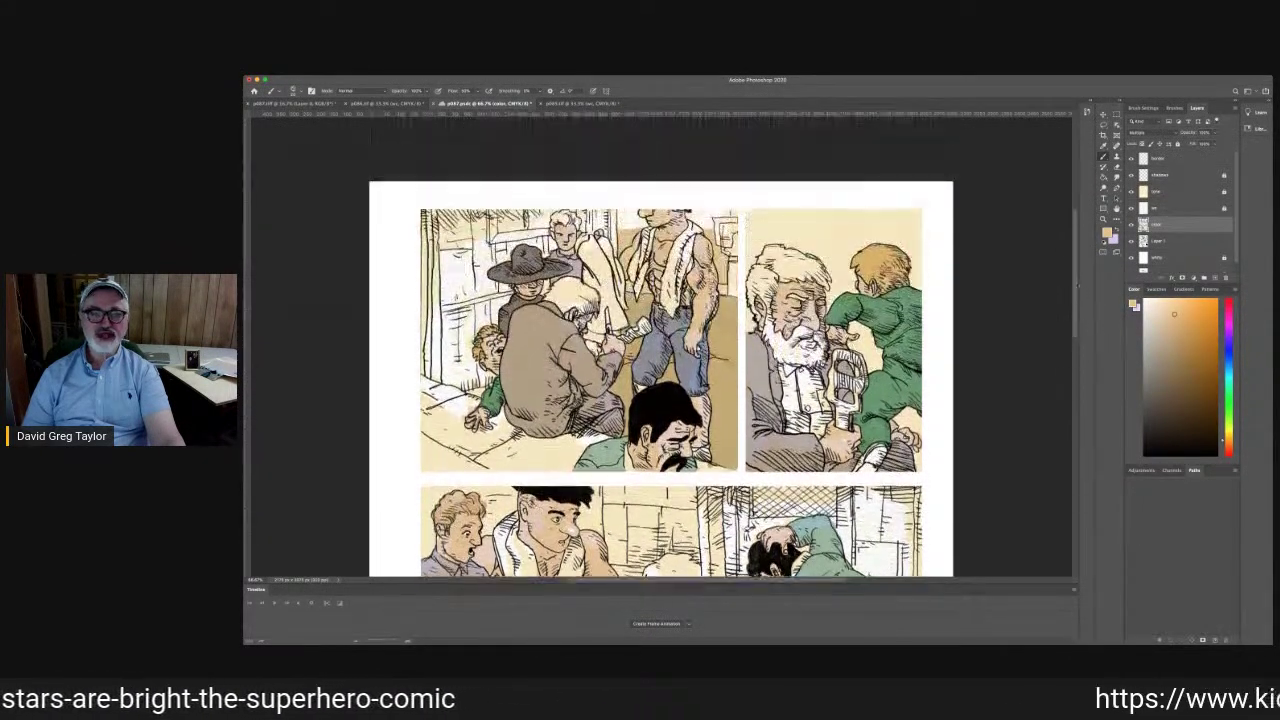
scroll(1085, 283, "down", 1)
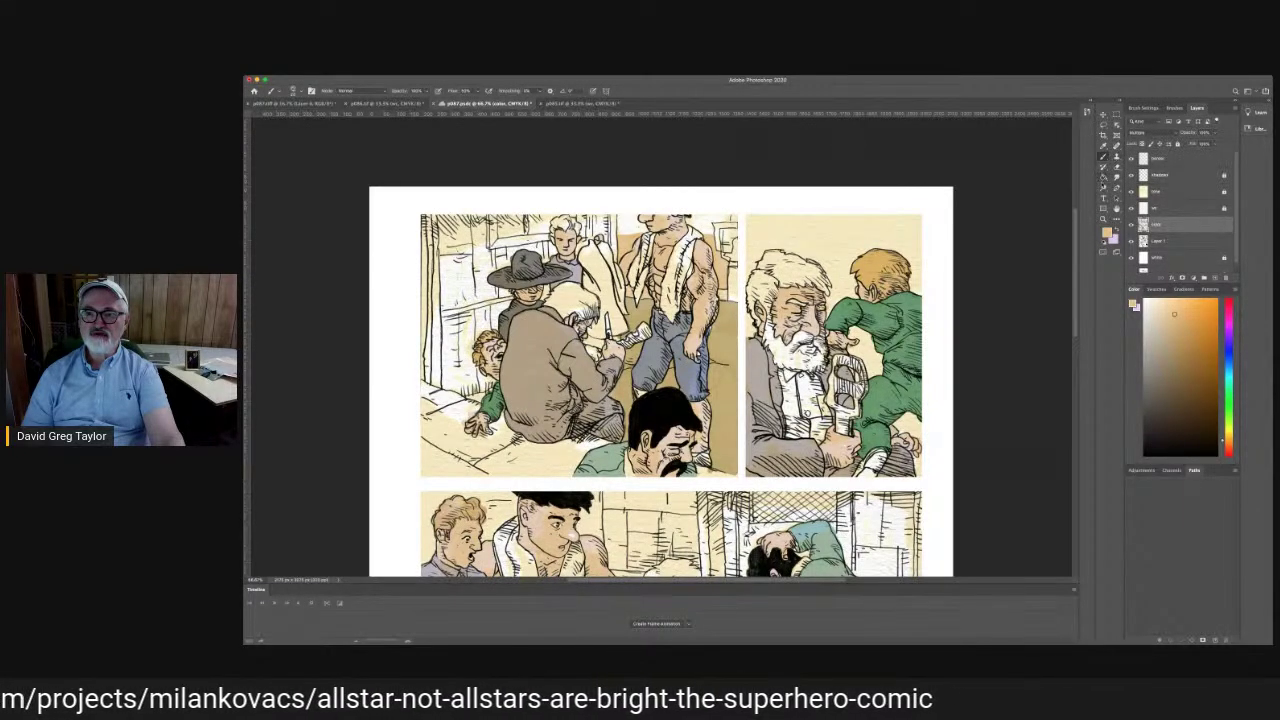
left_click(1104, 146)
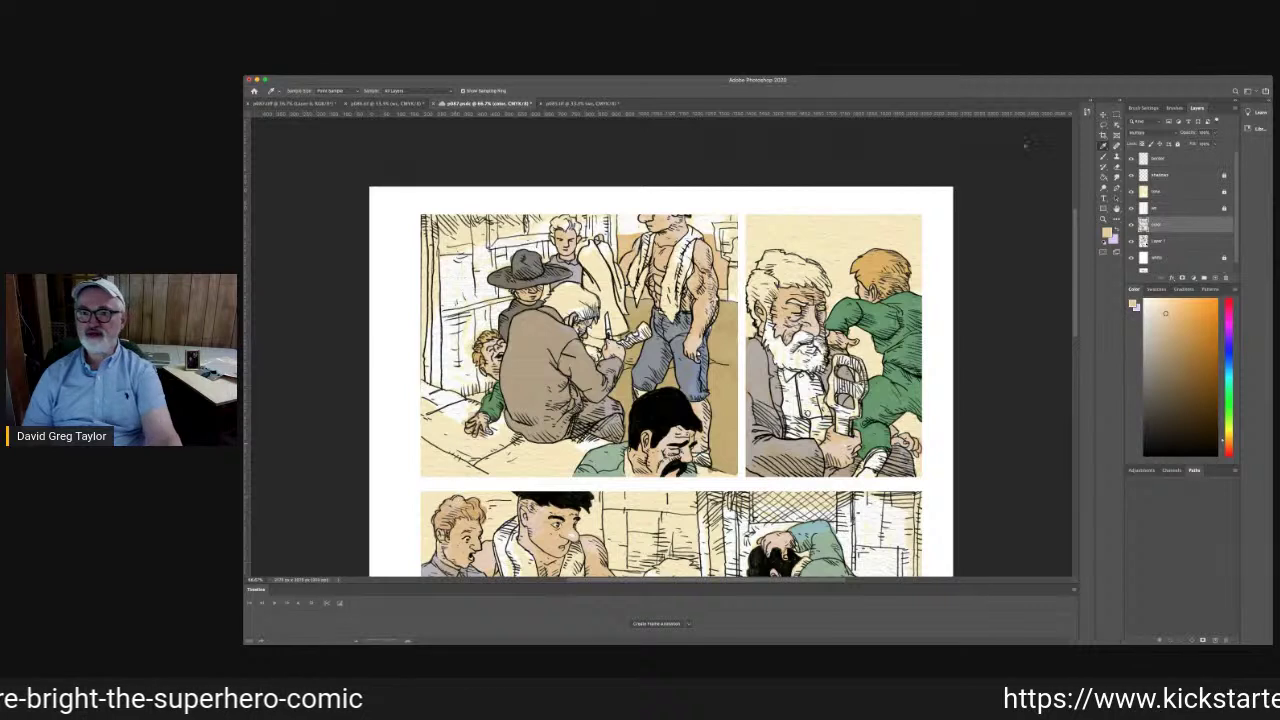
left_click(1103, 164)
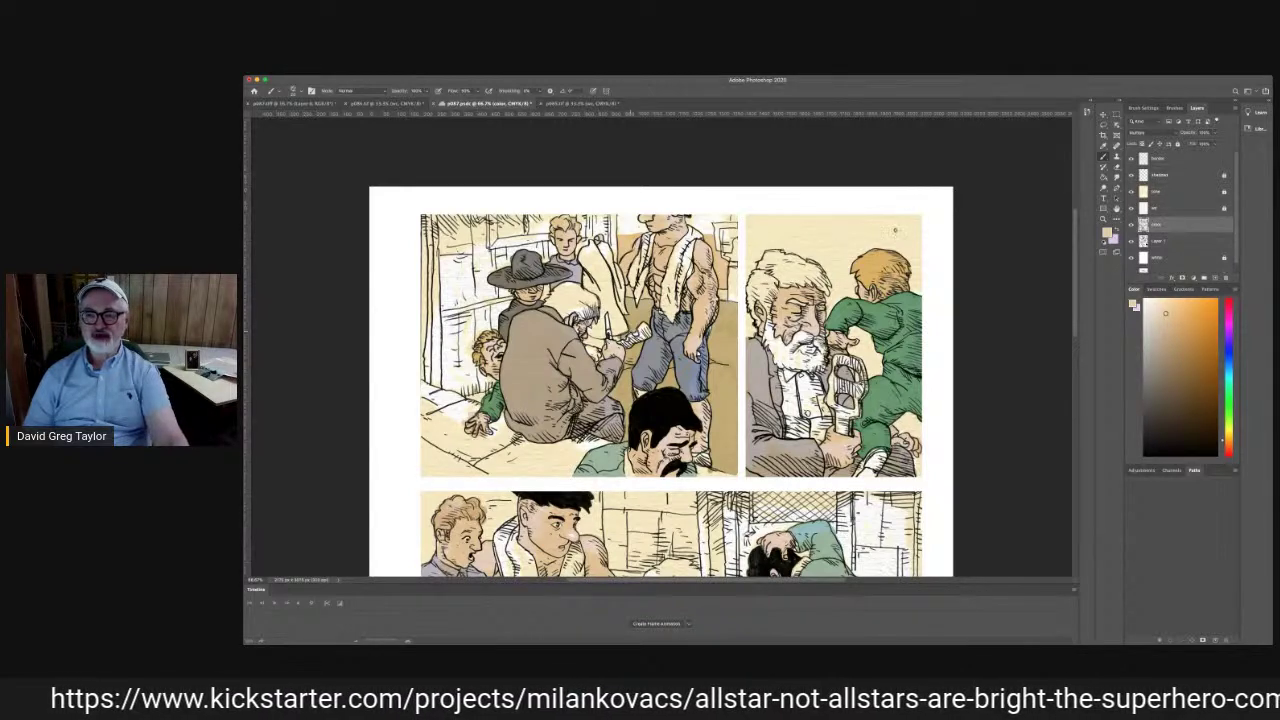
scroll(660, 380, "down", 5)
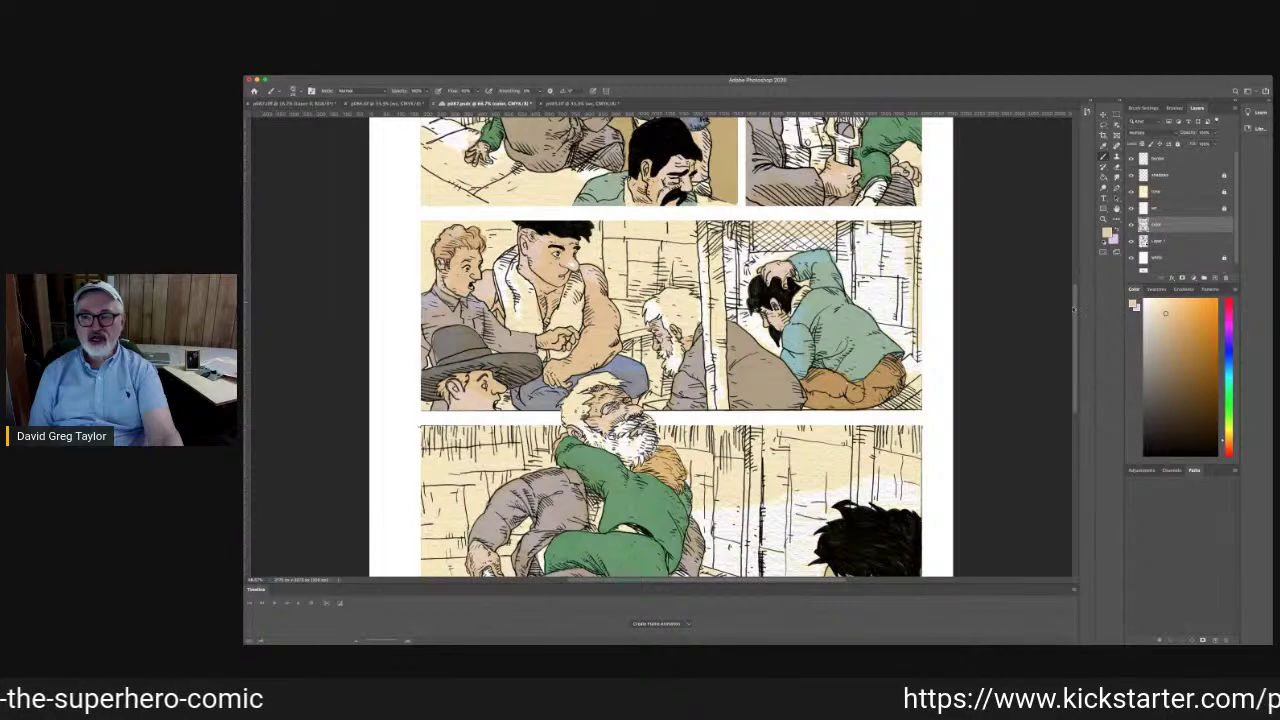
scroll(1077, 314, "up", 5)
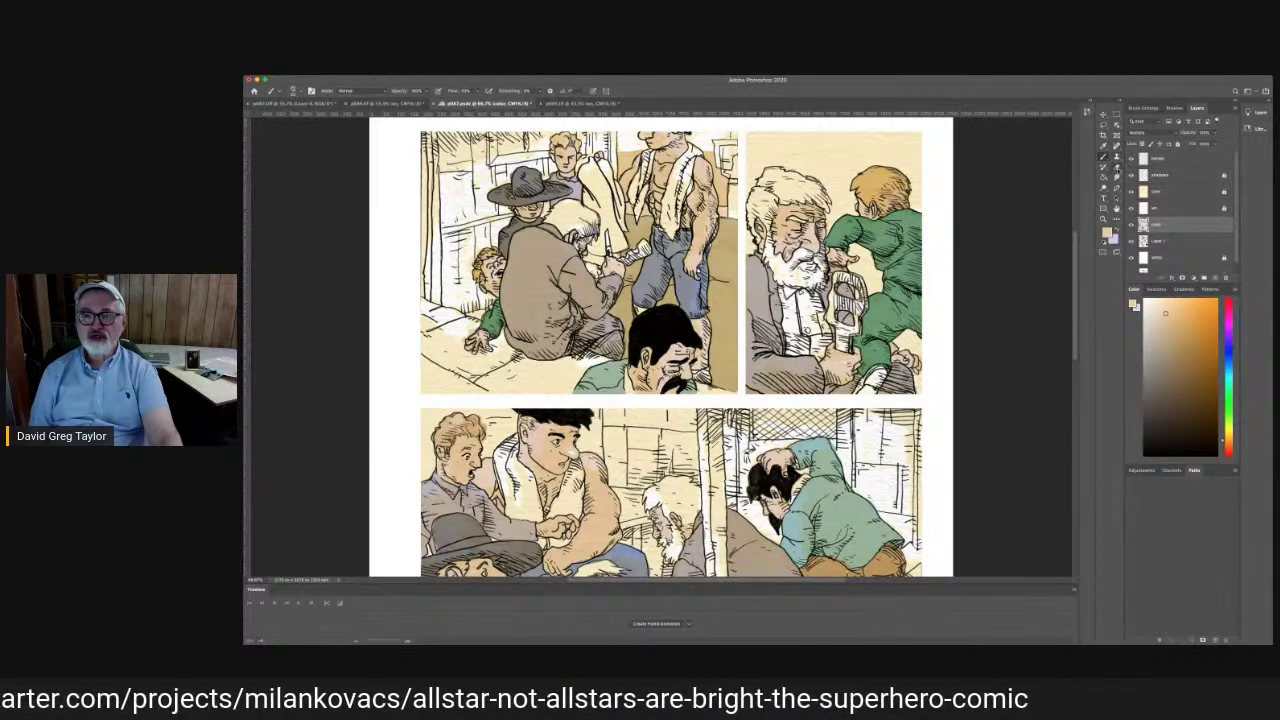
left_click(1117, 167)
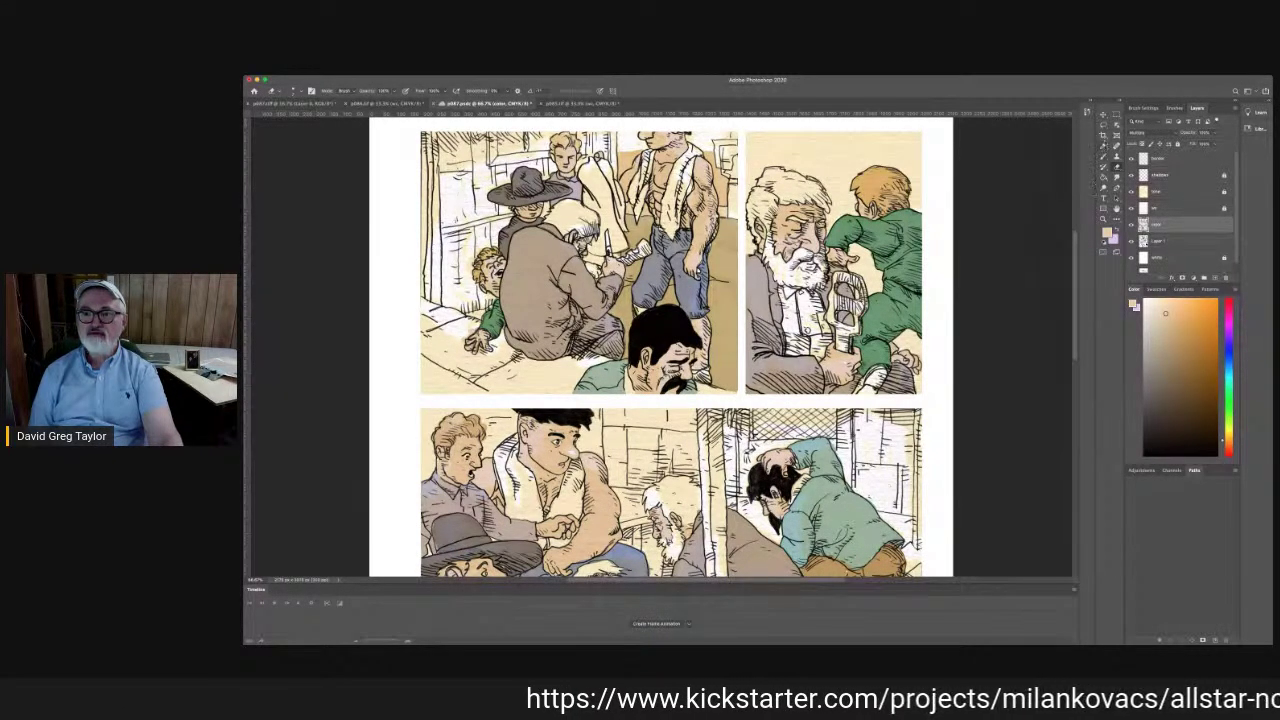
left_click(1104, 157)
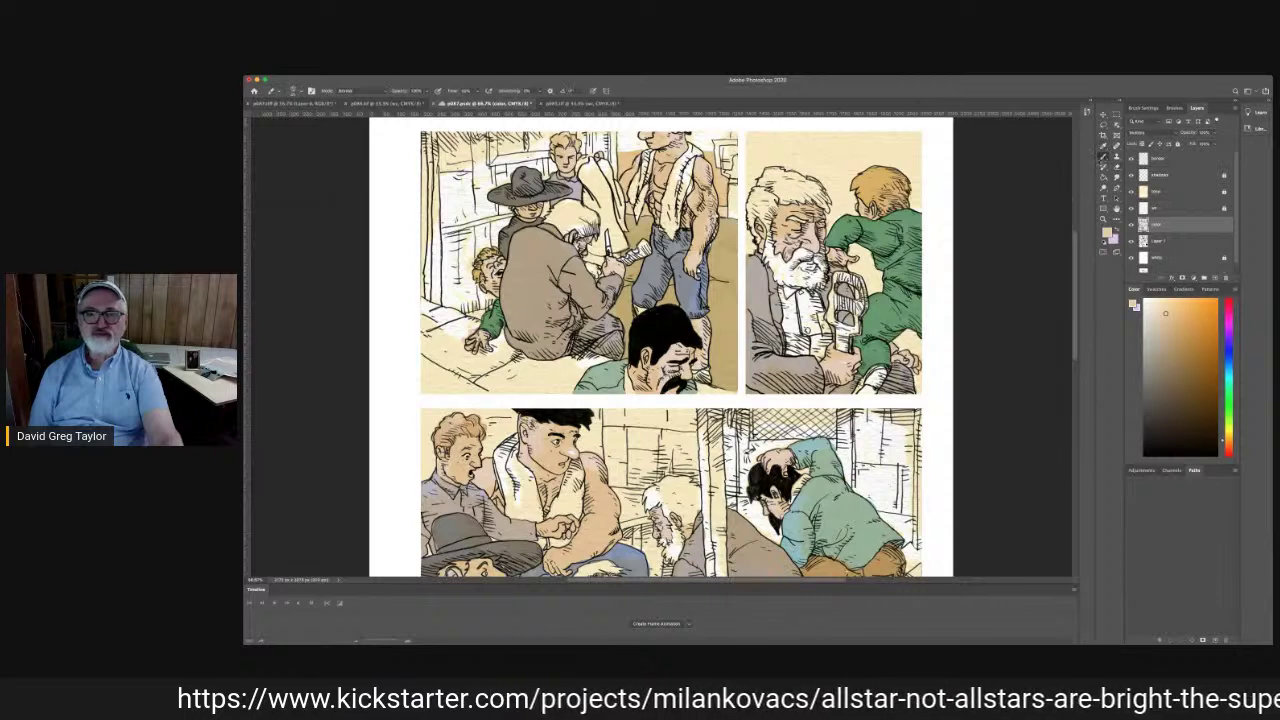
Sample the brown of the table on page p086 and paint the platform floor in p087's first panel and behind the crouching man with it
left_click(375, 103)
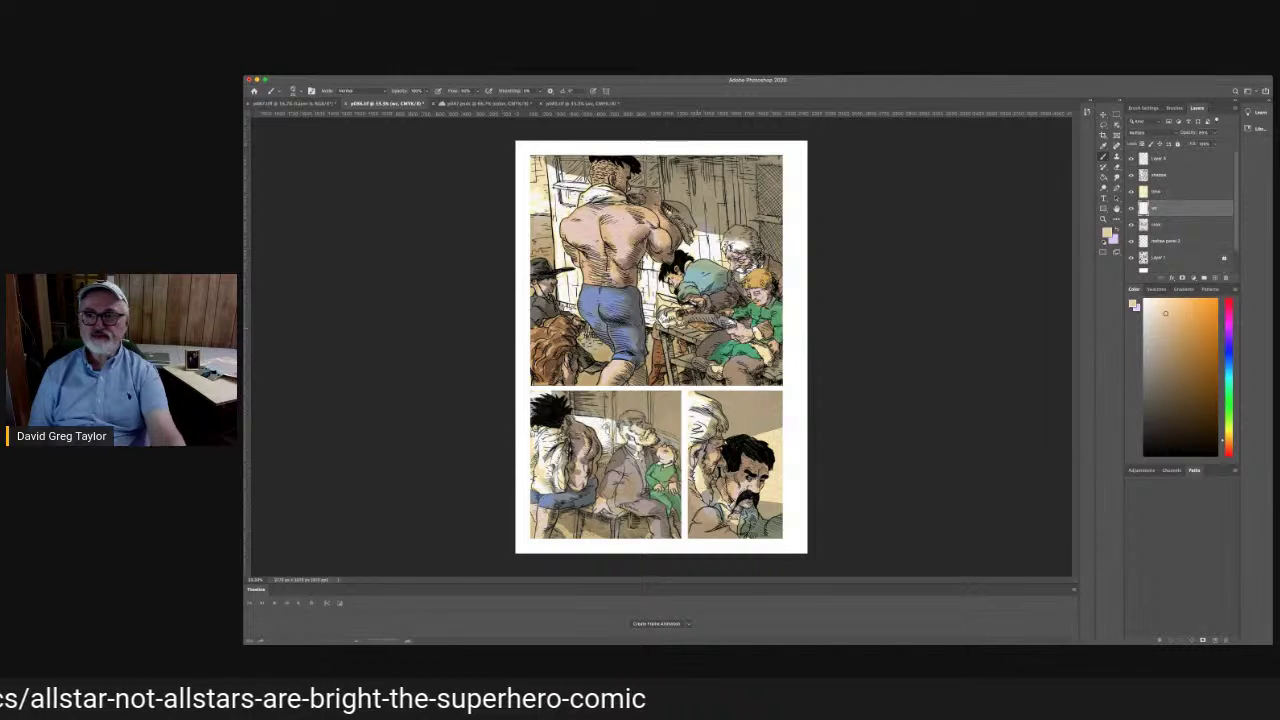
key("i")
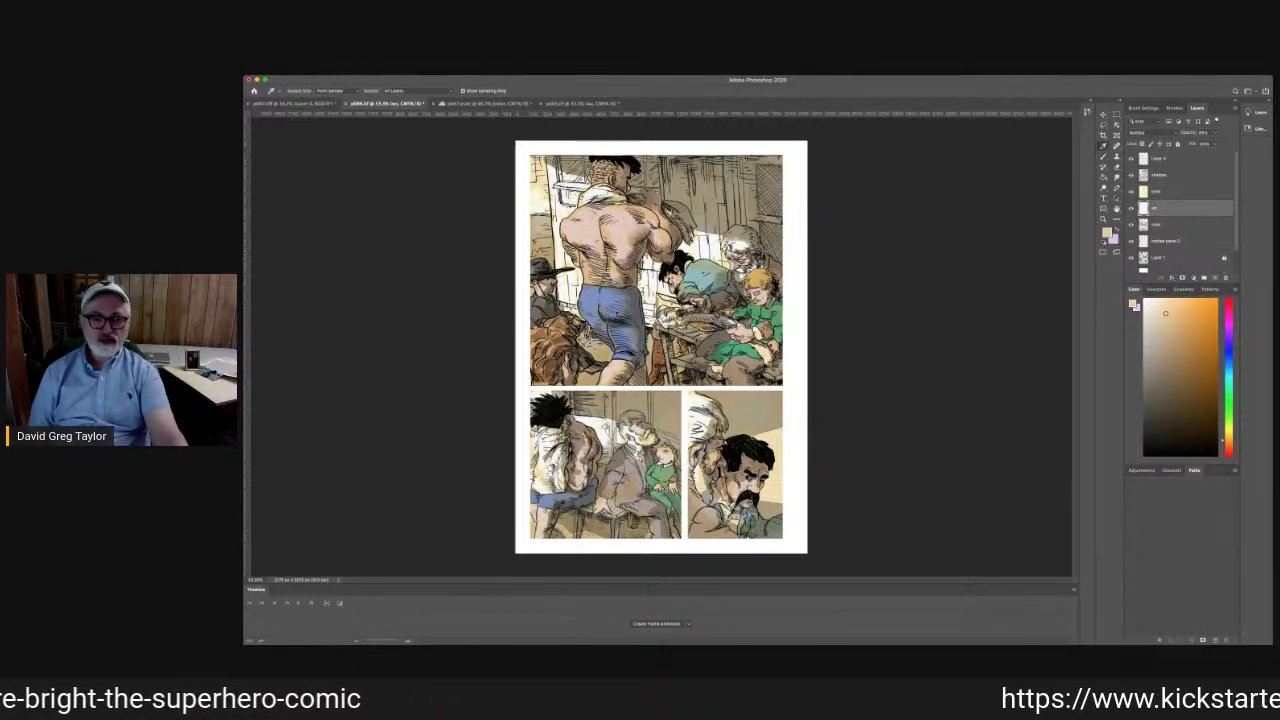
left_click(690, 334)
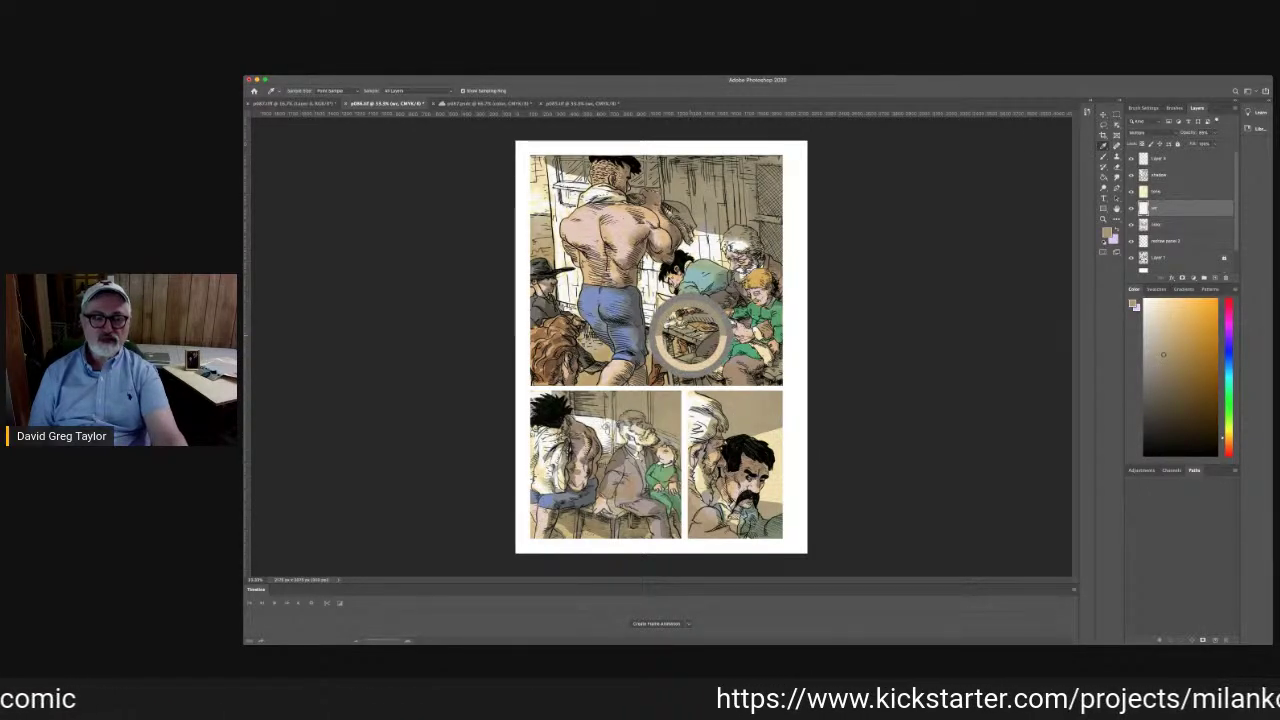
left_click(470, 103)
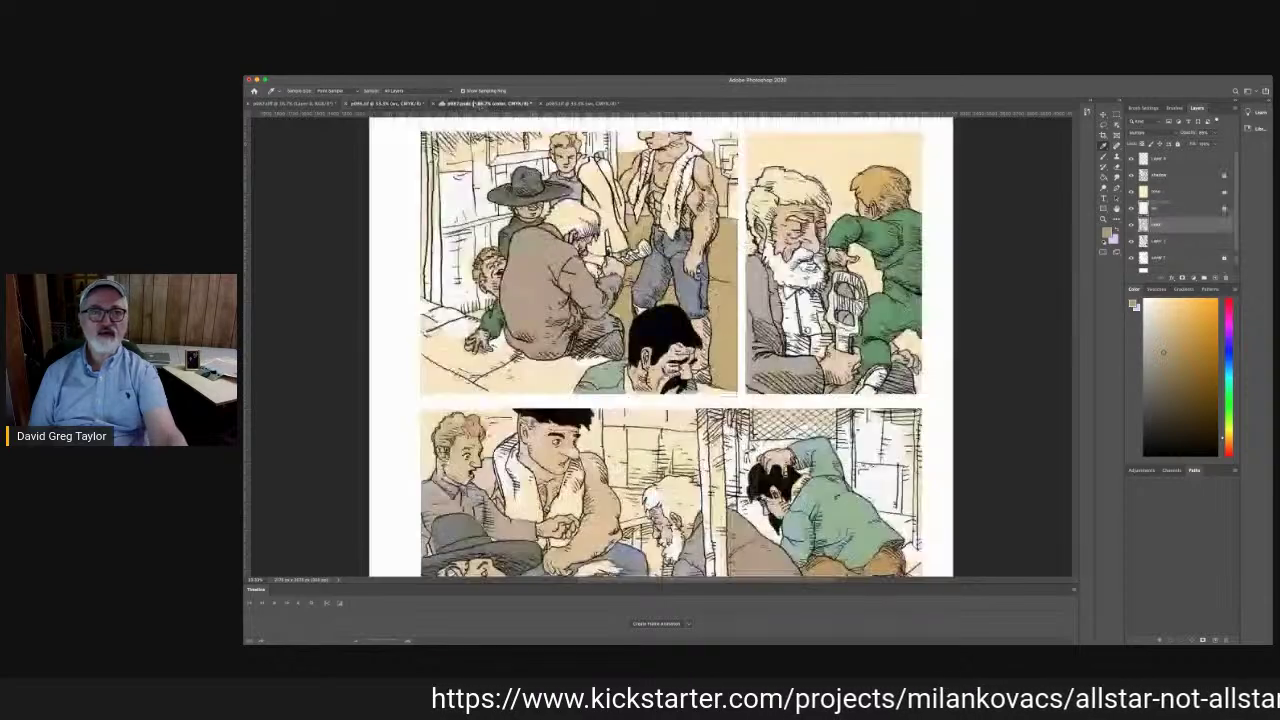
key("b")
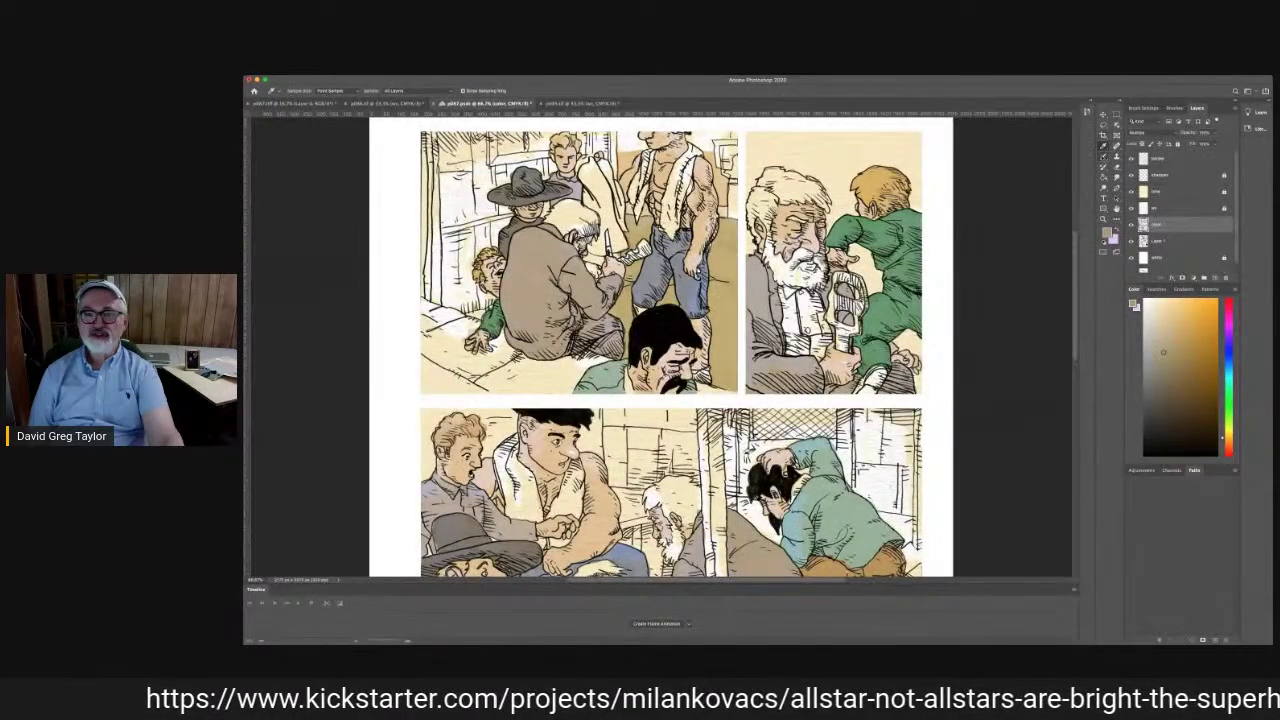
mouse_move(522, 374)
left_mouse_down()
mouse_move(506, 360)
mouse_move(517, 350)
mouse_move(535, 362)
mouse_move(586, 355)
left_mouse_up()
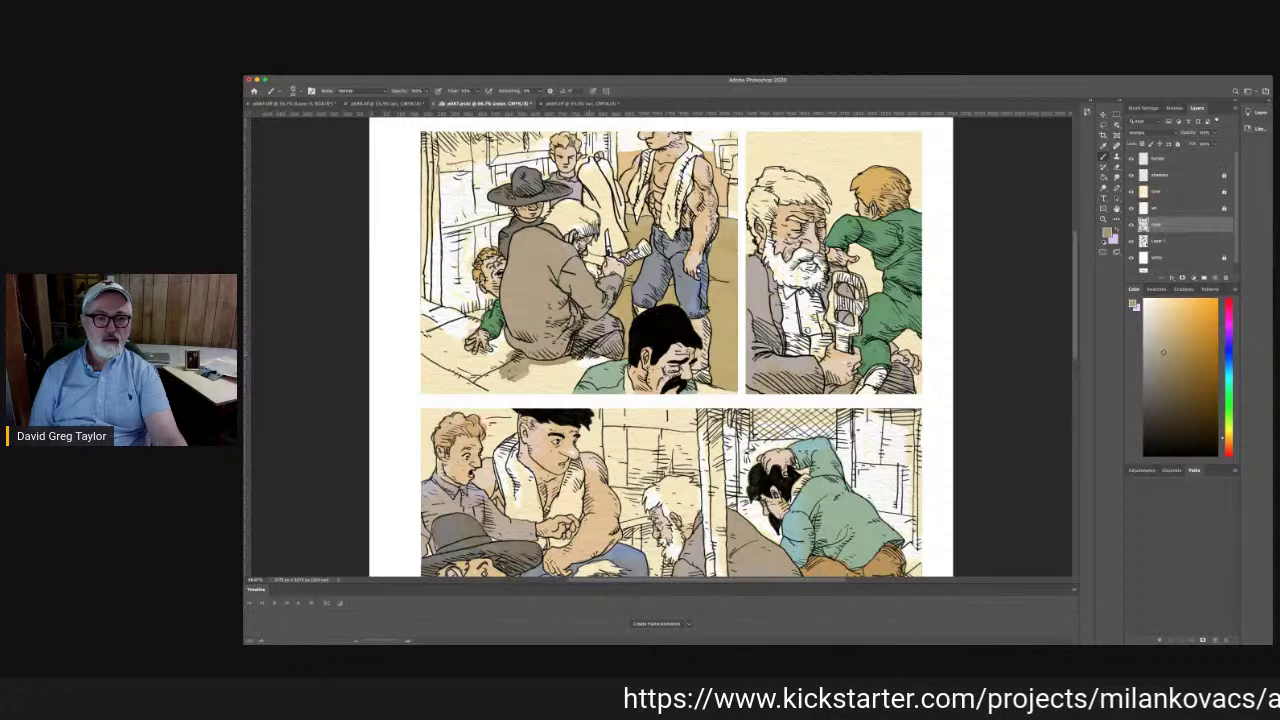
mouse_move(592, 358)
left_mouse_down()
mouse_move(568, 392)
mouse_move(568, 364)
mouse_move(522, 368)
mouse_move(556, 392)
mouse_move(480, 392)
mouse_move(499, 340)
left_mouse_up()
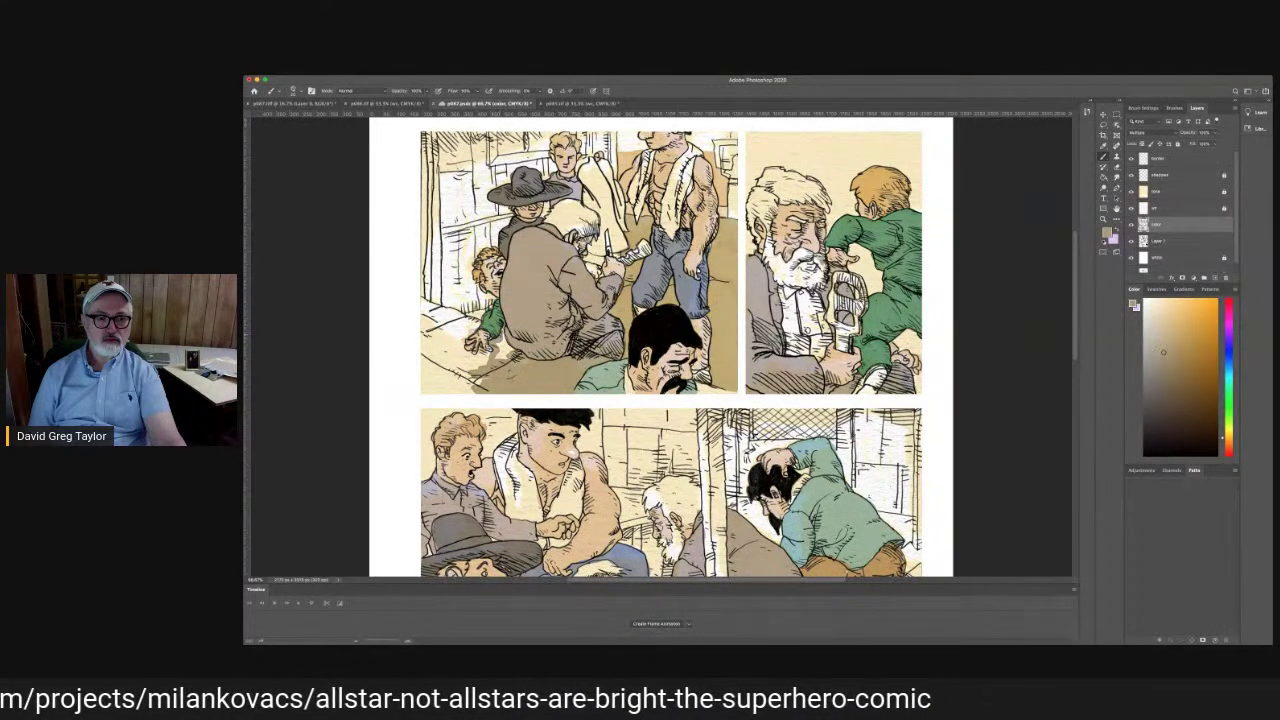
mouse_move(503, 336)
left_mouse_down()
mouse_move(502, 360)
mouse_move(474, 359)
mouse_move(462, 347)
mouse_move(472, 320)
mouse_move(422, 298)
mouse_move(430, 334)
mouse_move(470, 326)
mouse_move(426, 342)
mouse_move(428, 370)
mouse_move(442, 352)
mouse_move(486, 356)
mouse_move(424, 392)
mouse_move(412, 388)
mouse_move(432, 382)
mouse_move(404, 360)
left_mouse_up()
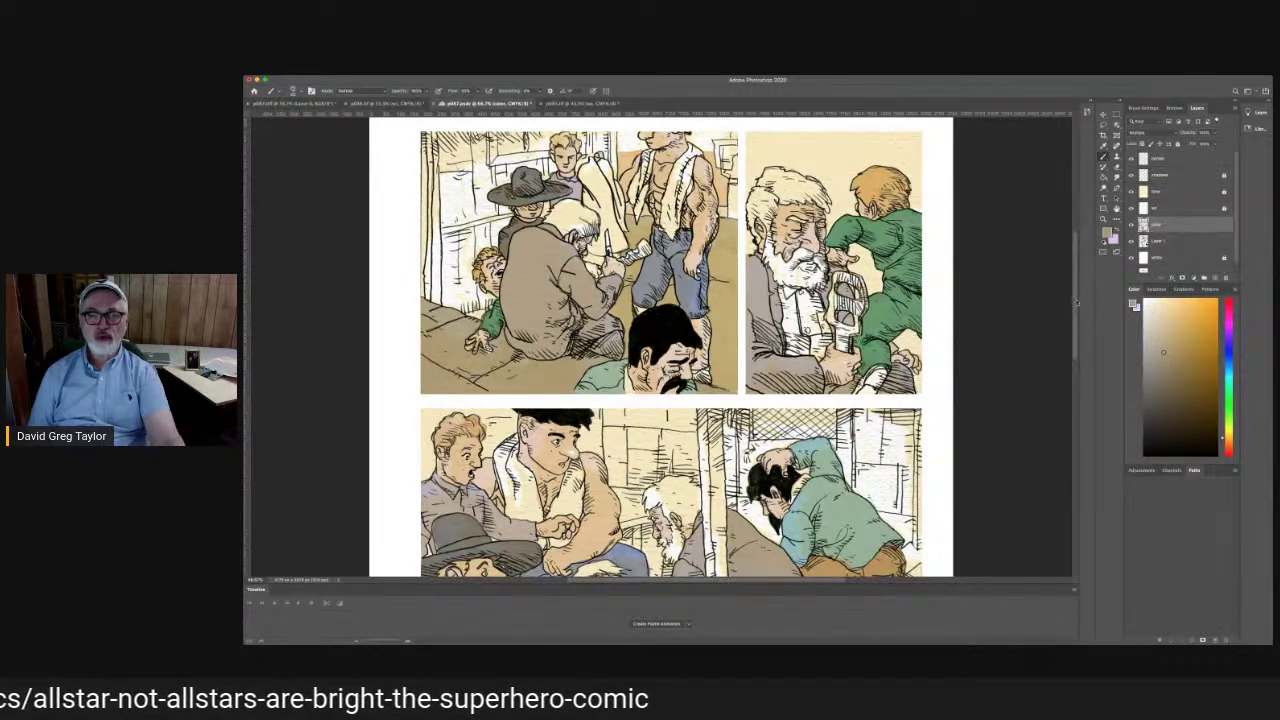
scroll(1061, 290, "down", 5)
scroll(1128, 362, "down", 1)
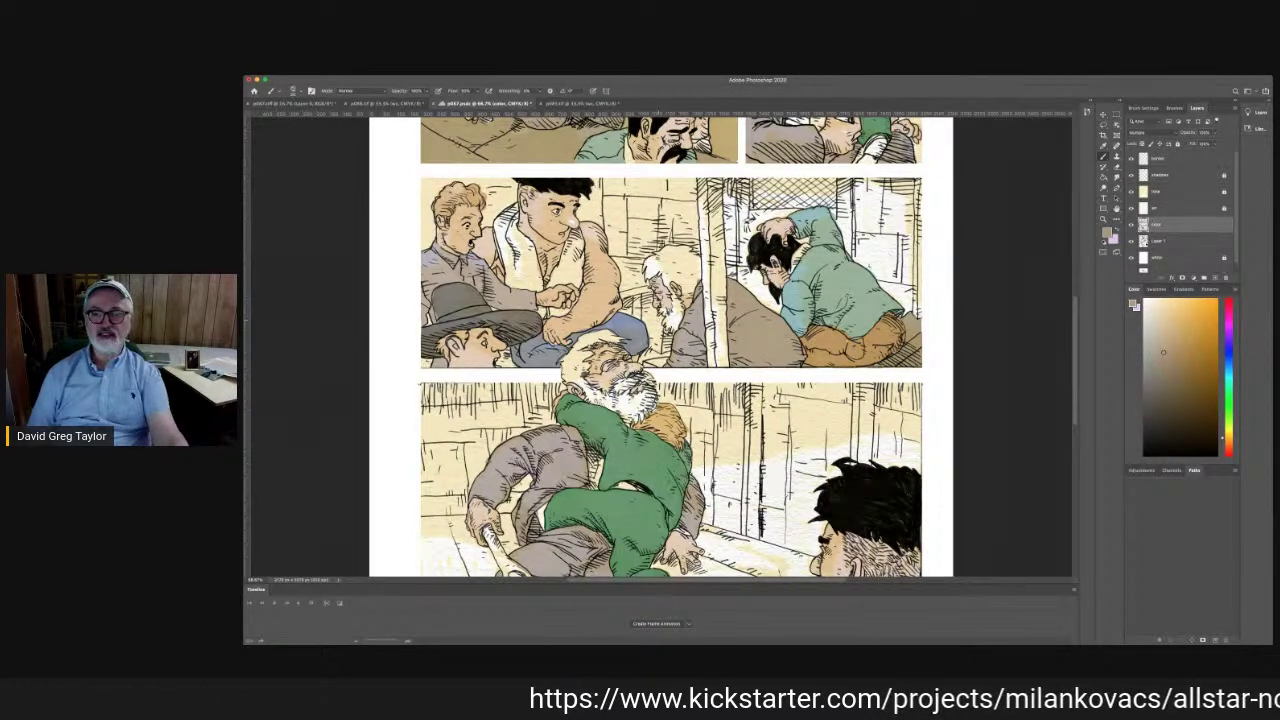
Paint the top and front edge of the wooden platform in the bottom panel with the sampled brown, on both sides of the seated man
scroll(1076, 316, "down", 5)
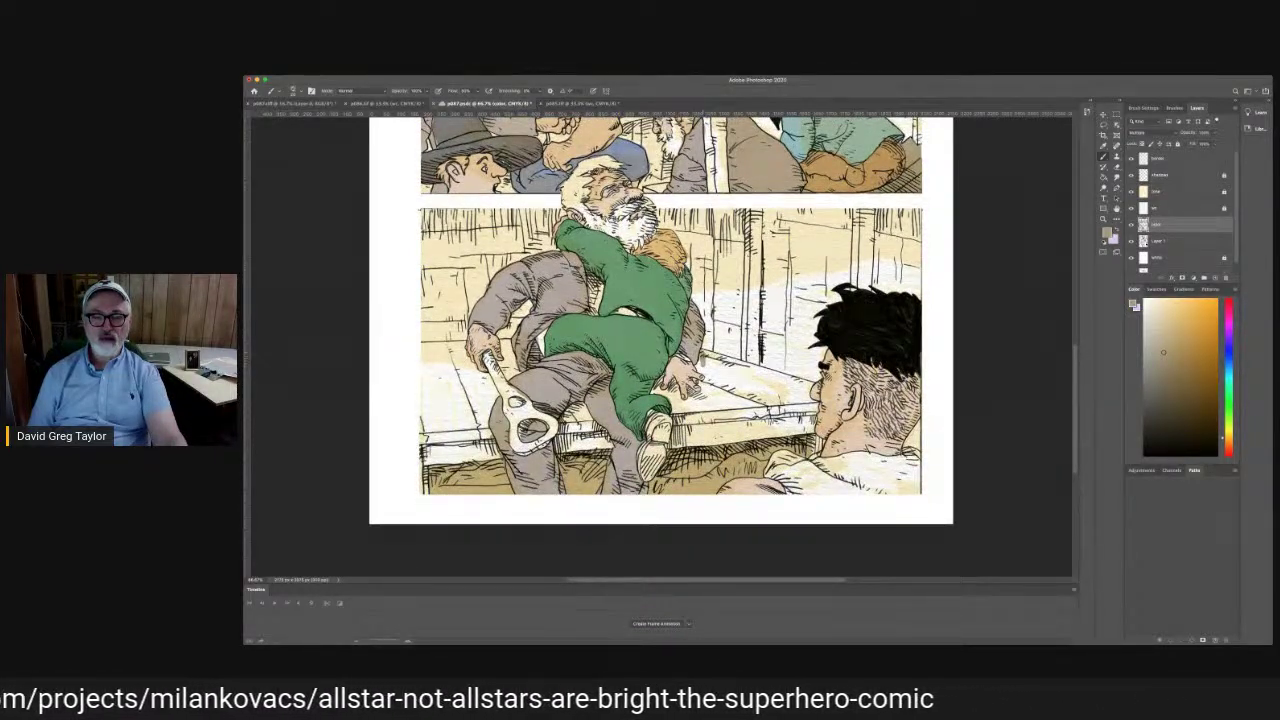
left_click_drag(705, 351, 786, 376)
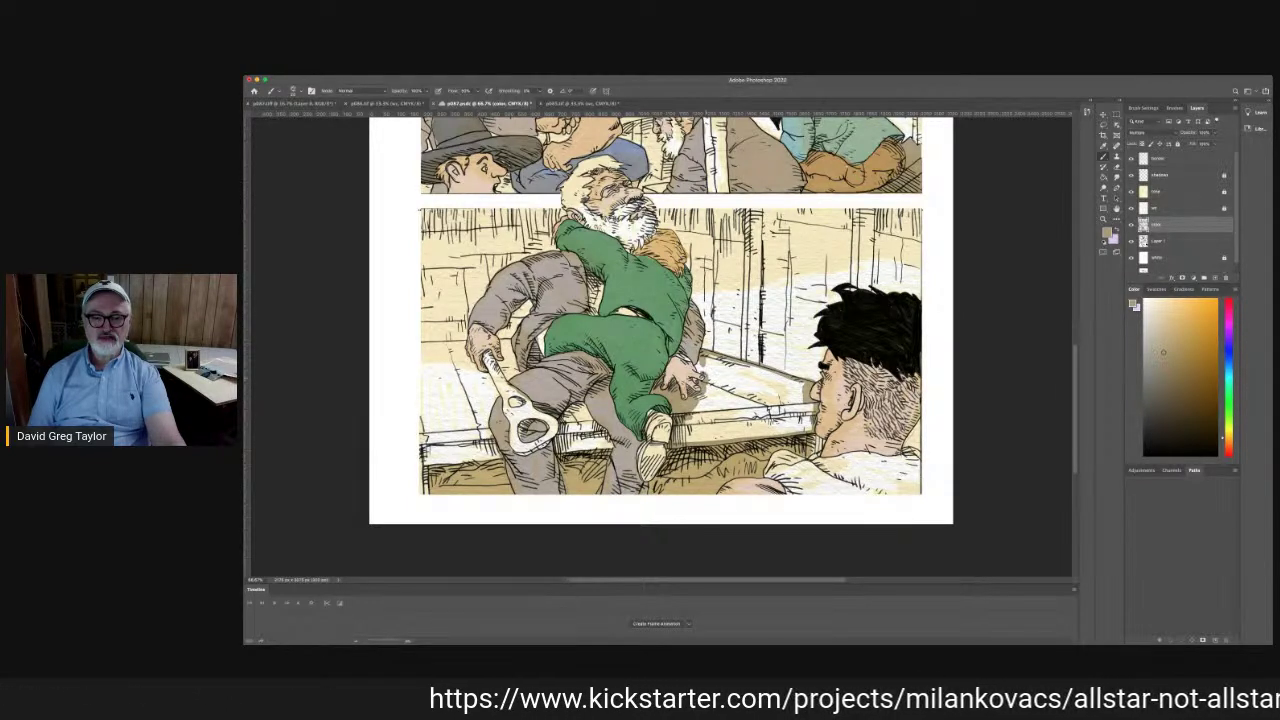
mouse_move(697, 362)
left_mouse_down()
mouse_move(714, 381)
mouse_move(676, 440)
mouse_move(724, 438)
mouse_move(692, 436)
mouse_move(750, 420)
mouse_move(814, 416)
mouse_move(812, 428)
mouse_move(754, 423)
mouse_move(794, 428)
mouse_move(735, 438)
mouse_move(710, 396)
mouse_move(812, 410)
mouse_move(782, 390)
mouse_move(802, 386)
mouse_move(705, 364)
mouse_move(772, 390)
mouse_move(748, 394)
left_mouse_up()
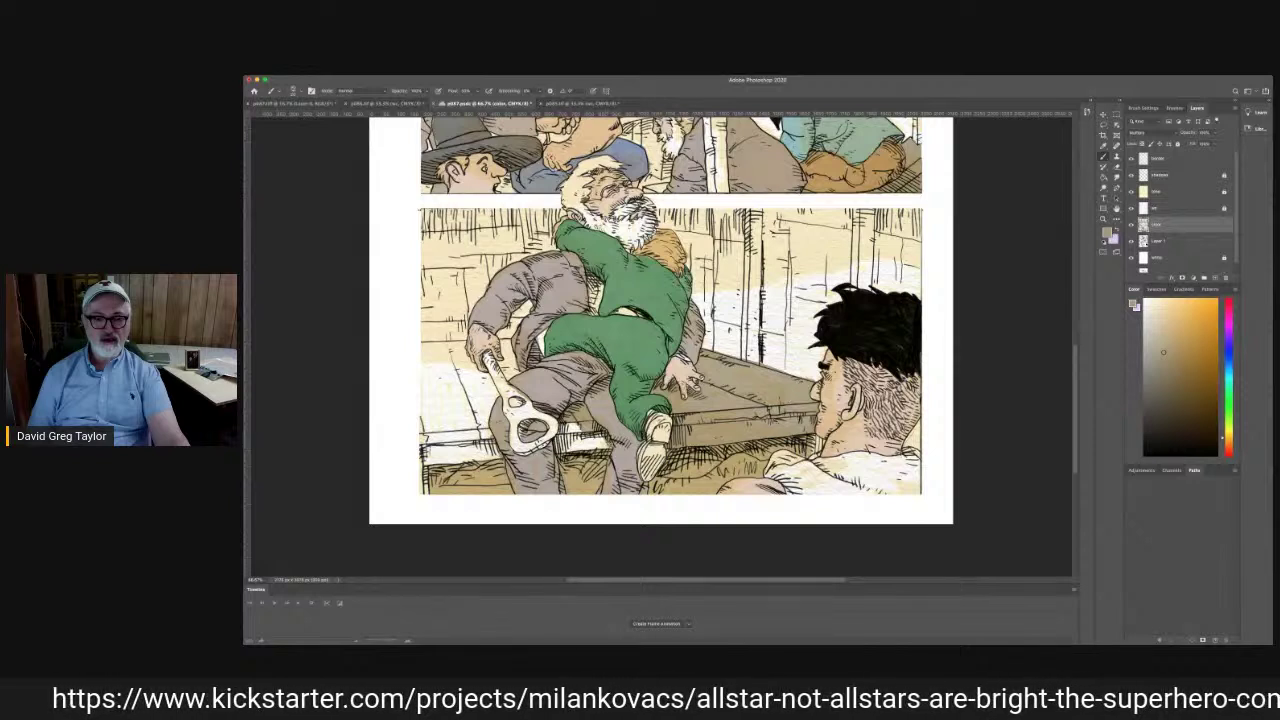
left_click_drag(606, 443, 567, 446)
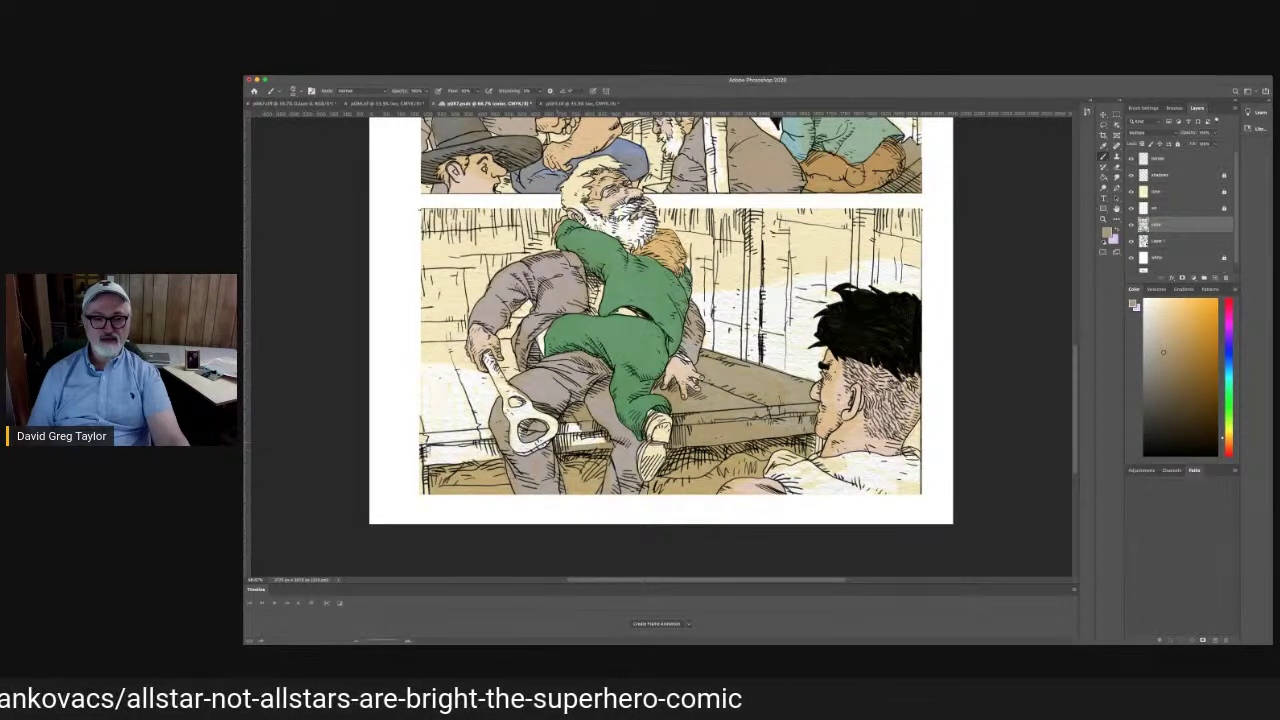
mouse_move(560, 420)
left_mouse_down()
mouse_move(602, 440)
mouse_move(563, 442)
left_mouse_up()
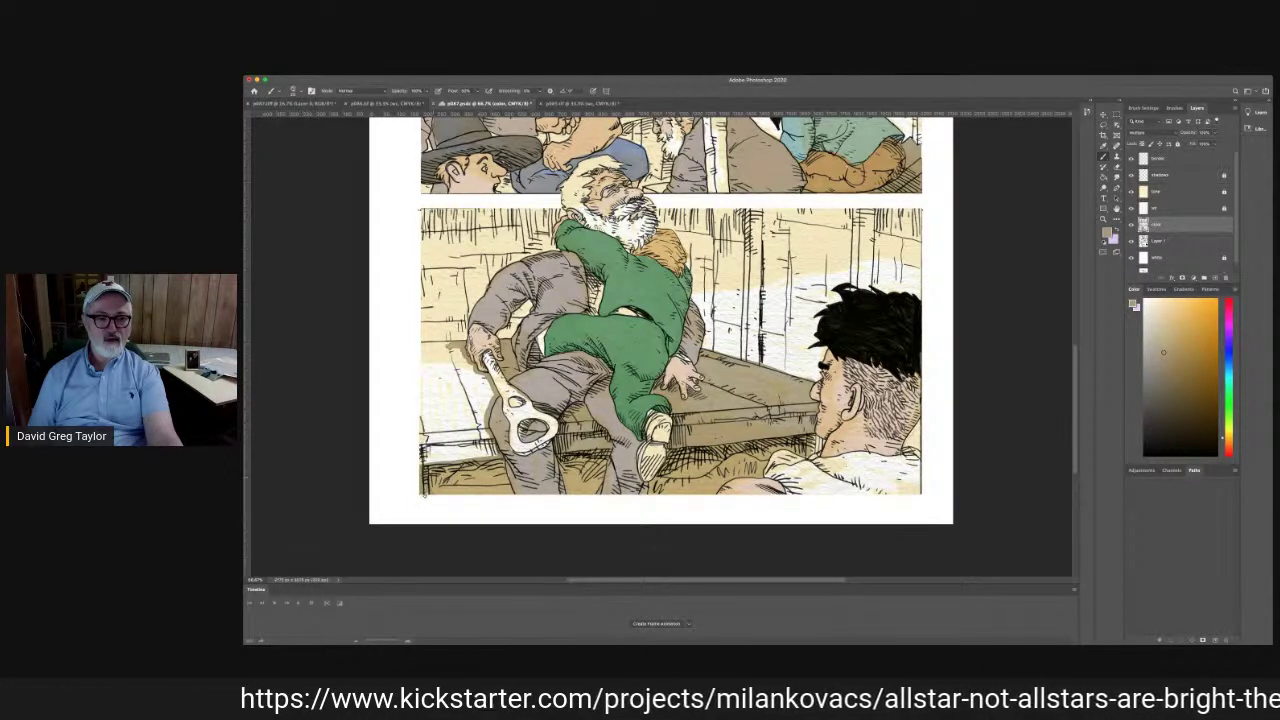
mouse_move(421, 464)
left_mouse_down()
mouse_move(470, 444)
mouse_move(491, 446)
mouse_move(452, 458)
mouse_move(490, 452)
mouse_move(466, 452)
mouse_move(484, 432)
mouse_move(422, 437)
mouse_move(476, 430)
left_mouse_up()
mouse_move(442, 423)
left_mouse_down()
mouse_move(427, 396)
mouse_move(428, 426)
left_mouse_up()
mouse_move(420, 376)
left_mouse_down()
mouse_move(424, 397)
mouse_move(426, 353)
mouse_move(458, 346)
mouse_move(465, 372)
mouse_move(455, 380)
mouse_move(444, 362)
mouse_move(432, 390)
mouse_move(444, 351)
mouse_move(488, 388)
mouse_move(478, 410)
mouse_move(488, 392)
mouse_move(476, 420)
mouse_move(454, 420)
mouse_move(440, 410)
mouse_move(470, 406)
mouse_move(440, 400)
mouse_move(468, 380)
left_mouse_up()
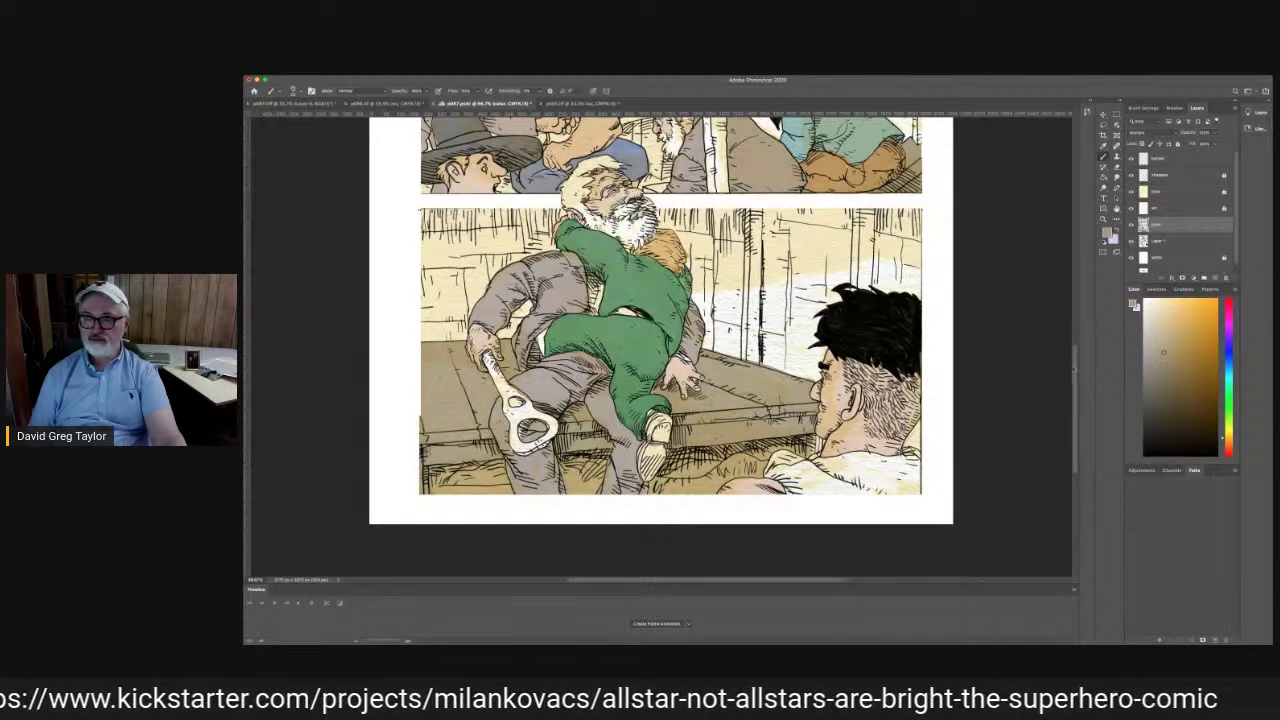
Review all of p087's panels for the platform color and remaining unpainted background areas
scroll(1026, 305, "up", 5)
scroll(1026, 305, "up", 7)
scroll(993, 260, "down", 3)
scroll(993, 260, "down", 6)
scroll(1044, 329, "up", 7)
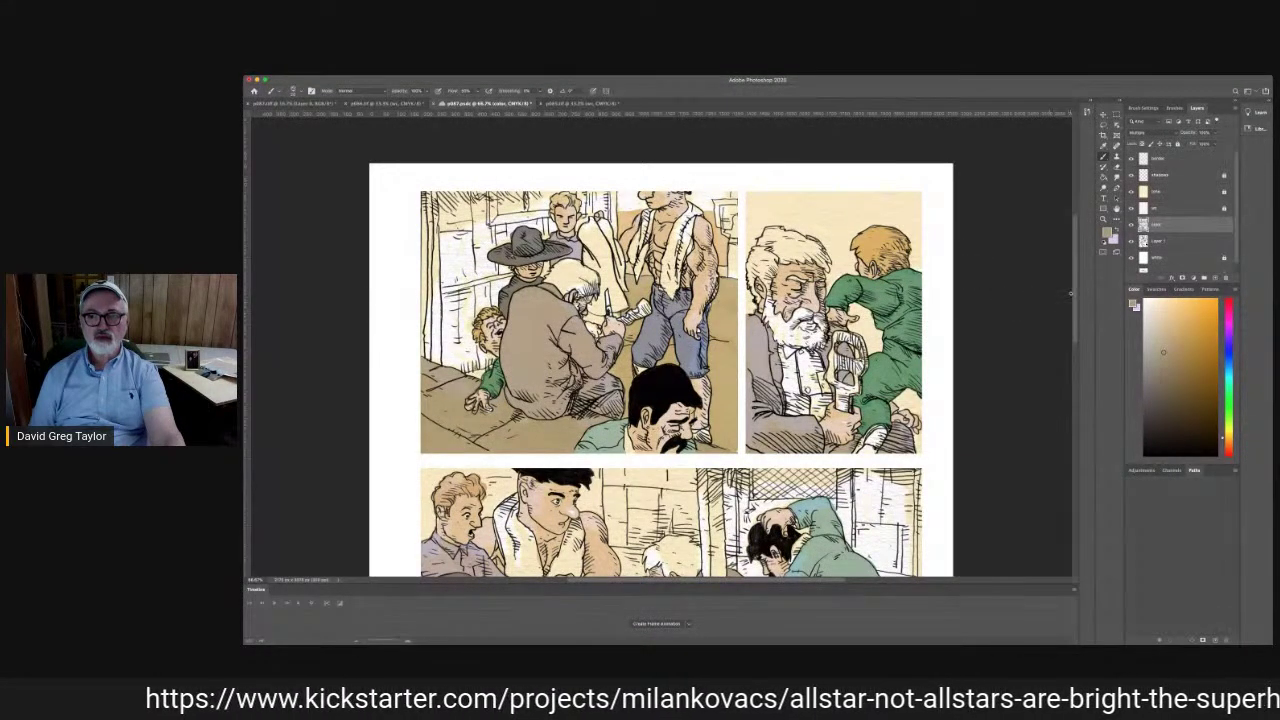
scroll(1076, 295, "down", 2)
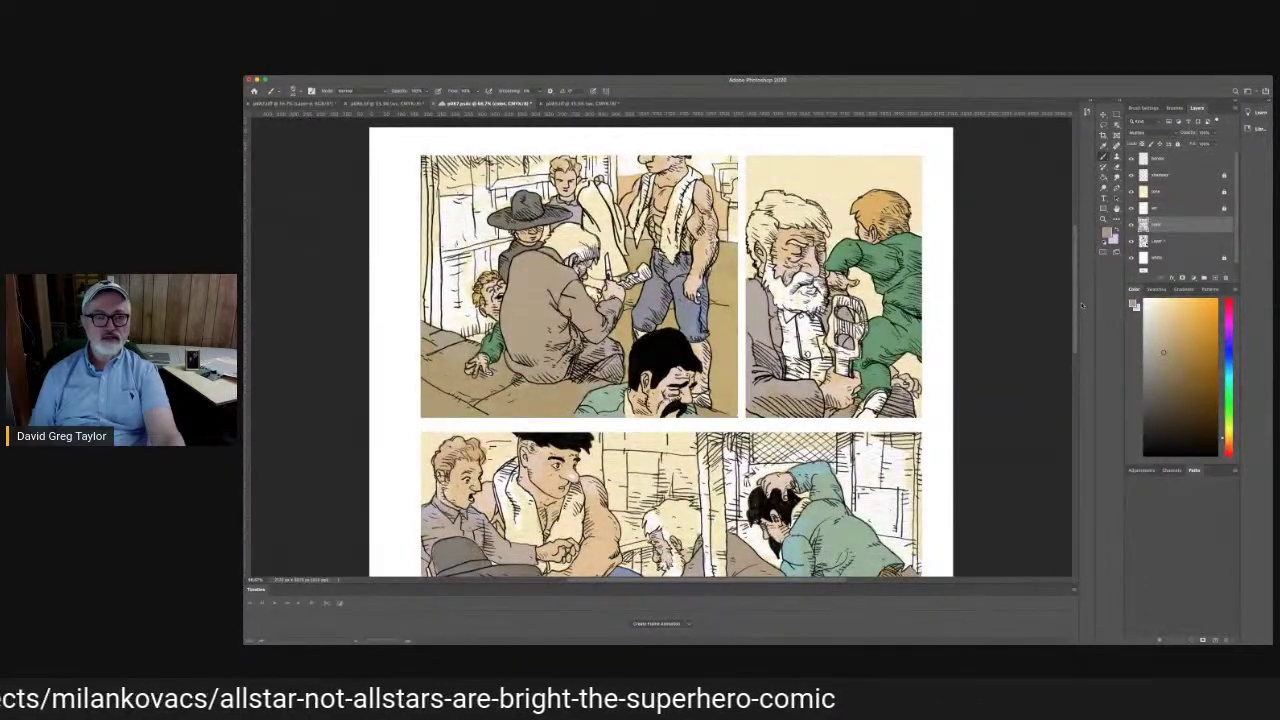
scroll(1081, 305, "down", 20)
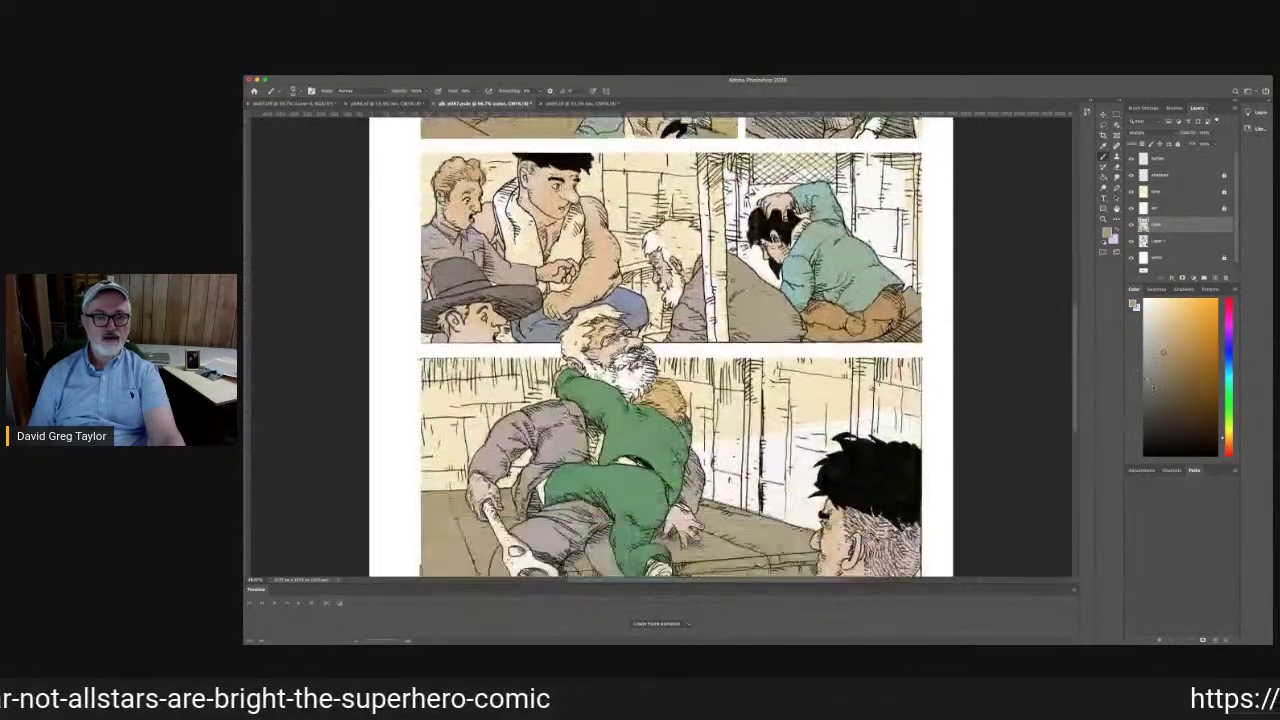
scroll(1097, 314, "up", 20)
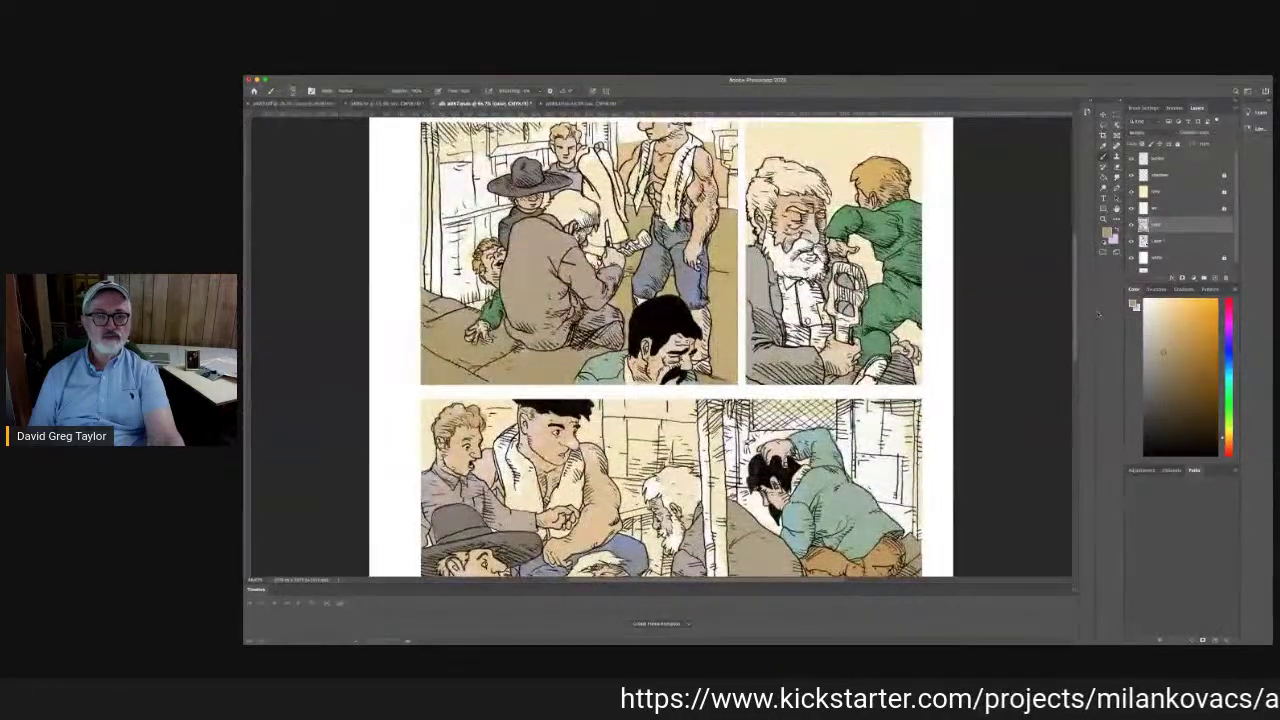
Compare the colors of p087's upper panels with the finished page p086
scroll(1080, 290, "up", 6)
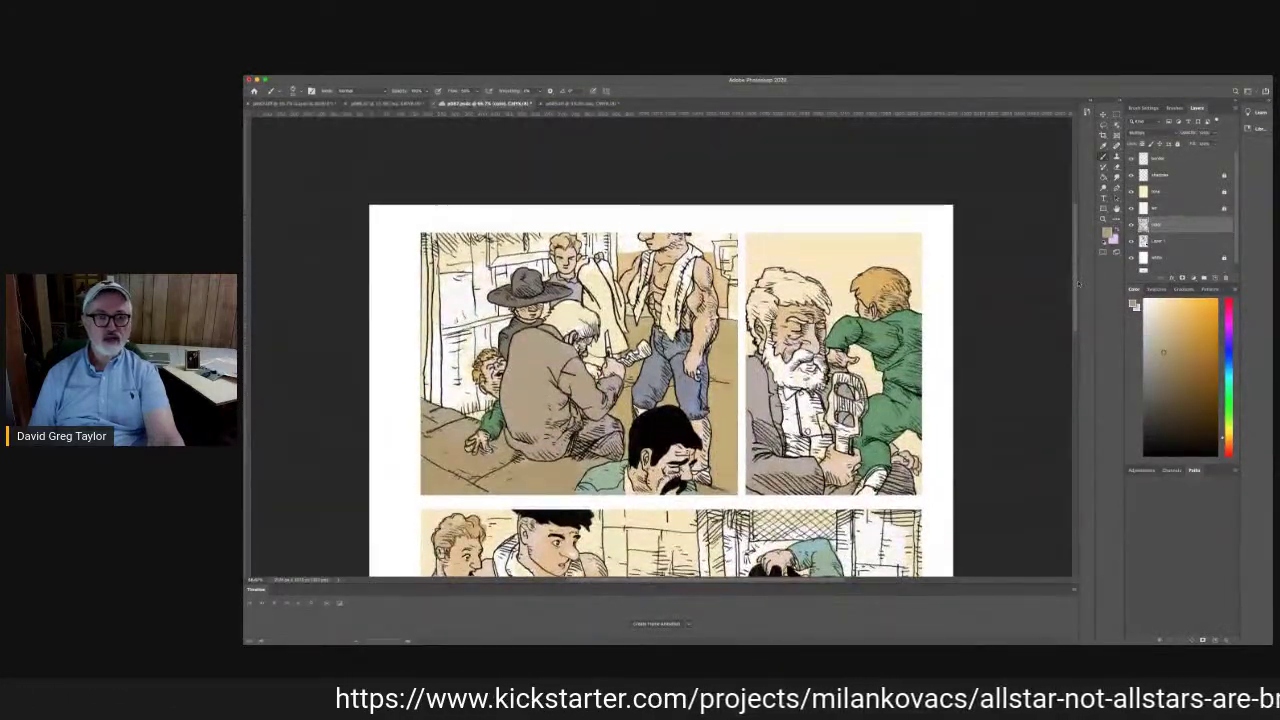
scroll(1078, 285, "down", 6)
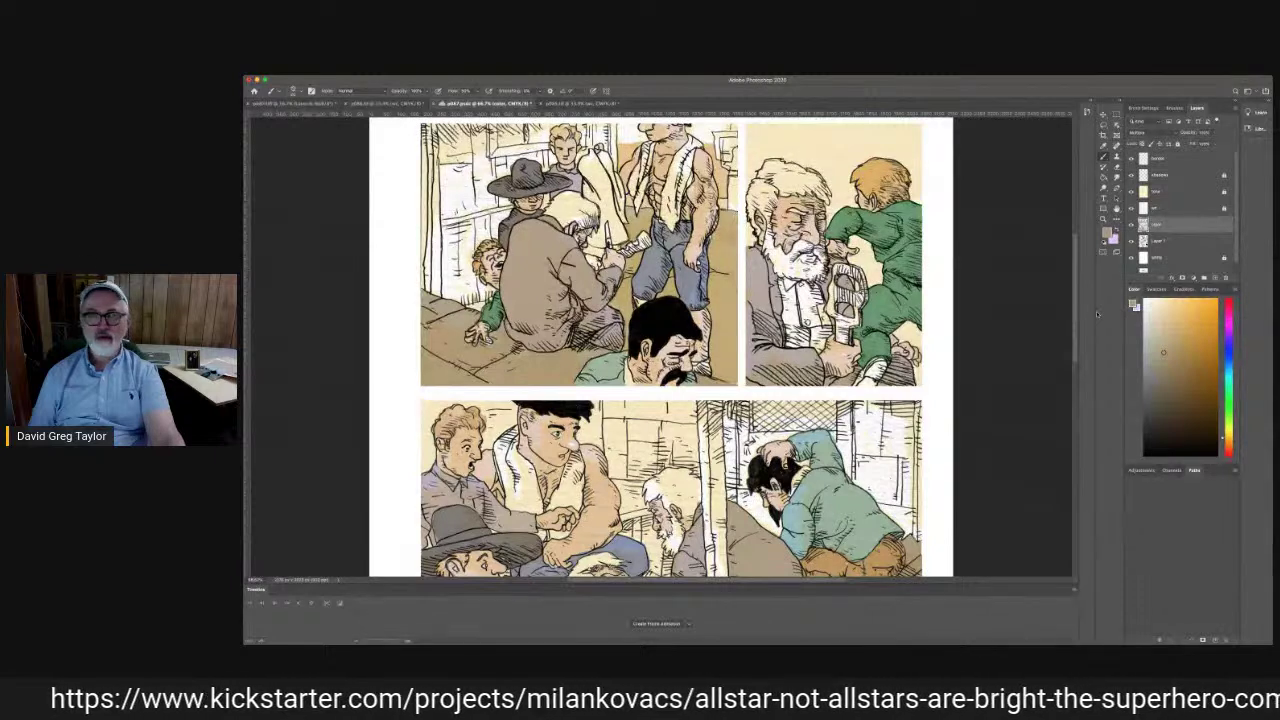
left_click(384, 103)
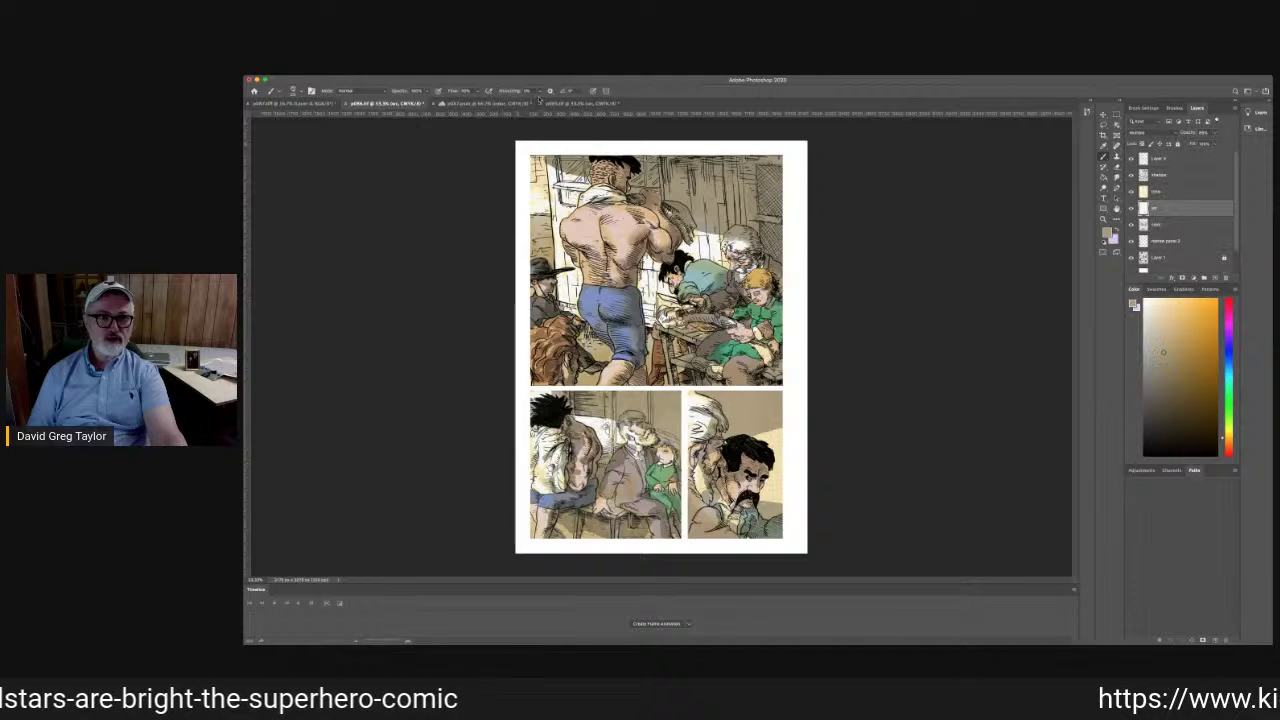
left_click(488, 104)
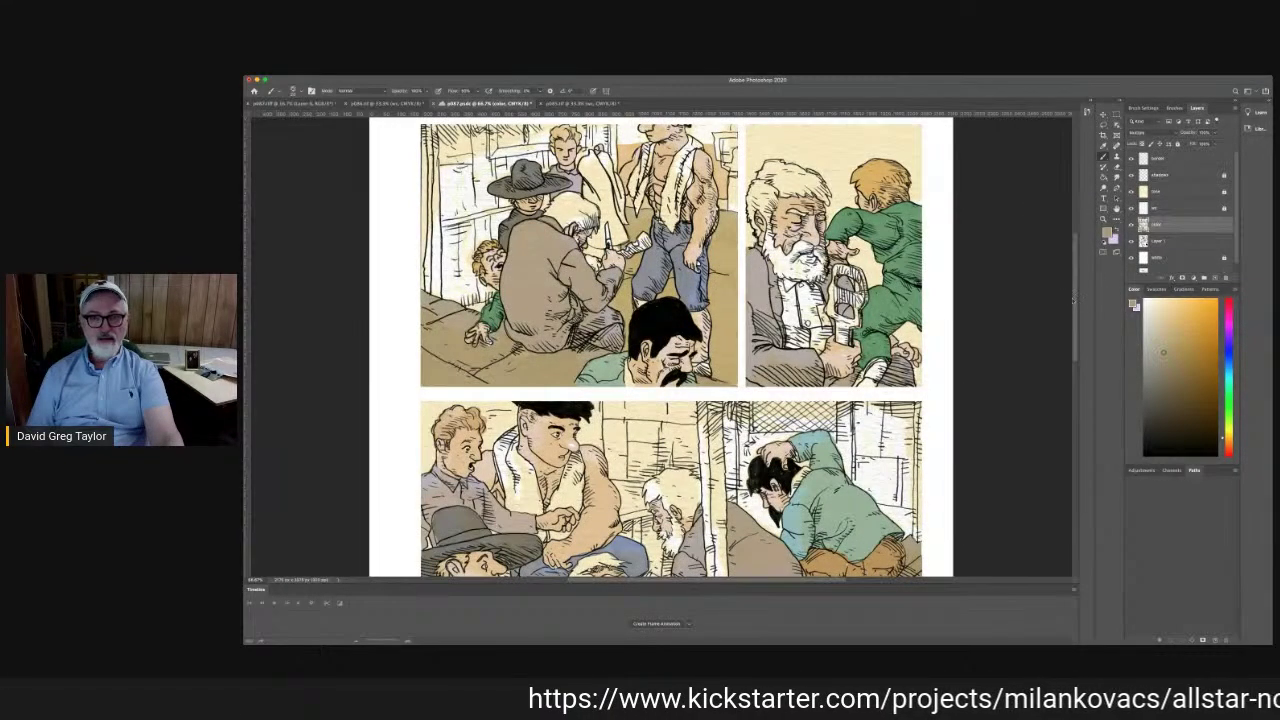
scroll(1073, 299, "up", 3)
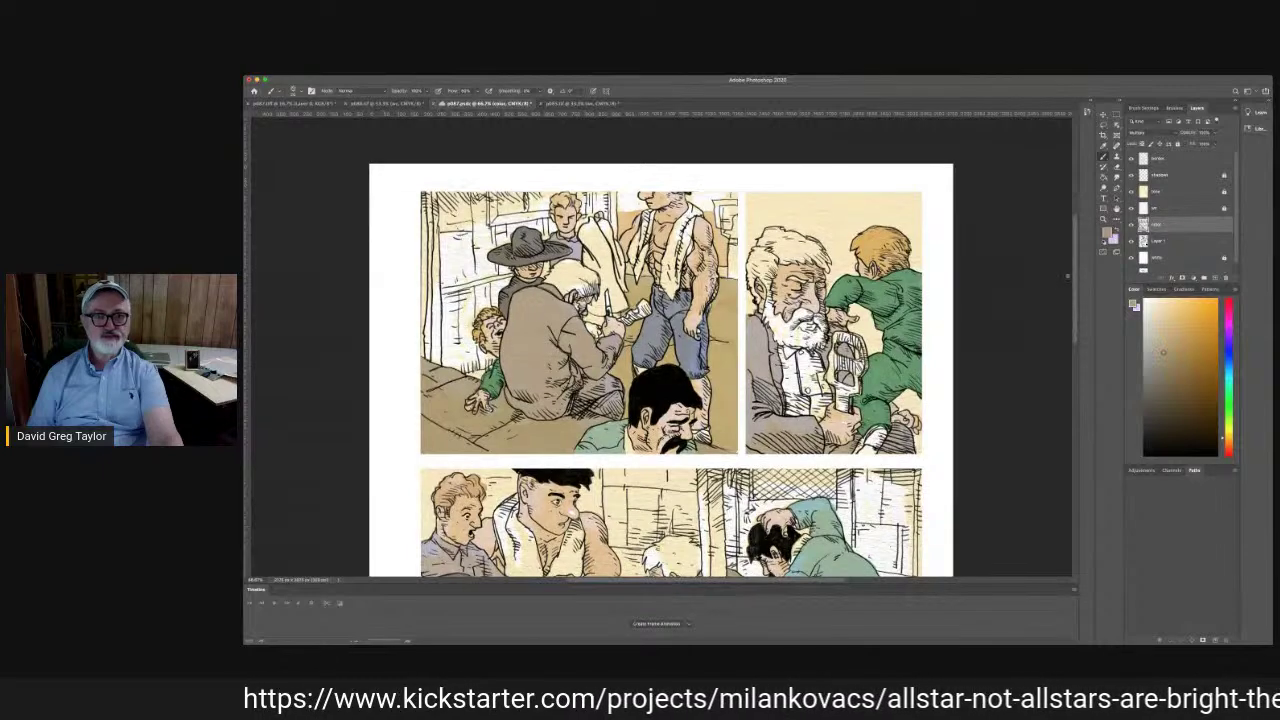
Sample the skin tone of the standing boy's face in p087's first panel for the brush and save the page
left_click(1103, 147)
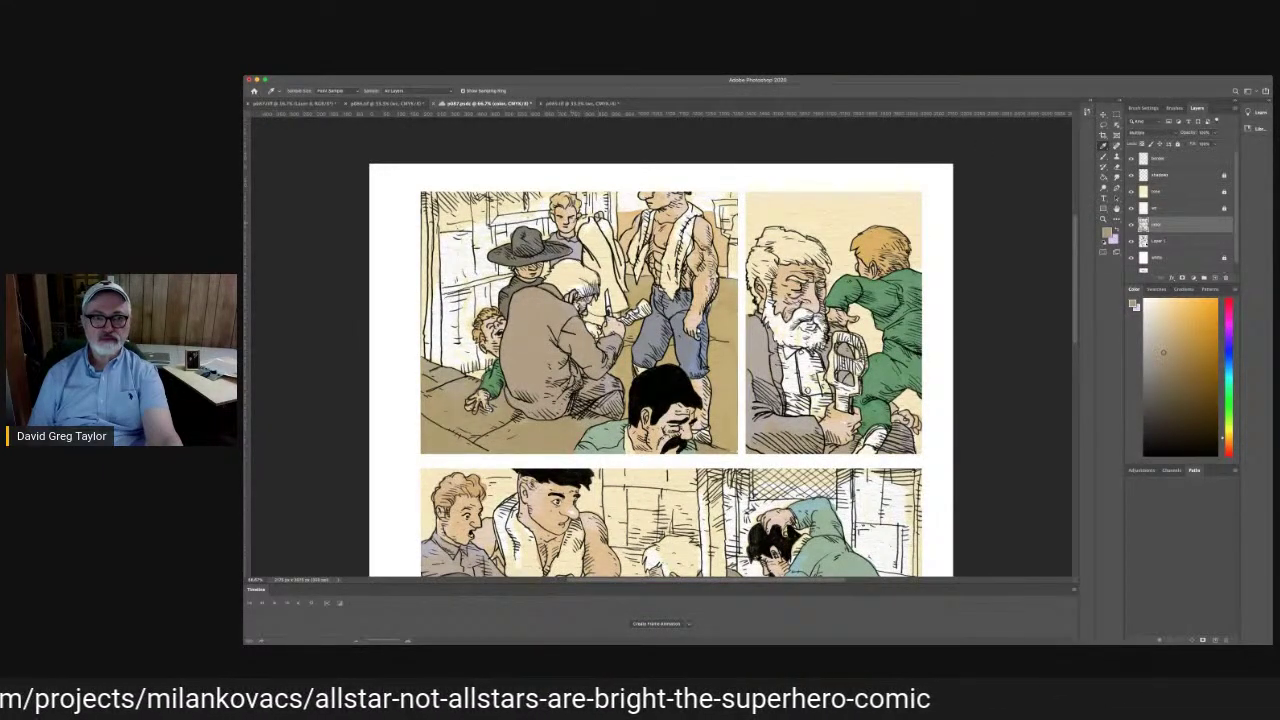
left_click(571, 223)
key("b")
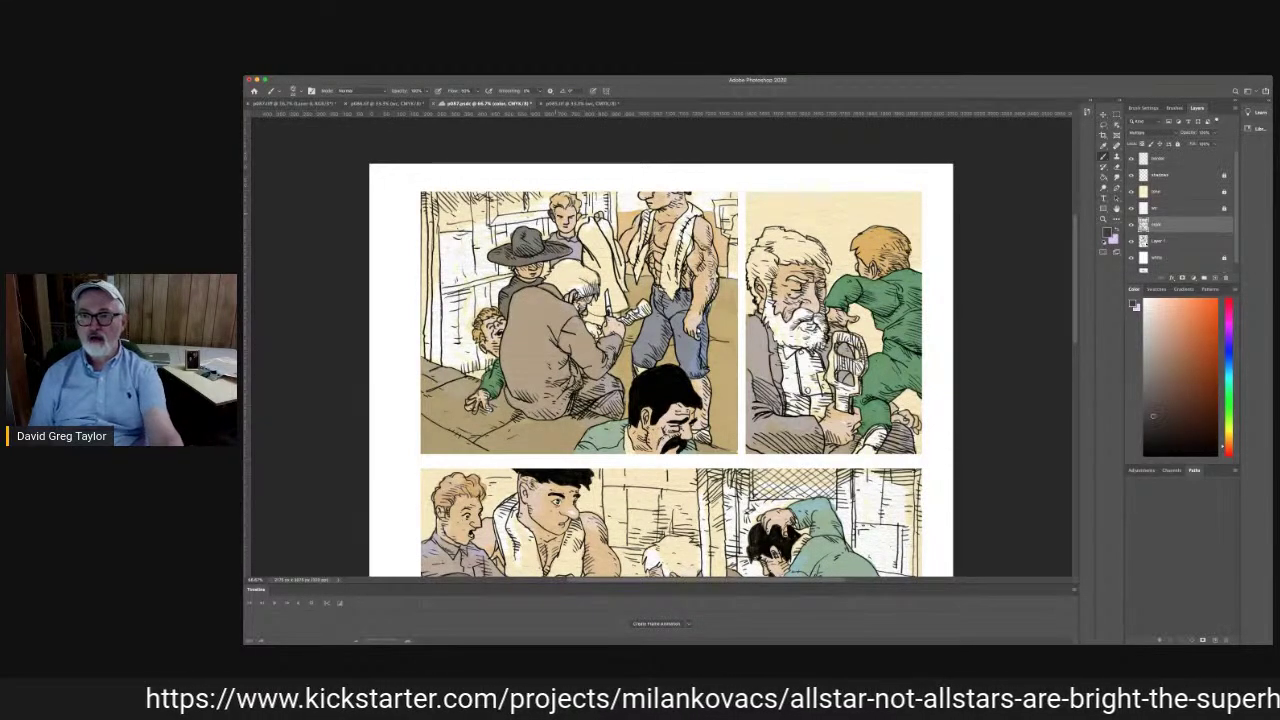
key("i")
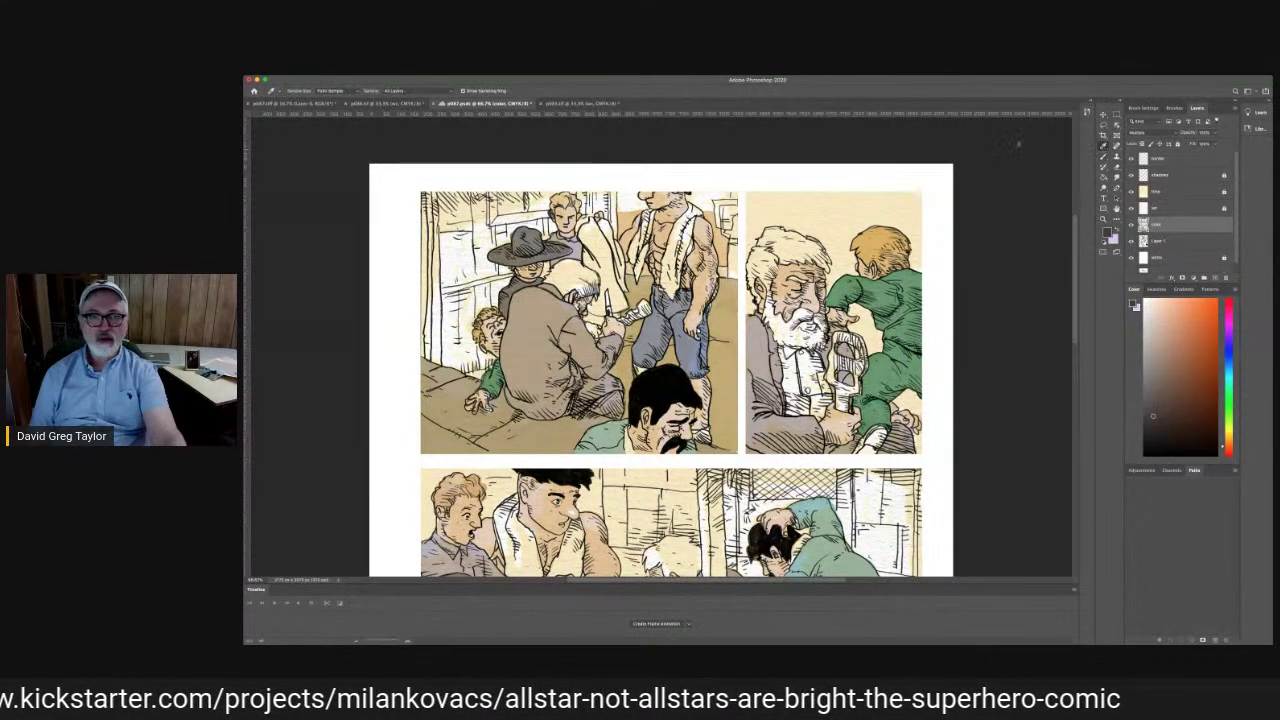
left_click(560, 213)
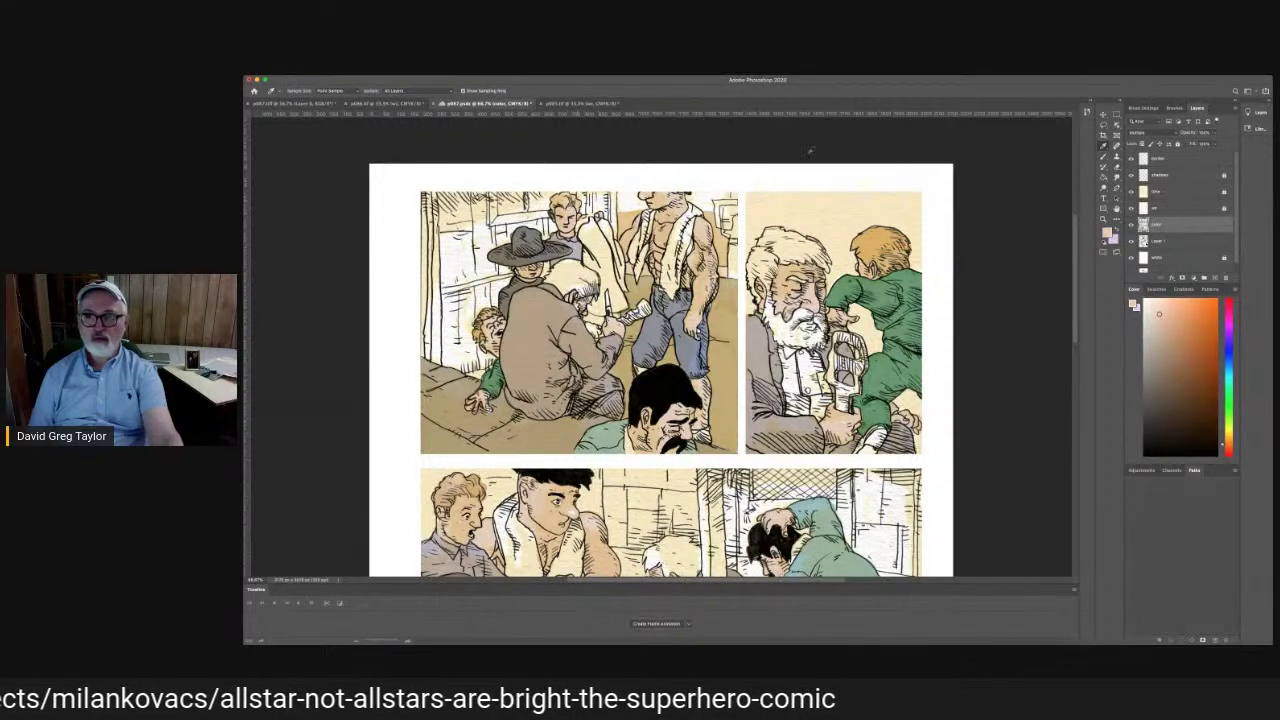
key("super+s")
key("b")
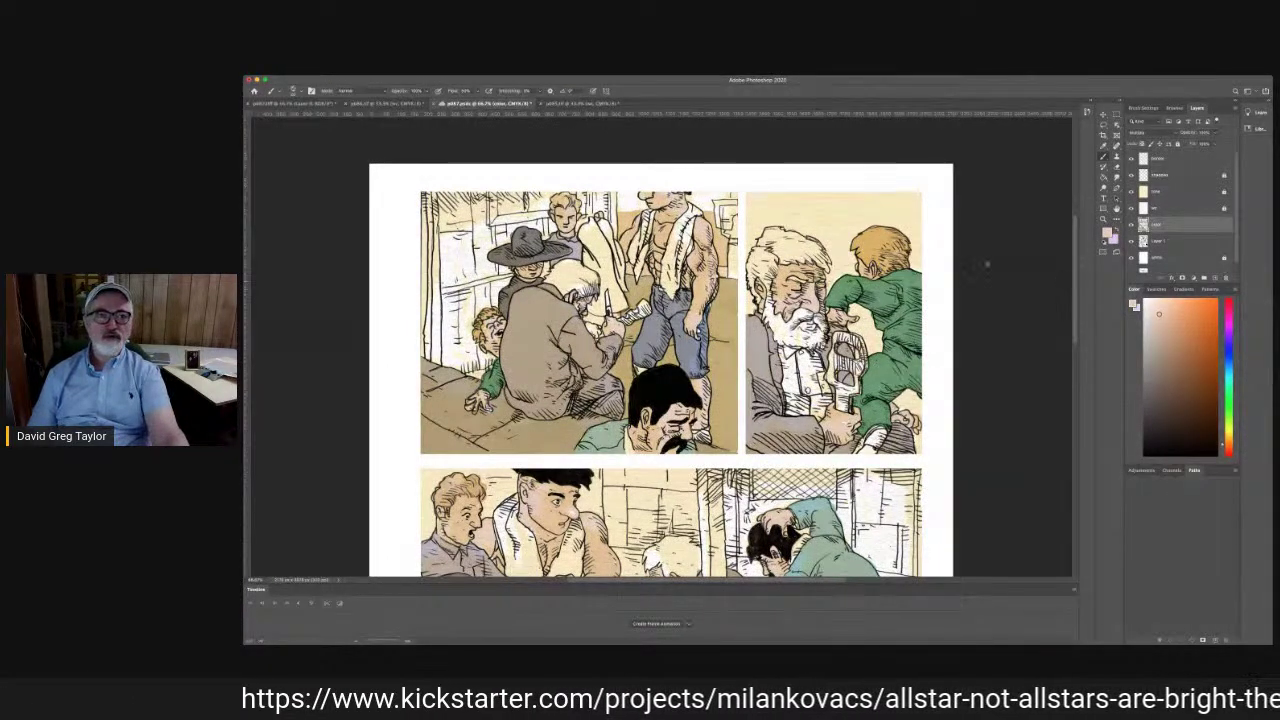
Sample the pale yellow of the boy's shoe on page p086 and paint the boy's shoes in p087's second and bottom panels with it
left_click(382, 104)
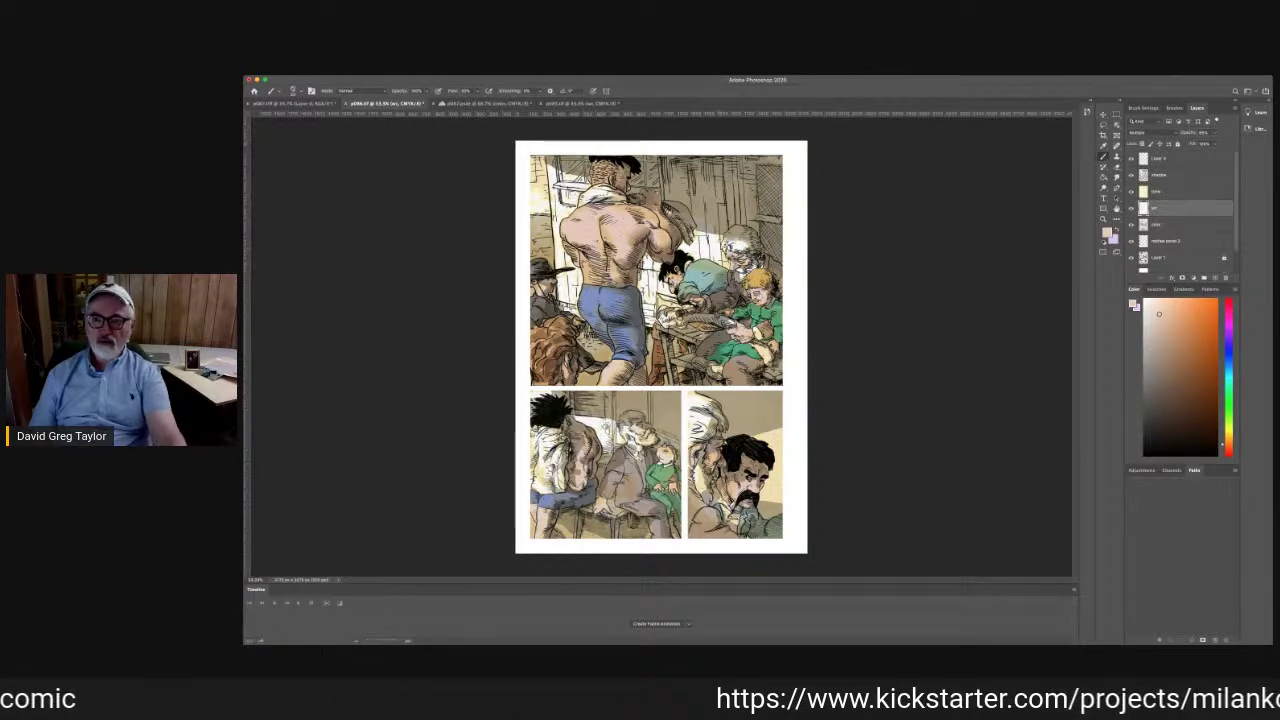
key("i")
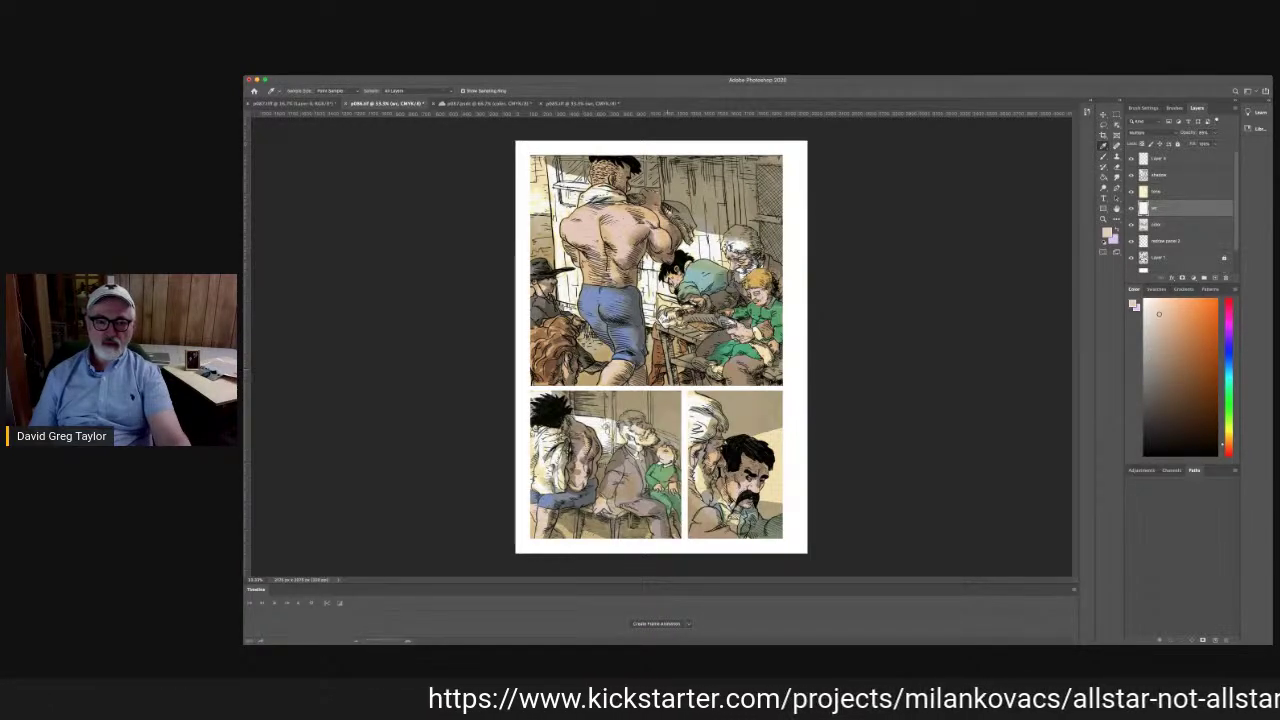
left_click(714, 368)
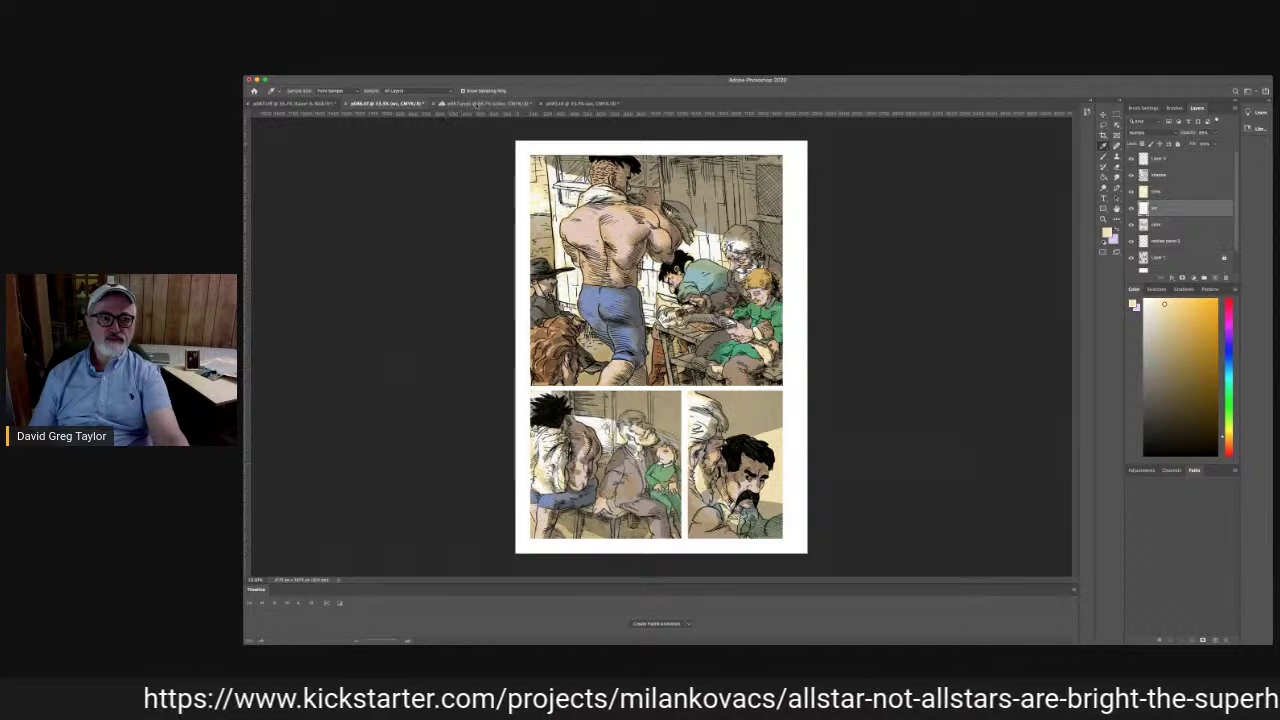
left_click(478, 104)
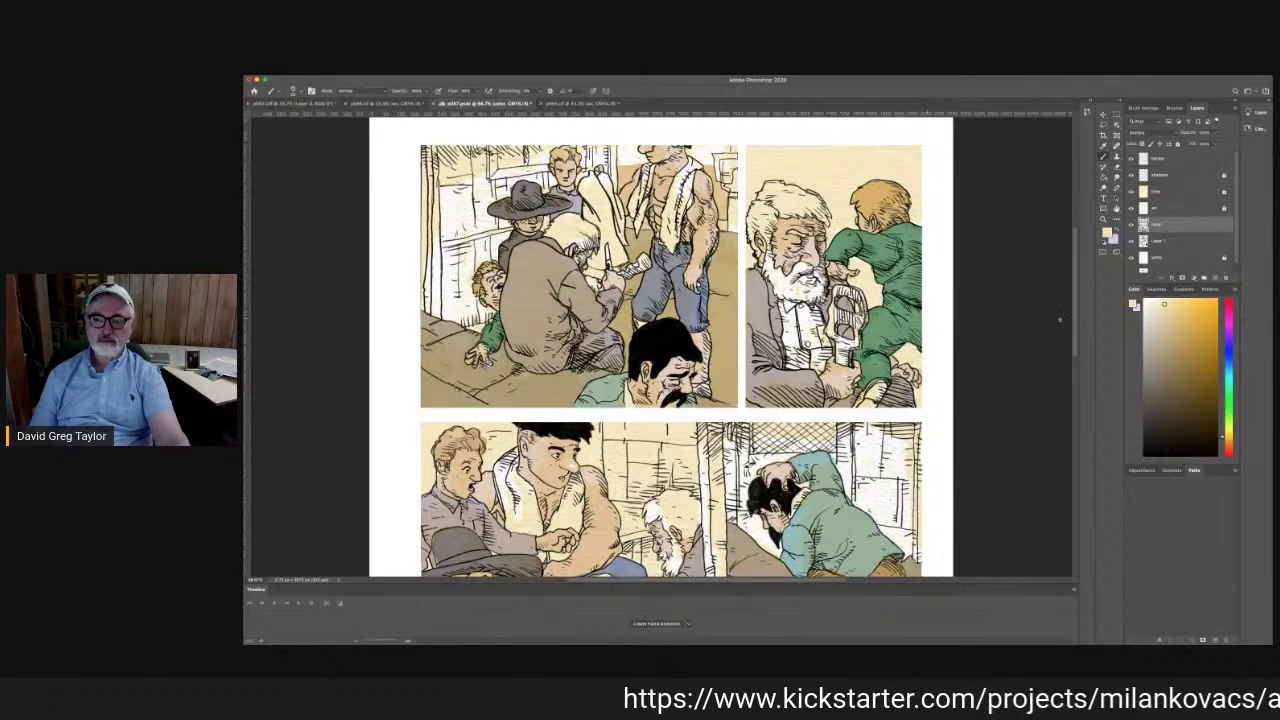
scroll(1059, 320, "down", 10)
scroll(660, 330, "down", 1)
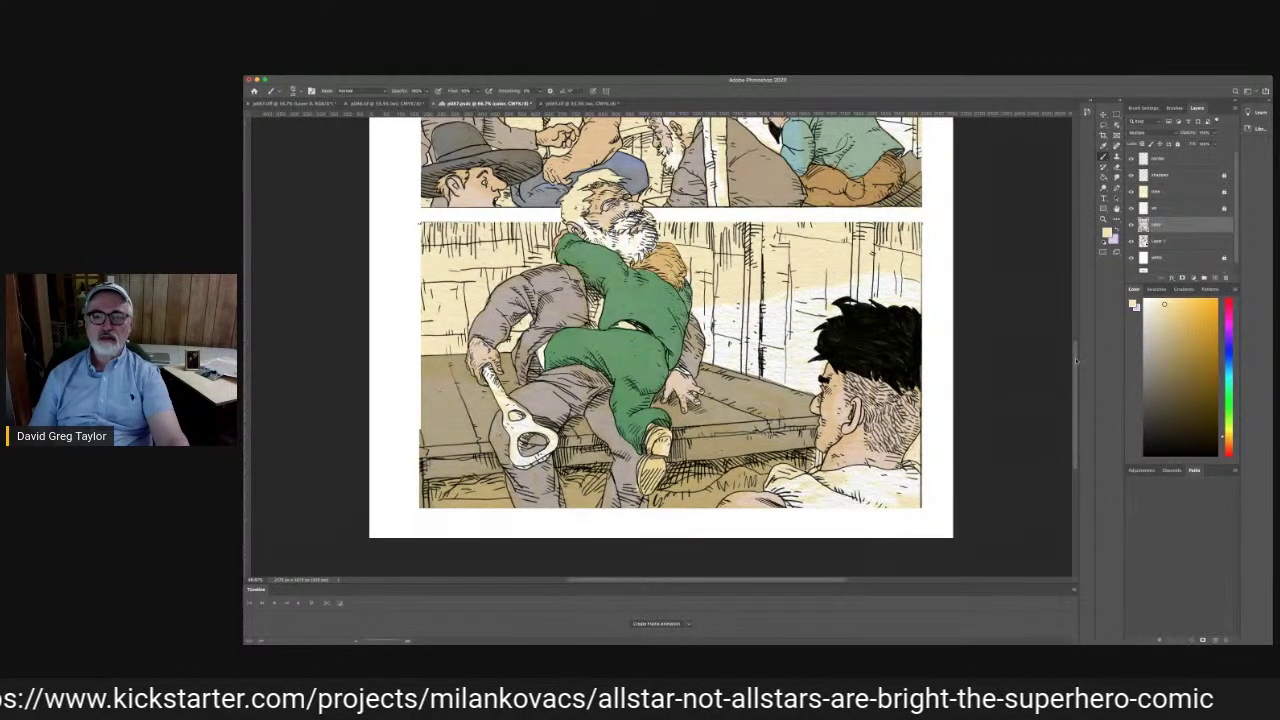
scroll(1072, 361, "down", 1)
scroll(1077, 361, "up", 10)
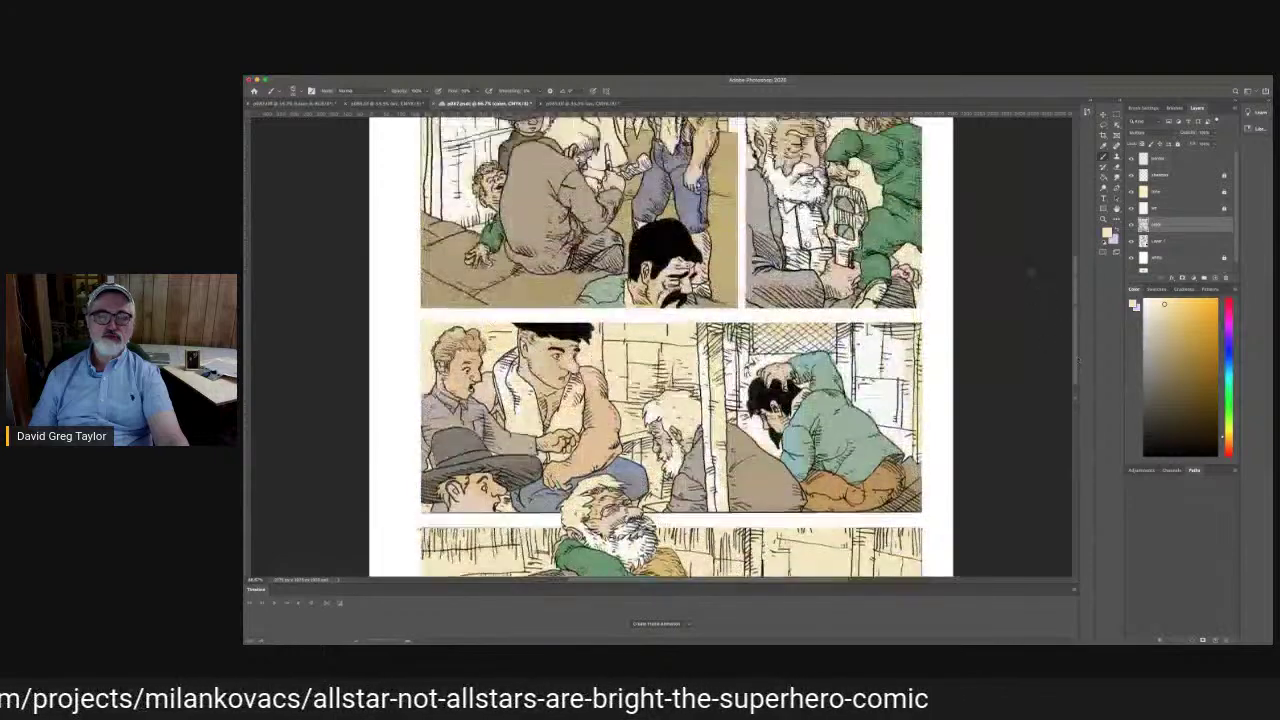
scroll(1026, 241, "up", 1)
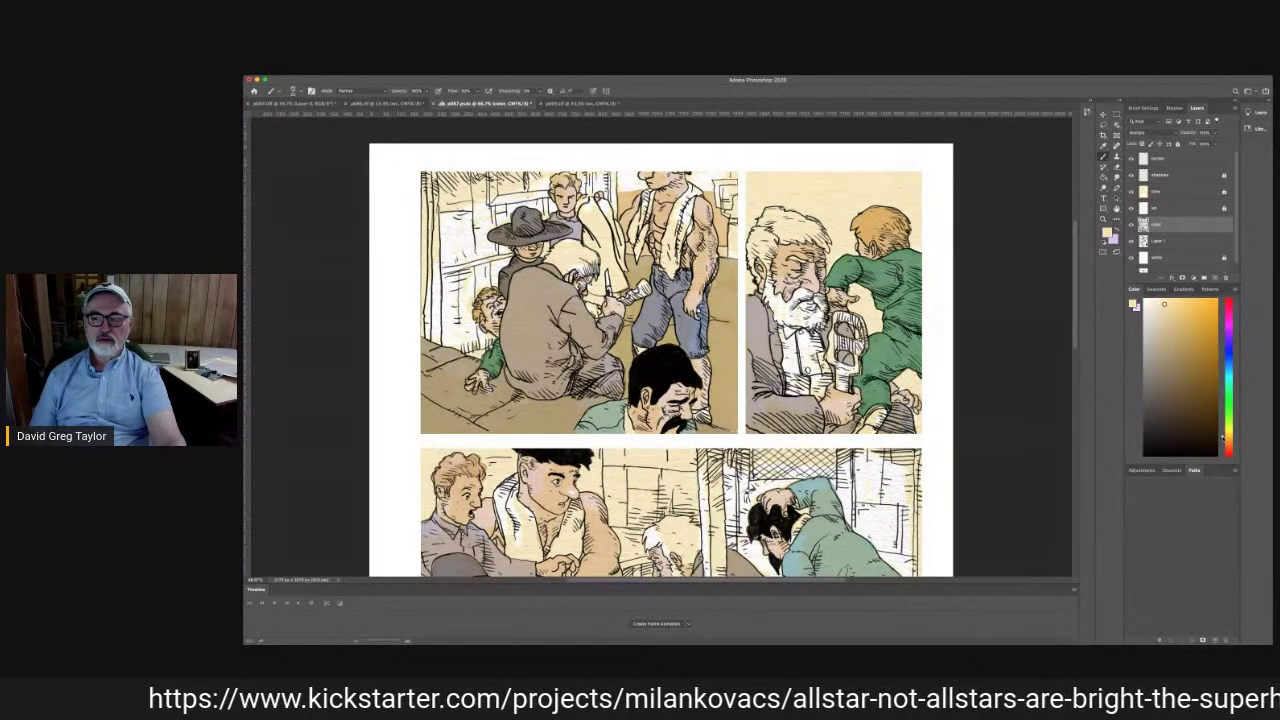
Shift the paint hue to orange-red and tint the building behind the standing man pale pink in the first panel
left_click_drag(1223, 439, 1227, 447)
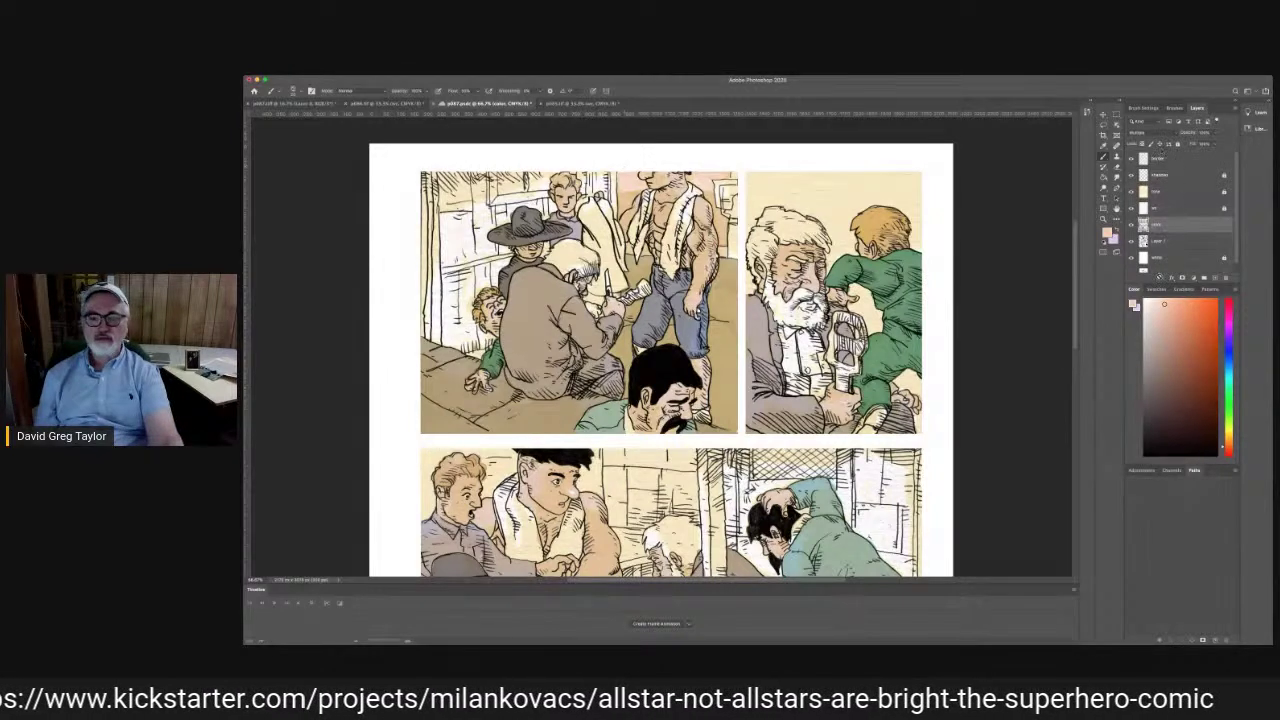
Ink black hatching strokes on Layer 1 across the ground beneath the seated man in the first panel
left_click(1147, 453)
left_click(1165, 241)
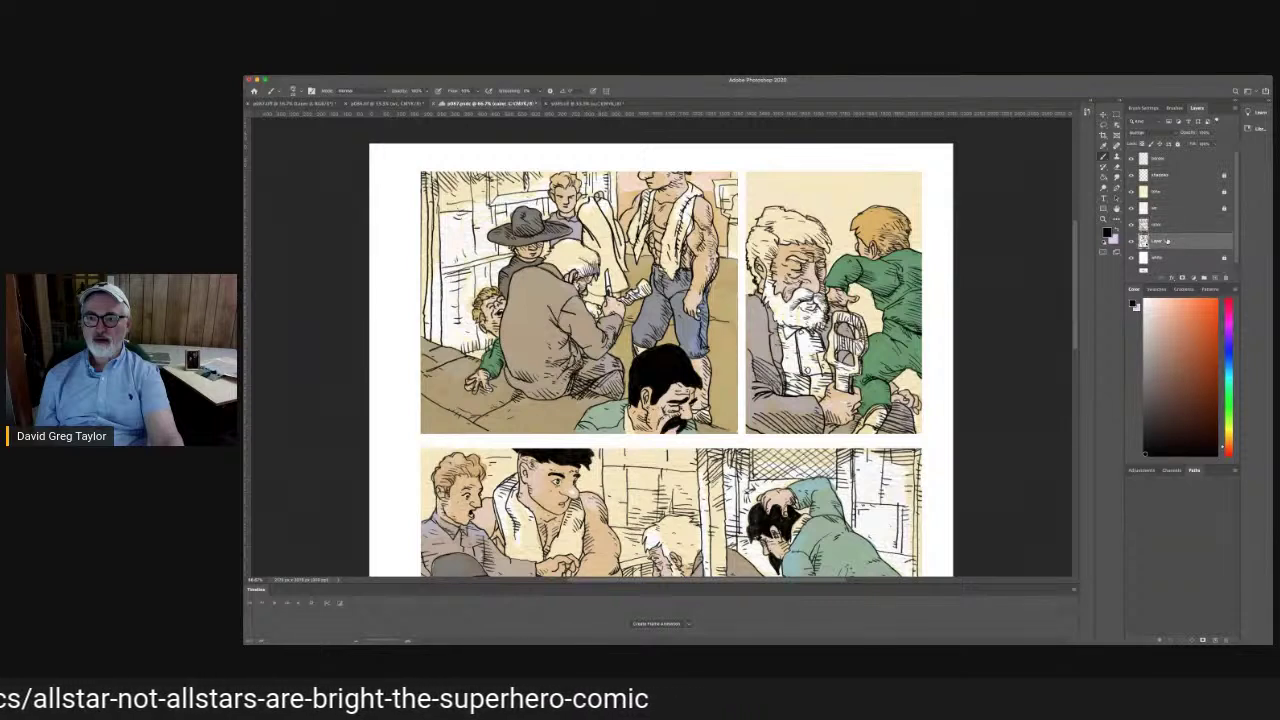
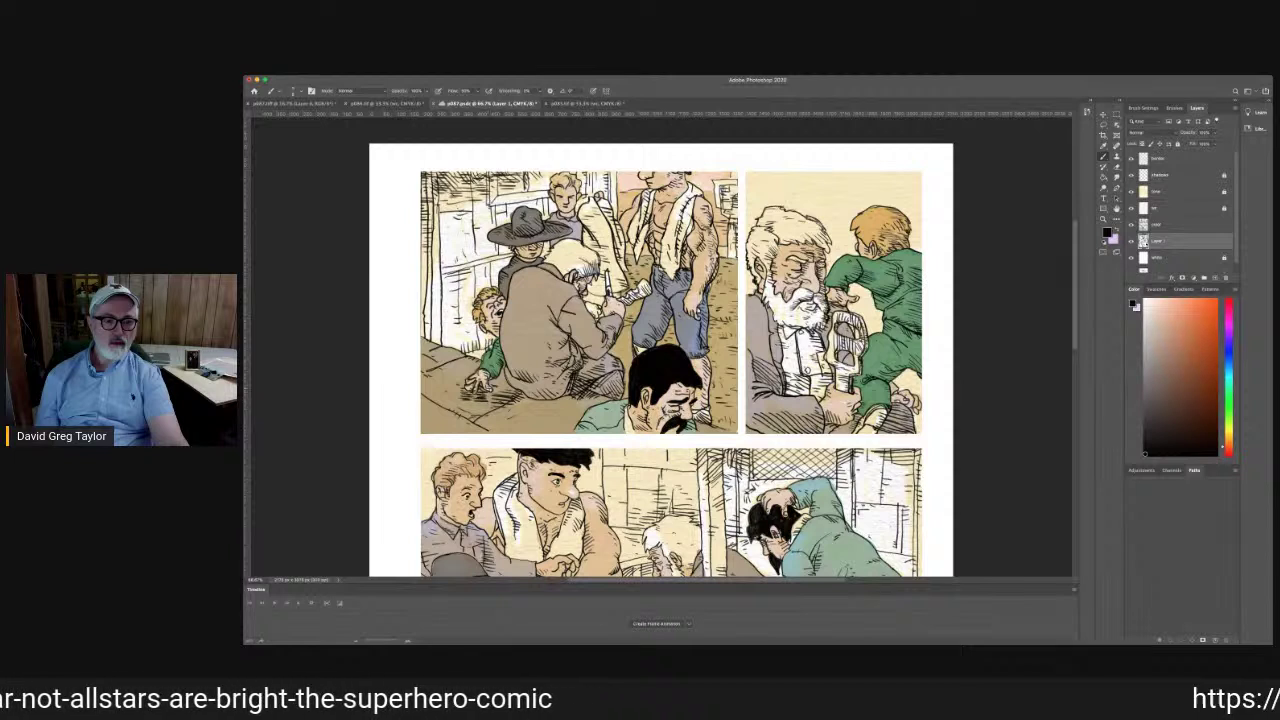
mouse_move(437, 392)
left_mouse_down()
mouse_move(570, 411)
mouse_move(560, 408)
left_mouse_up()
left_click_drag(512, 412, 556, 410)
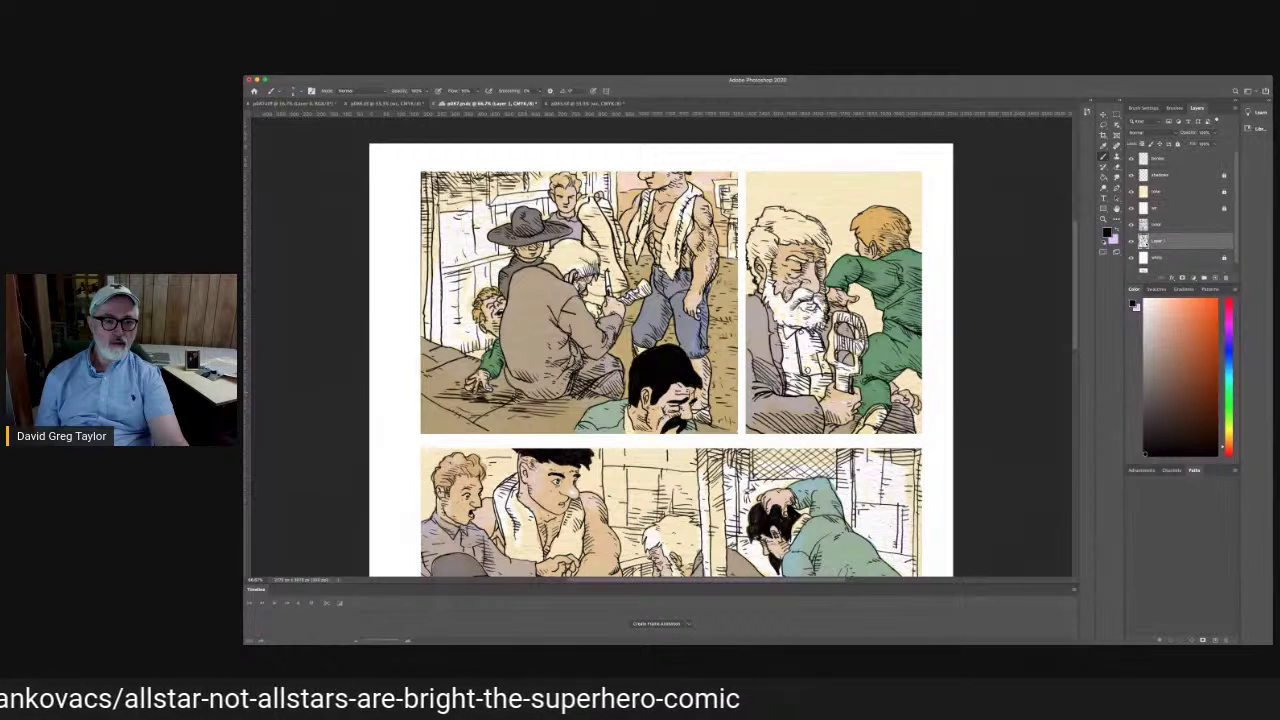
mouse_move(526, 390)
left_mouse_down()
mouse_move(578, 384)
mouse_move(558, 392)
left_mouse_up()
left_click_drag(530, 400, 548, 392)
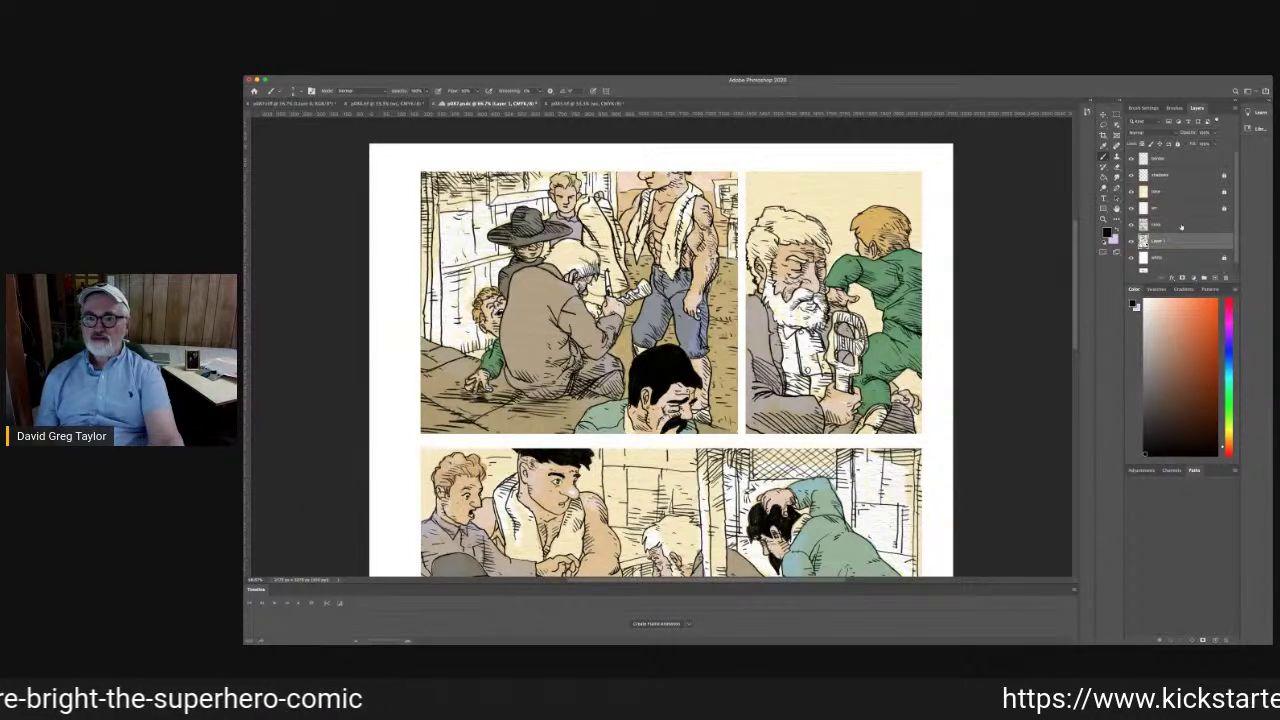
Add black fold and hatching lines to the seated man's coat on Layer 1, and save the document
left_click(1172, 225)
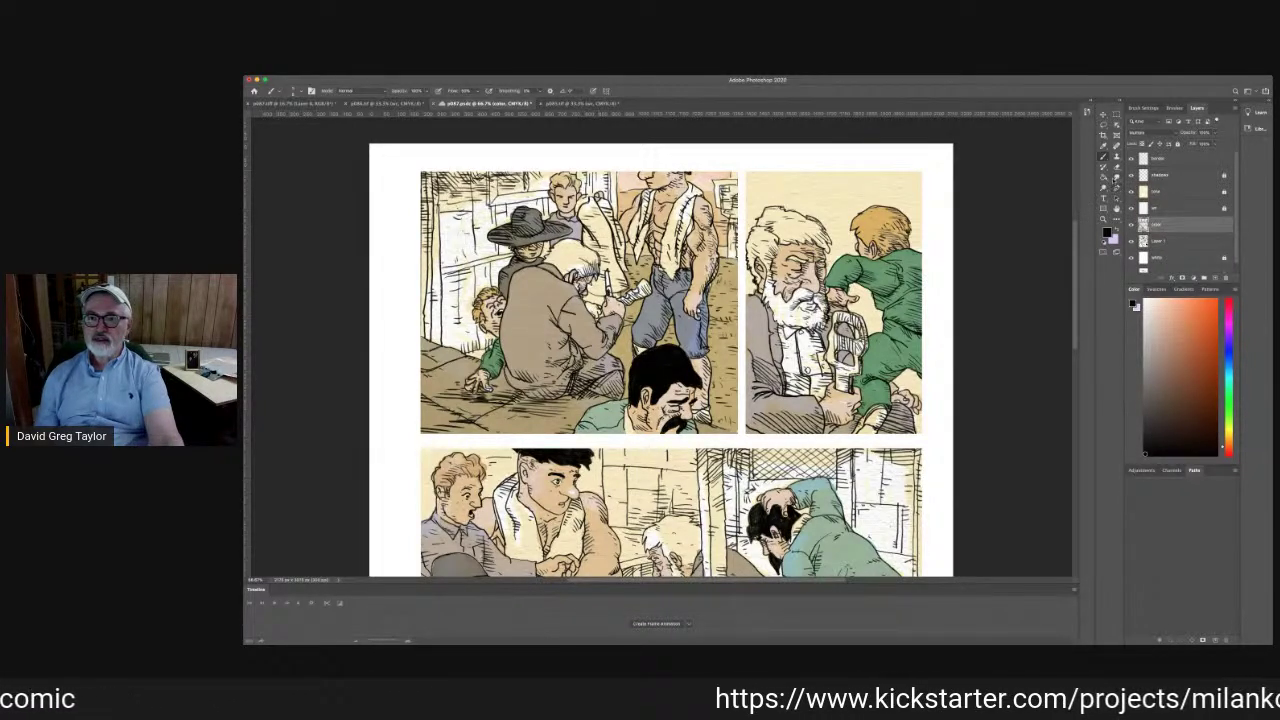
left_click(1117, 167)
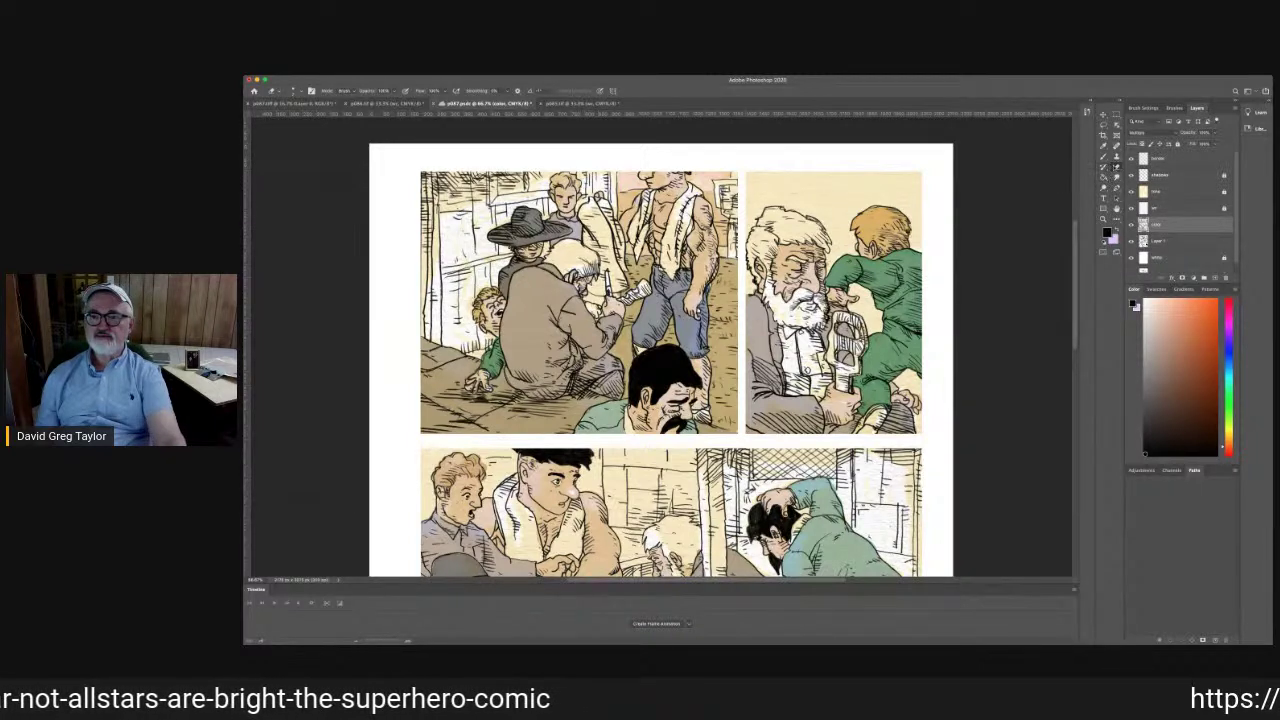
left_click(1104, 157)
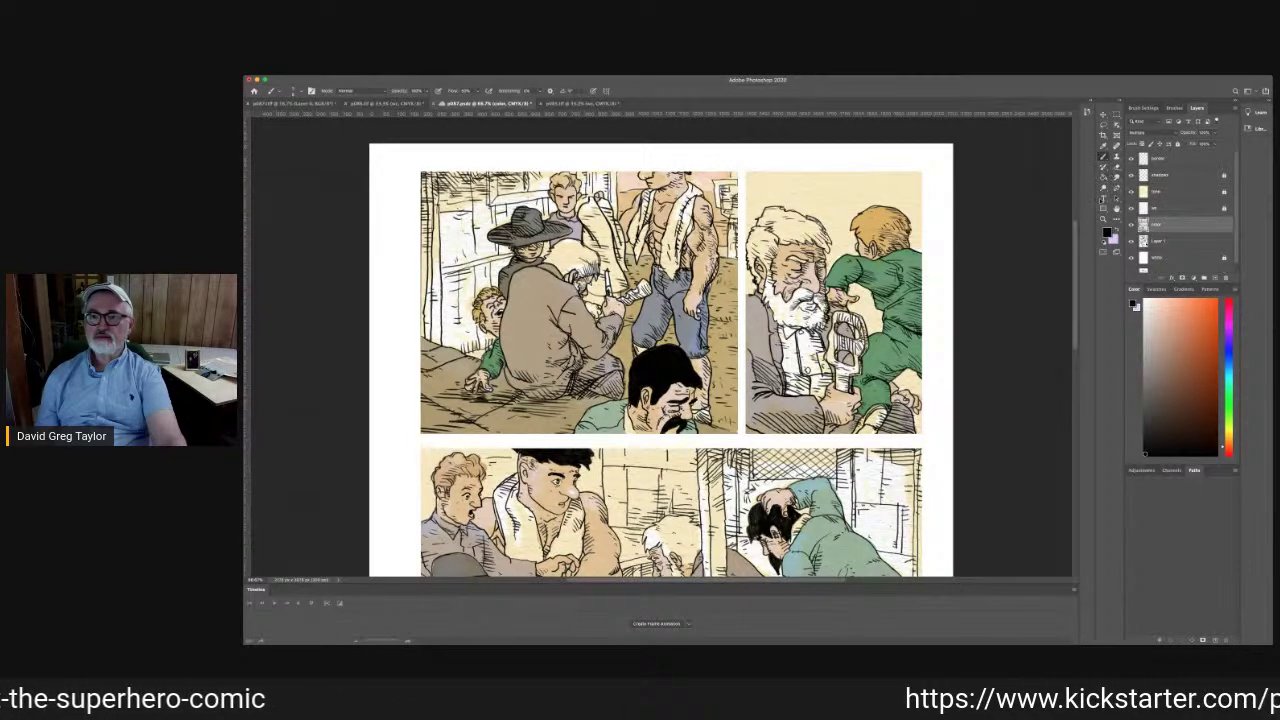
left_click(1169, 240)
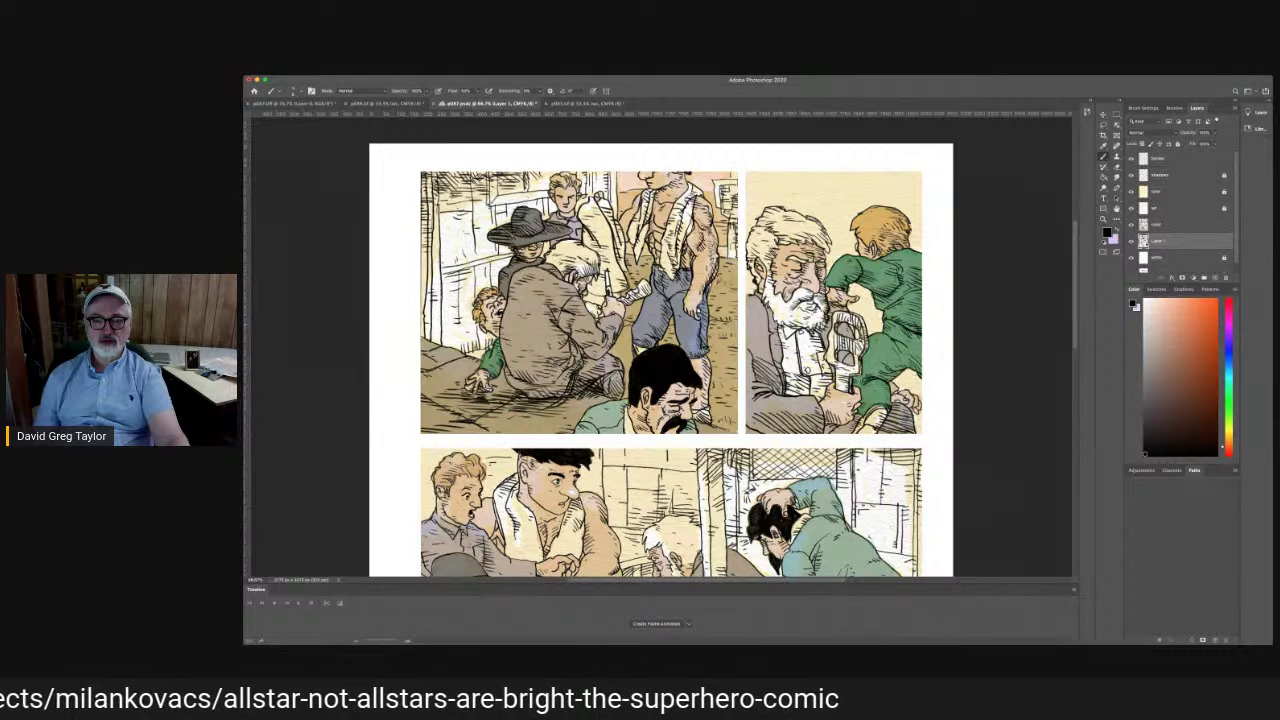
key("super+s")
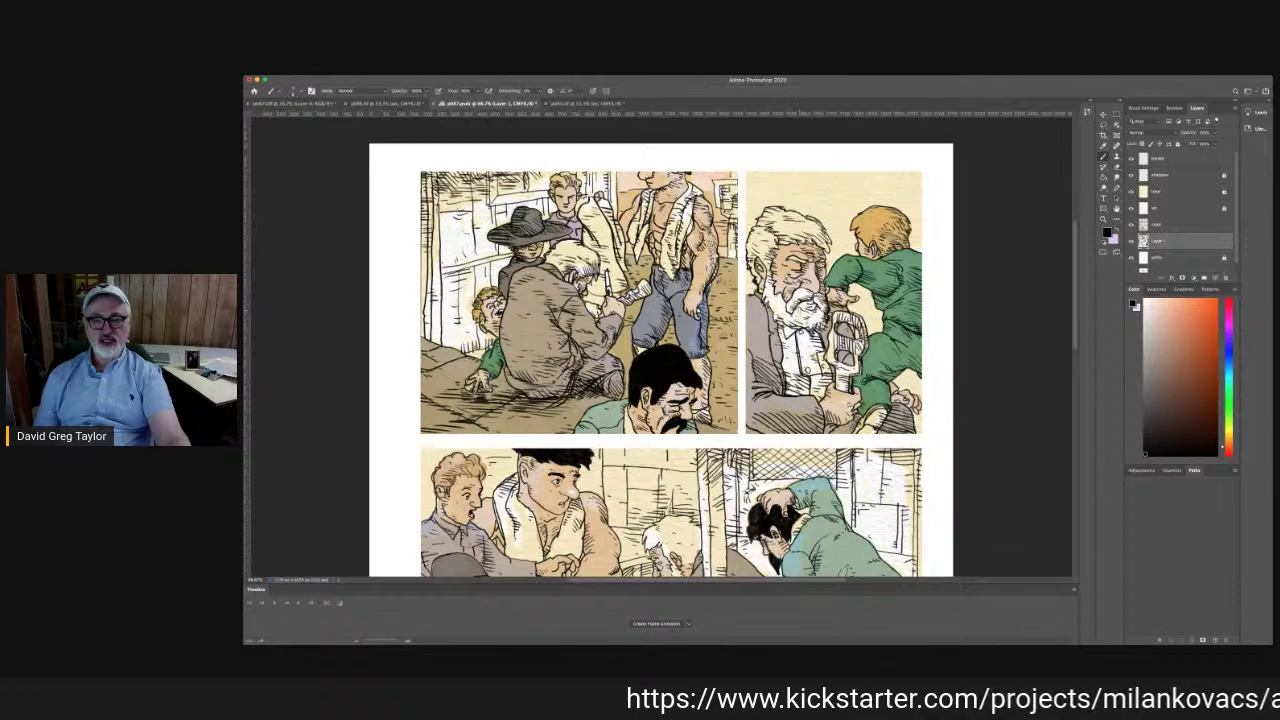
Sample a light tone from the bearded man in the second panel and make the color layer active for brushing
left_click(1104, 146)
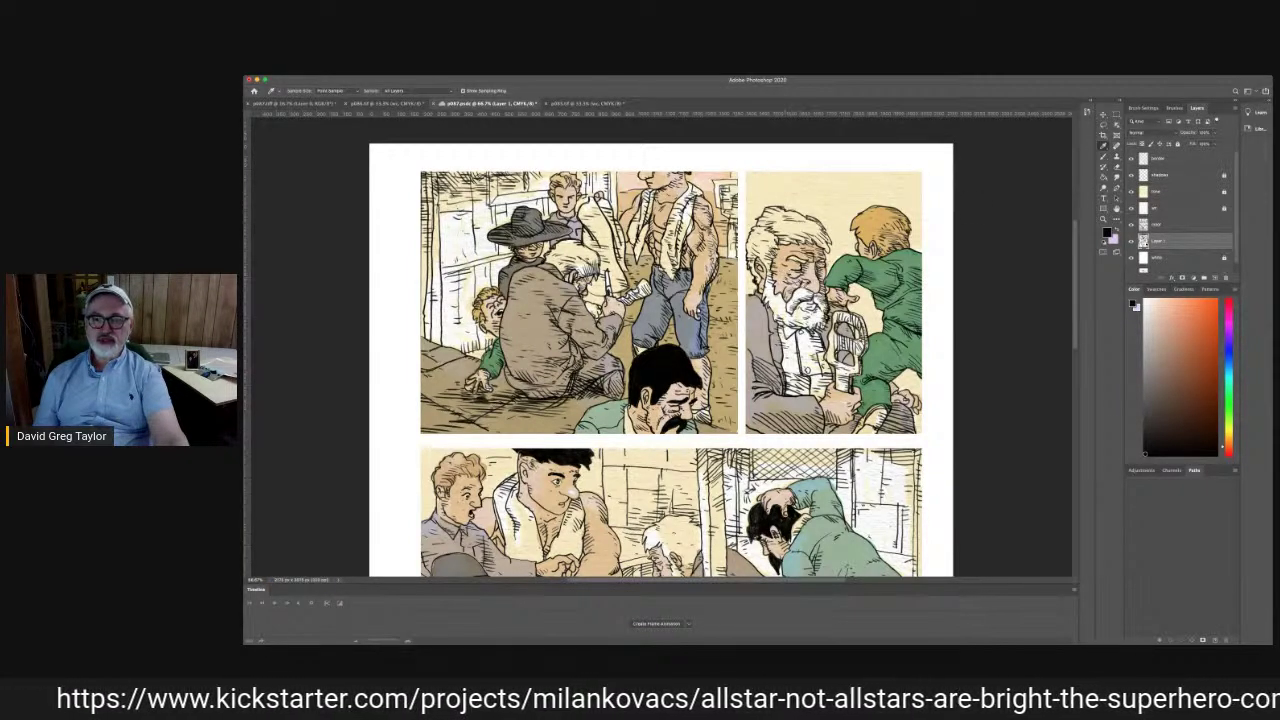
left_click(816, 285)
key("b")
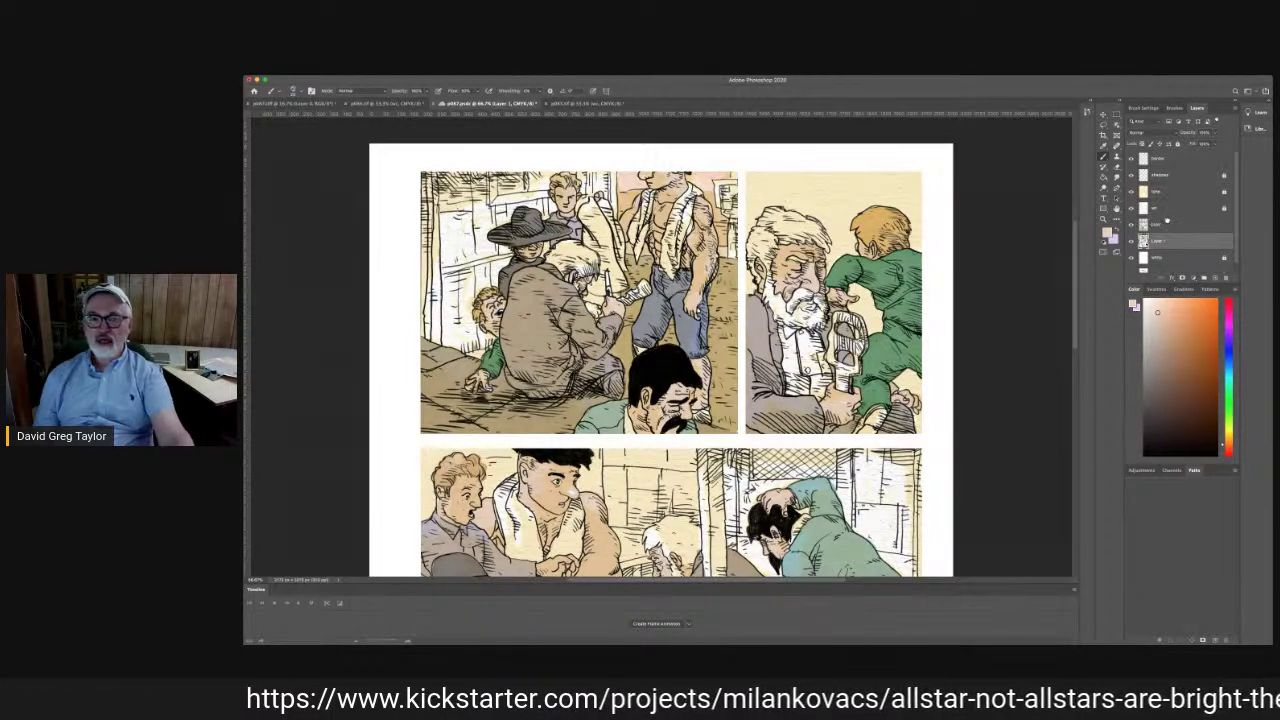
left_click(1162, 224)
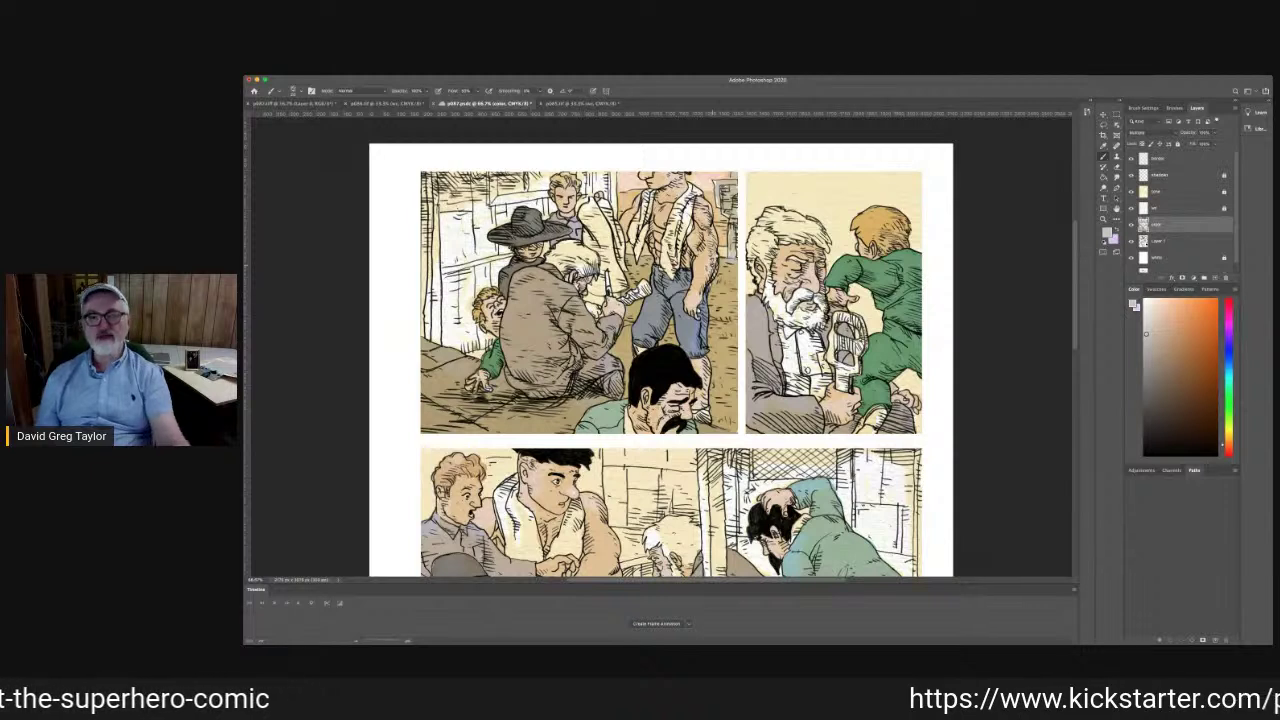
Sample a tone from the artwork and shift its hue to cyan-blue for a muted blue-grey shadow paint
left_click(1103, 146)
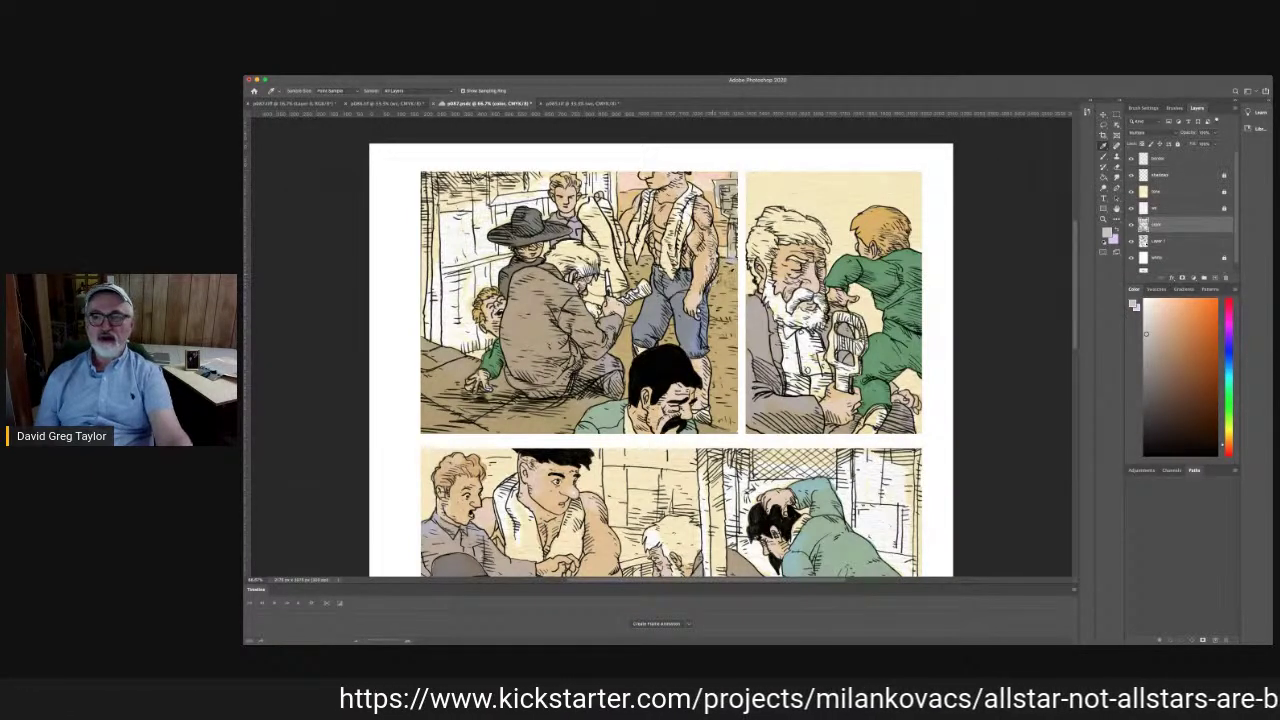
left_click(886, 201)
left_click(1103, 157)
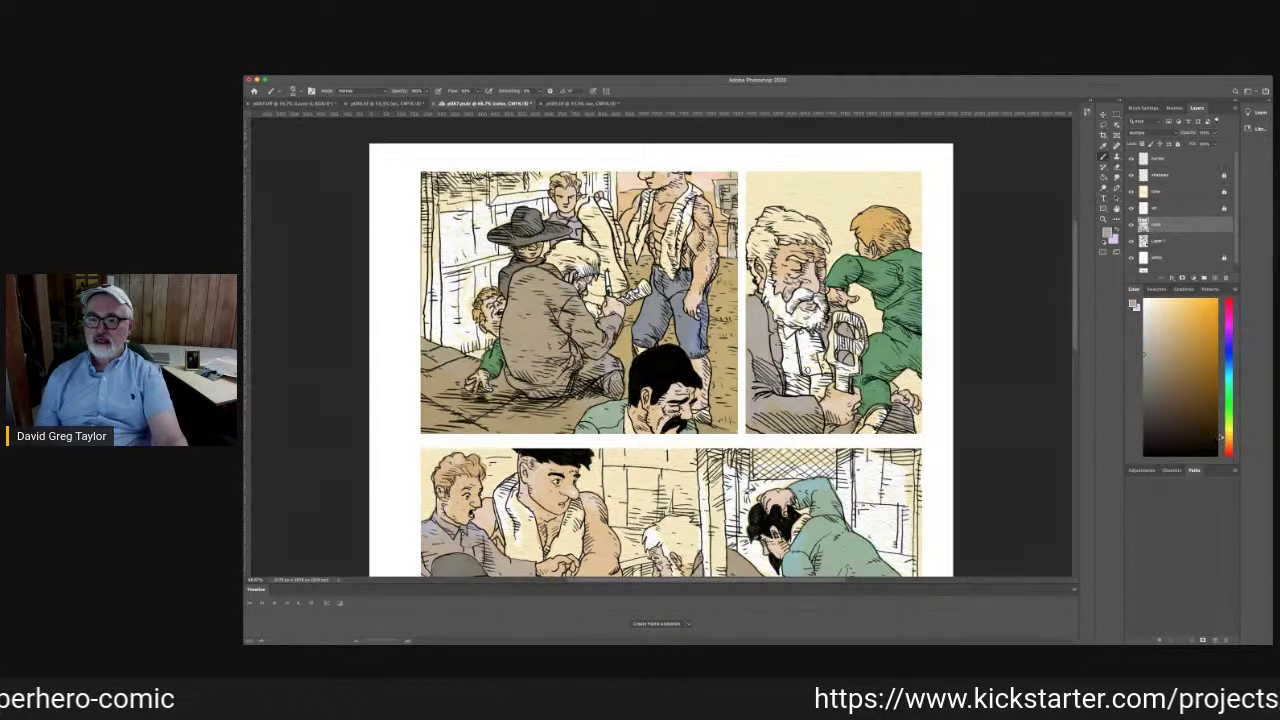
left_click(1222, 430)
left_click_drag(1222, 430, 1222, 369)
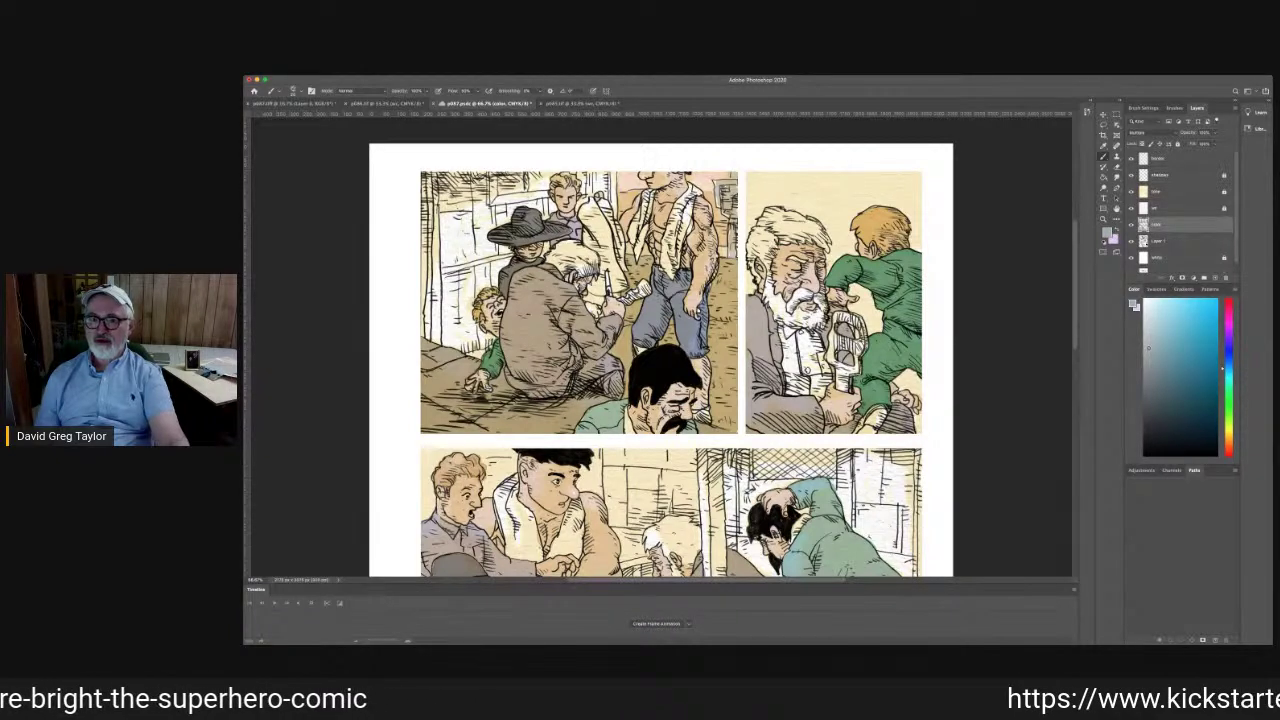
Unlock the shadows layer, lock the color layer and Layer 1, and make the shadows layer active
left_click(1170, 176)
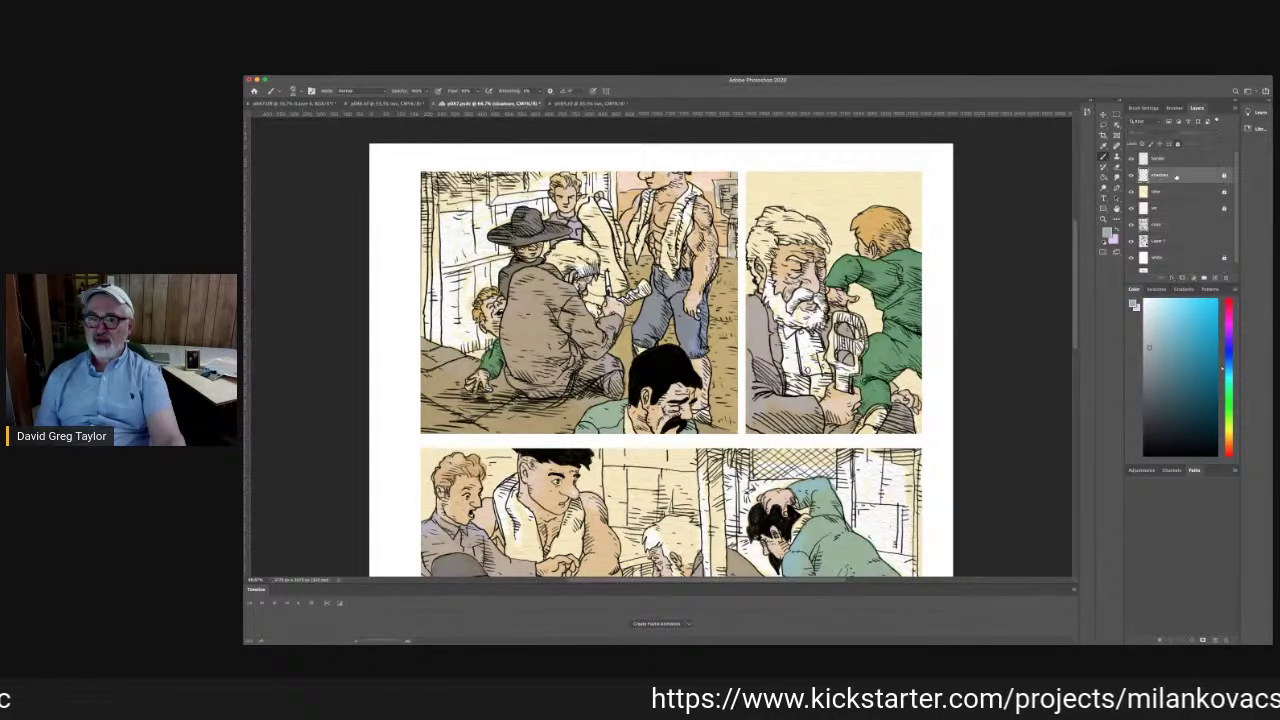
left_click(1216, 228)
left_click(1178, 145)
left_click(1203, 244)
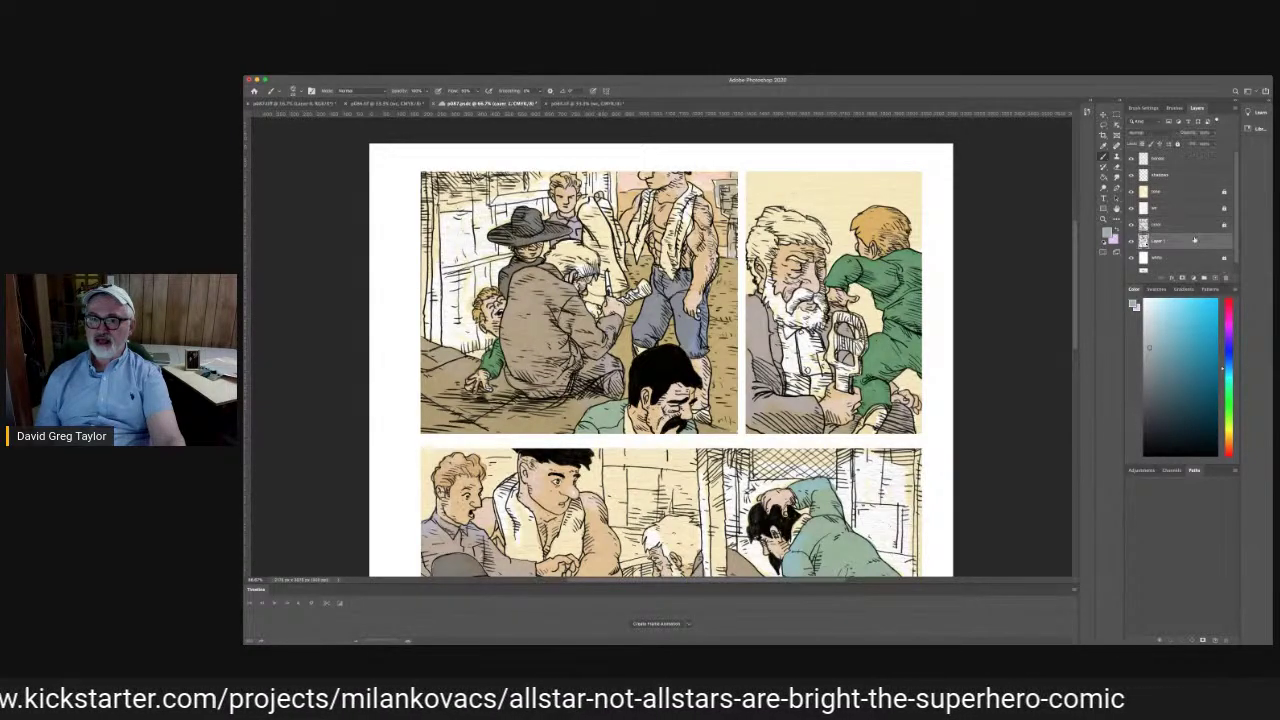
left_click(1205, 178)
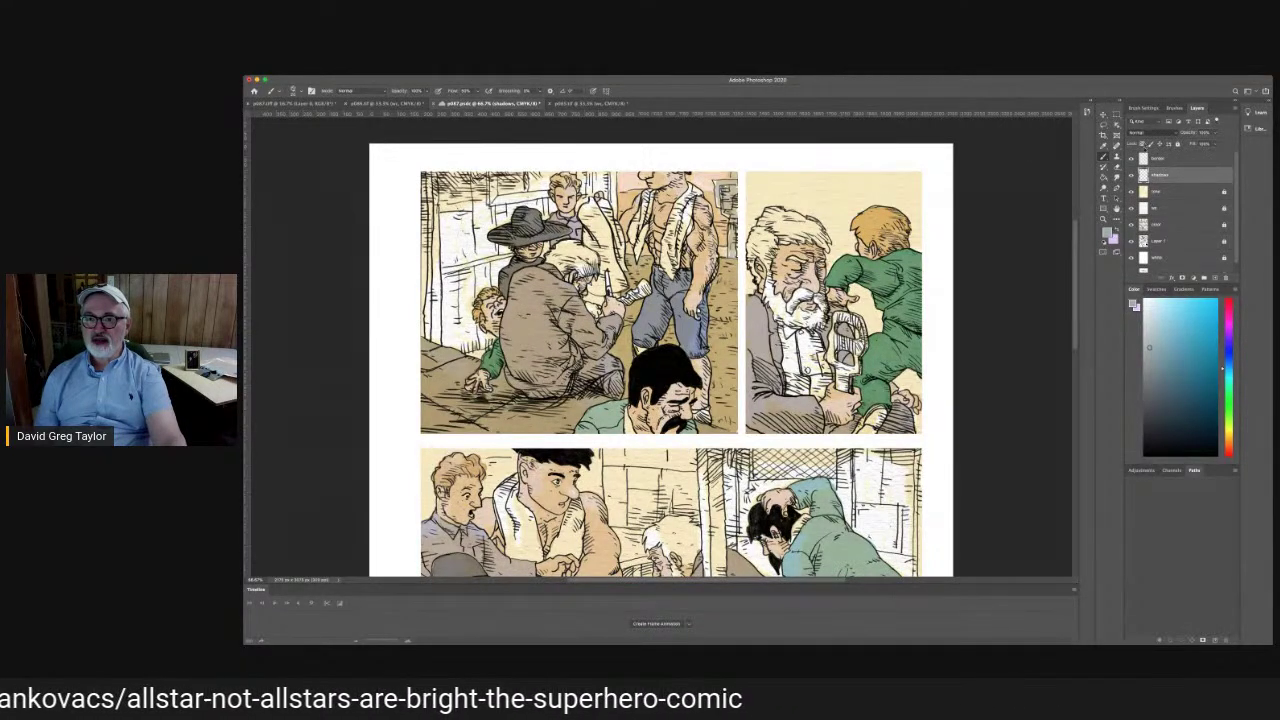
Set the shadows layer to Multiply and brush blue-grey shadows over the bearded man and the child in the second panel
left_click(1146, 157)
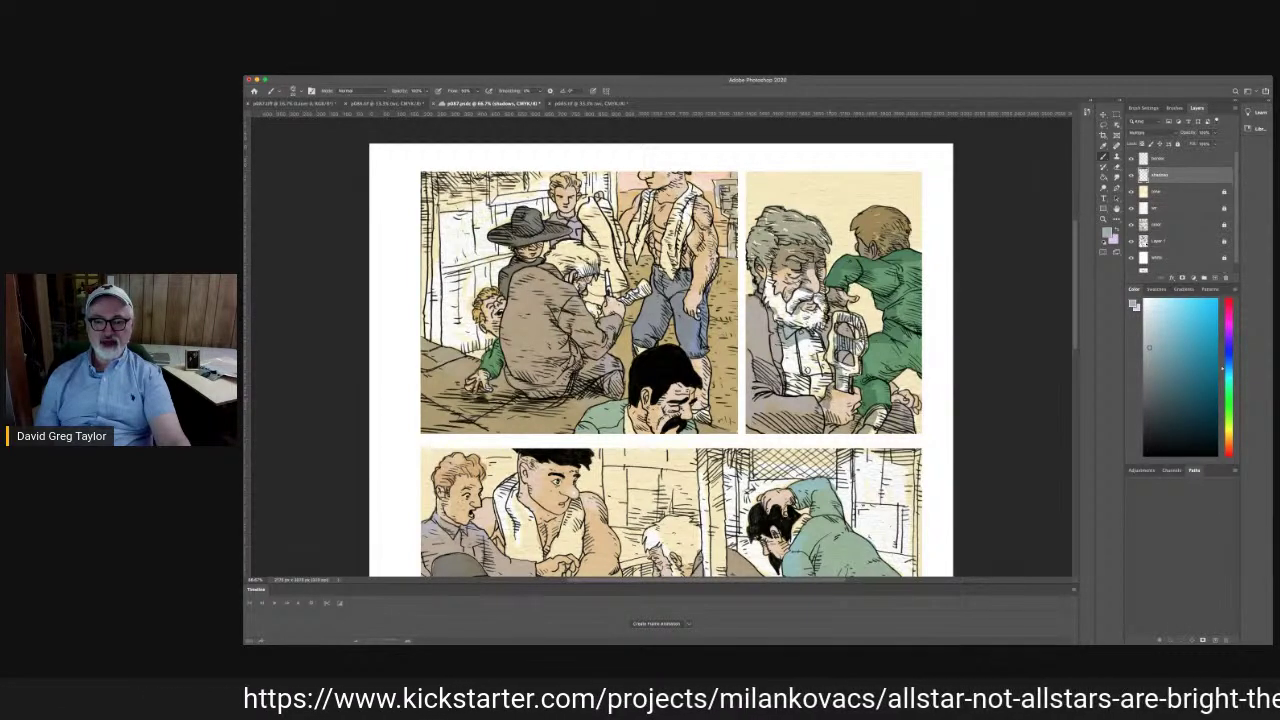
mouse_move(826, 414)
left_mouse_down()
mouse_move(772, 395)
mouse_move(778, 381)
mouse_move(753, 382)
mouse_move(765, 375)
mouse_move(755, 365)
left_mouse_up()
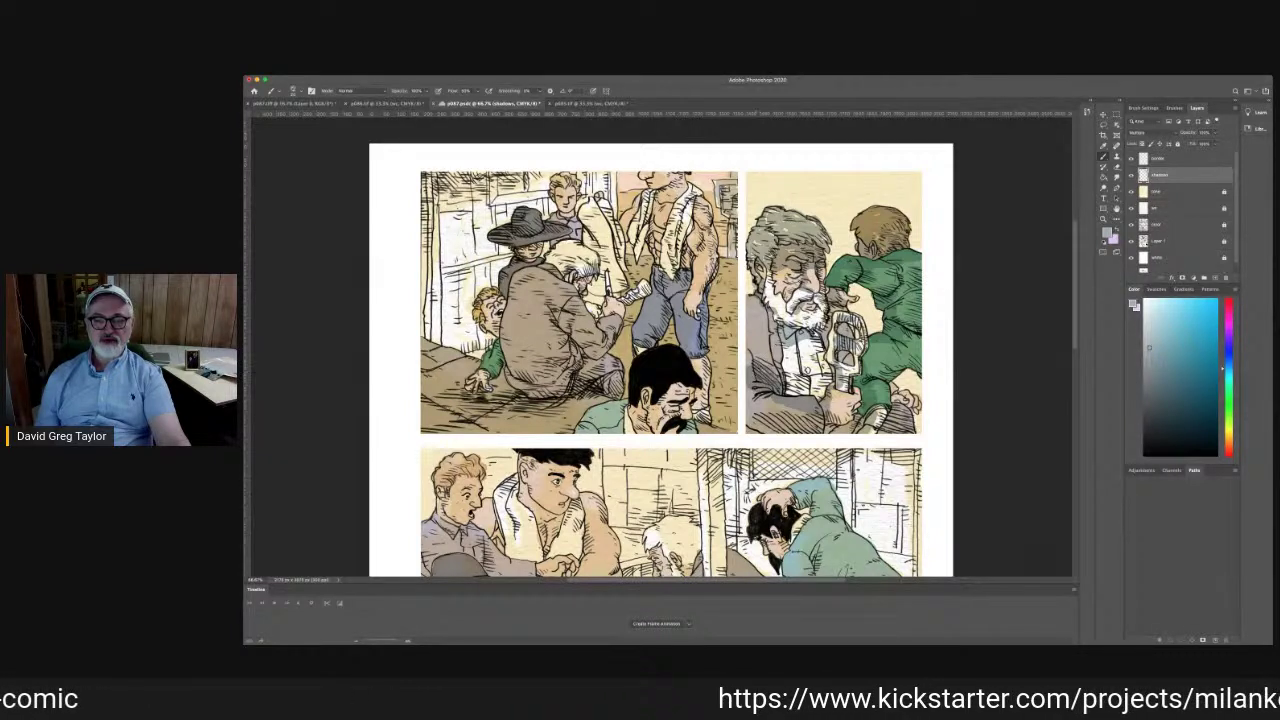
mouse_move(892, 411)
left_mouse_down()
mouse_move(896, 397)
mouse_move(882, 436)
mouse_move(825, 419)
left_mouse_up()
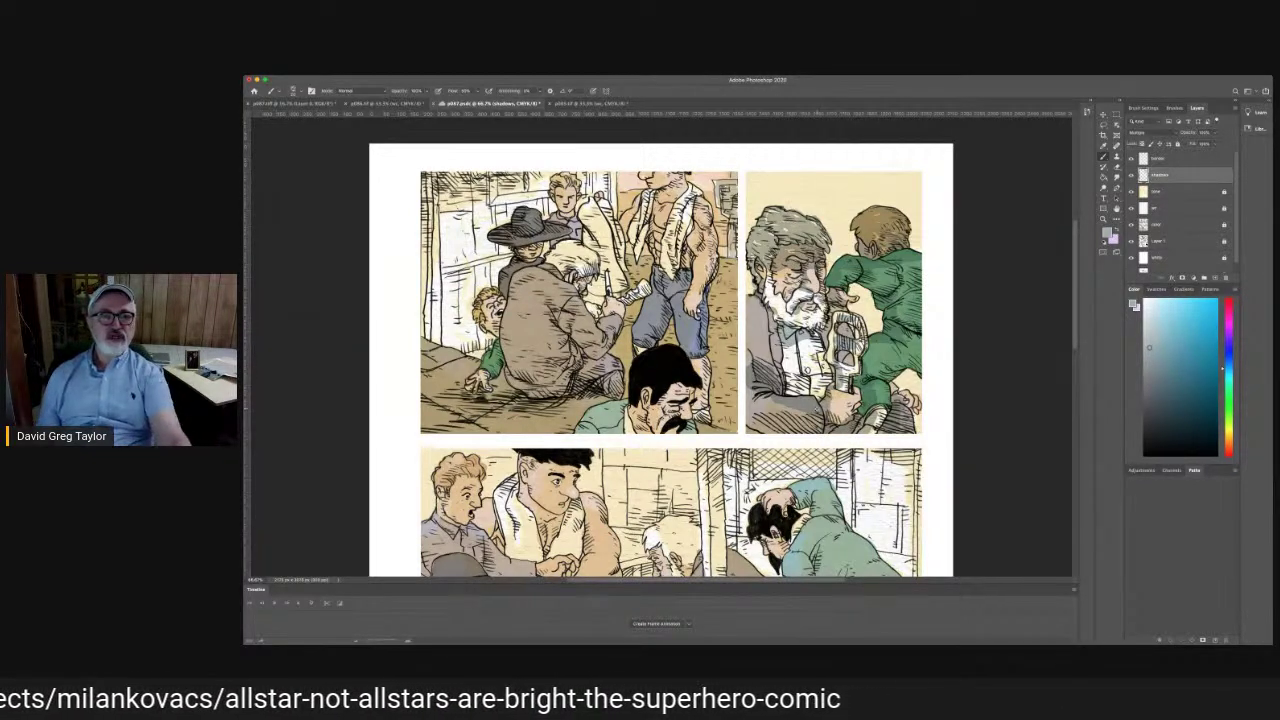
Brush blue-grey shadows under the roof, on the wall behind the hat, and over the seated man's hair in the first panel
mouse_move(420, 200)
left_mouse_down()
mouse_move(474, 206)
mouse_move(436, 213)
mouse_move(464, 208)
mouse_move(424, 190)
mouse_move(500, 177)
mouse_move(512, 181)
mouse_move(484, 192)
mouse_move(496, 197)
mouse_move(456, 212)
mouse_move(542, 201)
left_mouse_up()
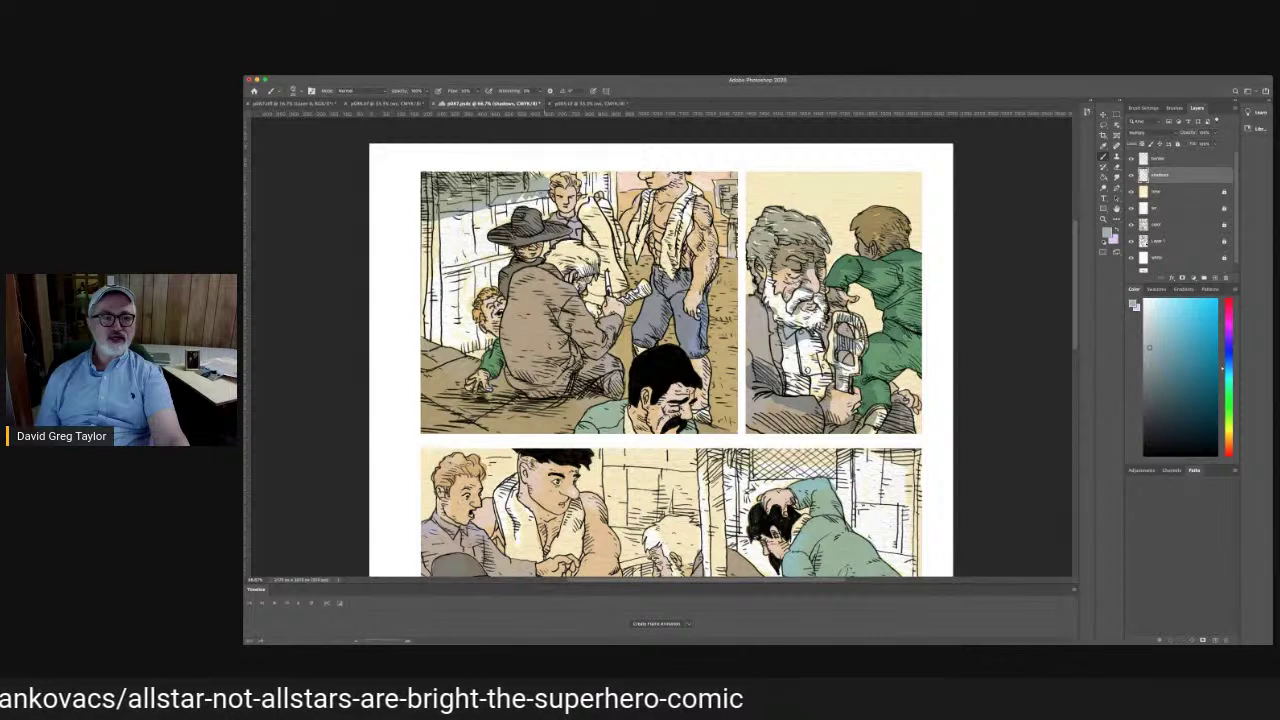
mouse_move(549, 178)
left_mouse_down()
mouse_move(509, 202)
mouse_move(530, 206)
left_mouse_up()
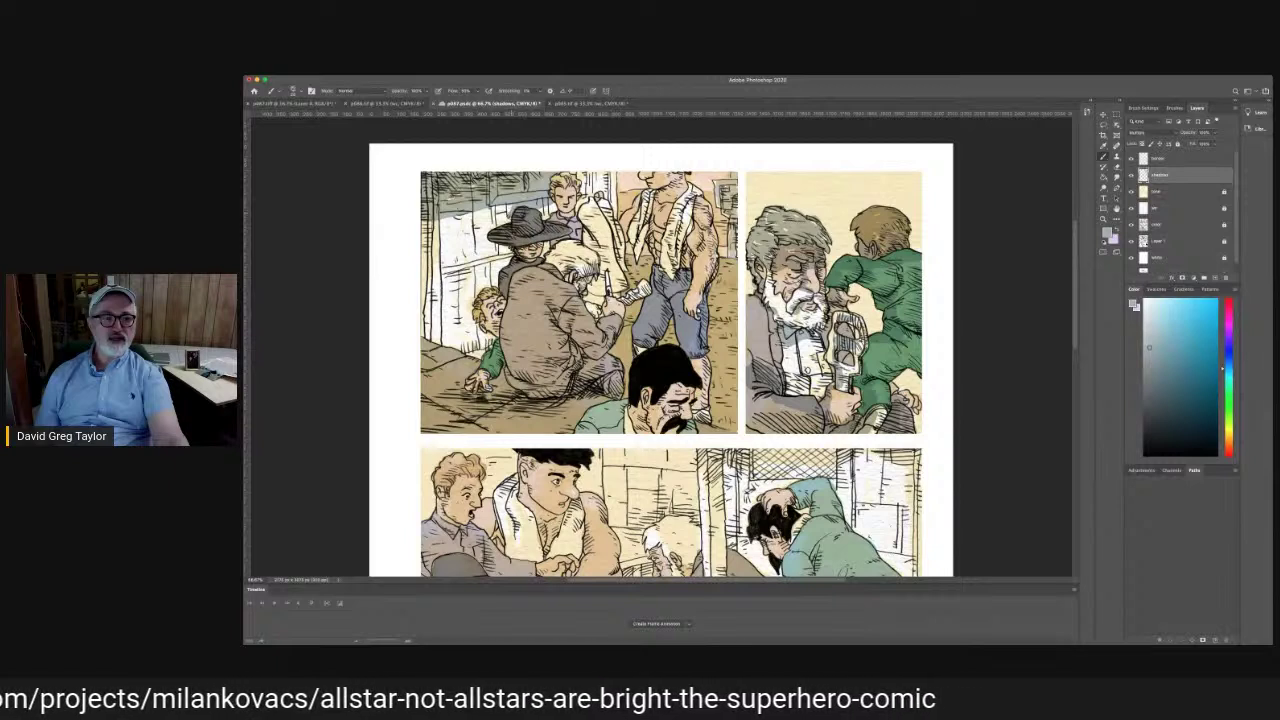
mouse_move(509, 219)
left_mouse_down()
mouse_move(475, 224)
mouse_move(475, 213)
mouse_move(506, 213)
left_mouse_up()
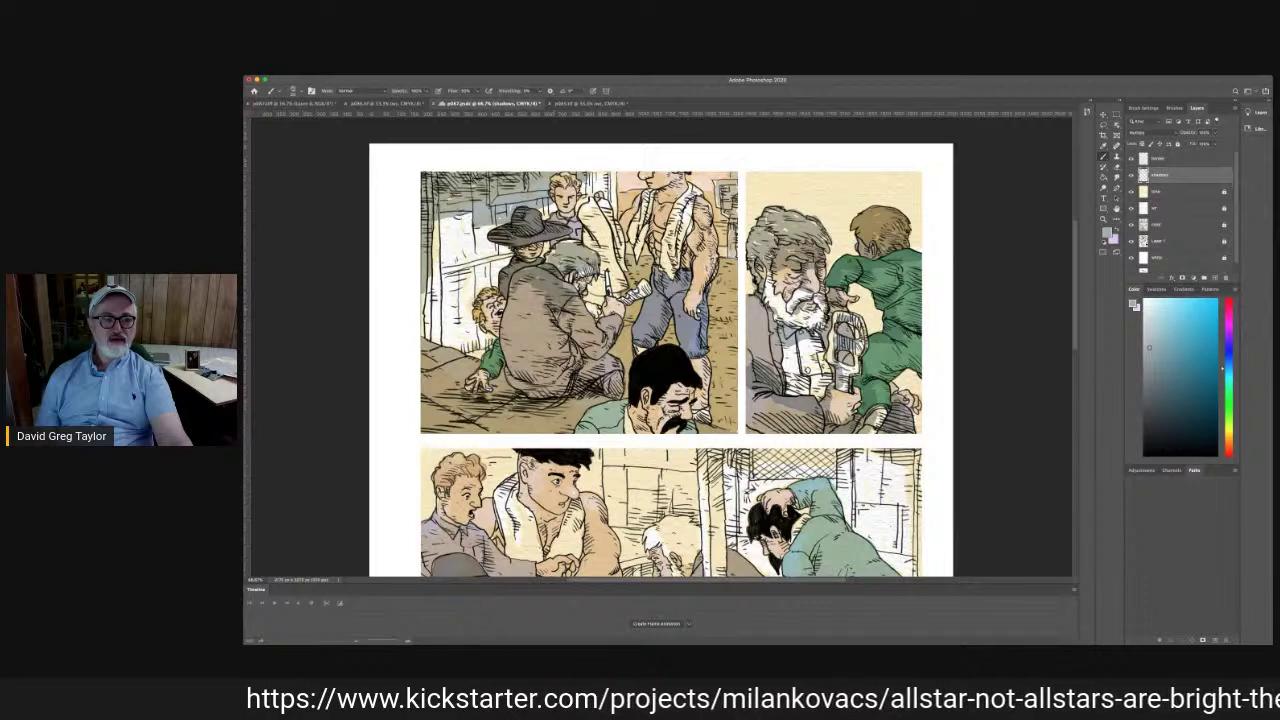
Shade the seated man's coat, the foreground ground and the mustached man's green shirt in the first panel
mouse_move(520, 287)
left_mouse_down()
mouse_move(542, 292)
mouse_move(508, 310)
mouse_move(534, 300)
mouse_move(554, 320)
mouse_move(568, 314)
mouse_move(584, 342)
mouse_move(564, 326)
mouse_move(598, 352)
mouse_move(500, 322)
mouse_move(503, 352)
mouse_move(538, 344)
mouse_move(516, 340)
mouse_move(578, 362)
mouse_move(550, 393)
mouse_move(508, 373)
mouse_move(522, 358)
mouse_move(554, 365)
mouse_move(530, 372)
mouse_move(558, 382)
mouse_move(534, 388)
left_mouse_up()
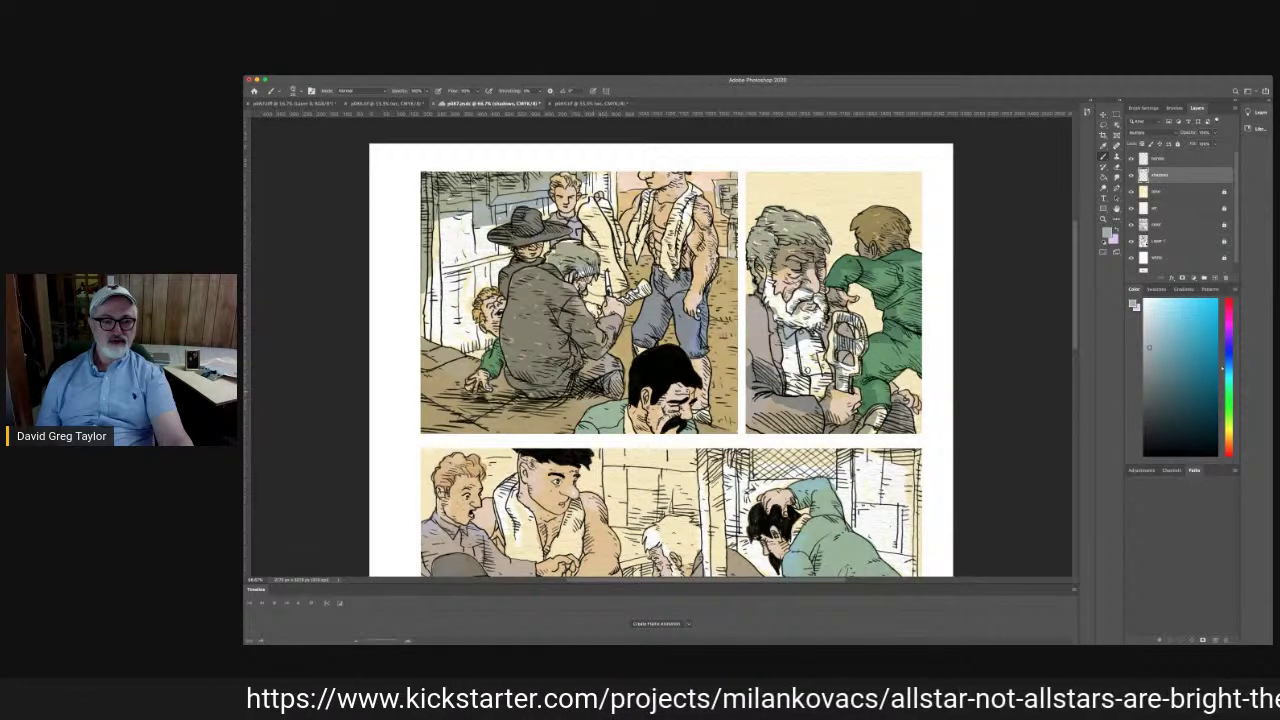
mouse_move(480, 424)
left_mouse_down()
mouse_move(552, 404)
mouse_move(472, 427)
mouse_move(506, 398)
mouse_move(482, 384)
mouse_move(521, 401)
mouse_move(434, 398)
mouse_move(424, 412)
mouse_move(470, 416)
mouse_move(430, 426)
mouse_move(464, 432)
mouse_move(432, 436)
left_mouse_up()
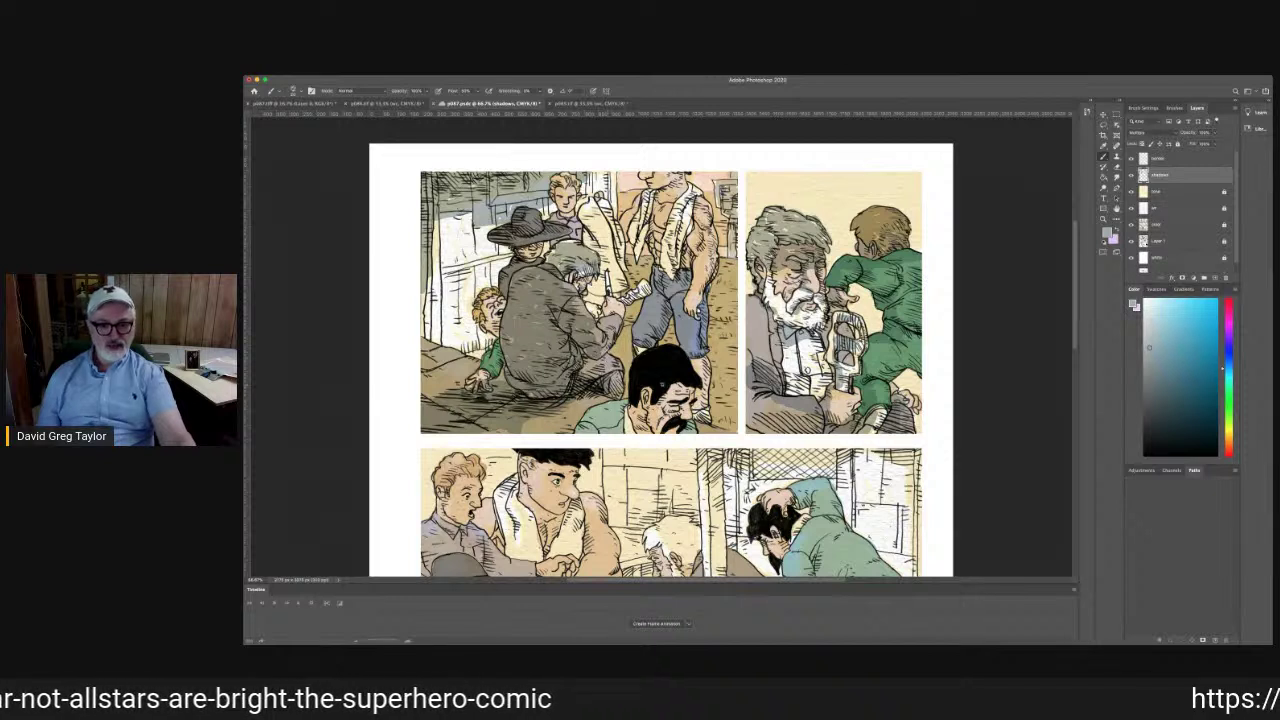
mouse_move(672, 381)
left_mouse_down()
mouse_move(661, 404)
mouse_move(684, 416)
mouse_move(651, 411)
mouse_move(641, 393)
mouse_move(628, 431)
mouse_move(652, 420)
mouse_move(669, 433)
mouse_move(597, 430)
left_mouse_up()
left_click_drag(626, 405, 585, 433)
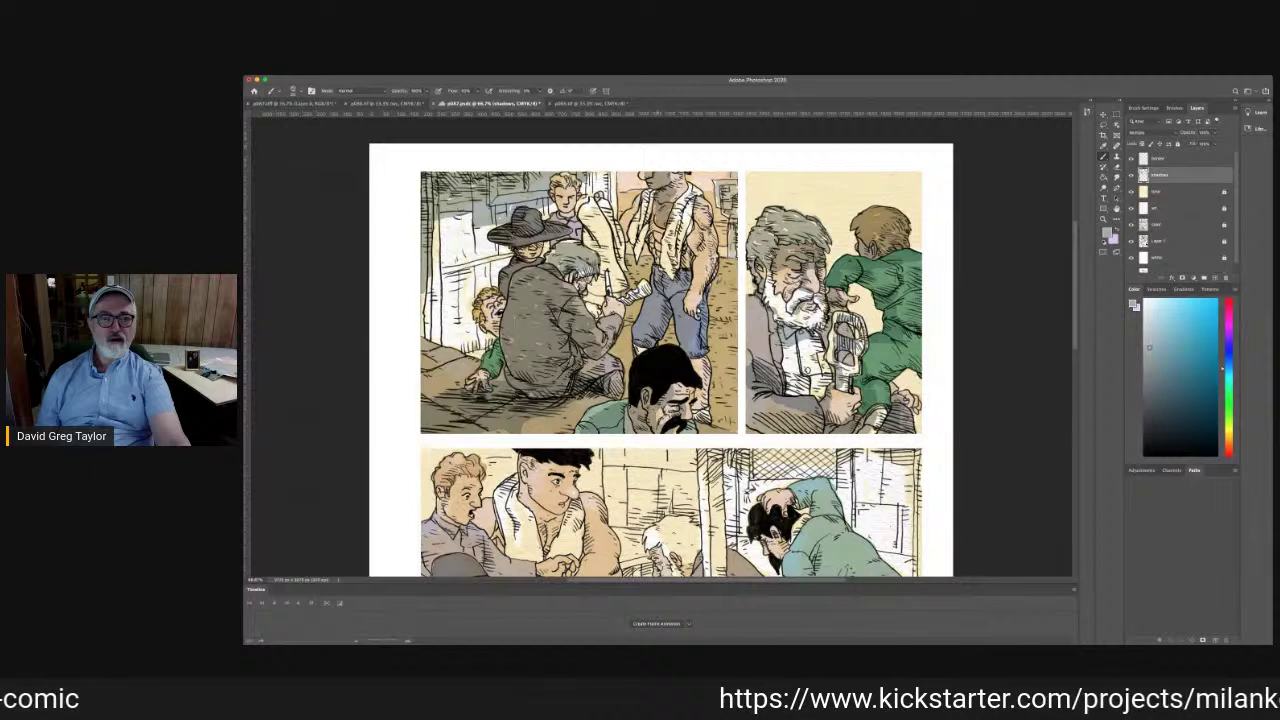
Brush shadows down the standing man's torso, towel and jeans in the first panel
mouse_move(653, 219)
left_mouse_down()
mouse_move(672, 278)
mouse_move(688, 198)
mouse_move(669, 270)
mouse_move(684, 256)
mouse_move(687, 268)
mouse_move(694, 212)
mouse_move(701, 267)
mouse_move(685, 318)
mouse_move(680, 280)
mouse_move(672, 288)
mouse_move(661, 262)
mouse_move(654, 312)
mouse_move(651, 294)
left_mouse_up()
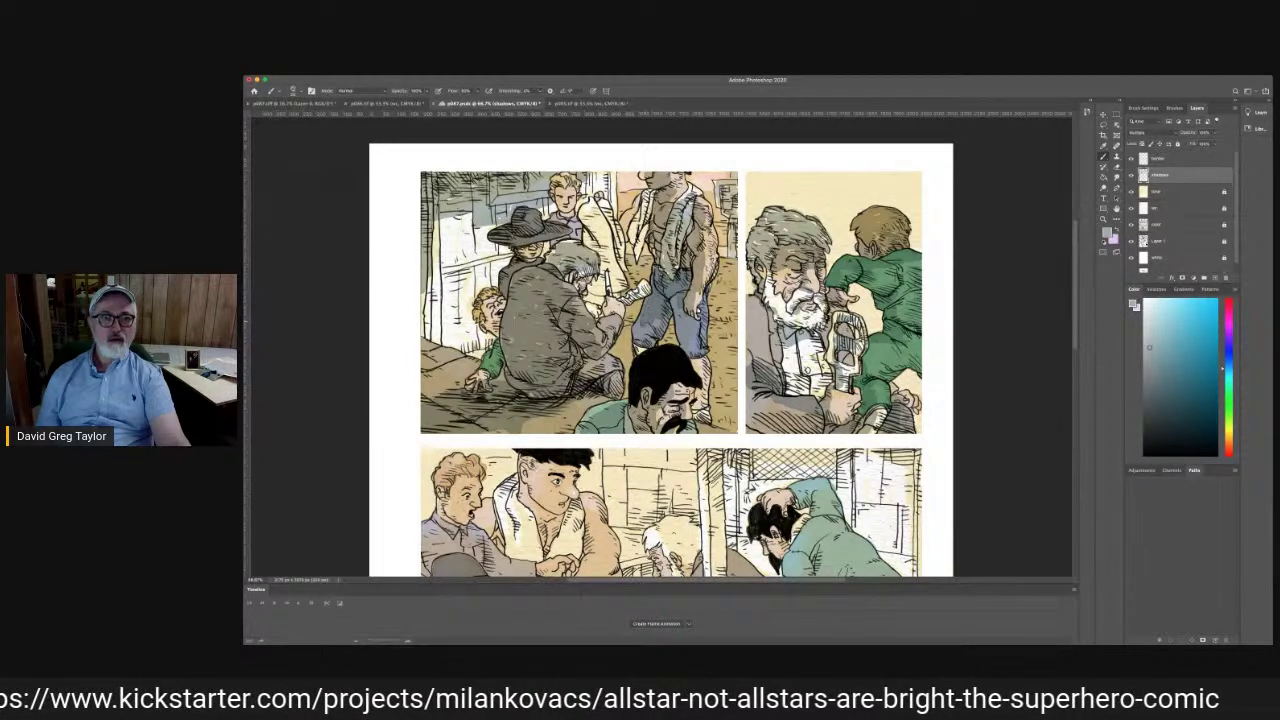
left_click_drag(655, 322, 636, 356)
mouse_move(668, 309)
left_mouse_down()
mouse_move(701, 368)
mouse_move(701, 399)
left_mouse_up()
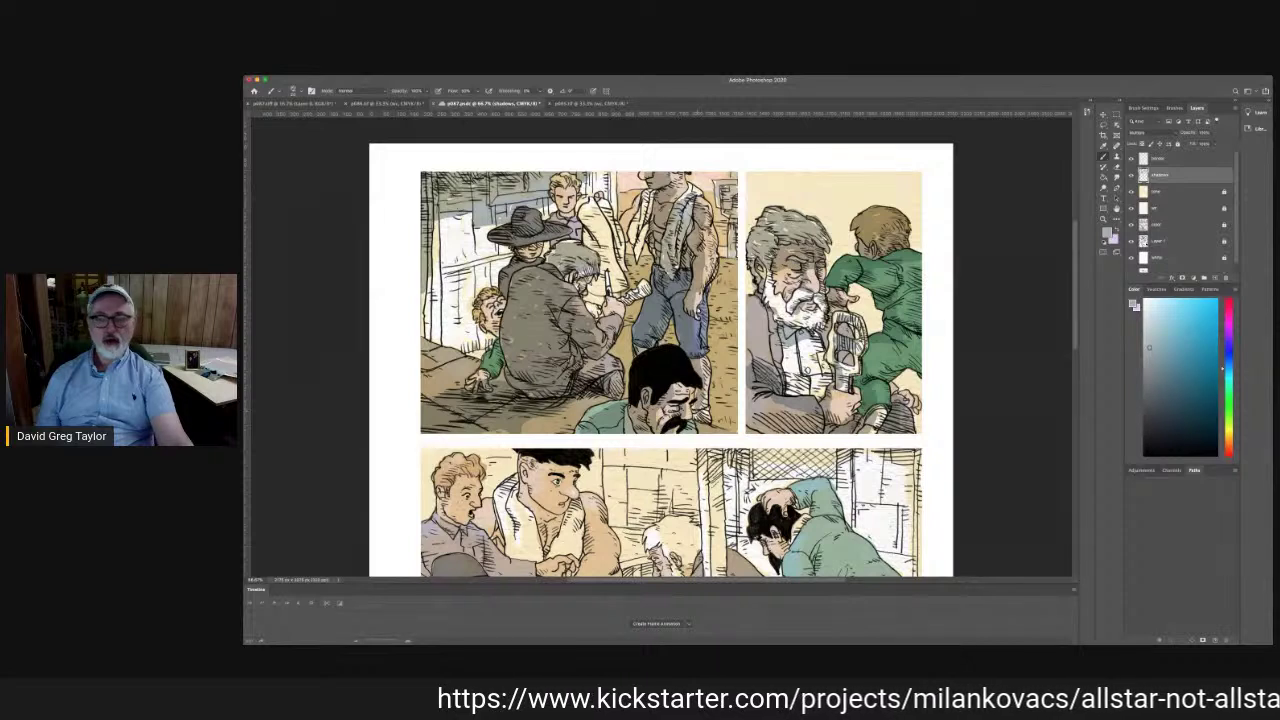
Unlock the color layer and choose a medium orange-brown paint colour for it
left_click(1173, 226)
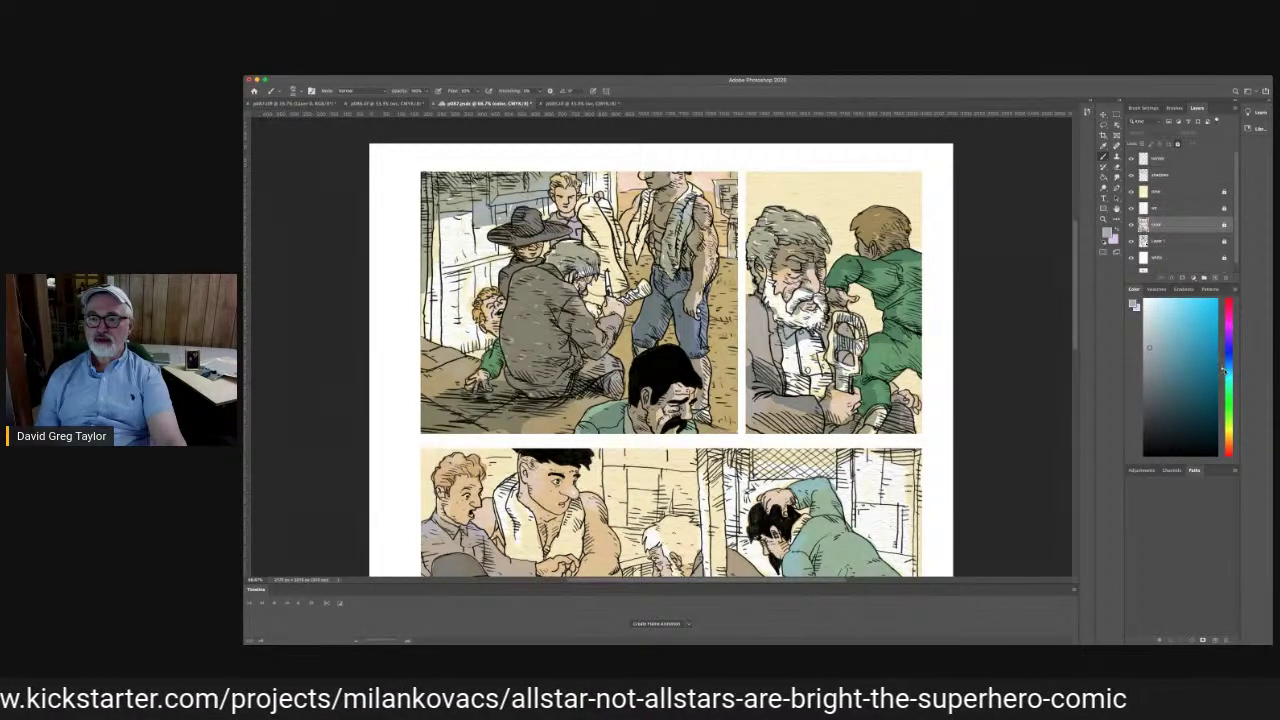
left_click_drag(1224, 370, 1224, 424)
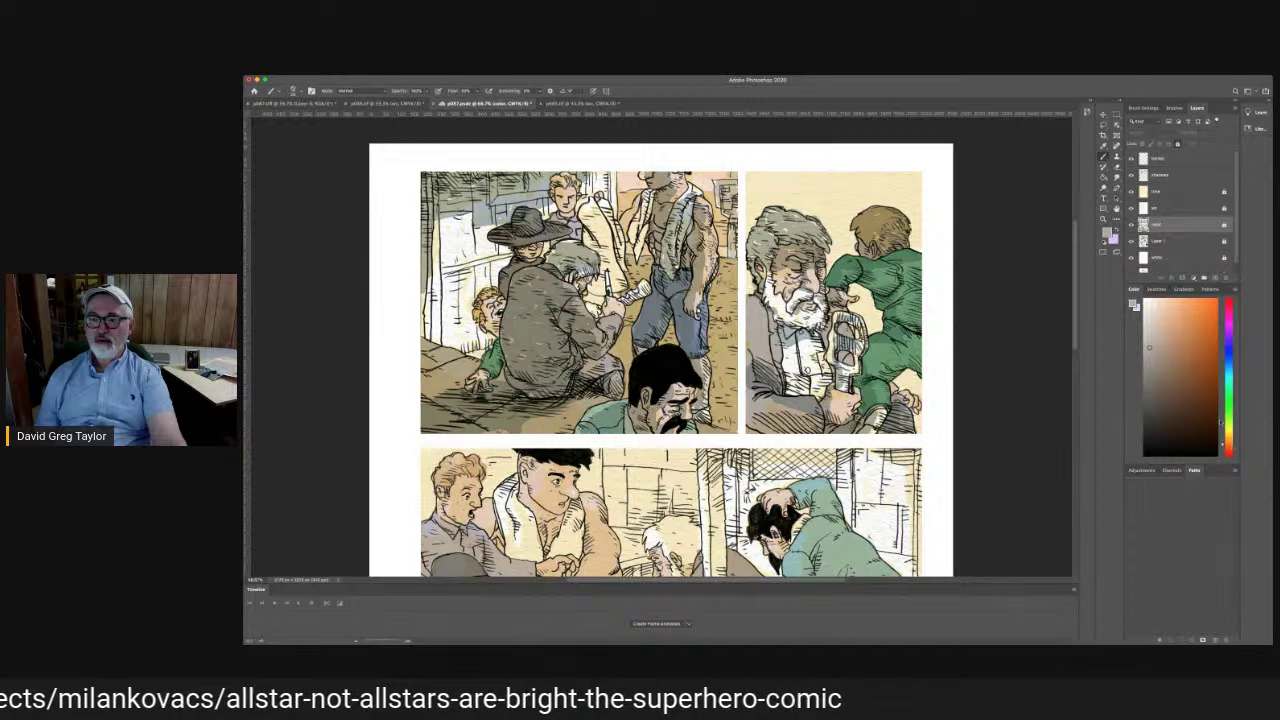
left_click(1187, 359)
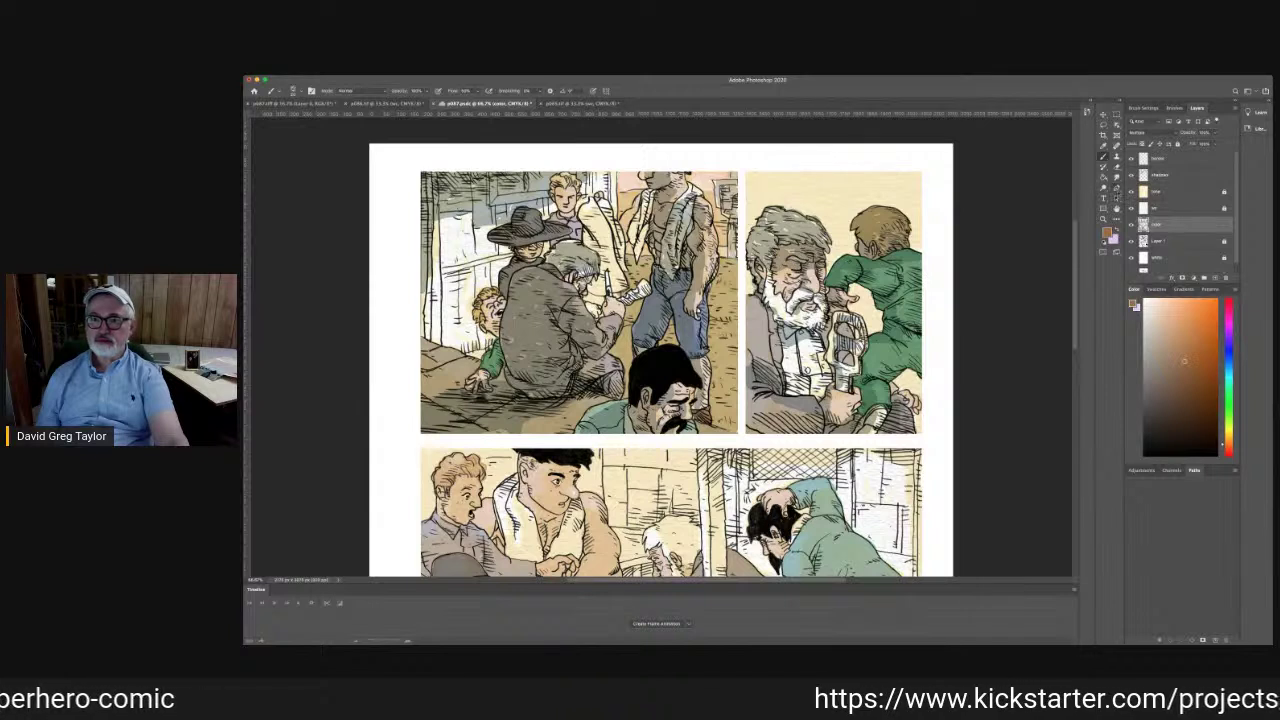
Make the shadows layer active and hide the cream tint layer beneath it
left_click(1177, 176)
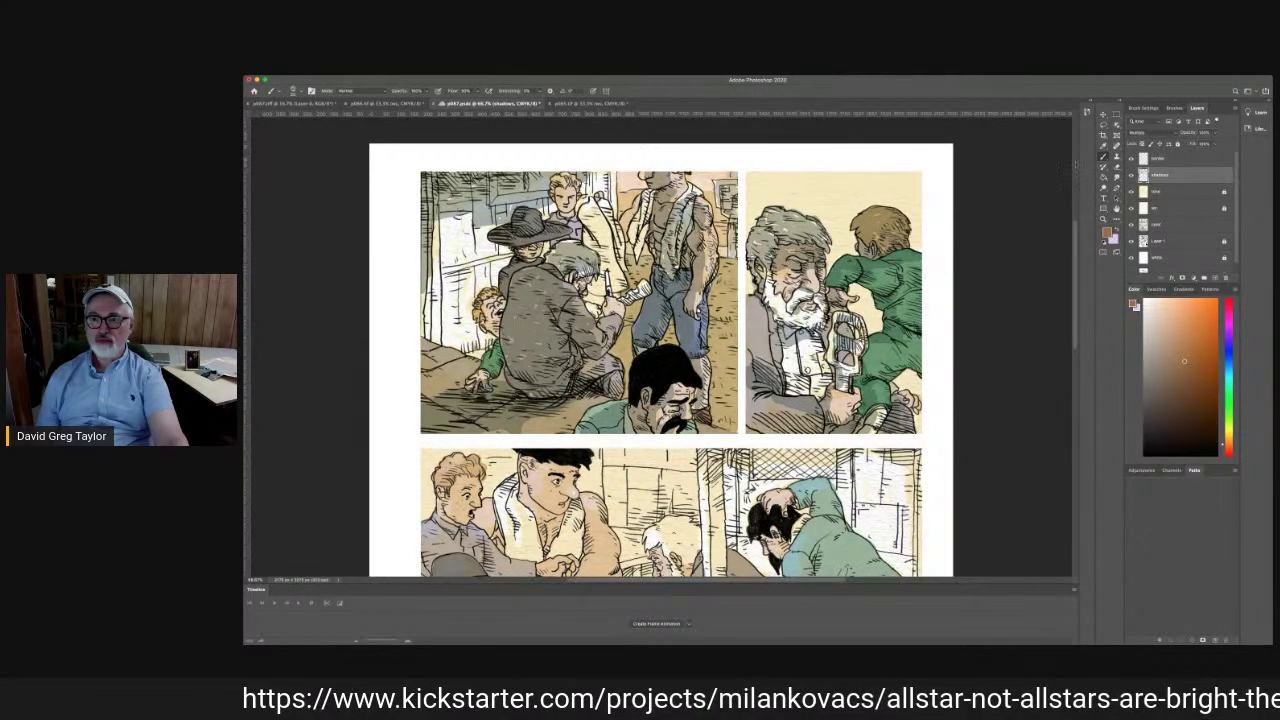
left_click(1131, 192)
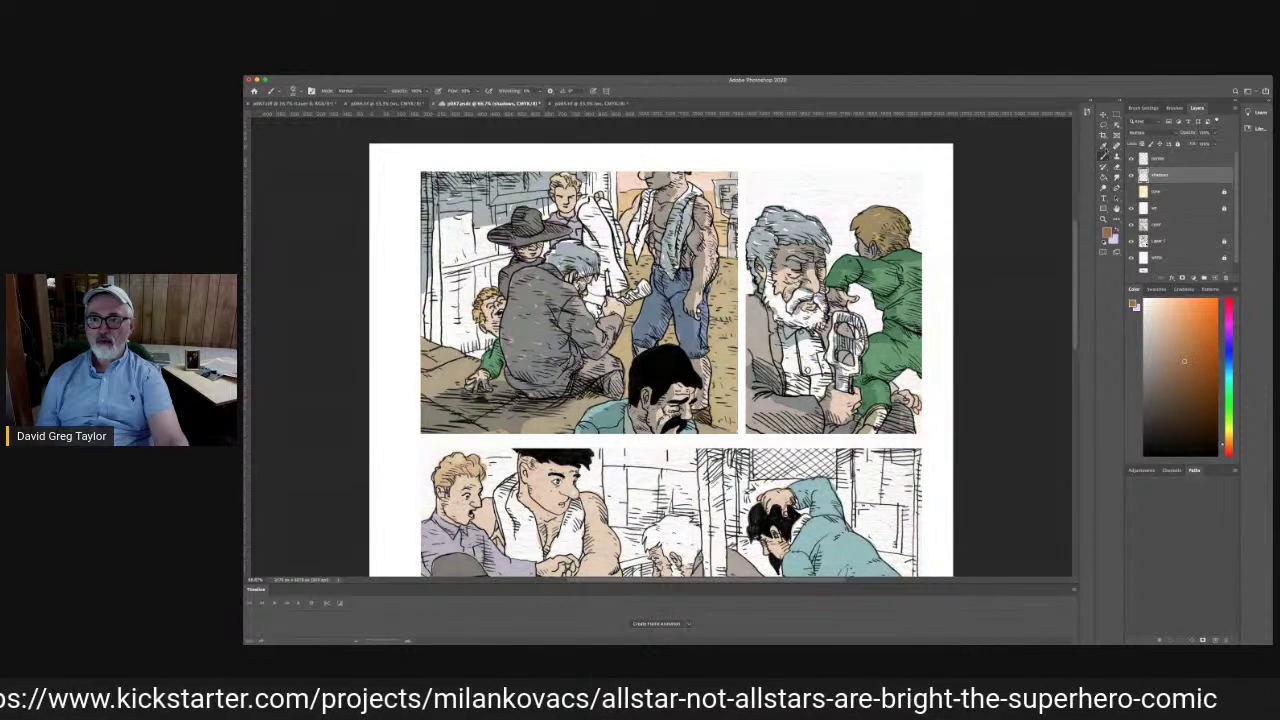
Sample the blue-grey shadow colour from the shed wall in the first panel for the brush
key("i")
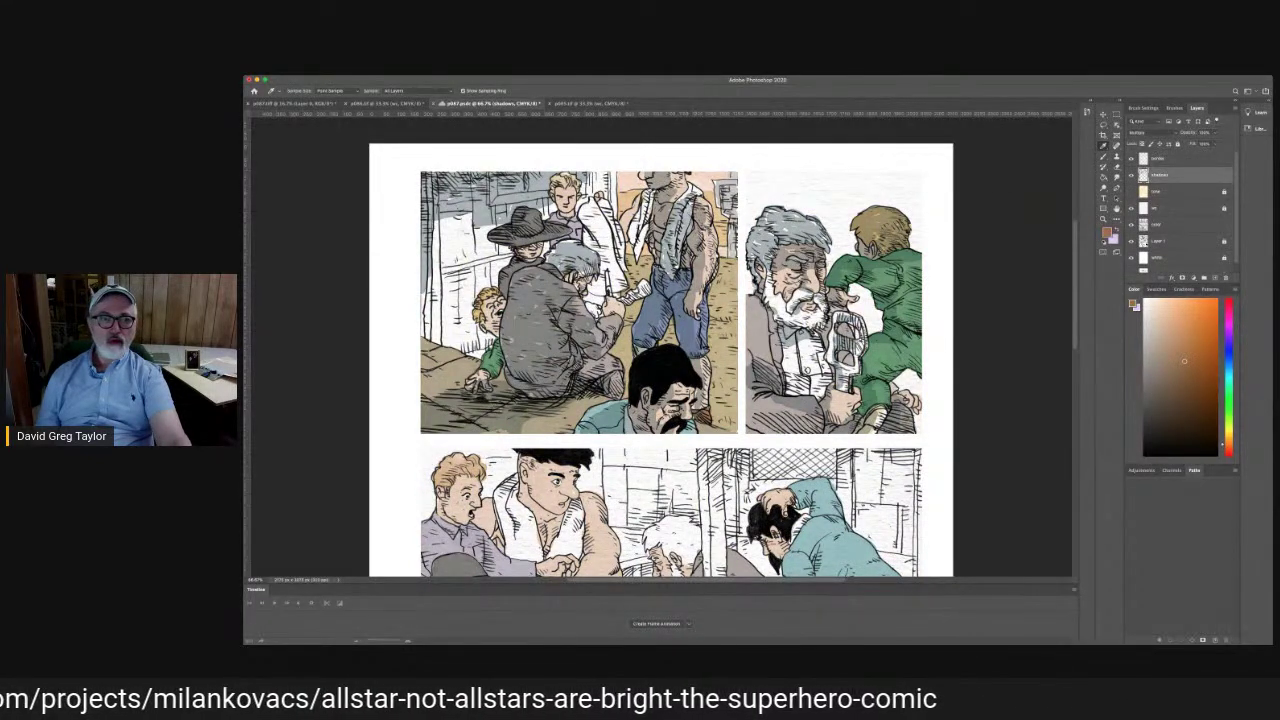
left_click(508, 201)
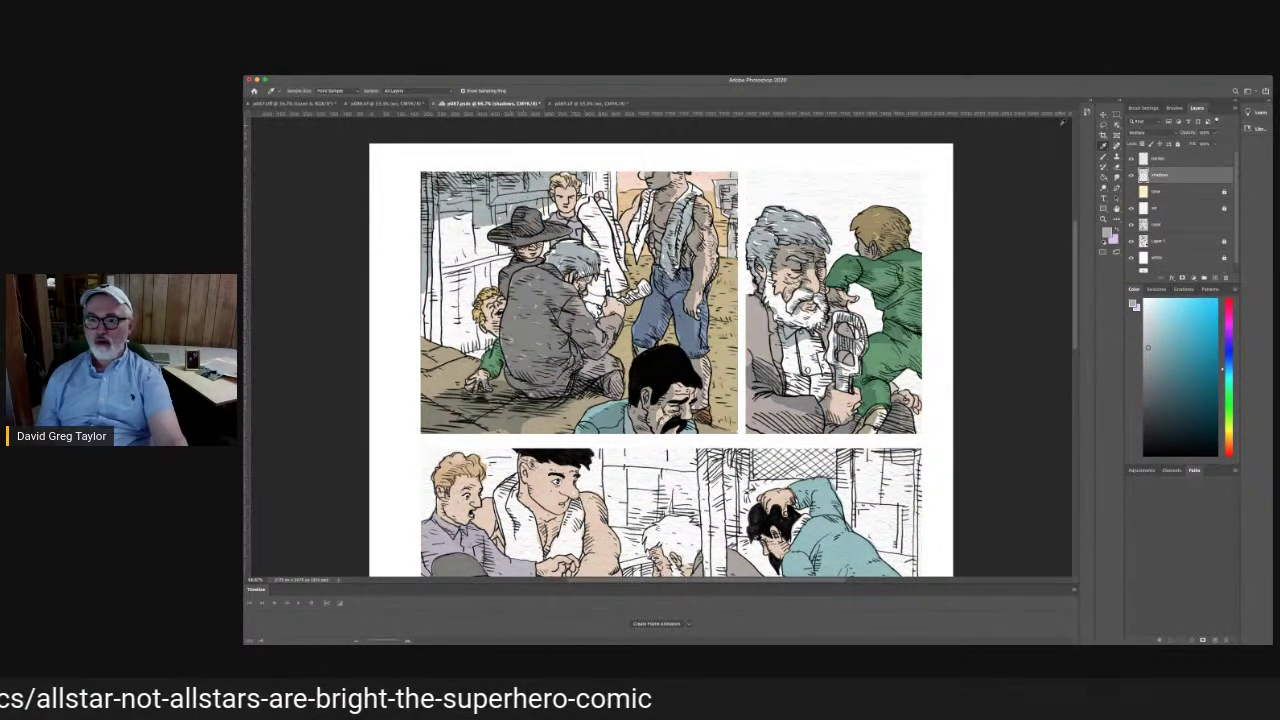
key("b")
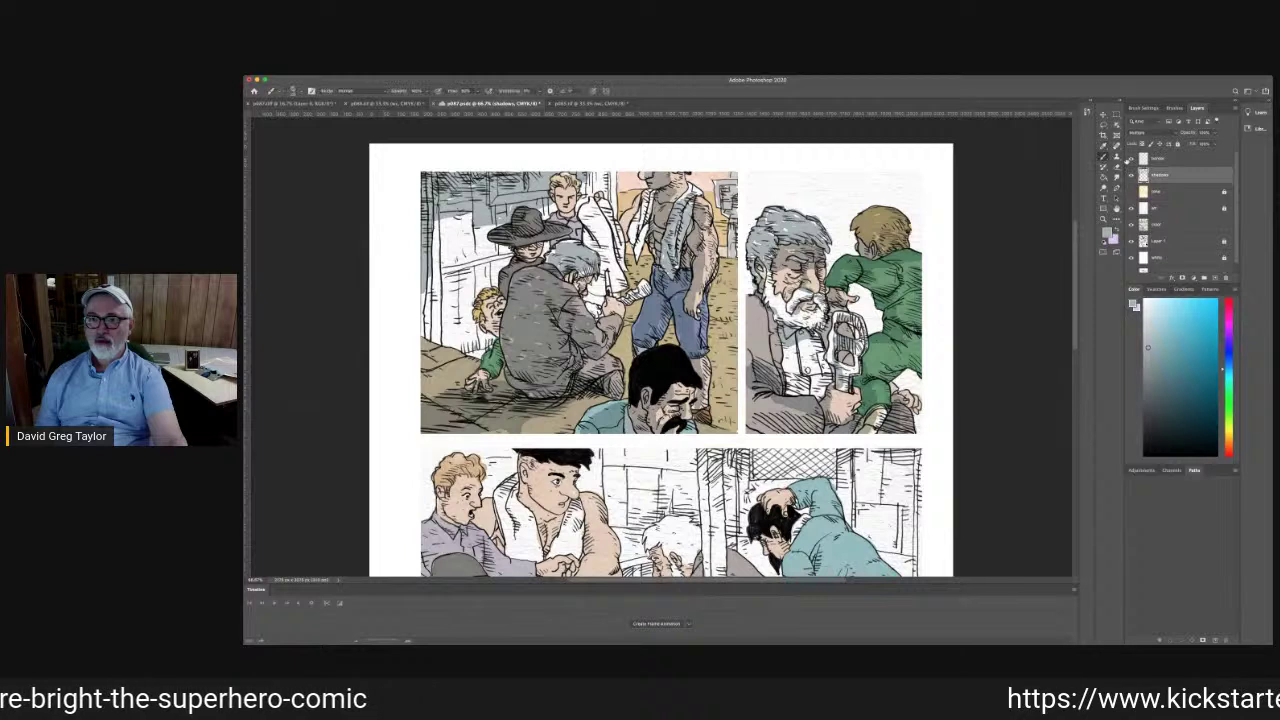
Show the cream tint layer again and shade the child's head and the white clothing behind the seated man in the first panel
left_click(1132, 191)
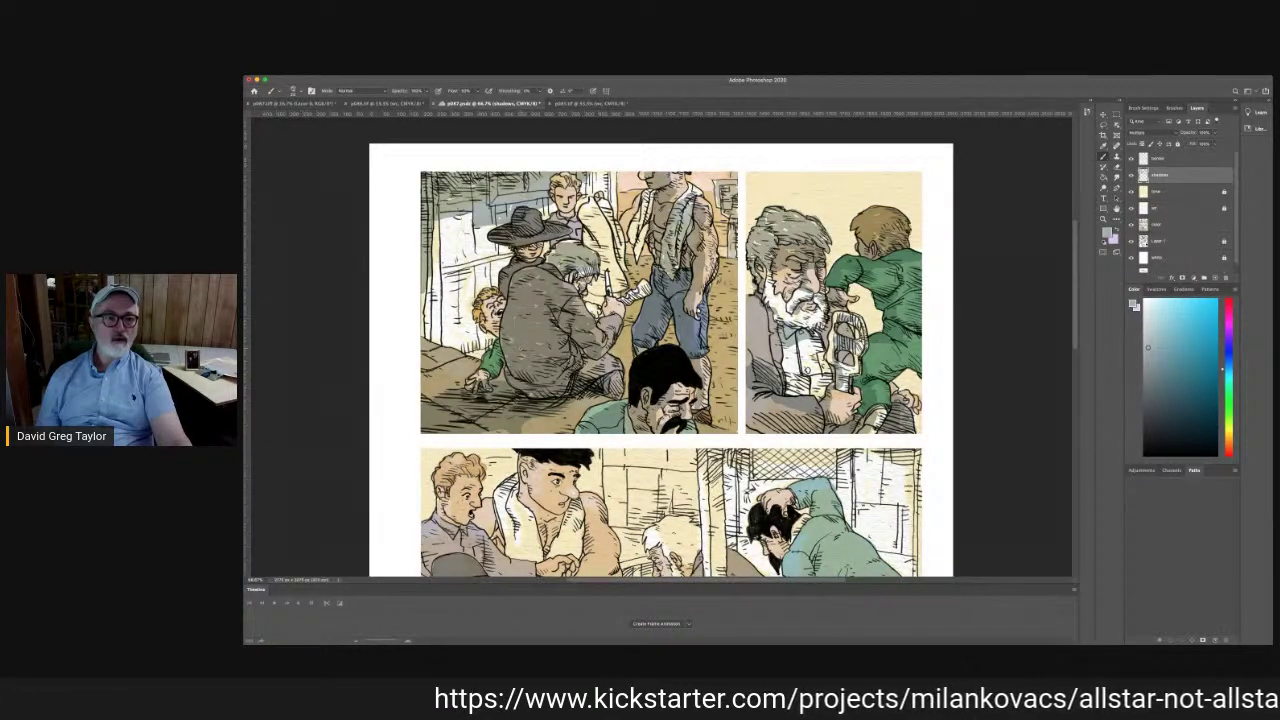
mouse_move(486, 303)
left_mouse_down()
mouse_move(500, 321)
mouse_move(489, 330)
mouse_move(477, 308)
mouse_move(487, 297)
left_mouse_up()
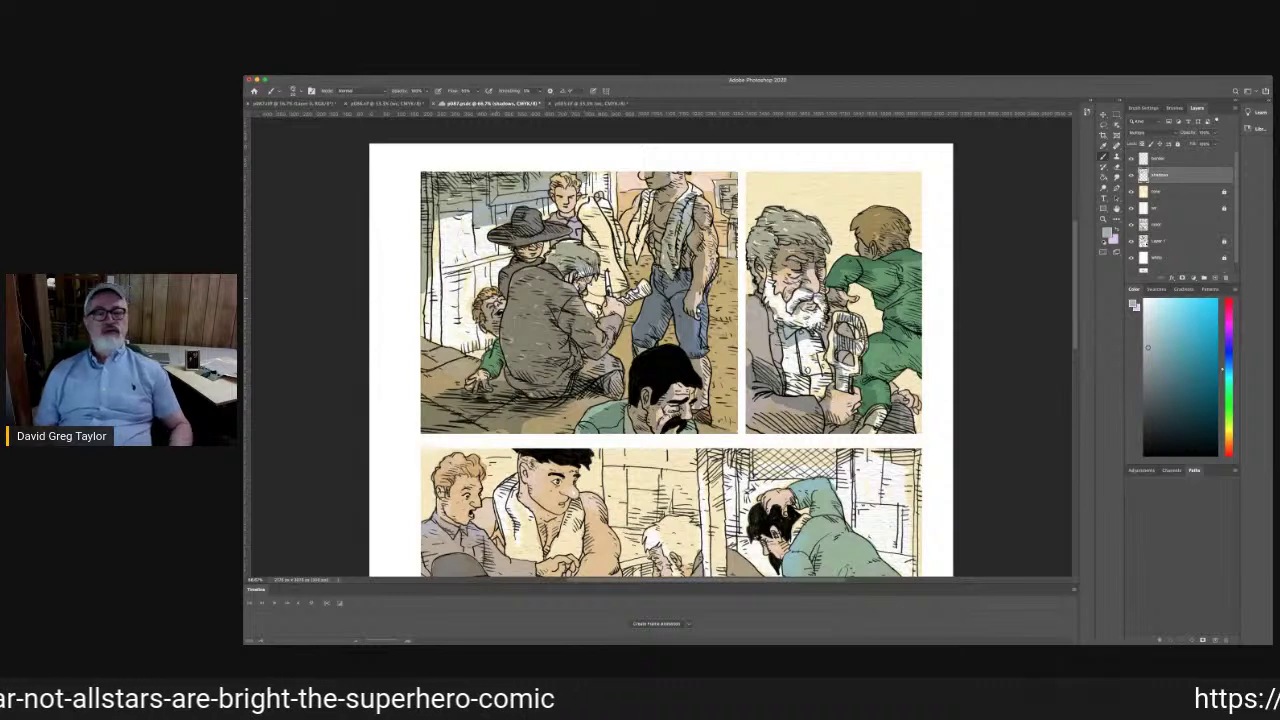
left_click_drag(588, 219, 585, 208)
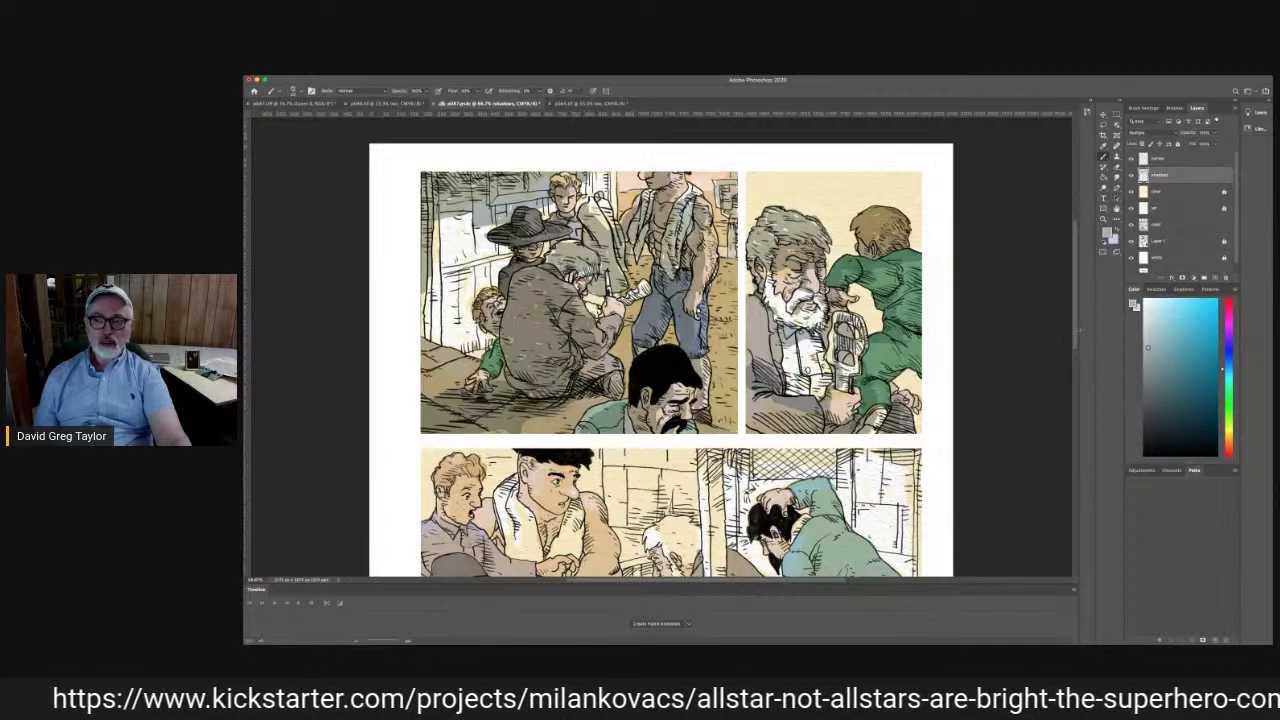
Shade the muscular man, the red-haired man's shirt and the hatted man's face in the second panel, and save the file
mouse_move(1076, 326)
left_mouse_down()
mouse_move(1075, 360)
mouse_move(1074, 305)
left_mouse_up()
scroll(1077, 325, "down", 5)
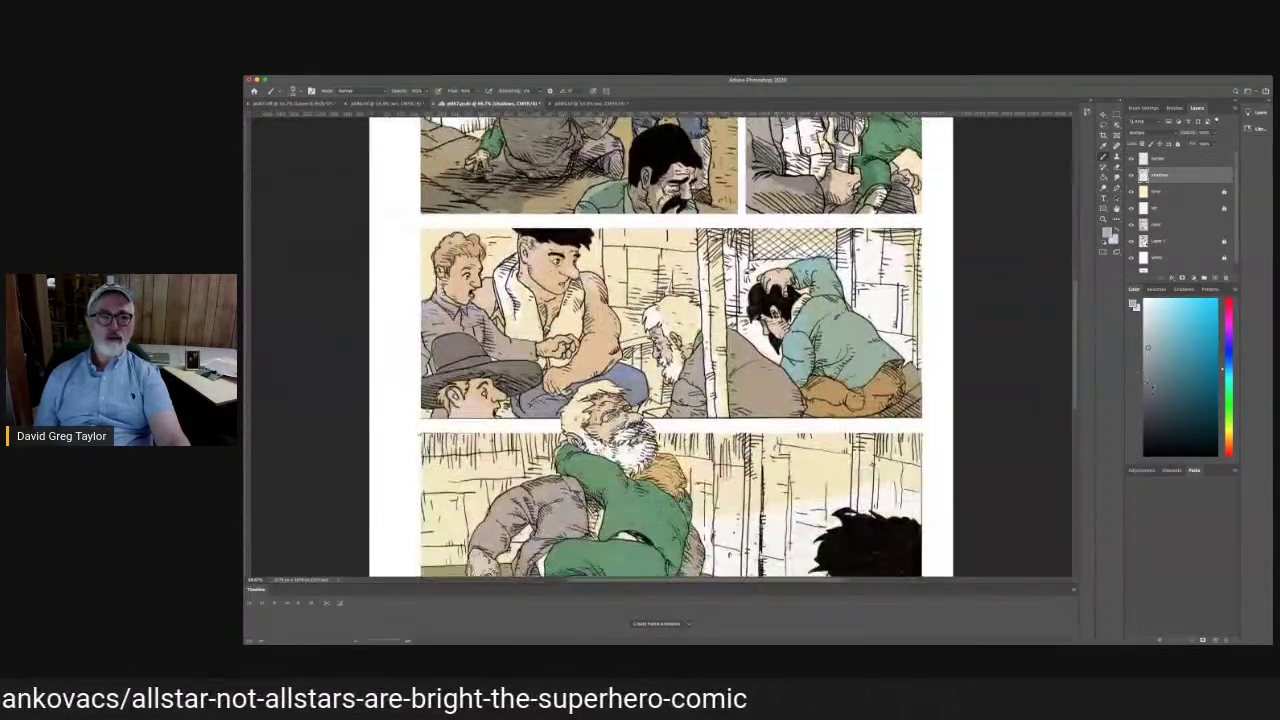
scroll(1077, 325, "up", 2)
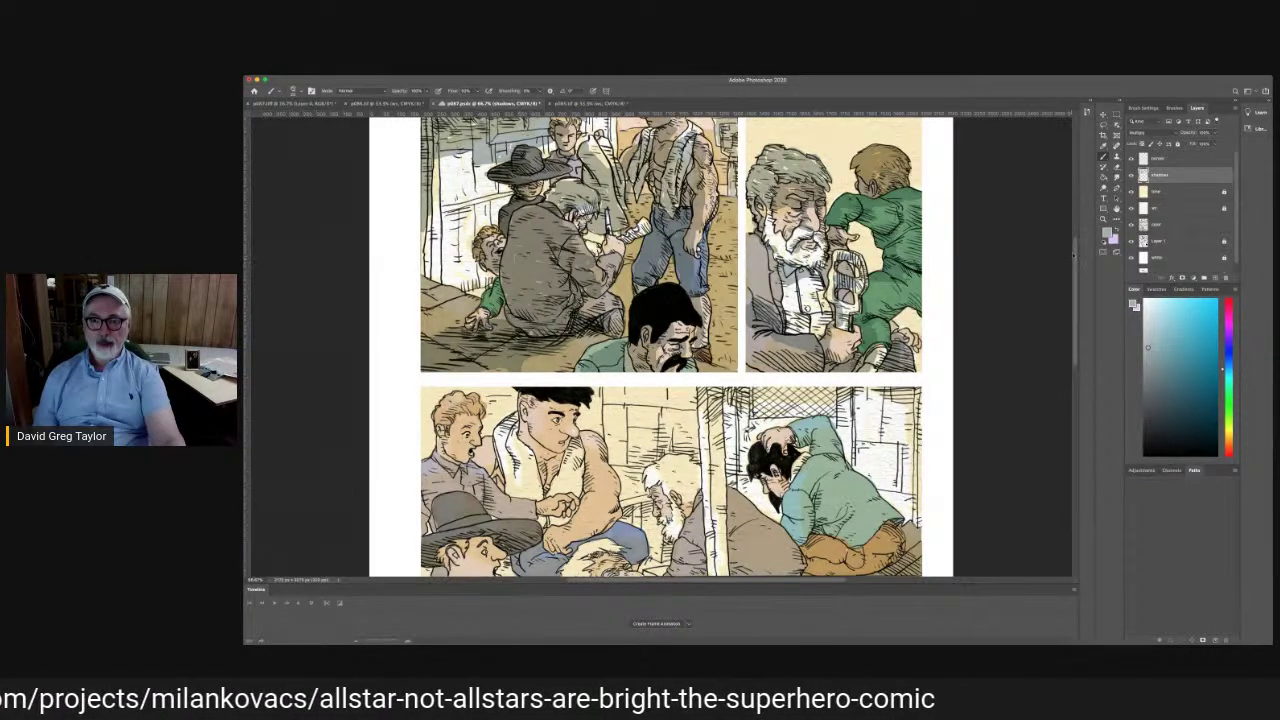
scroll(1075, 256, "down", 5)
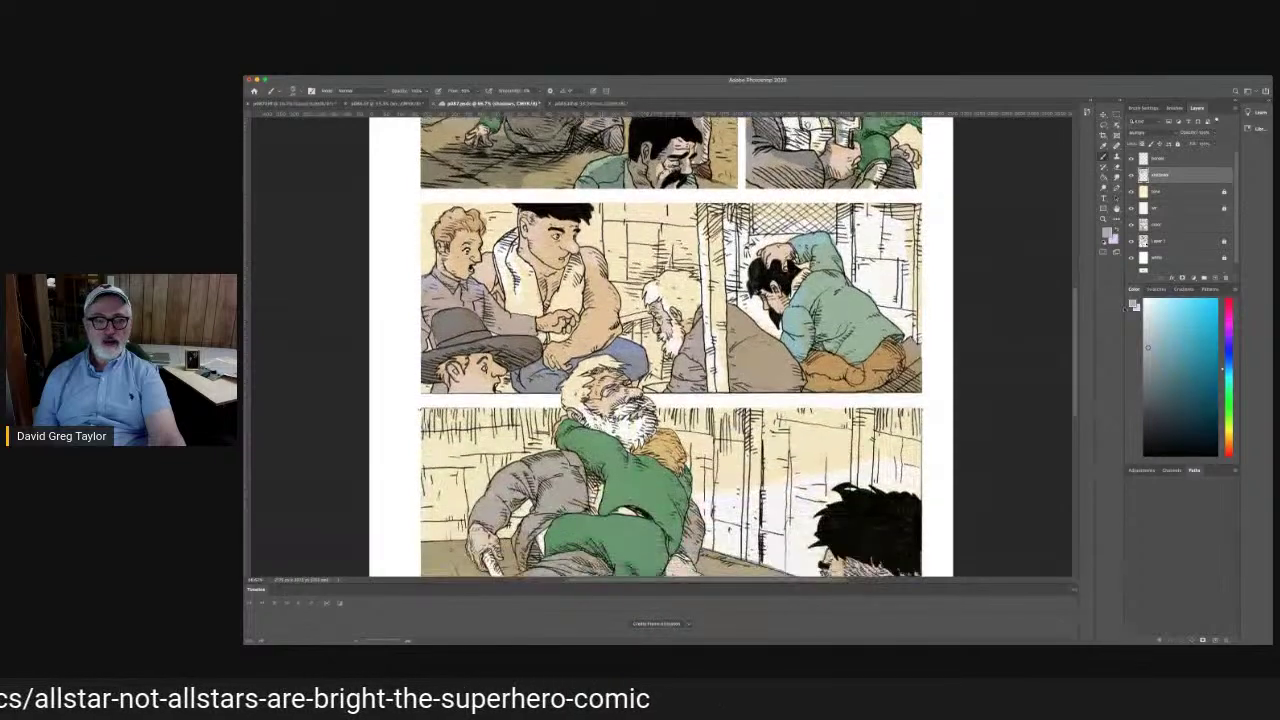
scroll(1075, 256, "down", 1)
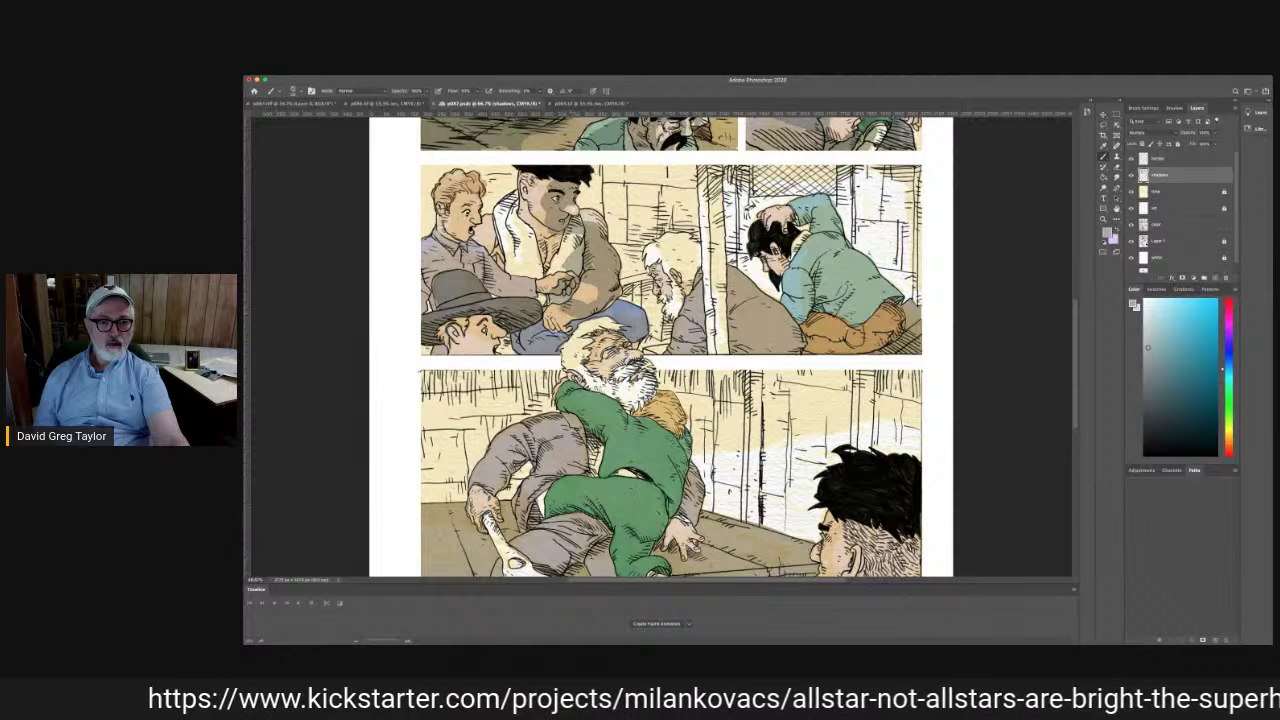
key("super+s")
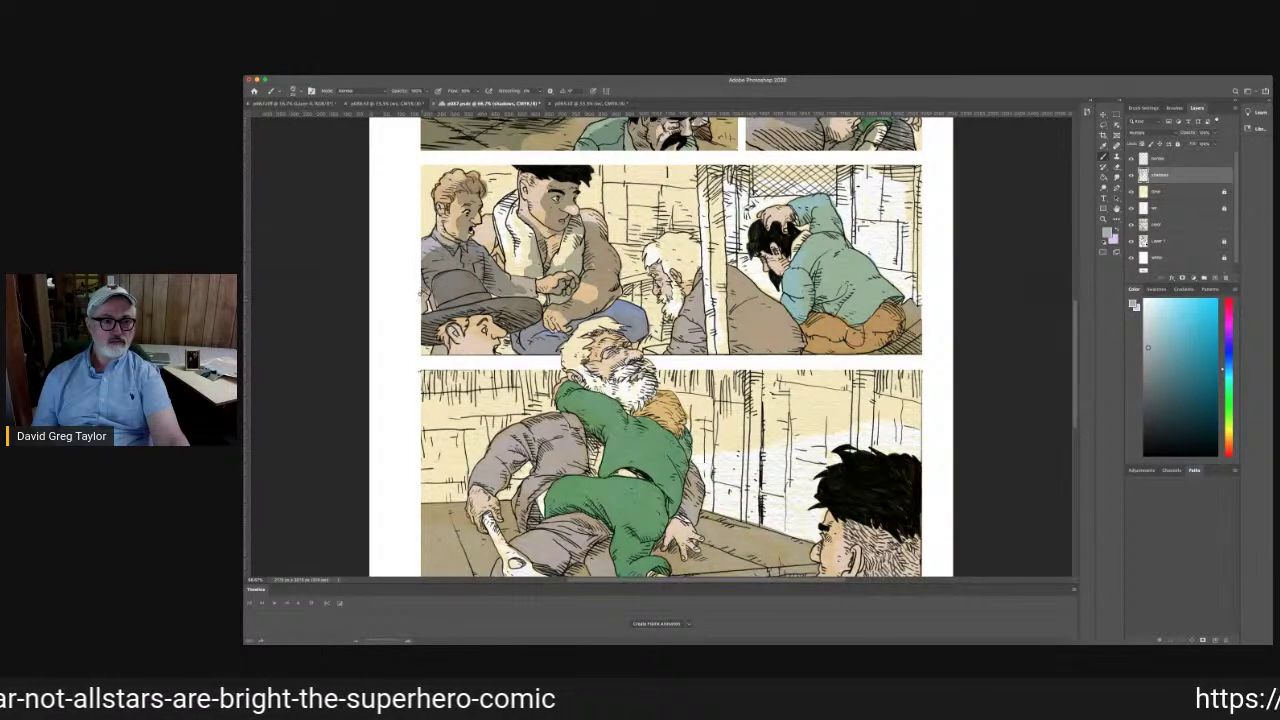
mouse_move(446, 296)
left_mouse_down()
mouse_move(472, 298)
mouse_move(458, 275)
mouse_move(532, 315)
mouse_move(482, 316)
mouse_move(486, 333)
mouse_move(460, 324)
mouse_move(478, 317)
mouse_move(424, 325)
mouse_move(420, 338)
left_mouse_up()
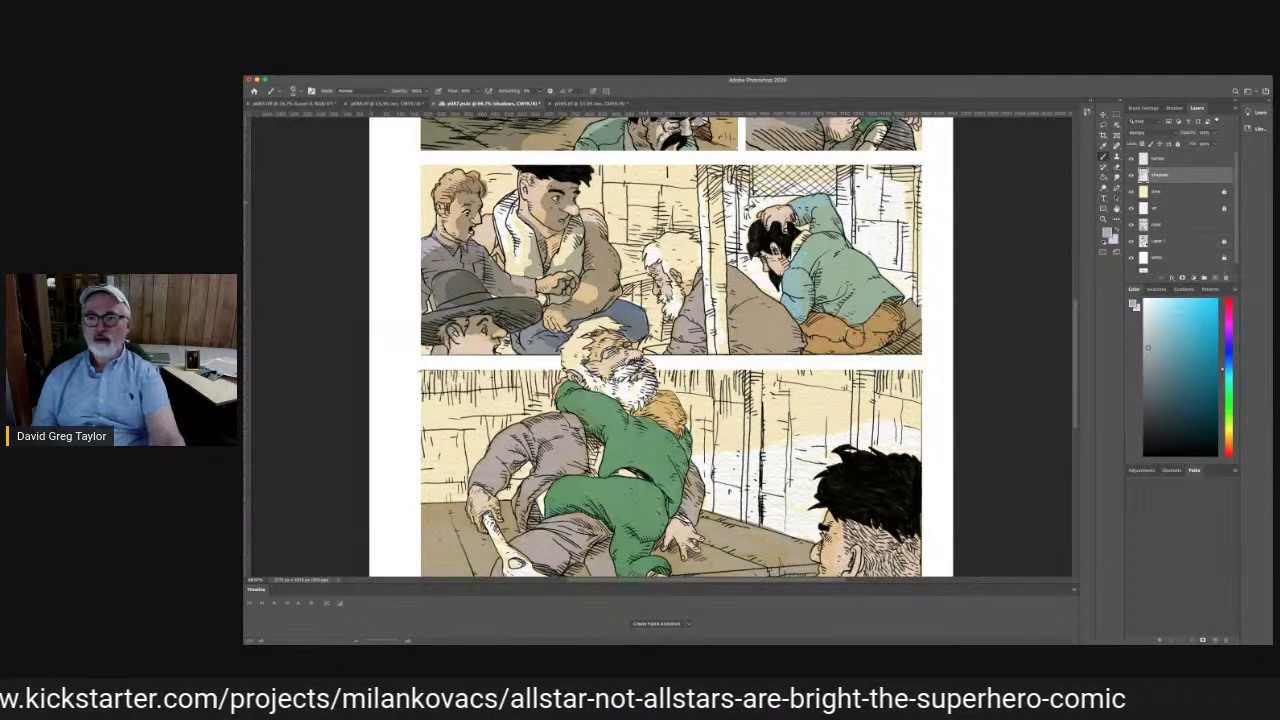
Unlock the cream tint layer, lighten the plank wall behind the men in the second panel using the Dodge tool, and relock the layer
left_click(1200, 192)
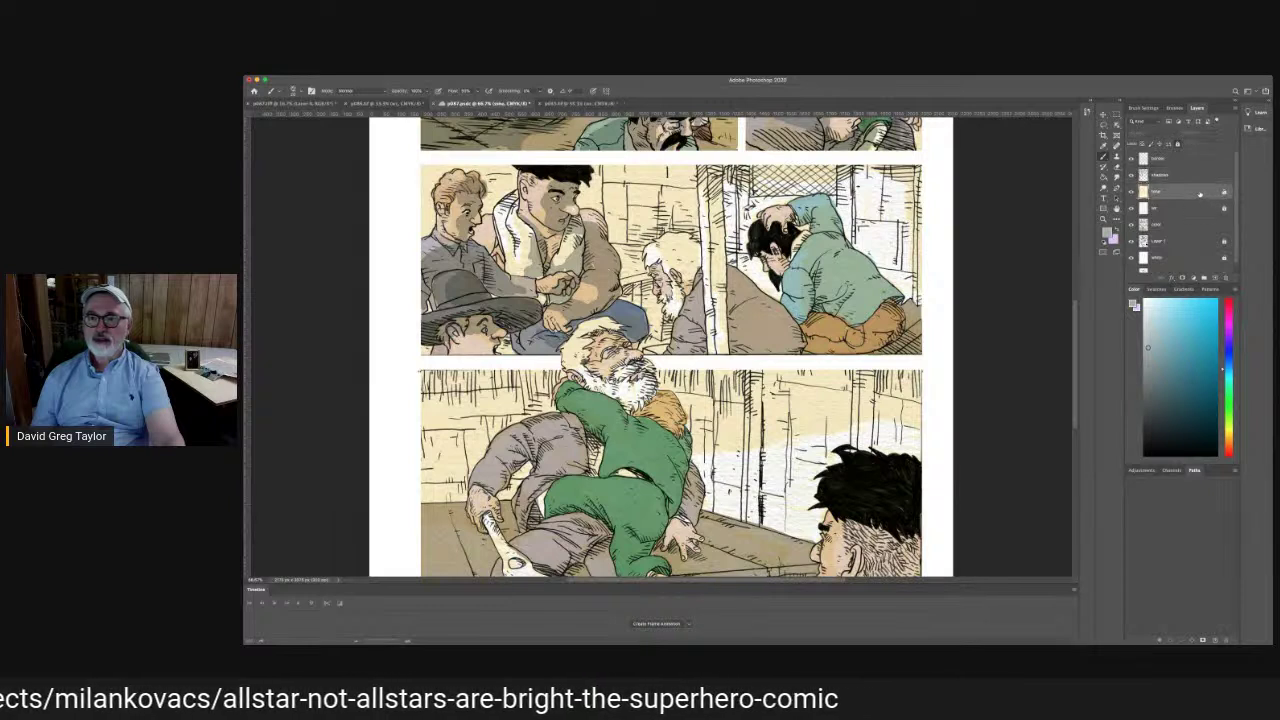
key("o")
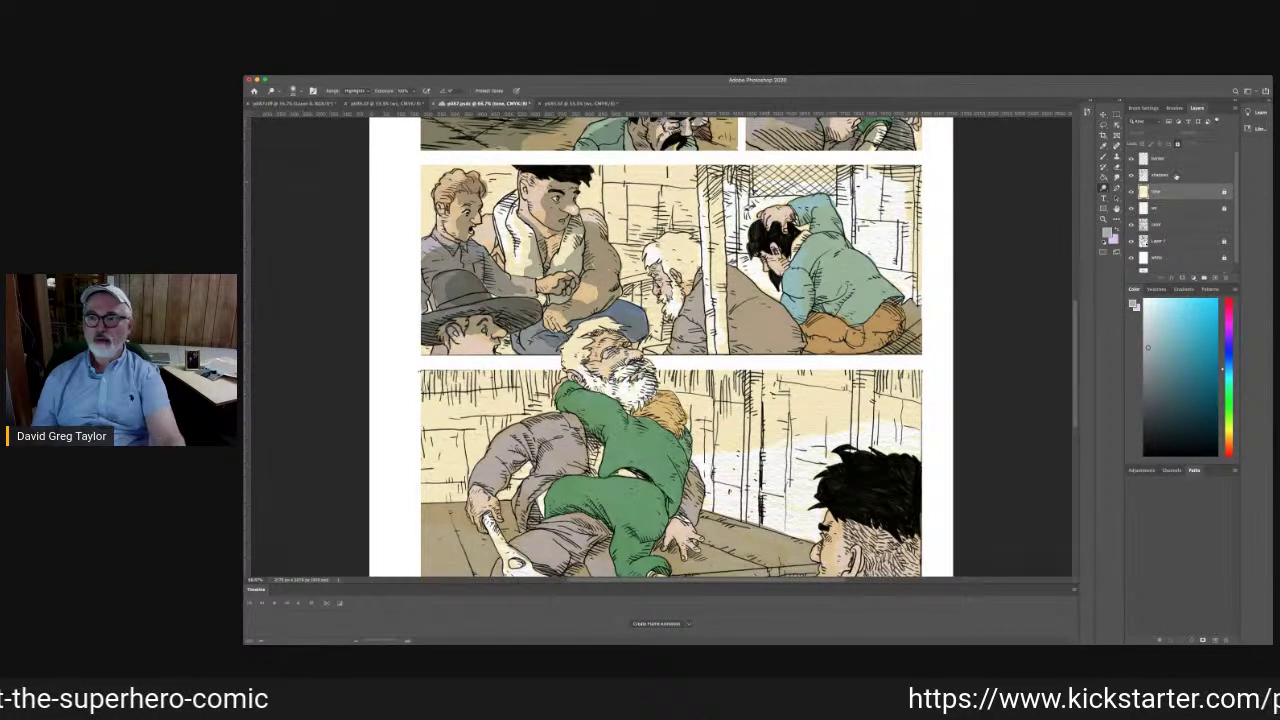
left_click(1225, 192)
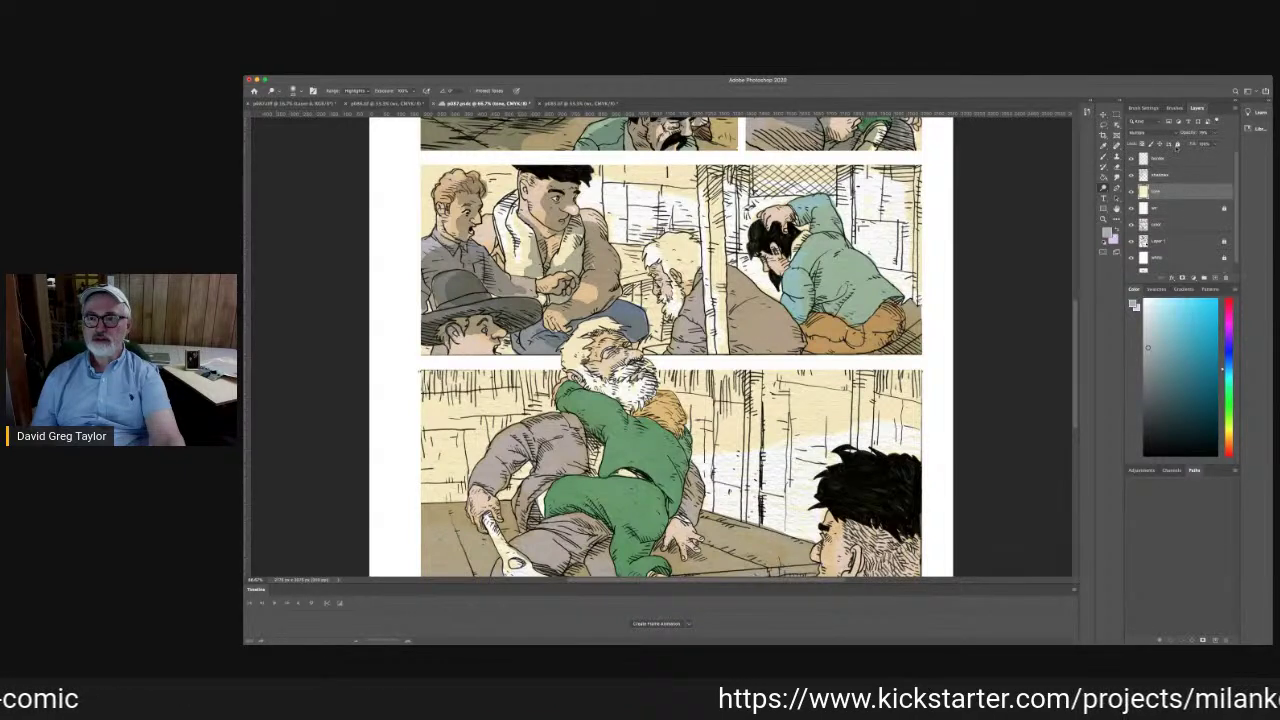
left_click(1177, 144)
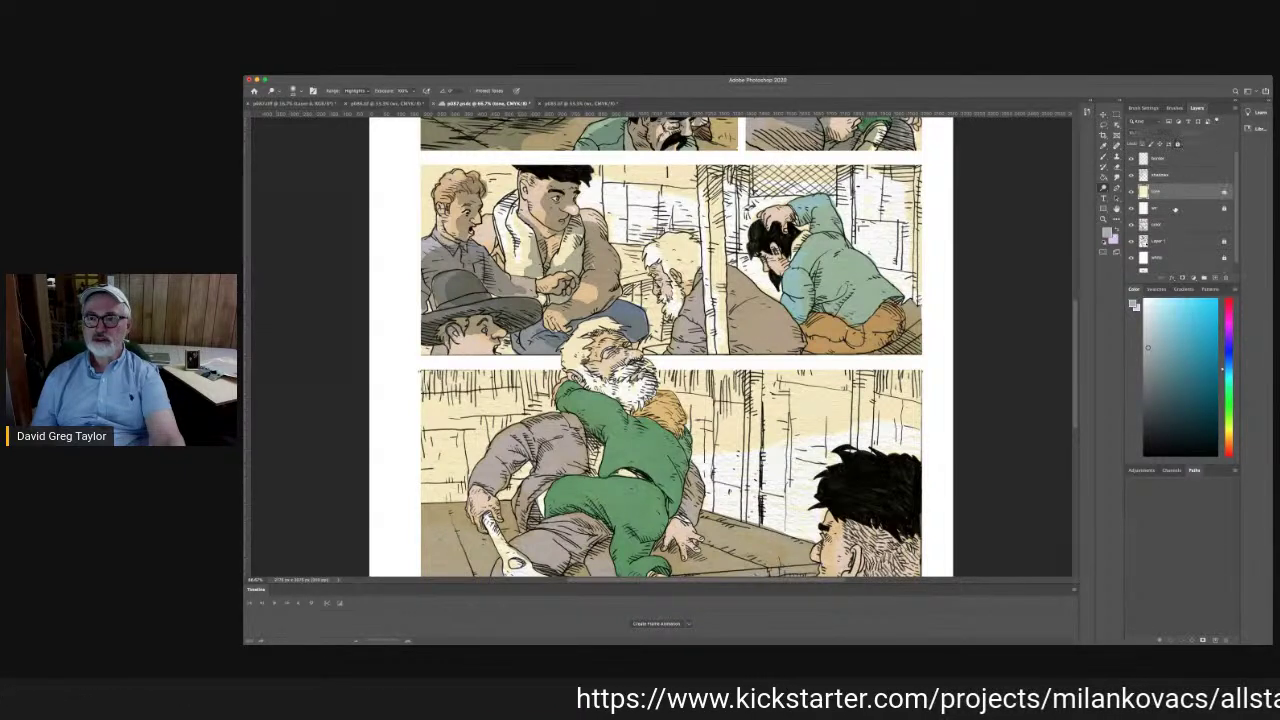
On the color layer, paint the bench behind the white-haired man in the second panel with the sampled ground brown
left_click(1178, 226)
left_click(1104, 147)
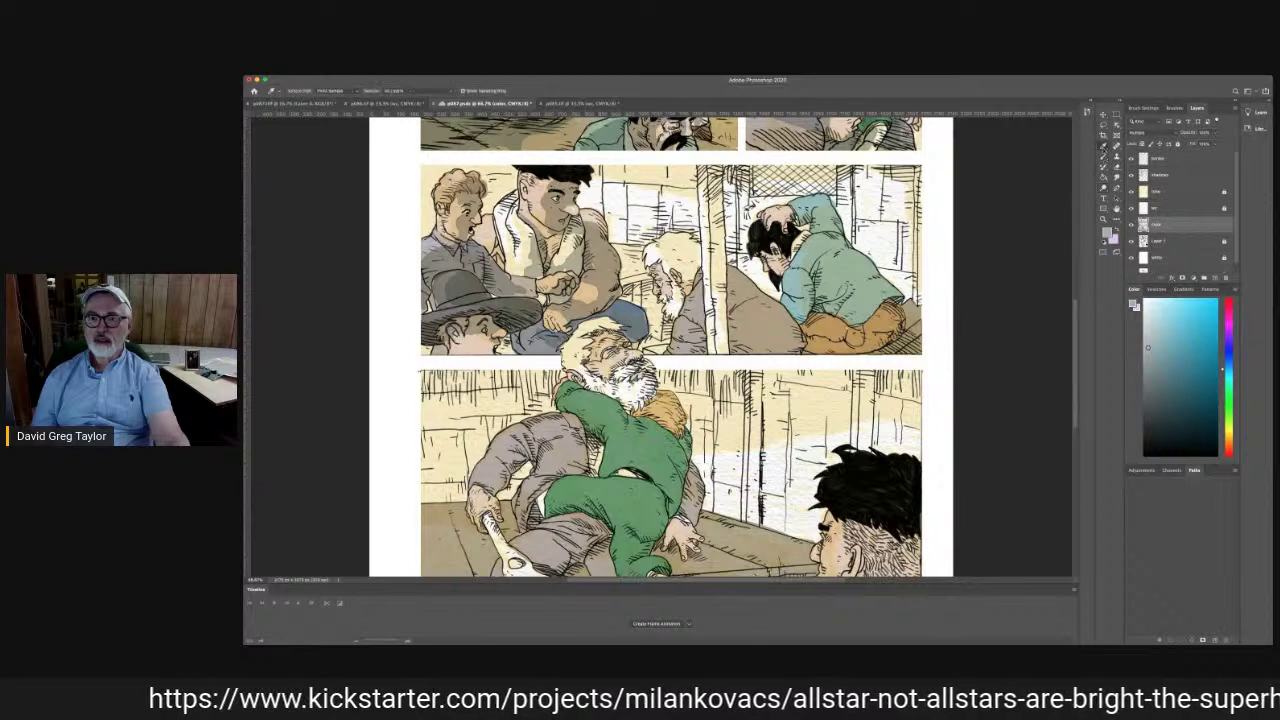
left_click(918, 306)
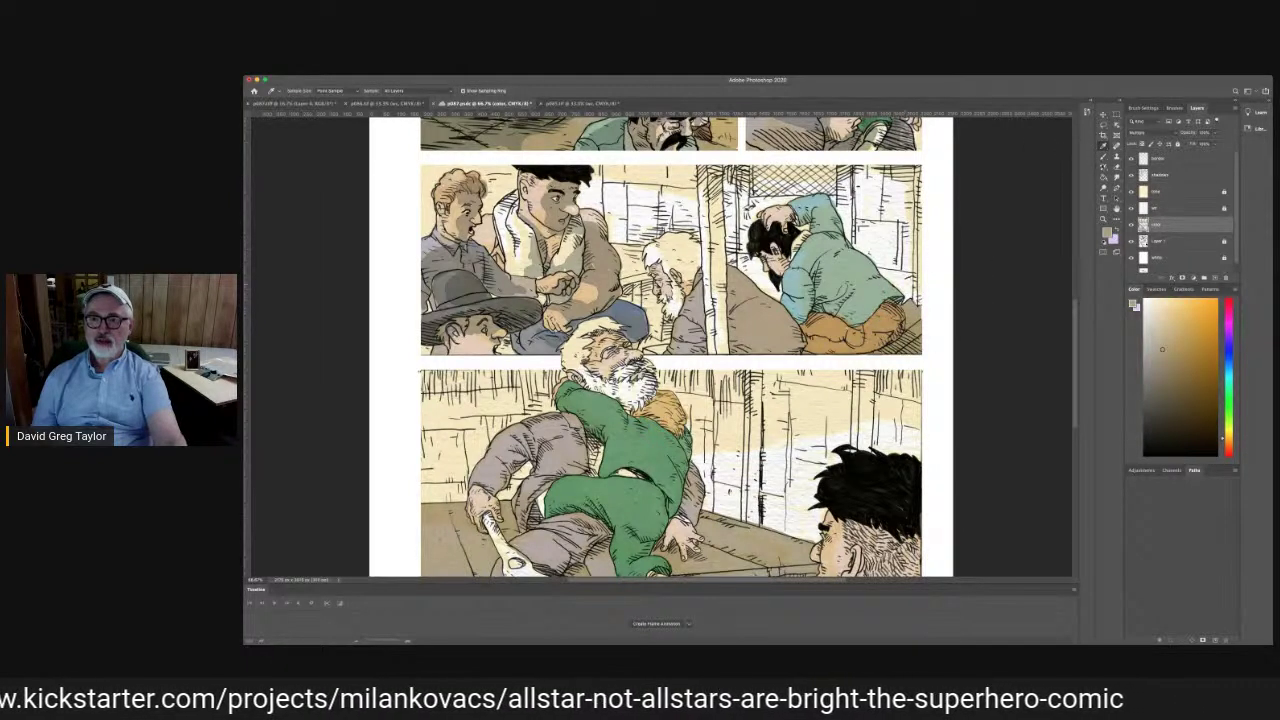
key("b")
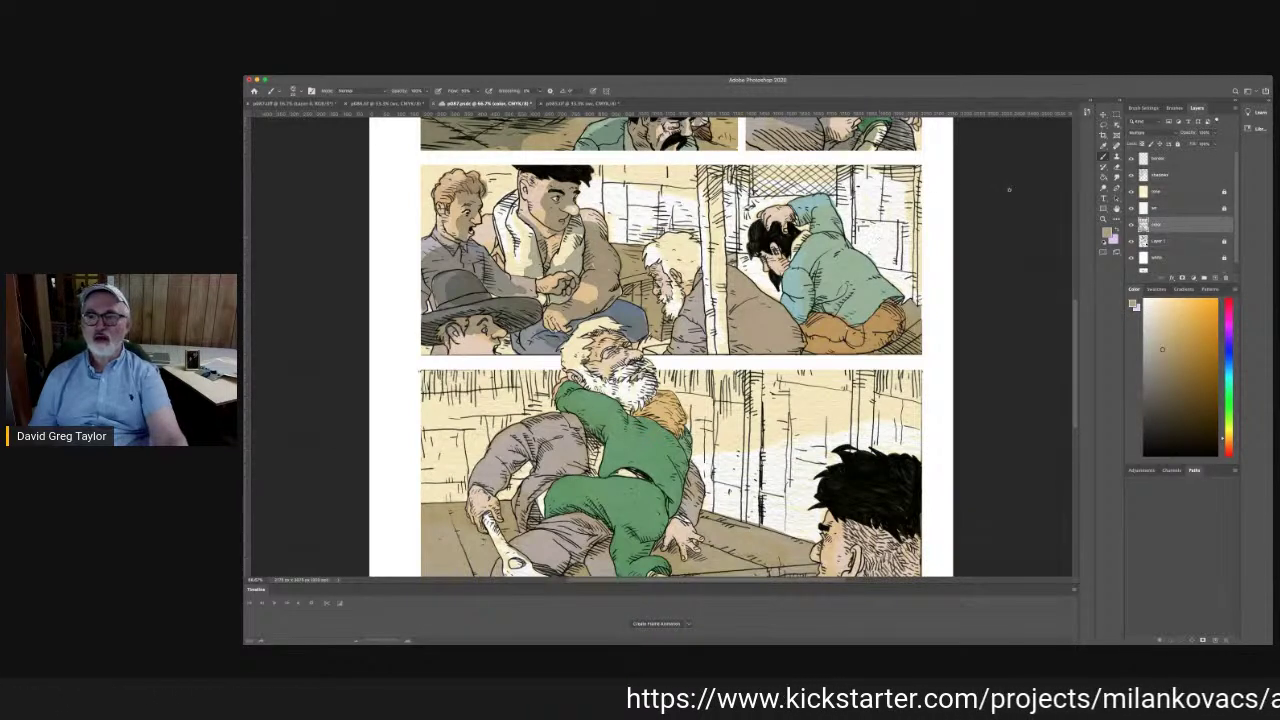
Sample the blue-grey from the first panel's wall with the cream tint hidden, then show the tint again and activate the shadows layer
left_click(1103, 150)
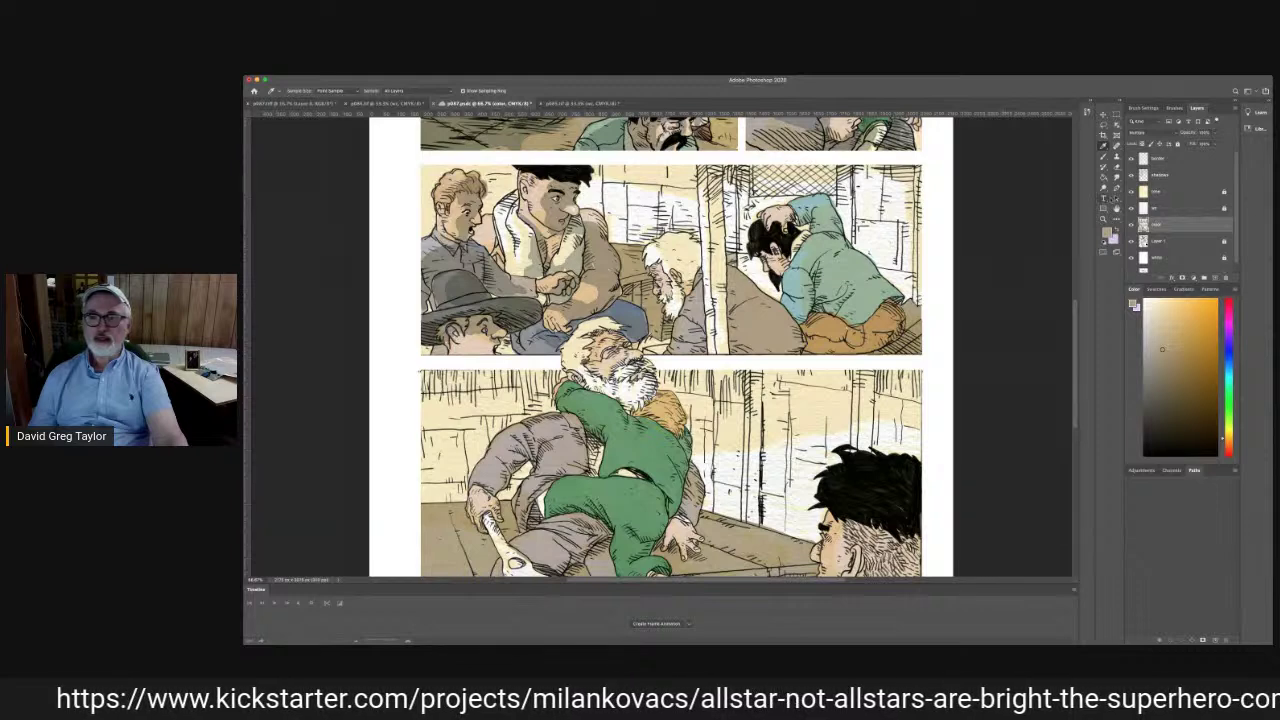
left_click(1131, 192)
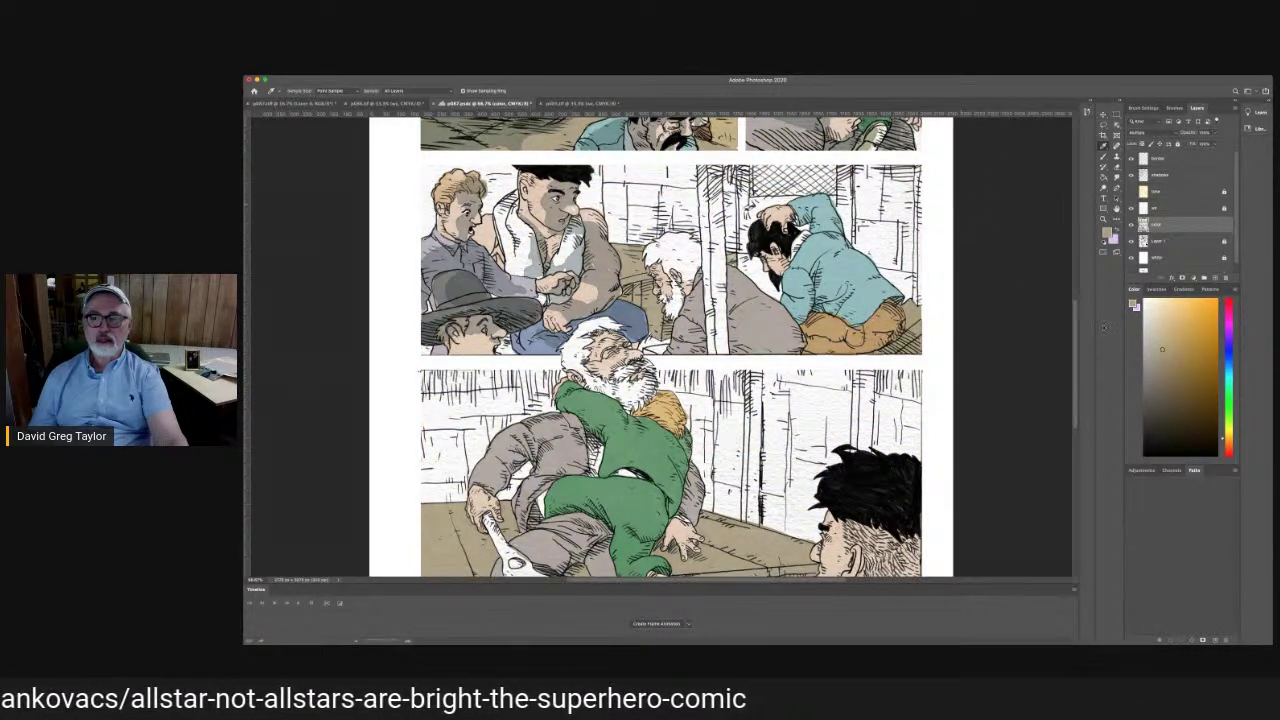
scroll(1074, 315, "up", 5)
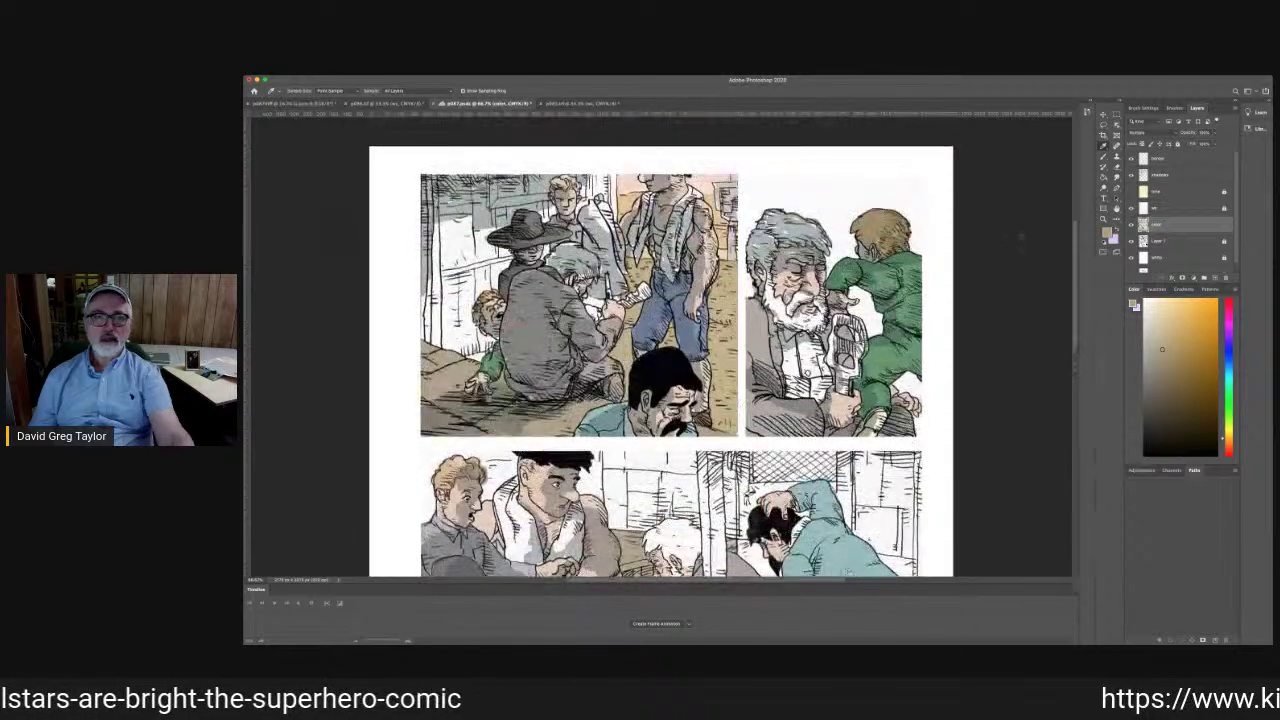
left_click(480, 218)
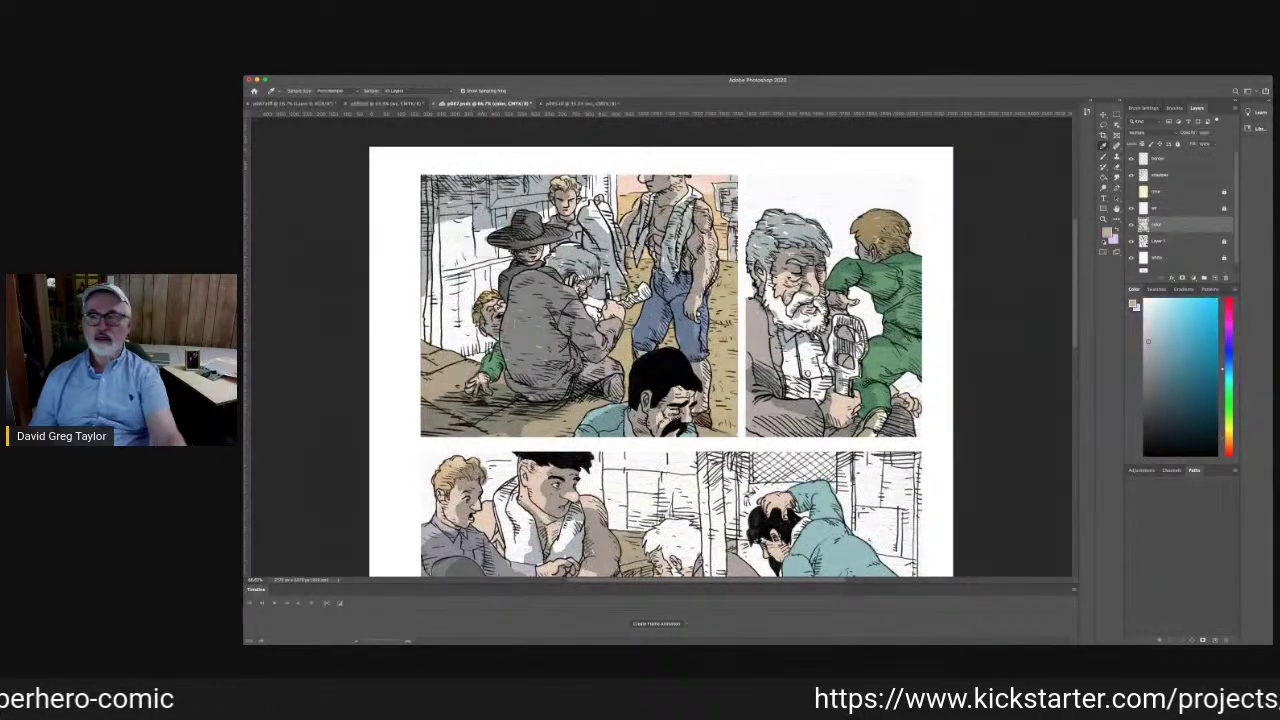
key("b")
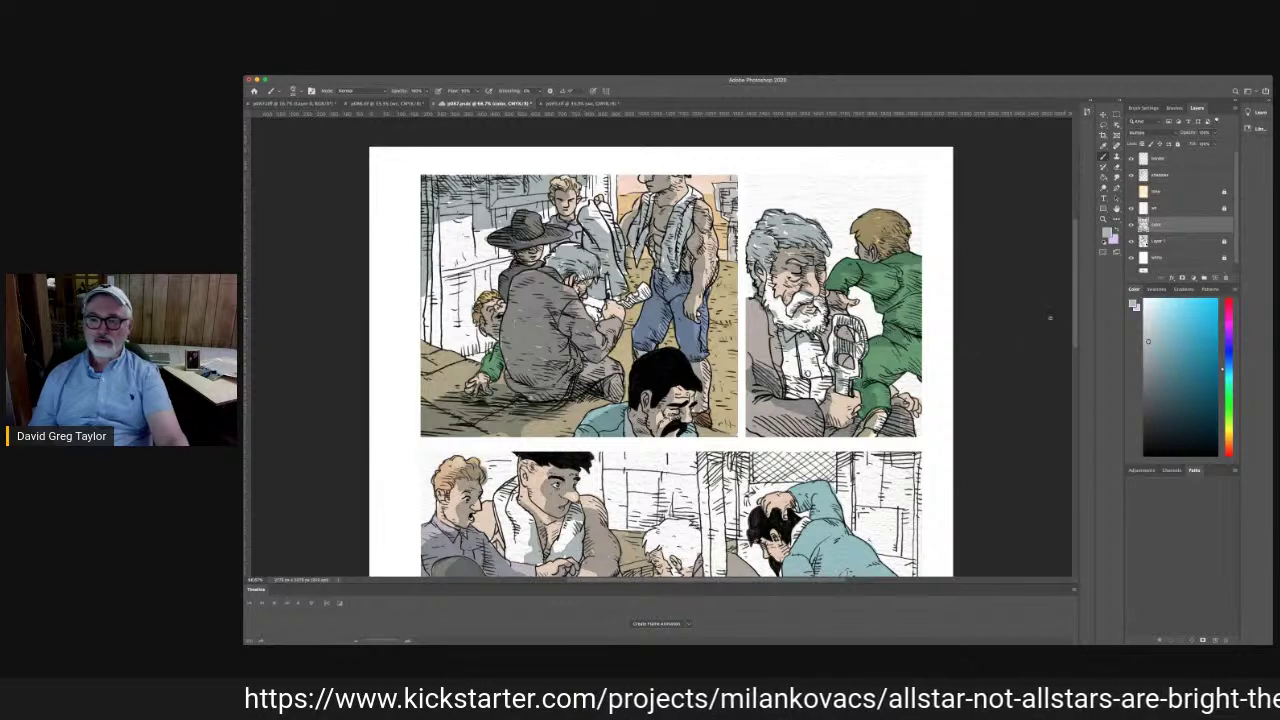
left_click(1132, 192)
left_click(1170, 176)
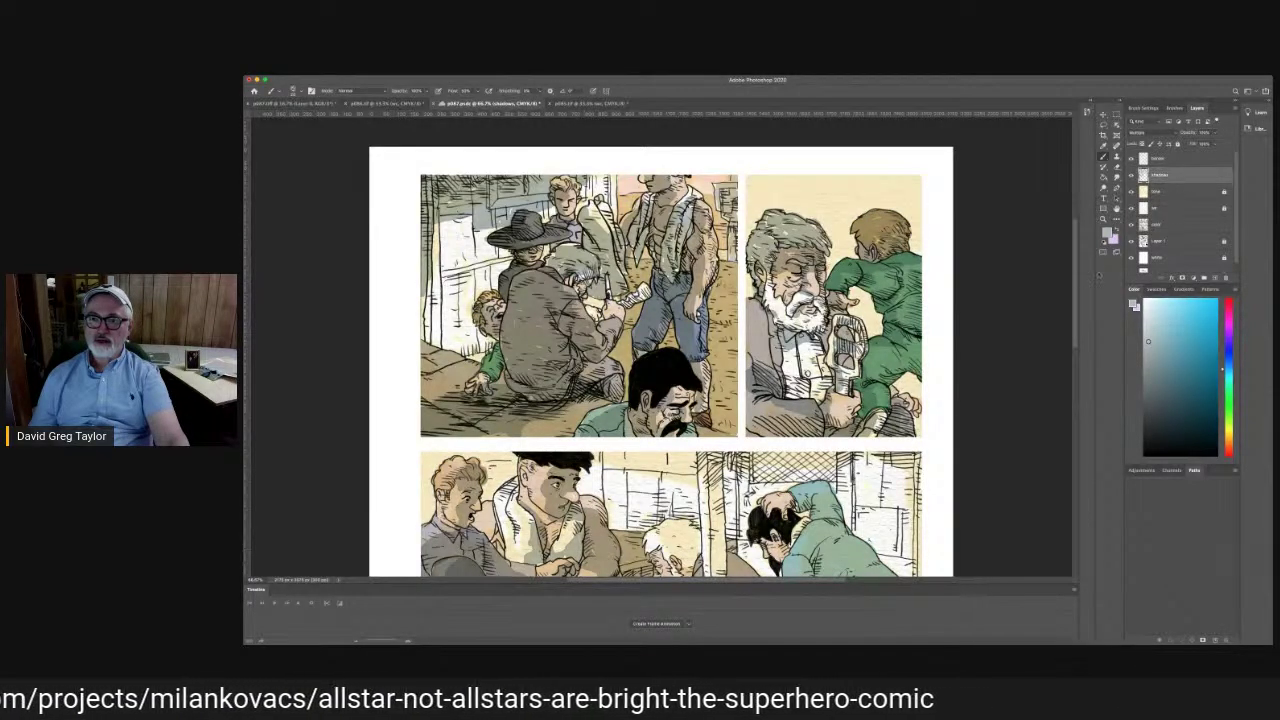
Shade the upper plank wall and the wooden post in the second panel, switching between brush and eraser
scroll(1078, 268, "down", 10)
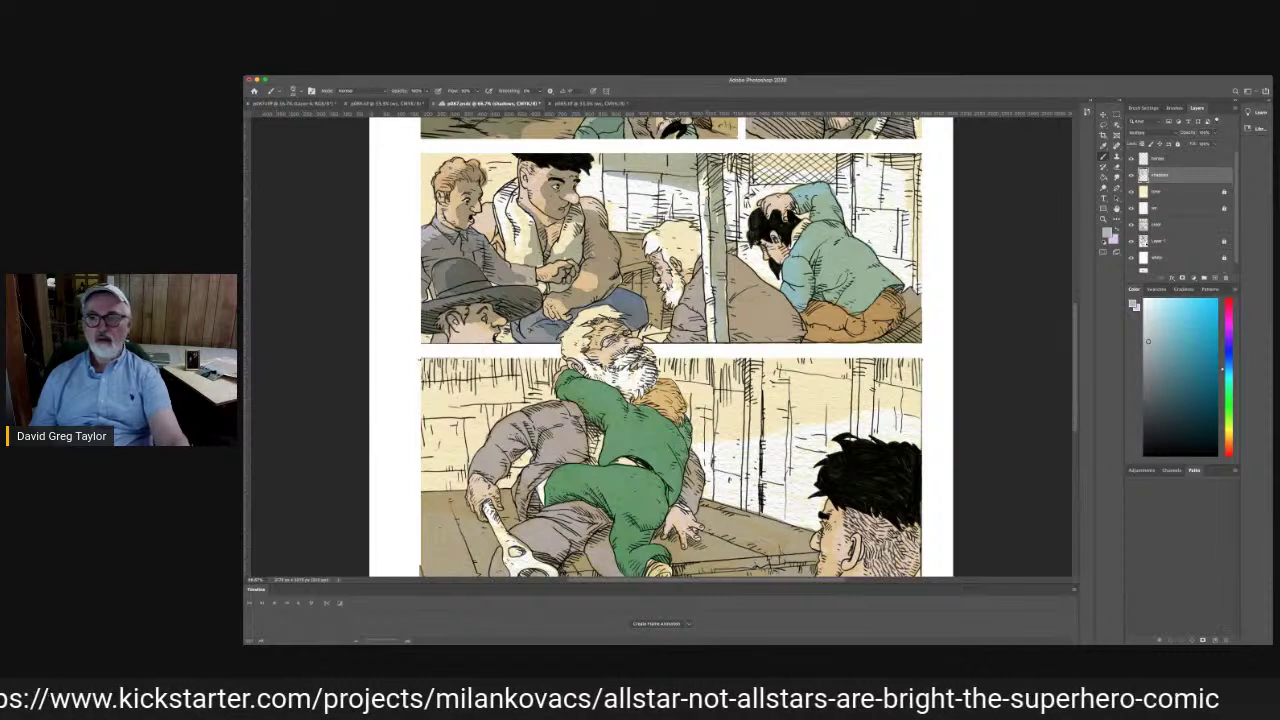
key("e")
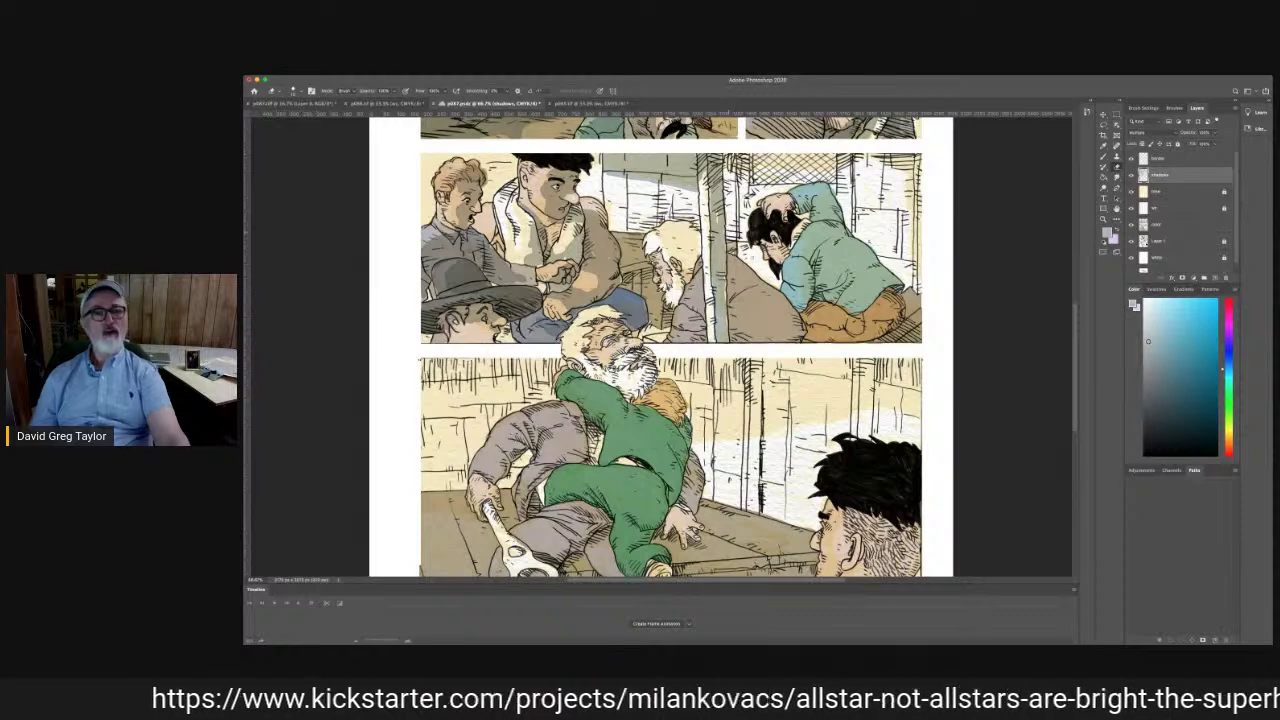
left_click(1103, 160)
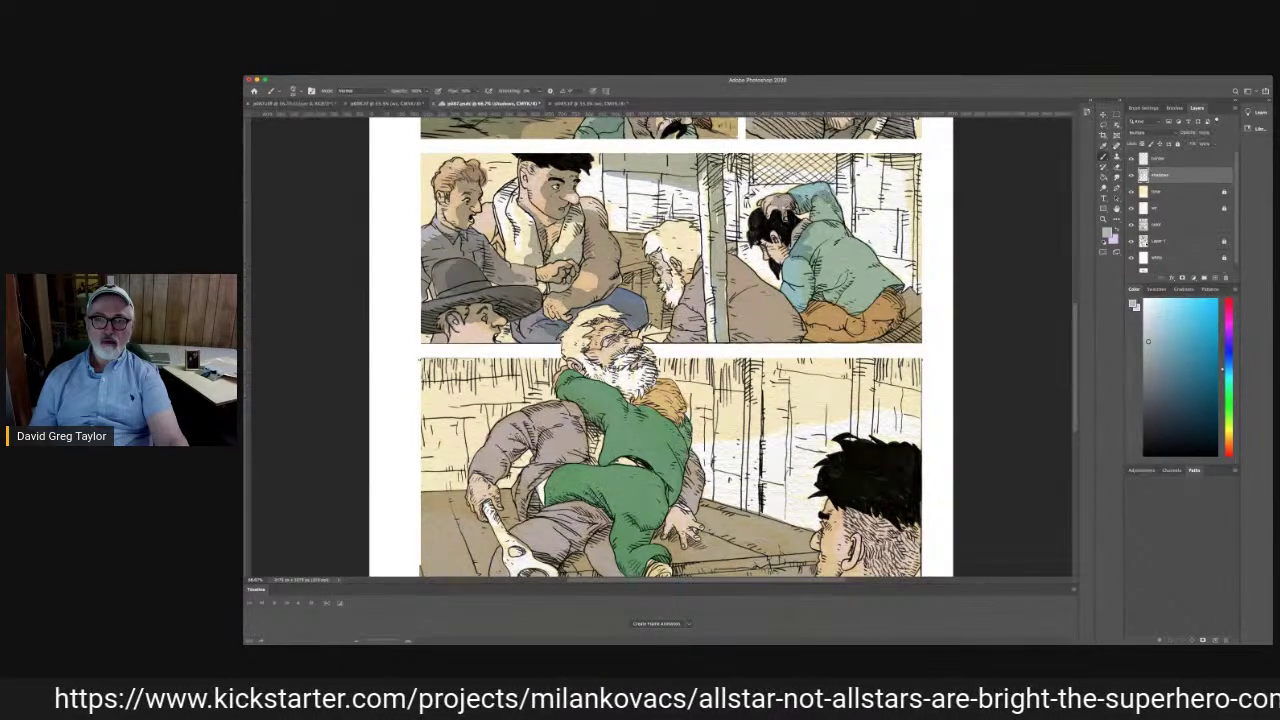
Brush shadows over the crouching man's teal shirt and orange-brown trousers in the second panel
mouse_move(822, 212)
left_mouse_down()
mouse_move(811, 236)
mouse_move(846, 238)
mouse_move(798, 298)
mouse_move(814, 302)
mouse_move(828, 272)
mouse_move(840, 300)
mouse_move(856, 292)
left_mouse_up()
mouse_move(860, 246)
left_mouse_down()
mouse_move(866, 286)
mouse_move(866, 250)
mouse_move(896, 282)
left_mouse_up()
mouse_move(880, 262)
left_mouse_down()
mouse_move(900, 296)
mouse_move(874, 314)
mouse_move(850, 326)
mouse_move(824, 306)
mouse_move(803, 311)
mouse_move(840, 333)
mouse_move(832, 340)
mouse_move(856, 340)
left_mouse_up()
left_click_drag(846, 327, 903, 318)
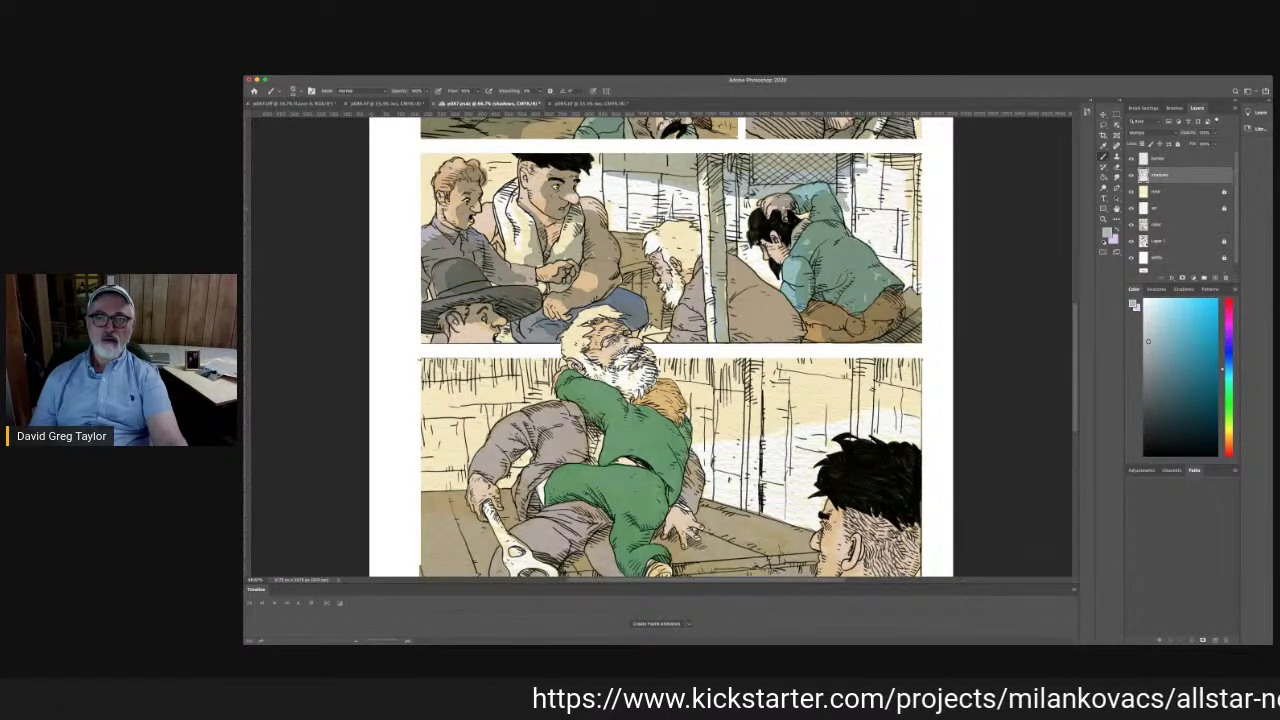
Shade the wall behind the crouching man and the white-haired man's hair and coat in the second panel
mouse_move(904, 233)
left_mouse_down()
mouse_move(917, 274)
mouse_move(915, 204)
mouse_move(900, 206)
mouse_move(916, 152)
mouse_move(858, 165)
mouse_move(890, 156)
mouse_move(858, 187)
mouse_move(892, 196)
mouse_move(864, 192)
mouse_move(852, 206)
mouse_move(870, 202)
mouse_move(864, 193)
left_mouse_up()
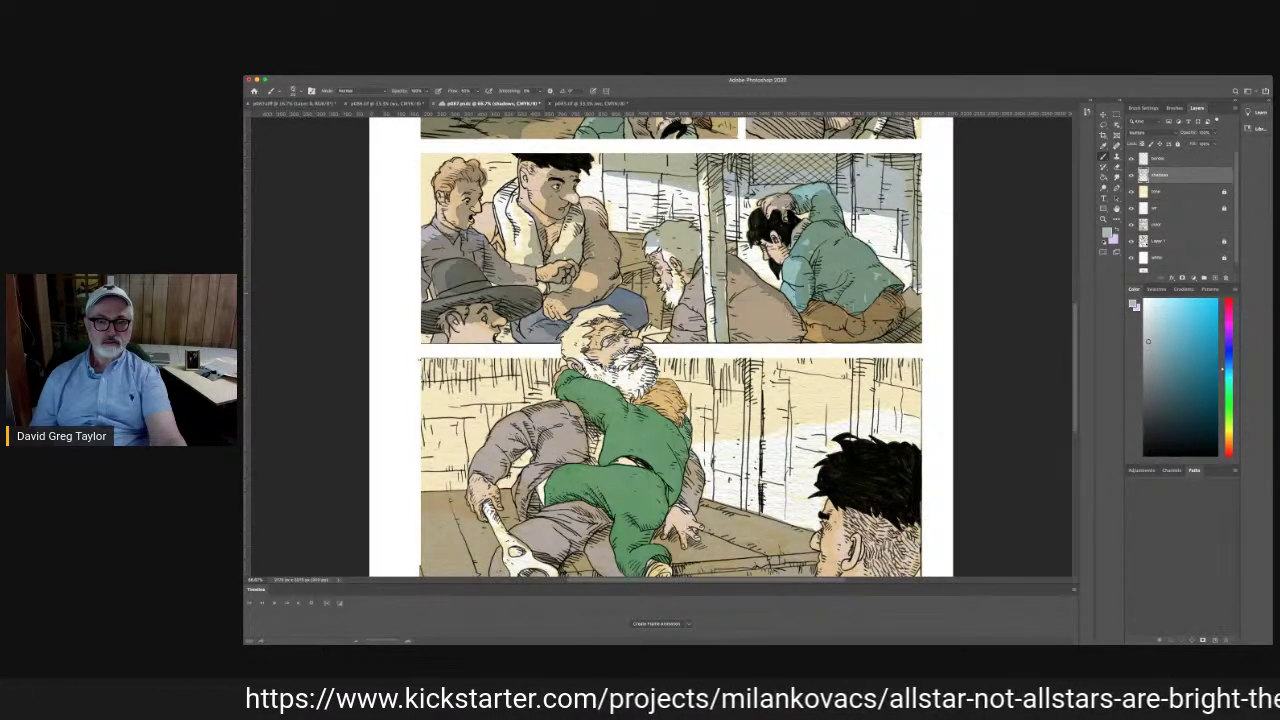
mouse_move(806, 332)
left_mouse_down()
mouse_move(740, 332)
mouse_move(732, 276)
mouse_move(726, 290)
mouse_move(784, 304)
mouse_move(731, 341)
left_mouse_up()
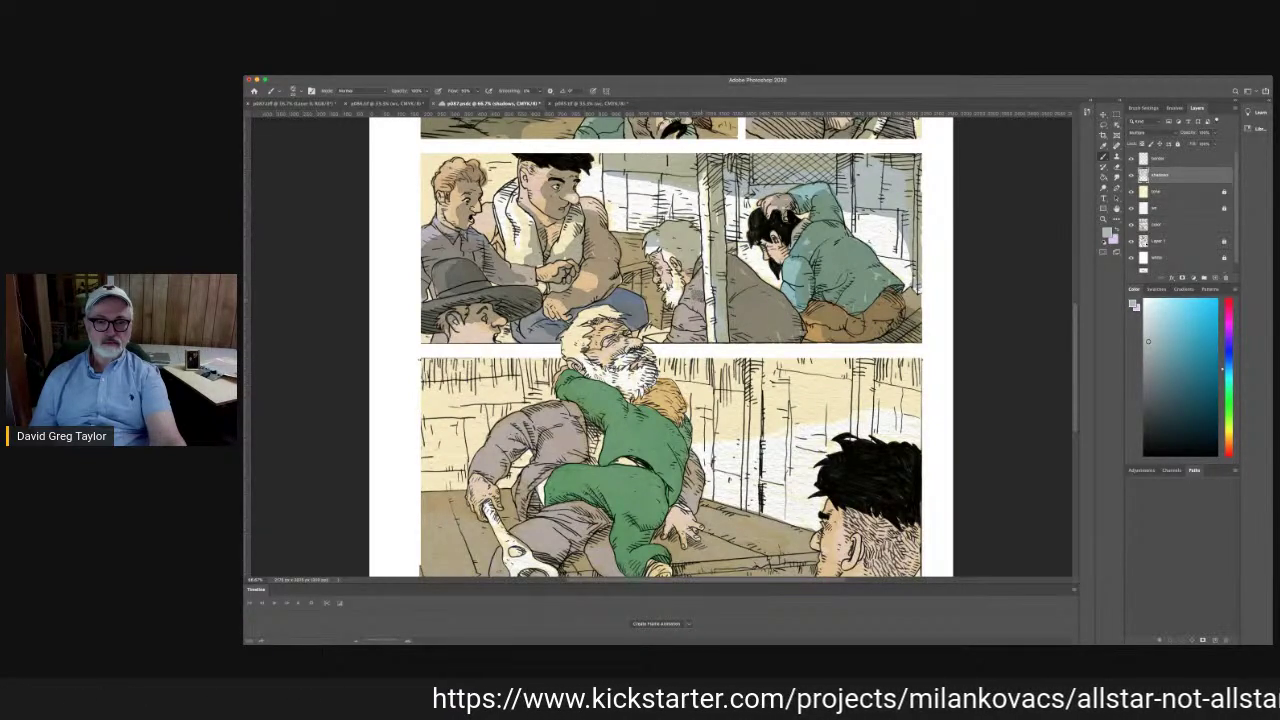
mouse_move(700, 268)
left_mouse_down()
mouse_move(690, 342)
mouse_move(644, 336)
left_mouse_up()
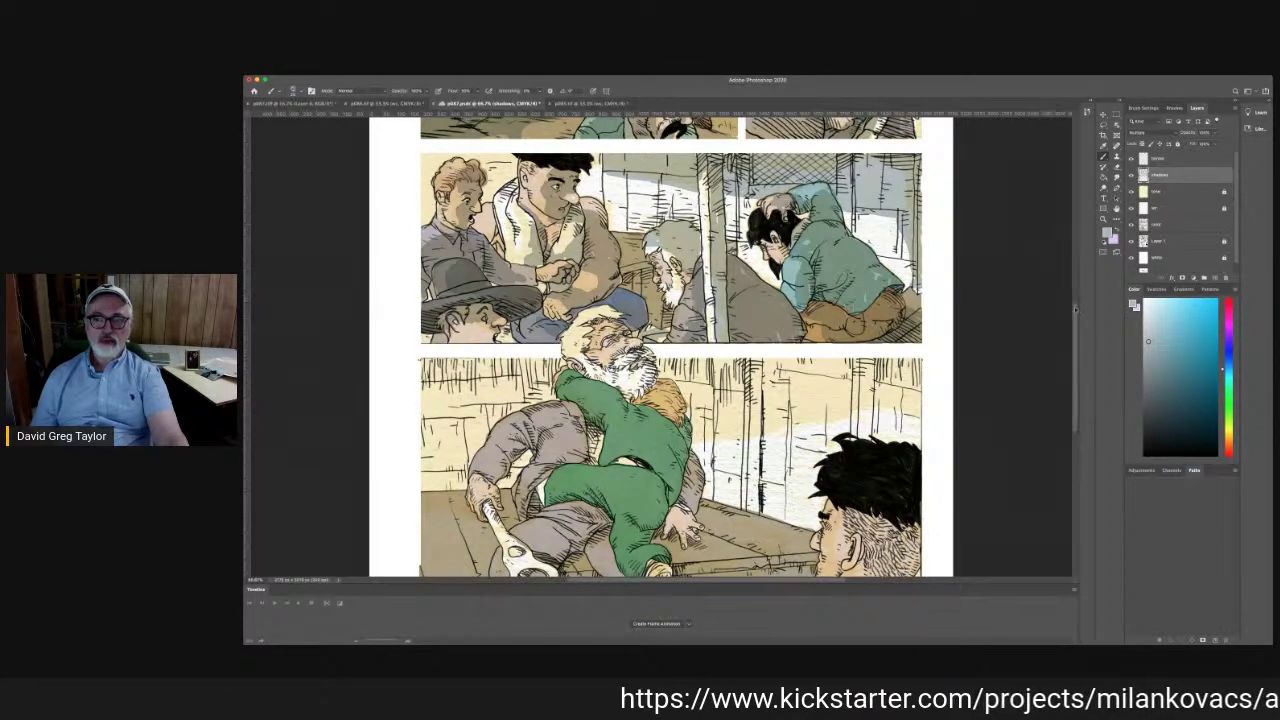
Shade the bearded man's hair and face at the top of the third panel
scroll(670, 345, "down", 5)
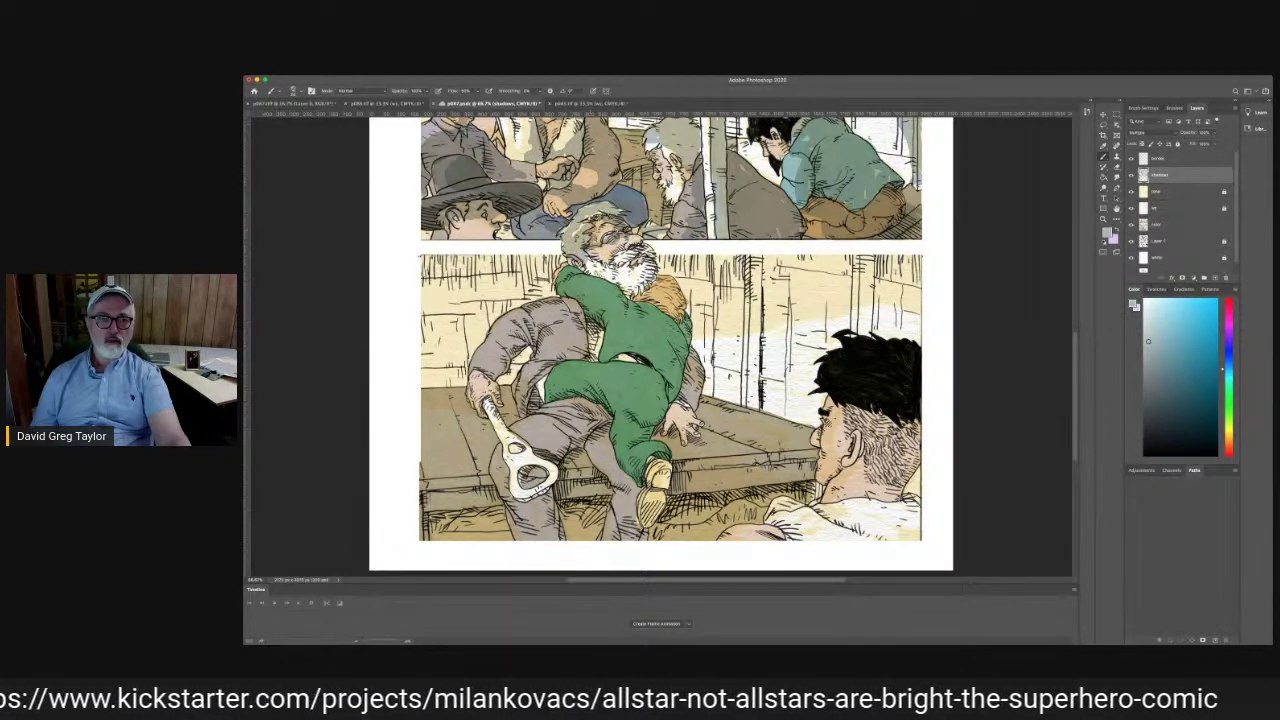
left_click_drag(598, 220, 616, 238)
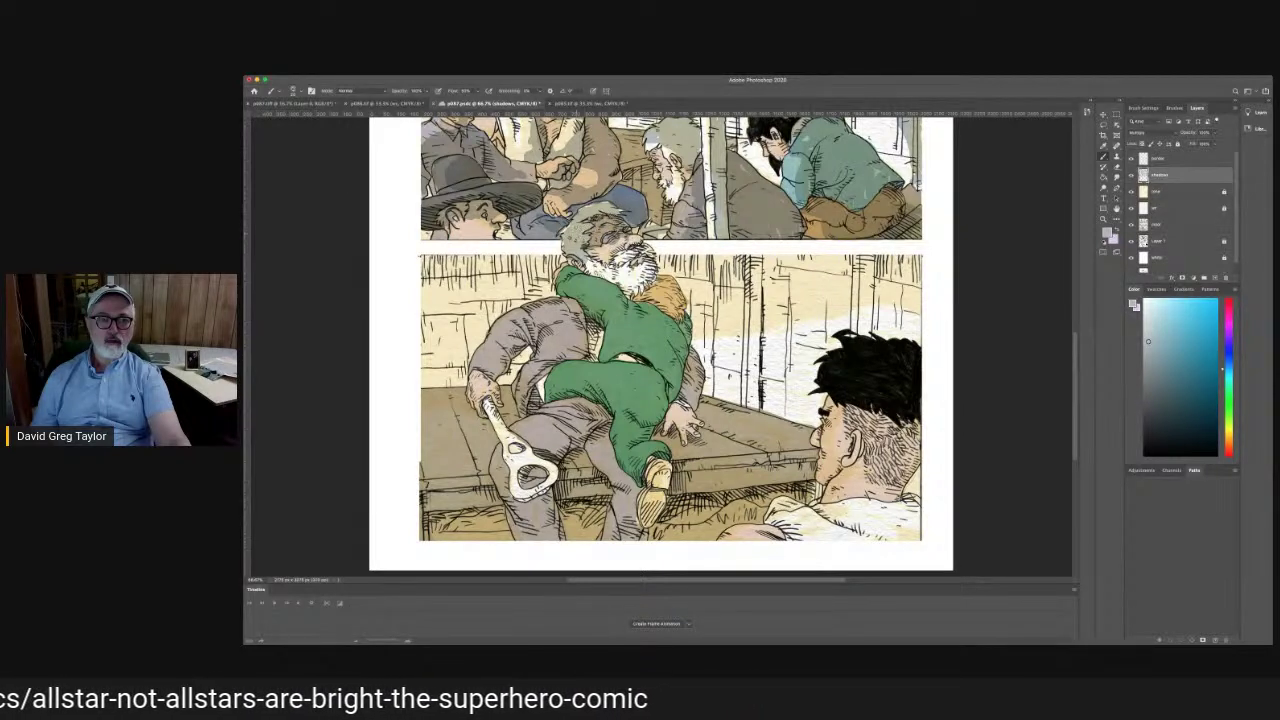
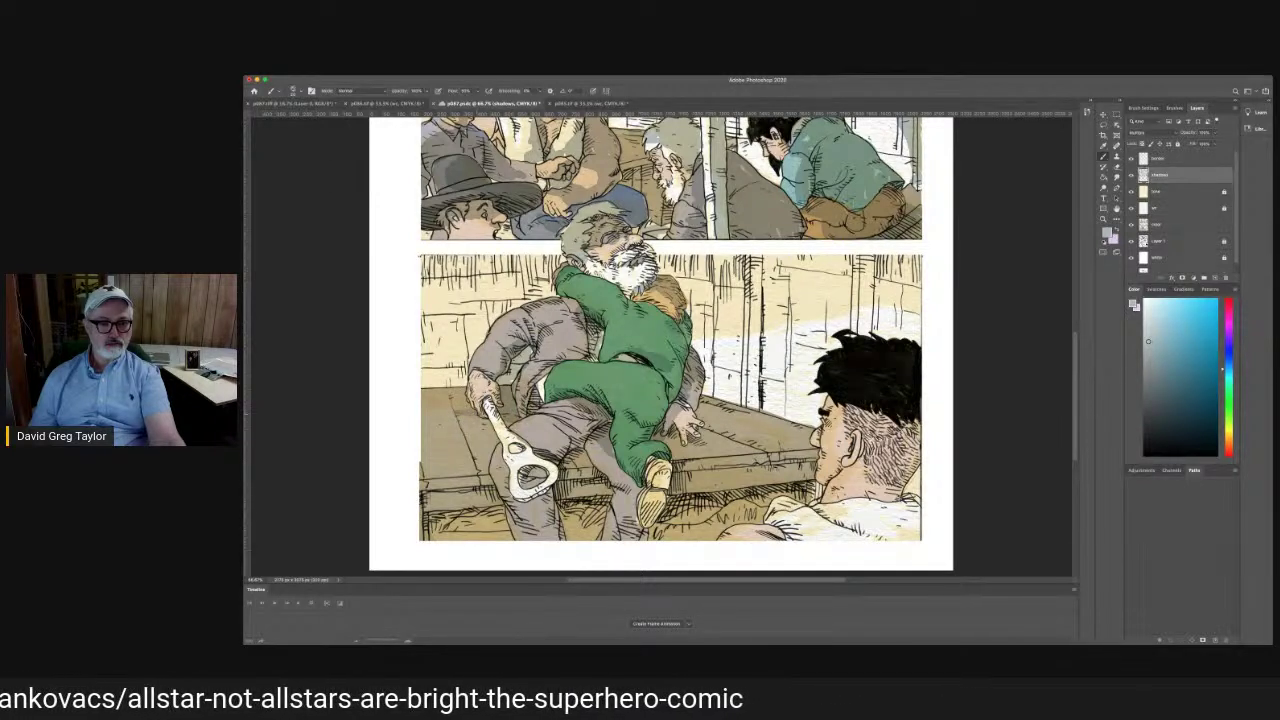
Shade the plank wall behind the bearded man and the far wall in the third panel, and save the page
mouse_move(424, 400)
left_mouse_down()
mouse_move(466, 394)
mouse_move(441, 370)
mouse_move(471, 356)
mouse_move(431, 348)
mouse_move(422, 368)
mouse_move(470, 341)
mouse_move(442, 322)
mouse_move(440, 298)
mouse_move(470, 266)
mouse_move(445, 258)
left_mouse_up()
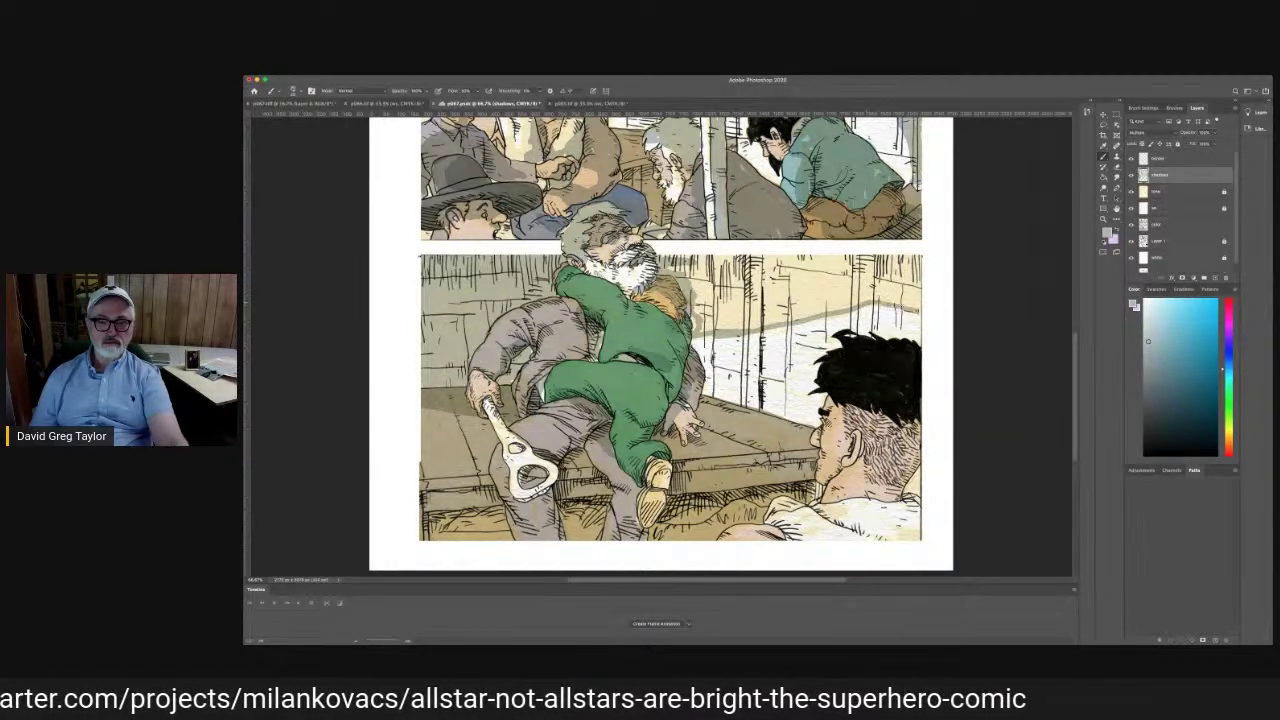
mouse_move(832, 310)
left_mouse_down()
mouse_move(910, 286)
mouse_move(826, 277)
mouse_move(900, 260)
mouse_move(770, 264)
mouse_move(860, 280)
mouse_move(750, 292)
mouse_move(850, 302)
mouse_move(736, 330)
mouse_move(755, 326)
mouse_move(700, 330)
mouse_move(695, 270)
mouse_move(665, 262)
mouse_move(806, 256)
mouse_move(700, 275)
mouse_move(778, 287)
mouse_move(728, 306)
mouse_move(740, 318)
mouse_move(726, 325)
mouse_move(706, 322)
mouse_move(710, 290)
mouse_move(703, 318)
mouse_move(705, 288)
mouse_move(718, 295)
left_mouse_up()
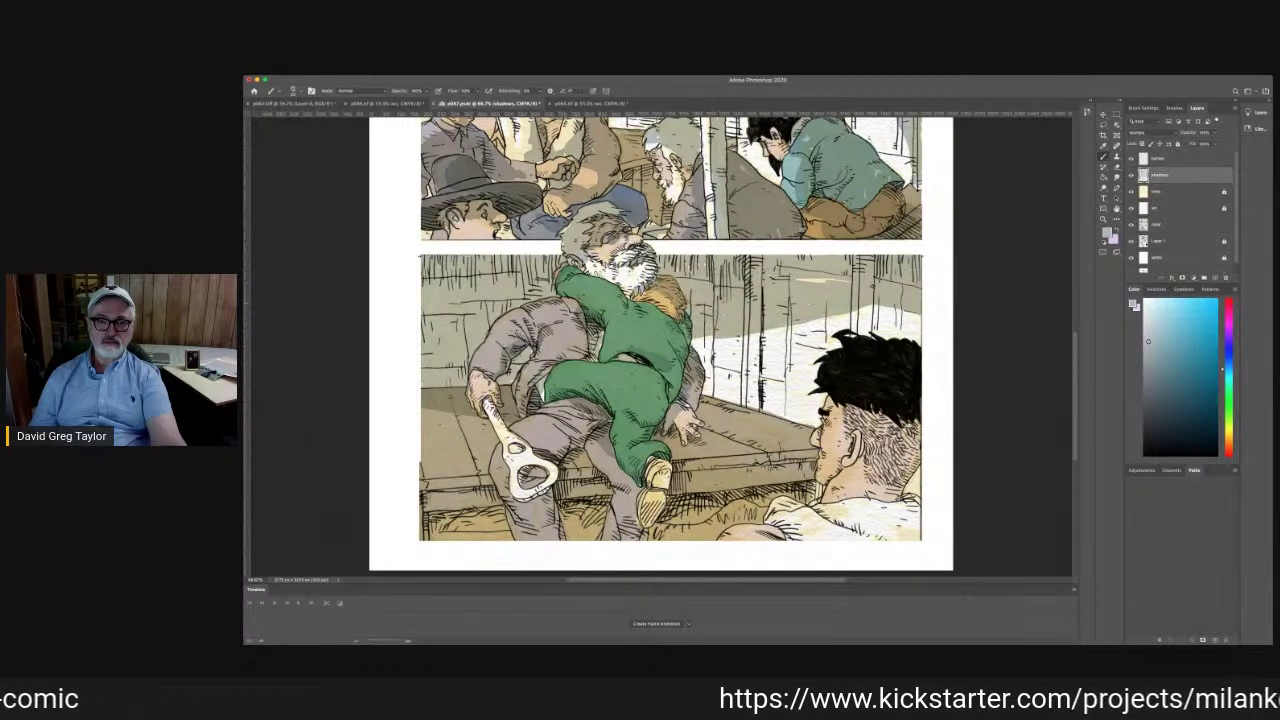
mouse_move(799, 279)
left_mouse_down()
mouse_move(830, 280)
mouse_move(804, 283)
mouse_move(868, 307)
mouse_move(698, 342)
left_mouse_up()
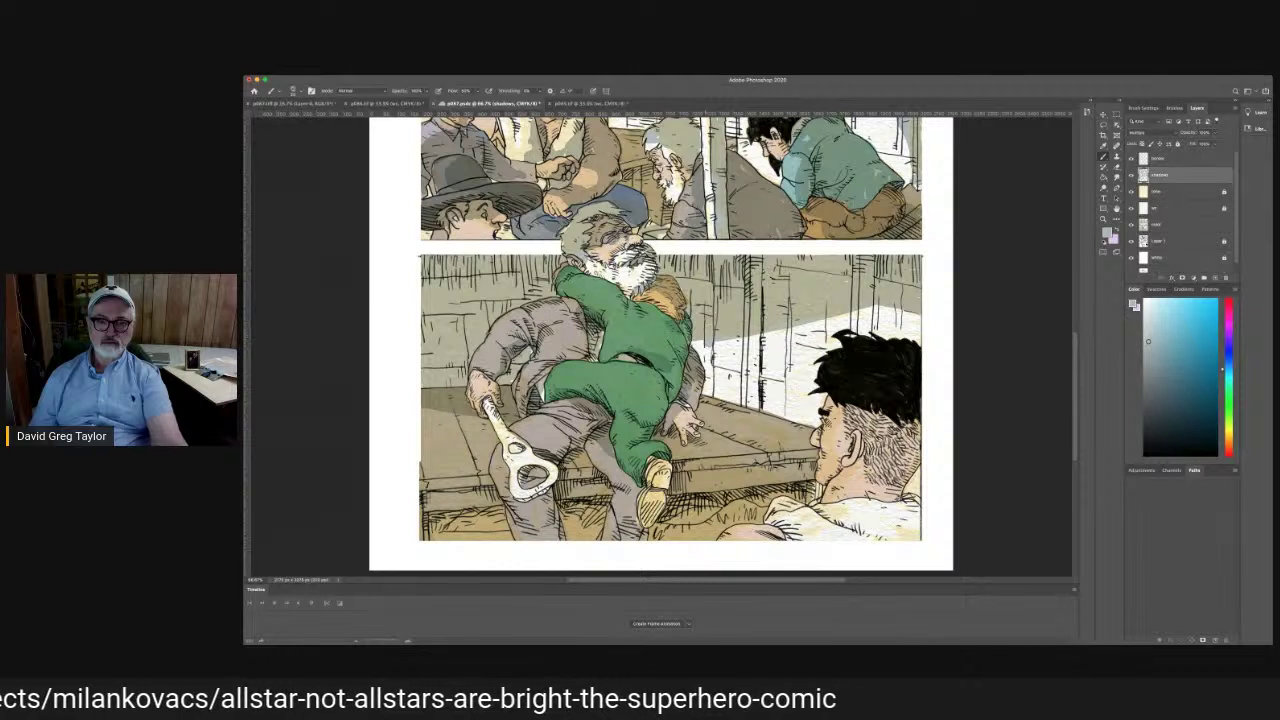
left_click_drag(922, 312, 882, 308)
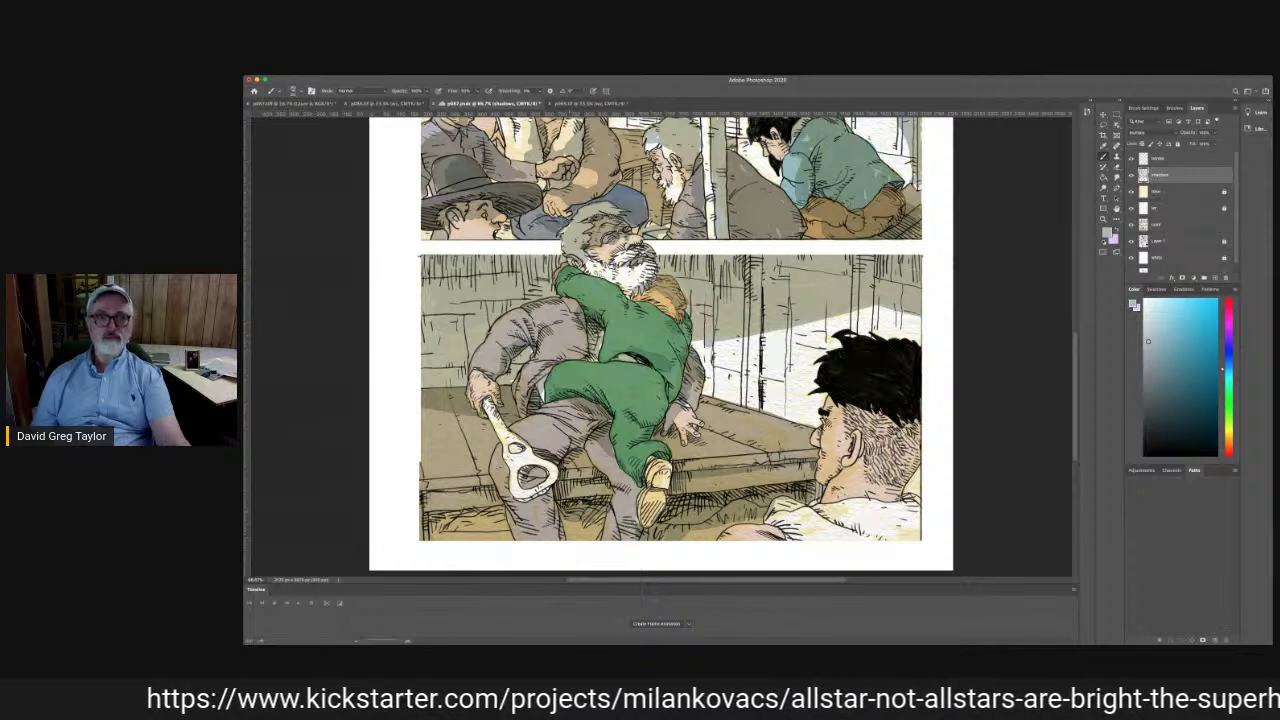
key("super+s")
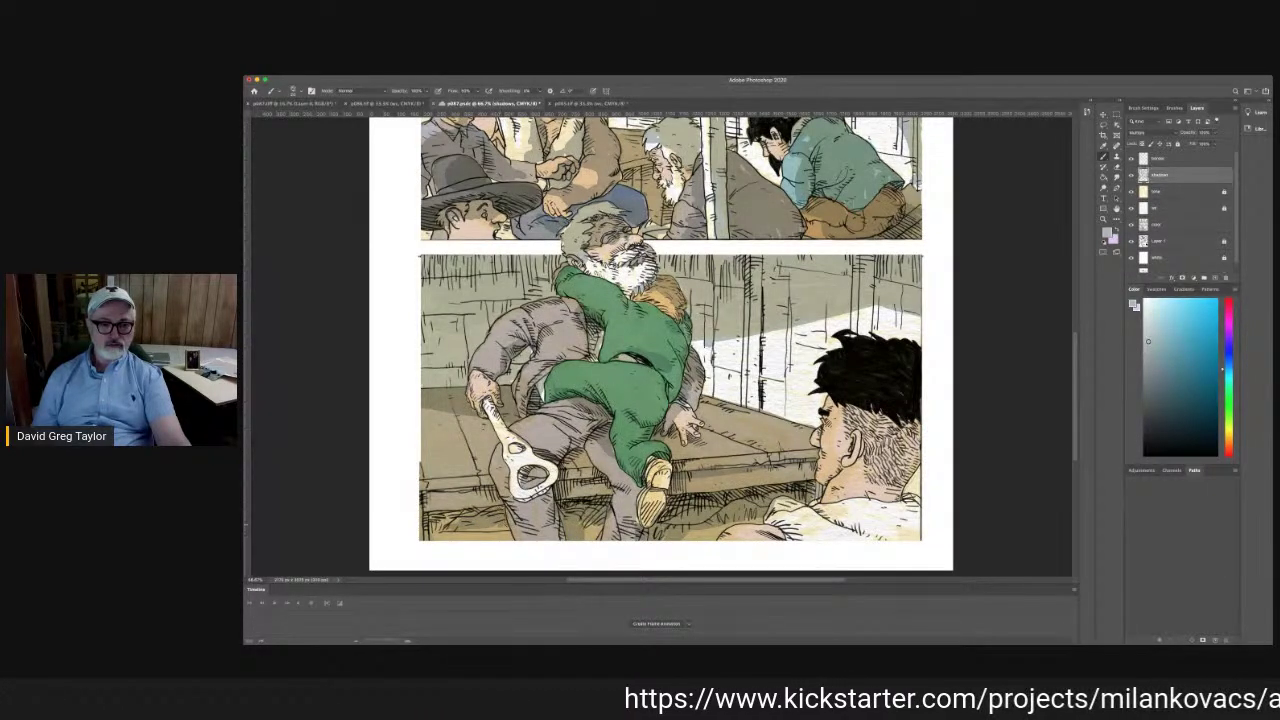
Shade the ground beneath the bench and the foreground man's face, neck and white shirt in the third panel
mouse_move(474, 508)
left_mouse_down()
mouse_move(442, 529)
mouse_move(424, 518)
mouse_move(480, 498)
left_mouse_up()
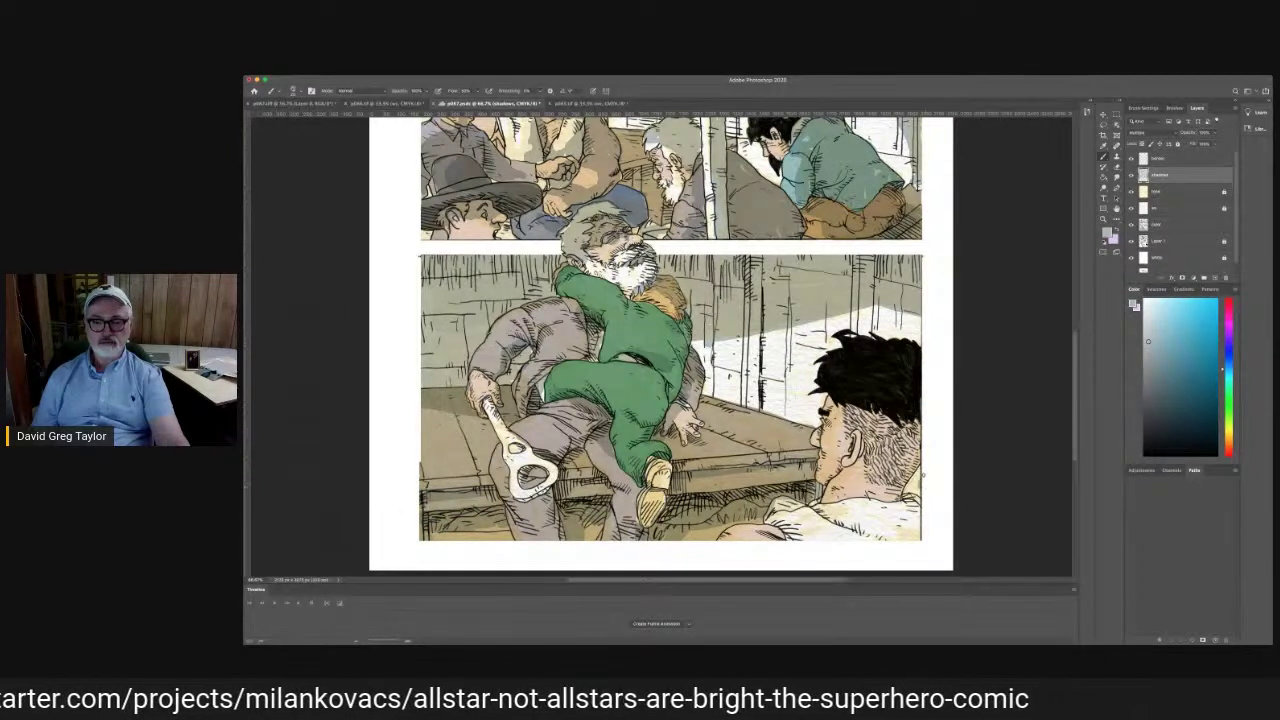
mouse_move(838, 453)
left_mouse_down()
mouse_move(828, 401)
mouse_move(842, 427)
left_mouse_up()
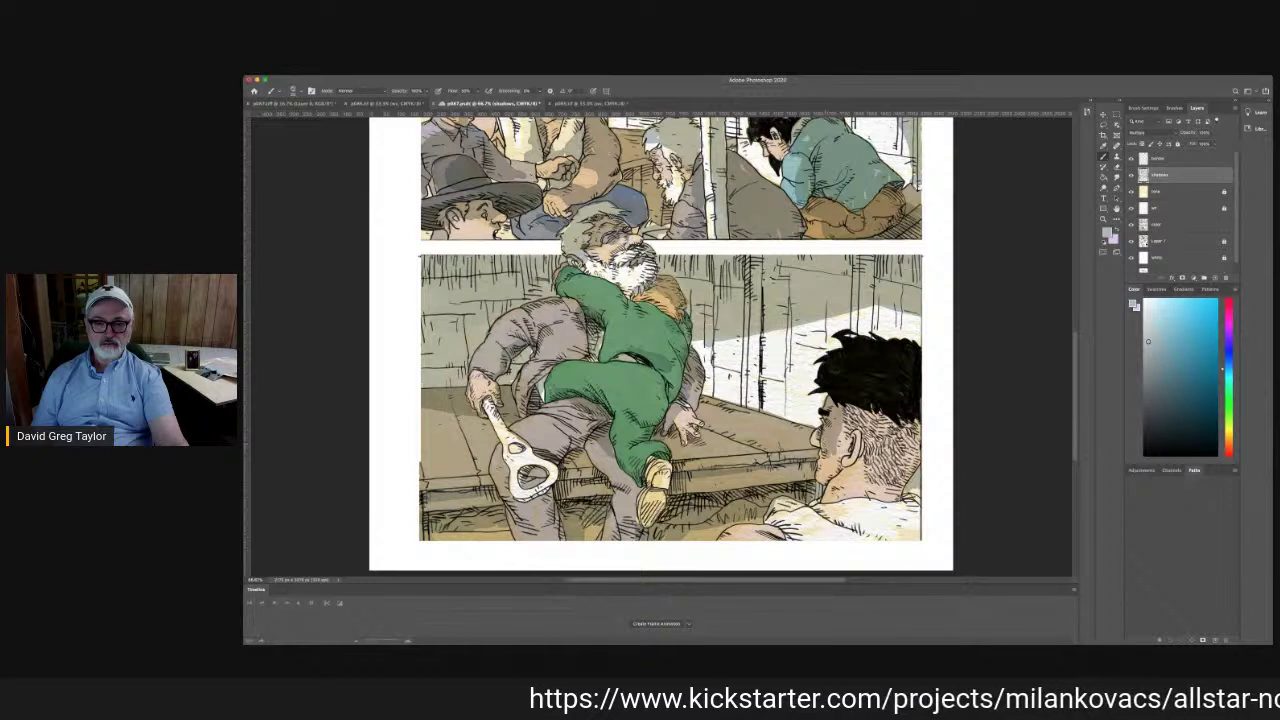
mouse_move(830, 464)
left_mouse_down()
mouse_move(821, 457)
mouse_move(823, 474)
mouse_move(846, 436)
mouse_move(848, 458)
left_mouse_up()
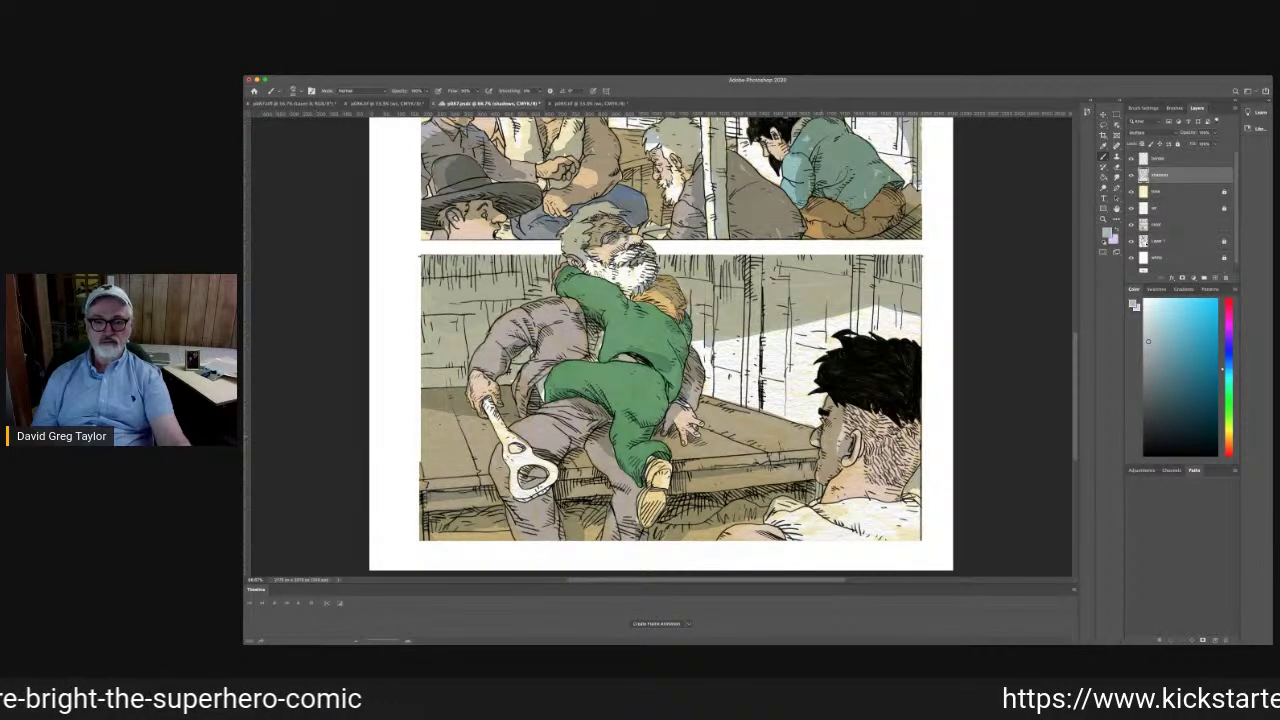
left_click_drag(843, 411, 857, 424)
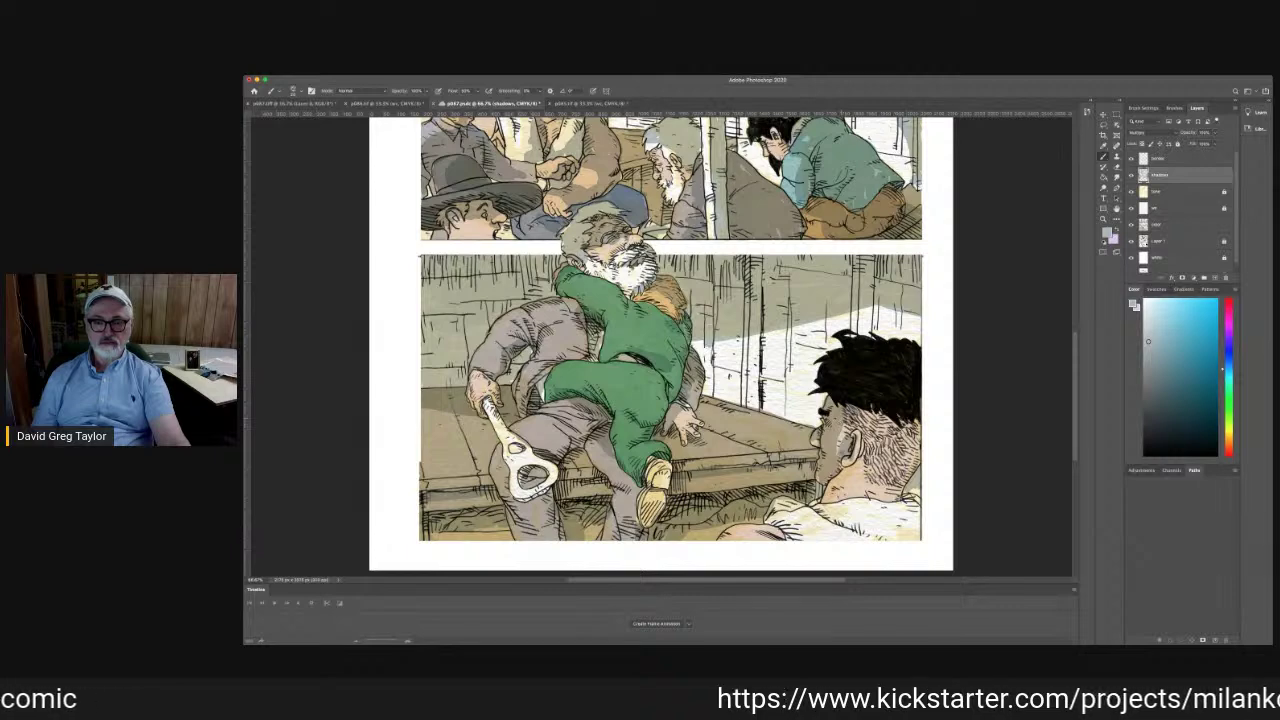
mouse_move(838, 474)
left_mouse_down()
mouse_move(838, 494)
mouse_move(791, 513)
left_mouse_up()
left_click_drag(803, 503, 788, 515)
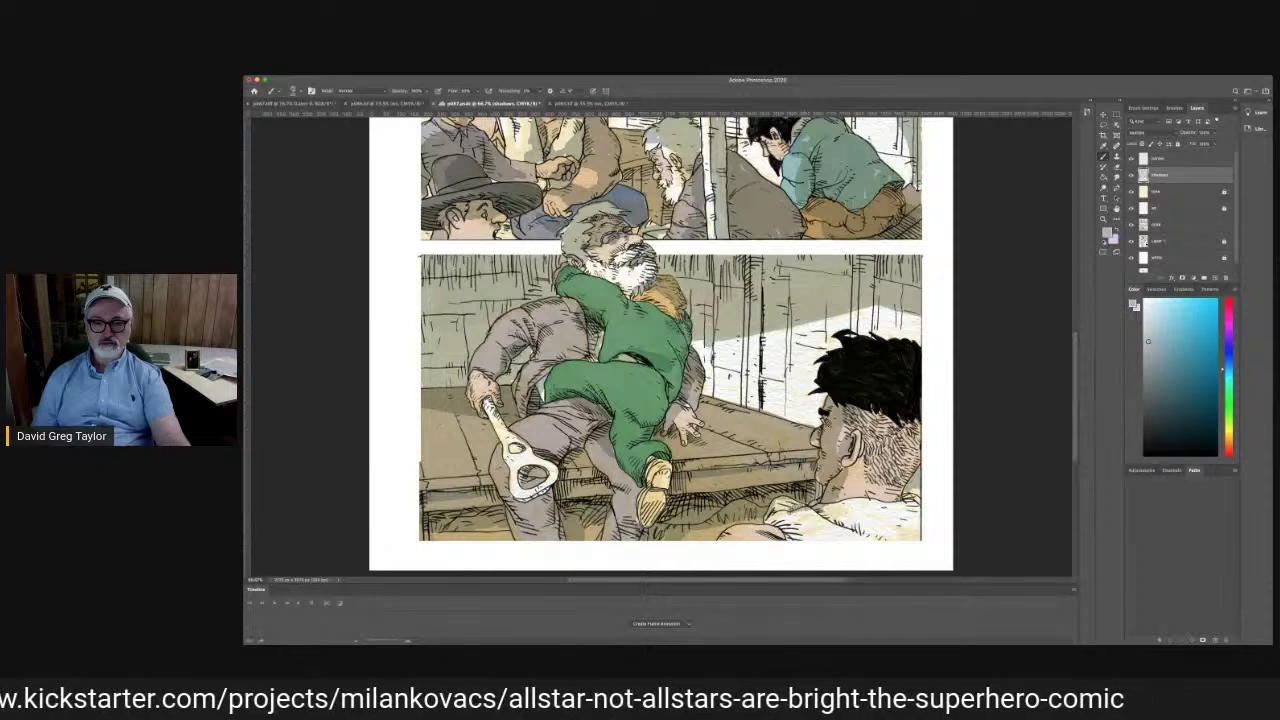
left_click_drag(900, 491, 916, 496)
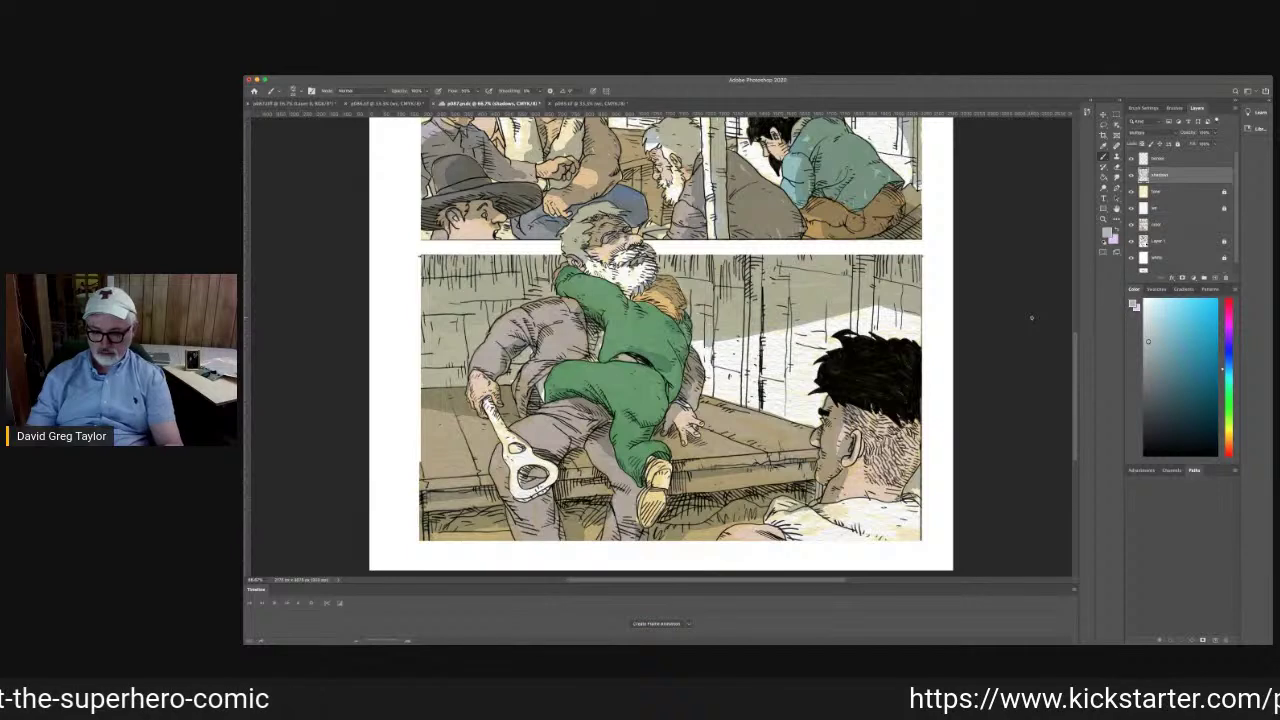
Sample the tan ground colour from the first panel as the brush colour
key("super+minus")
key("super+minus")
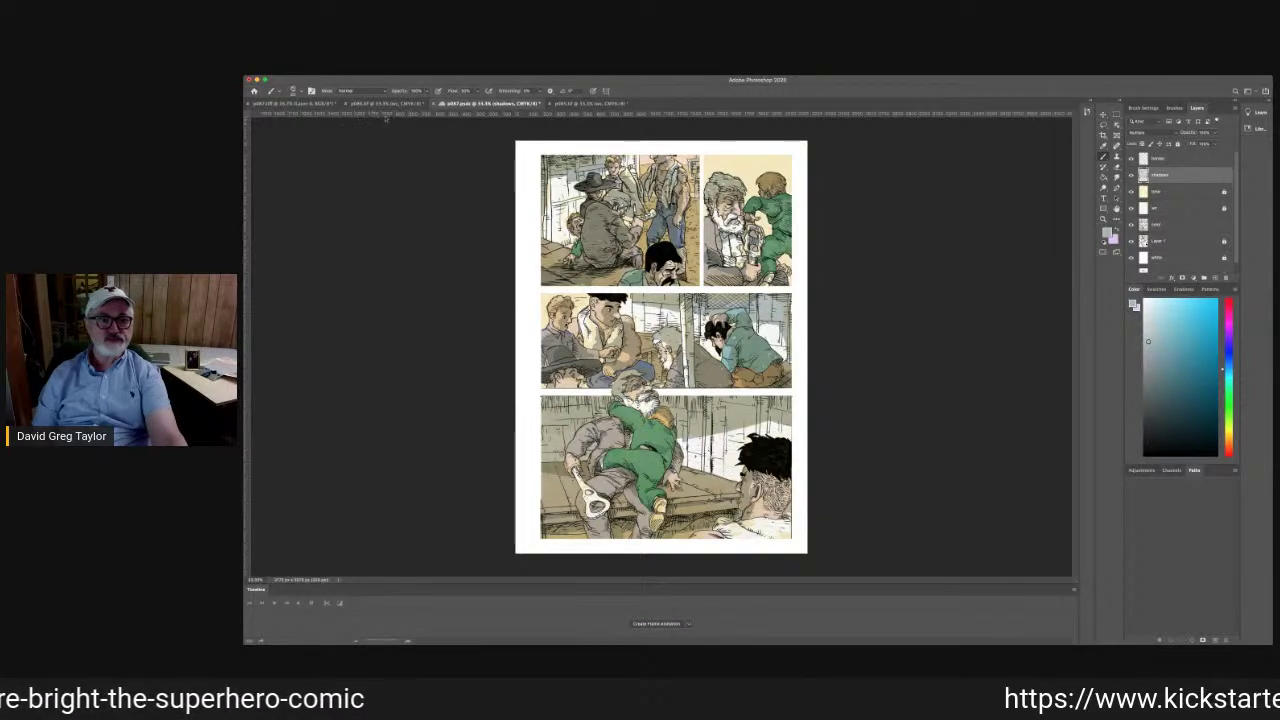
left_click(1103, 147)
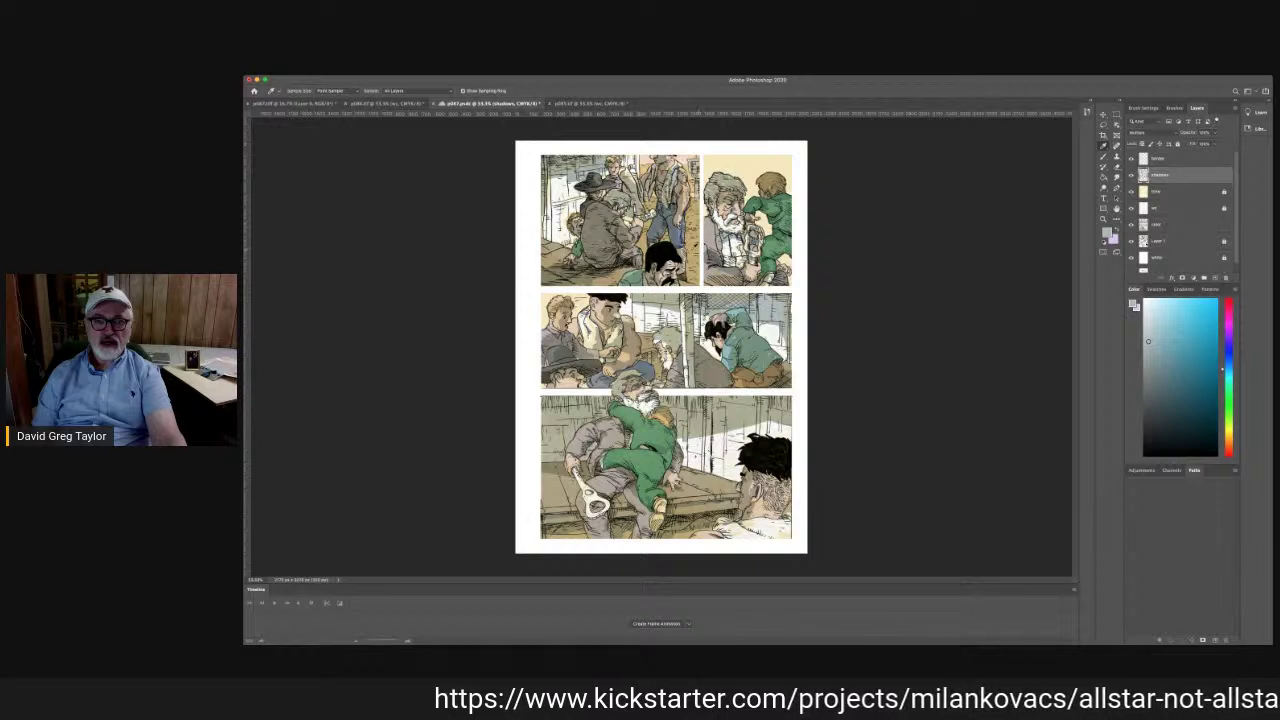
left_click(698, 248)
key("b")
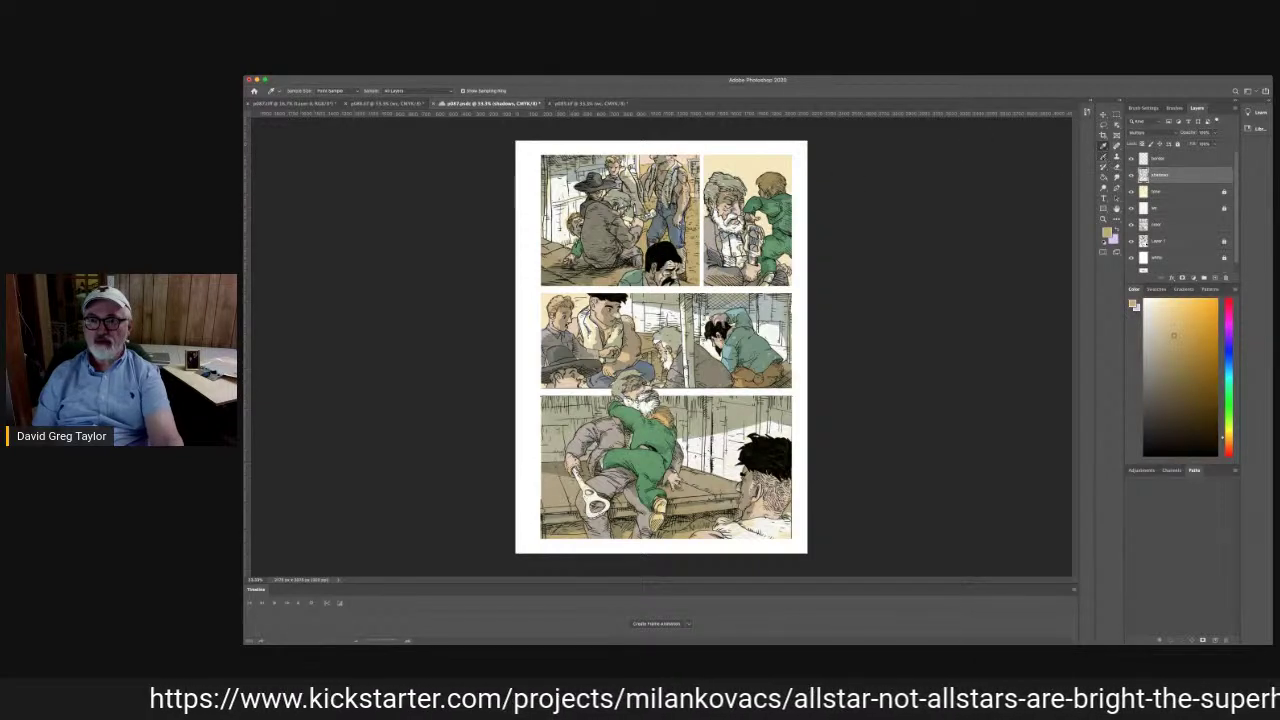
Sample grey from the first panel's wall and shade the wall behind the bearded man and child in the upper-right panel
left_click(1168, 226)
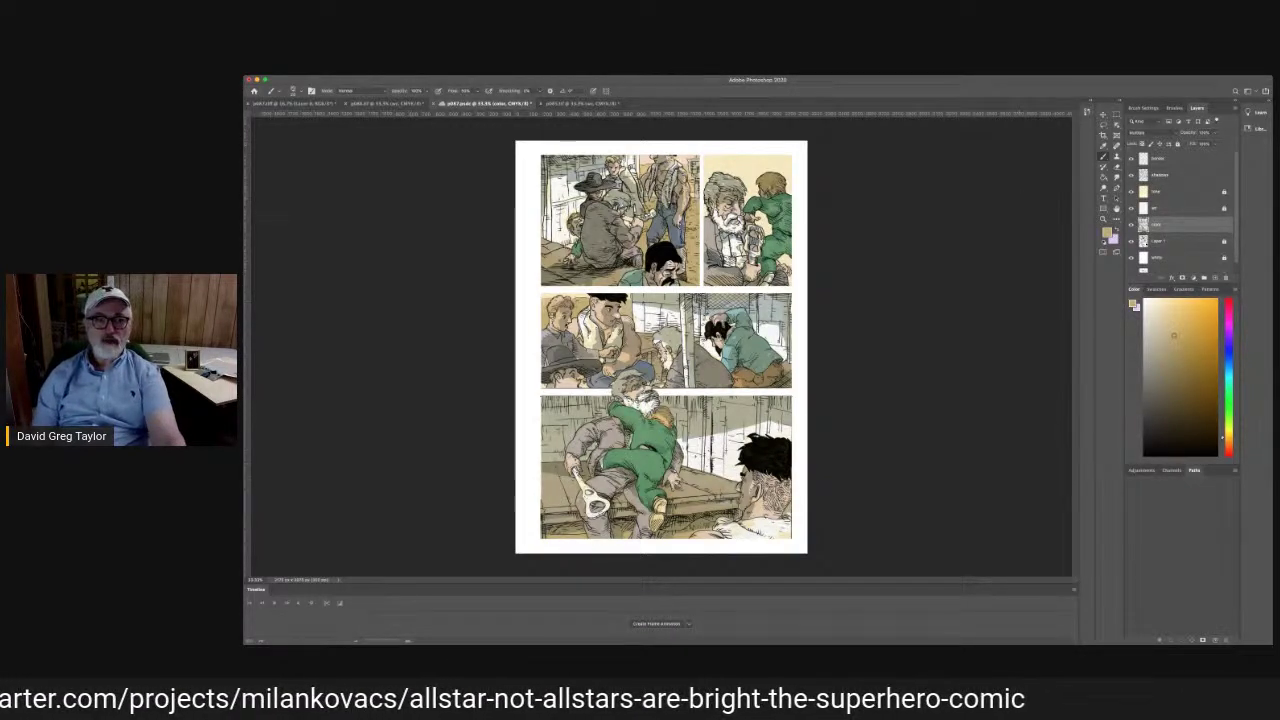
left_click(1103, 146)
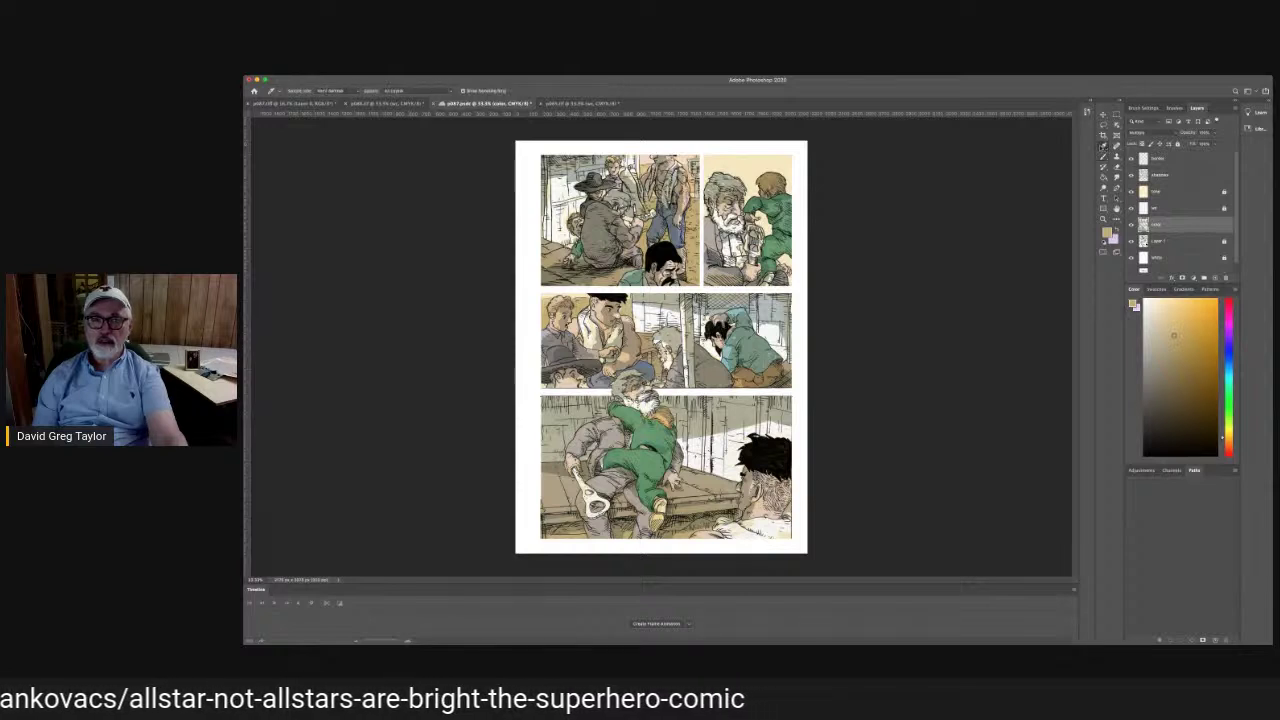
left_click(573, 179)
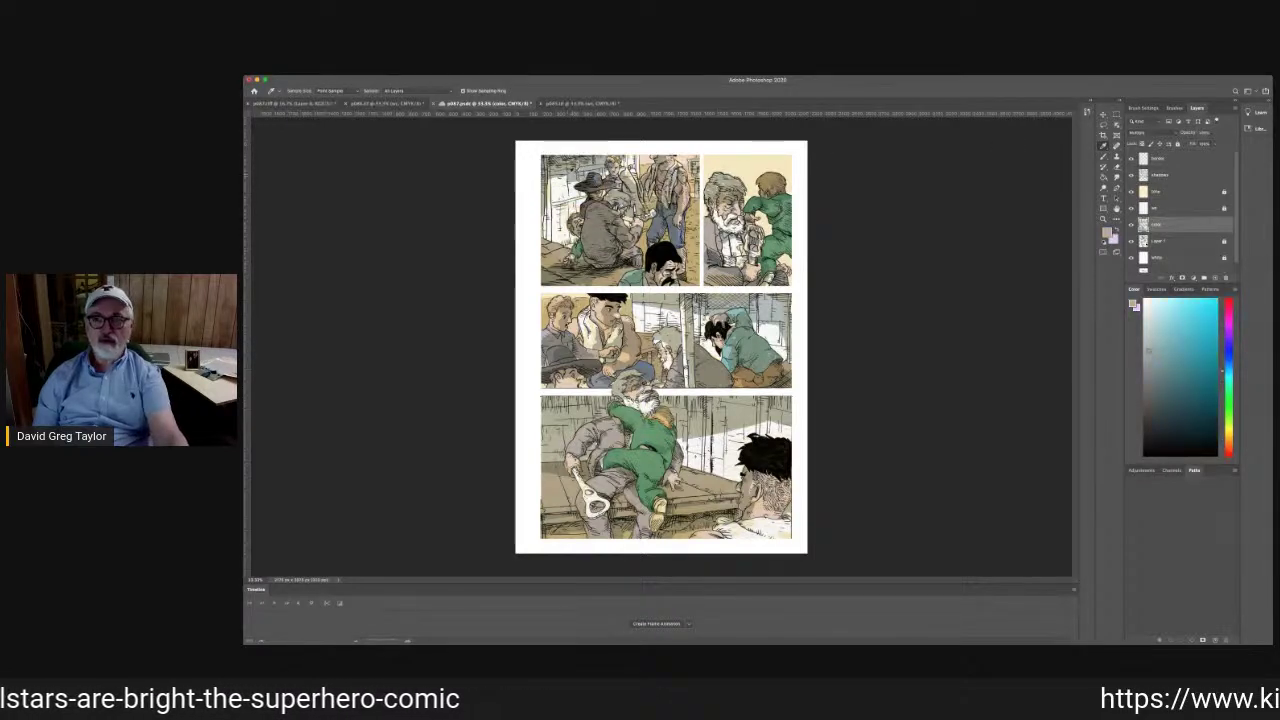
key("b")
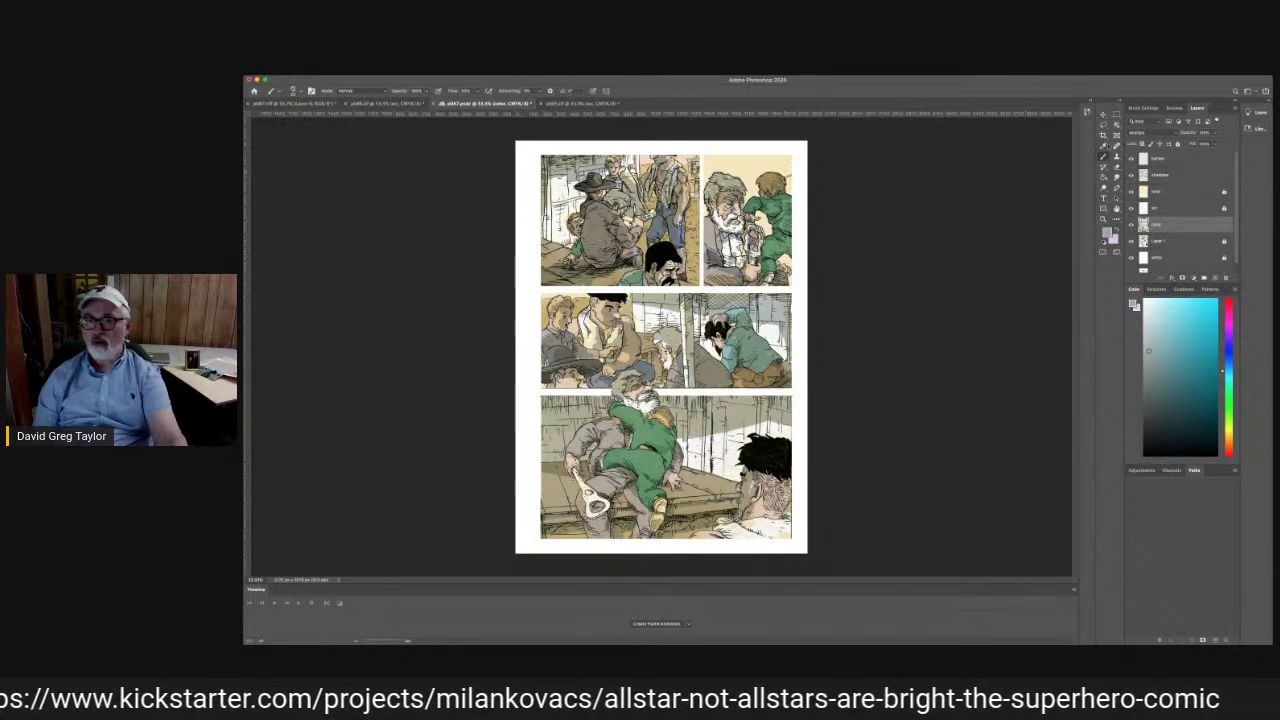
left_click(1184, 176)
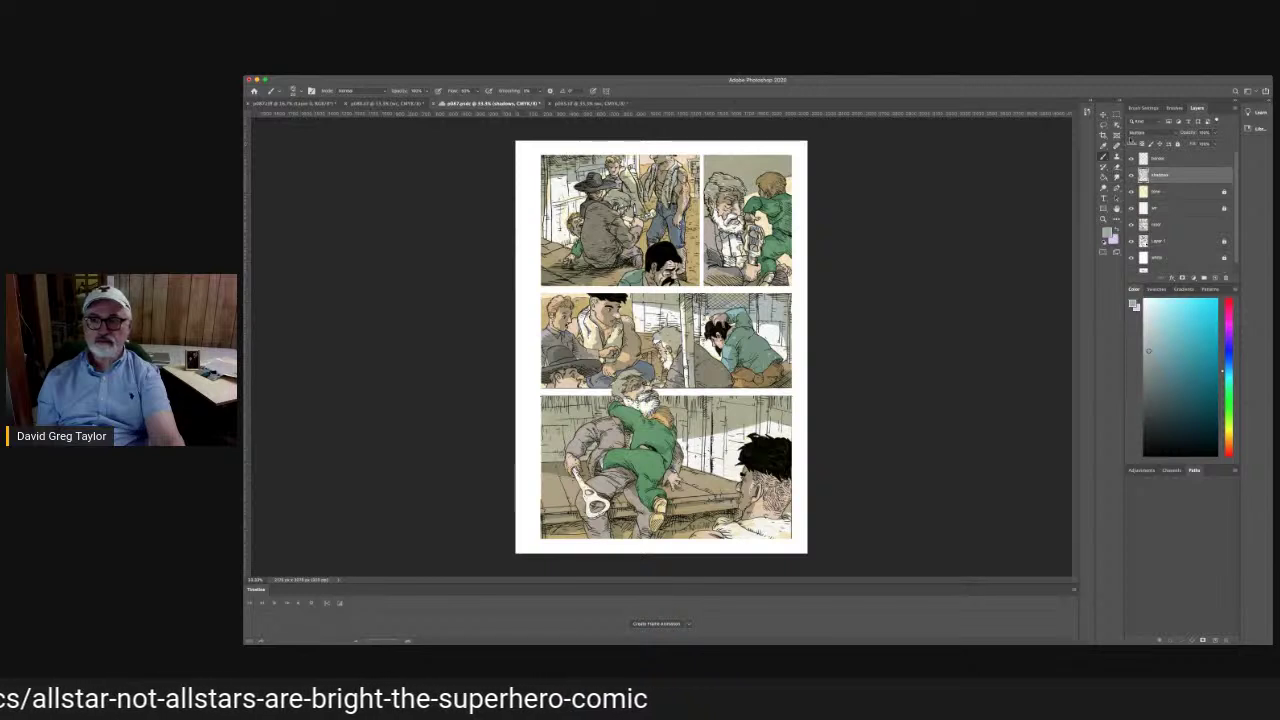
Resample the brush colour for the shadows layer, settling on a grey-green from the first panel's plank wall
key("i")
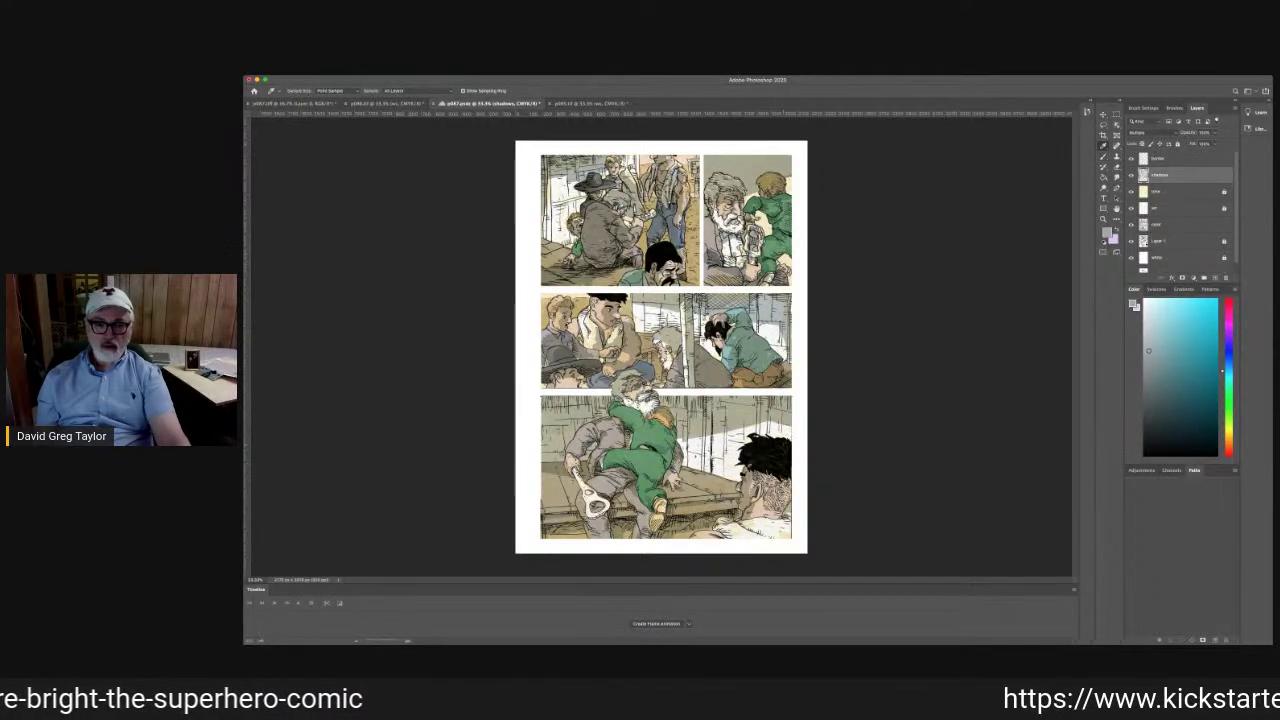
left_click(702, 366)
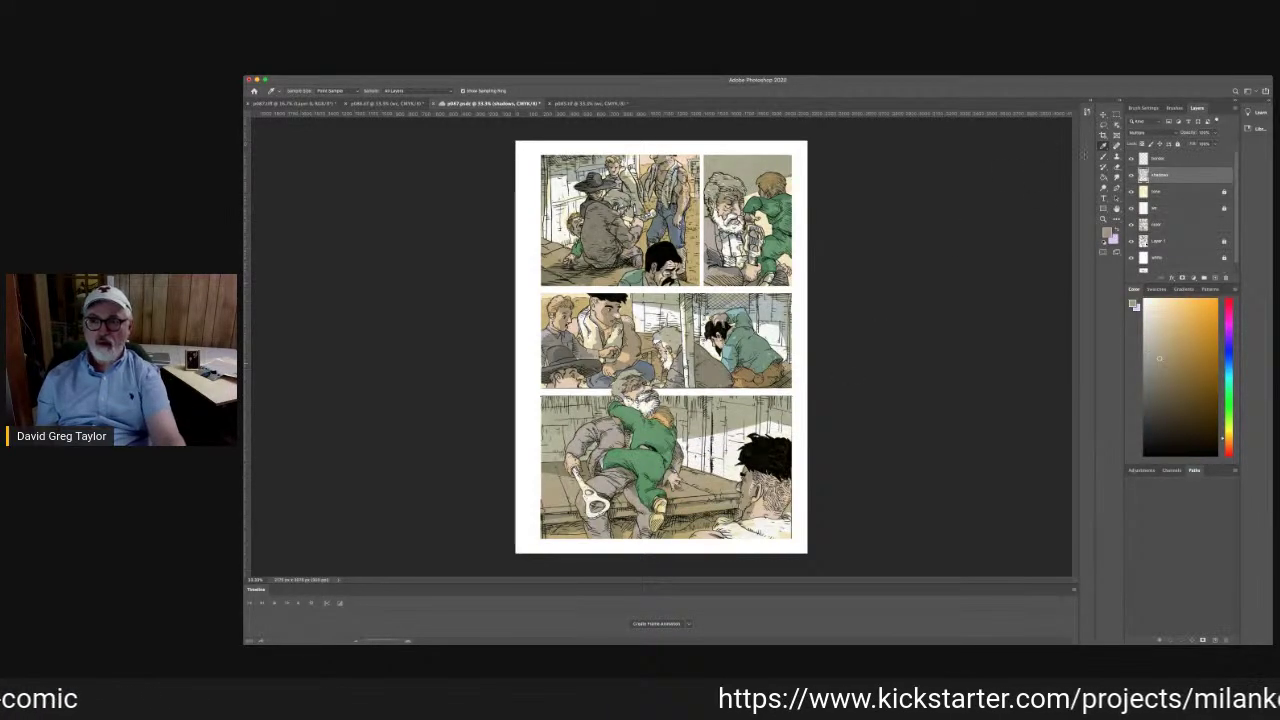
key("b")
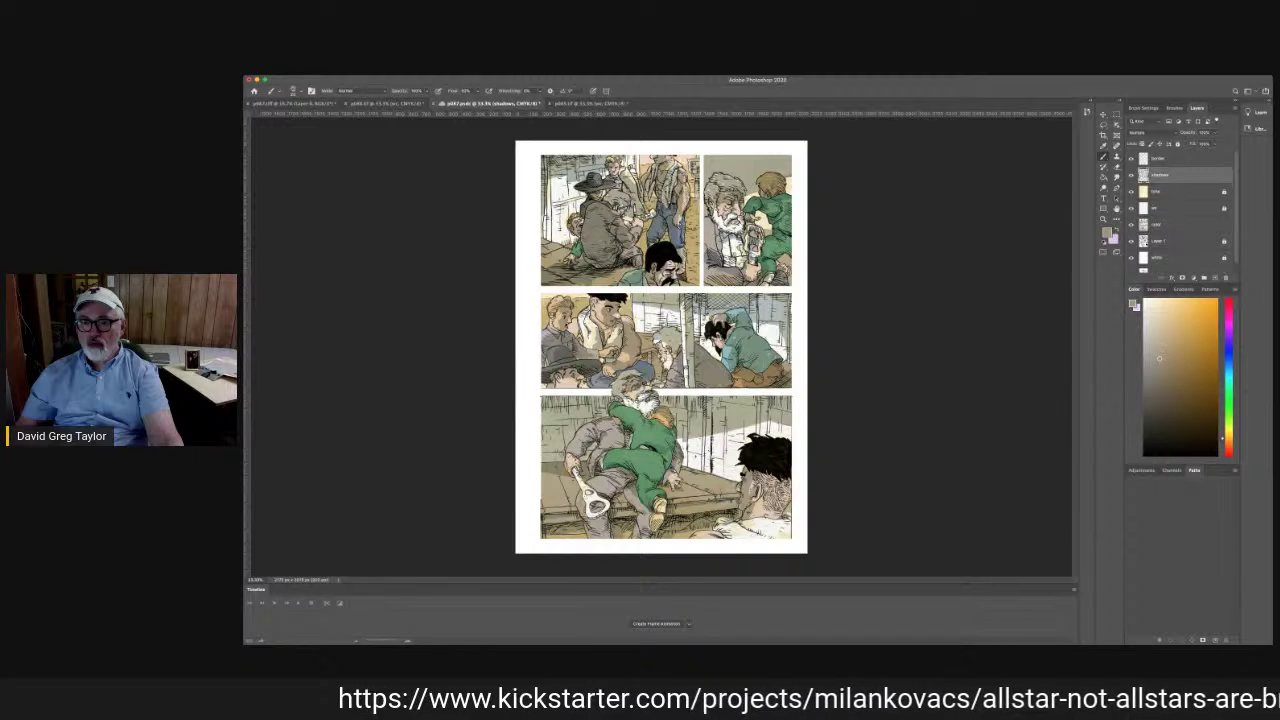
left_click(1102, 147)
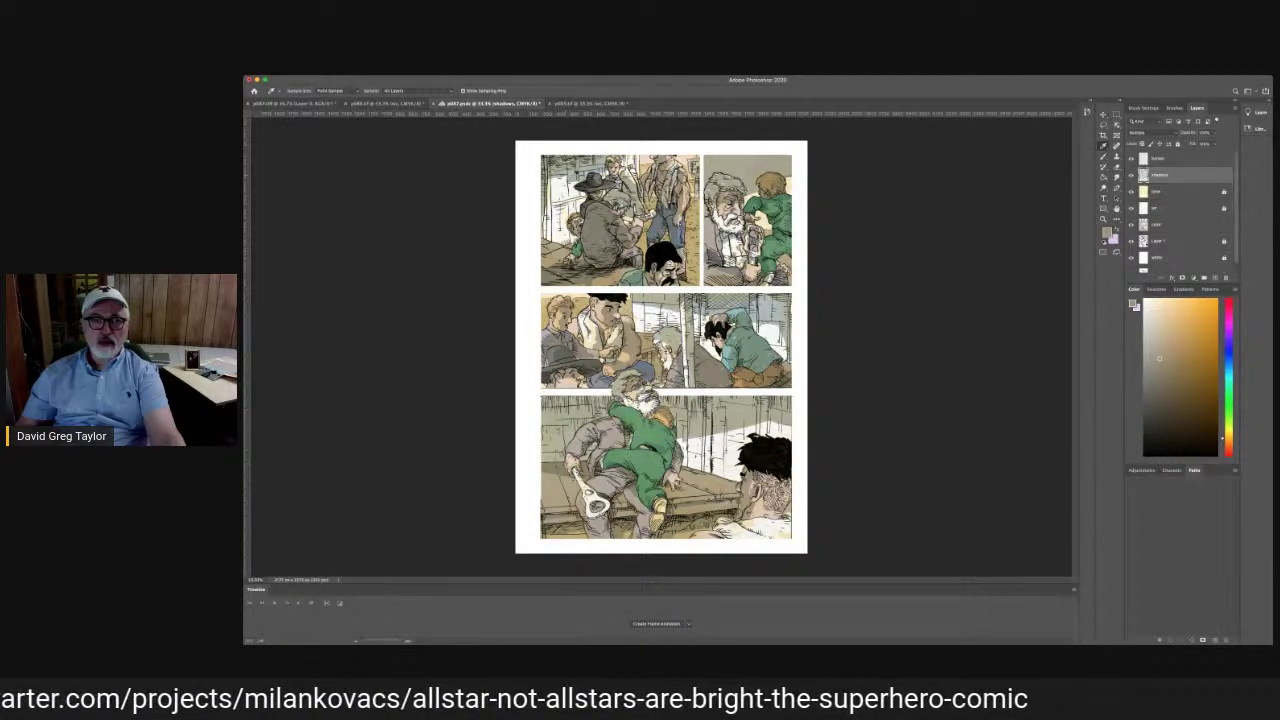
left_click(573, 177)
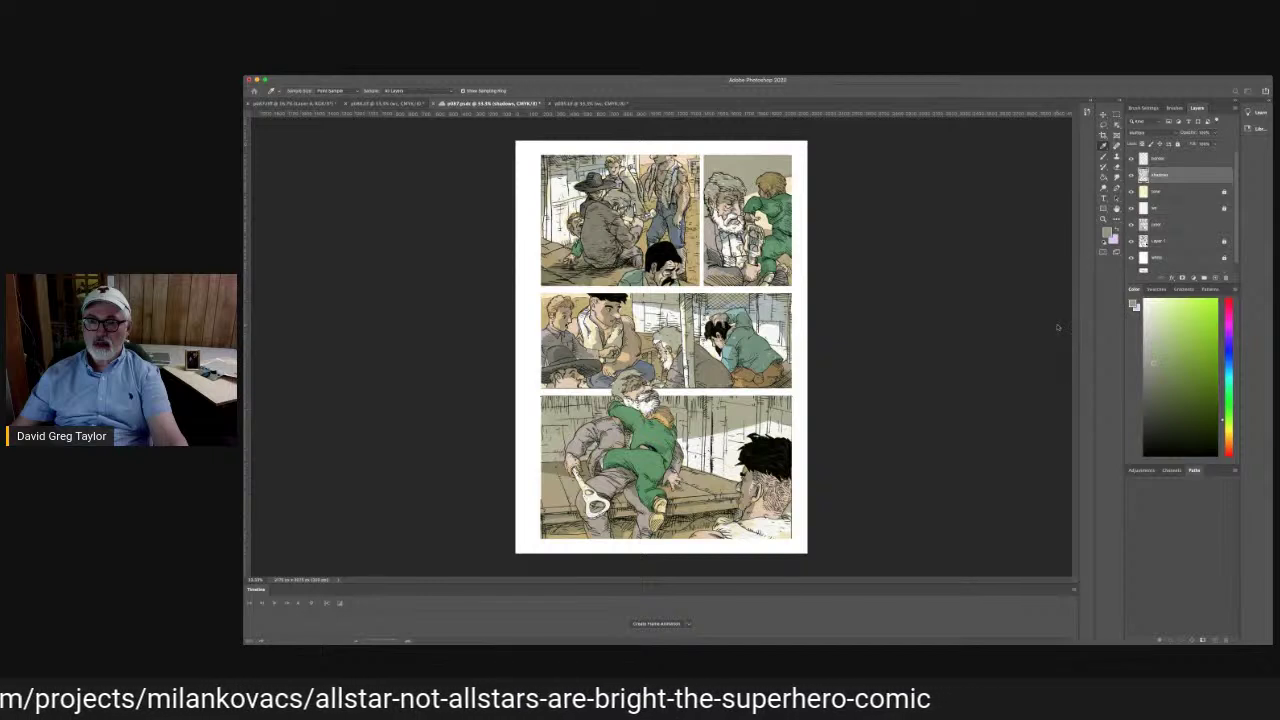
key("b")
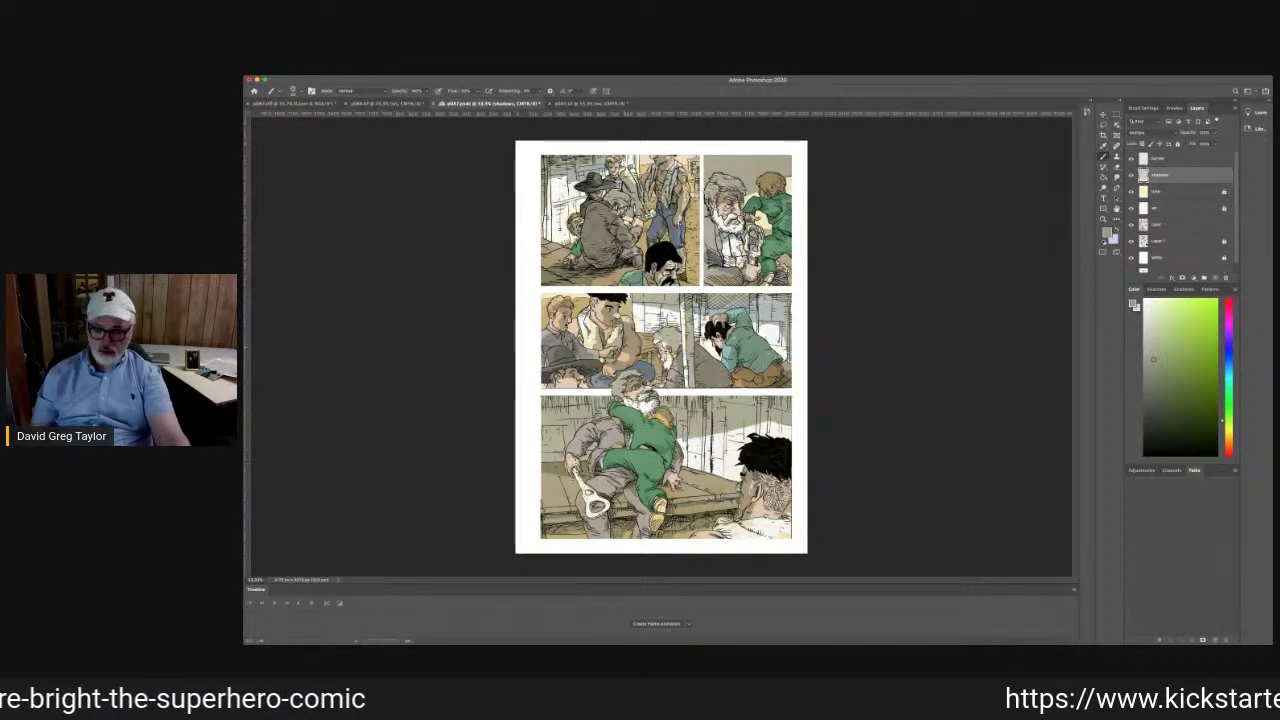
Brush grey-green shadow over the back and side of the crouching man's teal shirt in the second panel
key("super+equal")
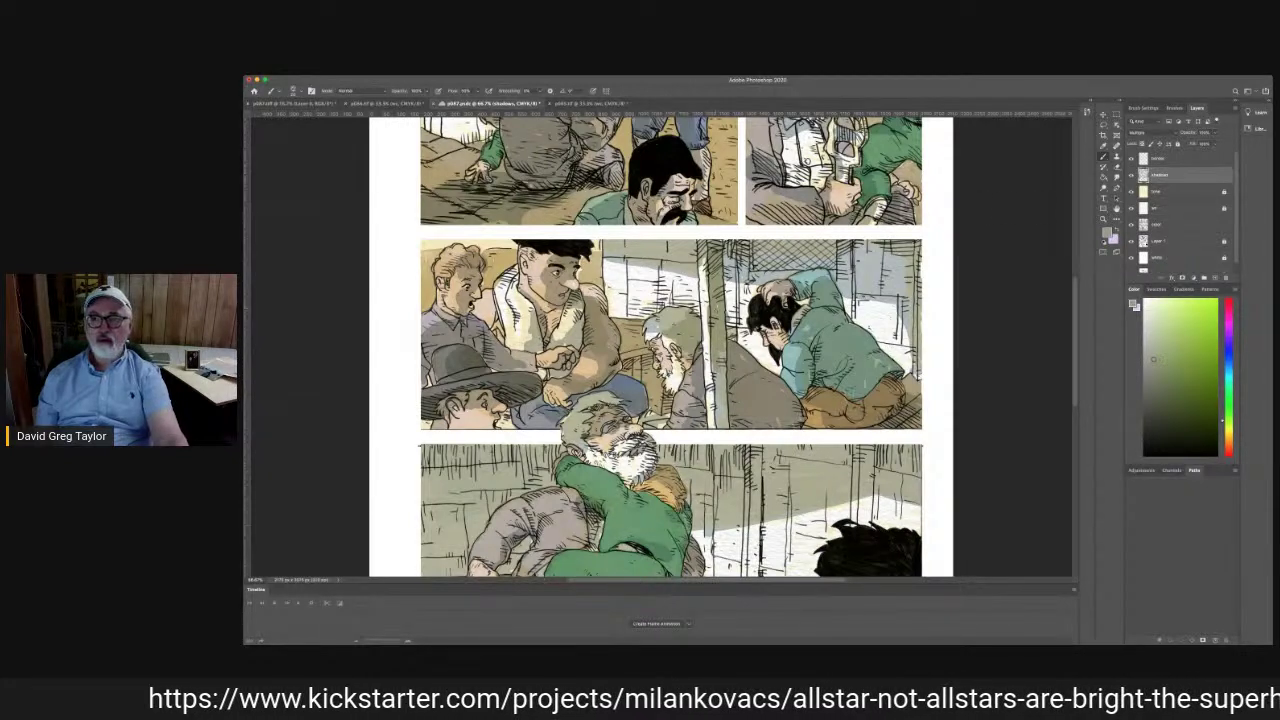
left_click(1117, 167)
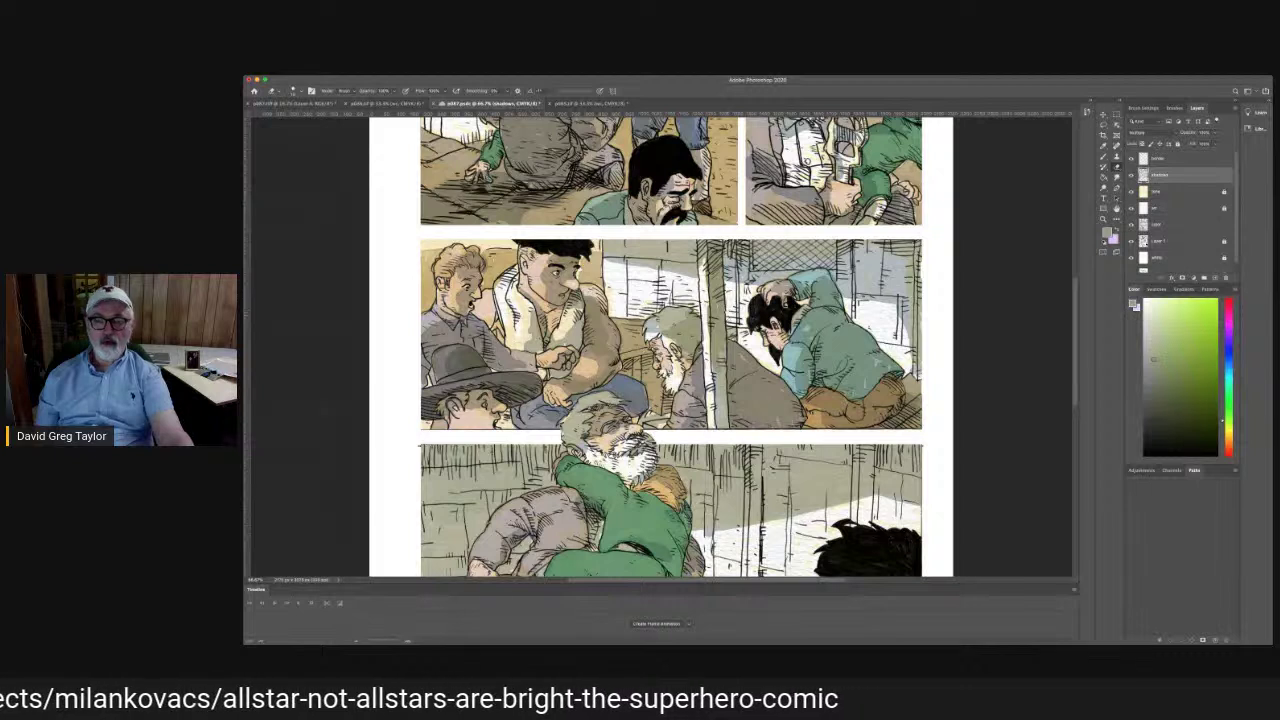
key("b")
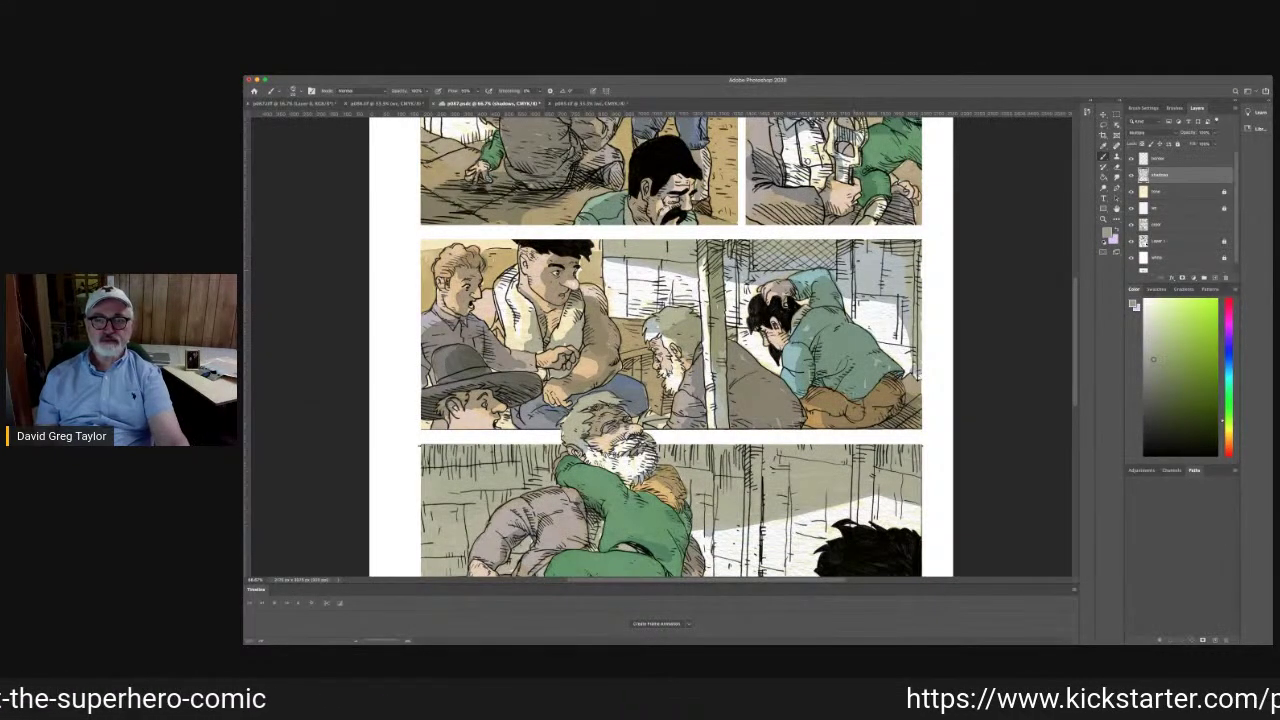
left_click_drag(828, 297, 839, 304)
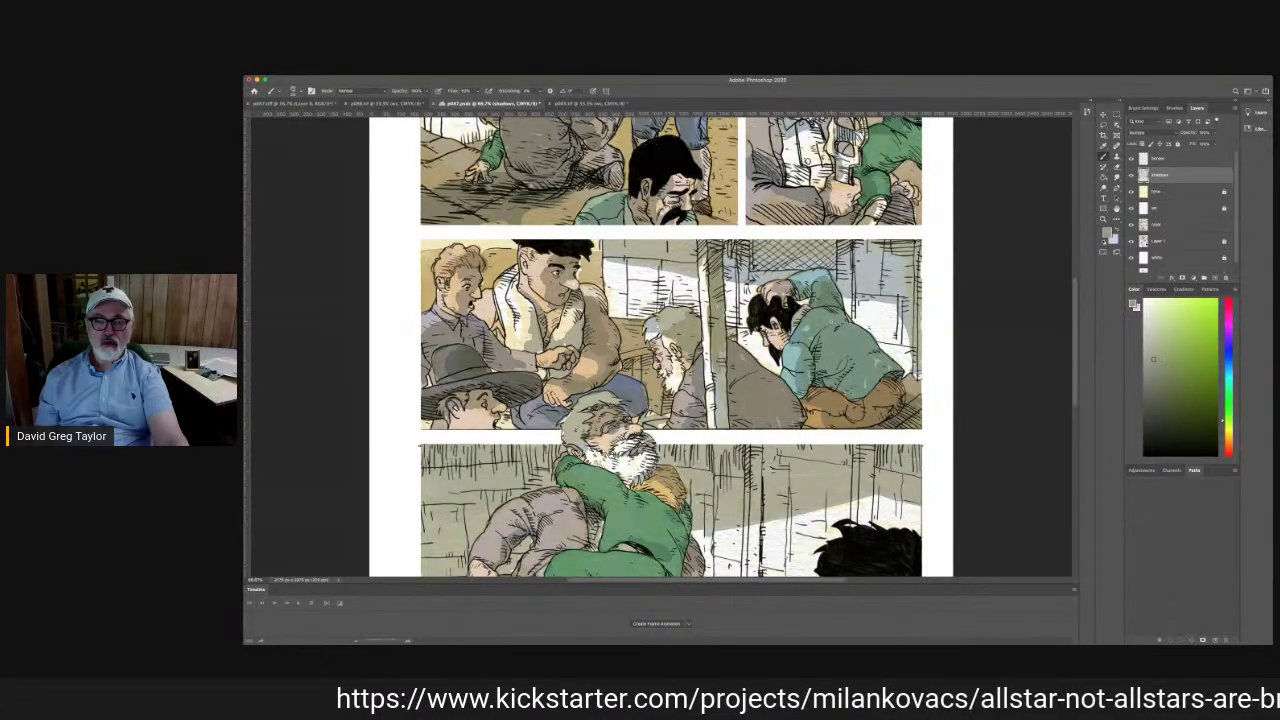
left_click_drag(831, 318, 861, 330)
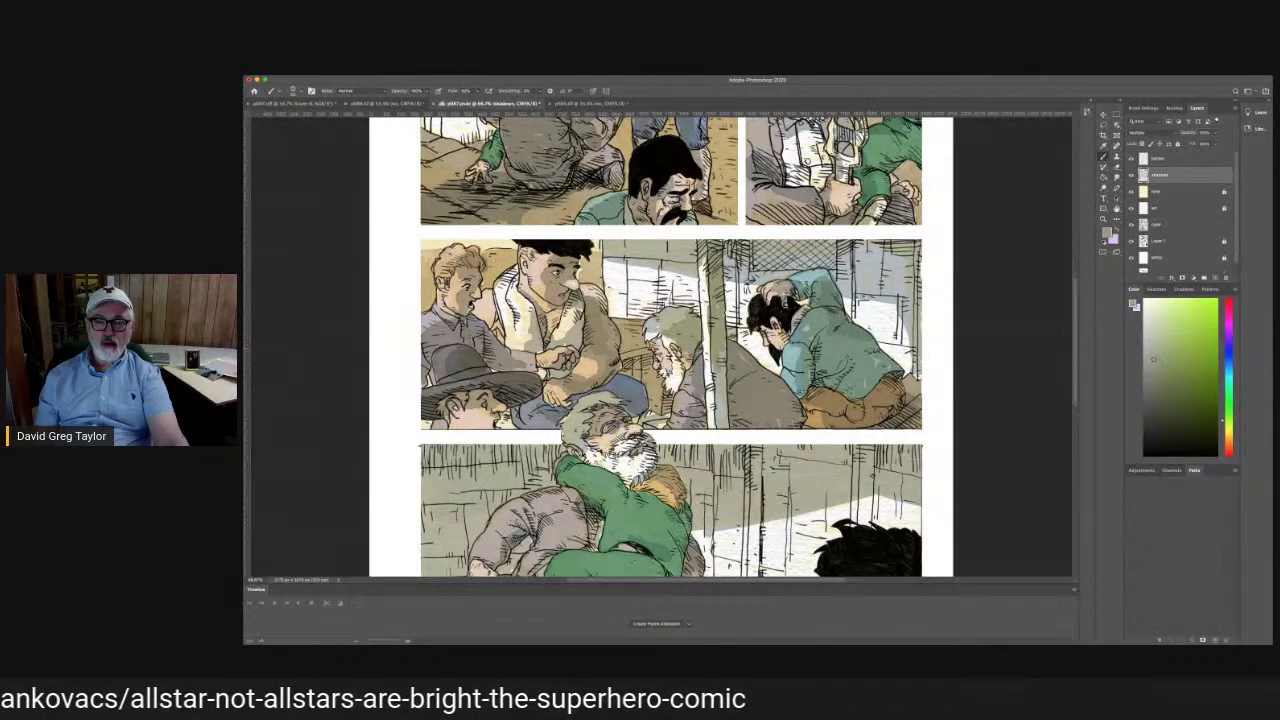
left_click_drag(876, 354, 897, 387)
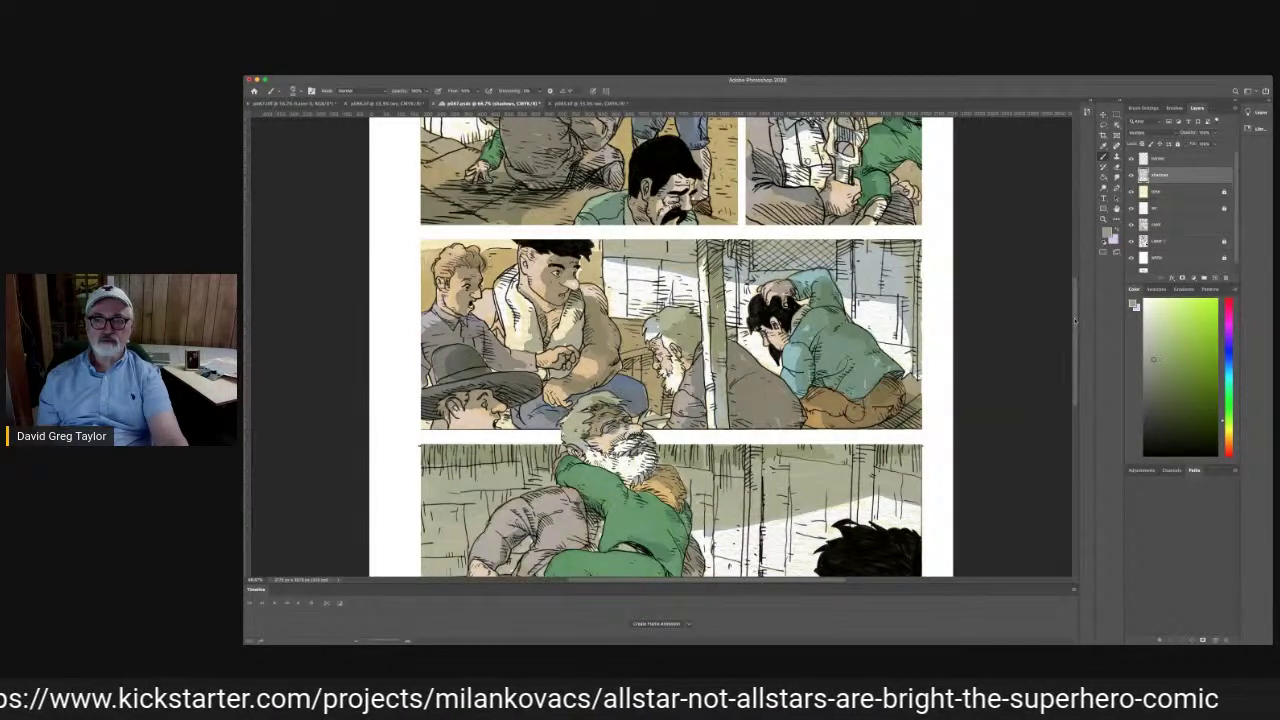
Check the upper panels and the full page, and save the shaded comic page
scroll(1064, 313, "up", 1)
scroll(1064, 313, "up", 6)
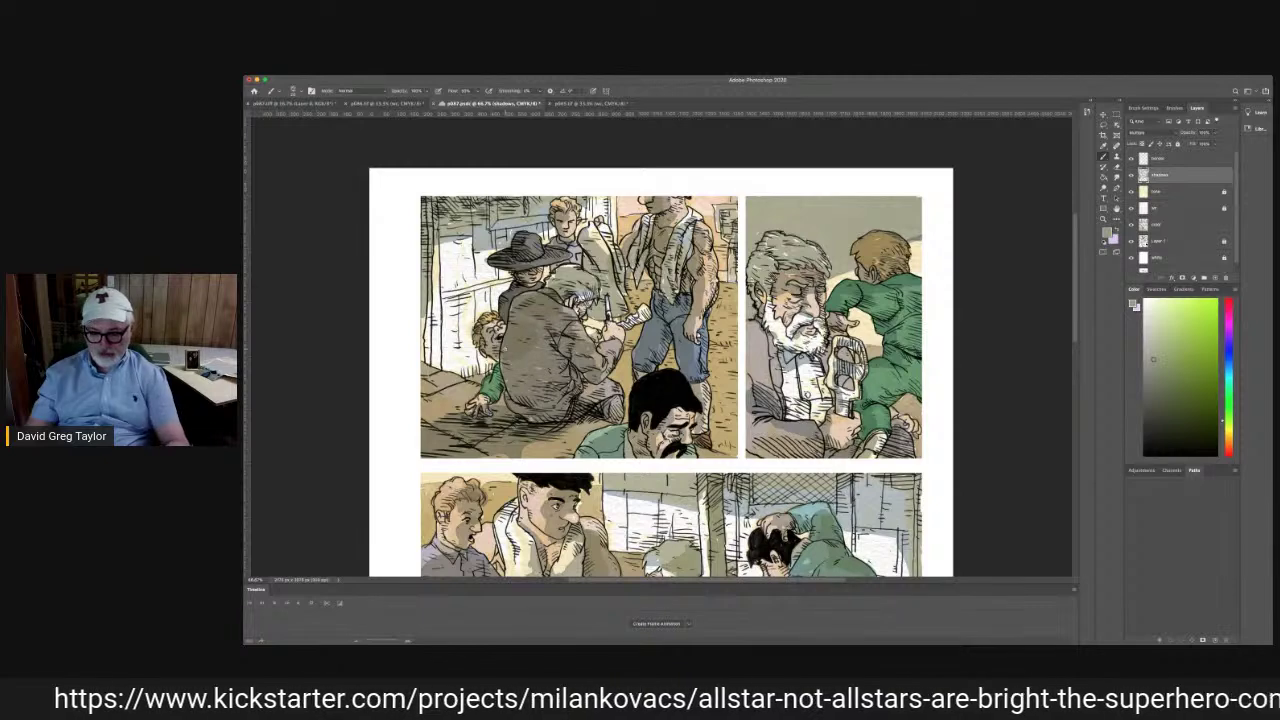
key("super+minus")
key("super+minus")
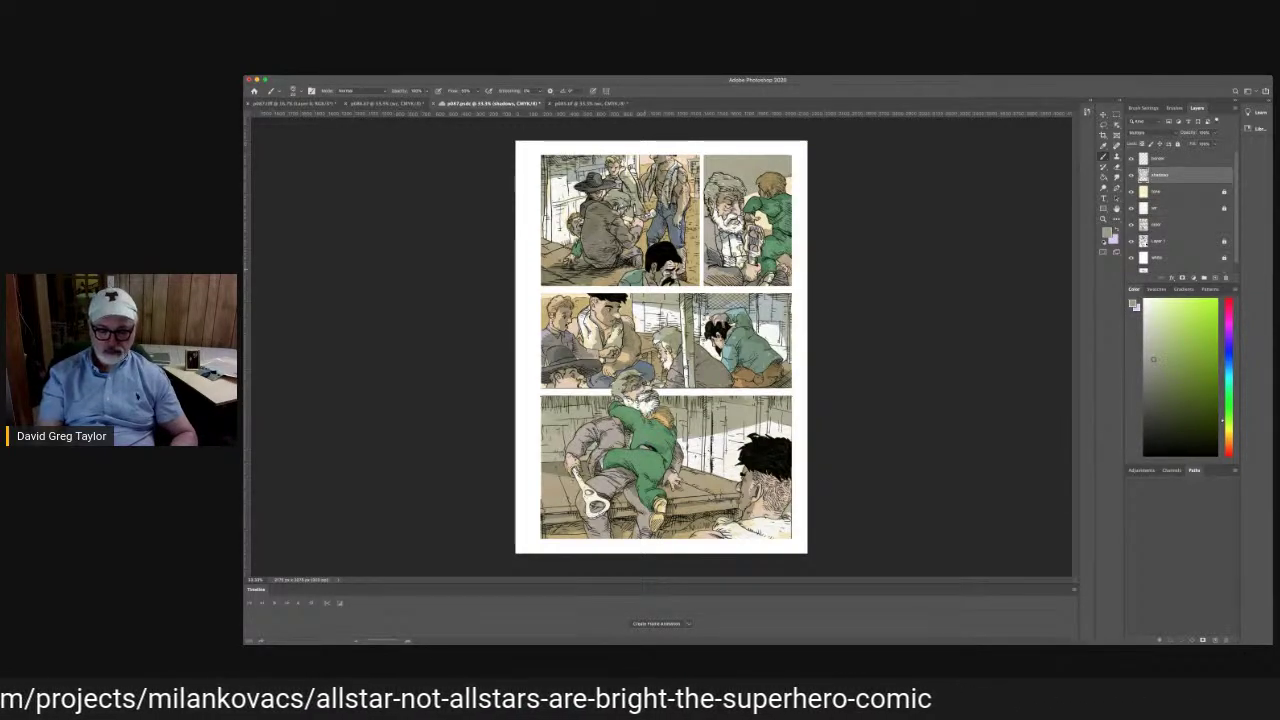
key("super+s")
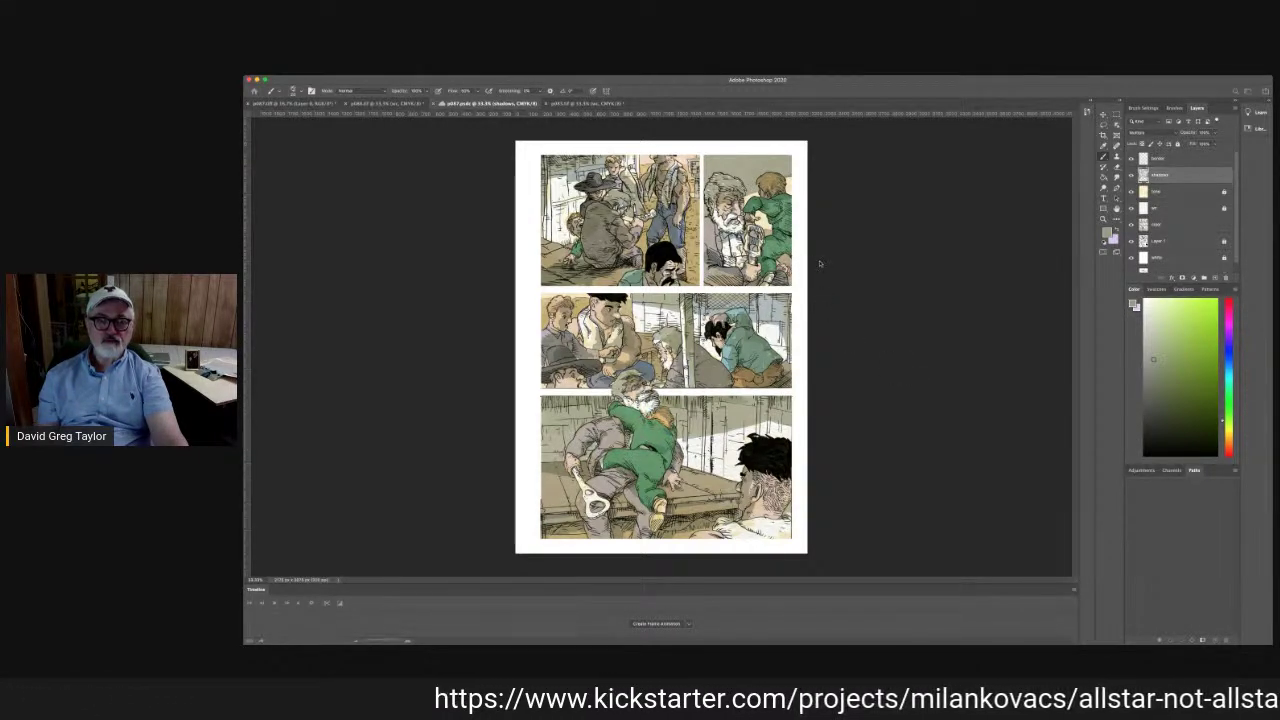
key("super+s")
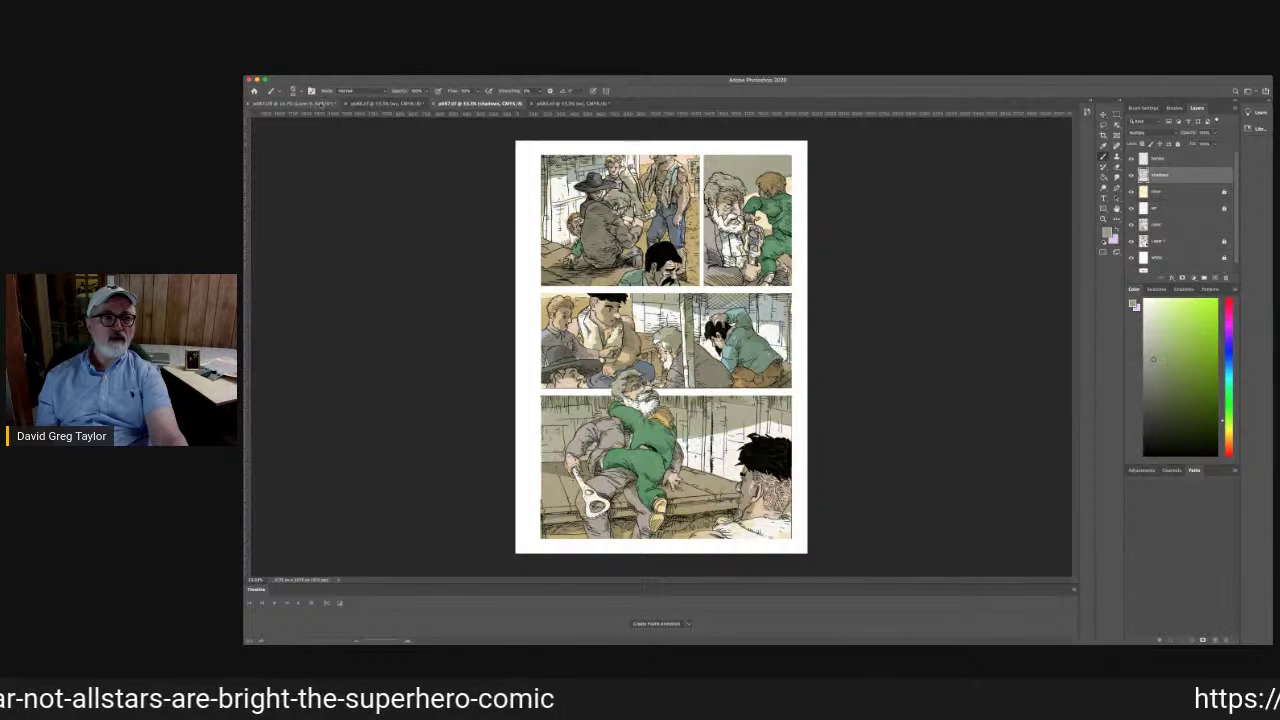
Bring up the finished comic page and separate the coloured pages from the document tabs into floating windows
left_click(380, 104)
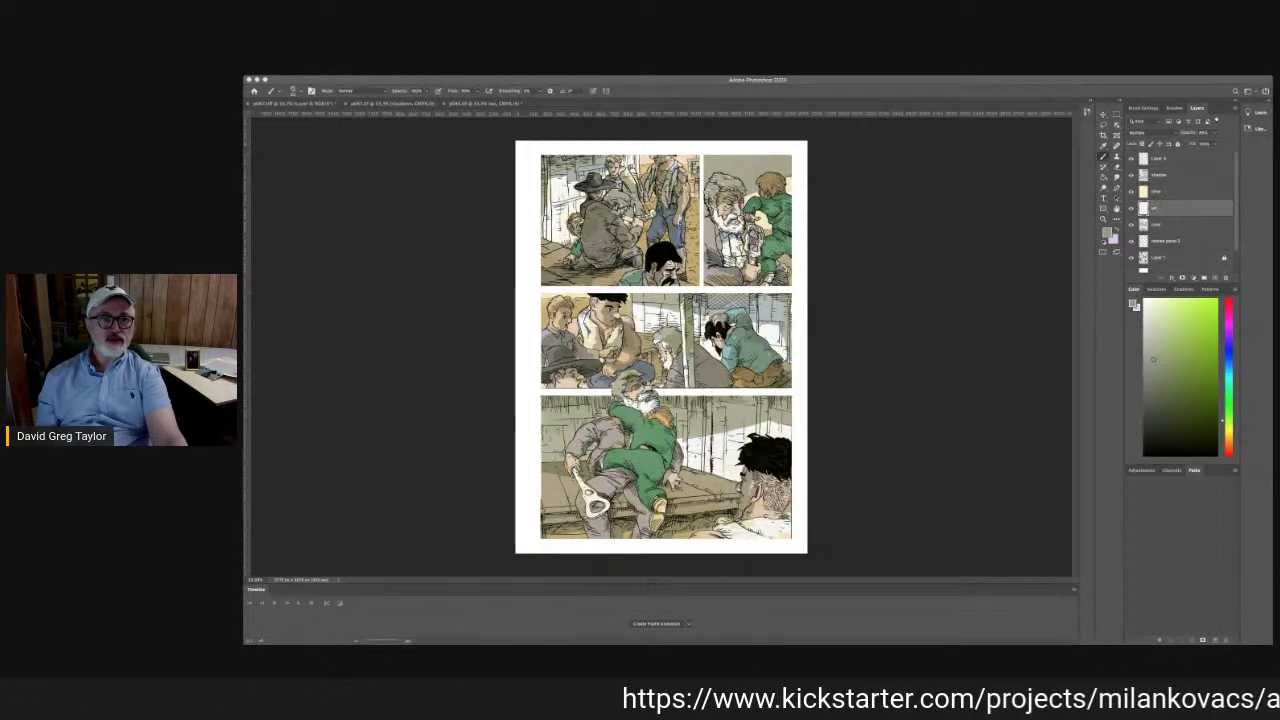
left_click_drag(412, 104, 570, 105)
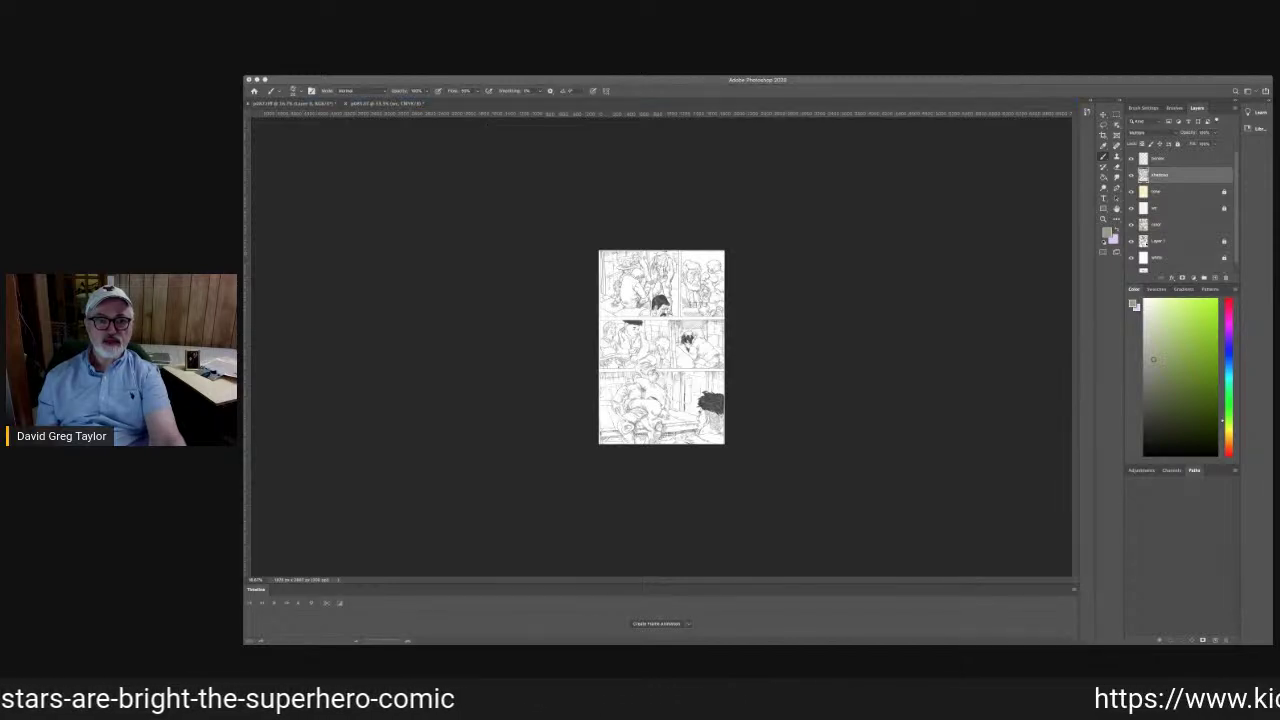
left_click(1160, 207)
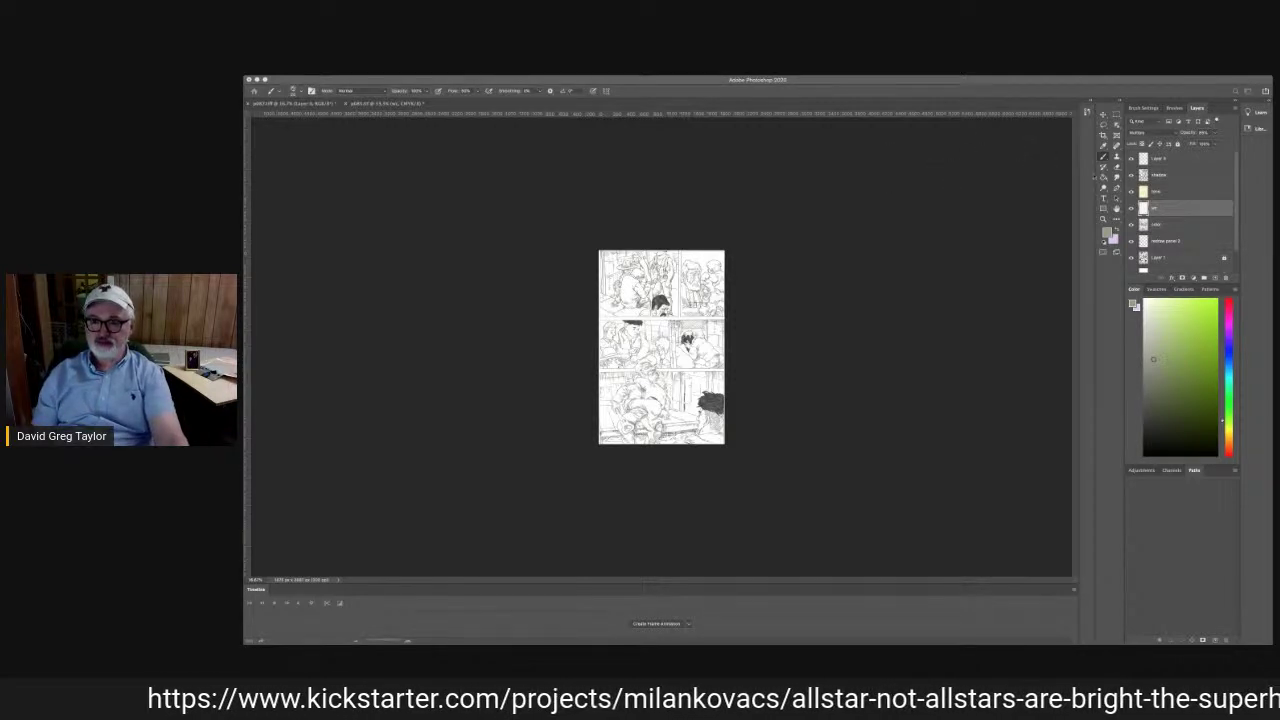
Sample a brown with the Eyedropper, return to the Brush, and make the shaded page's colour layer active
left_click(1103, 146)
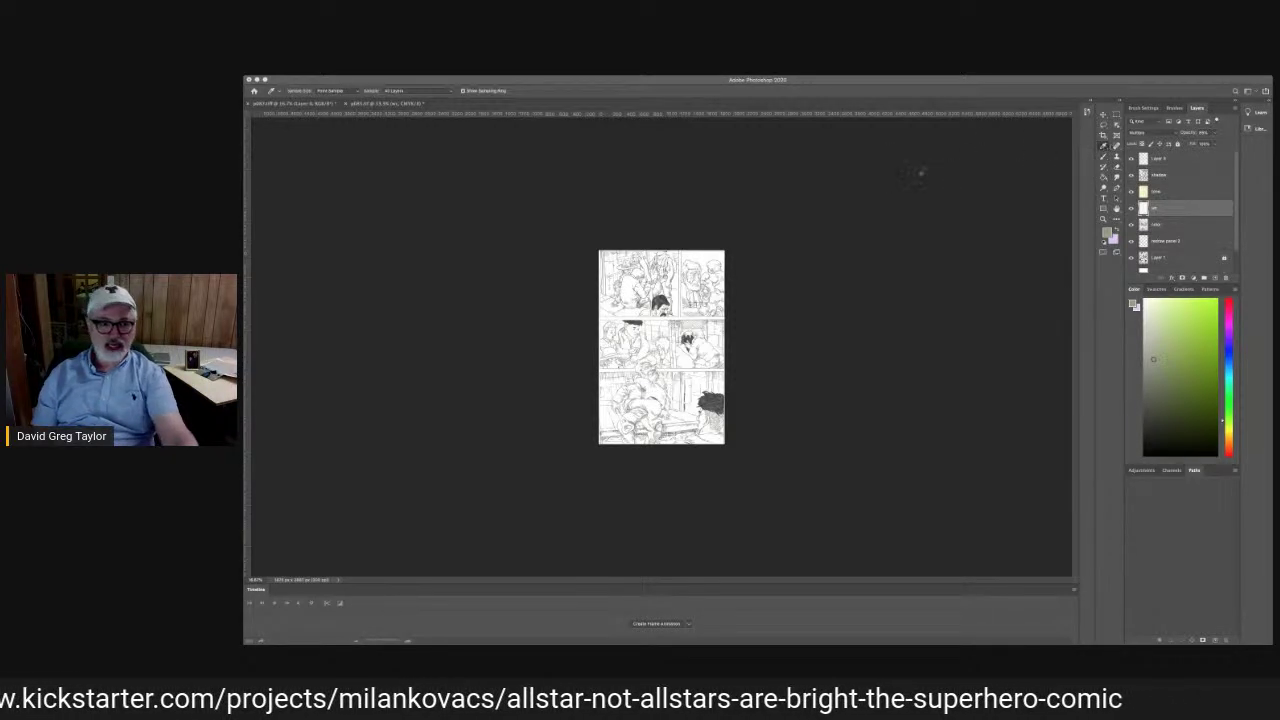
left_click(502, 323)
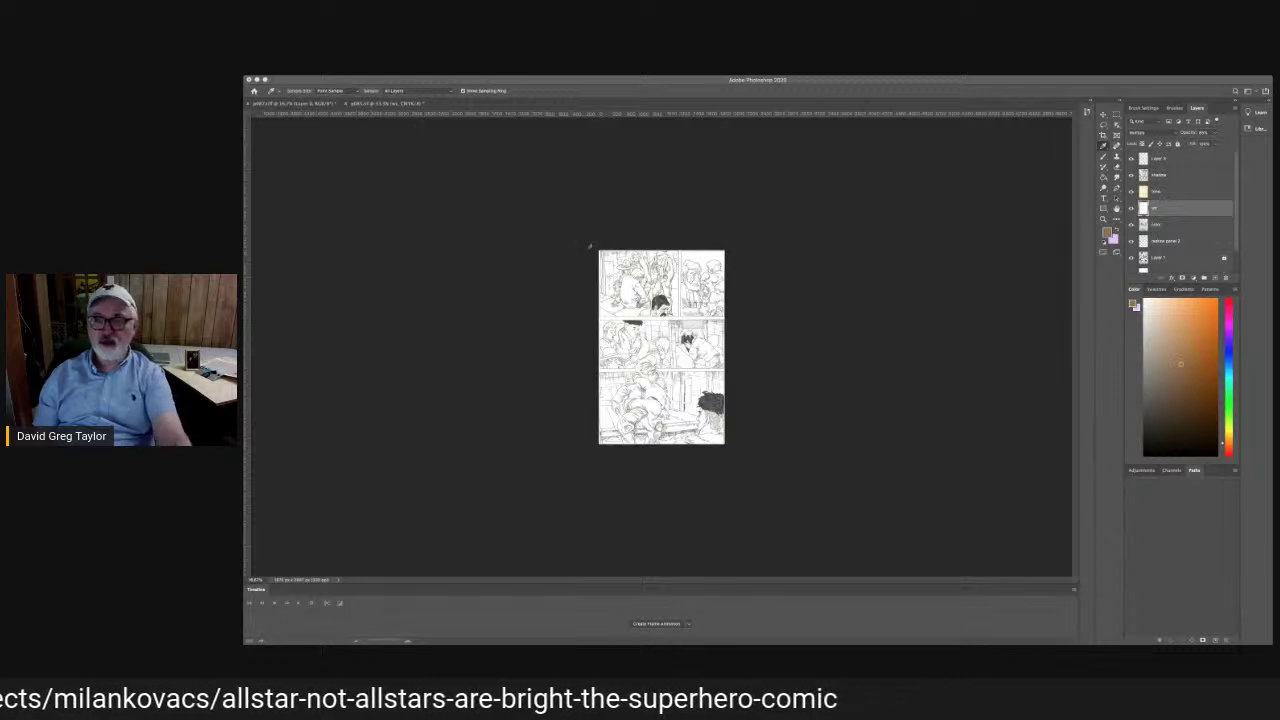
left_click(1103, 157)
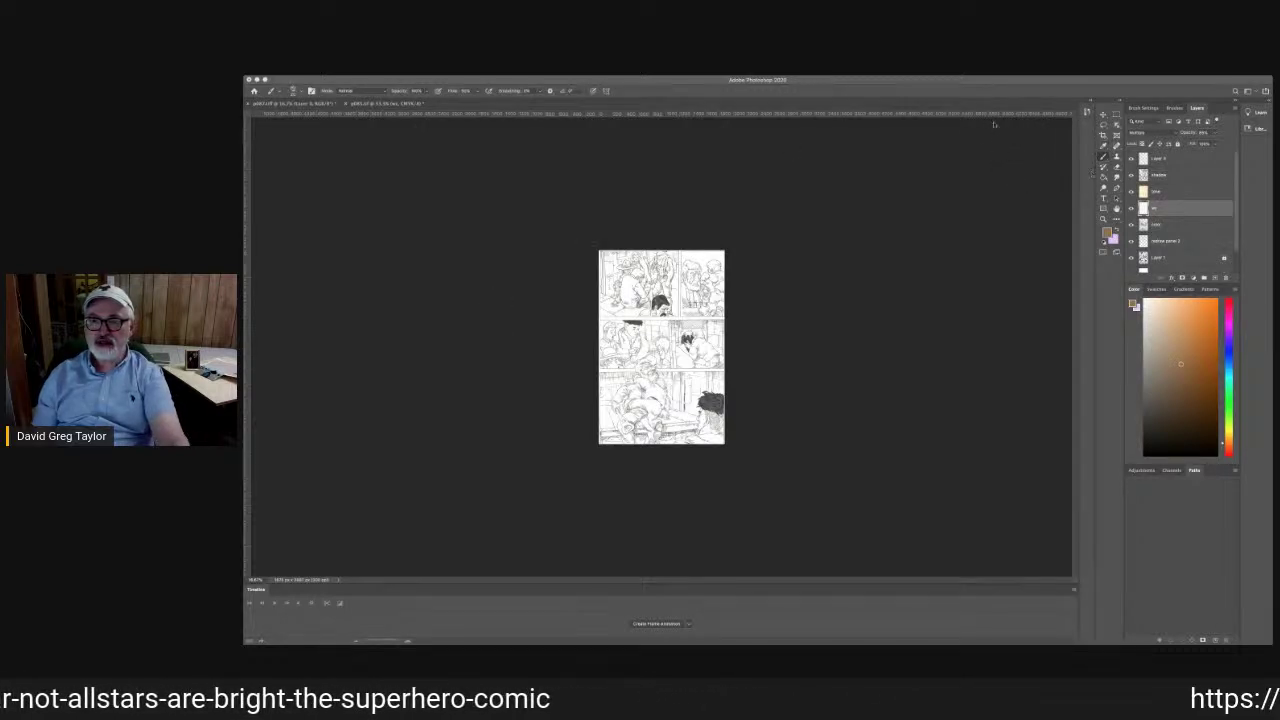
left_click(1165, 175)
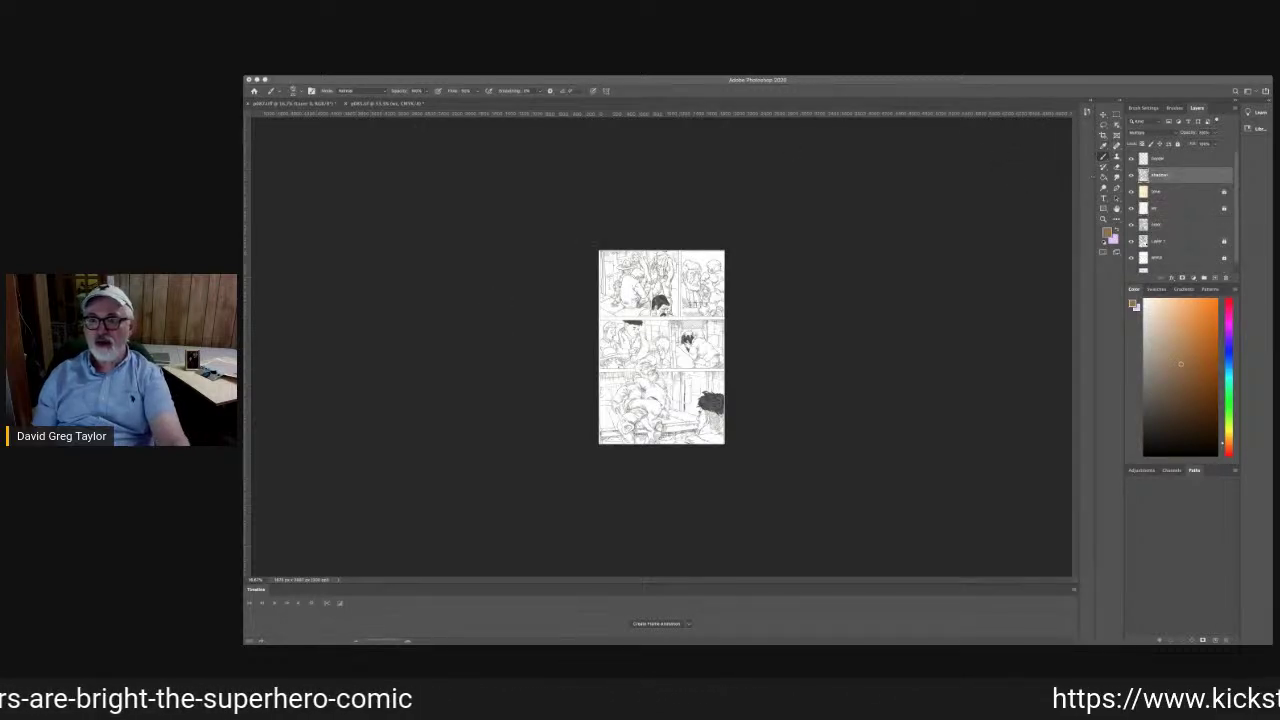
left_click(1176, 224)
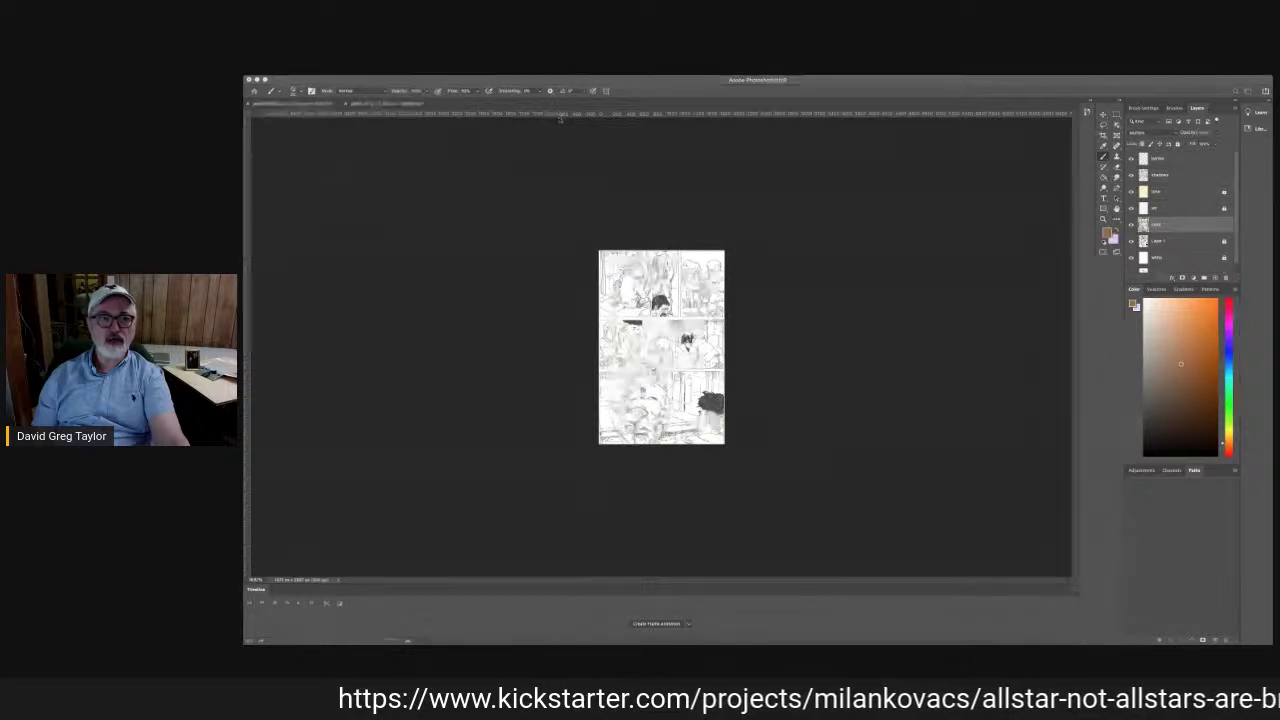
Dock the page with the bare-backed man among the document tabs and float the line-art scan in its own window
left_click_drag(555, 121, 555, 104)
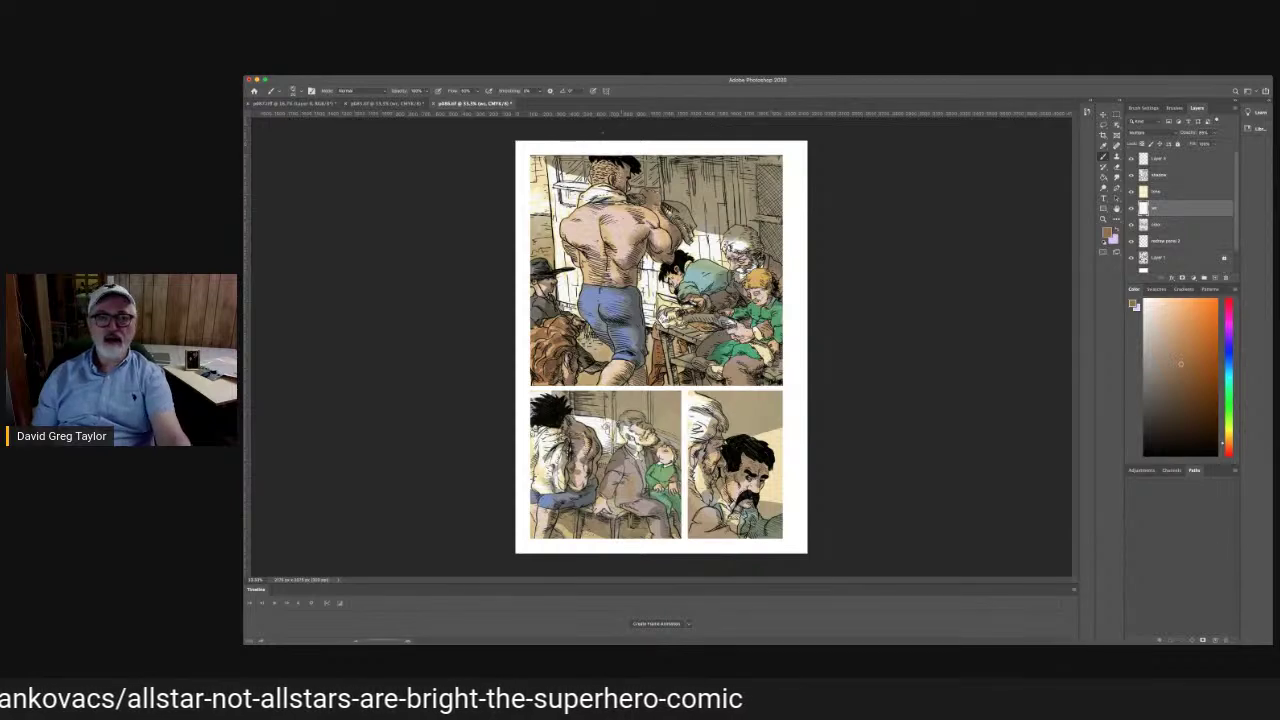
left_click(386, 104)
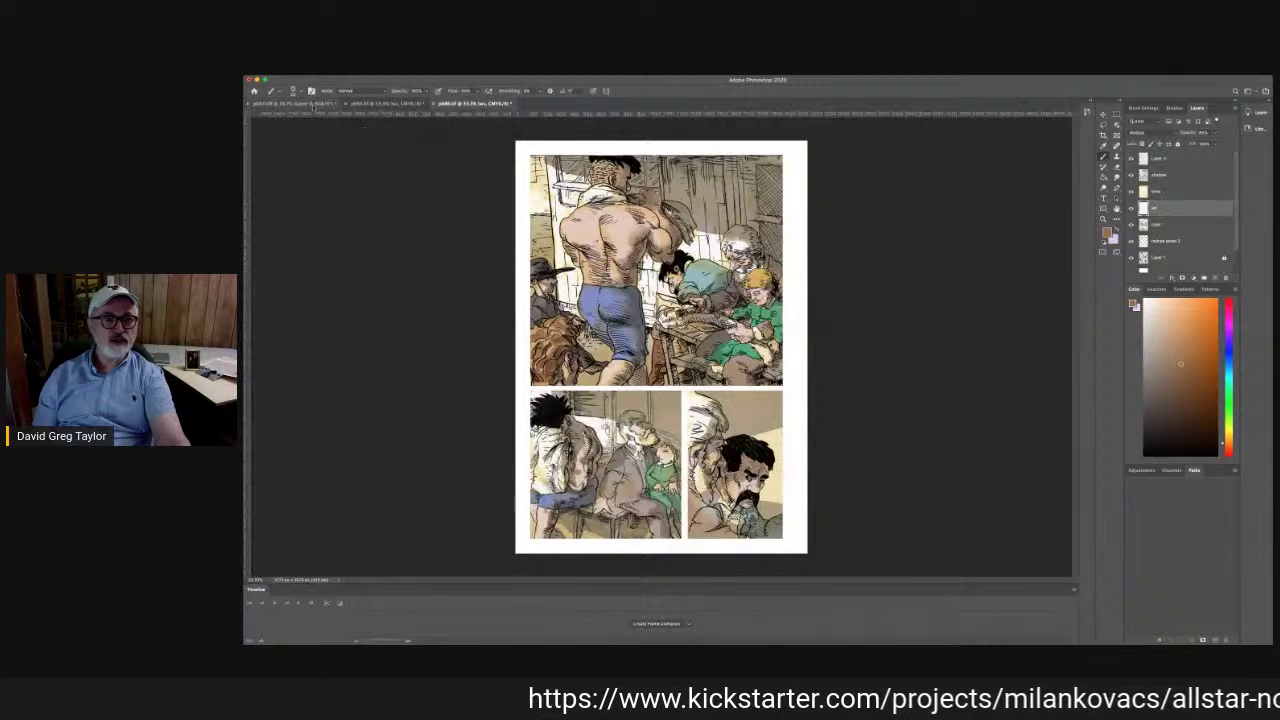
left_click_drag(318, 104, 318, 148)
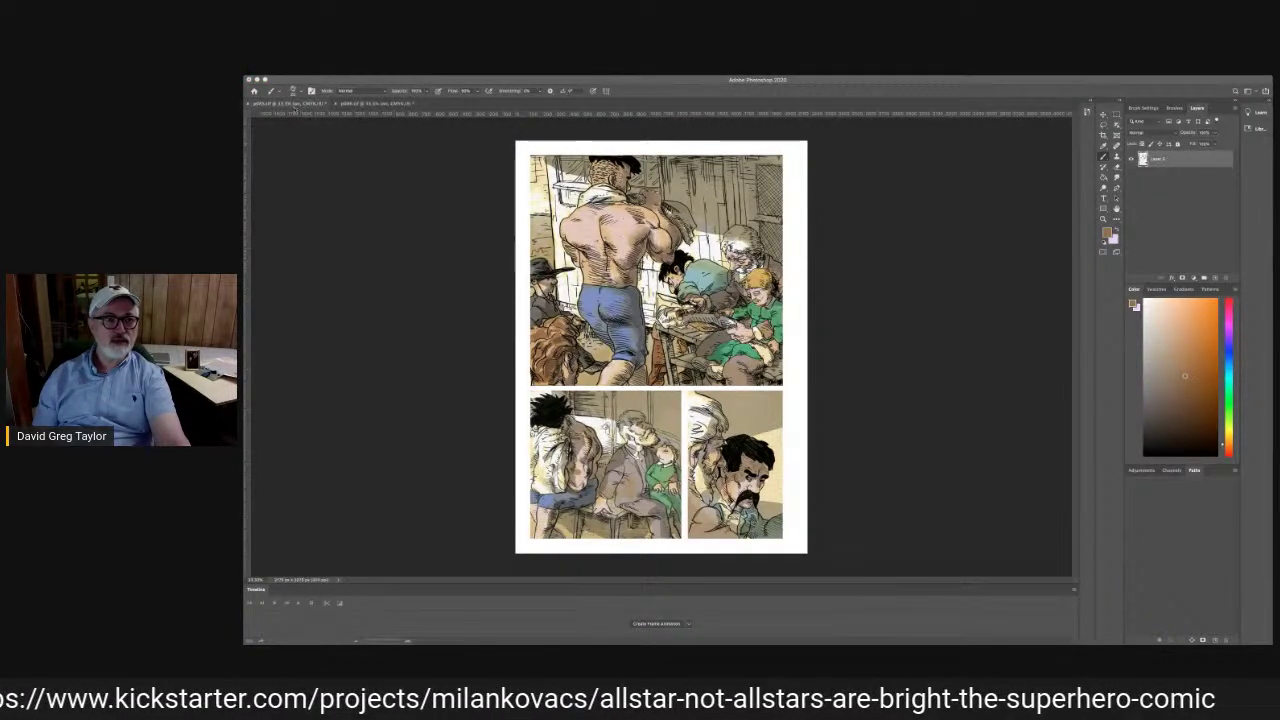
left_click(295, 105)
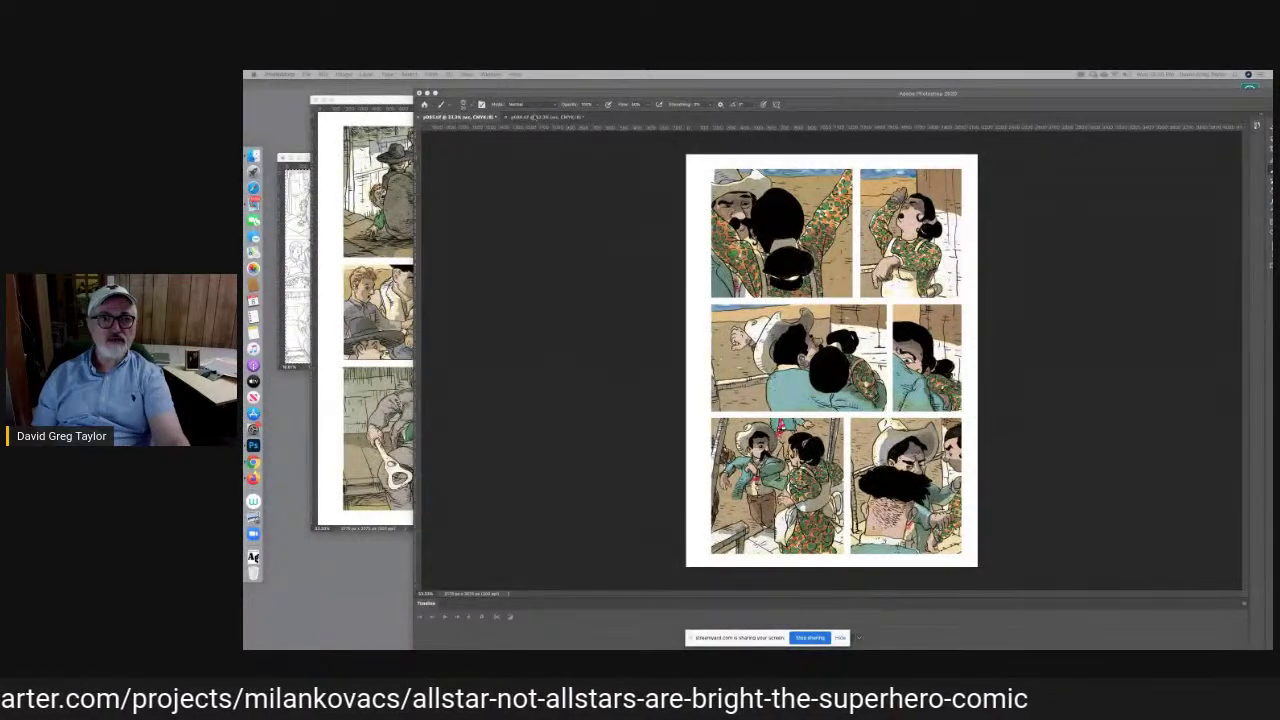
Display the bare-backed man's page, move the line-art scan out of the way, and place the newly shaded page beside it
left_click(545, 119)
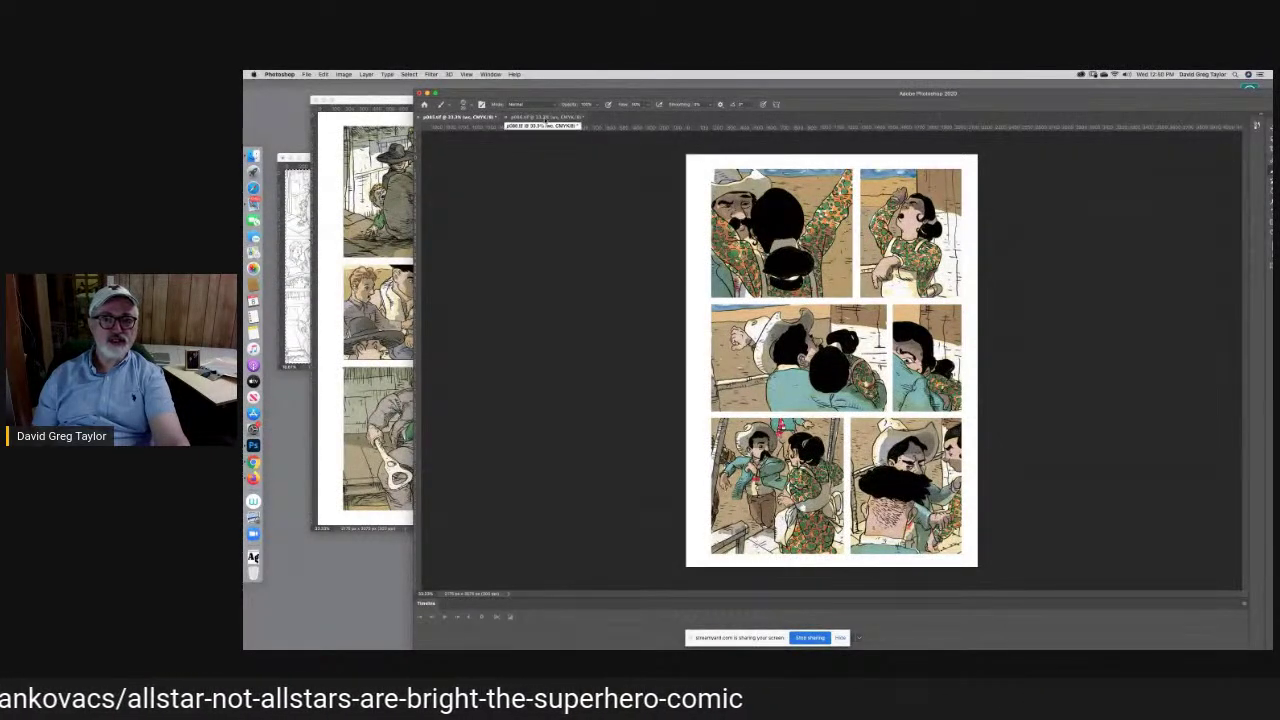
left_click_drag(388, 102, 457, 150)
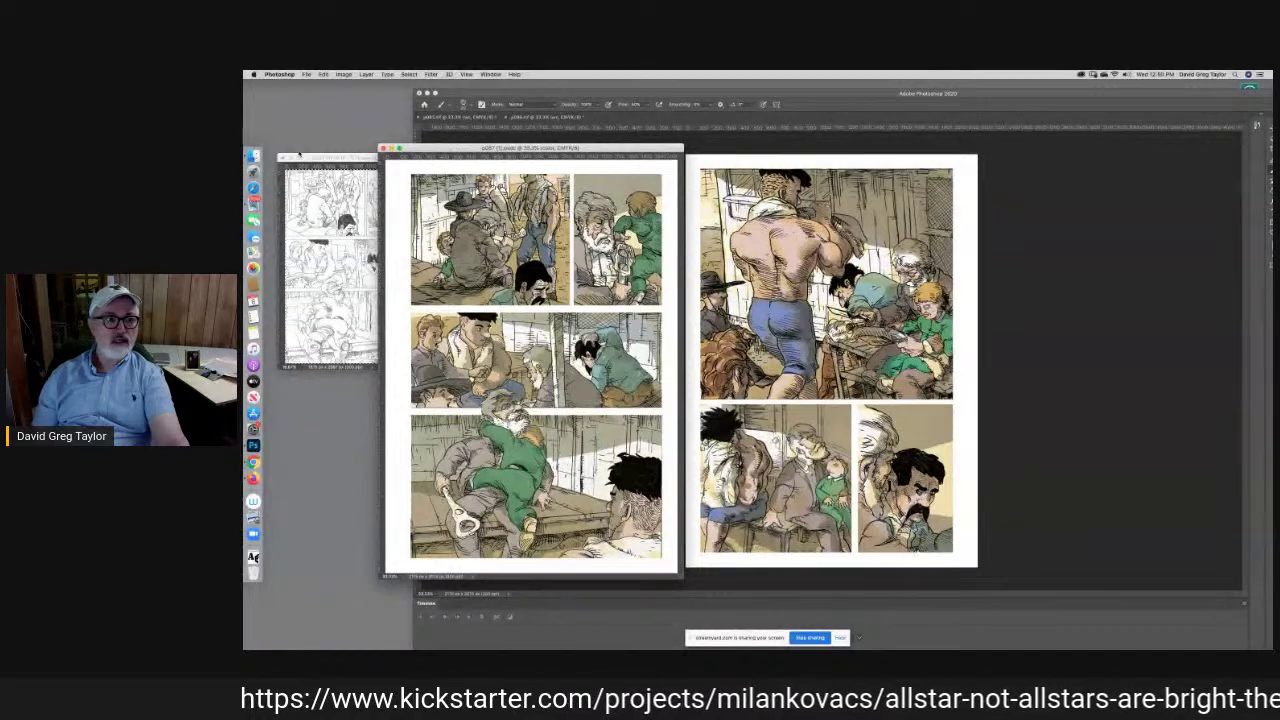
mouse_move(300, 157)
left_mouse_down()
mouse_move(1062, 319)
mouse_move(1271, 330)
left_mouse_up()
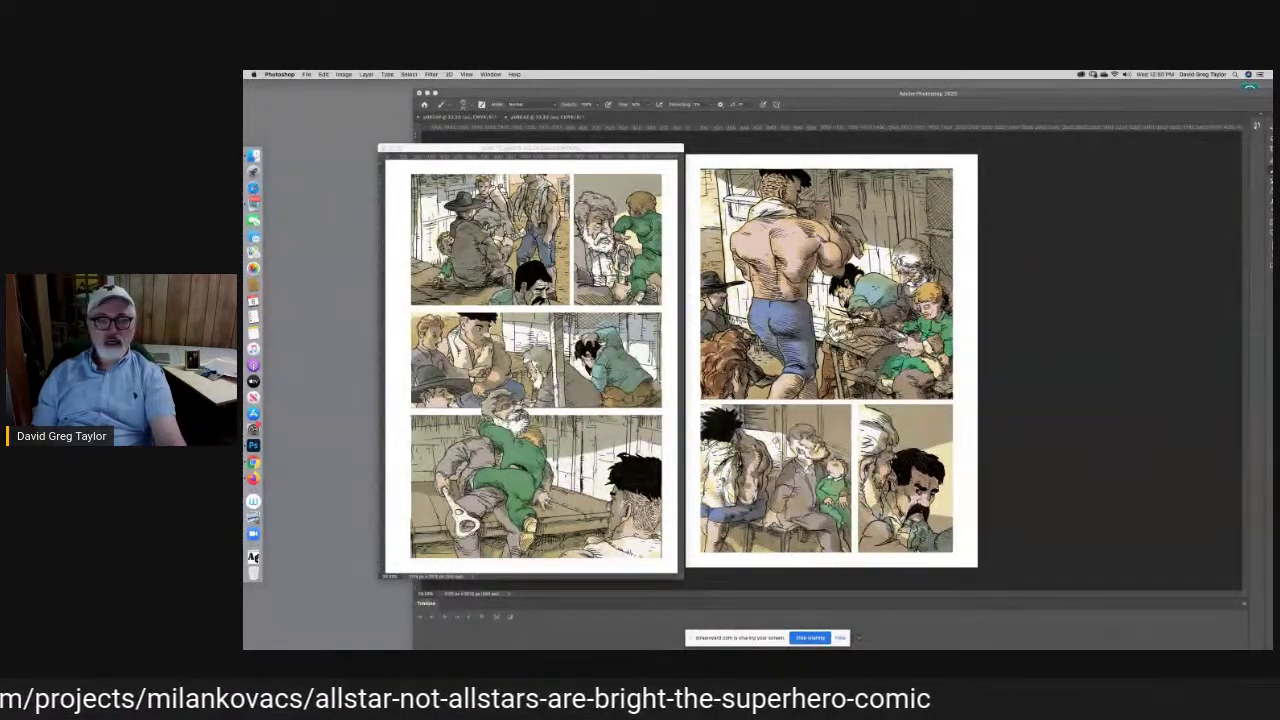
left_click_drag(632, 152, 633, 148)
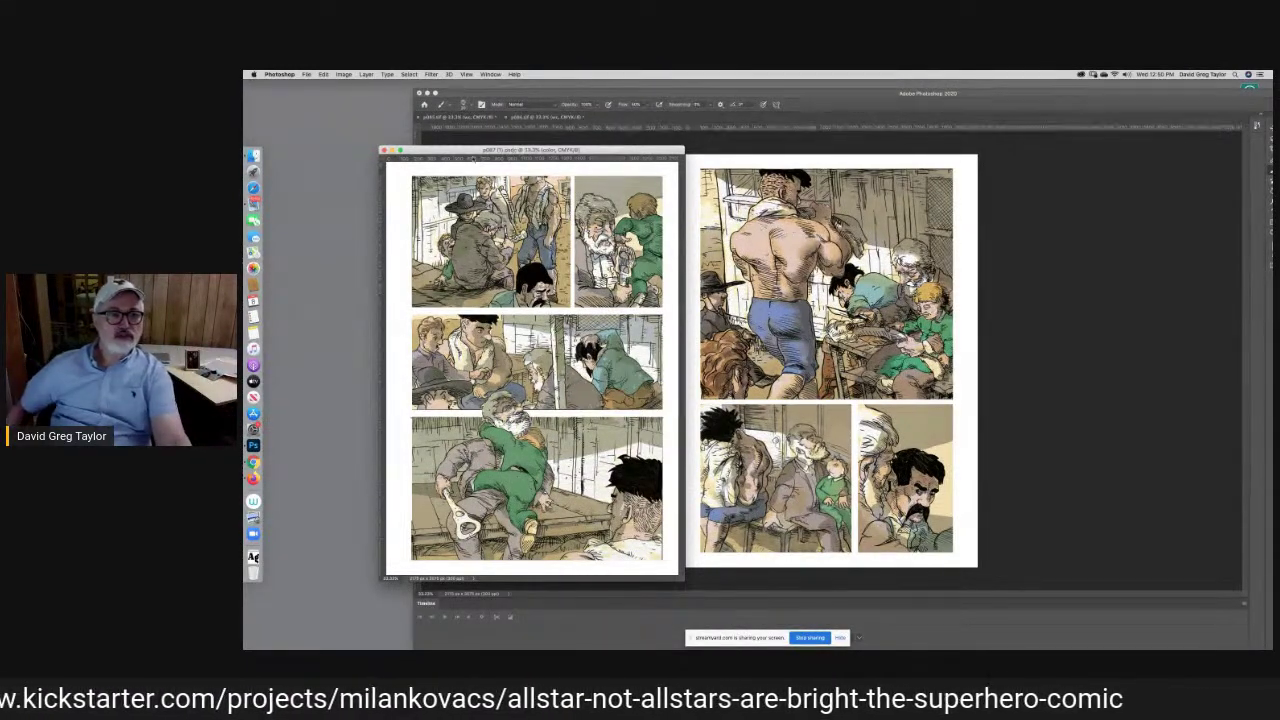
left_click_drag(453, 152, 1067, 150)
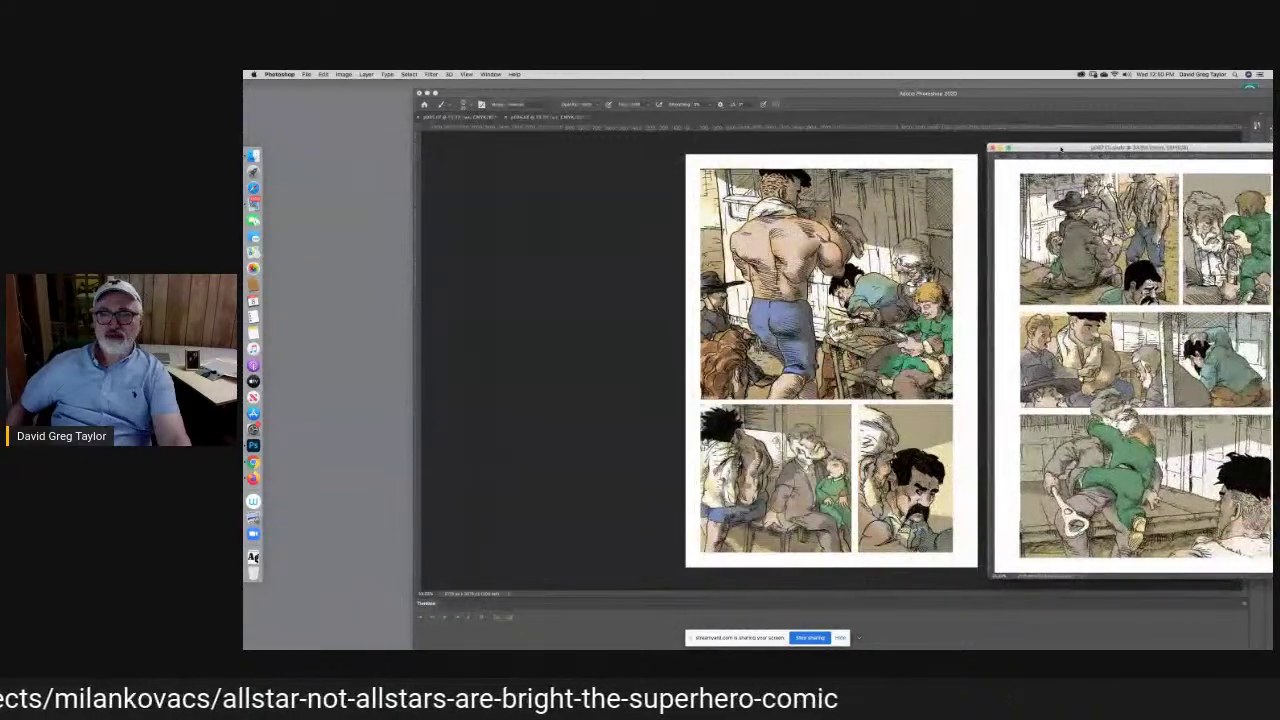
Enlarge the main window, compare the newly shaded page beside the bare-backed man's page, and return to the main document window
double_click(838, 90)
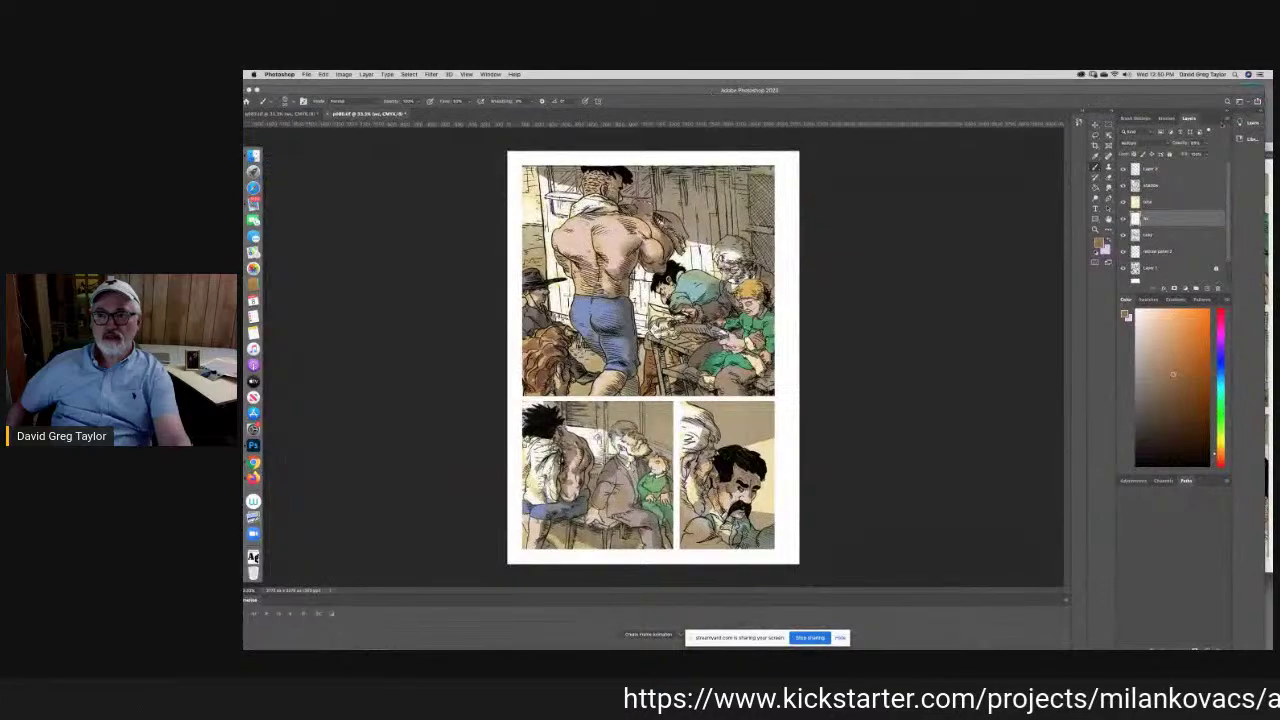
left_click(1268, 148)
left_click_drag(1268, 148, 1086, 147)
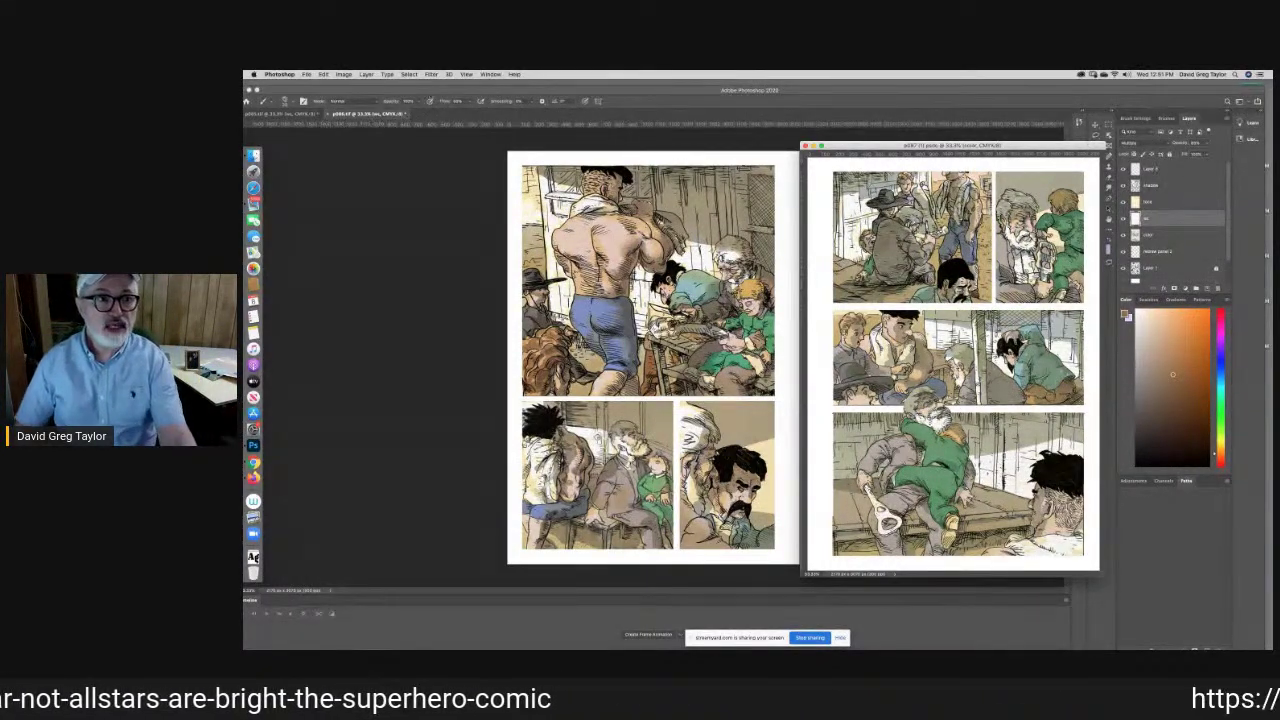
left_click(431, 74)
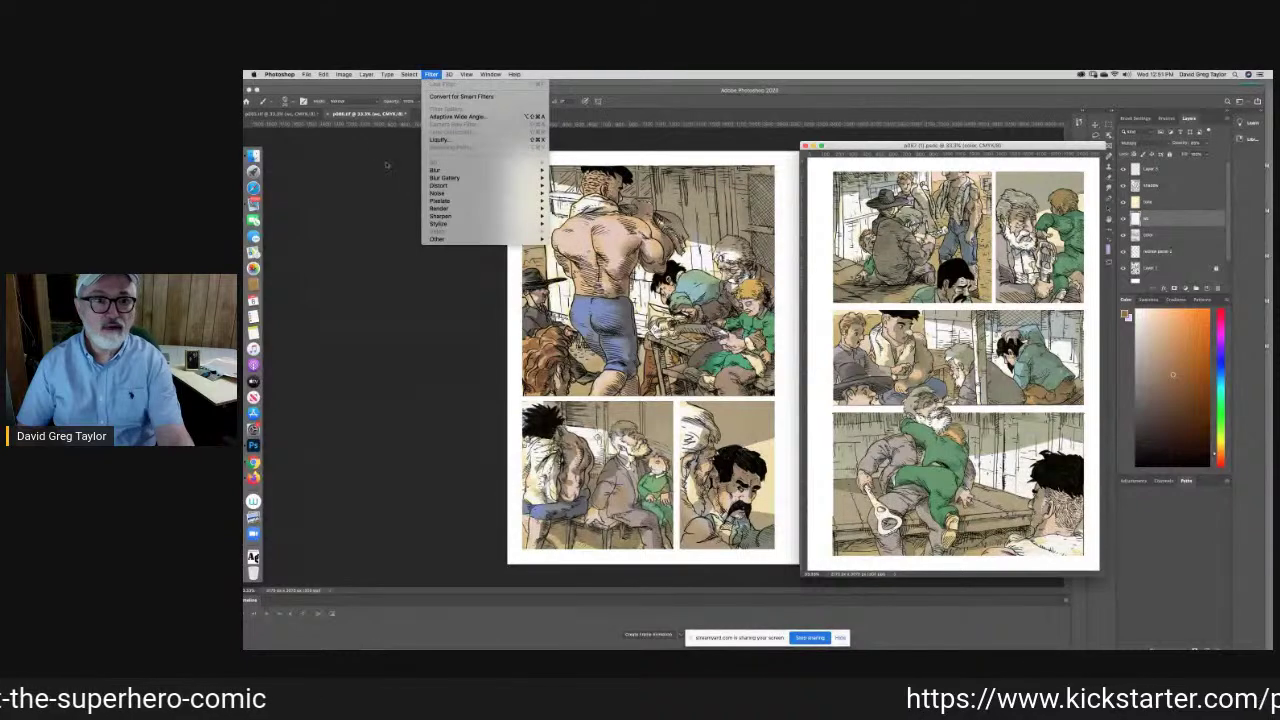
left_click(390, 202)
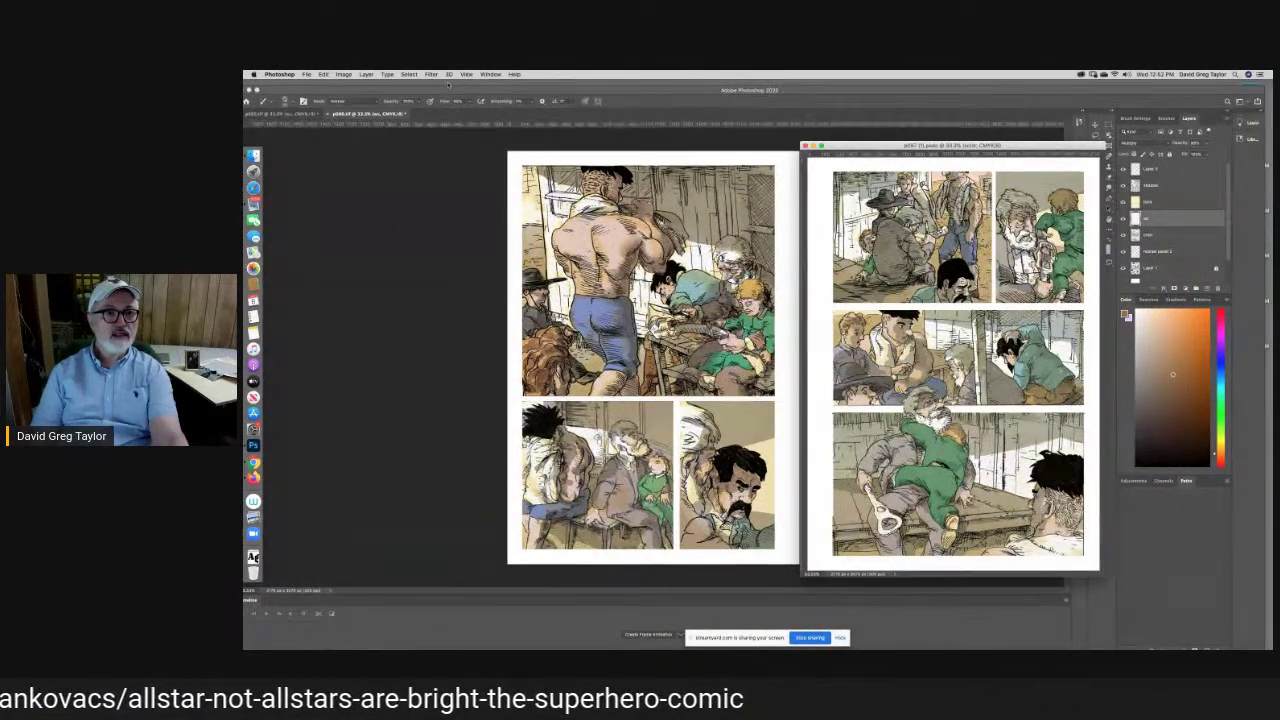
left_click(468, 90)
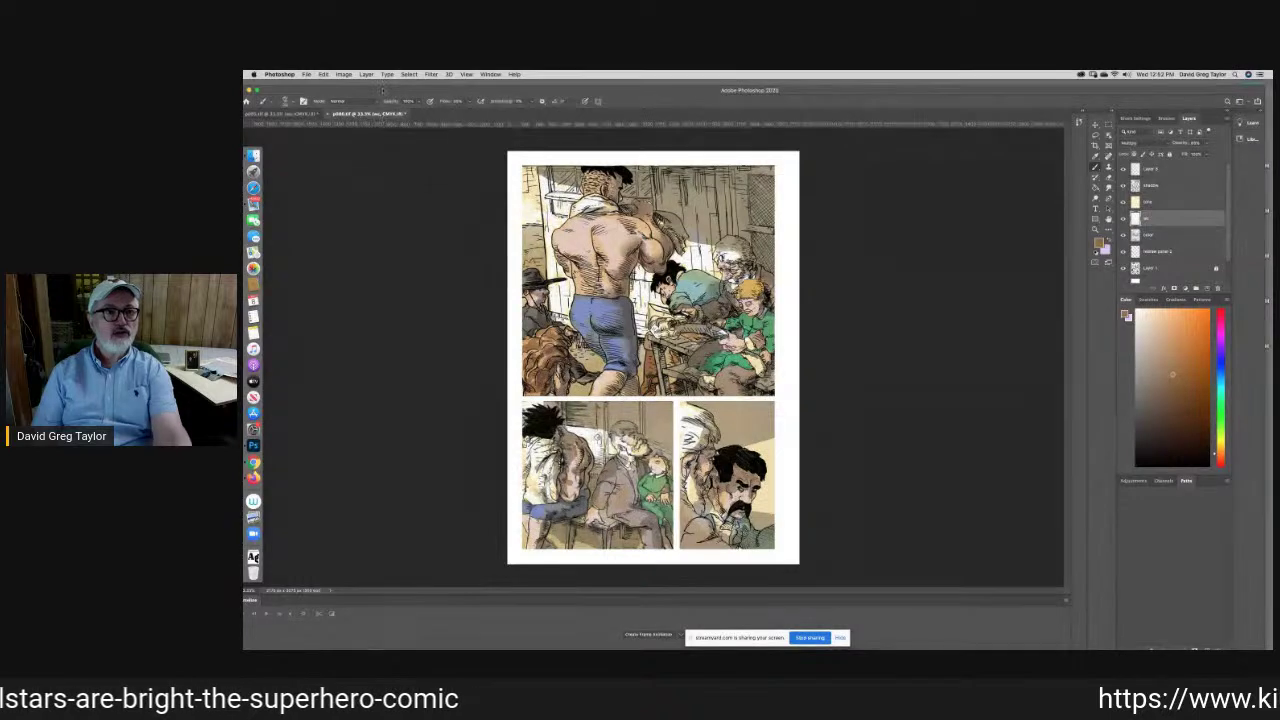
Open the 7 x 10 inch left inside page template from the recent files
left_click(306, 75)
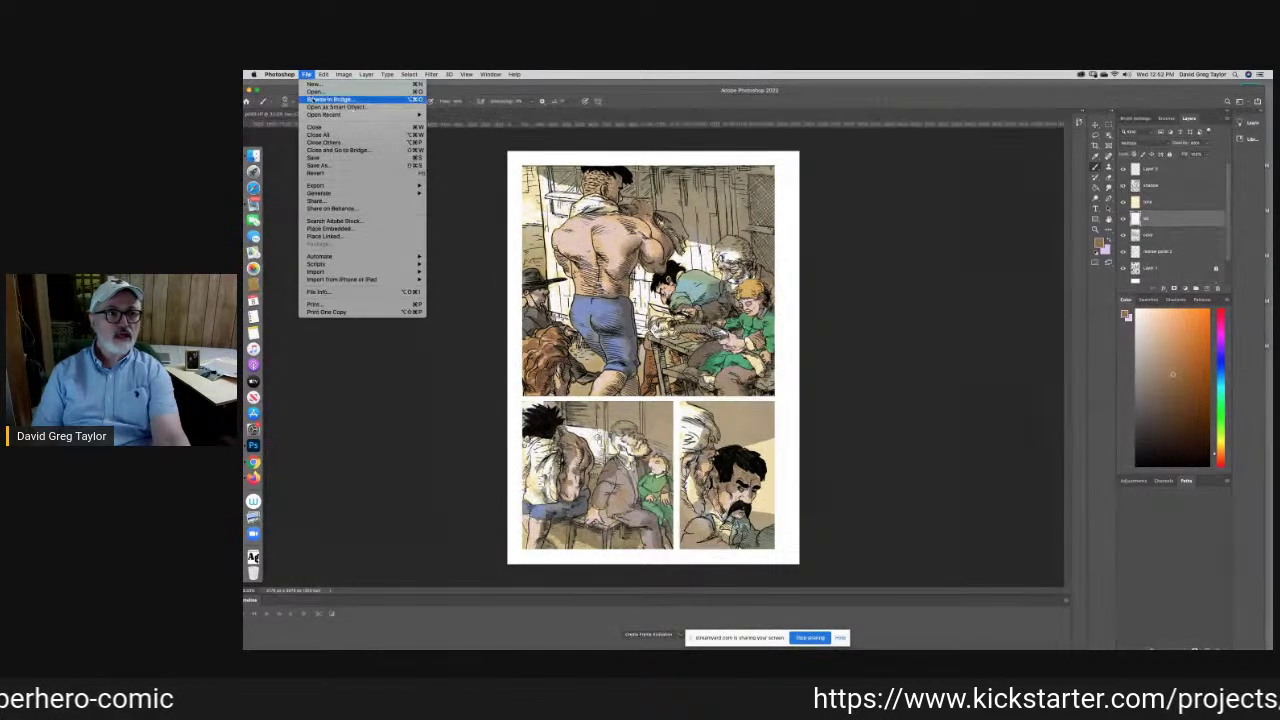
mouse_move(313, 115)
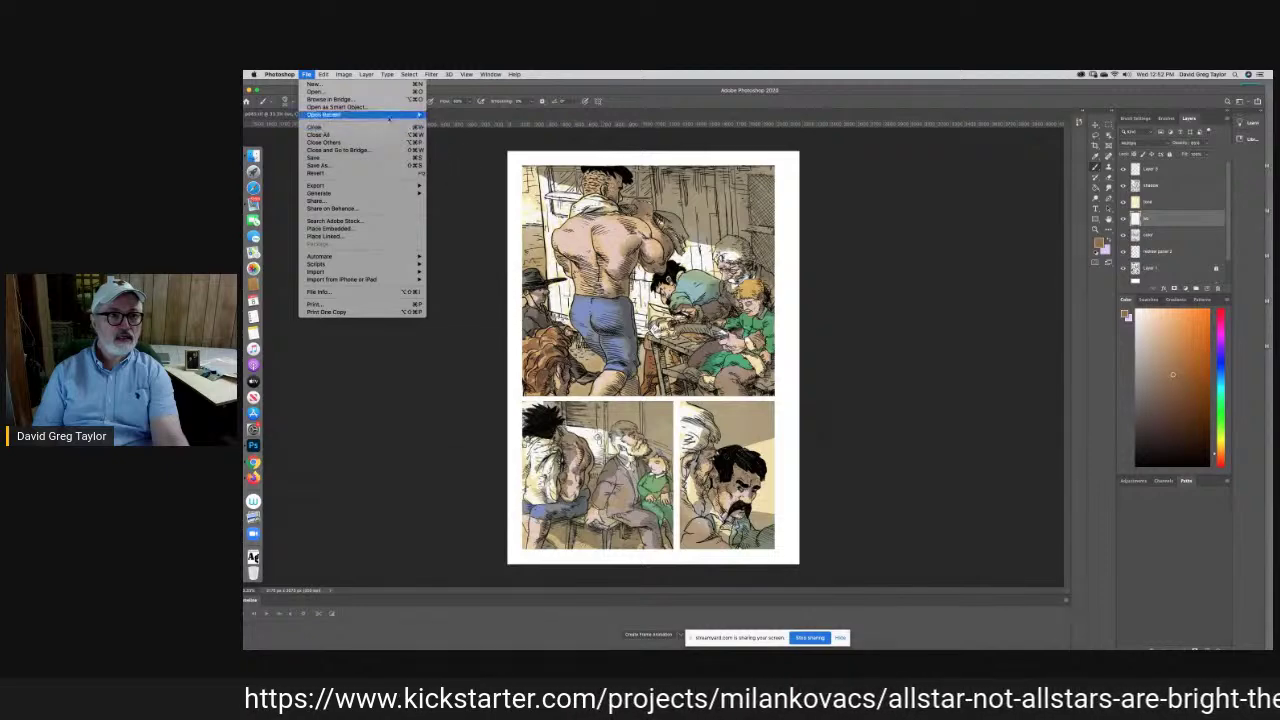
mouse_move(390, 115)
left_click(484, 206)
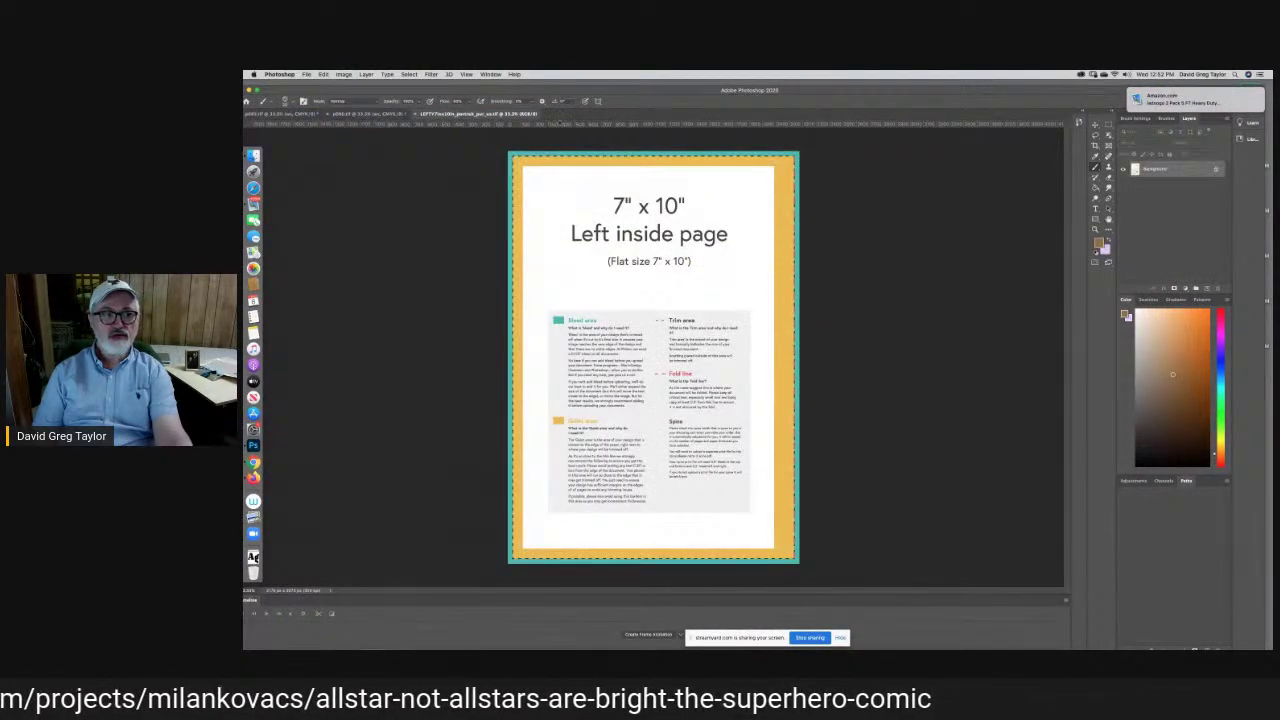
Open image import from the Epson scanner and try to run an overview scan of the next page
left_click(306, 75)
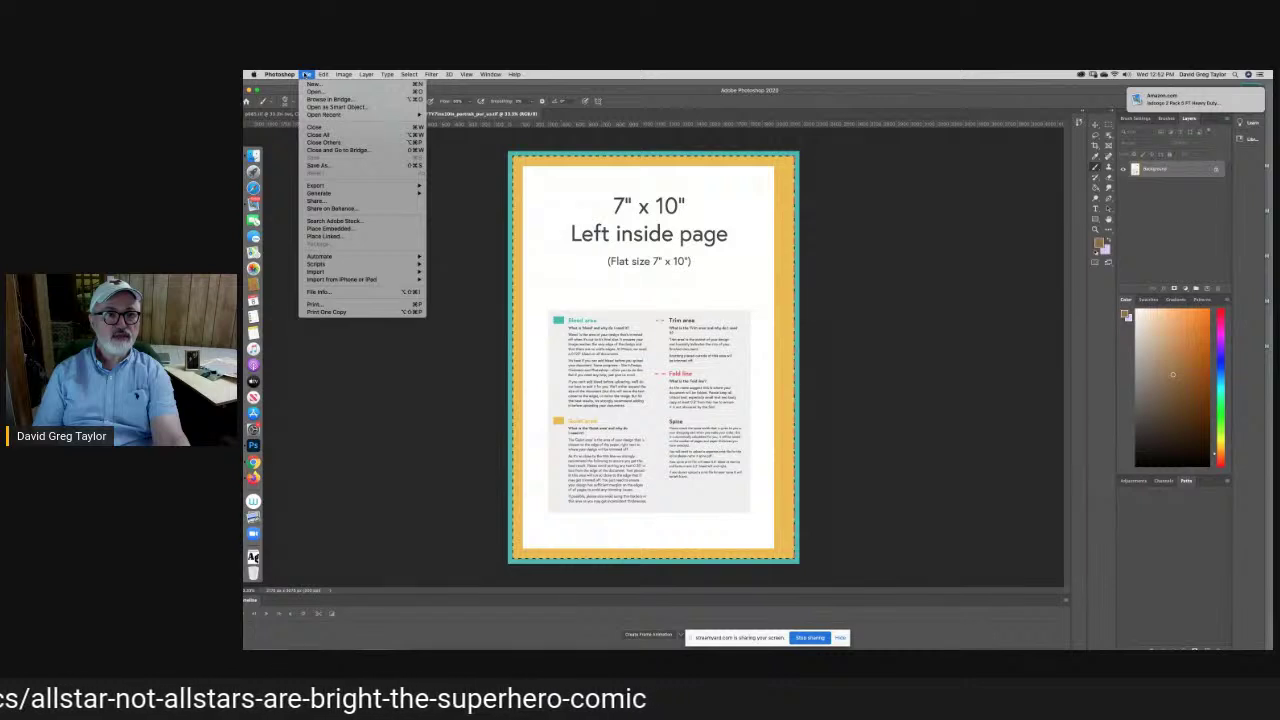
mouse_move(405, 280)
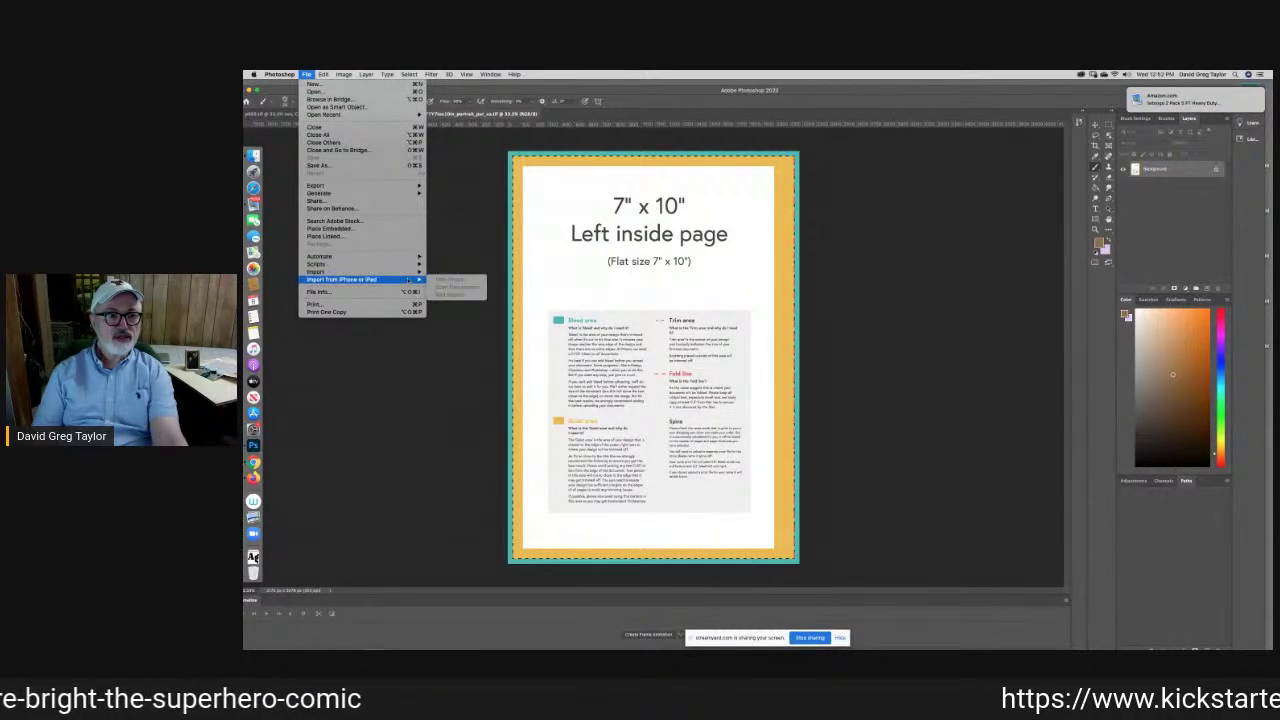
left_click(470, 287)
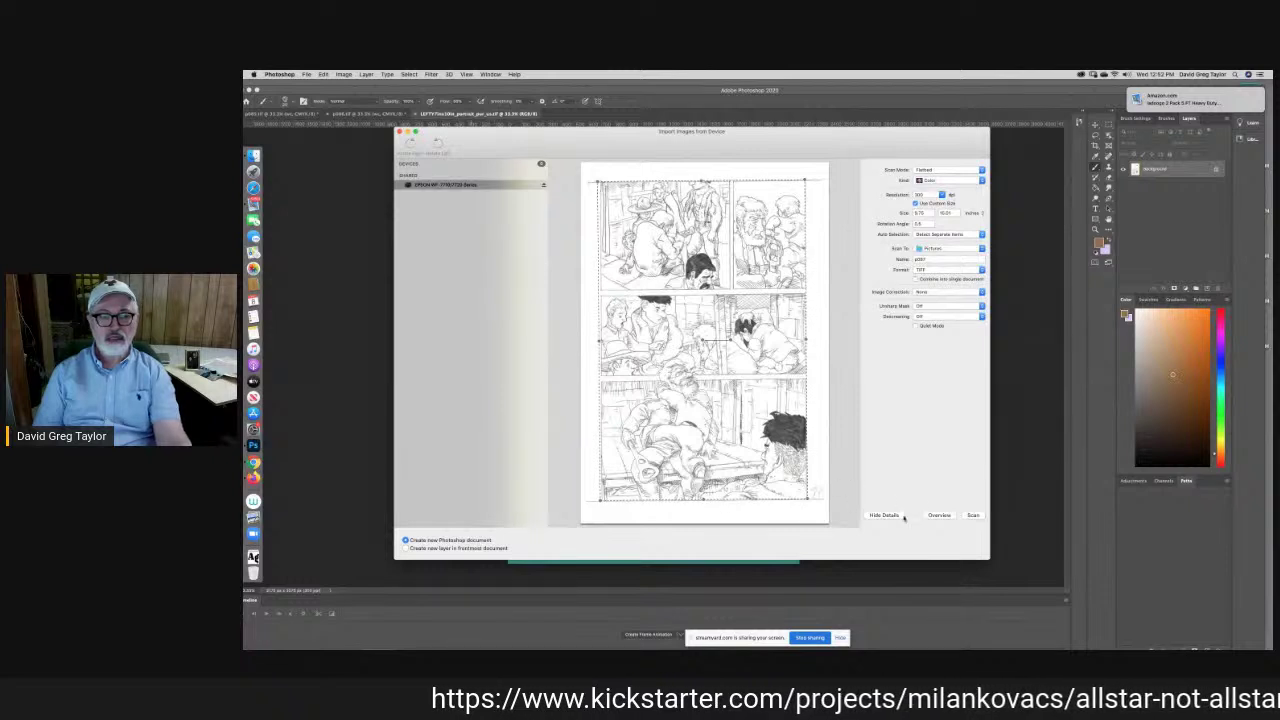
left_click(930, 515)
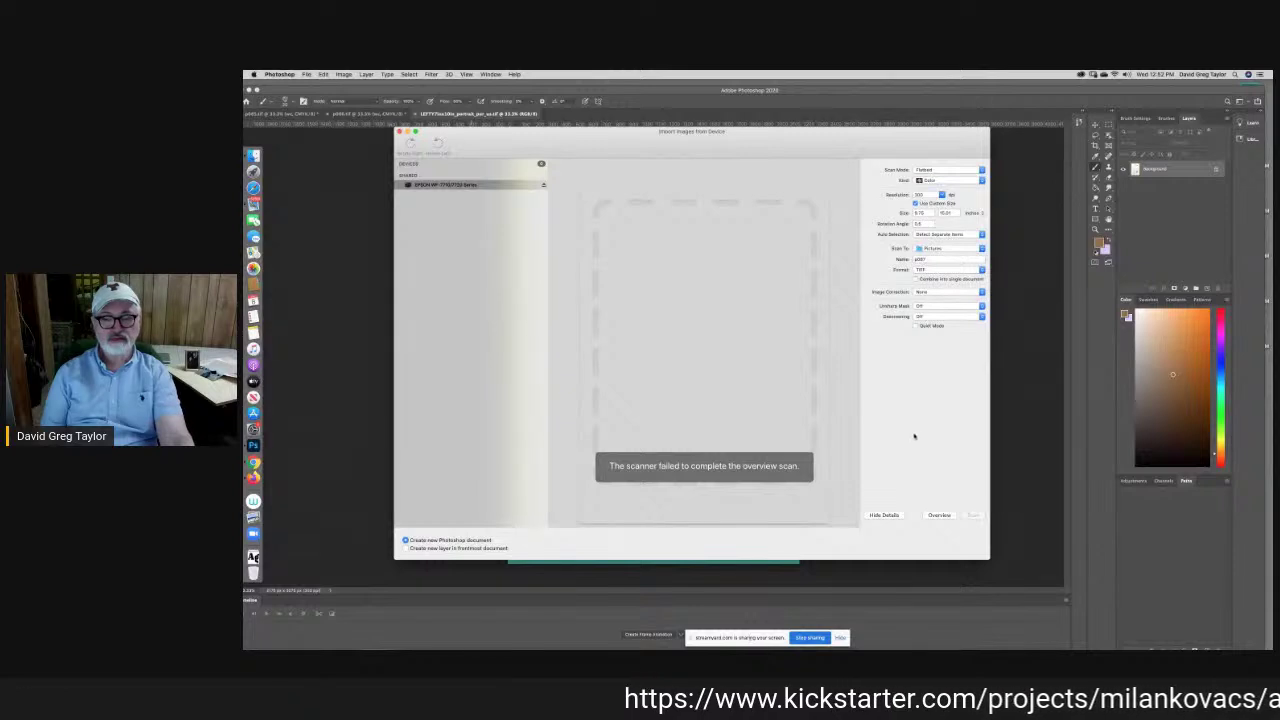
left_click(941, 516)
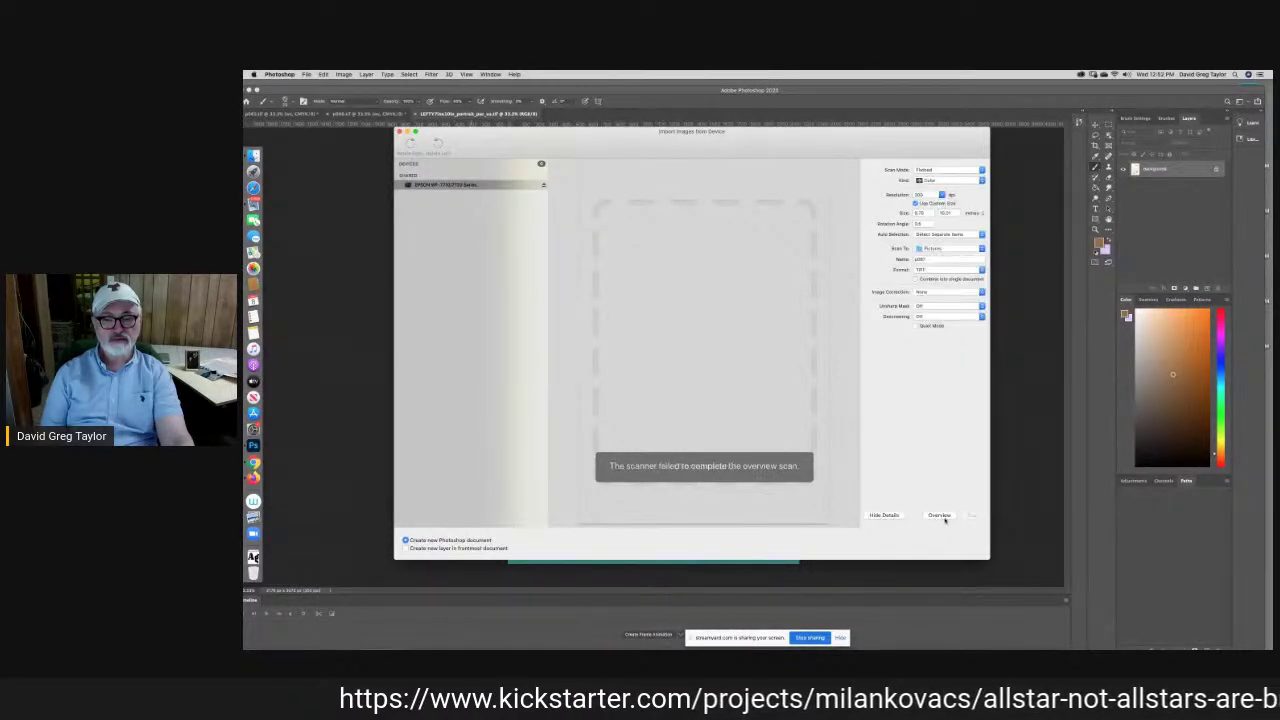
left_click(938, 517)
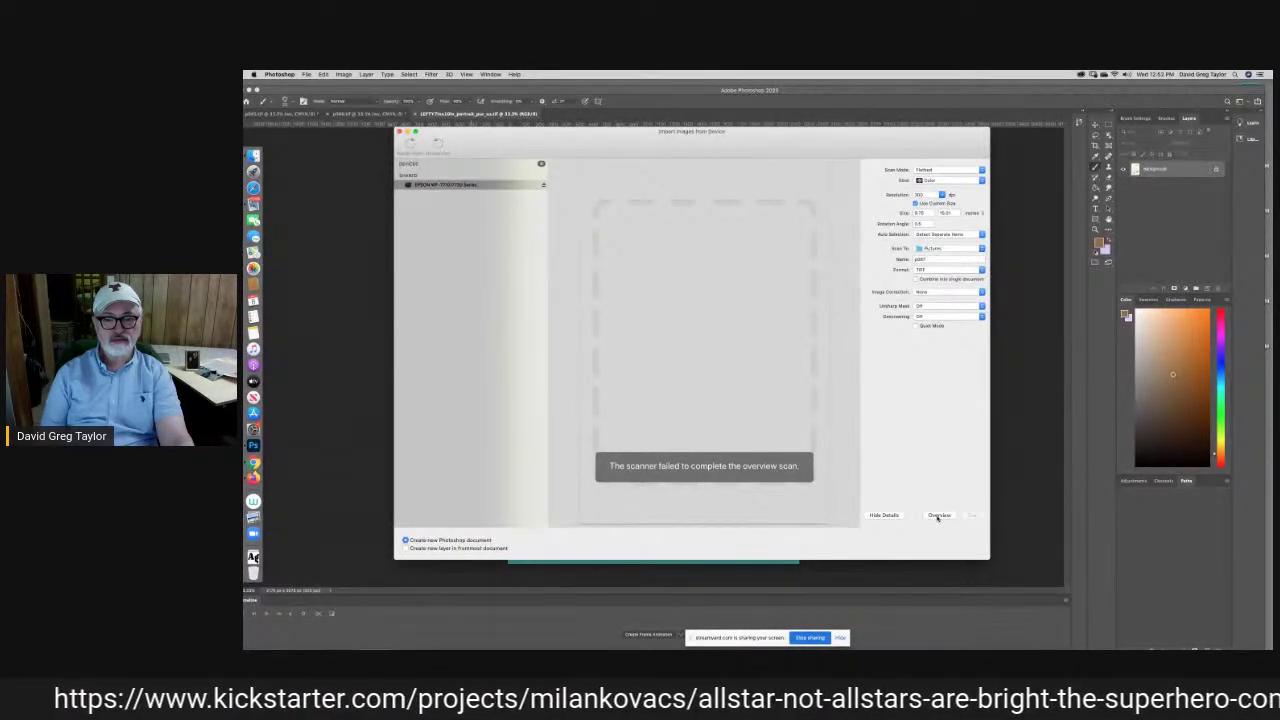
left_click(938, 516)
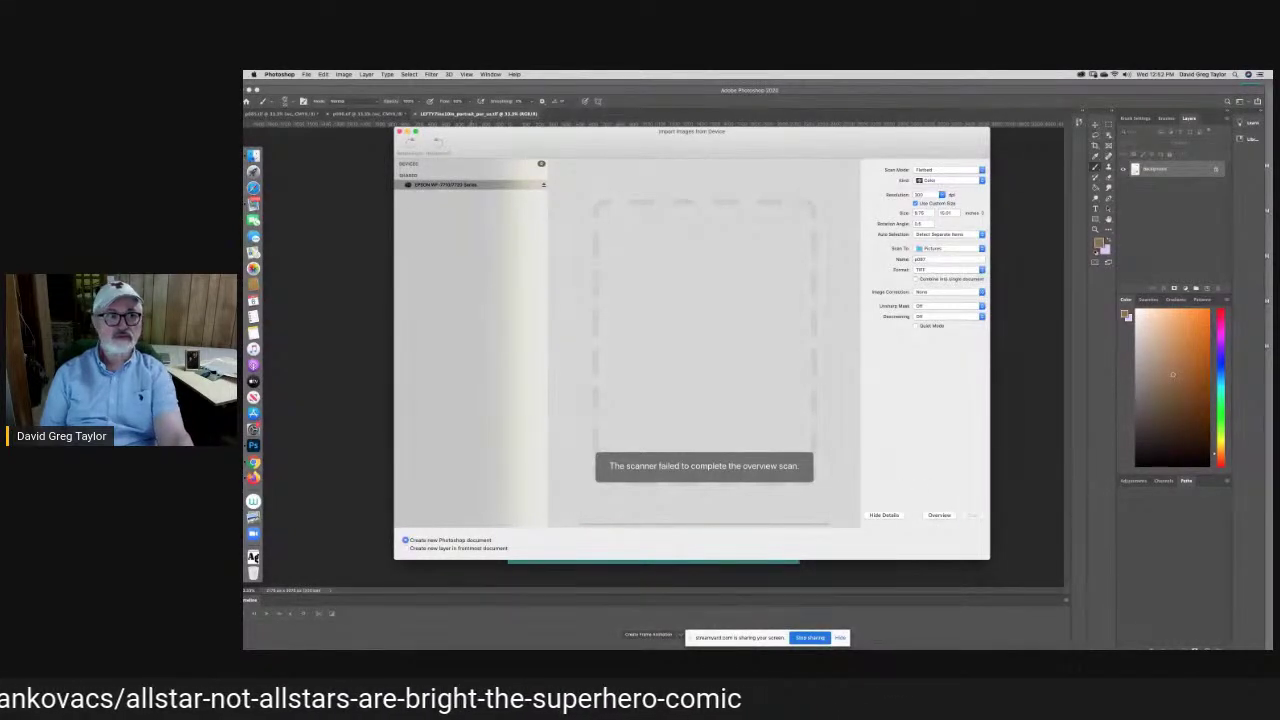
Close and reopen the scanner import, and retry the overview scan
left_click(400, 132)
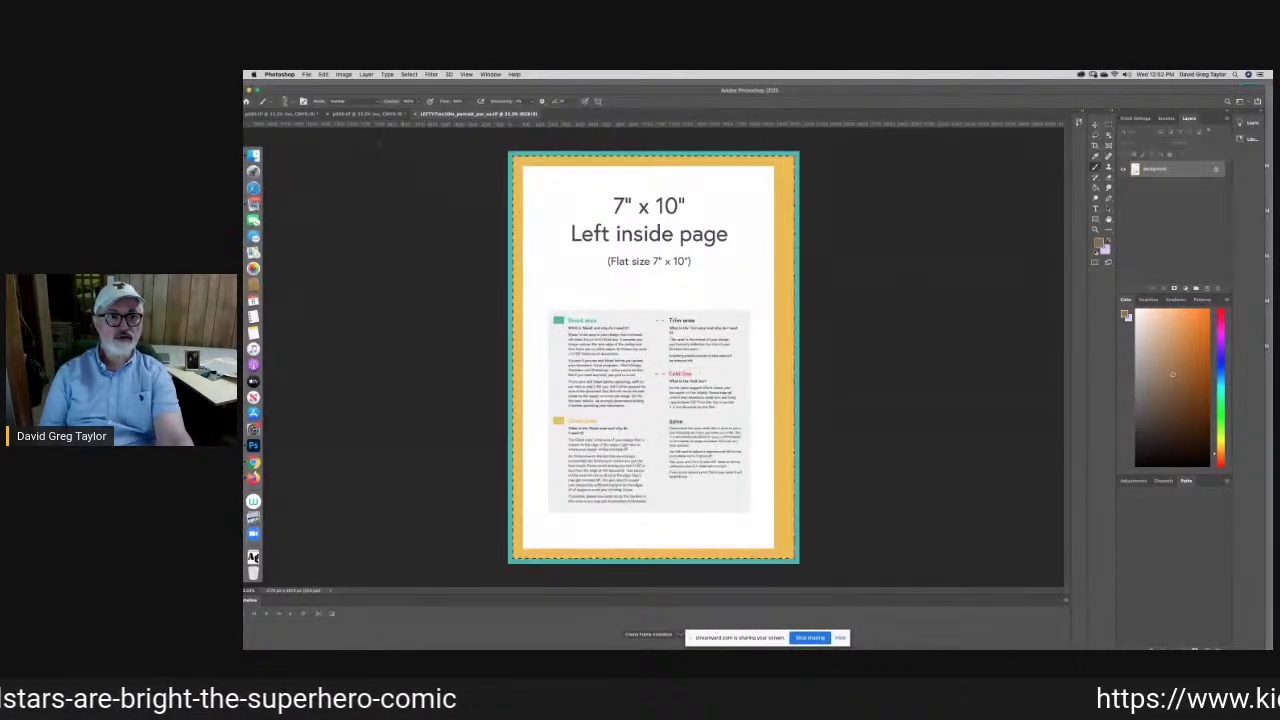
left_click(305, 75)
mouse_move(352, 272)
left_click(450, 287)
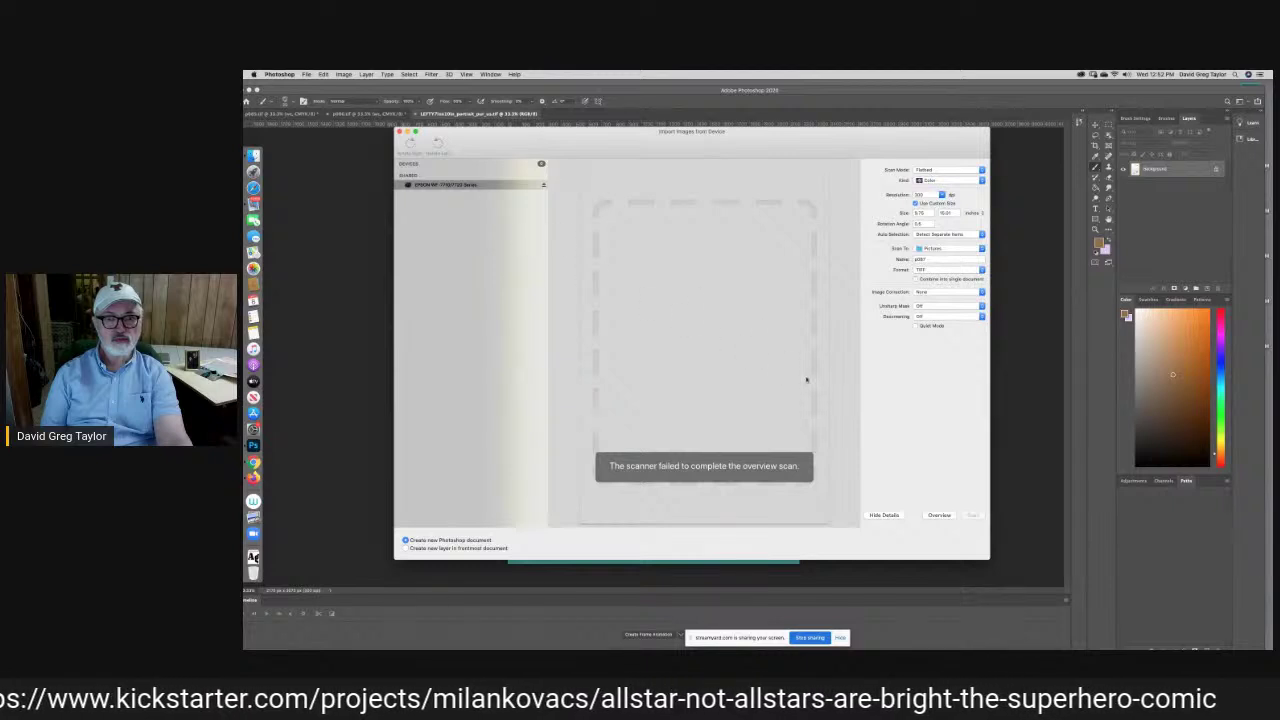
left_click(932, 515)
left_click(932, 515)
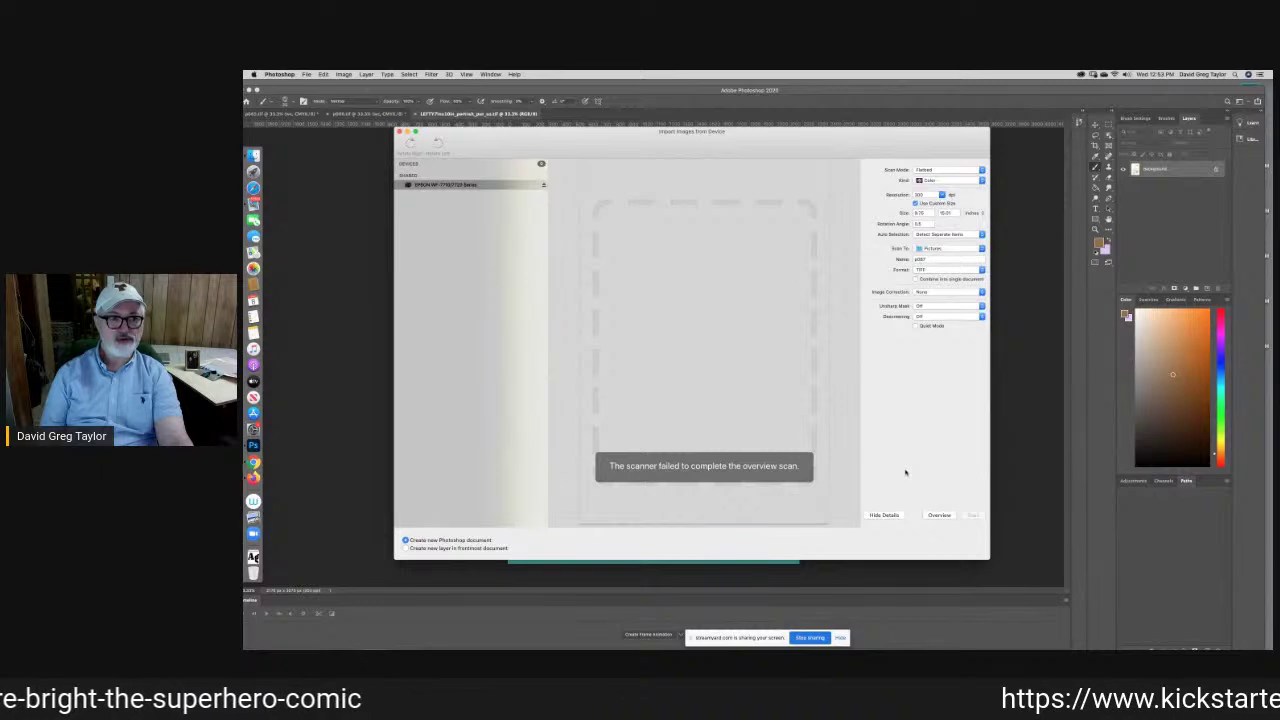
Retry the overview scan, hide the detailed settings, and try scanning p087 directly at US Letter size, cancelling each attempt
left_click(933, 515)
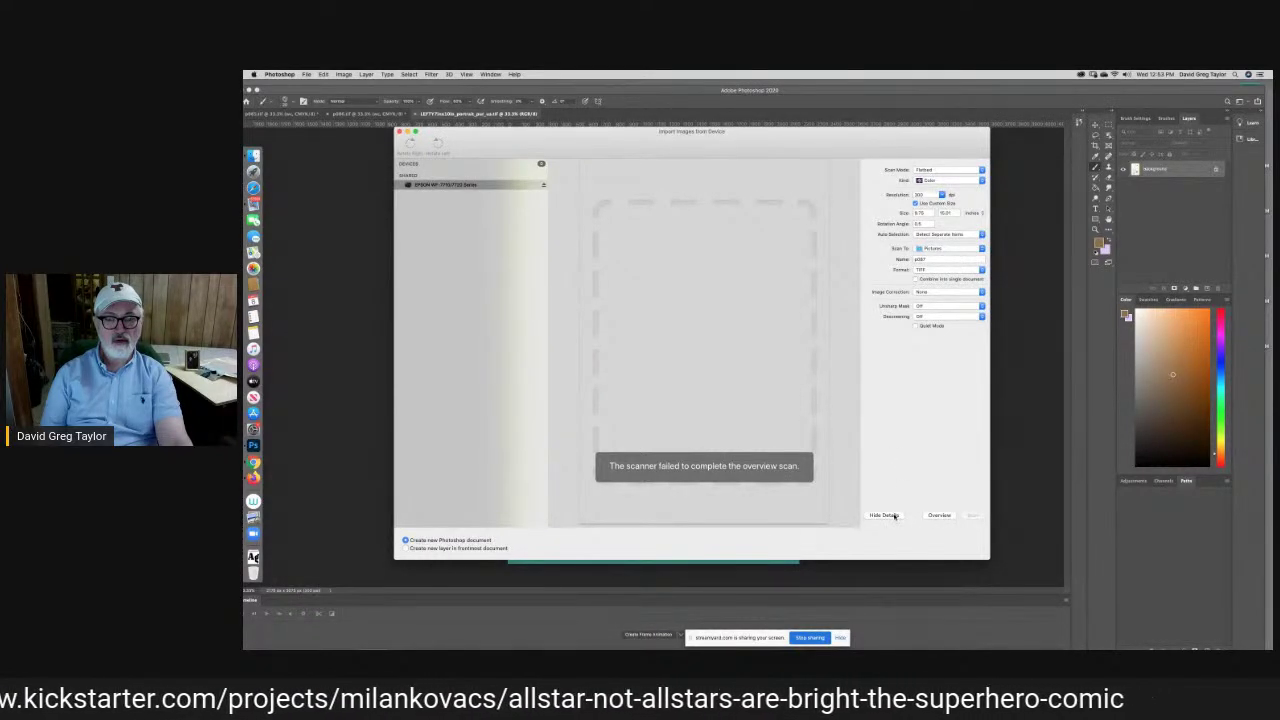
left_click(884, 515)
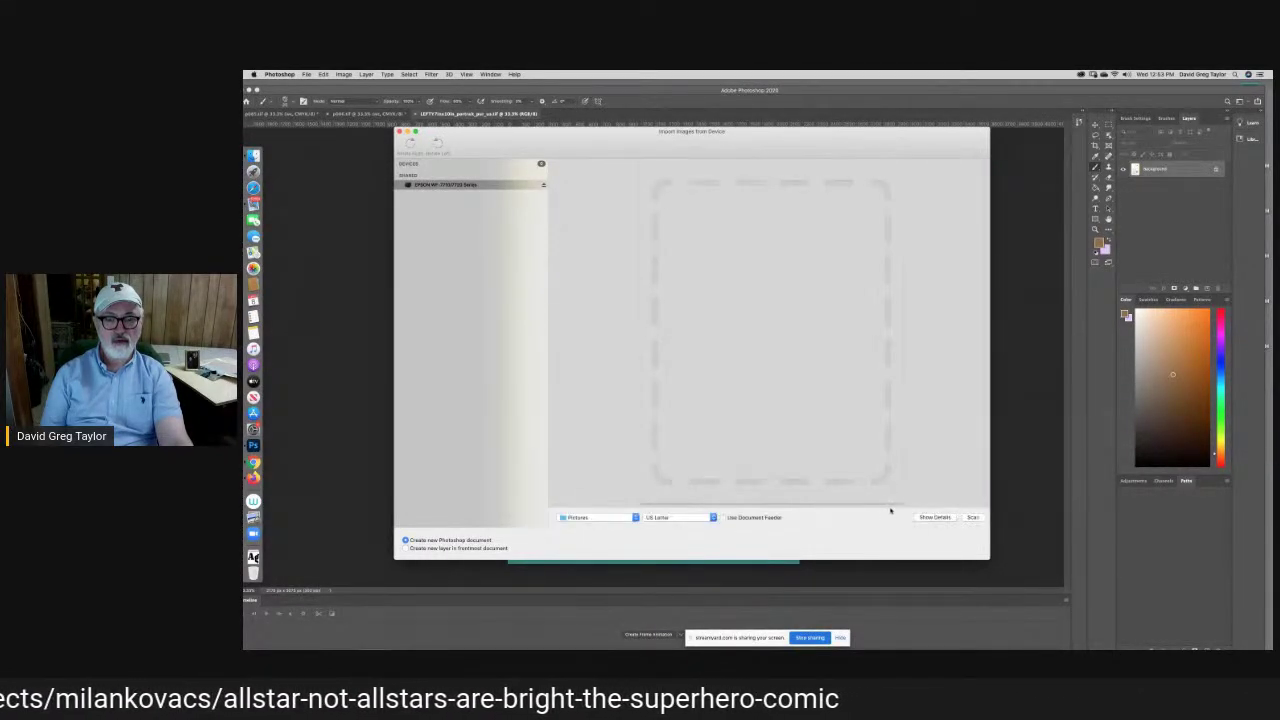
left_click(963, 517)
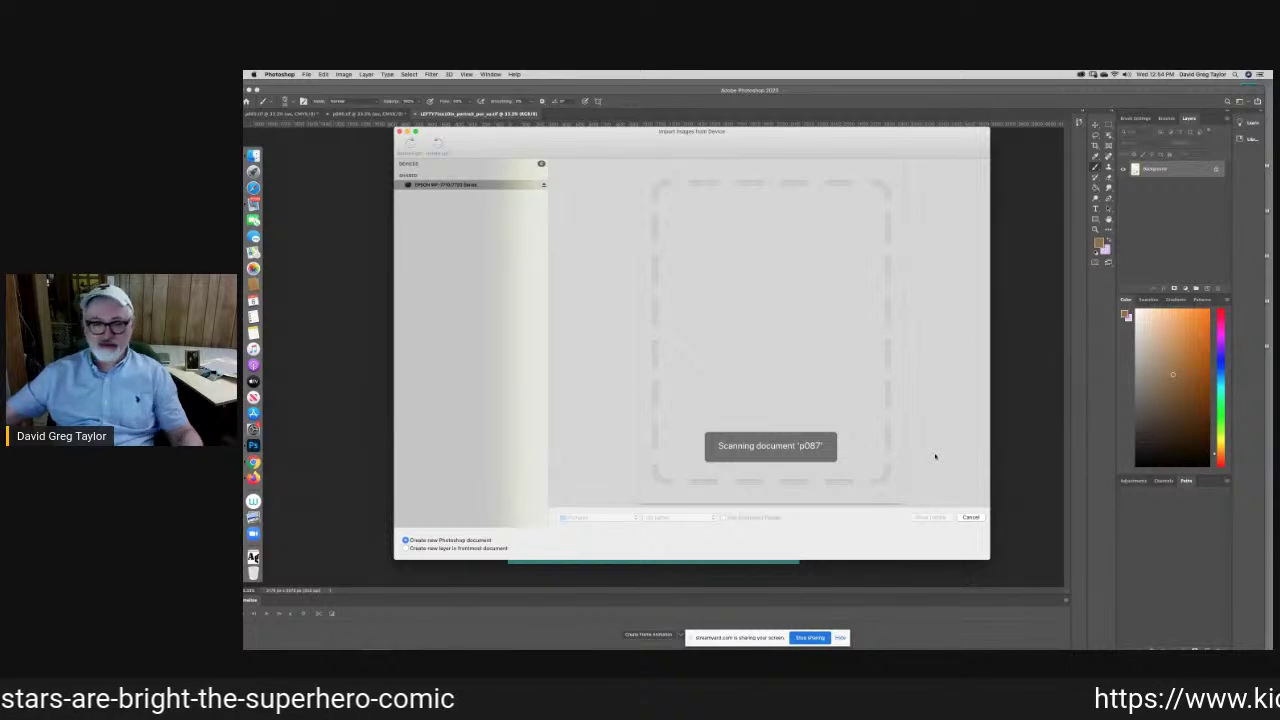
left_click(970, 517)
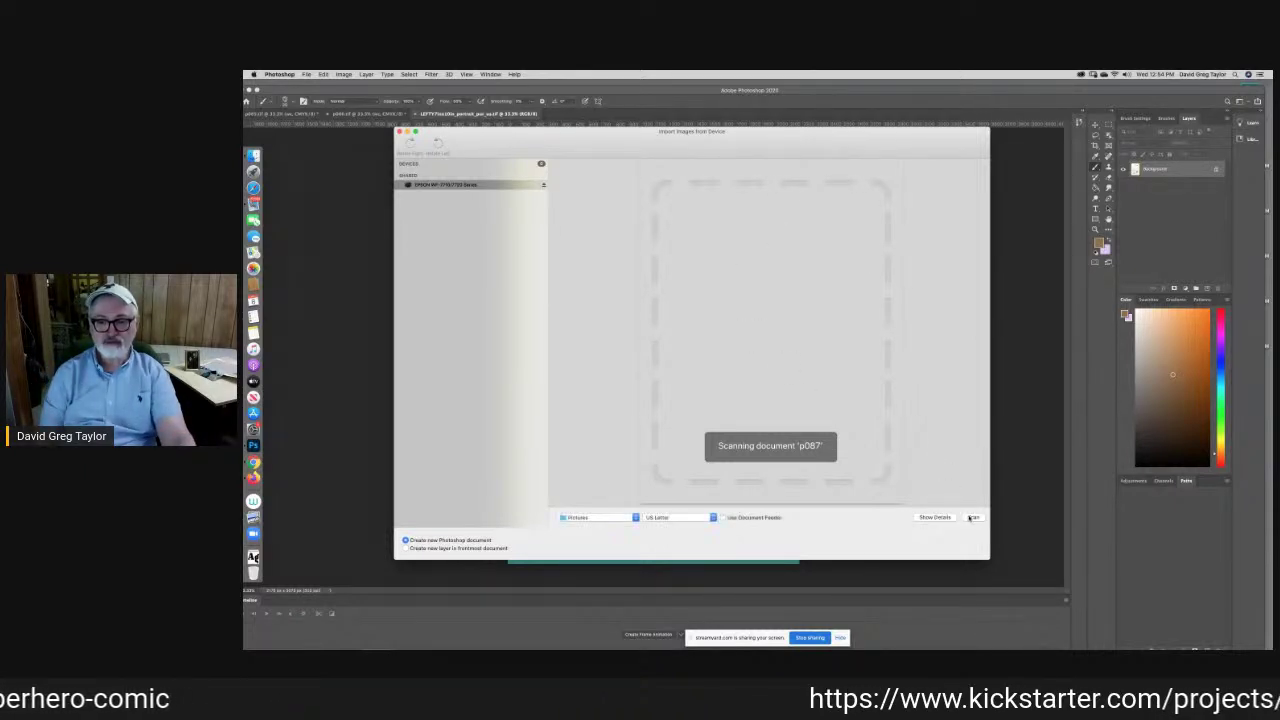
left_click(970, 517)
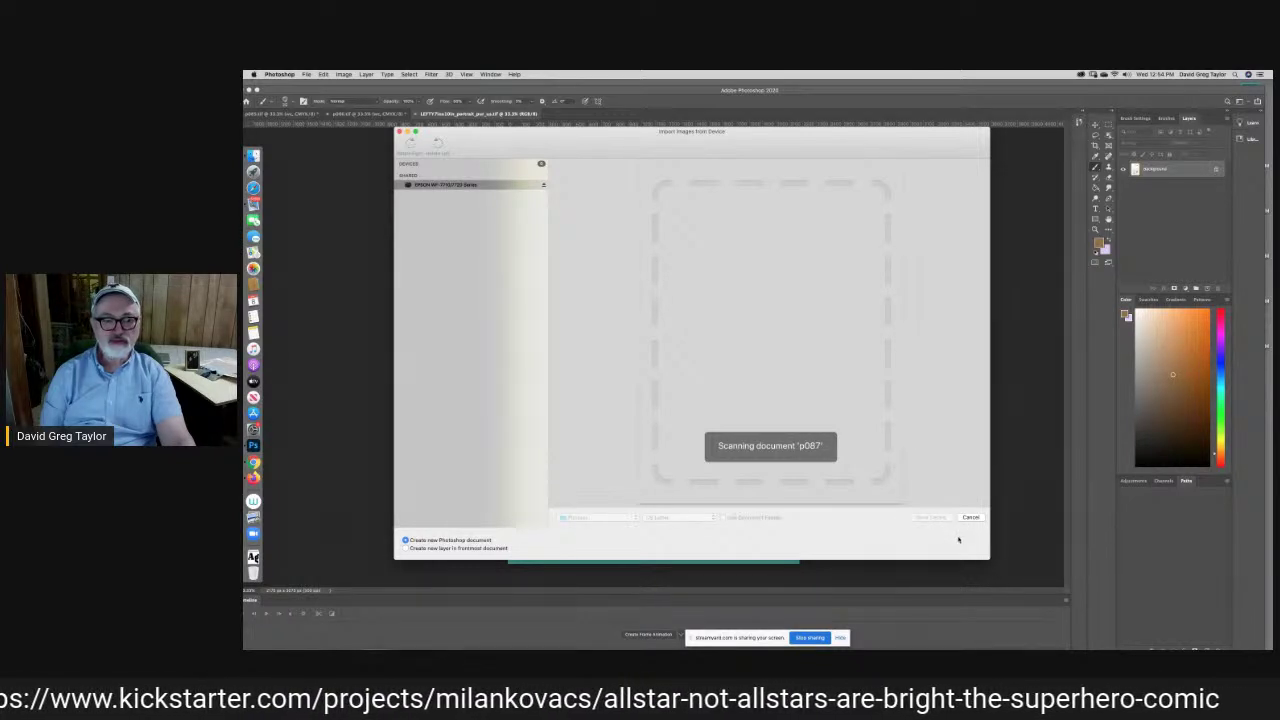
left_click(966, 518)
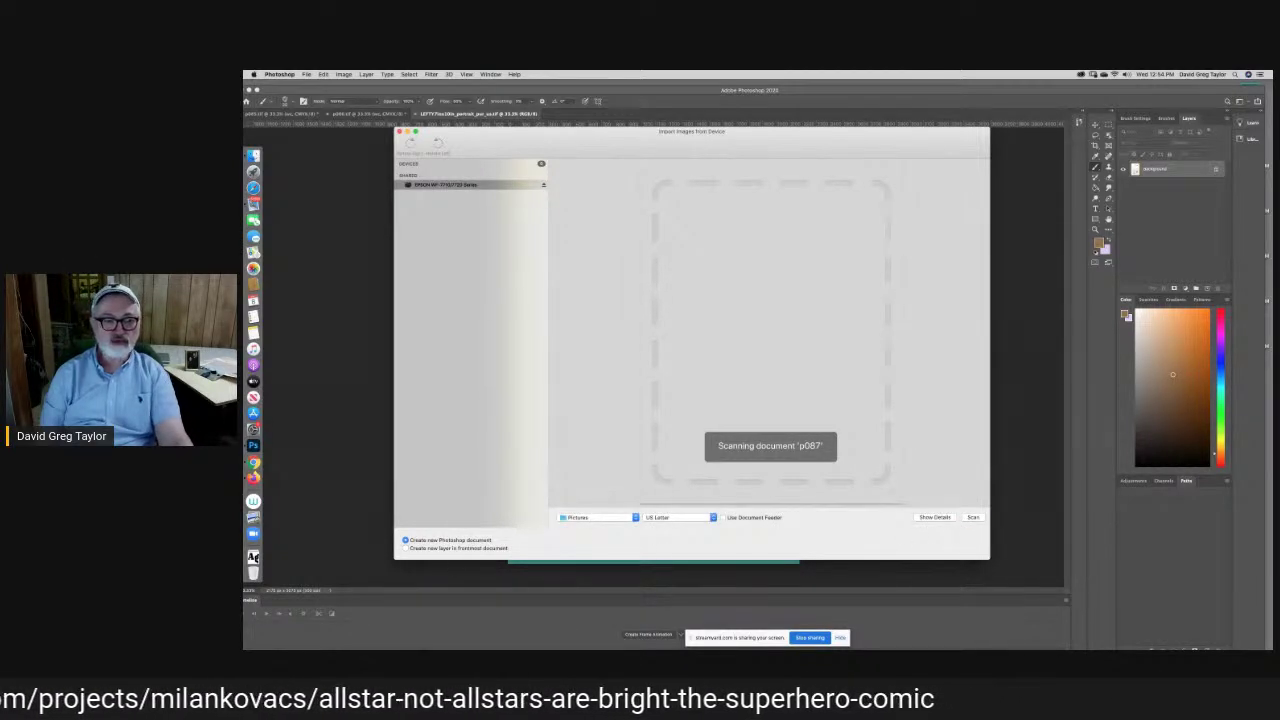
Try an overview scan in Black & White with import set to a new layer in the frontmost document, and close the import window
left_click(406, 548)
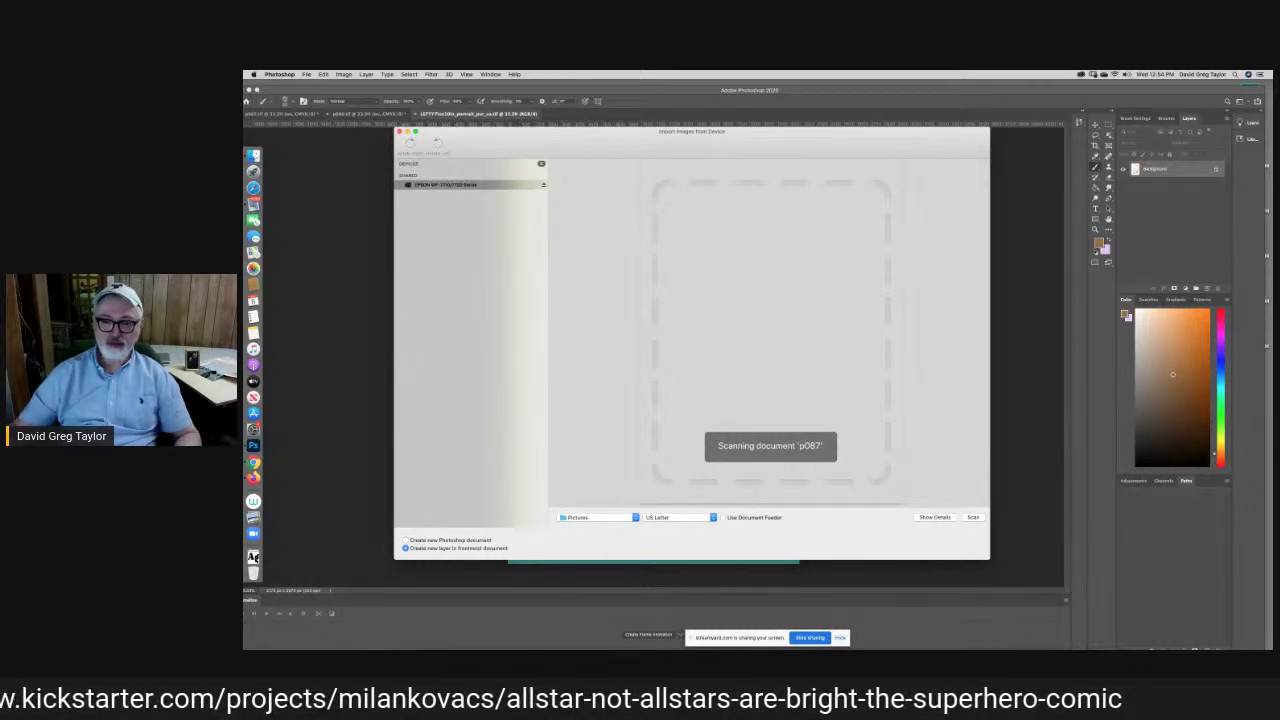
left_click(946, 518)
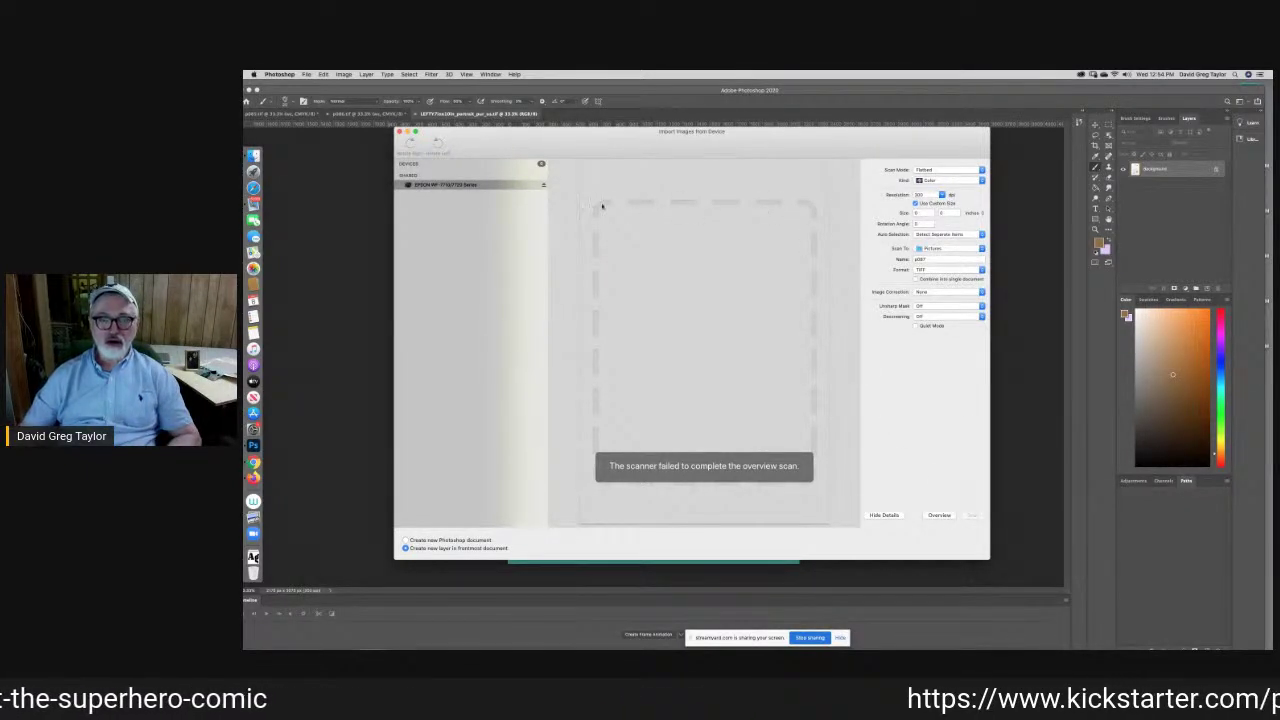
left_click(947, 180)
left_click(946, 174)
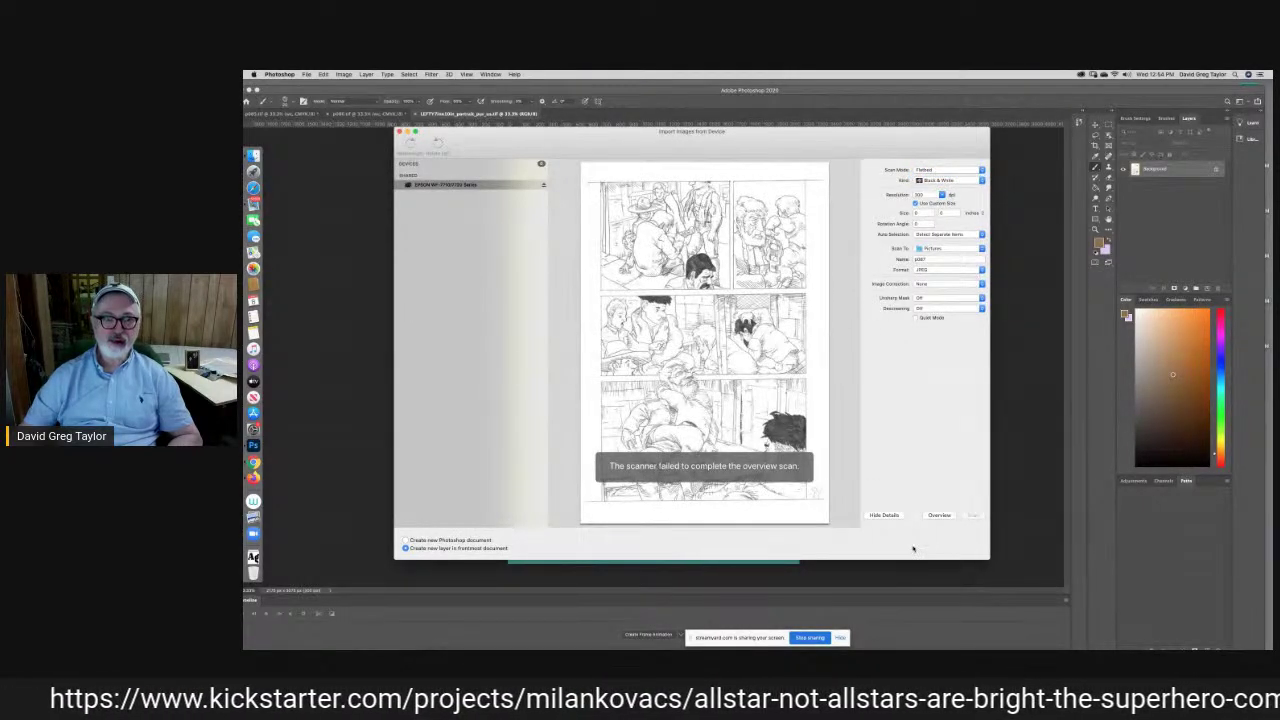
left_click(938, 516)
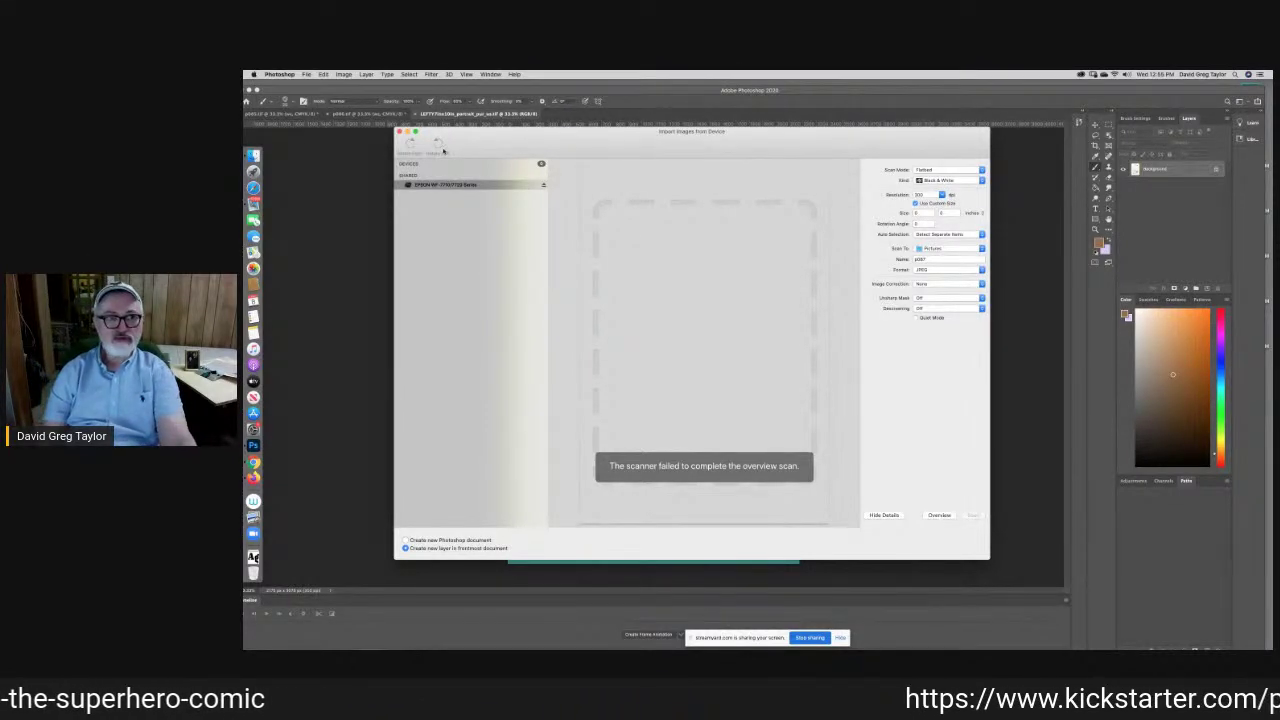
left_click_drag(464, 139, 475, 138)
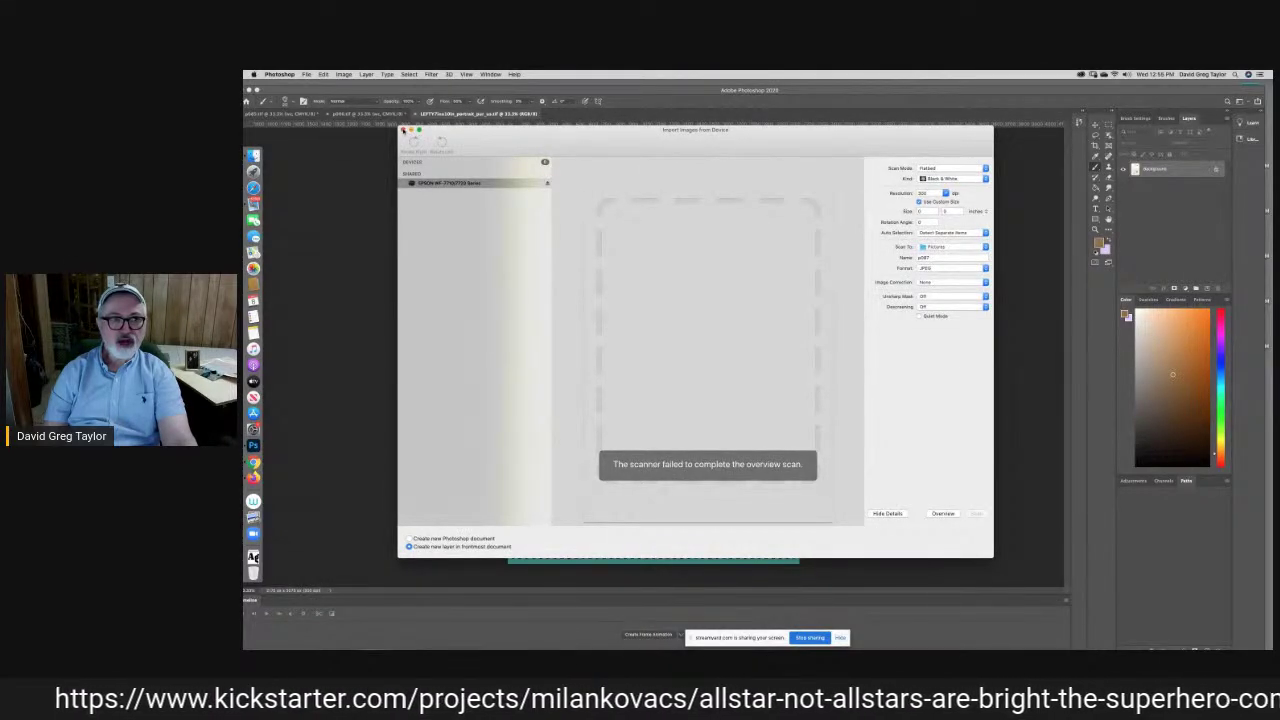
left_click(403, 131)
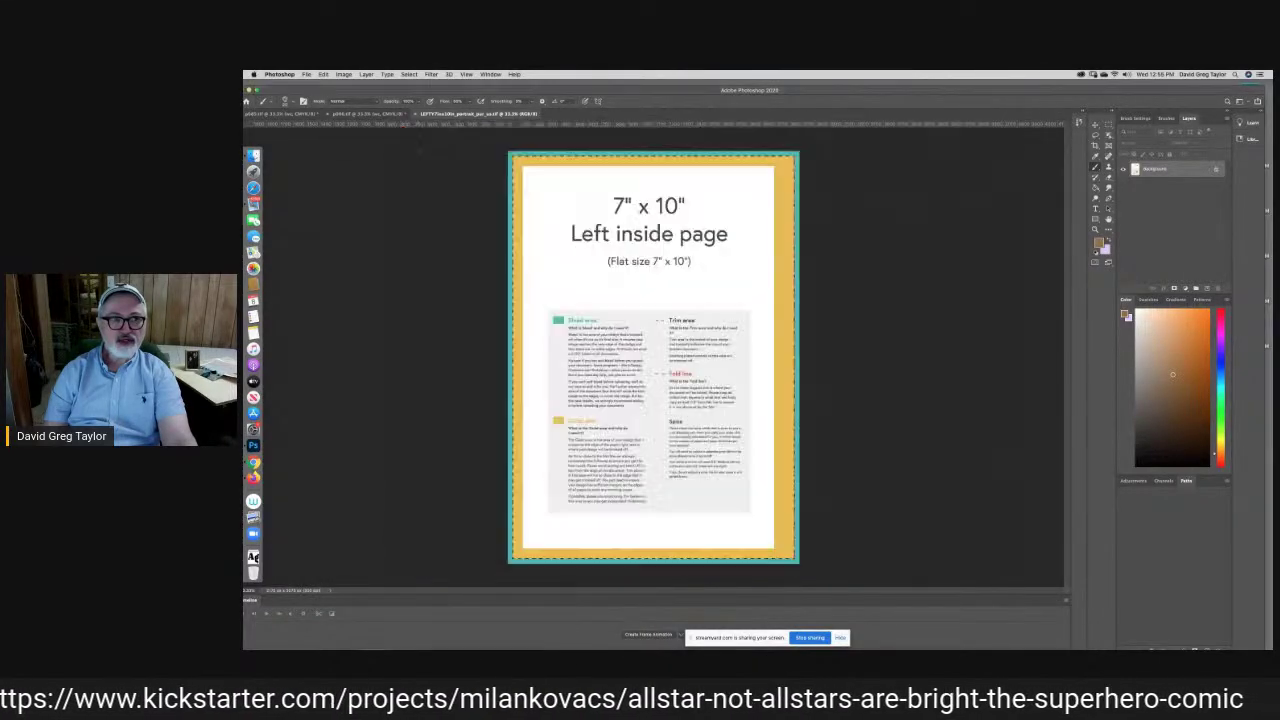
Save and close the coloured comic pages, including p085.tif, and close the left inside page template
left_click(358, 114)
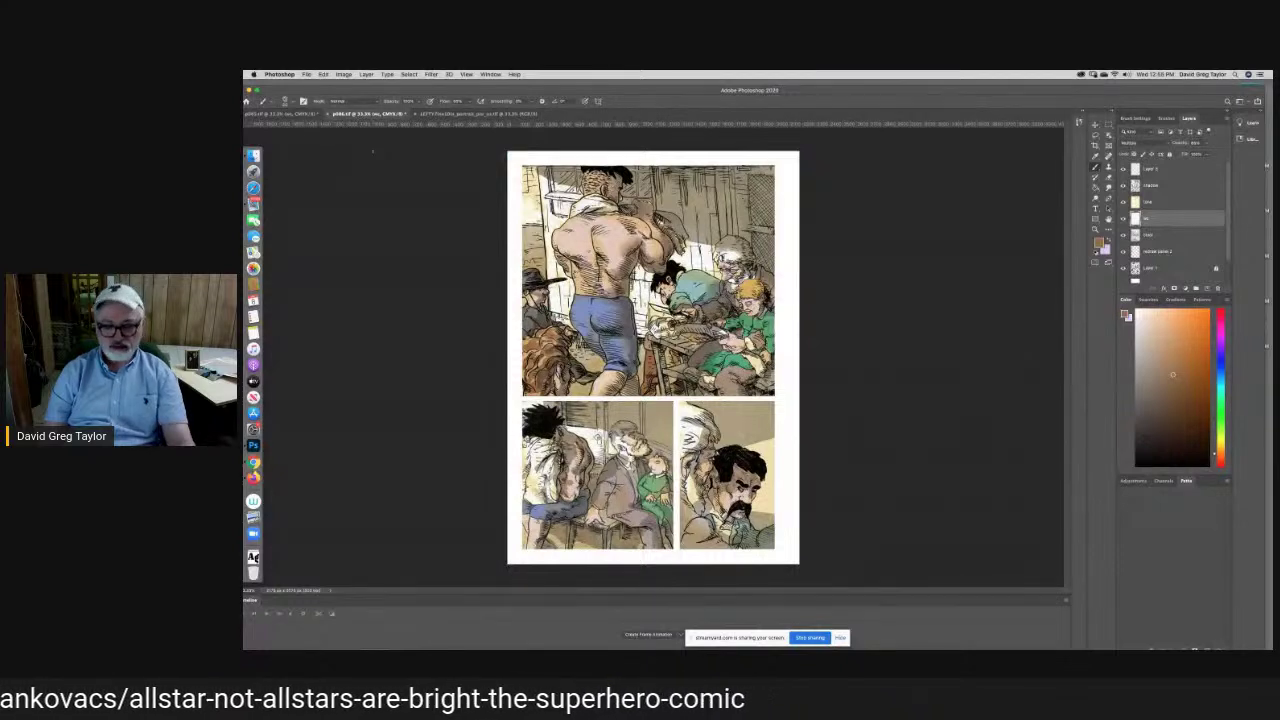
key("super+s")
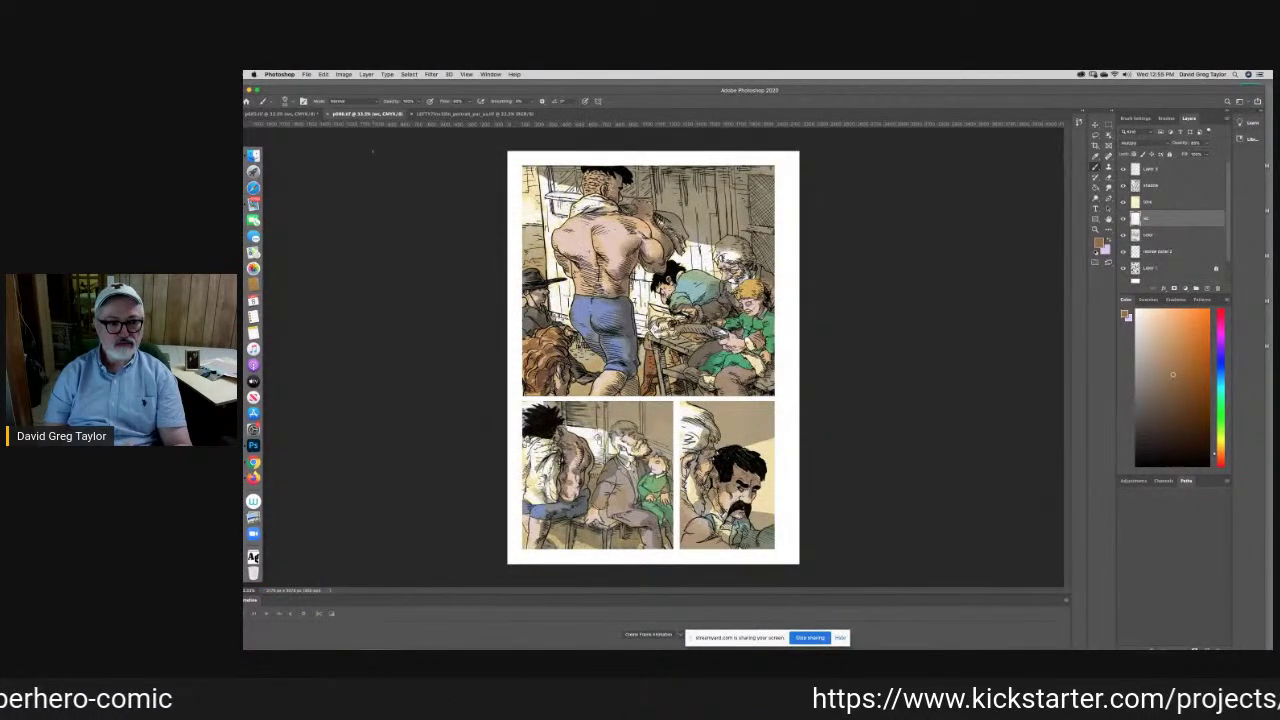
key("super+w")
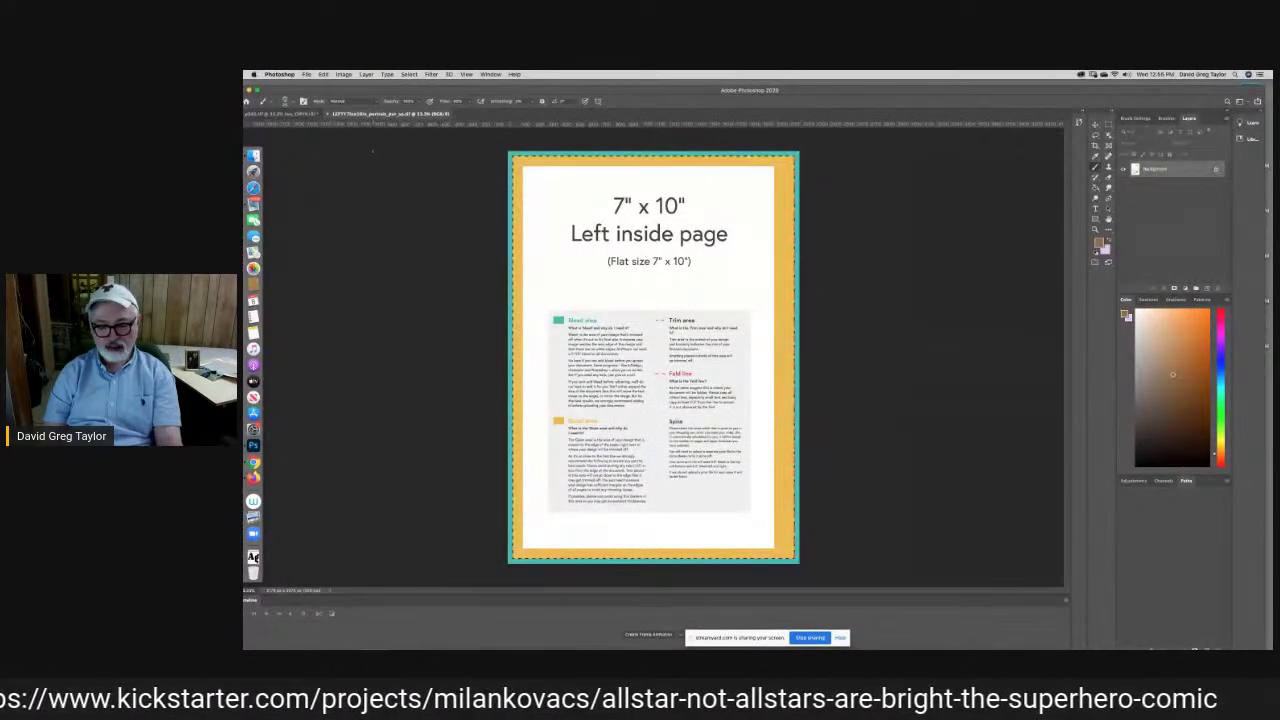
key("super+w")
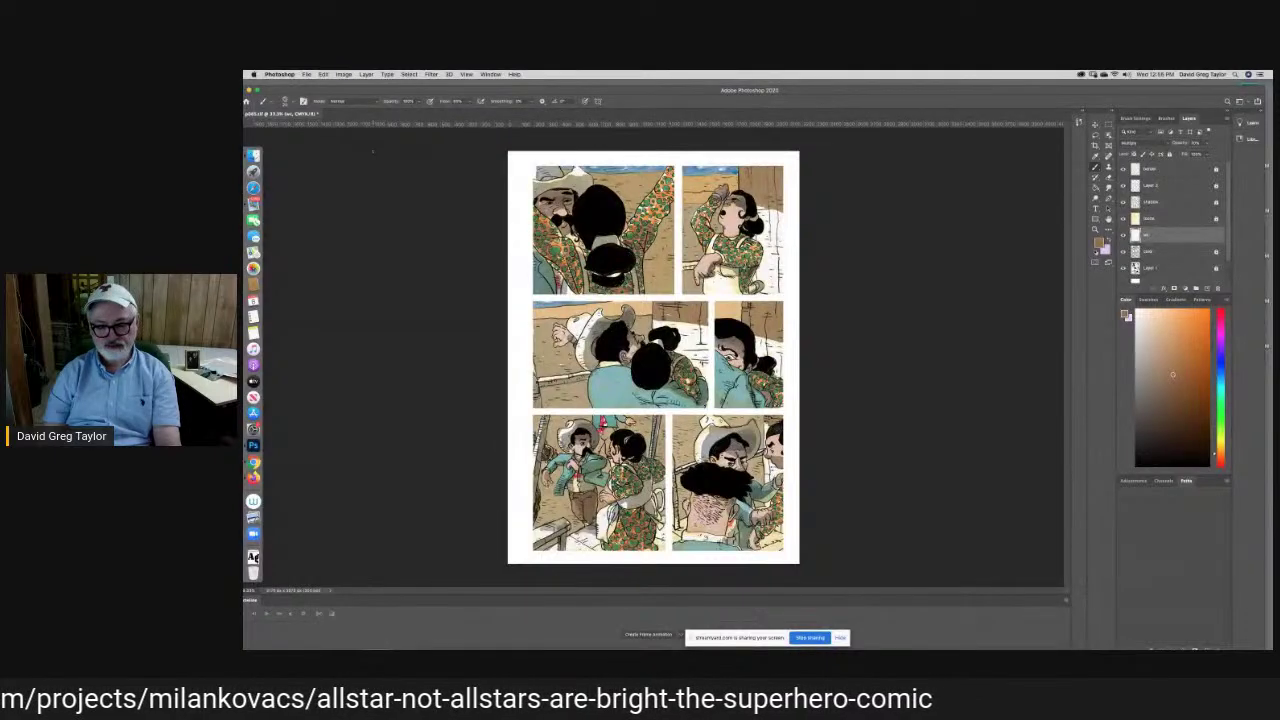
key("super+w")
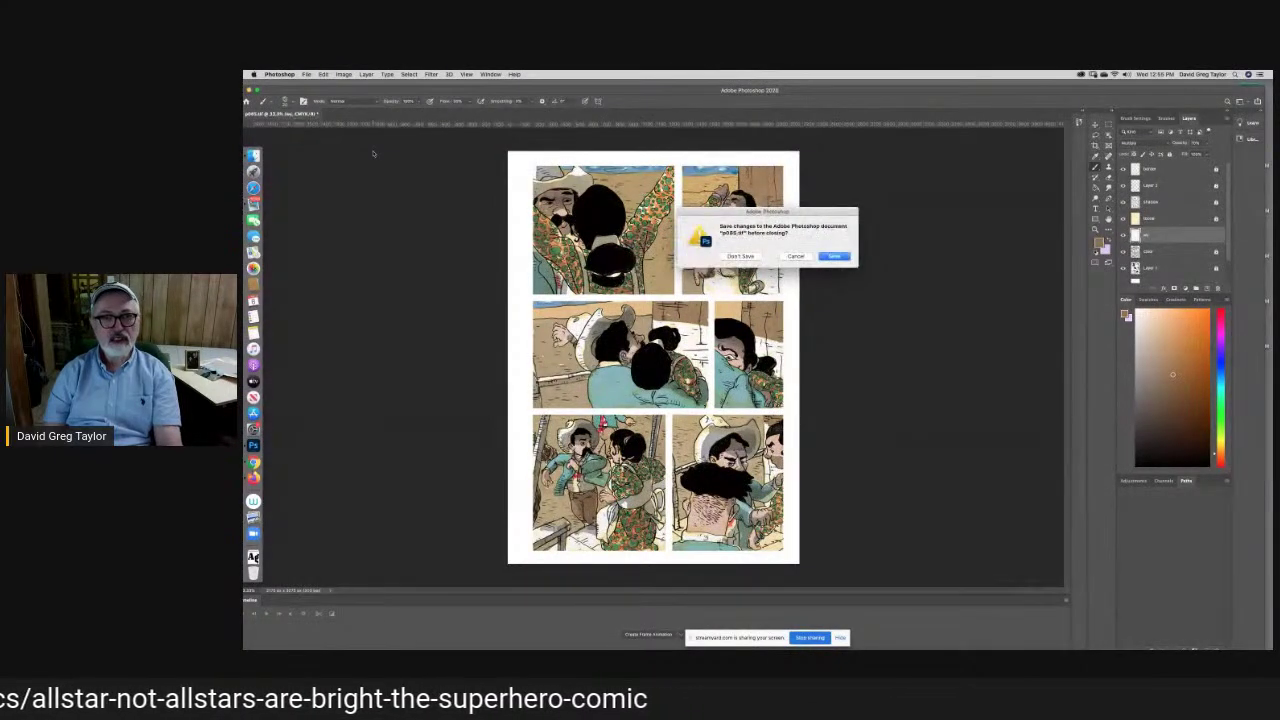
left_click(832, 257)
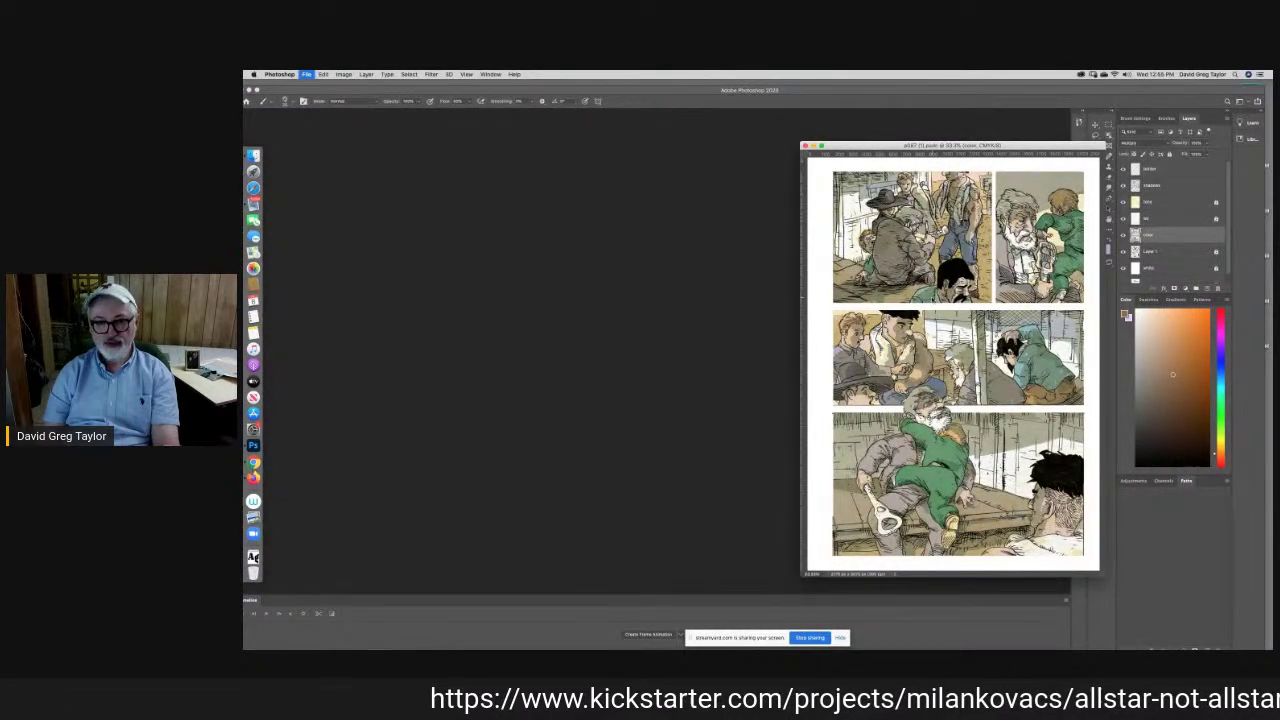
key("super+w")
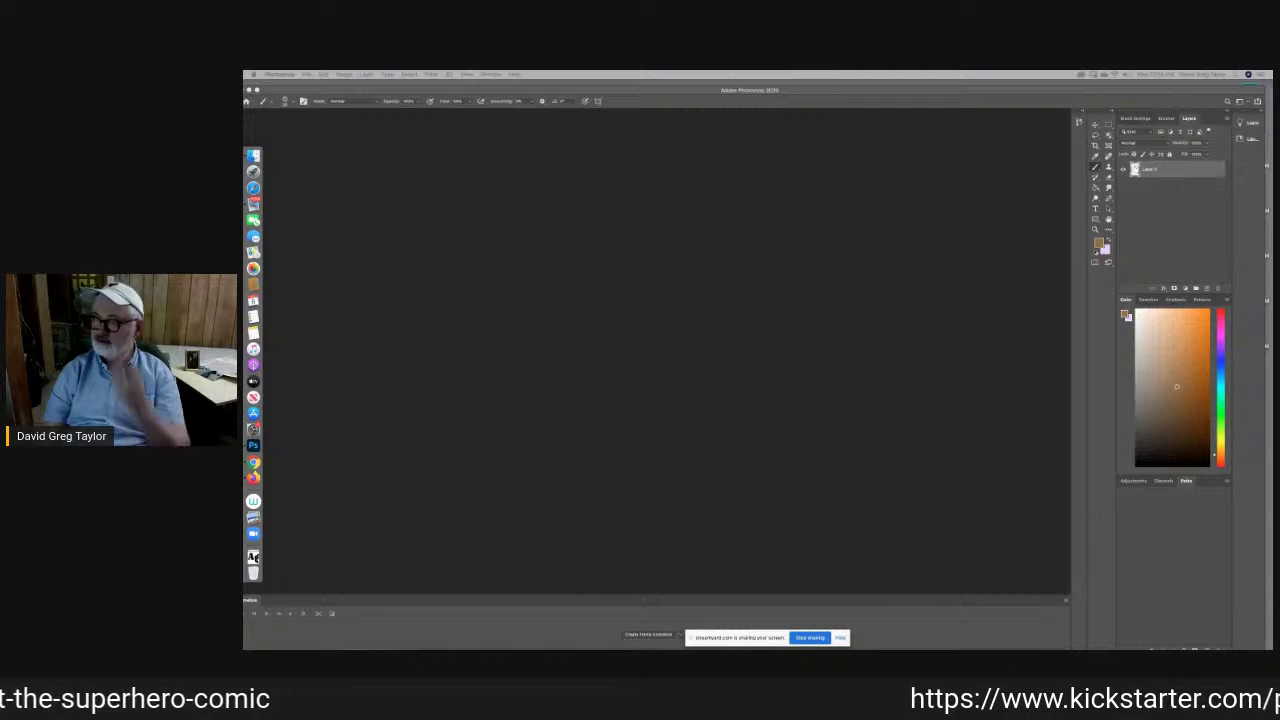
Leave the empty Photoshop workspace, put the Mail window away, and launch Photoshop again
key("super+h")
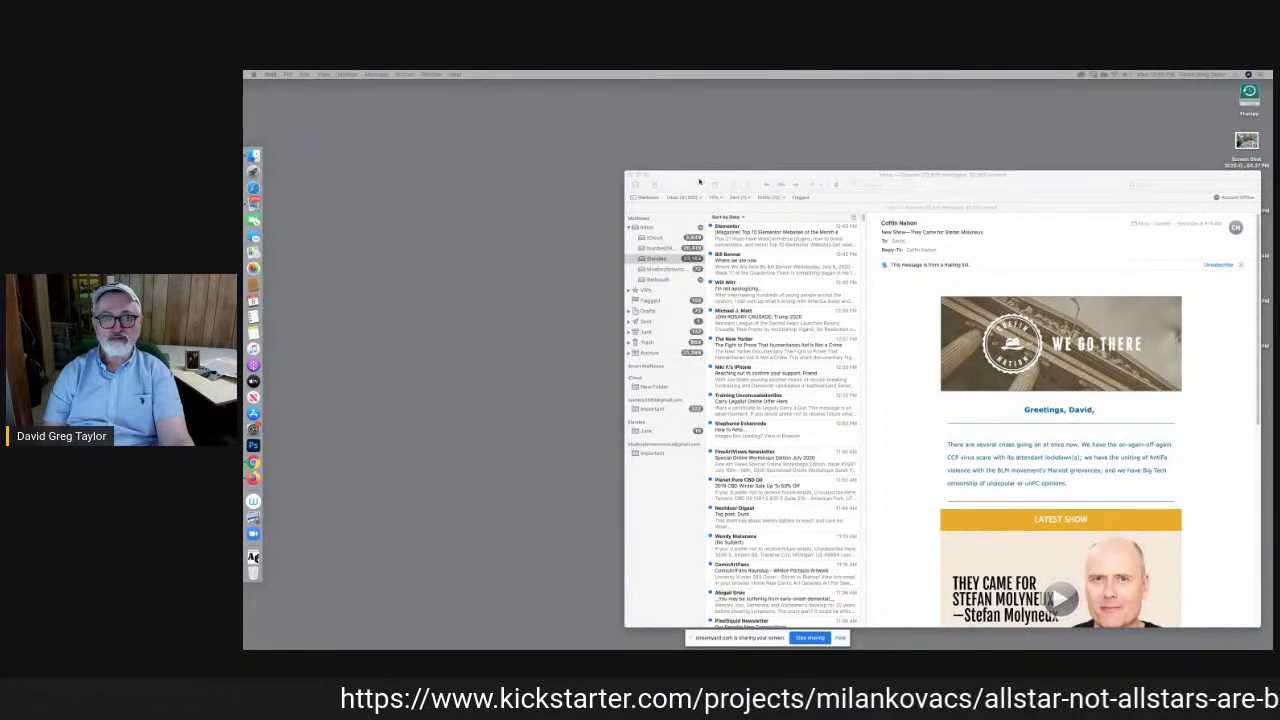
left_click_drag(702, 182, 632, 163)
left_click(559, 157)
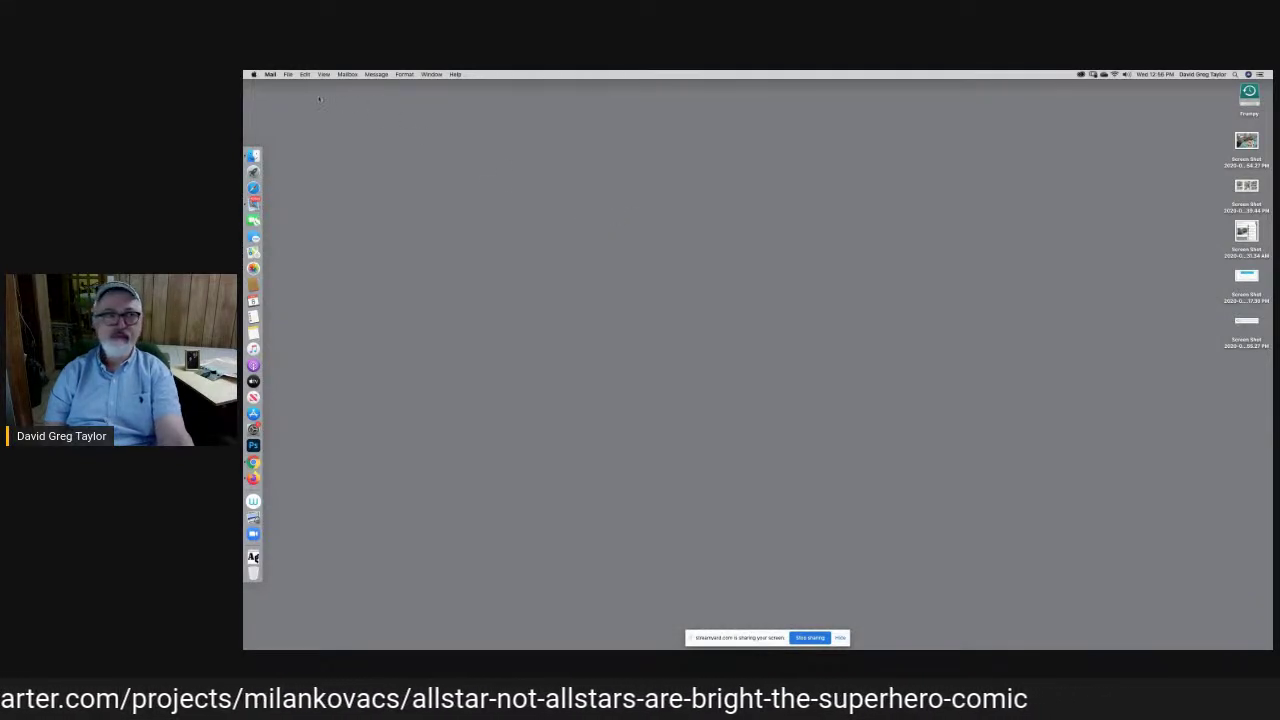
left_click(253, 445)
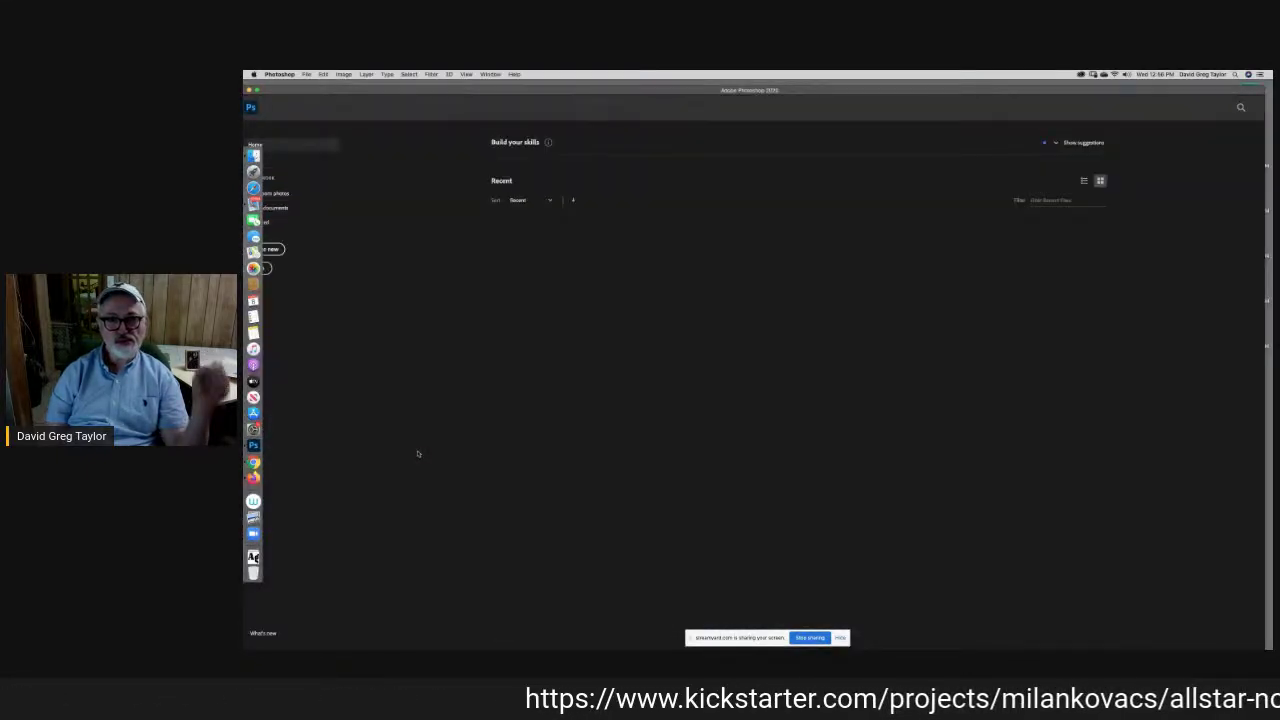
Open image import from a device and select the Epson scanner to get an overview of the page
left_click(306, 75)
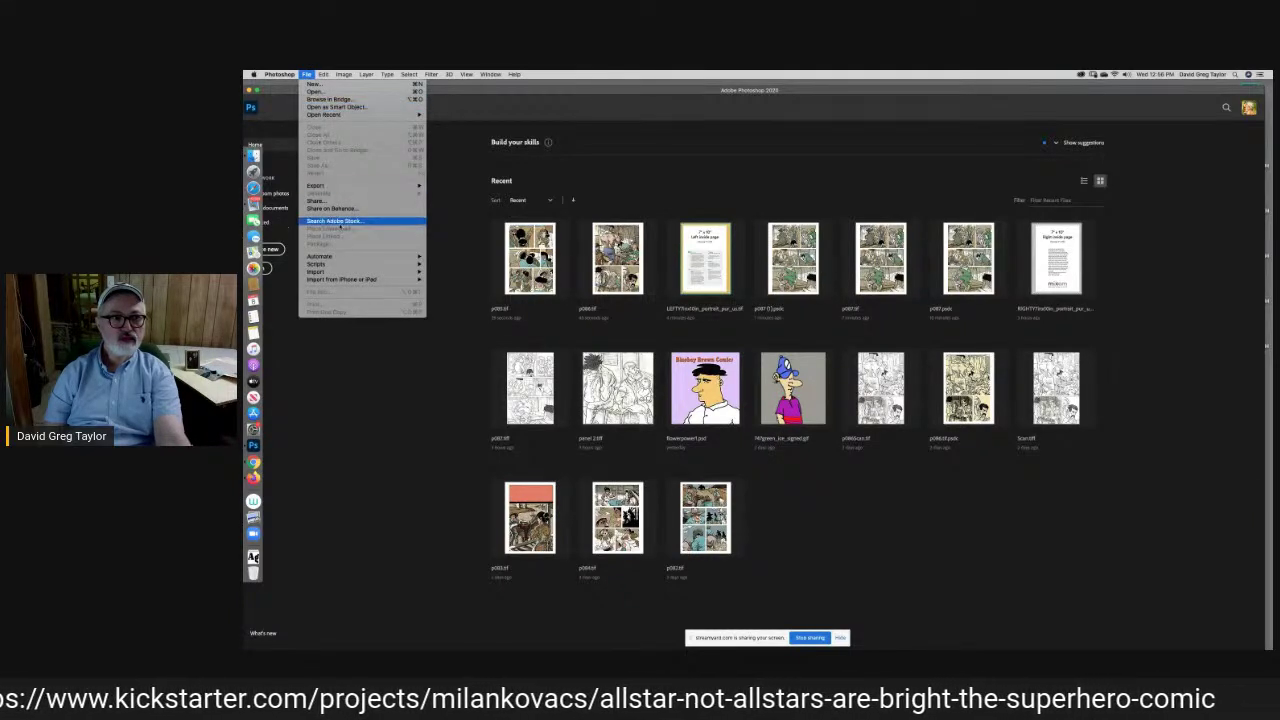
mouse_move(349, 274)
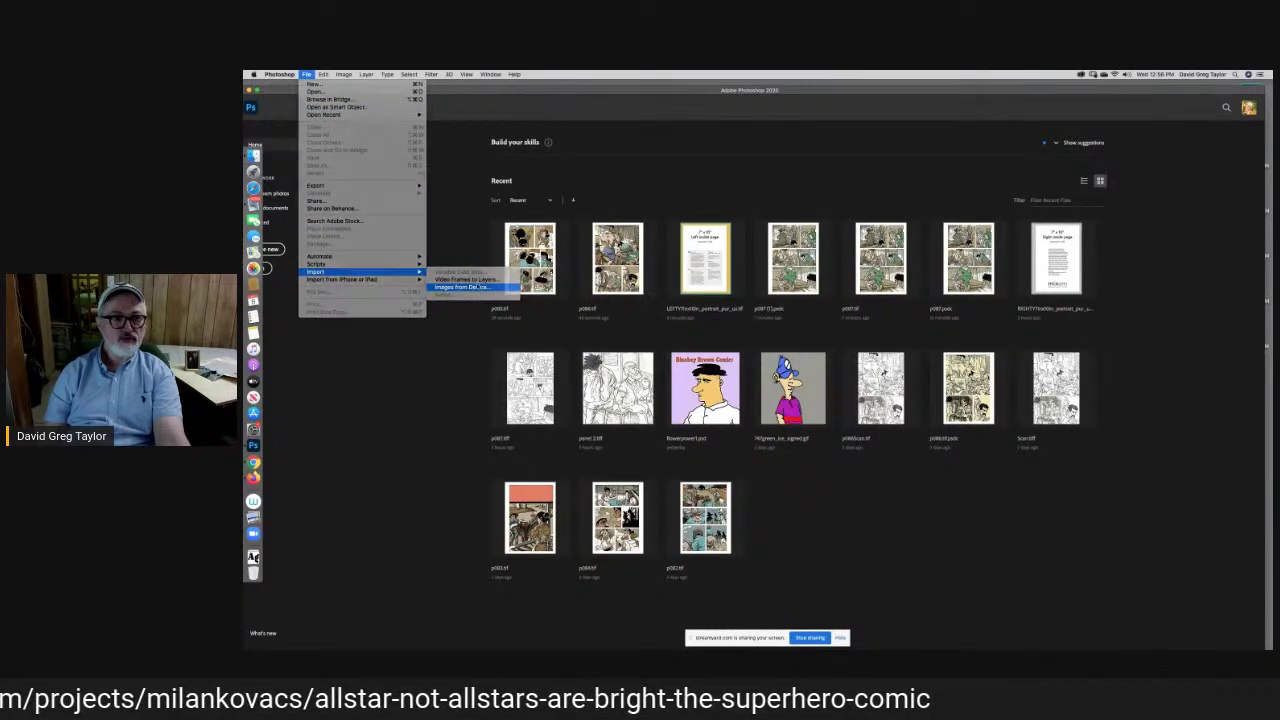
left_click(470, 287)
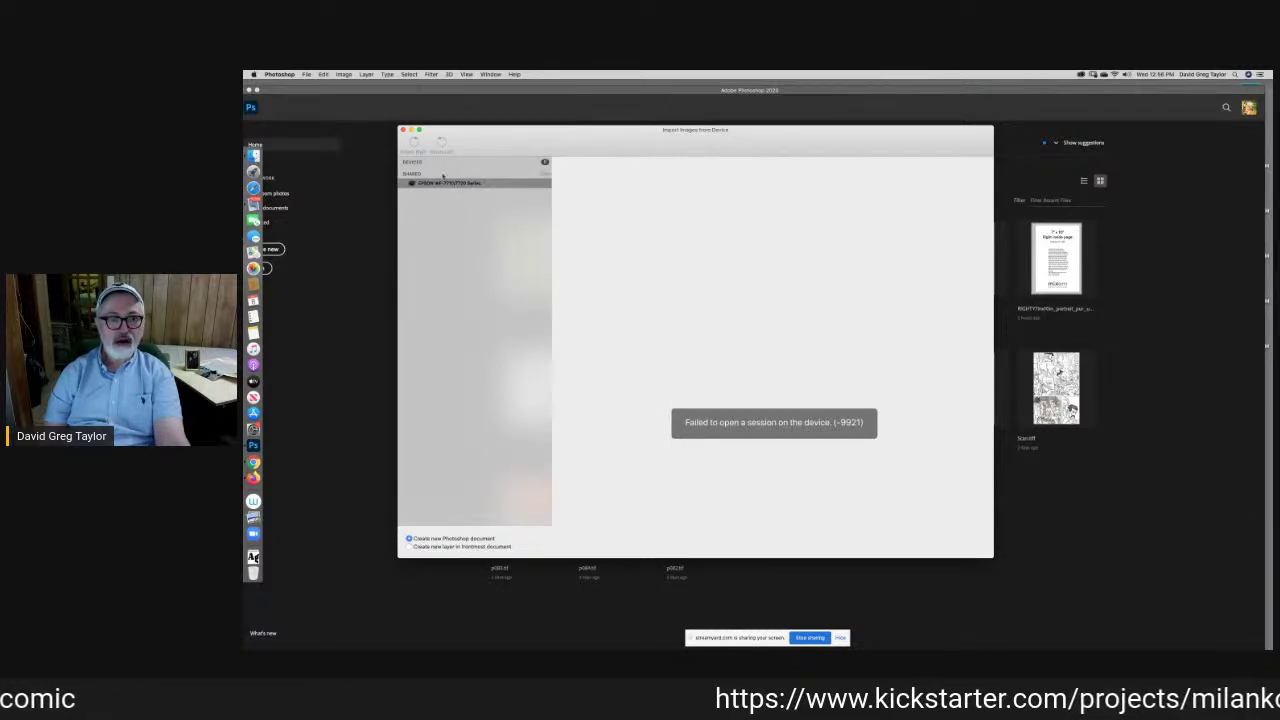
left_click(451, 184)
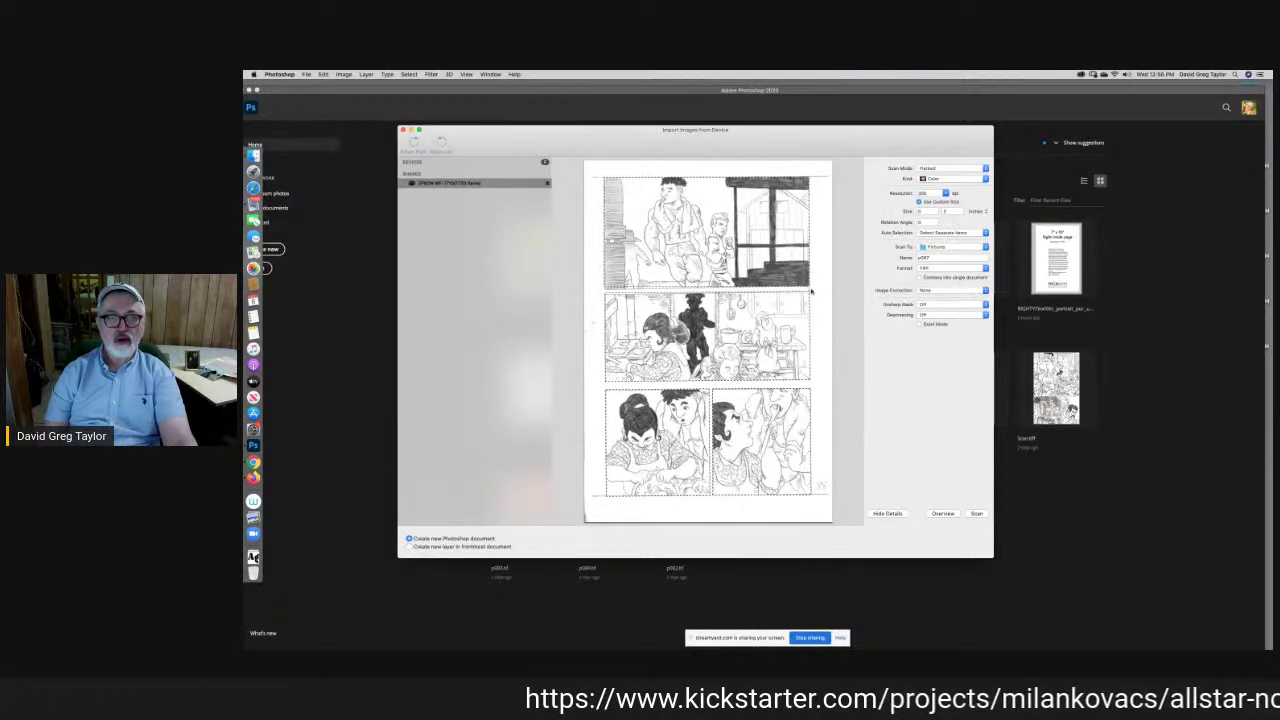
Delete the automatic scan selections around the middle panel and both bottom panels, keeping the top panel's selection
left_click(785, 308)
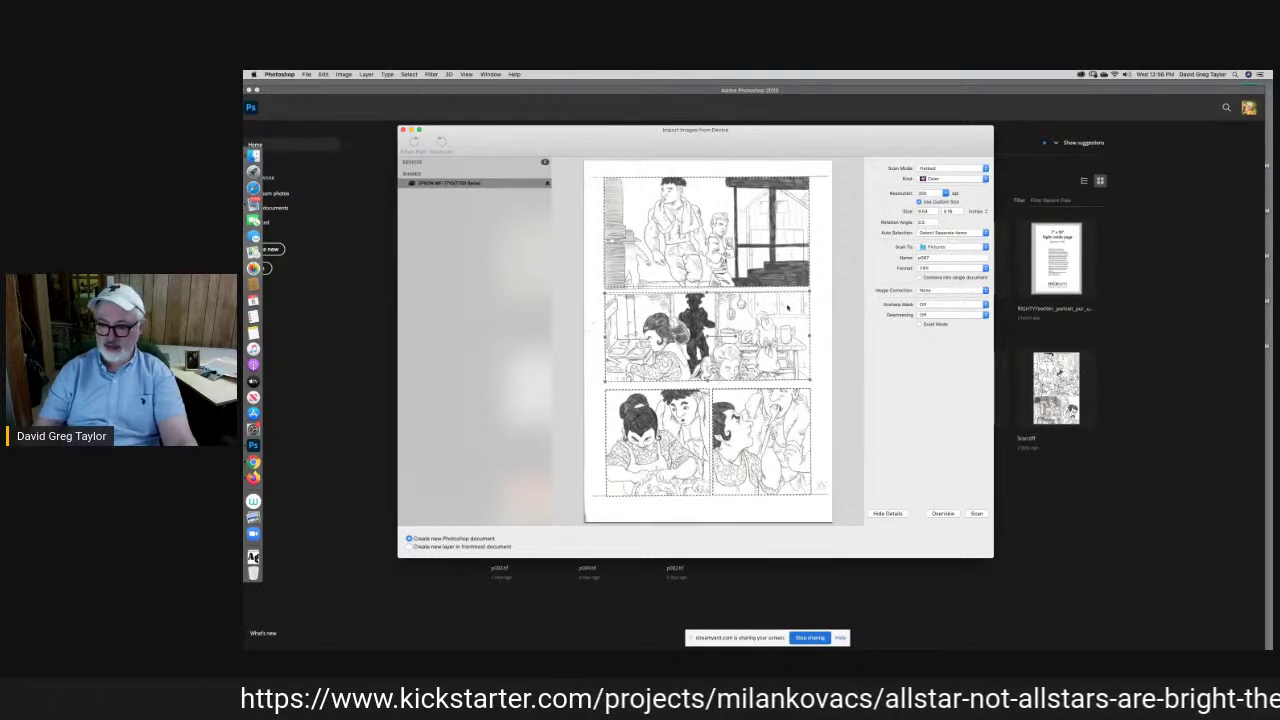
key("Delete")
left_click(796, 418)
key("Delete")
left_click(686, 437)
key("Delete")
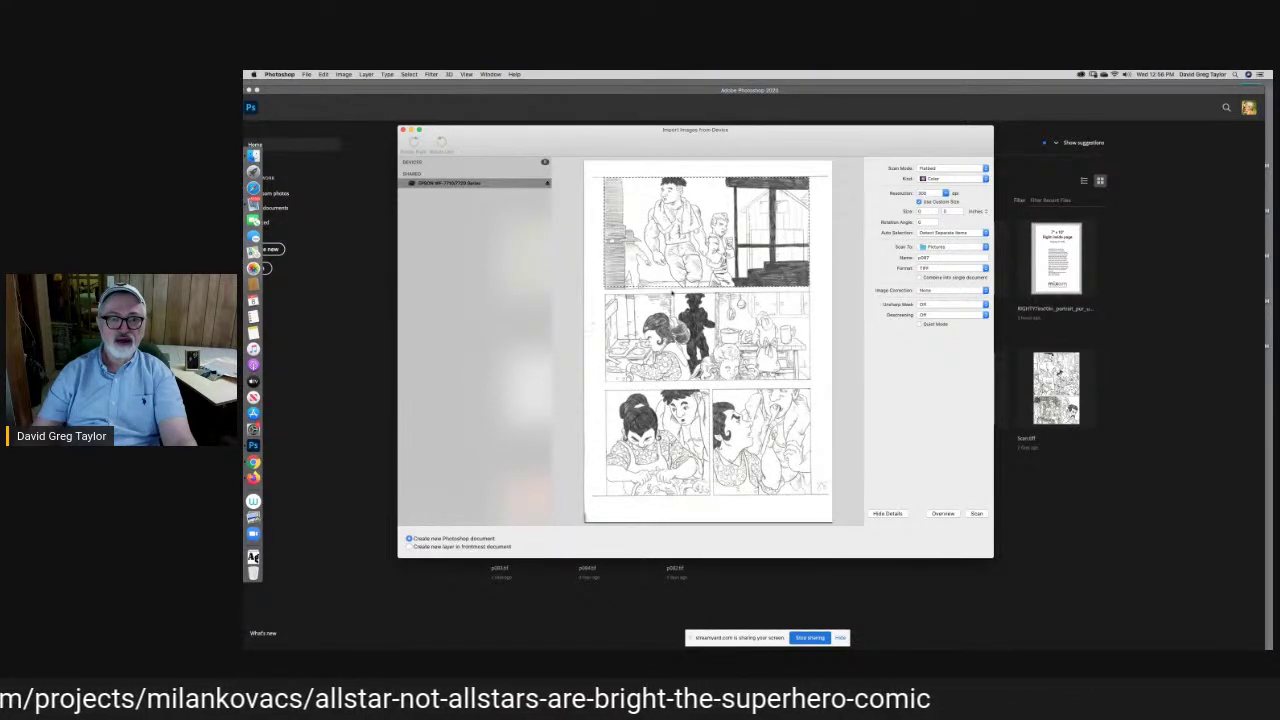
Extend the top panel's selection down over all the panels and scan it as a new document named p088
left_click(697, 289)
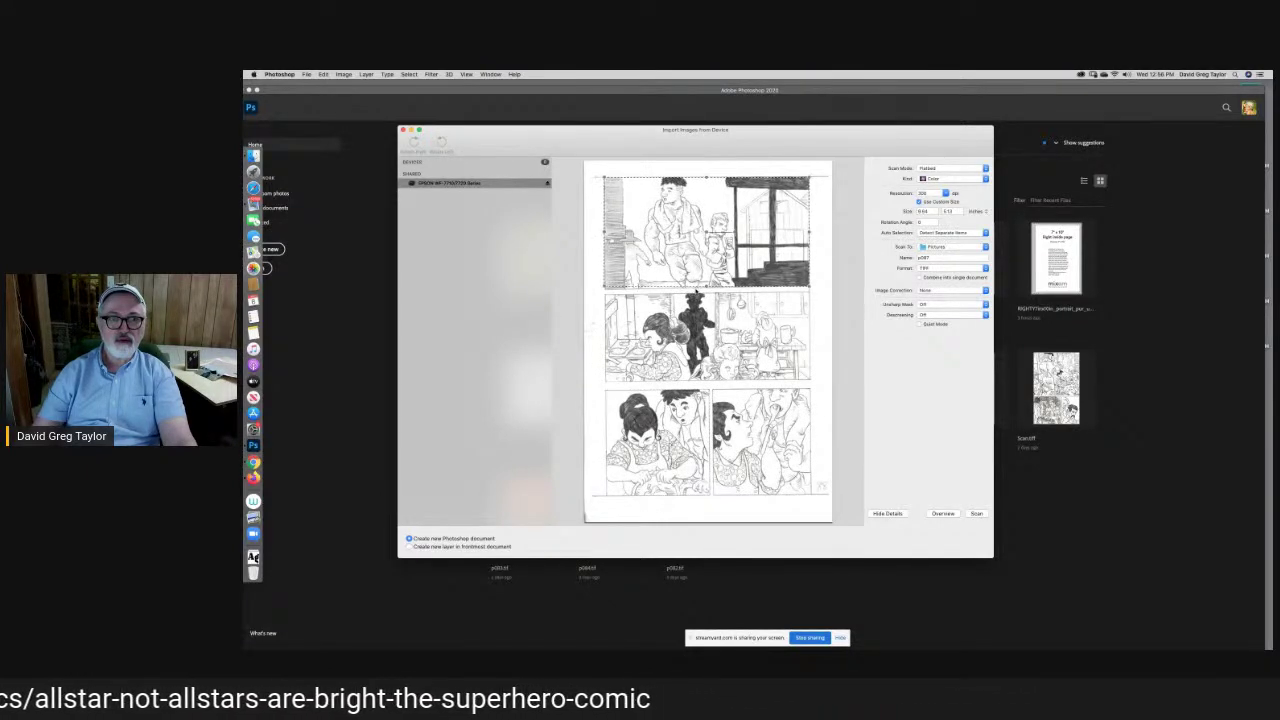
left_click_drag(706, 287, 752, 495)
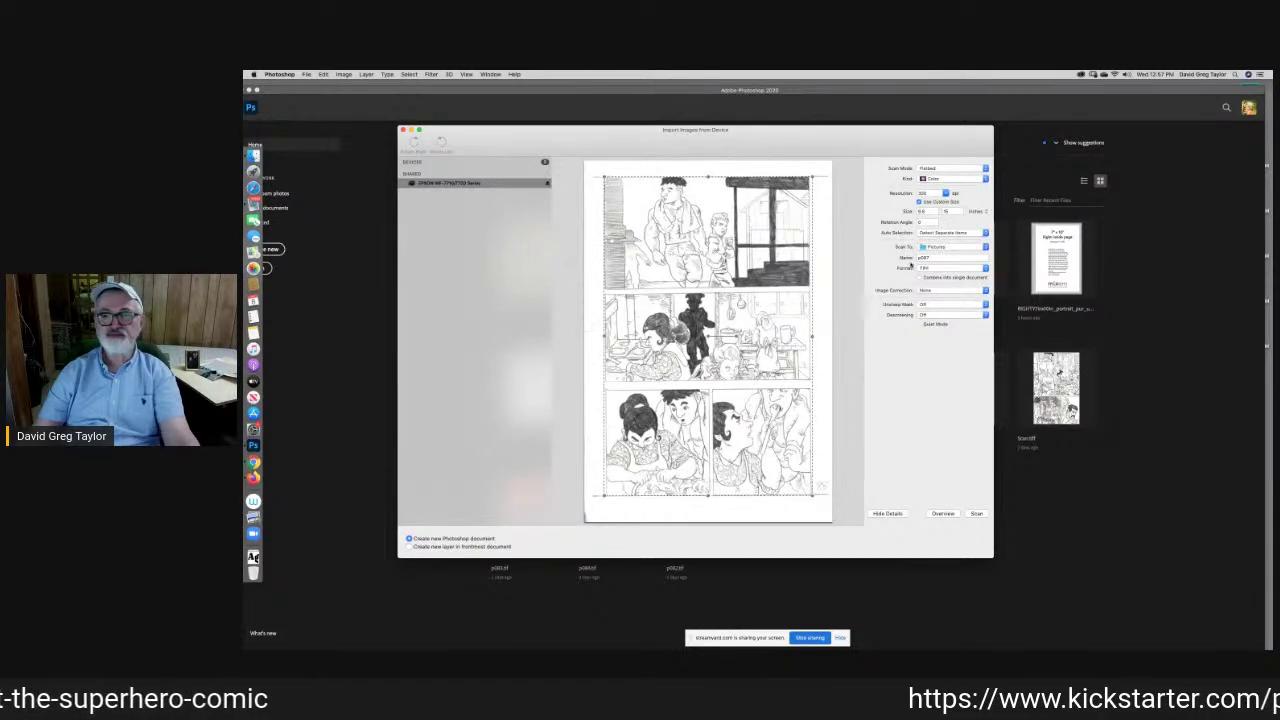
left_click(931, 257)
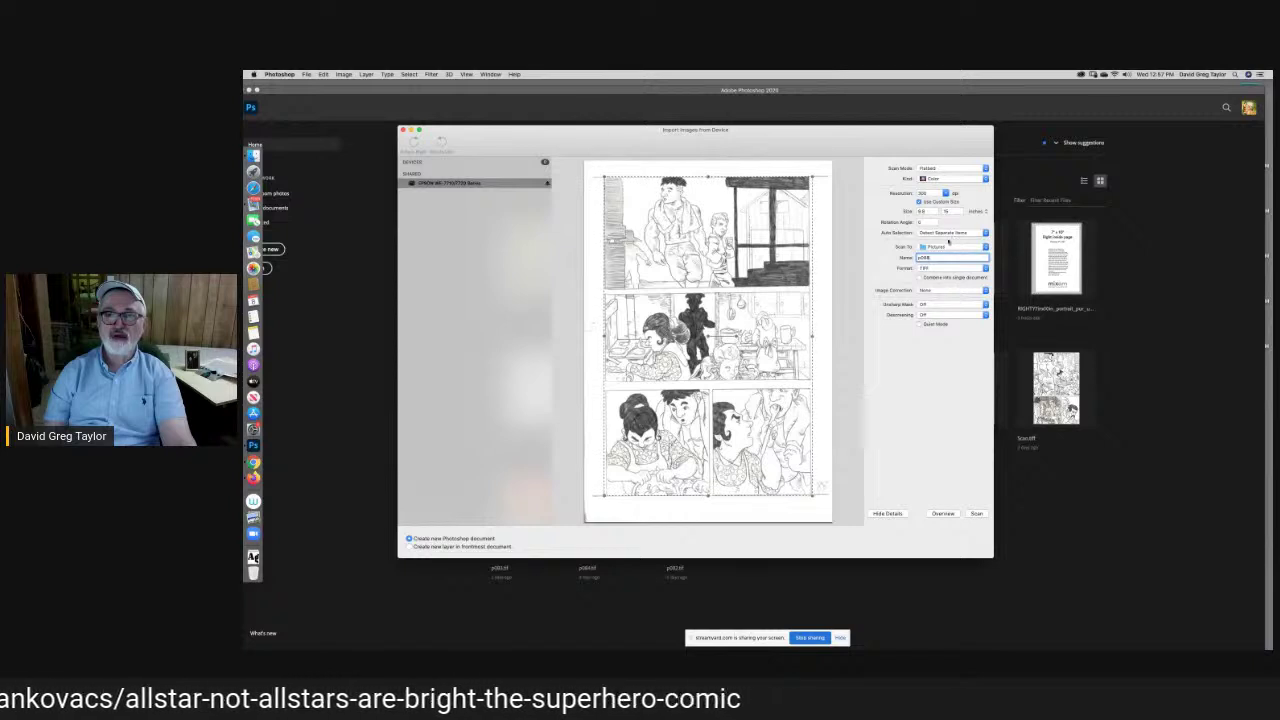
left_click(976, 514)
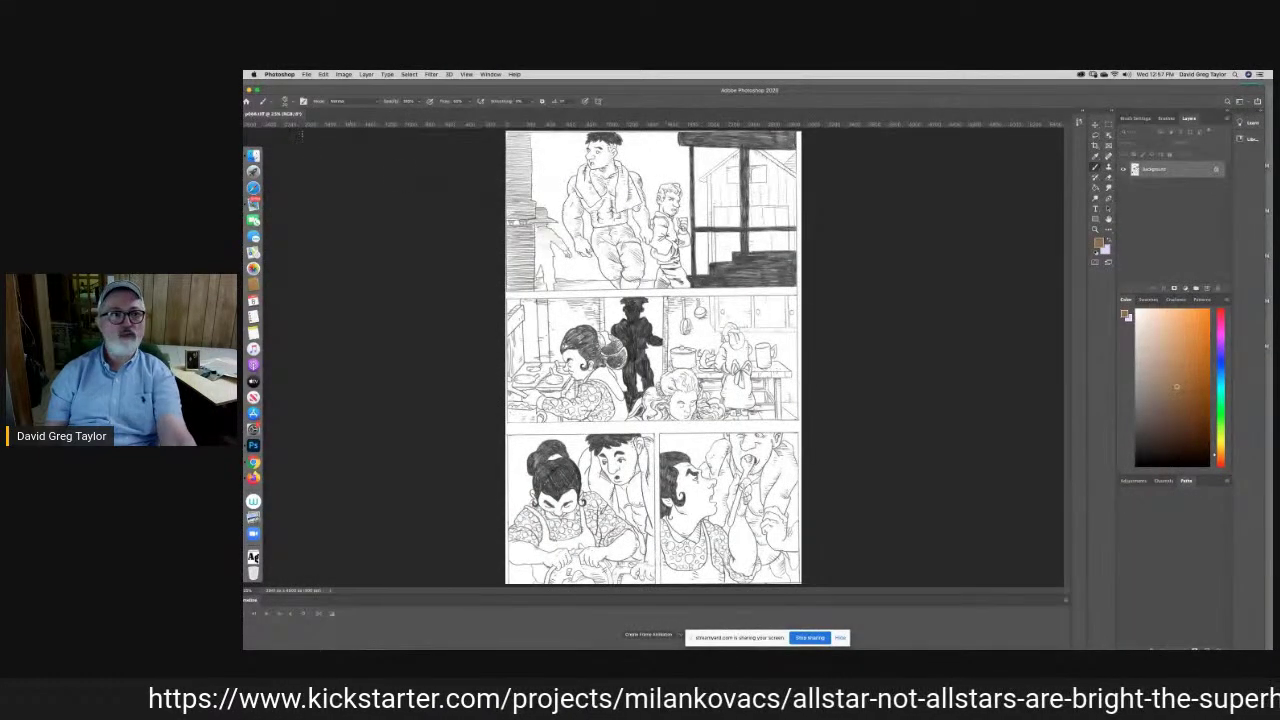
Reopen the 7 x 10 inch left inside page template from the recent files
left_click(306, 74)
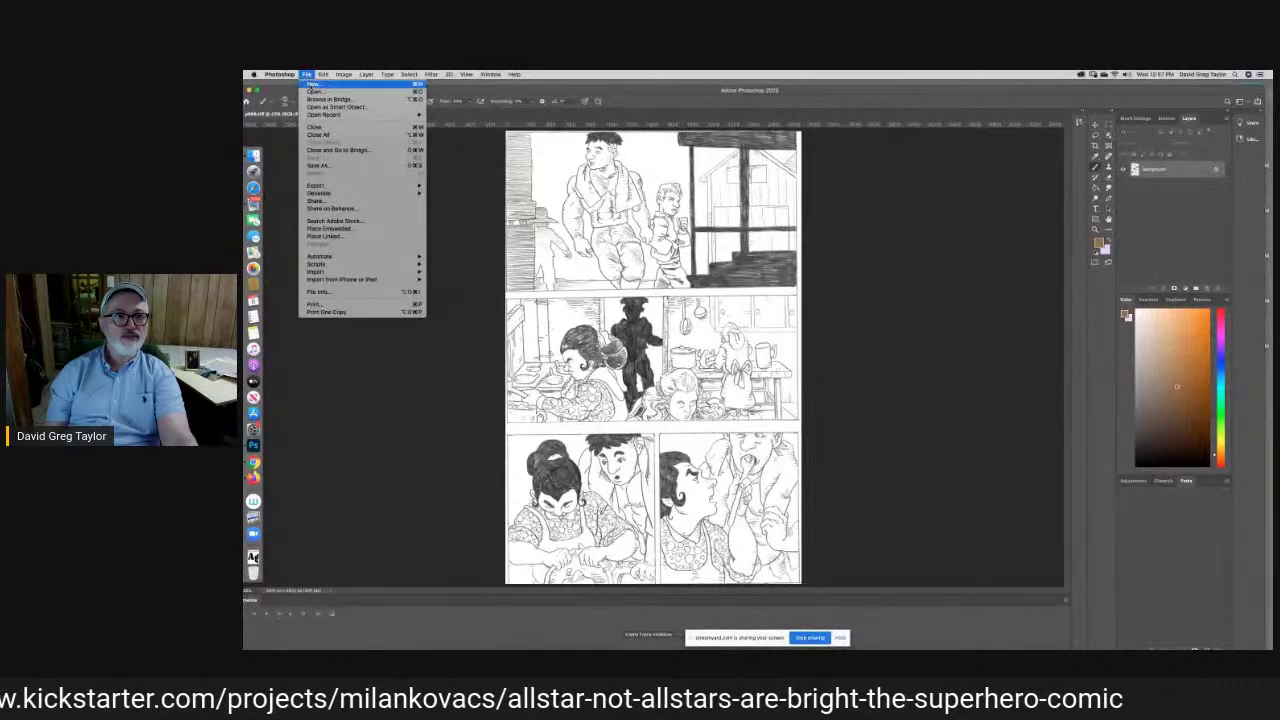
mouse_move(310, 115)
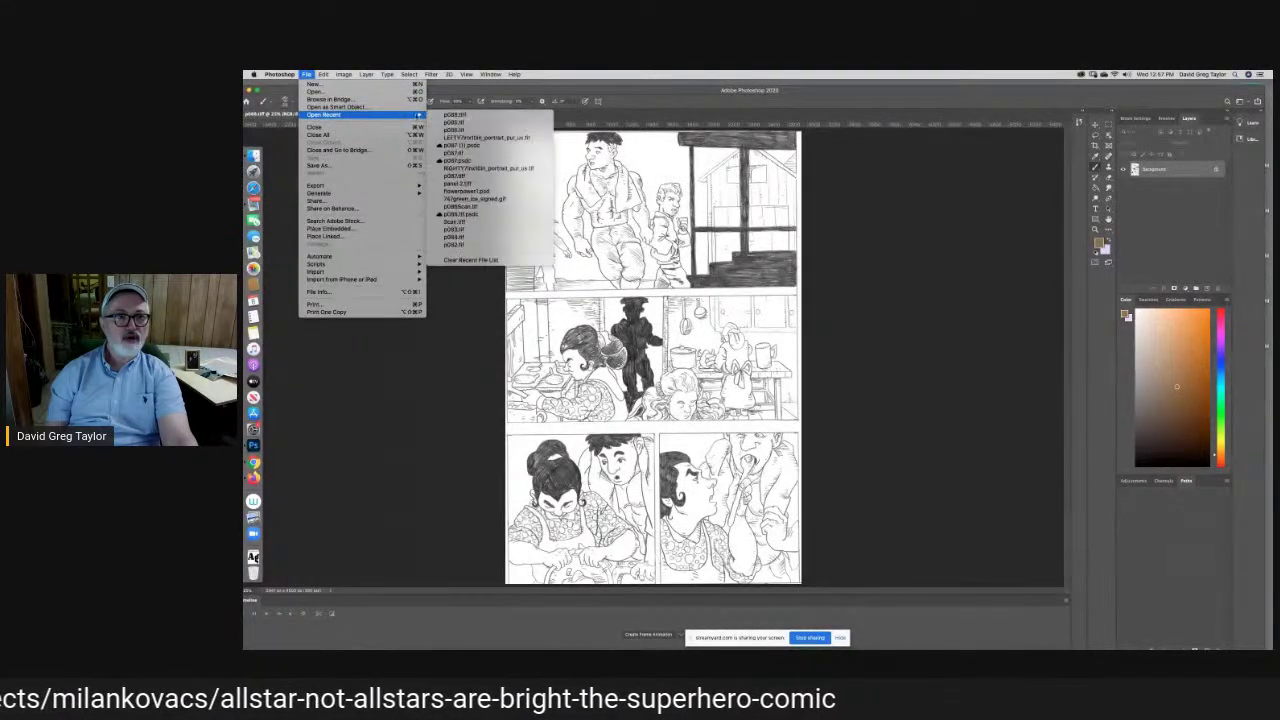
left_click(486, 137)
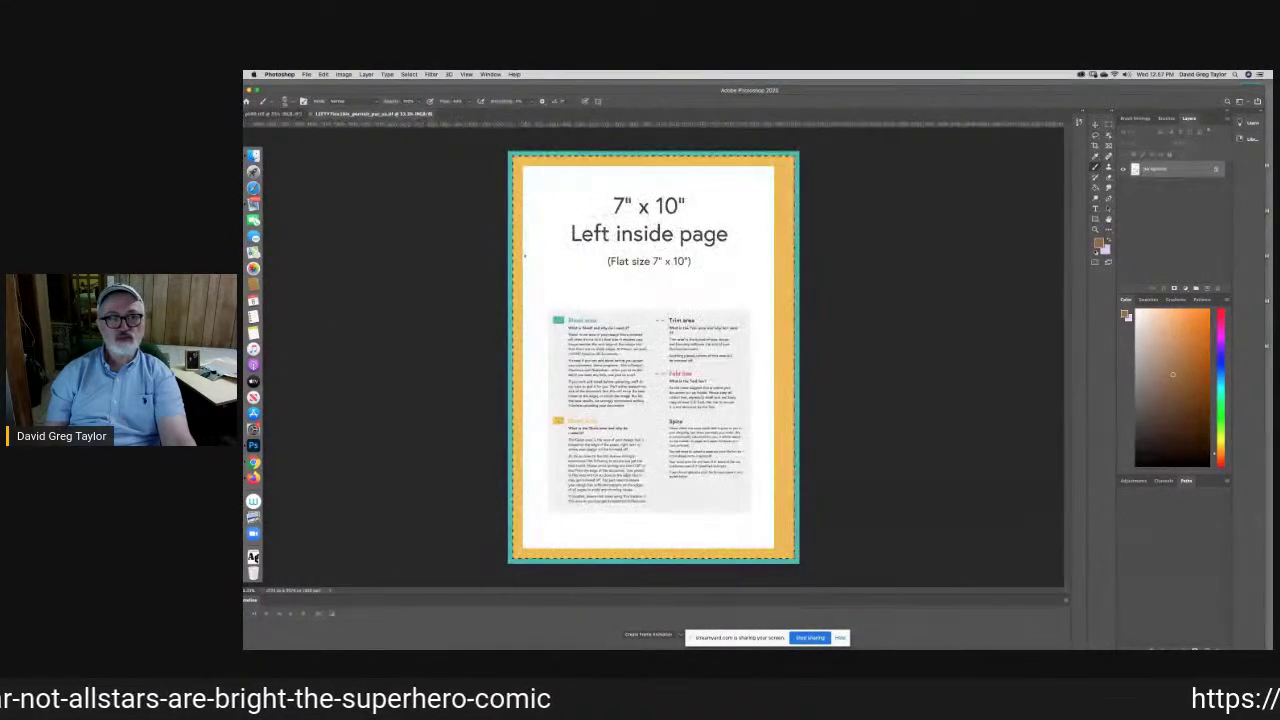
Resize the p088 scan to 6.25 inches wide, keeping its proportions
left_click(272, 113)
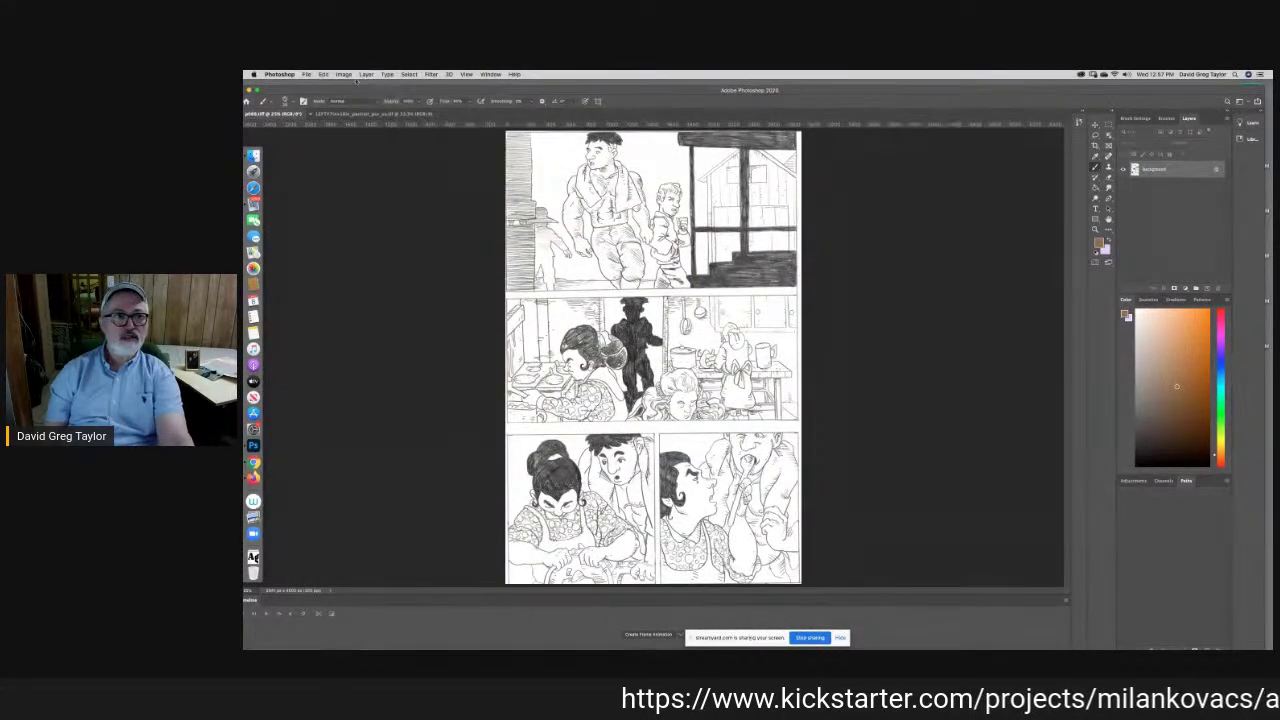
left_click(343, 75)
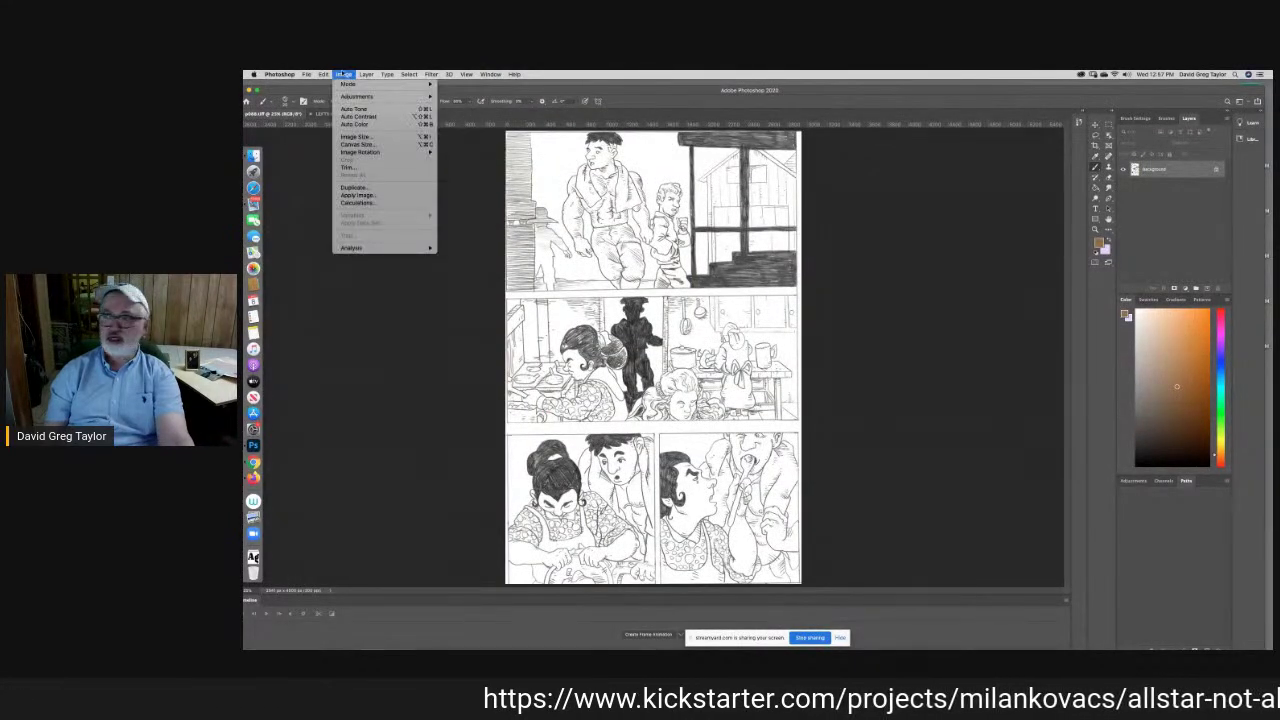
left_click(358, 137)
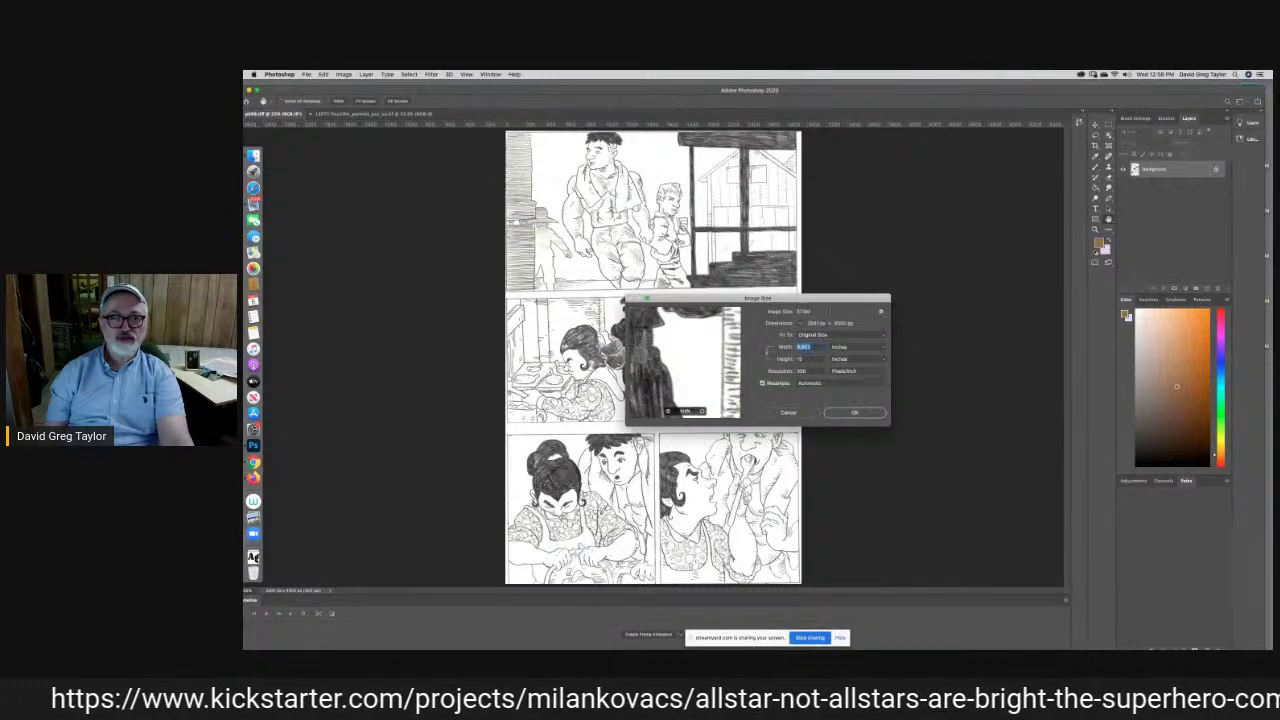
type("6.25")
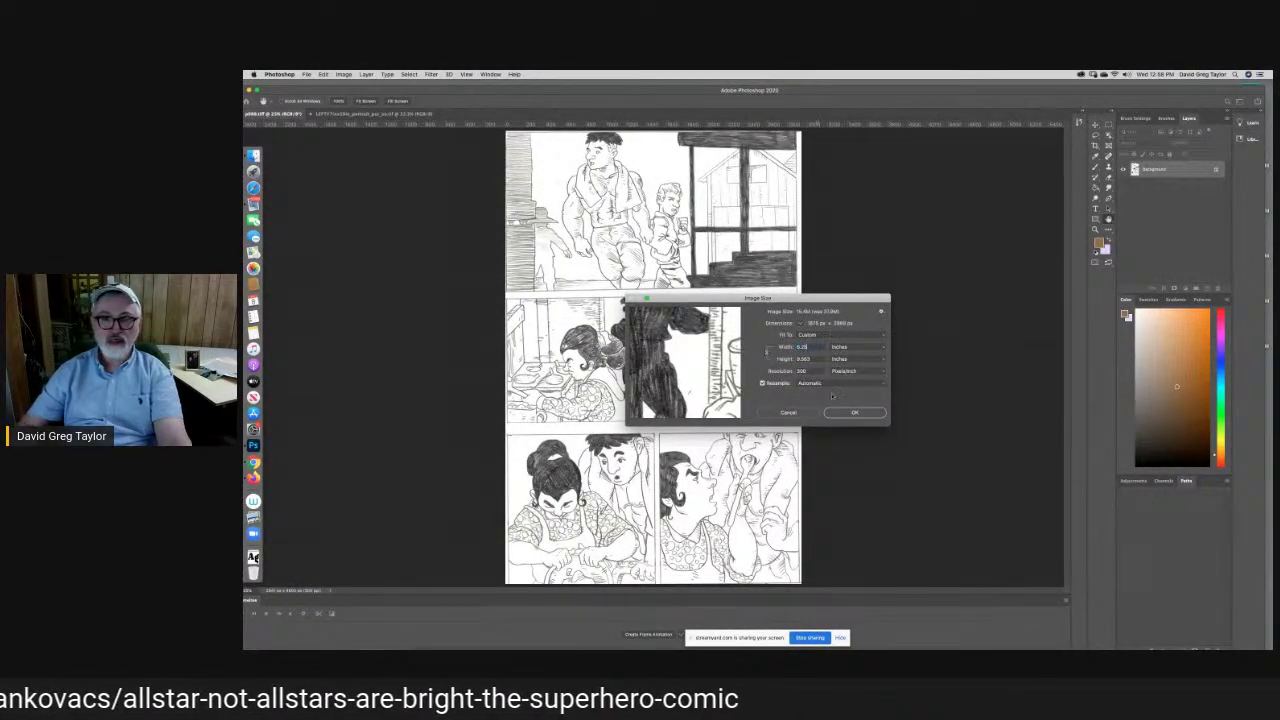
left_click(857, 412)
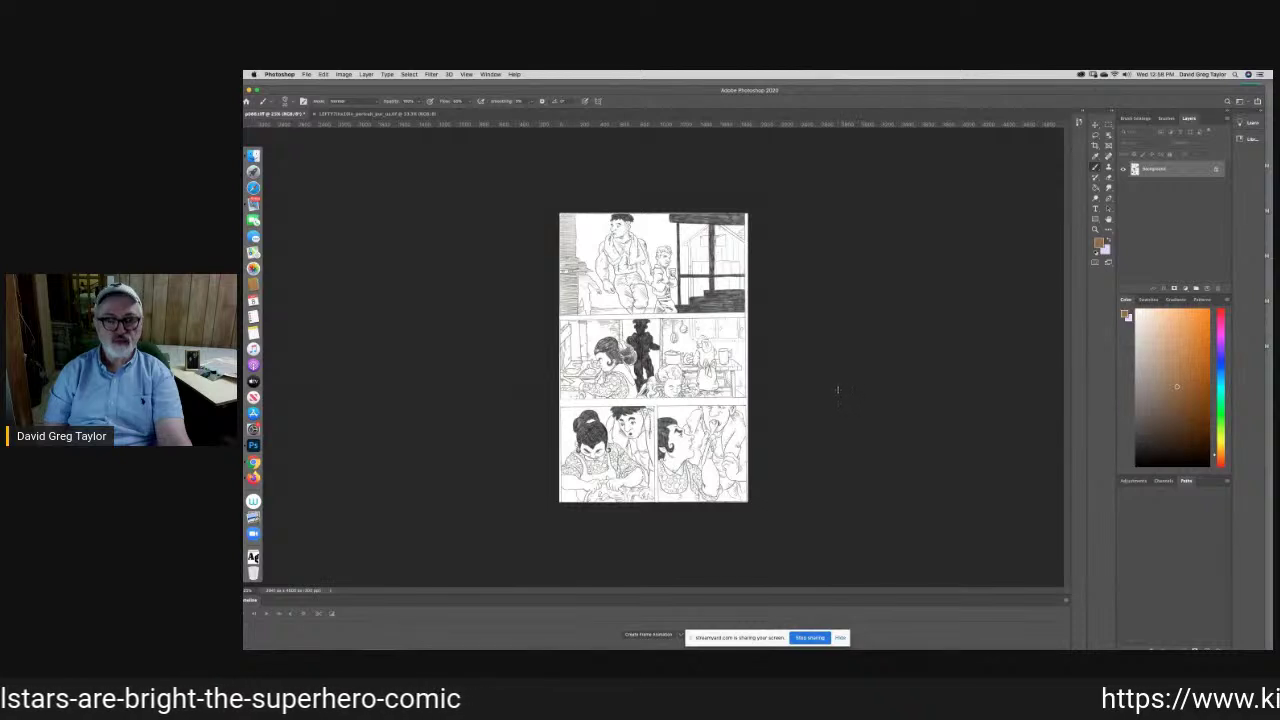
Copy the entire p088 scan into the left inside page template and align it with the white area's upper-left corner
key("super+a")
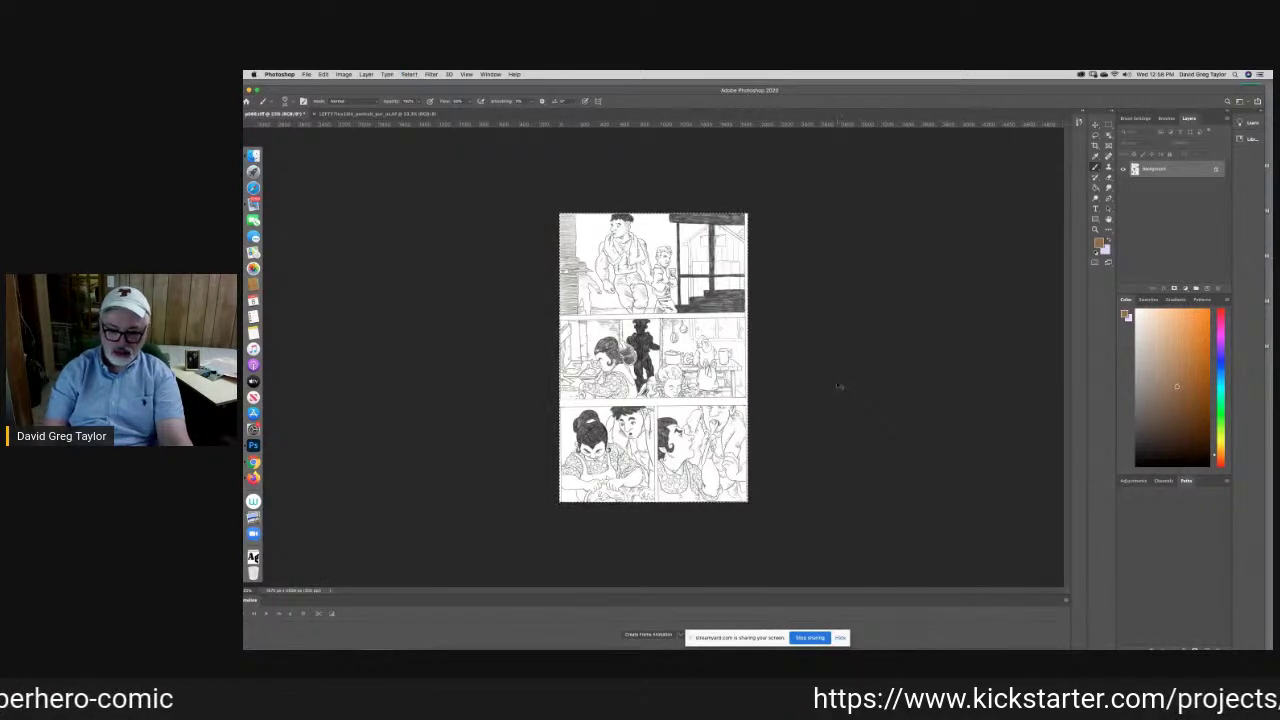
left_click(372, 114)
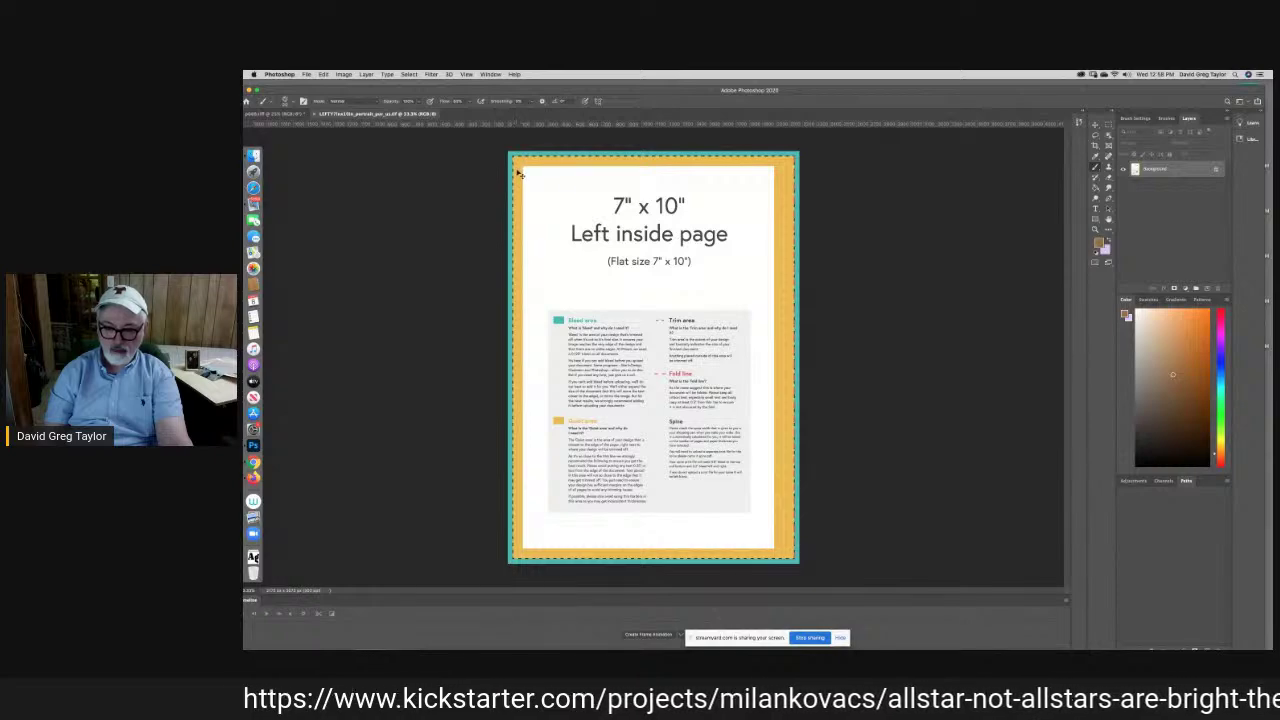
key("super+v")
key("v")
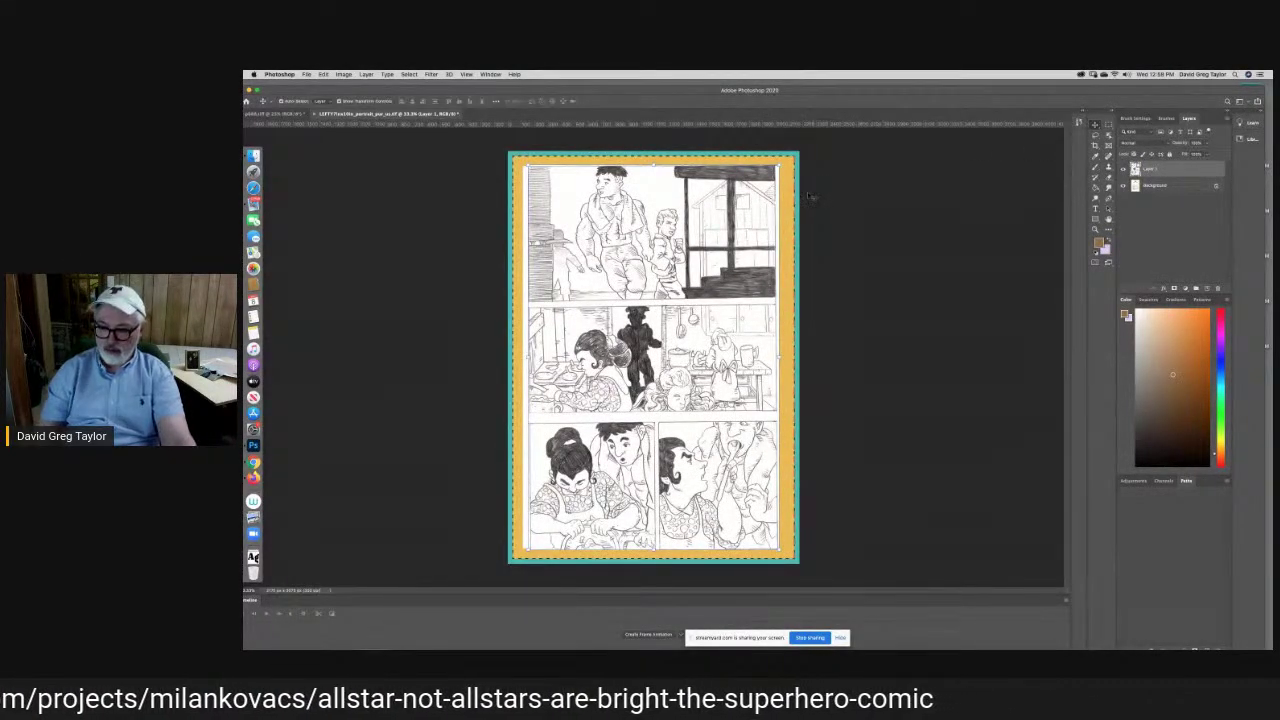
left_click_drag(588, 194, 571, 204)
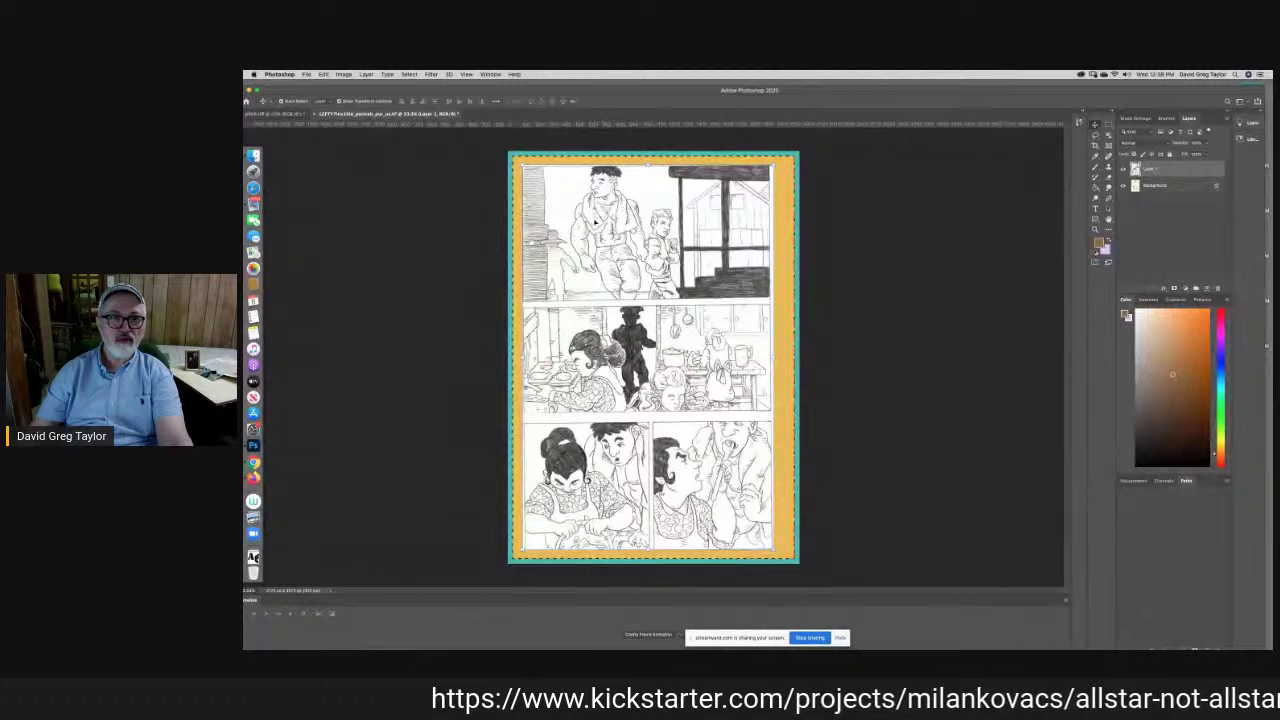
Adjust the pasted artwork's edges with a transform so it fills the template's white area, and apply it
left_click_drag(773, 357, 775, 355)
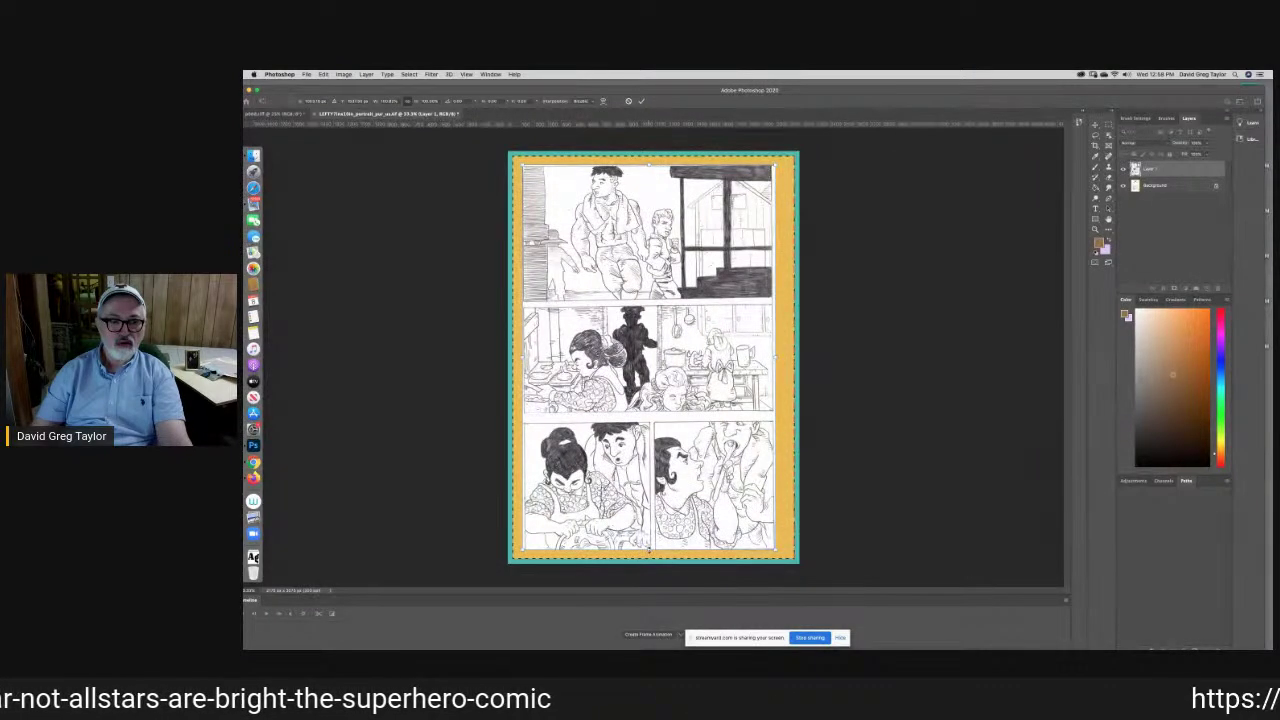
left_click_drag(649, 549, 649, 548)
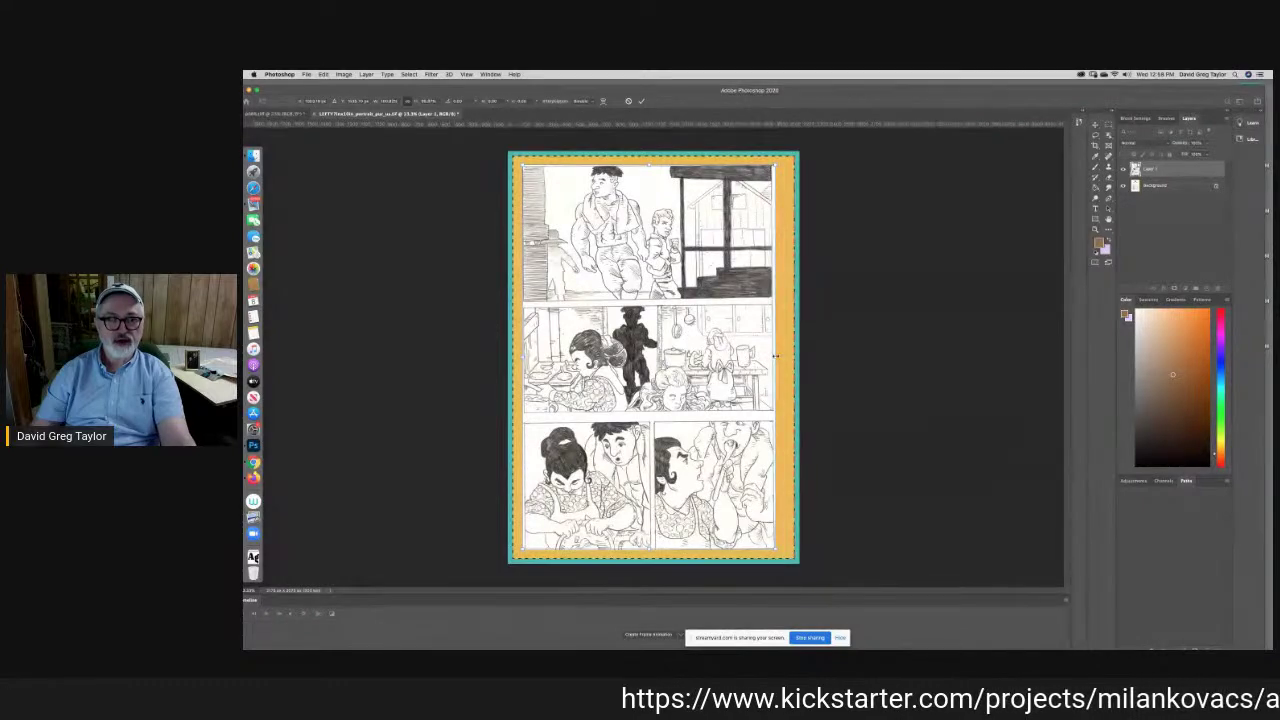
left_click_drag(774, 355, 777, 355)
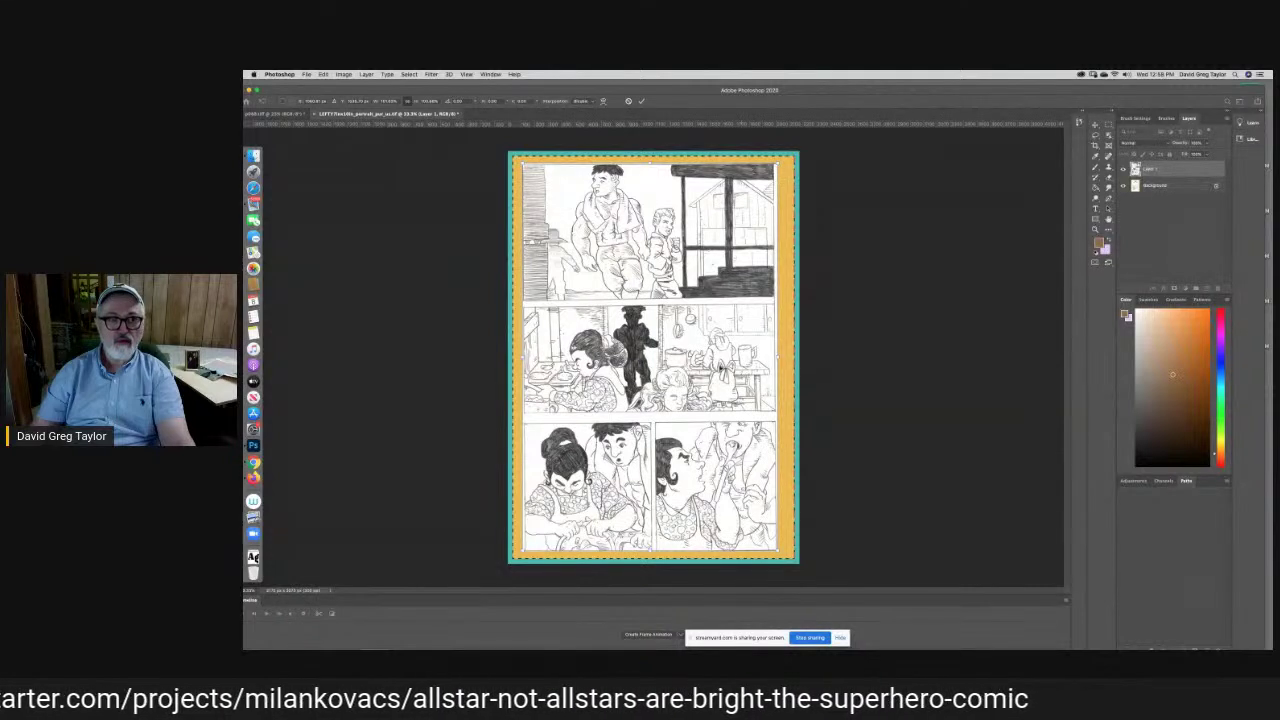
left_click_drag(519, 357, 520, 355)
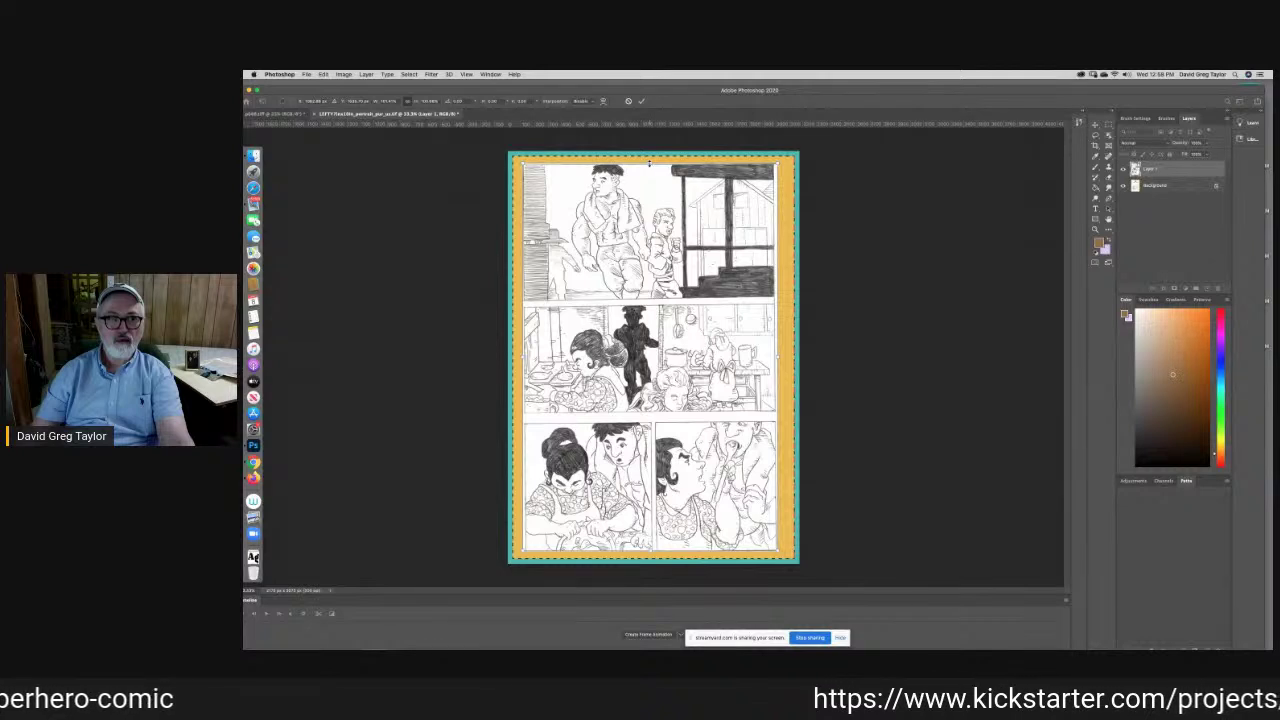
left_click_drag(650, 163, 650, 168)
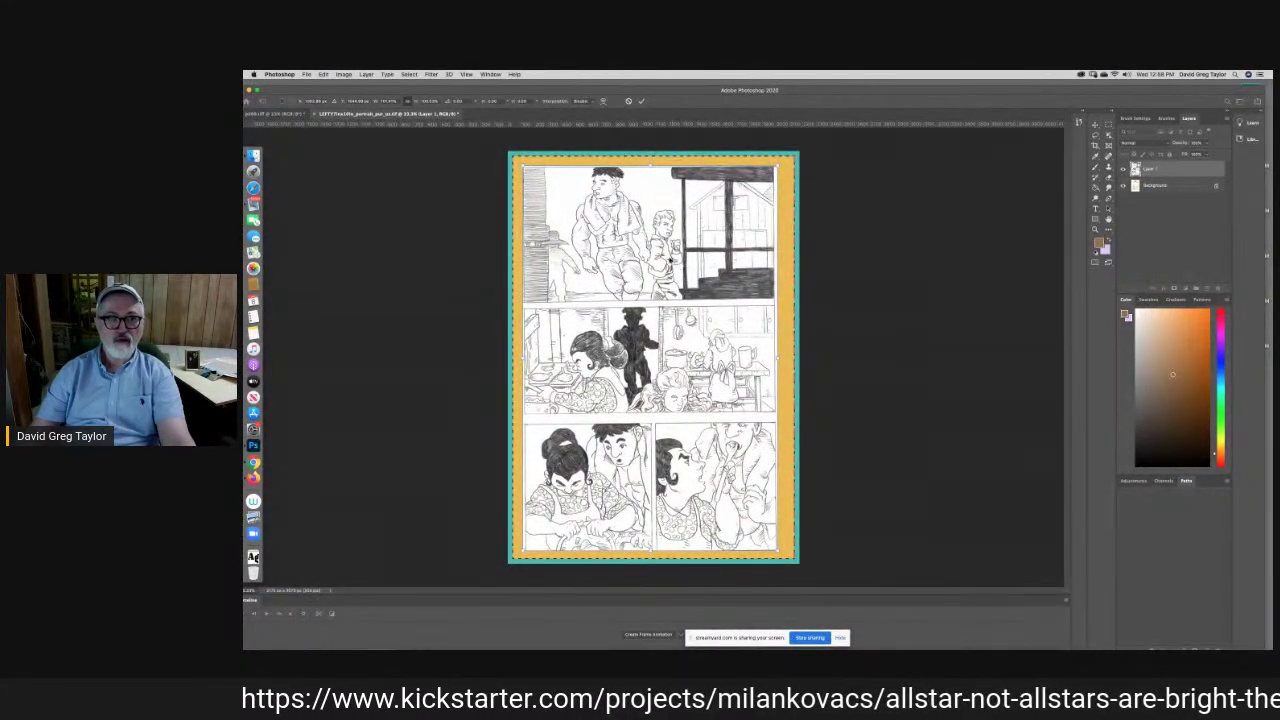
left_click_drag(650, 165, 647, 167)
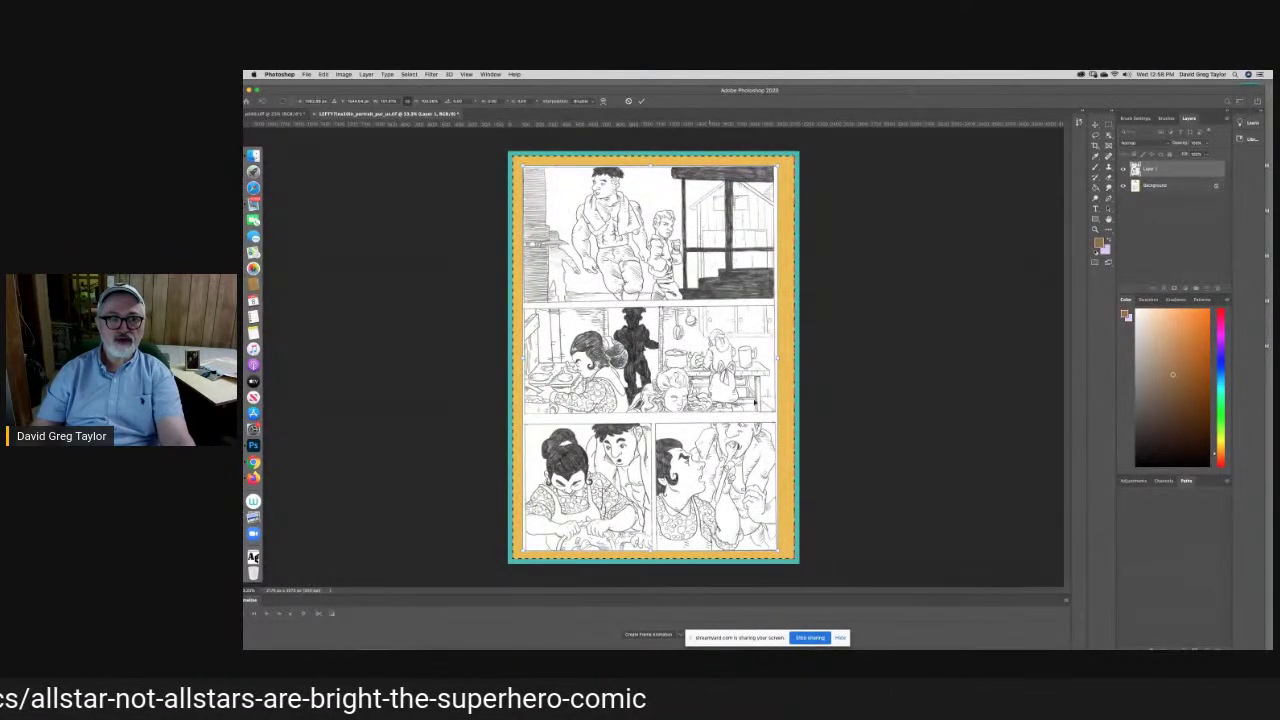
left_click_drag(650, 551, 646, 546)
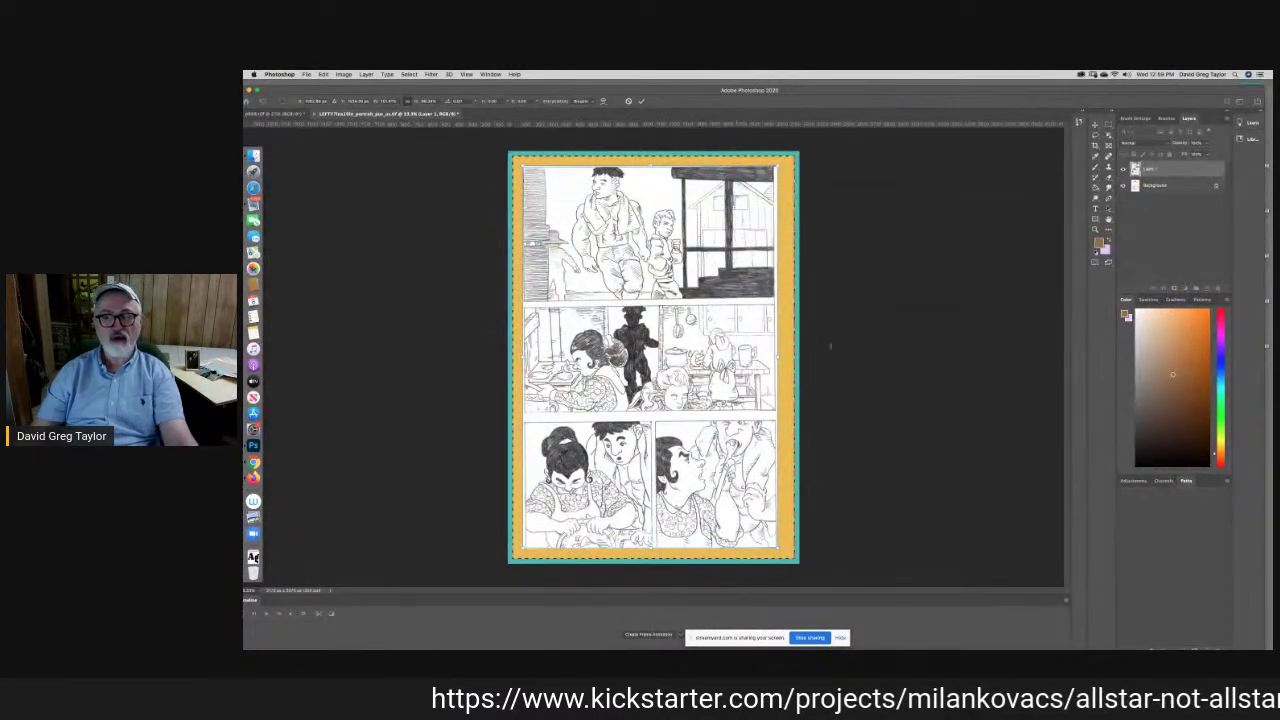
key("Return")
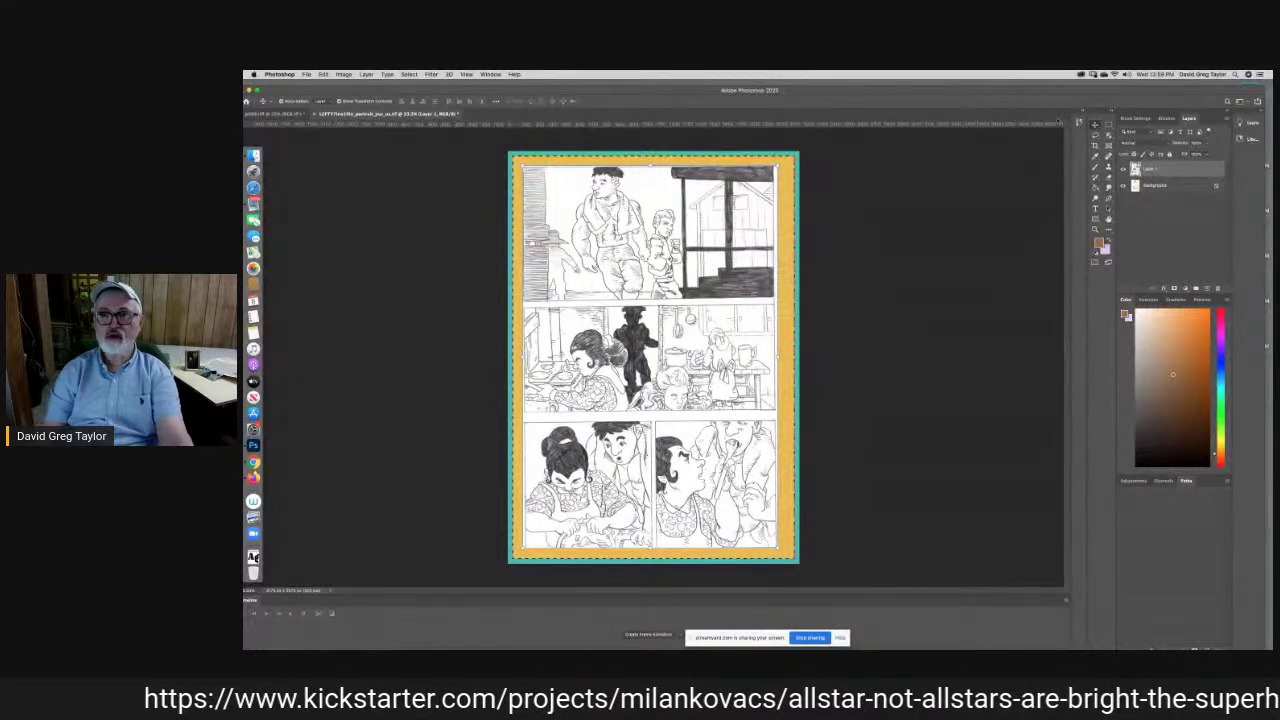
Add a layer between the template background and the artwork, fill it with white, and lock it
left_click(1108, 127)
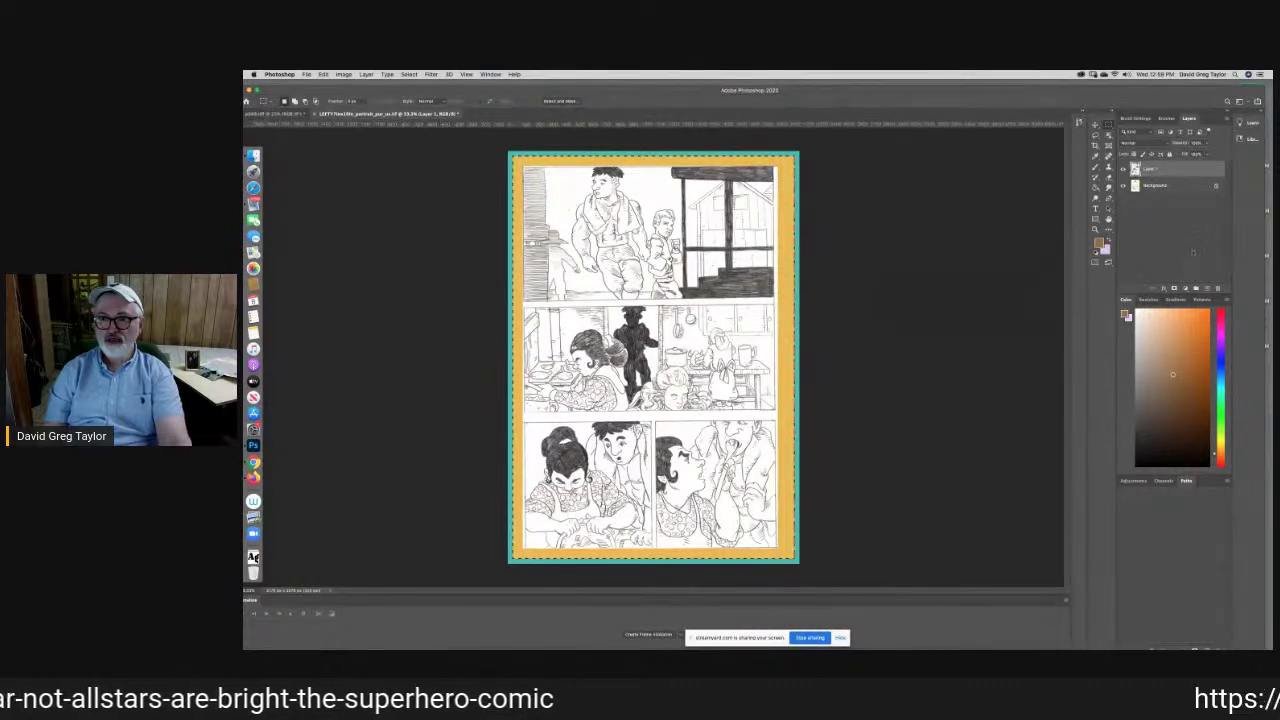
left_click(1165, 186)
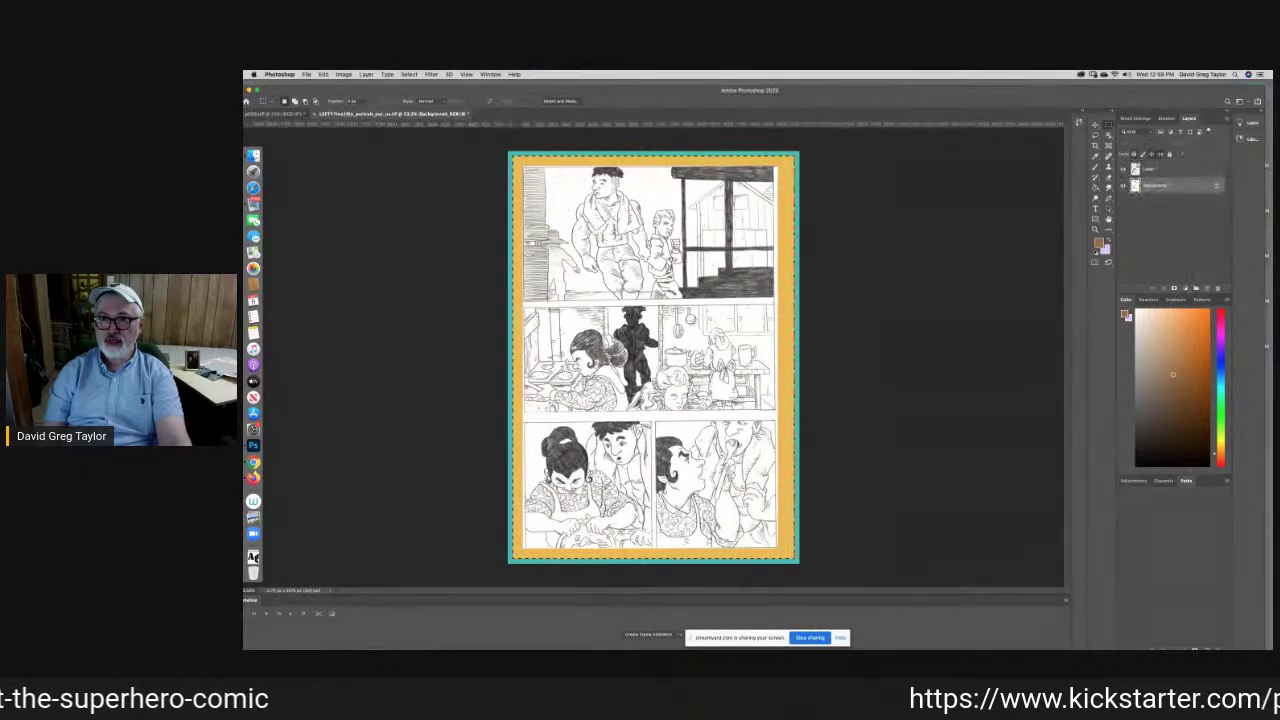
left_click(1206, 289)
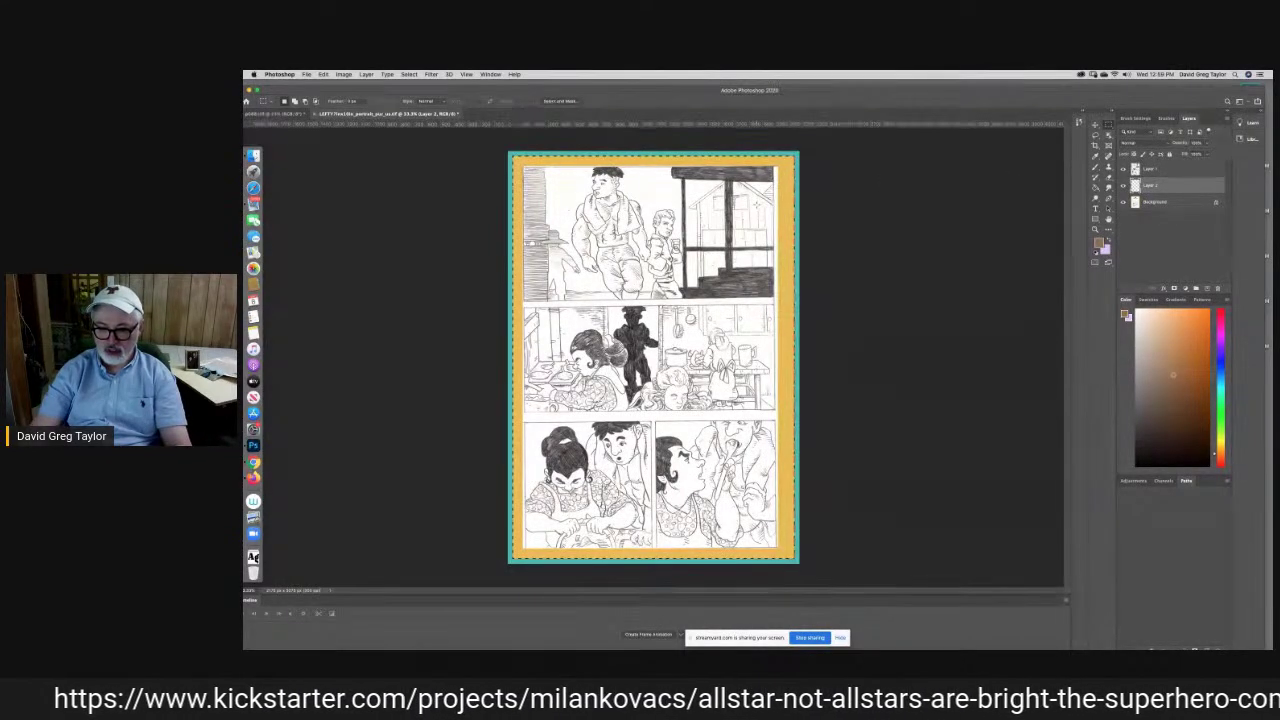
key("shift+BackSpace")
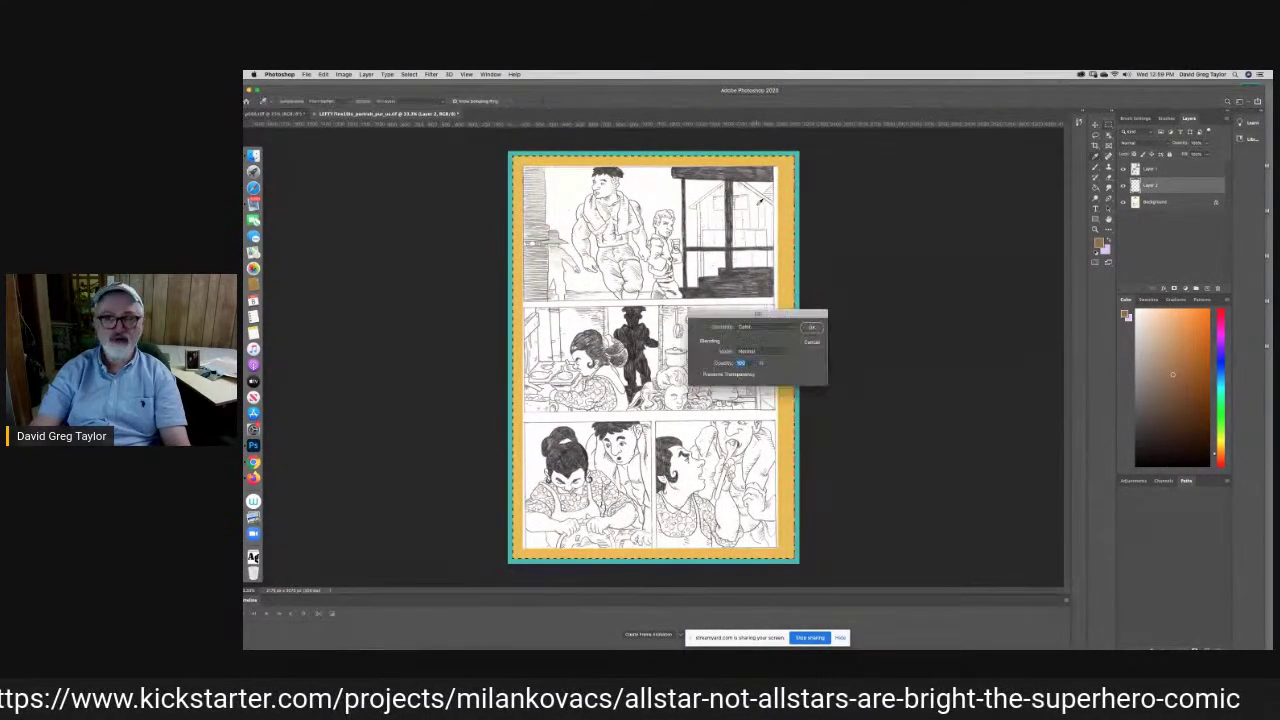
left_click(757, 327)
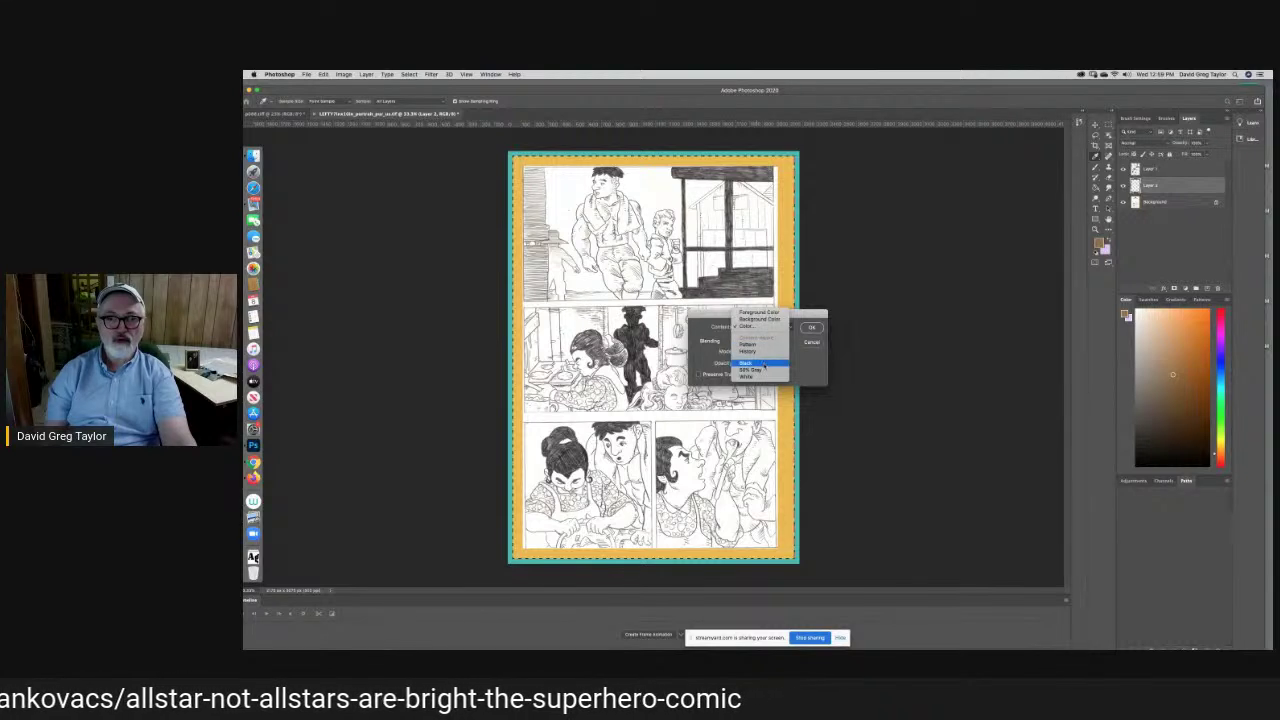
left_click(772, 376)
left_click(811, 327)
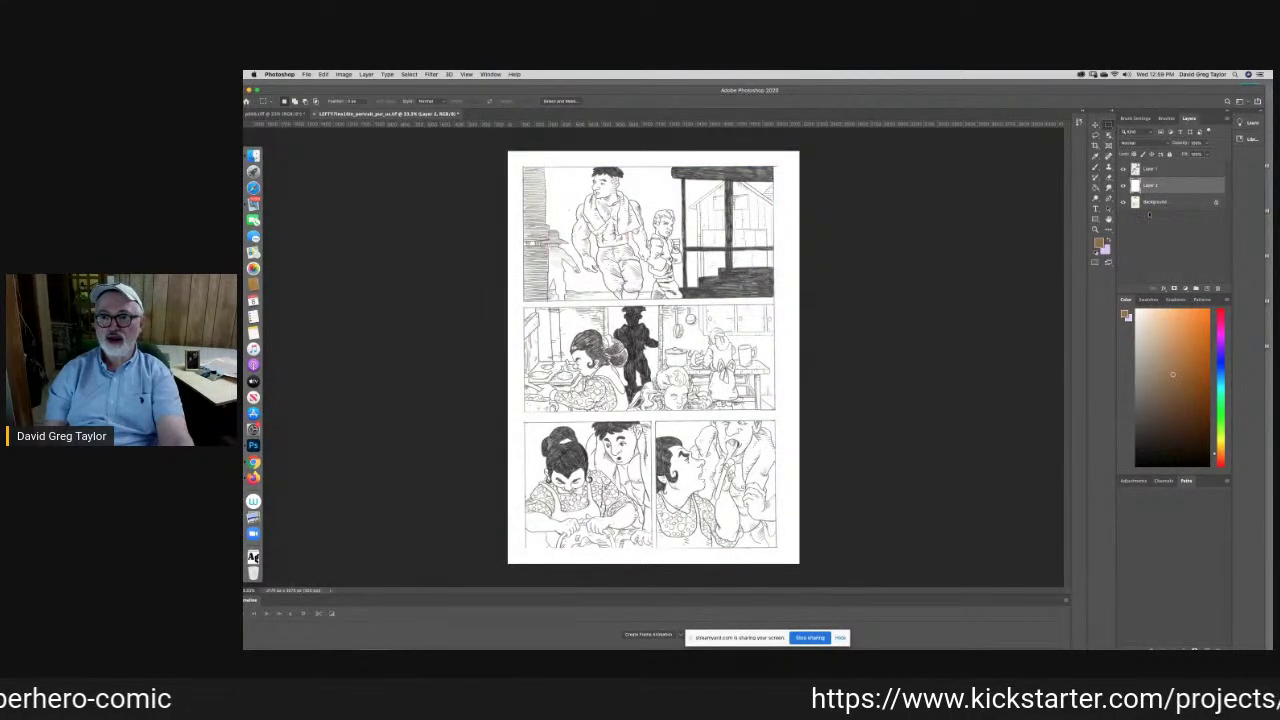
left_click(1169, 154)
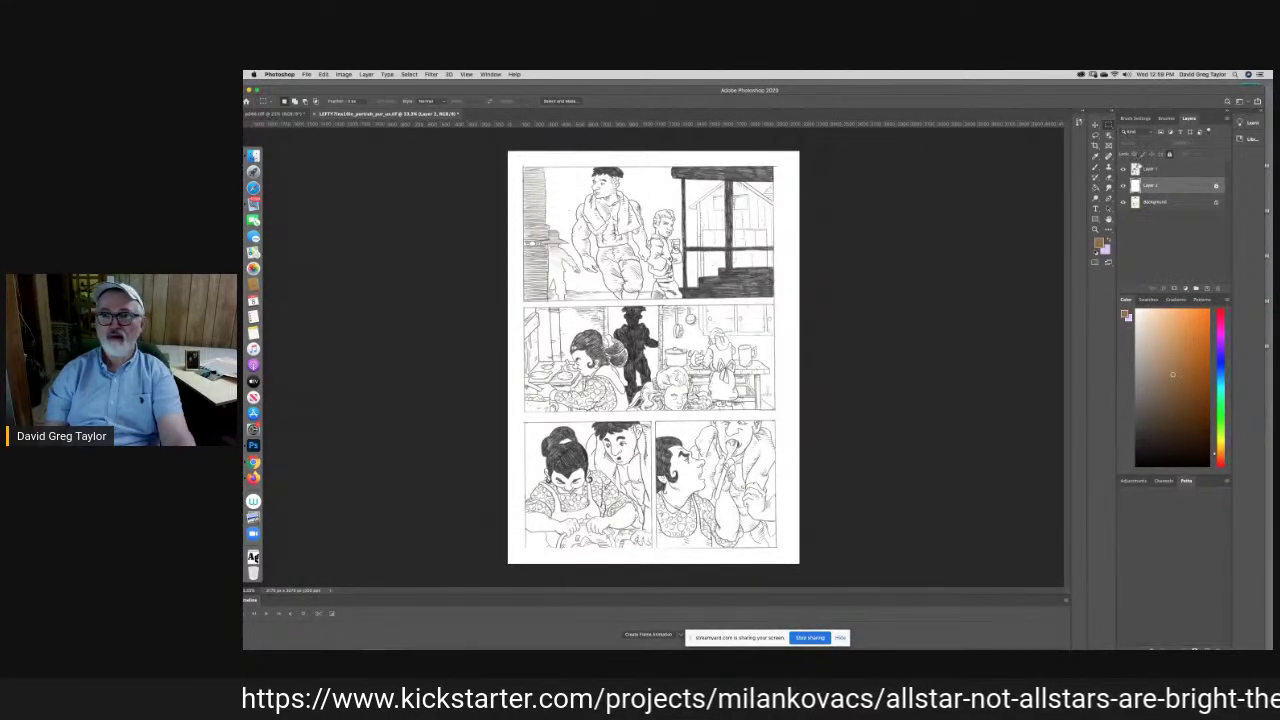
Add three empty layers above the artwork layer and name the topmost one Border
left_click(1172, 170)
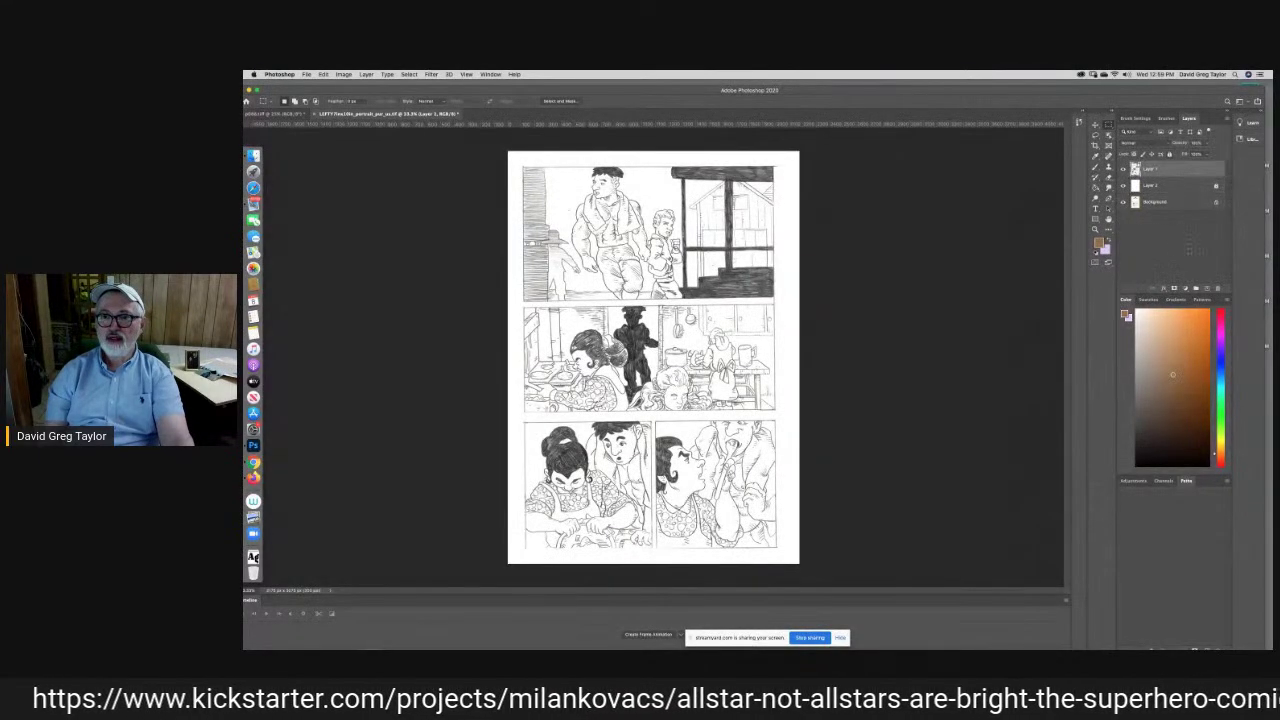
left_click(1207, 289)
left_click(1207, 289)
left_click(1207, 289)
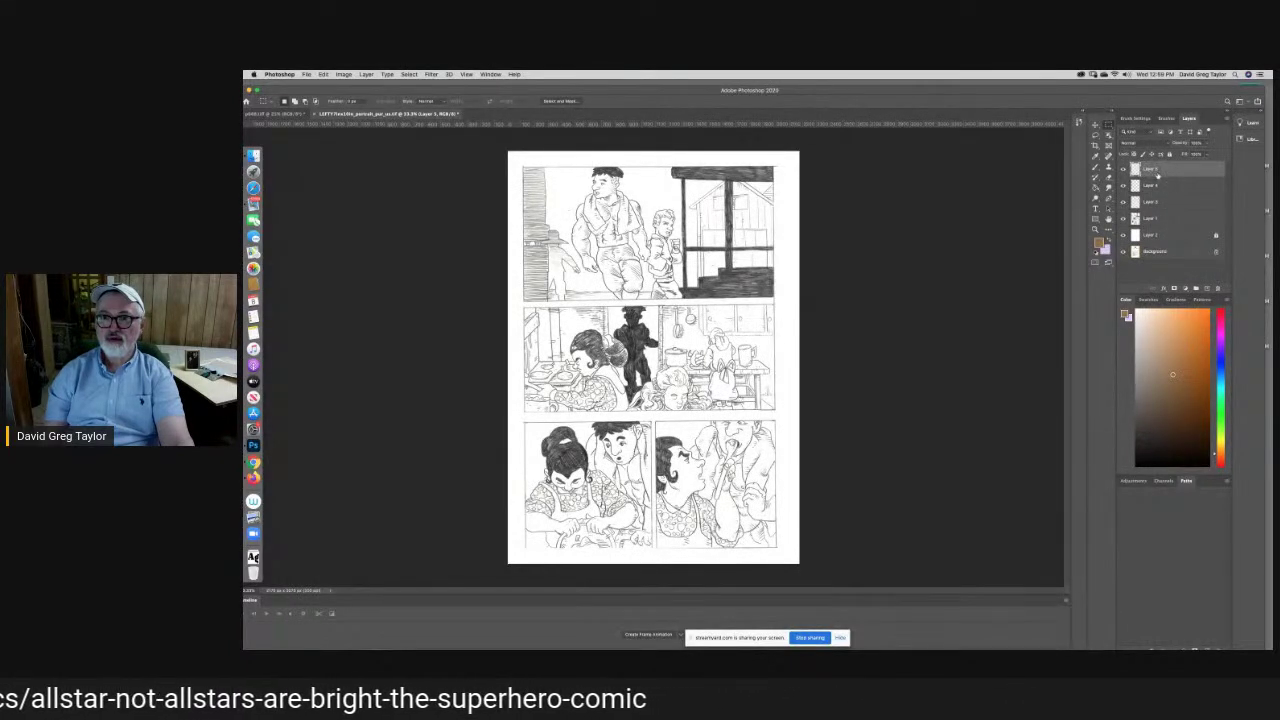
double_click(1150, 170)
type("i")
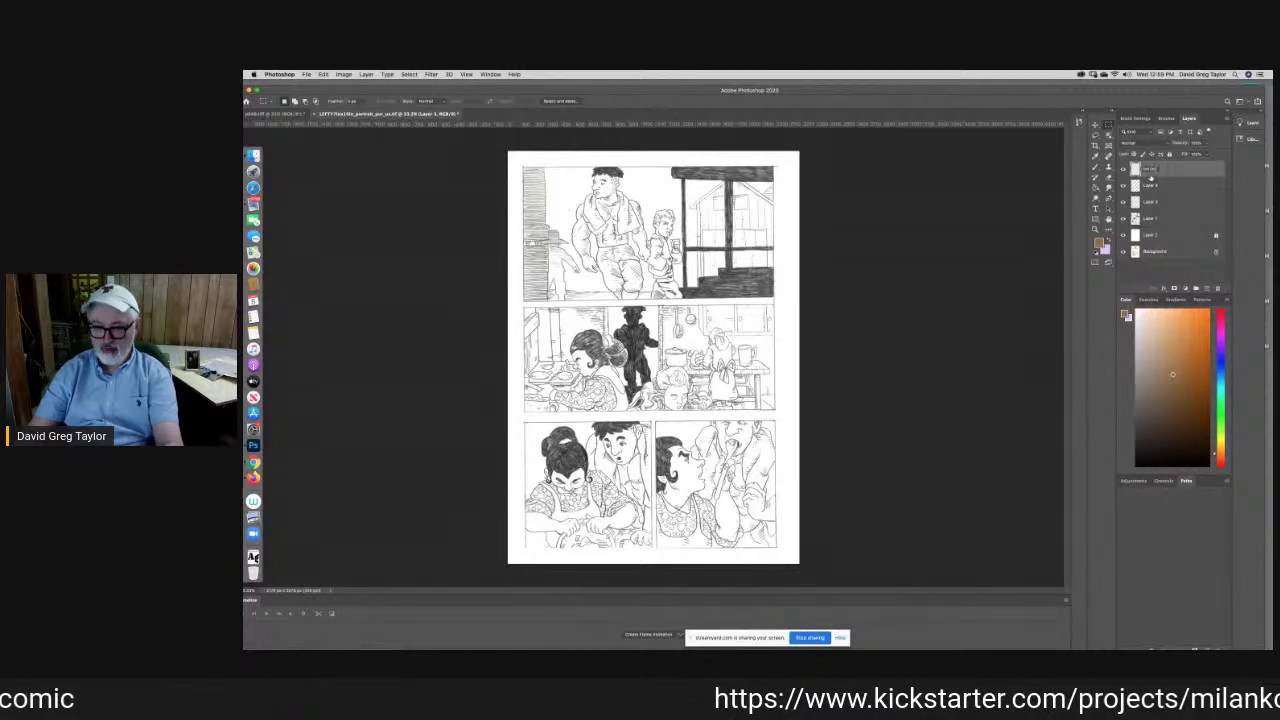
type("Border")
key("Return")
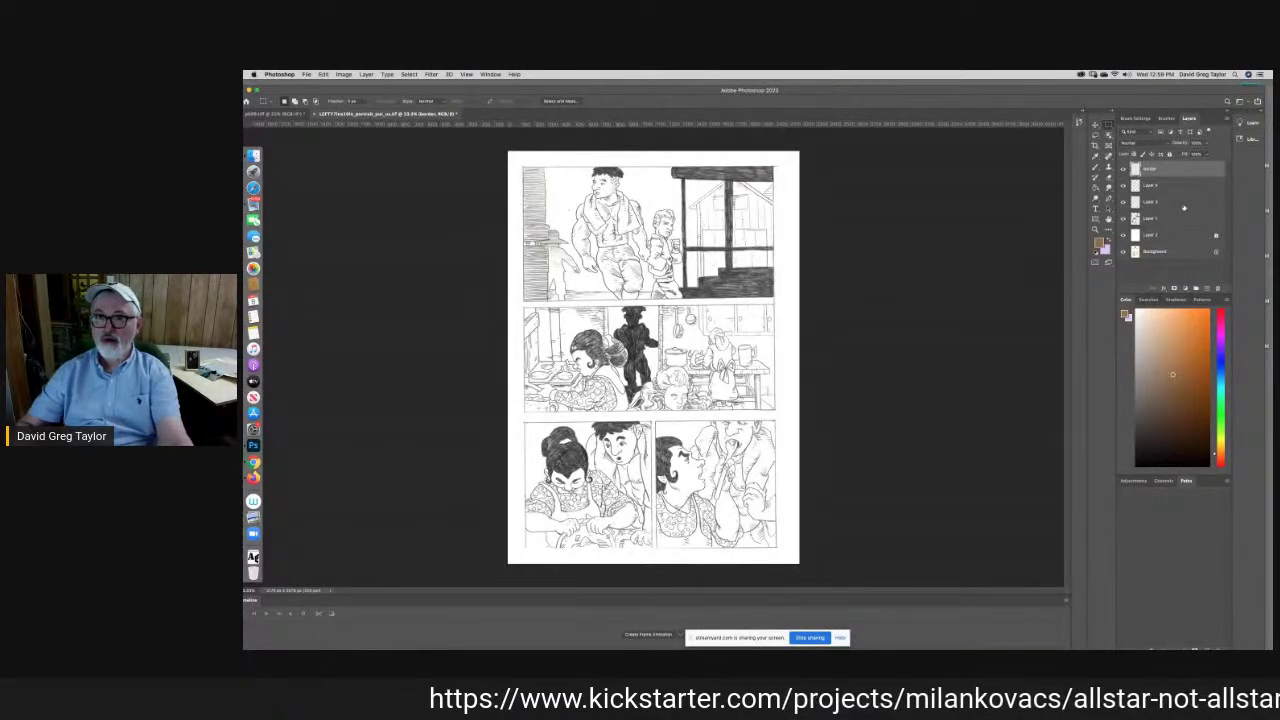
Name the empty layer directly above the artwork color and the one above that ink
double_click(1171, 203)
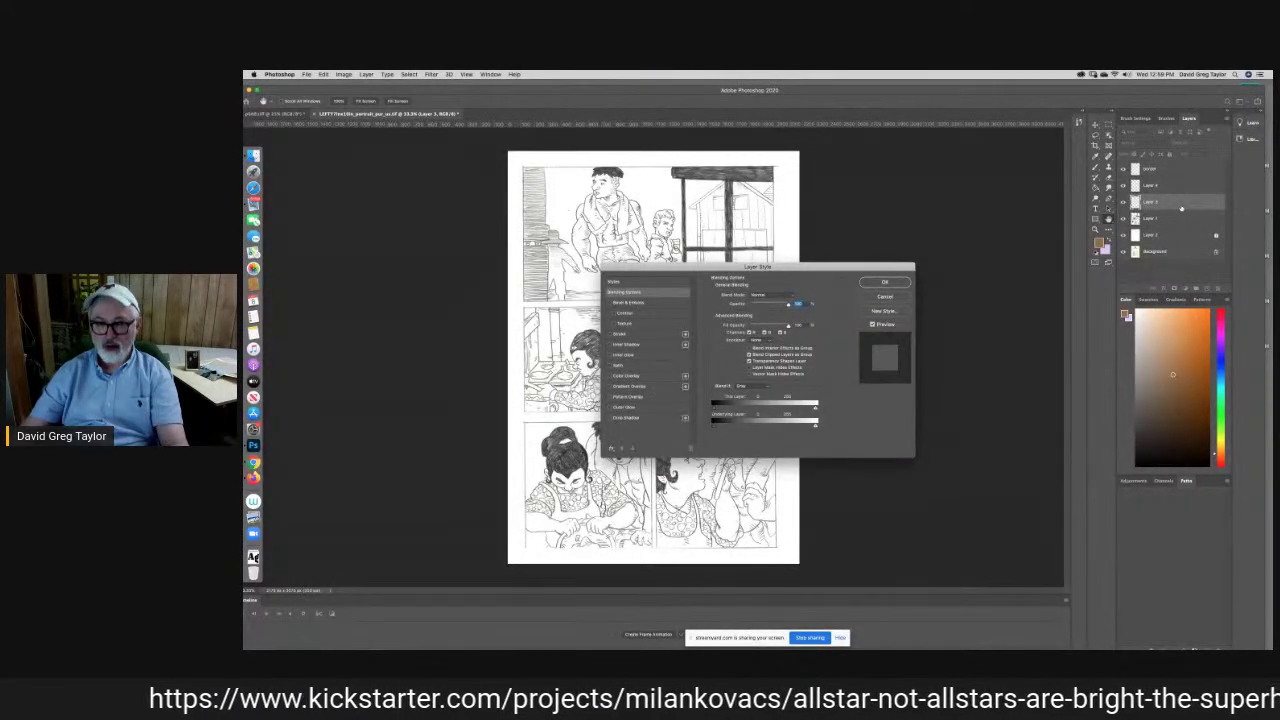
left_click(870, 282)
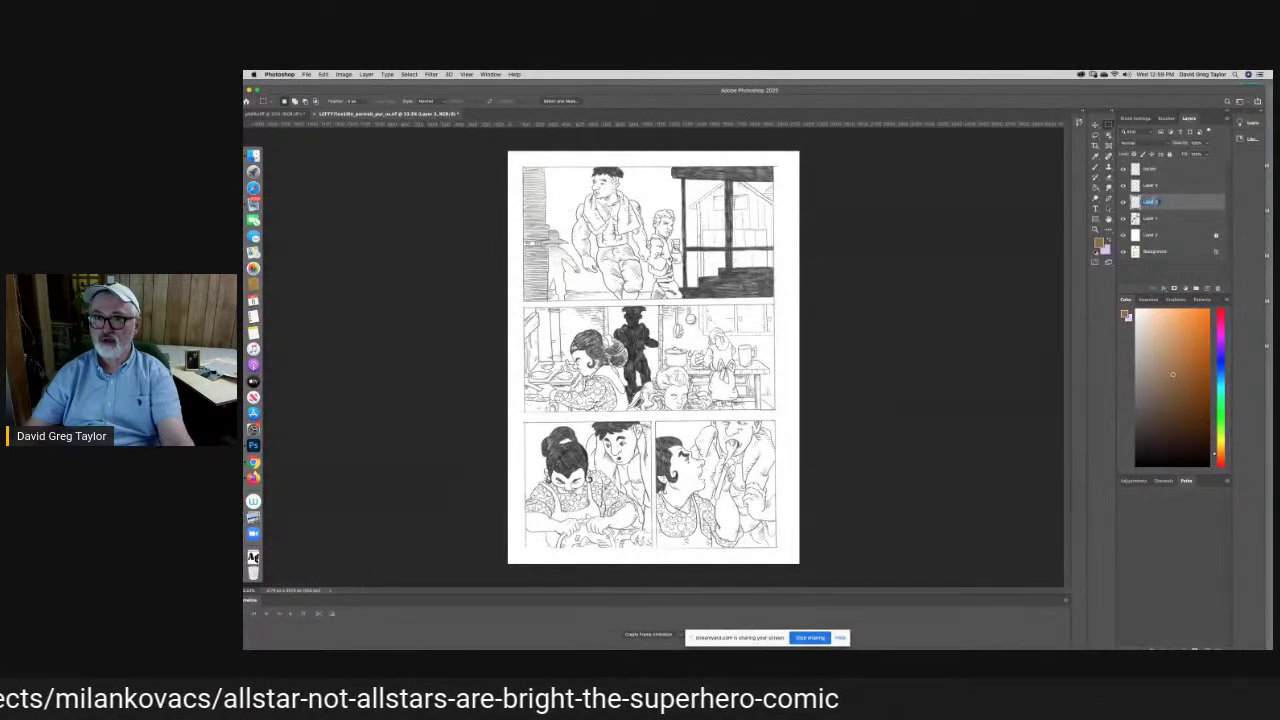
type("color")
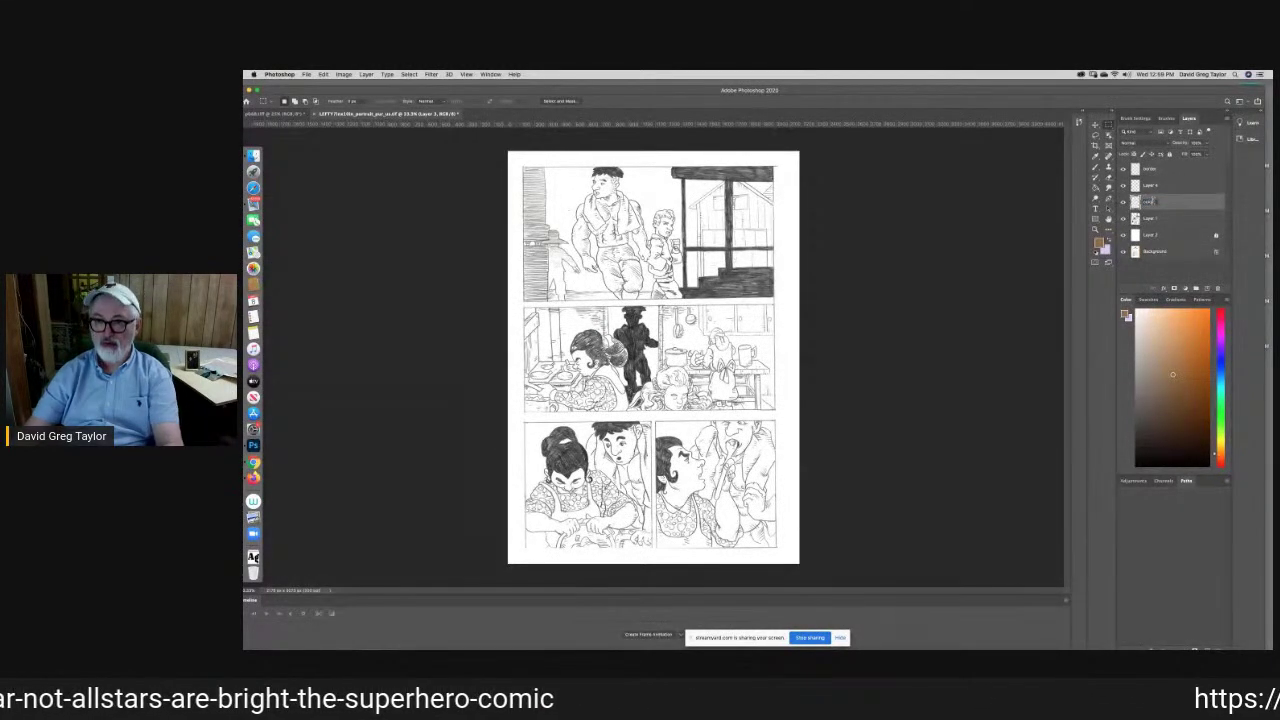
key("Return")
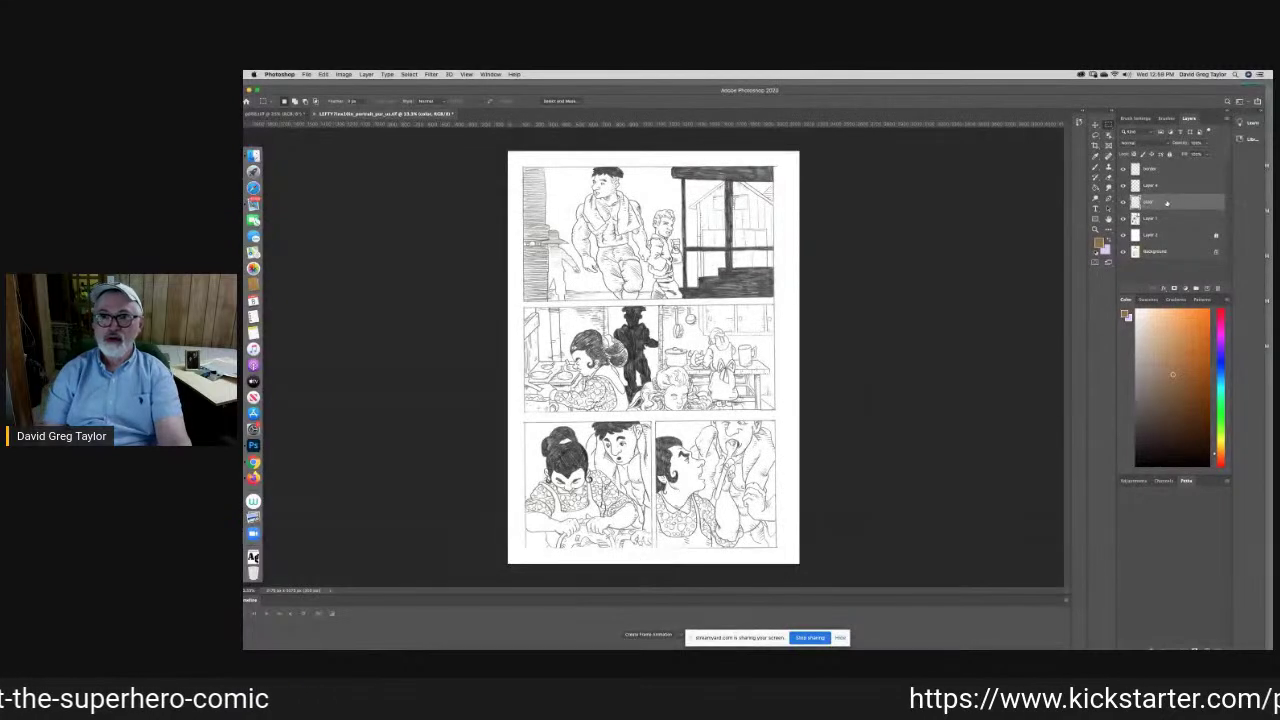
left_click(1160, 188)
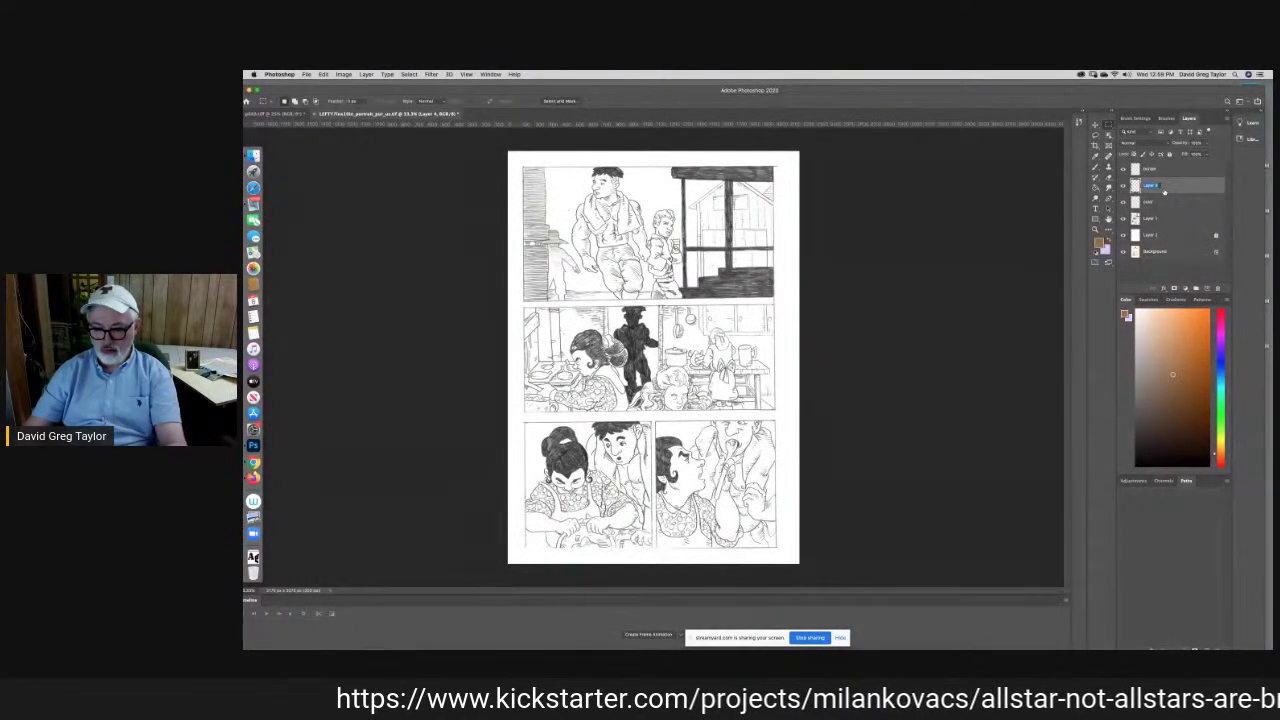
type("li")
key("Return")
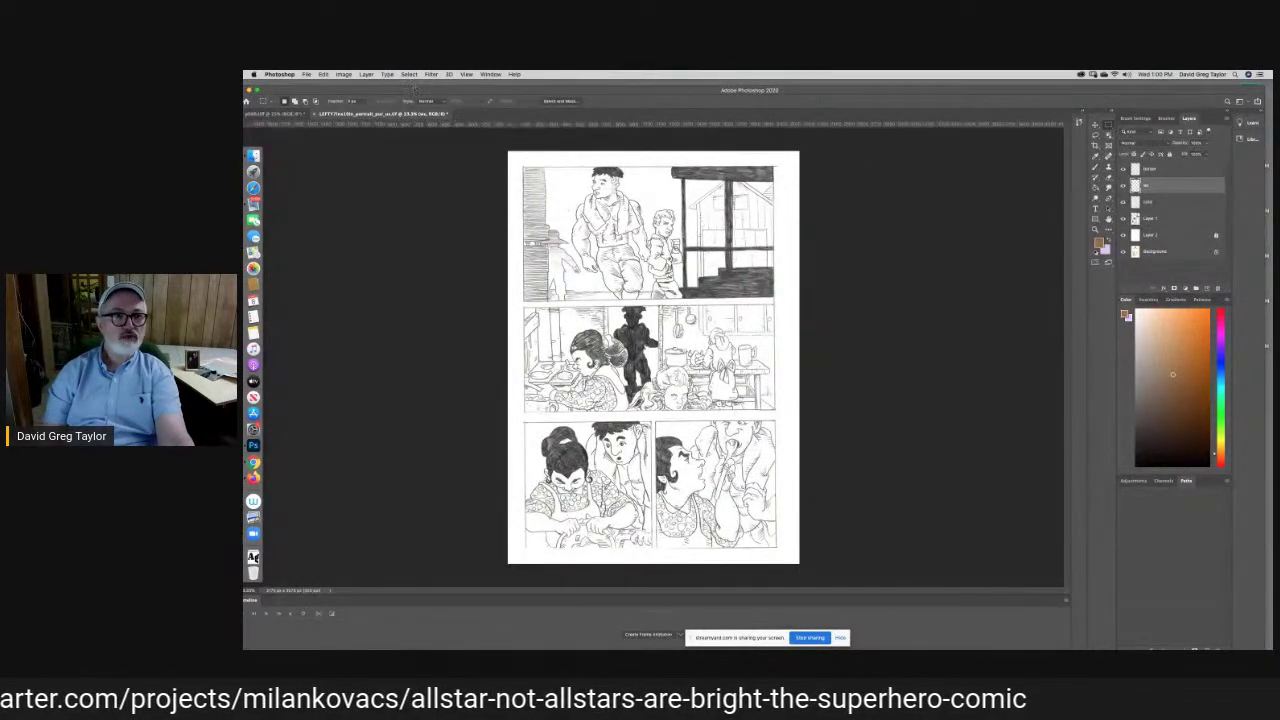
Open the recently used file p087.tif, the finished colour page
left_click(262, 113)
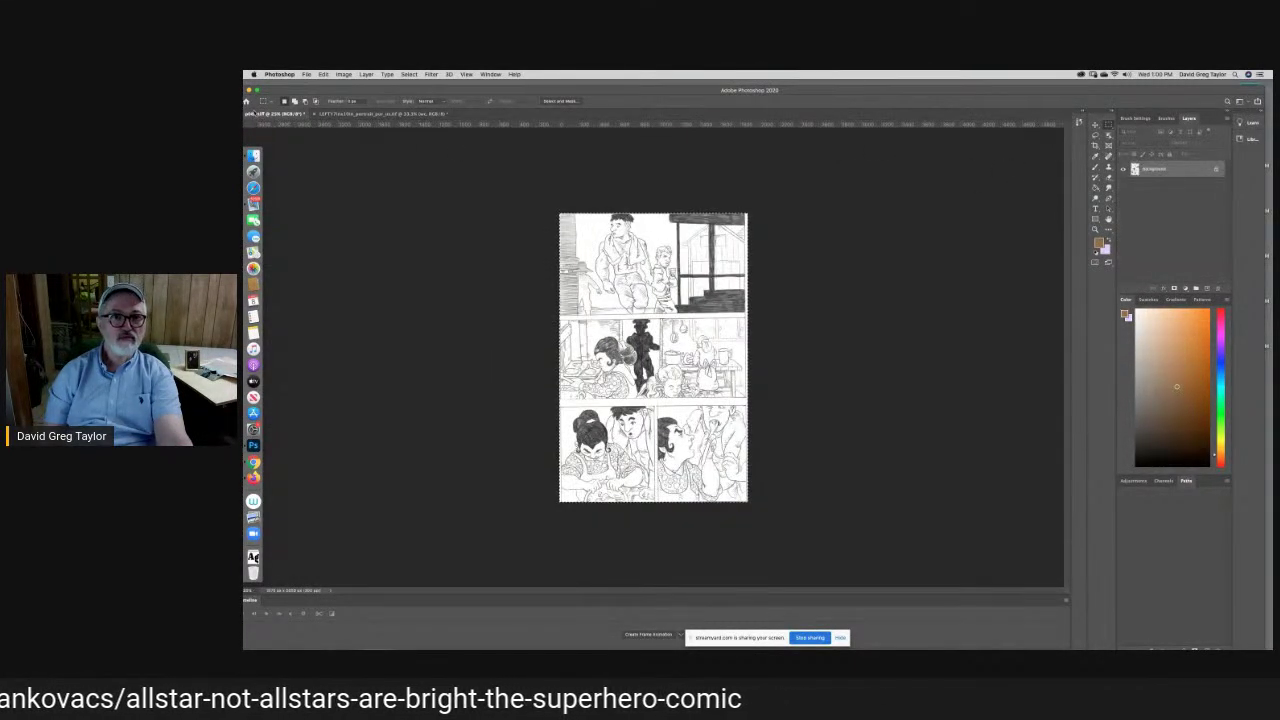
left_click(290, 86)
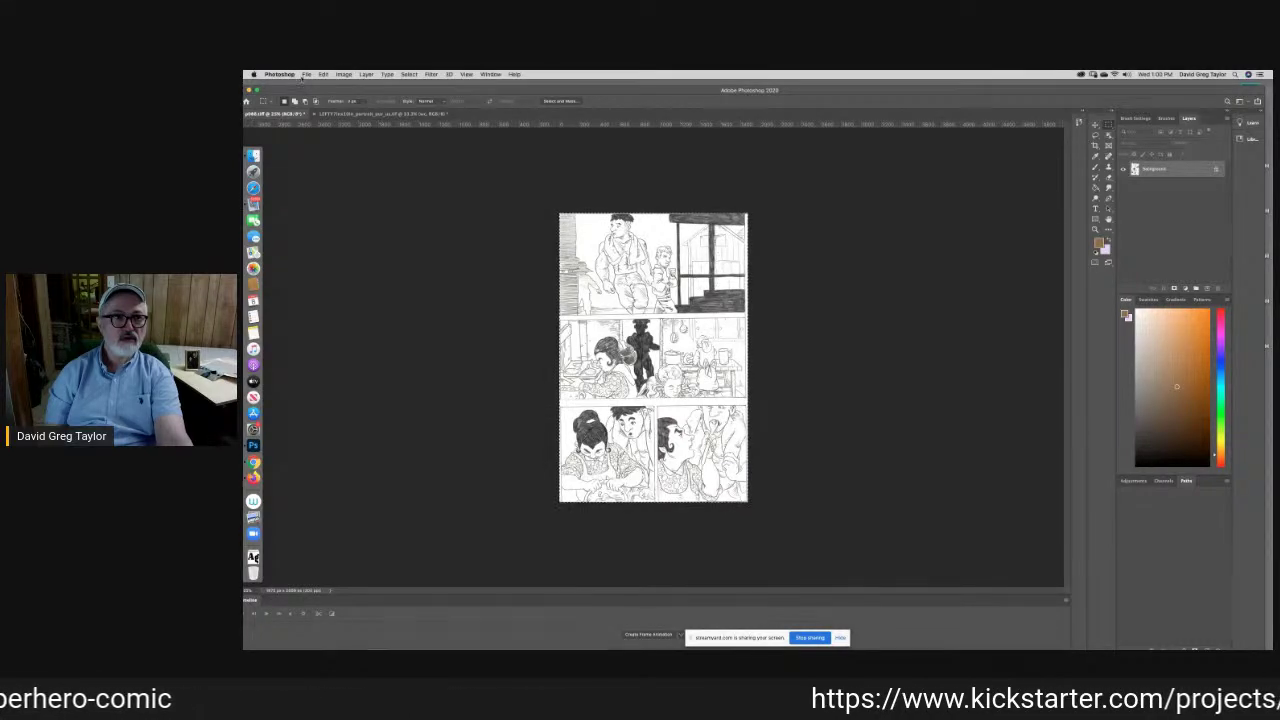
left_click(306, 74)
mouse_move(310, 115)
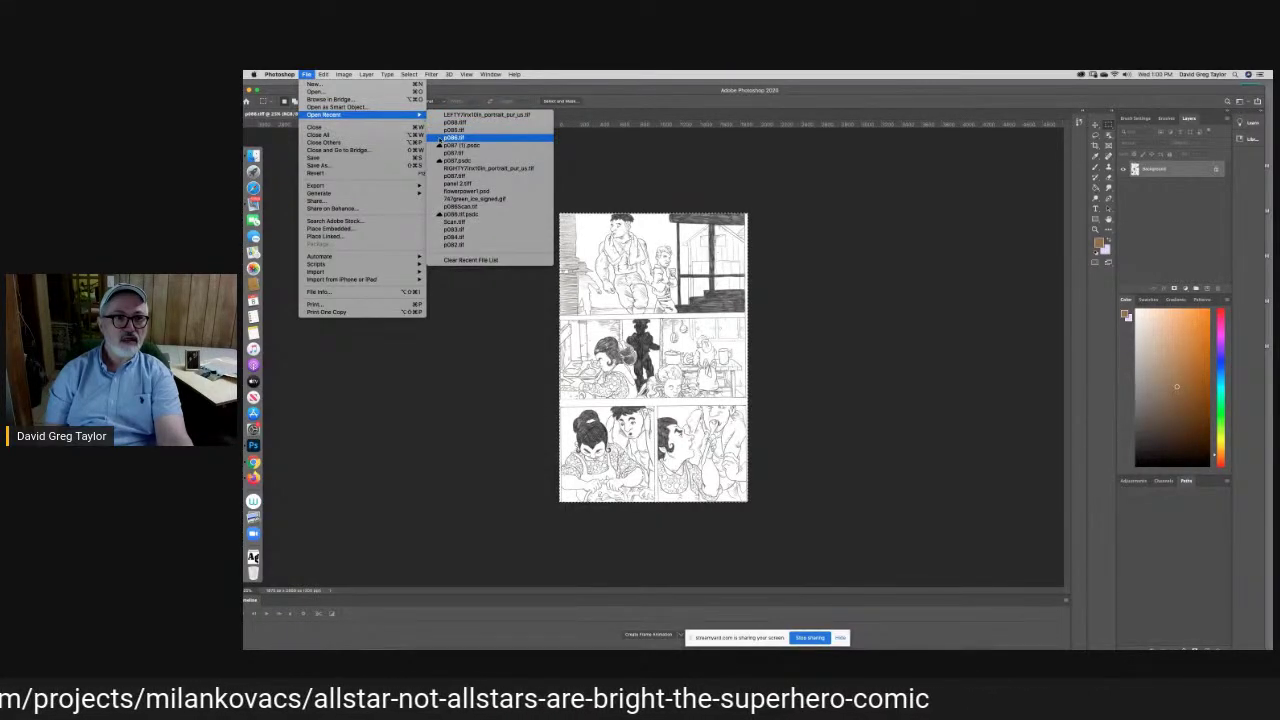
left_click(442, 154)
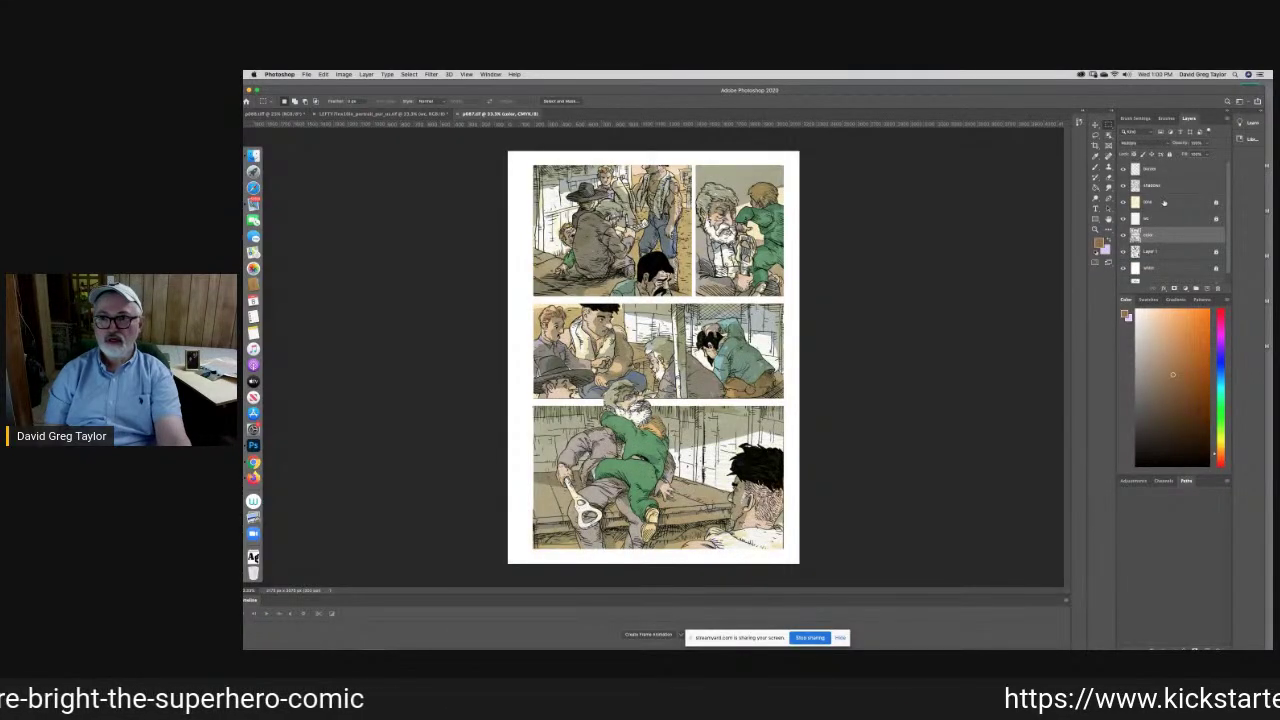
Unlock and copy the ink layer of p087, and paste it above the empty ink layer in the left page template
left_click(1217, 219)
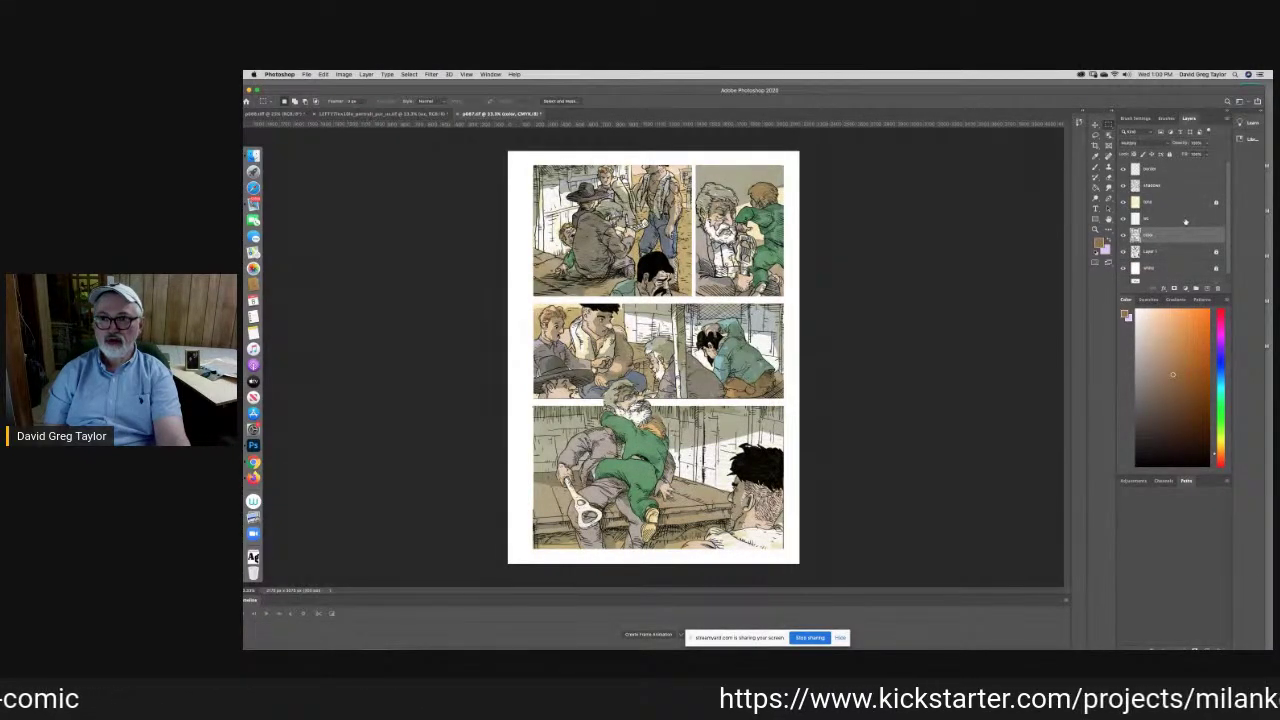
left_click(1187, 220)
left_click(324, 75)
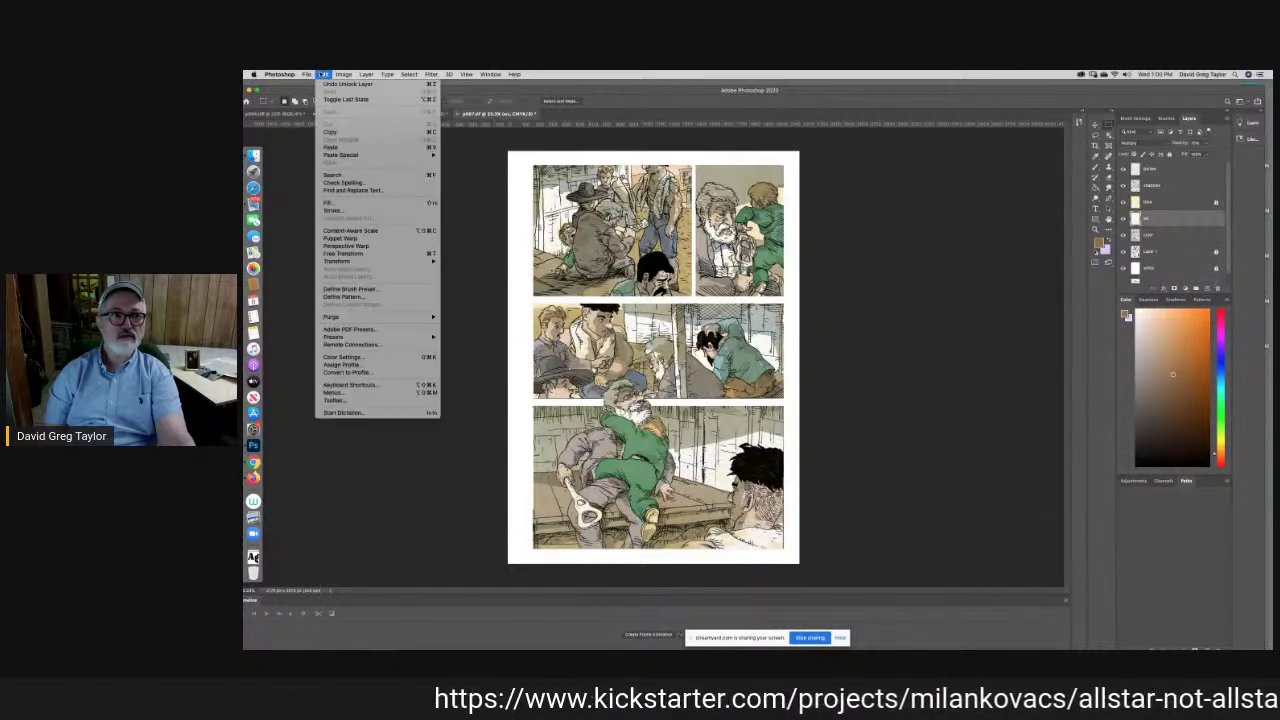
left_click(331, 132)
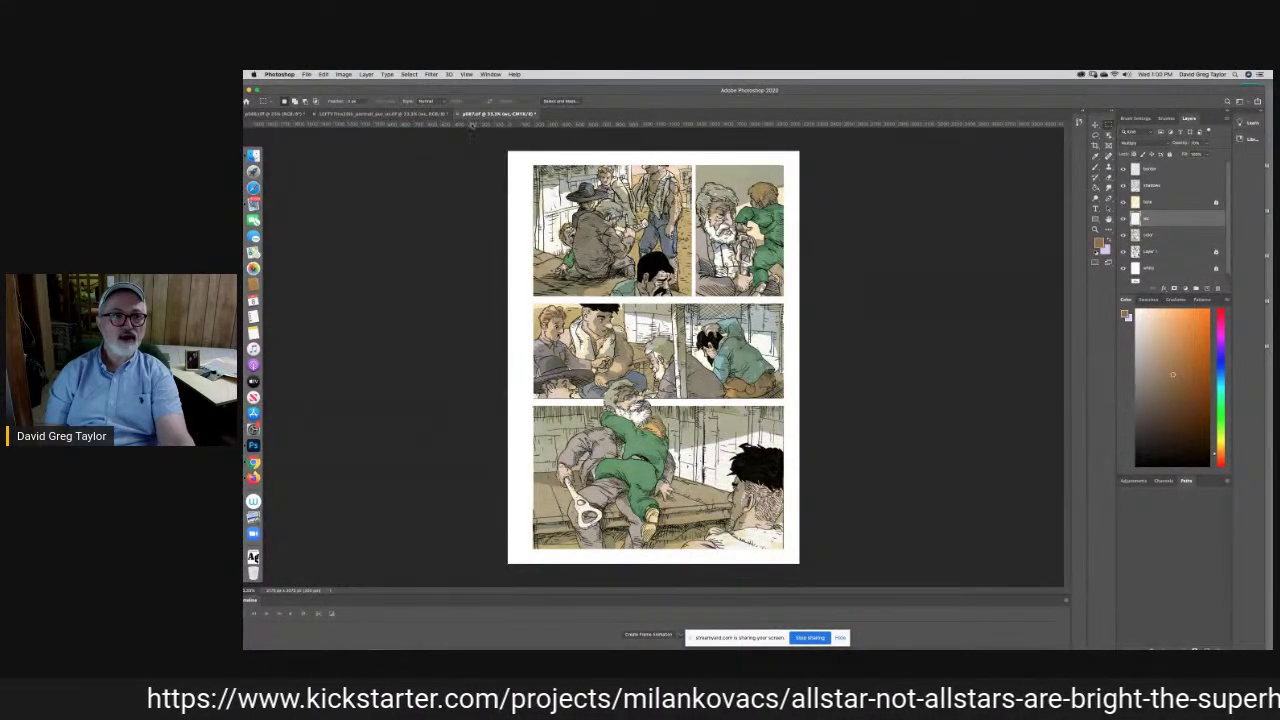
left_click(376, 114)
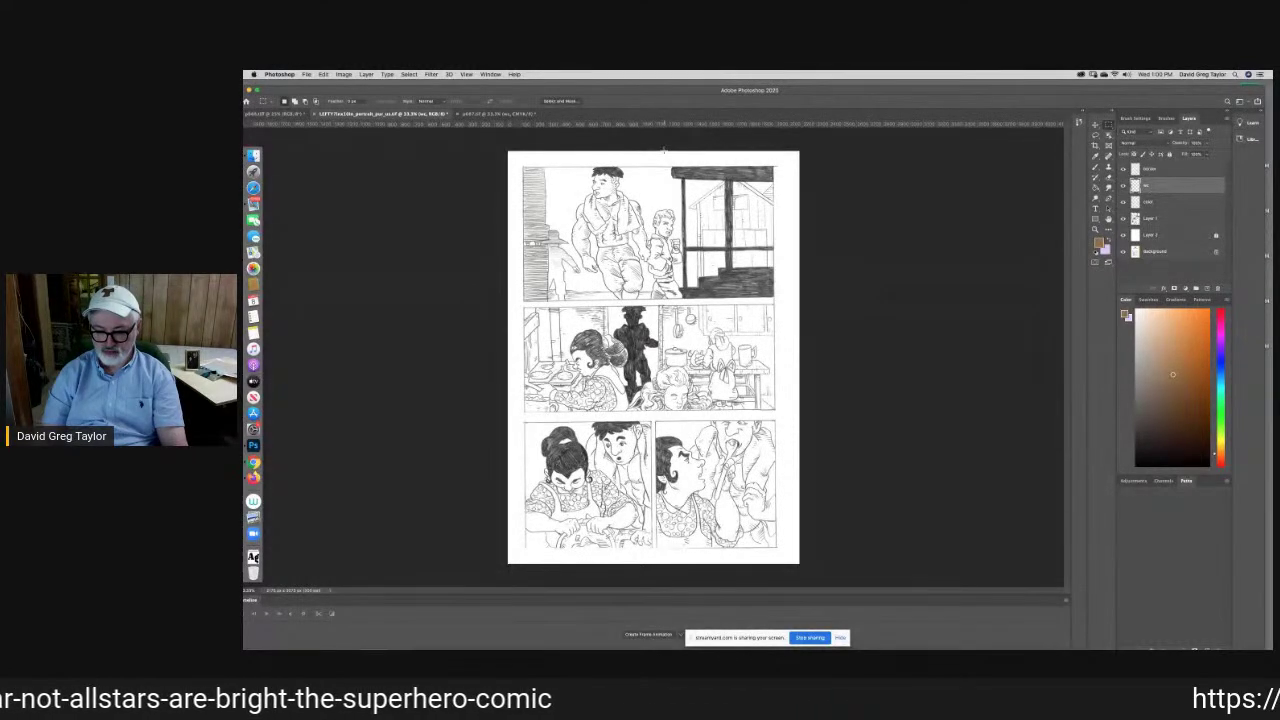
key("super+v")
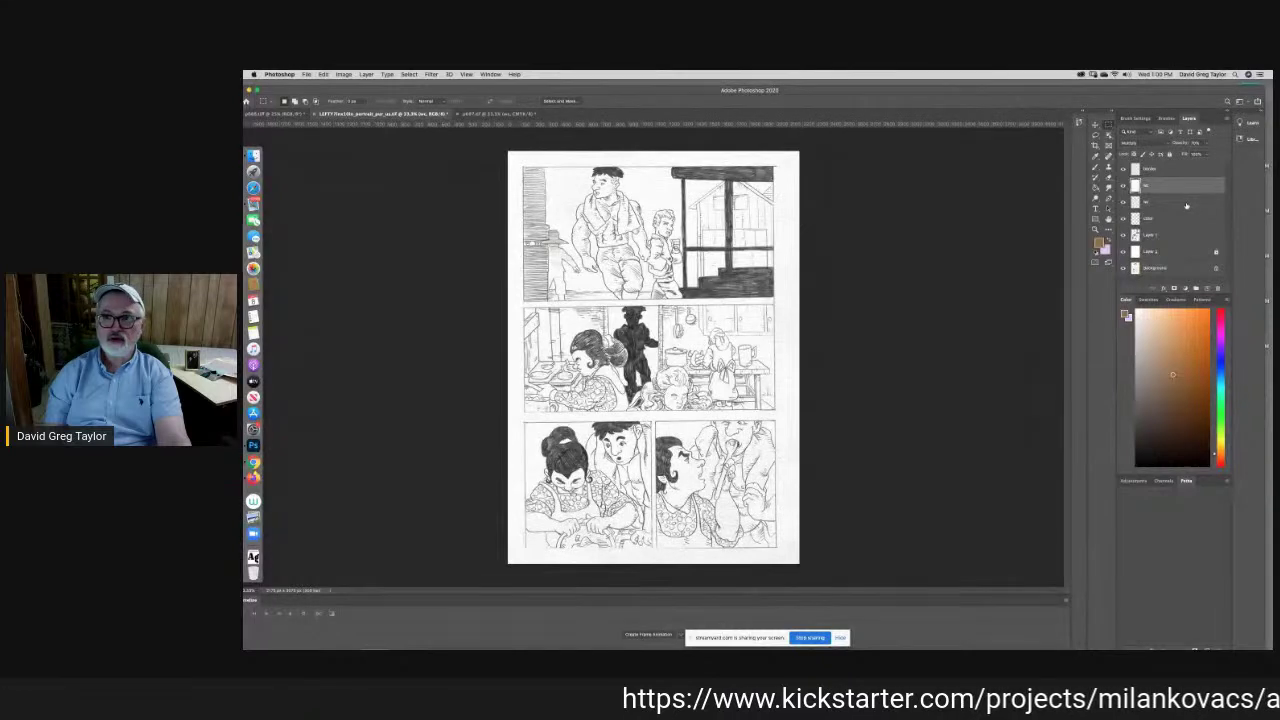
Keep the empty ink layer below the pasted one and rename it shadow
left_click(1185, 204)
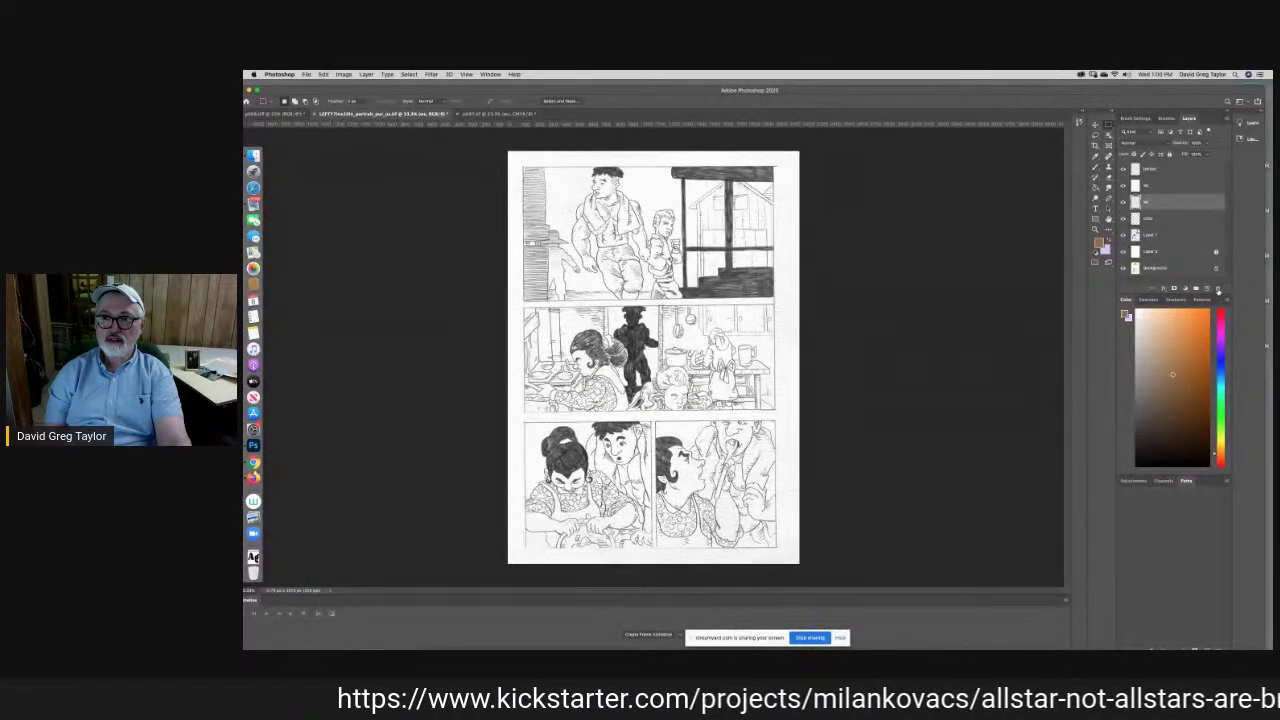
left_click(1217, 288)
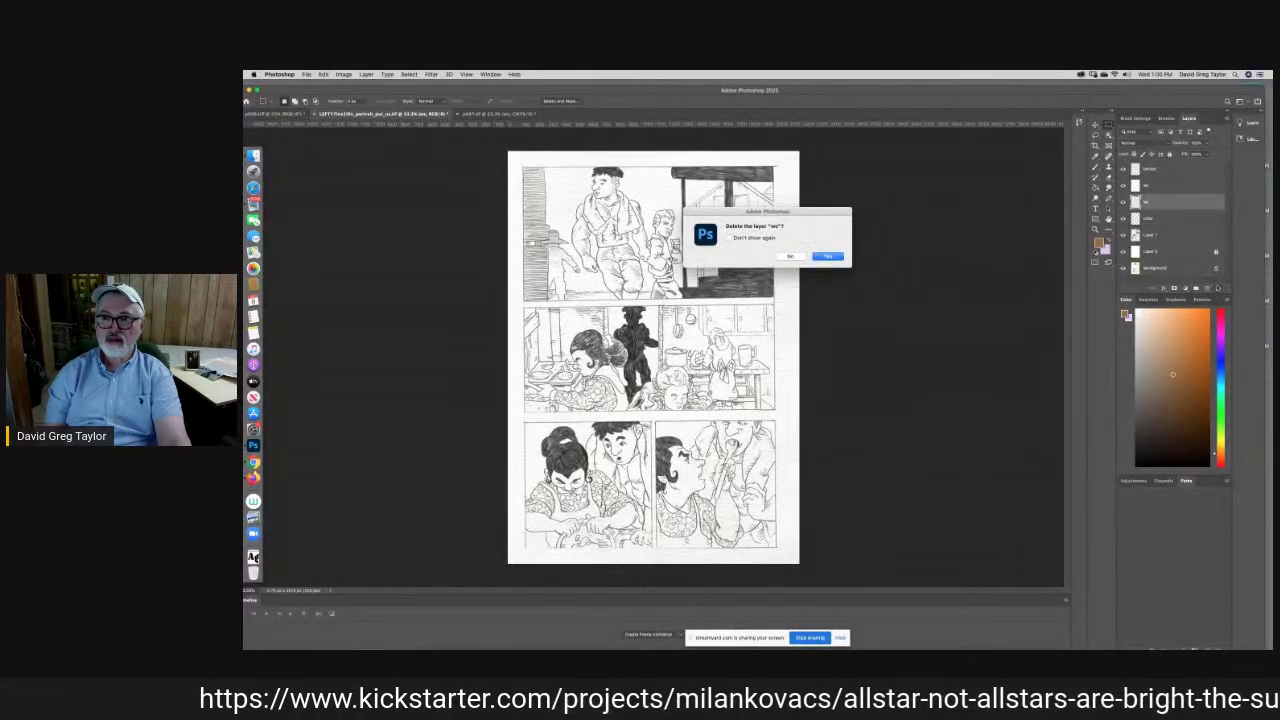
left_click(797, 257)
double_click(1150, 203)
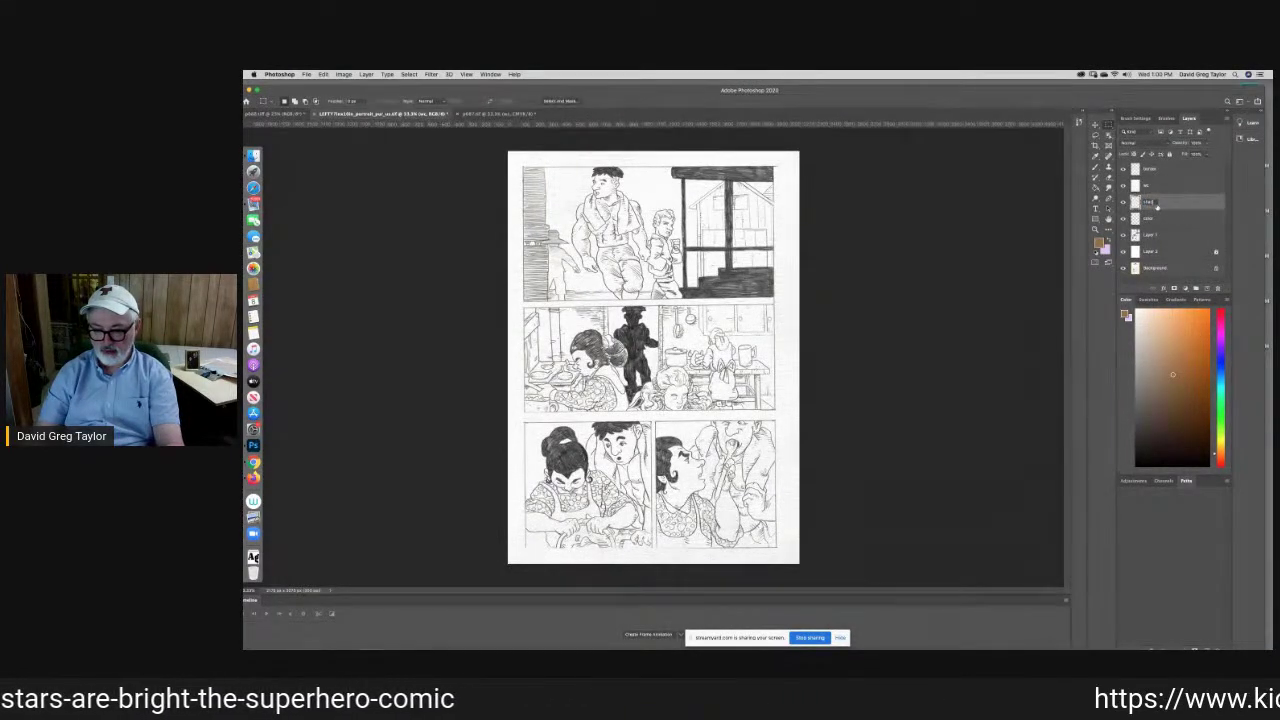
left_click(1152, 202)
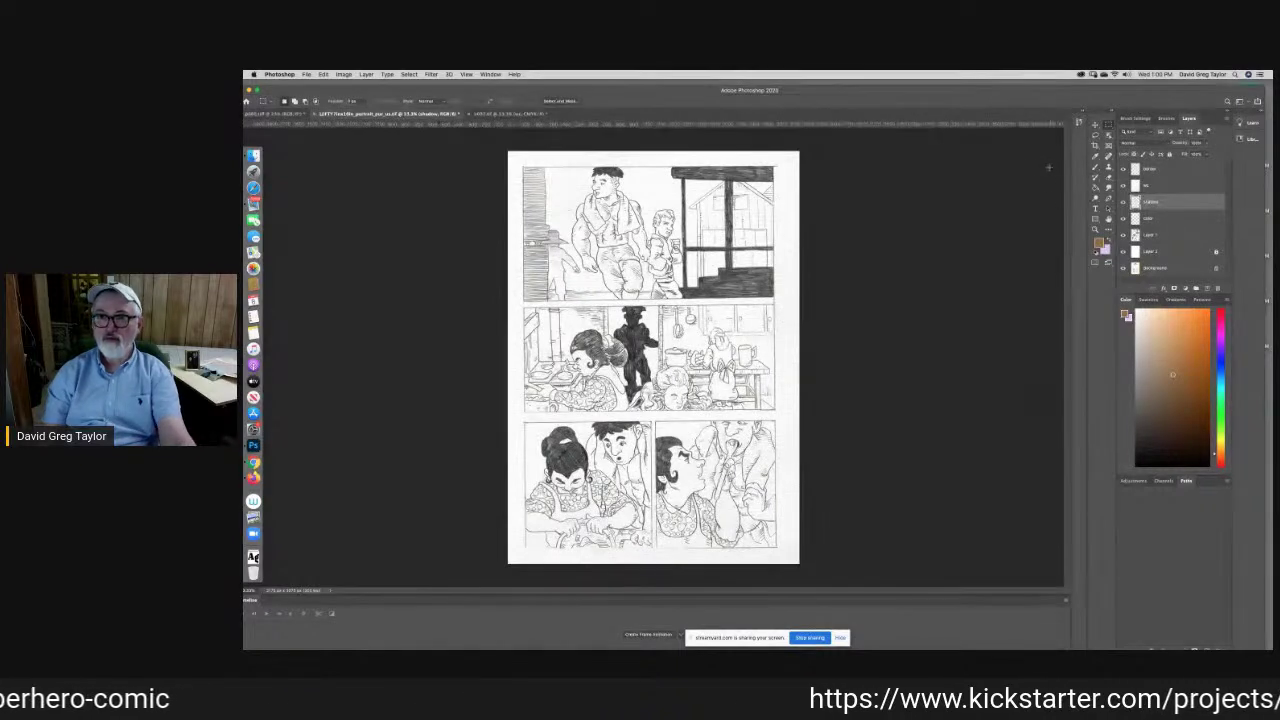
Set the blend mode of the shadow and color layers to Multiply, and check that the ink layer uses it too
left_click(1142, 145)
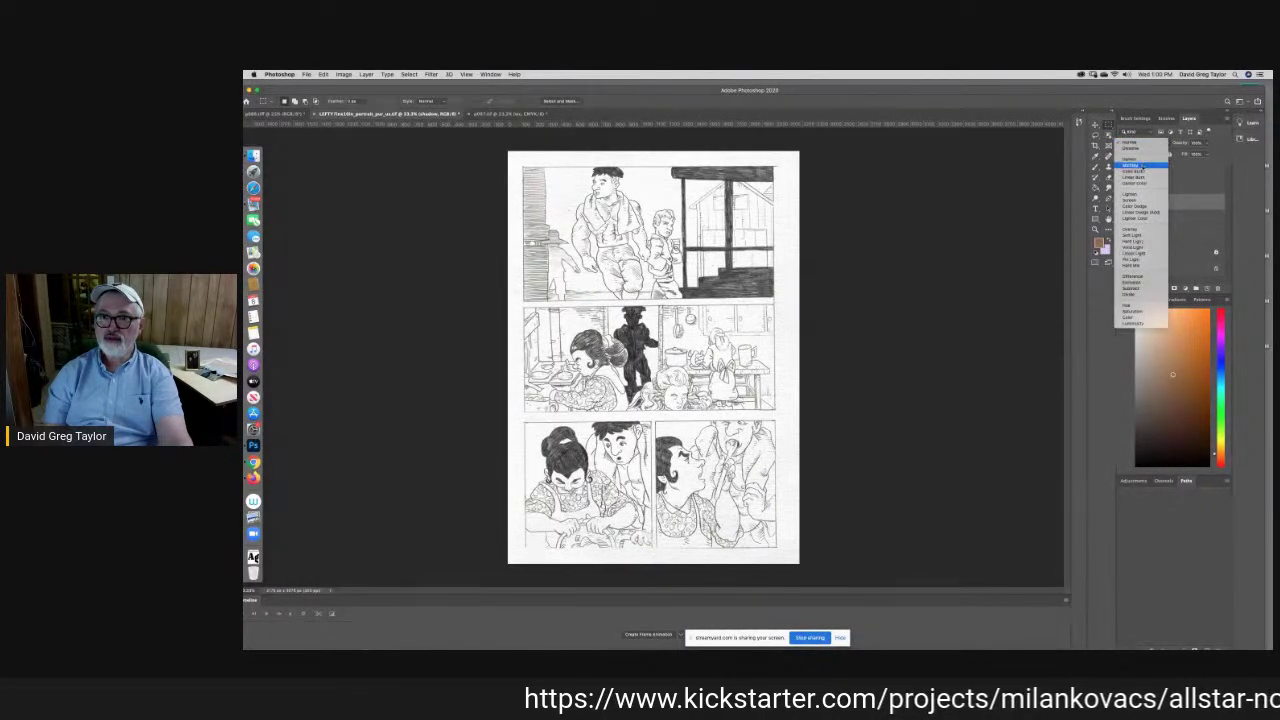
left_click(1152, 168)
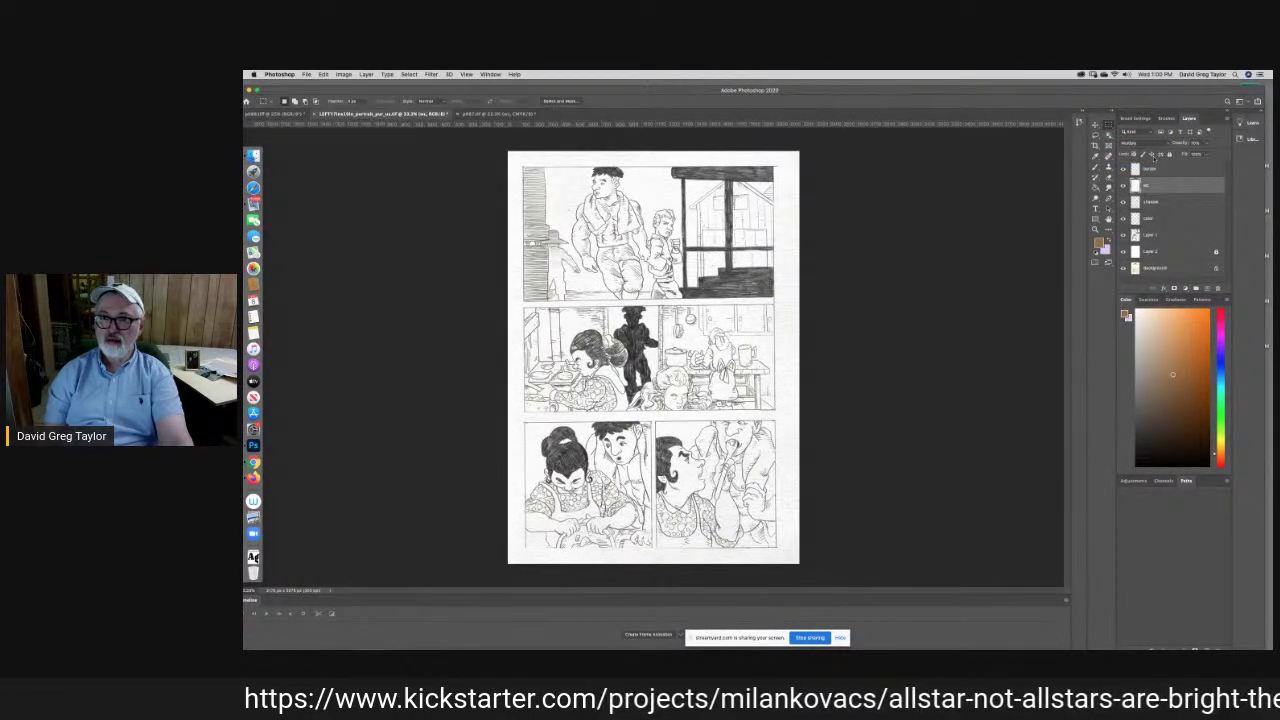
left_click(1140, 143)
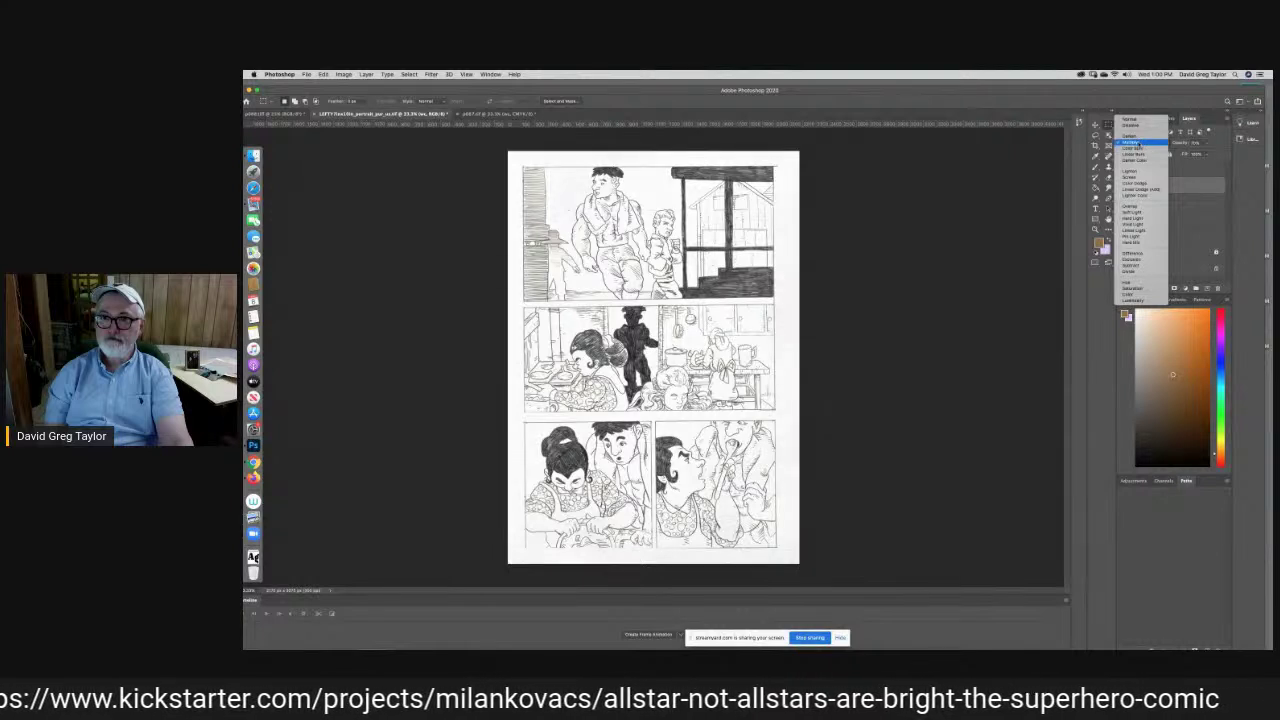
left_click(1158, 156)
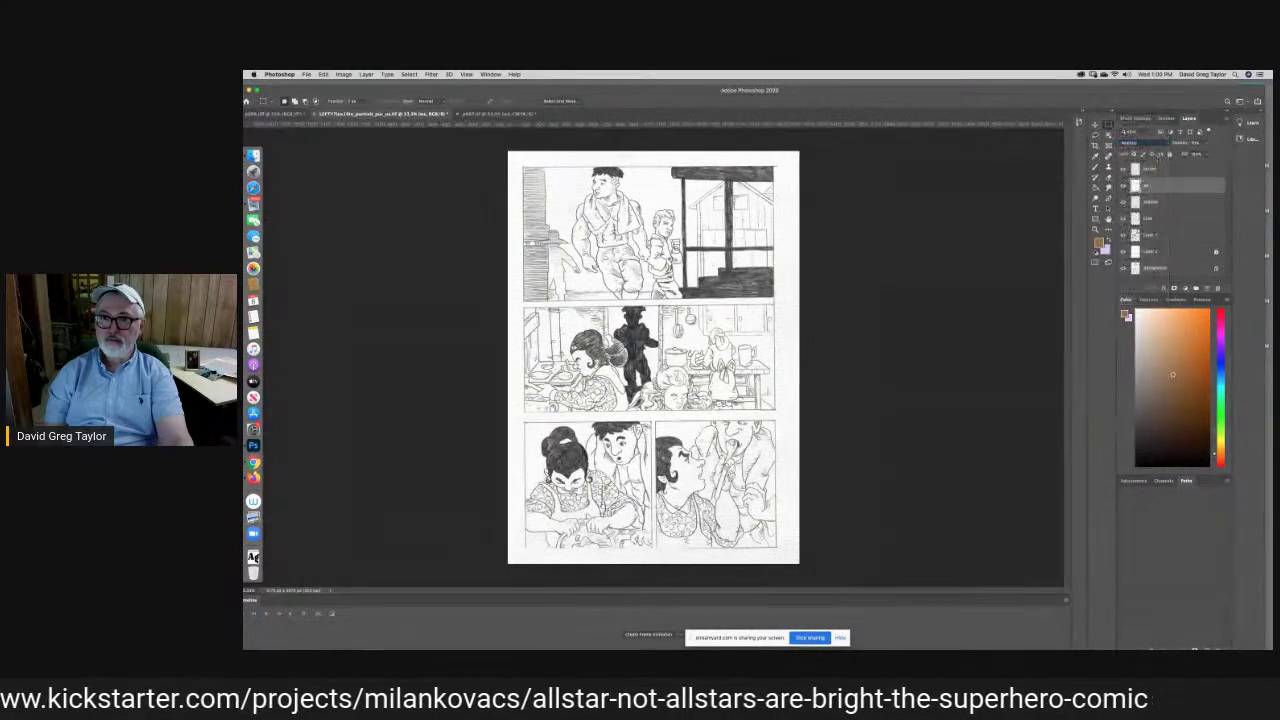
left_click(1167, 217)
left_click(1142, 143)
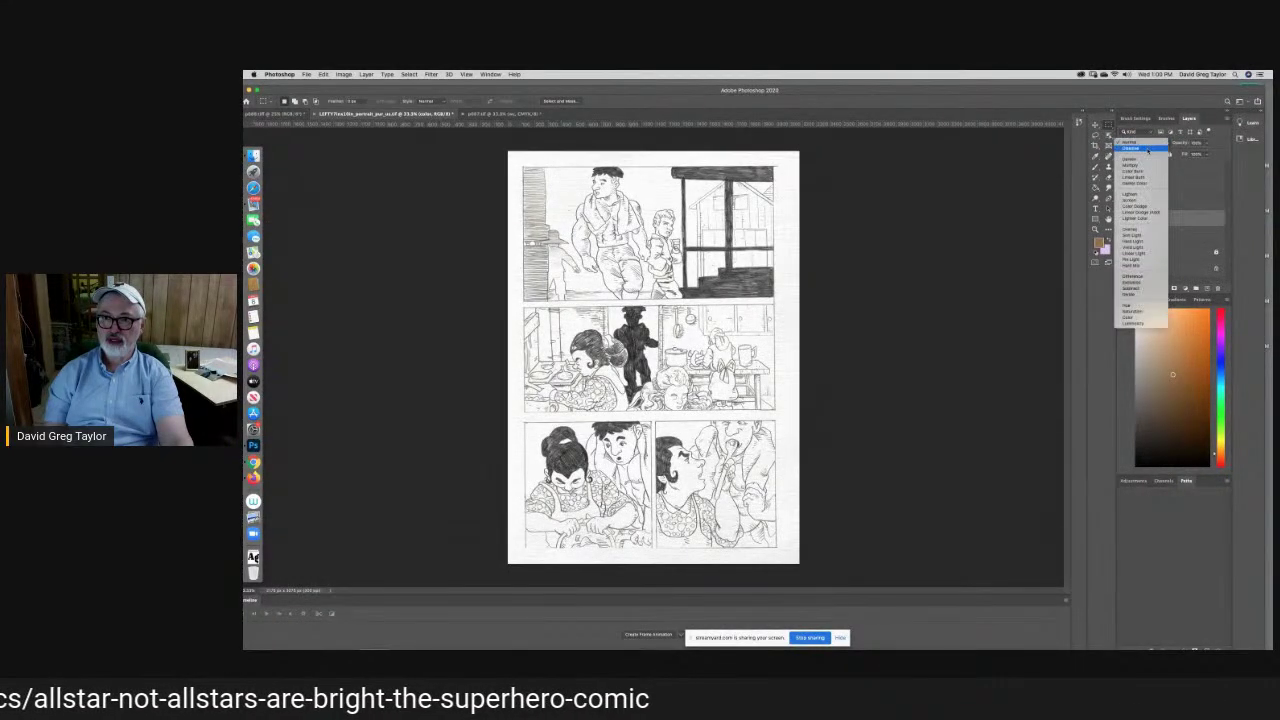
left_click(1140, 165)
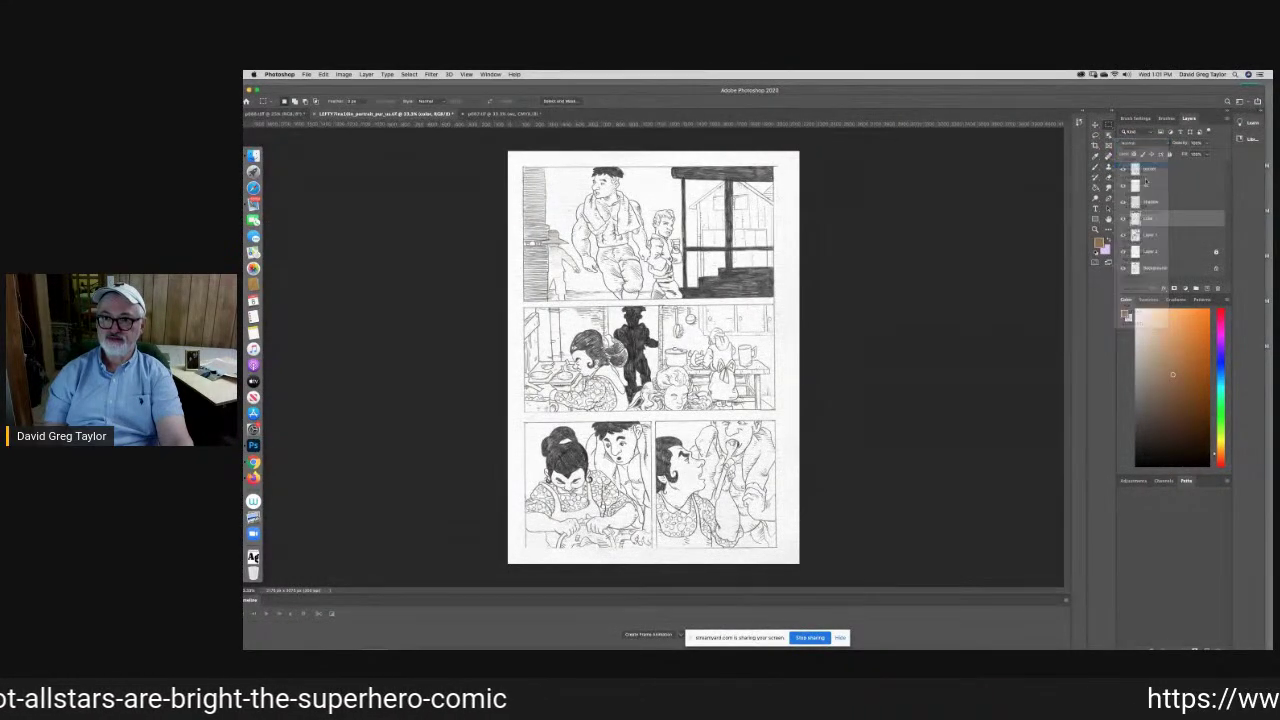
Move the shadow layer above the ink layer in the layer stack
left_click(1168, 237)
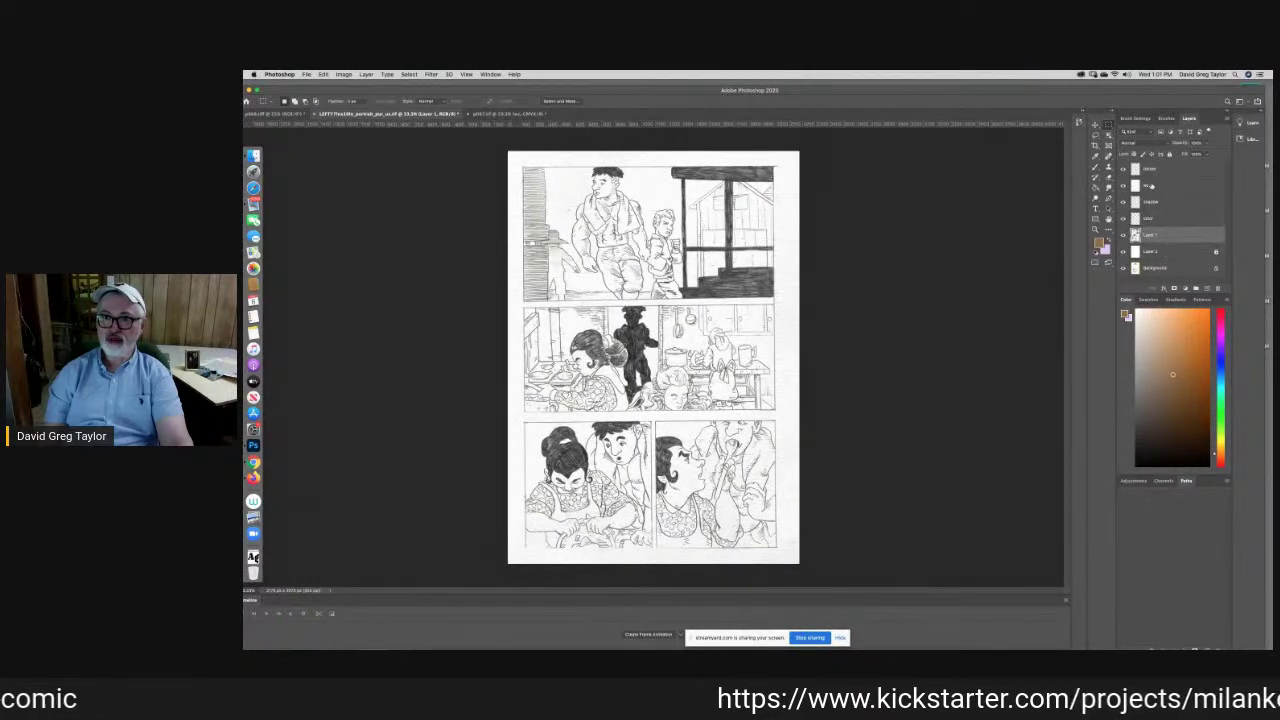
left_click(1167, 186)
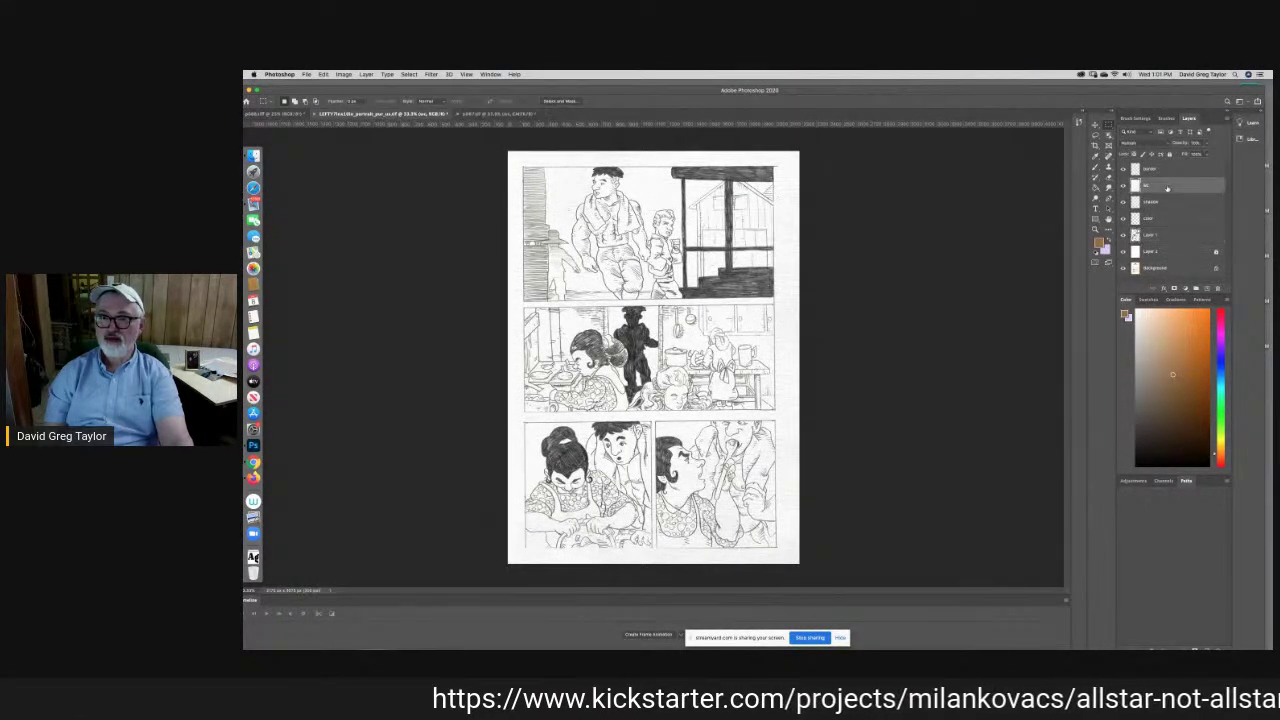
left_click_drag(1166, 204, 1163, 182)
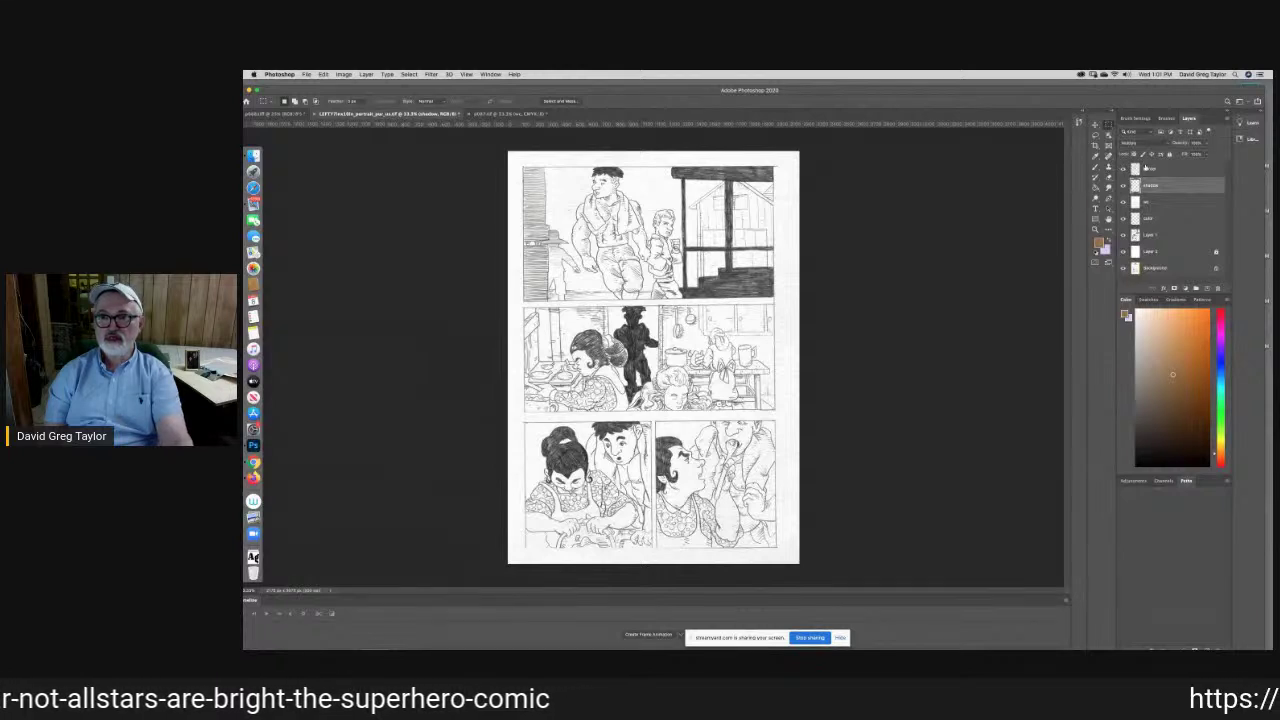
On the border layer, select the strip above the top panel across the full page width and fill it with white
left_click(1168, 170)
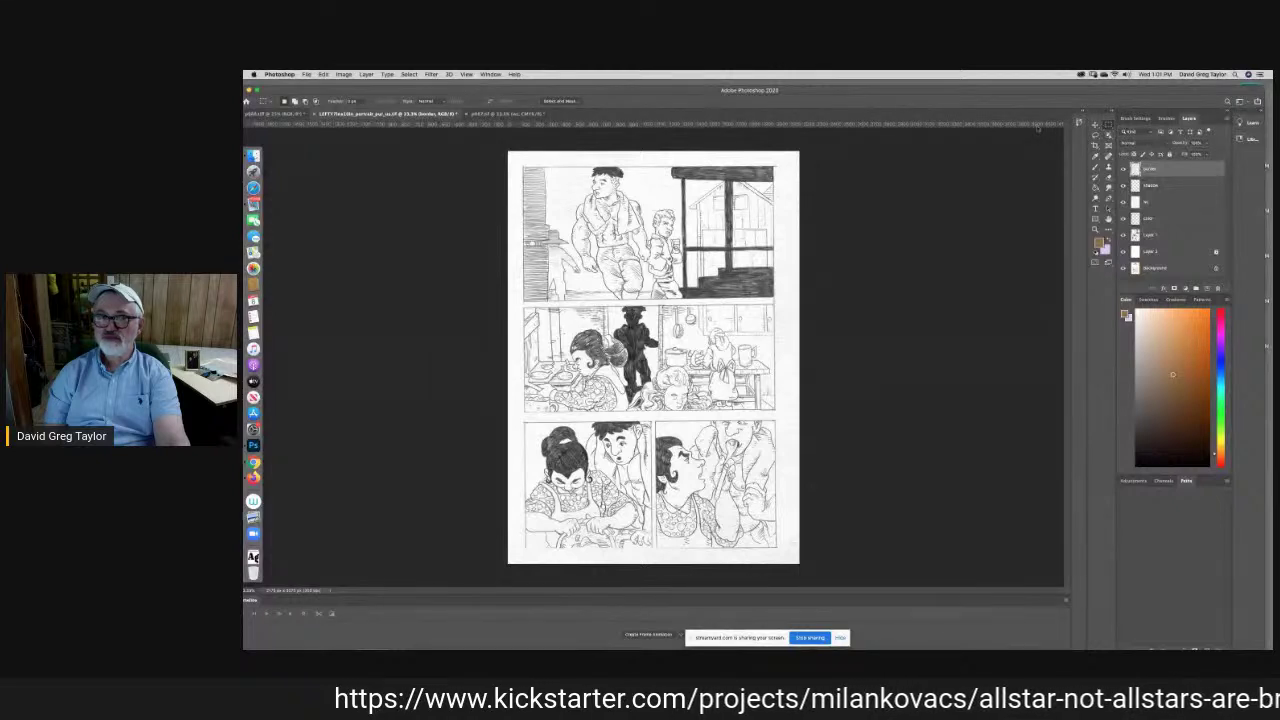
left_click_drag(498, 150, 801, 163)
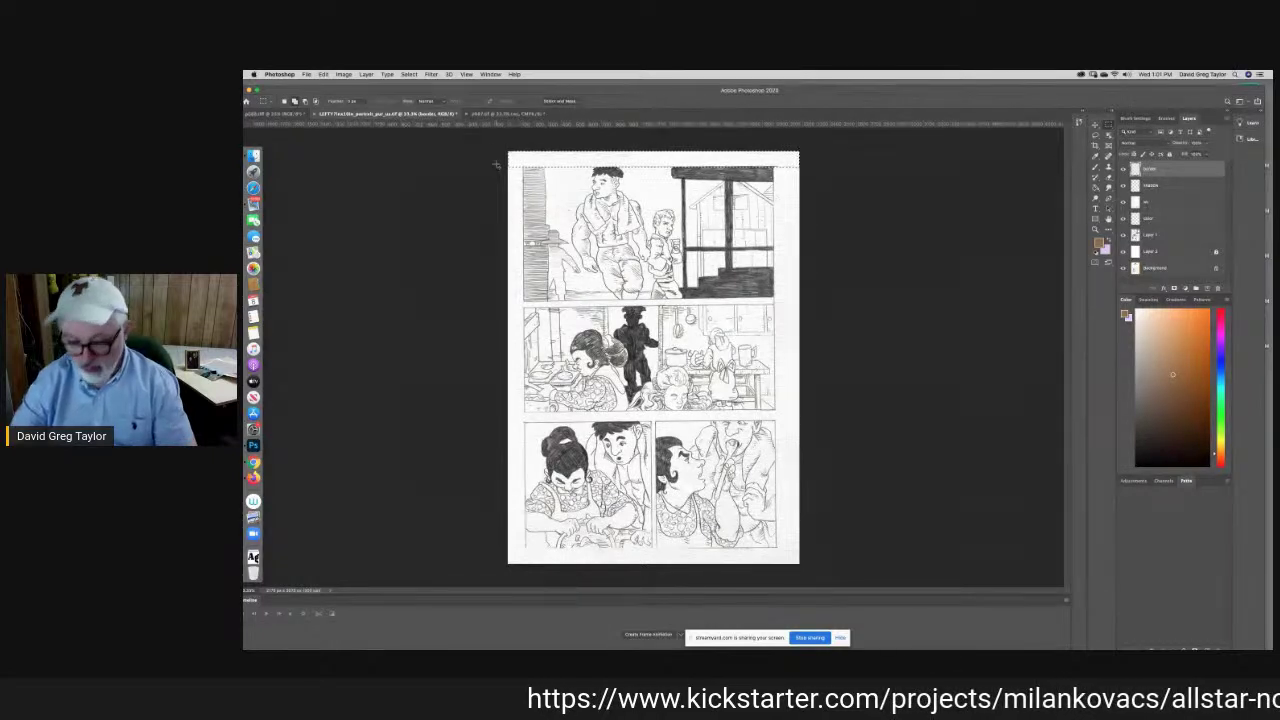
key("shift+F5")
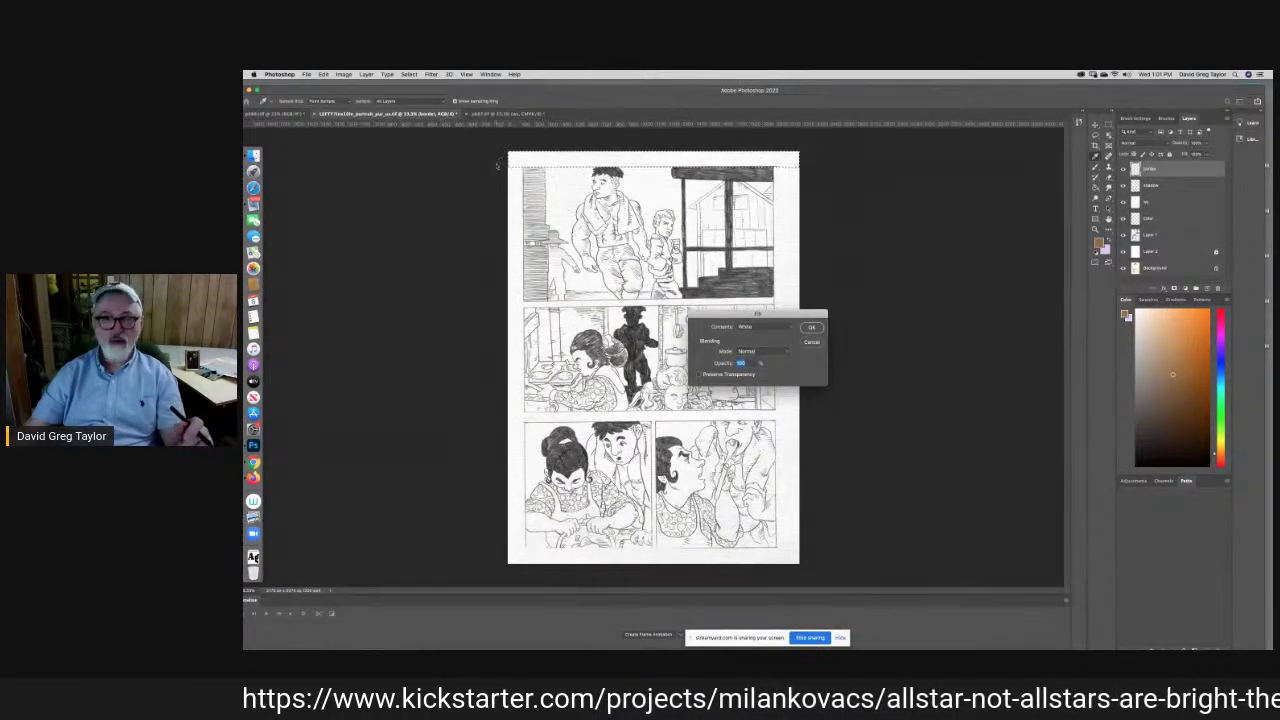
key("Return")
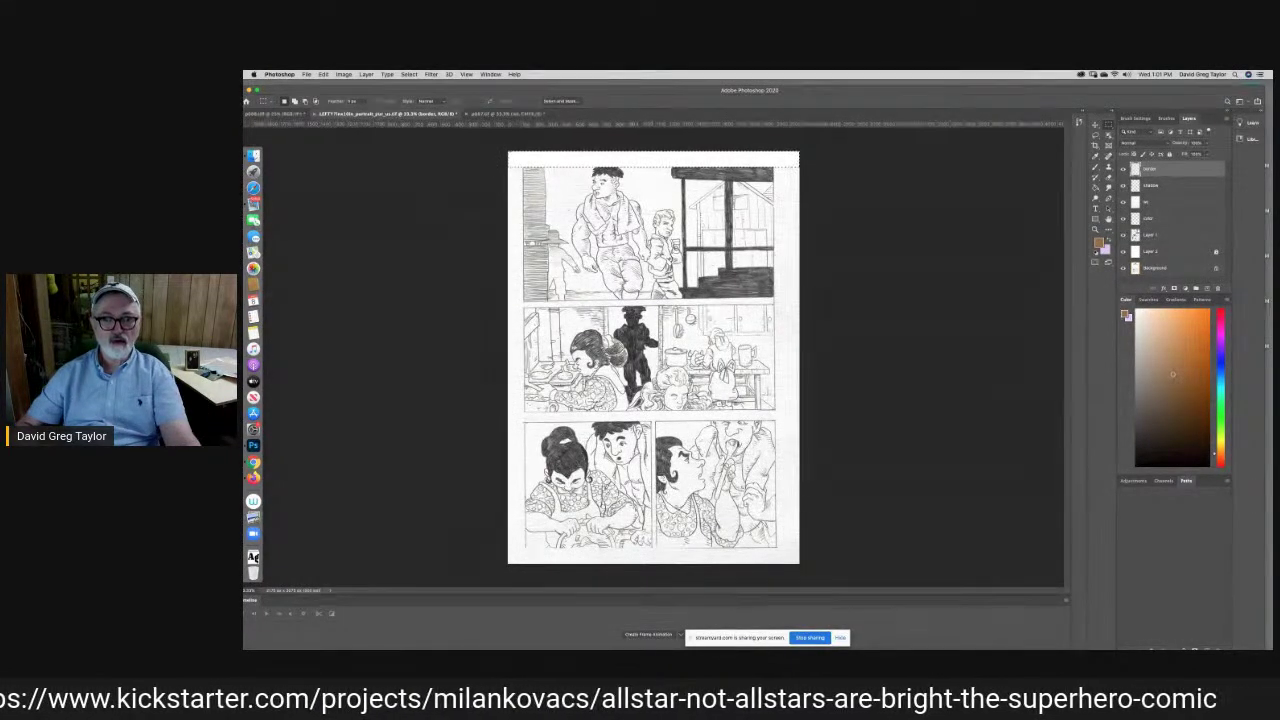
Select the full-height margin strip right of the panels, fill it with white on the border layer, and deselect
left_click_drag(799, 563, 777, 148)
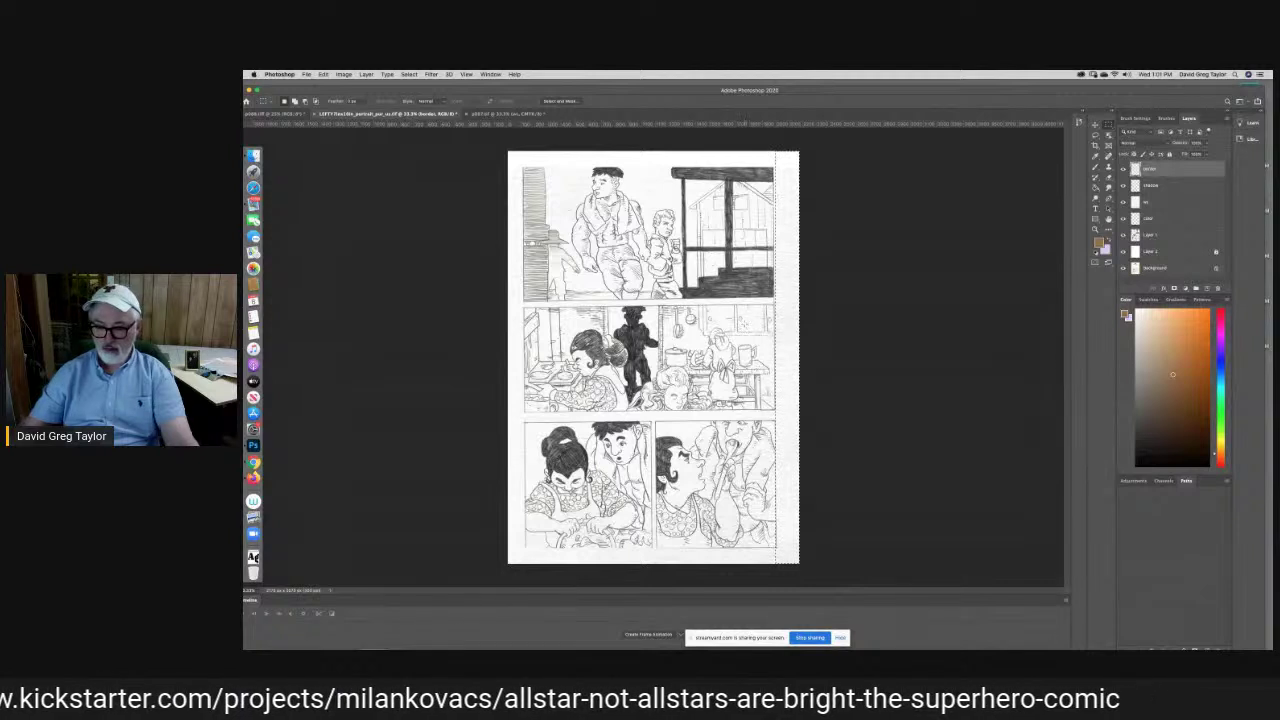
key("i")
key("shift+BackSpace")
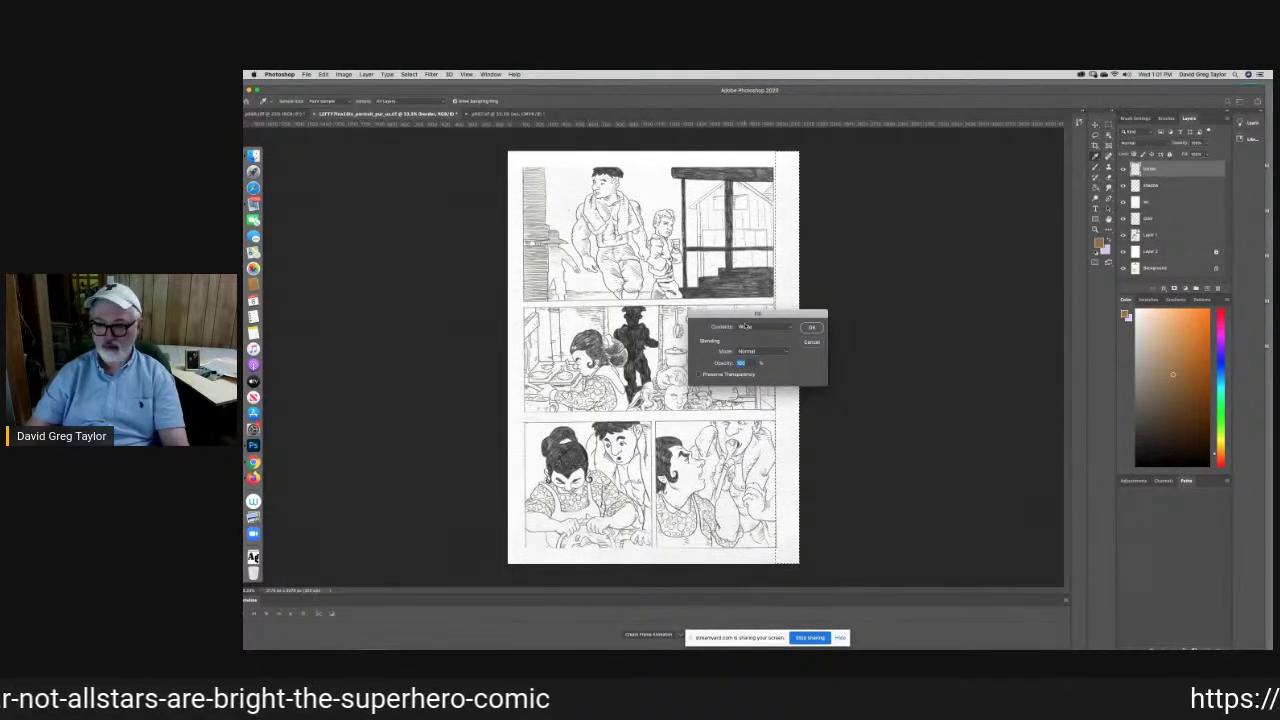
key("Return")
key("m")
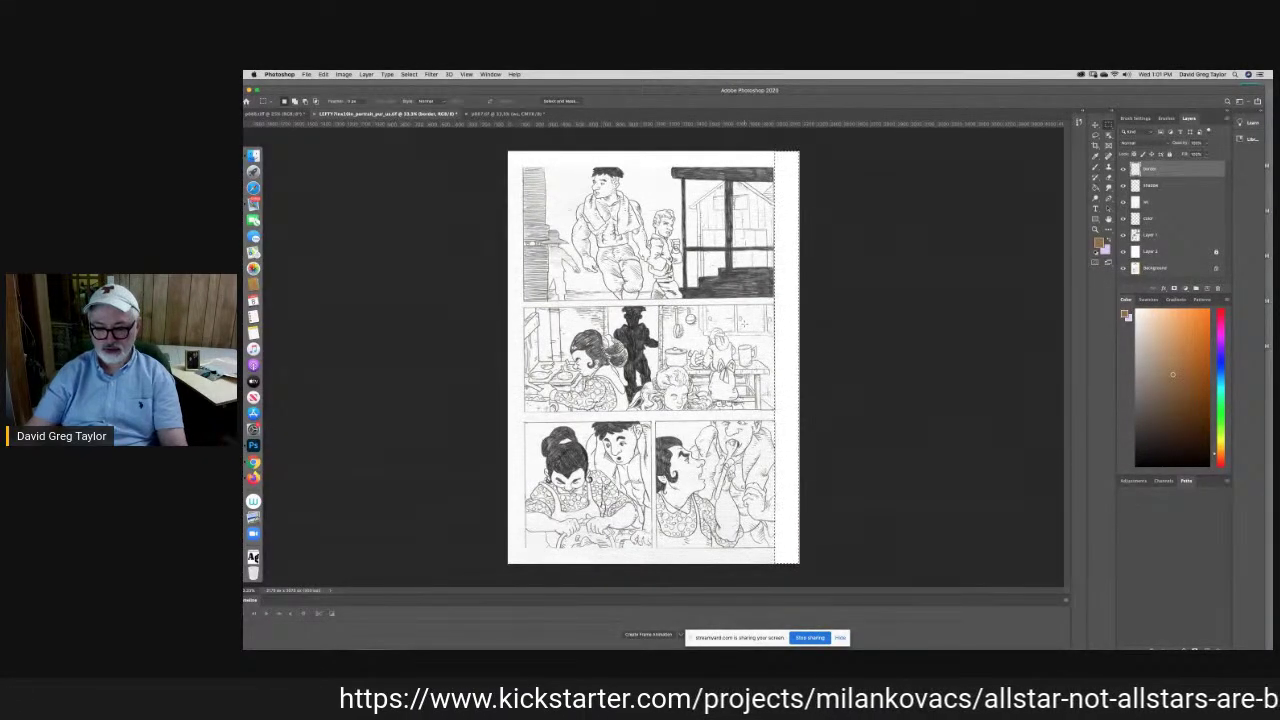
key("shift+F5")
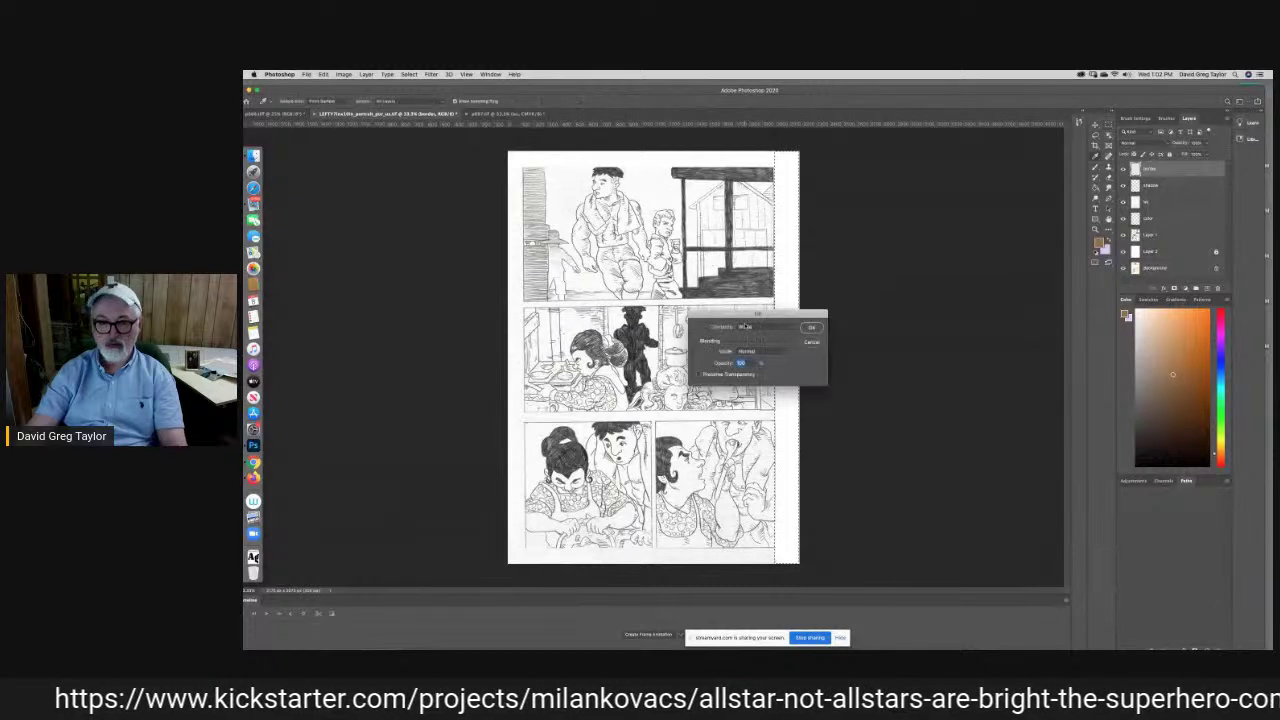
key("Return")
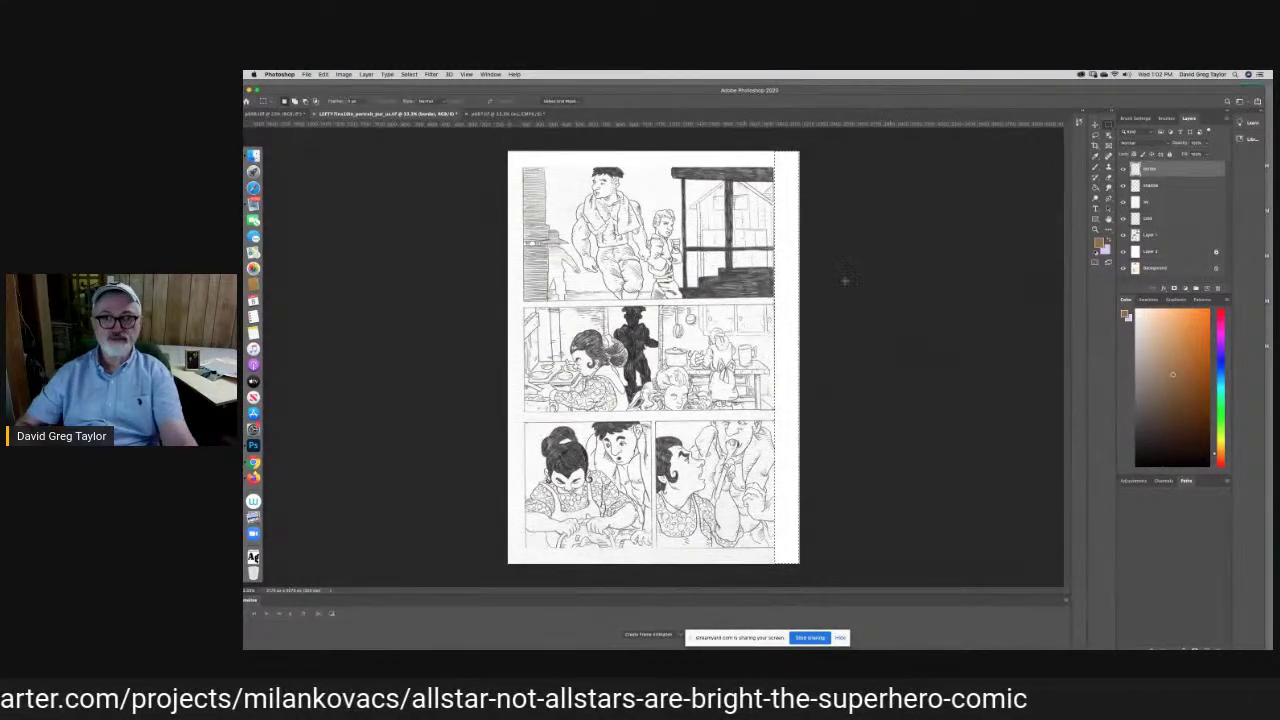
left_click(846, 280)
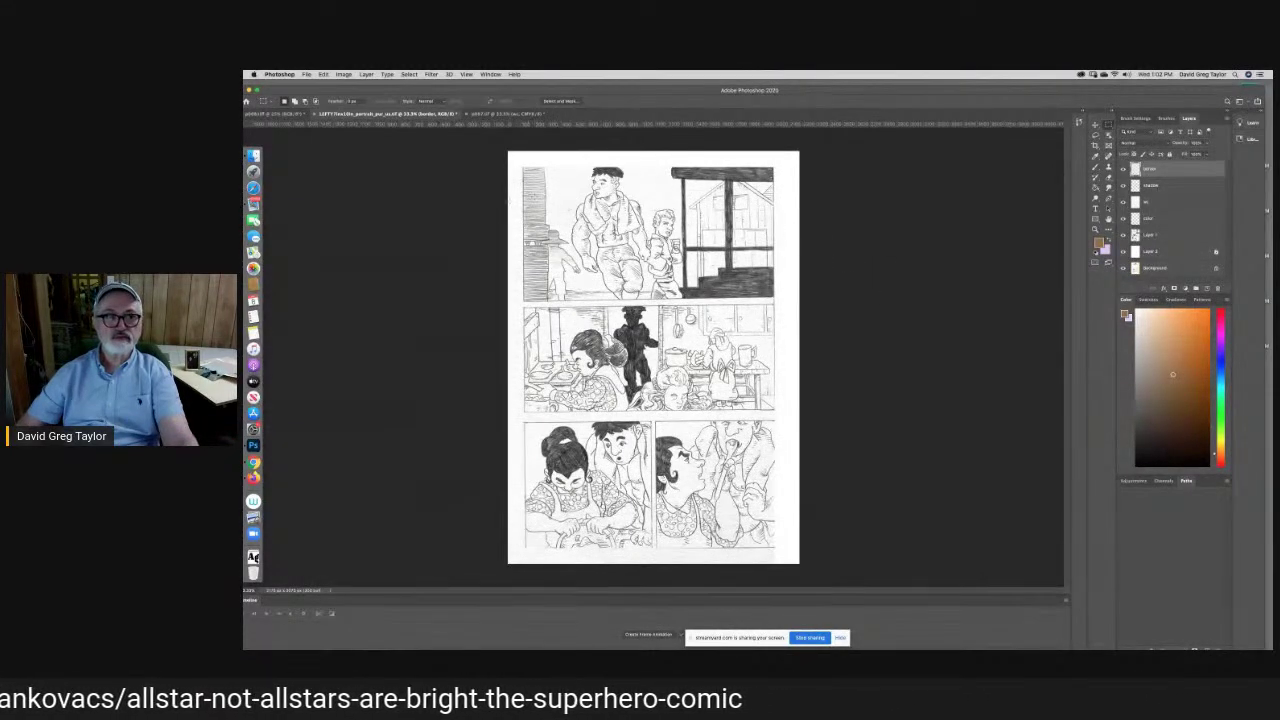
left_click_drag(508, 151, 522, 566)
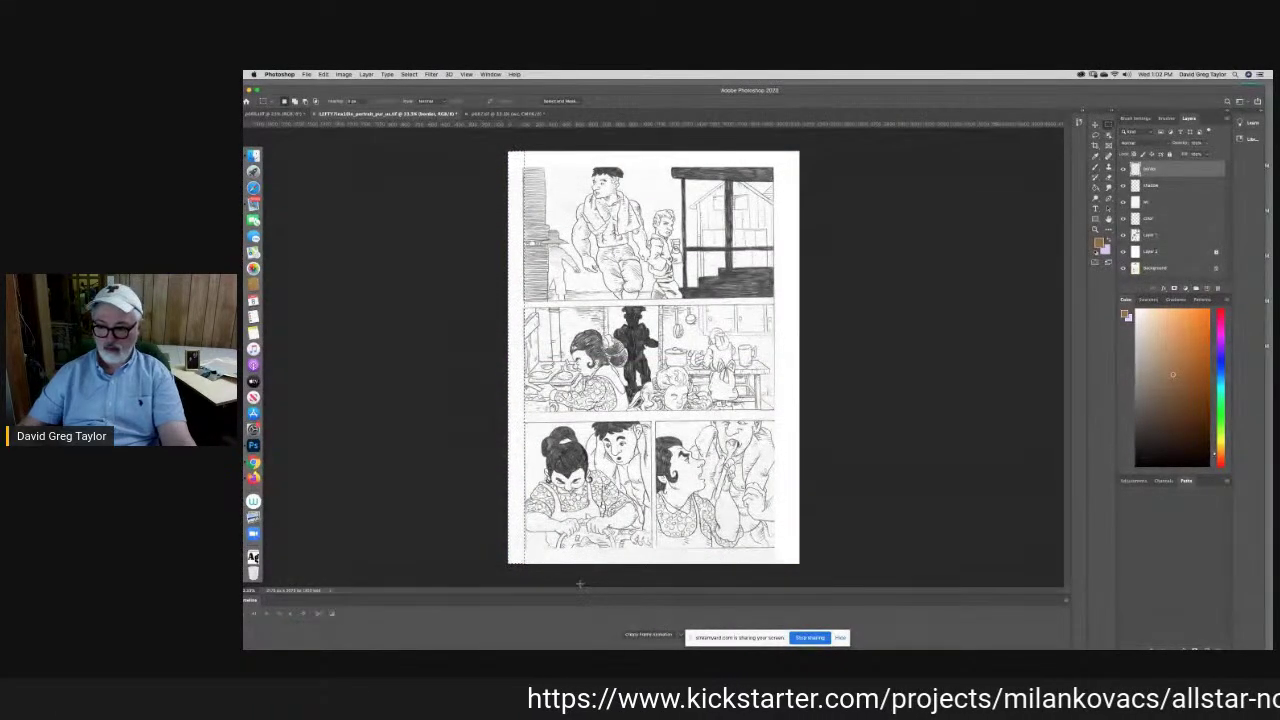
key("super+d")
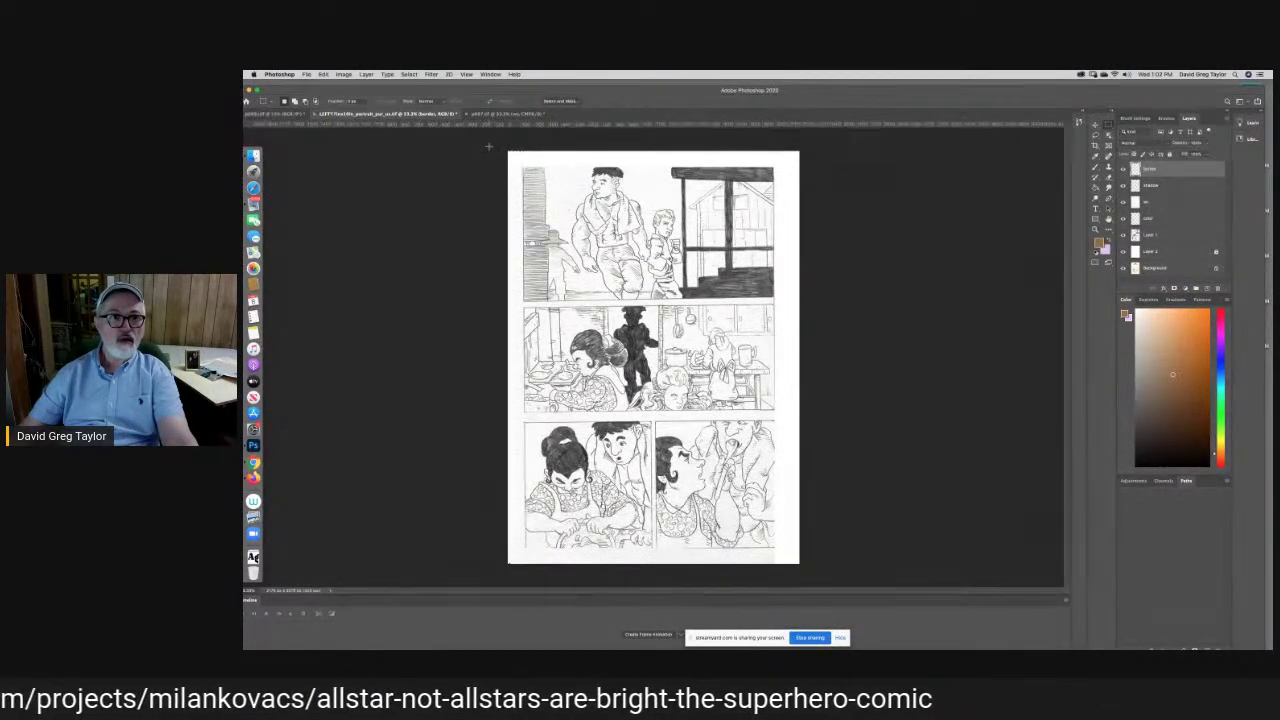
left_click_drag(497, 147, 525, 581)
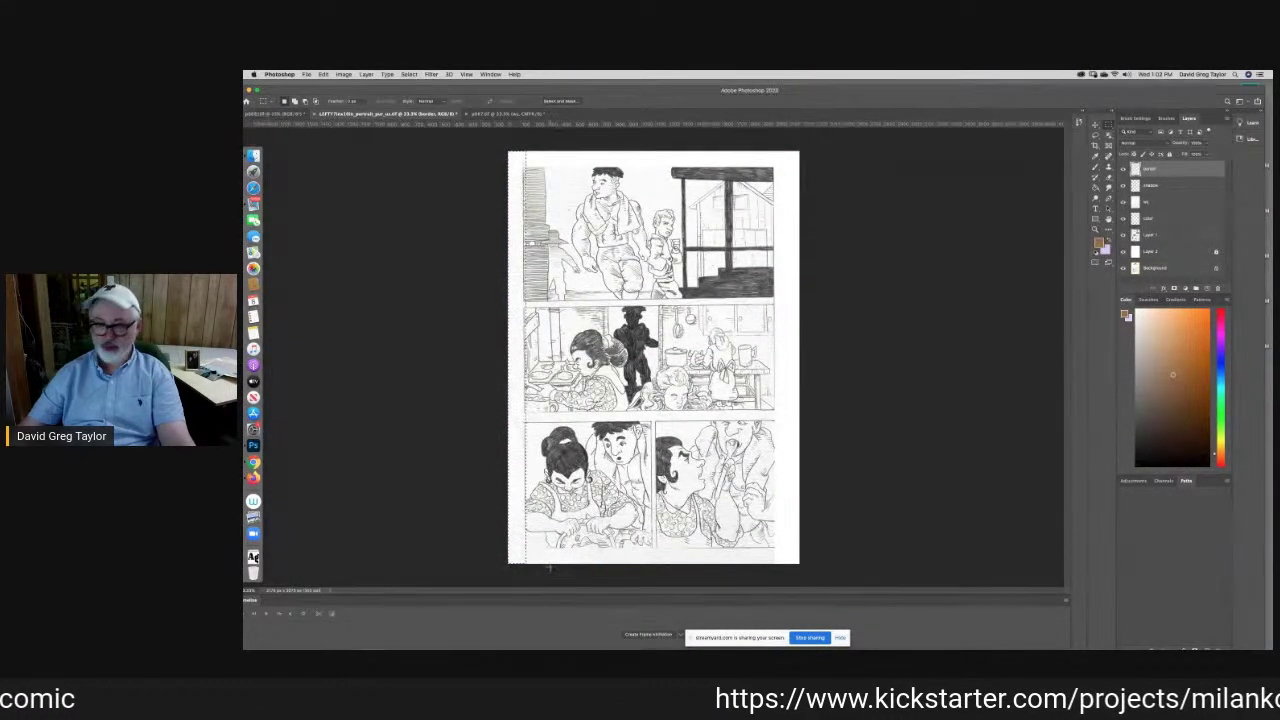
key("super+d")
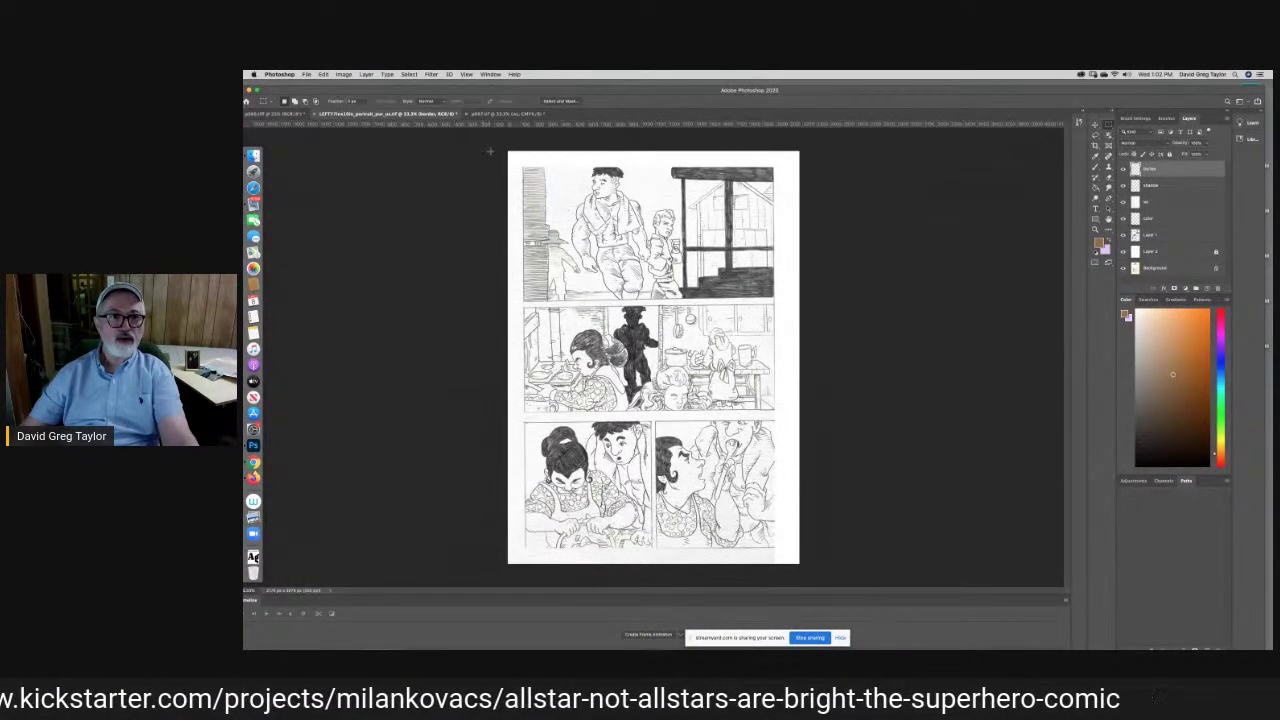
left_click_drag(491, 150, 506, 149)
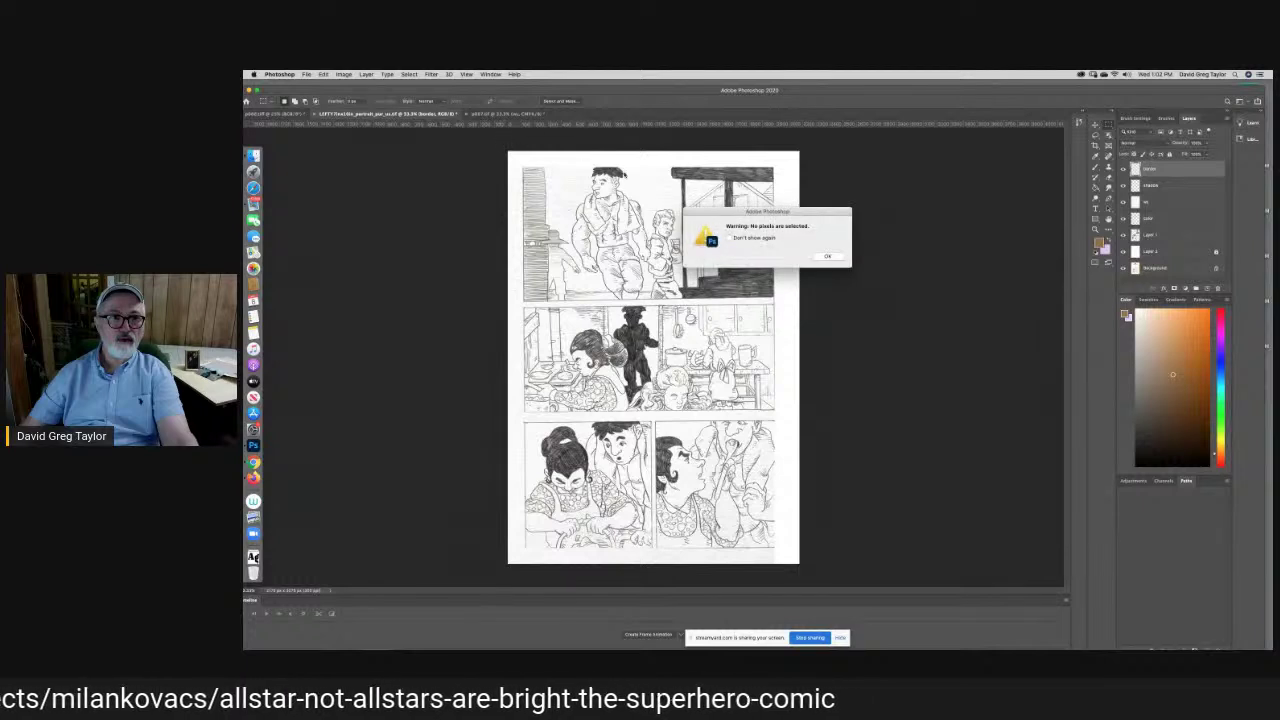
left_click(824, 258)
On the border layer, select the full-height margin strip left of the panels and fill it with white
left_click_drag(506, 150, 520, 577)
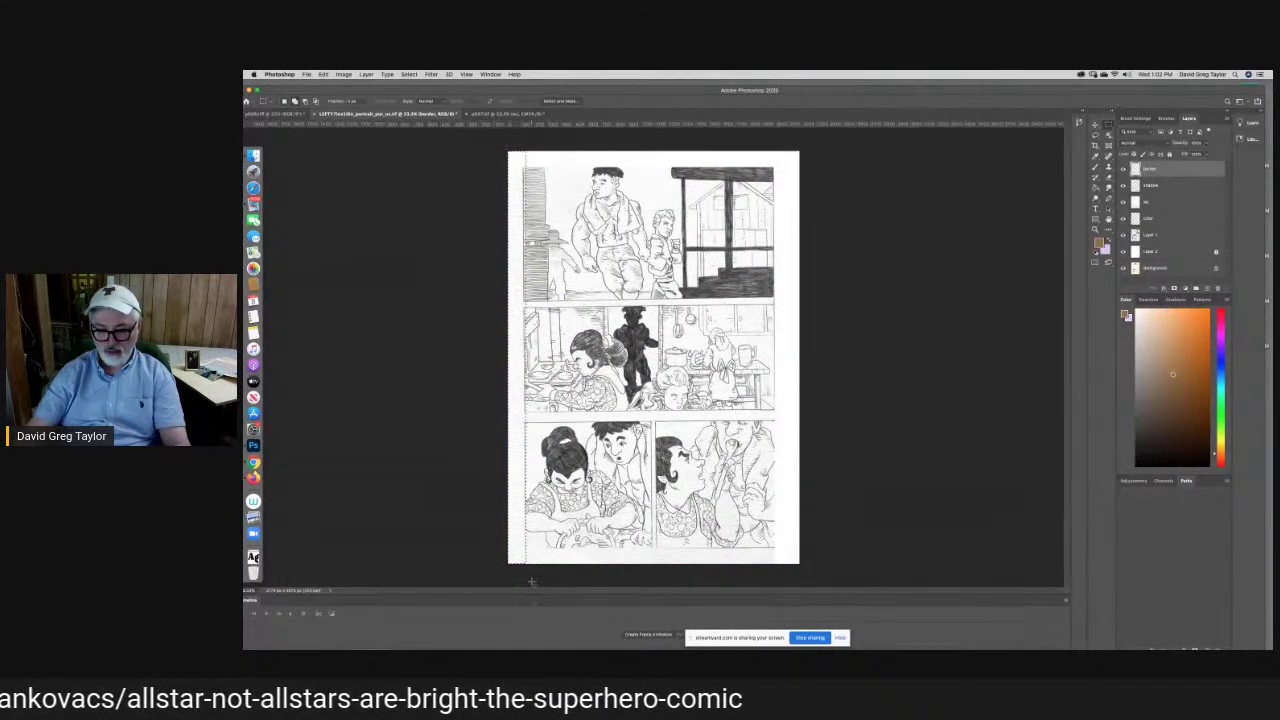
key("shift+BackSpace")
key("Return")
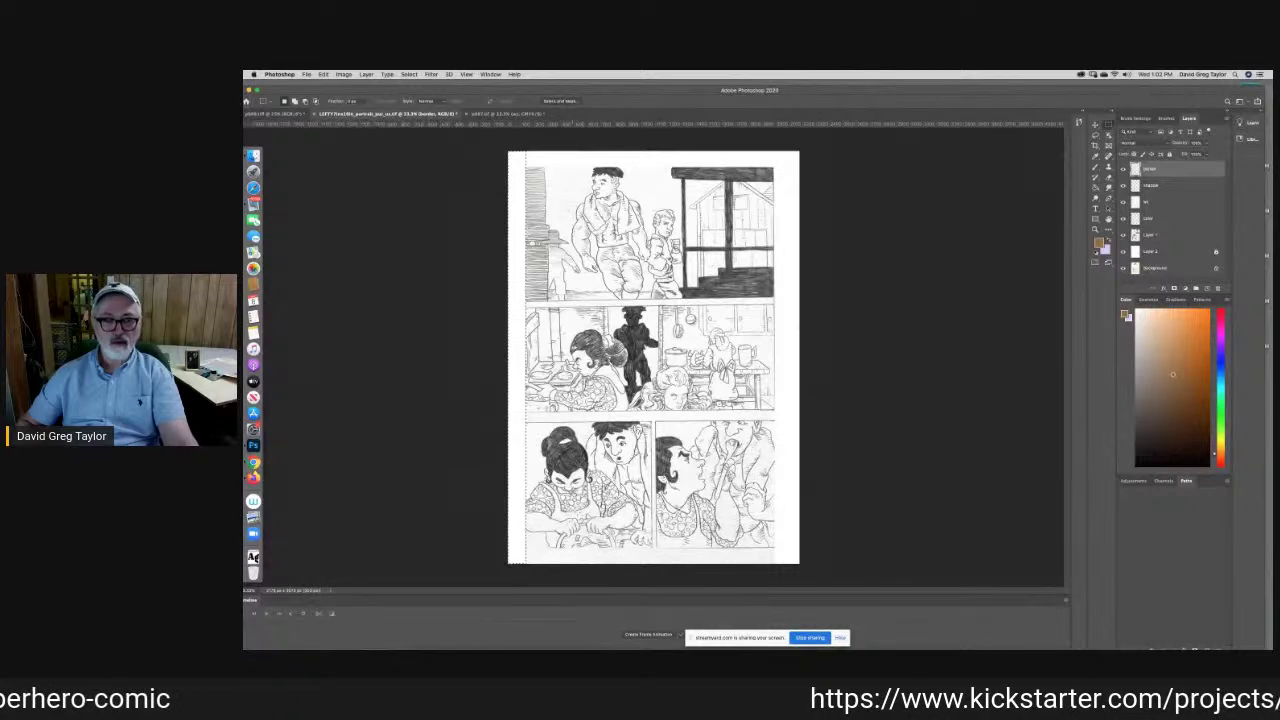
Select the strip below the bottom panels across the full page width, fill it with white, and deselect
left_click_drag(814, 571, 472, 547)
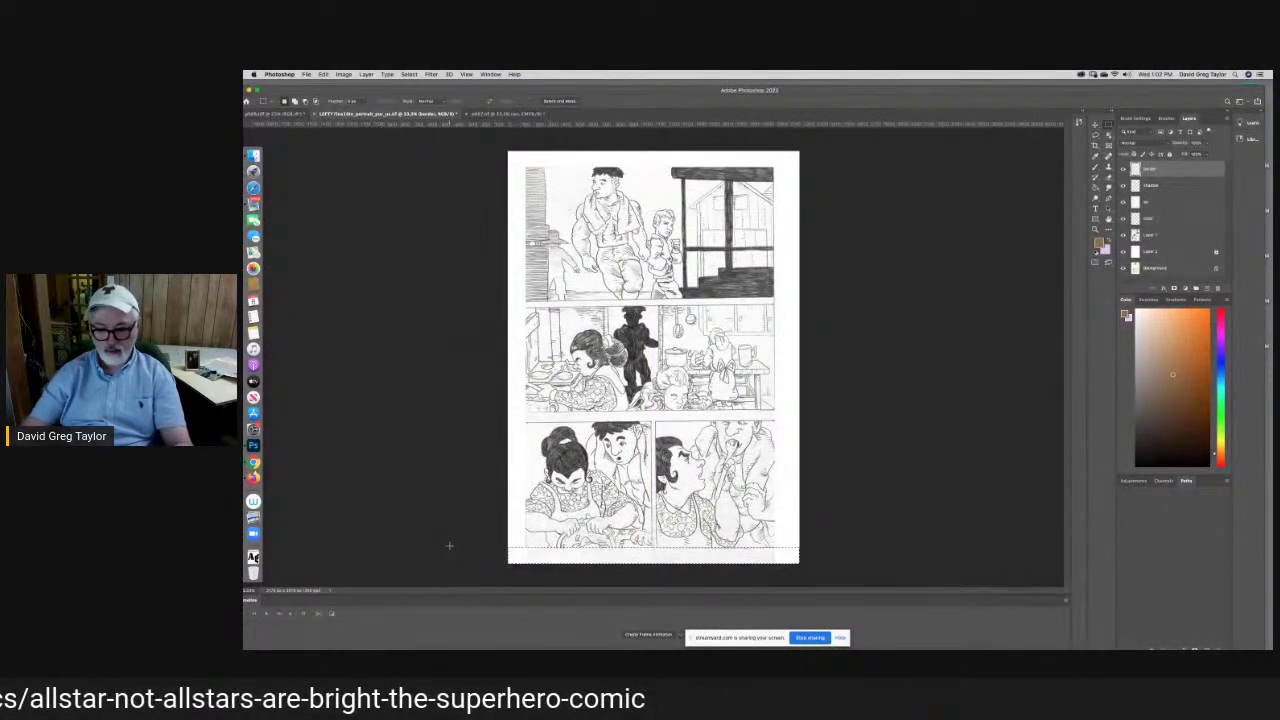
key("shift+F5")
key("Return")
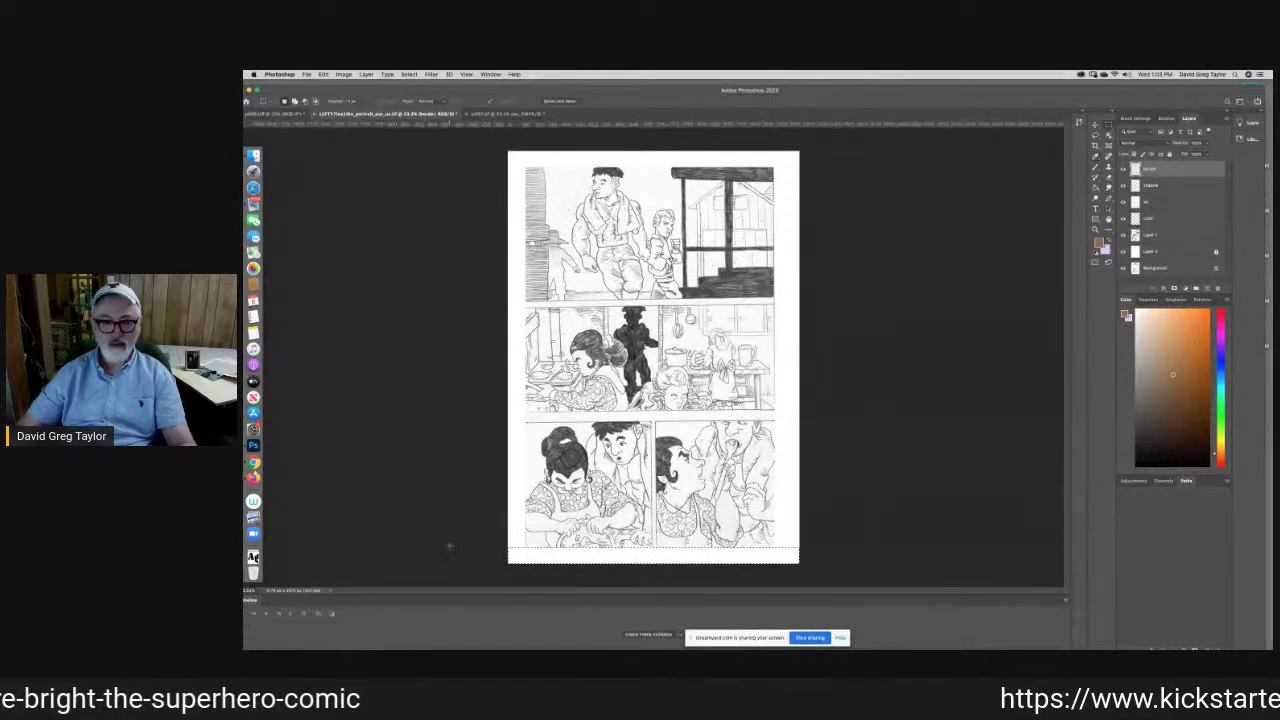
key("super+d")
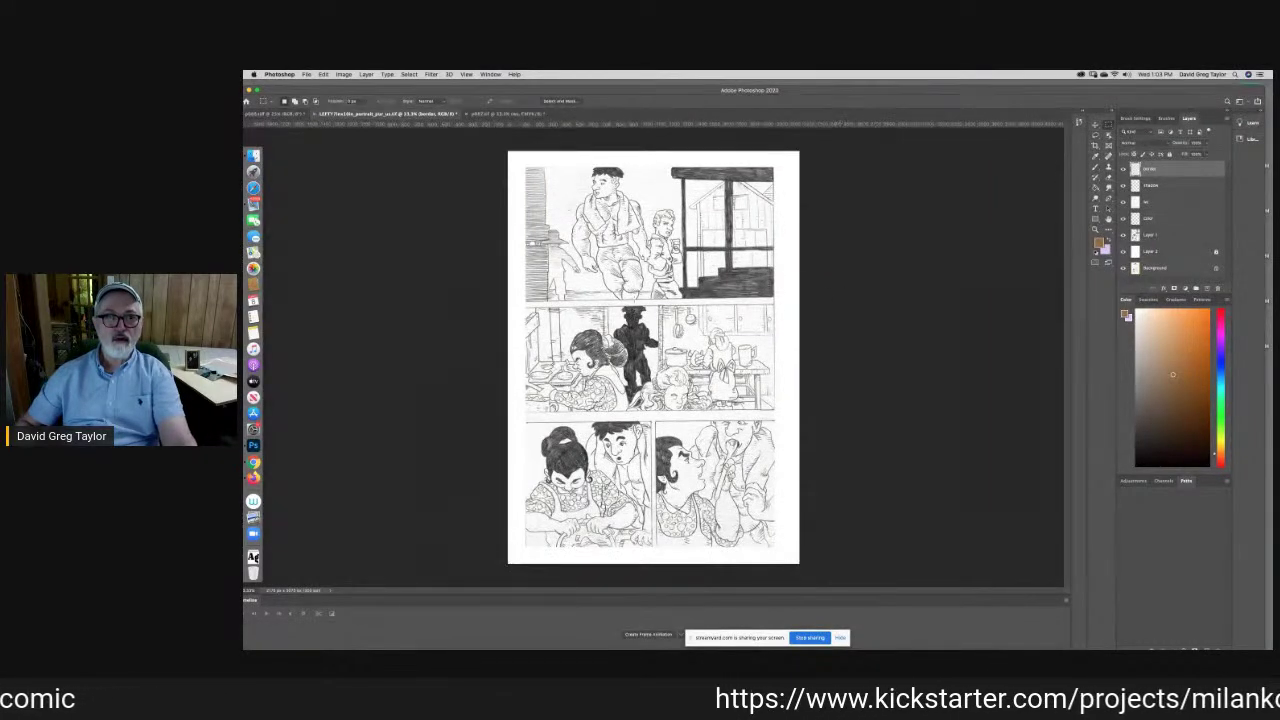
Select the horizontal gutter between the top and middle panels and fill it with white on the border layer
left_click_drag(519, 298, 528, 288)
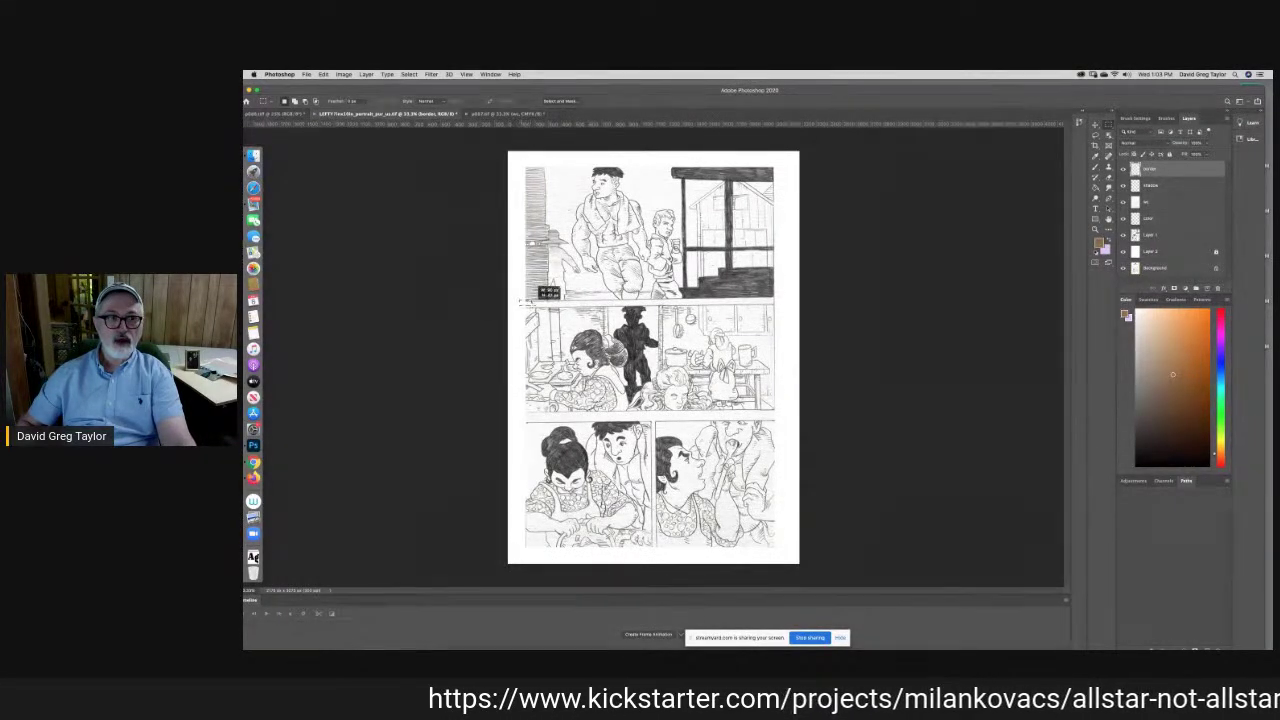
left_click_drag(770, 298, 779, 300)
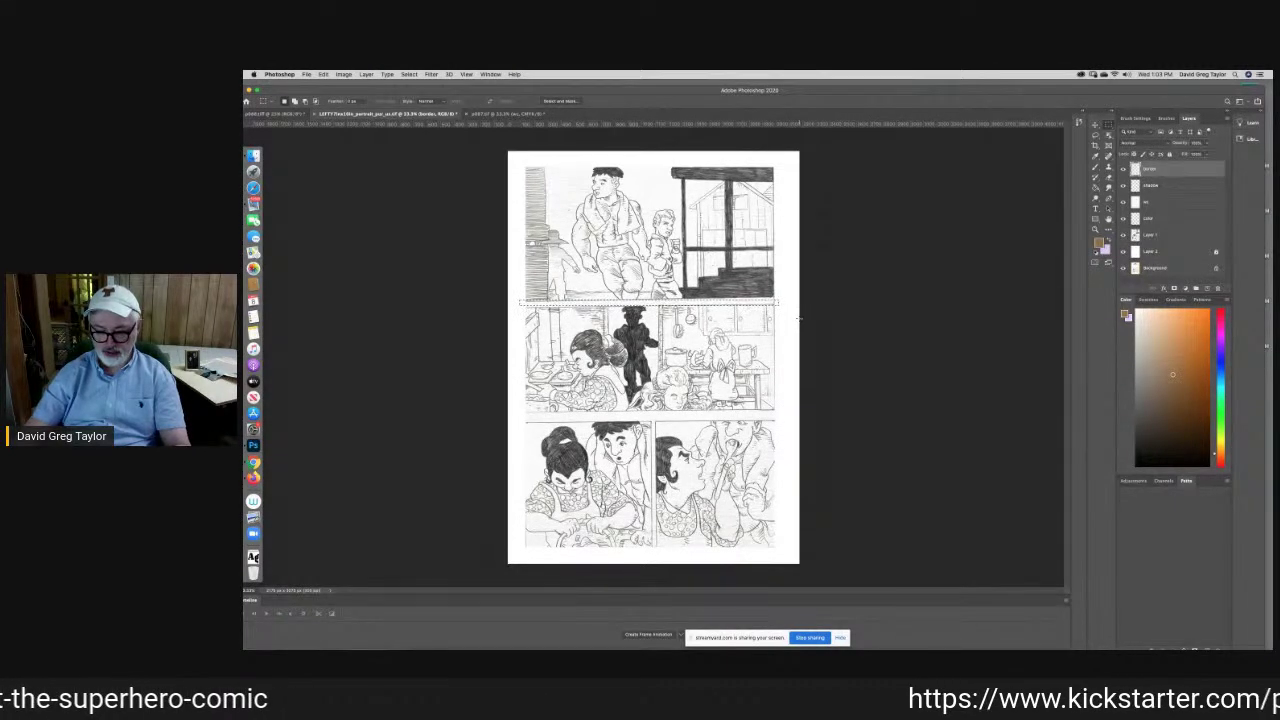
key("shift+BackSpace")
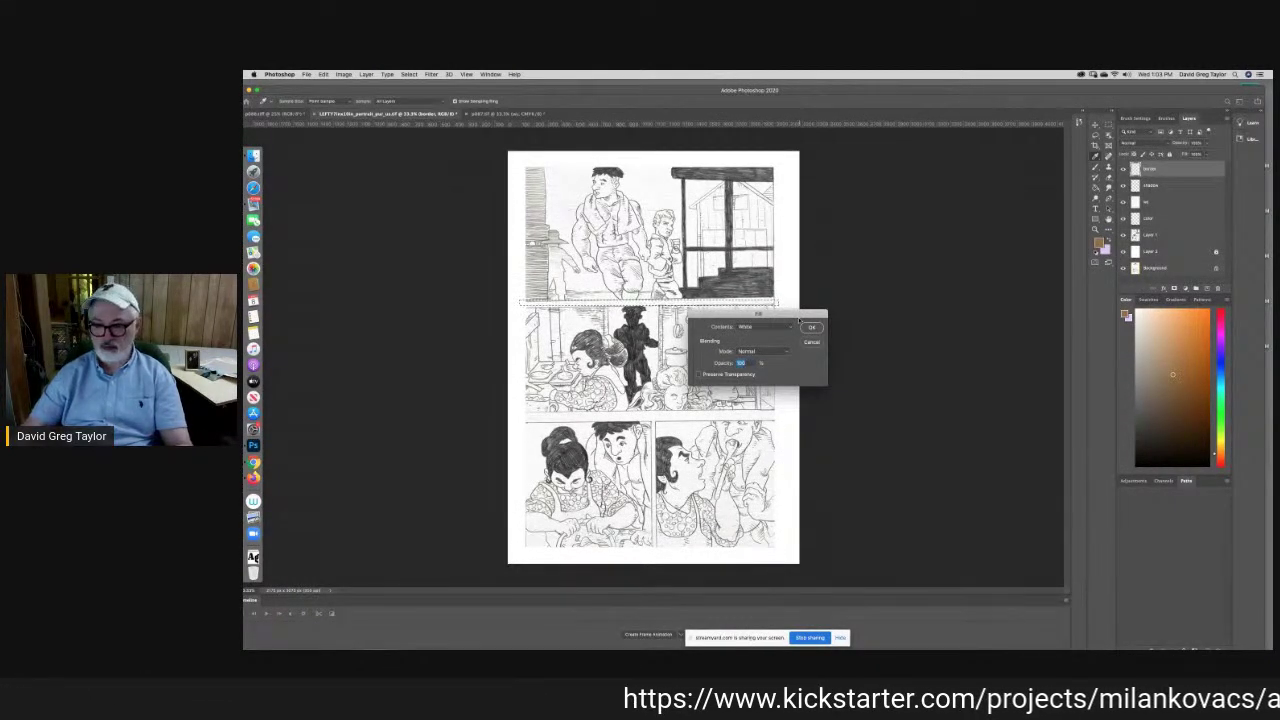
left_click(801, 323)
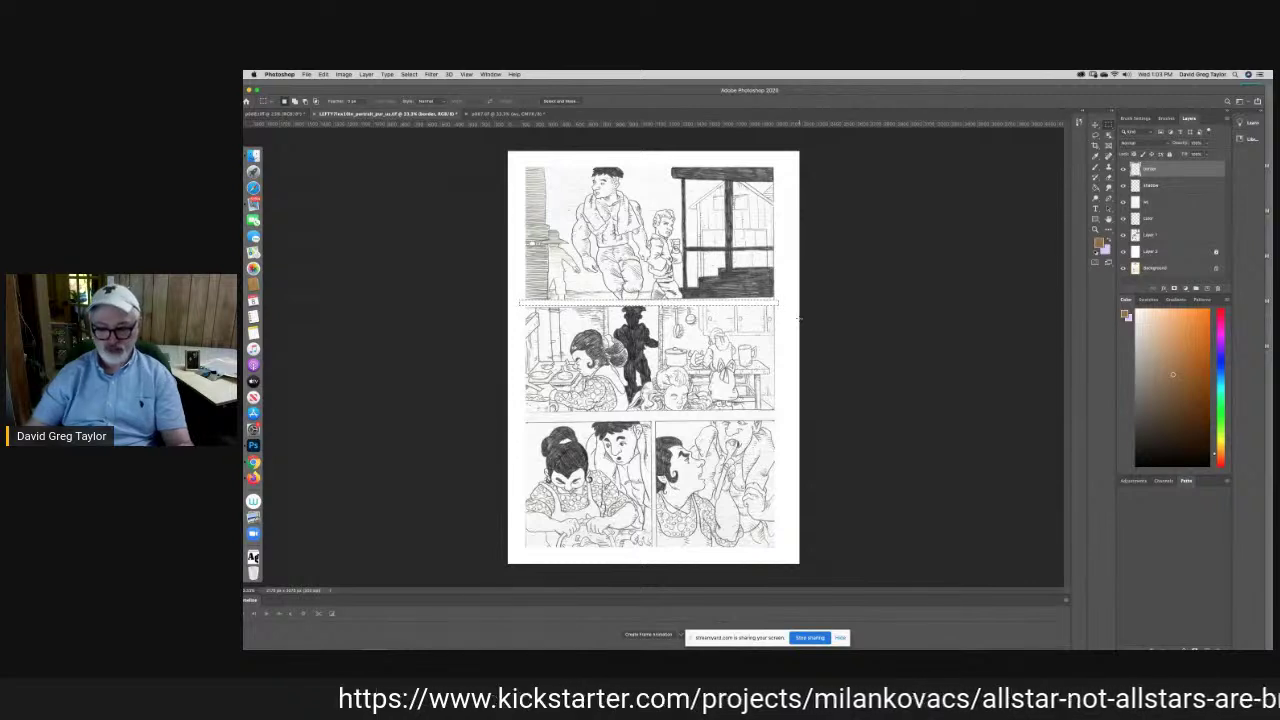
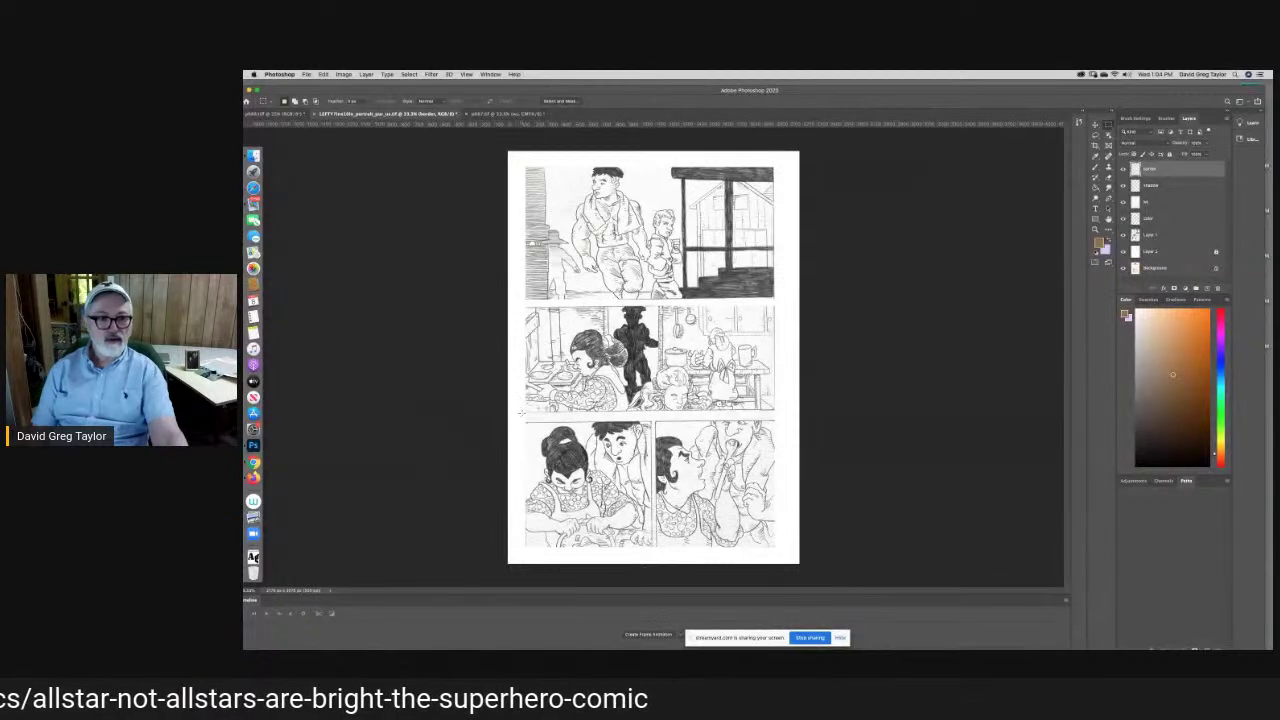
Select the horizontal gutter between the middle panel and the bottom row, fill it with white, and deselect
left_click_drag(521, 410, 795, 420)
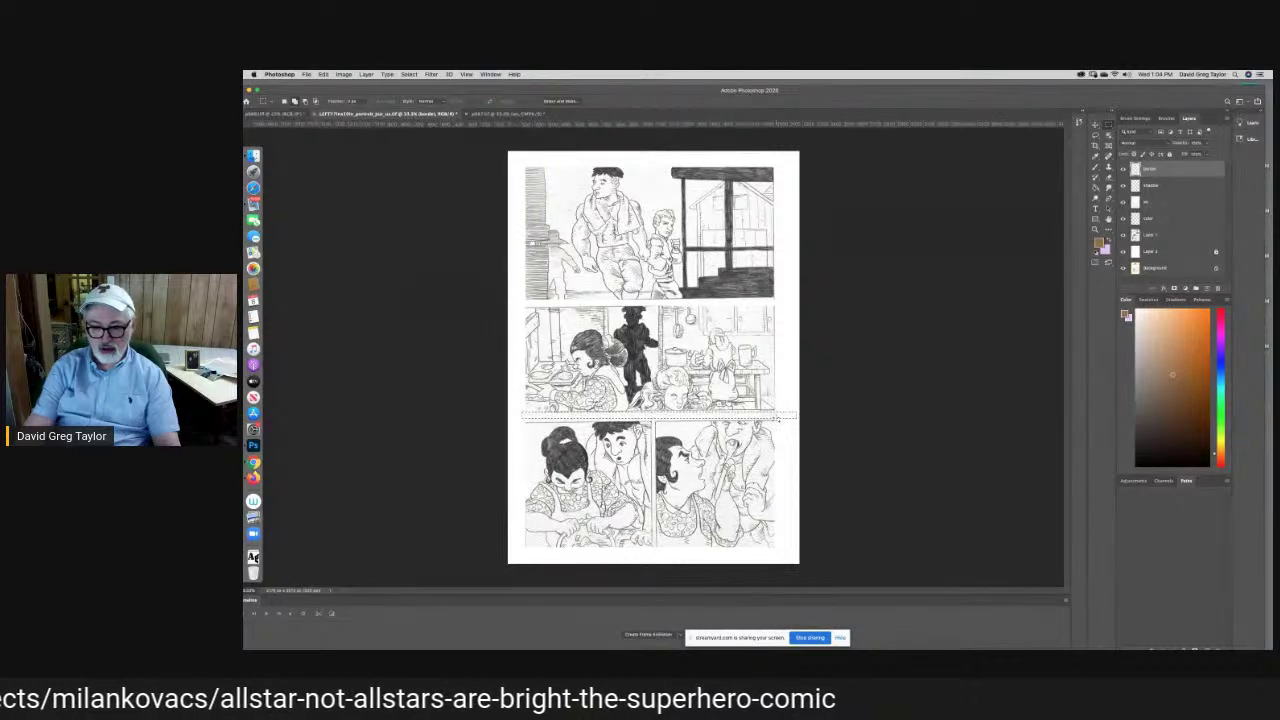
key("shift+BackSpace")
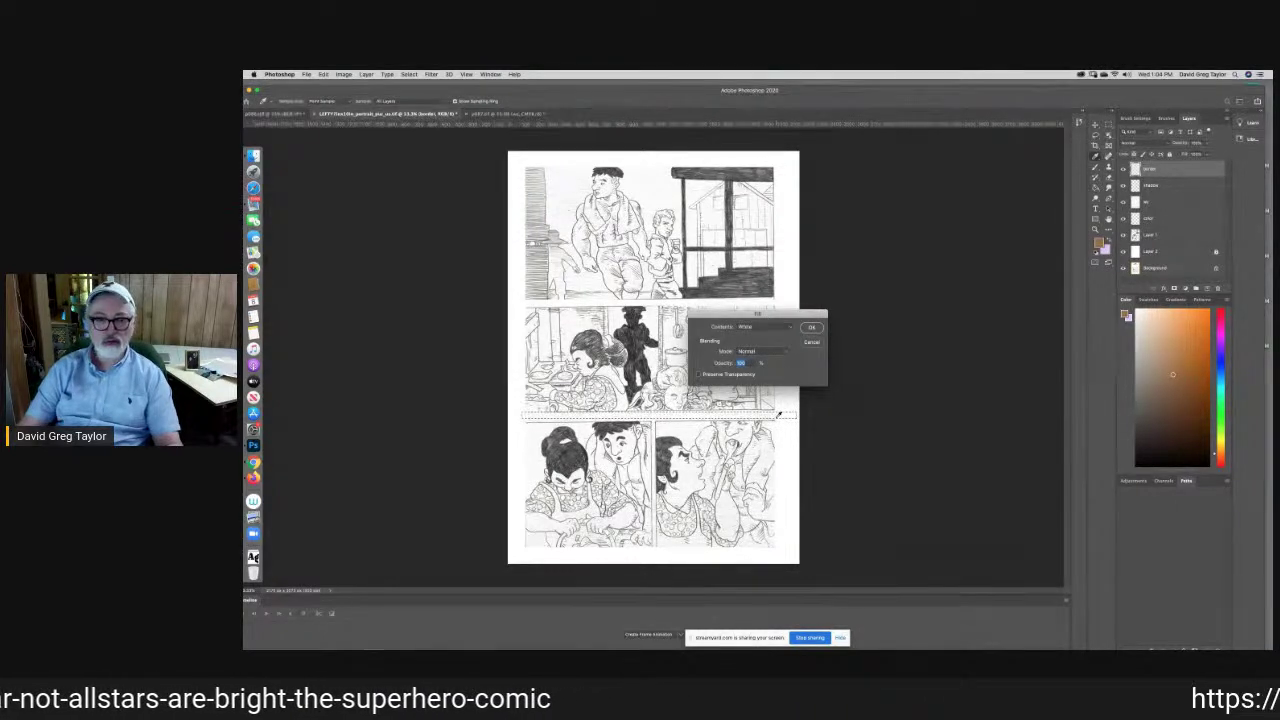
key("Return")
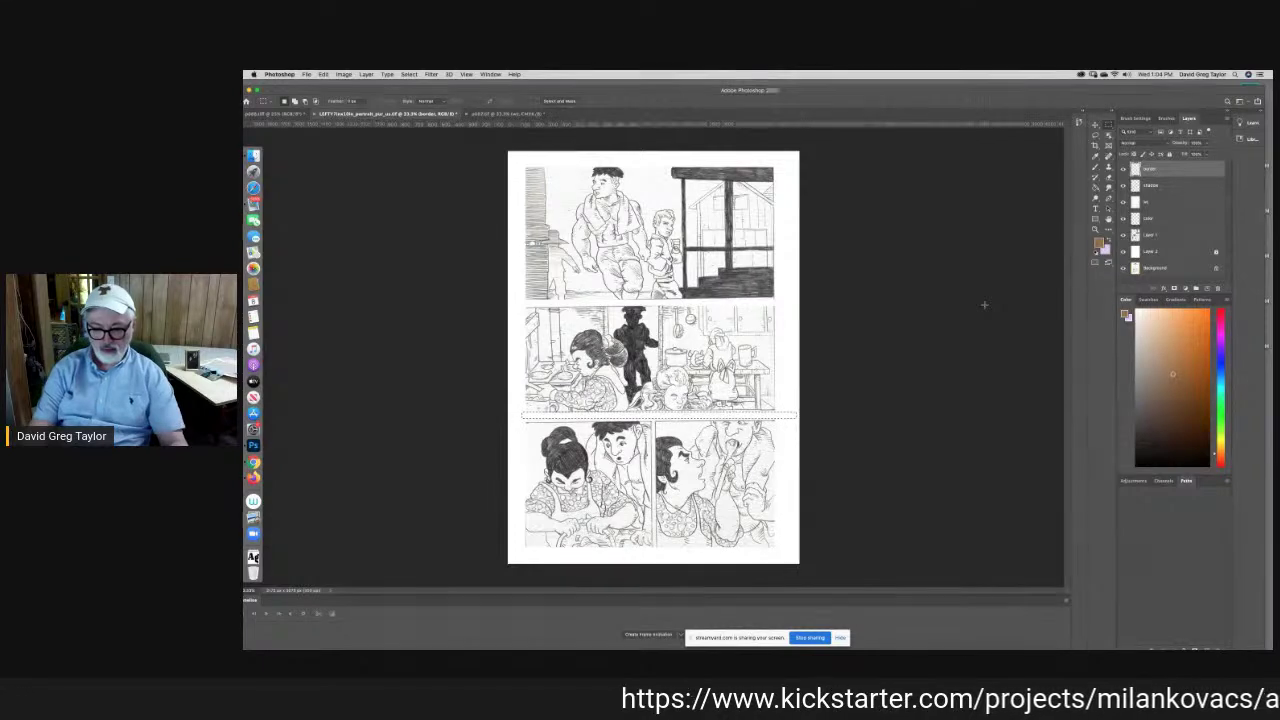
key("super+d")
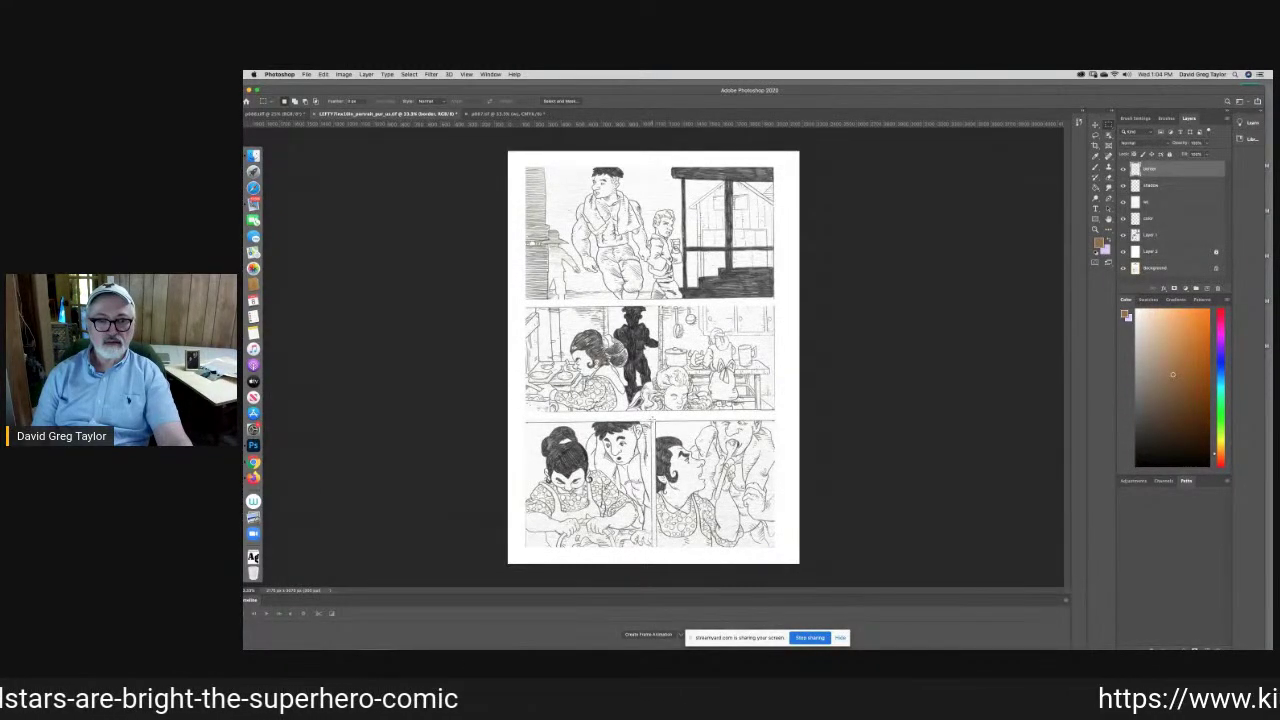
Fill the vertical gutter between the two bottom panels with white, deselect, and lock the border layer
left_click_drag(650, 418, 650, 565)
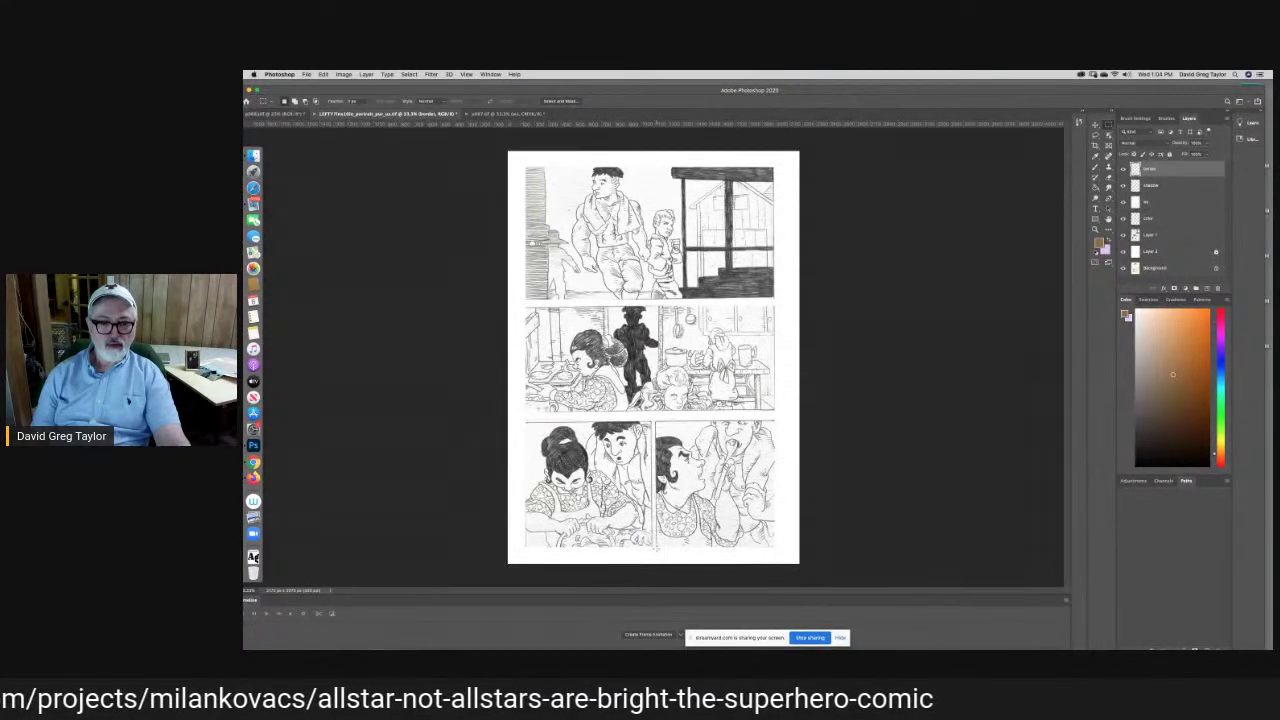
left_click_drag(656, 547, 656, 400)
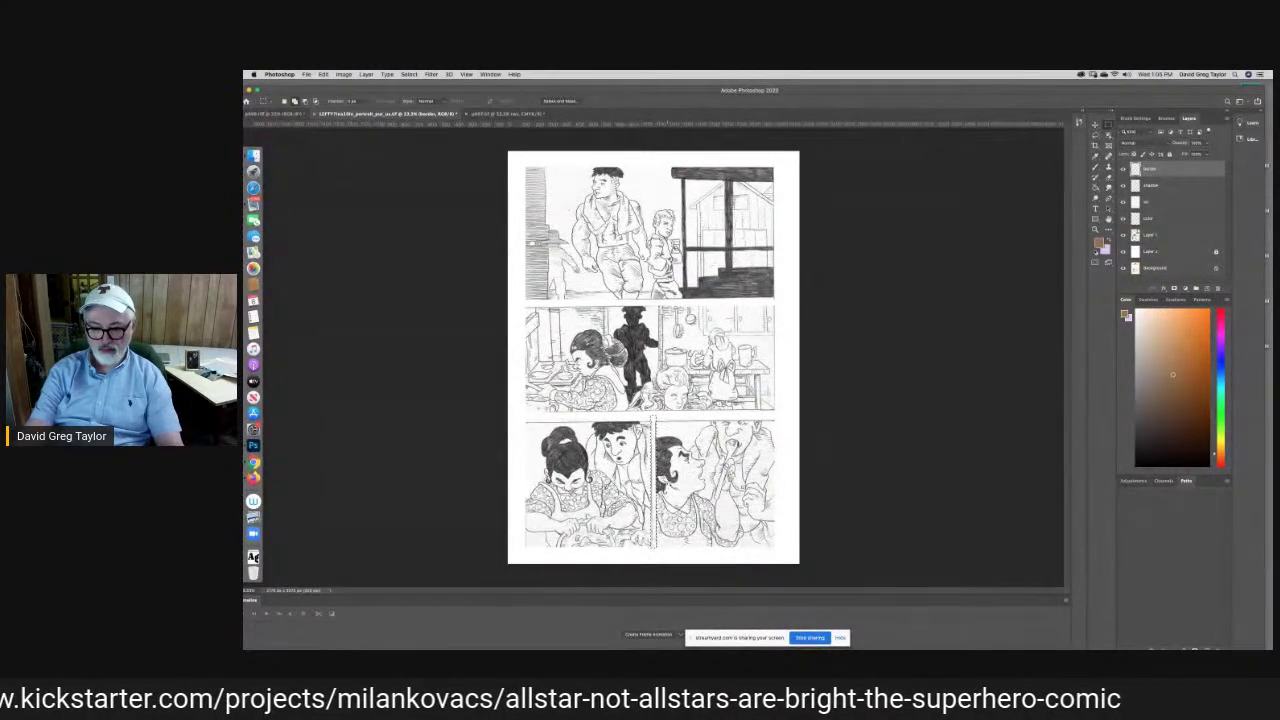
key("shift+BackSpace")
key("Return")
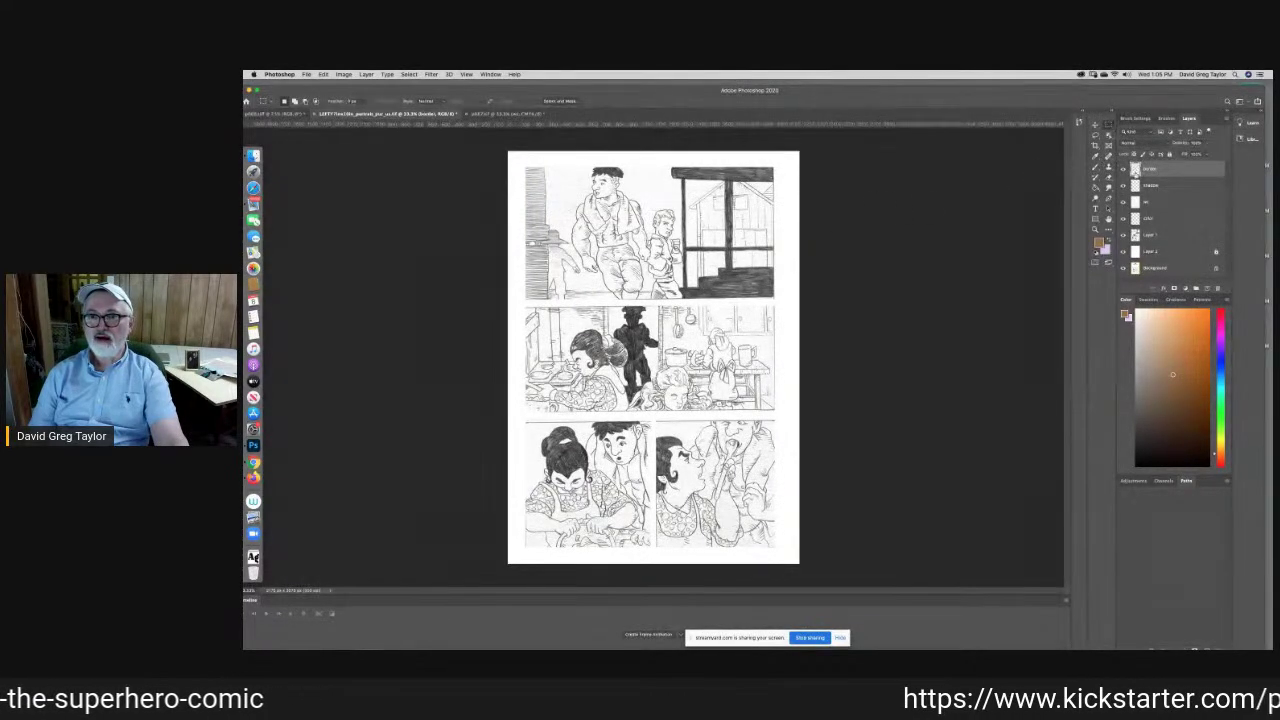
left_click(1170, 154)
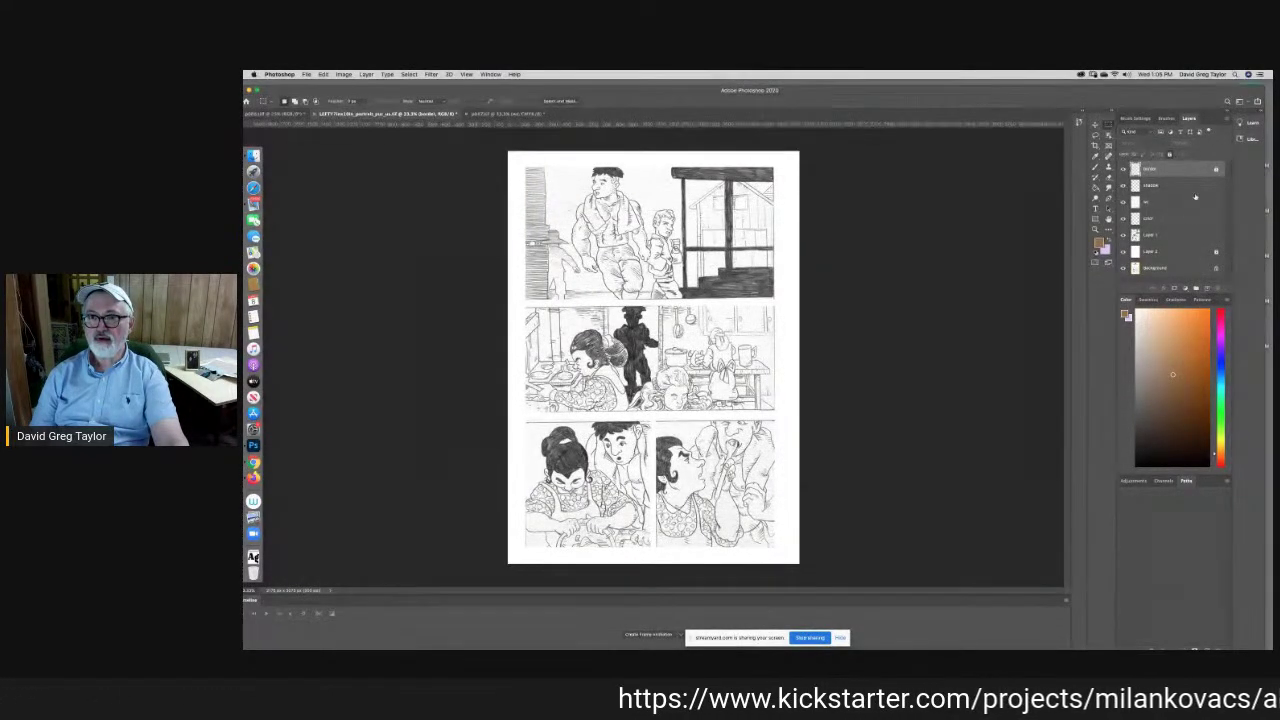
On Layer 1, select the bottom-right panel's artwork, stretch its top edge slightly upward to the gutter, apply the transform, and deselect
left_click(1172, 236)
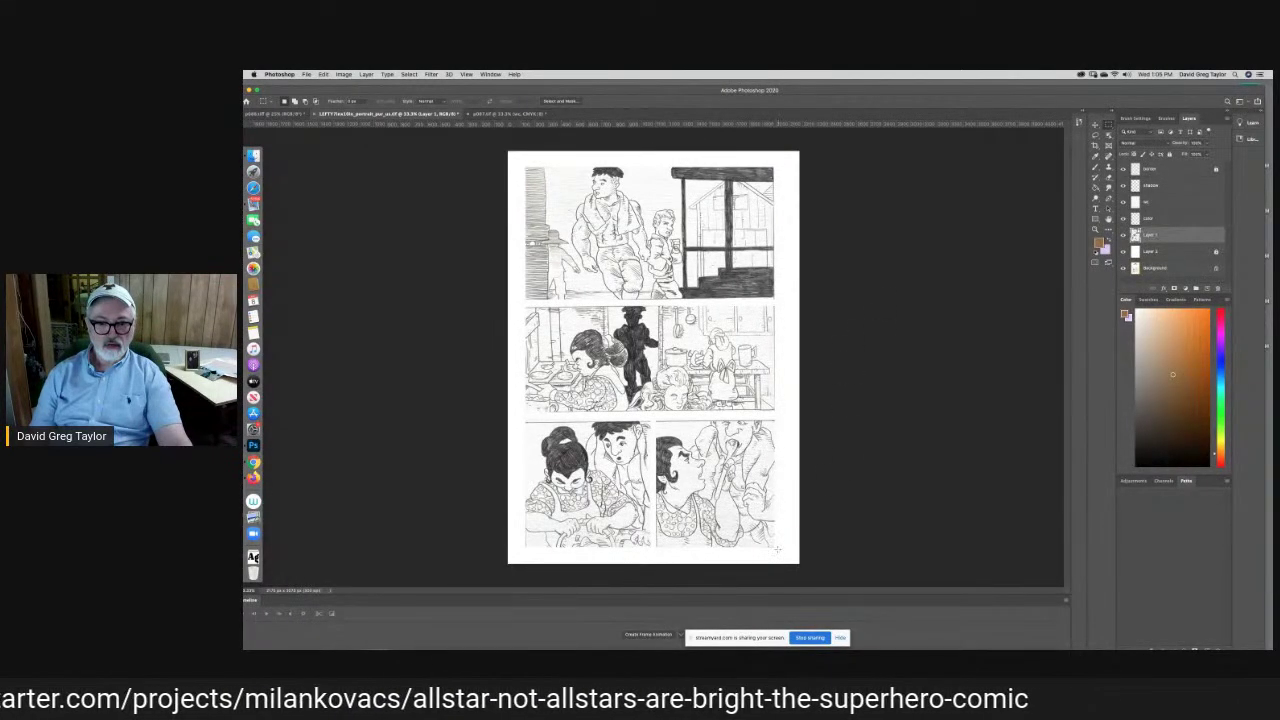
left_click_drag(777, 549, 655, 418)
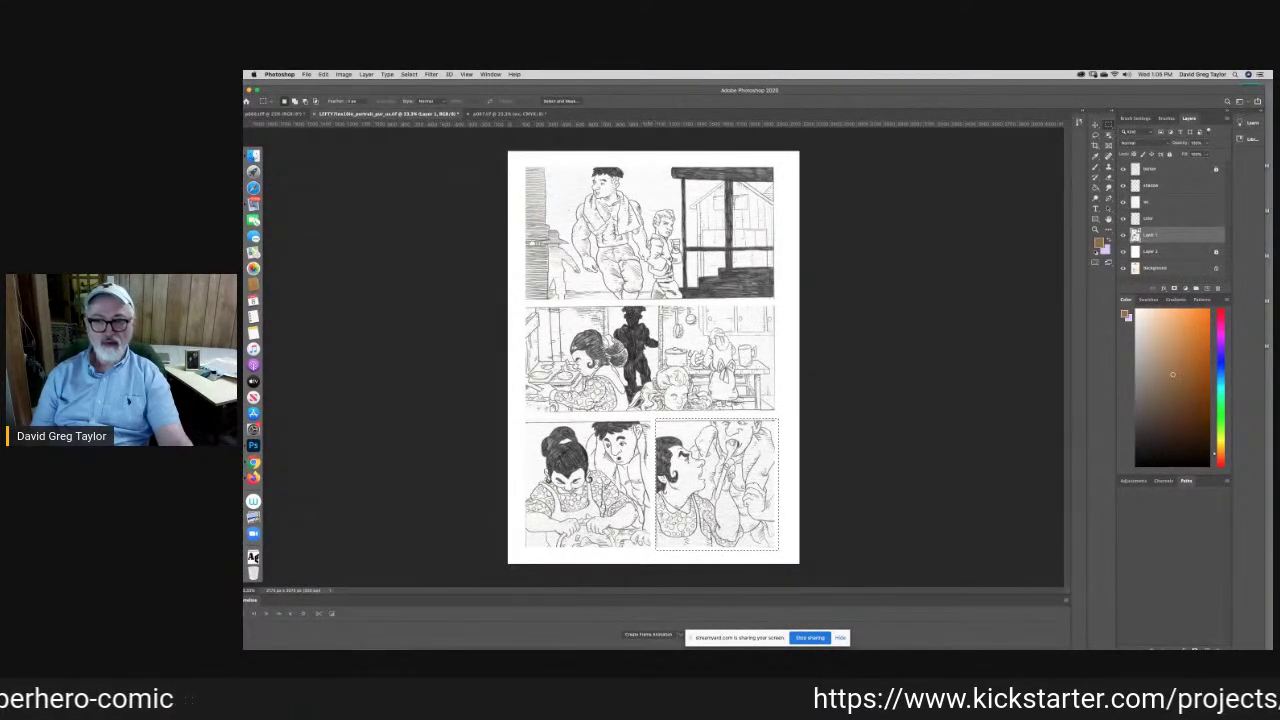
key("v")
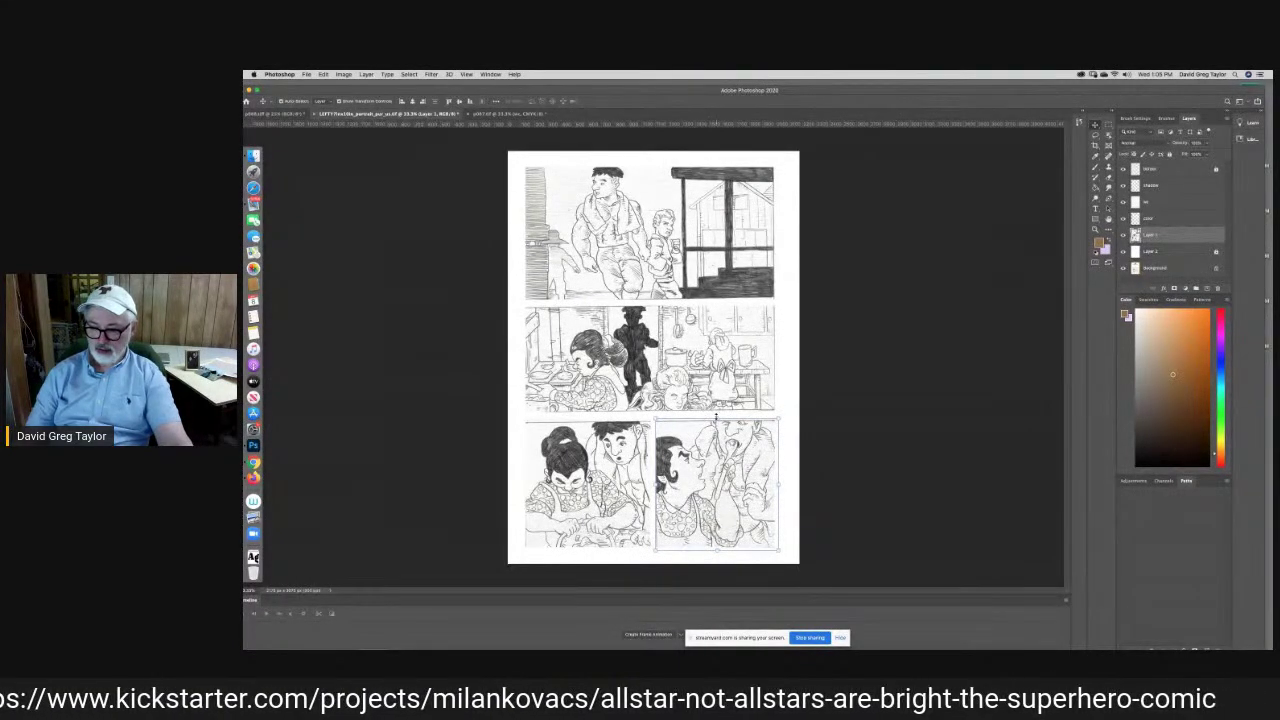
left_click(716, 417)
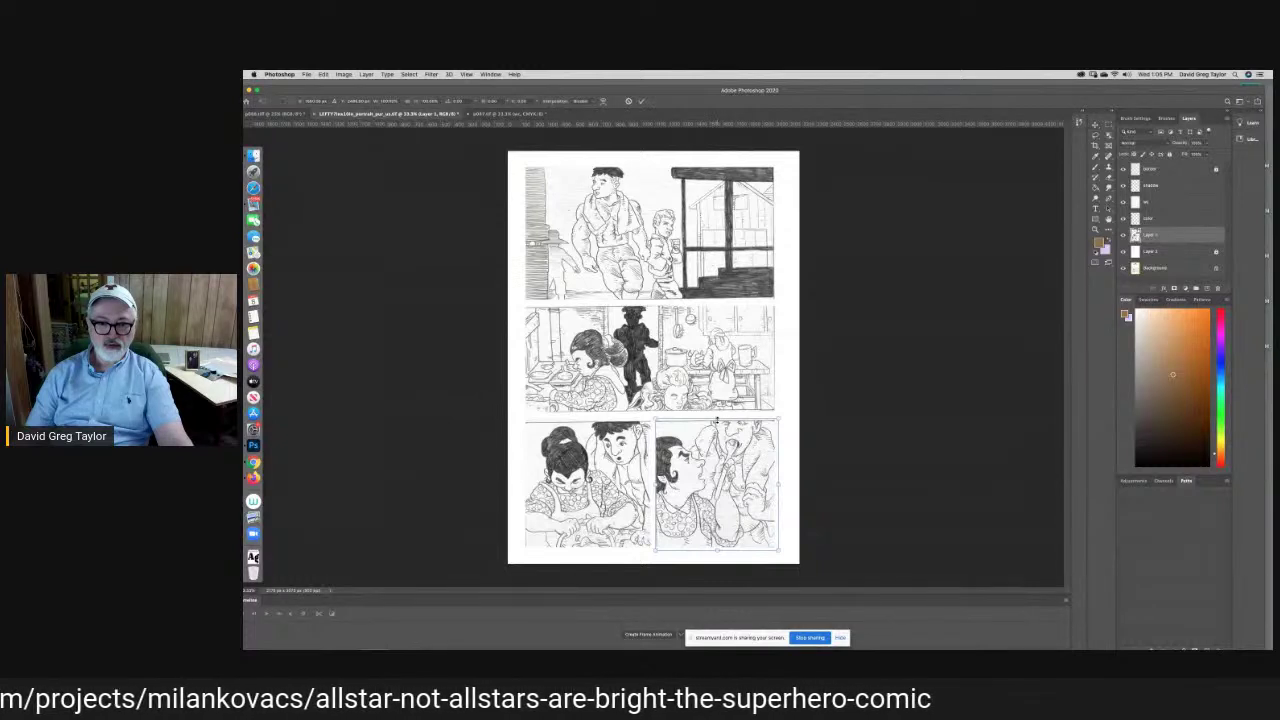
left_click_drag(716, 419, 716, 416)
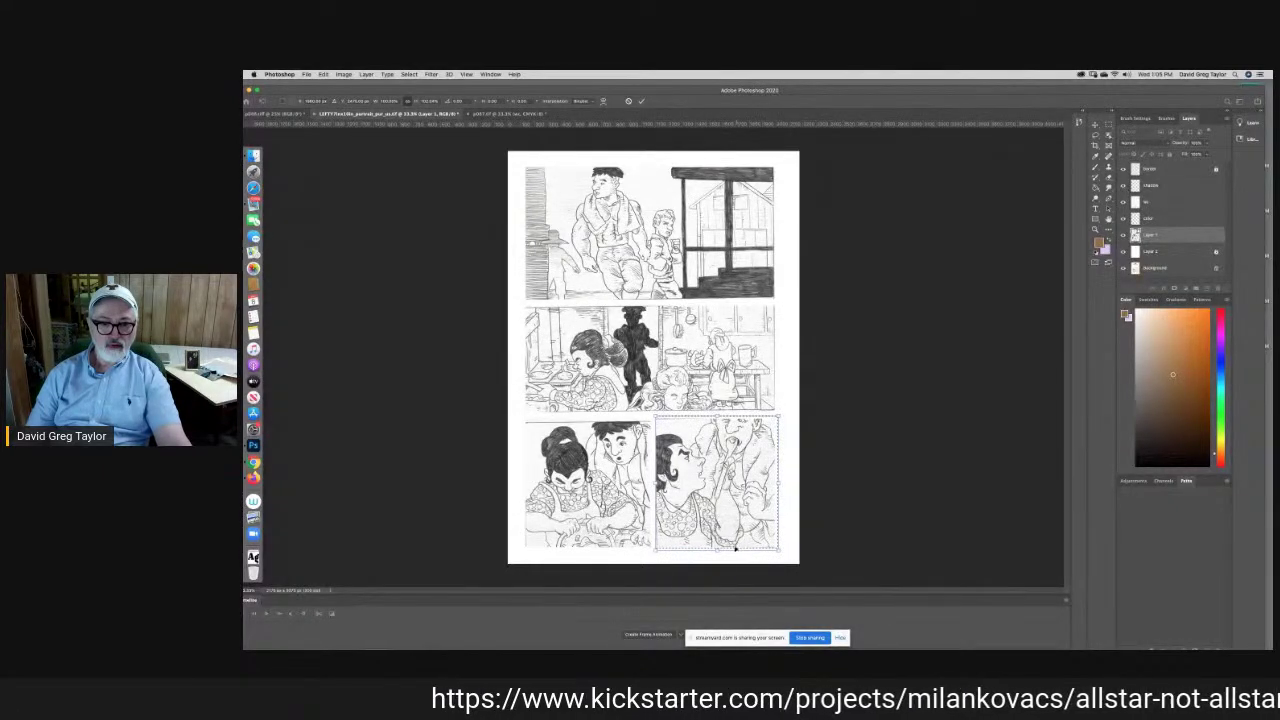
key("Return")
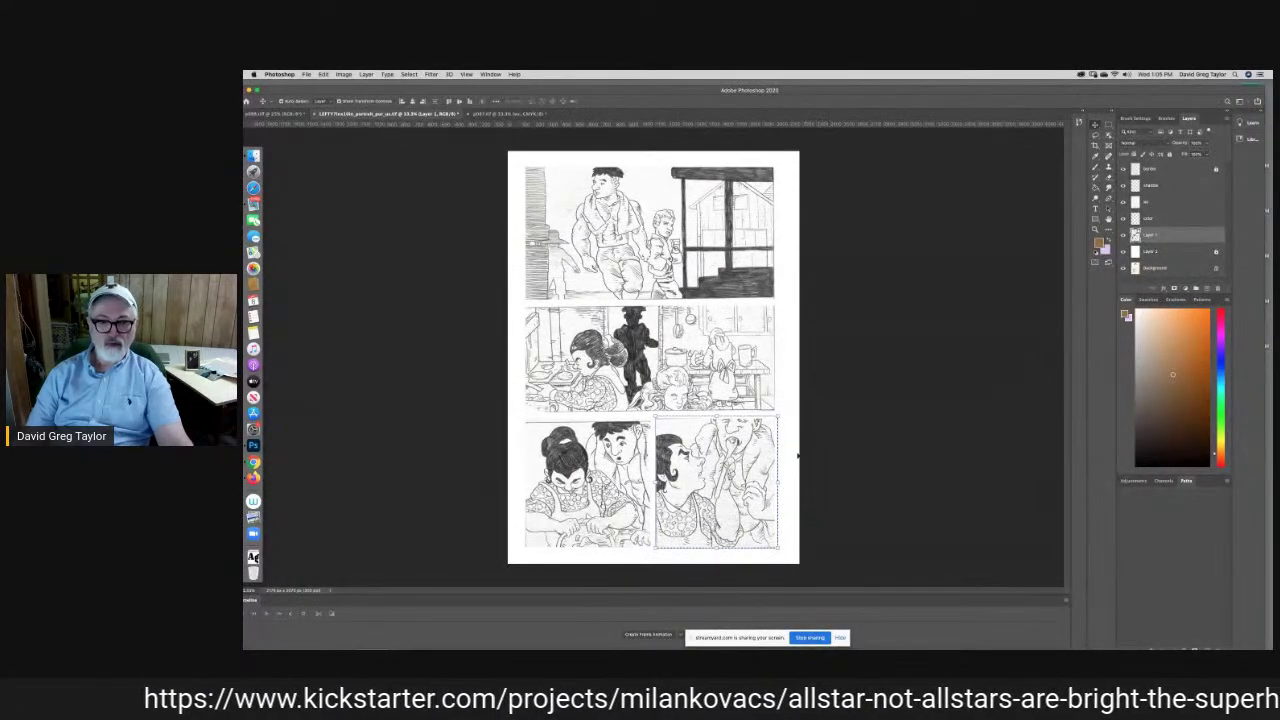
left_click(1108, 125)
left_click(989, 225)
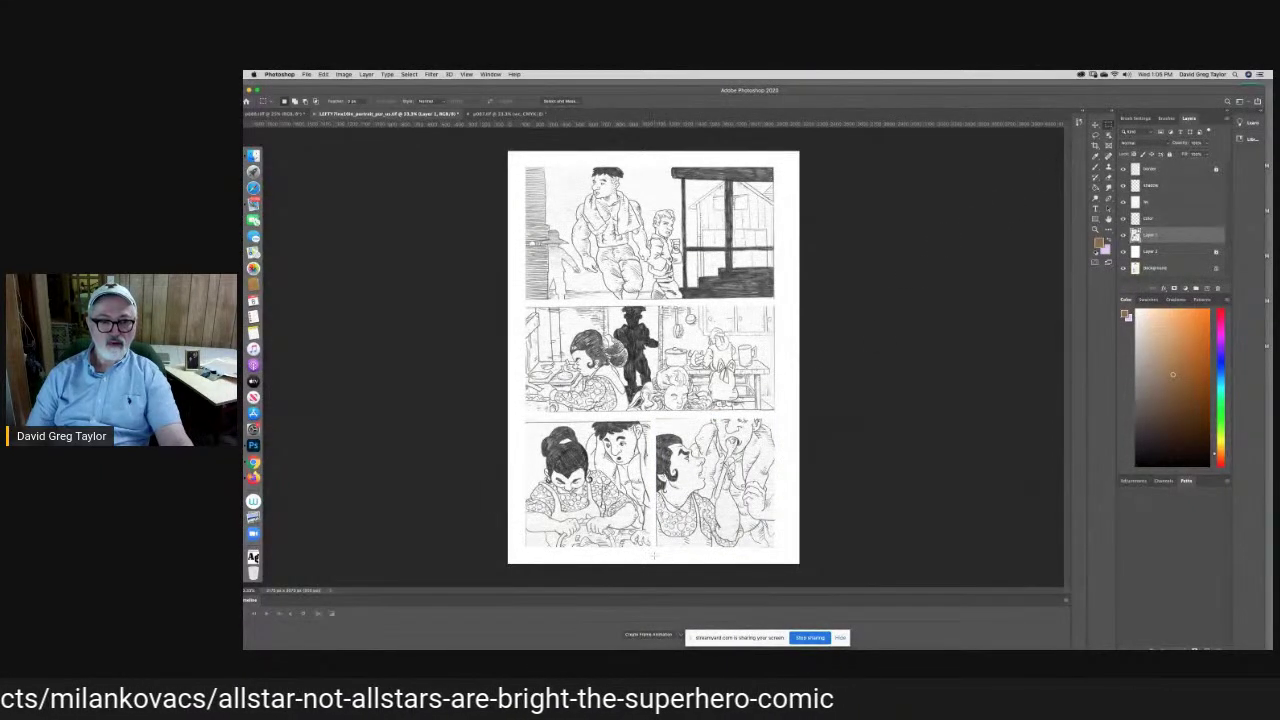
Select the bottom-left panel's artwork on Layer 1, stretch its top edge slightly upward to the gutter, apply it, and deselect
left_click_drag(651, 548, 521, 418)
key("v")
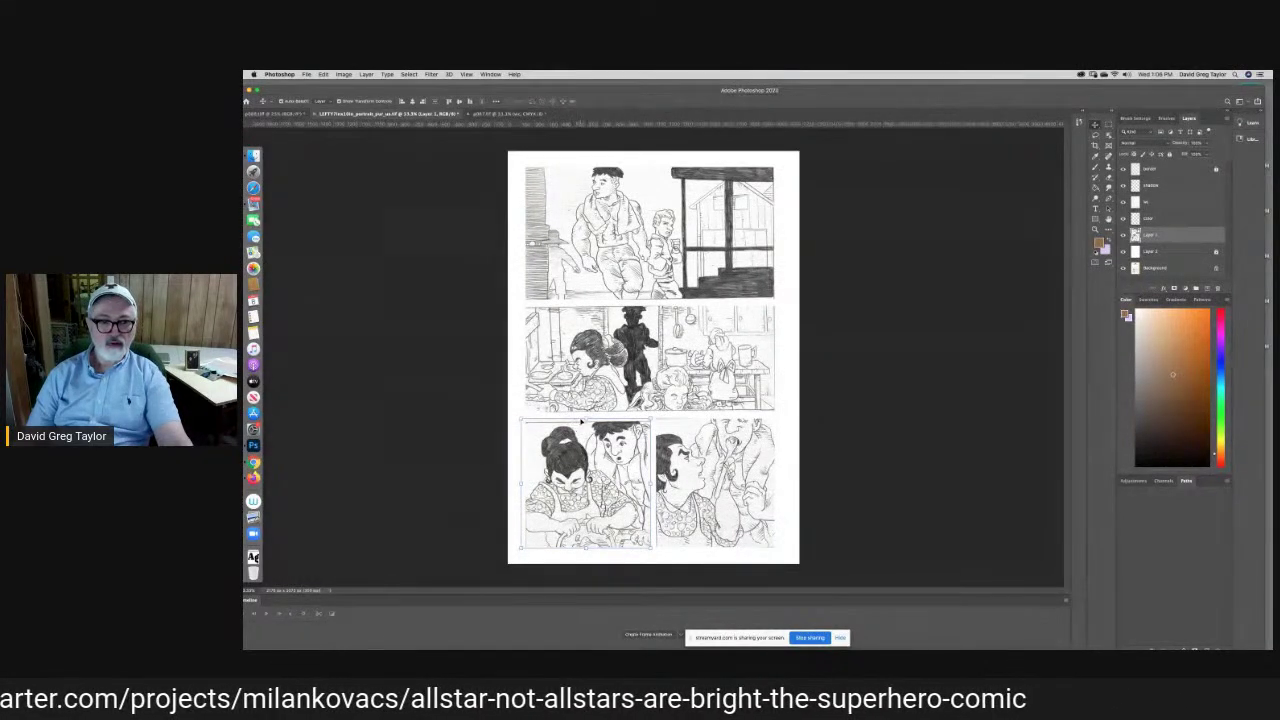
left_click_drag(585, 417, 585, 412)
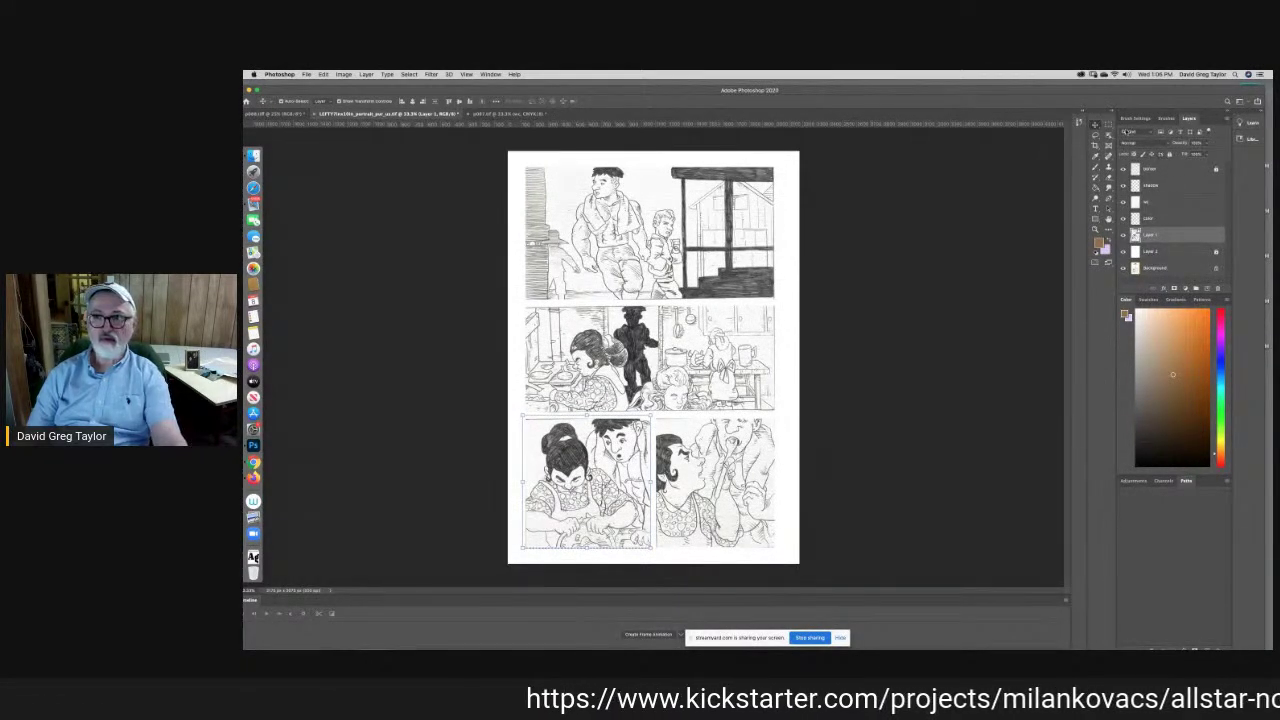
key("Return")
left_click(967, 204)
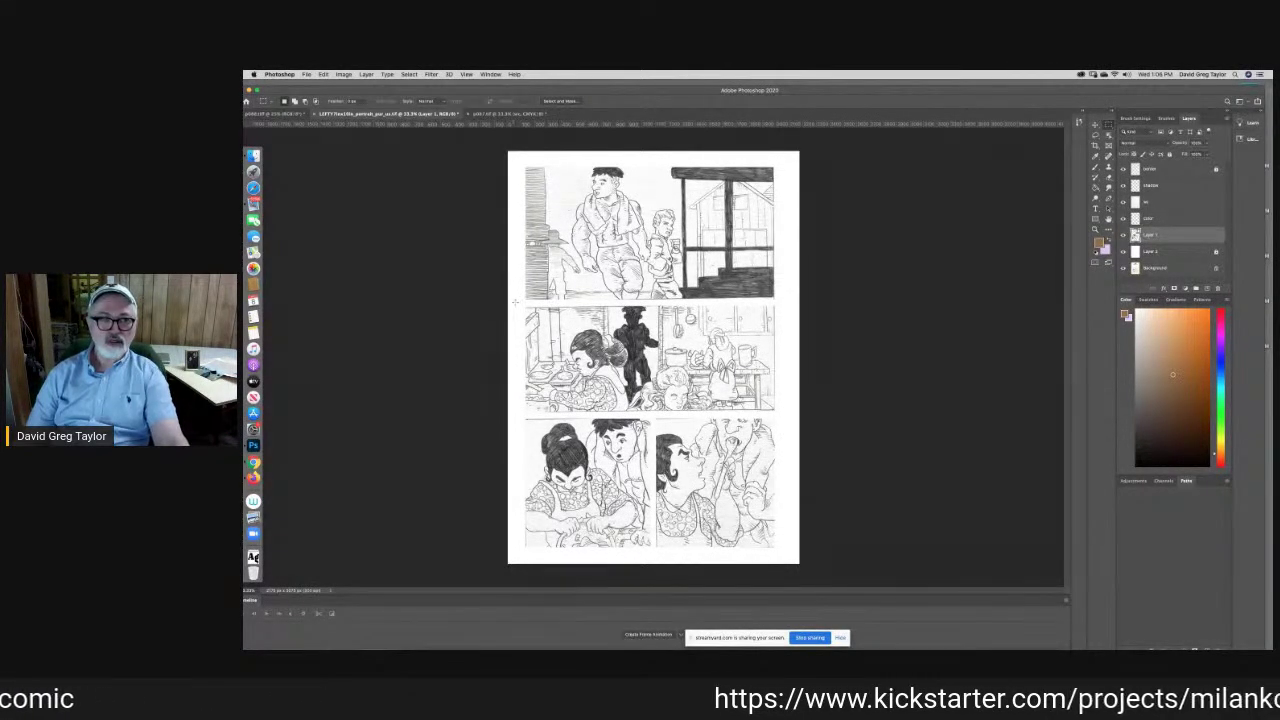
On Layer 1, select the middle panel's artwork, stretch its bottom edge slightly downward to the gutter, apply the transform, and deselect
left_click_drag(521, 303, 777, 412)
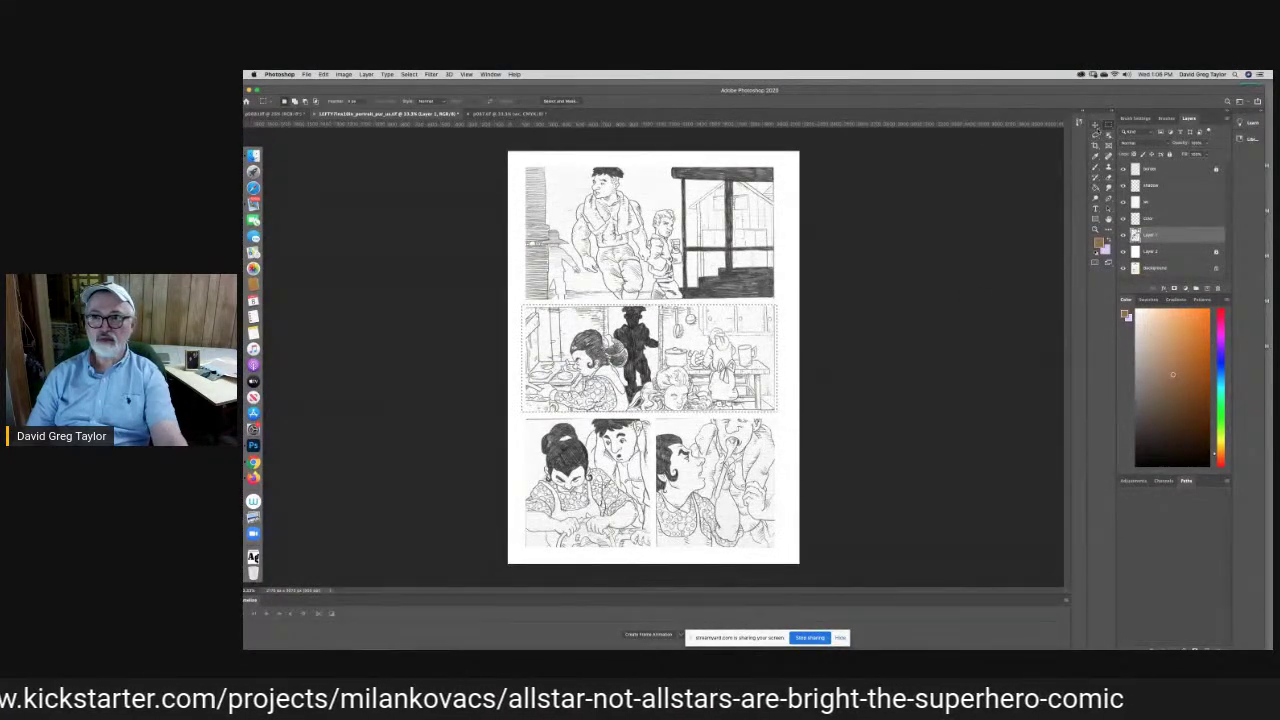
left_click(1095, 124)
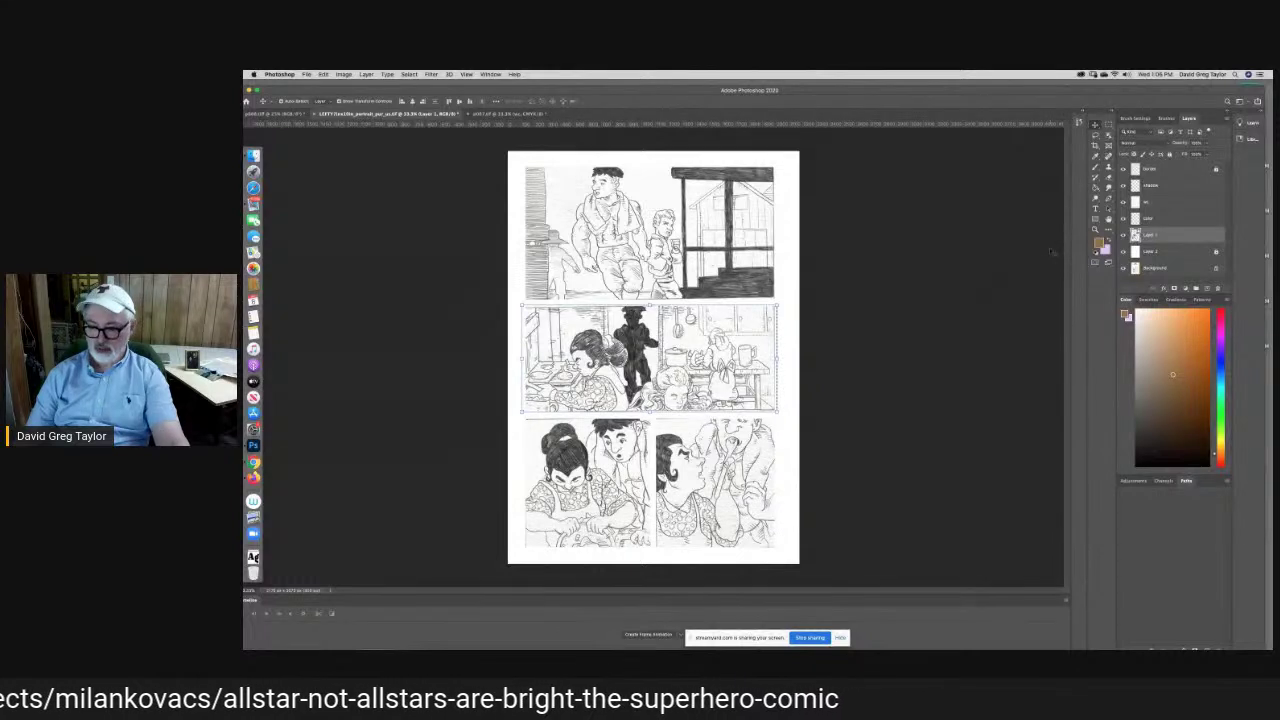
left_click_drag(648, 412, 649, 410)
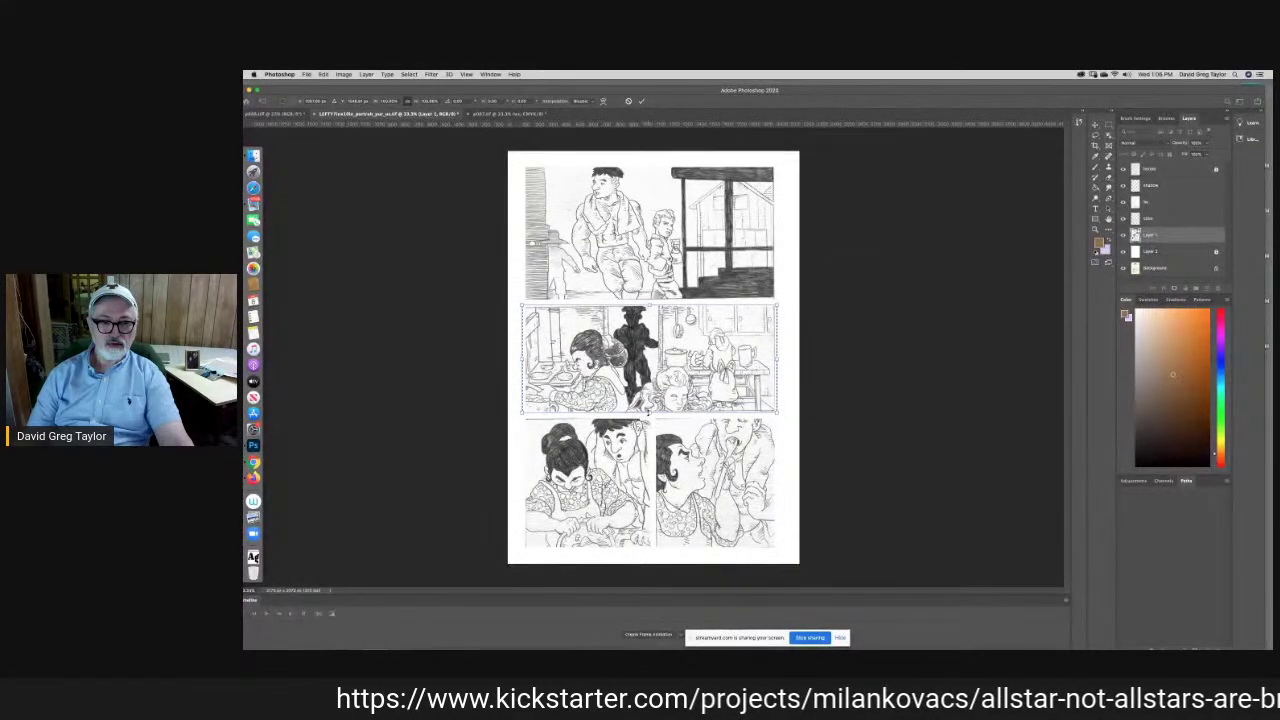
left_click_drag(650, 410, 649, 410)
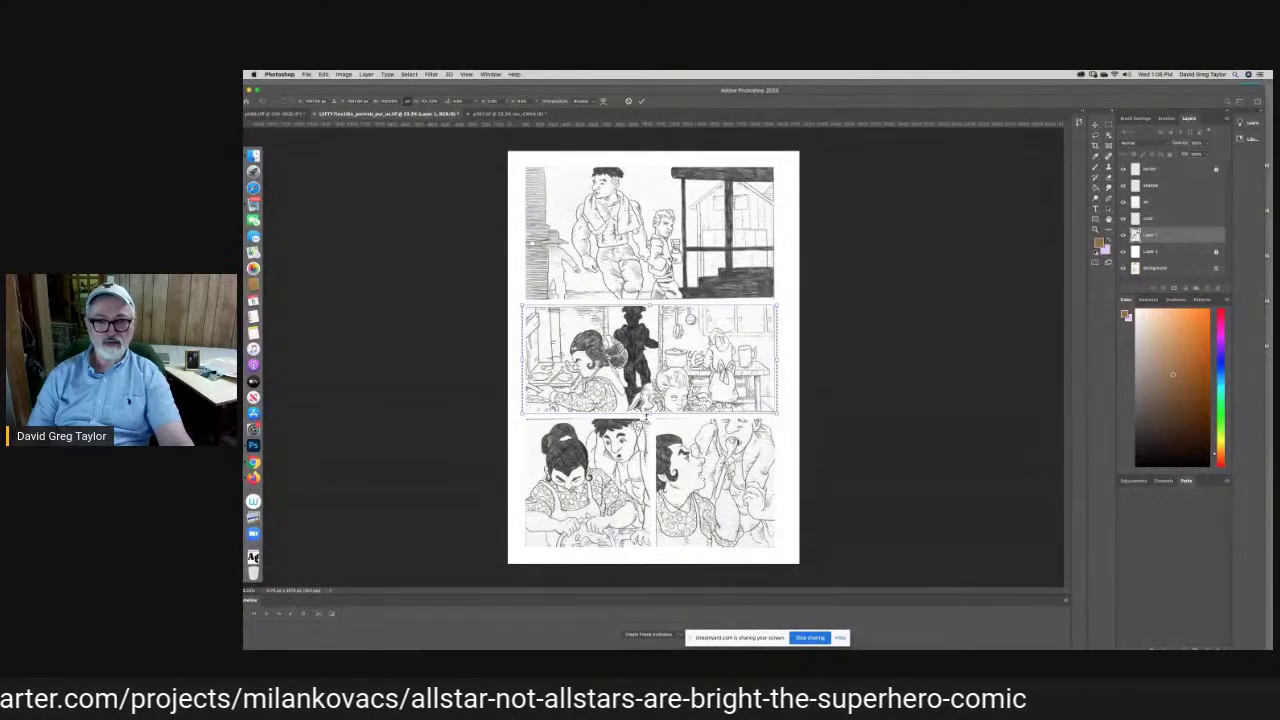
left_click_drag(649, 410, 650, 409)
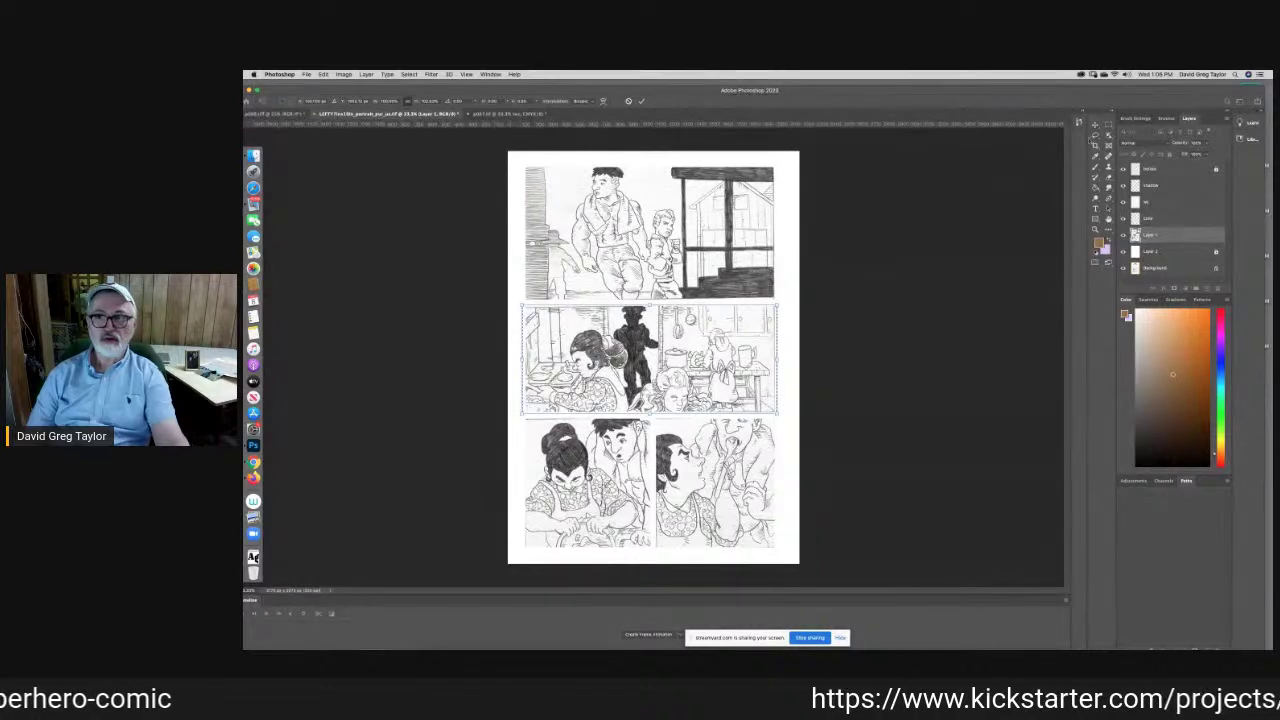
key("Return")
key("super+d")
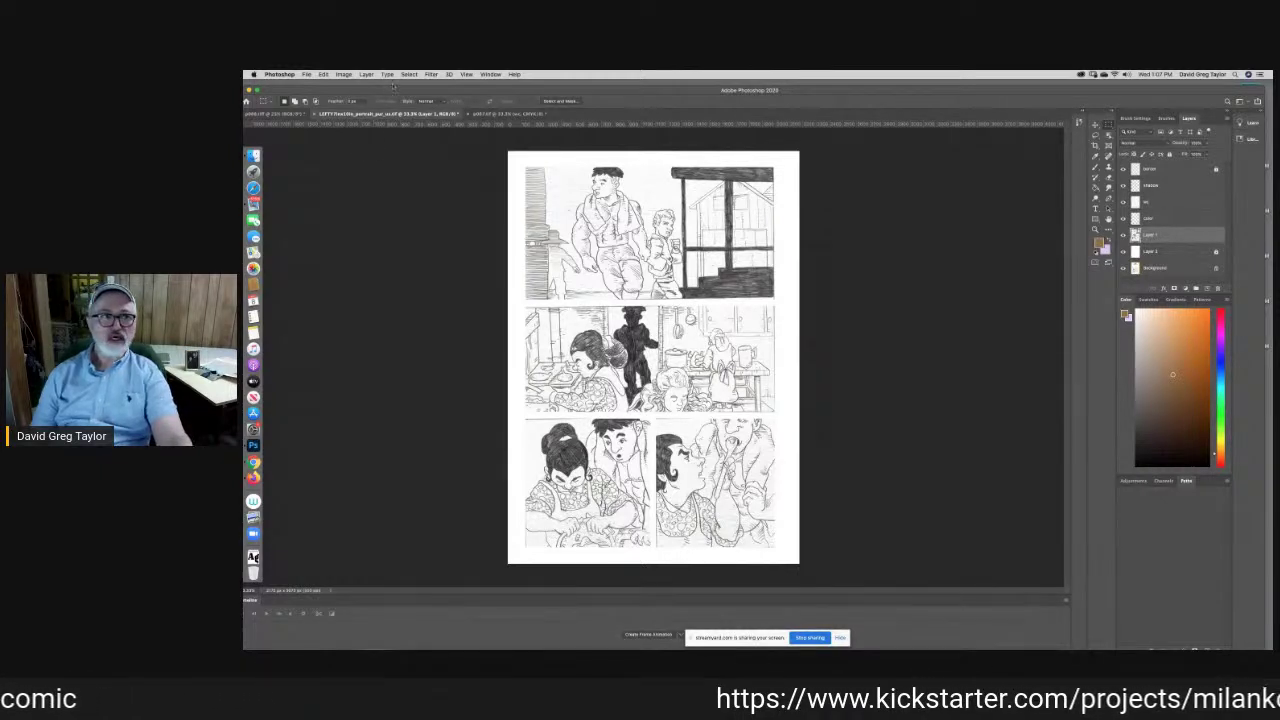
Convert the page document to Grayscale mode and discard its colour information
left_click(366, 74)
mouse_move(343, 74)
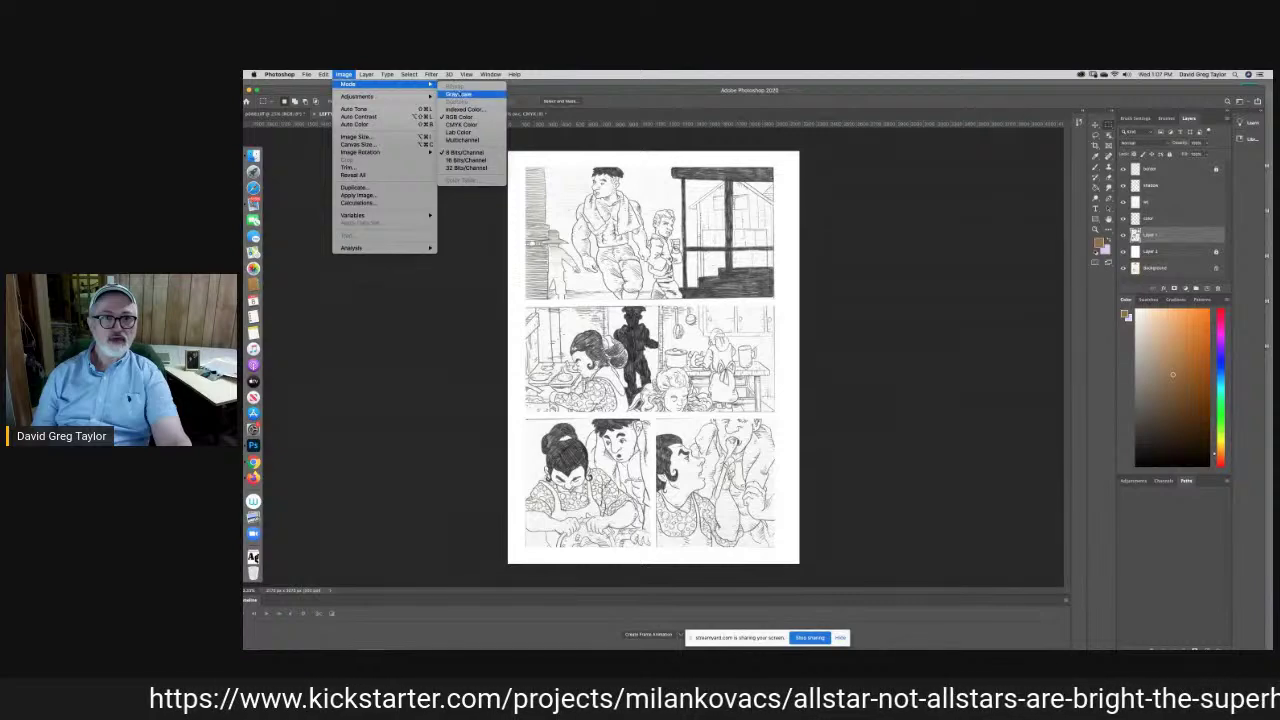
left_click(458, 93)
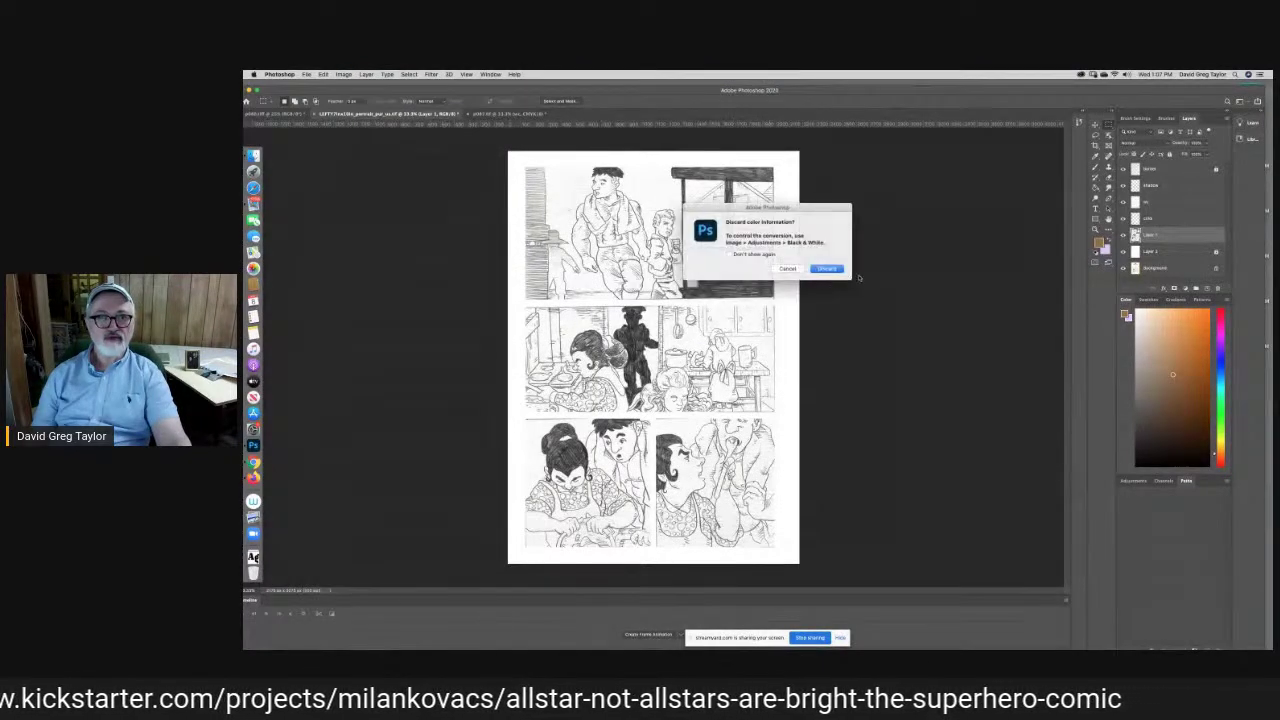
left_click(826, 269)
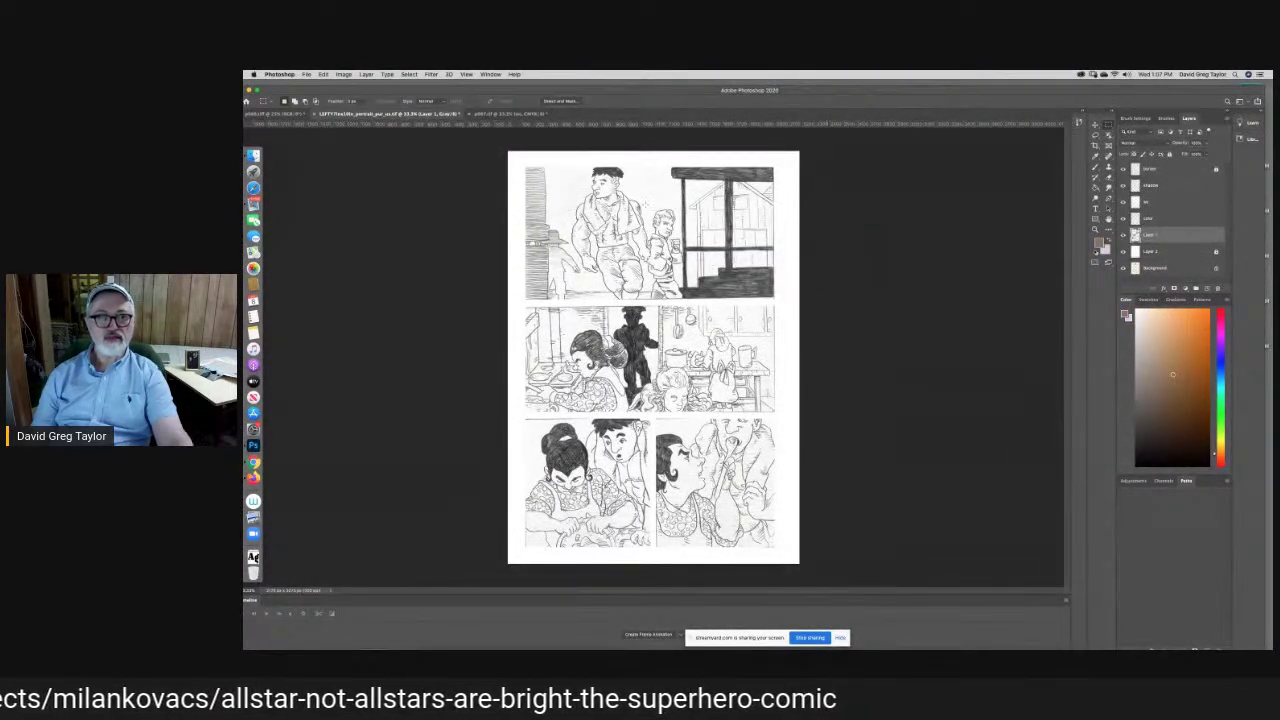
Adjust Layer 1's Levels, lowering the white point slightly and deepening the dark tones to turn the pencil lines into solid black
left_click(366, 74)
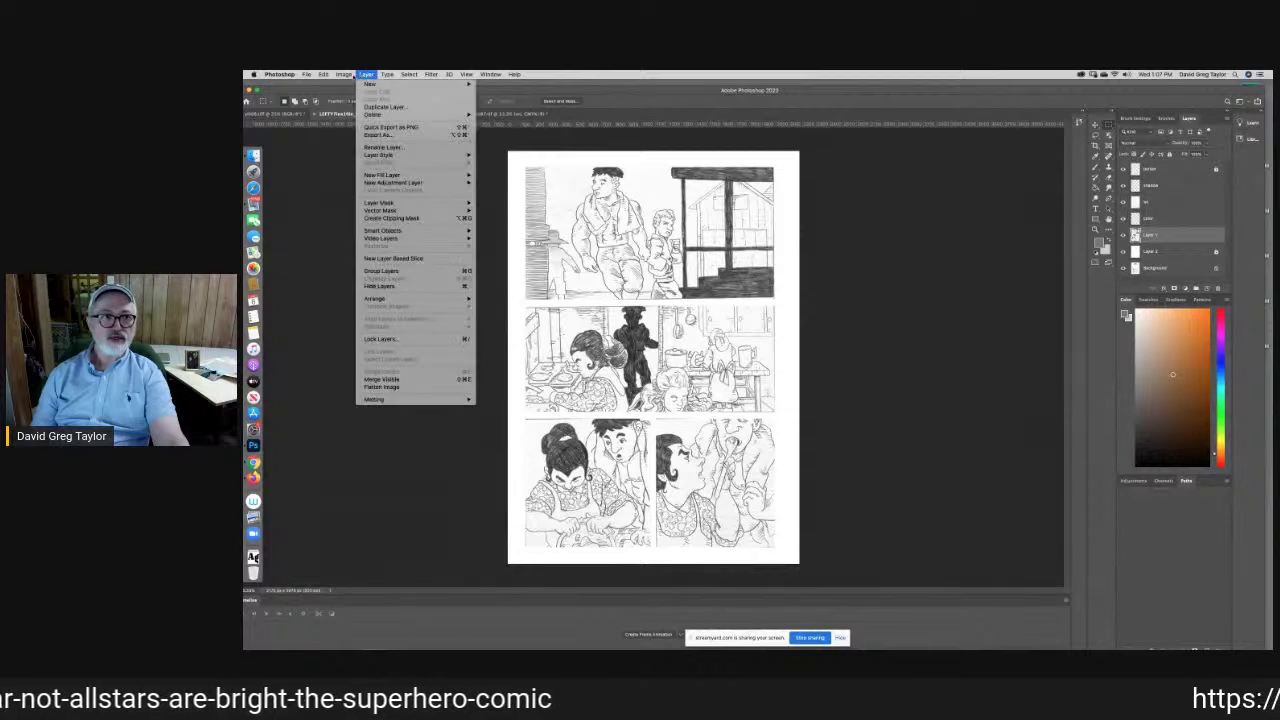
mouse_move(343, 74)
mouse_move(375, 96)
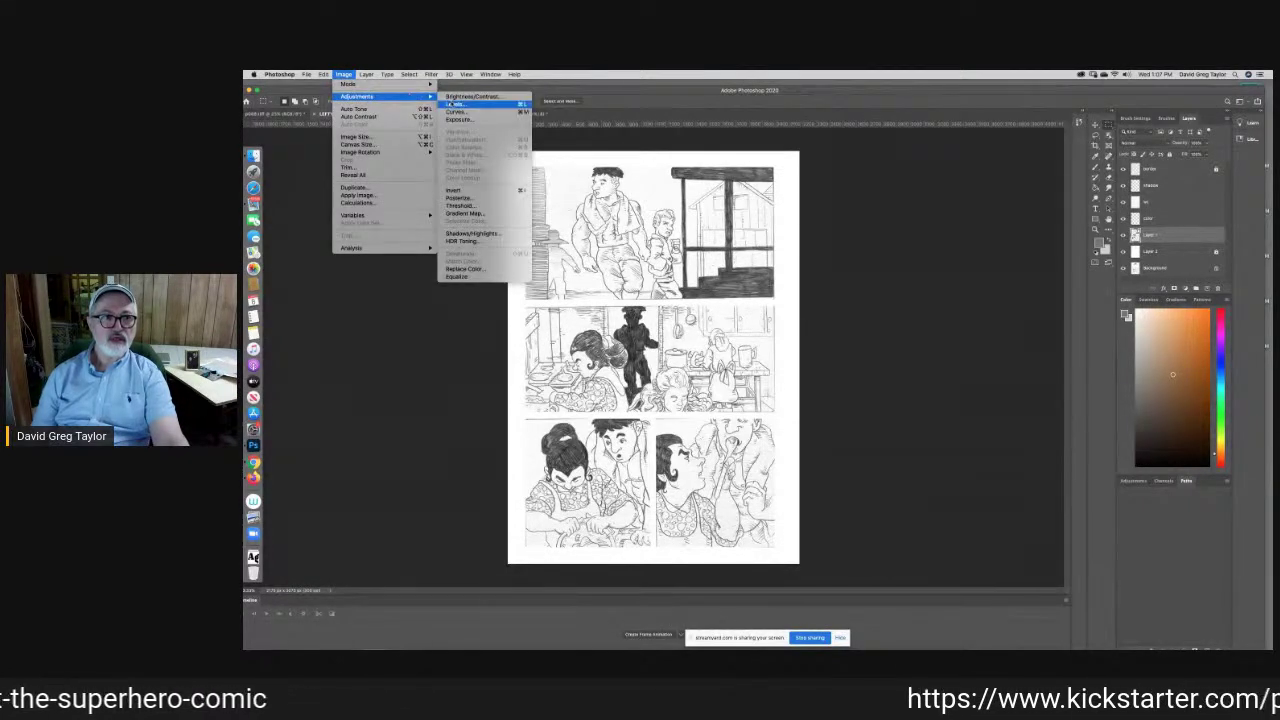
left_click(462, 104)
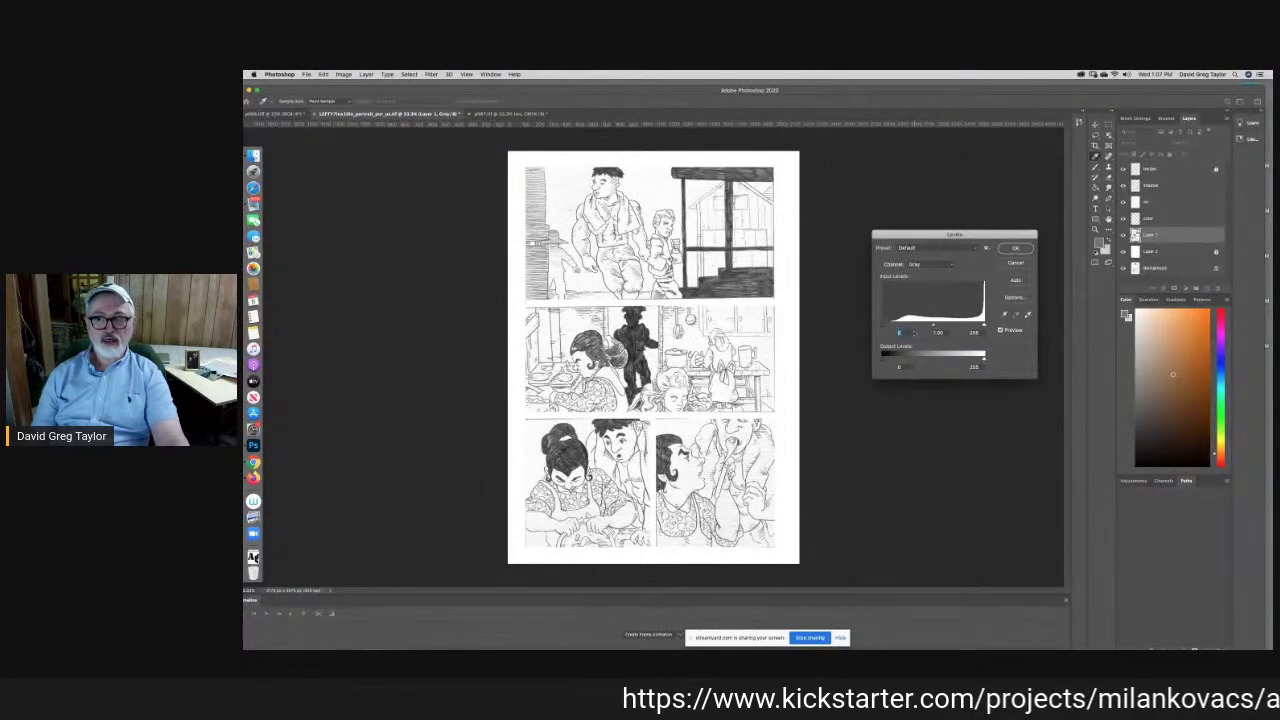
left_click_drag(984, 327, 981, 327)
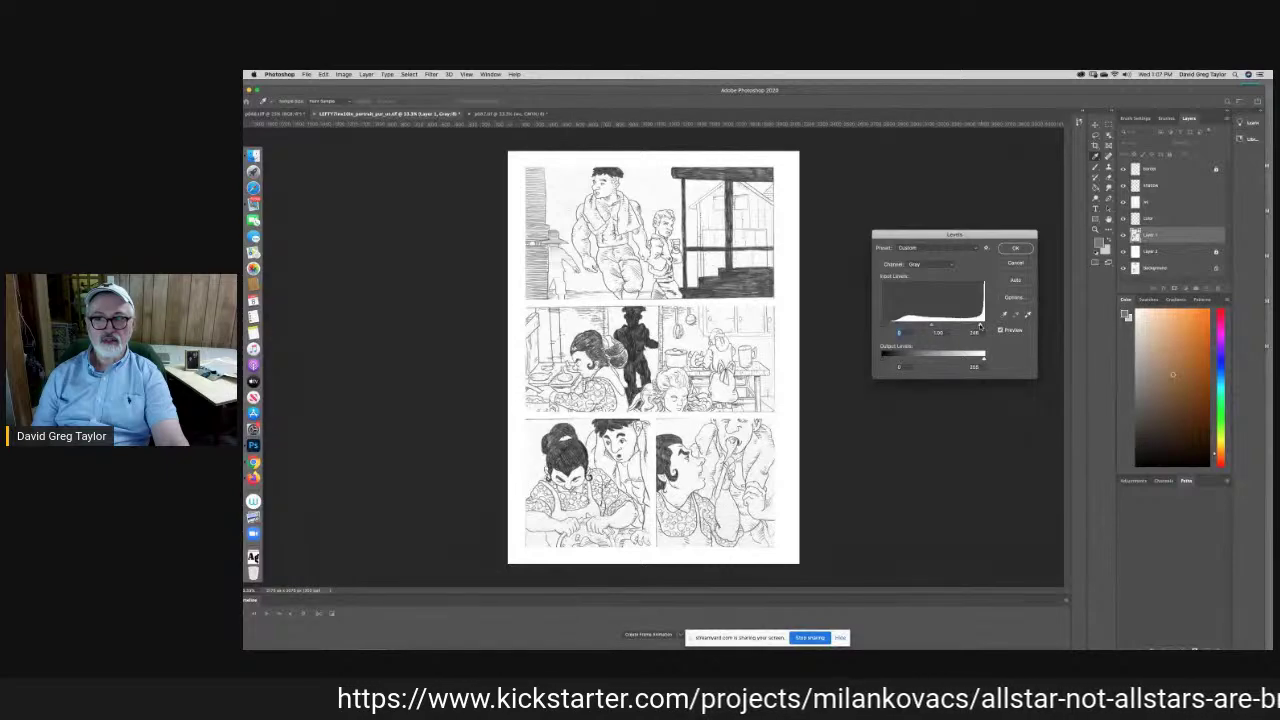
left_click_drag(936, 327, 899, 327)
left_click(1013, 248)
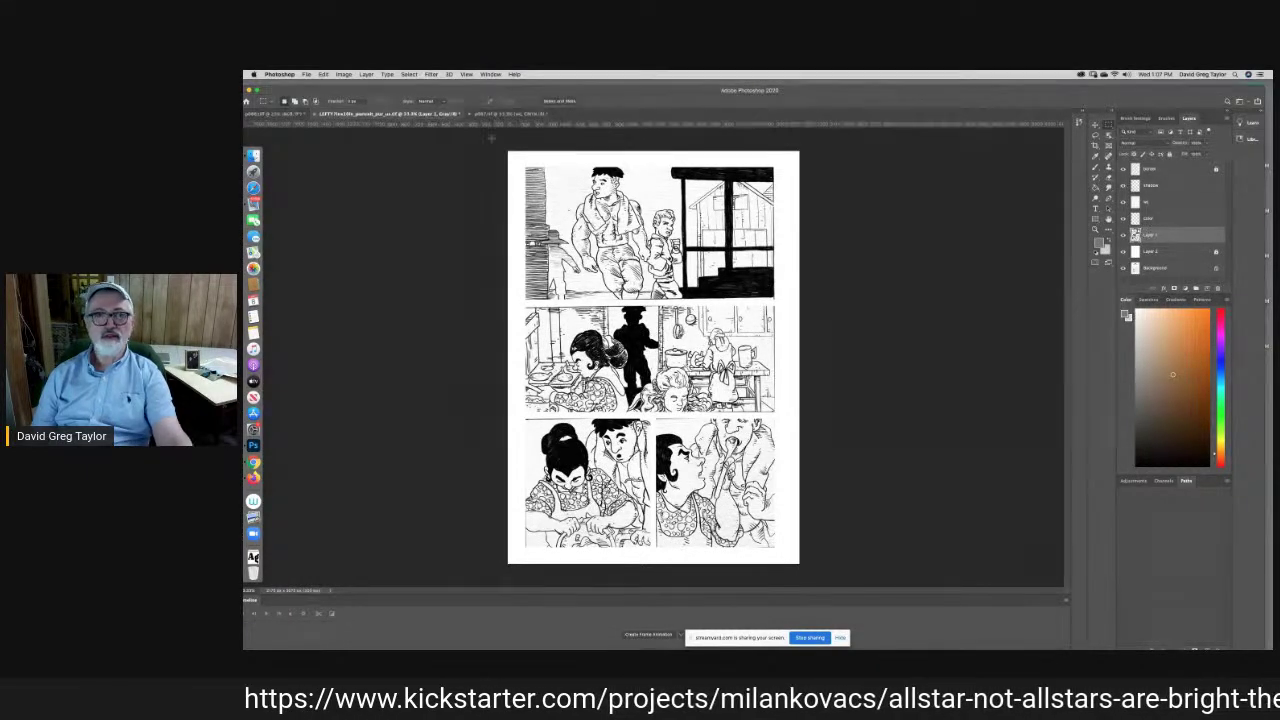
Convert the document to CMYK Color without flattening the layers, accepting the U.S. Web Coated (SWOP) v2 profile
left_click(343, 74)
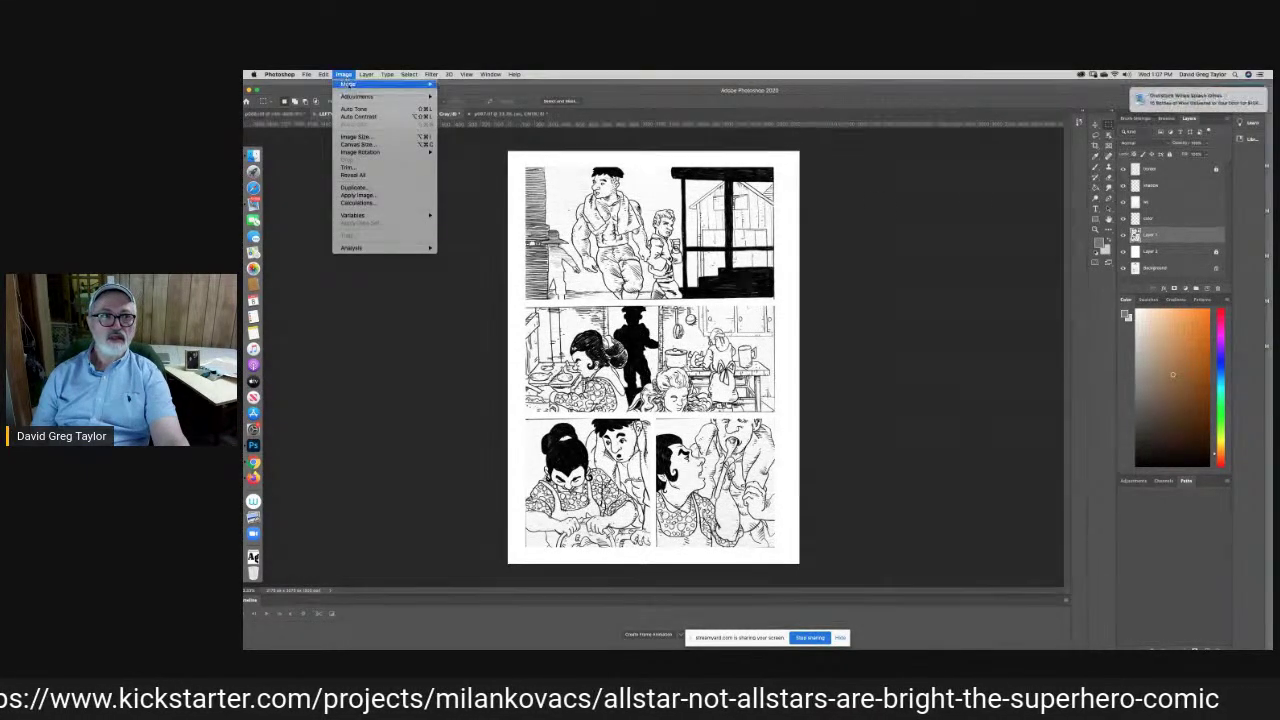
mouse_move(377, 86)
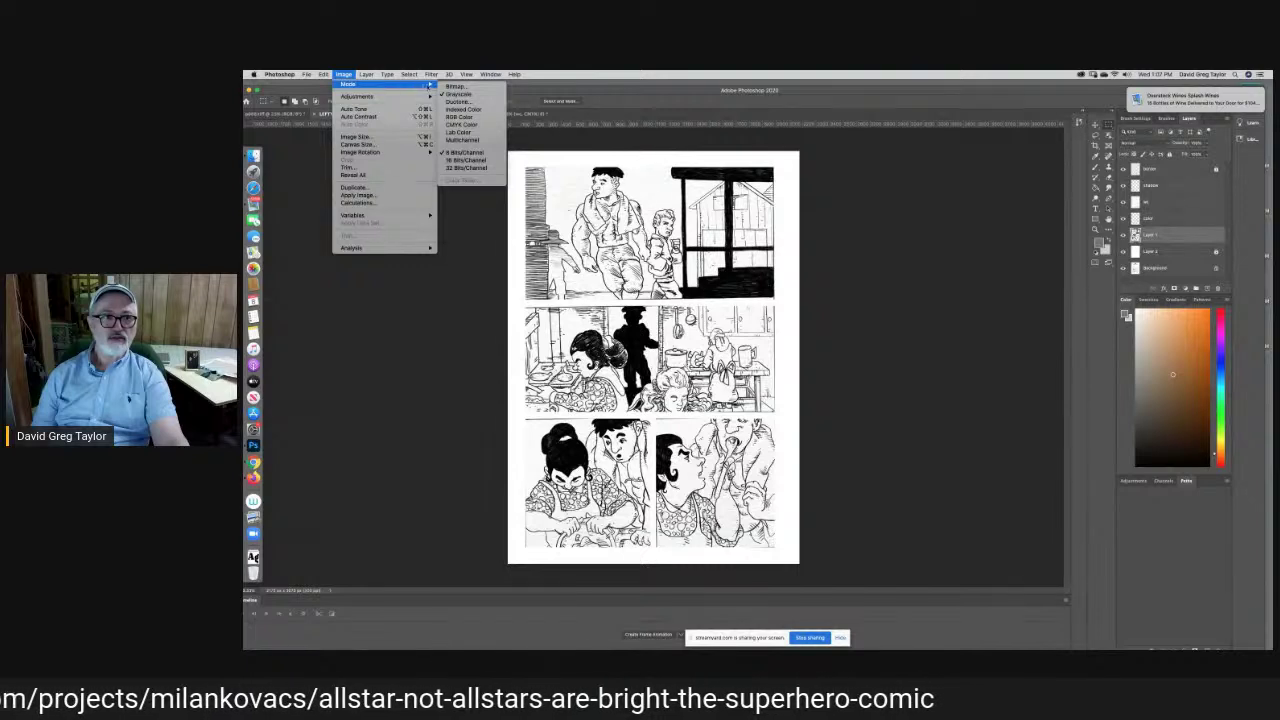
left_click(459, 117)
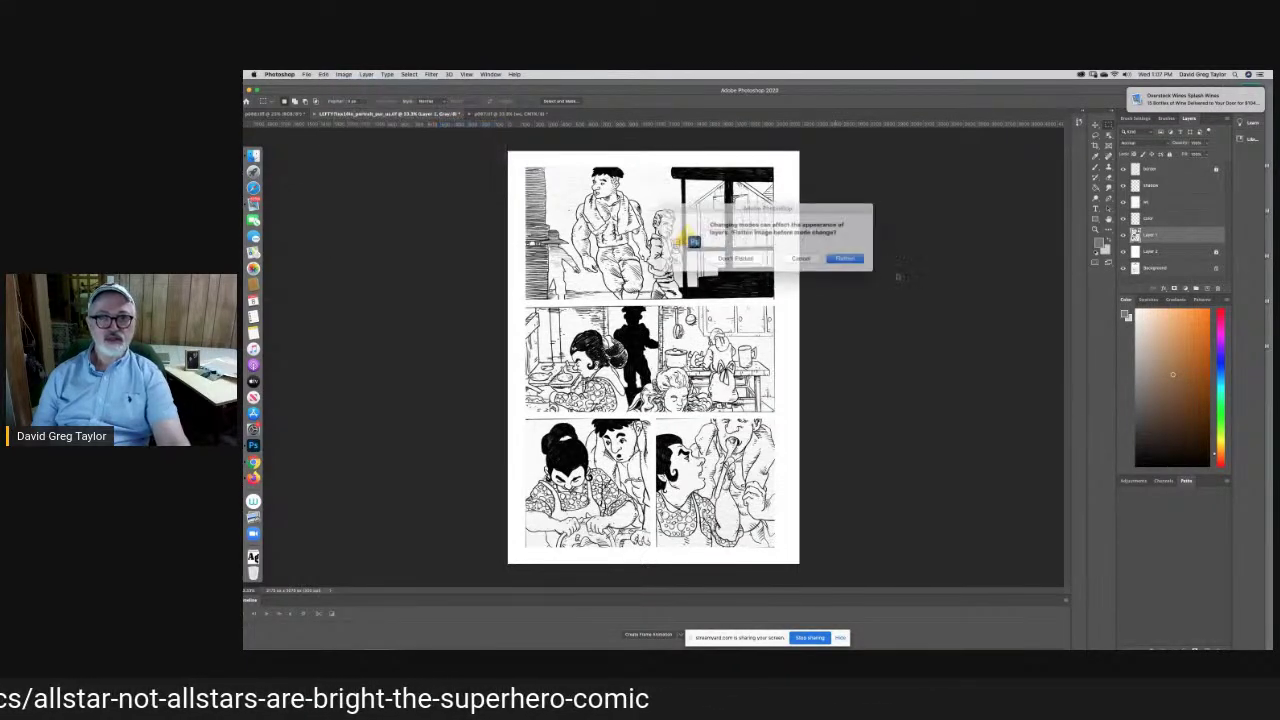
left_click(754, 259)
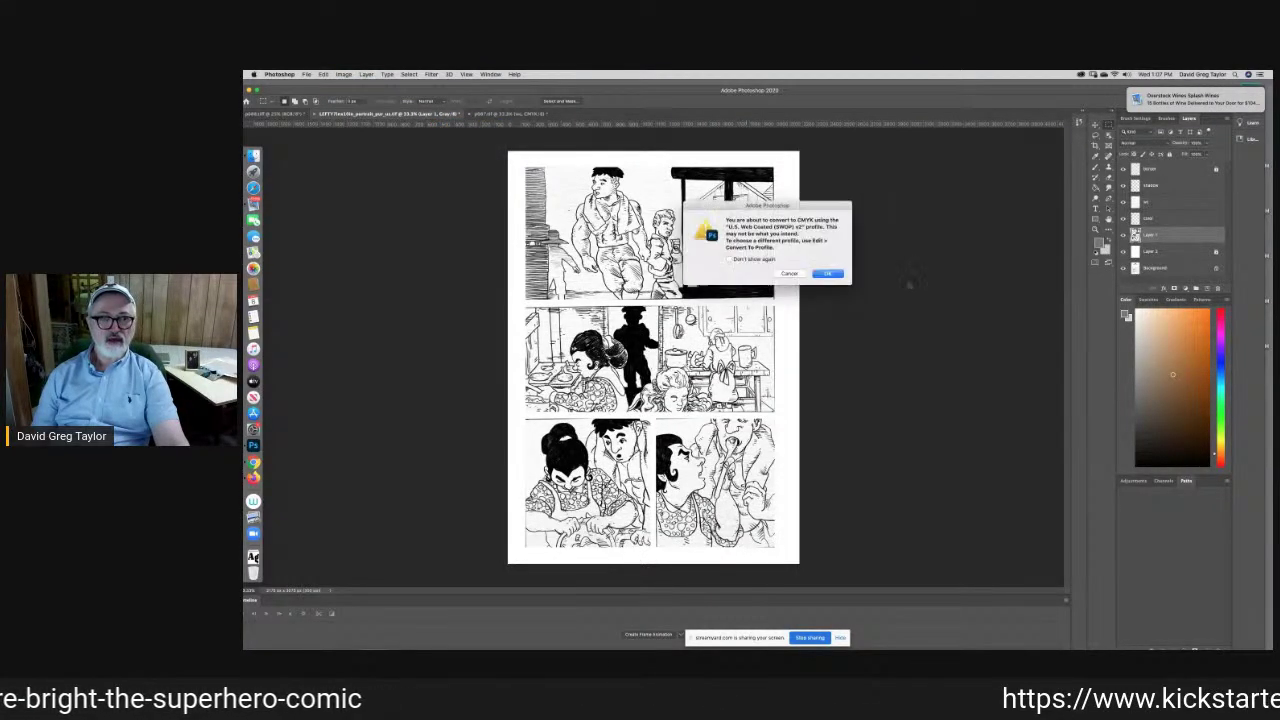
left_click(830, 274)
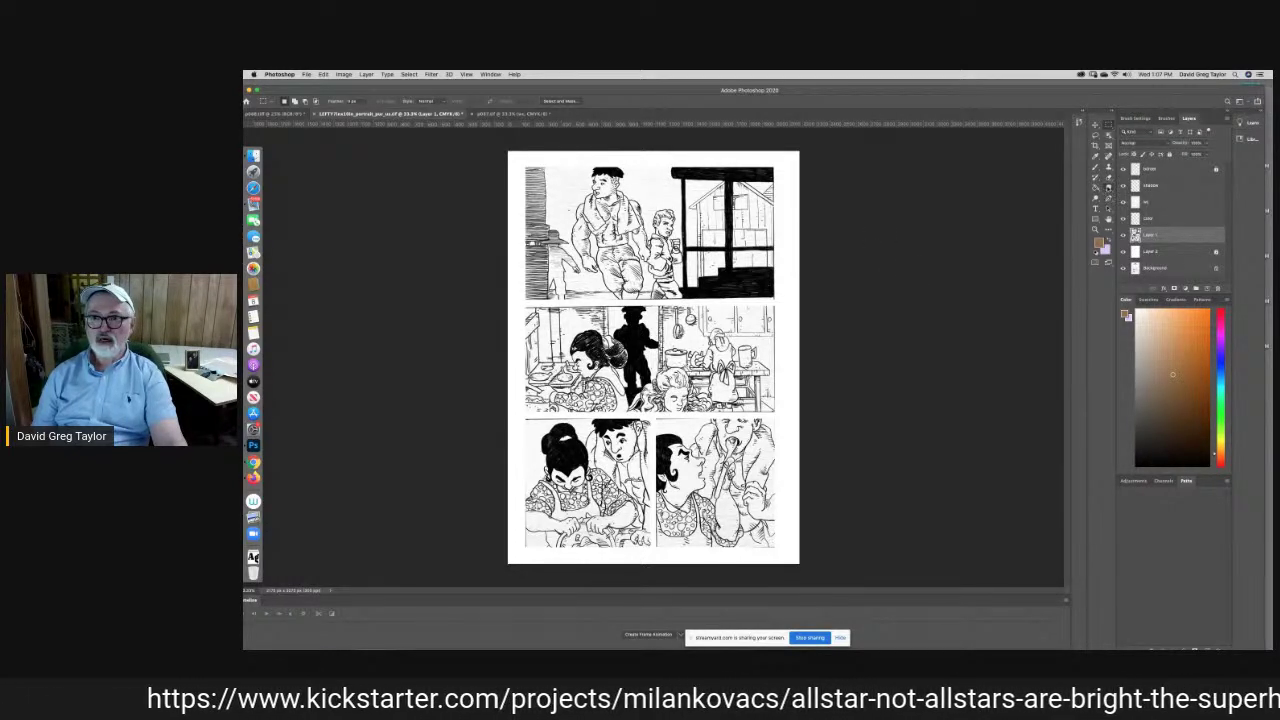
Set the toning tool's range to Highlights, make the foreground colour black, and activate the Brush tool
left_click(1096, 198)
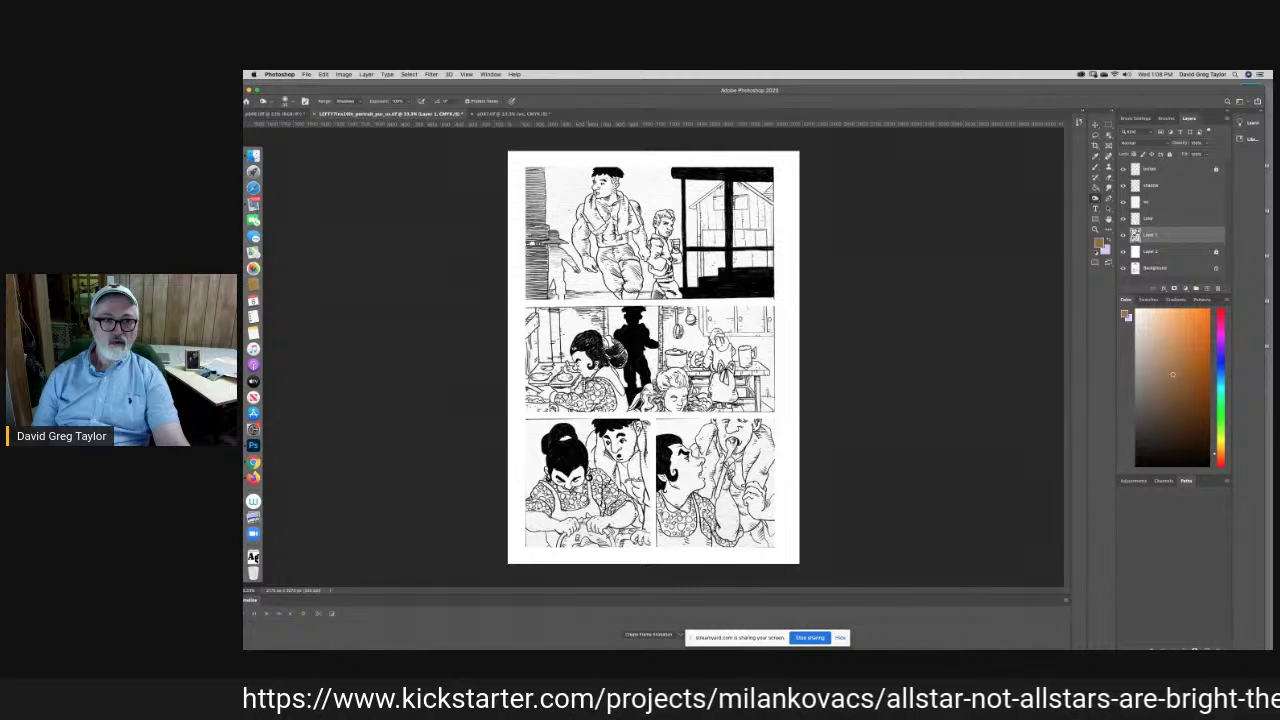
left_click(349, 101)
left_click(347, 114)
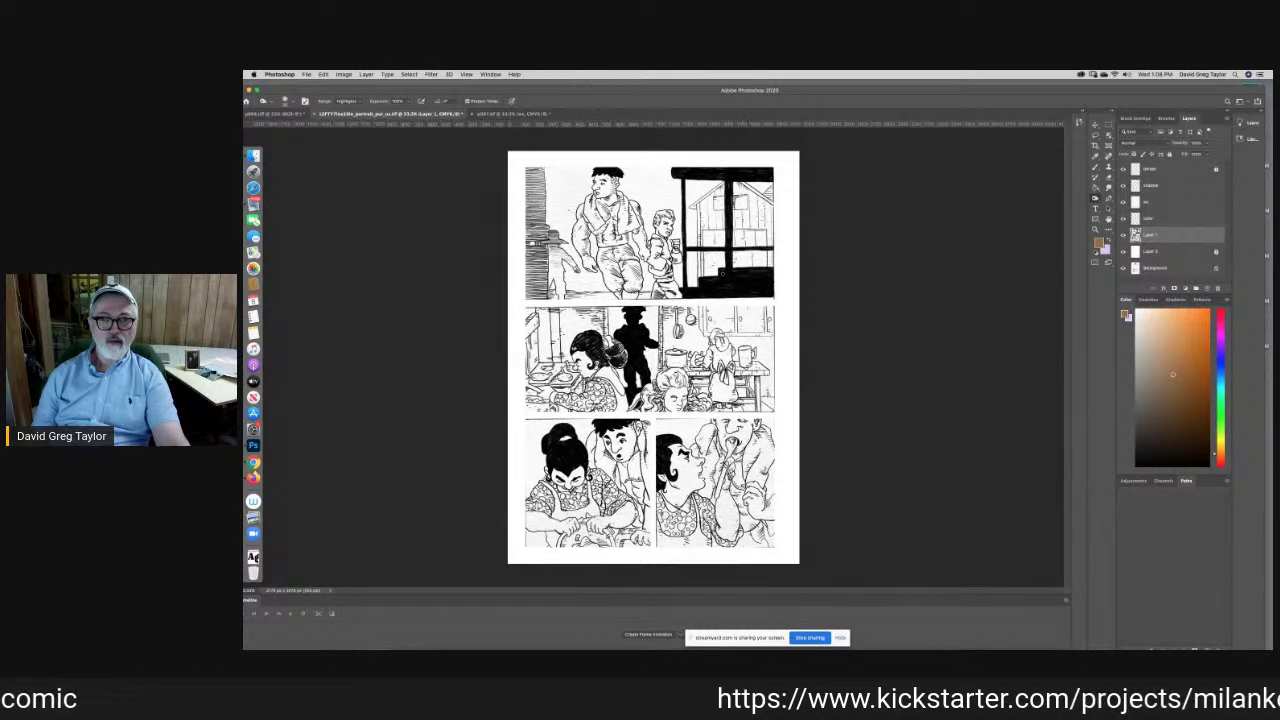
key("d")
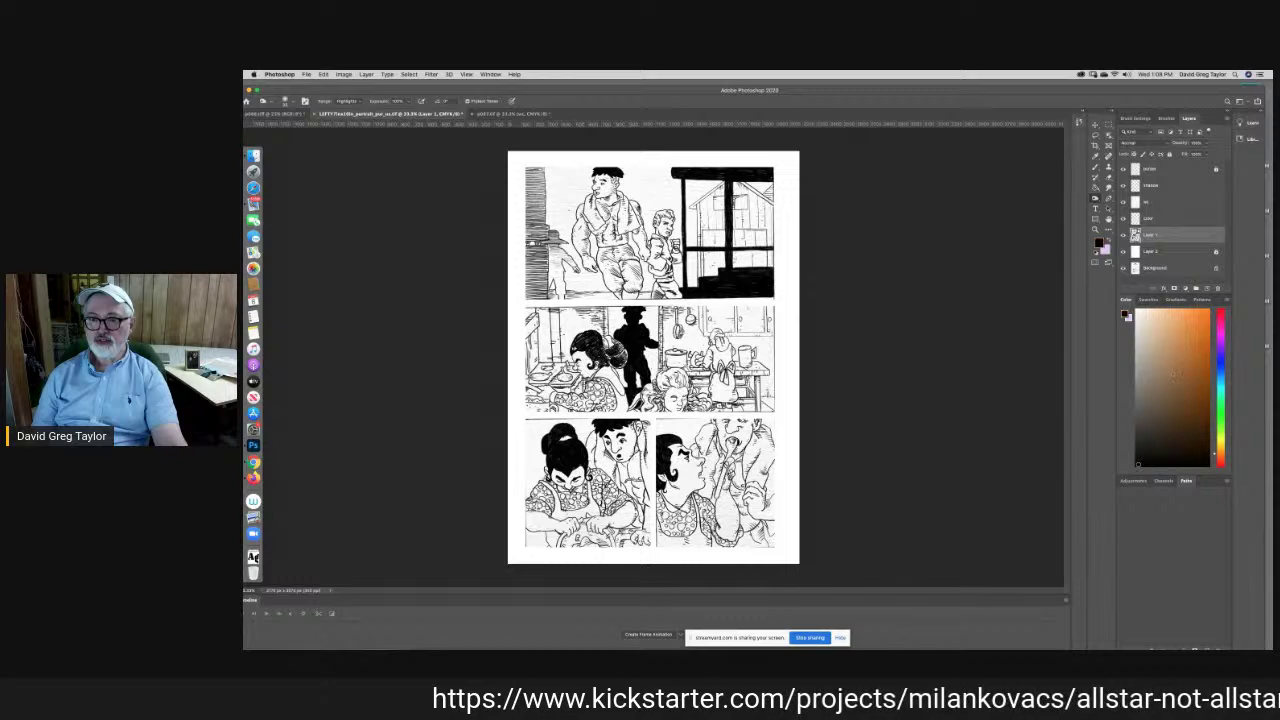
key("b")
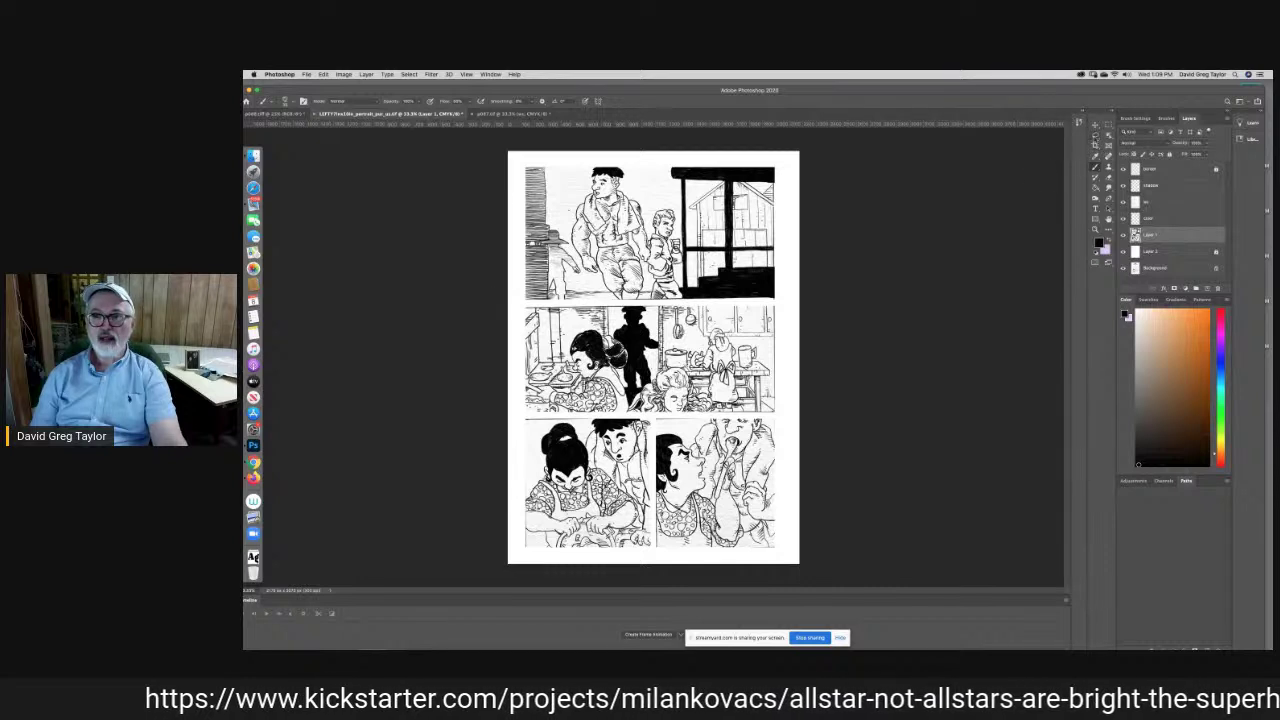
left_click(1108, 125)
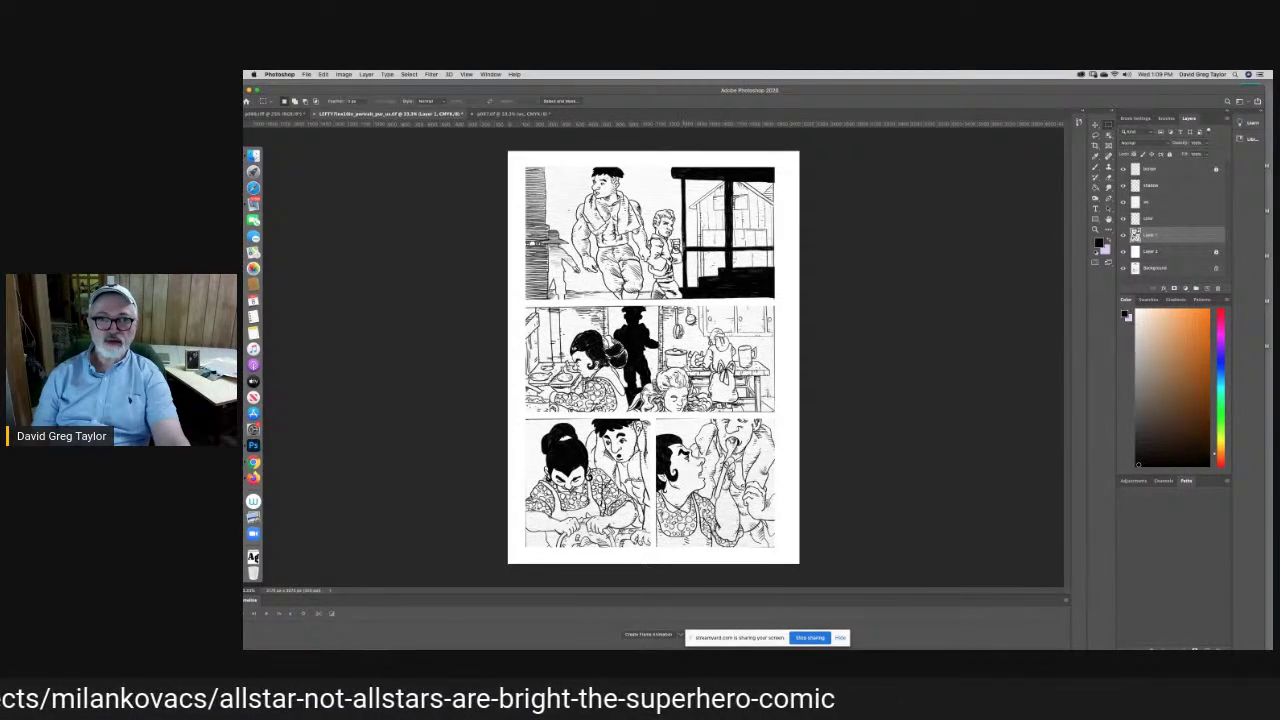
left_click_drag(684, 245, 778, 248)
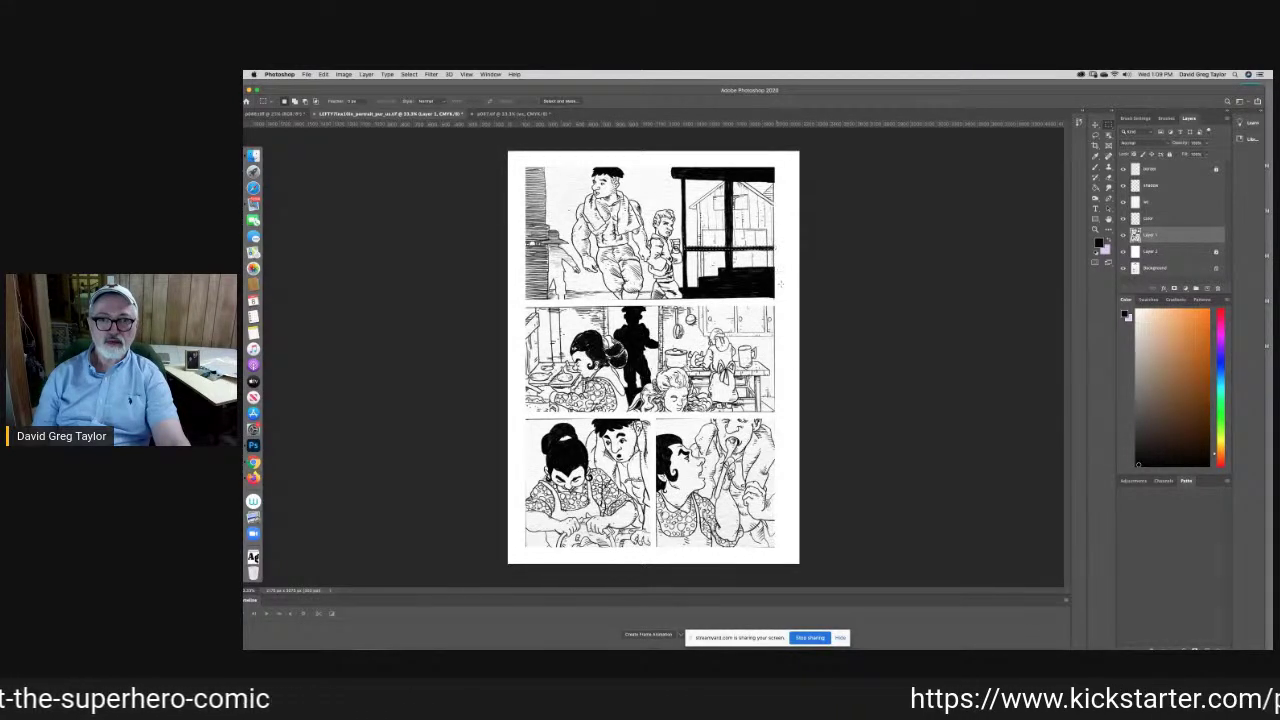
left_click(1094, 167)
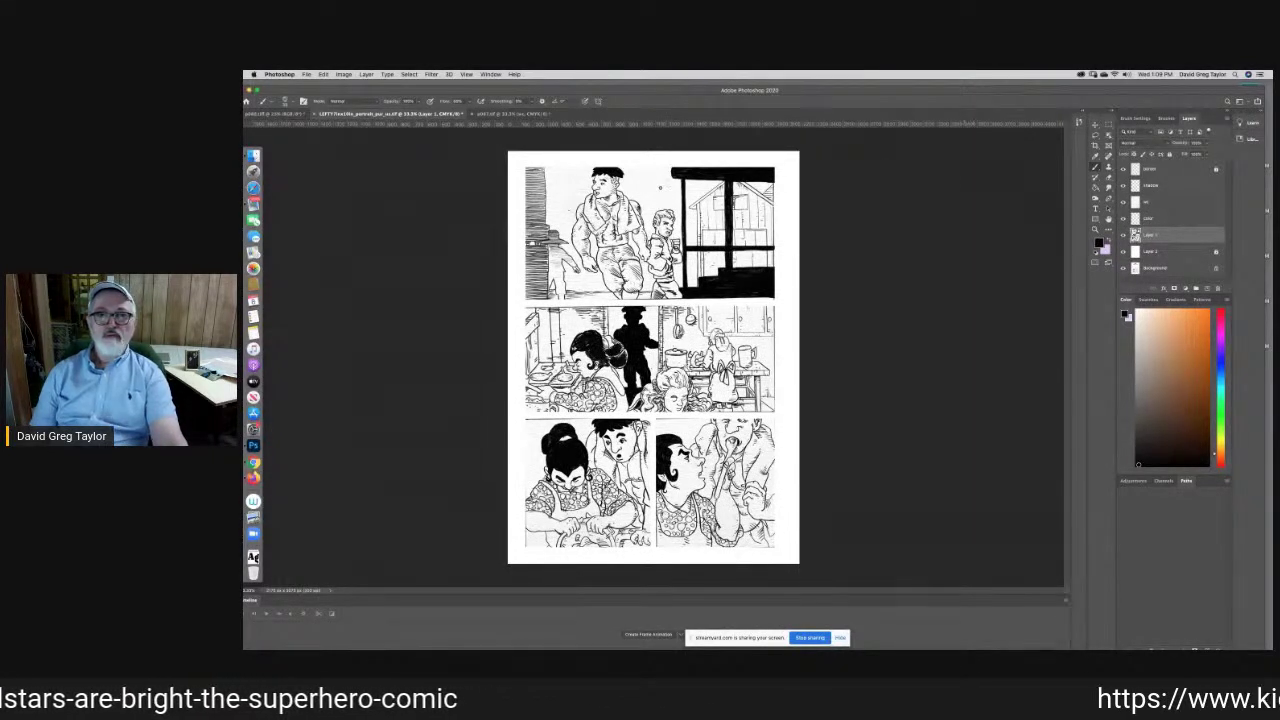
left_click(1108, 124)
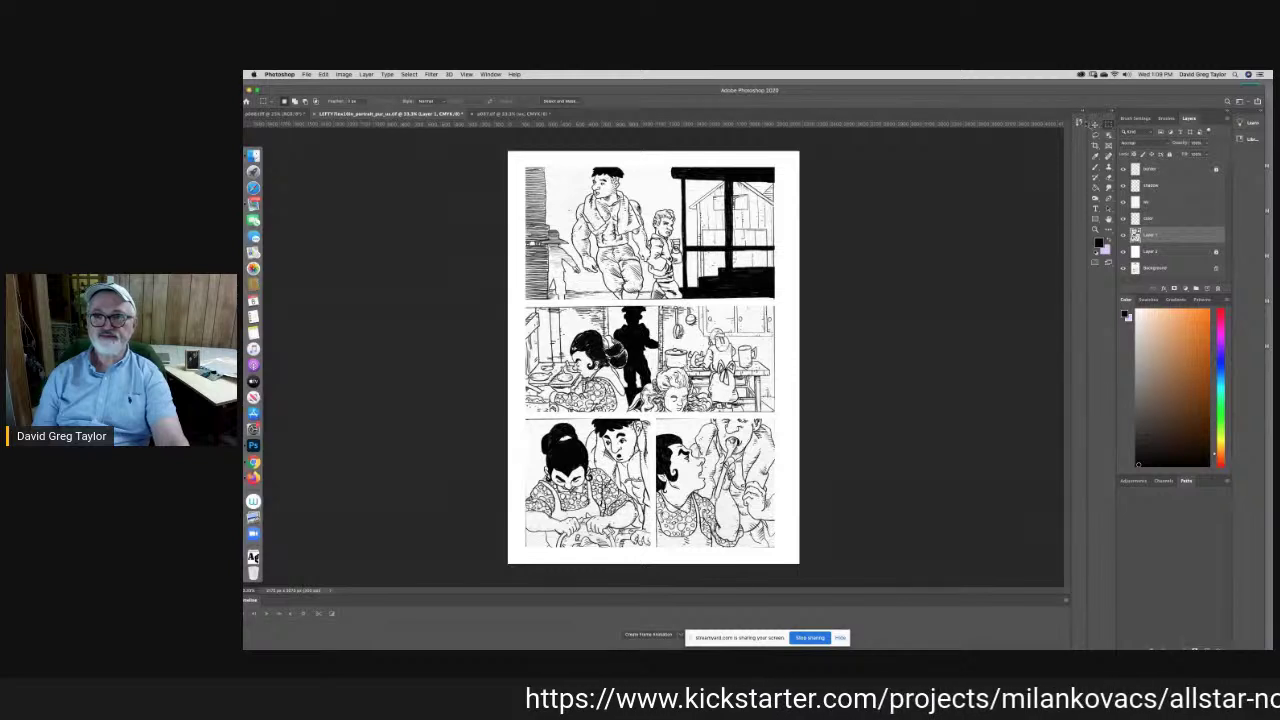
left_click(1095, 168)
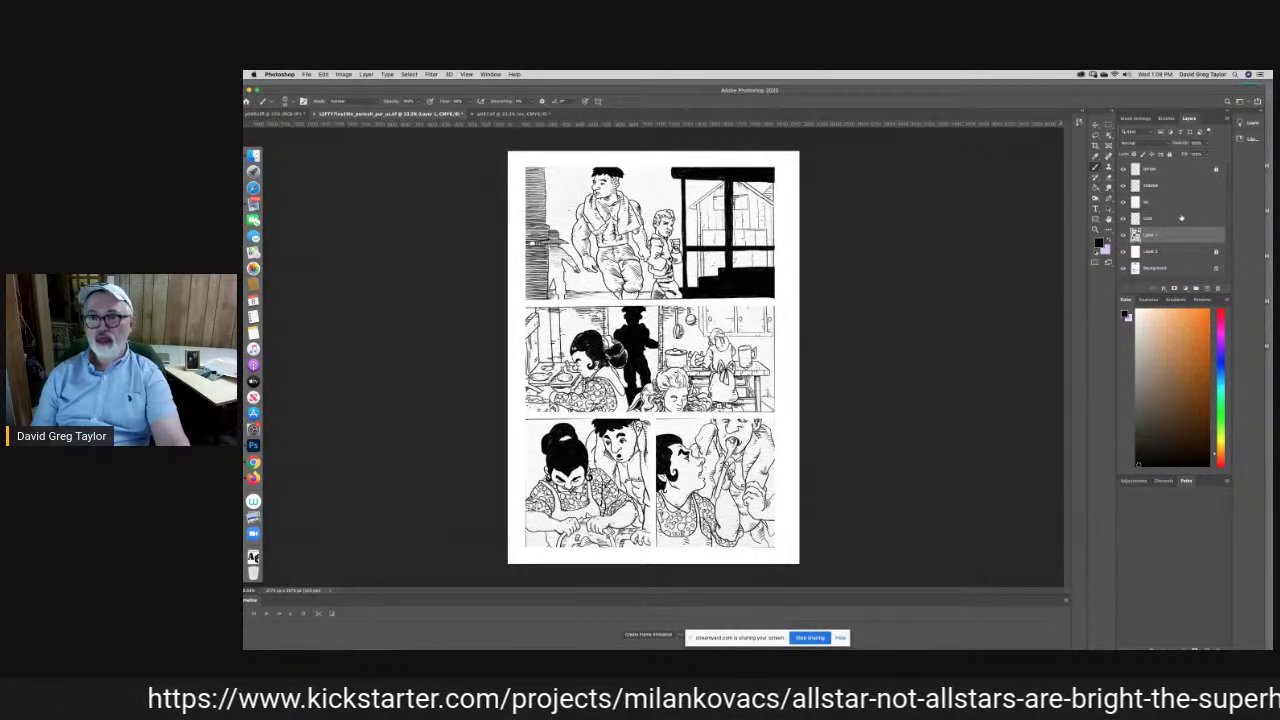
Lock the Layer 1 line art and make the color layer above it active
left_click(1166, 220)
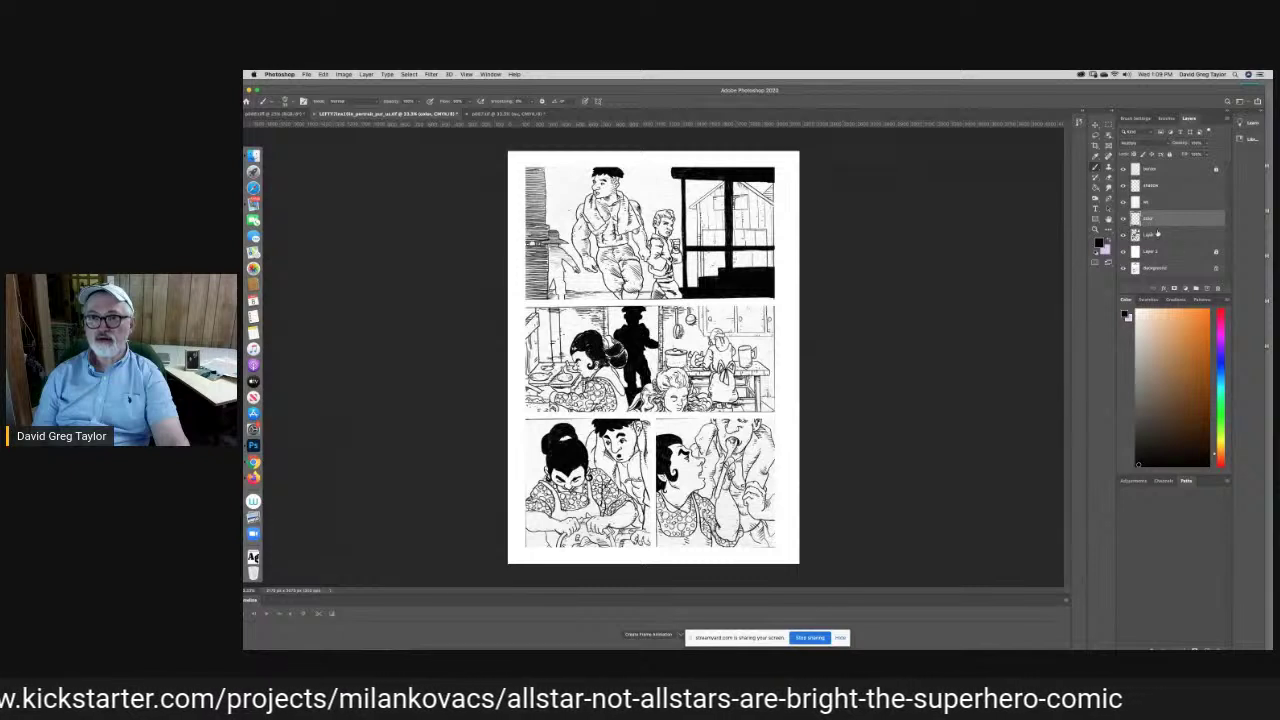
left_click(1158, 234)
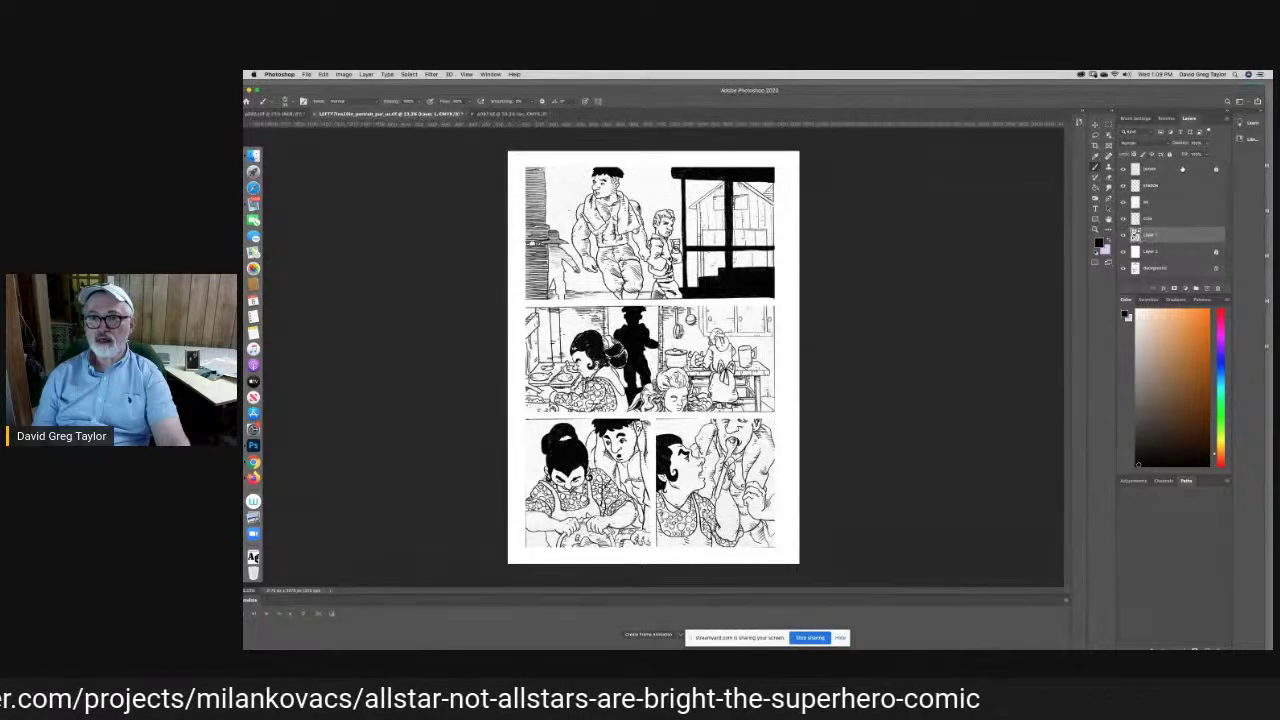
left_click(1162, 218)
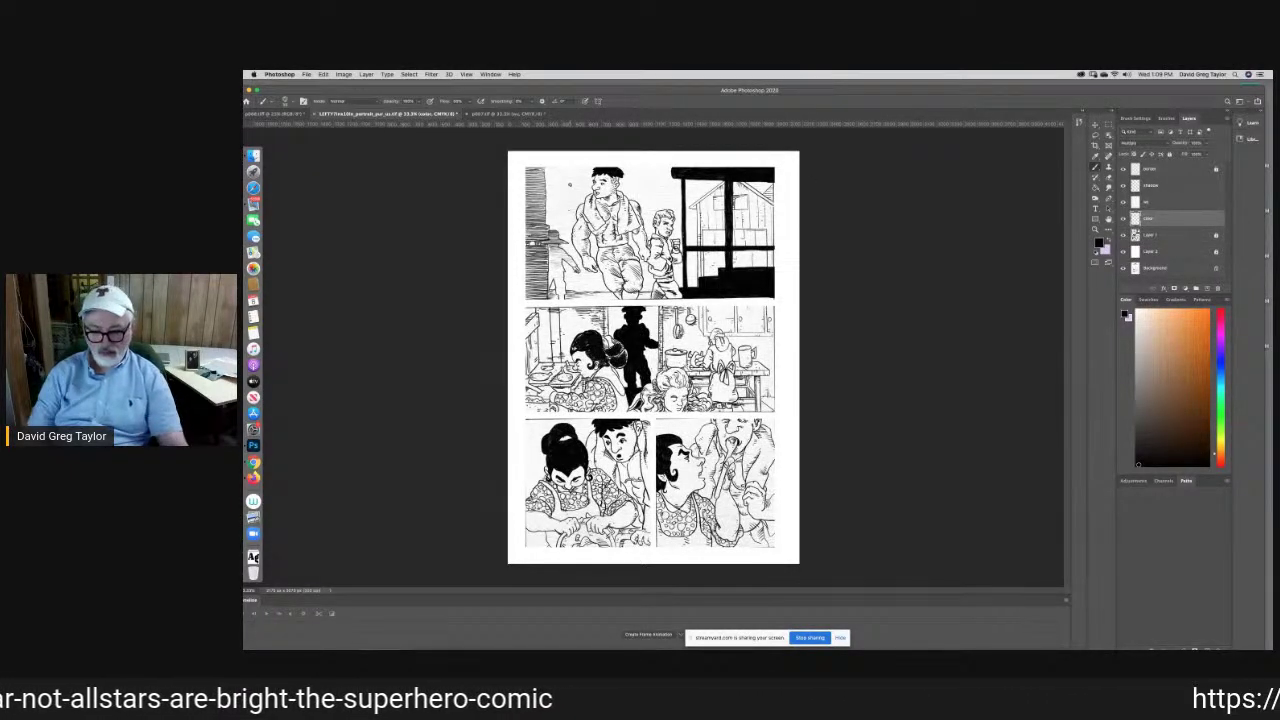
Fill the color layer with a pale cream yellow in Normal mode, and reduce the layer's opacity slightly to soften the tint
key("shift+BackSpace")
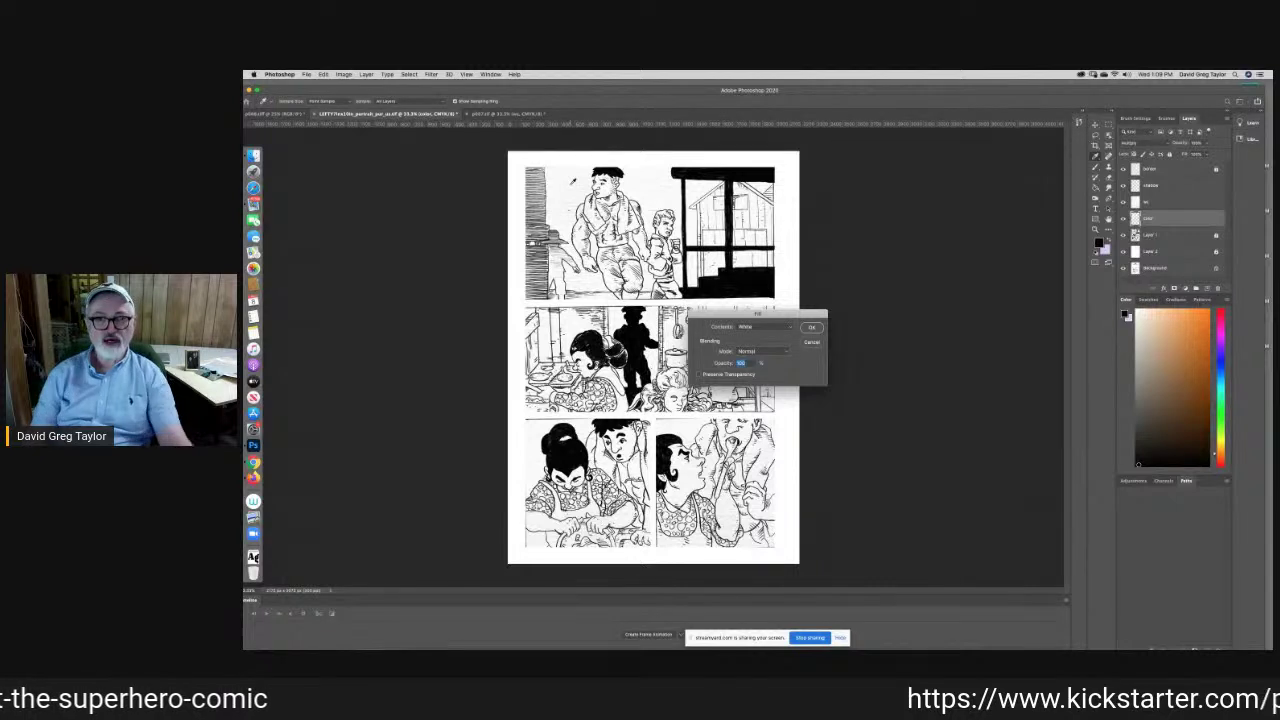
left_click(765, 328)
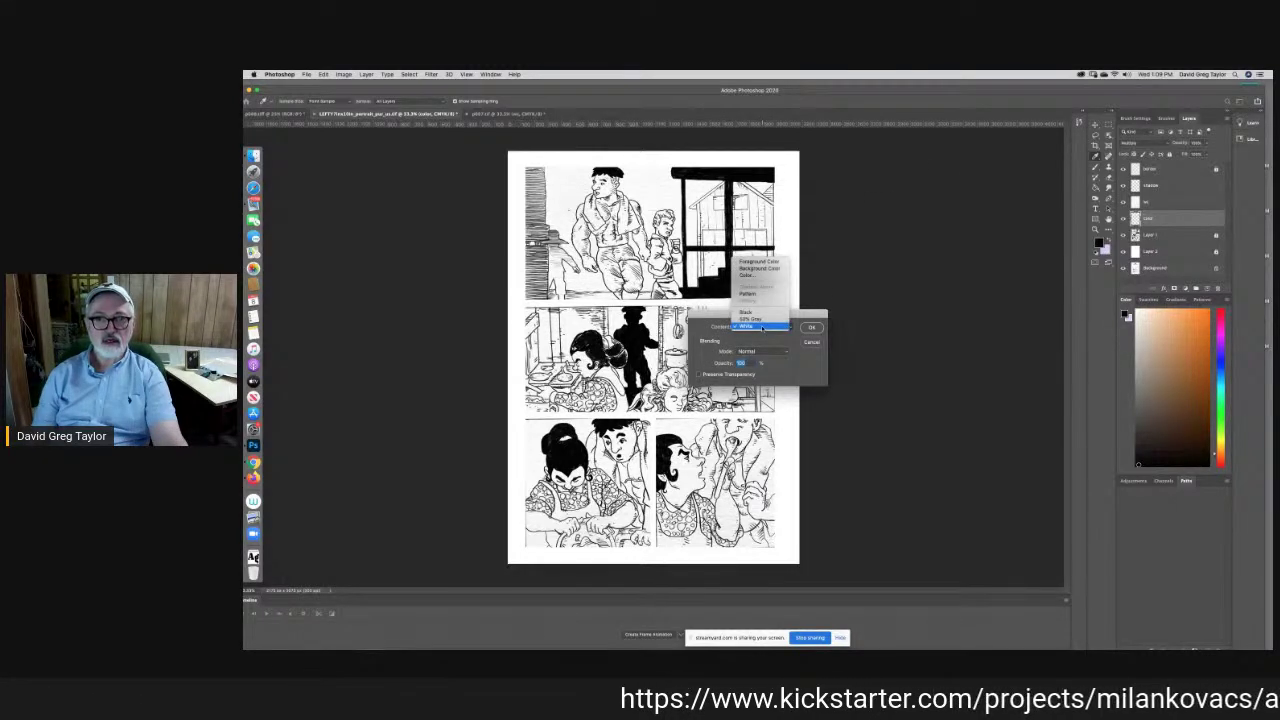
left_click(750, 274)
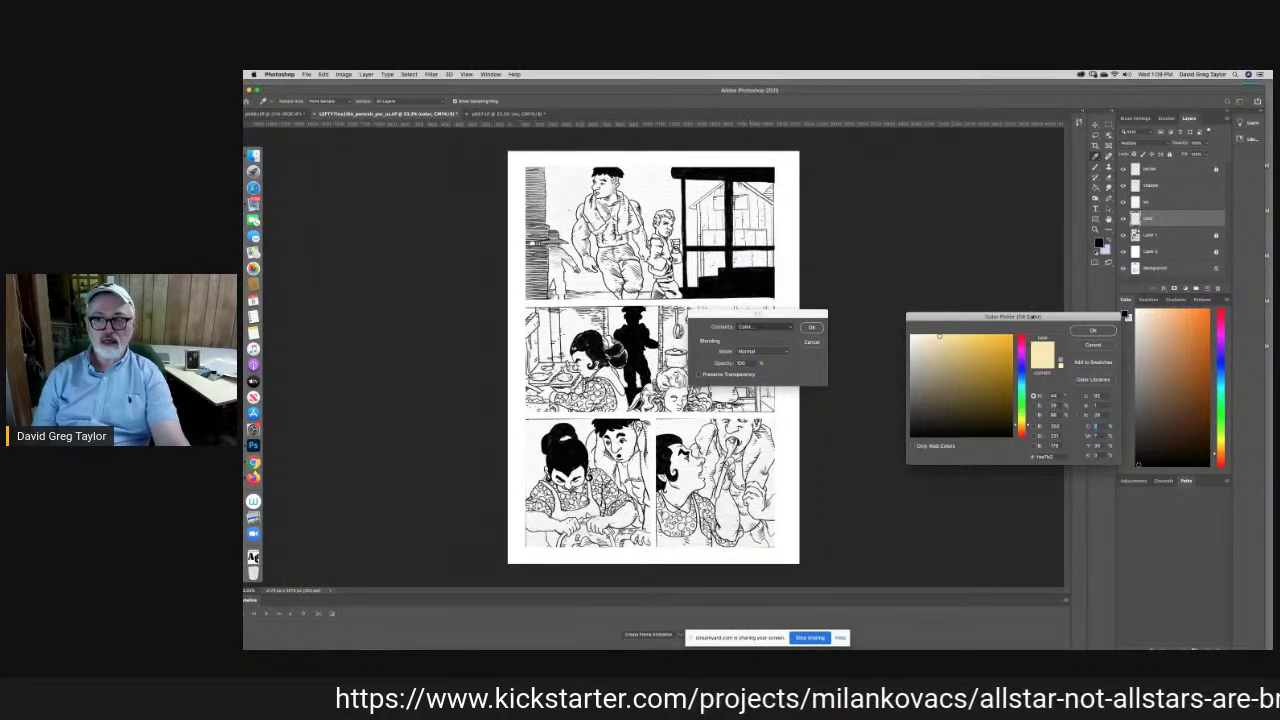
left_click(1090, 330)
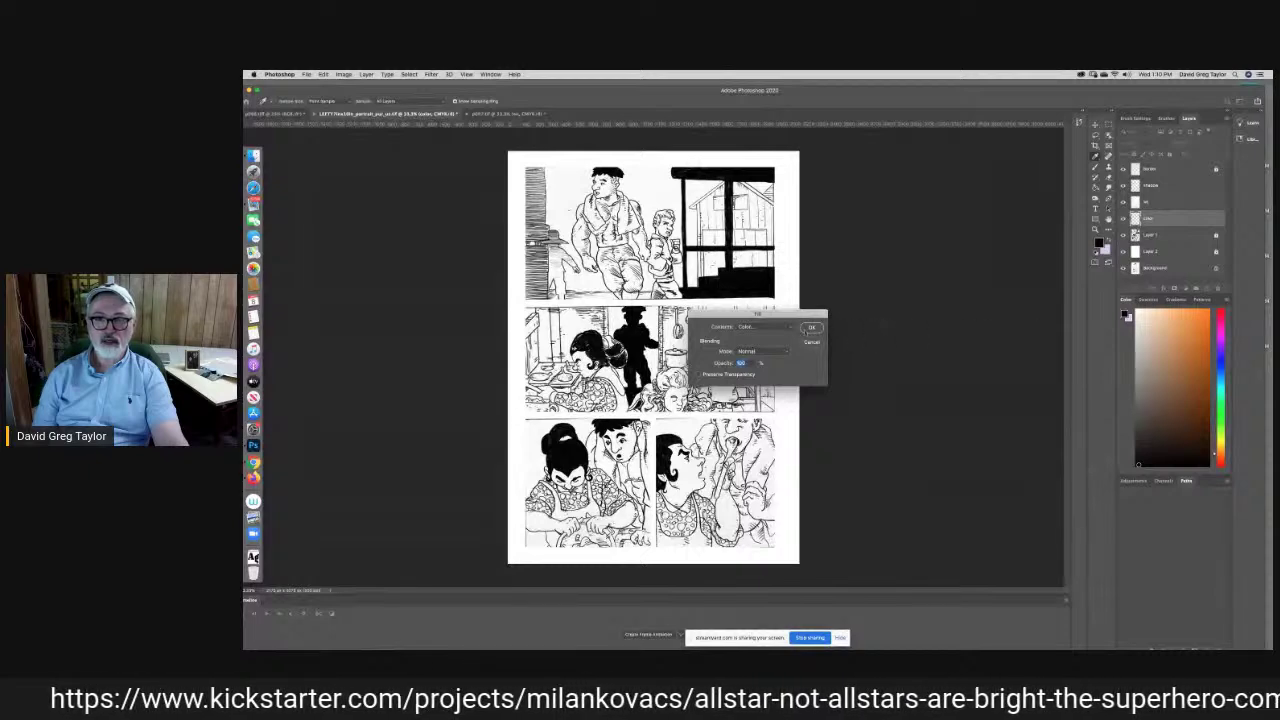
left_click(810, 329)
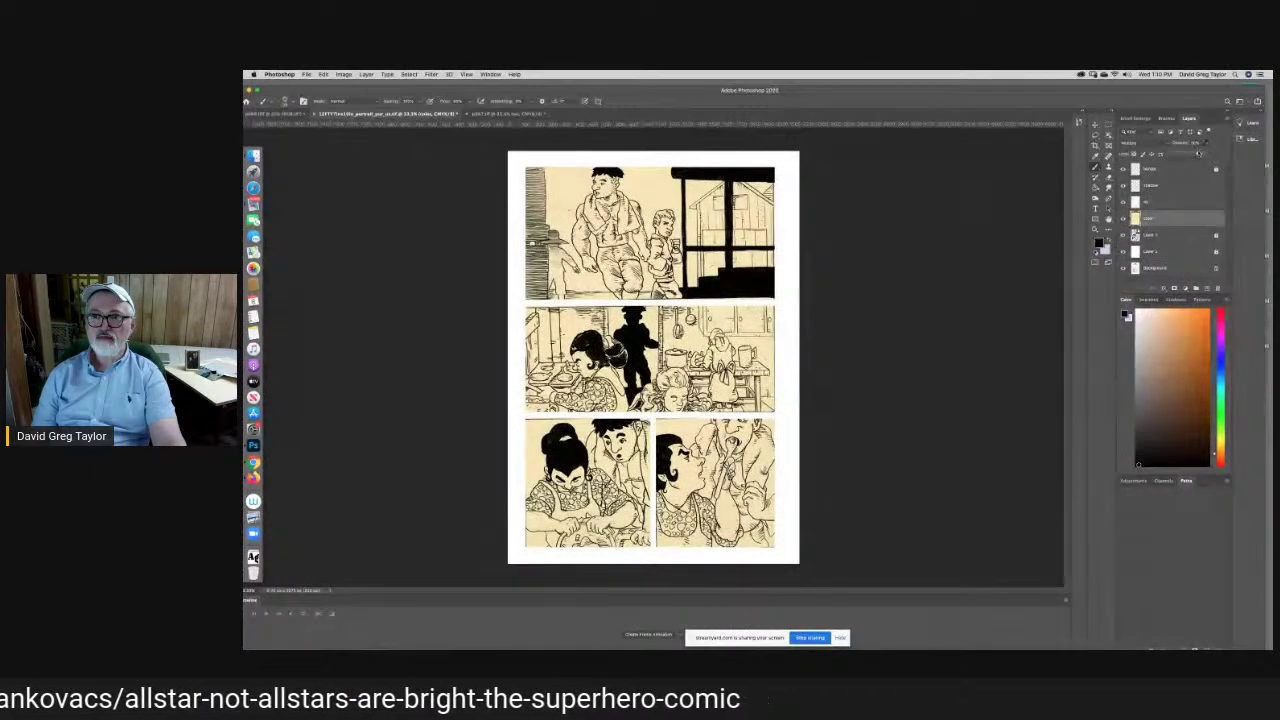
left_click_drag(1198, 153, 1201, 153)
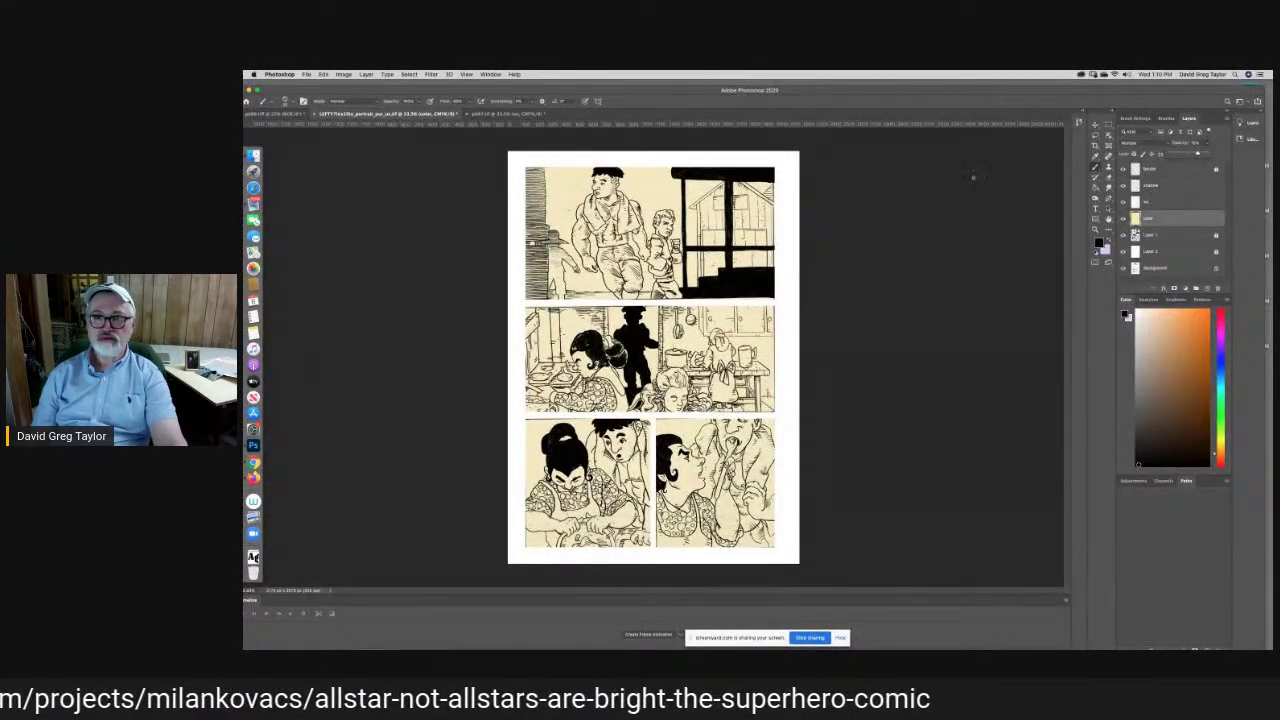
left_click(1108, 124)
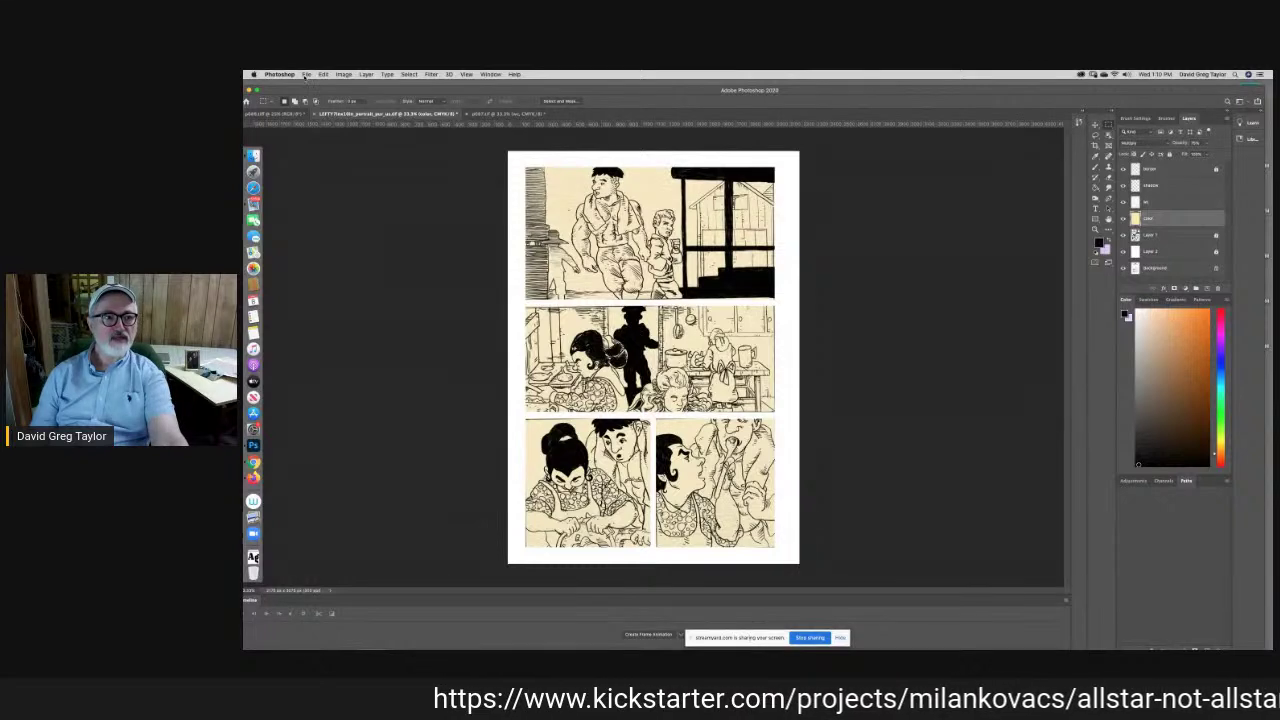
Save the coloured page as a new cloud document named p088.tif
left_click(306, 74)
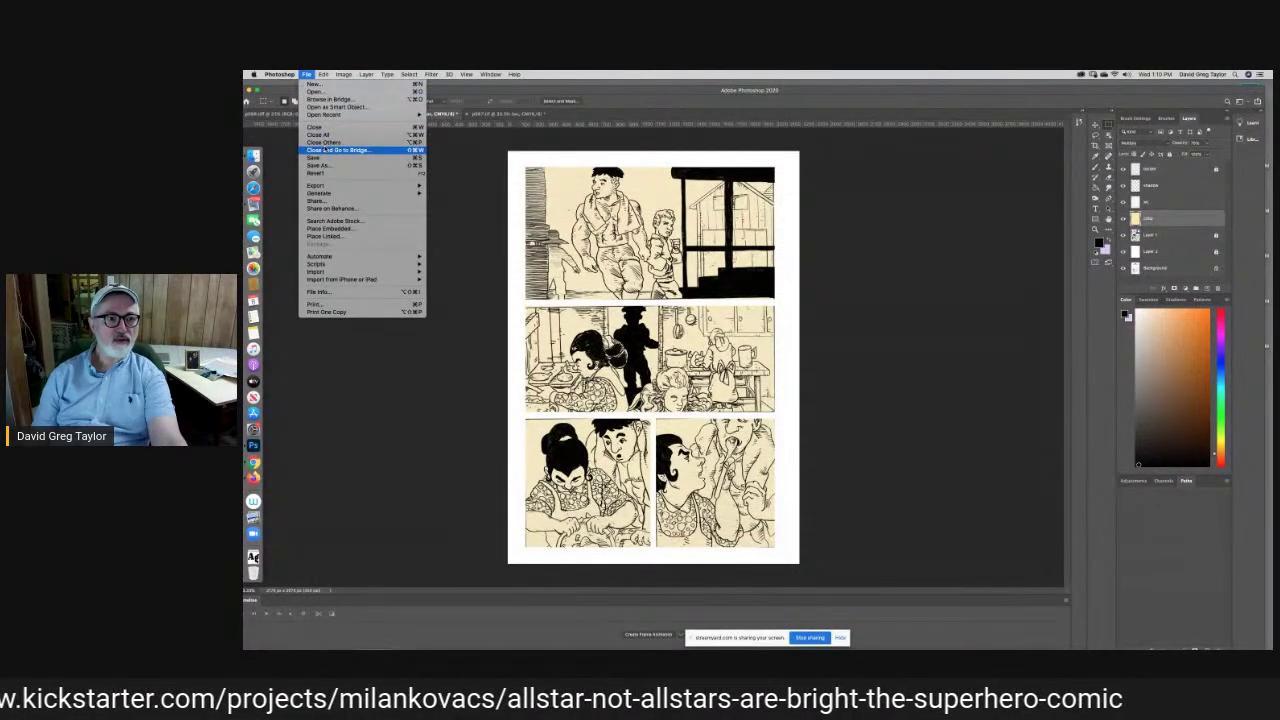
left_click(335, 165)
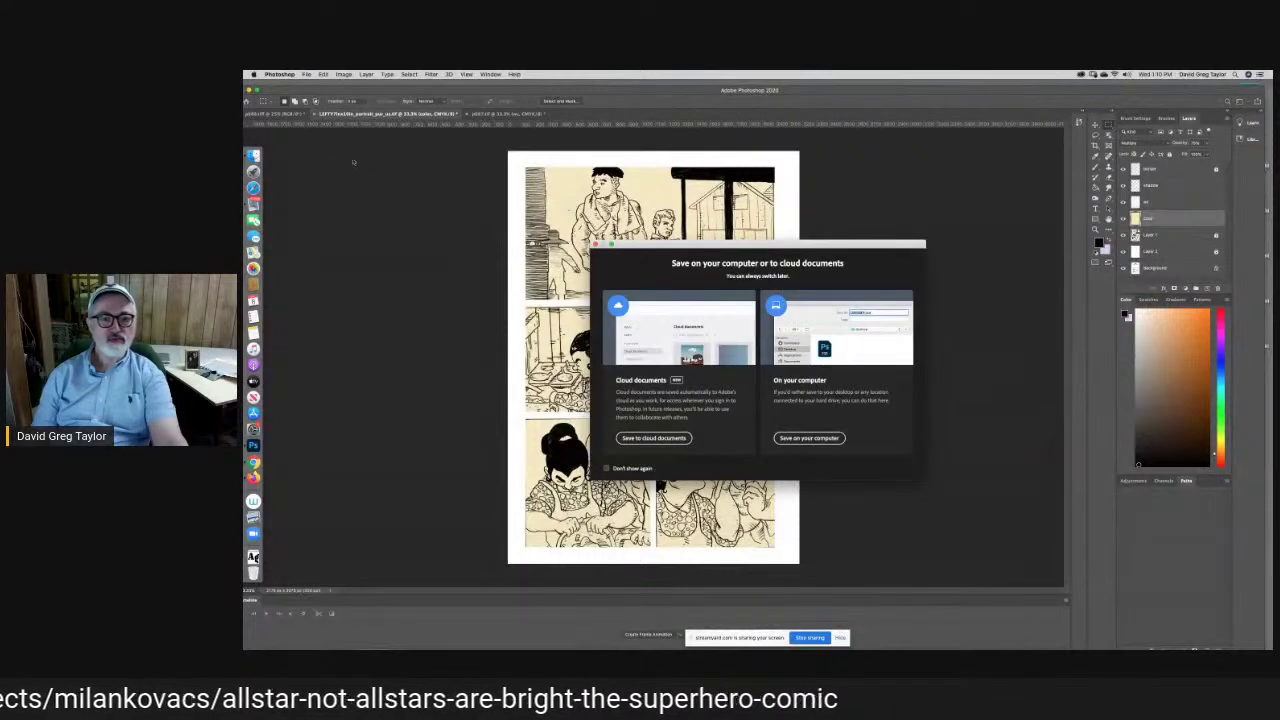
left_click(654, 438)
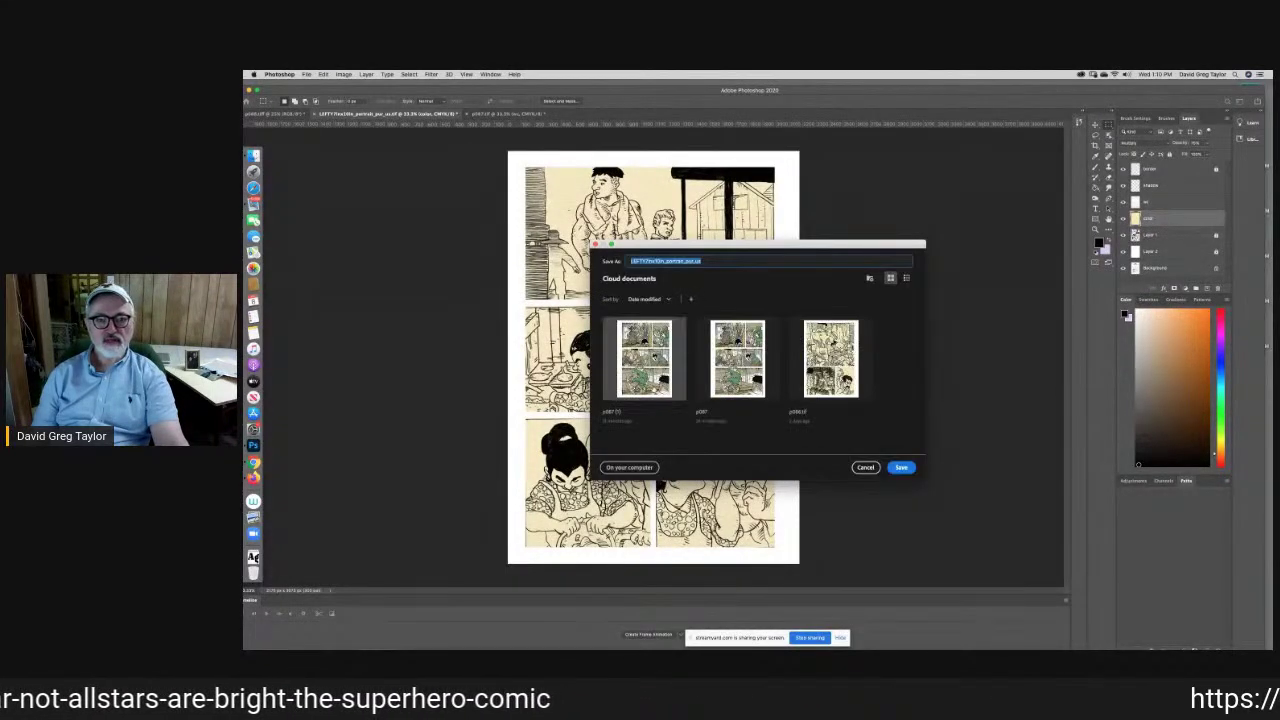
type("p088")
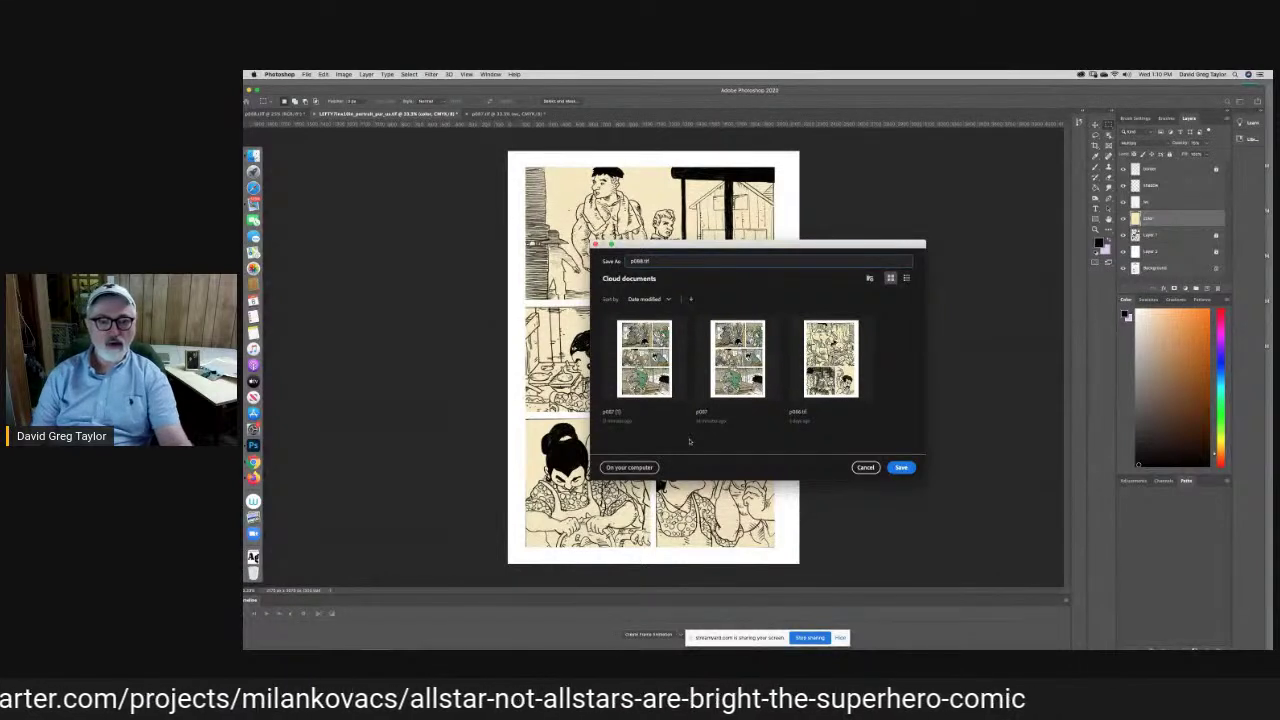
left_click(901, 468)
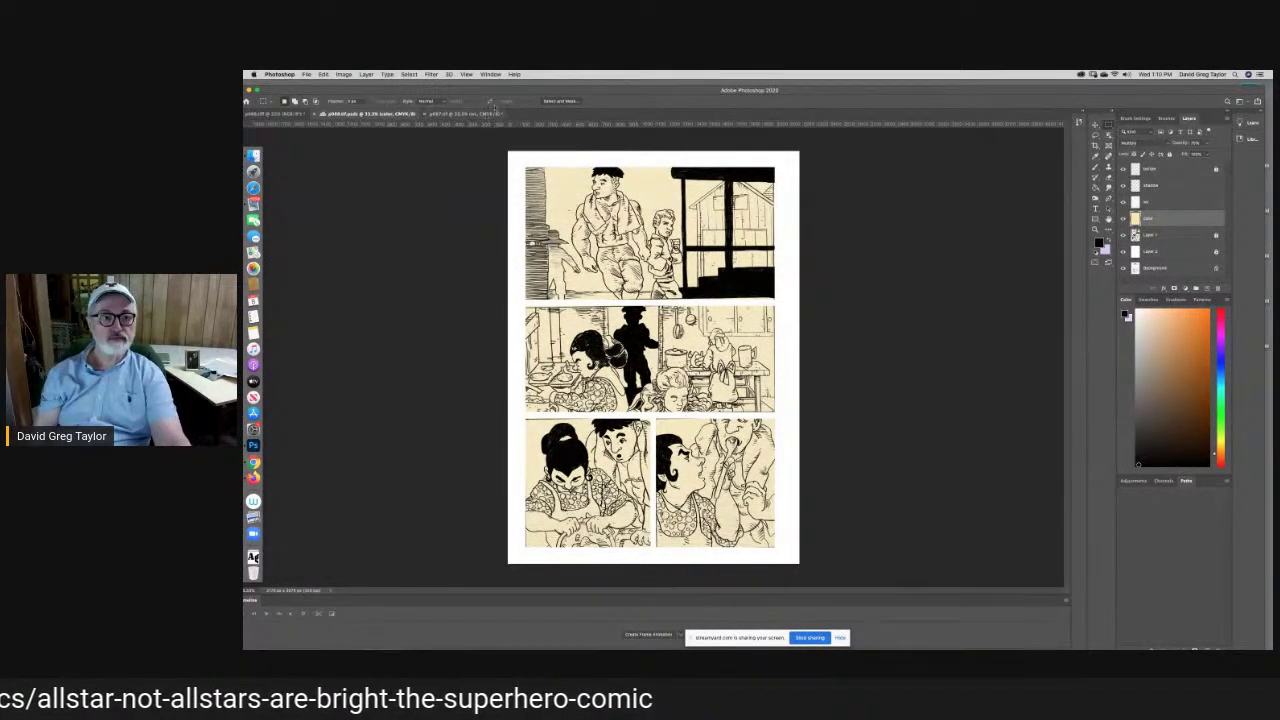
Hide the screen-sharing notice, then switch to Preview and show the recently opened Blueboy Brown title artwork full screen
left_click(602, 82)
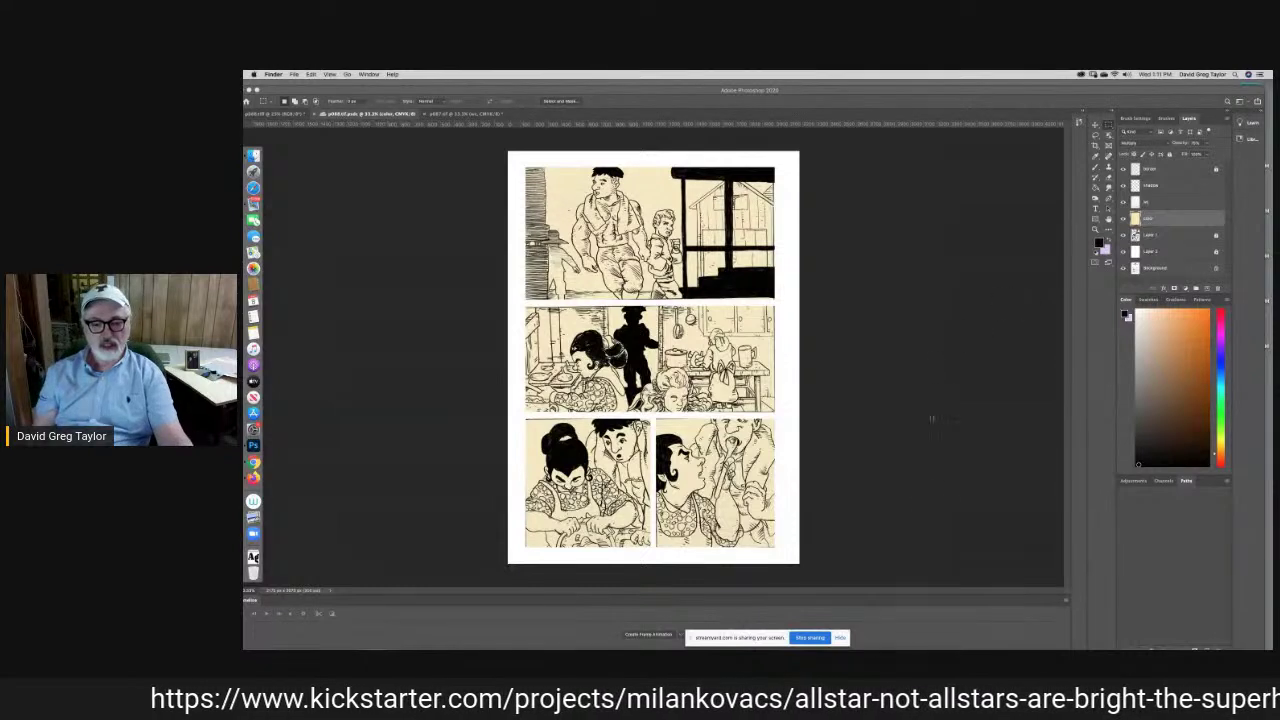
left_click(840, 638)
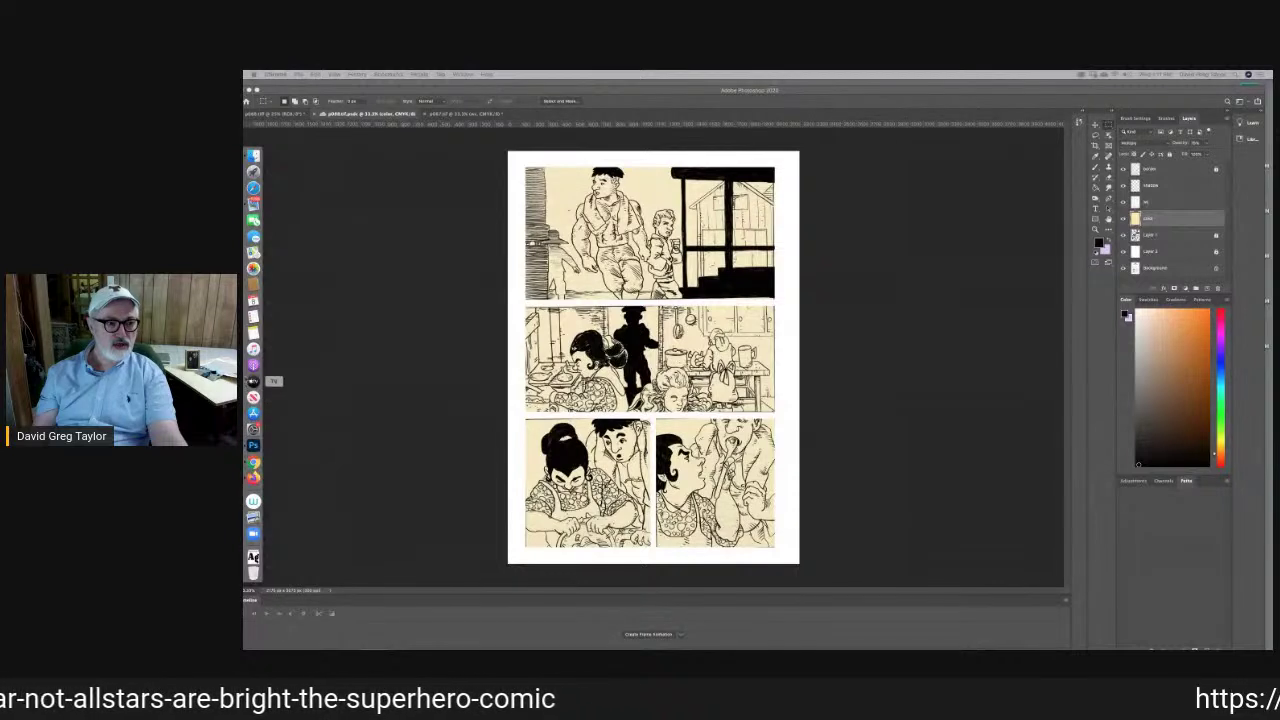
left_click(253, 517)
left_click(1216, 318)
left_click(299, 74)
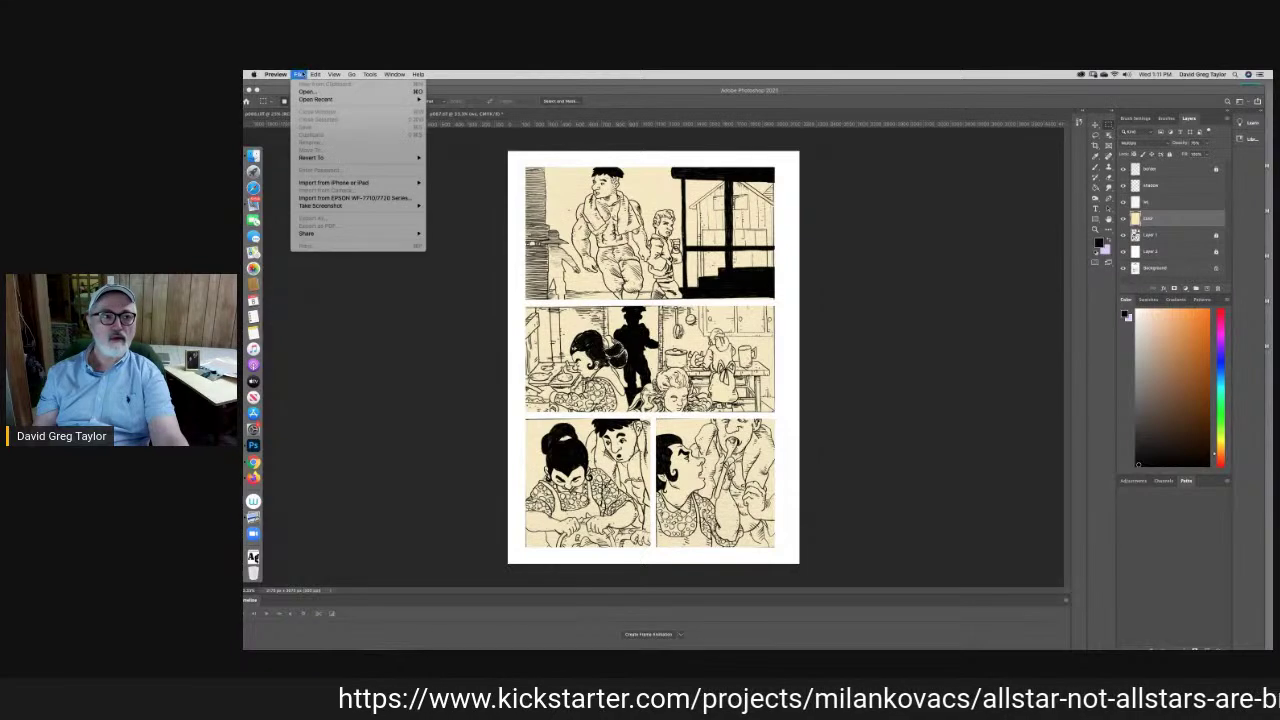
mouse_move(311, 101)
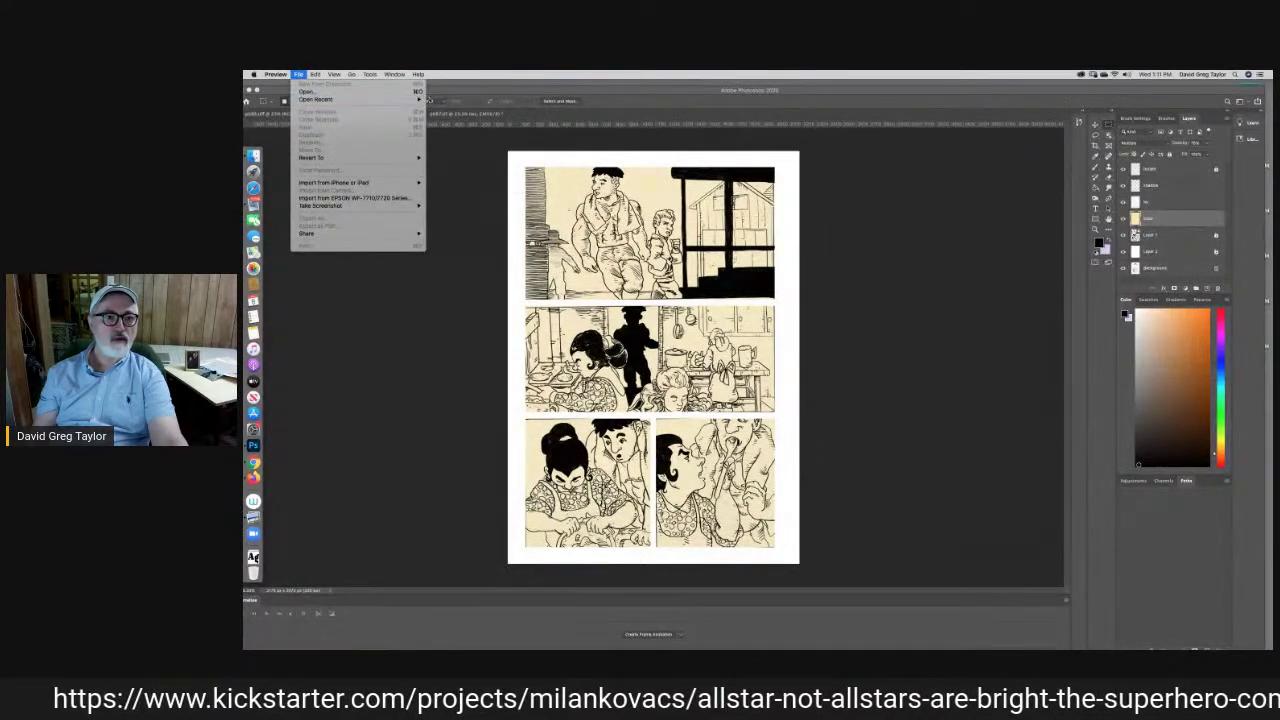
left_click(470, 108)
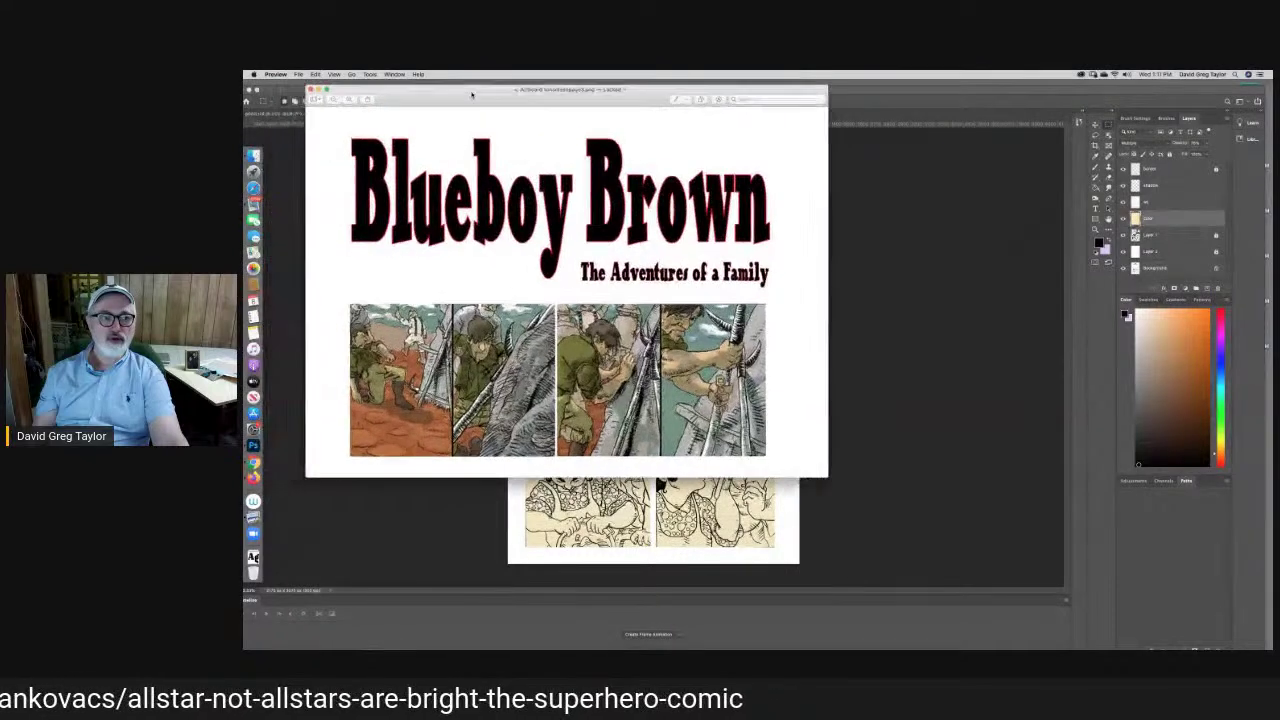
left_click(326, 92)
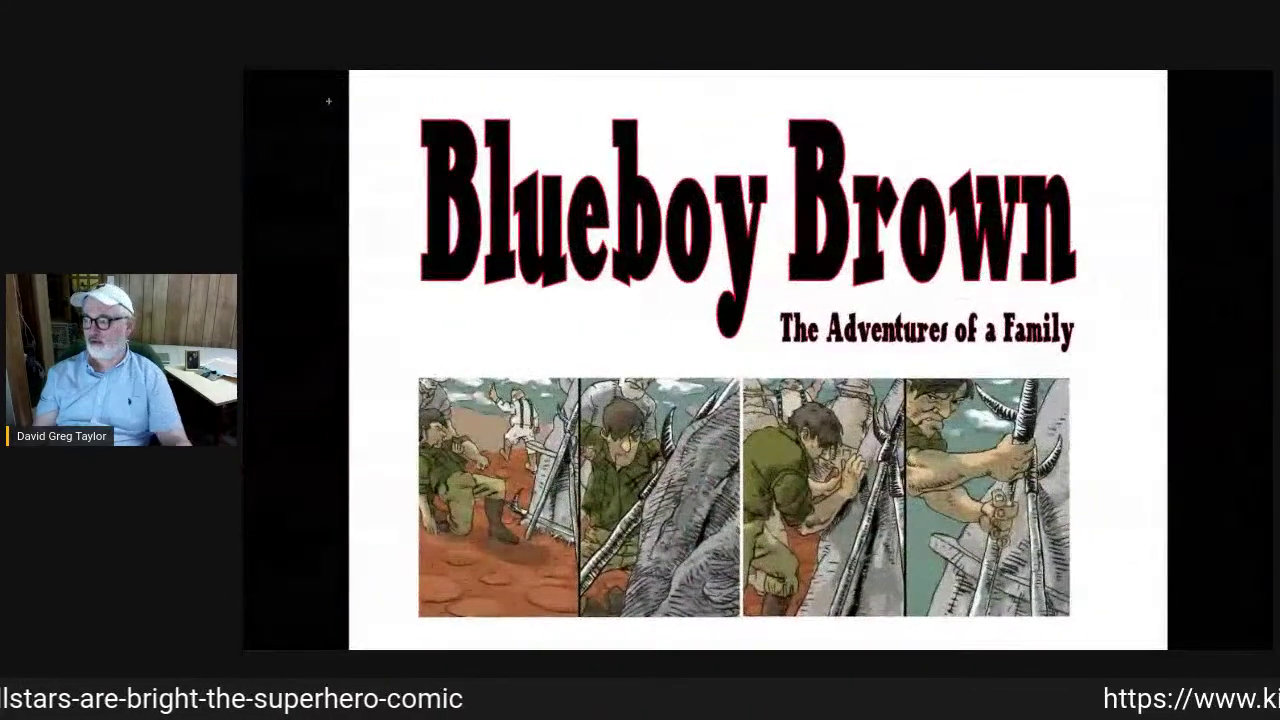